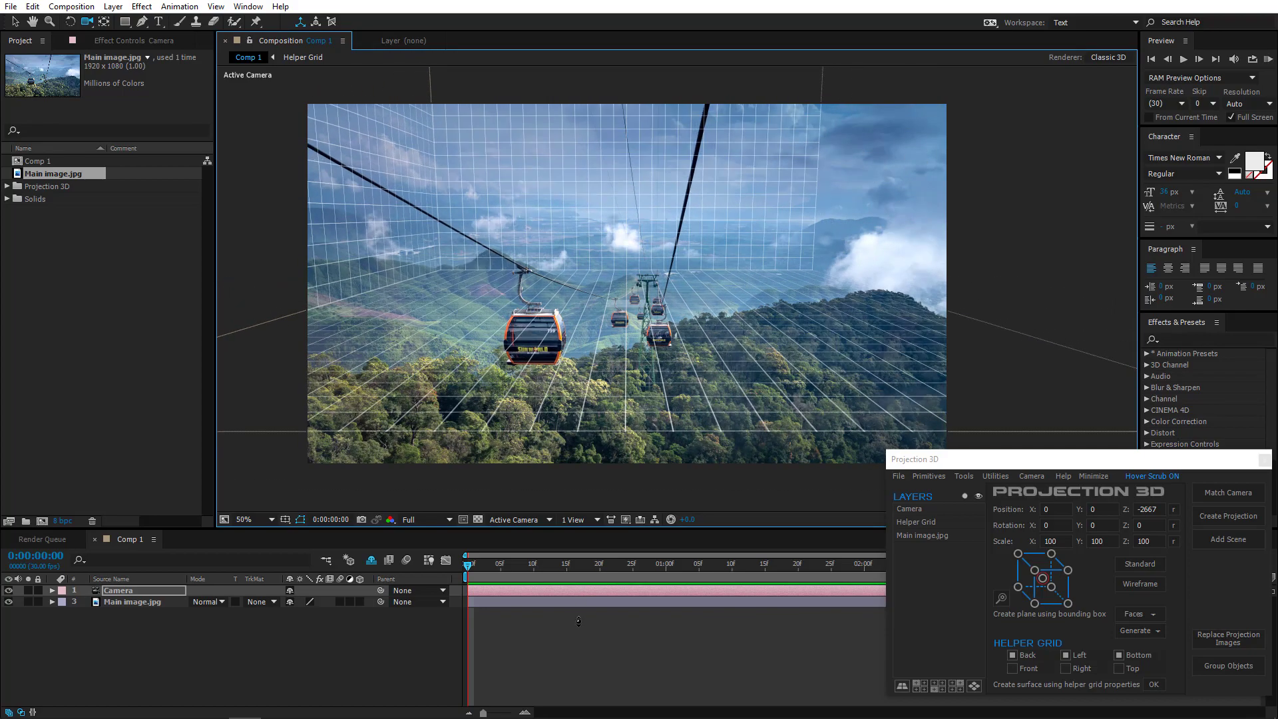
Reveal the hidden layers and lengthen the Helper Grid along its Z scale, tilting the camera to match the photo's perspective
{"action": "left_click_drag", "start_coordinate": [549, 391], "coordinate": [550, 356]}
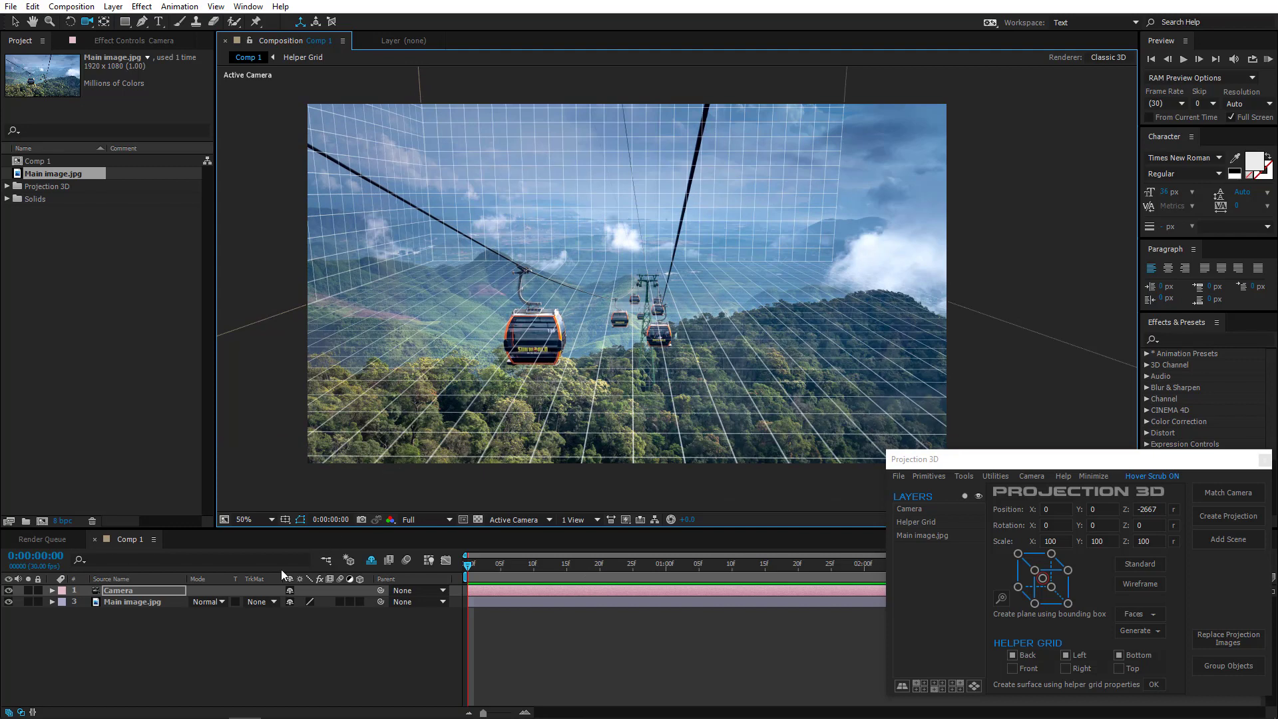
{"action": "left_click", "coordinate": [358, 577]}
{"action": "left_click", "coordinate": [160, 603]}
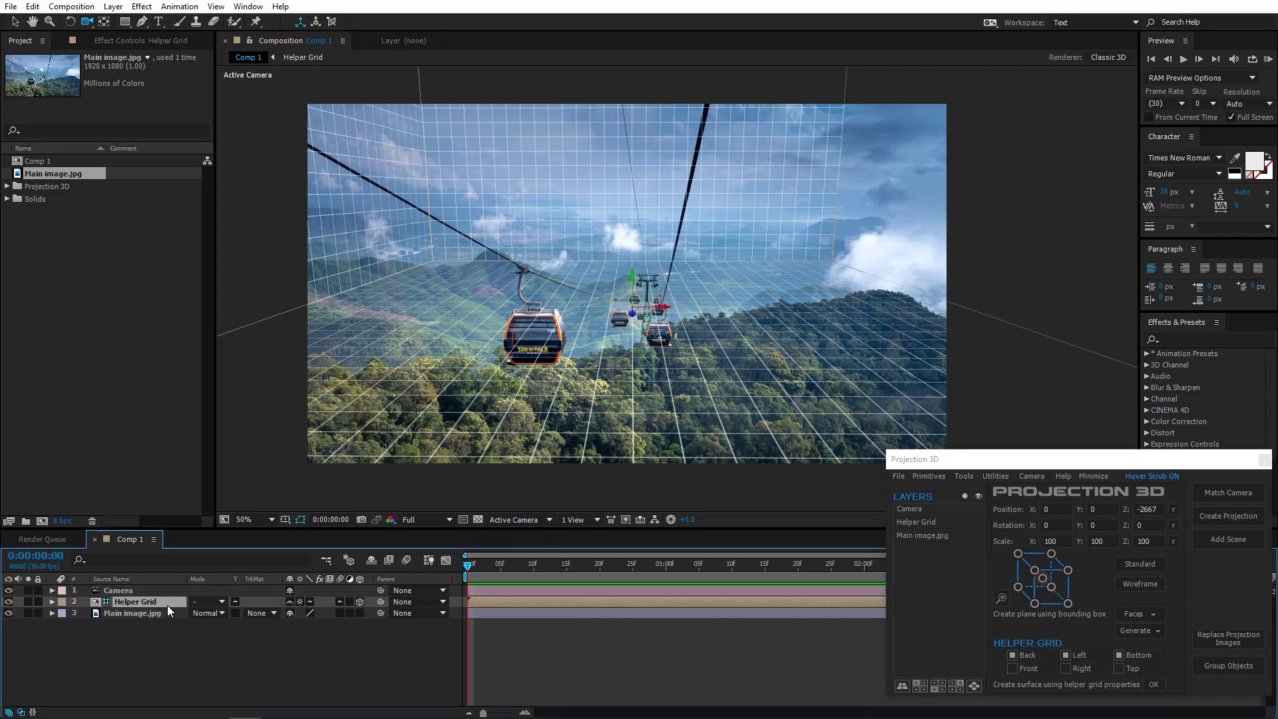
{"action": "key", "text": "s"}
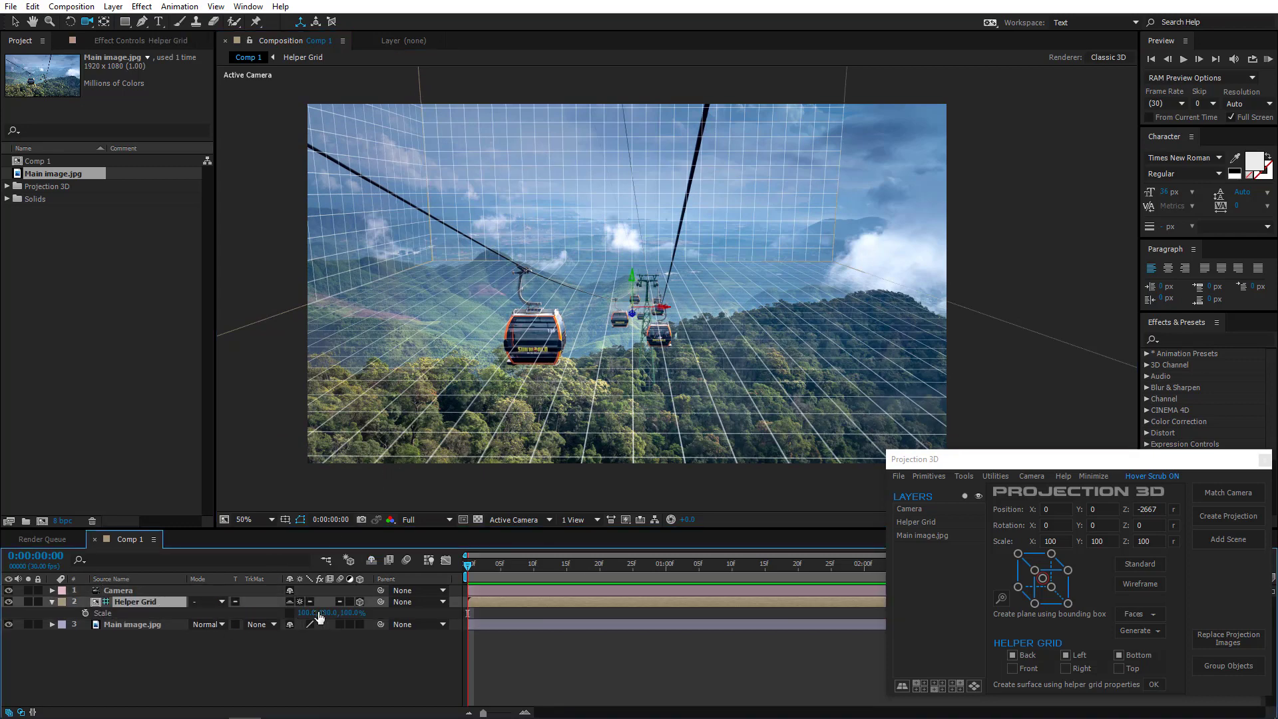
{"action": "left_click_drag", "start_coordinate": [352, 616], "coordinate": [511, 578]}
{"action": "left_click_drag", "start_coordinate": [597, 359], "coordinate": [598, 354]}
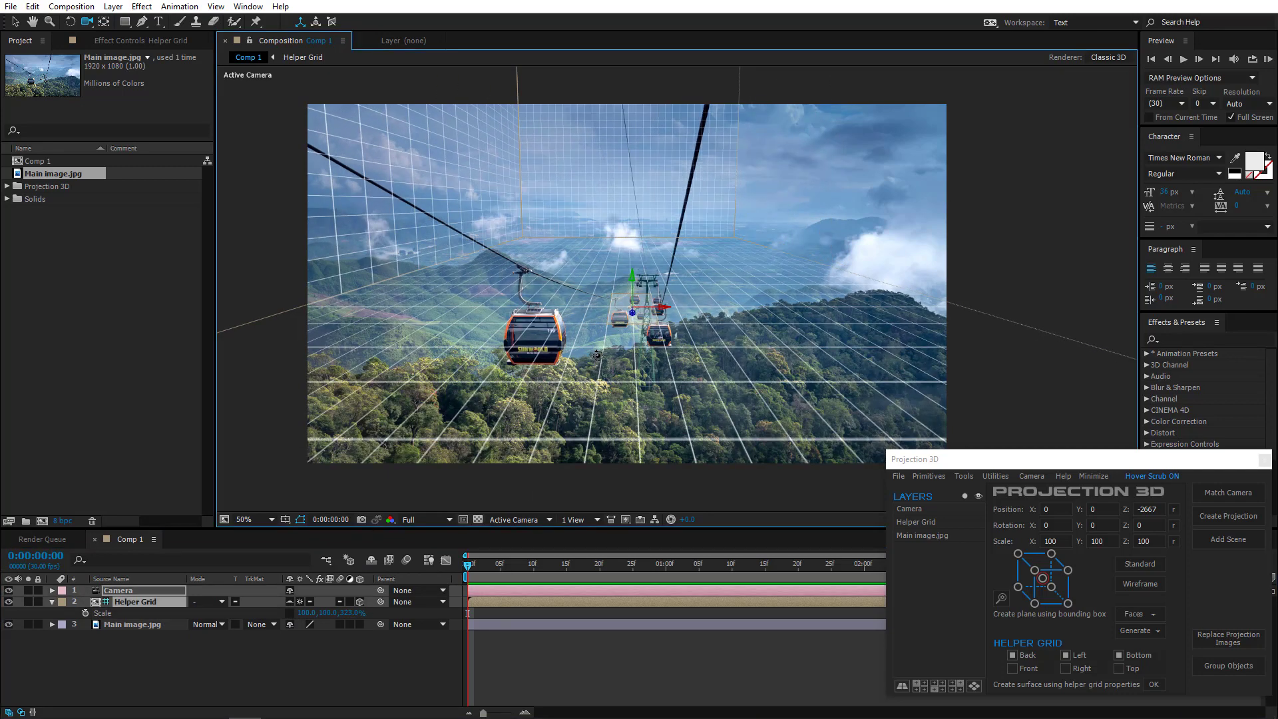
{"action": "left_click", "coordinate": [286, 640]}
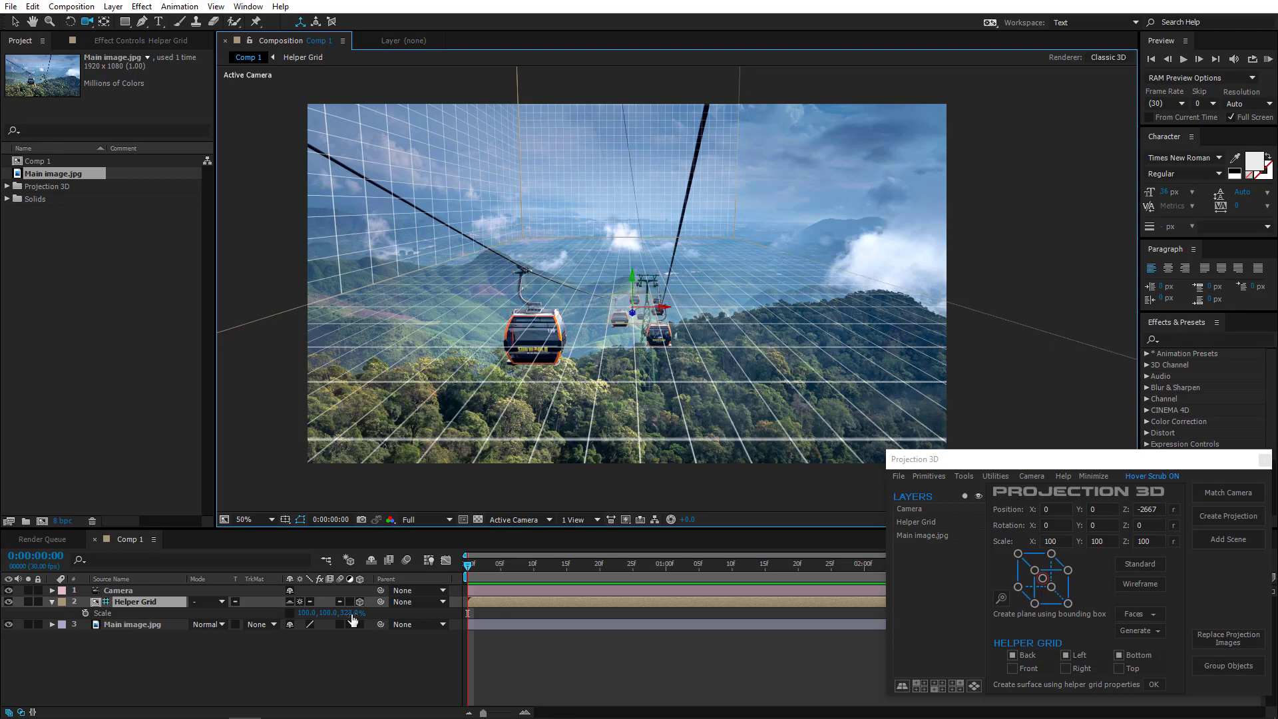
{"action": "left_click_drag", "start_coordinate": [352, 616], "coordinate": [387, 616]}
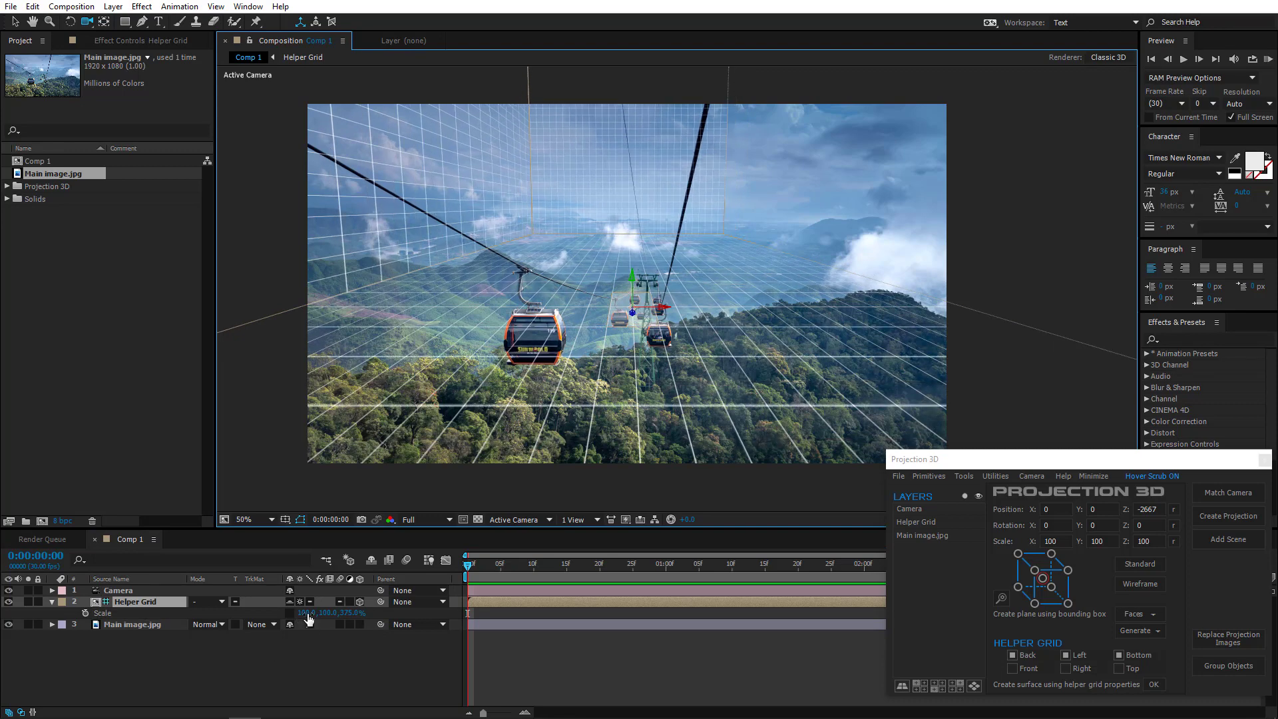
Widen the Helper Grid to about 460% in X, realign the camera, extend the Z scale to about 640%, and hide the grid layer
{"action": "left_click_drag", "start_coordinate": [308, 619], "coordinate": [465, 601]}
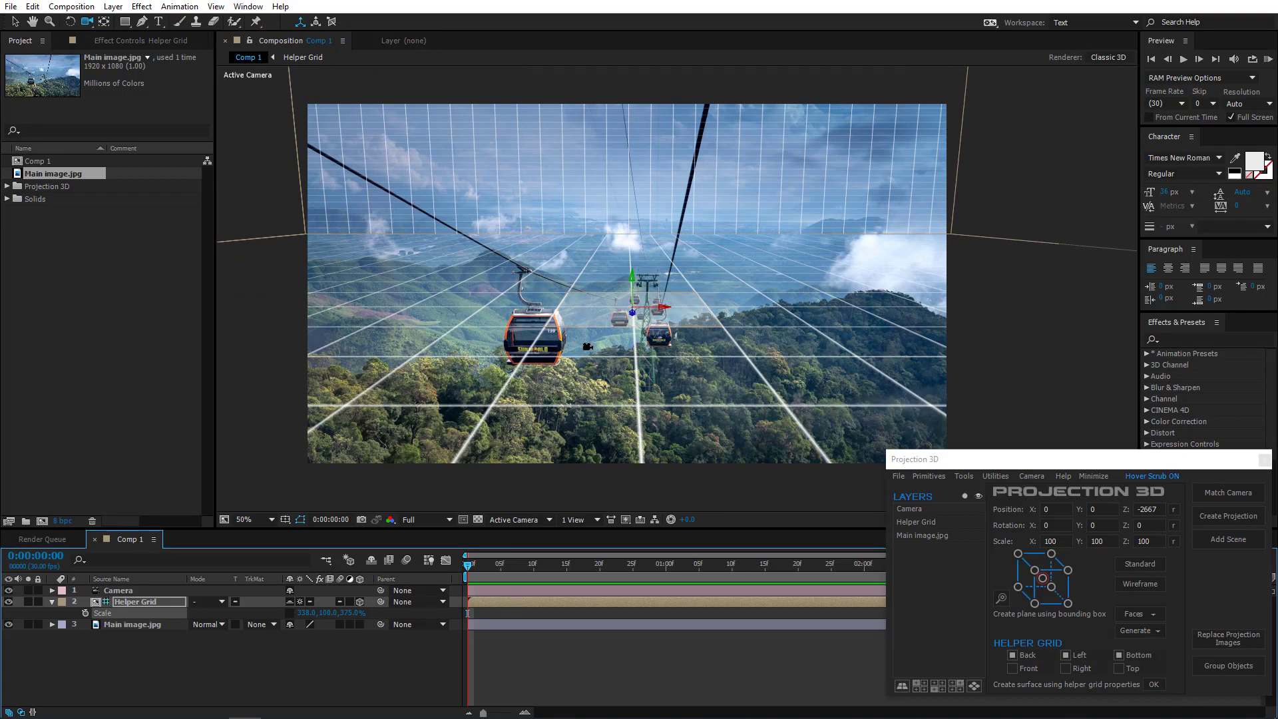
{"action": "left_click_drag", "start_coordinate": [617, 313], "coordinate": [546, 508]}
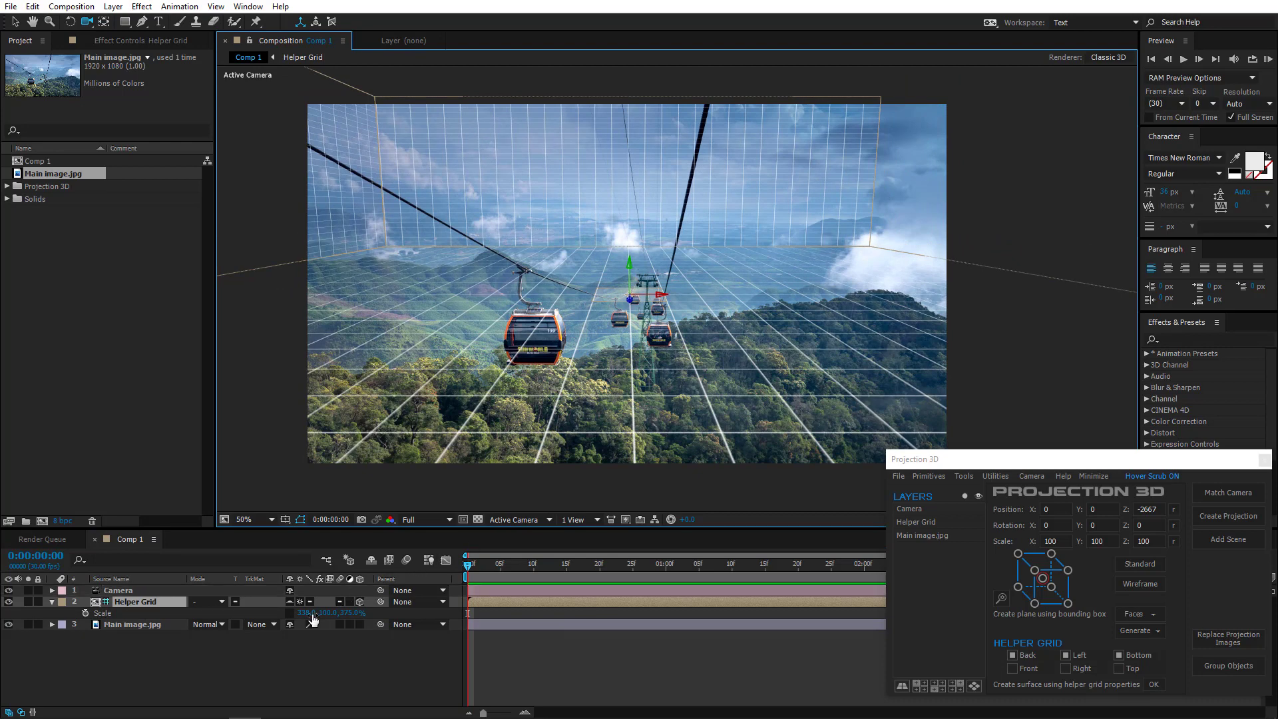
{"action": "left_click_drag", "start_coordinate": [310, 614], "coordinate": [387, 612]}
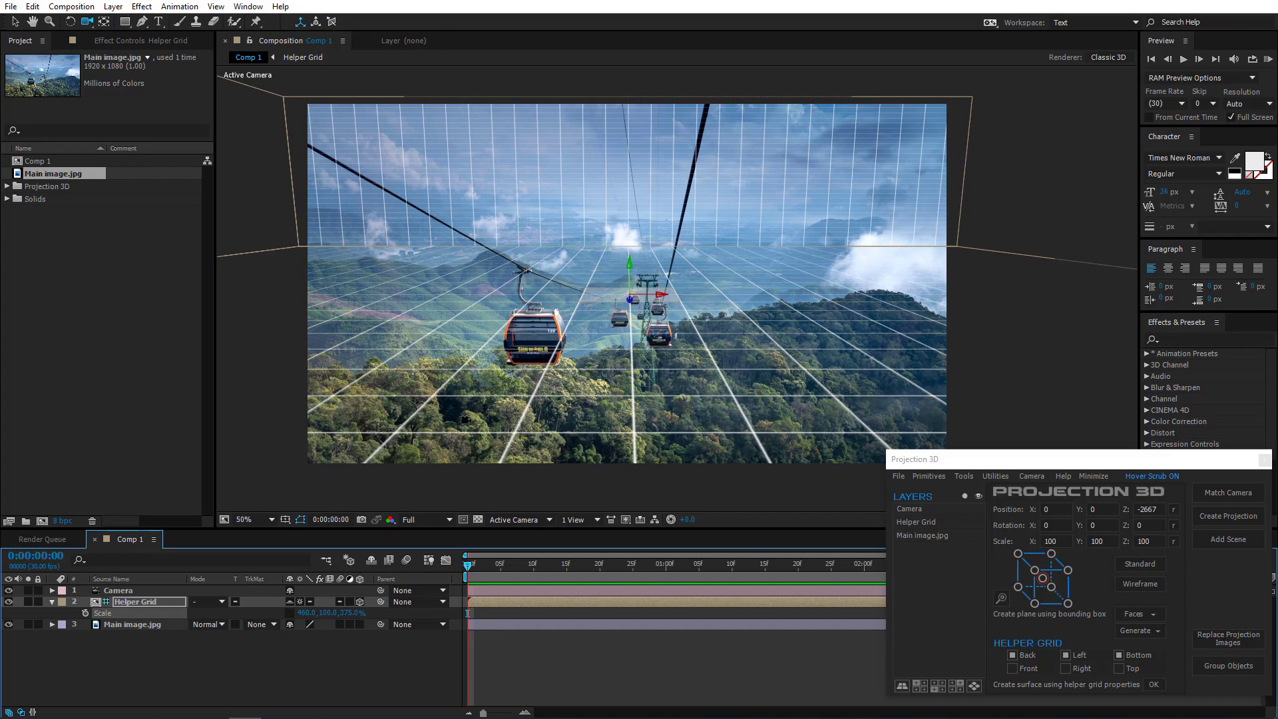
{"action": "left_click_drag", "start_coordinate": [351, 612], "coordinate": [480, 629]}
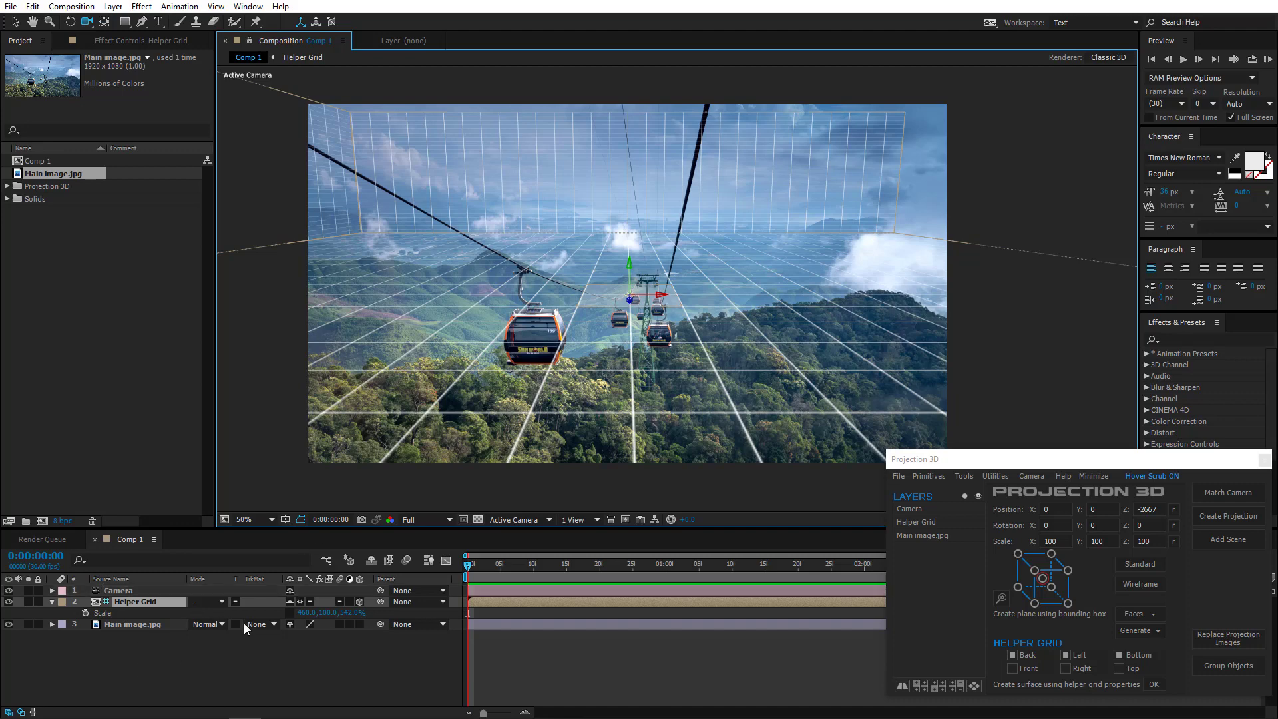
{"action": "left_click", "coordinate": [371, 560]}
Create a projection with 3 scenes from the Camera and Main image.jpg layers
{"action": "left_click_drag", "start_coordinate": [141, 641], "coordinate": [130, 590]}
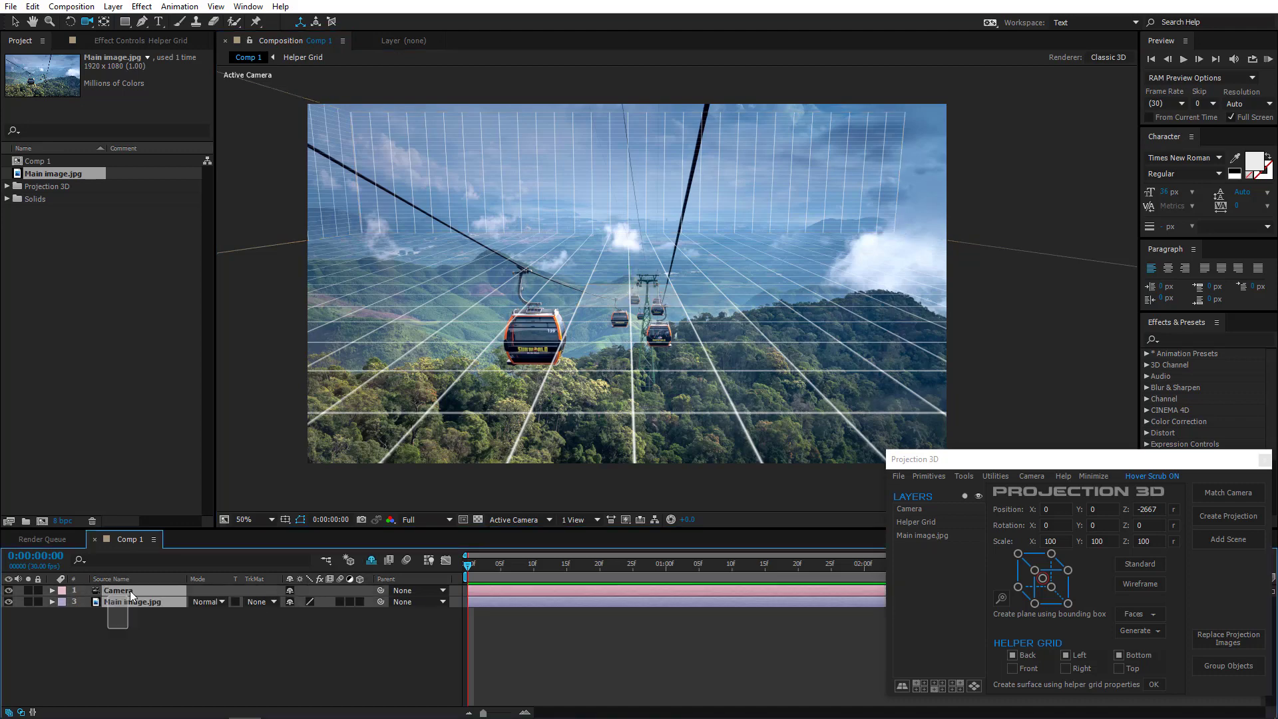
{"action": "left_click", "coordinate": [1222, 518]}
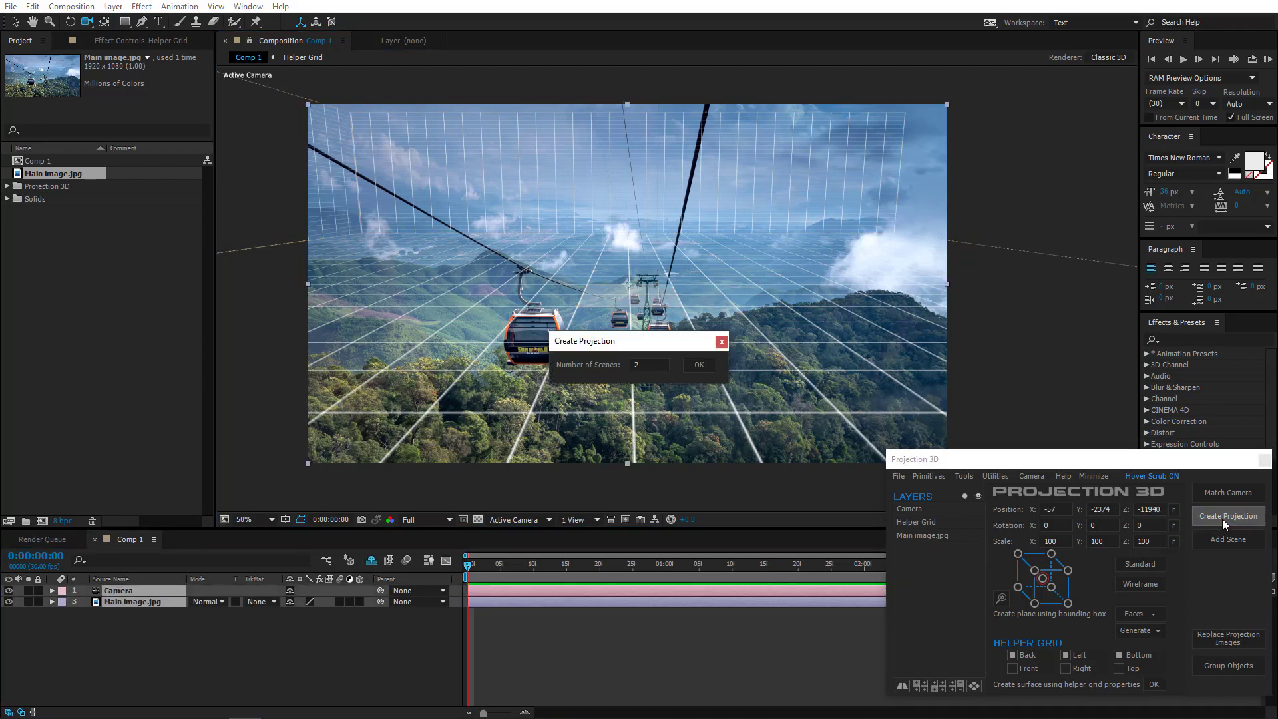
{"action": "double_click", "coordinate": [666, 363]}
{"action": "type", "text": "3"}
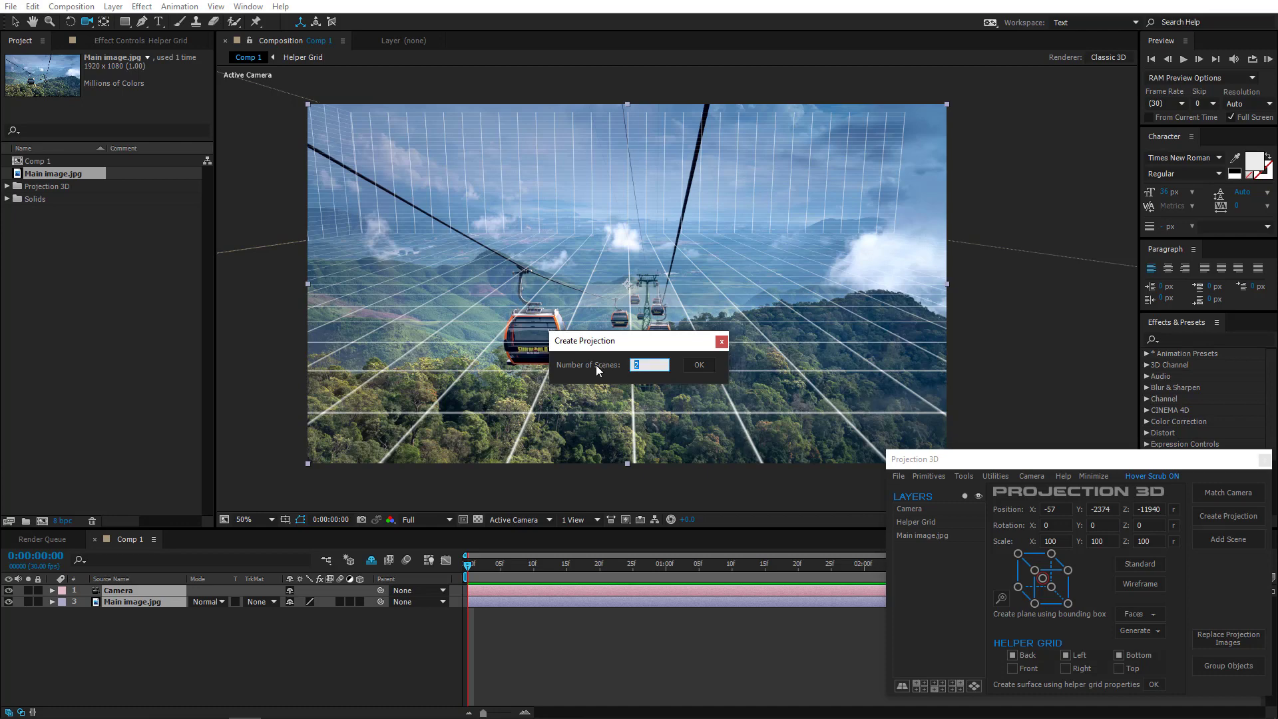
{"action": "left_click", "coordinate": [698, 365]}
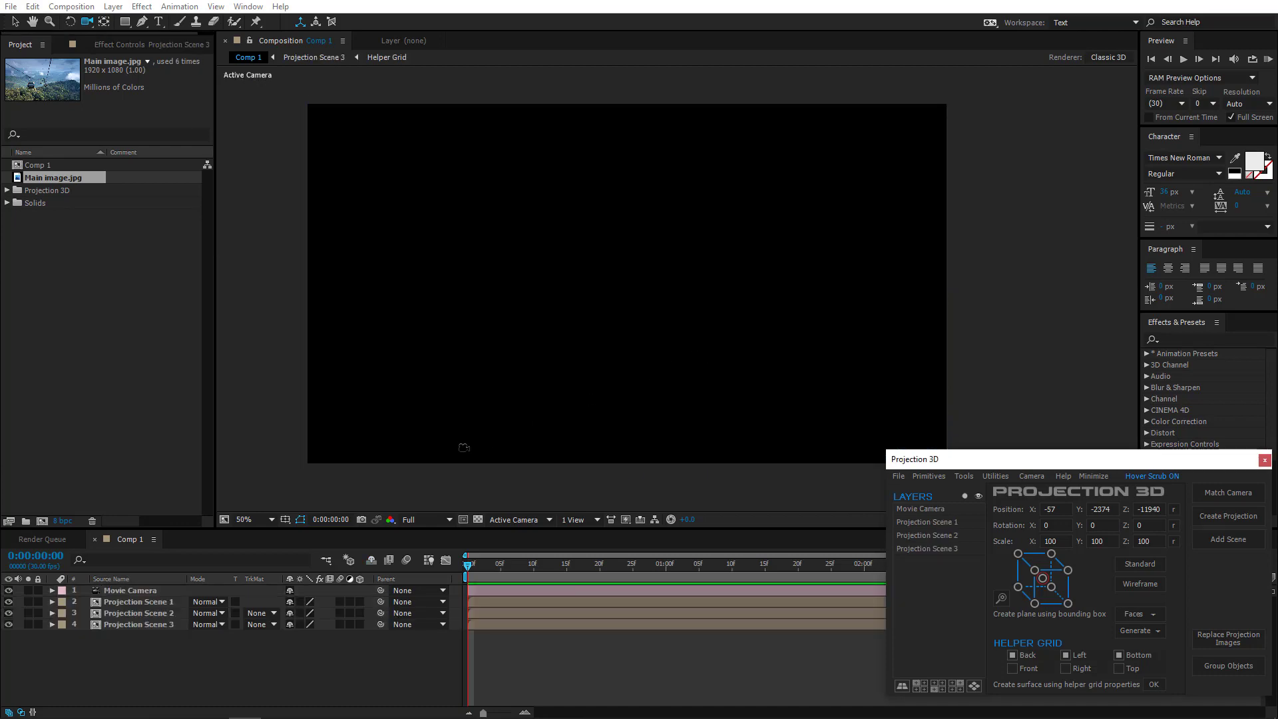
In Projection Scene 3, generate only the Back and Bottom surfaces from the helper grid, excluding the Left side
{"action": "double_click", "coordinate": [128, 627]}
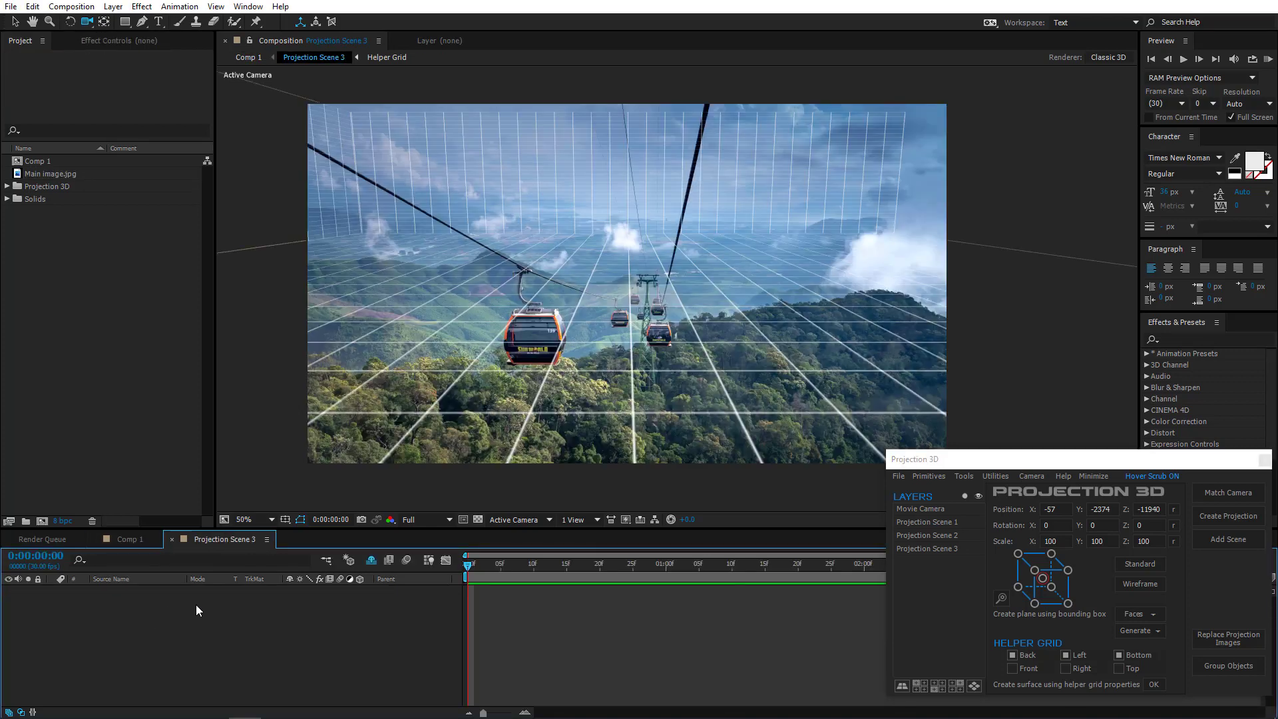
{"action": "left_click", "coordinate": [1076, 655]}
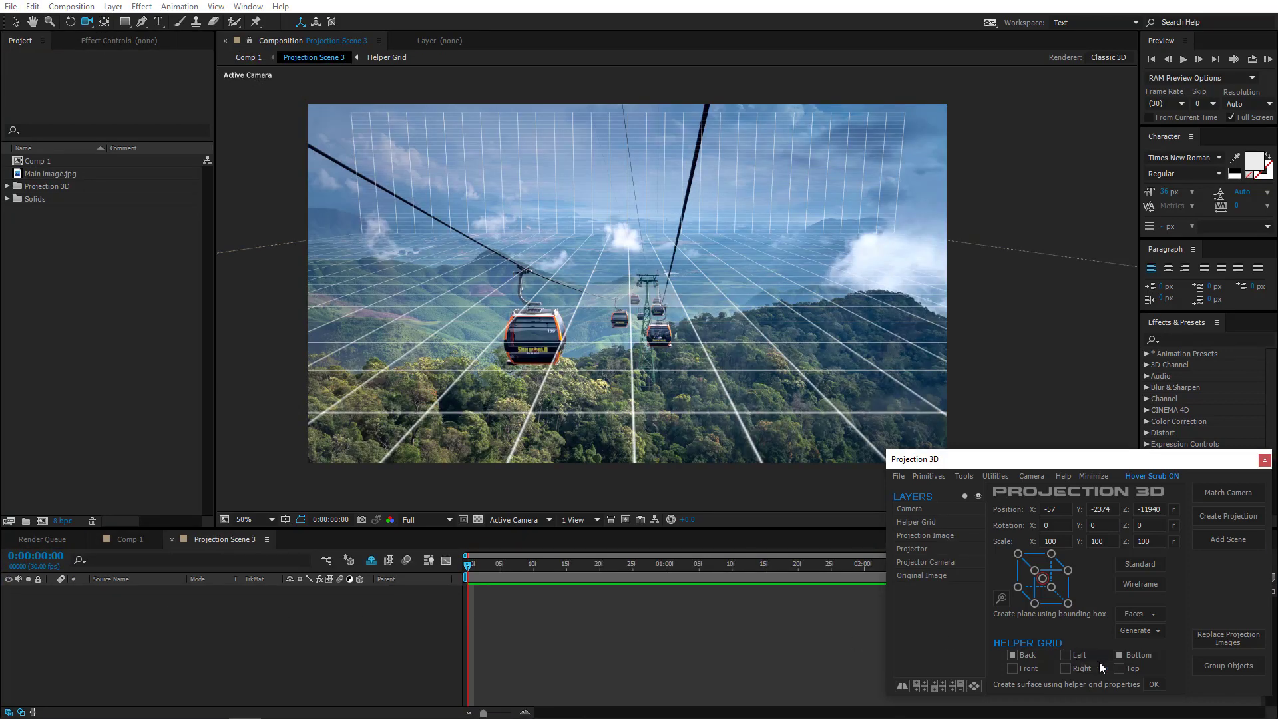
{"action": "left_click", "coordinate": [1155, 684]}
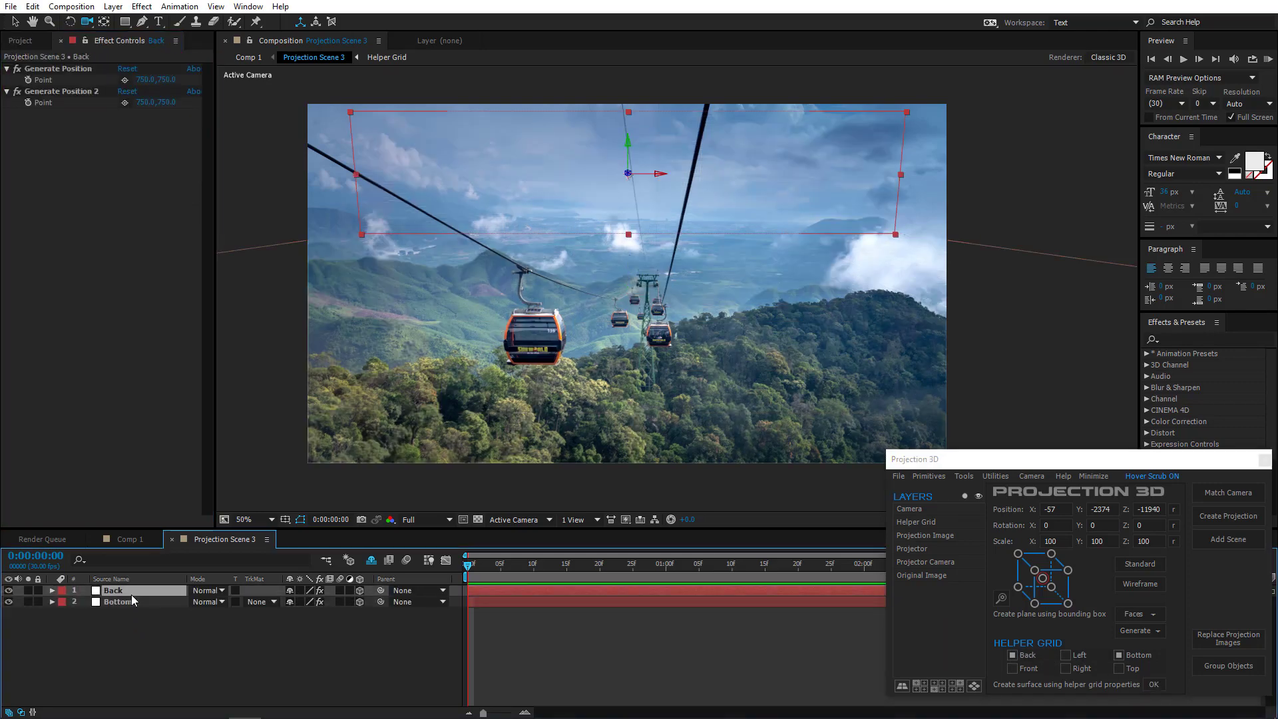
Scale up the Back surface of Projection Scene 3 proportionally to about 670% in Y and Z
{"action": "key", "text": "s"}
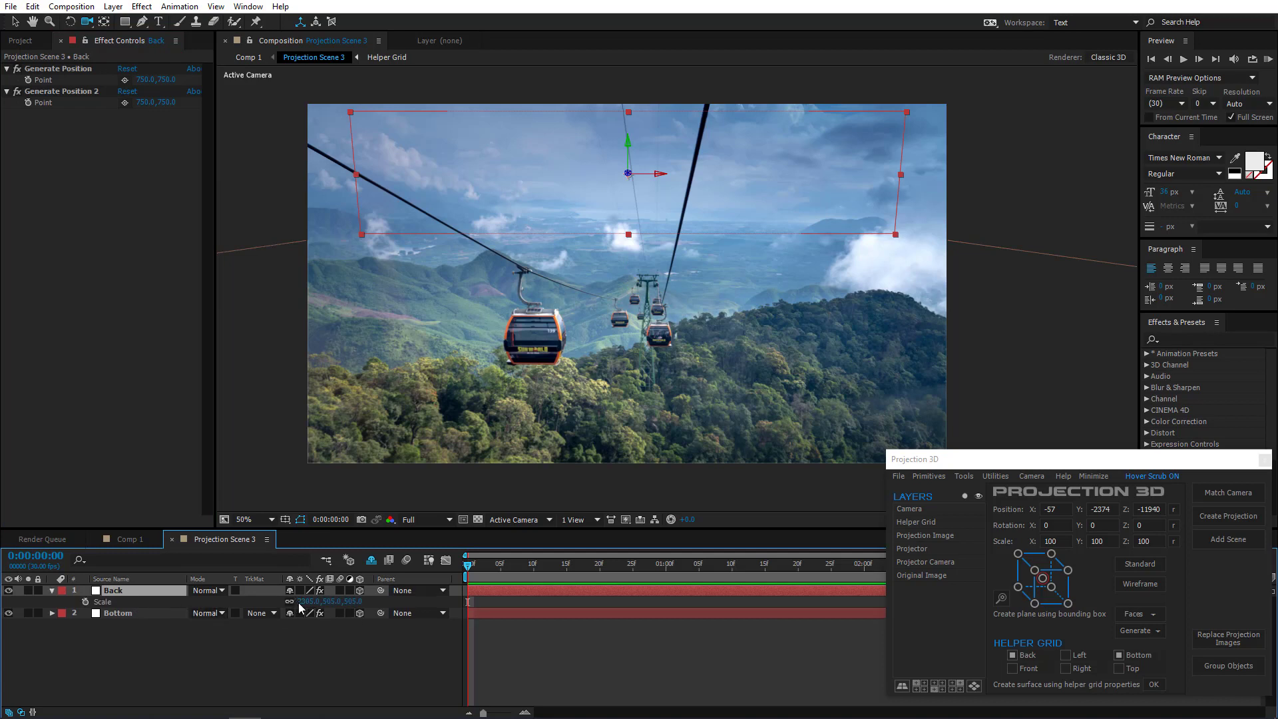
{"action": "left_click_drag", "start_coordinate": [308, 601], "coordinate": [825, 622]}
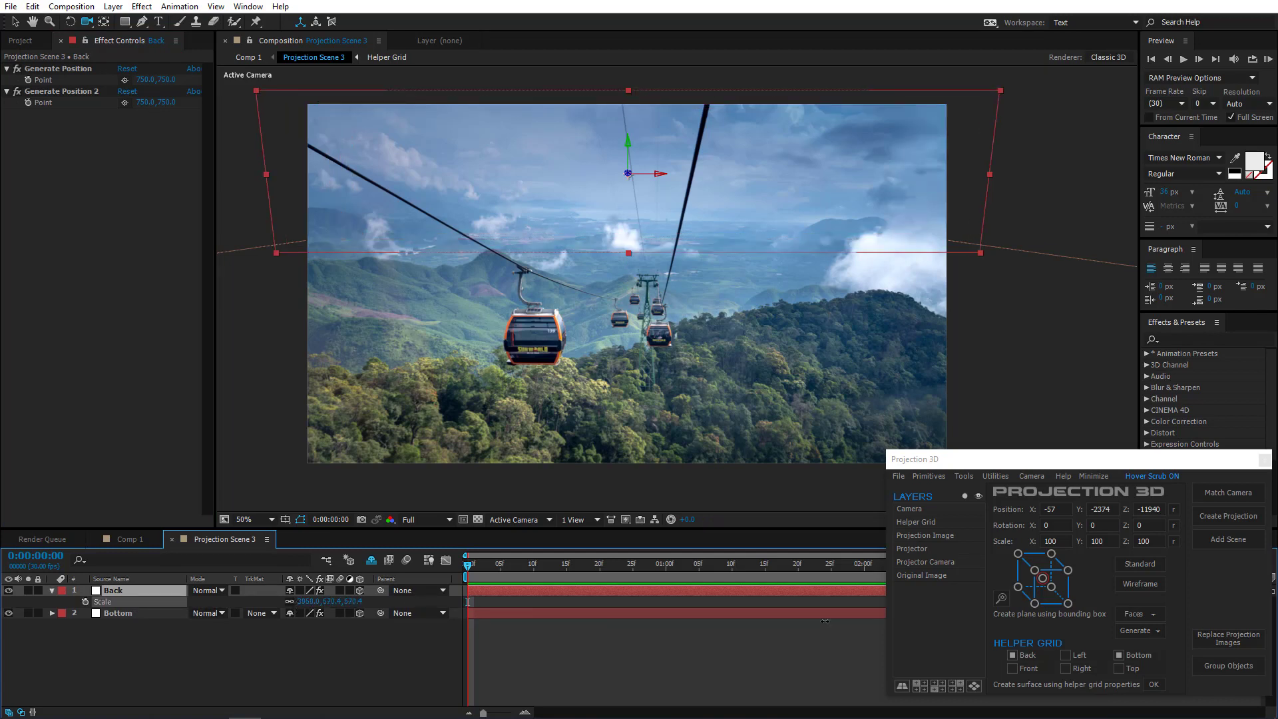
{"action": "left_click", "coordinate": [303, 665]}
{"action": "left_click", "coordinate": [142, 591]}
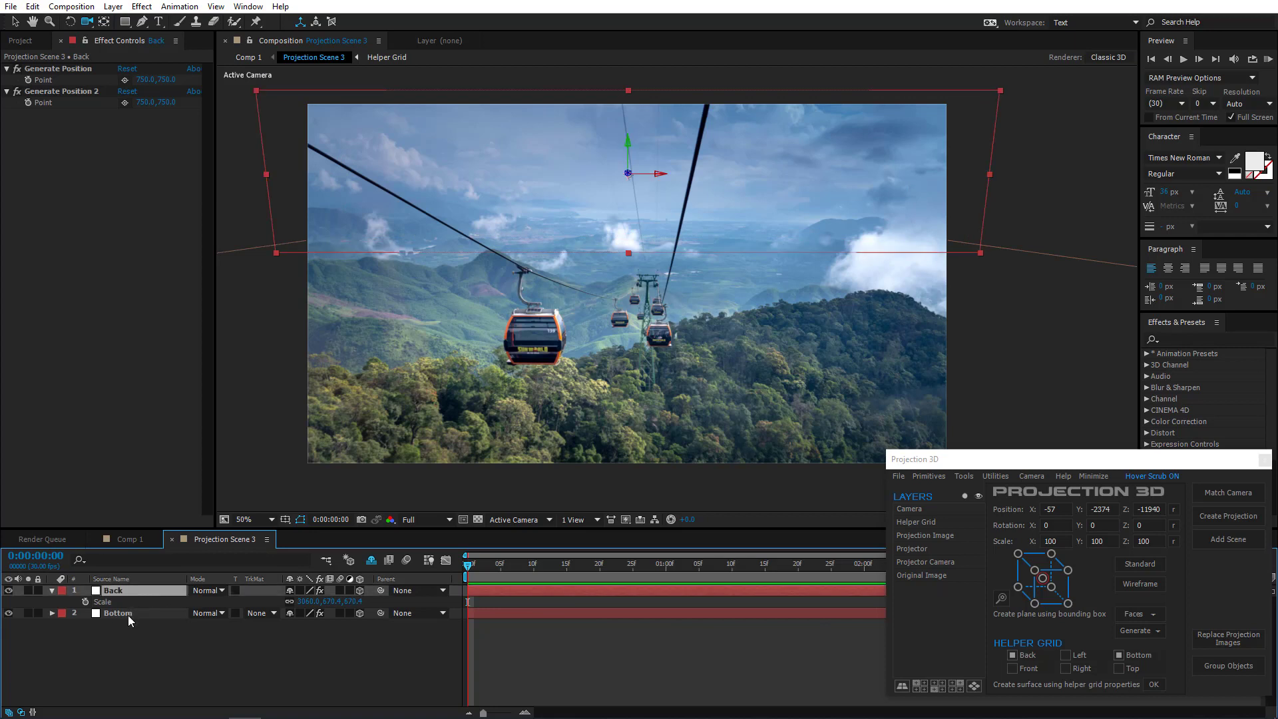
{"action": "left_click", "coordinate": [128, 614]}
From Comp 1, replace the projection image of Projection Scene 3 with the BG image from the ropeway folder
{"action": "left_click", "coordinate": [126, 540]}
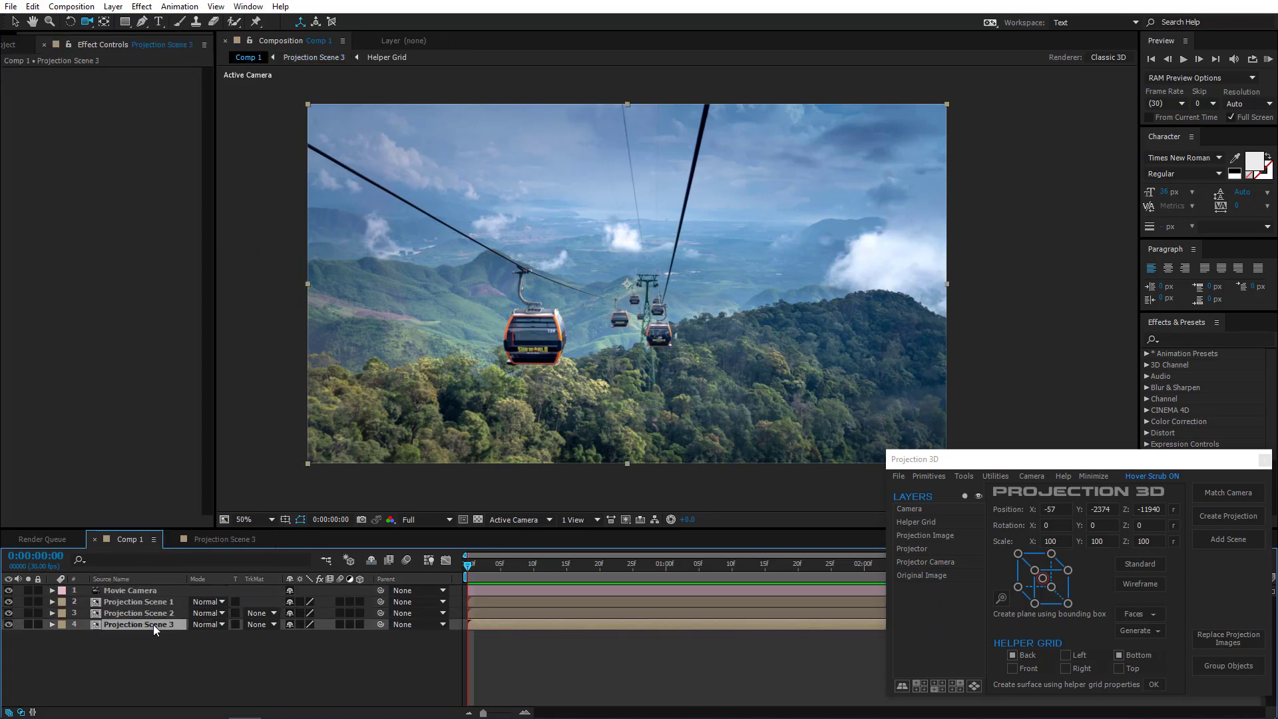
{"action": "left_click", "coordinate": [1228, 638]}
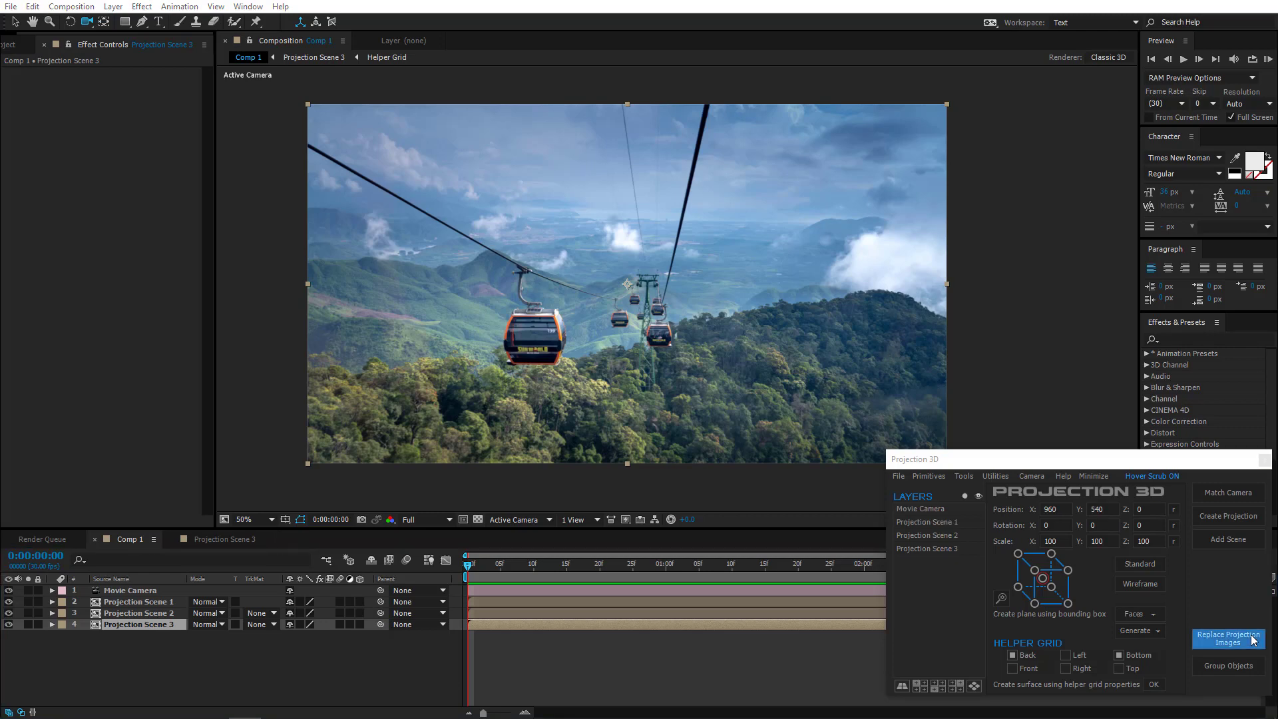
{"action": "double_click", "coordinate": [720, 318]}
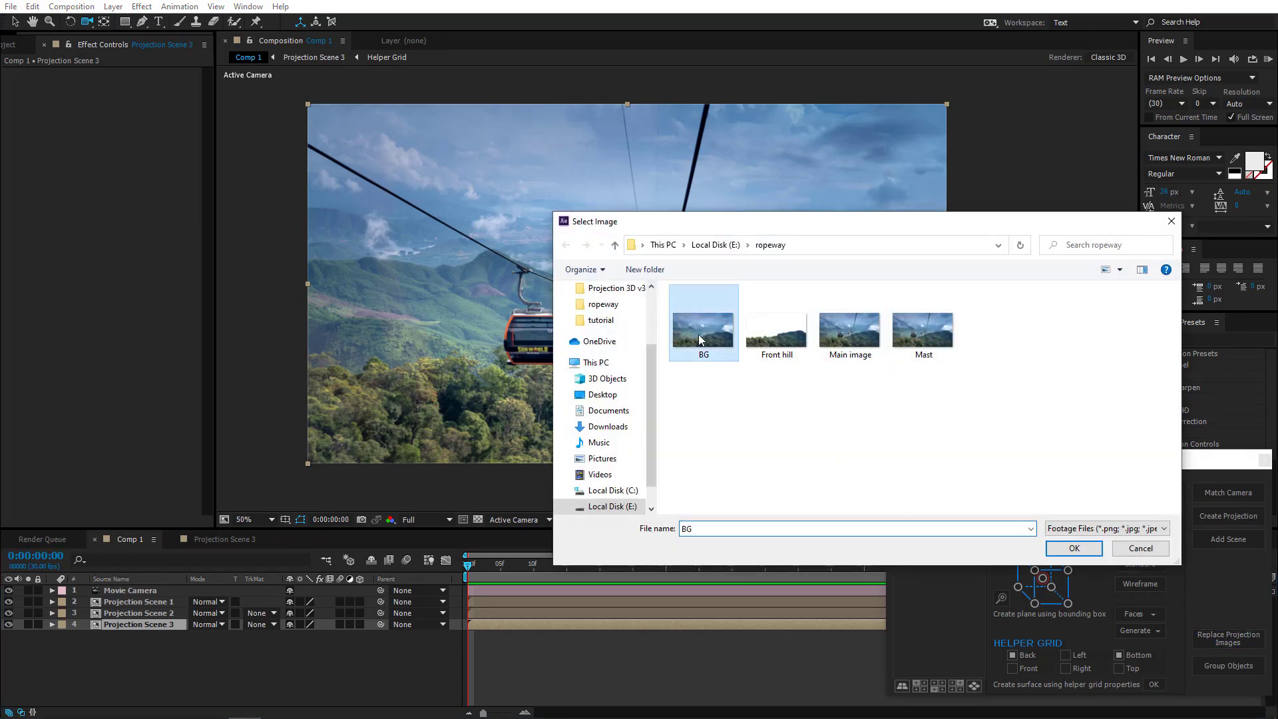
{"action": "left_click", "coordinate": [652, 420]}
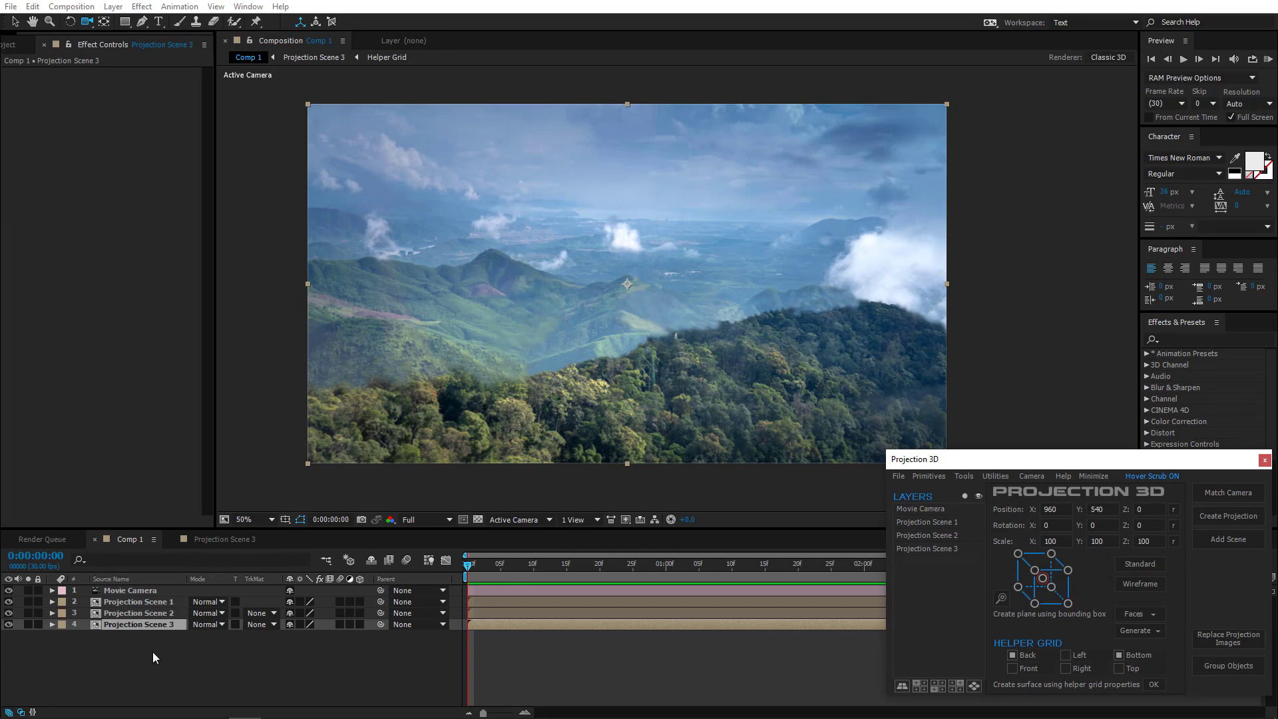
Open Projection Scene 2 and paste in the Bottom surface copied from Projection Scene 3
{"action": "double_click", "coordinate": [136, 612]}
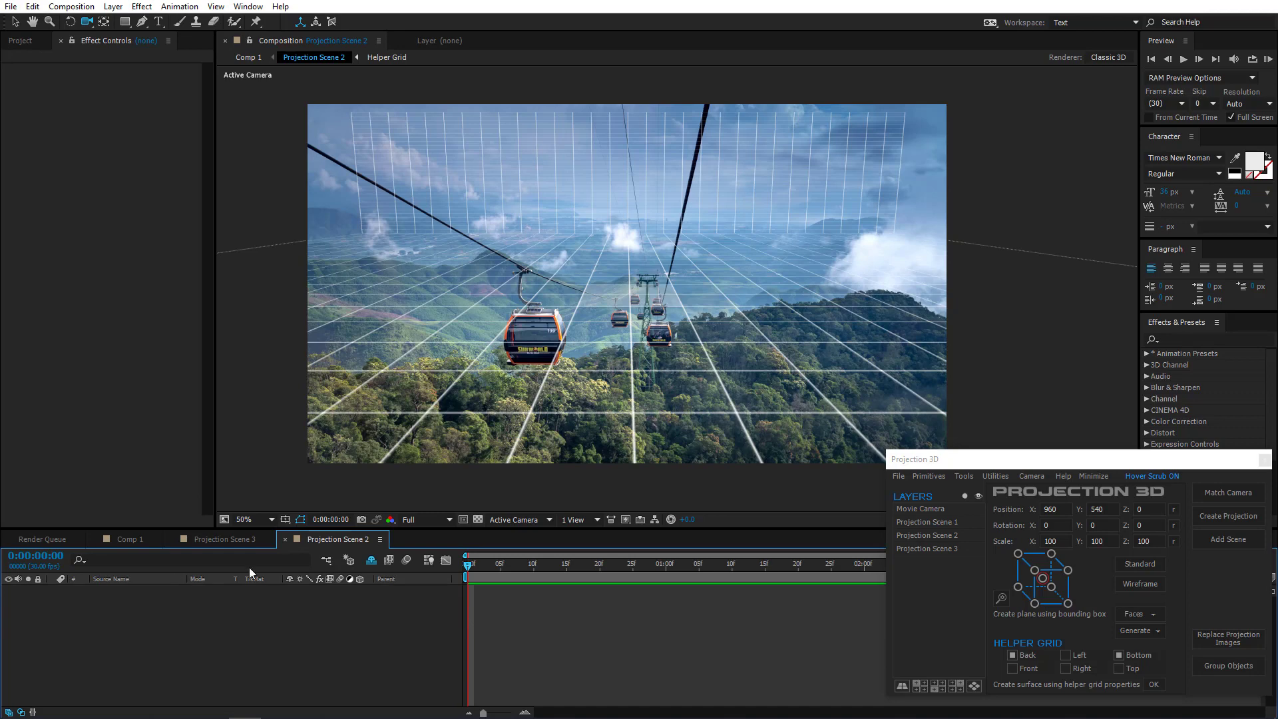
{"action": "left_click_drag", "start_coordinate": [325, 541], "coordinate": [305, 554]}
{"action": "left_click", "coordinate": [329, 538]}
{"action": "left_click", "coordinate": [118, 614]}
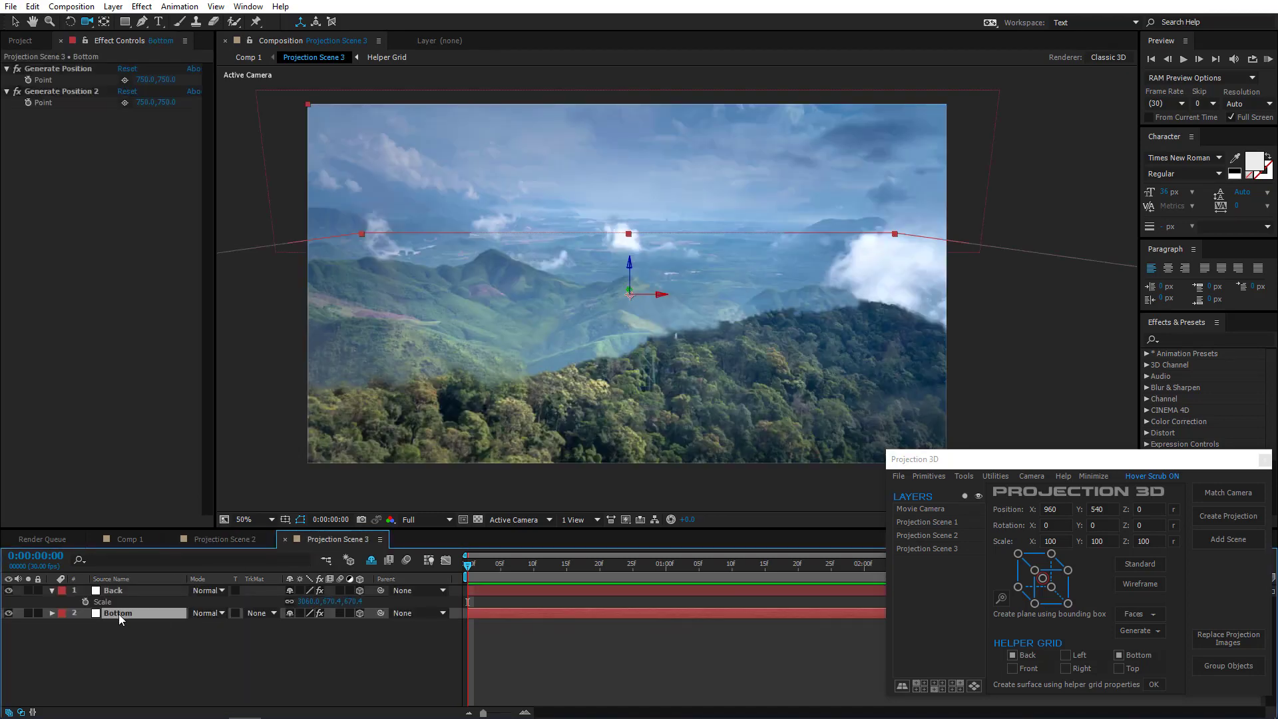
{"action": "key", "text": "ctrl+c"}
{"action": "left_click", "coordinate": [225, 538]}
{"action": "key", "text": "ctrl+v"}
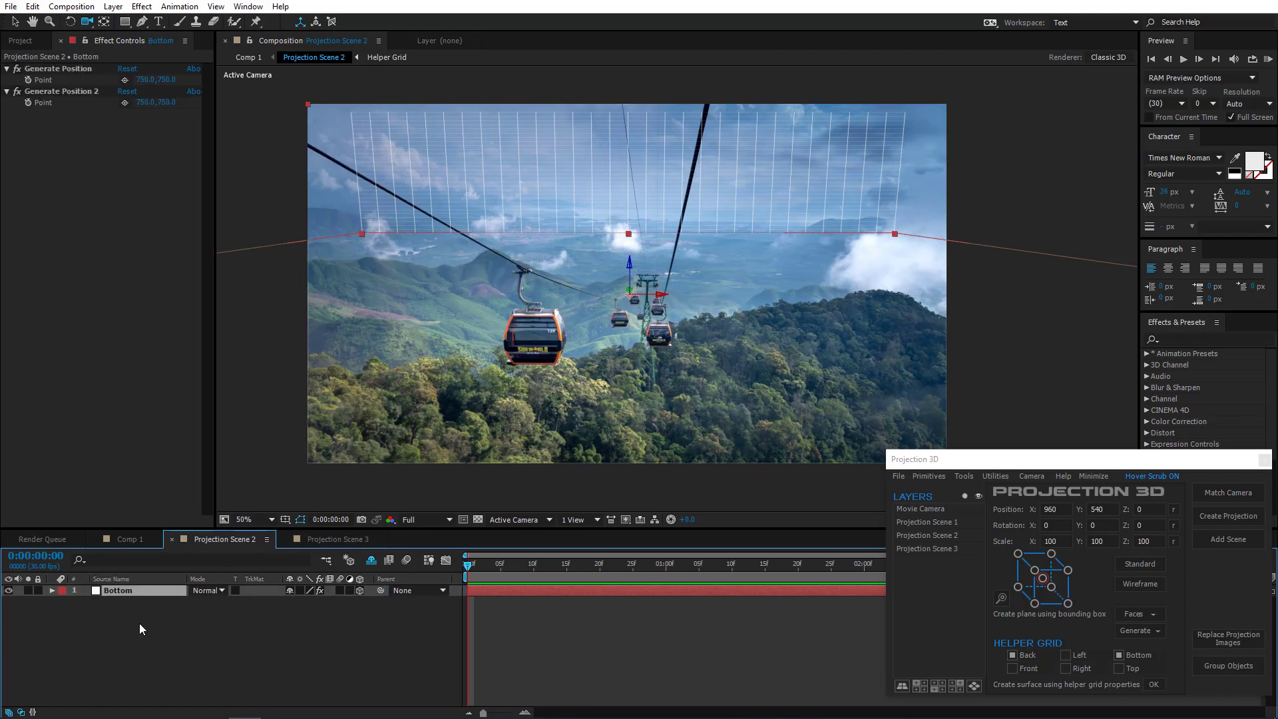
Place the Generate Position point of the Bottom surface beyond the image's lower edge, at about 843, 1109
{"action": "scroll", "coordinate": [579, 330], "scroll_direction": "down", "scroll_amount": 2}
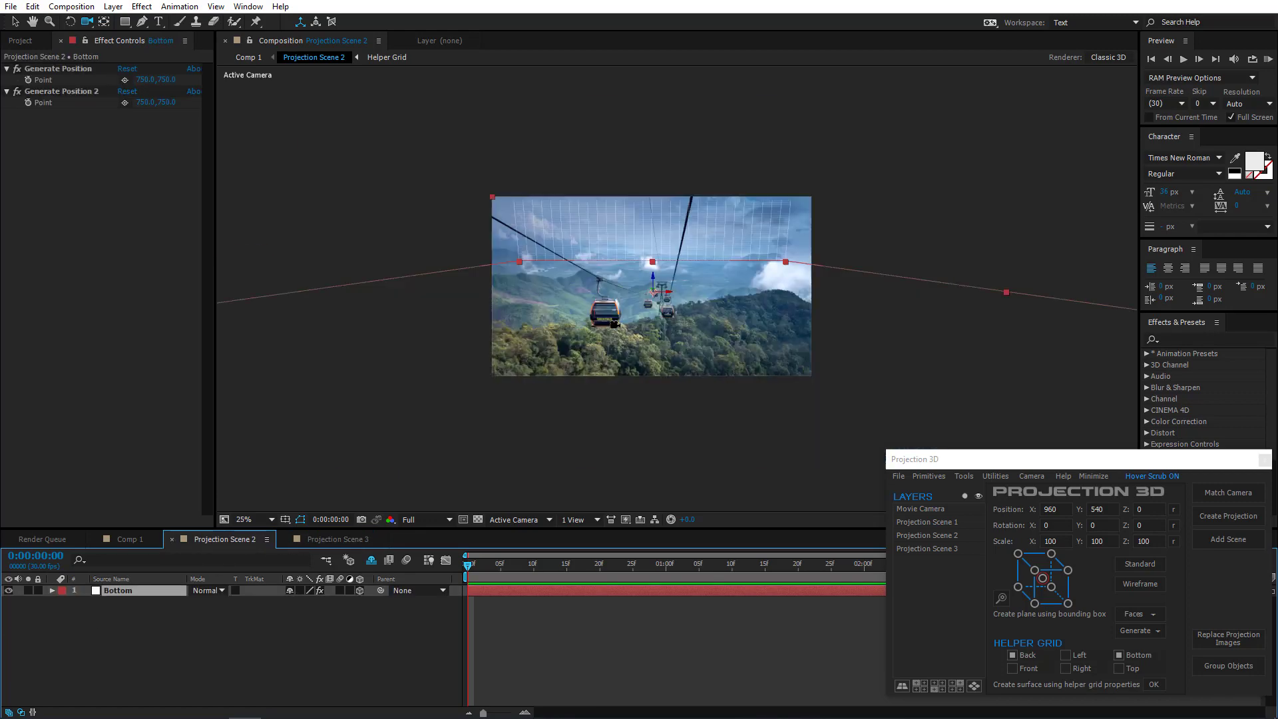
{"action": "key", "text": "v"}
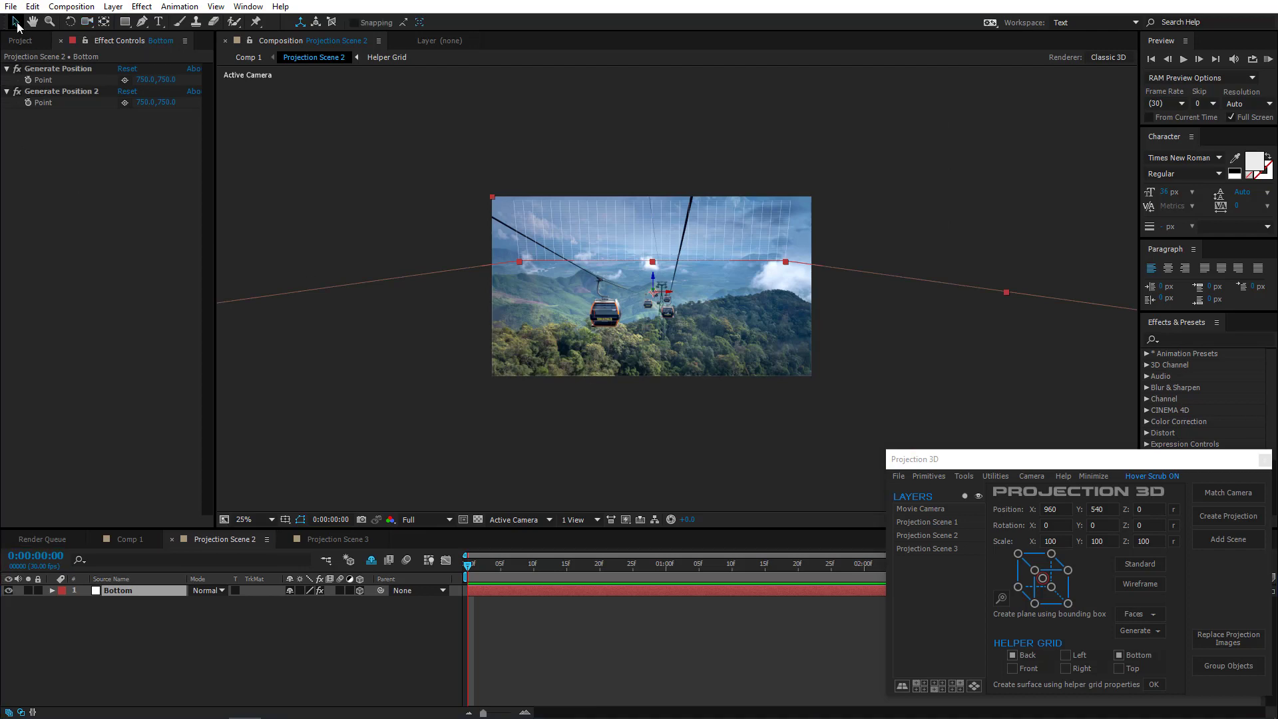
{"action": "left_click_drag", "start_coordinate": [531, 351], "coordinate": [502, 346]}
{"action": "scroll", "coordinate": [561, 338], "scroll_direction": "down", "scroll_amount": 1}
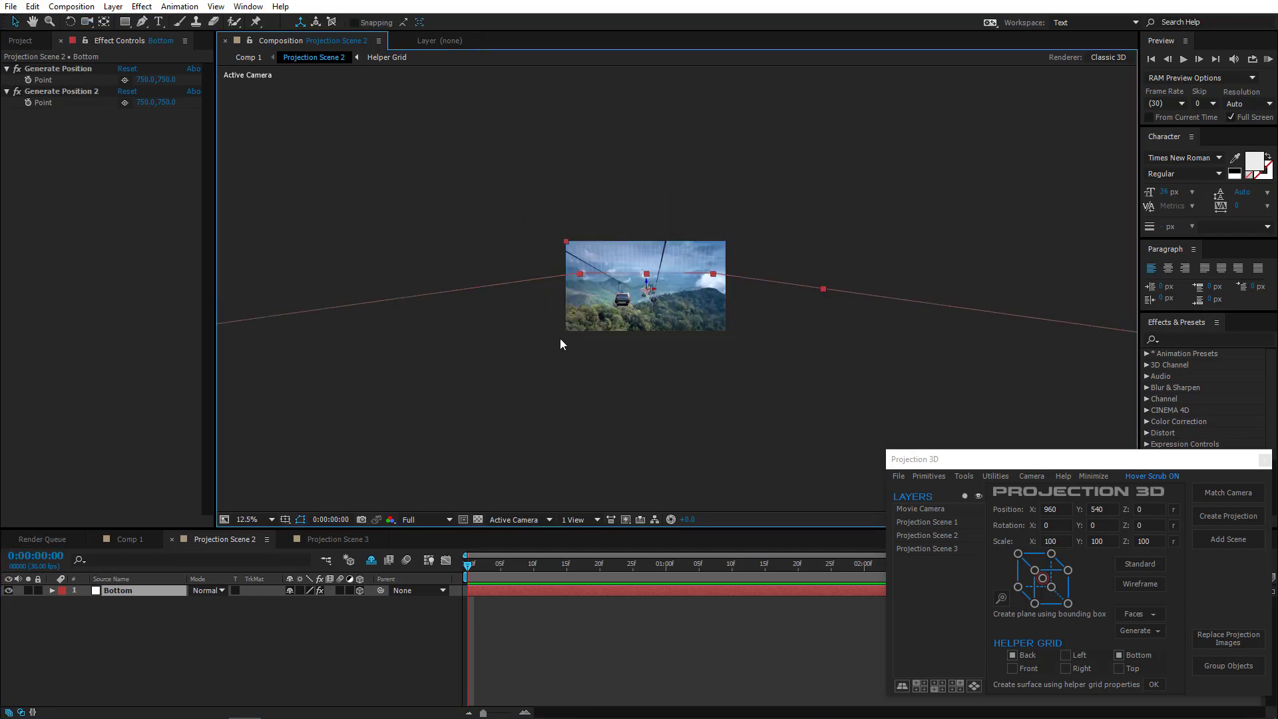
{"action": "scroll", "coordinate": [709, 367], "scroll_direction": "up", "scroll_amount": 1}
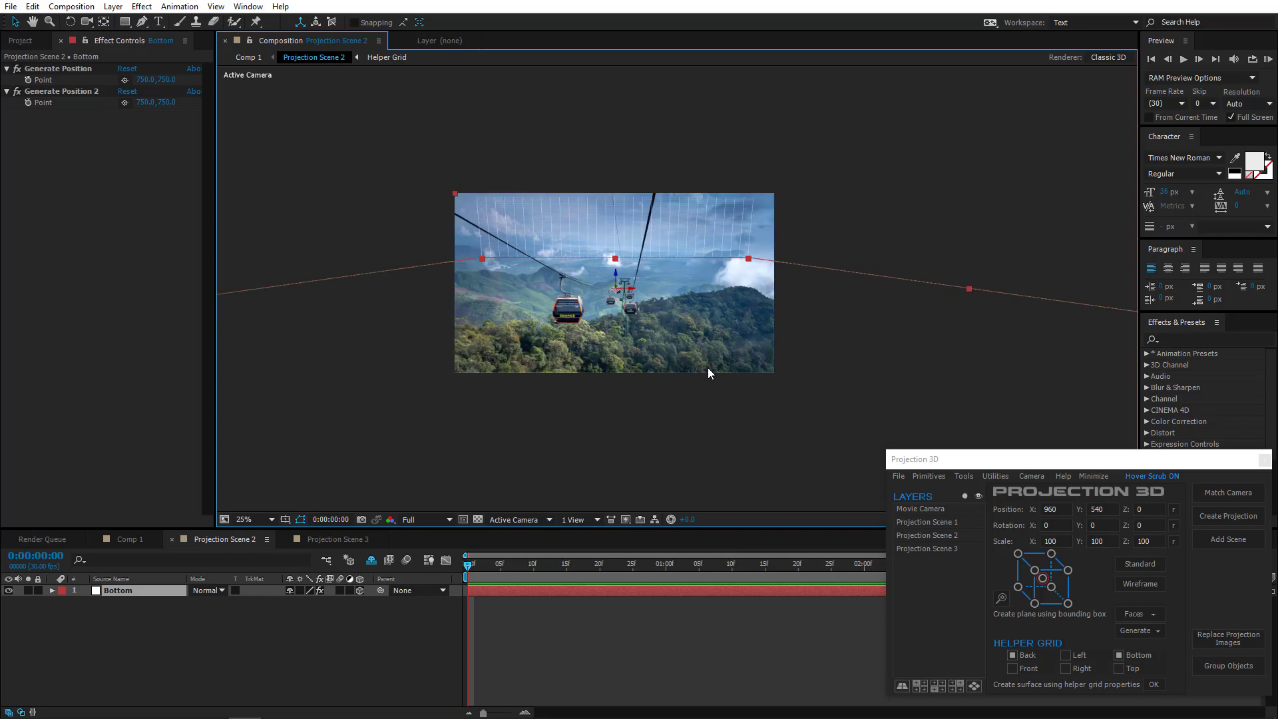
{"action": "left_click_drag", "start_coordinate": [701, 366], "coordinate": [697, 326]}
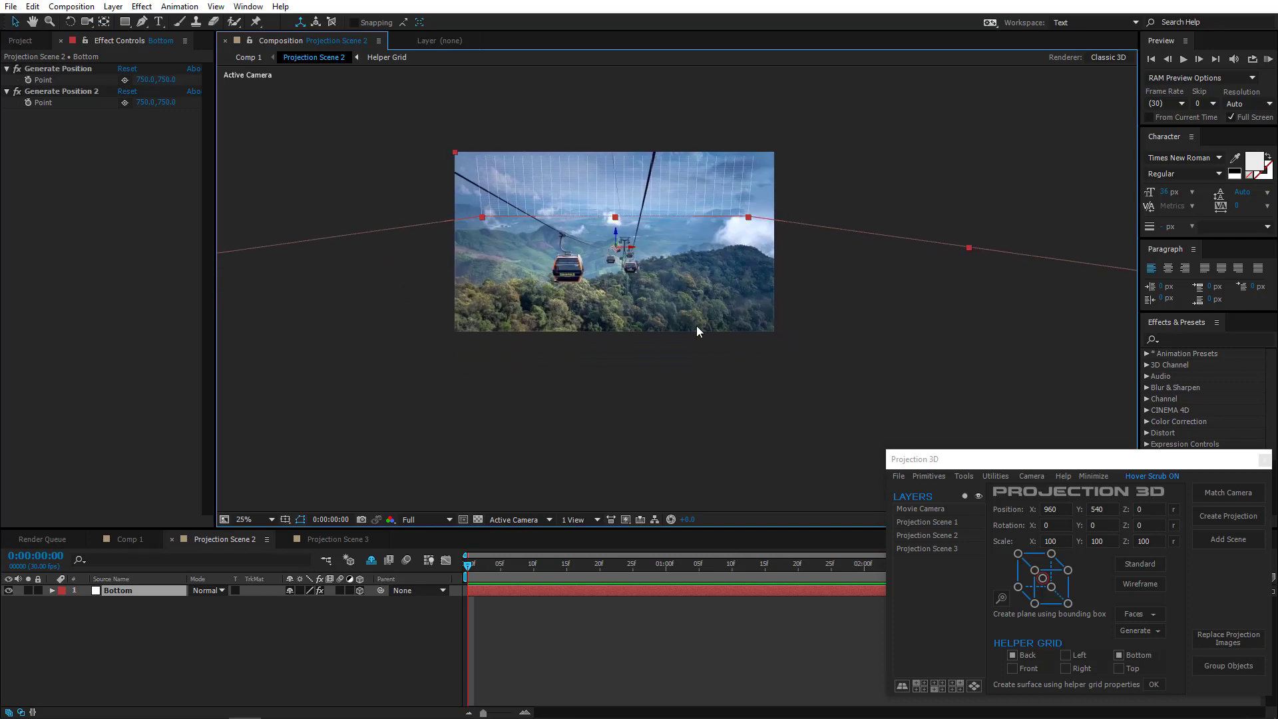
{"action": "left_click", "coordinate": [124, 79]}
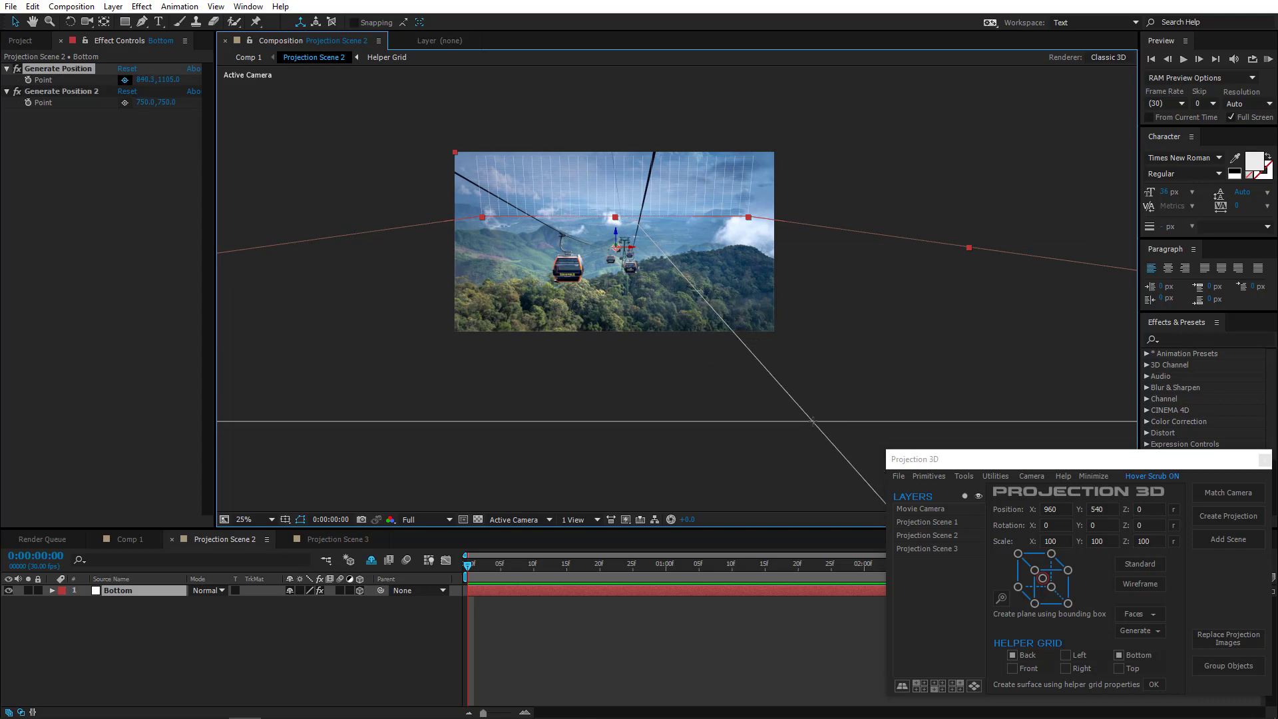
{"action": "left_click", "coordinate": [821, 429]}
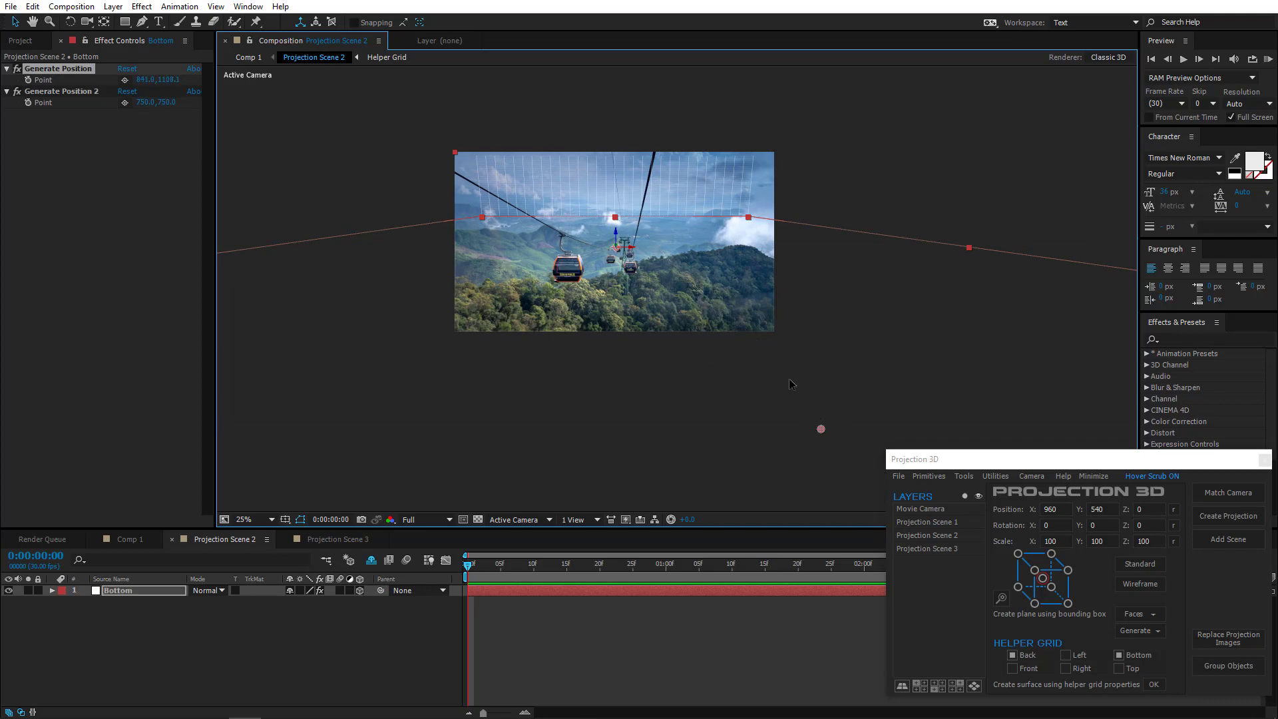
{"action": "key", "text": "comma"}
{"action": "key", "text": "comma"}
{"action": "key", "text": "period"}
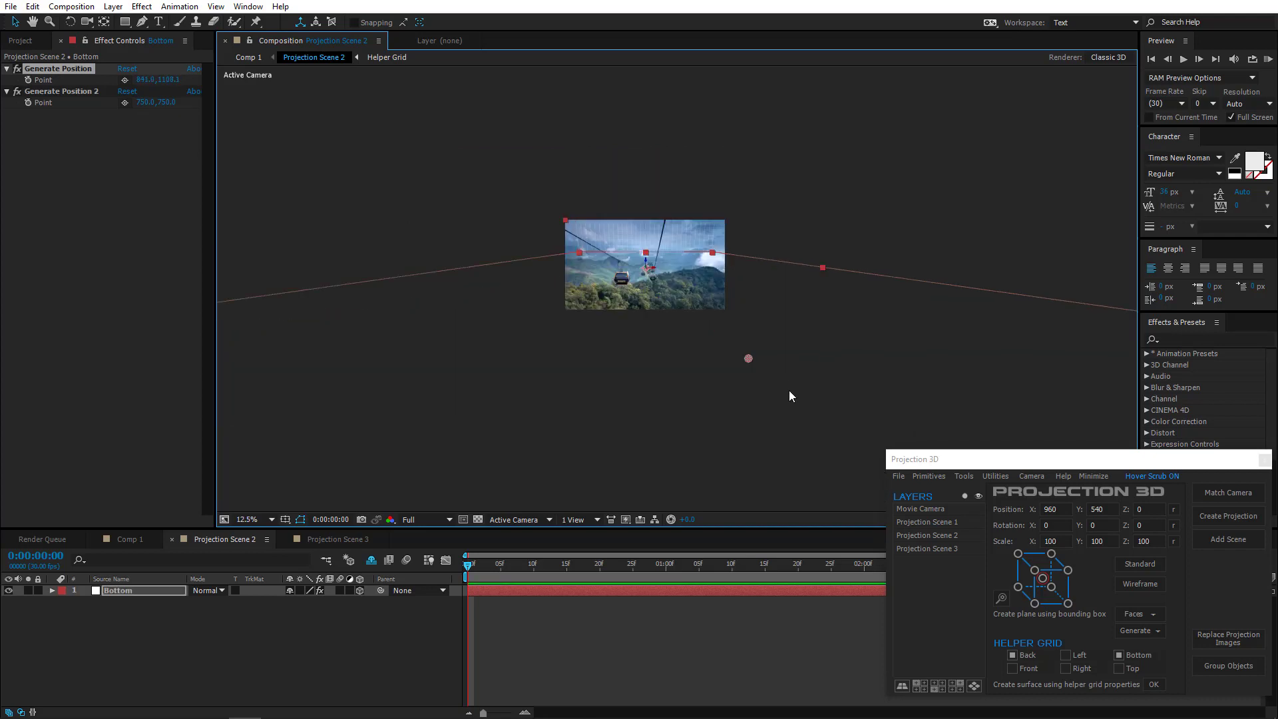
Generate a plane from the Bottom surface's point and shift it sideways until it is roughly centred beneath the image
{"action": "left_click", "coordinate": [964, 476]}
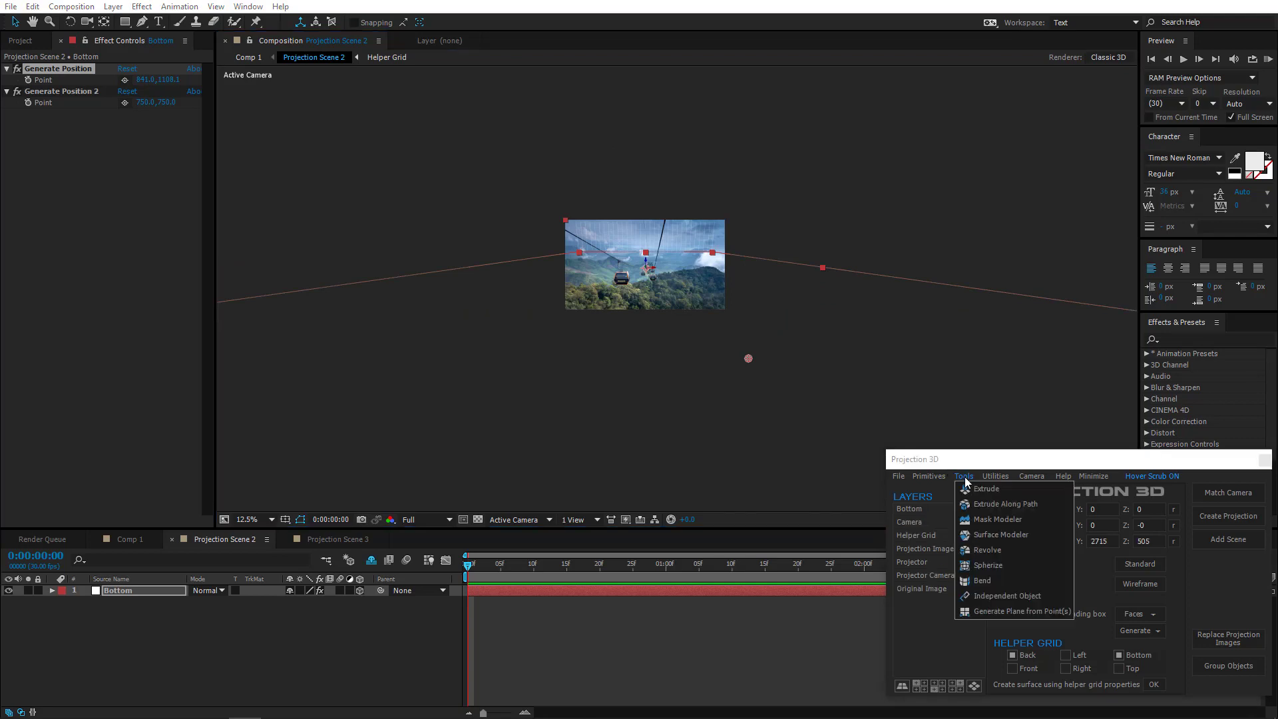
{"action": "left_click", "coordinate": [988, 612]}
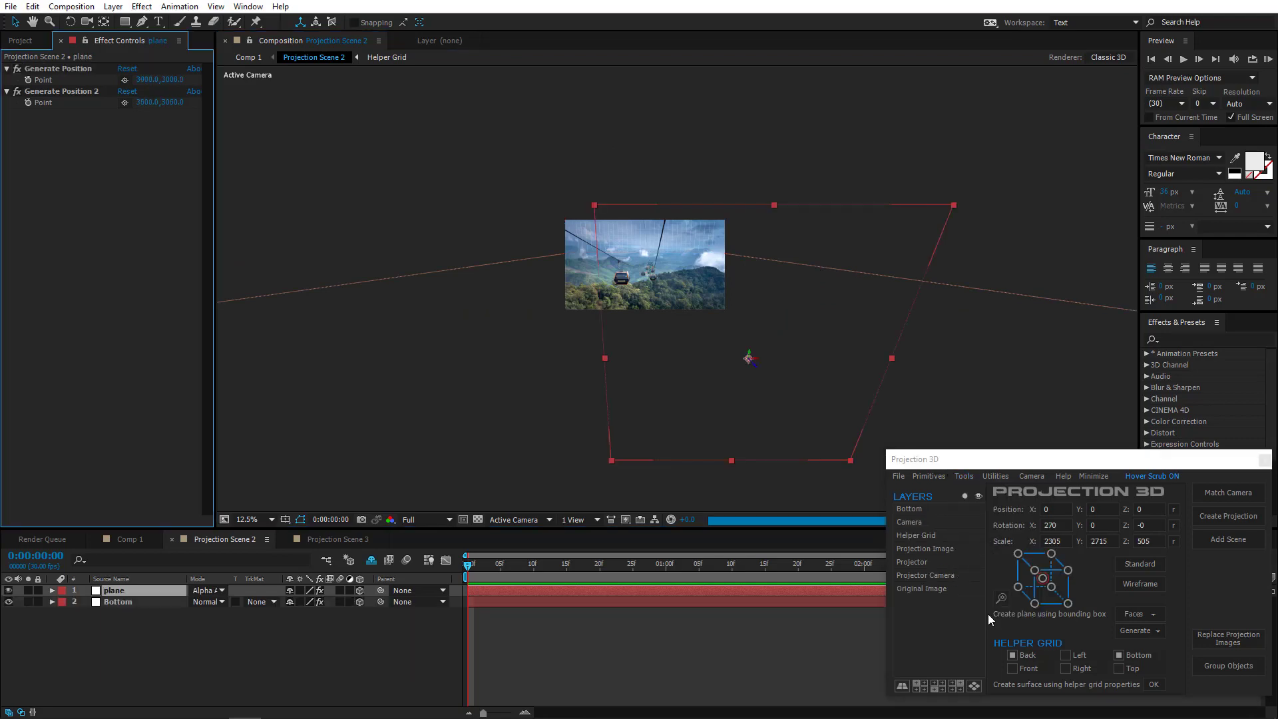
{"action": "left_click", "coordinate": [17, 22]}
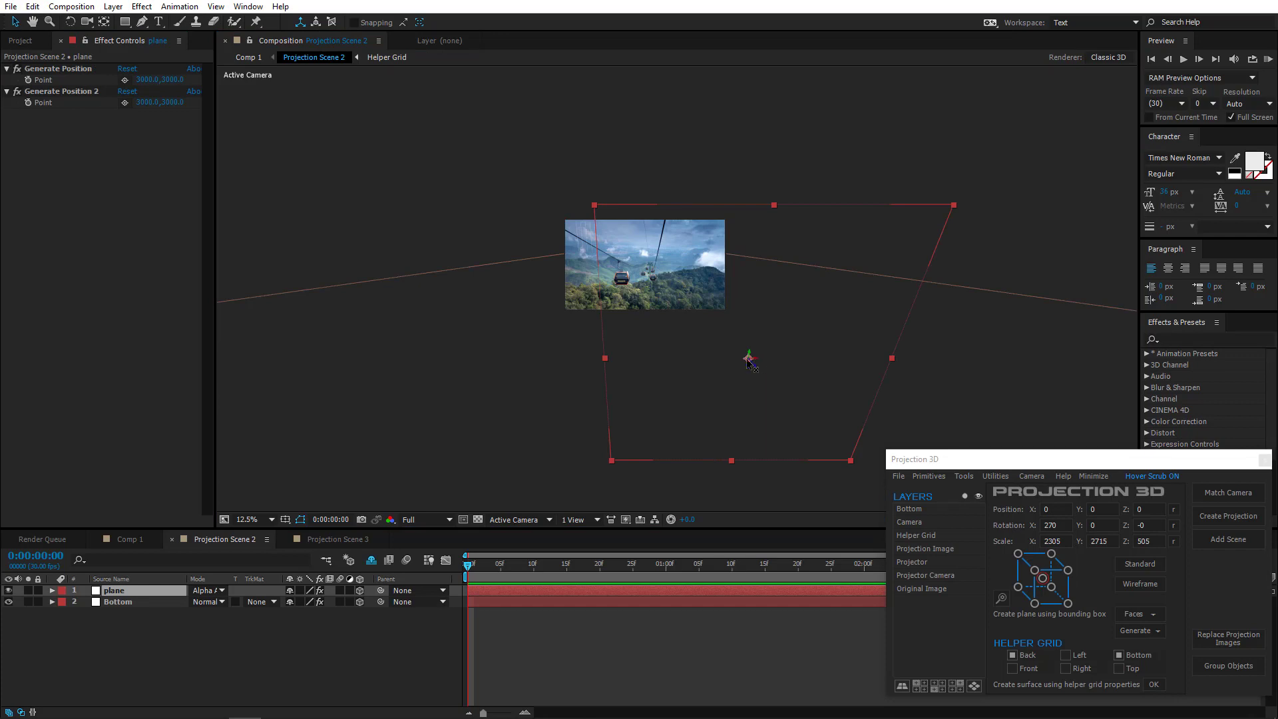
{"action": "left_click_drag", "start_coordinate": [685, 359], "coordinate": [588, 347]}
{"action": "scroll", "coordinate": [601, 347], "scroll_direction": "up", "scroll_amount": 1}
{"action": "scroll", "coordinate": [601, 347], "scroll_direction": "down", "scroll_amount": 1}
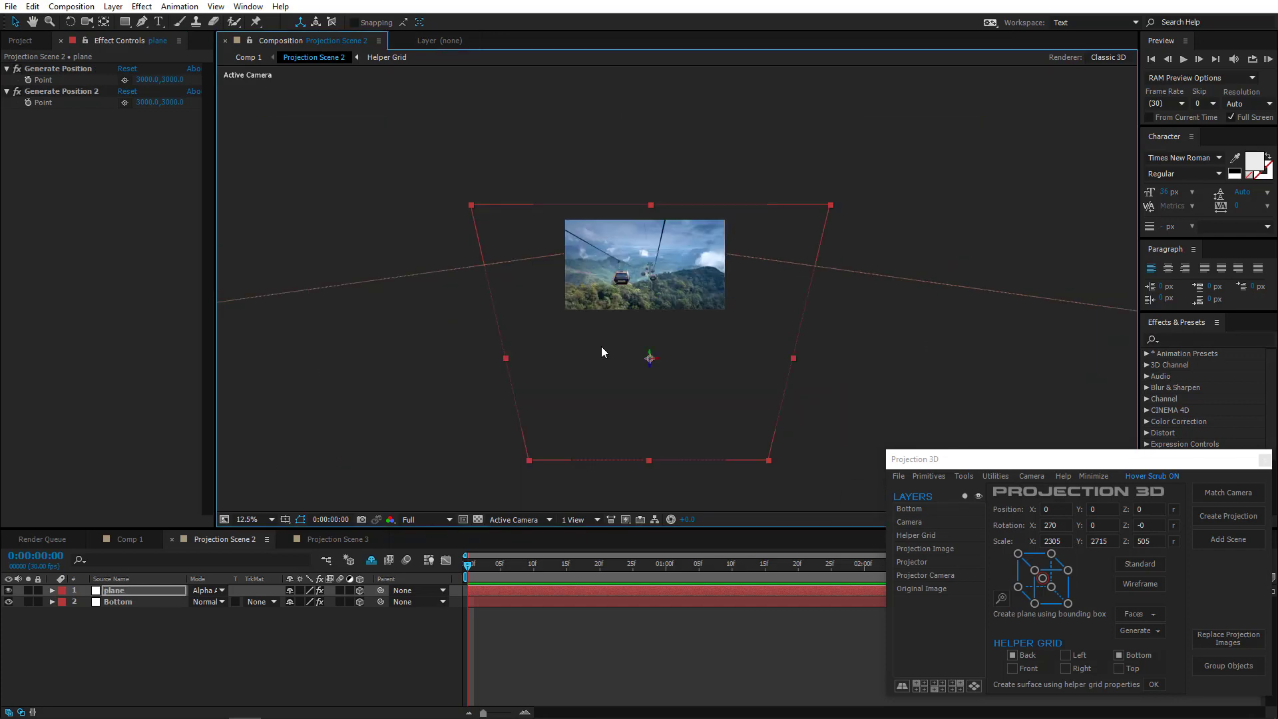
In the Top view, duplicate the generated plane and move the copy back in depth, away from the camera
{"action": "left_click", "coordinate": [517, 520]}
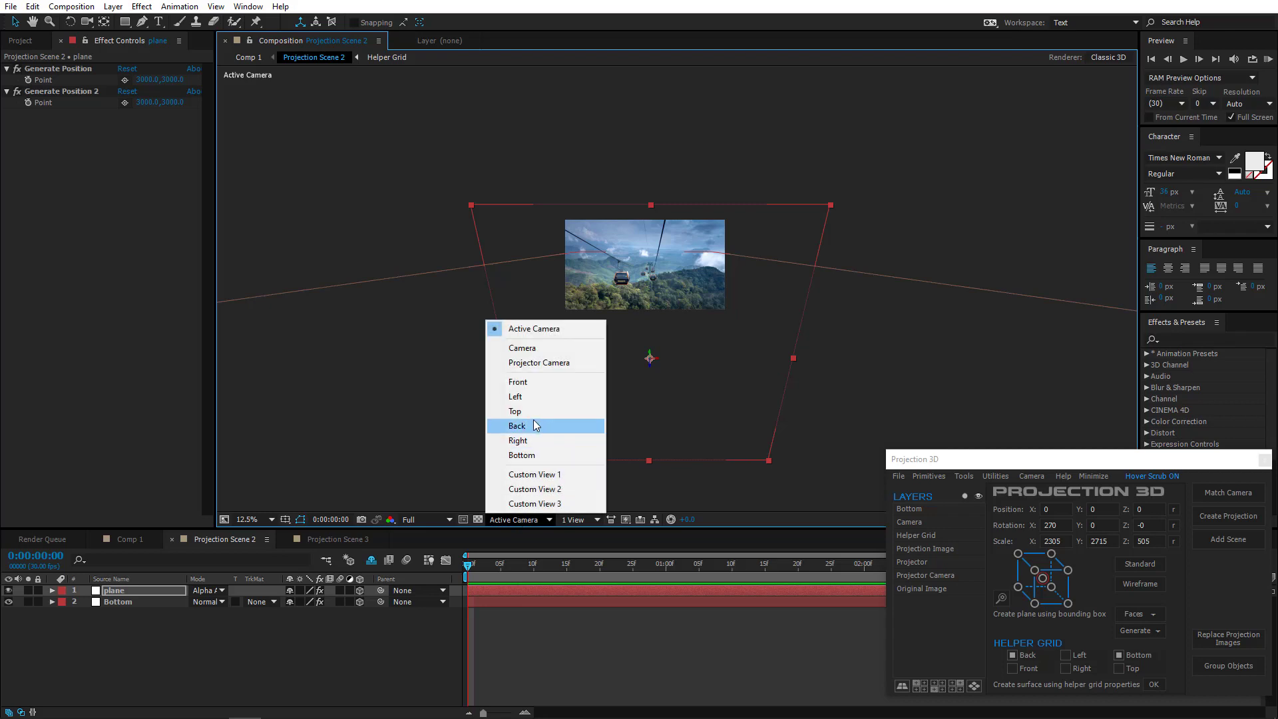
{"action": "left_click", "coordinate": [516, 410]}
{"action": "scroll", "coordinate": [601, 288], "scroll_direction": "down", "scroll_amount": 1}
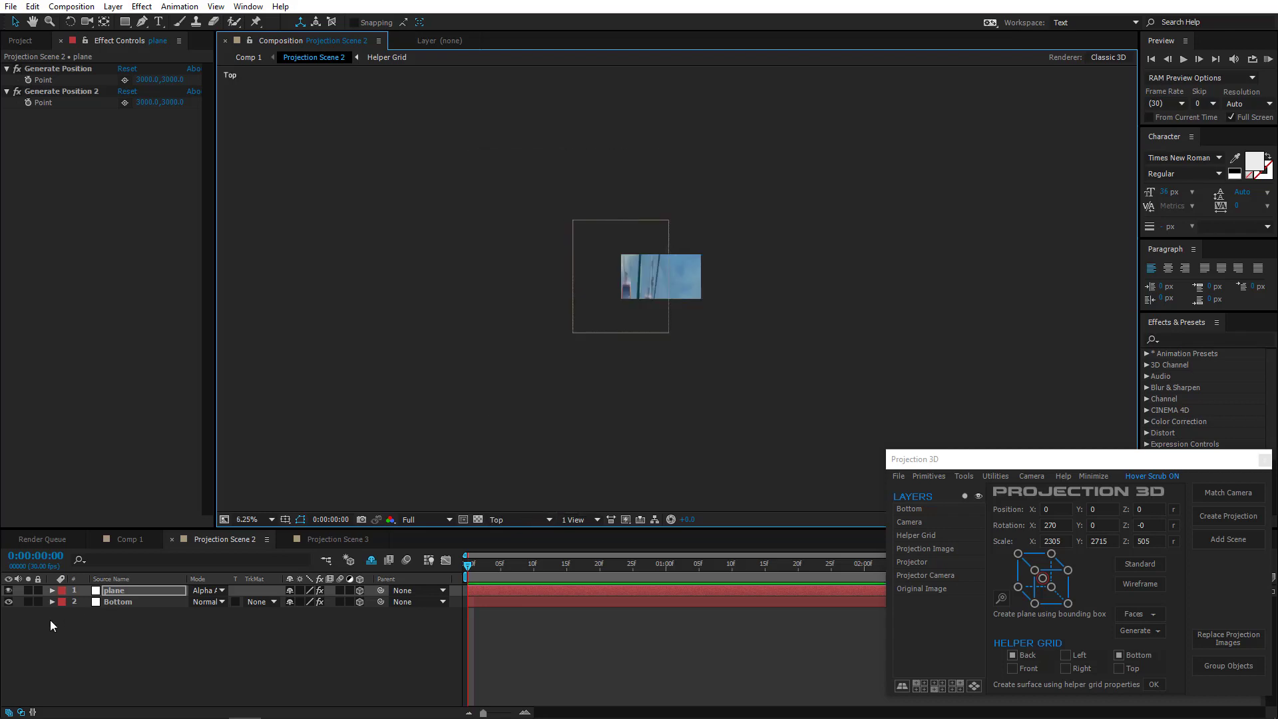
{"action": "left_click", "coordinate": [131, 601]}
{"action": "scroll", "coordinate": [599, 283], "scroll_direction": "down", "scroll_amount": 2}
{"action": "scroll", "coordinate": [575, 210], "scroll_direction": "up", "scroll_amount": 1}
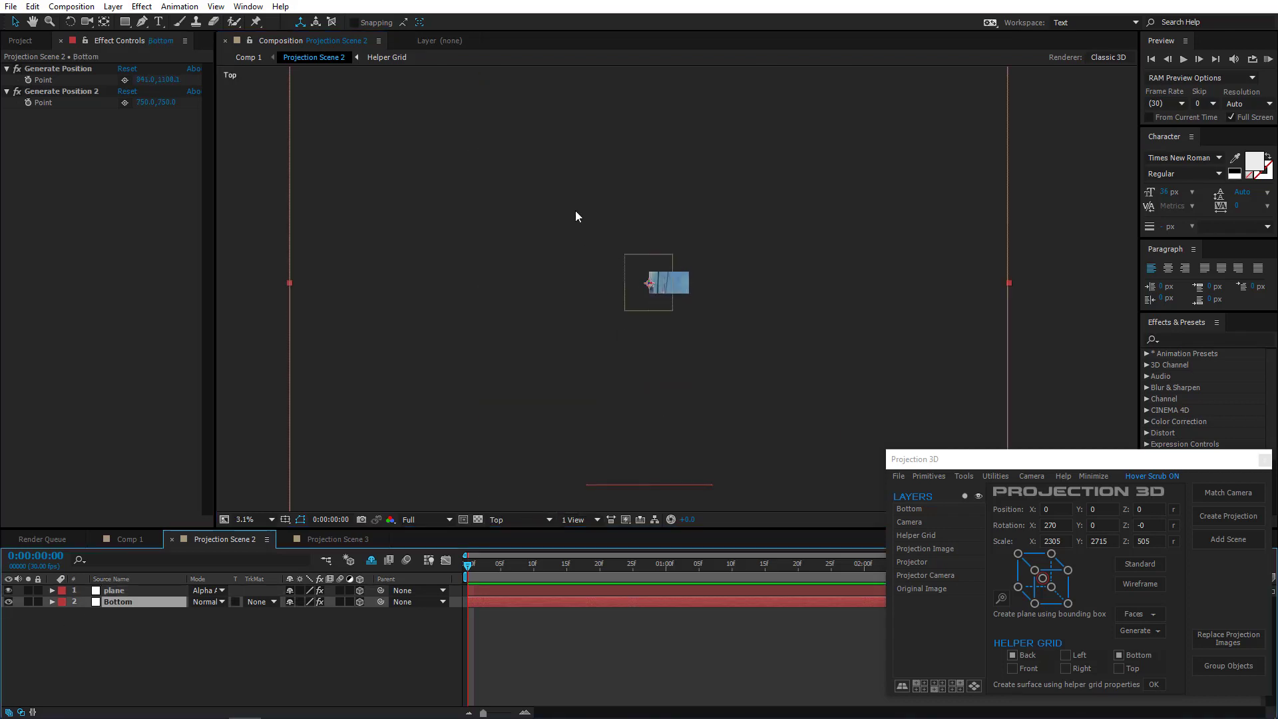
{"action": "scroll", "coordinate": [549, 110], "scroll_direction": "down", "scroll_amount": 1}
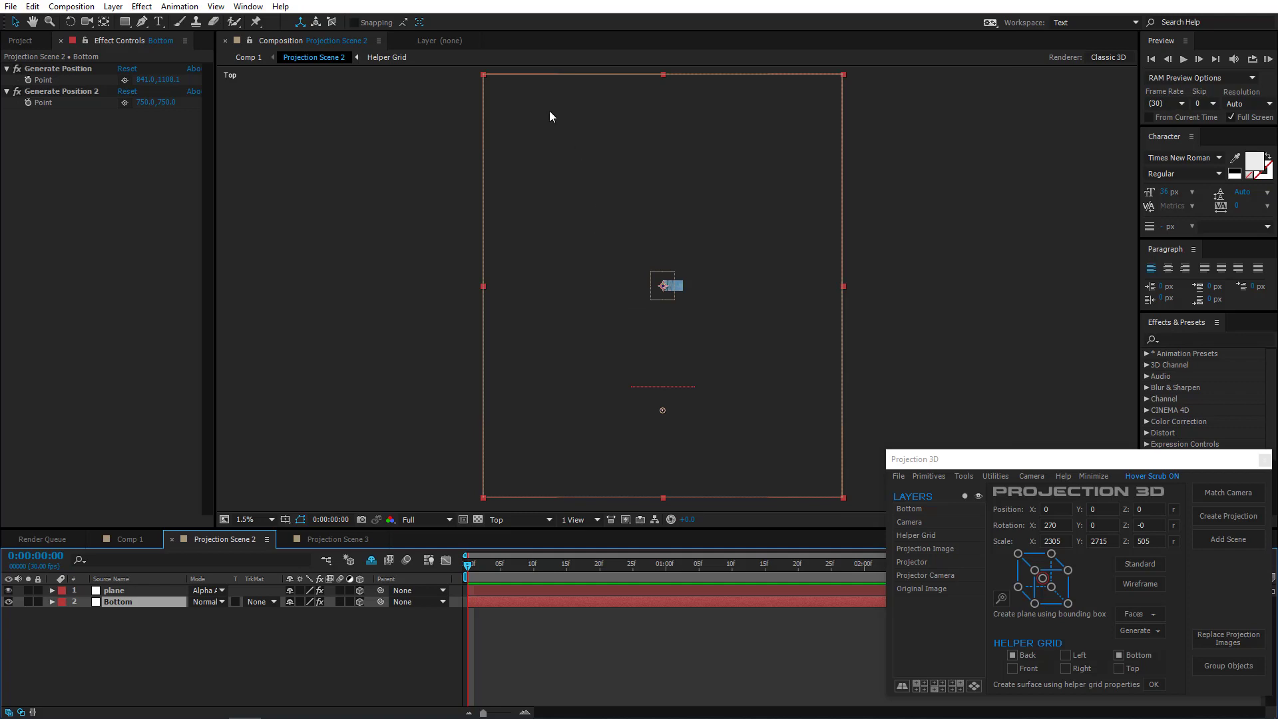
{"action": "left_click", "coordinate": [122, 590]}
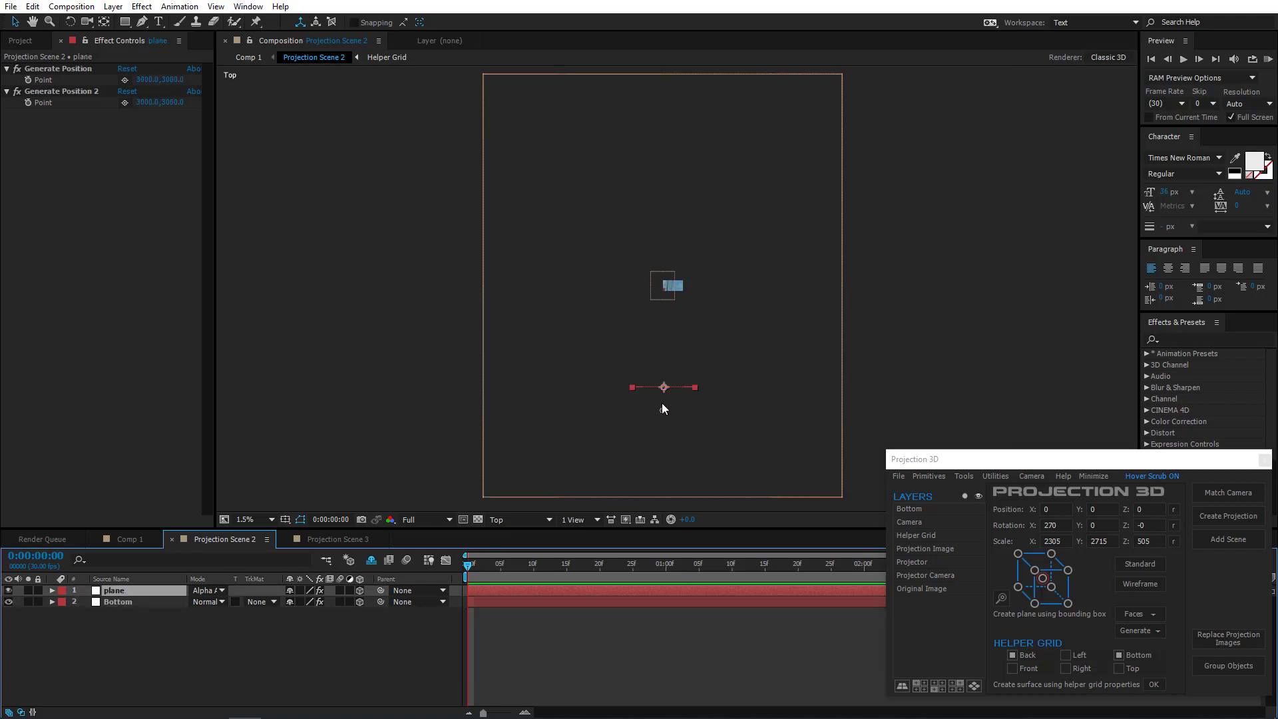
{"action": "scroll", "coordinate": [674, 409], "scroll_direction": "up", "scroll_amount": 1}
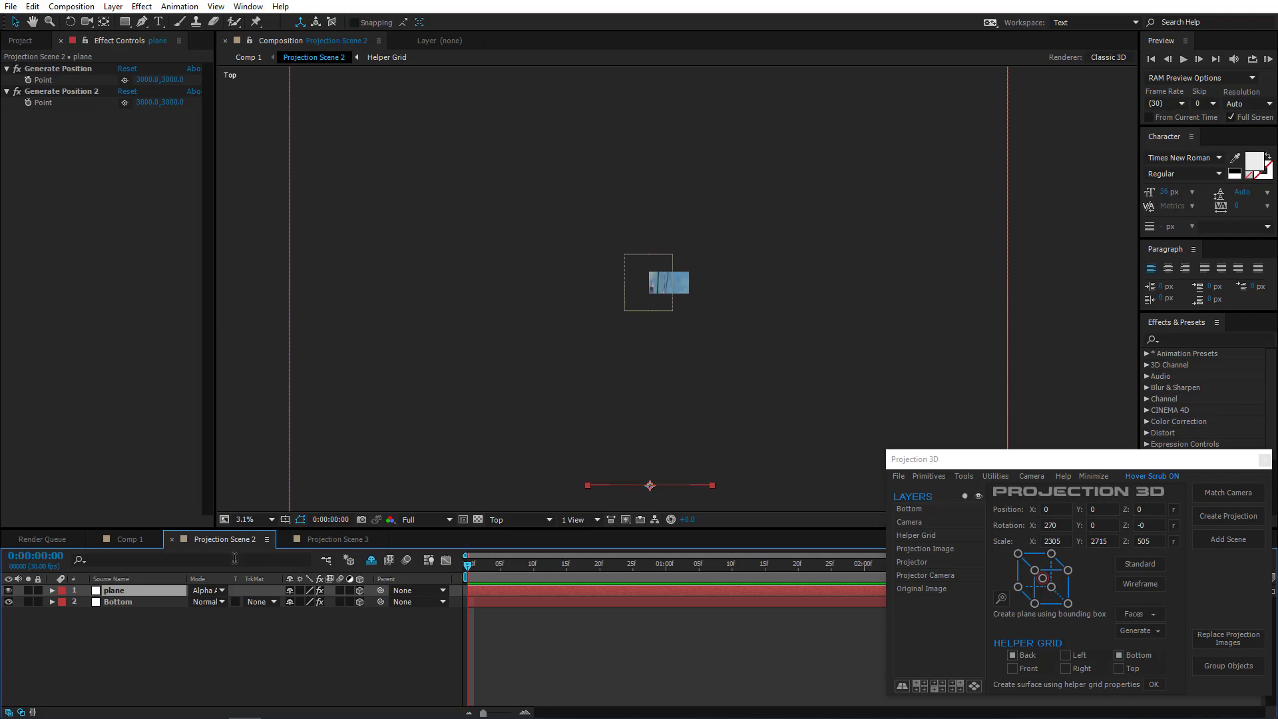
{"action": "key", "text": "ctrl+d"}
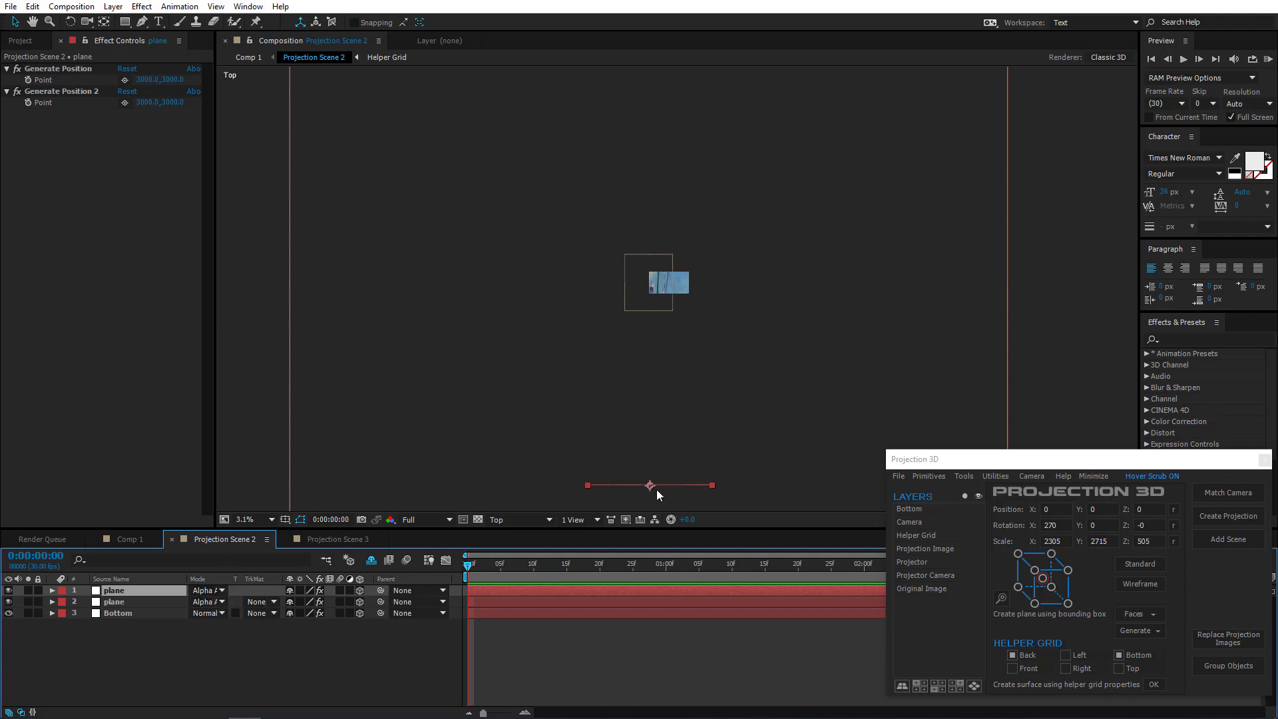
{"action": "left_click_drag", "start_coordinate": [643, 468], "coordinate": [658, 341]}
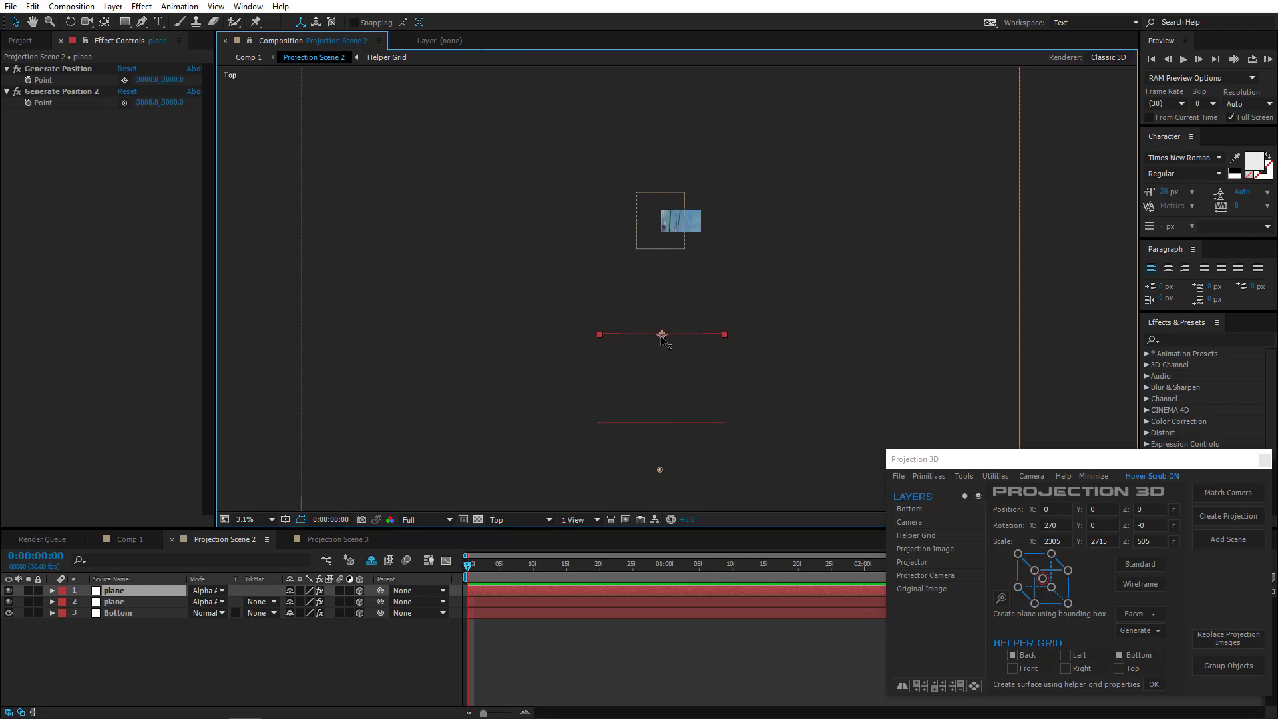
Rotate the duplicated plane slightly in the Top view so its right end angles away from the camera
{"action": "key", "text": "period"}
{"action": "key", "text": "w"}
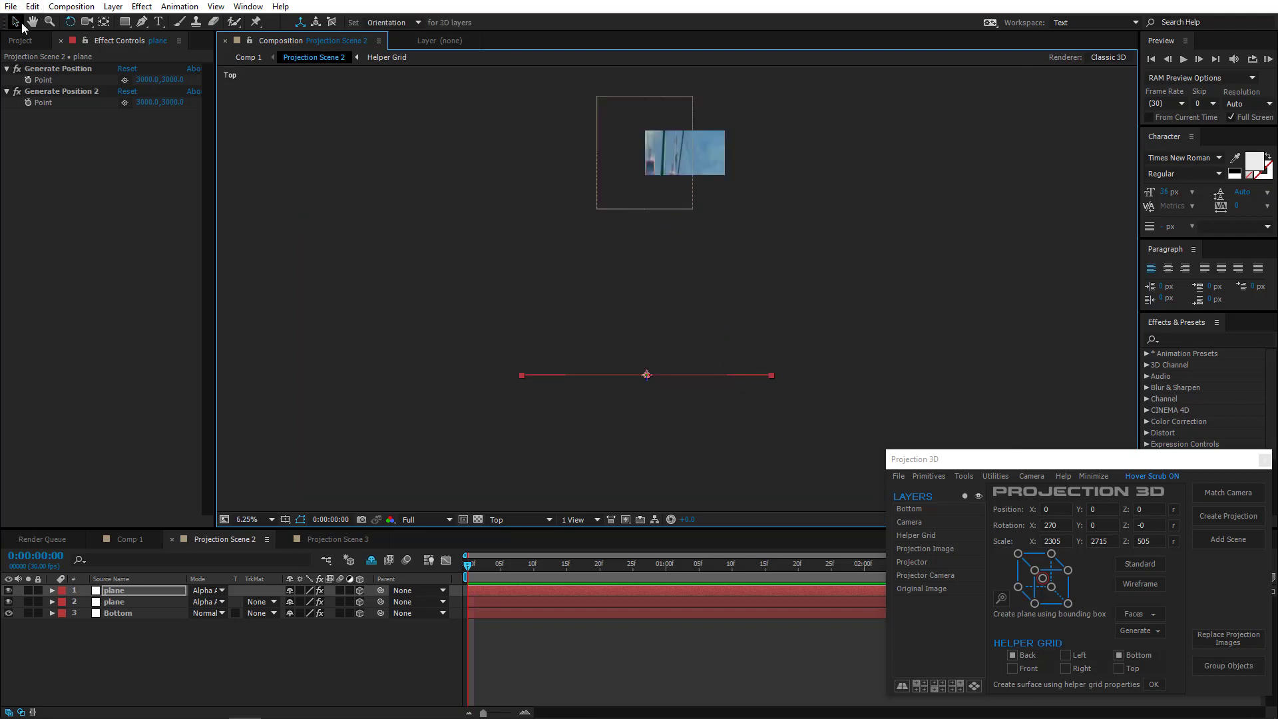
{"action": "left_click", "coordinate": [87, 21]}
{"action": "left_click_drag", "start_coordinate": [520, 329], "coordinate": [516, 367]}
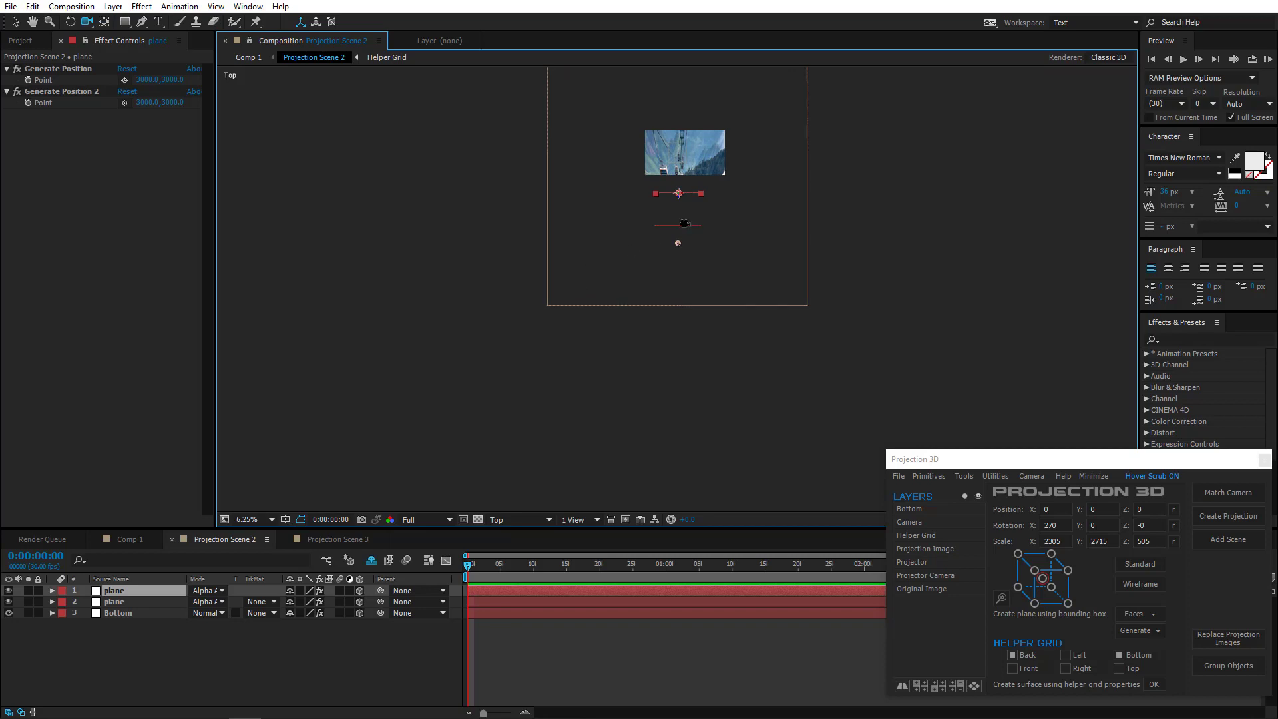
{"action": "key", "text": "period"}
{"action": "left_click", "coordinate": [13, 22]}
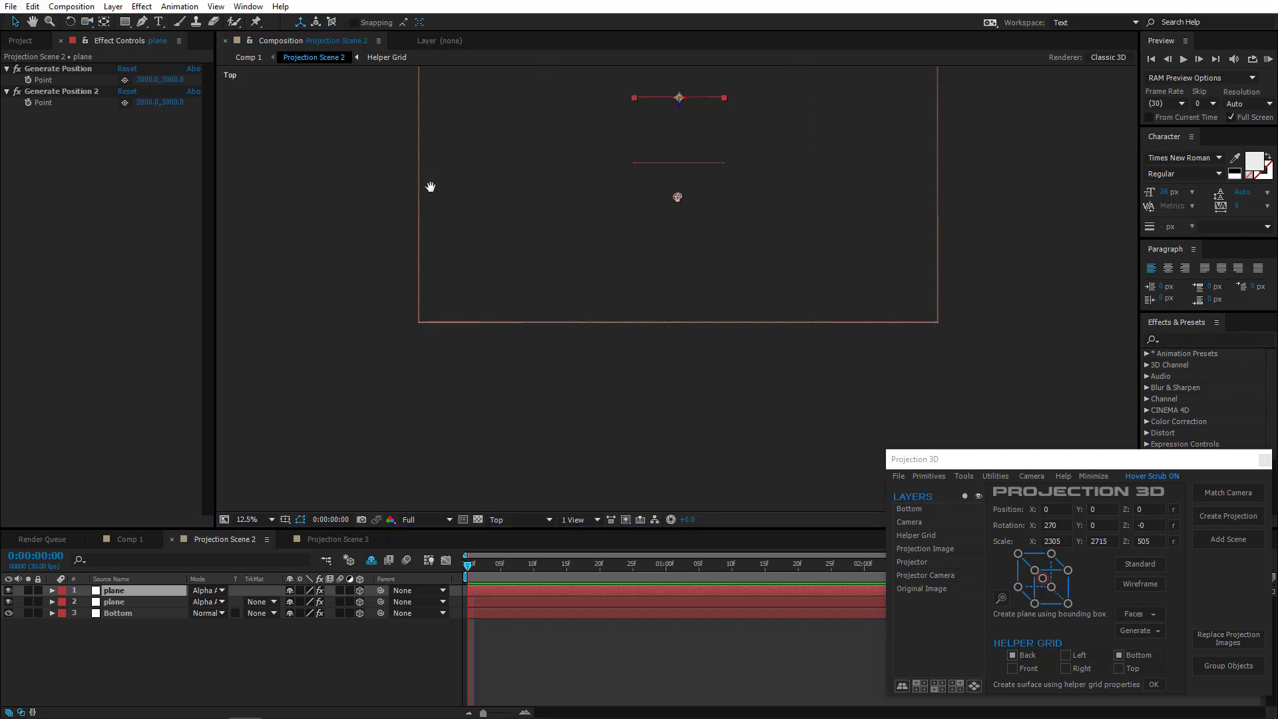
{"action": "left_click_drag", "start_coordinate": [428, 186], "coordinate": [419, 362]}
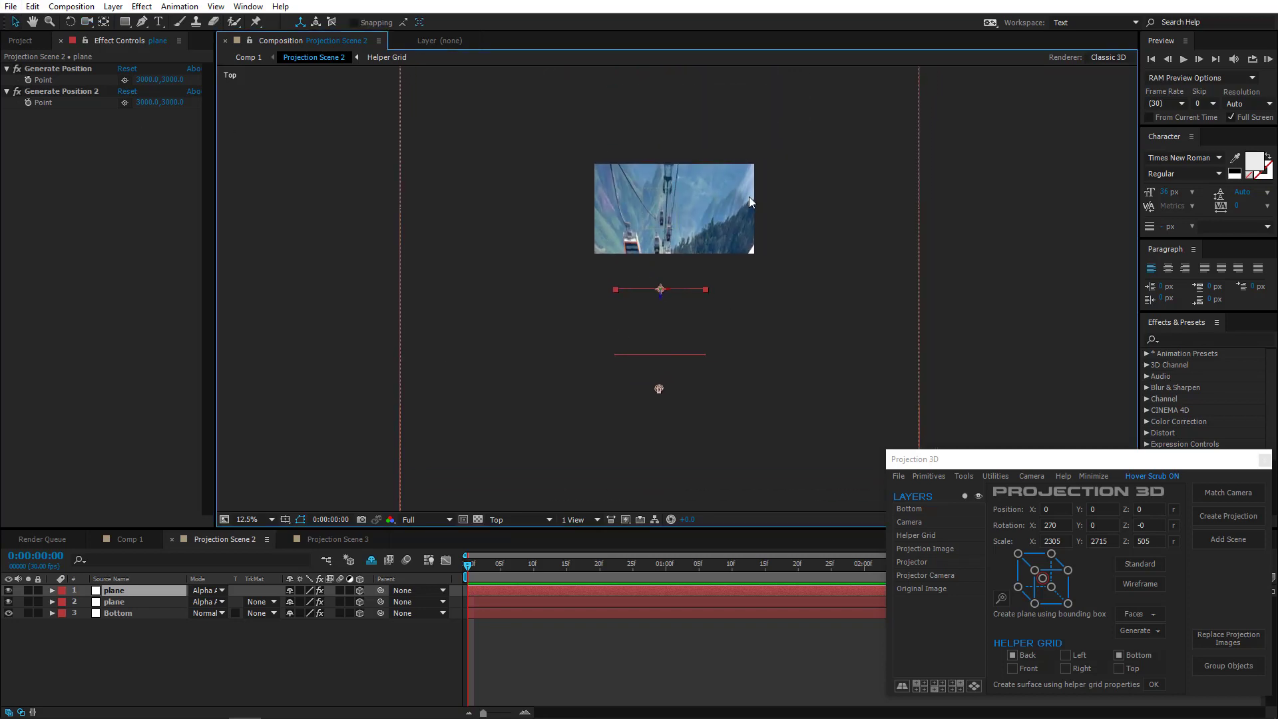
{"action": "left_click", "coordinate": [70, 22]}
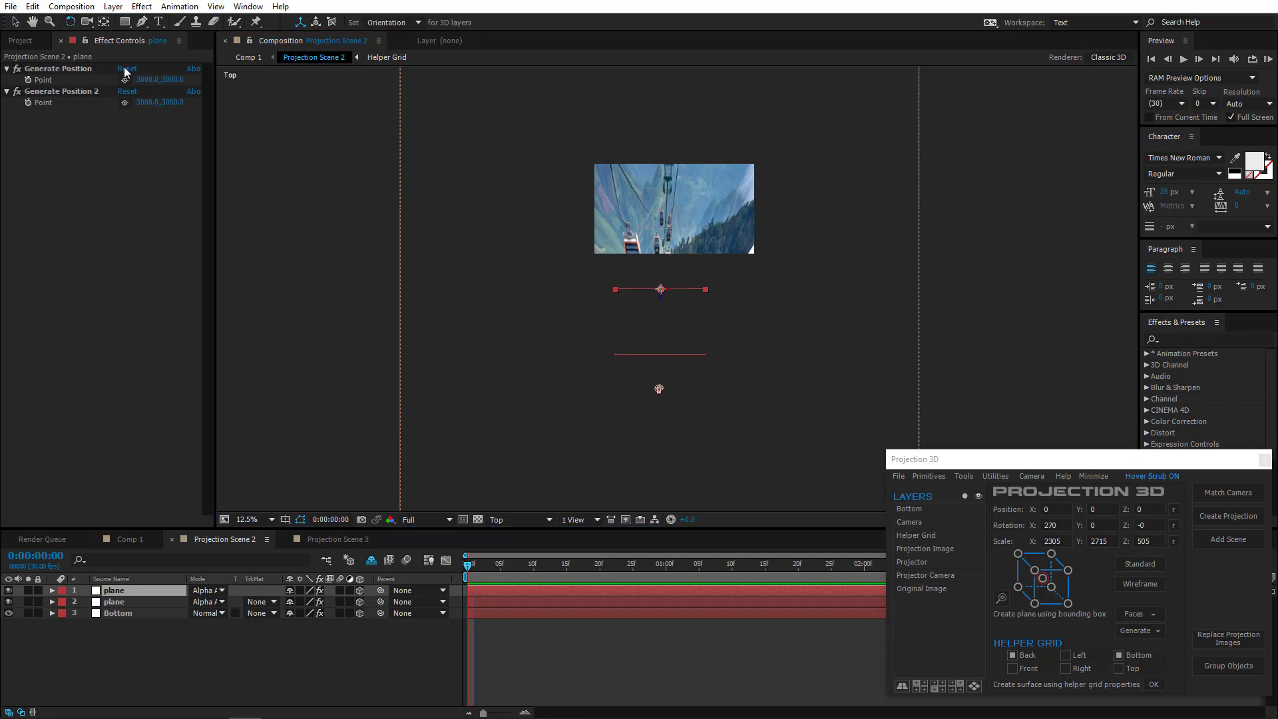
{"action": "left_click_drag", "start_coordinate": [661, 290], "coordinate": [613, 304]}
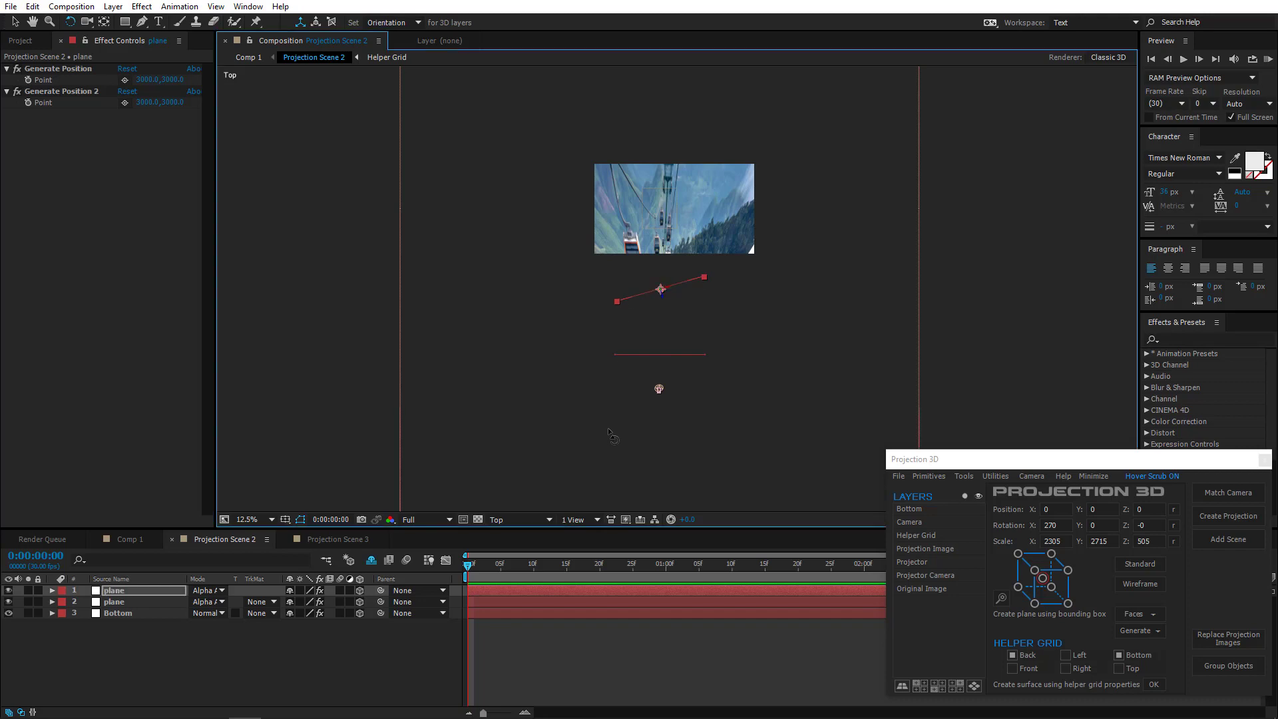
In the Active Camera view, stretch the rotated plane in width and height until it extends past all edges of the image
{"action": "left_click", "coordinate": [500, 520]}
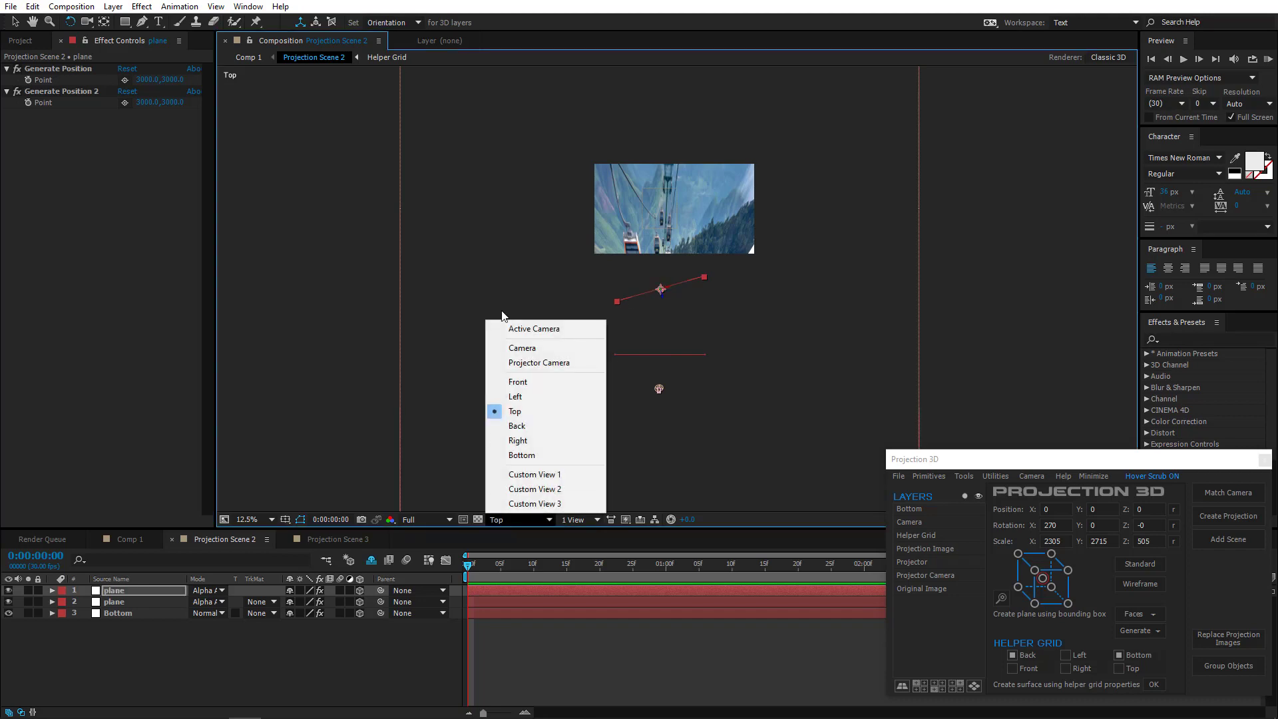
{"action": "left_click", "coordinate": [504, 329]}
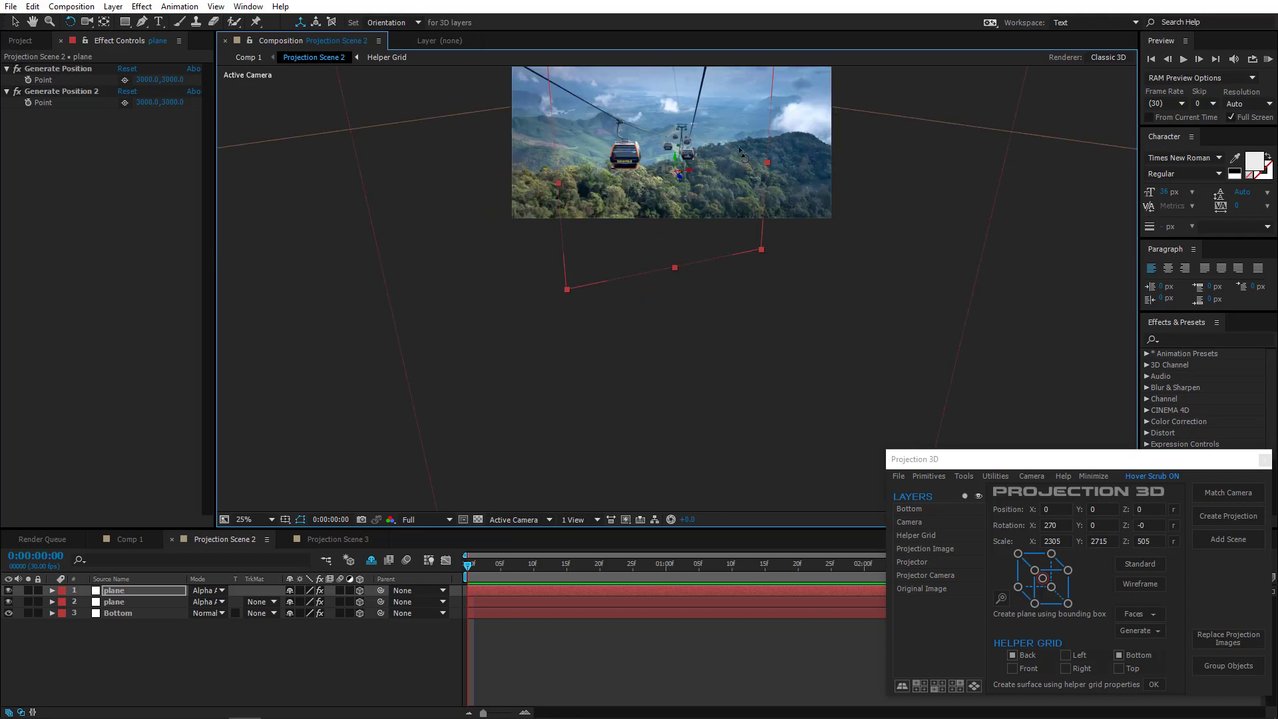
{"action": "left_click", "coordinate": [15, 21]}
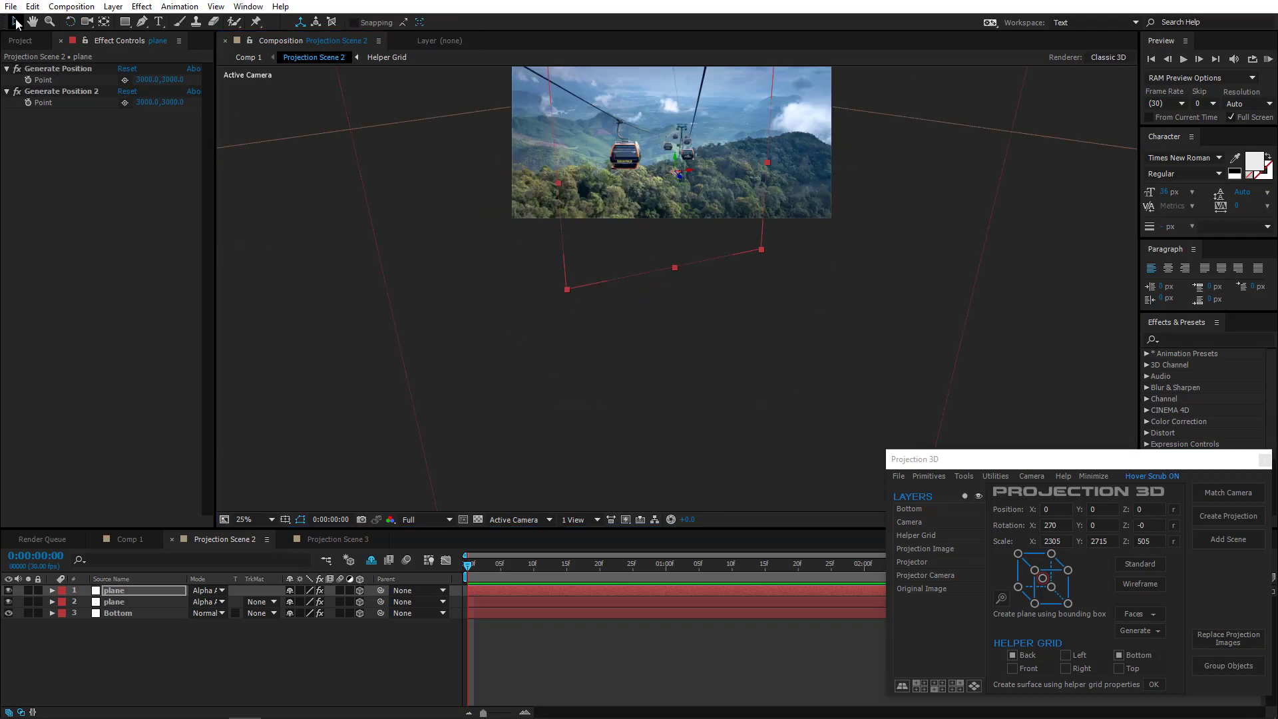
{"action": "left_click_drag", "start_coordinate": [685, 165], "coordinate": [630, 303]}
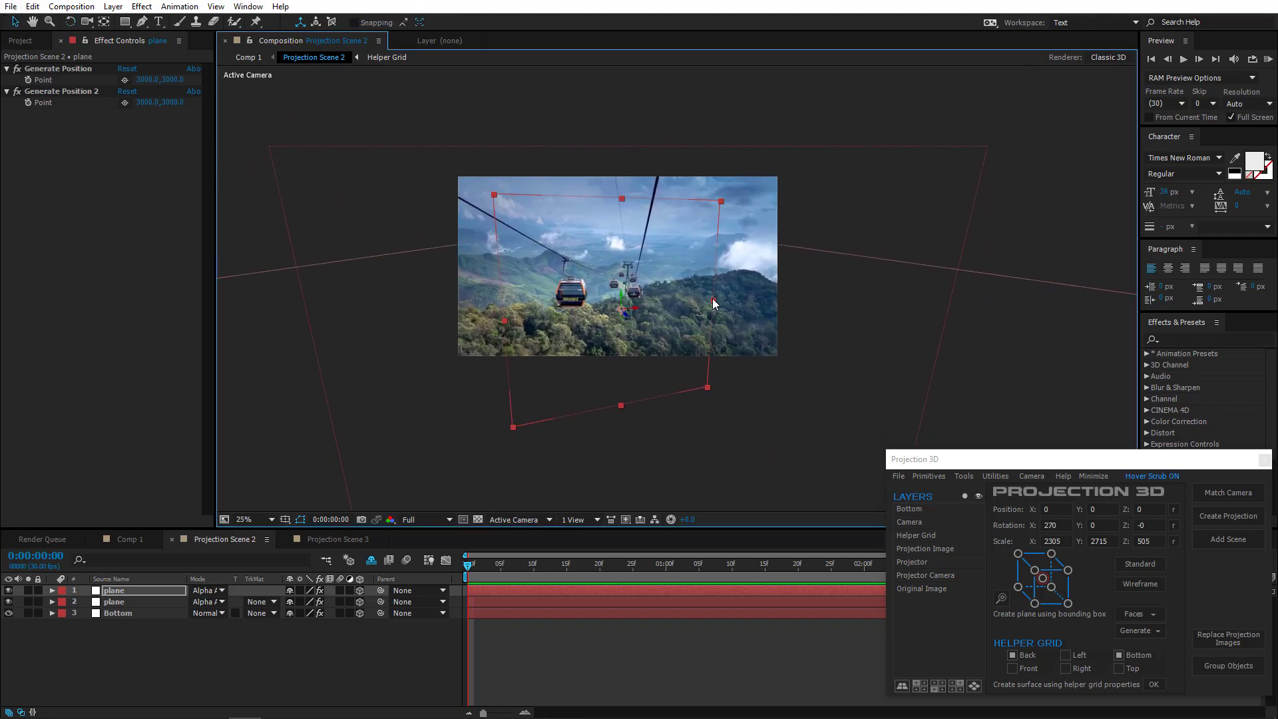
{"action": "left_click_drag", "start_coordinate": [712, 298], "coordinate": [792, 291]}
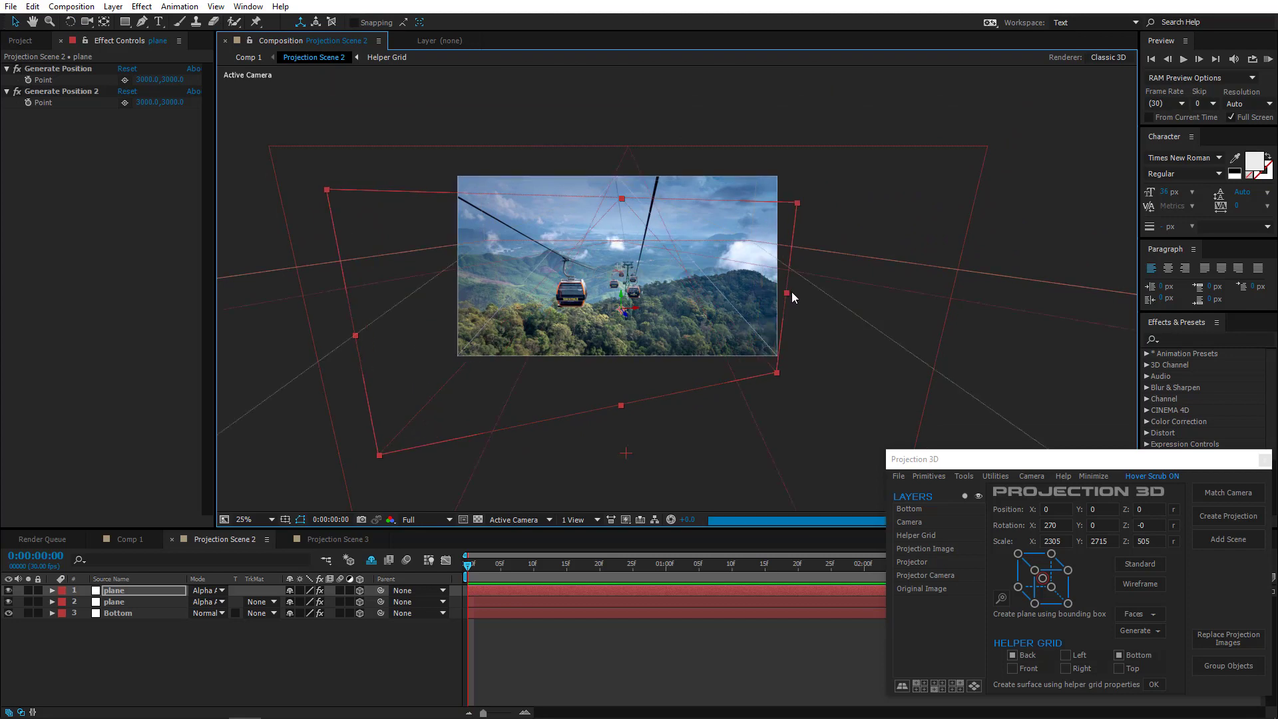
{"action": "left_click_drag", "start_coordinate": [622, 199], "coordinate": [626, 162]}
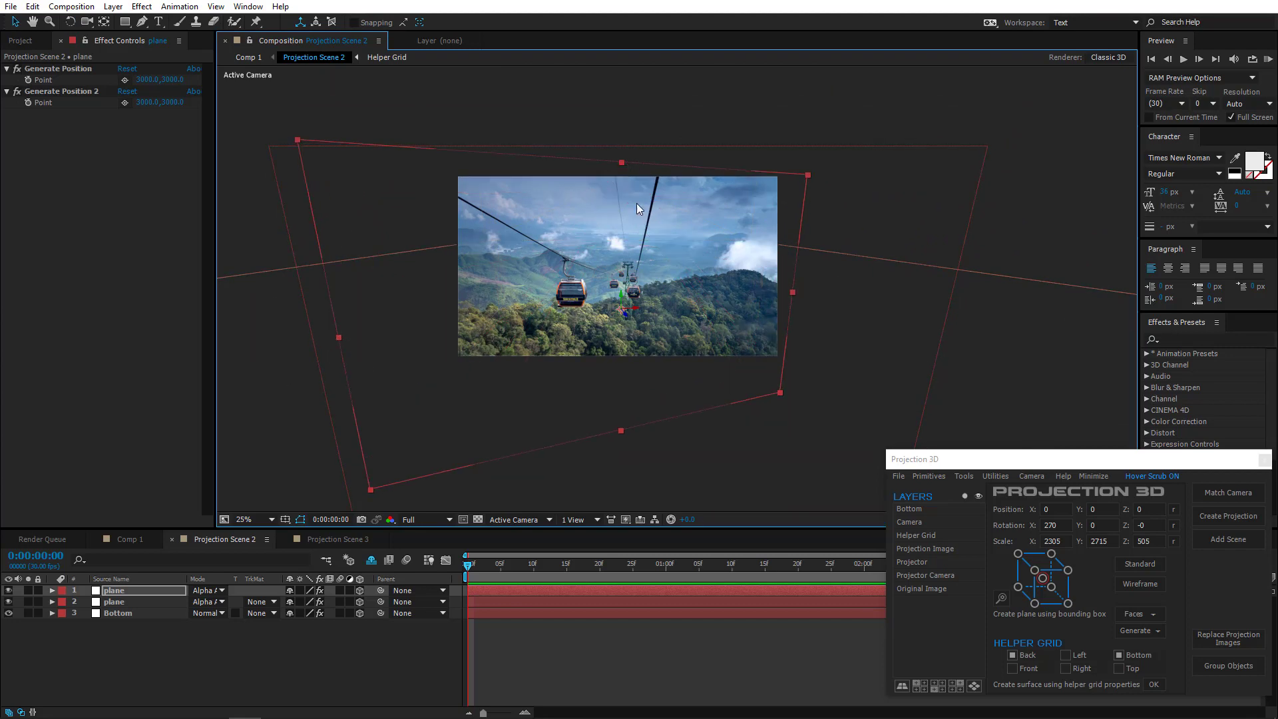
{"action": "left_click_drag", "start_coordinate": [596, 253], "coordinate": [584, 261]}
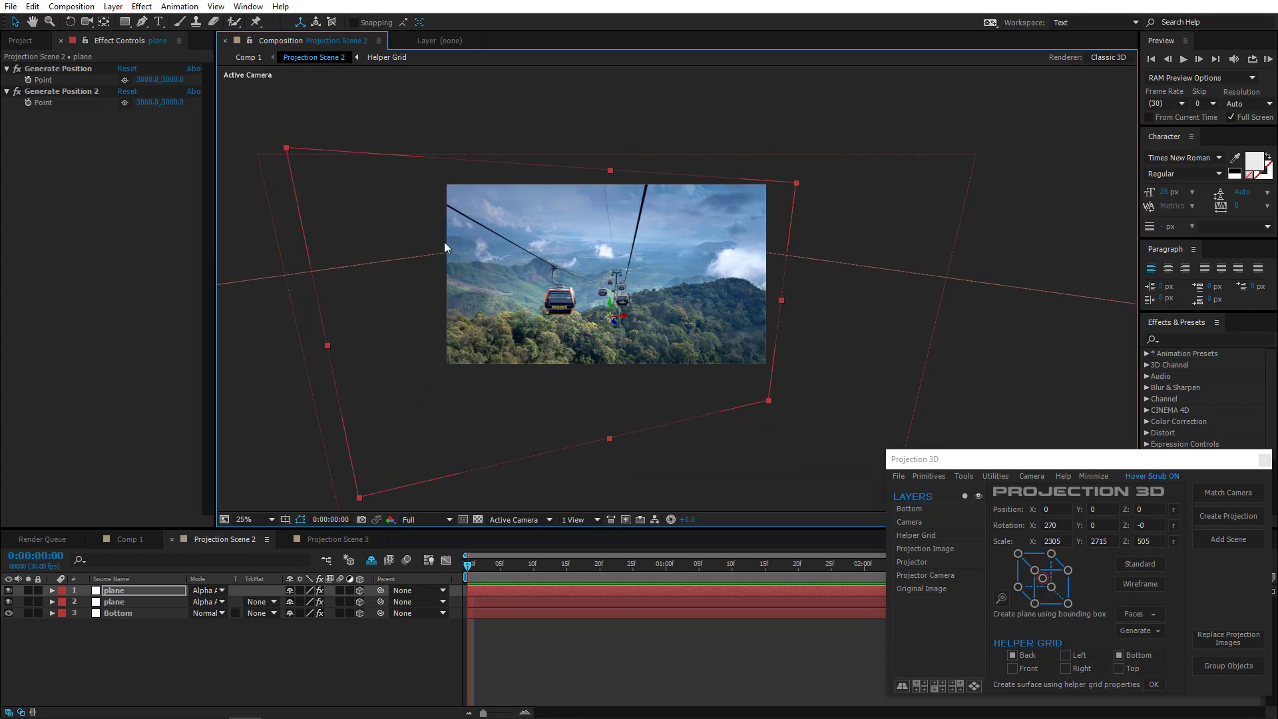
Hide the Bottom layer and draw an open mask path on the rotated plane along the forest ridgeline, extending past both image sides
{"action": "left_click", "coordinate": [9, 614]}
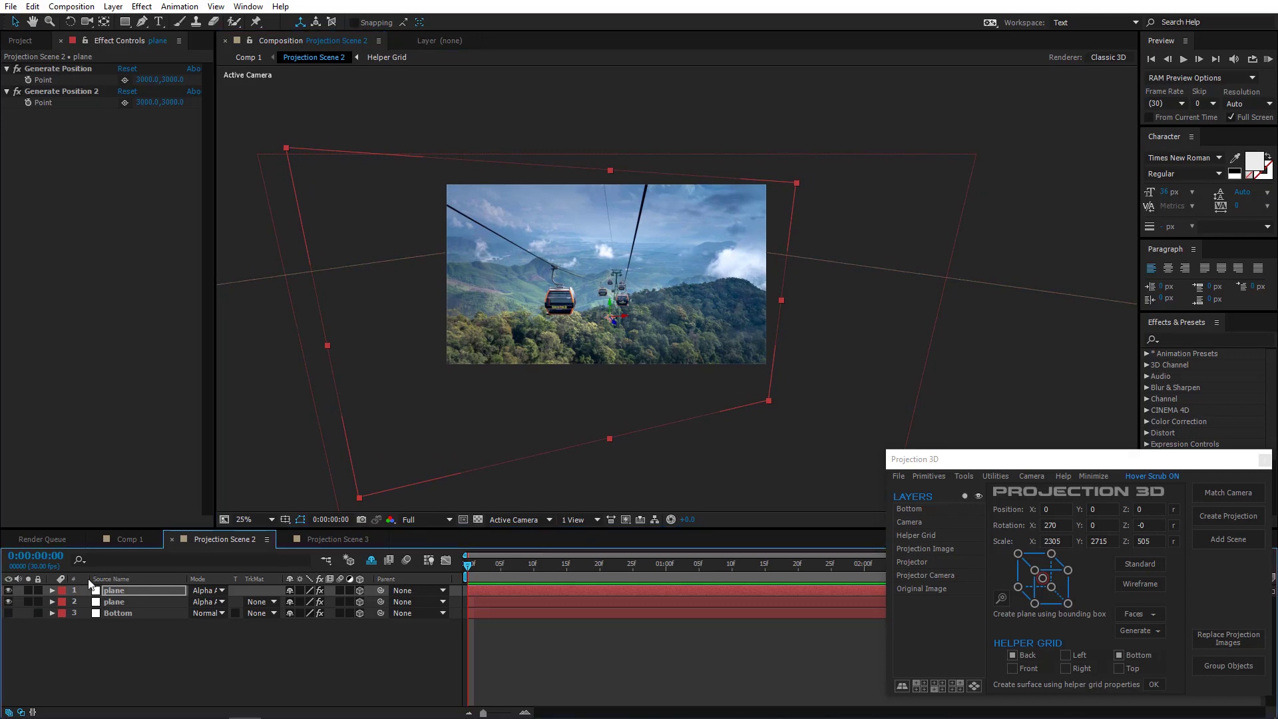
{"action": "key", "text": "Return"}
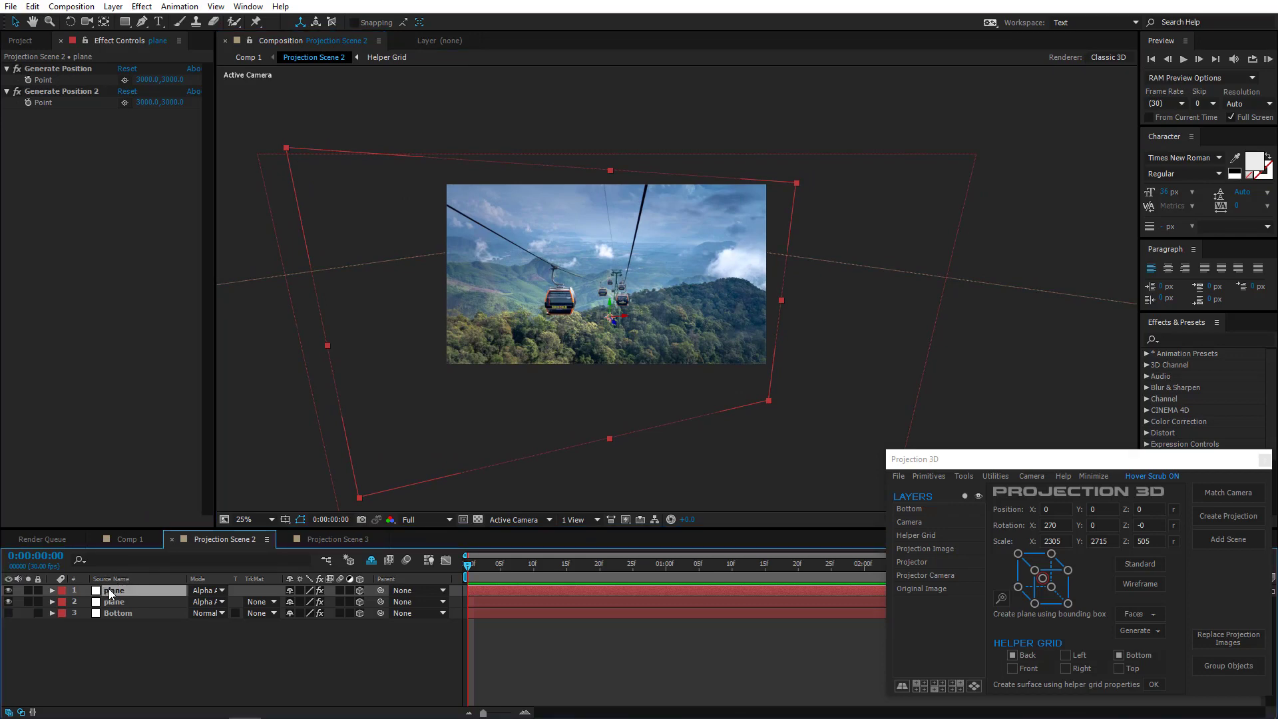
{"action": "left_click", "coordinate": [144, 22]}
{"action": "key", "text": "period"}
{"action": "left_click", "coordinate": [893, 305]}
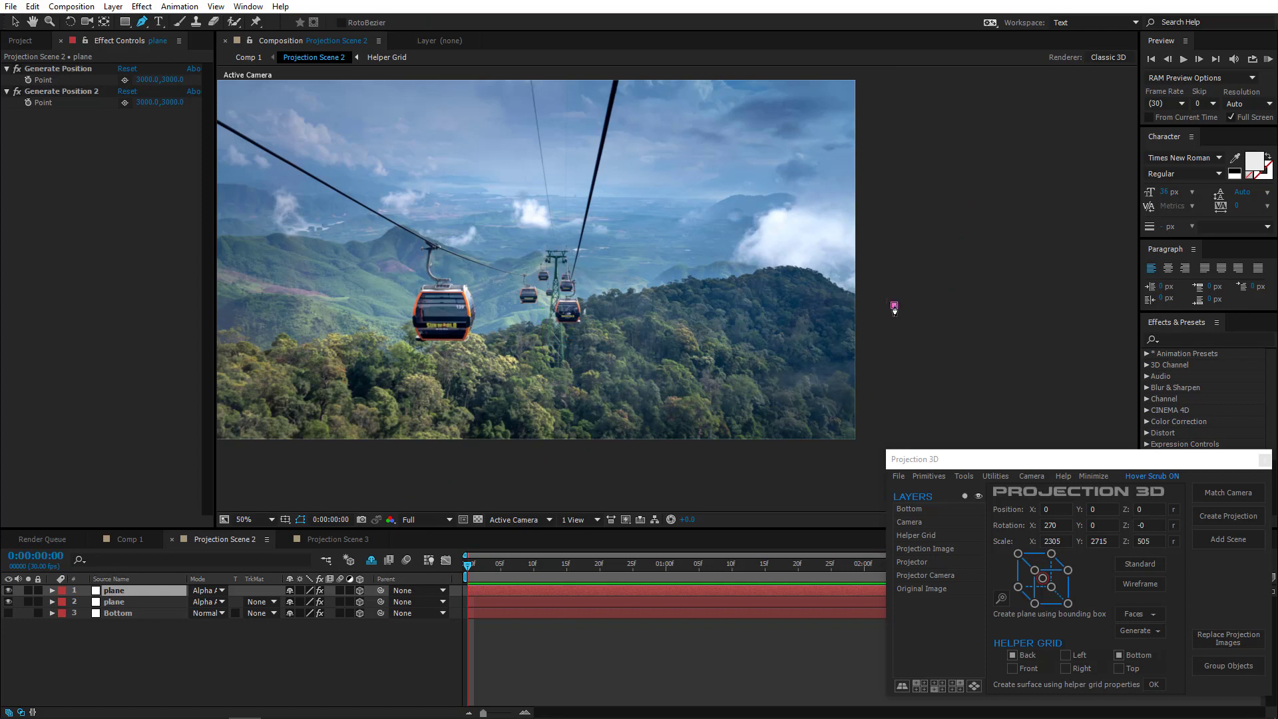
{"action": "left_click", "coordinate": [804, 257]}
{"action": "left_click", "coordinate": [673, 277]}
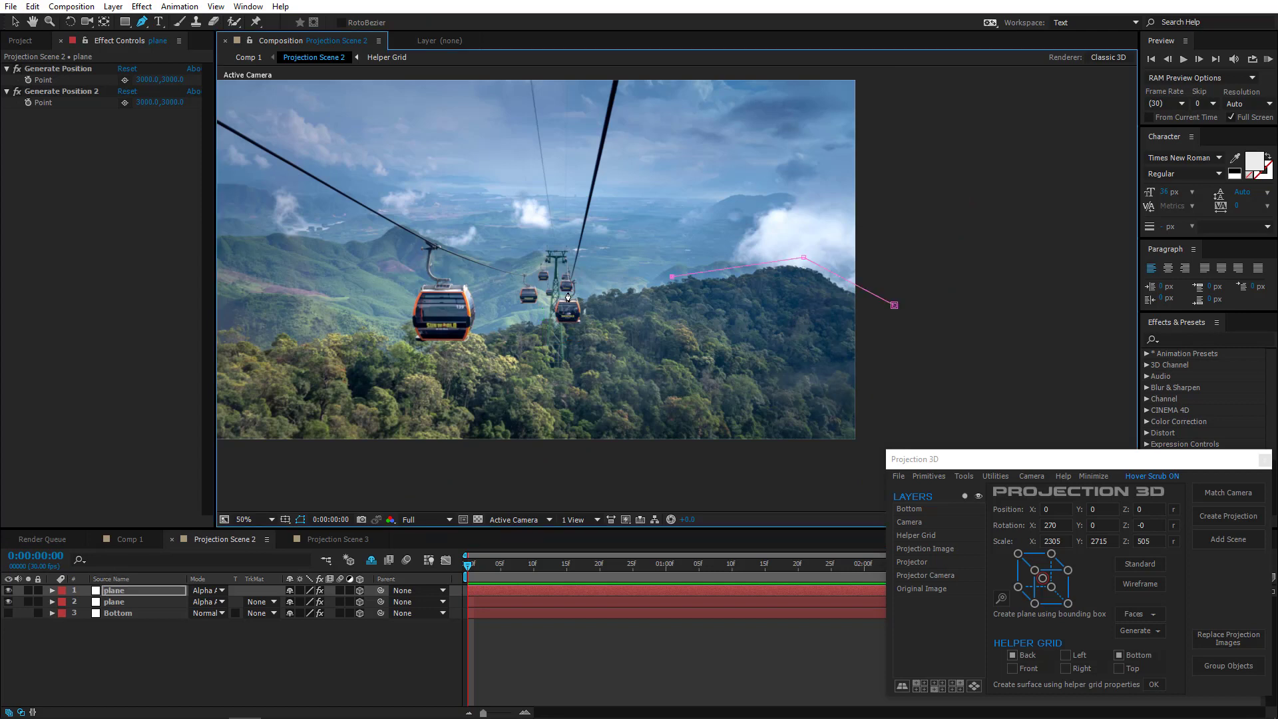
{"action": "left_click", "coordinate": [435, 308]}
{"action": "left_click", "coordinate": [366, 322]}
{"action": "key", "text": "comma"}
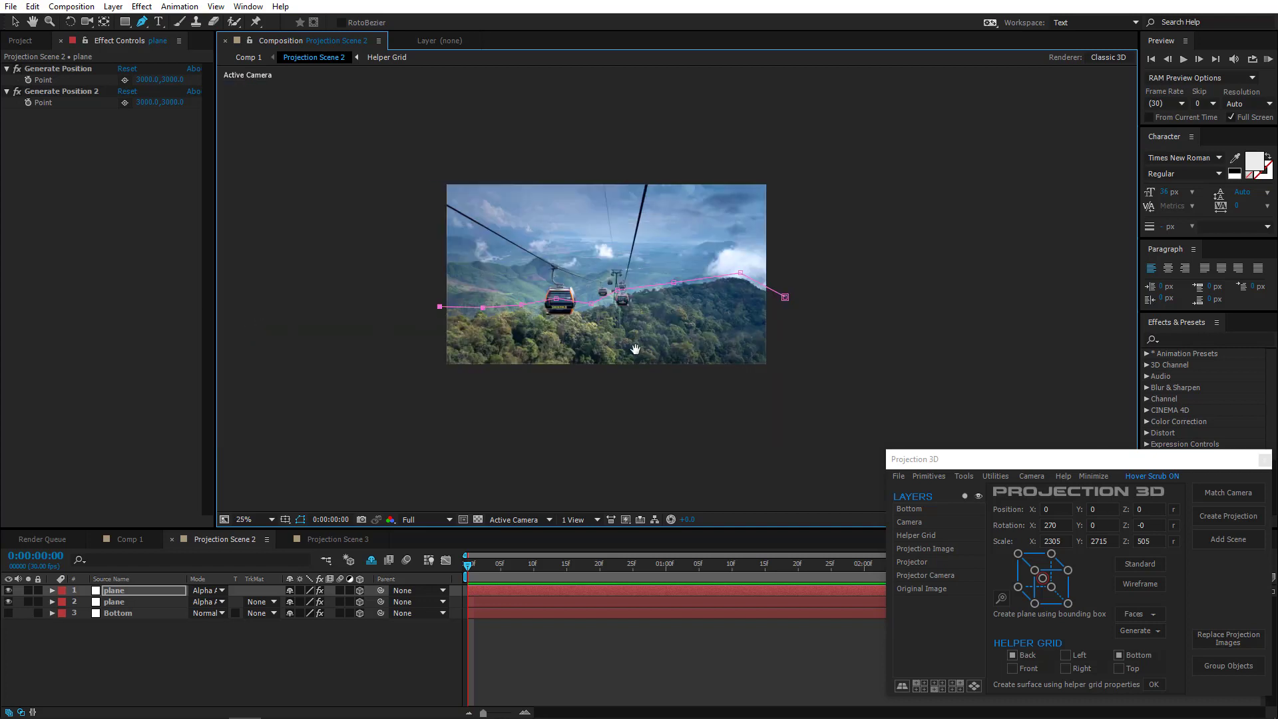
{"action": "left_click_drag", "start_coordinate": [638, 351], "coordinate": [583, 349]}
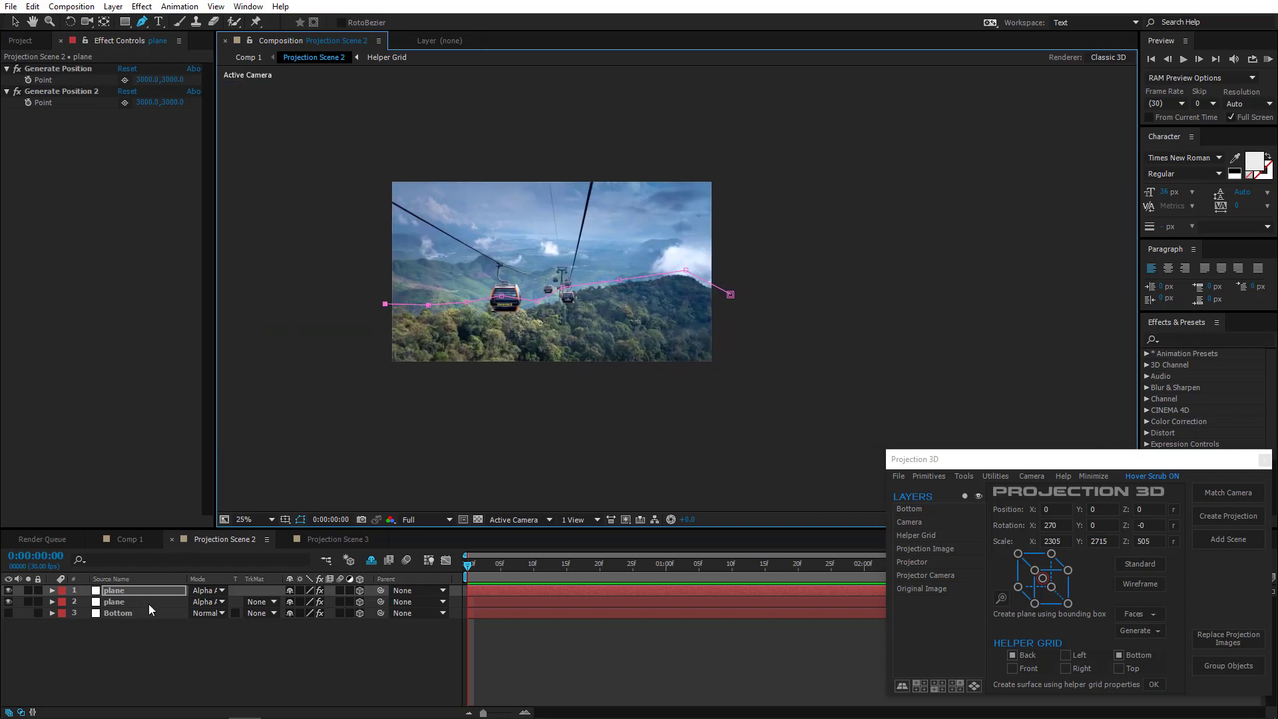
Copy Mask 1 from the rotated plane and paste it onto the other plane layer
{"action": "key", "text": "m"}
{"action": "left_click", "coordinate": [123, 601]}
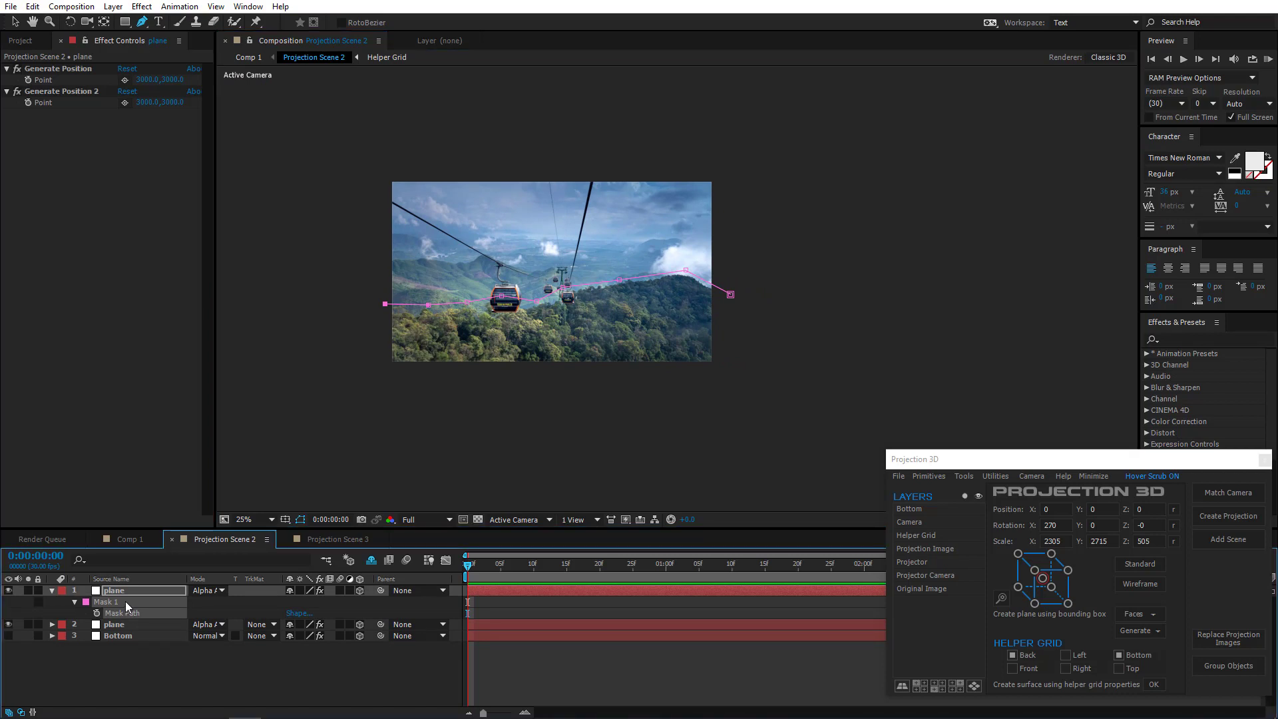
{"action": "key", "text": "ctrl+c"}
{"action": "left_click", "coordinate": [124, 625]}
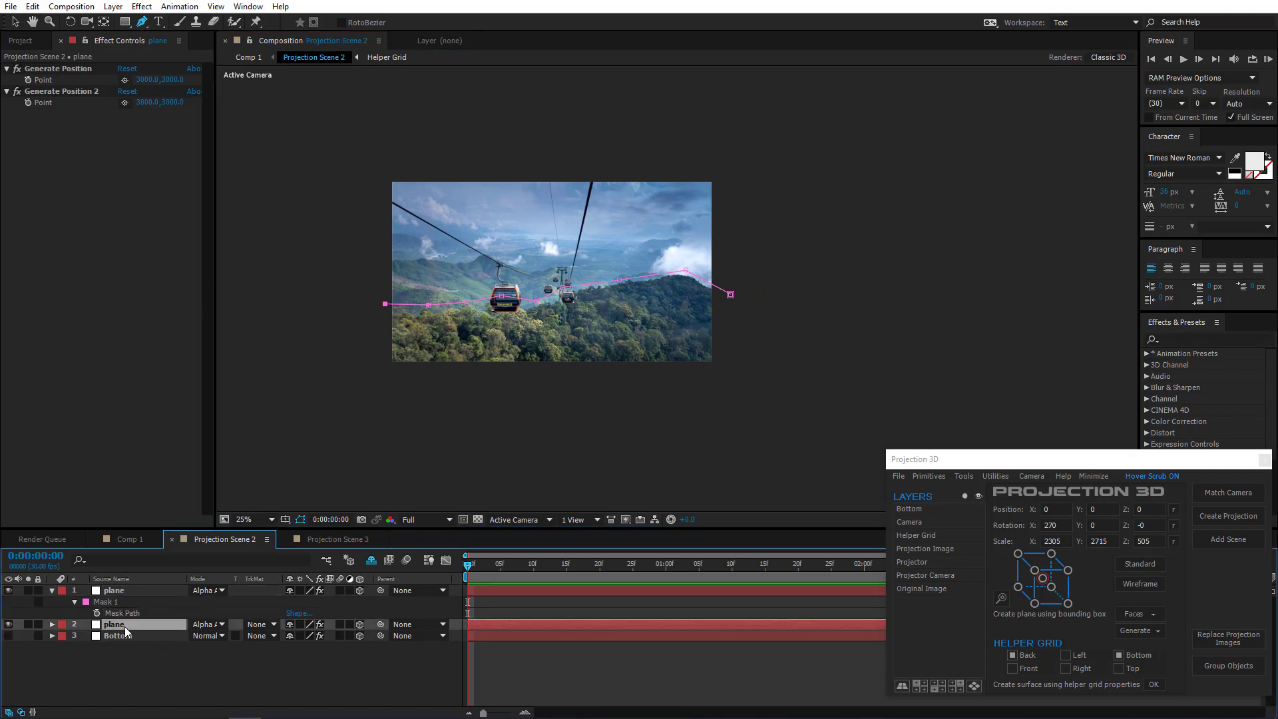
{"action": "key", "text": "ctrl+v"}
{"action": "key", "text": "comma"}
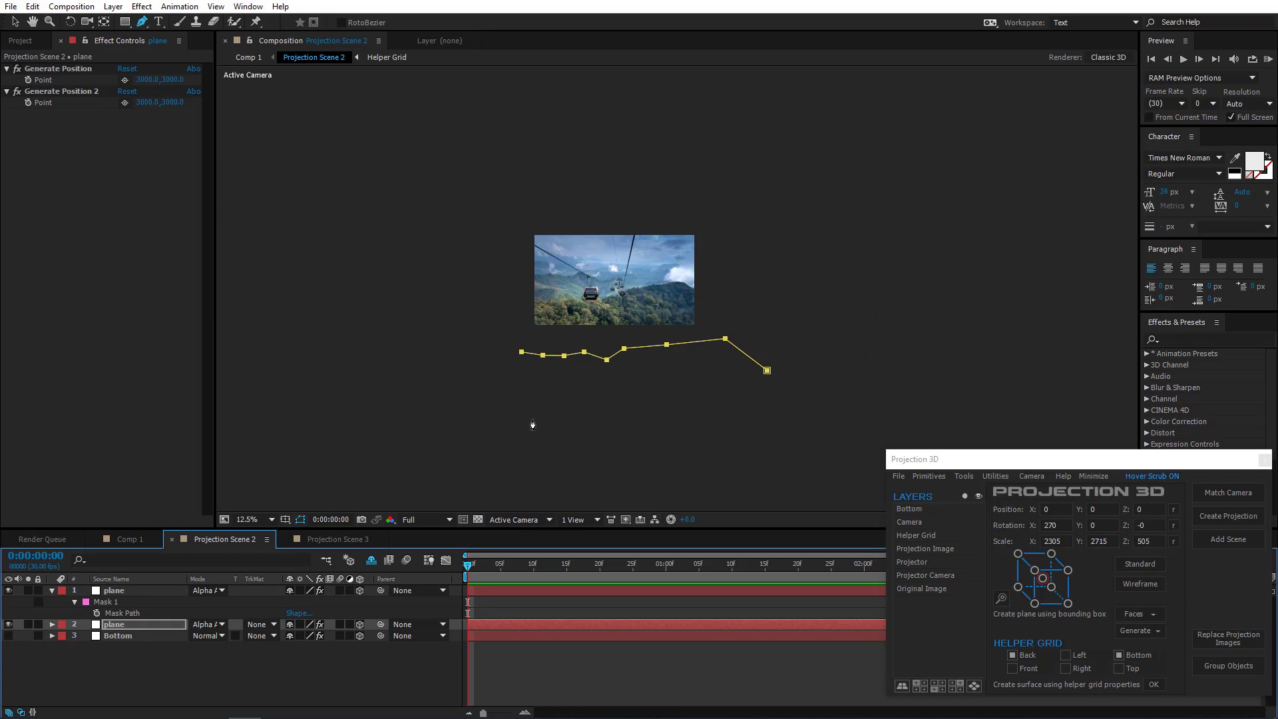
{"action": "key", "text": "period"}
{"action": "left_click", "coordinate": [15, 24]}
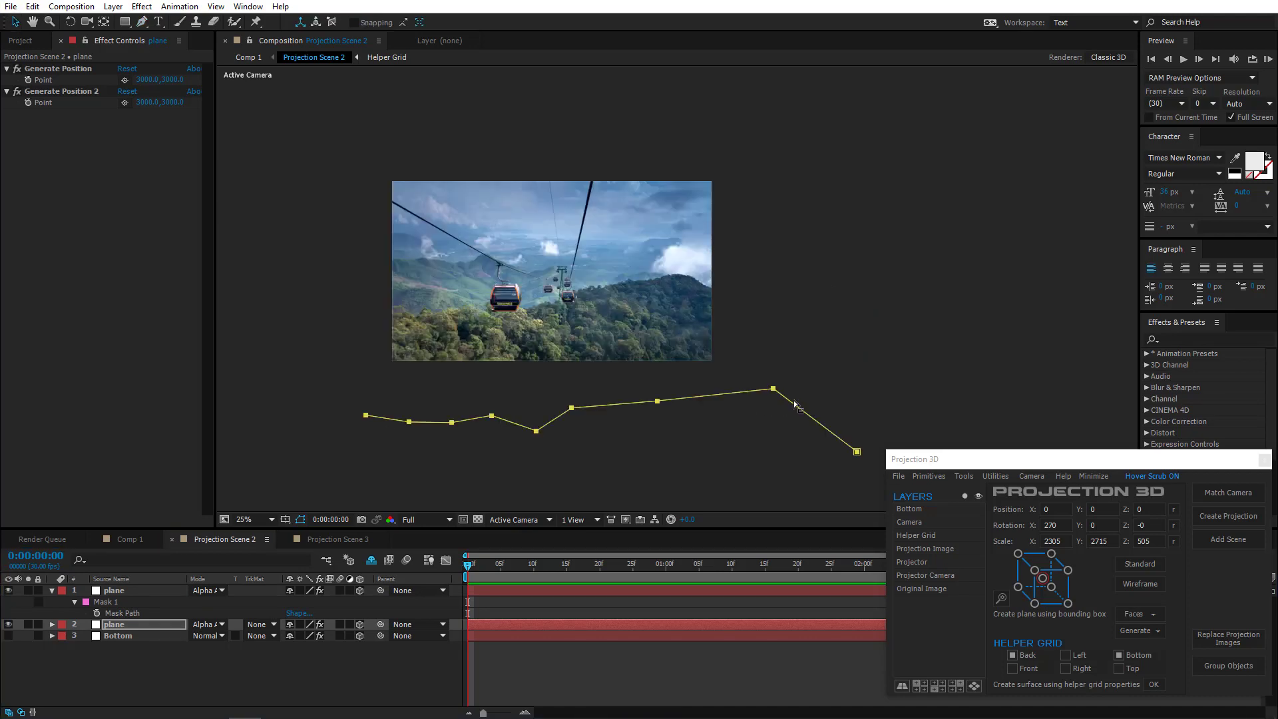
Scale the pasted mask on the lower plane layer, narrowing its width and flattening its height toward its lower edge
{"action": "double_click", "coordinate": [774, 391]}
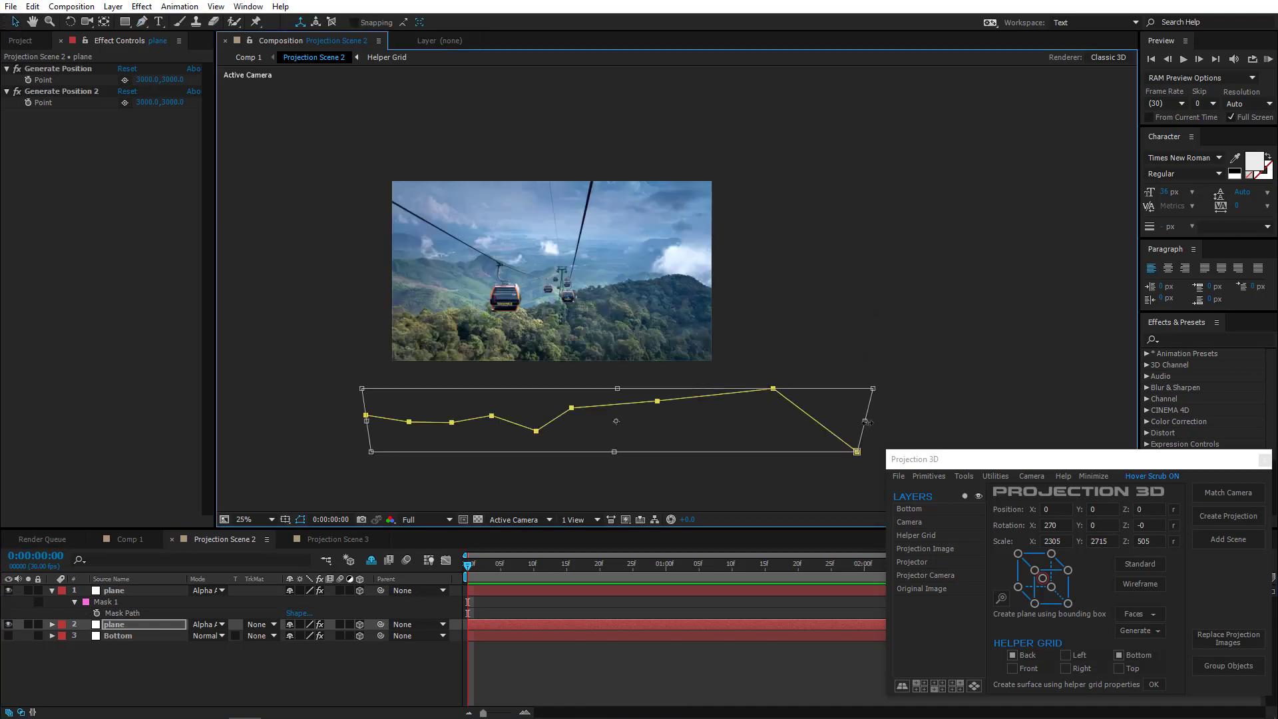
{"action": "left_click_drag", "start_coordinate": [865, 421], "coordinate": [774, 418]}
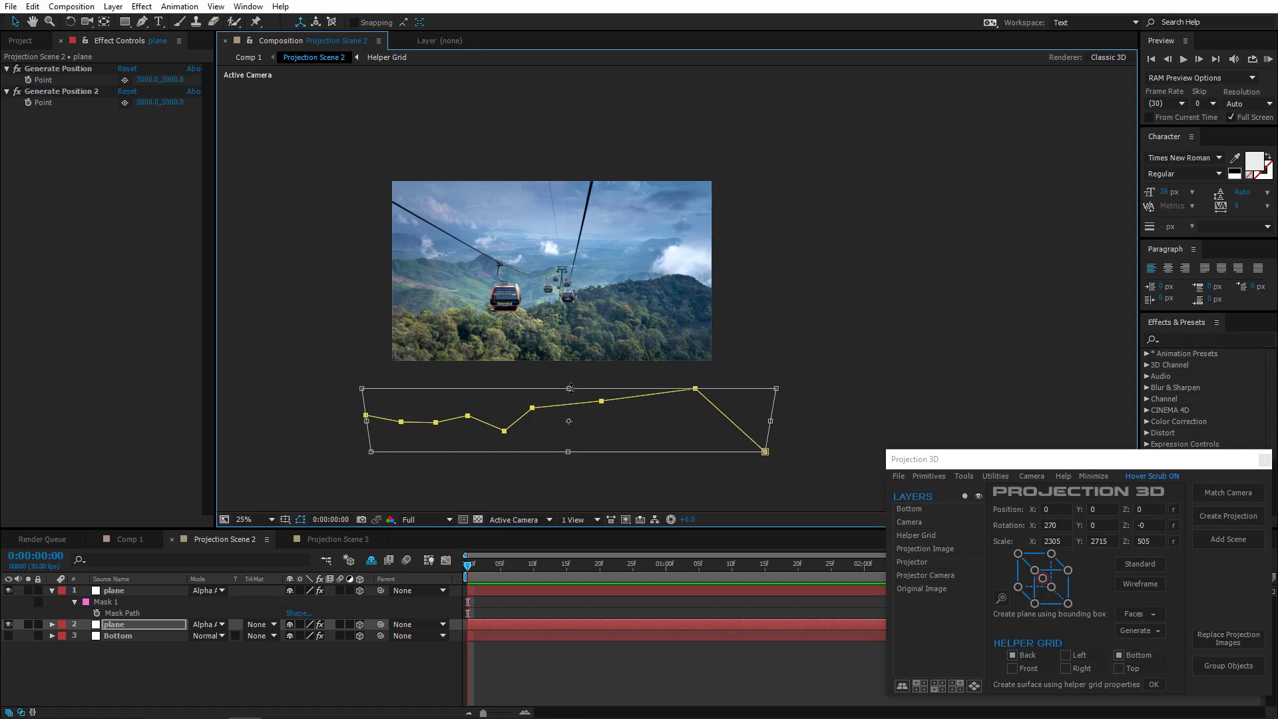
{"action": "left_click_drag", "start_coordinate": [569, 388], "coordinate": [553, 436]}
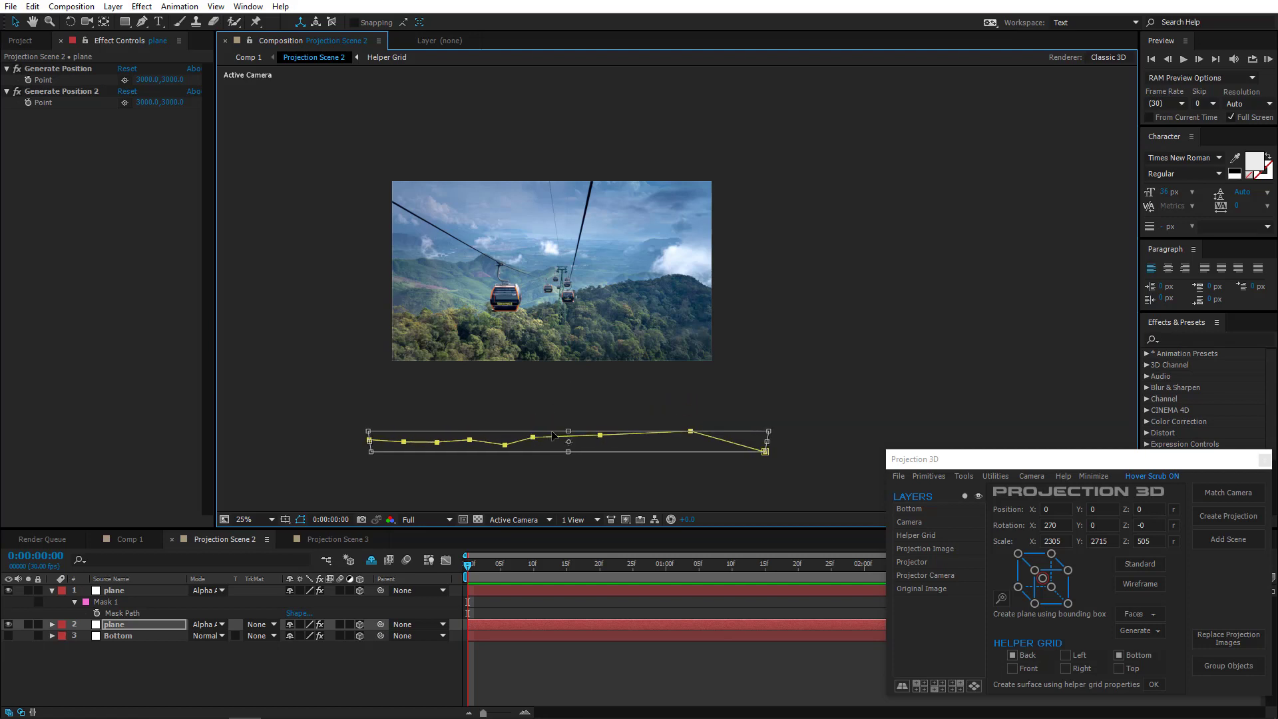
{"action": "left_click_drag", "start_coordinate": [769, 442], "coordinate": [759, 442]}
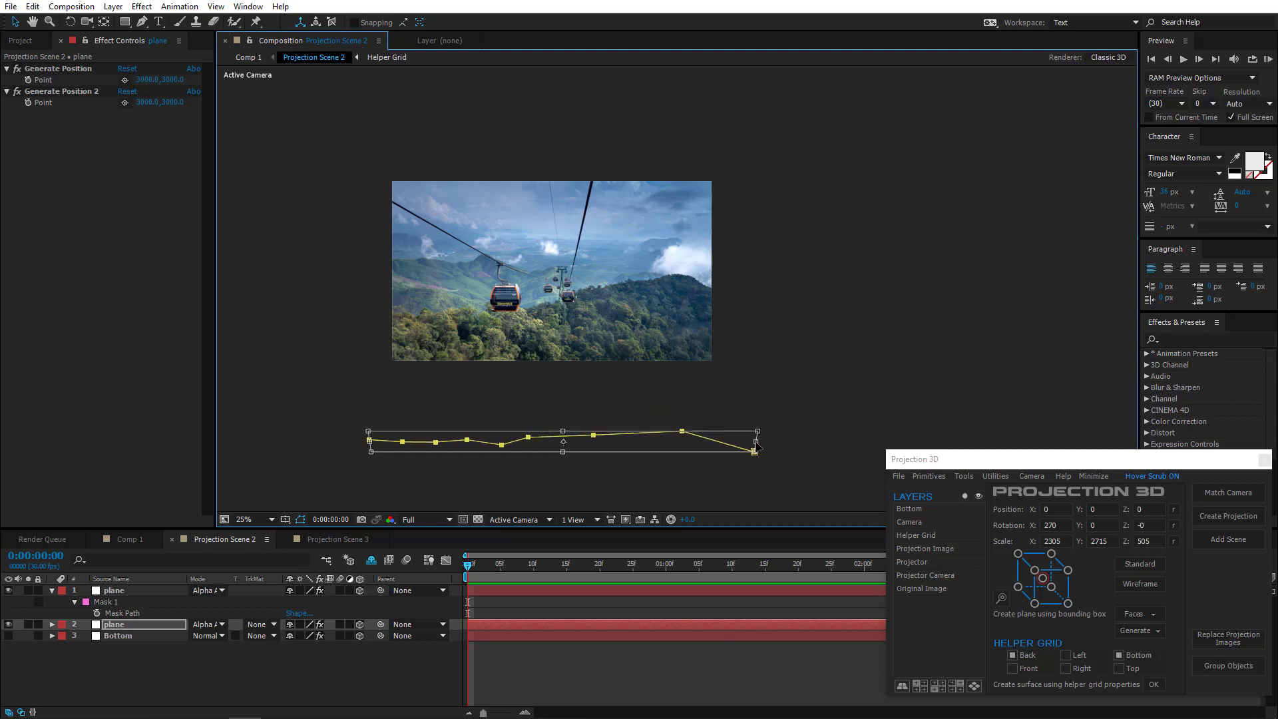
{"action": "key", "text": "Return"}
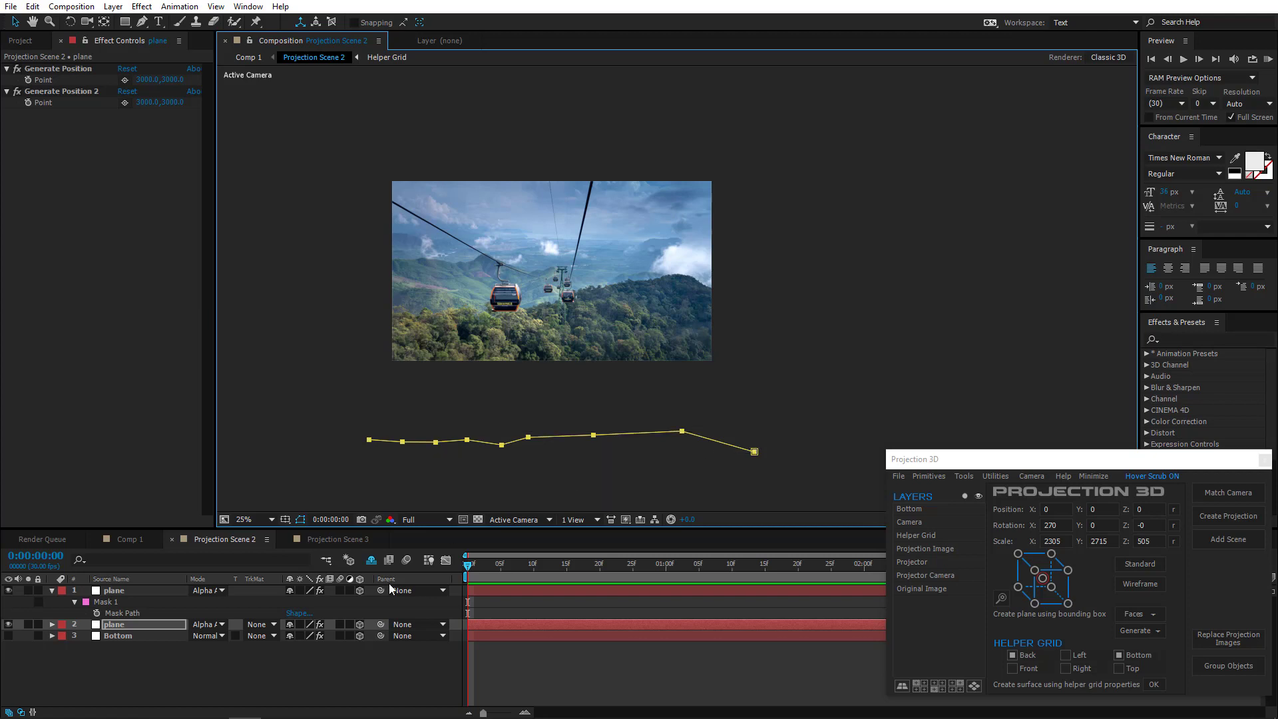
Select both masked plane layers and create a surface from them with Mask Modeler, using the New type and Keep Mask
{"action": "left_click", "coordinate": [122, 594]}
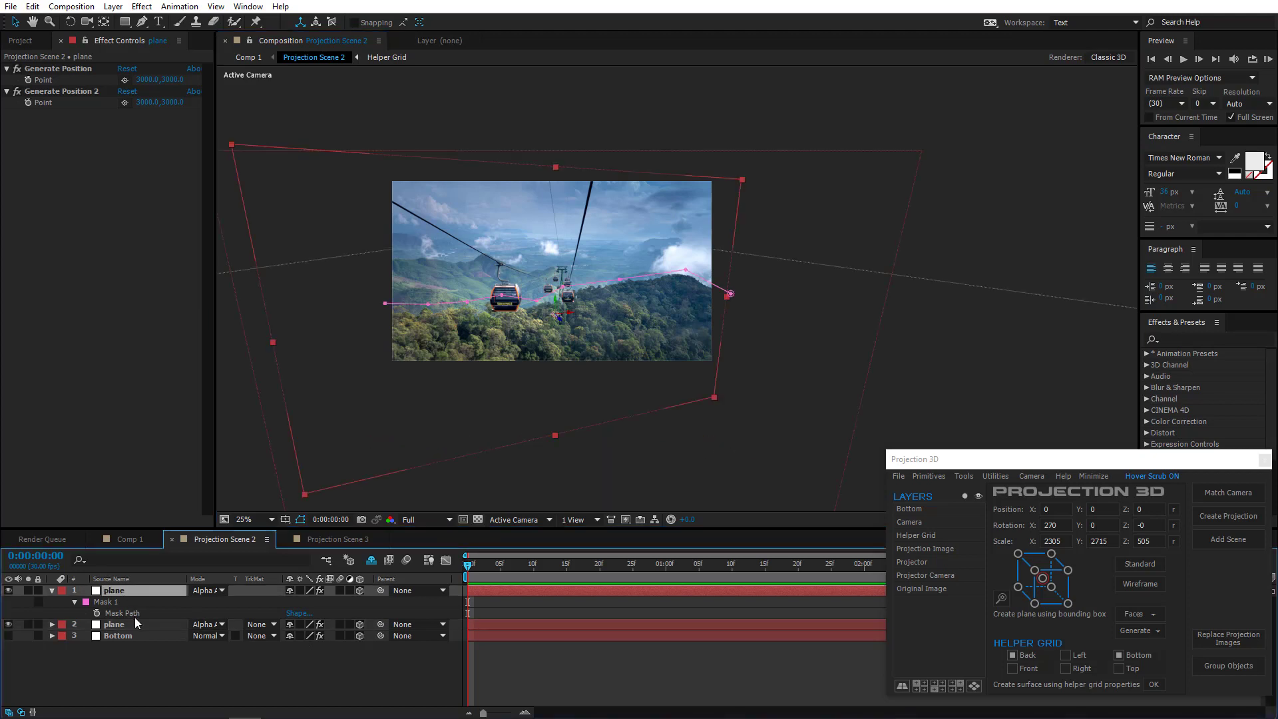
{"action": "left_click", "coordinate": [134, 626], "text": "ctrl"}
{"action": "left_click", "coordinate": [964, 476]}
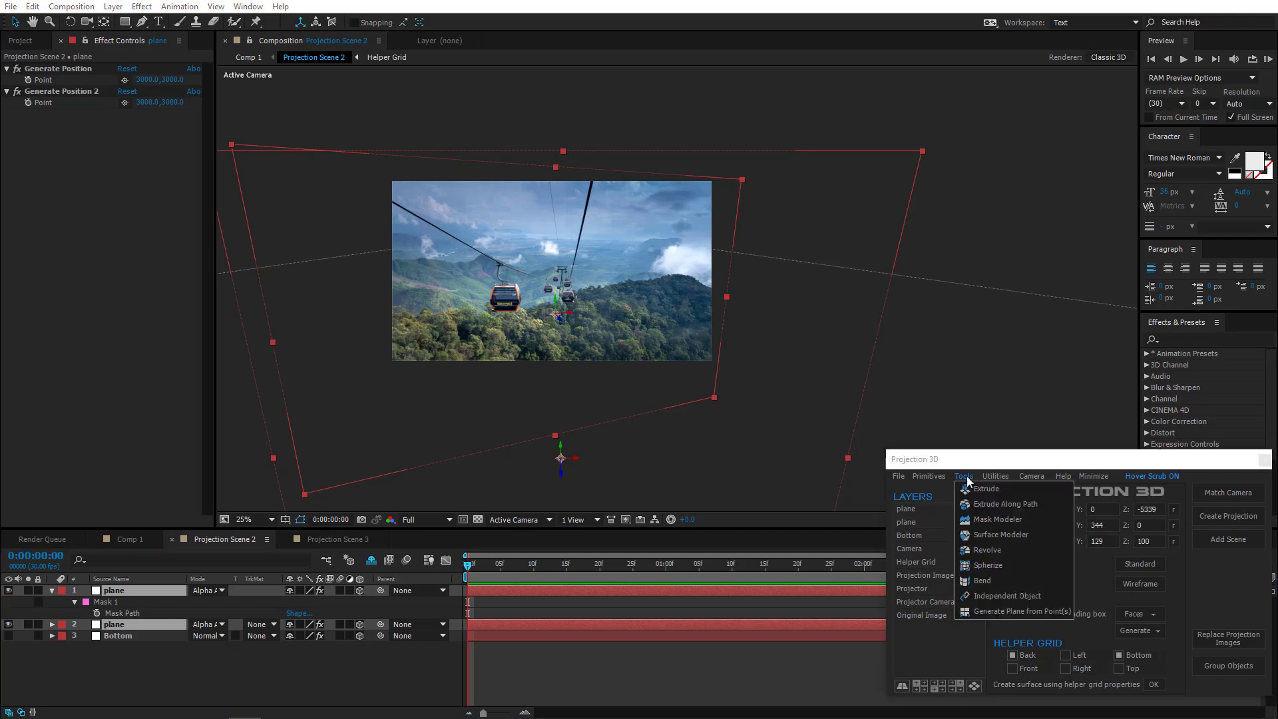
{"action": "left_click", "coordinate": [1016, 519]}
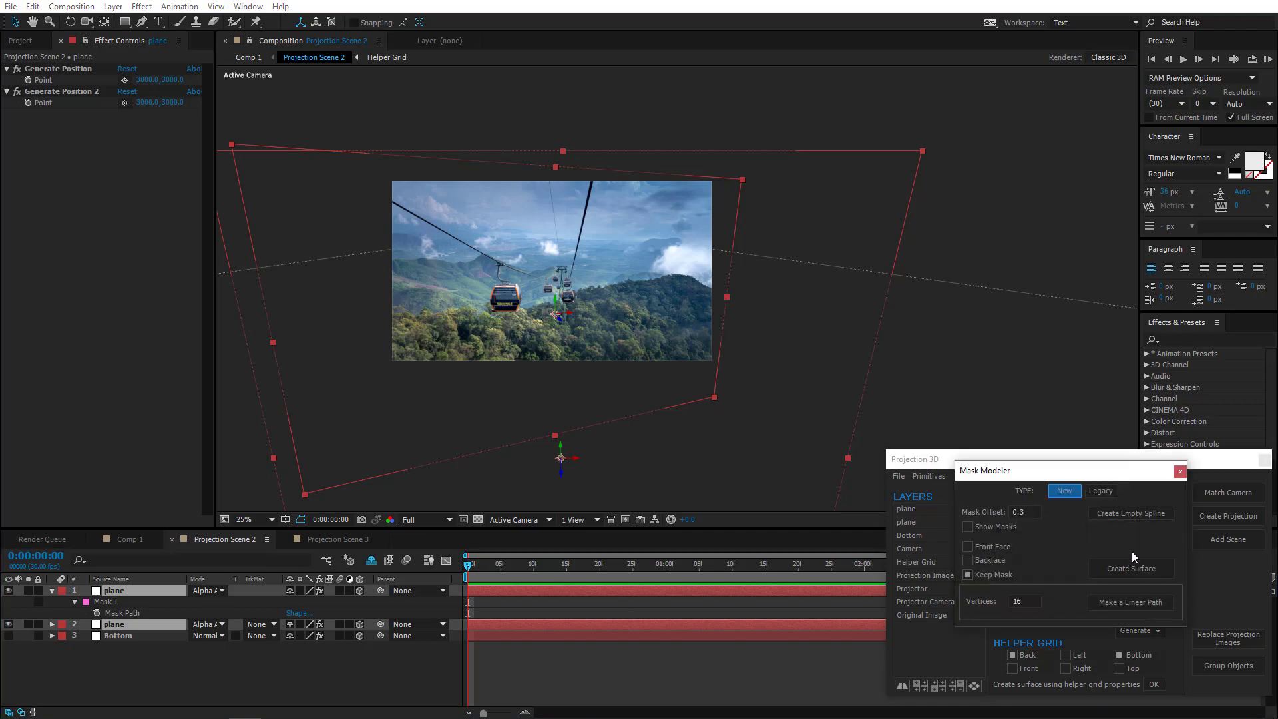
{"action": "left_click_drag", "start_coordinate": [1072, 476], "coordinate": [1068, 384]}
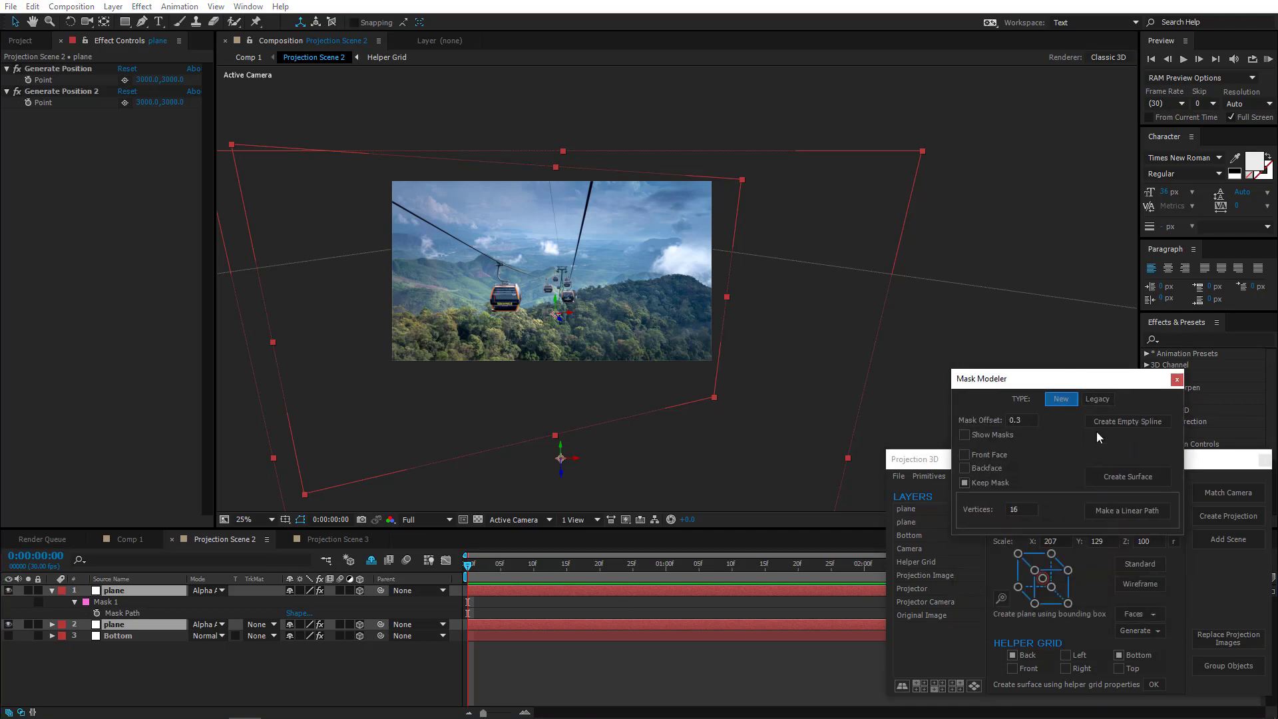
{"action": "left_click", "coordinate": [1129, 477]}
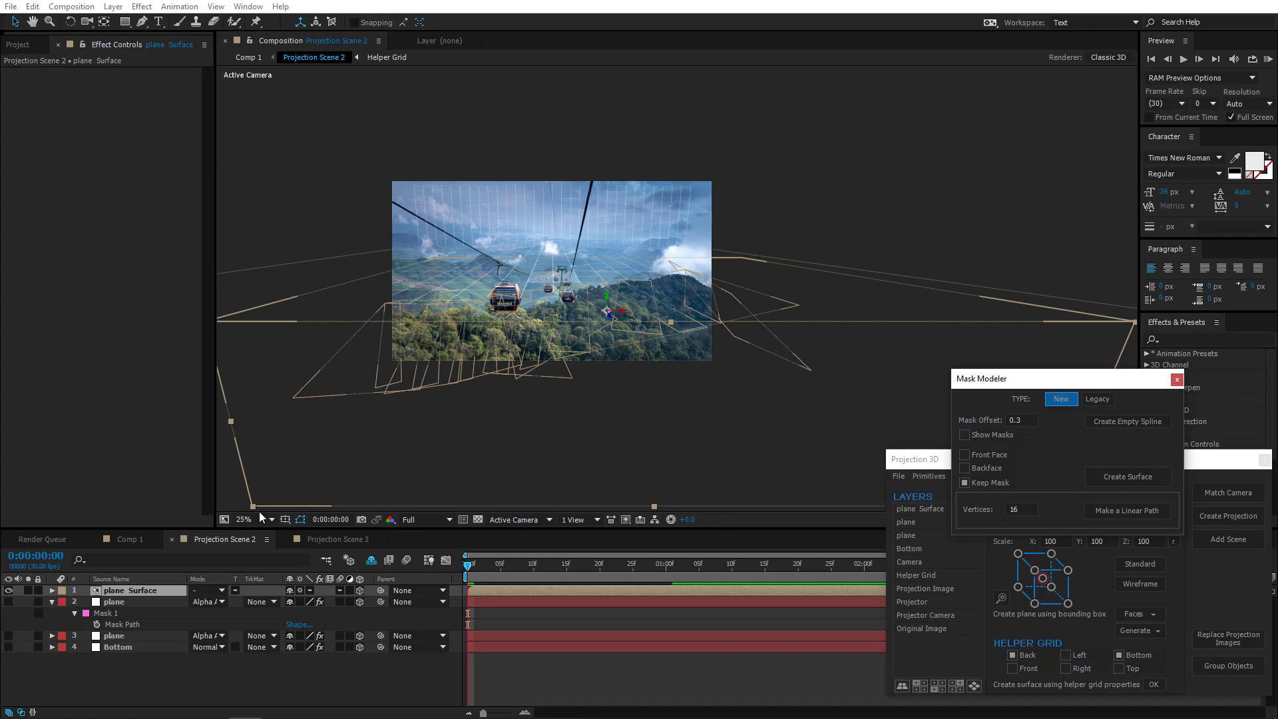
Solo and unsolo the plane Surface layer to check the generated geometry
{"action": "left_click", "coordinate": [28, 591]}
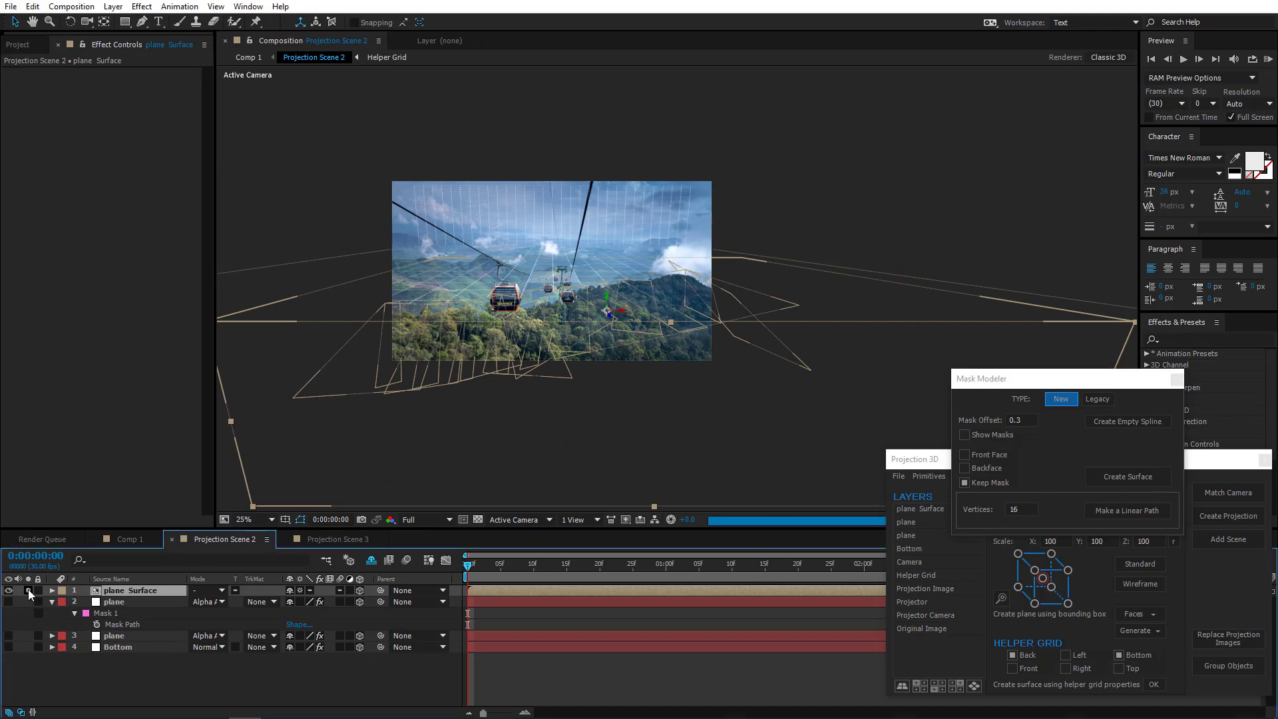
{"action": "left_click", "coordinate": [27, 591]}
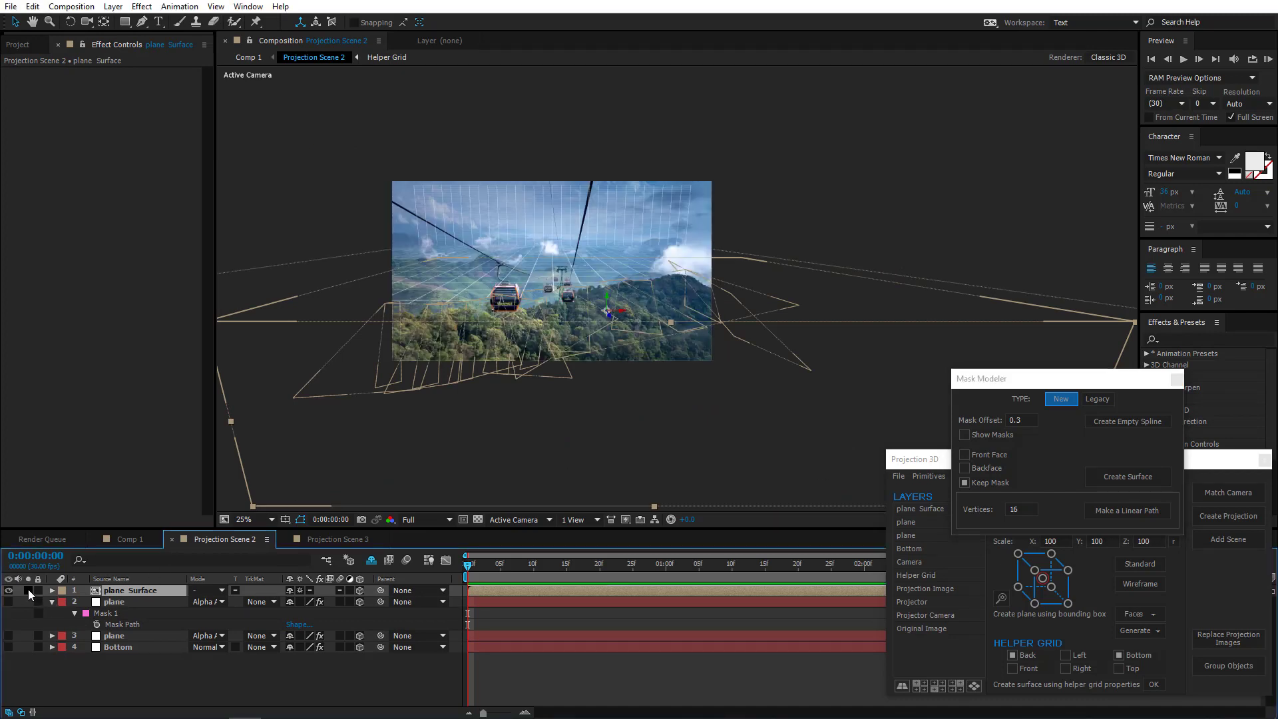
{"action": "left_click", "coordinate": [28, 590]}
{"action": "left_click", "coordinate": [28, 590]}
In Comp 1, replace the projection image of Projection Scene 2 with Front hill from the ropeway folder
{"action": "left_click", "coordinate": [130, 538]}
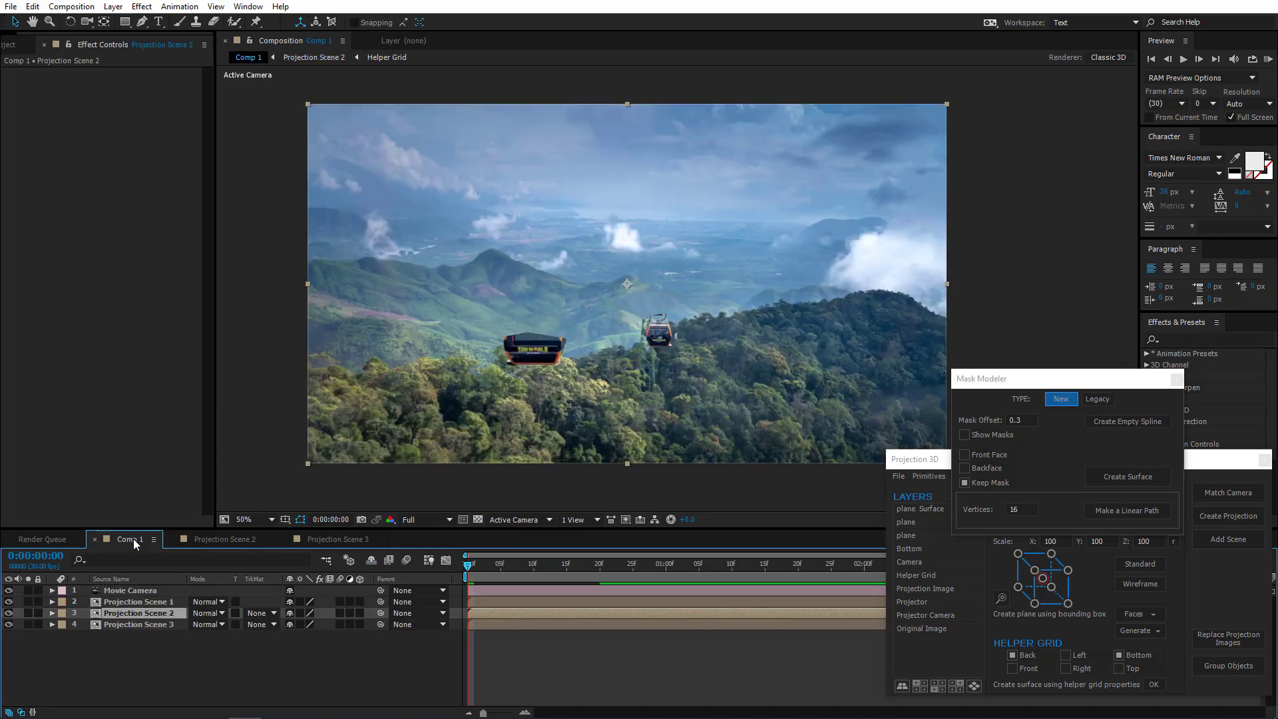
{"action": "left_click_drag", "start_coordinate": [569, 375], "coordinate": [537, 380]}
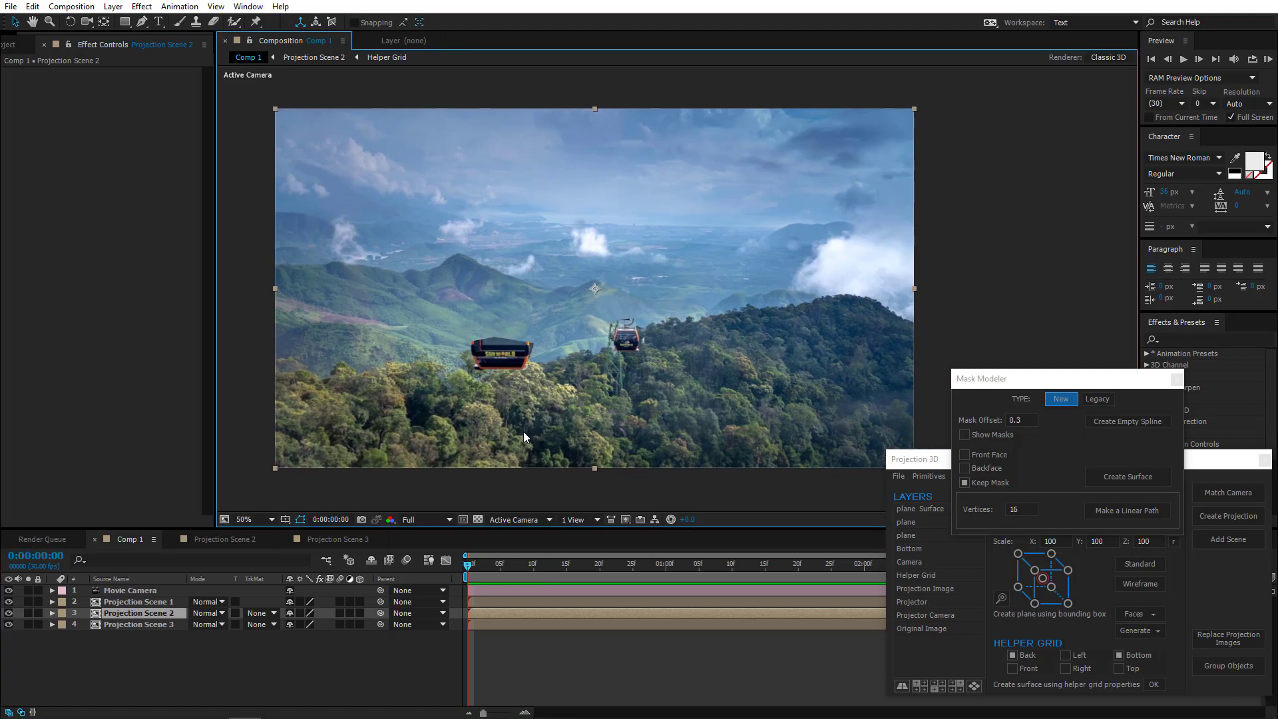
{"action": "left_click", "coordinate": [152, 616]}
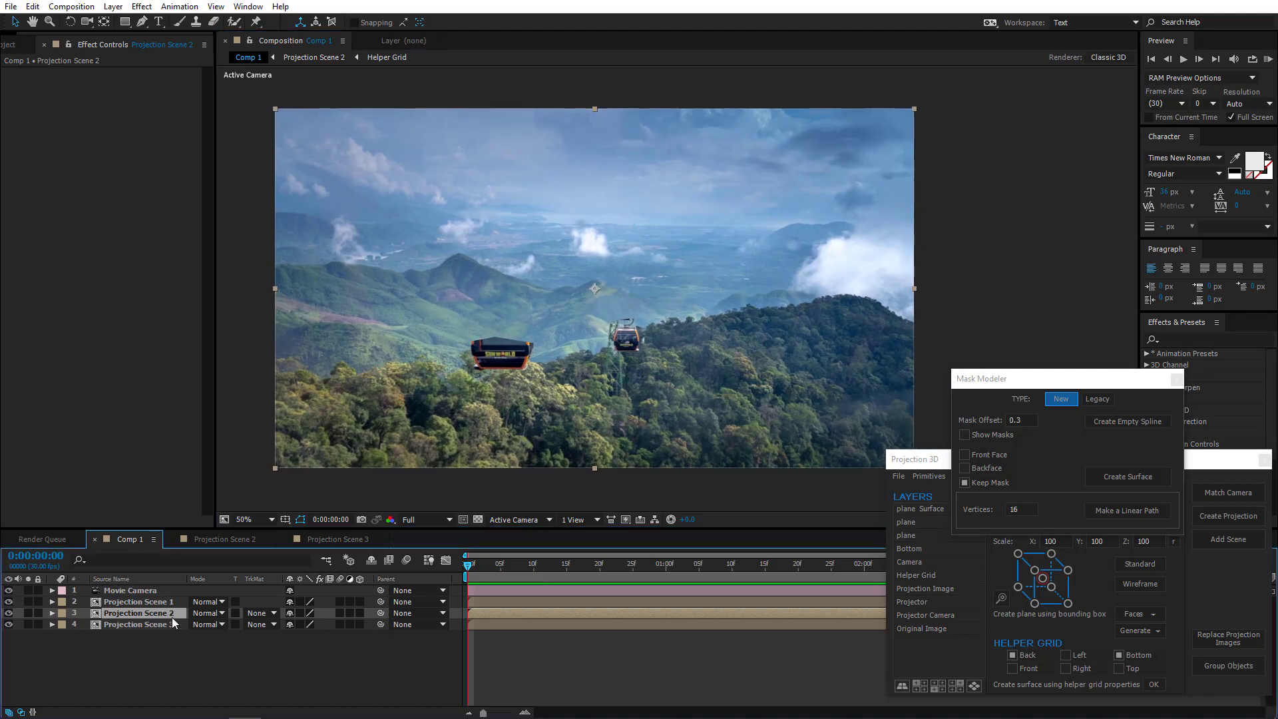
{"action": "left_click", "coordinate": [1176, 379]}
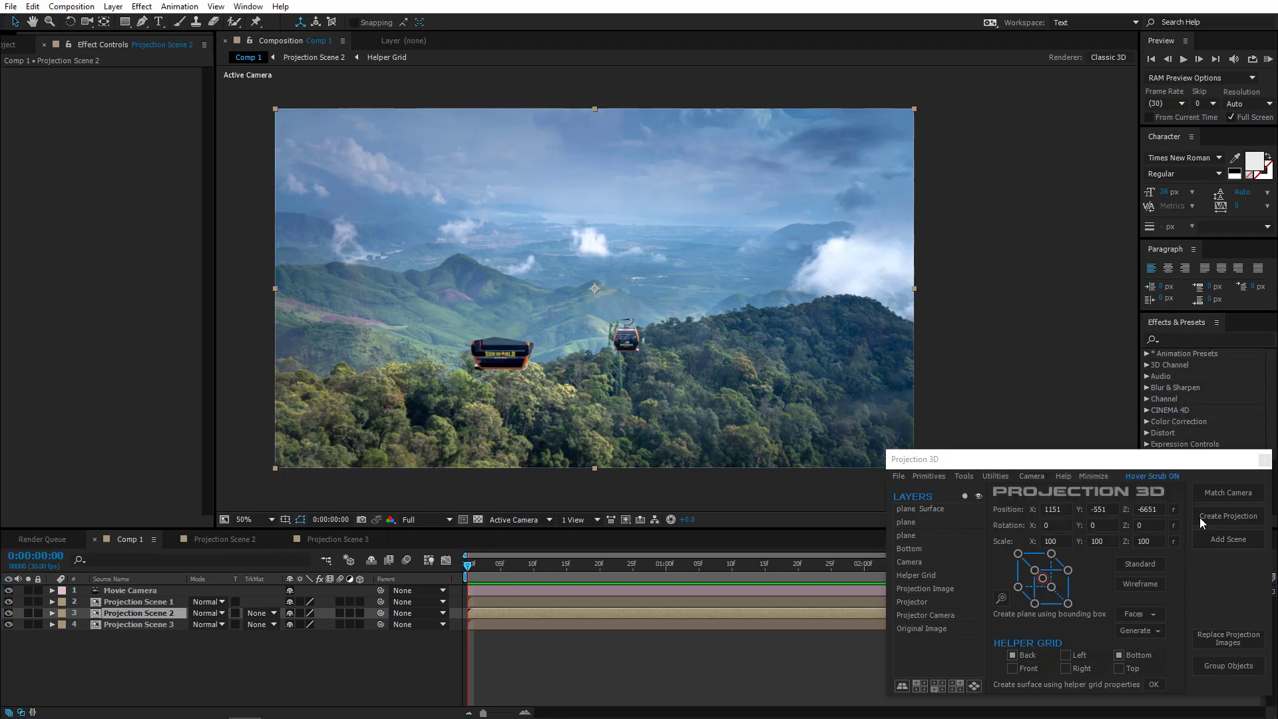
{"action": "left_click", "coordinate": [1227, 640]}
{"action": "left_click", "coordinate": [777, 333]}
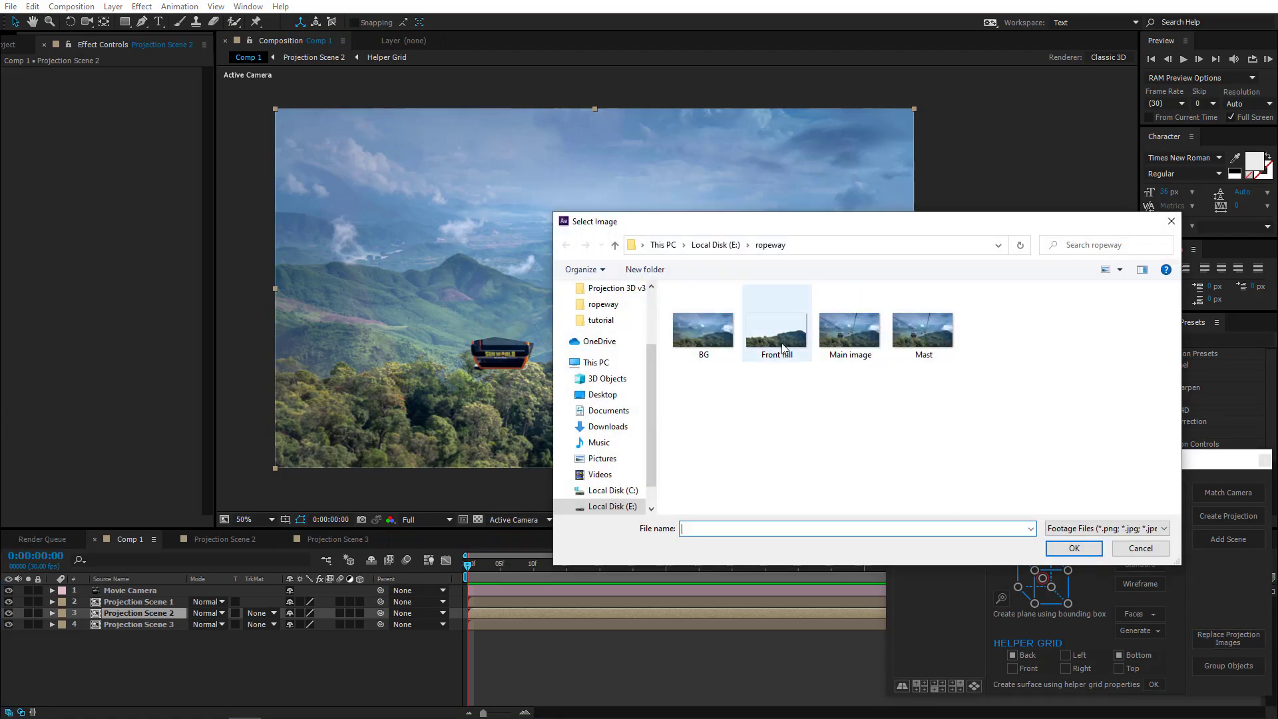
{"action": "double_click", "coordinate": [777, 333]}
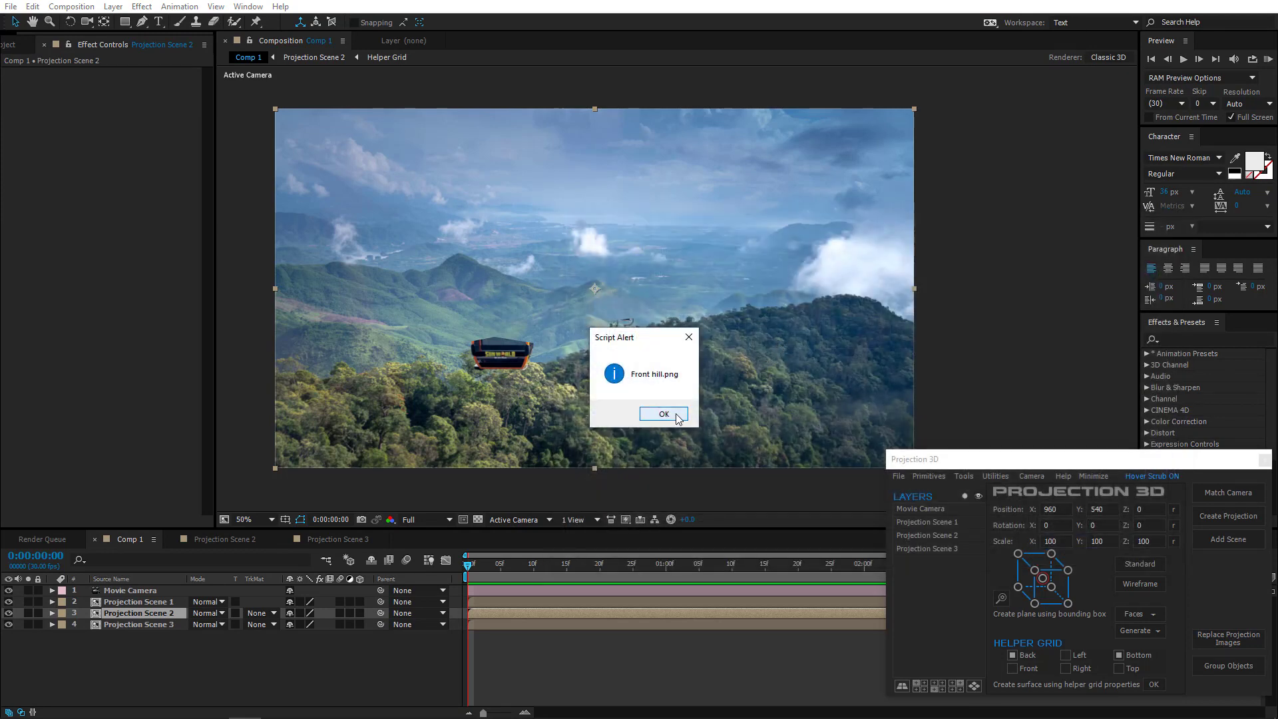
{"action": "left_click", "coordinate": [664, 414]}
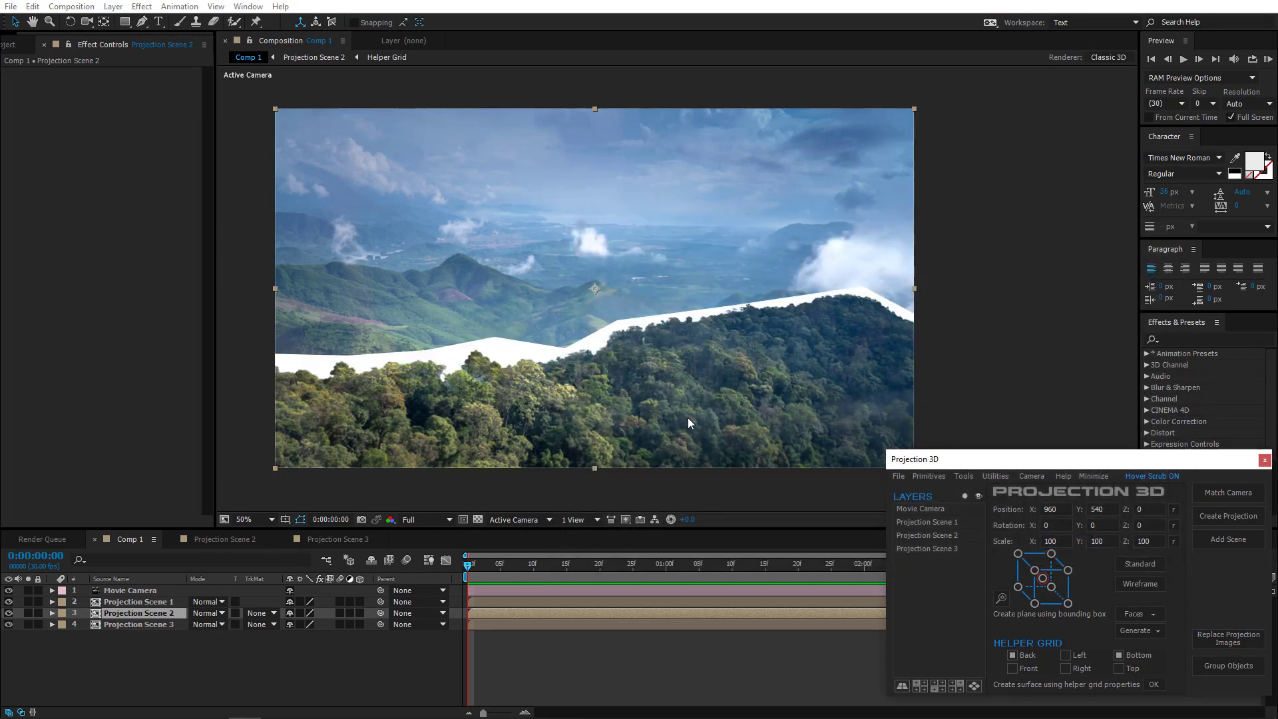
Apply Clean Edges to Projection Scene 2 and set Keylight's Screen Colour to red FF0000 and Screen Balance to 0
{"action": "left_click", "coordinate": [998, 478]}
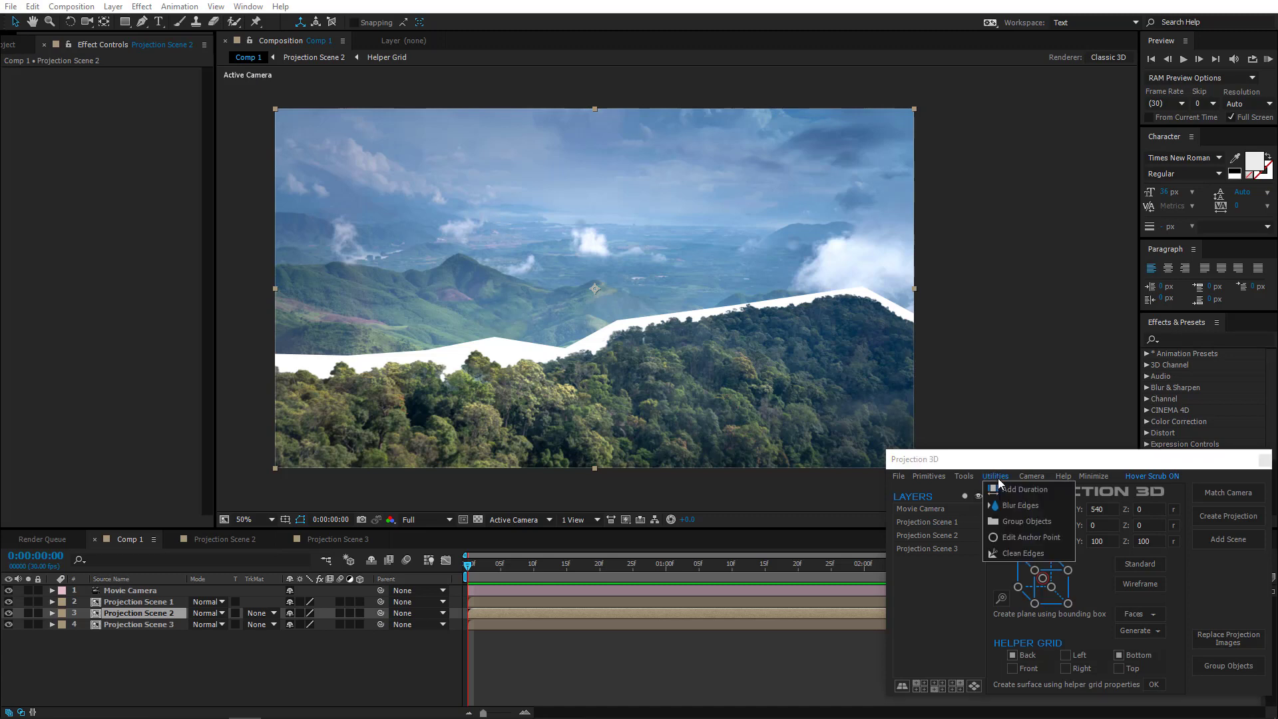
{"action": "left_click", "coordinate": [1020, 556]}
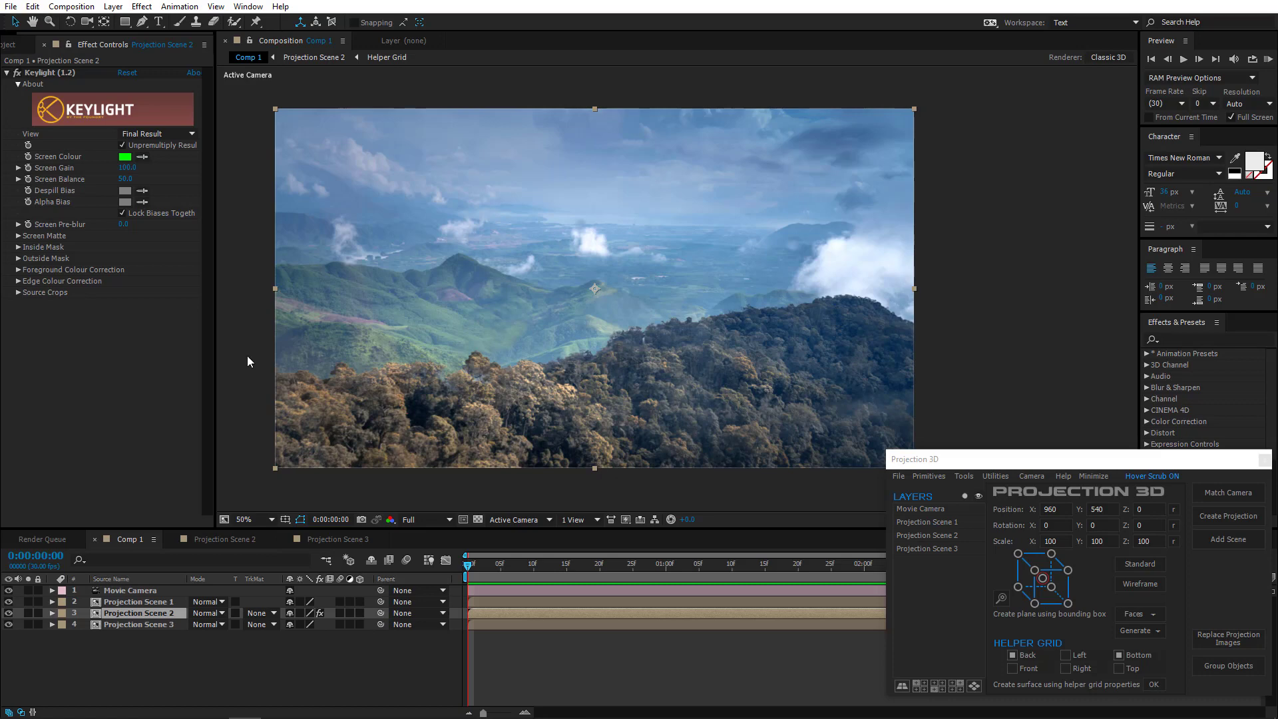
{"action": "left_click", "coordinate": [126, 158]}
{"action": "left_click_drag", "start_coordinate": [670, 281], "coordinate": [663, 265]}
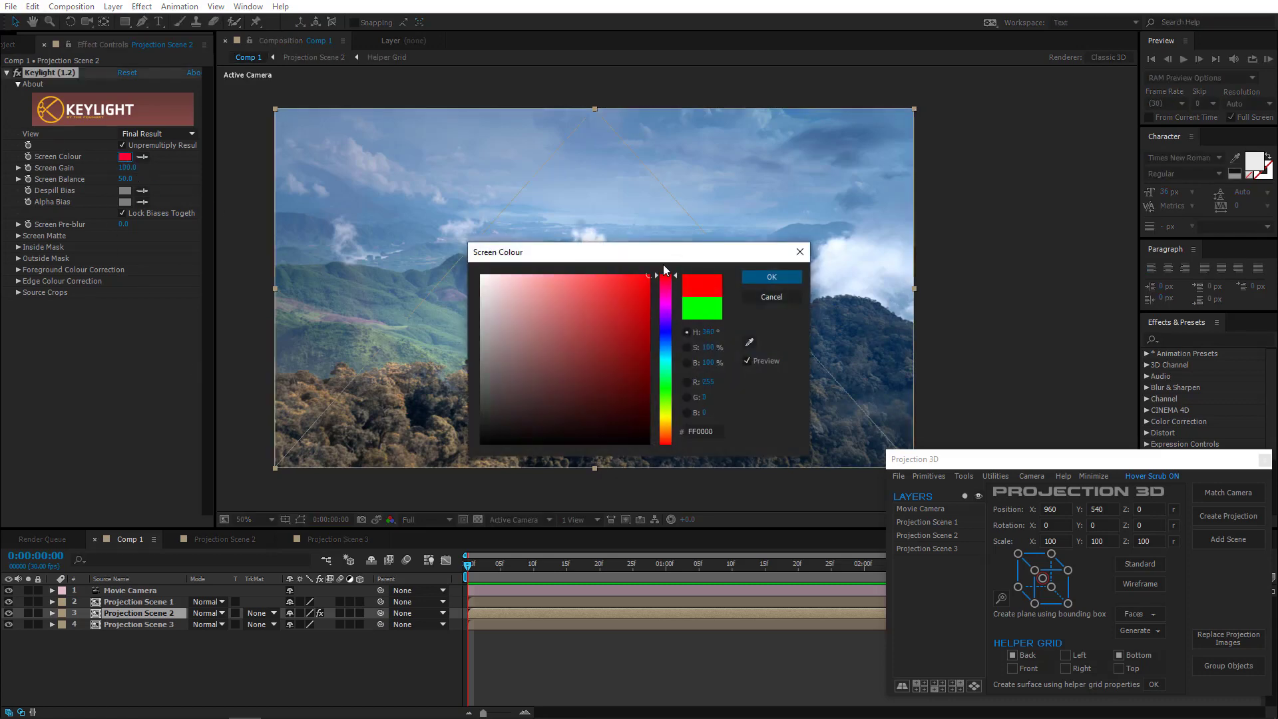
{"action": "left_click", "coordinate": [771, 276]}
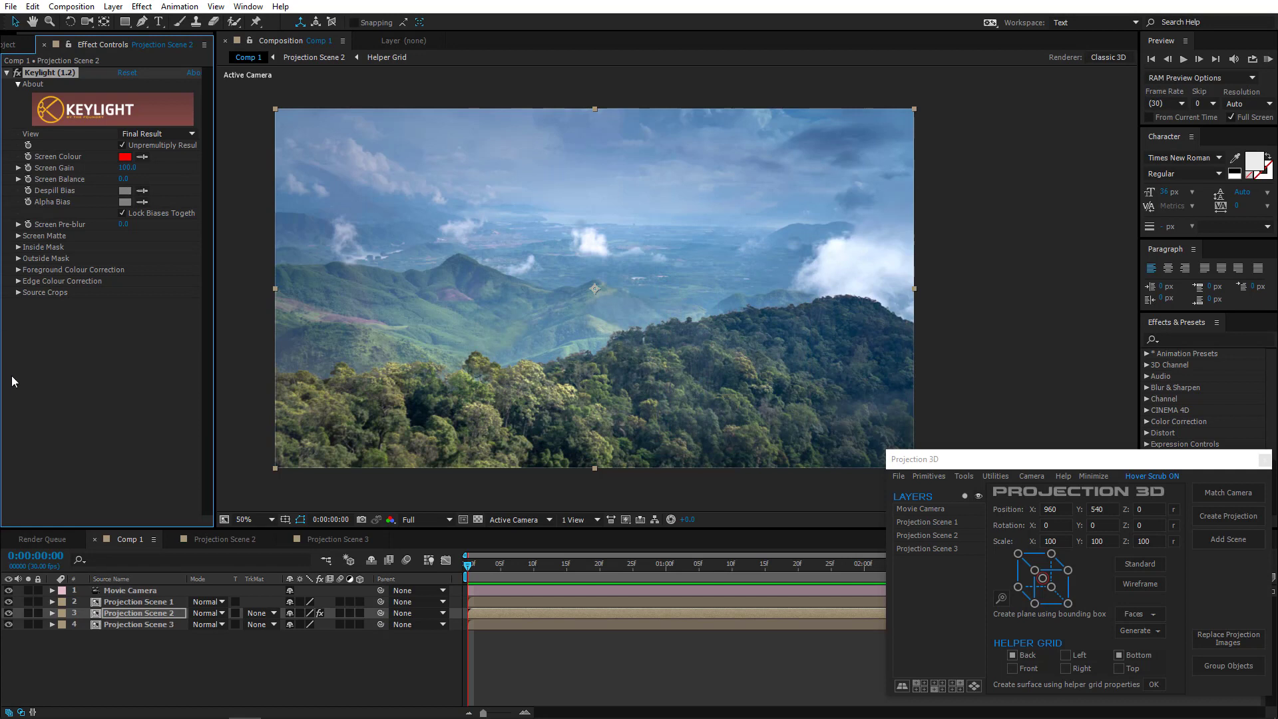
Toggle the visibility of Projection Scene 2 off and on to compare the keyed front hill with the background
{"action": "left_click", "coordinate": [9, 613]}
{"action": "left_click", "coordinate": [9, 613]}
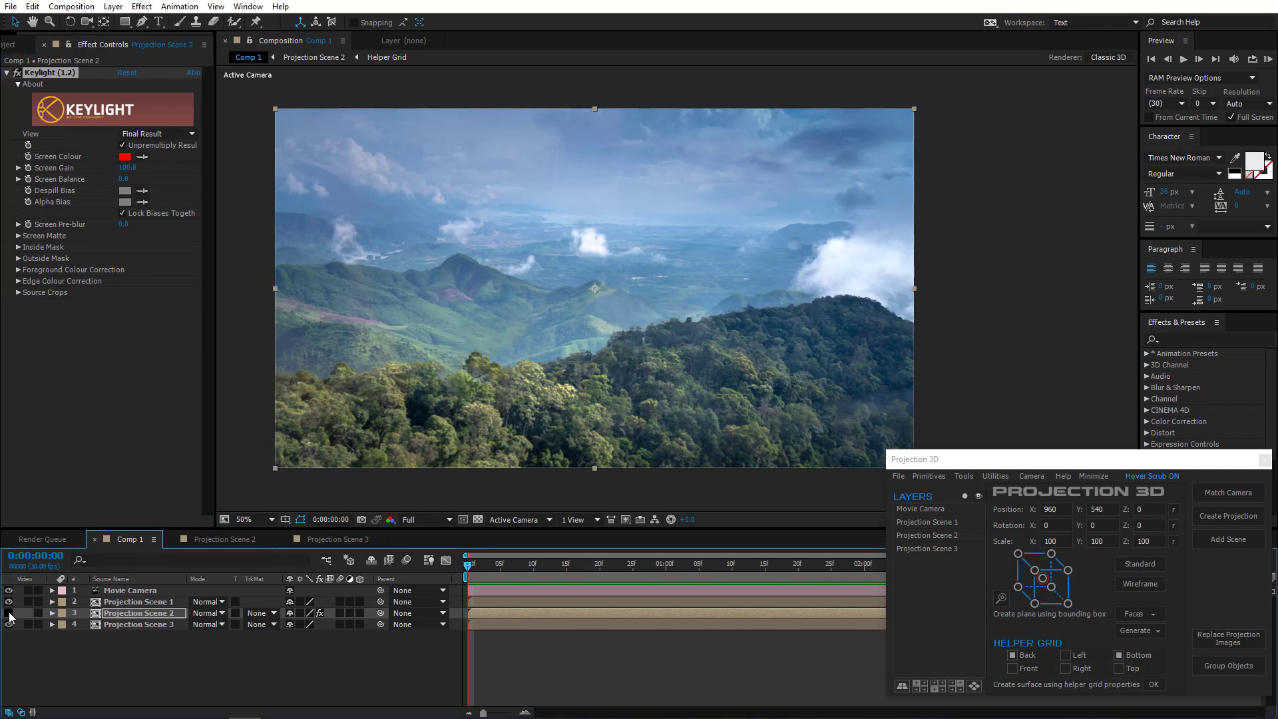
{"action": "left_click", "coordinate": [9, 613]}
{"action": "left_click", "coordinate": [9, 614]}
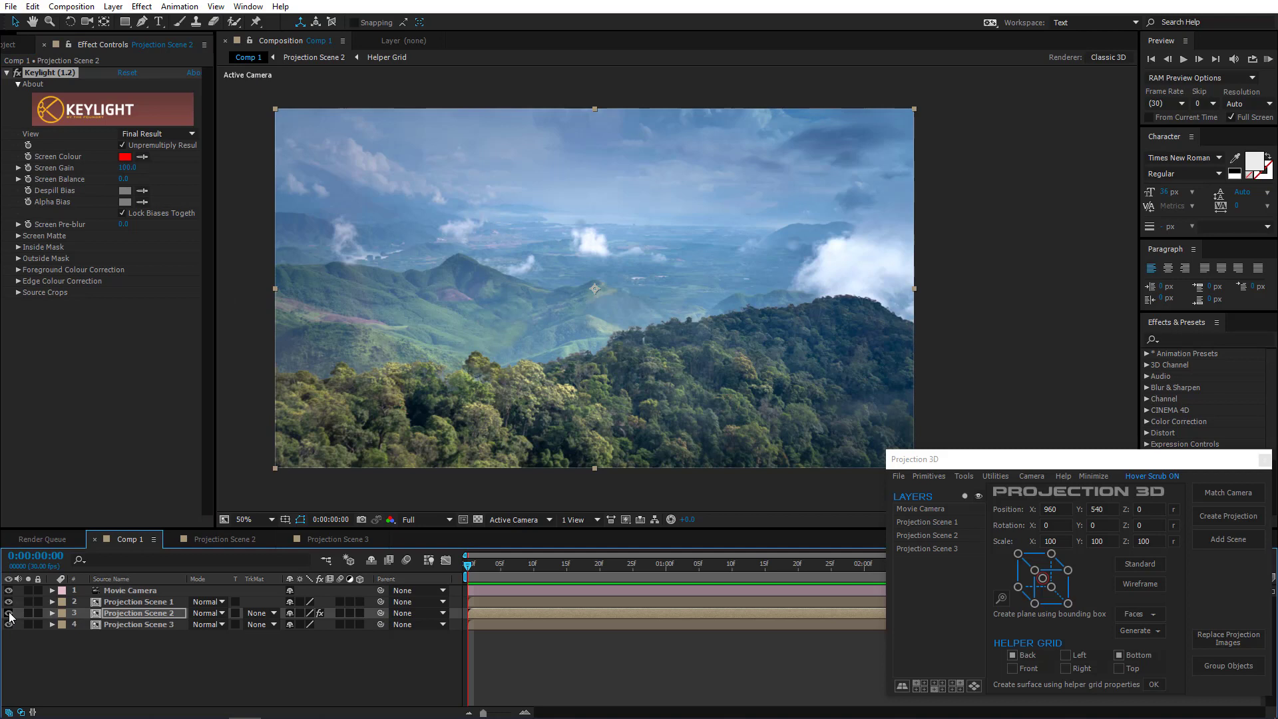
Enable keyframing for the Movie Camera's Position and Point of Interest at the first frame
{"action": "left_click", "coordinate": [85, 24]}
{"action": "left_click", "coordinate": [153, 592]}
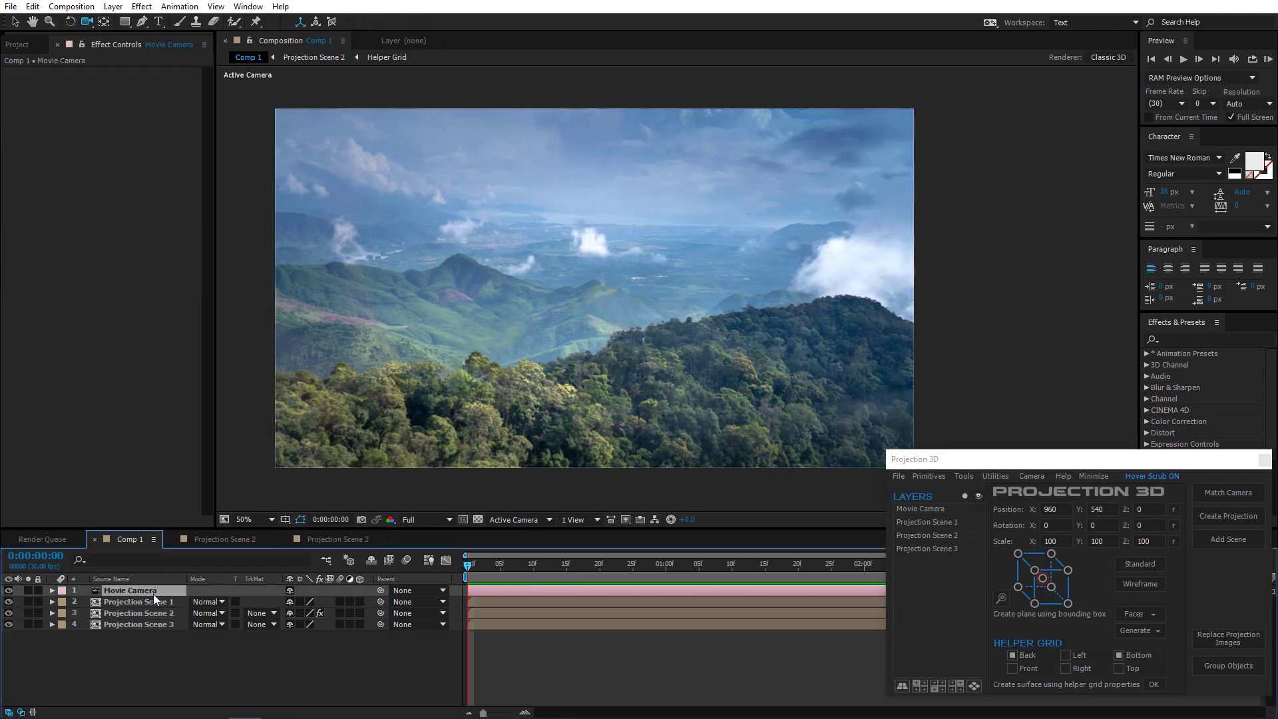
{"action": "key", "text": "p"}
{"action": "left_click", "coordinate": [85, 602]}
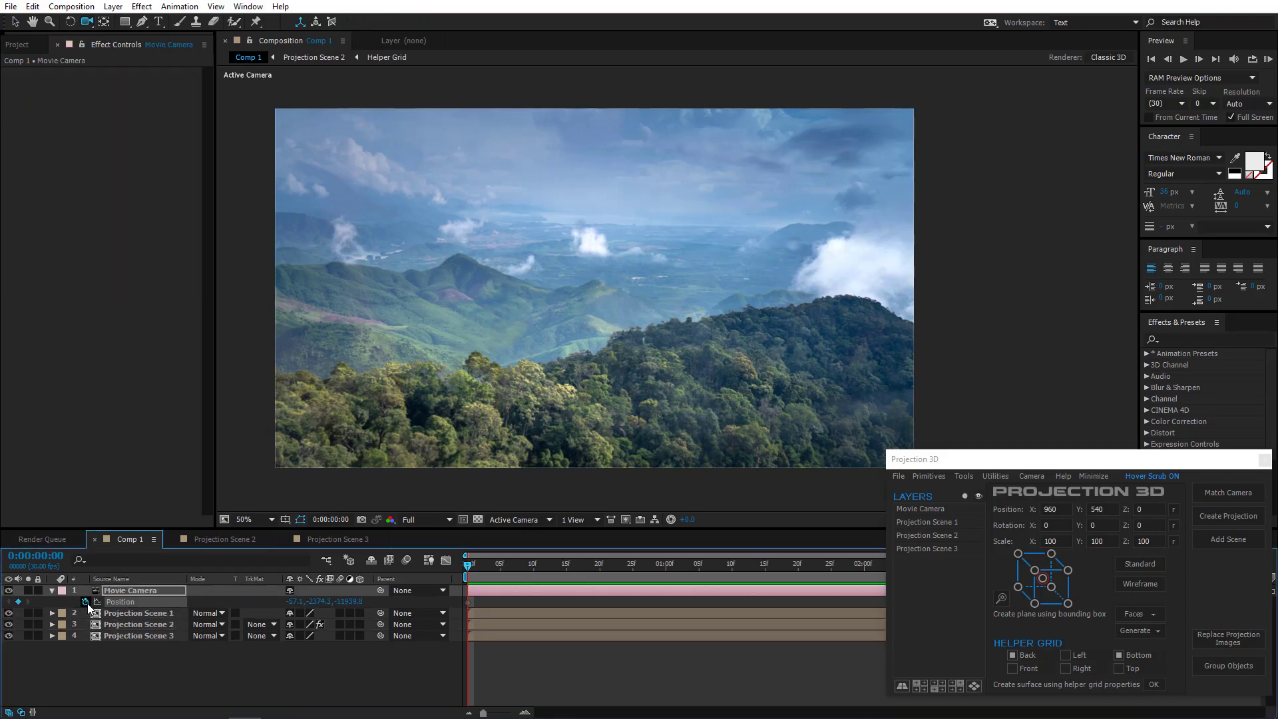
{"action": "key", "text": "u"}
{"action": "key", "text": "u"}
{"action": "left_click", "coordinate": [90, 613]}
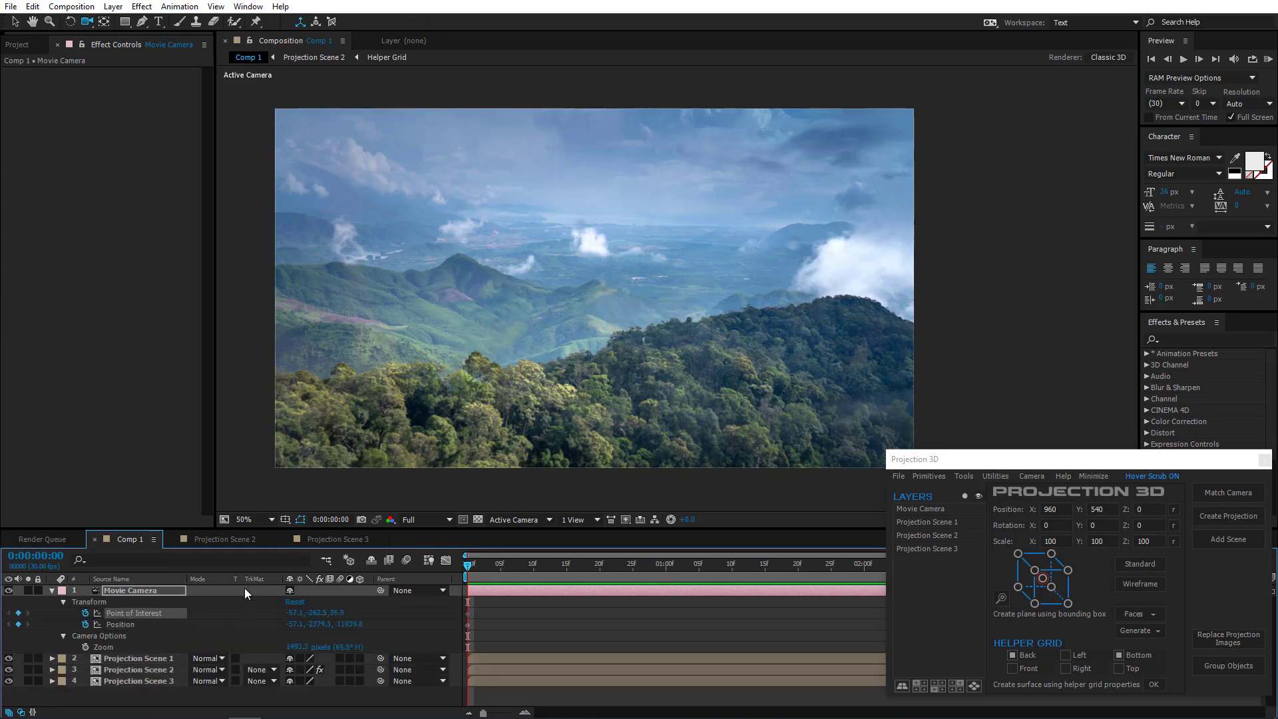
Collapse the Projection 3D window and move the Movie Camera slightly forward at 0:00:03:29 to keyframe its end position
{"action": "left_click", "coordinate": [1092, 475]}
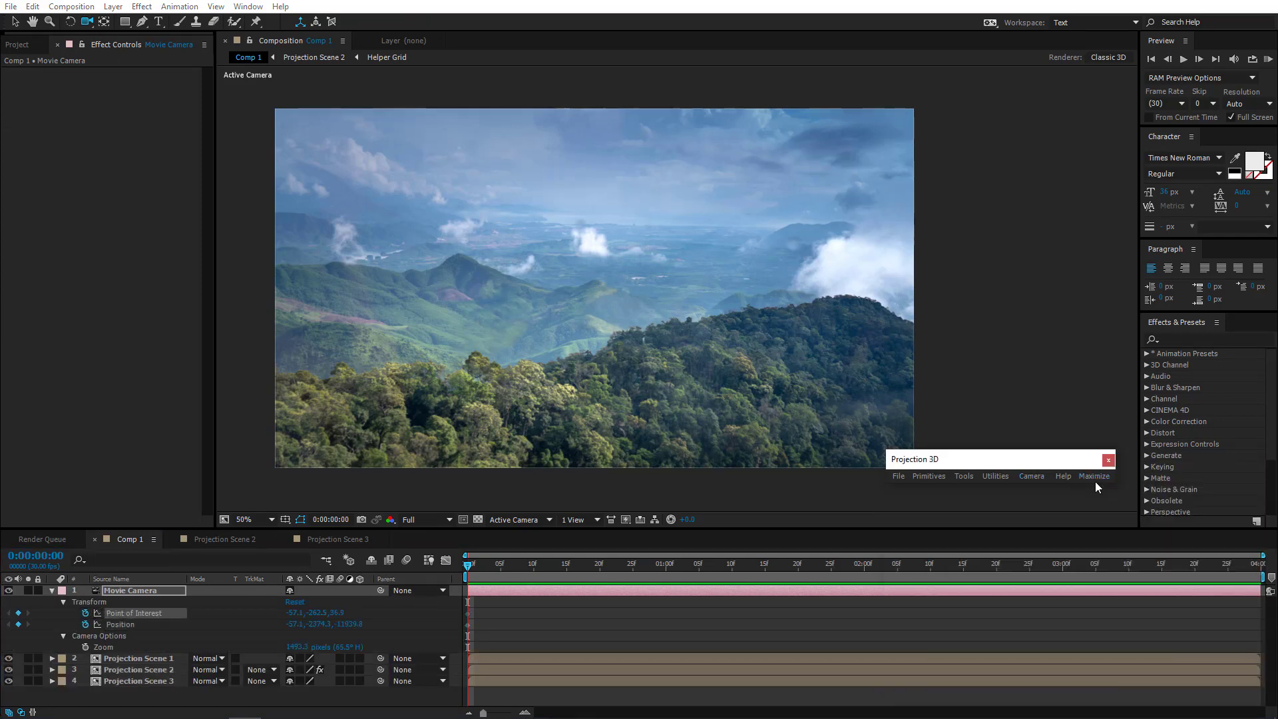
{"action": "left_click", "coordinate": [1254, 566]}
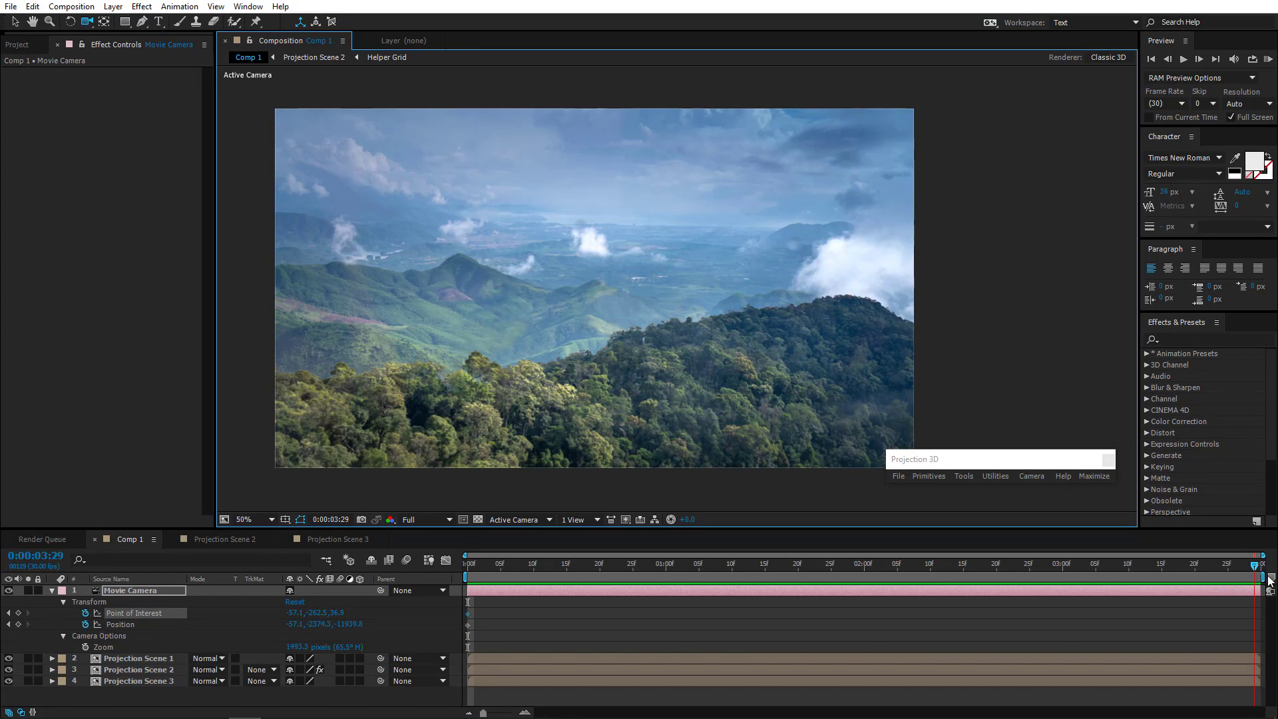
{"action": "mouse_move", "coordinate": [578, 310]}
{"action": "left_mouse_down"}
{"action": "mouse_move", "coordinate": [579, 297]}
{"action": "mouse_move", "coordinate": [605, 315]}
{"action": "mouse_move", "coordinate": [585, 320]}
{"action": "left_mouse_up"}
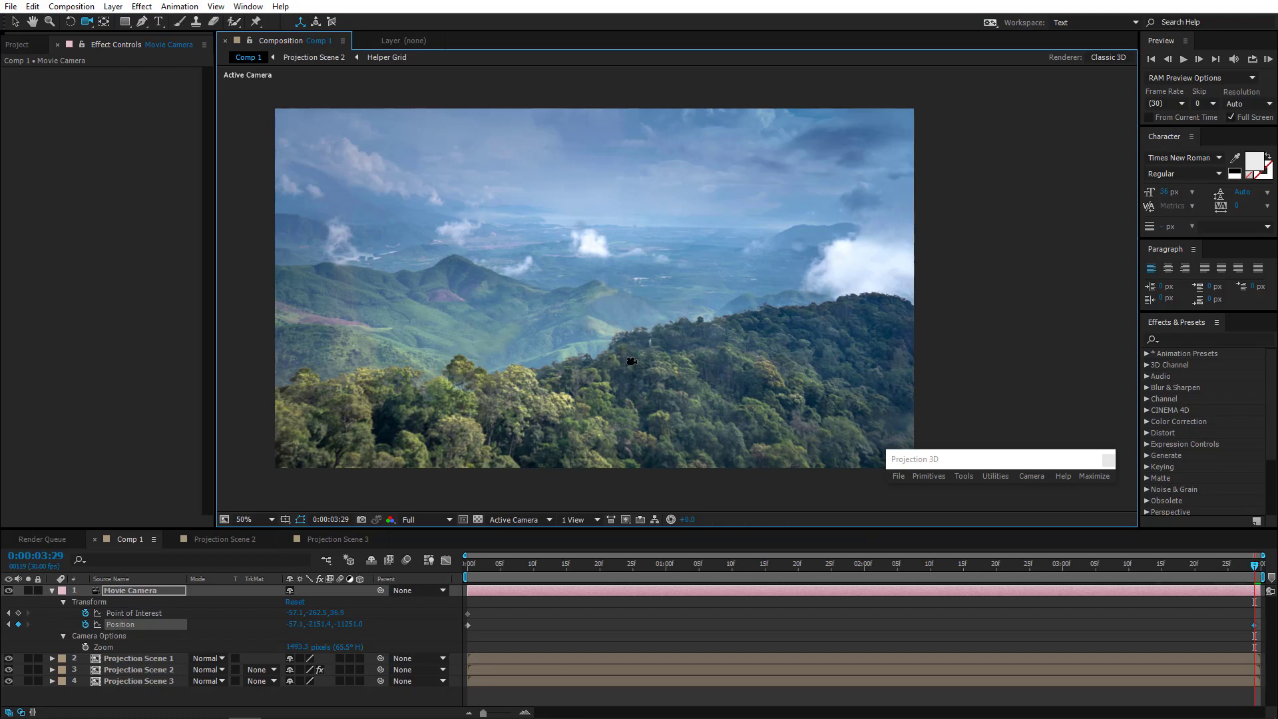
At the first frame, set Comp 1's viewer to Half resolution and fit the image to the viewer
{"action": "key", "text": "Home"}
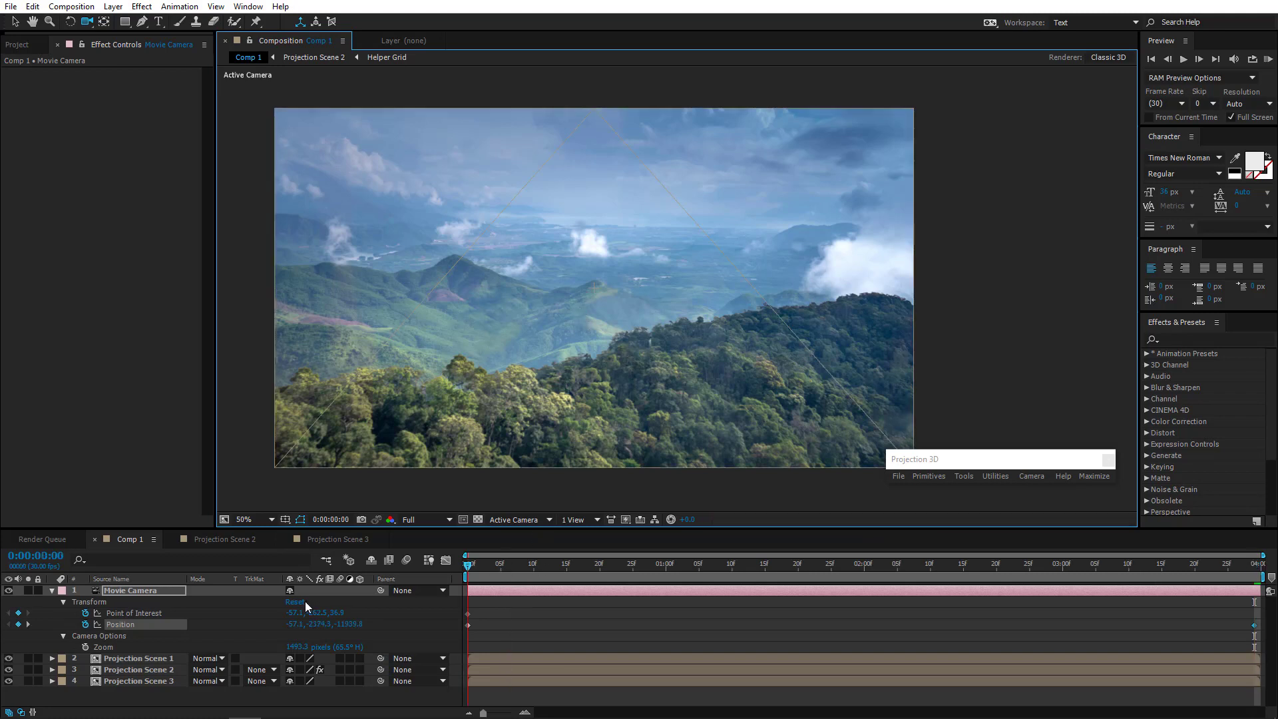
{"action": "left_click", "coordinate": [414, 521]}
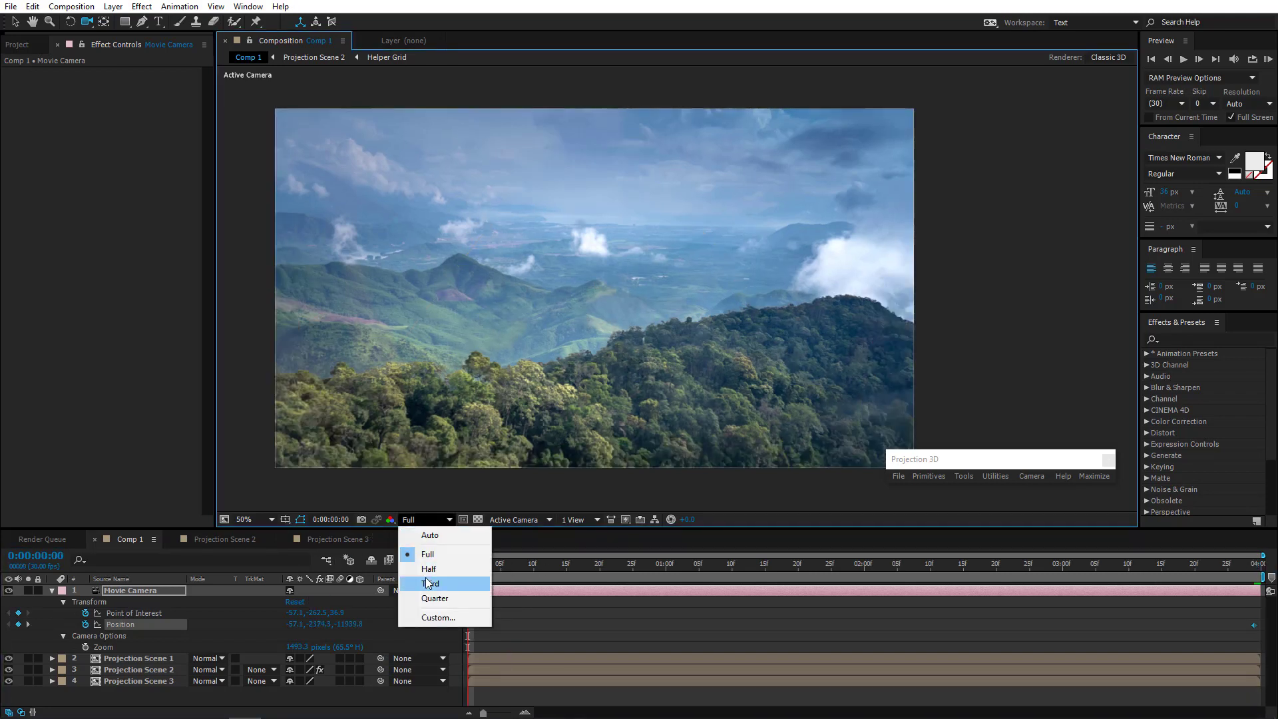
{"action": "left_click", "coordinate": [416, 569]}
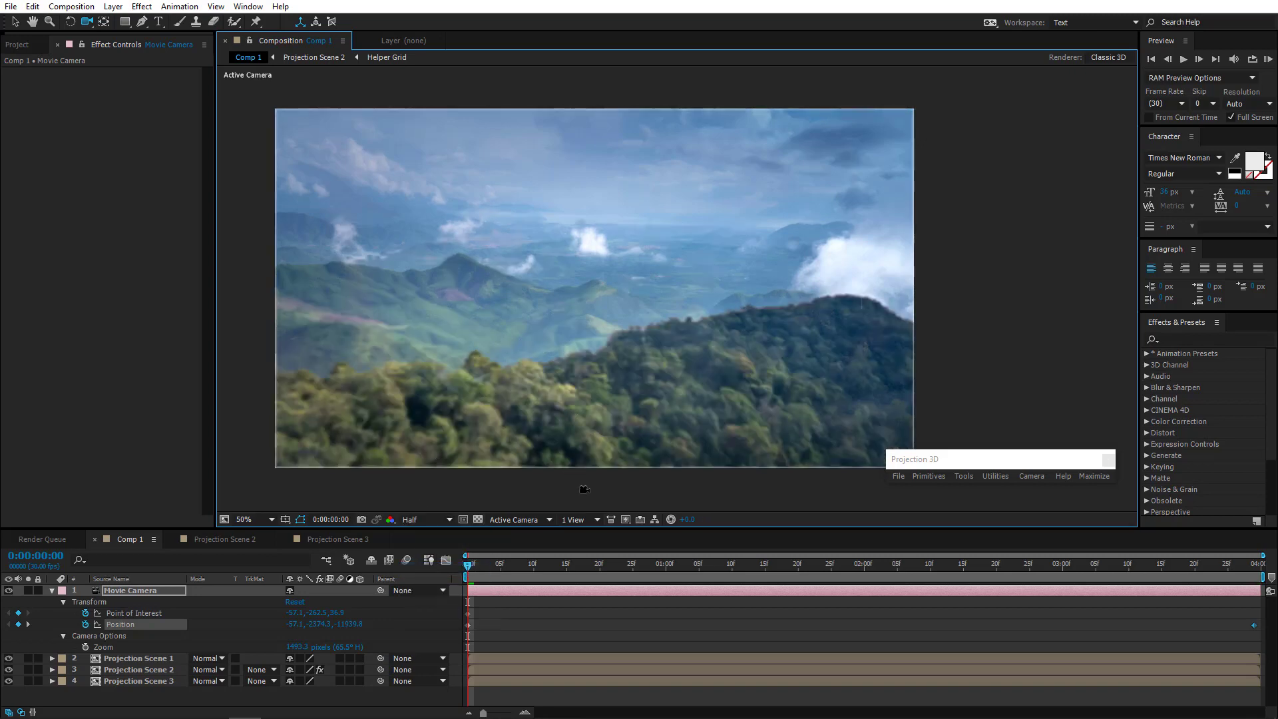
{"action": "left_click", "coordinate": [244, 520]}
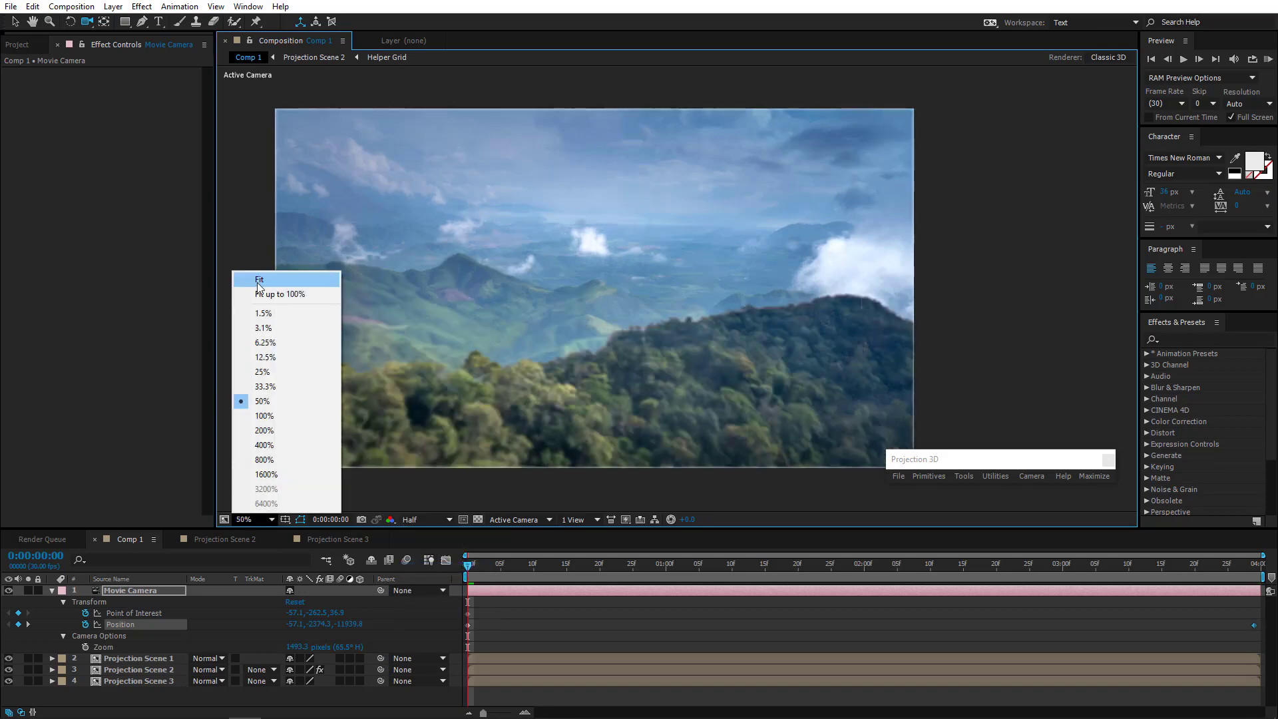
{"action": "left_click", "coordinate": [261, 293]}
Set Projection Scene 3's Shadow Map Resolution to 4000 in the Classic 3D renderer options
{"action": "left_click", "coordinate": [162, 681]}
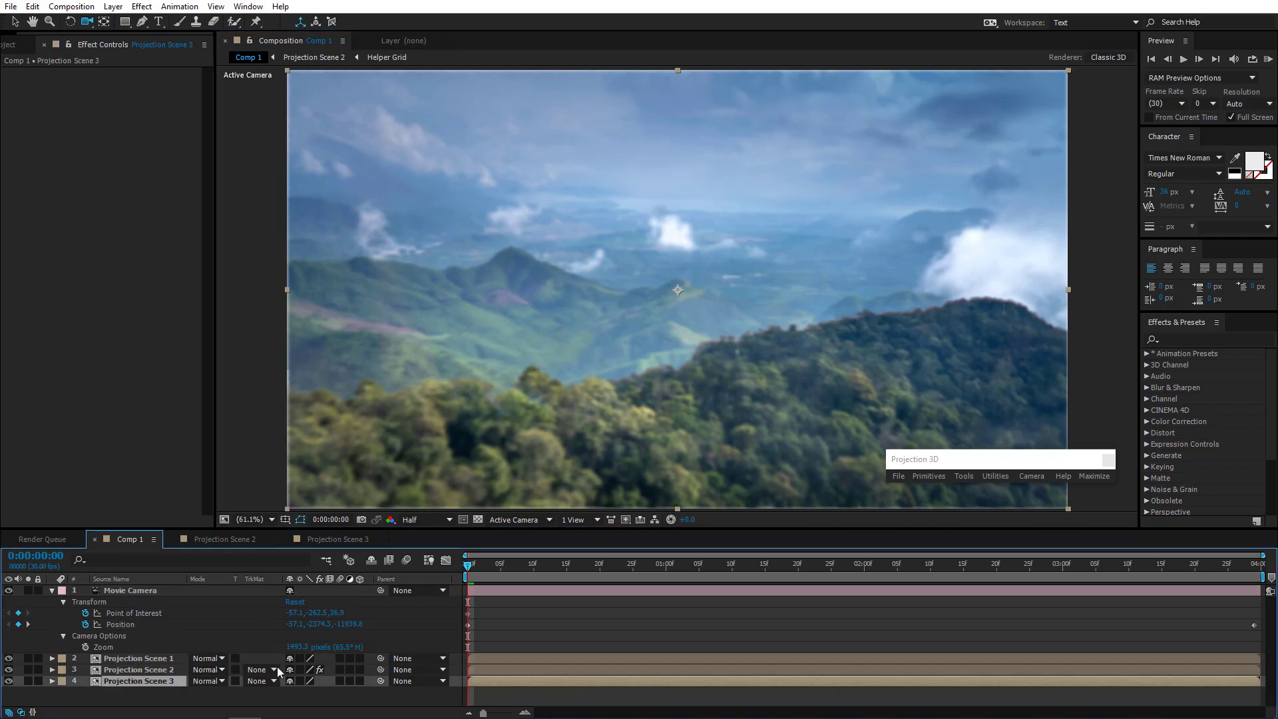
{"action": "left_click", "coordinate": [349, 538]}
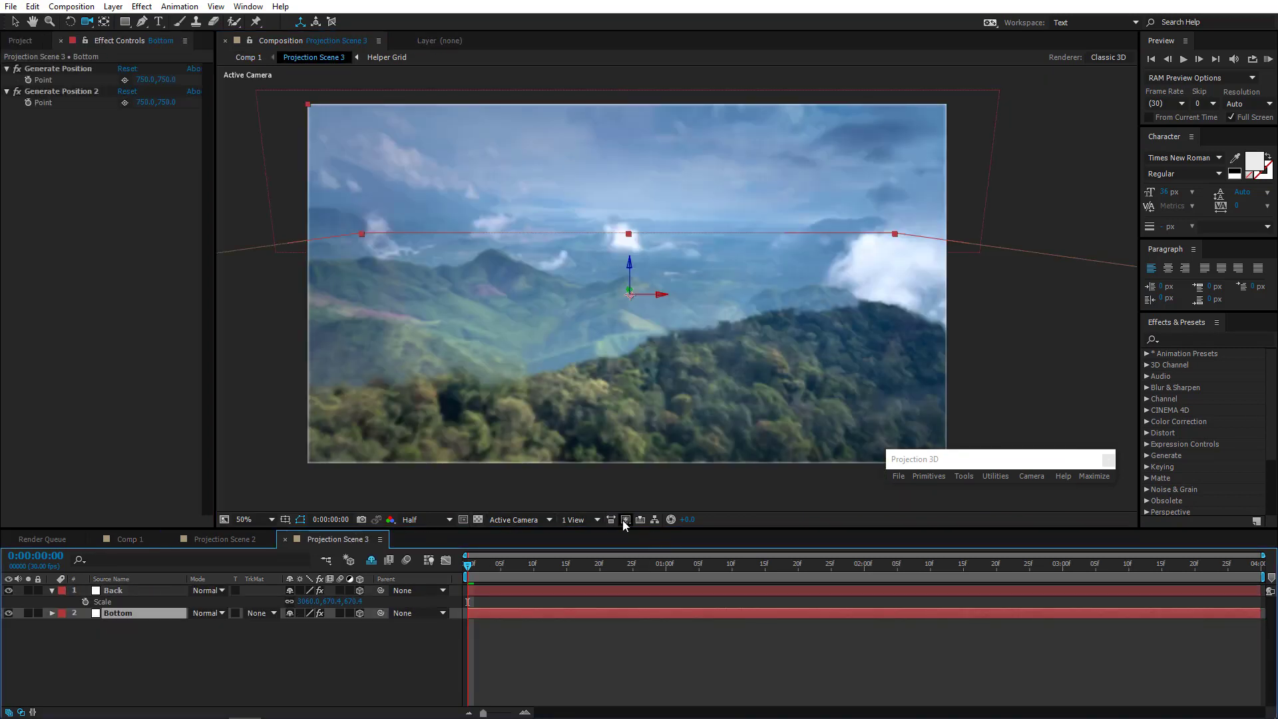
{"action": "left_click", "coordinate": [625, 520]}
{"action": "left_click", "coordinate": [649, 627]}
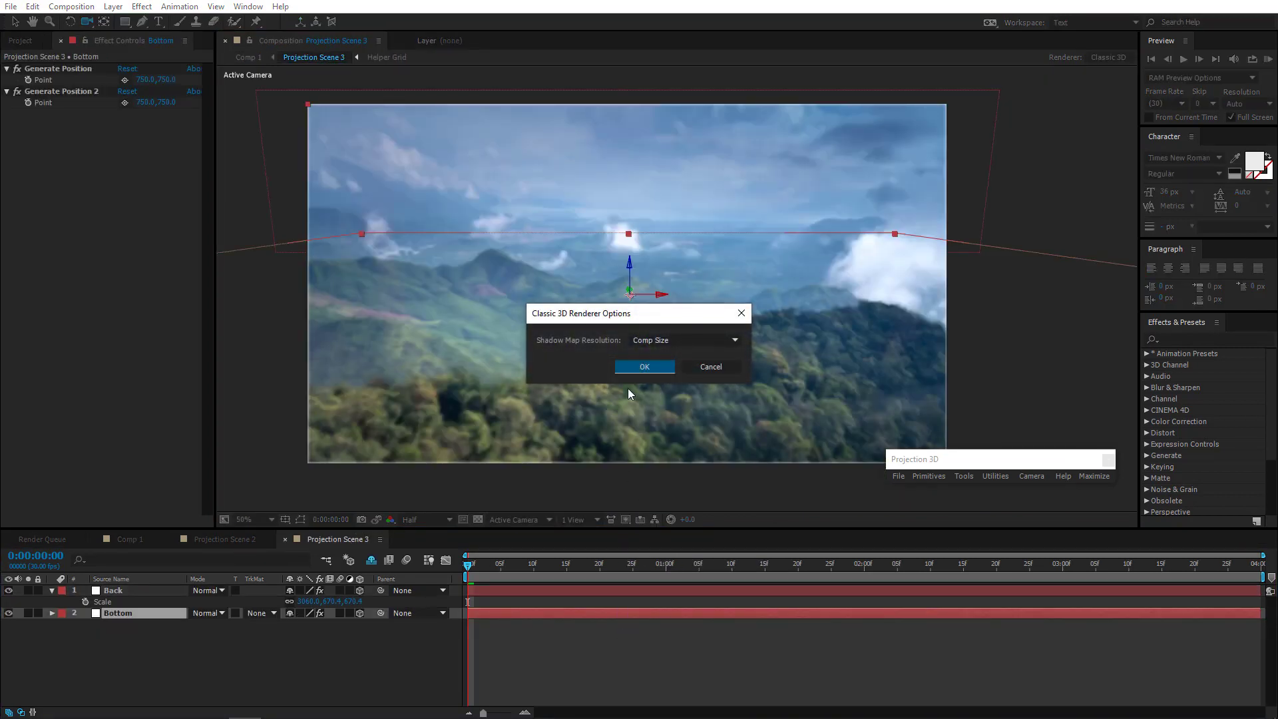
{"action": "left_click", "coordinate": [686, 341]}
{"action": "left_click", "coordinate": [650, 466]}
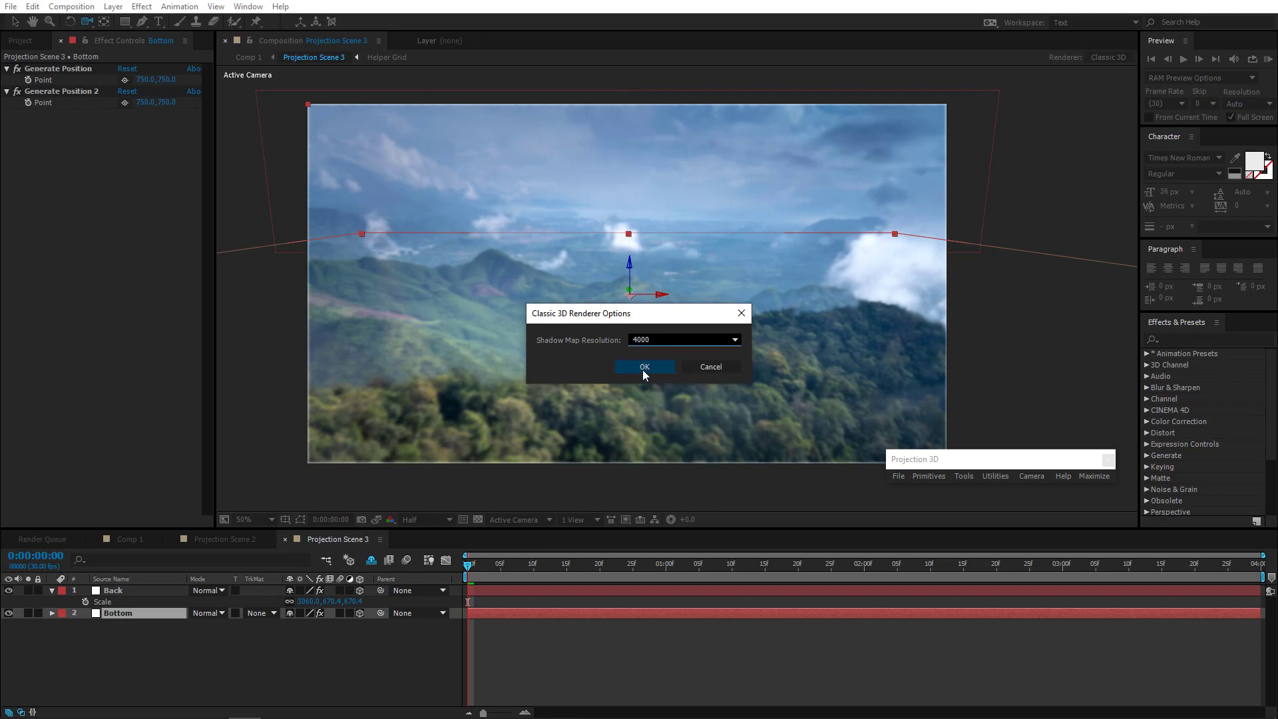
{"action": "left_click", "coordinate": [643, 367]}
Set Projection Scene 2's Classic 3D Shadow Map Resolution to 4000
{"action": "left_click", "coordinate": [214, 539]}
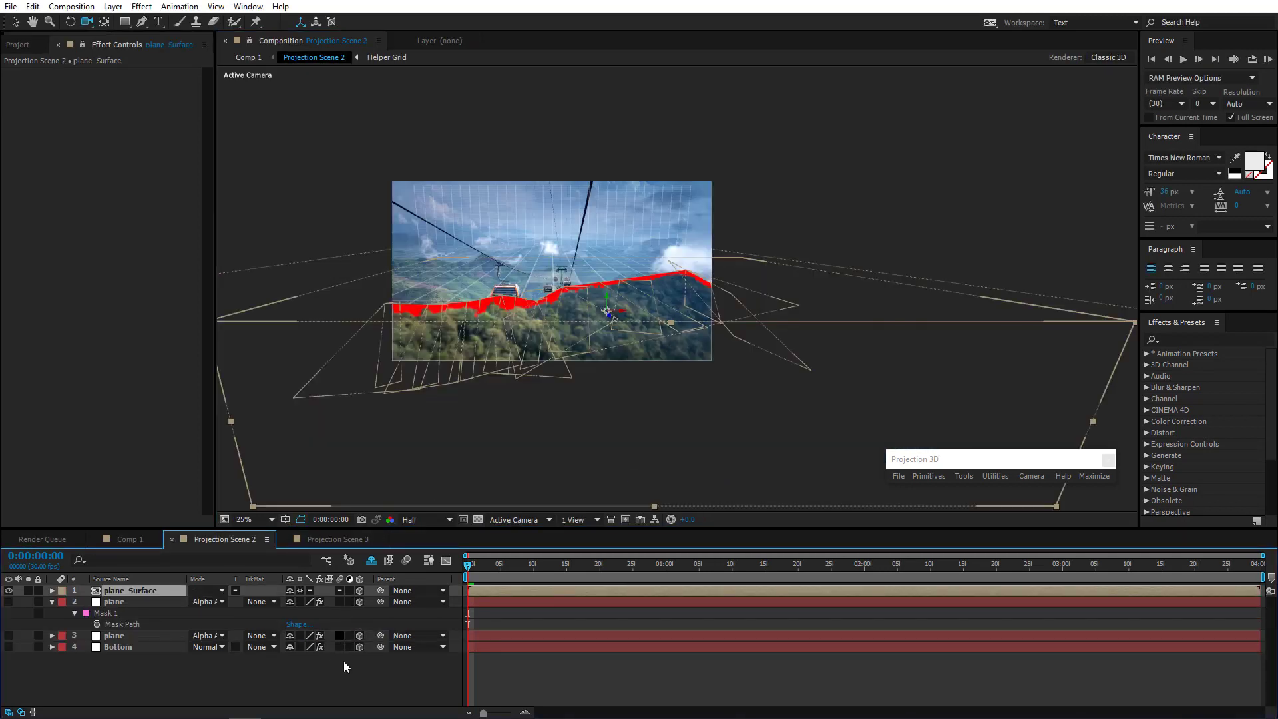
{"action": "left_click", "coordinate": [625, 521]}
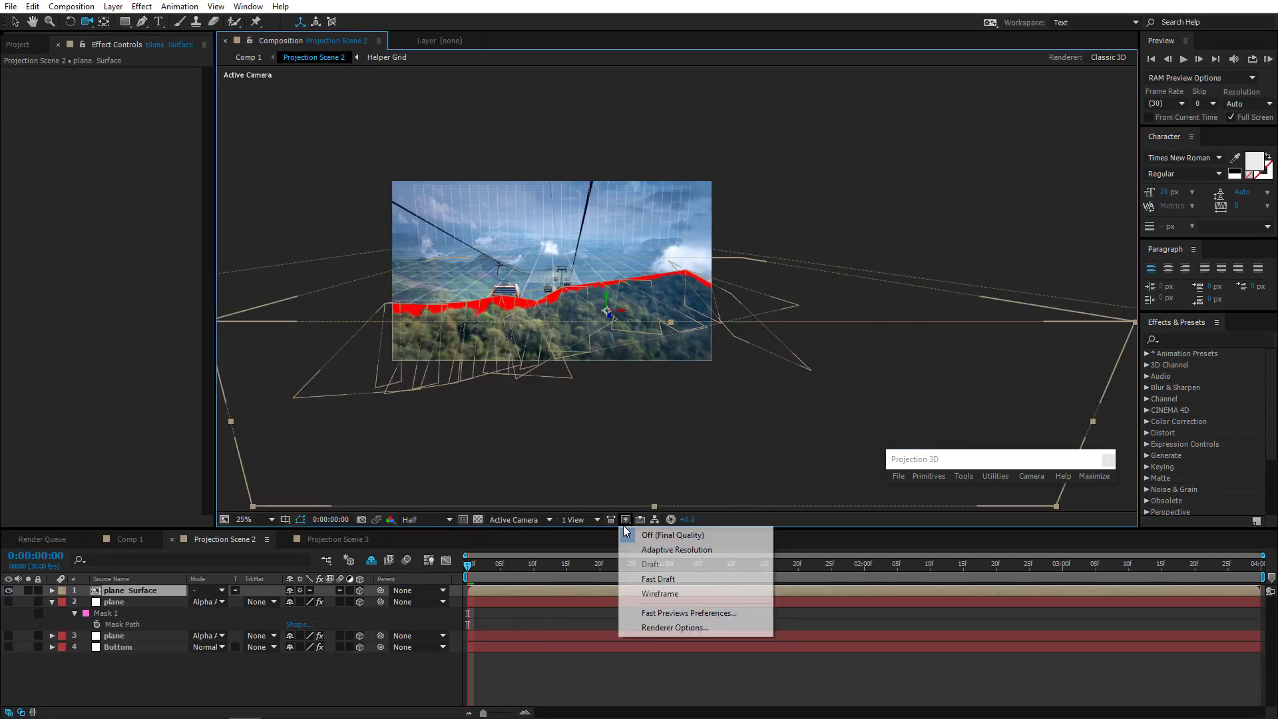
{"action": "left_click", "coordinate": [642, 626]}
{"action": "left_click", "coordinate": [685, 340]}
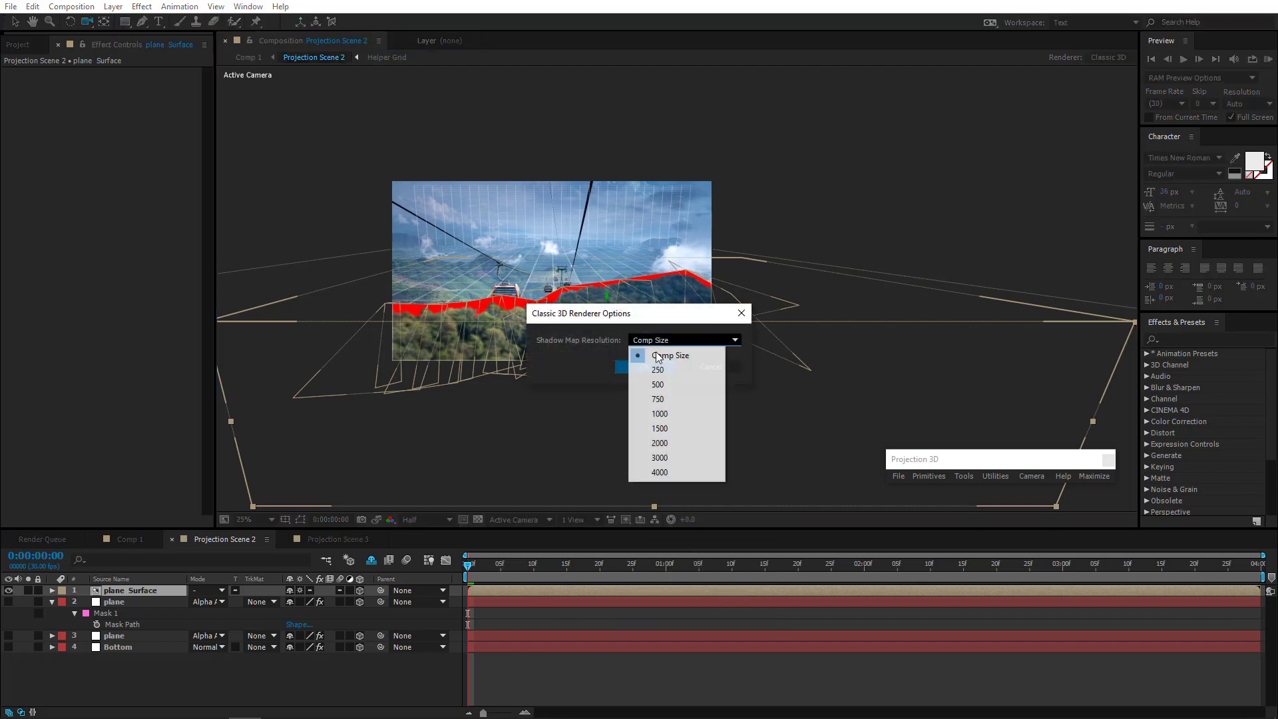
{"action": "left_click", "coordinate": [651, 470]}
{"action": "left_click", "coordinate": [634, 365]}
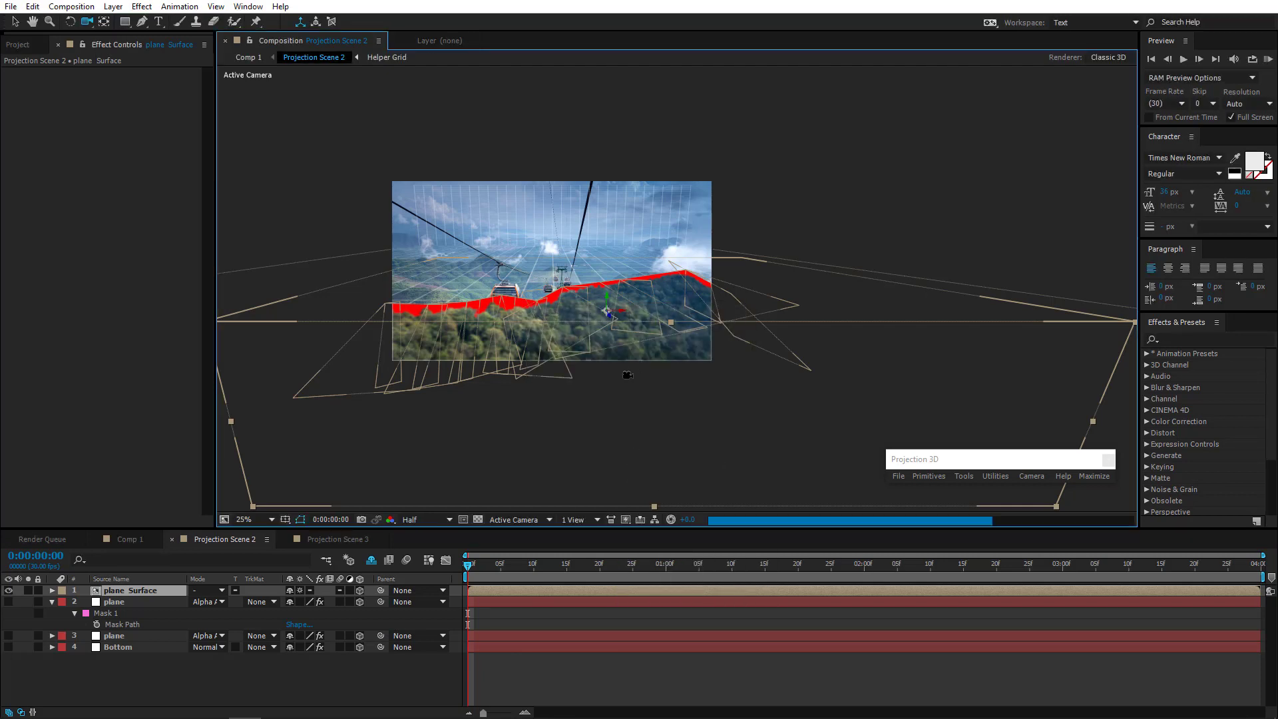
Turn off Full Screen for the RAM preview and play the camera move in Comp 1
{"action": "left_click", "coordinate": [133, 538]}
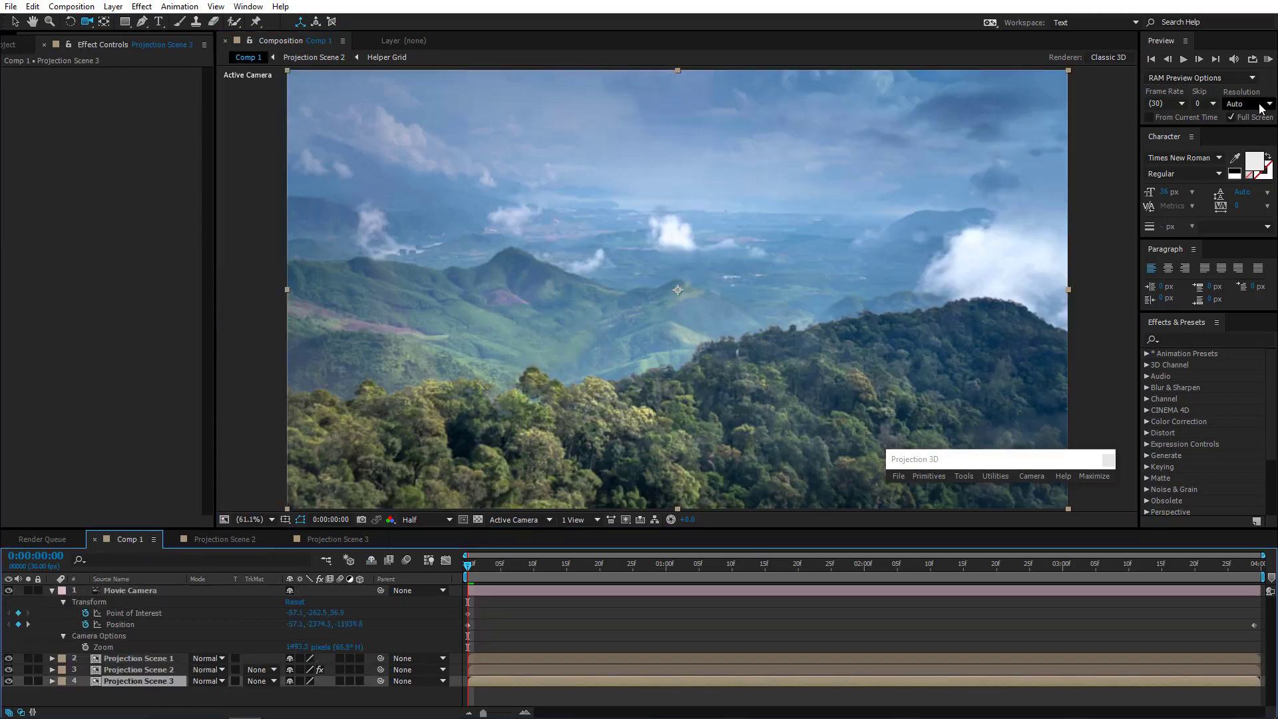
{"action": "left_click", "coordinate": [1231, 118]}
{"action": "left_click", "coordinate": [1268, 59]}
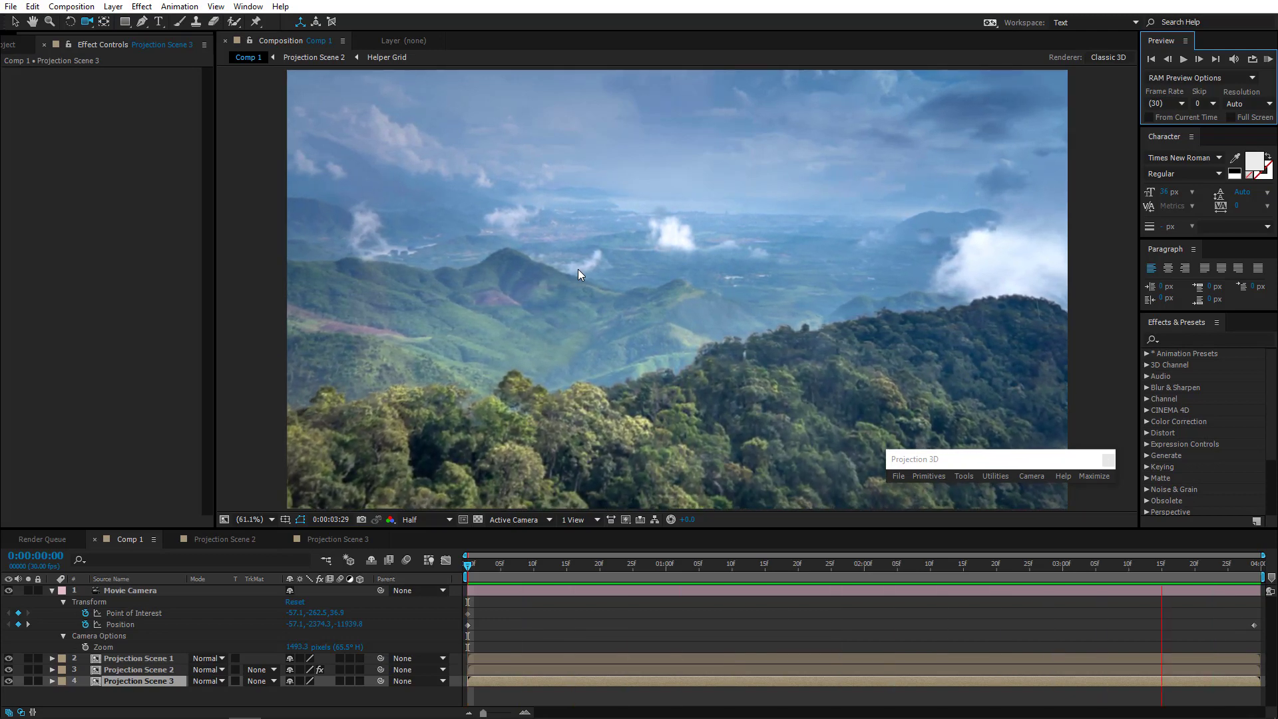
{"action": "key", "text": "space"}
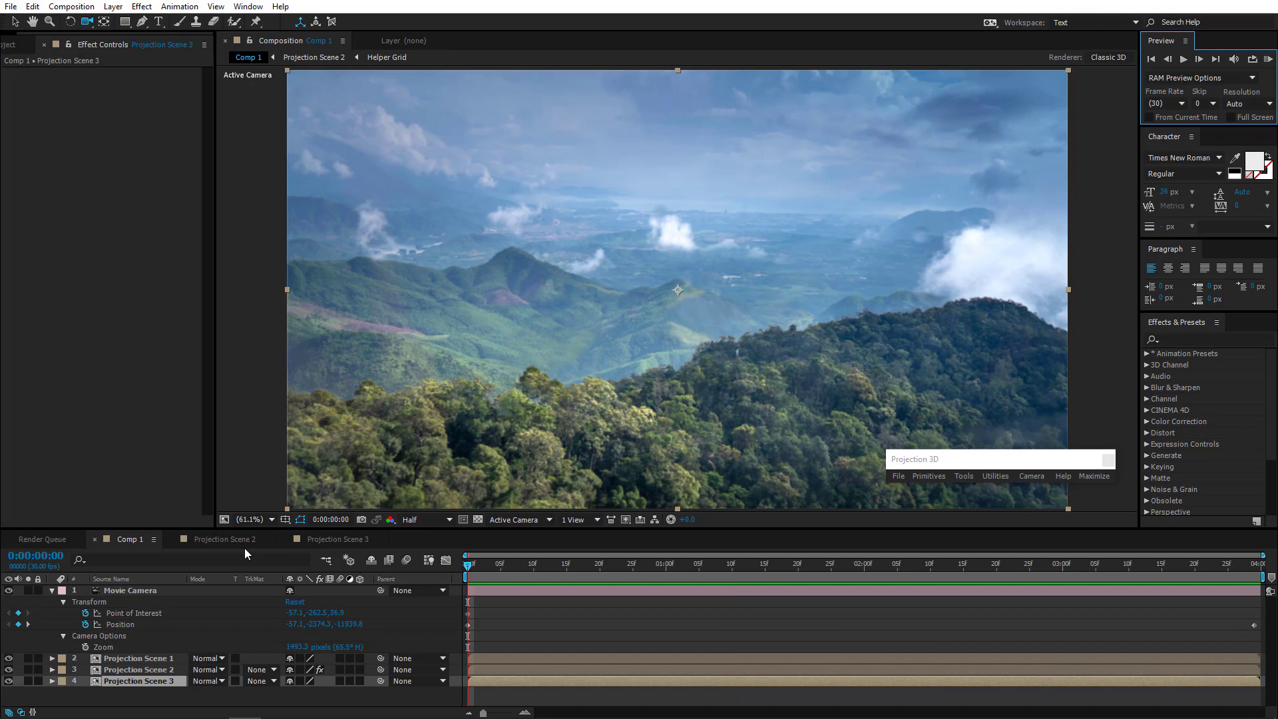
Hide the plane Surface layer in Projection Scene 2 and view the scene from the top
{"action": "left_click", "coordinate": [226, 540]}
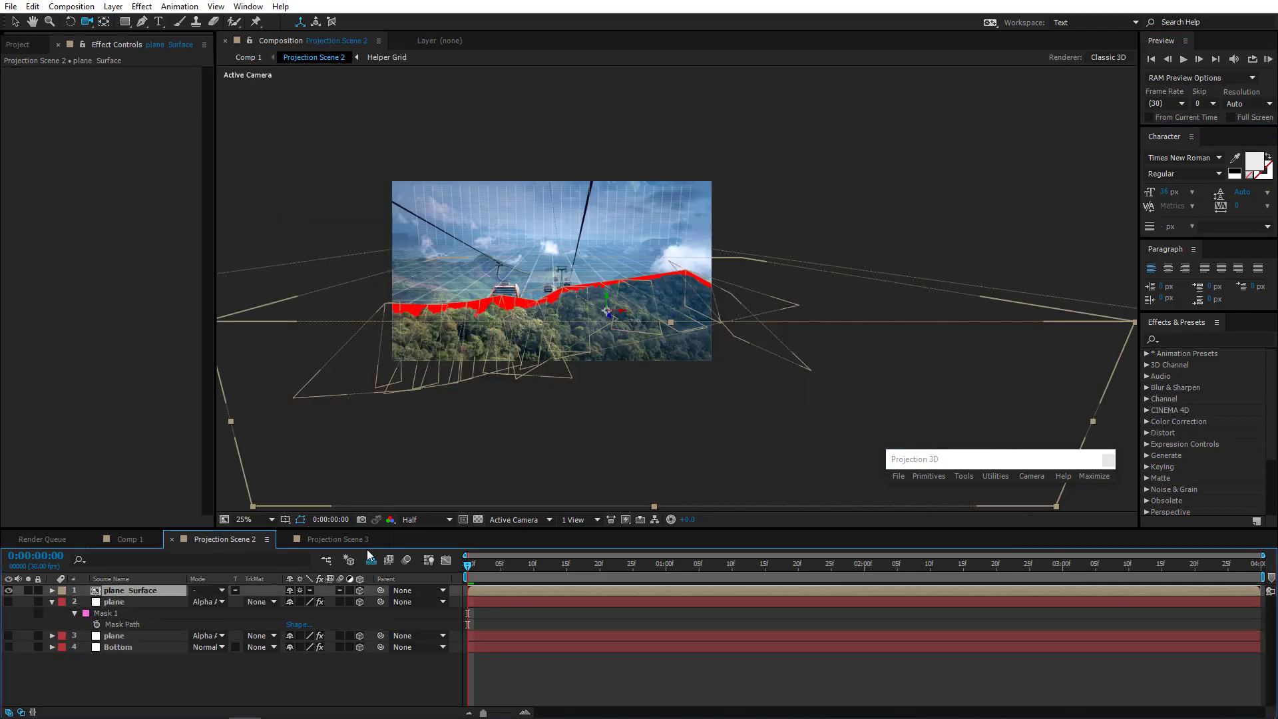
{"action": "left_click", "coordinate": [9, 591]}
{"action": "left_click", "coordinate": [510, 521]}
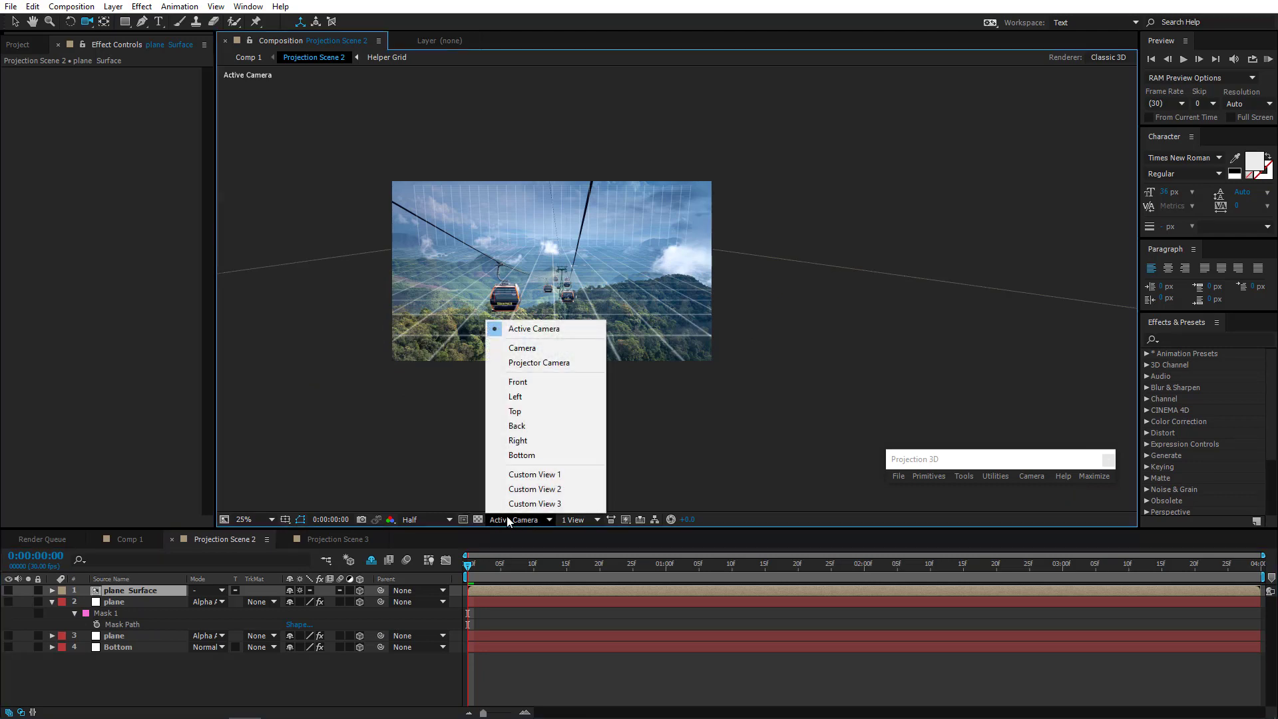
{"action": "left_click", "coordinate": [523, 415]}
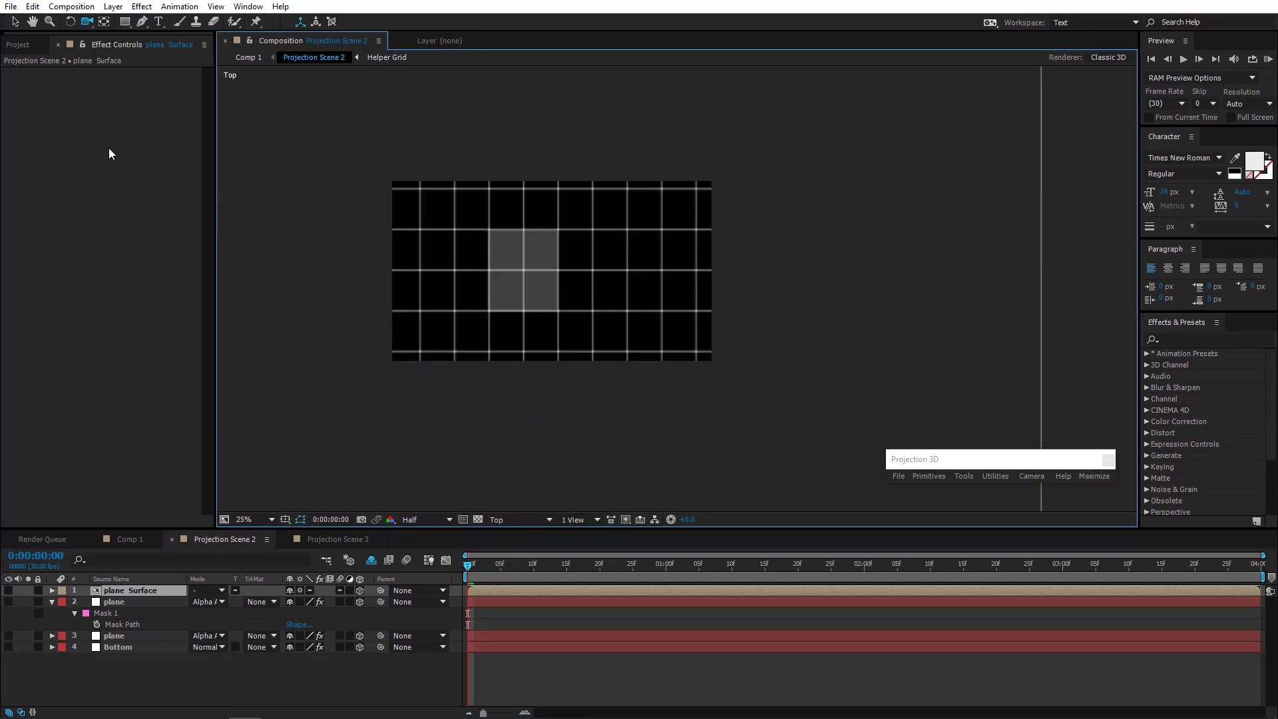
{"action": "left_click", "coordinate": [15, 21]}
{"action": "scroll", "coordinate": [678, 287], "scroll_direction": "down", "scroll_amount": 2}
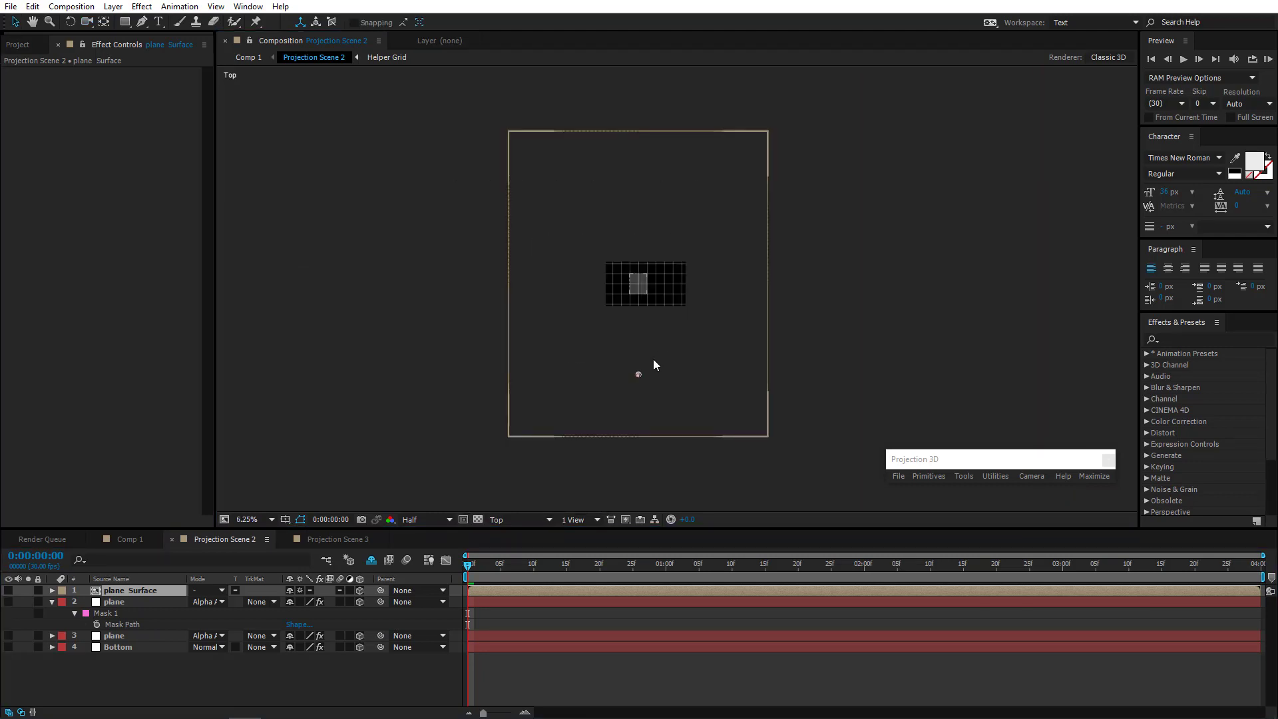
{"action": "scroll", "coordinate": [684, 345], "scroll_direction": "up", "scroll_amount": 2}
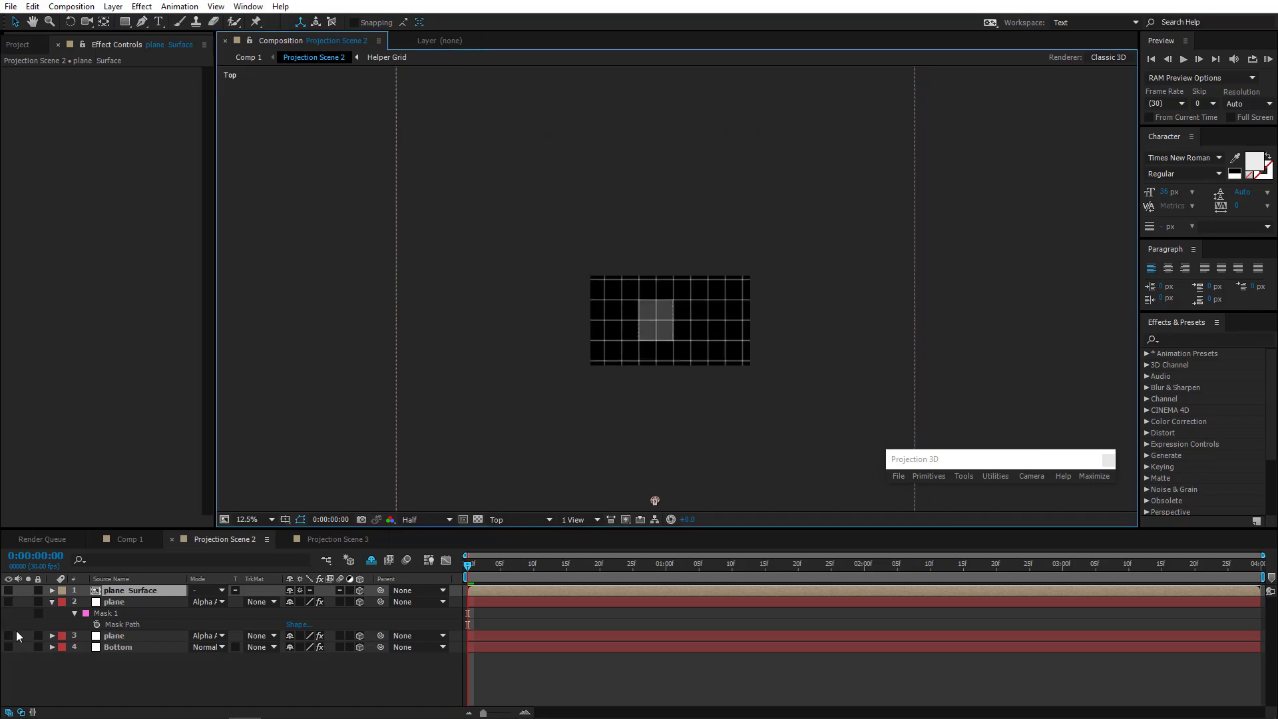
Make both plane spline layers visible and select the slanted one in layer 2
{"action": "left_click", "coordinate": [132, 637]}
{"action": "left_click", "coordinate": [8, 636]}
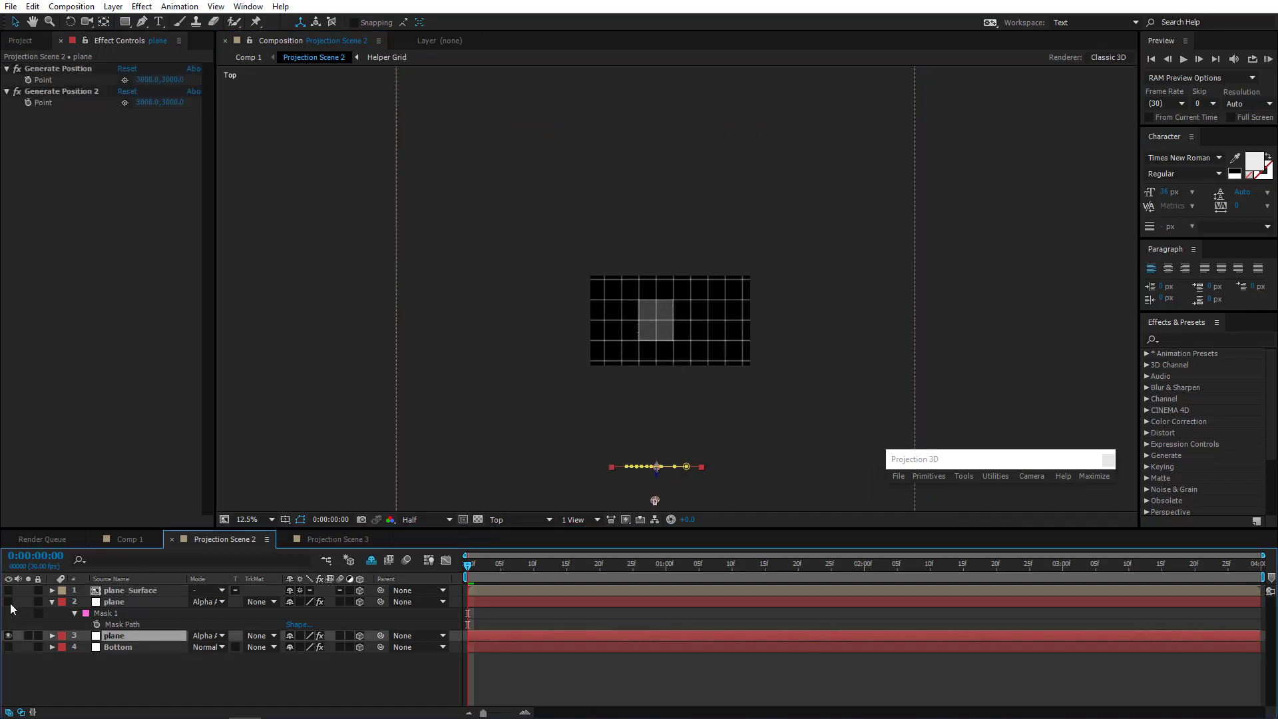
{"action": "left_click", "coordinate": [8, 602]}
{"action": "left_click", "coordinate": [127, 603]}
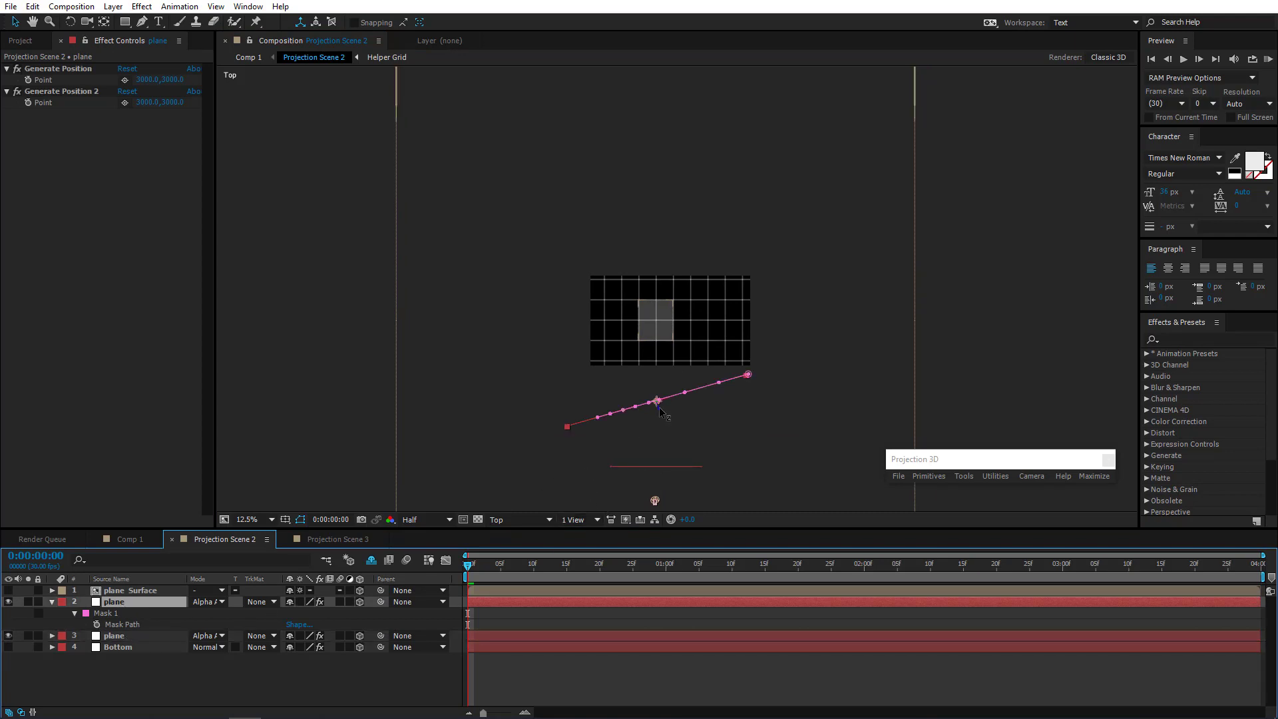
Try moving the slanted plane spline away from the camera, undo it, and move the spline slightly toward the camera instead
{"action": "left_click_drag", "start_coordinate": [659, 411], "coordinate": [652, 386]}
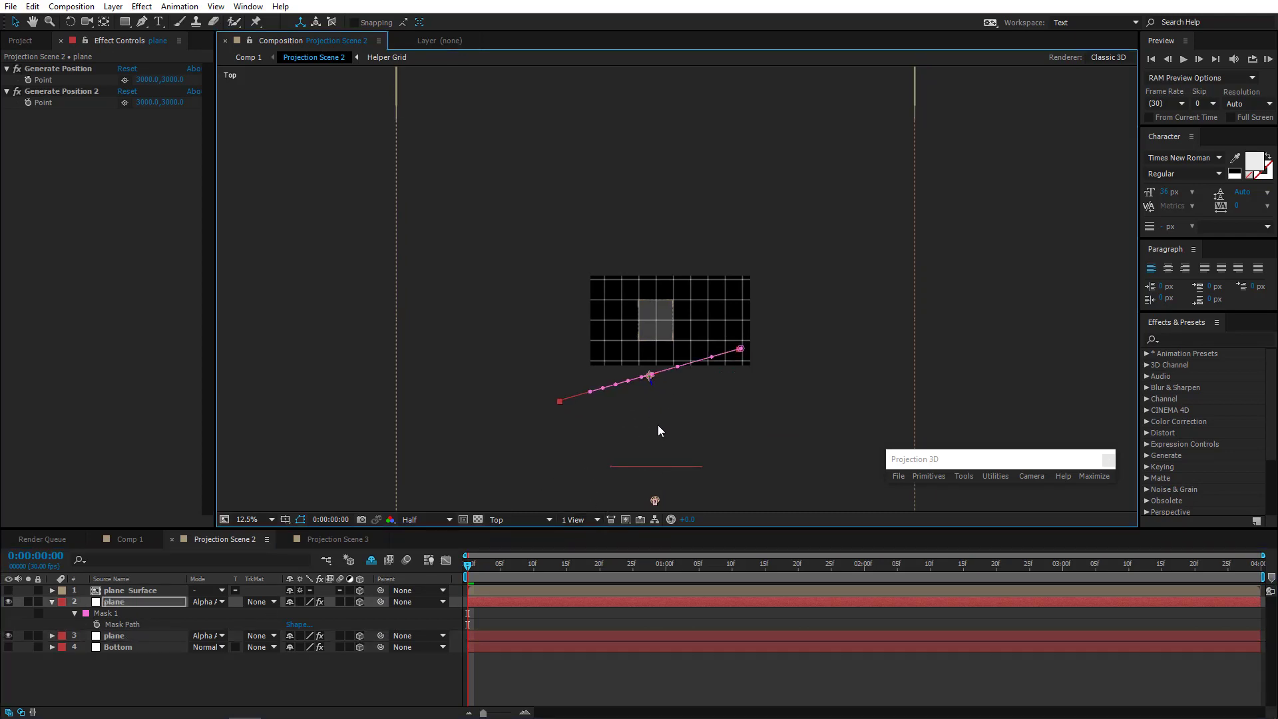
{"action": "key", "text": "ctrl+z"}
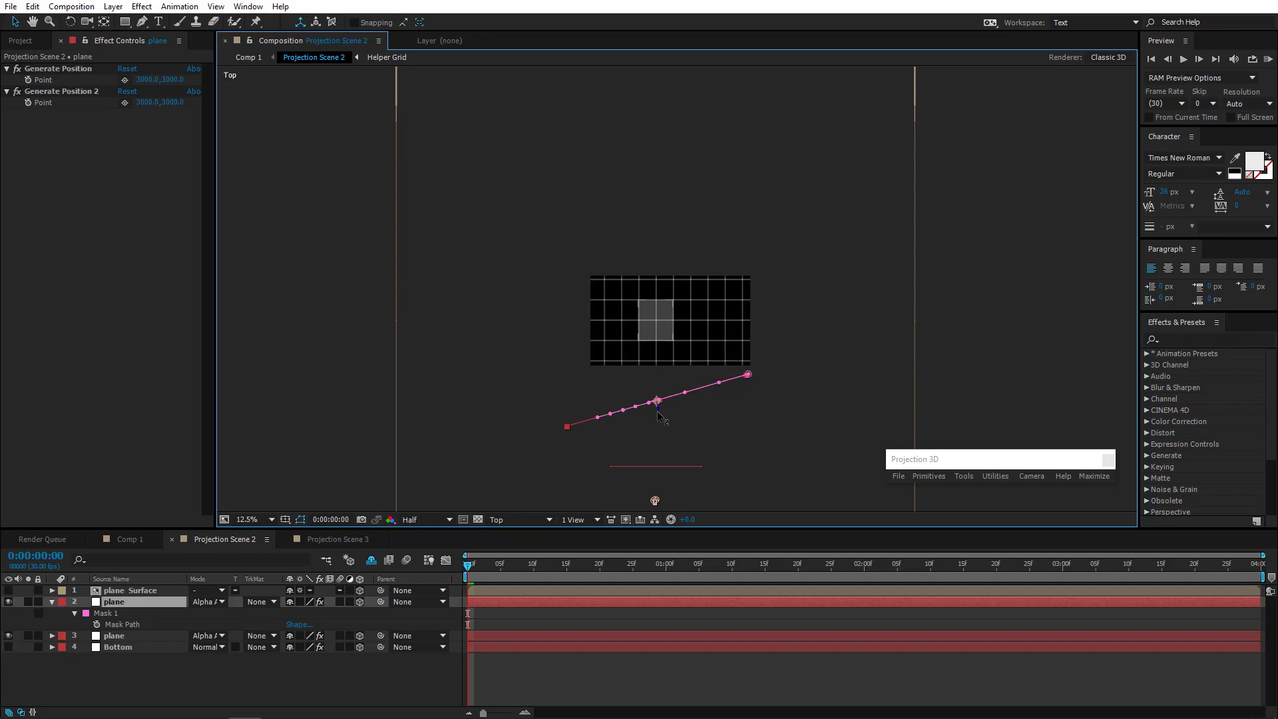
{"action": "left_click_drag", "start_coordinate": [658, 420], "coordinate": [656, 432]}
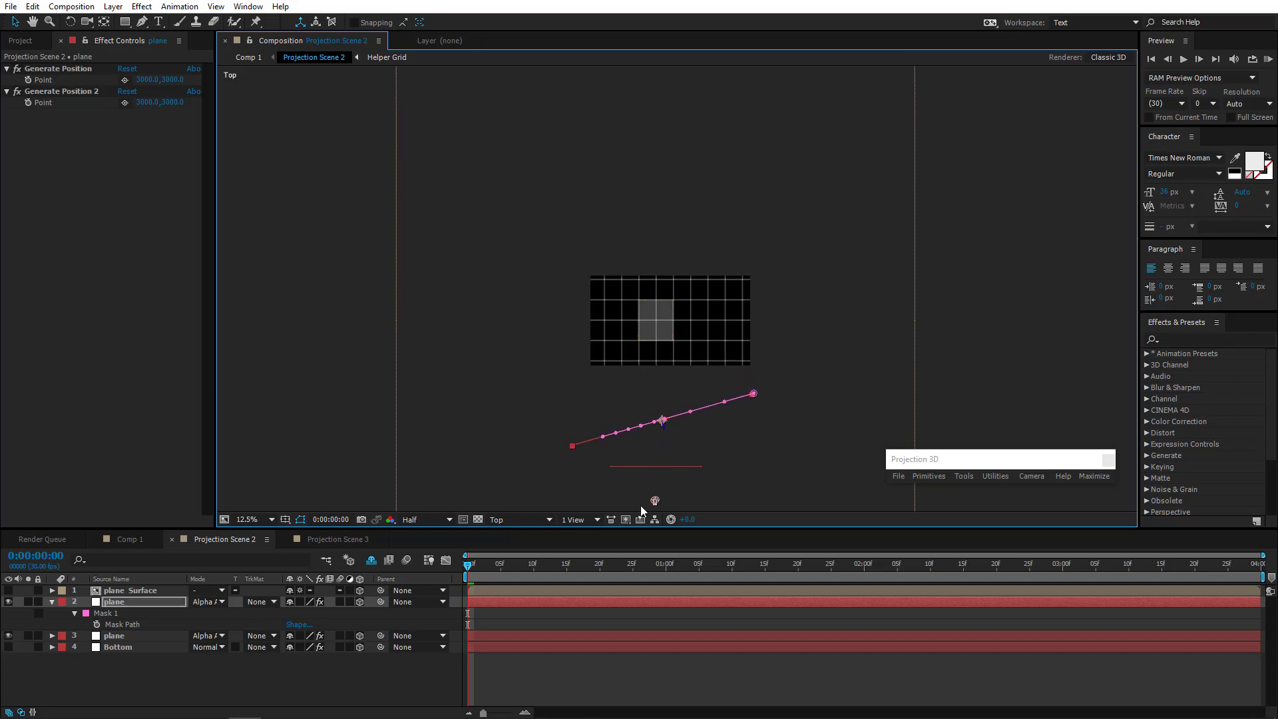
Select both plane splines, open the Mask Modeler to view its surface options, and close it without creating a surface
{"action": "left_click", "coordinate": [129, 638]}
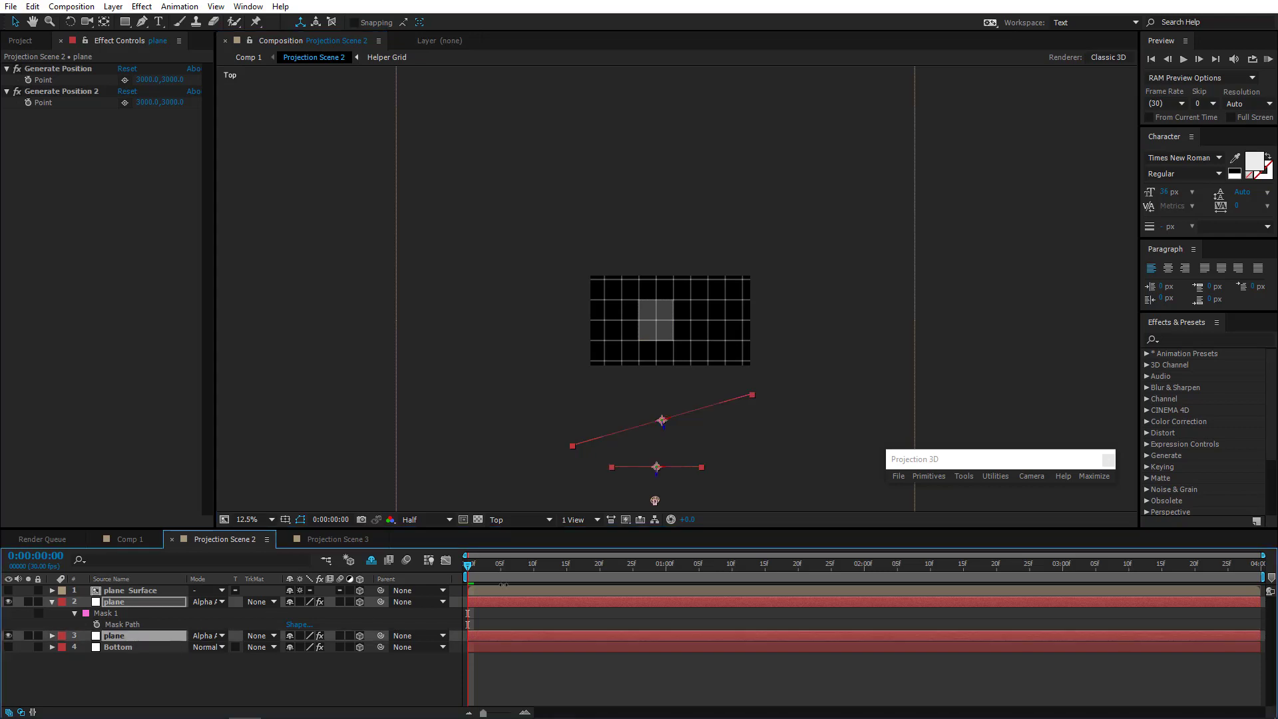
{"action": "left_click", "coordinate": [976, 475]}
{"action": "left_click", "coordinate": [996, 523]}
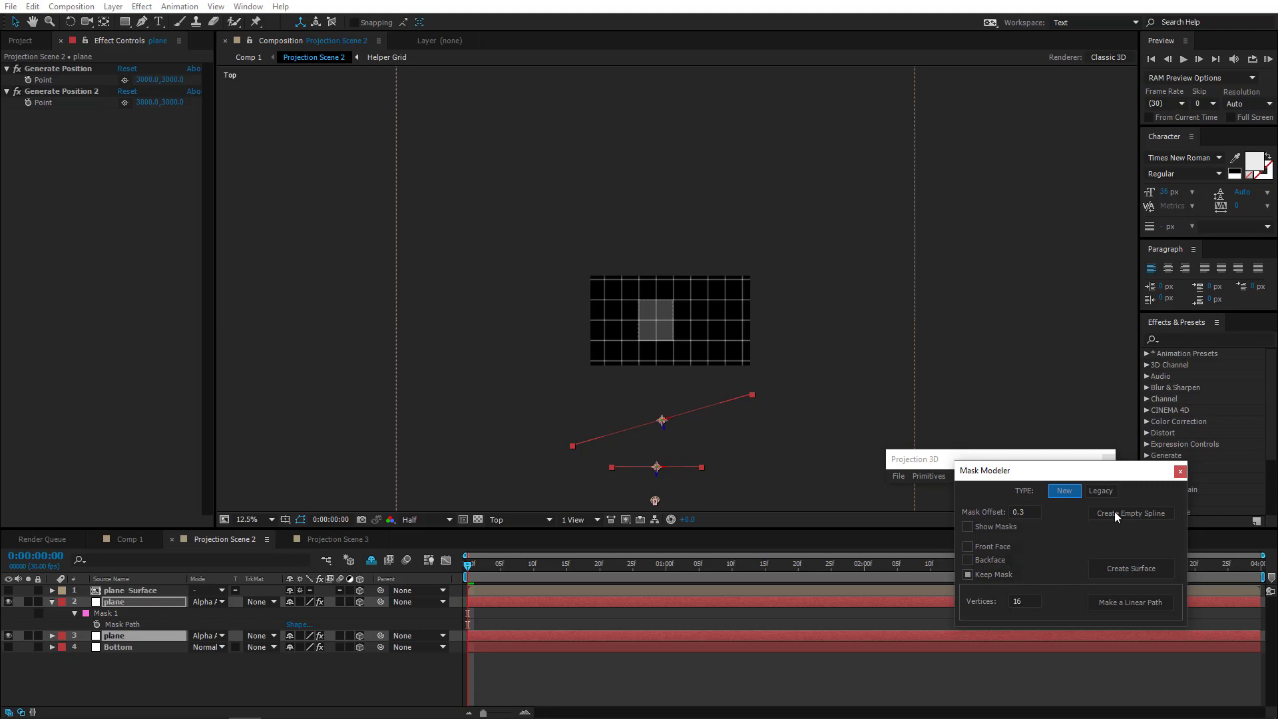
{"action": "left_click", "coordinate": [1181, 472]}
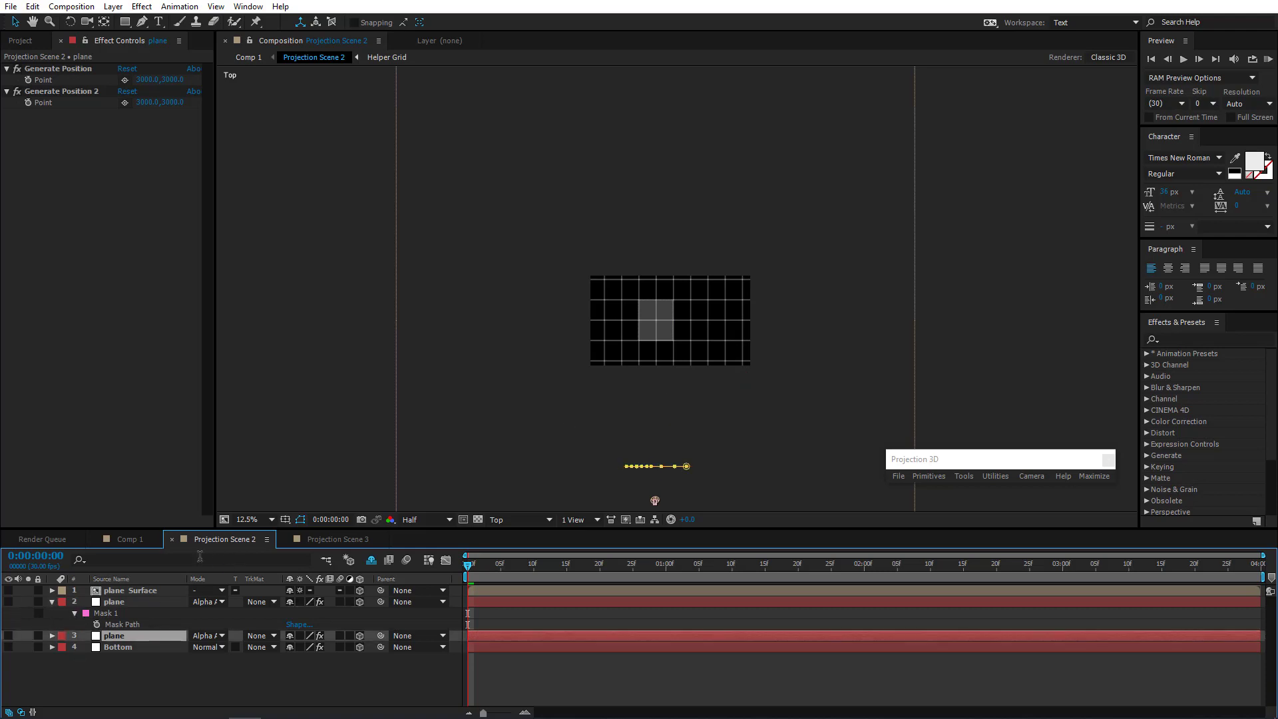
Show the plane Surface layer, examine its shape from the top, and return to the Active Camera view
{"action": "left_click", "coordinate": [11, 590]}
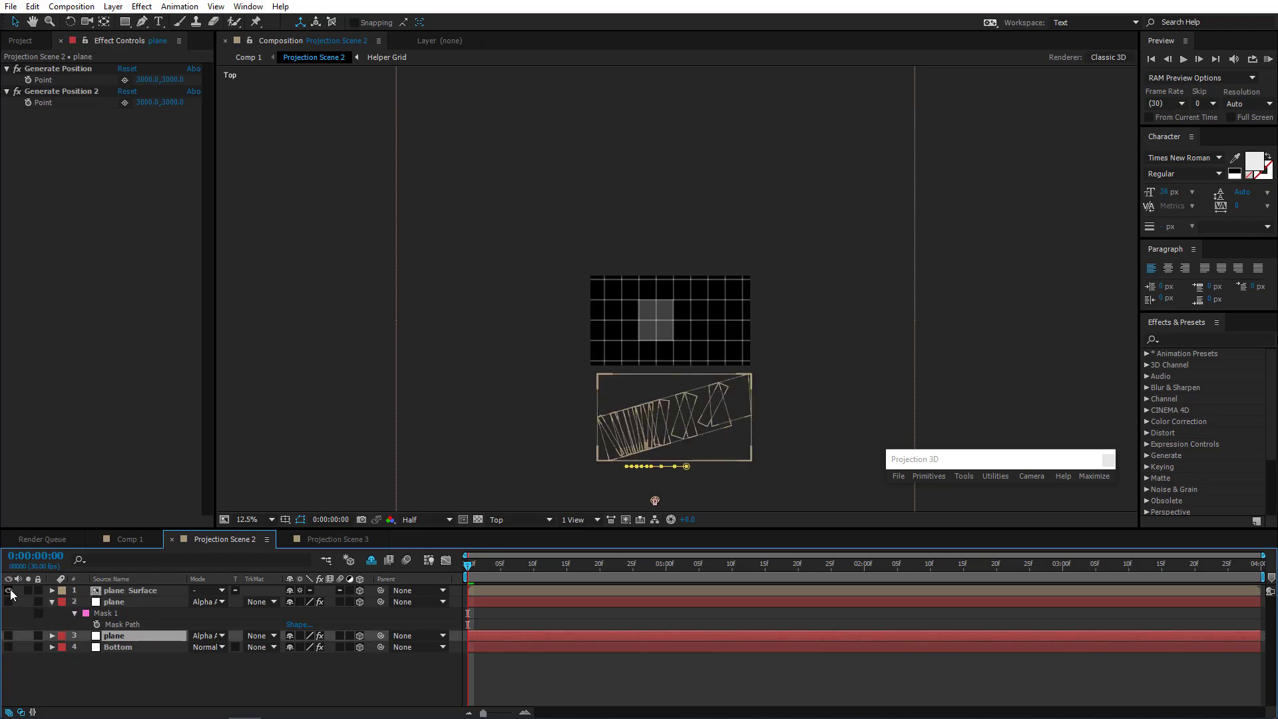
{"action": "scroll", "coordinate": [530, 447], "scroll_direction": "up", "scroll_amount": 2}
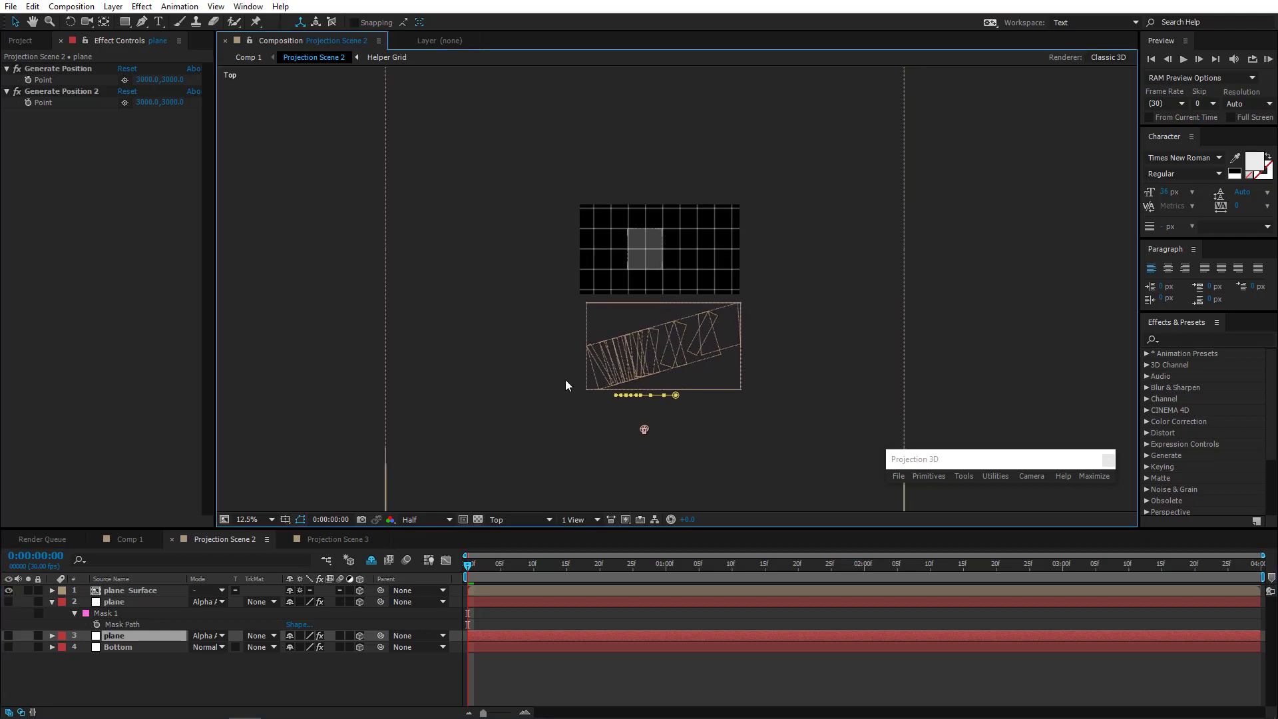
{"action": "left_click_drag", "start_coordinate": [614, 380], "coordinate": [600, 325]}
{"action": "left_click", "coordinate": [555, 396]}
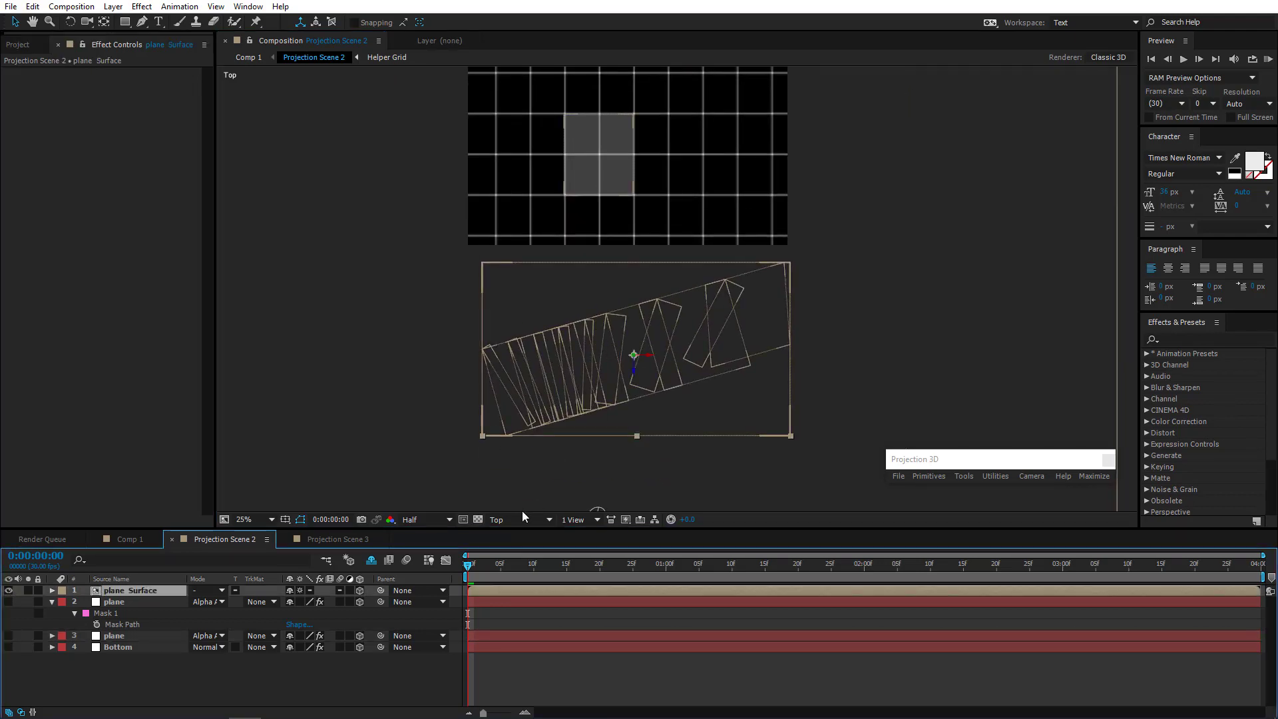
{"action": "left_click", "coordinate": [516, 517]}
{"action": "left_click", "coordinate": [534, 328]}
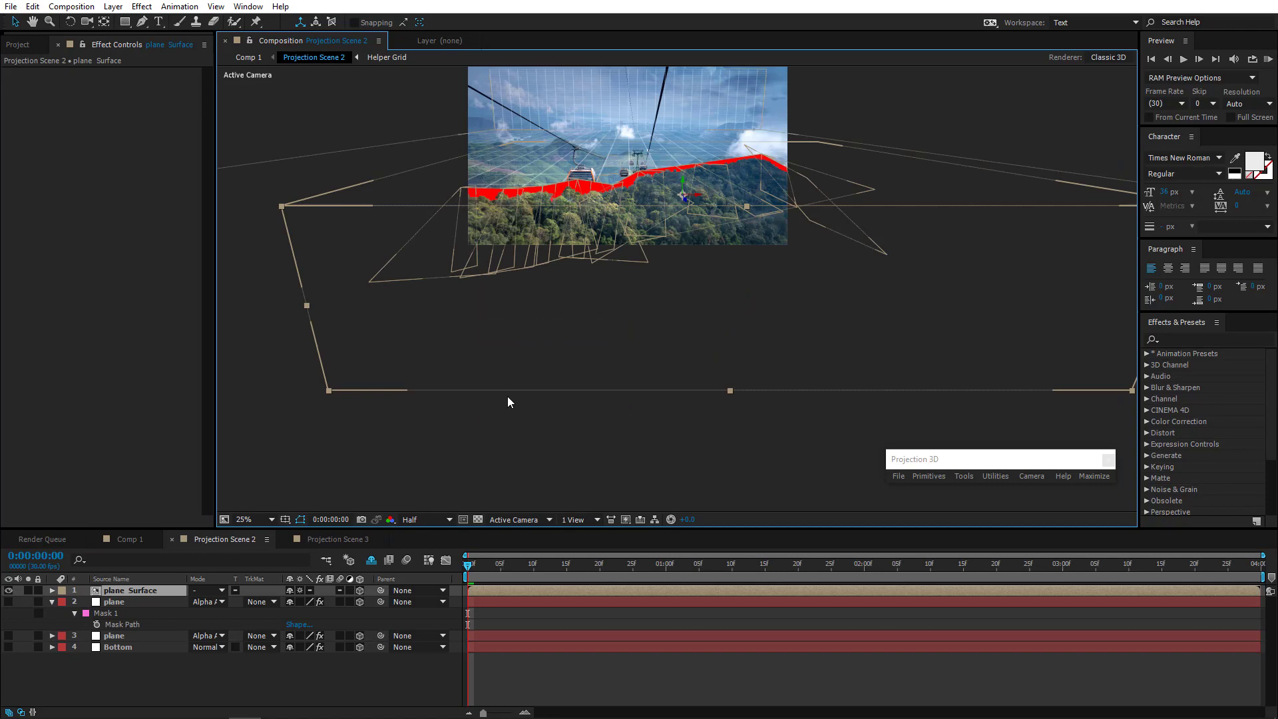
Go back to Comp 1 and fit the composition image to the viewer
{"action": "left_click", "coordinate": [126, 539]}
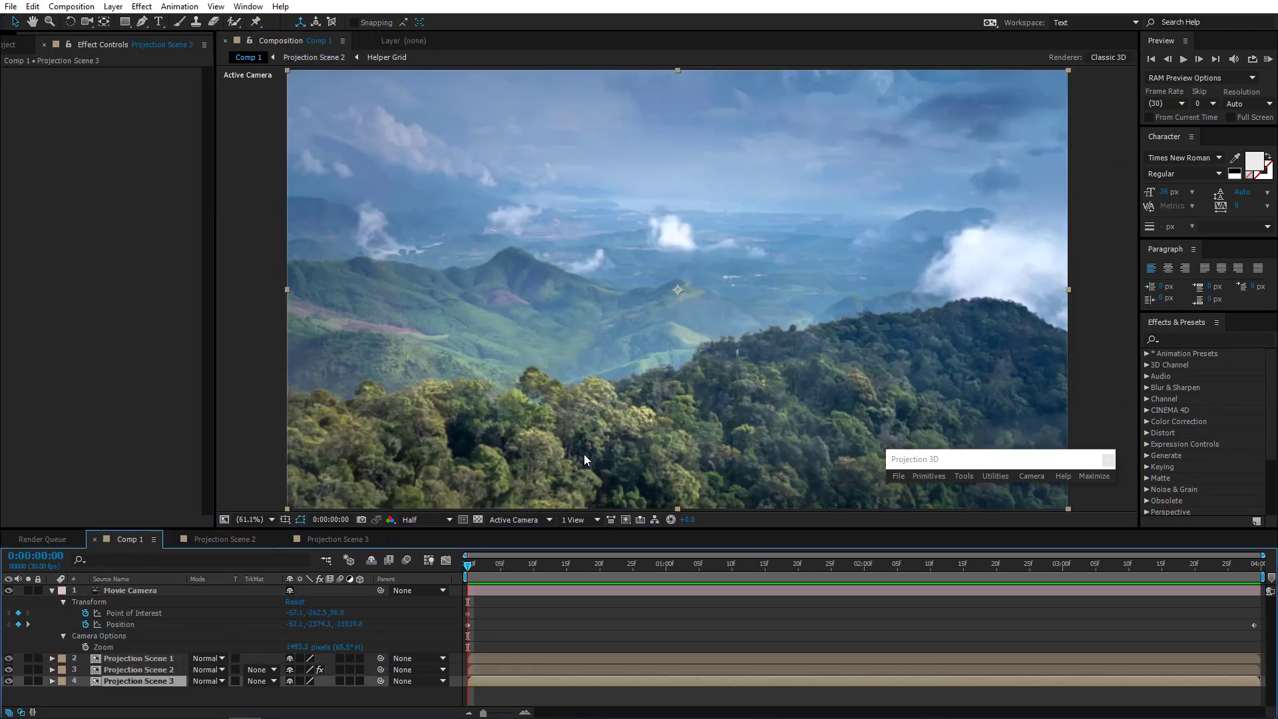
{"action": "scroll", "coordinate": [573, 456], "scroll_direction": "down", "scroll_amount": 1}
{"action": "mouse_move", "coordinate": [574, 472]}
{"action": "left_mouse_down"}
{"action": "mouse_move", "coordinate": [527, 466]}
{"action": "mouse_move", "coordinate": [550, 474]}
{"action": "left_mouse_up"}
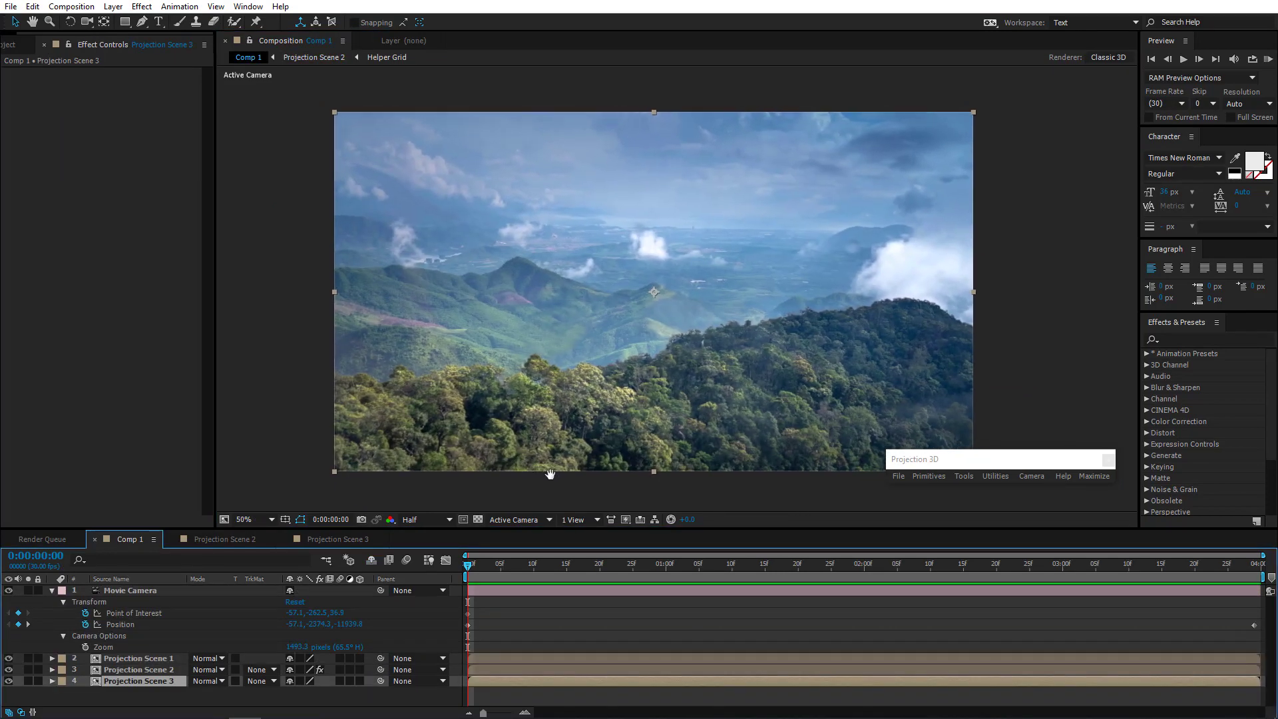
{"action": "left_click", "coordinate": [267, 519]}
{"action": "left_click", "coordinate": [259, 279]}
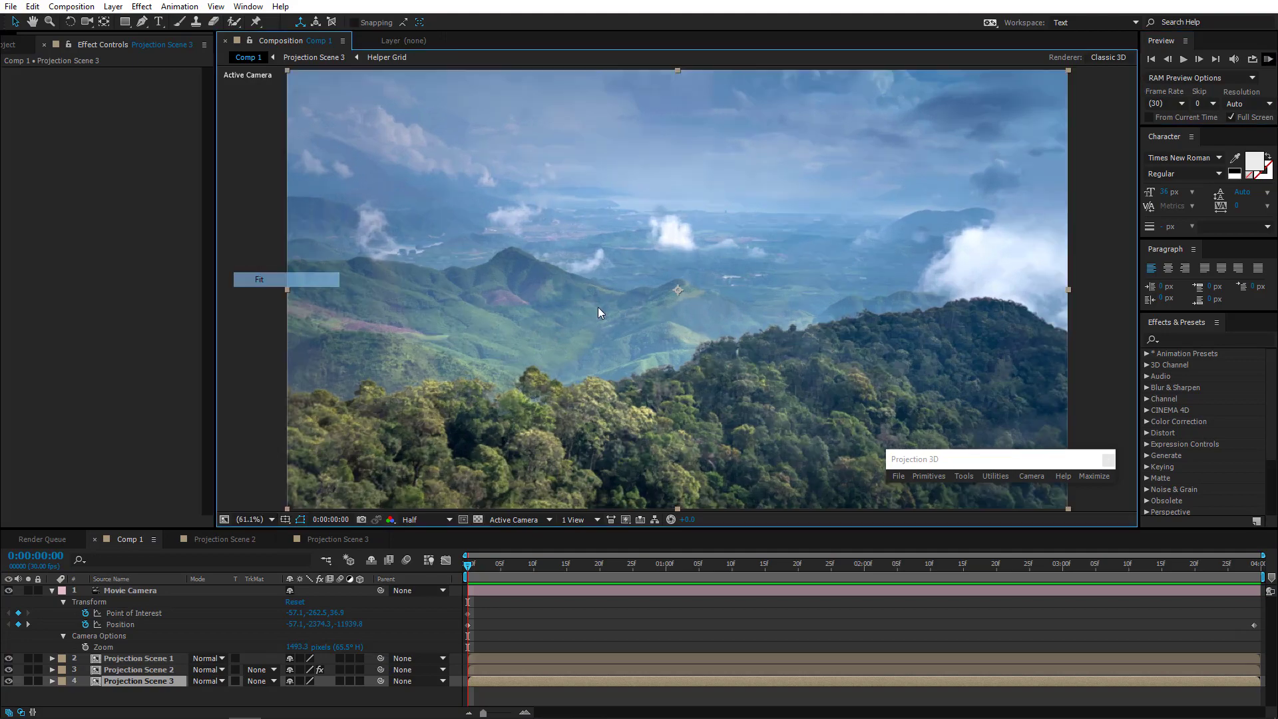
Play a full-screen RAM preview of Comp 1's camera animation and stop it
{"action": "left_click", "coordinate": [1268, 60]}
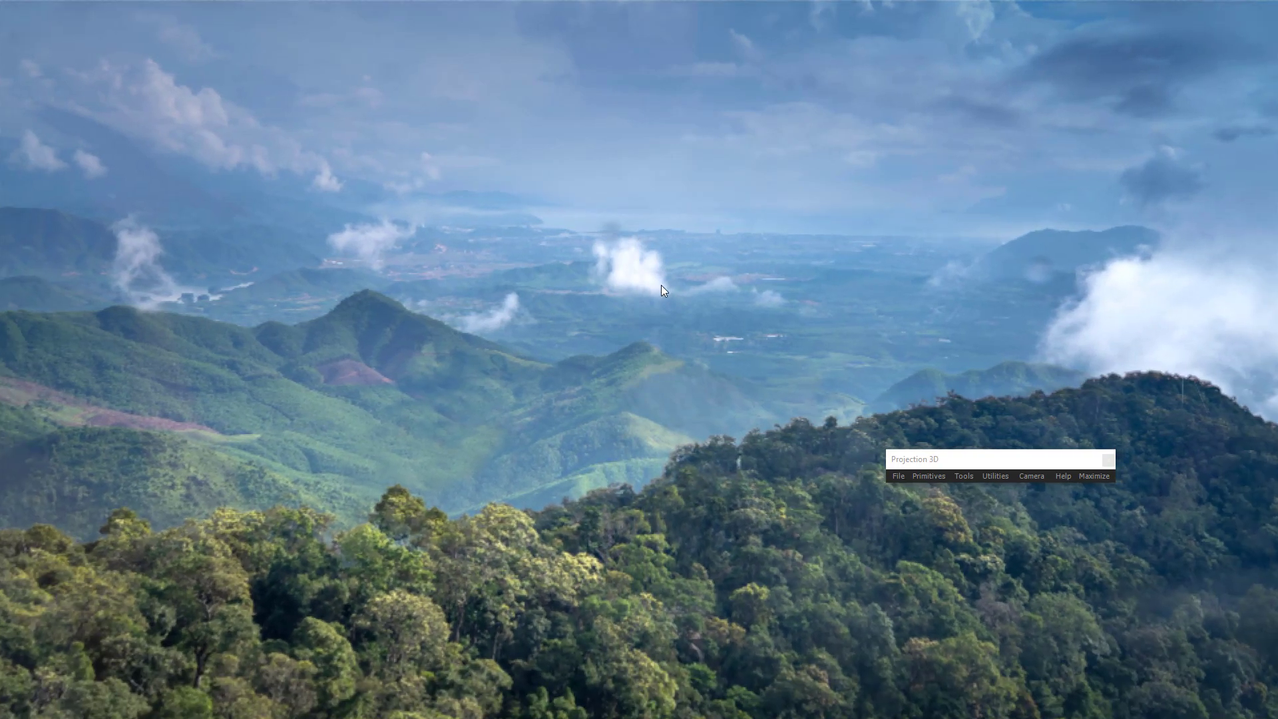
{"action": "key", "text": "space"}
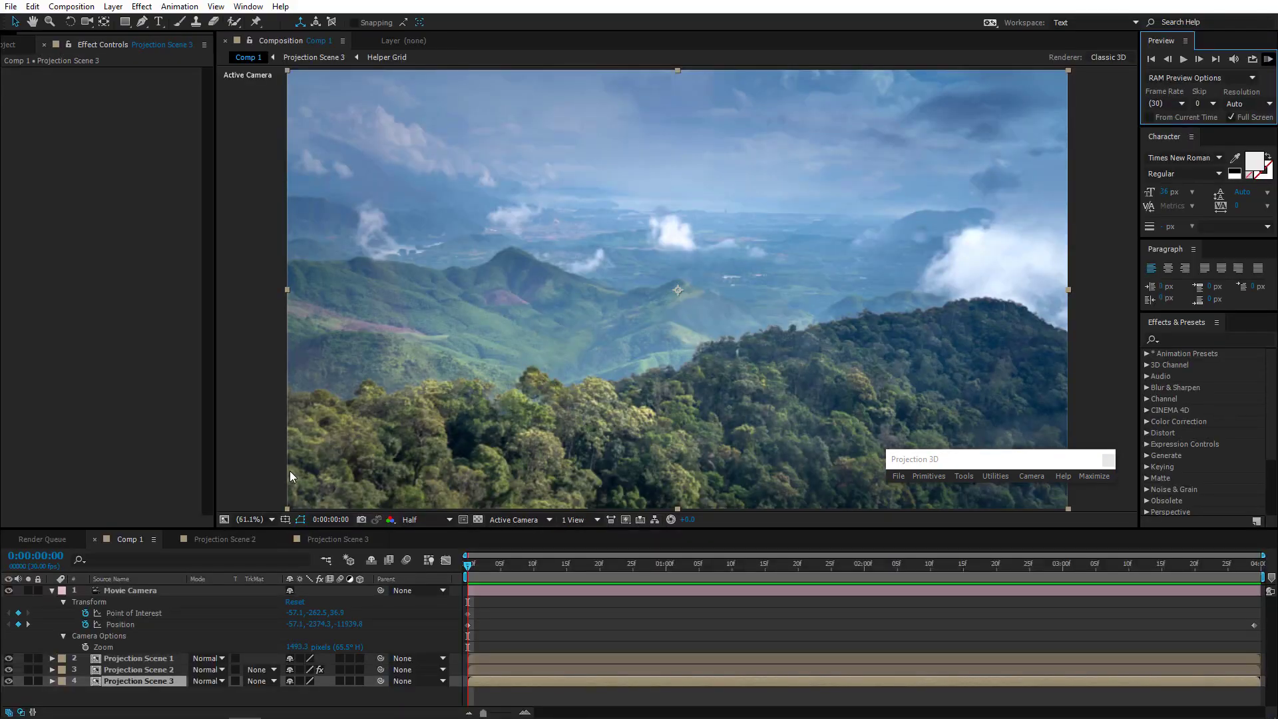
Collapse the Movie Camera layer's properties and open the Projection Scene 1 composition
{"action": "left_click", "coordinate": [52, 590]}
{"action": "left_click", "coordinate": [141, 602]}
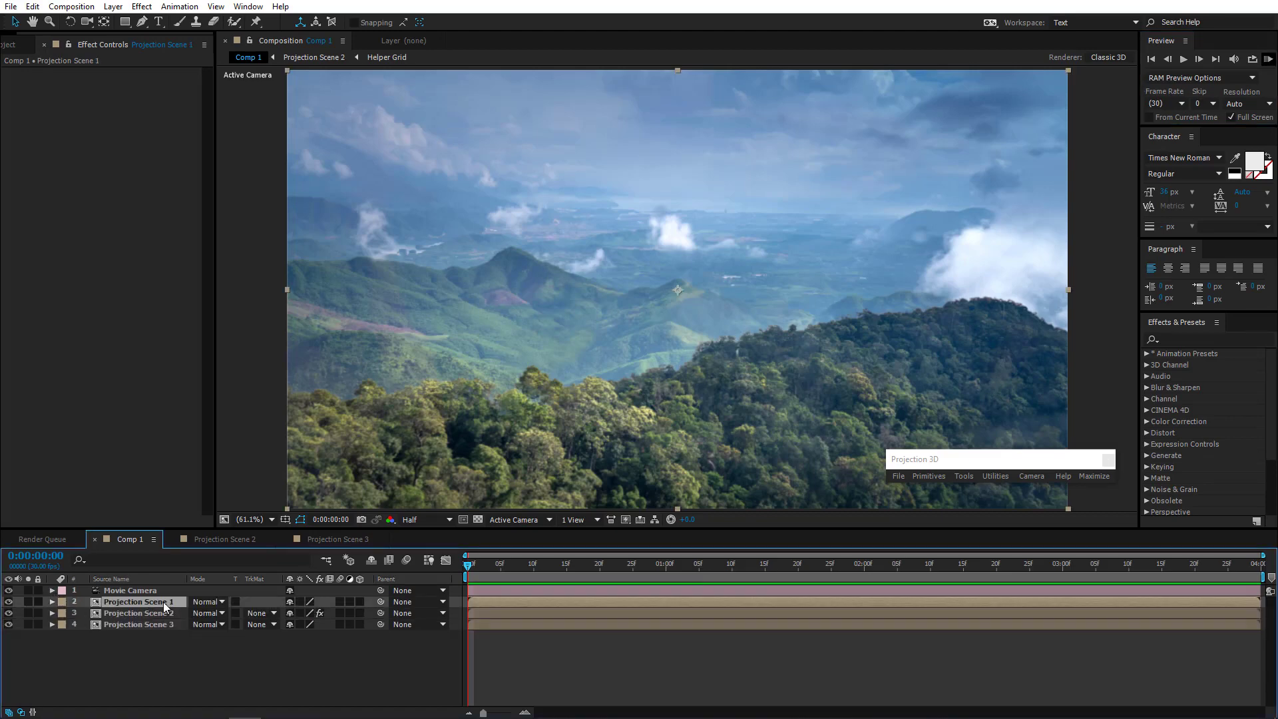
{"action": "double_click", "coordinate": [164, 602]}
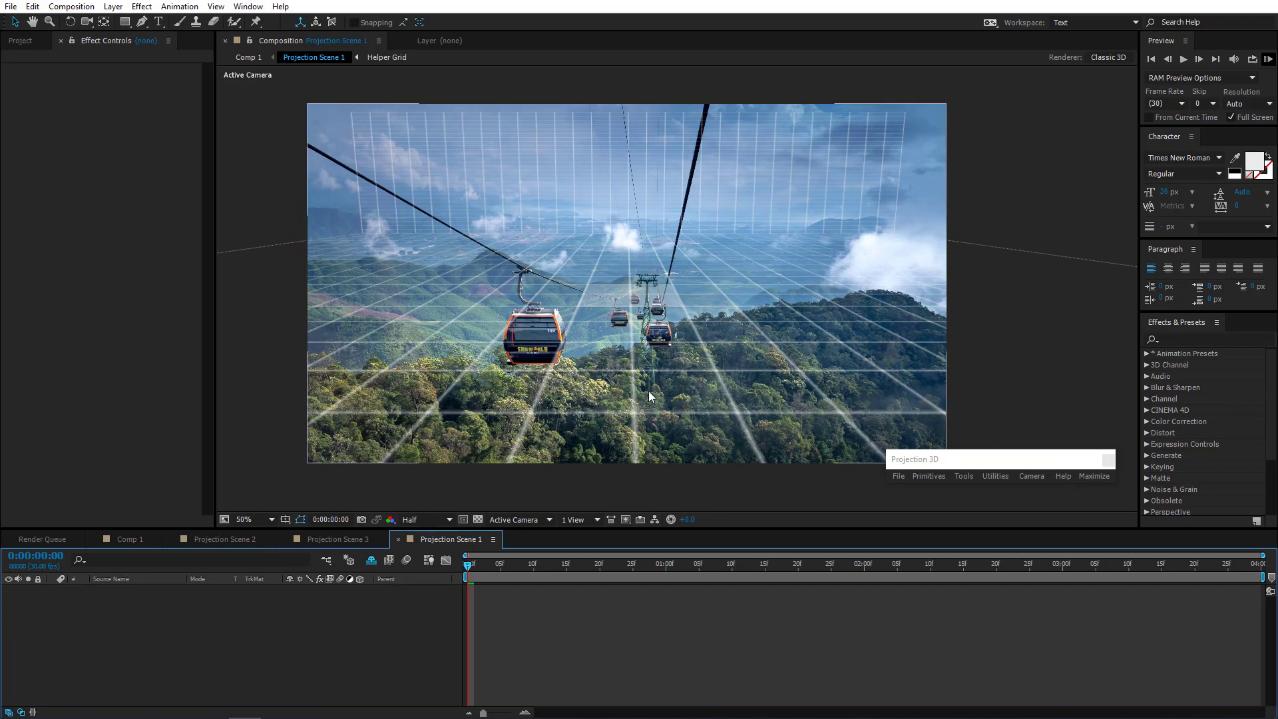
Copy the plane Surface layer from Projection Scene 2 and paste it into Projection Scene 1
{"action": "left_click", "coordinate": [238, 541]}
{"action": "left_click", "coordinate": [131, 589]}
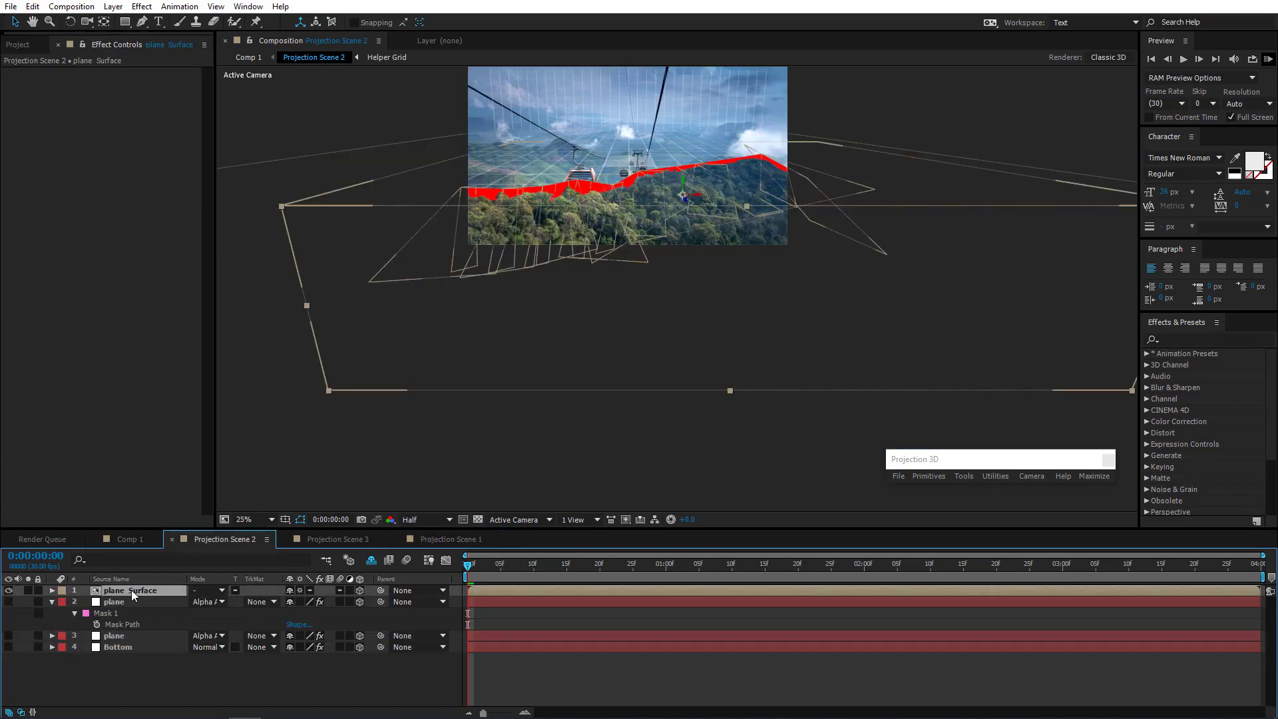
{"action": "key", "text": "ctrl+c"}
{"action": "left_click", "coordinate": [129, 540]}
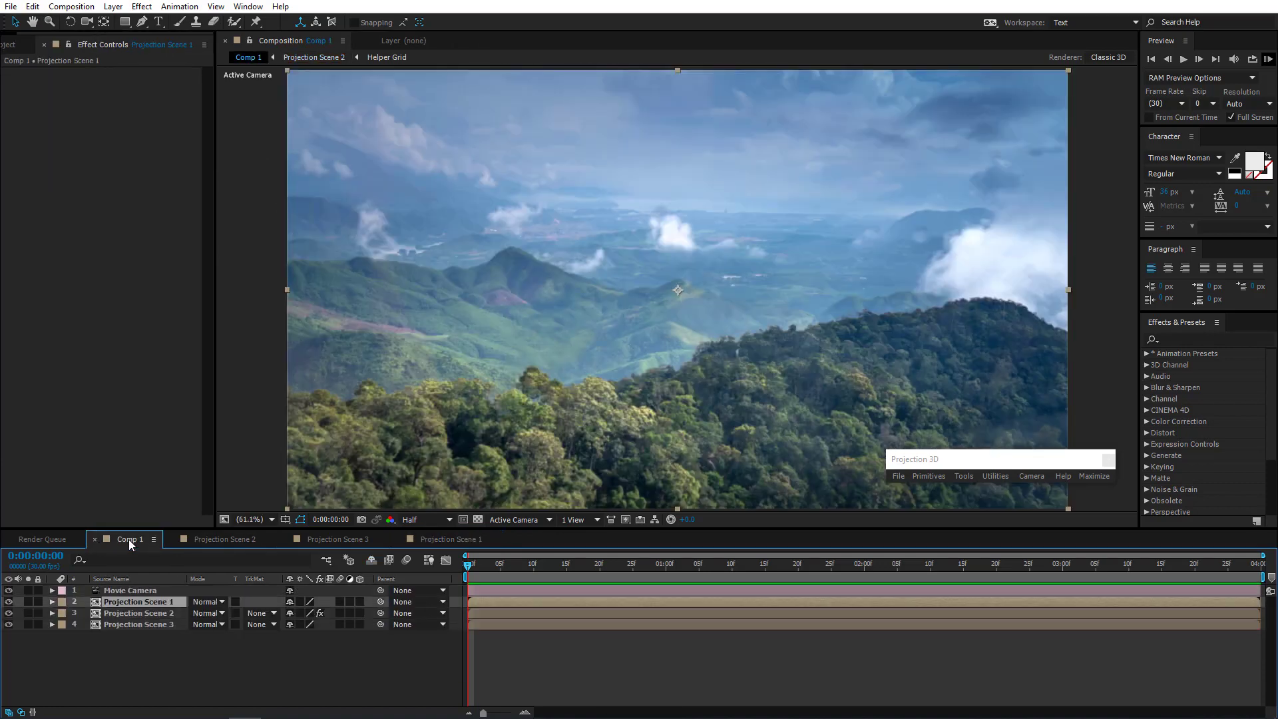
{"action": "double_click", "coordinate": [144, 601]}
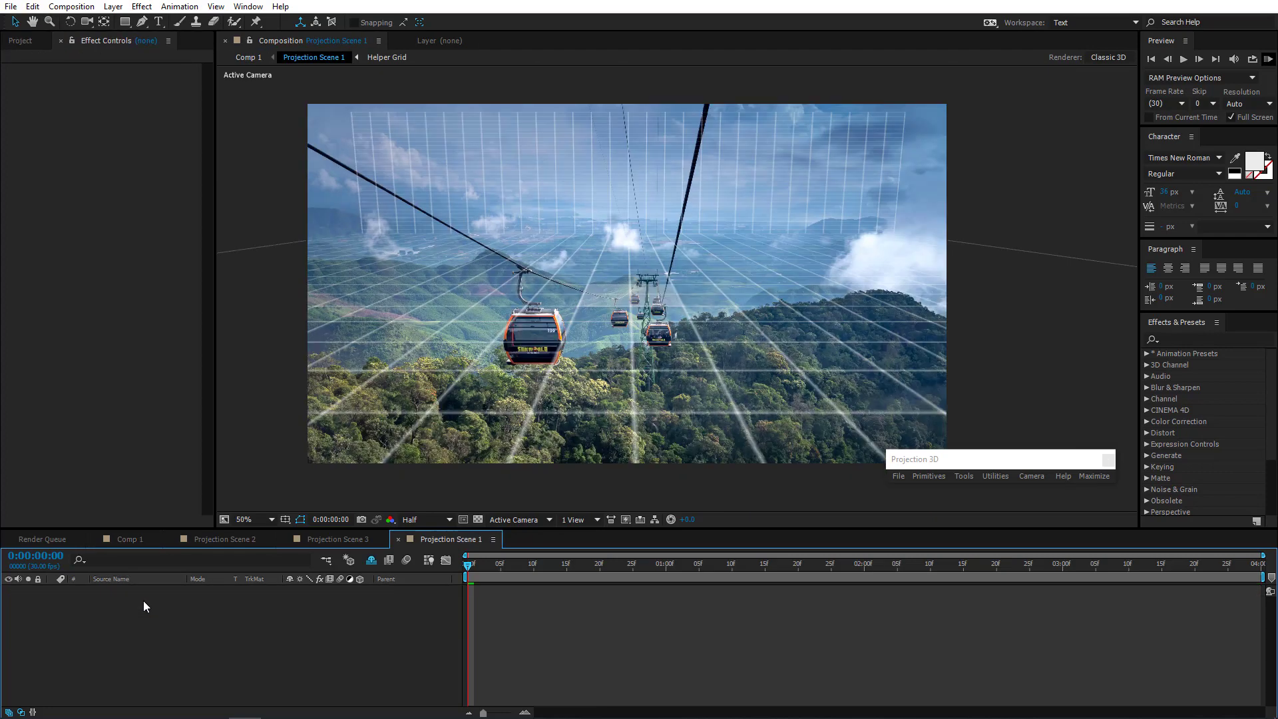
{"action": "key", "text": "ctrl+v"}
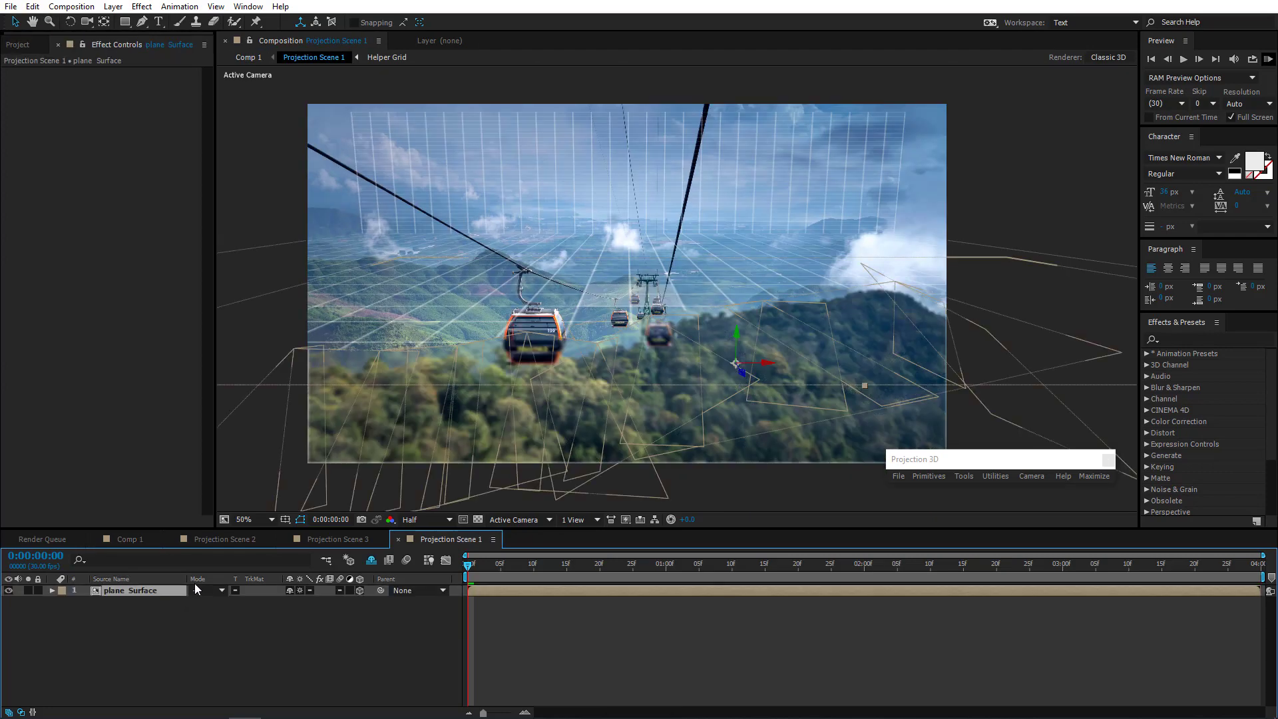
Set the Classic 3D renderer's Shadow Map Resolution to 4000 for Projection Scene 1
{"action": "left_click", "coordinate": [628, 515]}
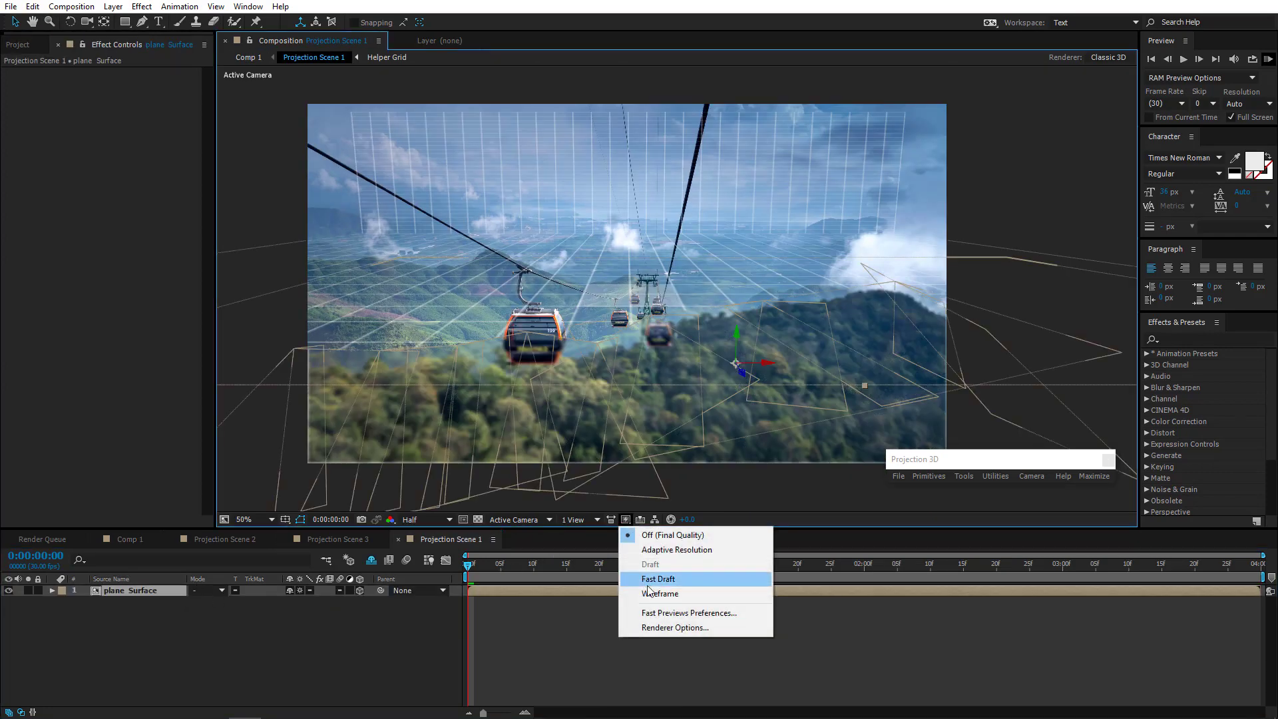
{"action": "left_click", "coordinate": [658, 625]}
{"action": "left_click", "coordinate": [658, 344]}
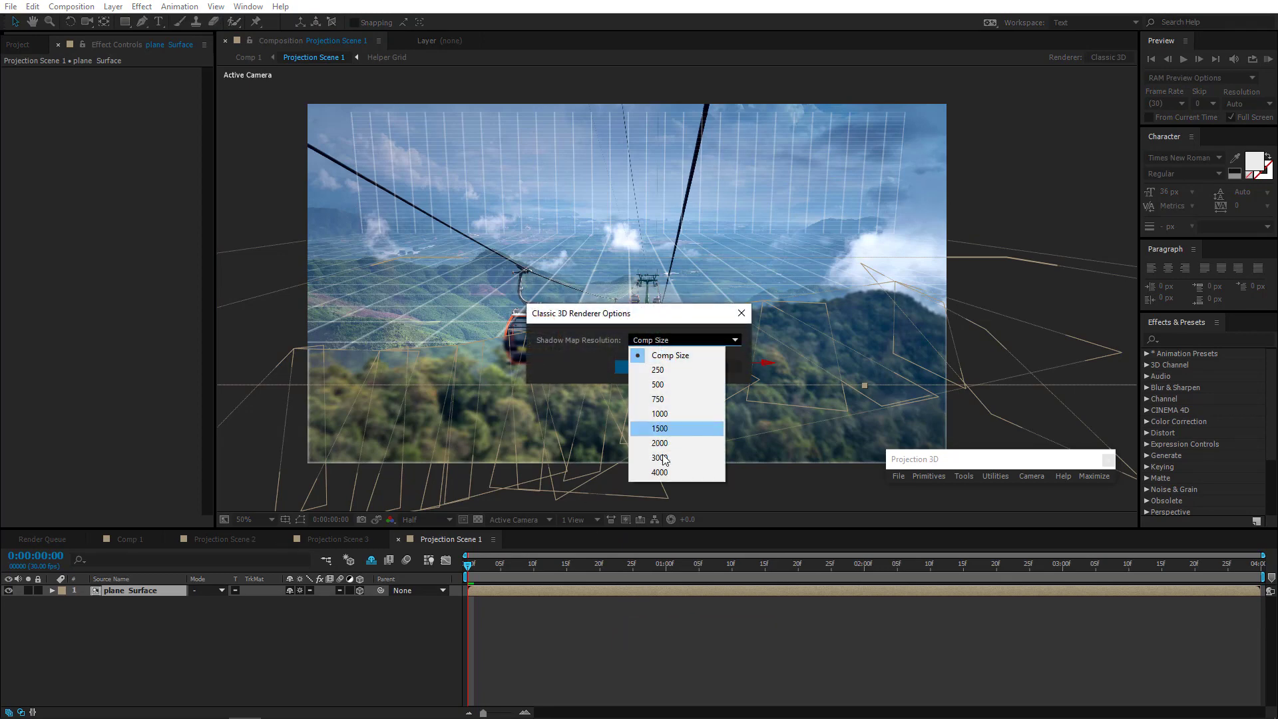
{"action": "left_click", "coordinate": [660, 474]}
{"action": "left_click", "coordinate": [625, 370]}
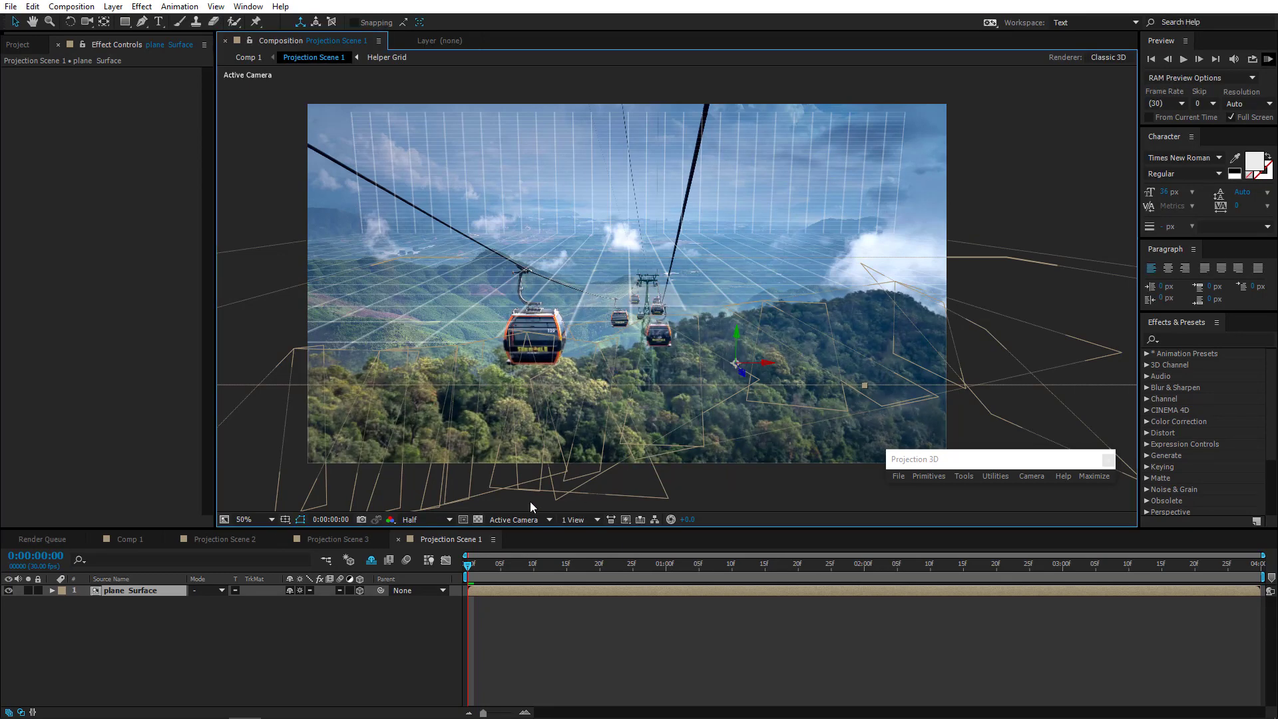
View the plane Surface from an orbited Custom View 1 and set the viewer resolution to Full
{"action": "left_click", "coordinate": [526, 521]}
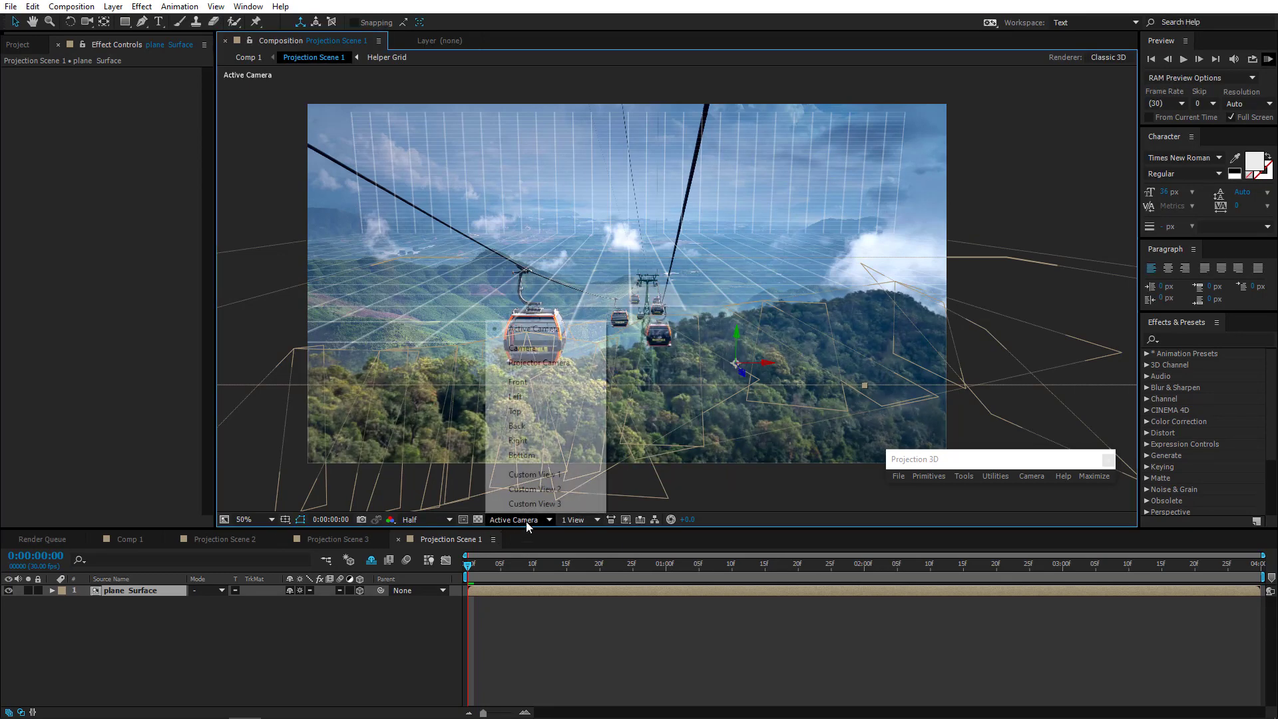
{"action": "left_click", "coordinate": [536, 474]}
{"action": "key", "text": "c"}
{"action": "left_click_drag", "start_coordinate": [674, 354], "coordinate": [660, 356]}
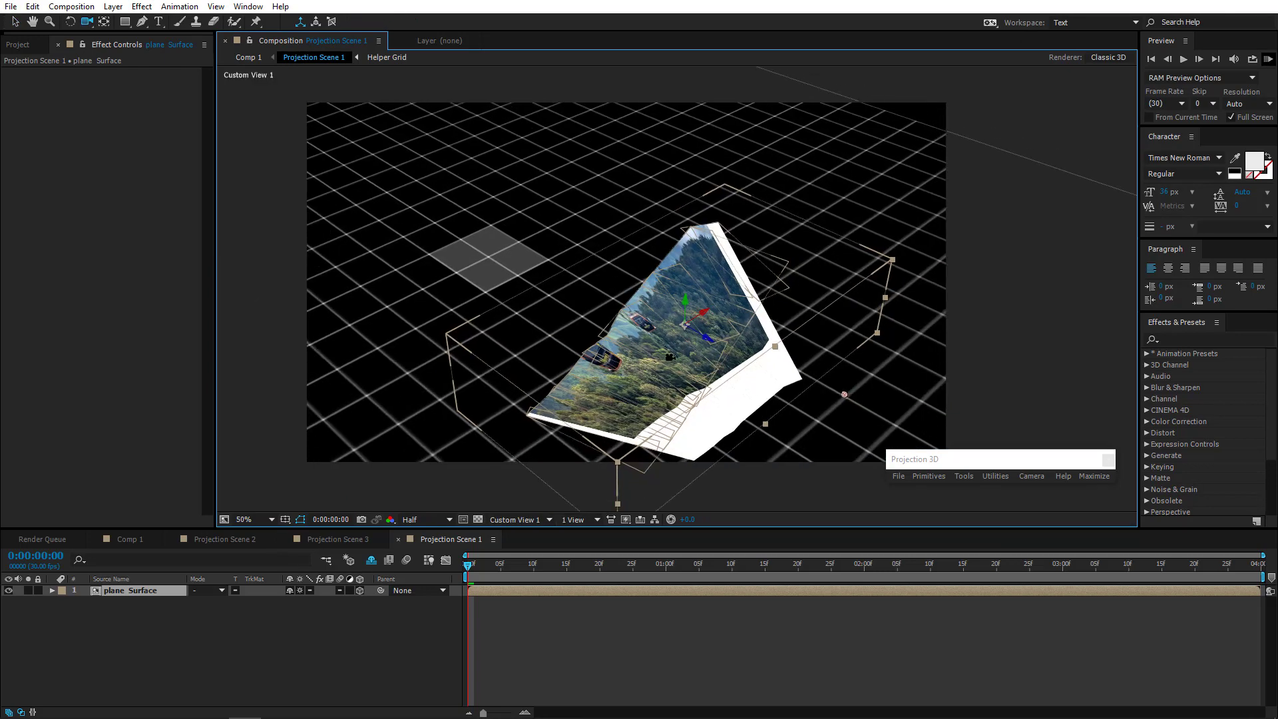
{"action": "scroll", "coordinate": [660, 355], "scroll_direction": "up", "scroll_amount": 1}
{"action": "left_click_drag", "start_coordinate": [1011, 499], "coordinate": [952, 212]}
{"action": "scroll", "coordinate": [593, 329], "scroll_direction": "up", "scroll_amount": 1}
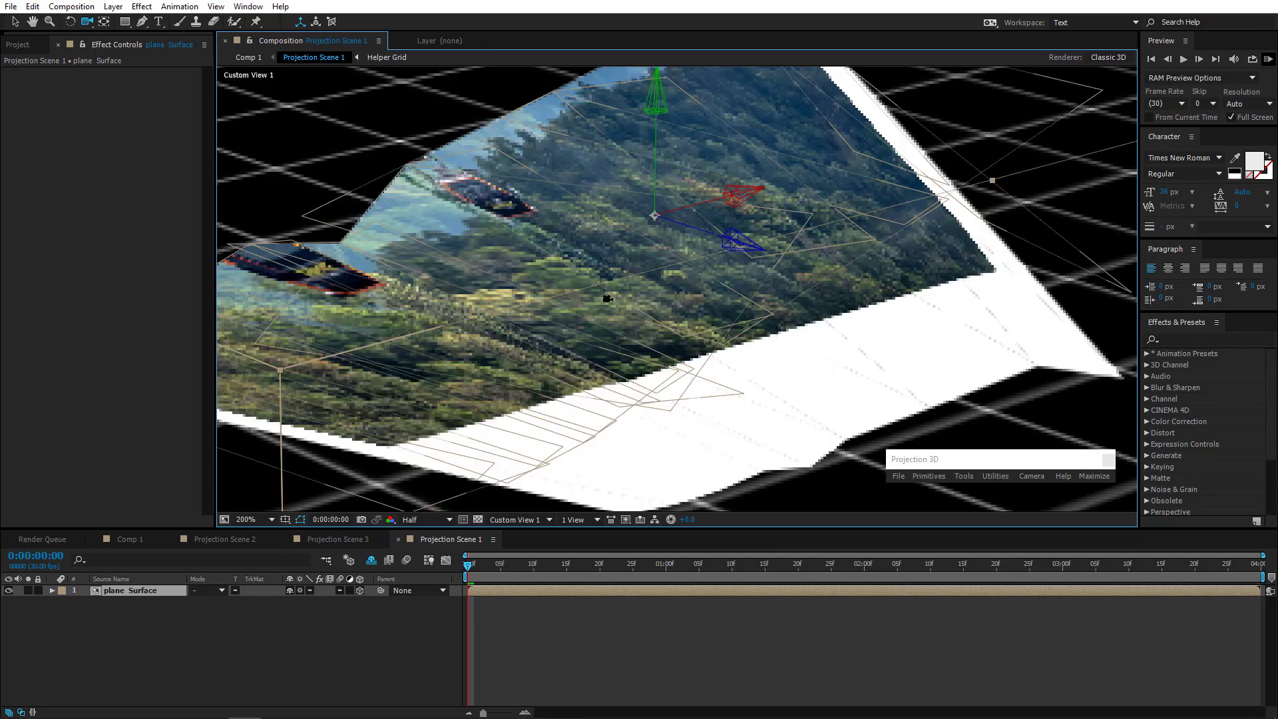
{"action": "left_click", "coordinate": [414, 520]}
{"action": "left_click", "coordinate": [427, 555]}
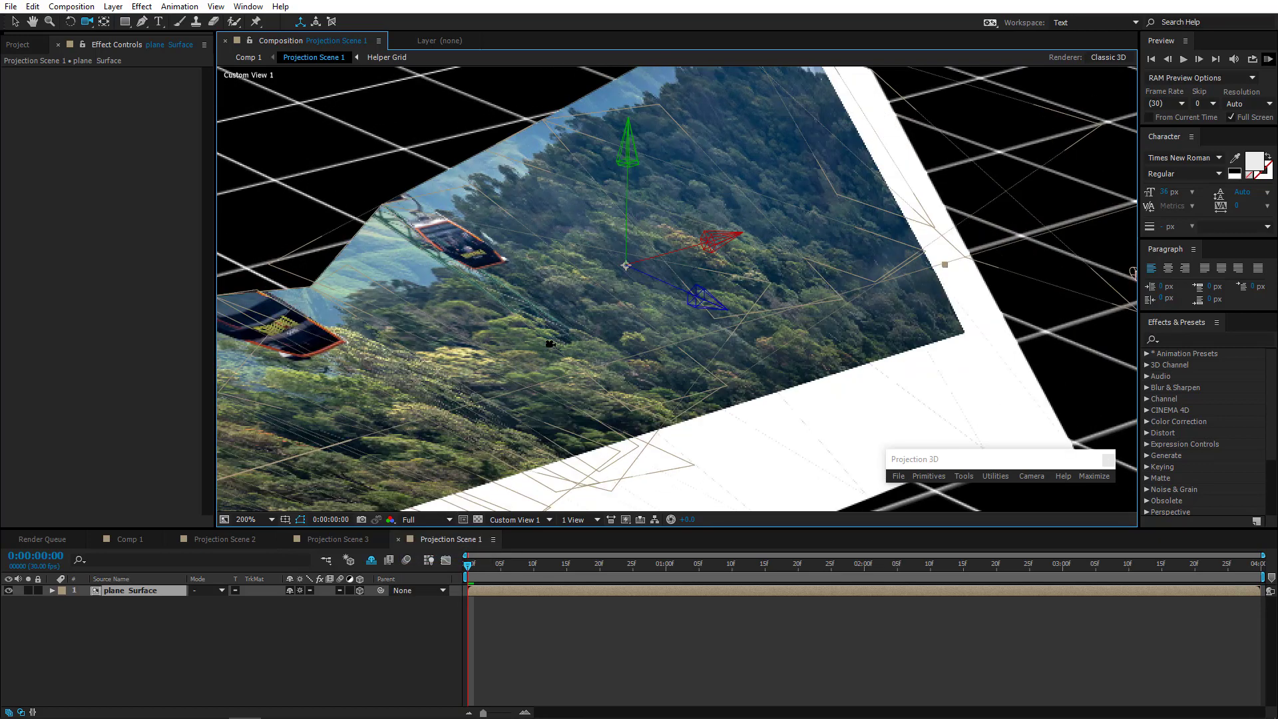
{"action": "key", "text": "comma"}
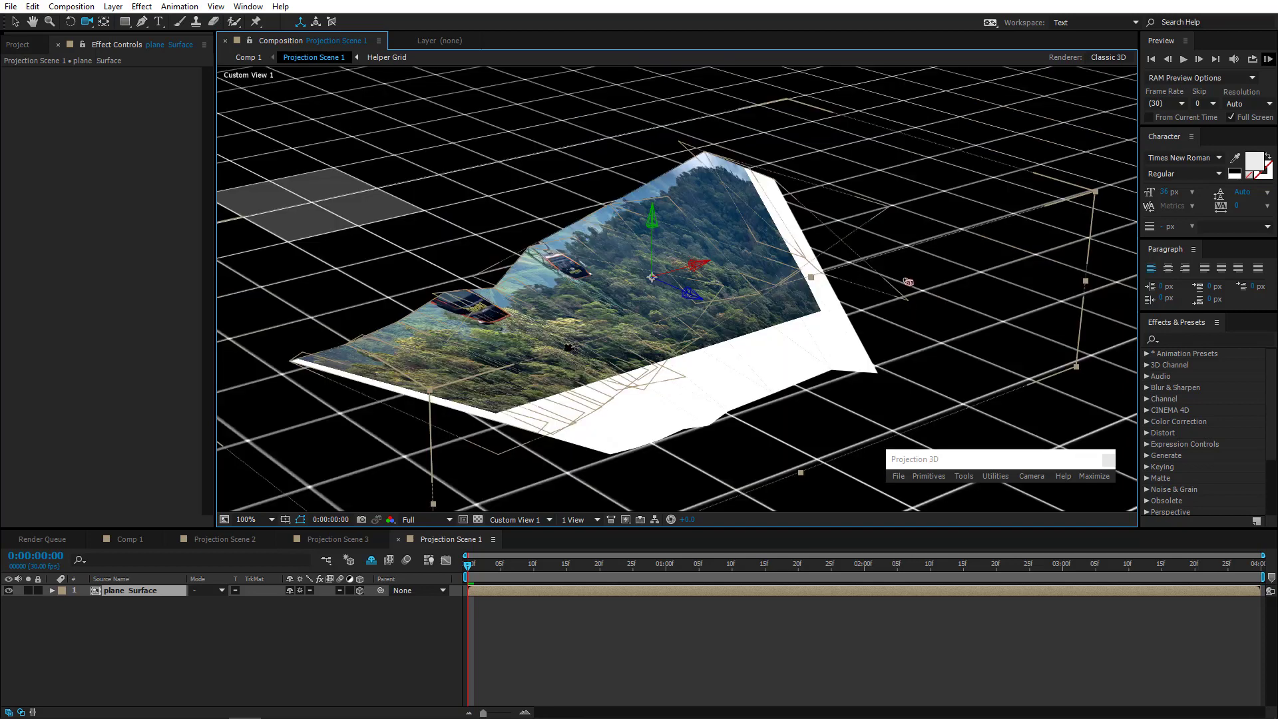
Copy the upper plane spline layer from Projection Scene 2 and paste it into Projection Scene 1
{"action": "left_click", "coordinate": [234, 541]}
{"action": "left_click", "coordinate": [116, 602]}
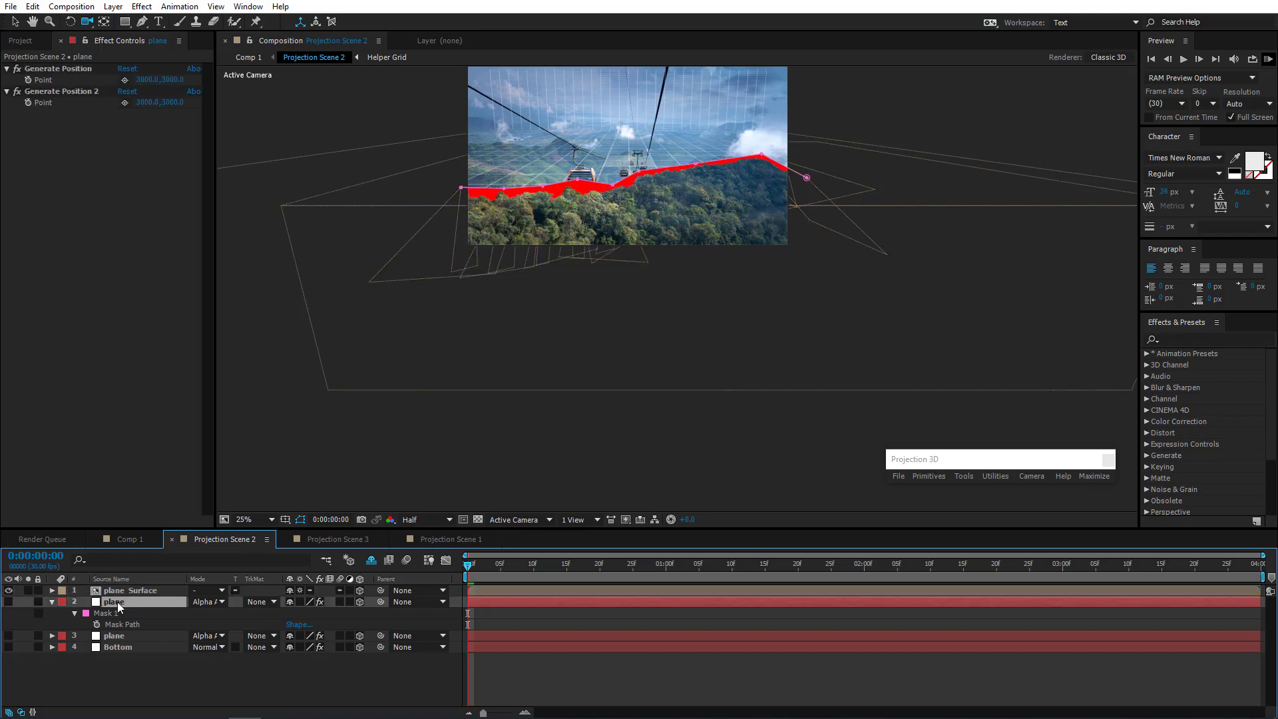
{"action": "key", "text": "ctrl+c"}
{"action": "left_click", "coordinate": [457, 541]}
{"action": "key", "text": "ctrl+v"}
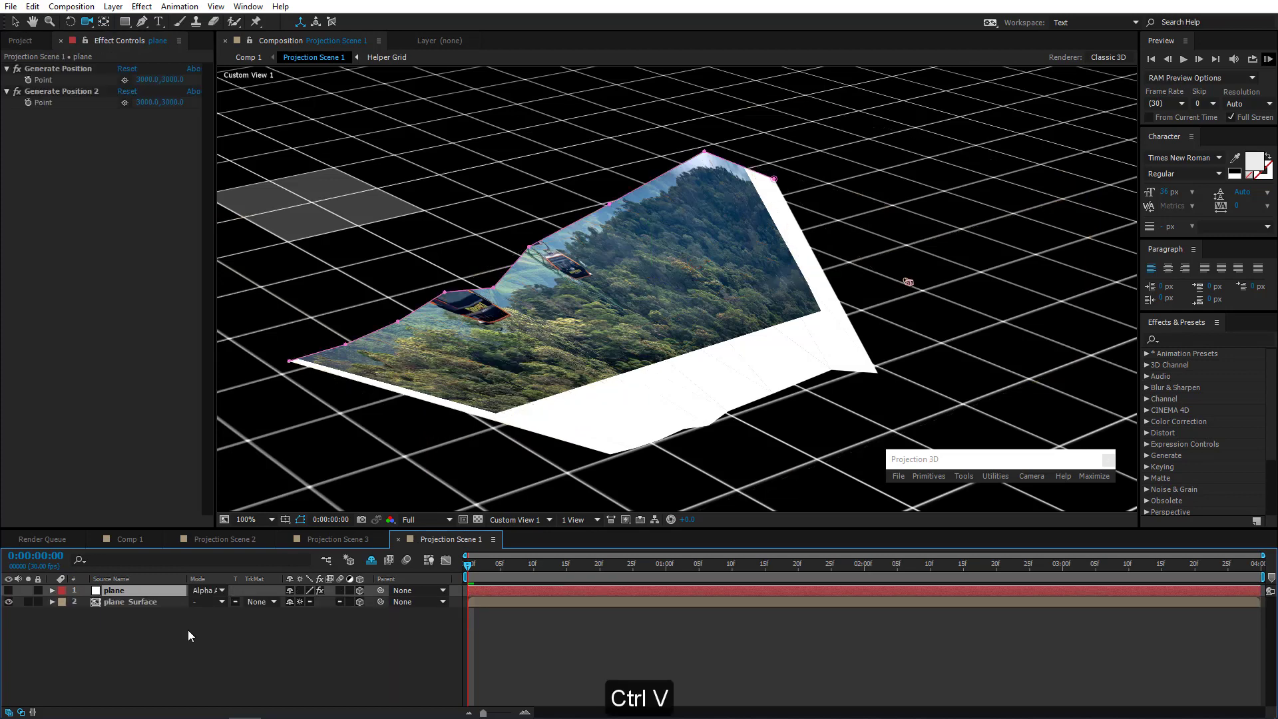
Show the pasted plane layer and delete its Mask 1
{"action": "left_click", "coordinate": [8, 591]}
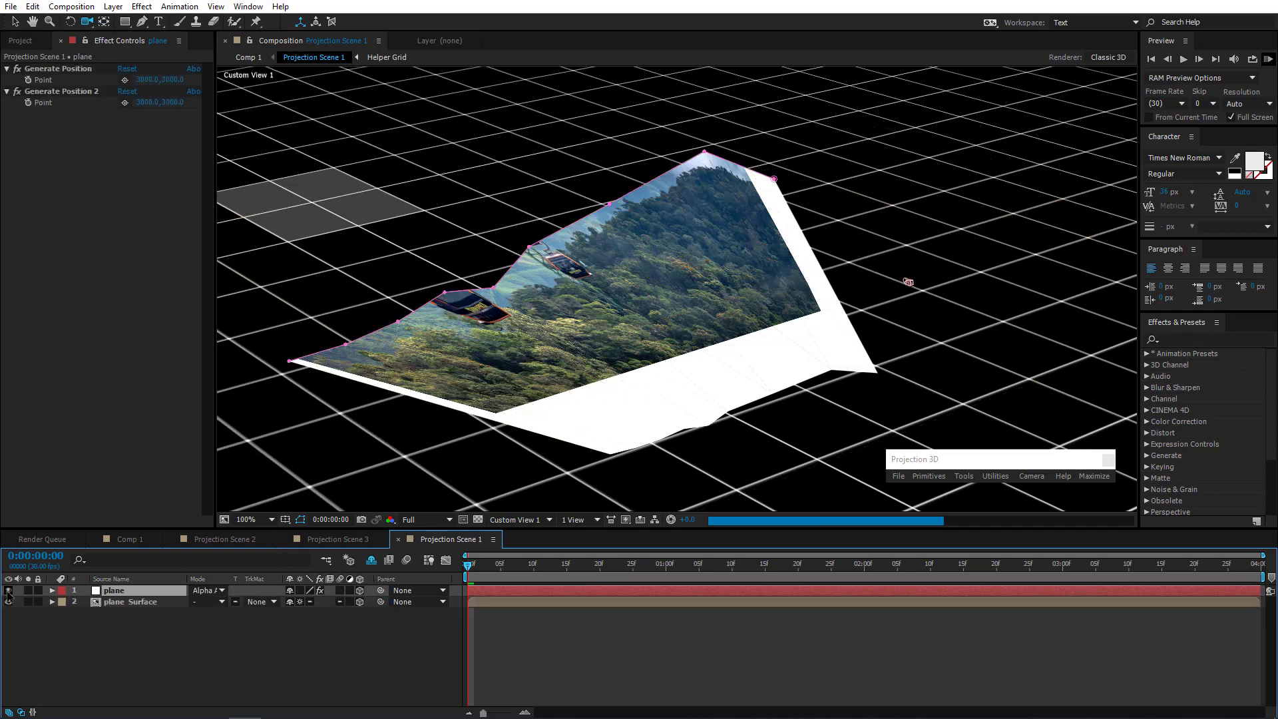
{"action": "key", "text": "m"}
{"action": "left_click", "coordinate": [114, 601]}
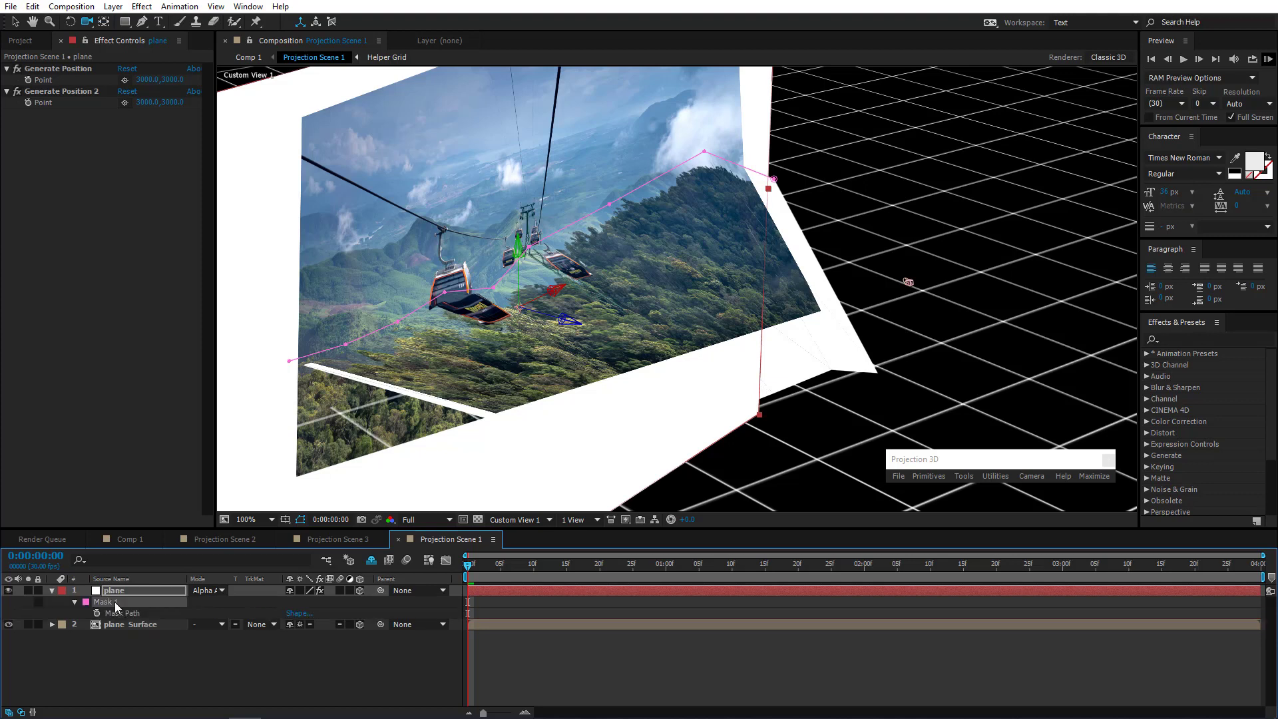
{"action": "key", "text": "Delete"}
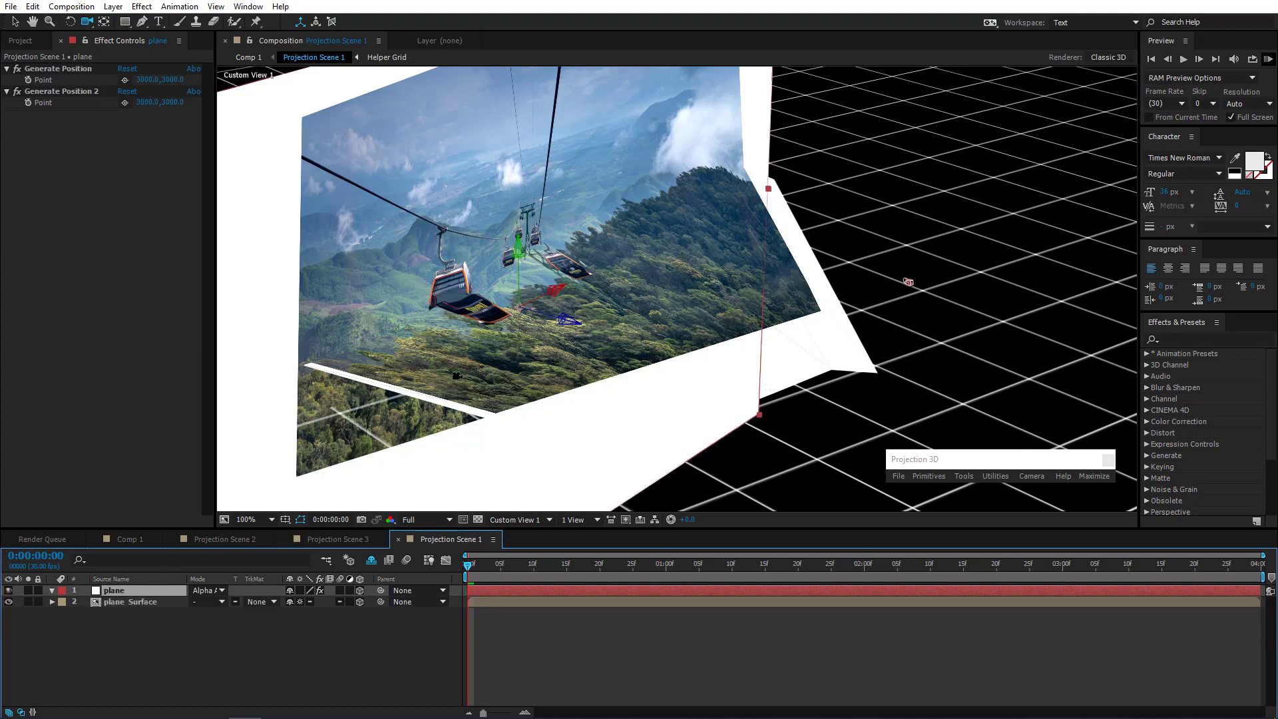
Move the plane layer forward along its Z axis until the projected ropeway tower stands on the forest surface
{"action": "left_click", "coordinate": [15, 21]}
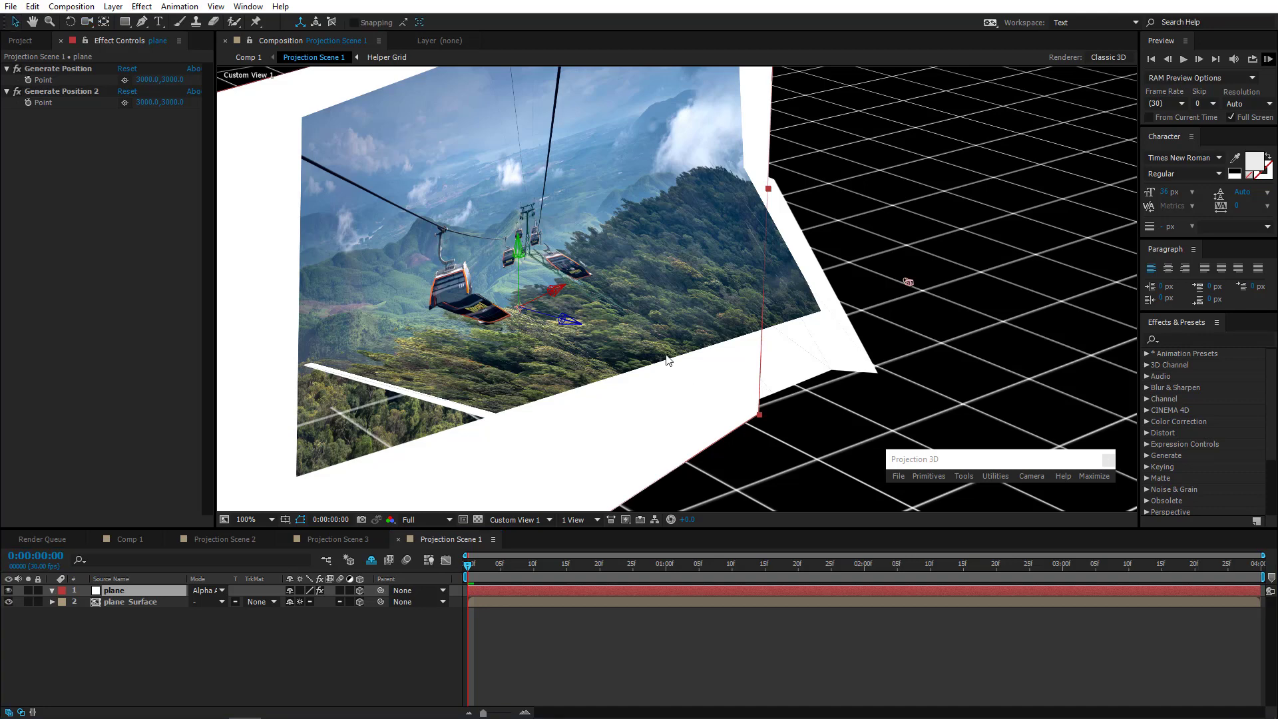
{"action": "left_click_drag", "start_coordinate": [572, 326], "coordinate": [592, 338]}
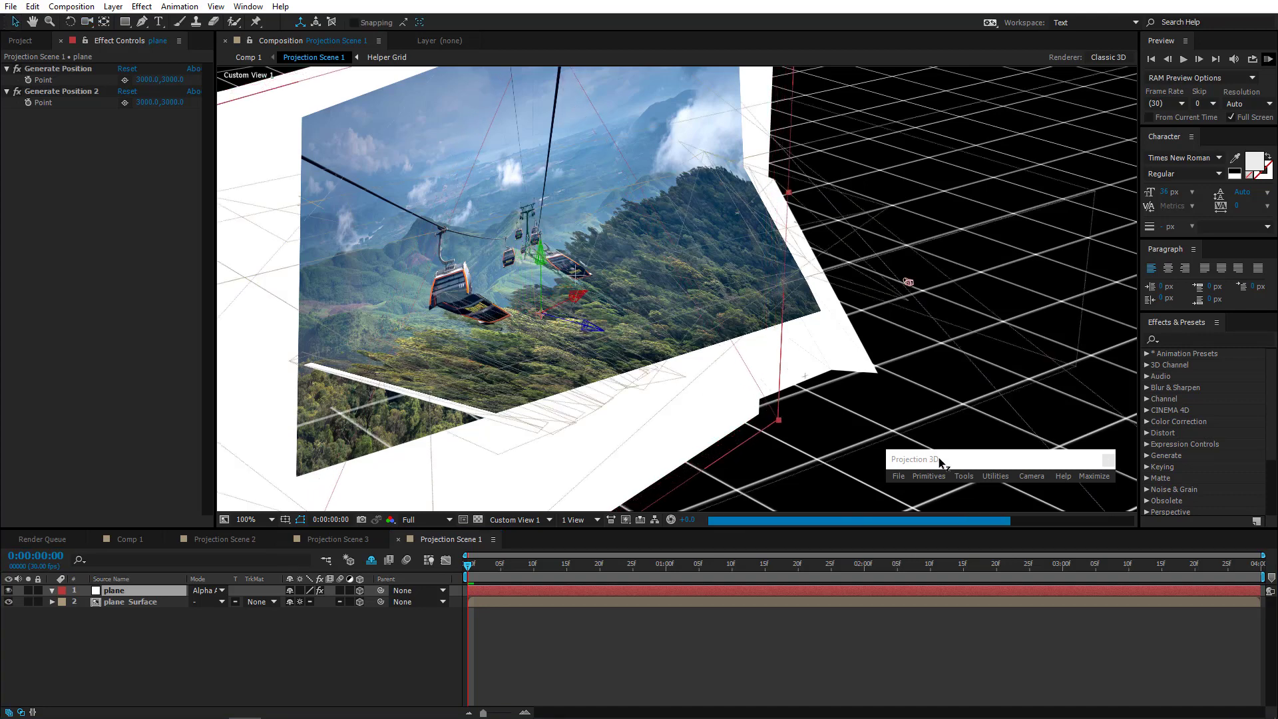
{"action": "scroll", "coordinate": [600, 339], "scroll_direction": "up", "scroll_amount": 1}
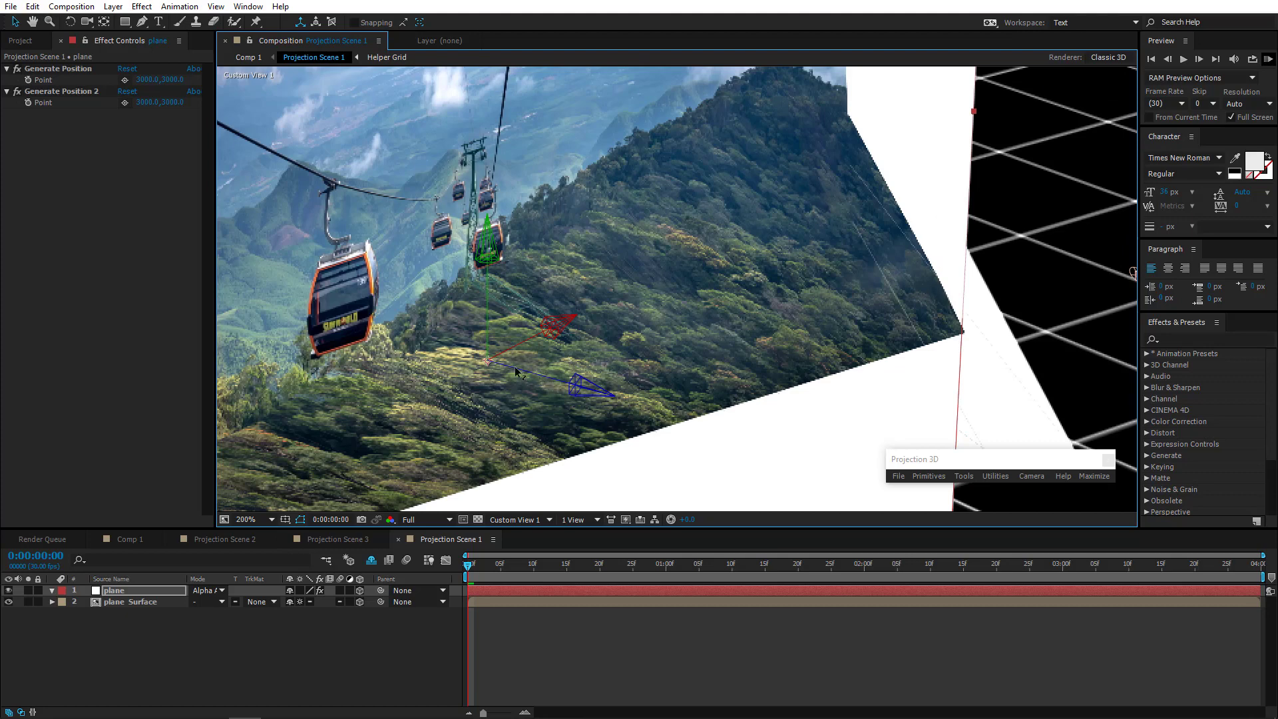
{"action": "left_click_drag", "start_coordinate": [550, 378], "coordinate": [979, 459]}
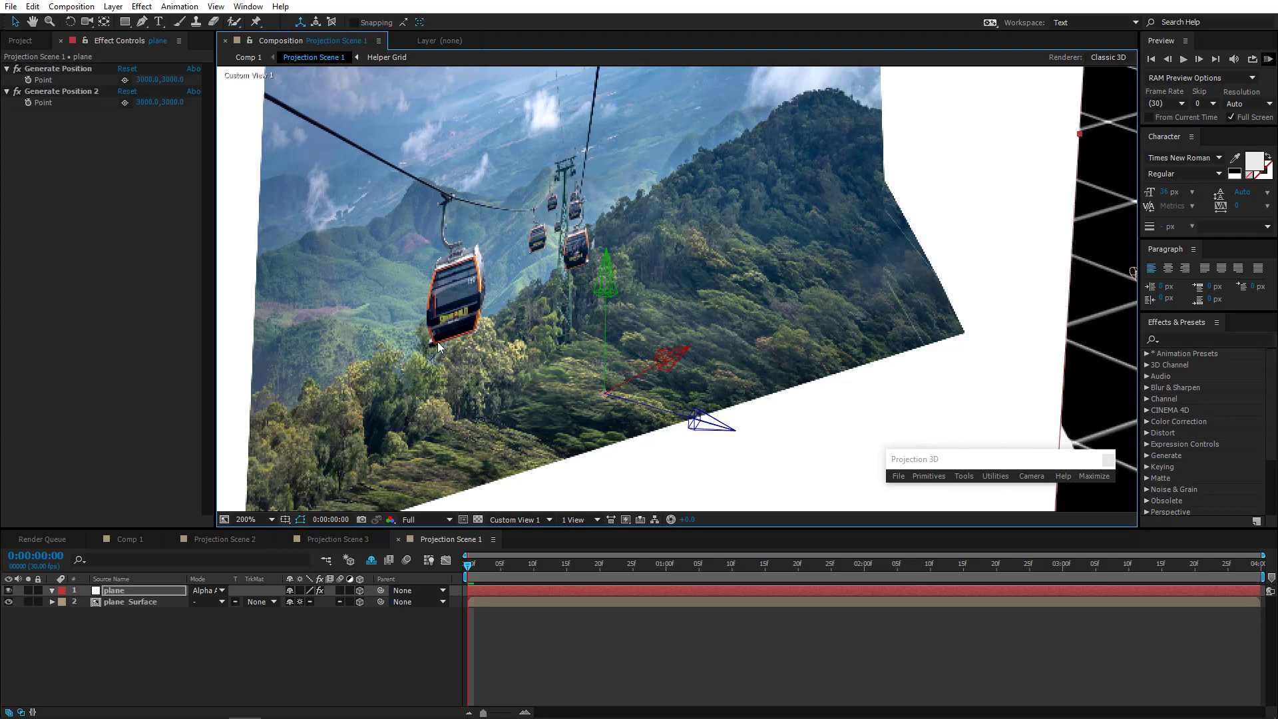
{"action": "key", "text": "slash"}
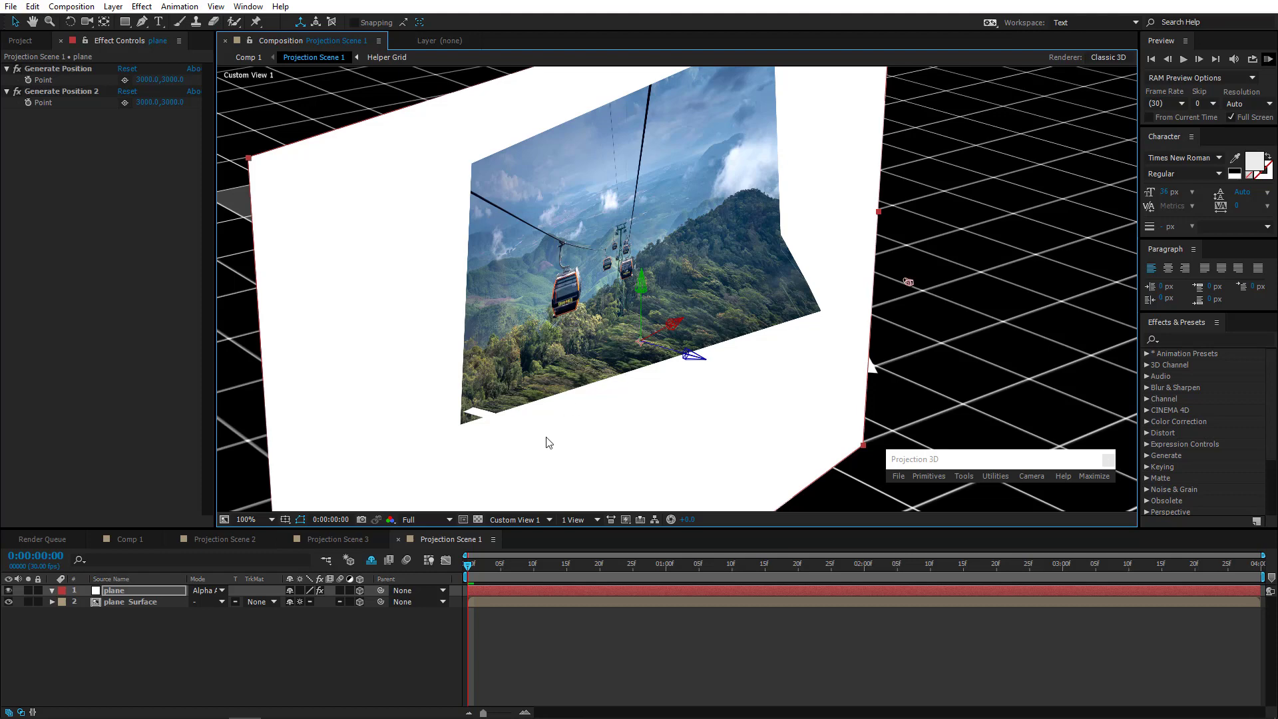
Return to the Active Camera view and start a Pen mask on the plane layer from the ropeway tower's base up its left side
{"action": "left_click", "coordinate": [510, 518]}
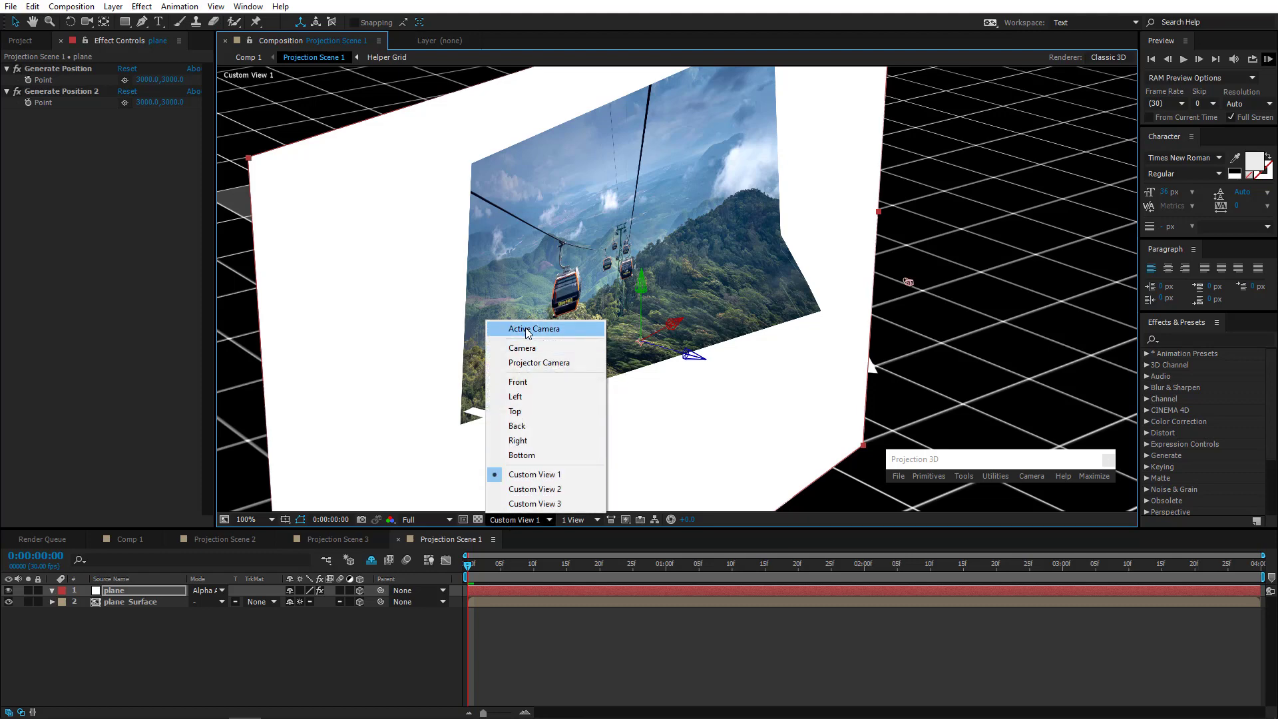
{"action": "left_click", "coordinate": [527, 330]}
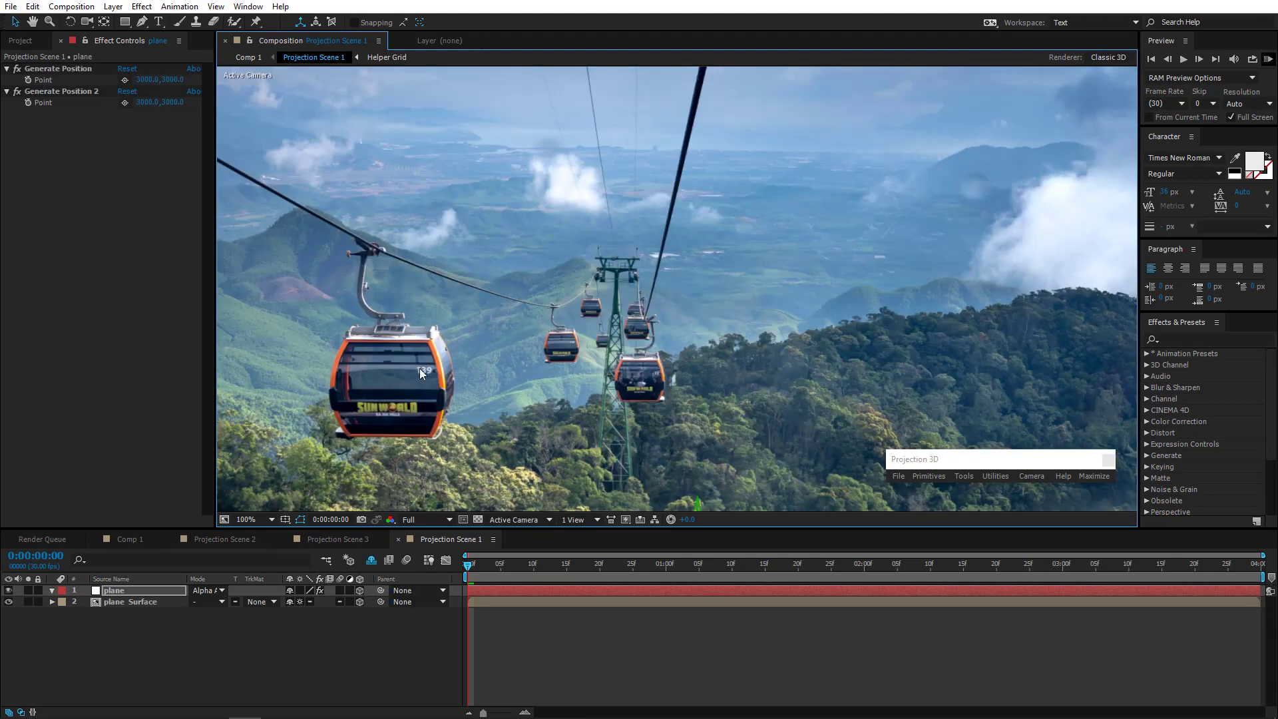
{"action": "left_click_drag", "start_coordinate": [416, 369], "coordinate": [402, 293]}
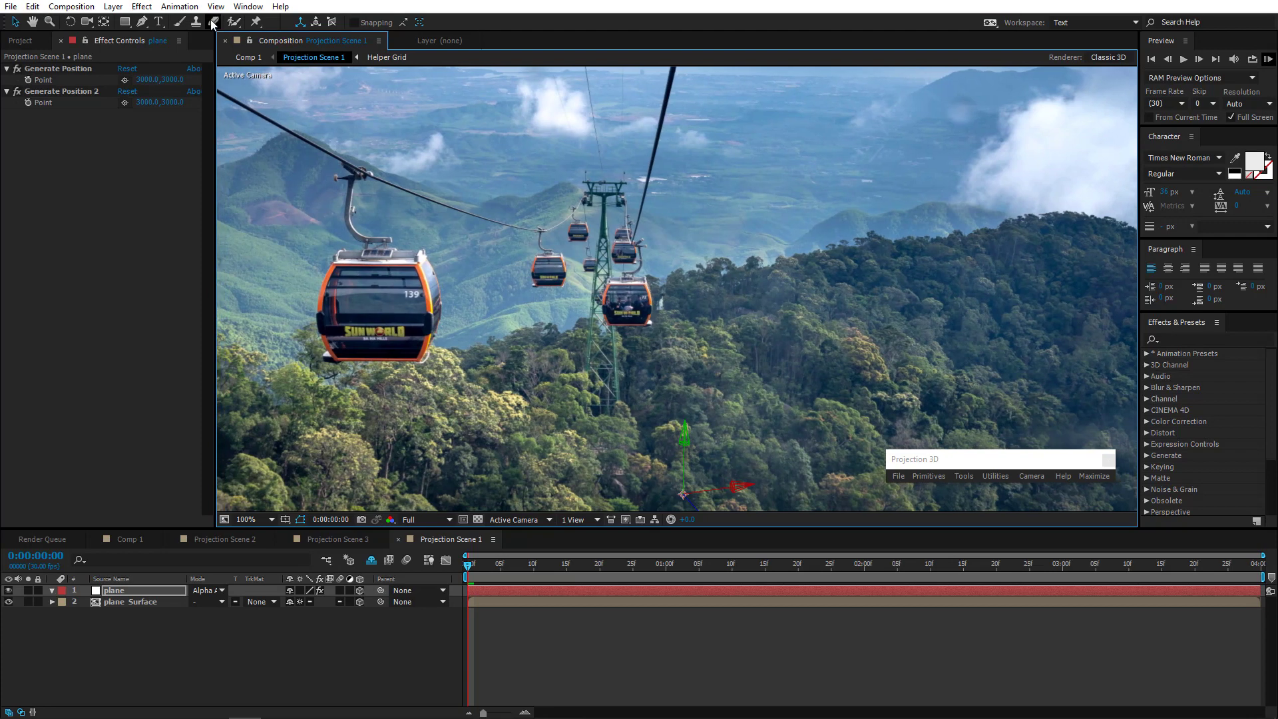
{"action": "left_click", "coordinate": [142, 21]}
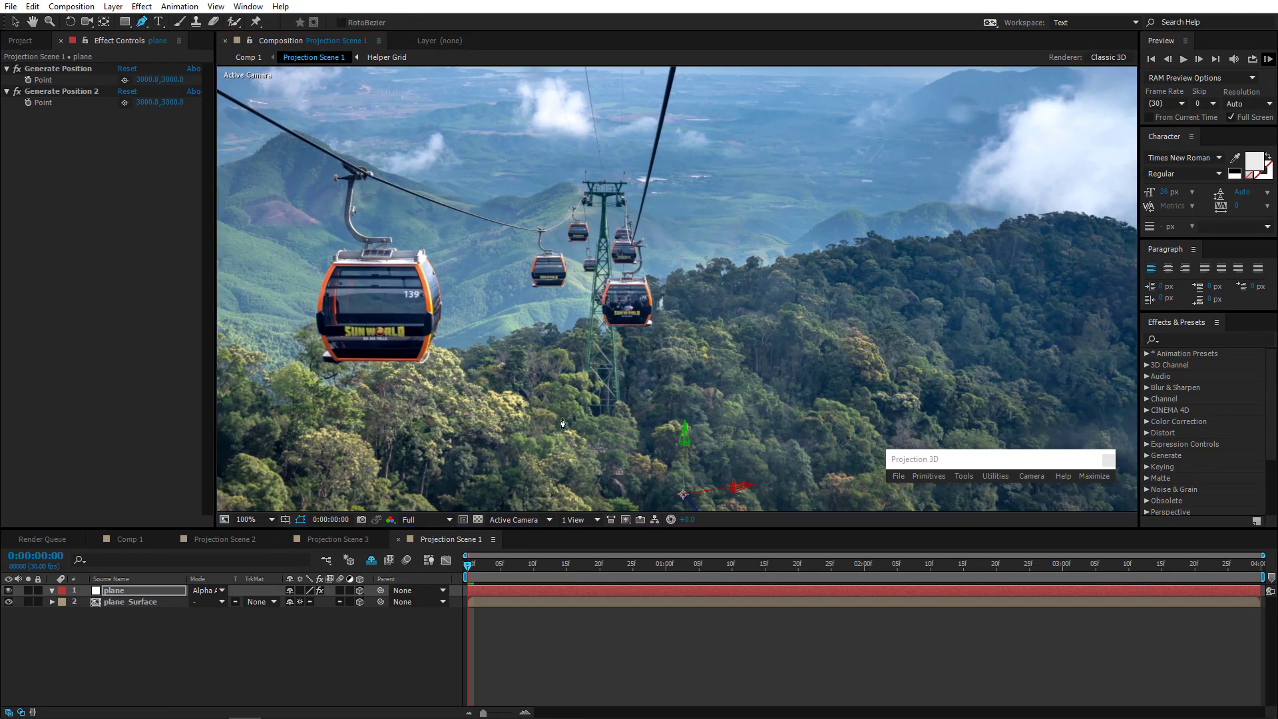
{"action": "scroll", "coordinate": [566, 434], "scroll_direction": "up", "scroll_amount": 3}
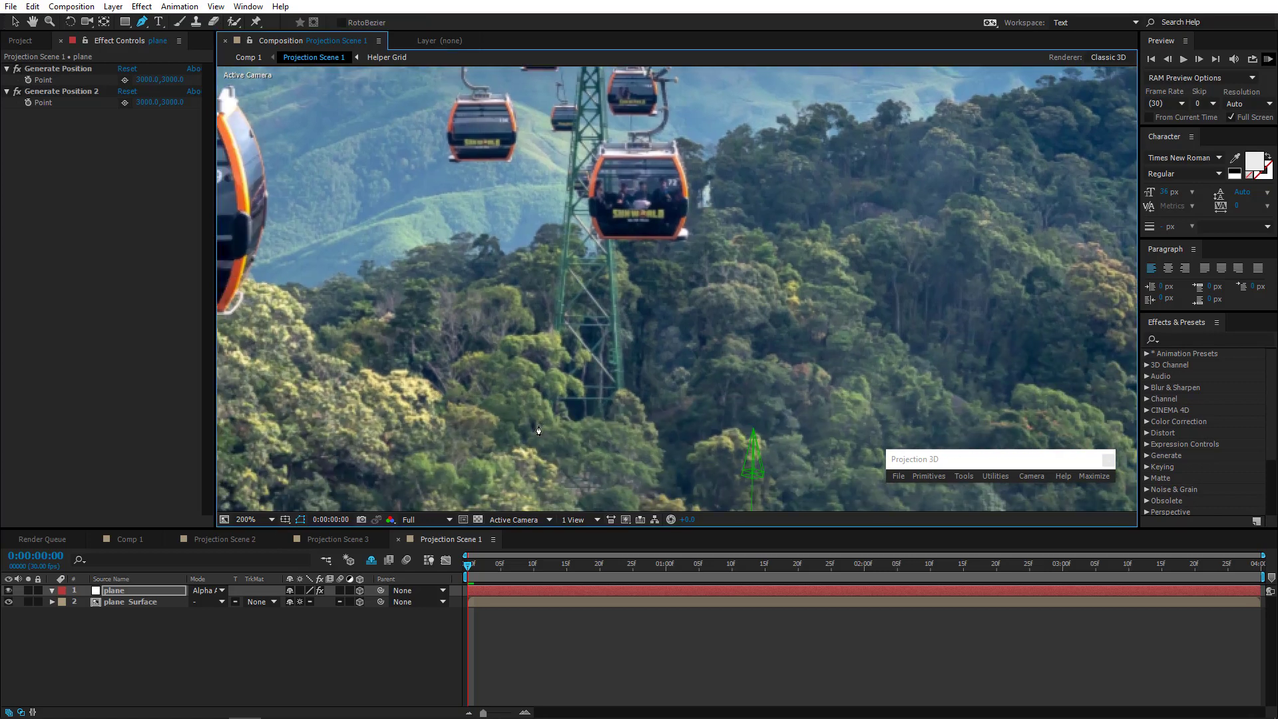
{"action": "left_click", "coordinate": [538, 426]}
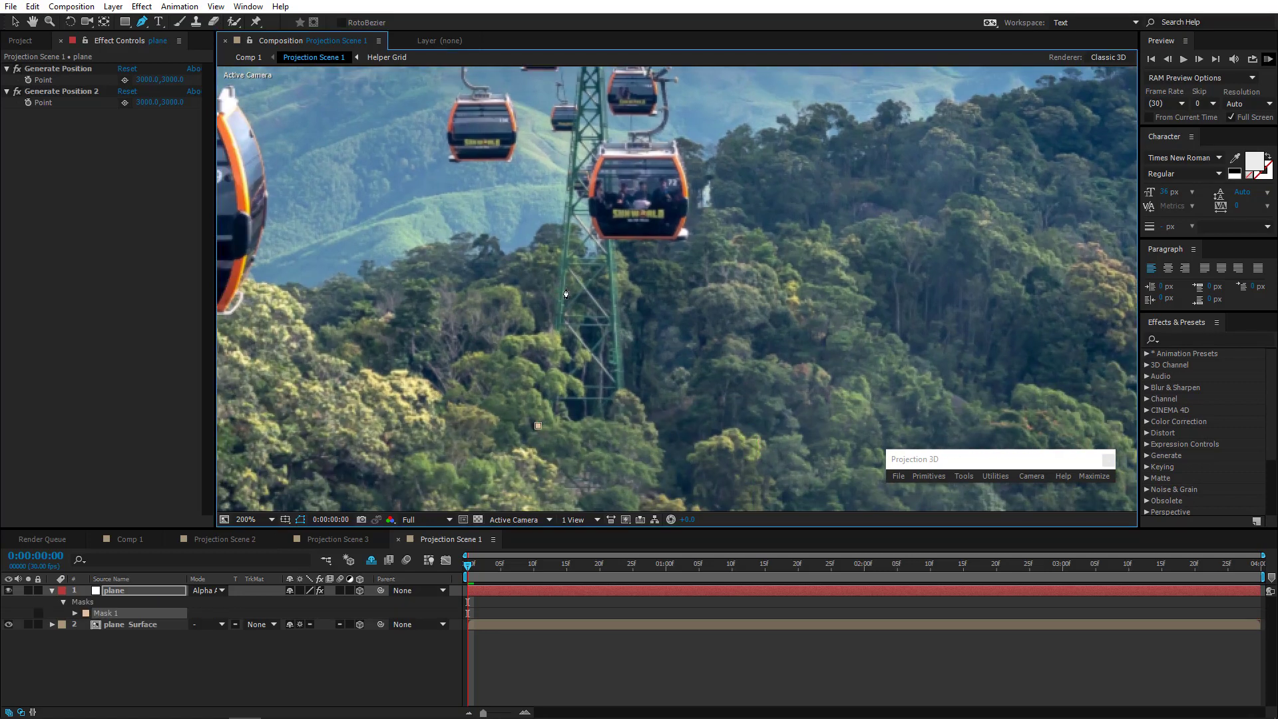
{"action": "left_click", "coordinate": [576, 92]}
{"action": "left_click_drag", "start_coordinate": [575, 93], "coordinate": [540, 322]}
{"action": "scroll", "coordinate": [540, 280], "scroll_direction": "up", "scroll_amount": 2}
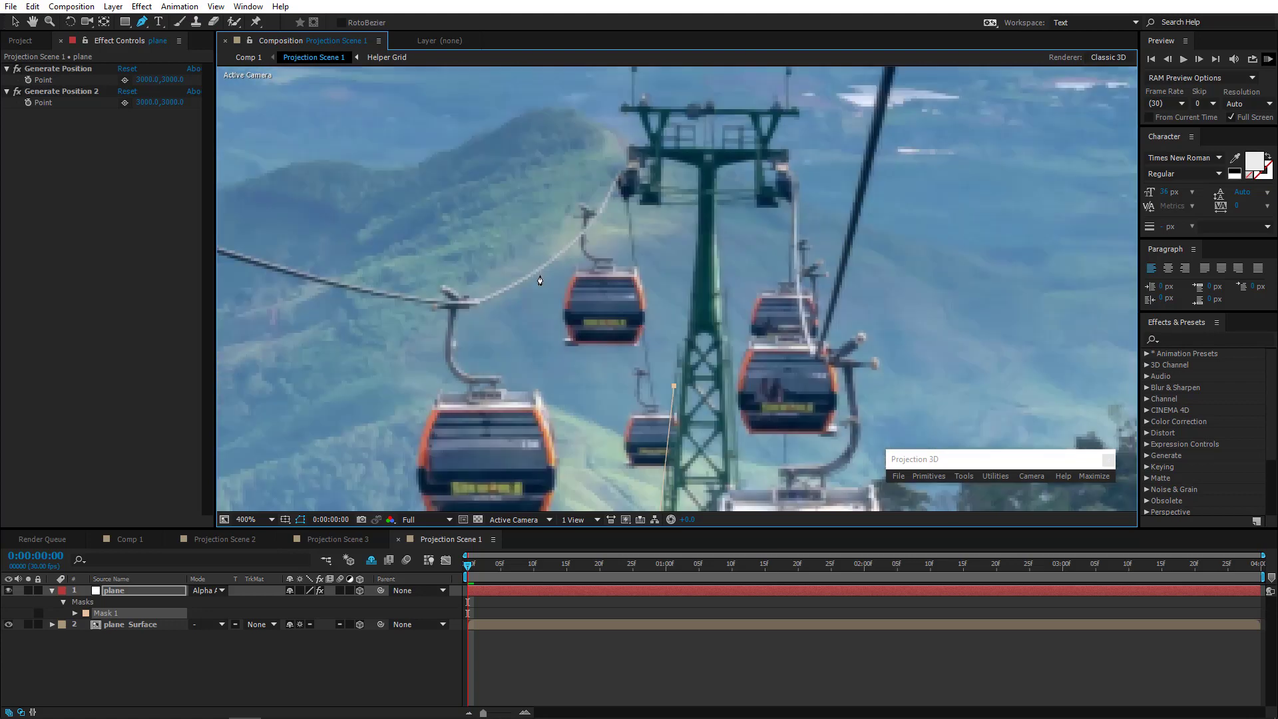
Continue the tower mask up the mast, along the underside of the crossarm and around the left pulley assembly
{"action": "left_click", "coordinate": [686, 335]}
{"action": "left_click", "coordinate": [698, 205]}
{"action": "left_click", "coordinate": [639, 207]}
{"action": "scroll", "coordinate": [640, 210], "scroll_direction": "up", "scroll_amount": 1}
{"action": "left_click", "coordinate": [604, 353]}
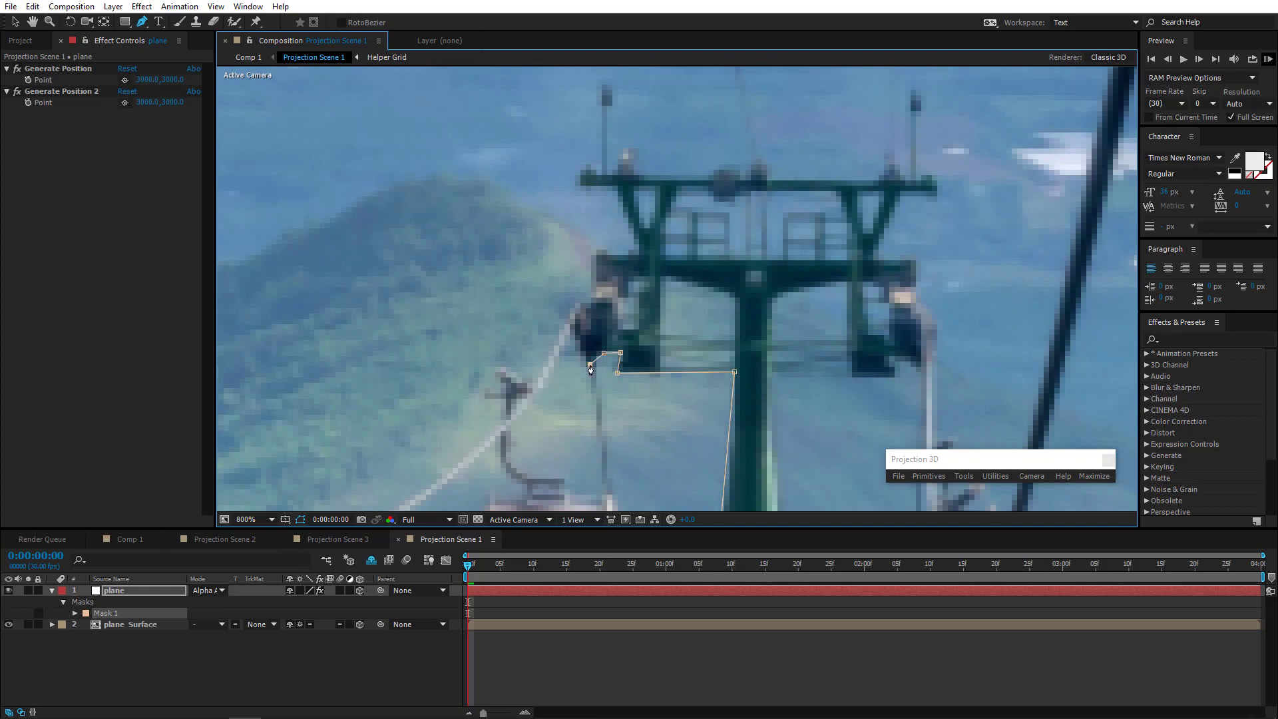
{"action": "left_click", "coordinate": [590, 364]}
{"action": "left_click", "coordinate": [593, 254]}
{"action": "scroll", "coordinate": [594, 254], "scroll_direction": "up", "scroll_amount": 1}
{"action": "left_click", "coordinate": [601, 249]}
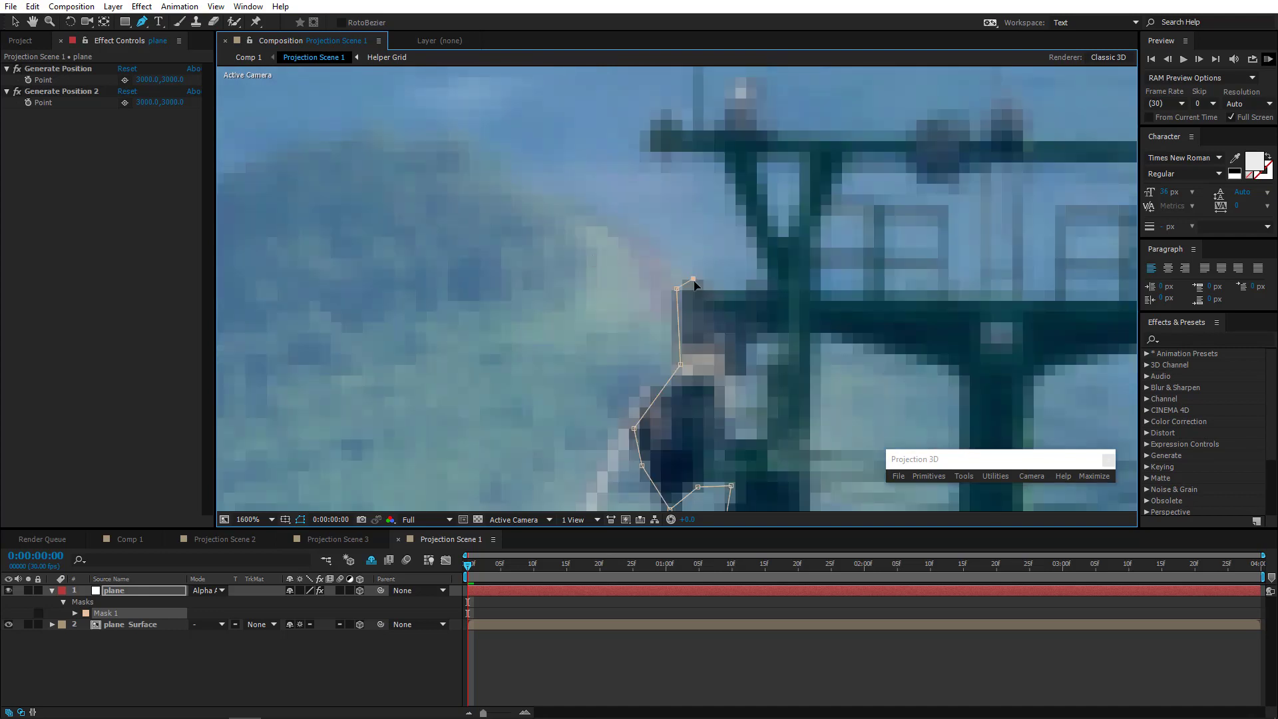
{"action": "left_click", "coordinate": [608, 254]}
{"action": "left_click", "coordinate": [627, 254]}
Trace the mask up the left diagonal brace and around the left end of the tower's upper beam
{"action": "left_click", "coordinate": [752, 280]}
{"action": "left_click", "coordinate": [766, 269]}
{"action": "left_click", "coordinate": [718, 163]}
{"action": "left_click", "coordinate": [670, 163]}
{"action": "left_click", "coordinate": [645, 150]}
{"action": "left_click_drag", "start_coordinate": [627, 149], "coordinate": [511, 371]}
{"action": "left_click", "coordinate": [546, 334]}
{"action": "left_click", "coordinate": [576, 348]}
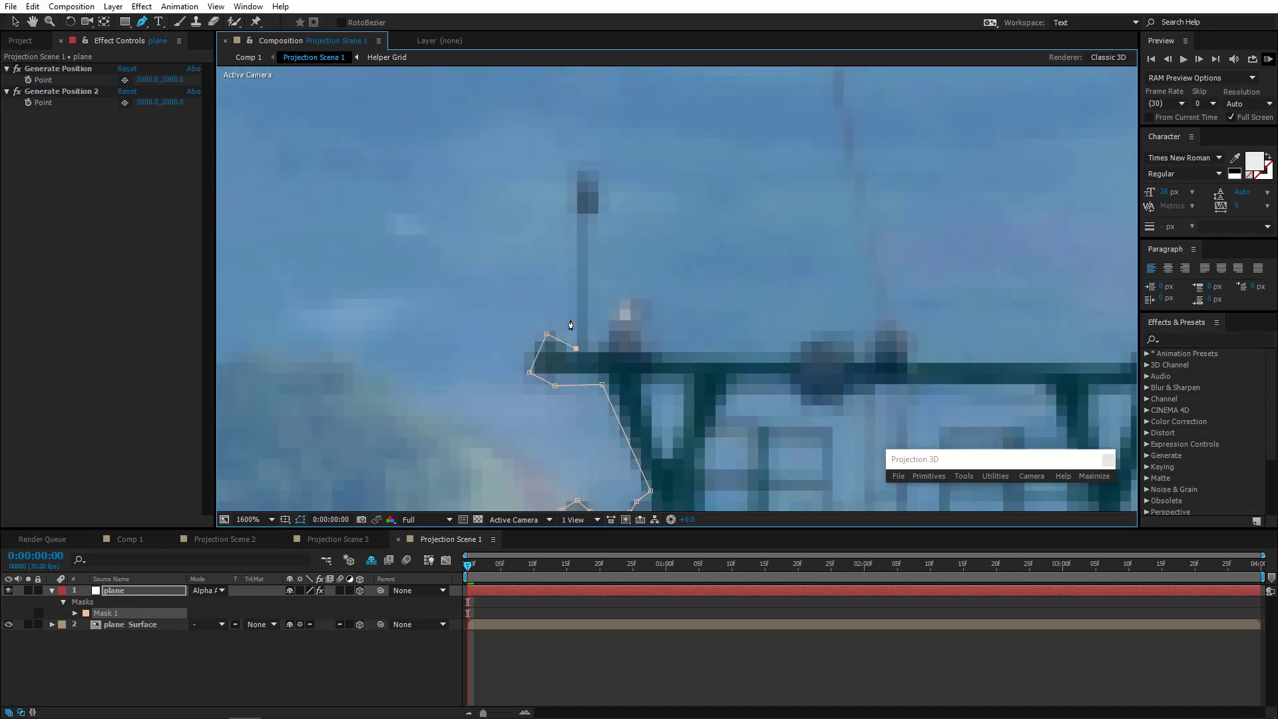
Outline the left antenna and the small lamp beside it on the upper beam with mask points
{"action": "left_click", "coordinate": [573, 212]}
{"action": "left_click", "coordinate": [571, 172]}
{"action": "left_click", "coordinate": [600, 172]}
{"action": "left_click", "coordinate": [600, 212]}
{"action": "left_click", "coordinate": [591, 348]}
{"action": "left_click", "coordinate": [633, 297]}
{"action": "left_click", "coordinate": [653, 350]}
Extend the mask along the top of the upper beam and around the right lamp and right antenna
{"action": "left_click_drag", "start_coordinate": [867, 367], "coordinate": [643, 360]}
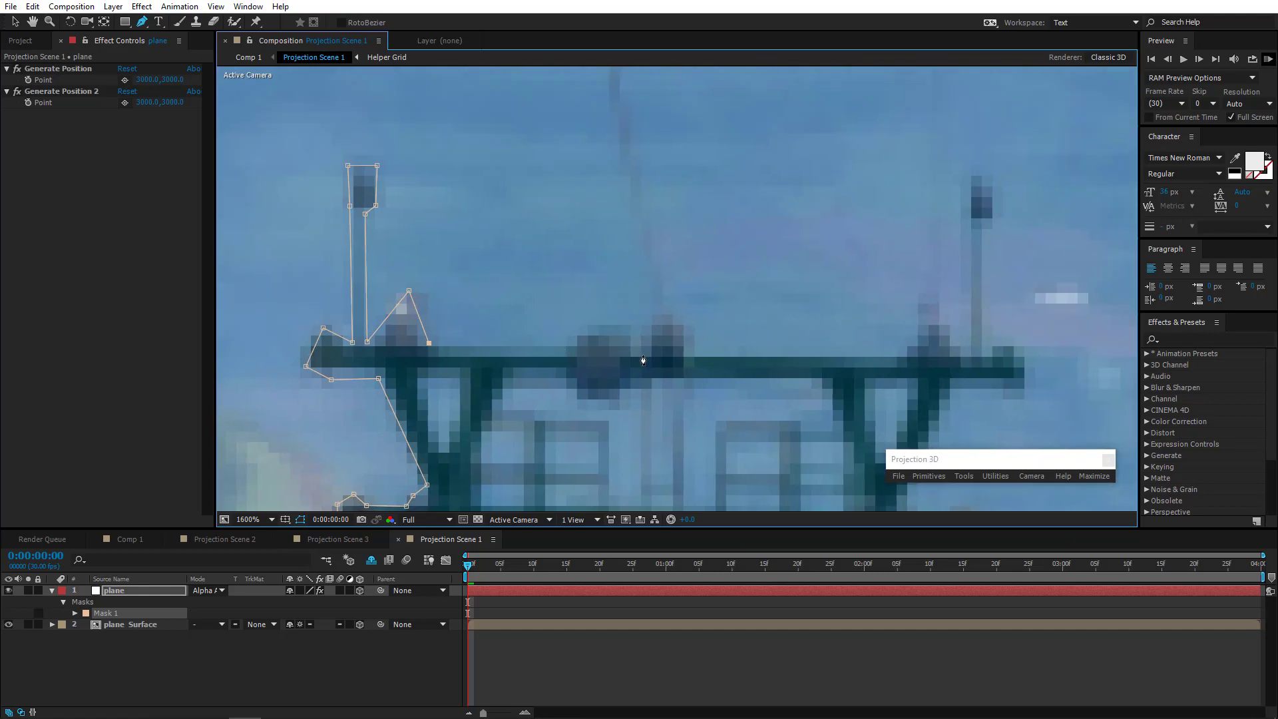
{"action": "left_click_drag", "start_coordinate": [904, 360], "coordinate": [558, 347]}
{"action": "left_click", "coordinate": [556, 337]}
{"action": "left_click", "coordinate": [584, 288]}
{"action": "left_click", "coordinate": [621, 331]}
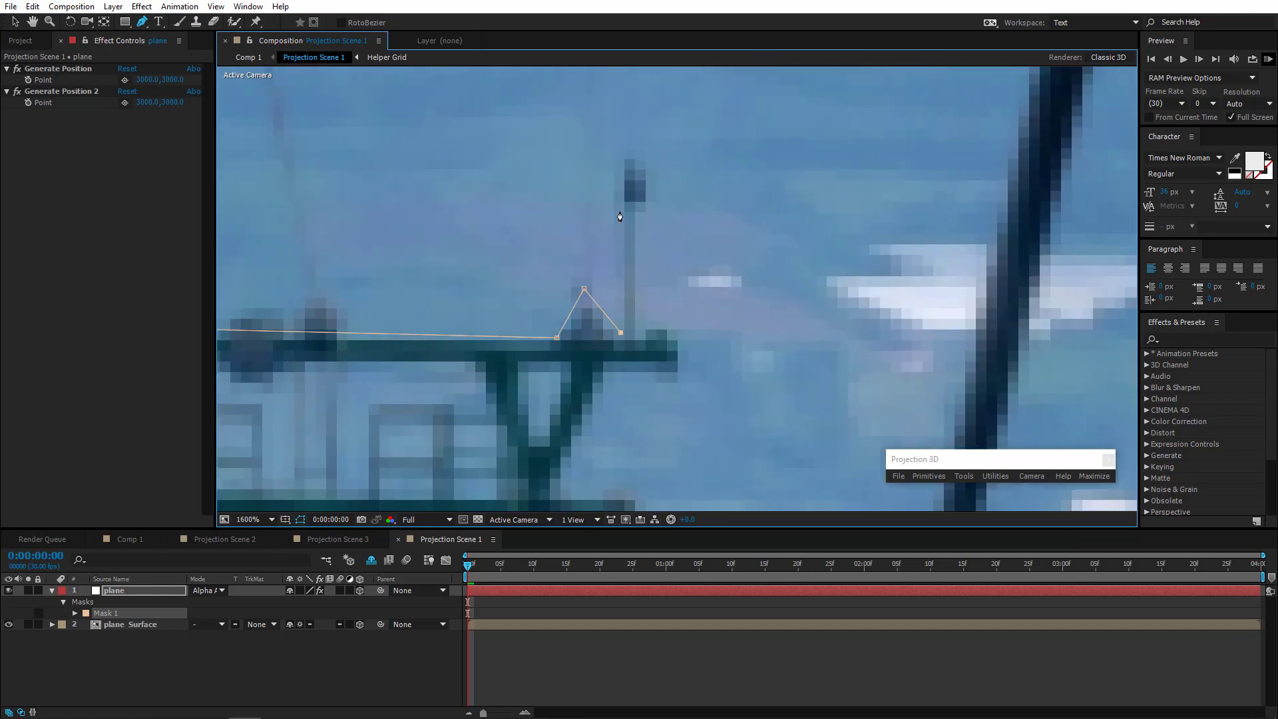
{"action": "left_click", "coordinate": [620, 209]}
{"action": "left_click", "coordinate": [618, 161]}
{"action": "left_click", "coordinate": [639, 154]}
{"action": "left_click", "coordinate": [645, 208]}
{"action": "left_click", "coordinate": [637, 227]}
{"action": "left_click", "coordinate": [636, 335]}
Trace the mask around the upper beam's right end and down the brace to the right tip of the lower crossarm
{"action": "left_click", "coordinate": [661, 327]}
{"action": "left_click", "coordinate": [682, 356]}
{"action": "left_click", "coordinate": [671, 383]}
{"action": "left_click", "coordinate": [608, 369]}
{"action": "left_click_drag", "start_coordinate": [574, 463], "coordinate": [638, 298]}
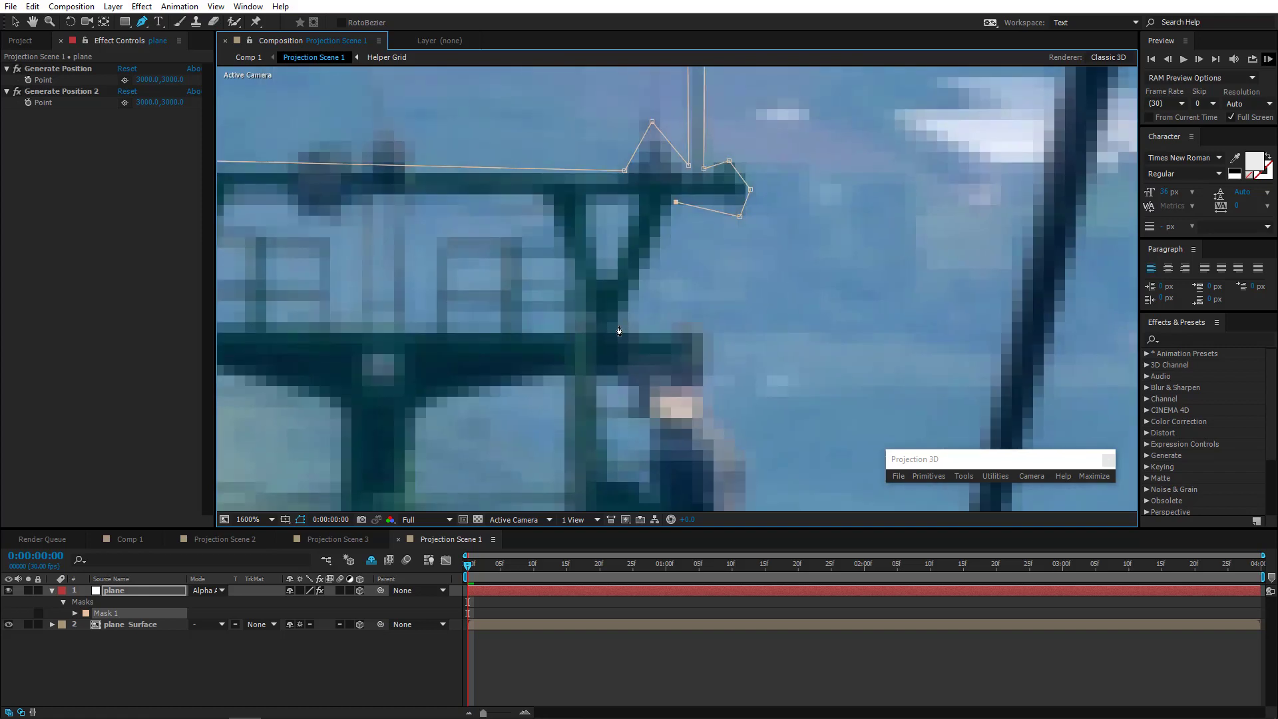
{"action": "left_click", "coordinate": [619, 331]}
{"action": "left_click_drag", "start_coordinate": [646, 342], "coordinate": [612, 274]}
{"action": "left_click", "coordinate": [633, 273]}
{"action": "left_click", "coordinate": [649, 257]}
{"action": "left_click", "coordinate": [671, 275]}
Outline the right pulley assembly and follow the crossarm's underside back to the mast with mask points
{"action": "left_click_drag", "start_coordinate": [652, 365], "coordinate": [654, 232]}
{"action": "left_click", "coordinate": [669, 218]}
{"action": "left_click", "coordinate": [713, 266]}
{"action": "left_click", "coordinate": [705, 346]}
{"action": "left_click_drag", "start_coordinate": [646, 419], "coordinate": [635, 289]}
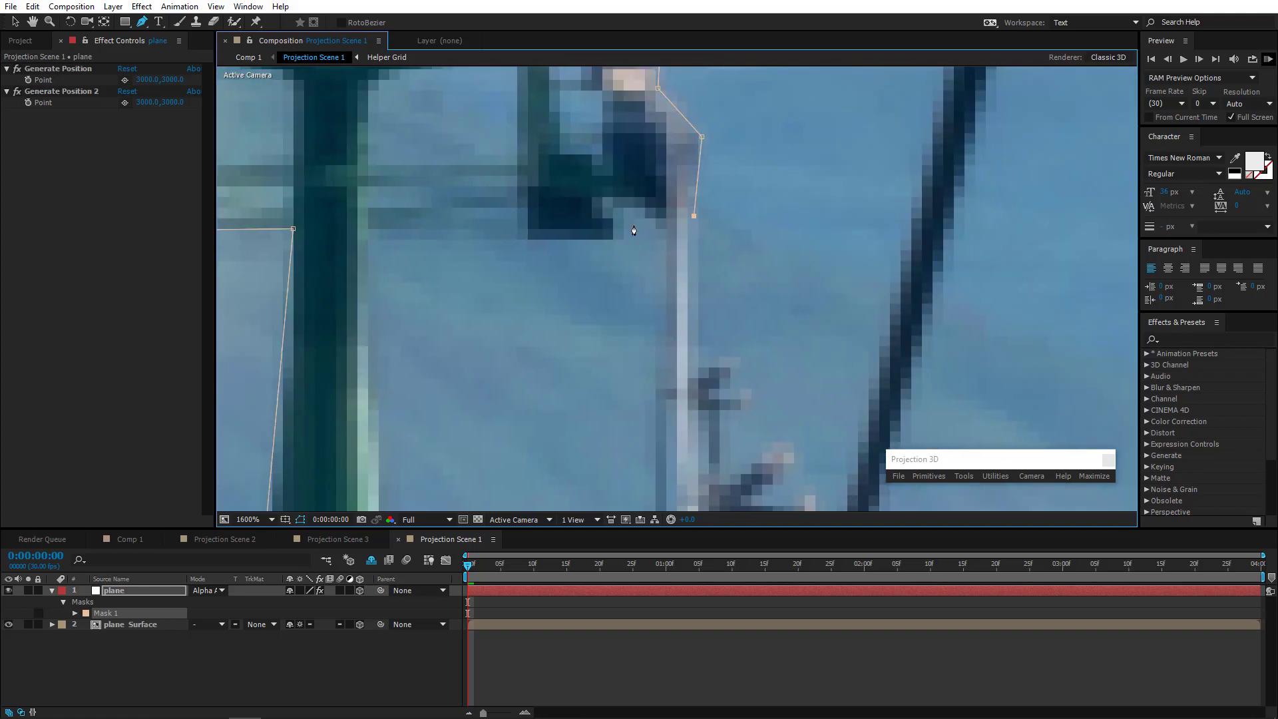
{"action": "left_click", "coordinate": [651, 215]}
{"action": "left_click", "coordinate": [608, 199]}
{"action": "left_click", "coordinate": [615, 240]}
{"action": "left_click", "coordinate": [520, 240]}
{"action": "left_click_drag", "start_coordinate": [493, 239], "coordinate": [638, 384]}
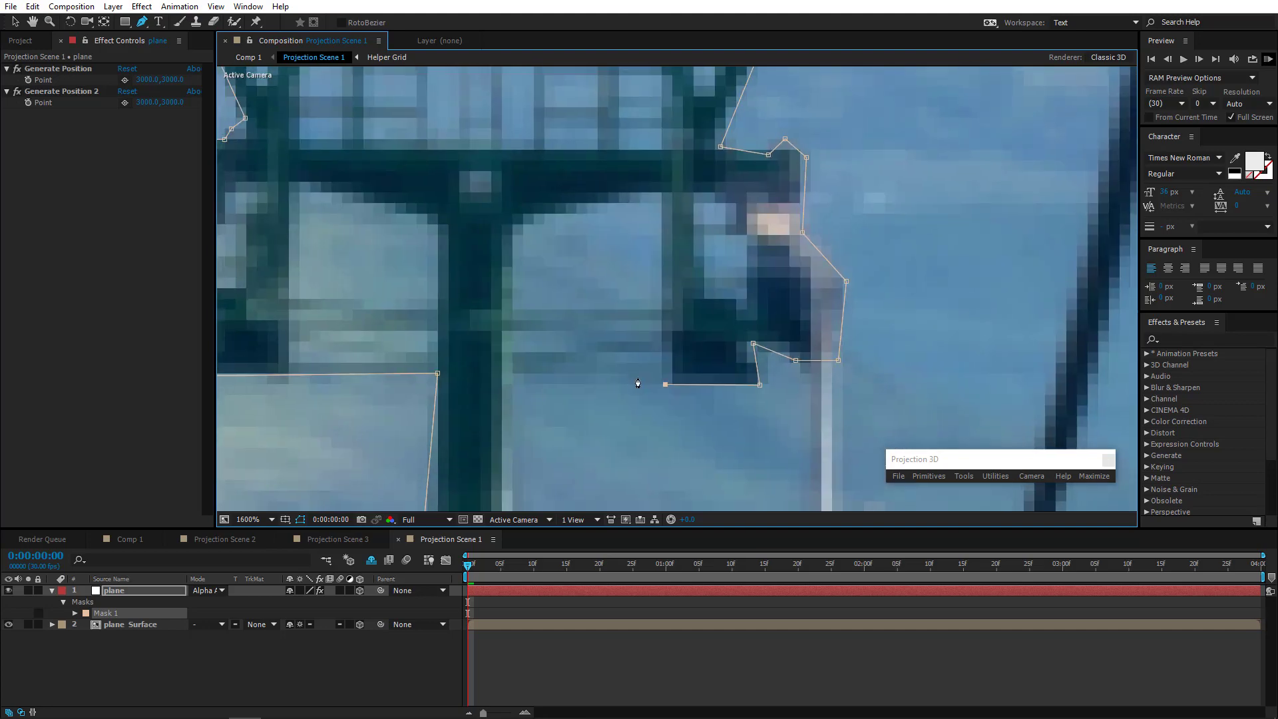
{"action": "left_click", "coordinate": [508, 384]}
Run the mask down the right side of the mast to its base and close it at the starting point
{"action": "scroll", "coordinate": [567, 344], "scroll_direction": "down", "scroll_amount": 2}
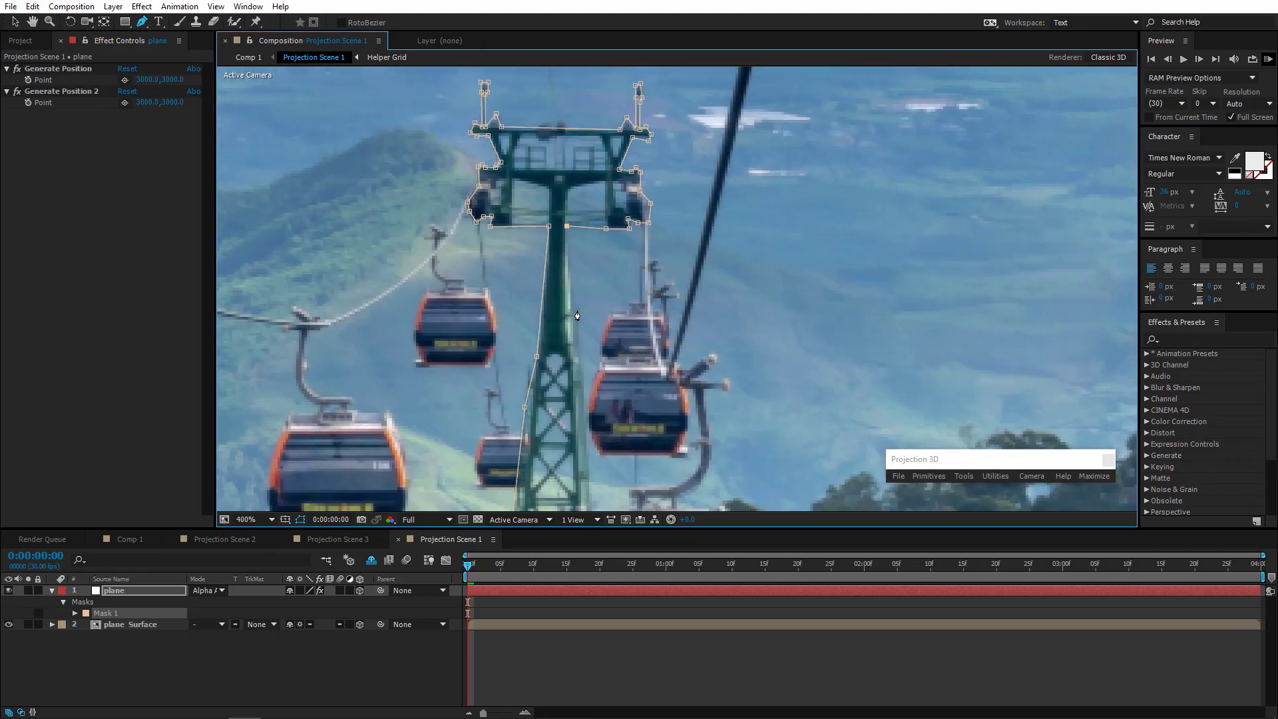
{"action": "left_click", "coordinate": [577, 313]}
{"action": "left_click_drag", "start_coordinate": [568, 408], "coordinate": [539, 262]}
{"action": "left_click", "coordinate": [560, 363]}
{"action": "left_click_drag", "start_coordinate": [565, 440], "coordinate": [532, 220]}
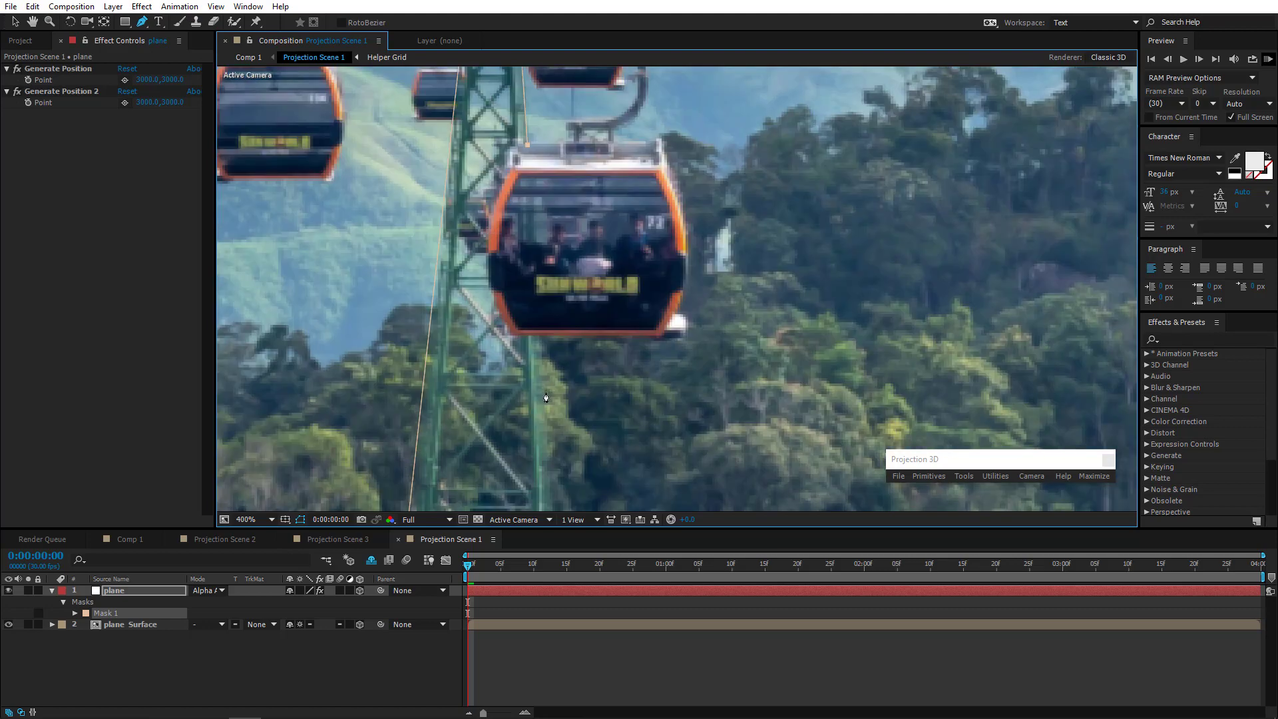
{"action": "left_click", "coordinate": [545, 398]}
{"action": "left_click_drag", "start_coordinate": [524, 477], "coordinate": [508, 223]}
{"action": "left_click", "coordinate": [547, 416]}
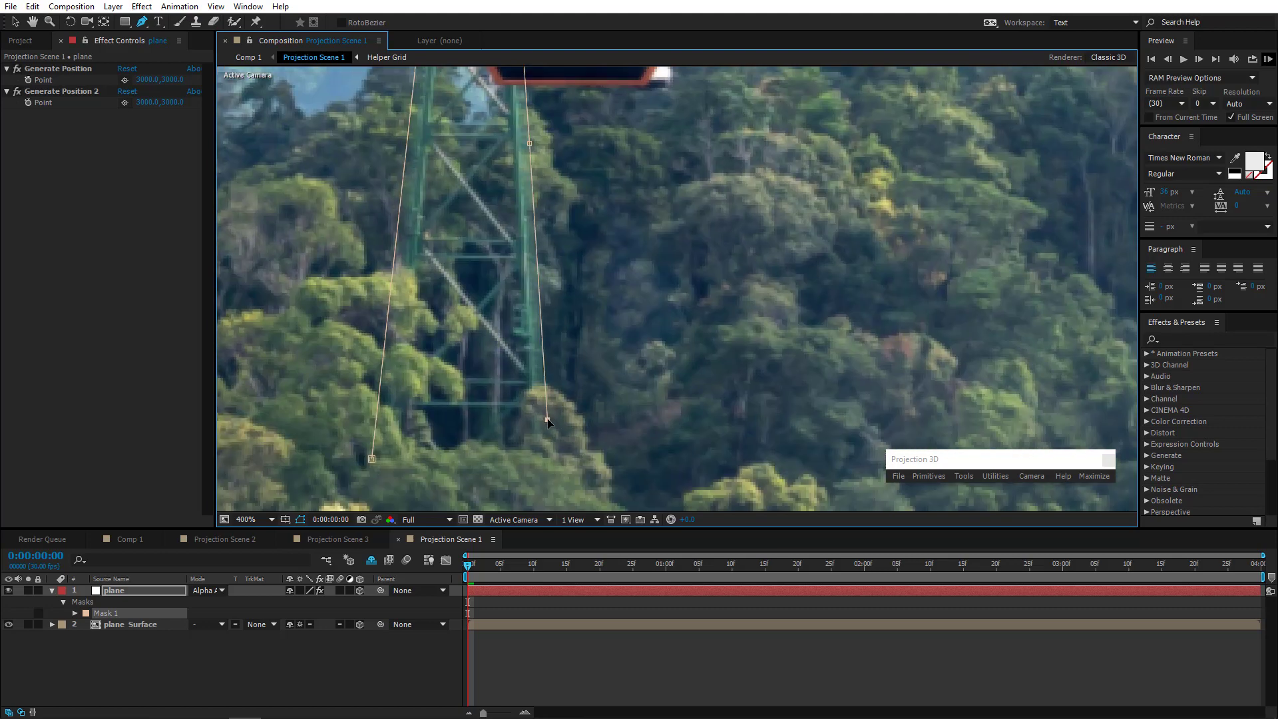
{"action": "left_click", "coordinate": [537, 461]}
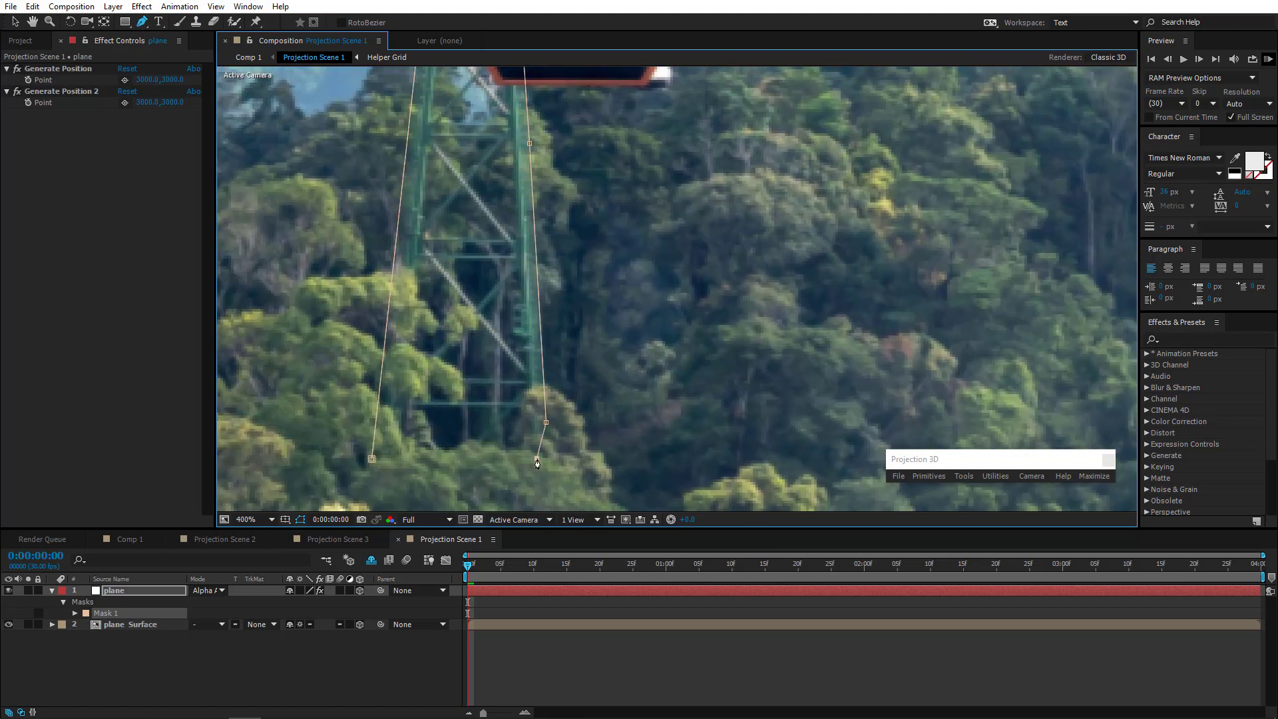
{"action": "left_click", "coordinate": [372, 460]}
Solo the plane layer briefly to check the shape of the tower mask
{"action": "key", "text": "/"}
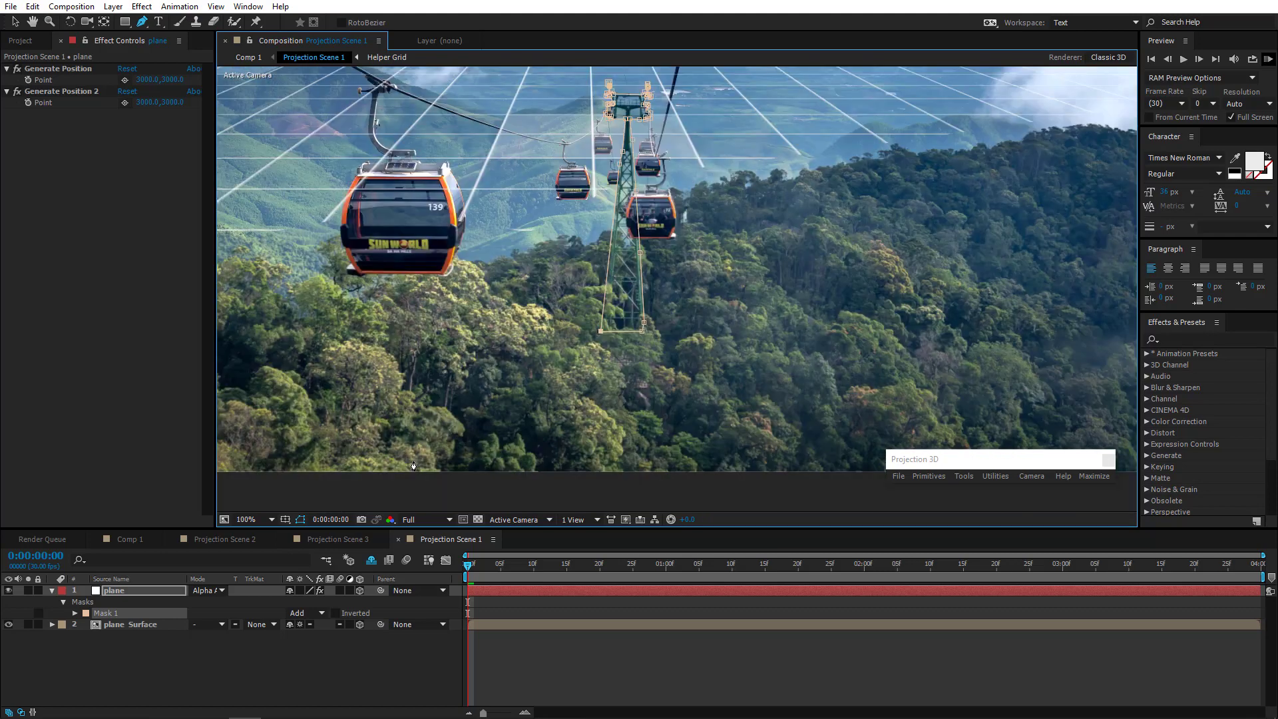
{"action": "left_click", "coordinate": [28, 591]}
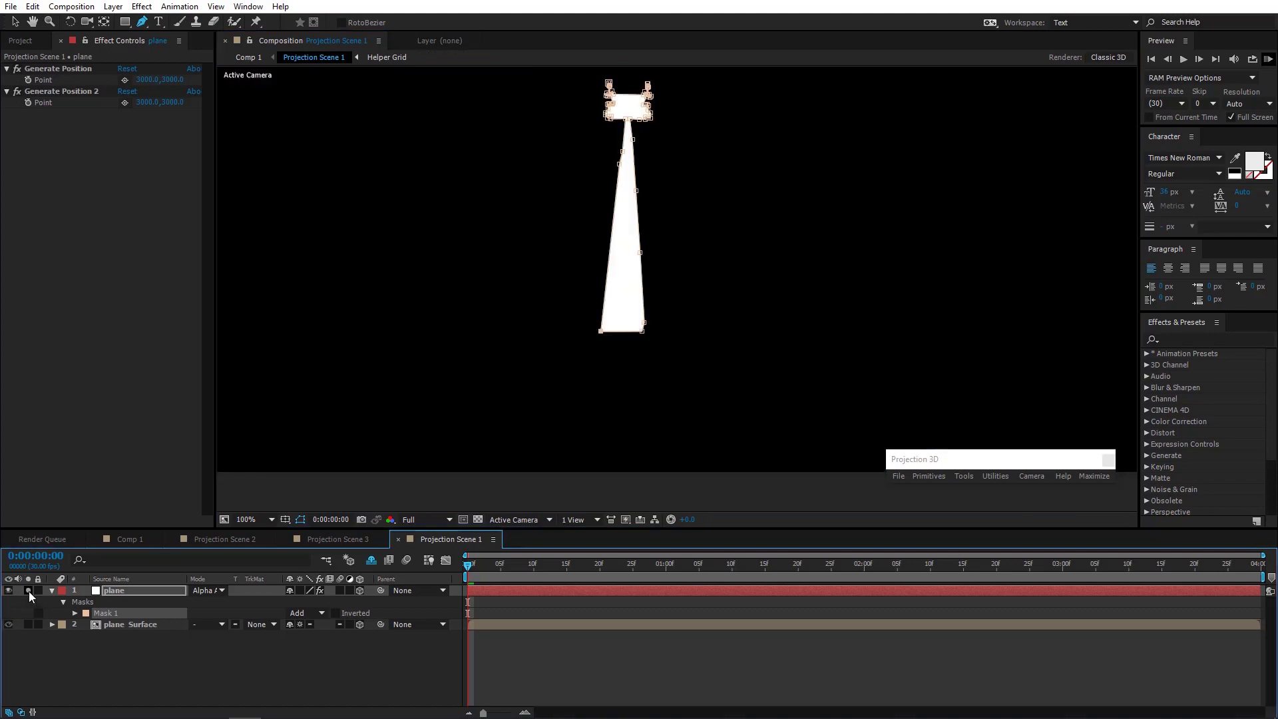
{"action": "left_click", "coordinate": [29, 592]}
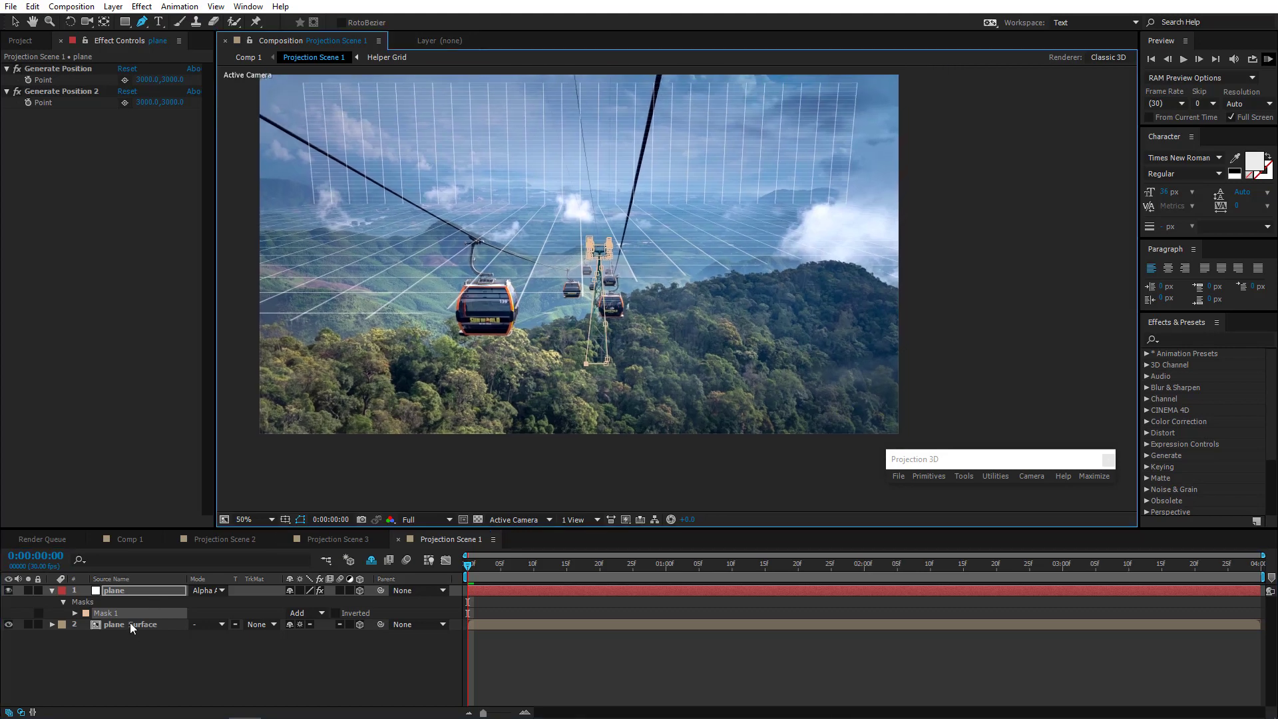
Delete the plane Surface layer from Projection Scene 1 and collapse the plane layer's mask properties
{"action": "left_click", "coordinate": [131, 624]}
{"action": "key", "text": "Delete"}
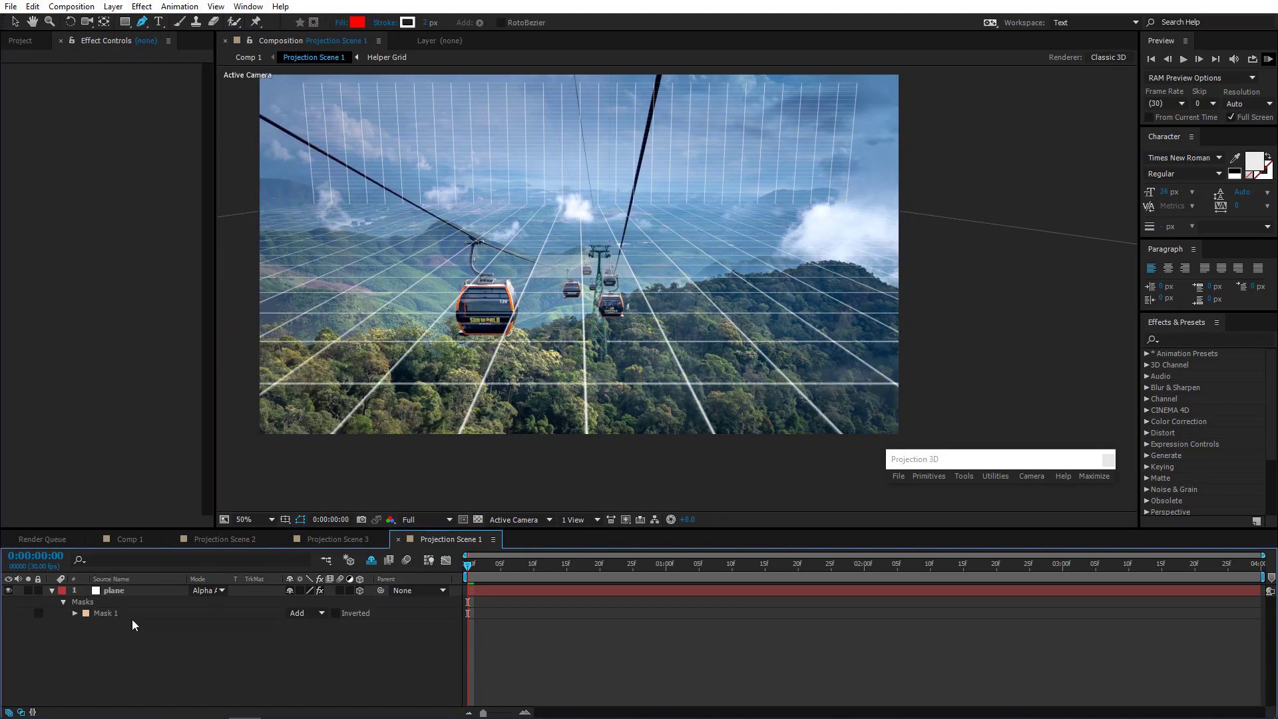
{"action": "left_click", "coordinate": [52, 591]}
Return to Comp 1, set its preview resolution to Full and inspect the projected tower up close
{"action": "left_click", "coordinate": [114, 590]}
{"action": "left_click", "coordinate": [131, 539]}
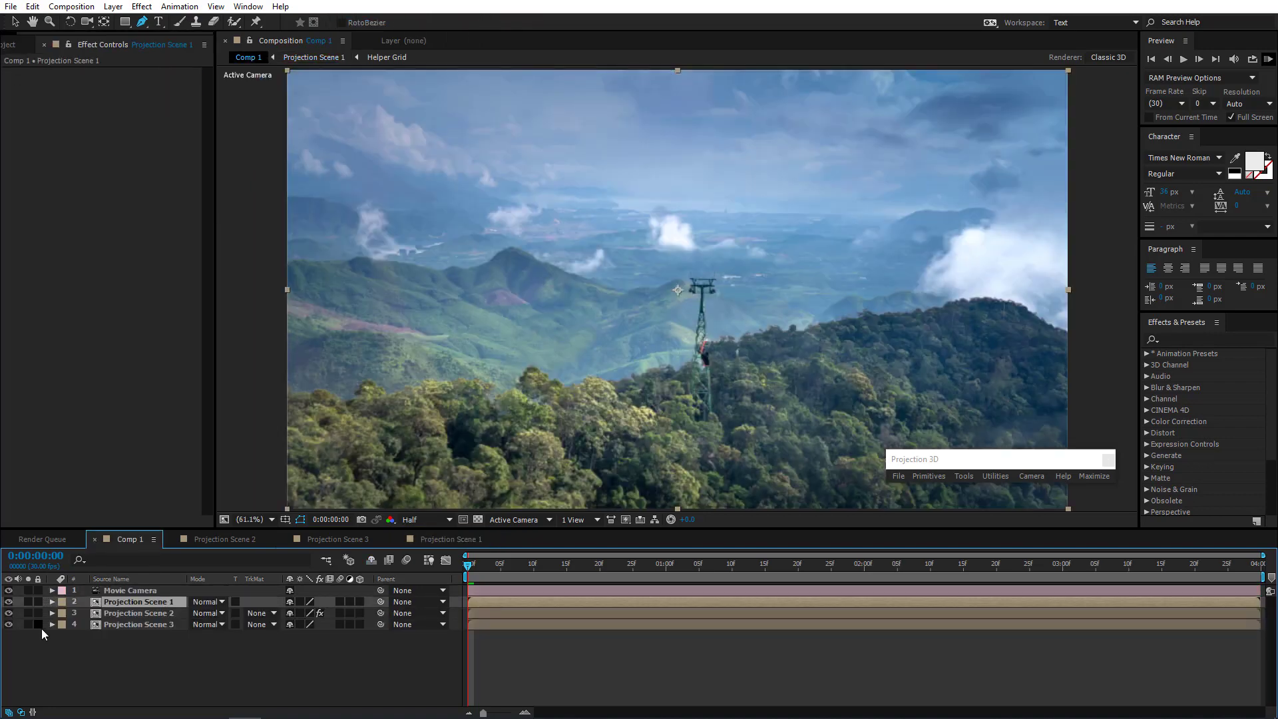
{"action": "left_click_drag", "start_coordinate": [625, 423], "coordinate": [582, 397]}
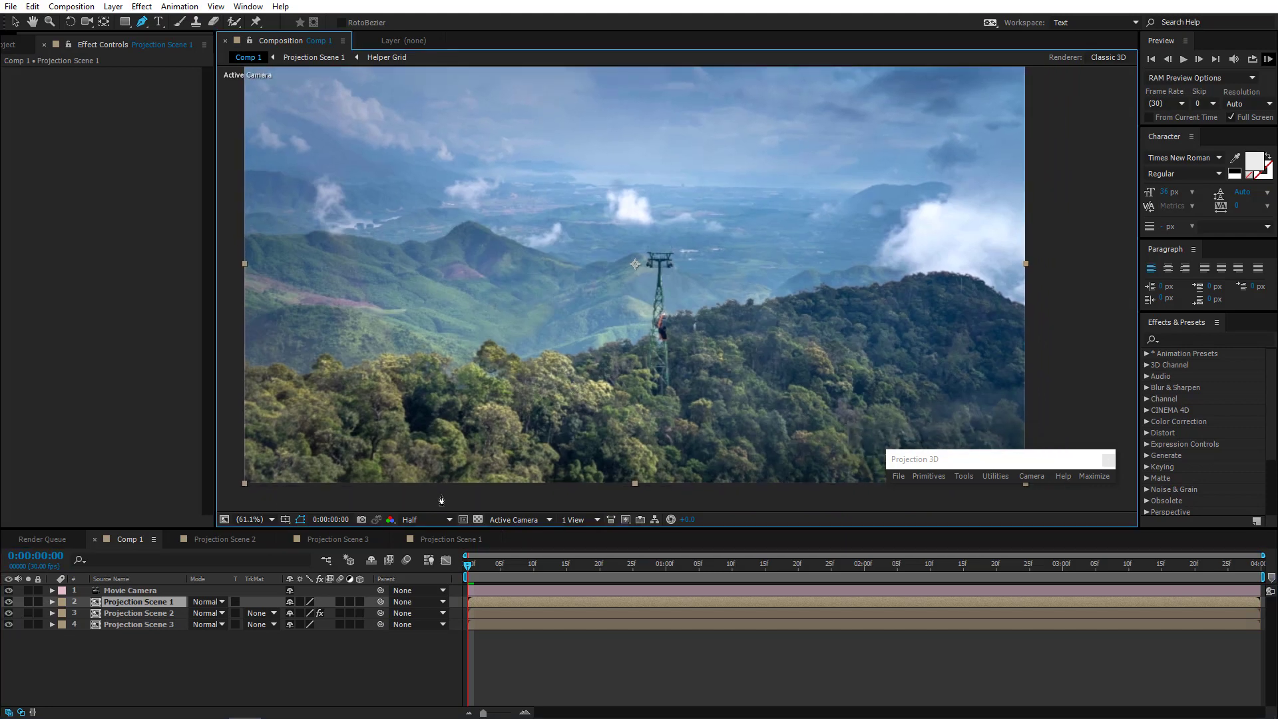
{"action": "left_click", "coordinate": [423, 519]}
{"action": "left_click", "coordinate": [427, 554]}
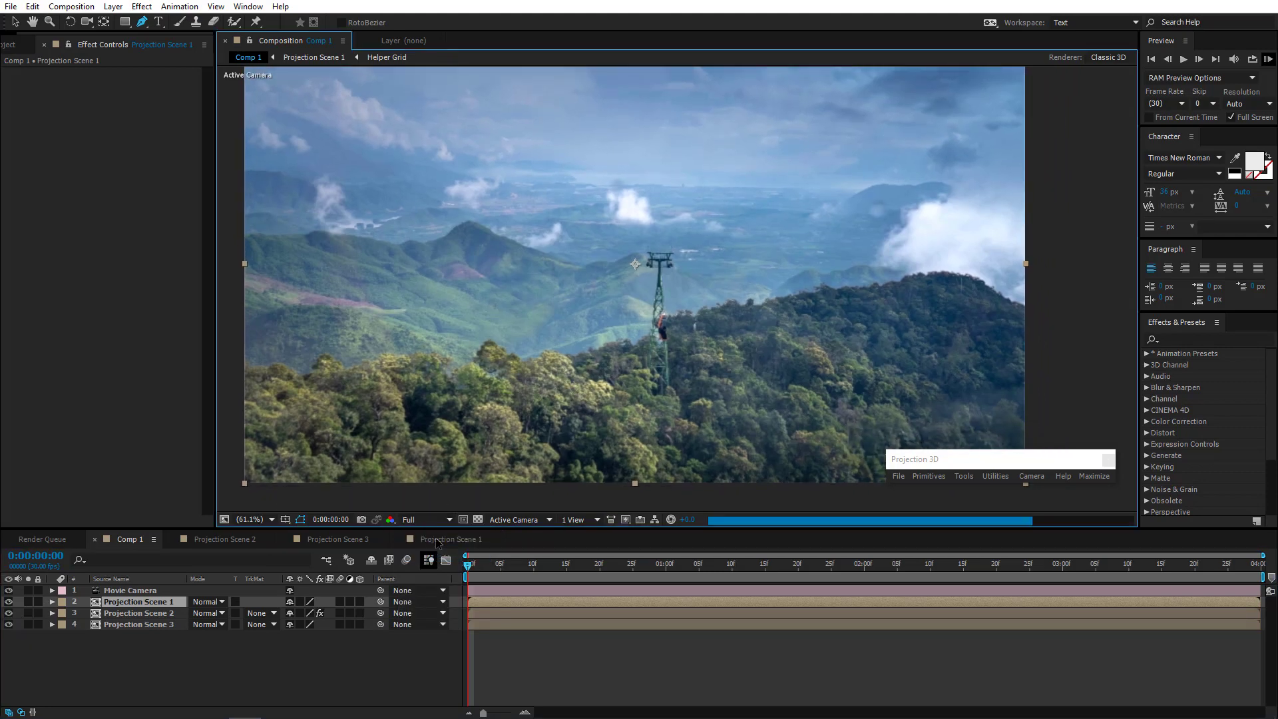
{"action": "scroll", "coordinate": [566, 429], "scroll_direction": "up", "scroll_amount": 2}
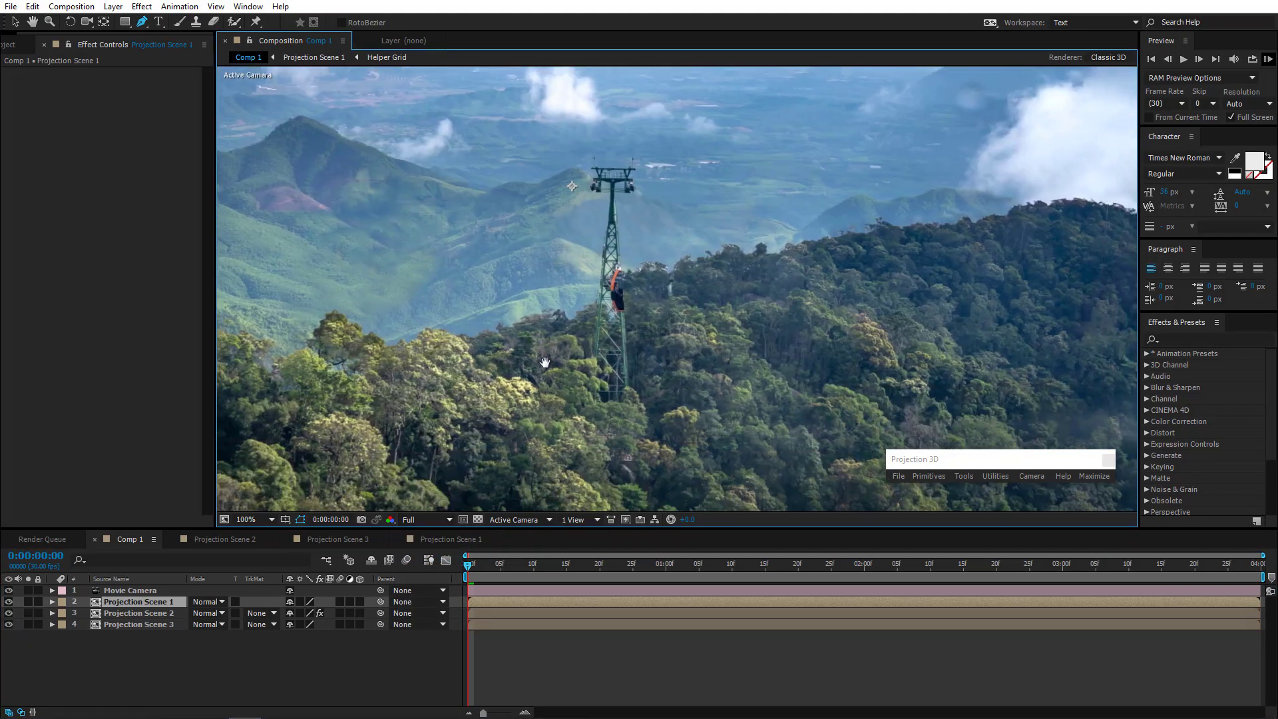
Add a new projection scene above Projection Scene 1 with the maximized Projection 3D panel
{"action": "left_click", "coordinate": [158, 603]}
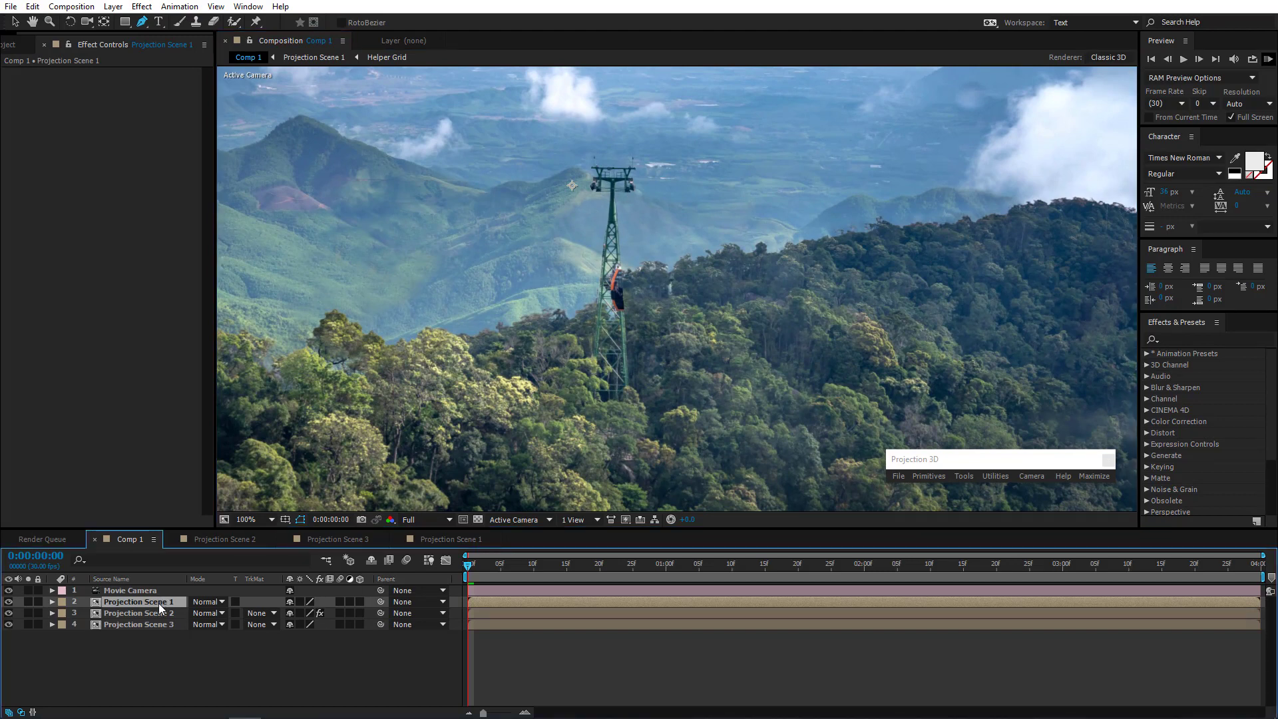
{"action": "left_click", "coordinate": [1093, 477]}
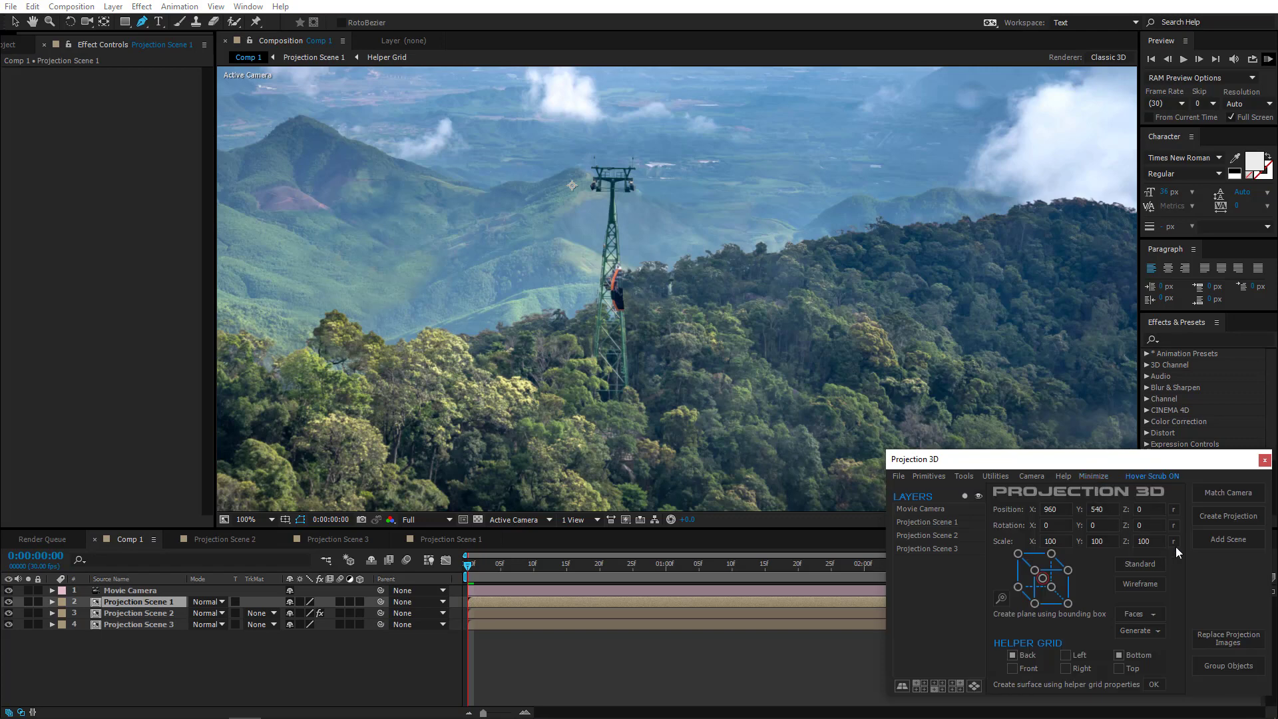
{"action": "left_click", "coordinate": [1228, 538]}
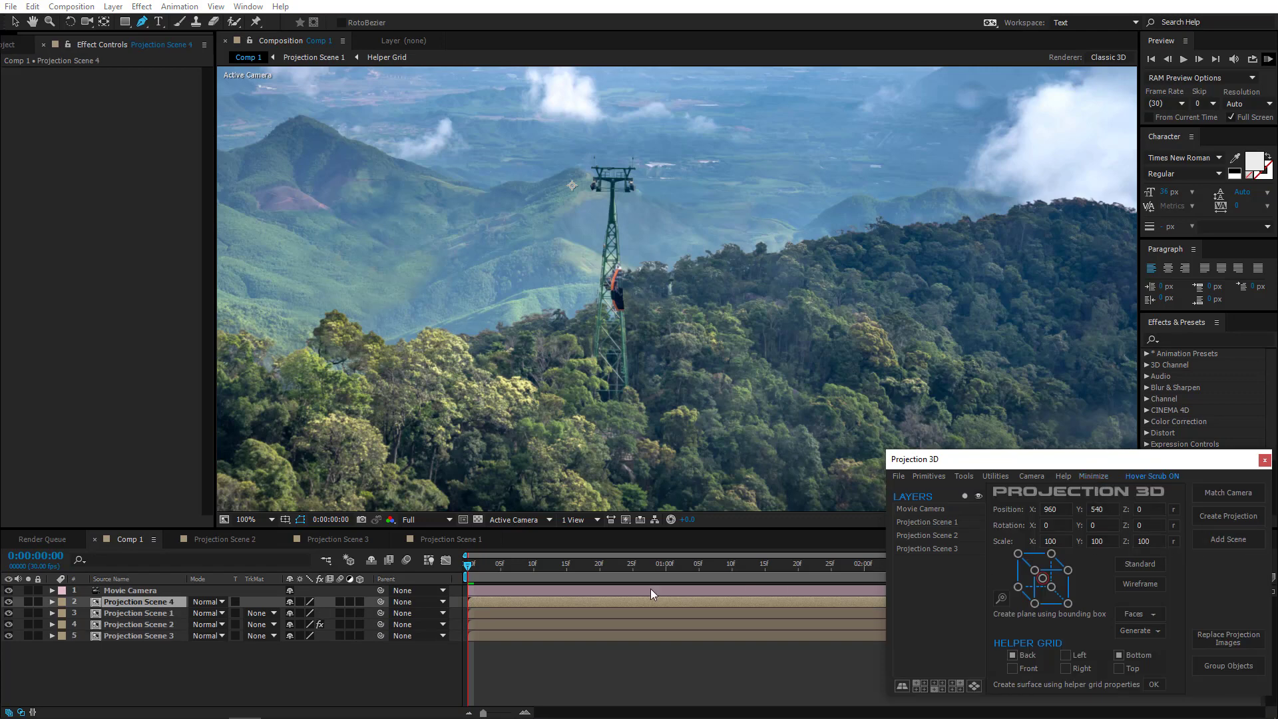
Copy the plane layer from Projection Scene 1, delete it there and paste it into Projection Scene 4
{"action": "left_click", "coordinate": [445, 540]}
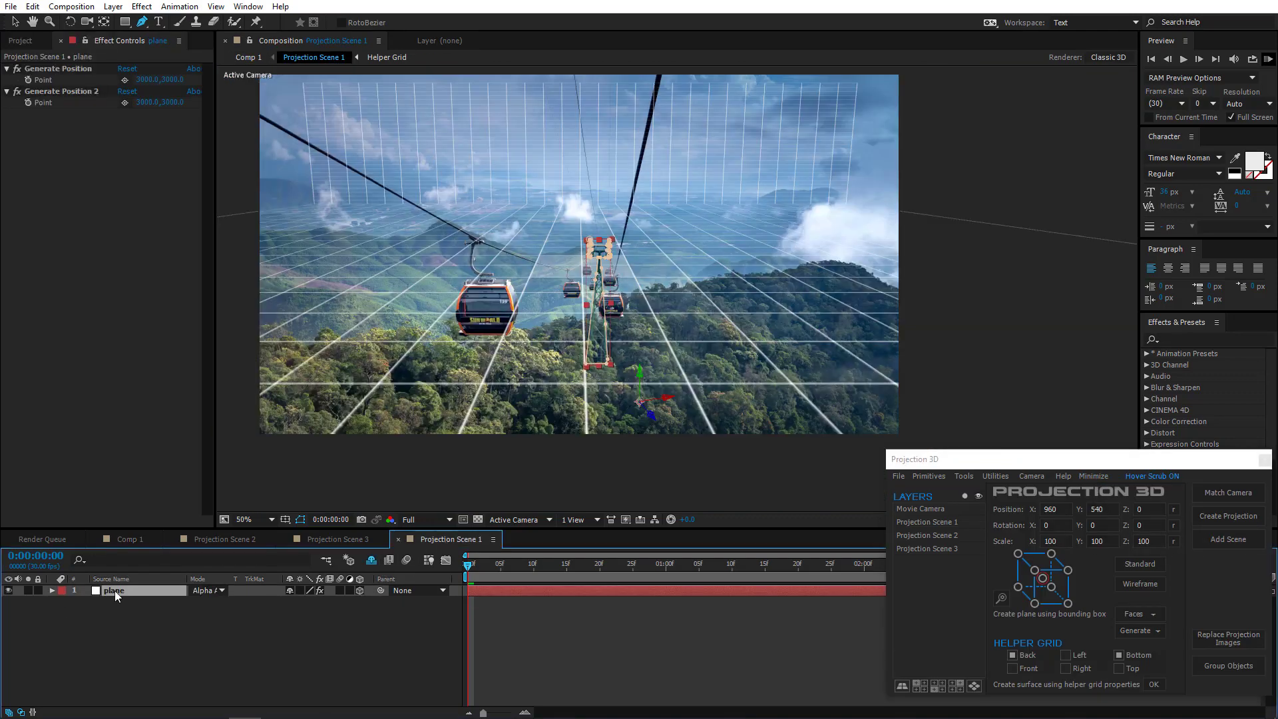
{"action": "key", "text": "ctrl+c"}
{"action": "key", "text": "Delete"}
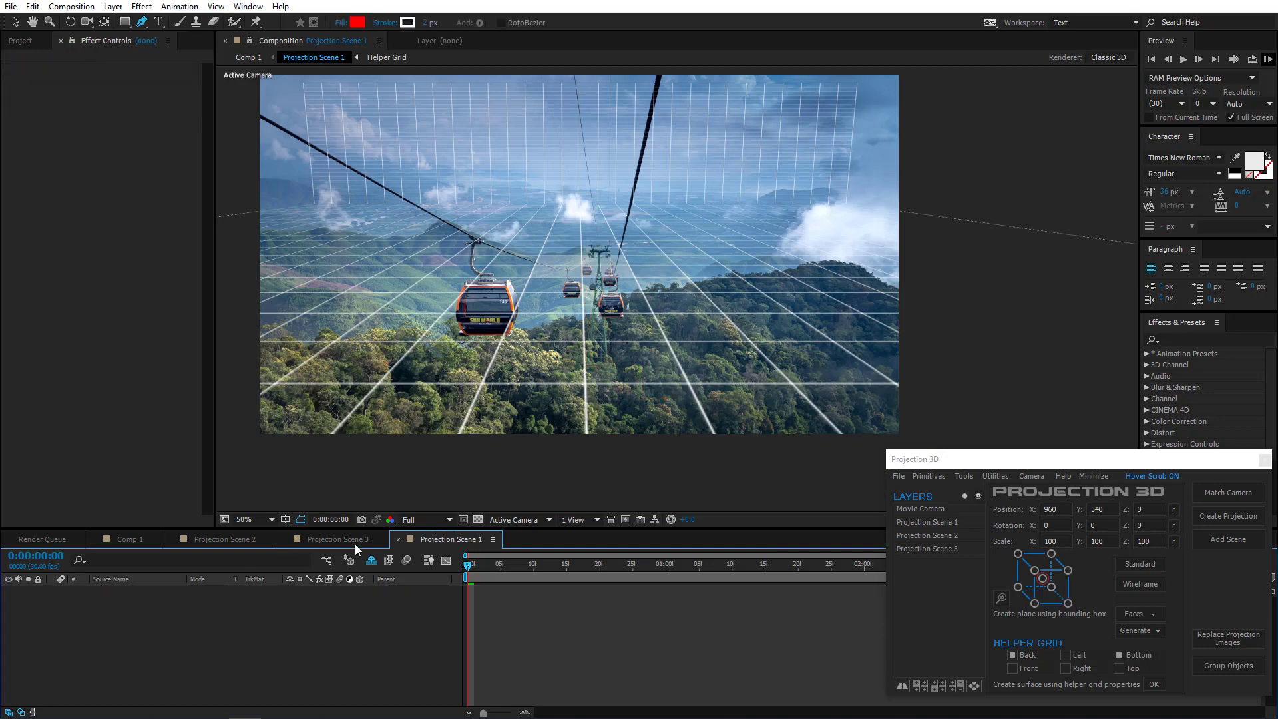
{"action": "left_click", "coordinate": [133, 540]}
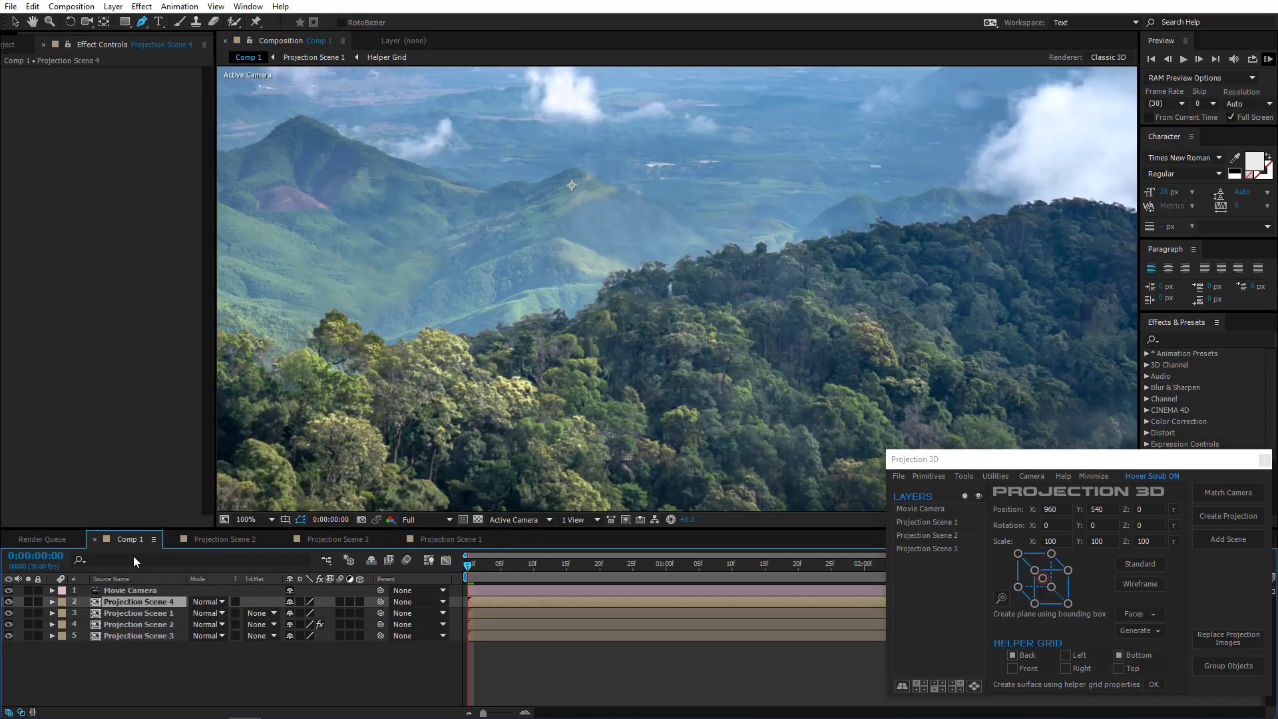
{"action": "double_click", "coordinate": [141, 602]}
{"action": "key", "text": "ctrl+v"}
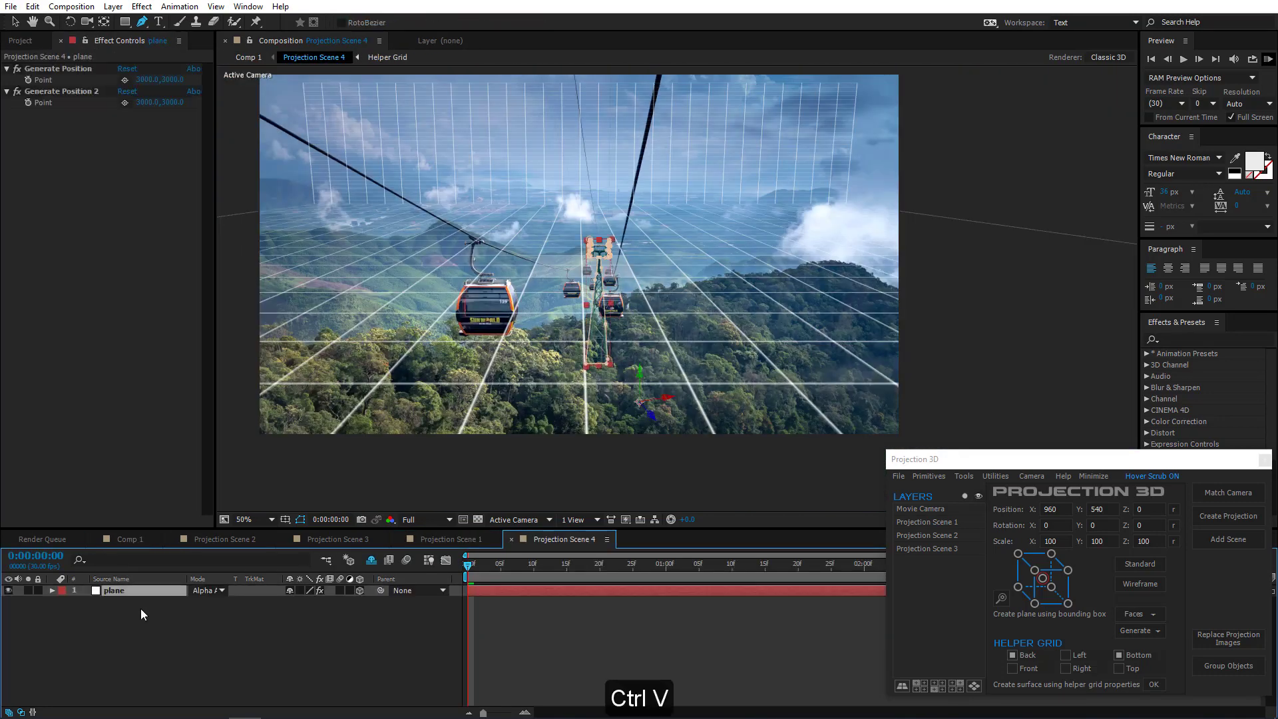
In Comp 1, move Projection Scene 4 below Projection Scene 1 and rename it Mast
{"action": "left_click", "coordinate": [130, 539]}
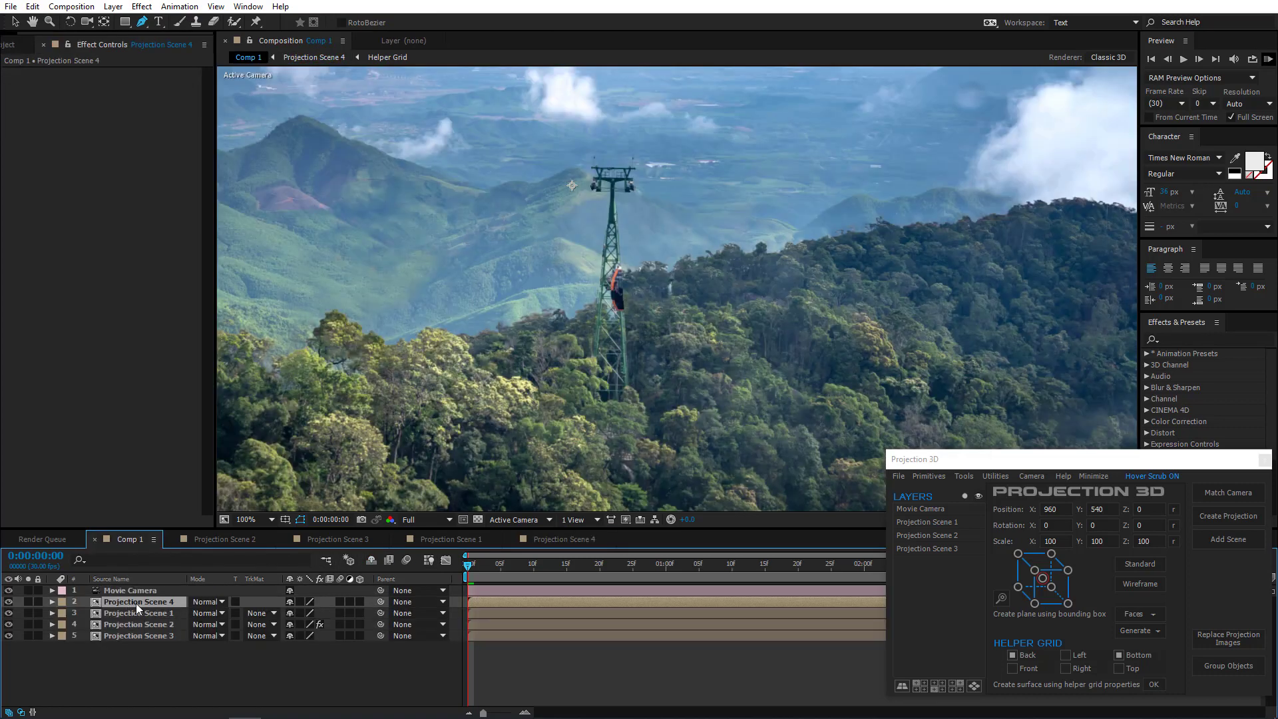
{"action": "left_click_drag", "start_coordinate": [142, 602], "coordinate": [147, 618]}
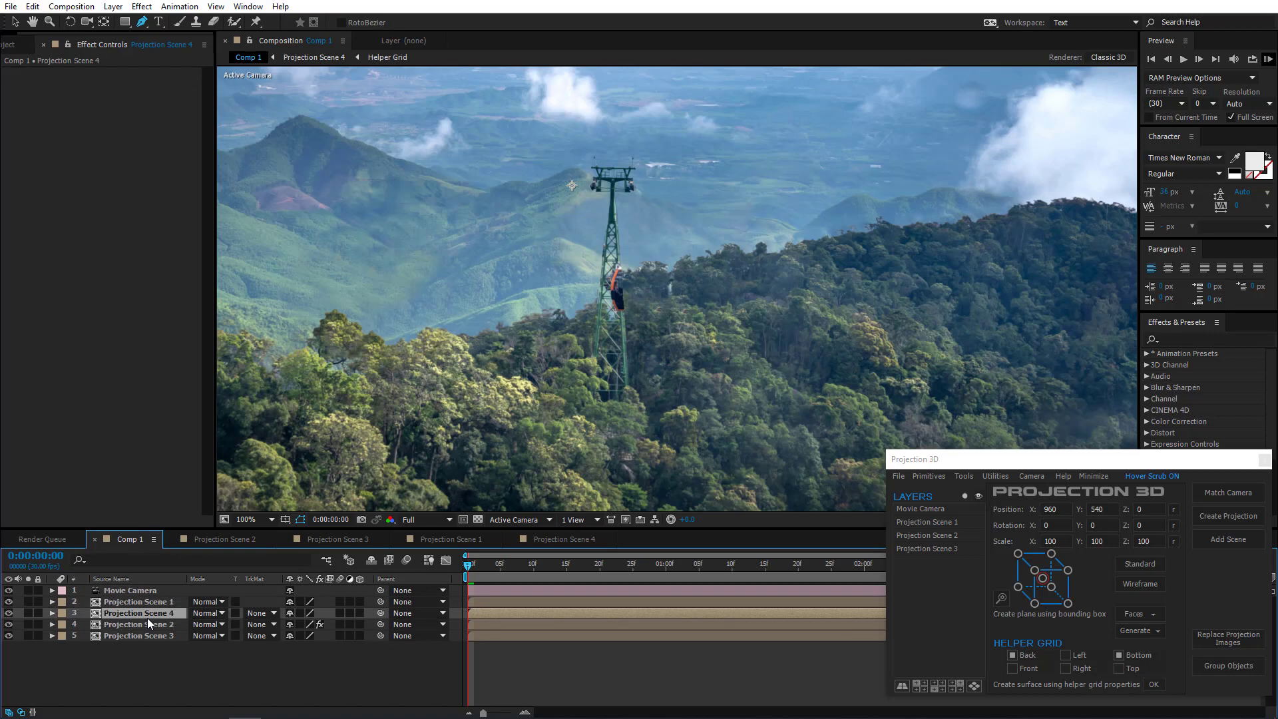
{"action": "key", "text": "Return"}
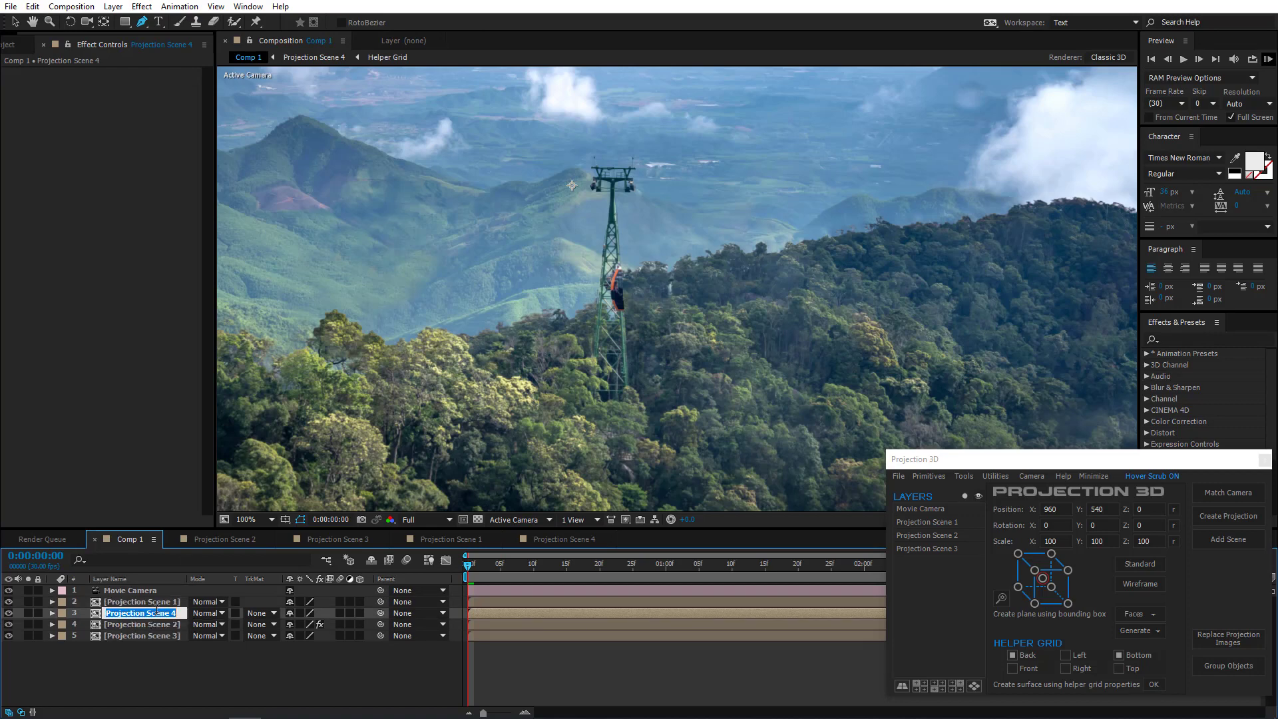
{"action": "type", "text": "Mast"}
{"action": "left_click", "coordinate": [160, 660]}
{"action": "left_click", "coordinate": [114, 617]}
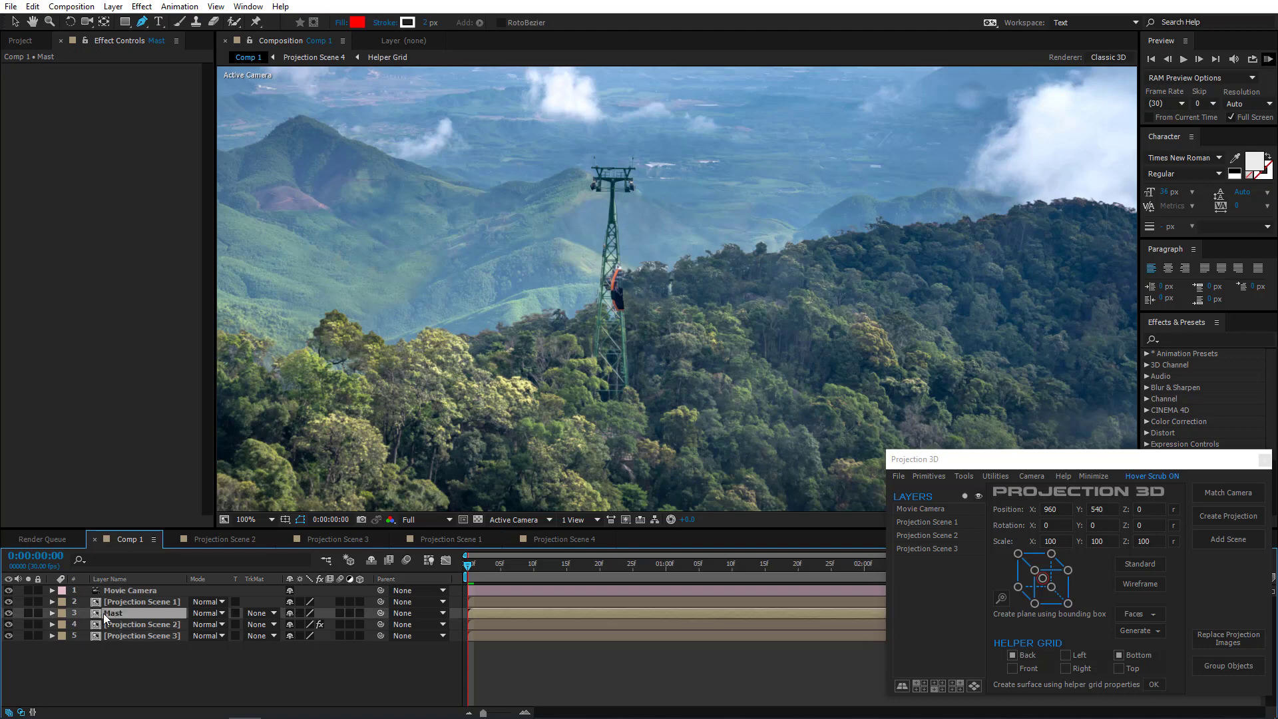
Replace the Mast scene's projection image with the Mast picture from the ropeway folder
{"action": "left_click", "coordinate": [28, 613]}
{"action": "left_click", "coordinate": [27, 612]}
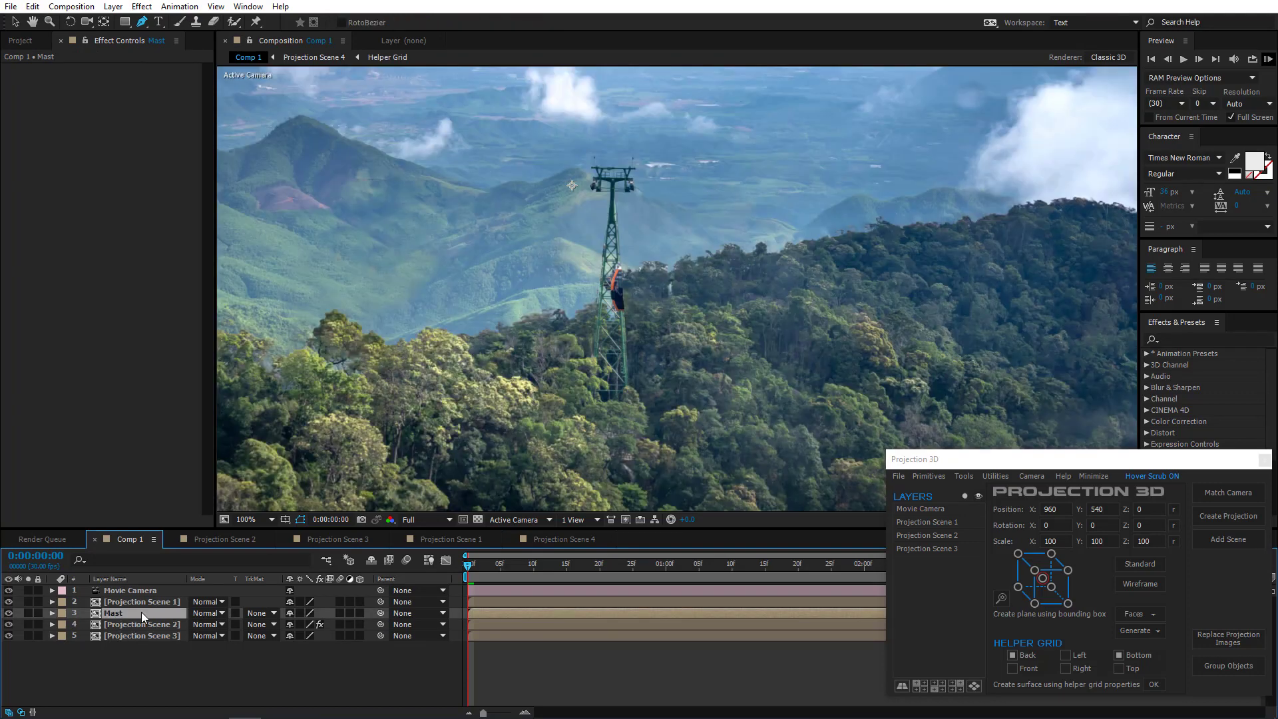
{"action": "left_click", "coordinate": [1238, 639]}
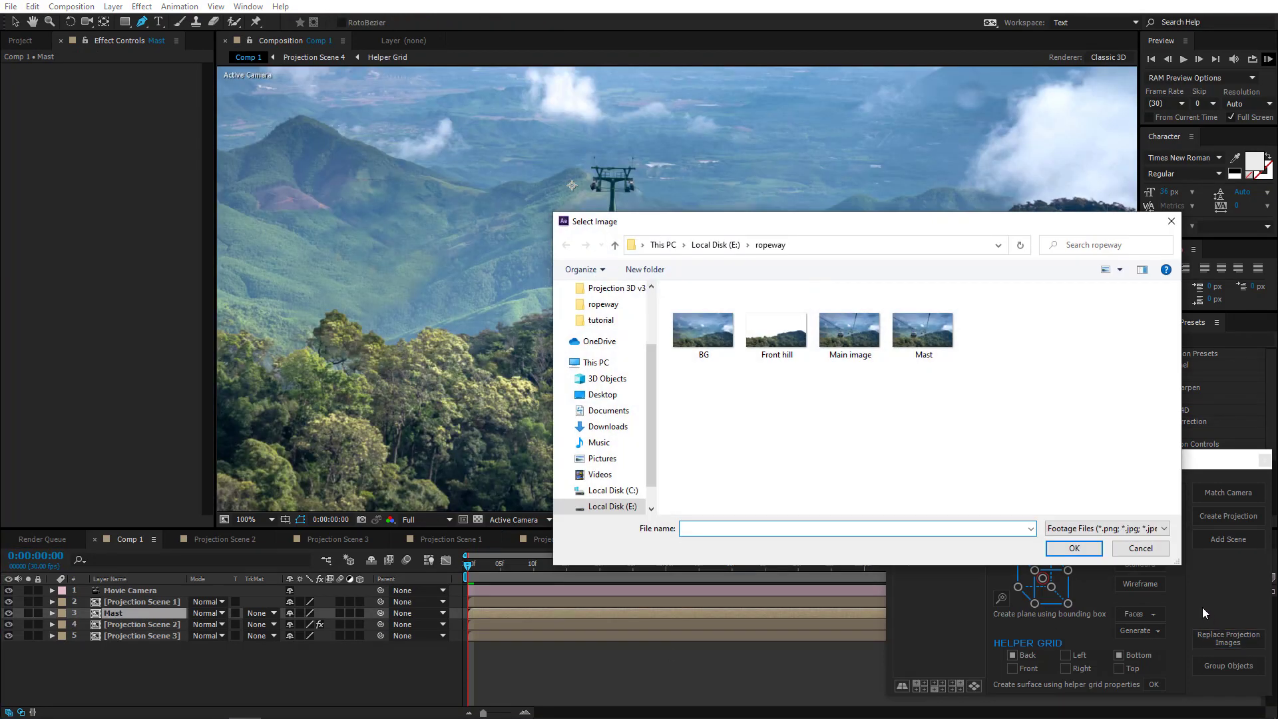
{"action": "left_click", "coordinate": [932, 327]}
{"action": "double_click", "coordinate": [933, 326]}
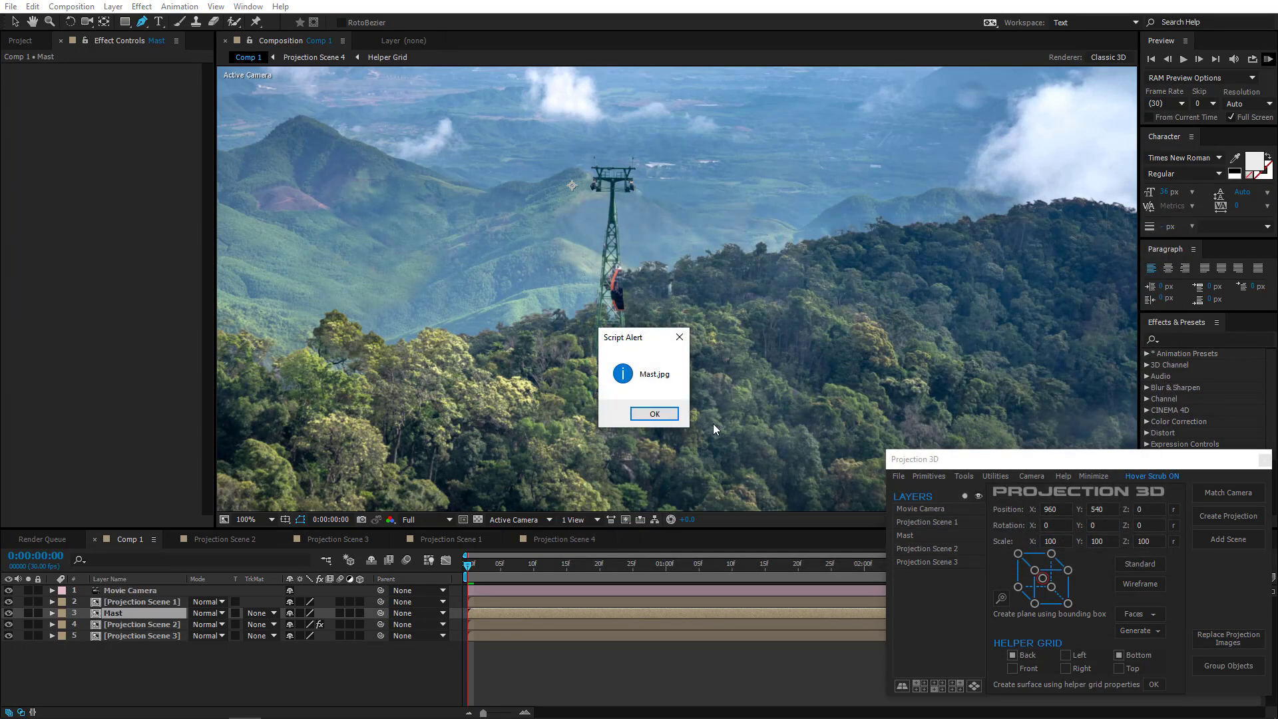
{"action": "left_click", "coordinate": [655, 414]}
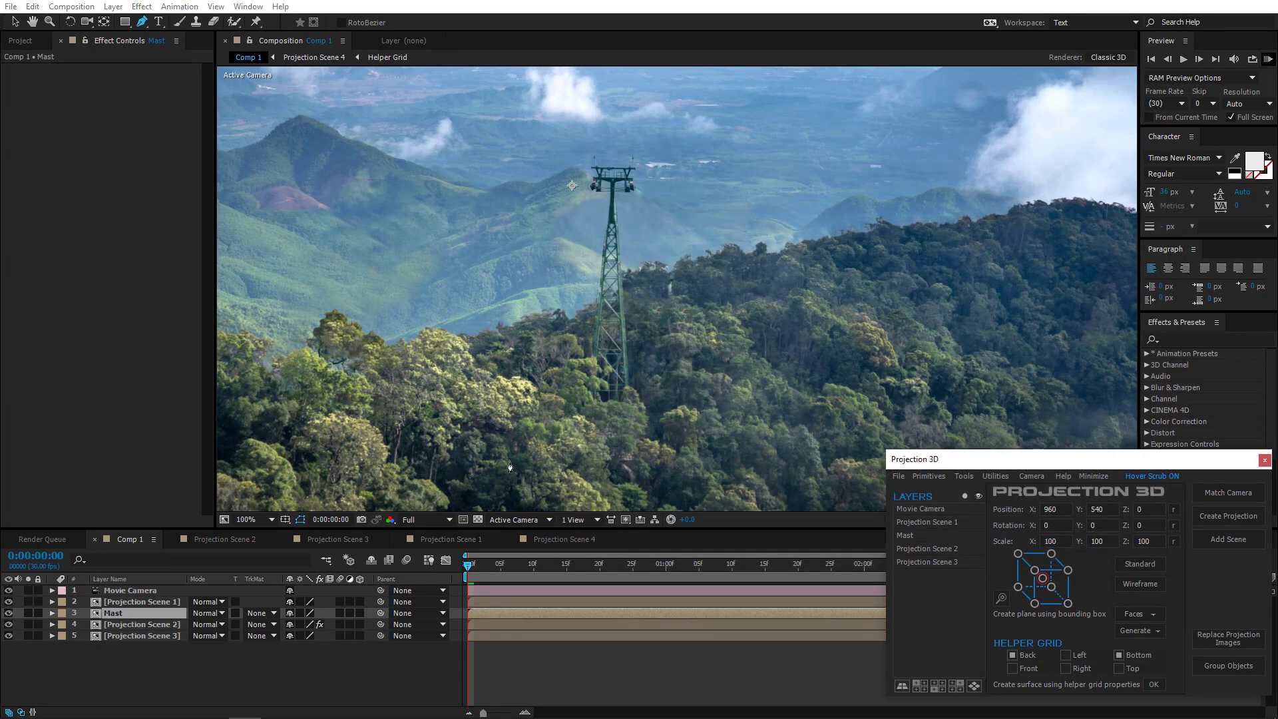
Preview the Movie Camera animation in Comp 1 with the view fitted and the Projection 3D panel minimized
{"action": "left_click", "coordinate": [130, 590]}
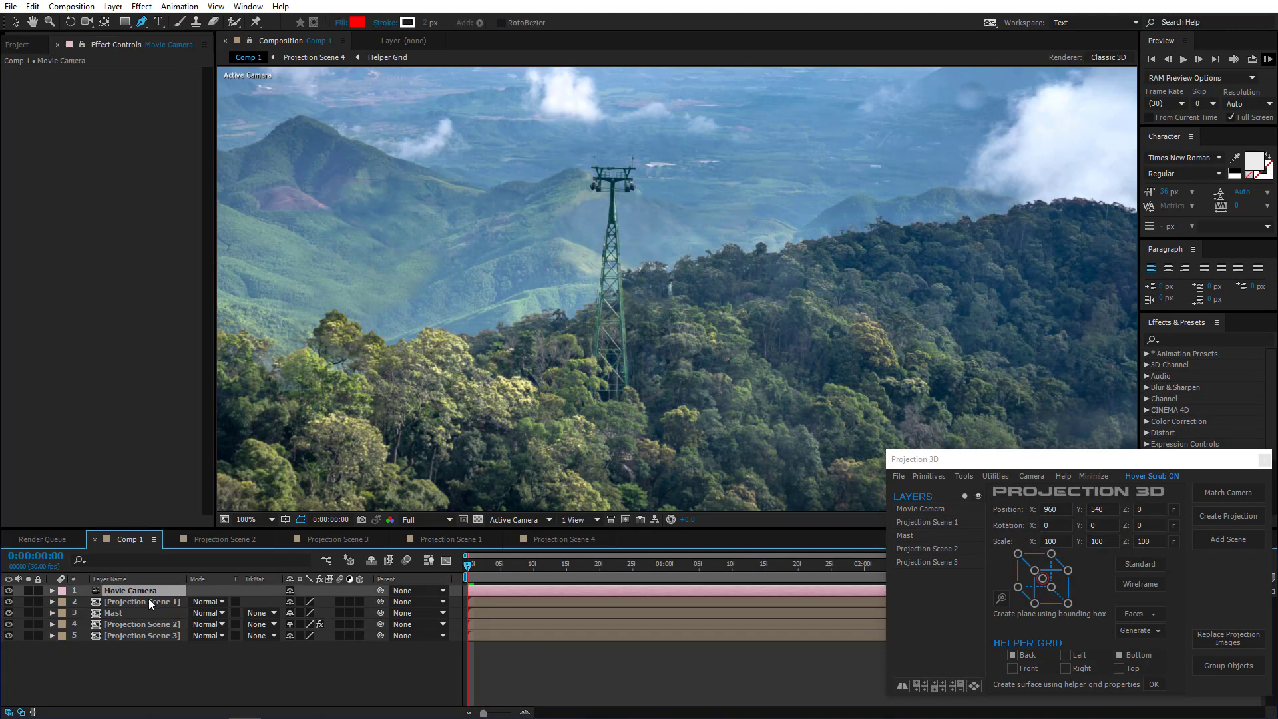
{"action": "left_click", "coordinate": [237, 521]}
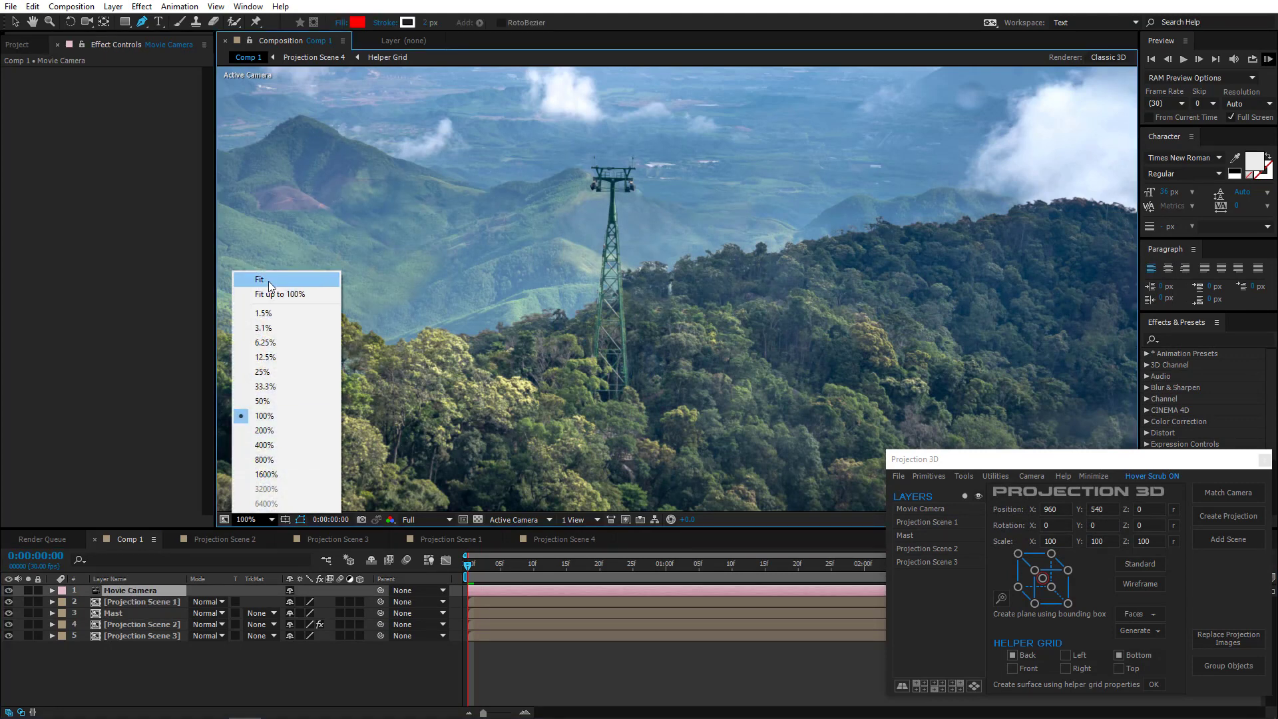
{"action": "left_click", "coordinate": [269, 281]}
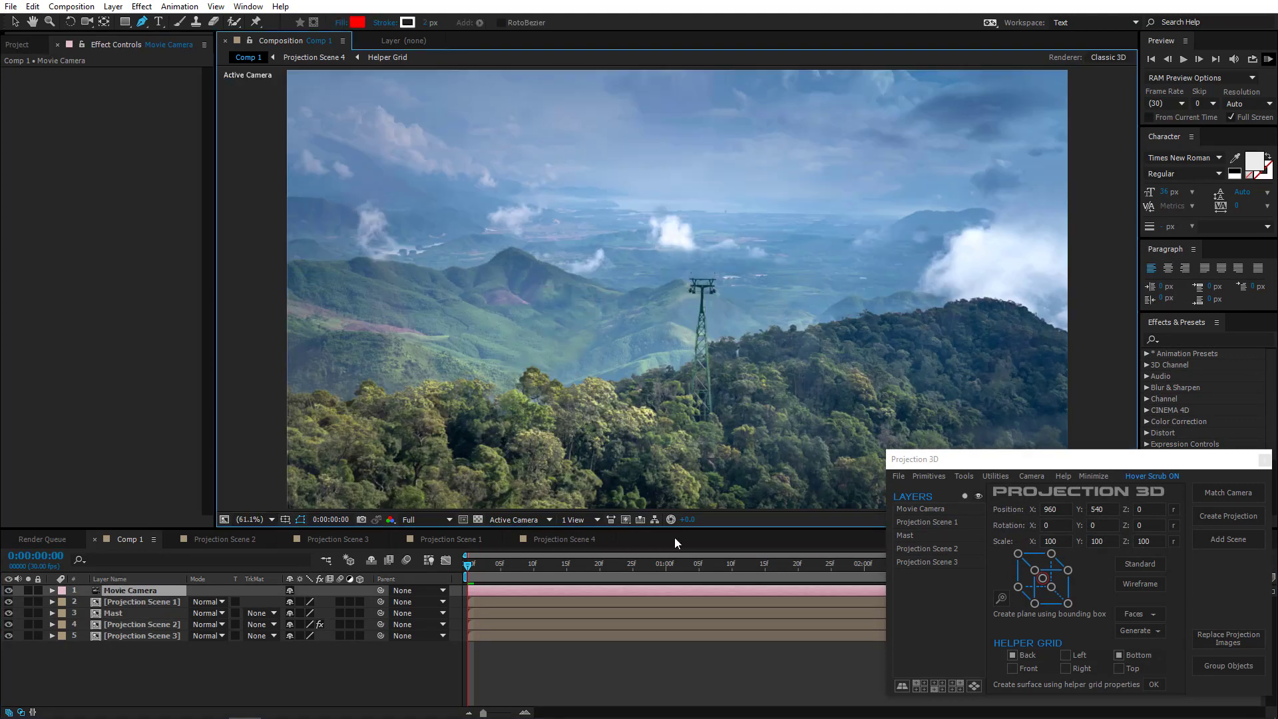
{"action": "left_click", "coordinate": [1095, 476]}
{"action": "key", "text": "space"}
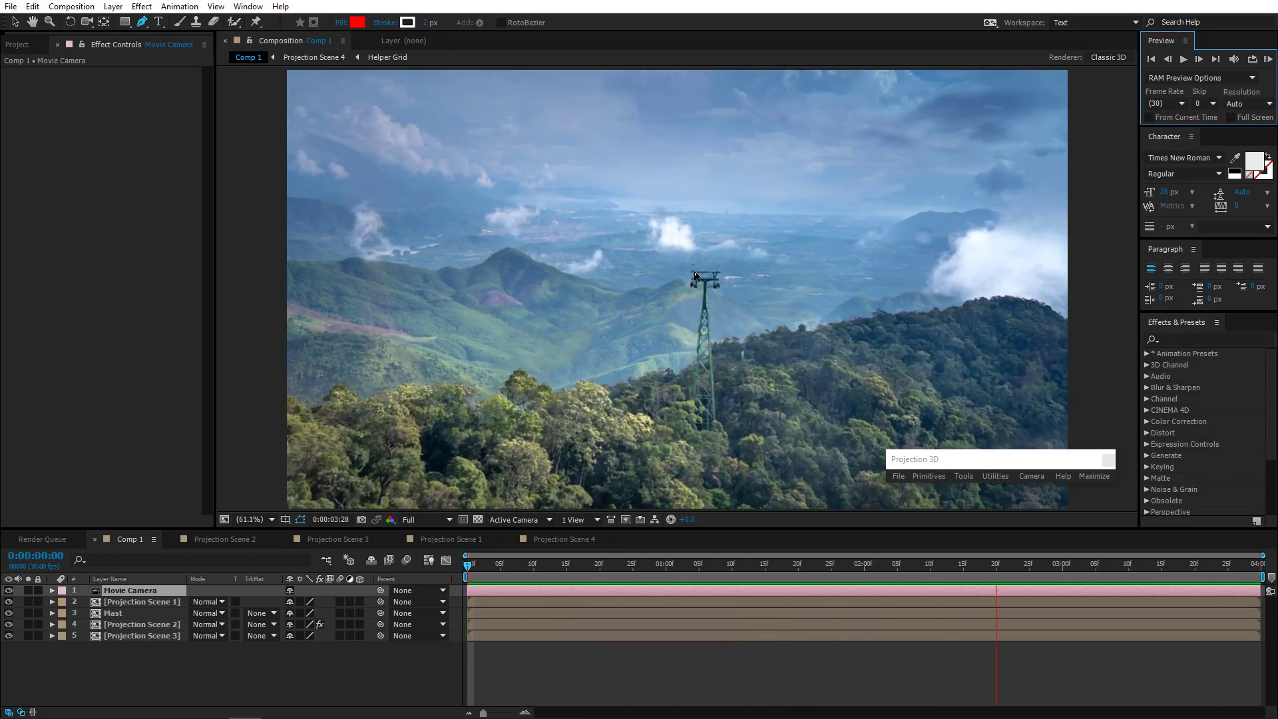
{"action": "left_click", "coordinate": [525, 322]}
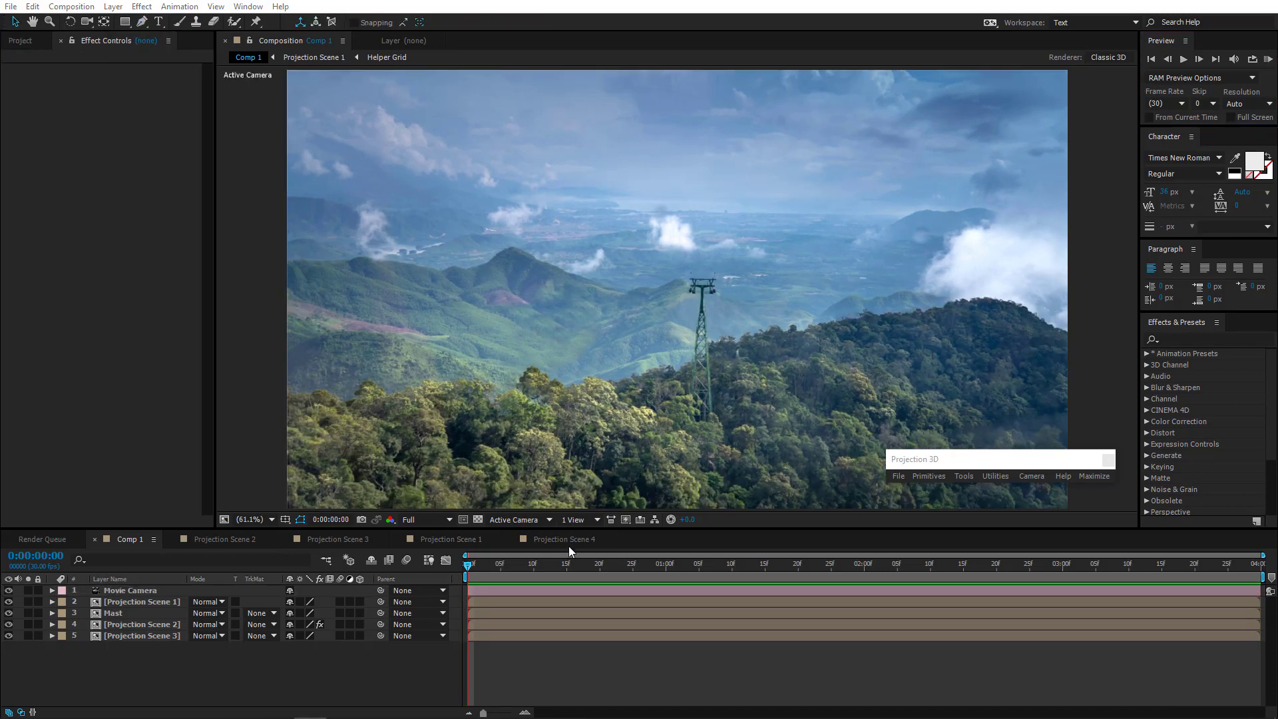
Copy the mast's plane layer from Projection Scene 4 and paste it into Projection Scene 1
{"action": "left_click", "coordinate": [566, 540]}
{"action": "key", "text": "ctrl+c"}
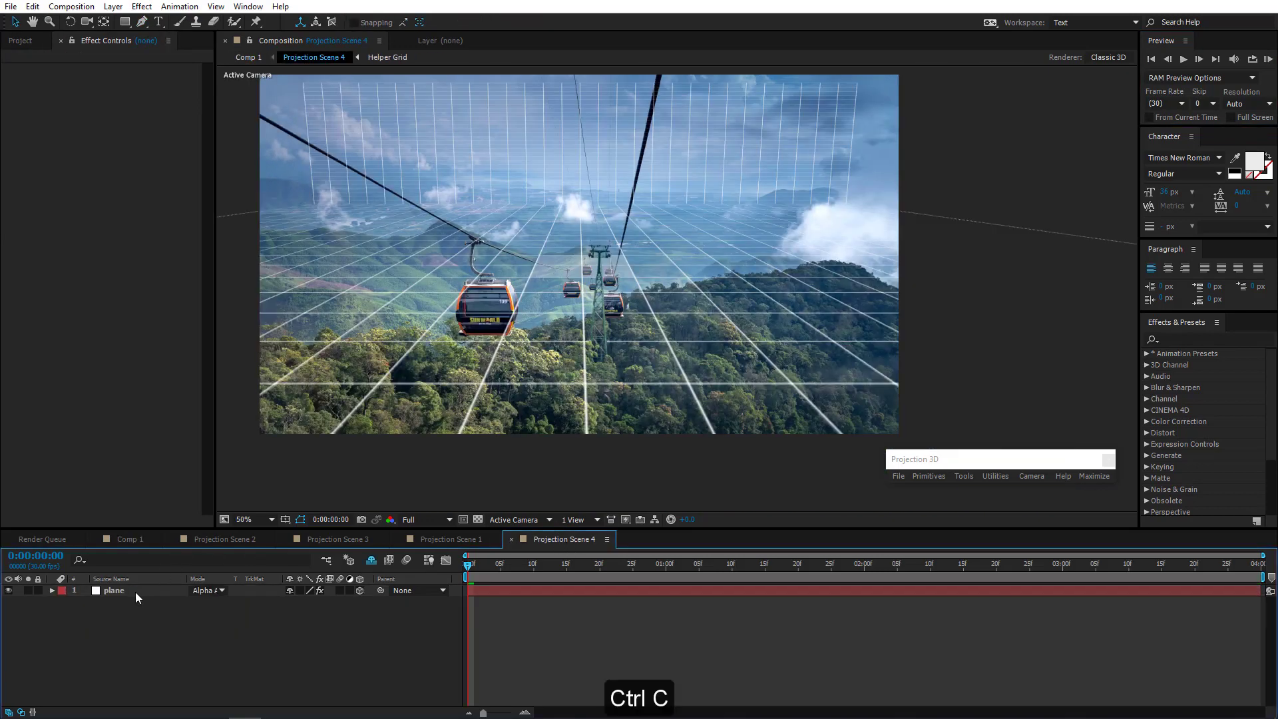
{"action": "left_click", "coordinate": [134, 592]}
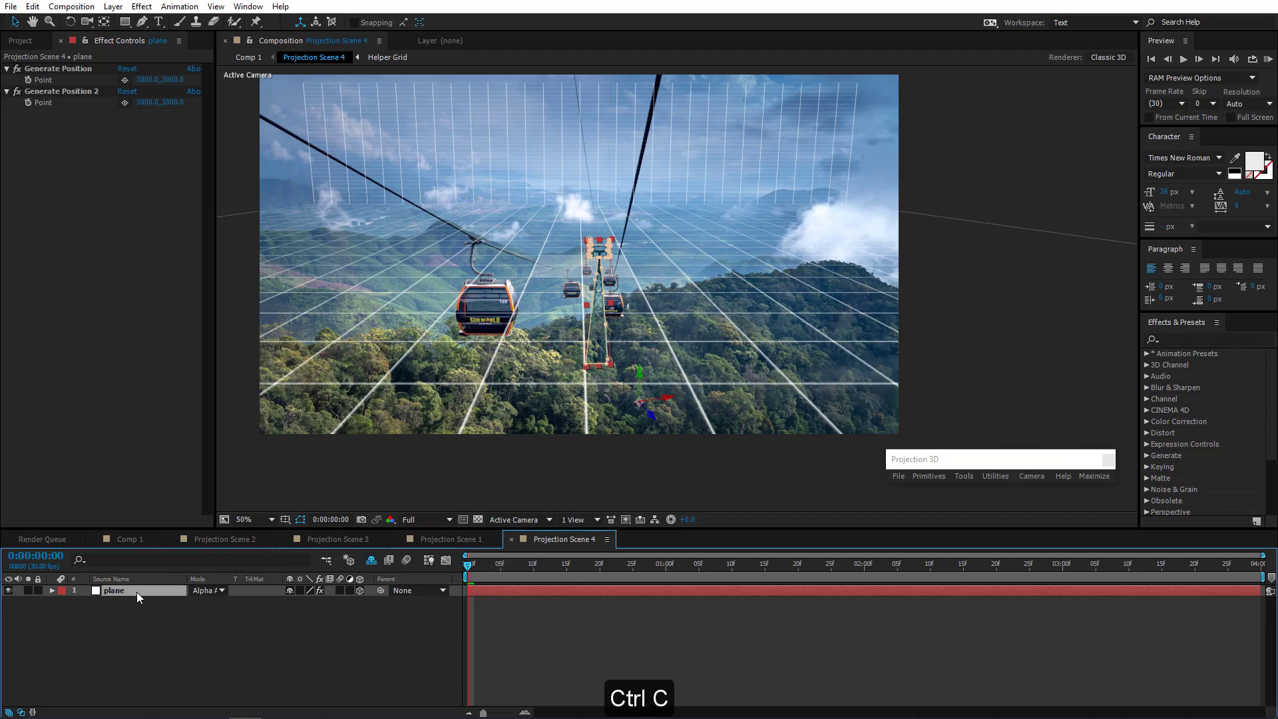
{"action": "left_click", "coordinate": [457, 539]}
{"action": "key", "text": "ctrl+v"}
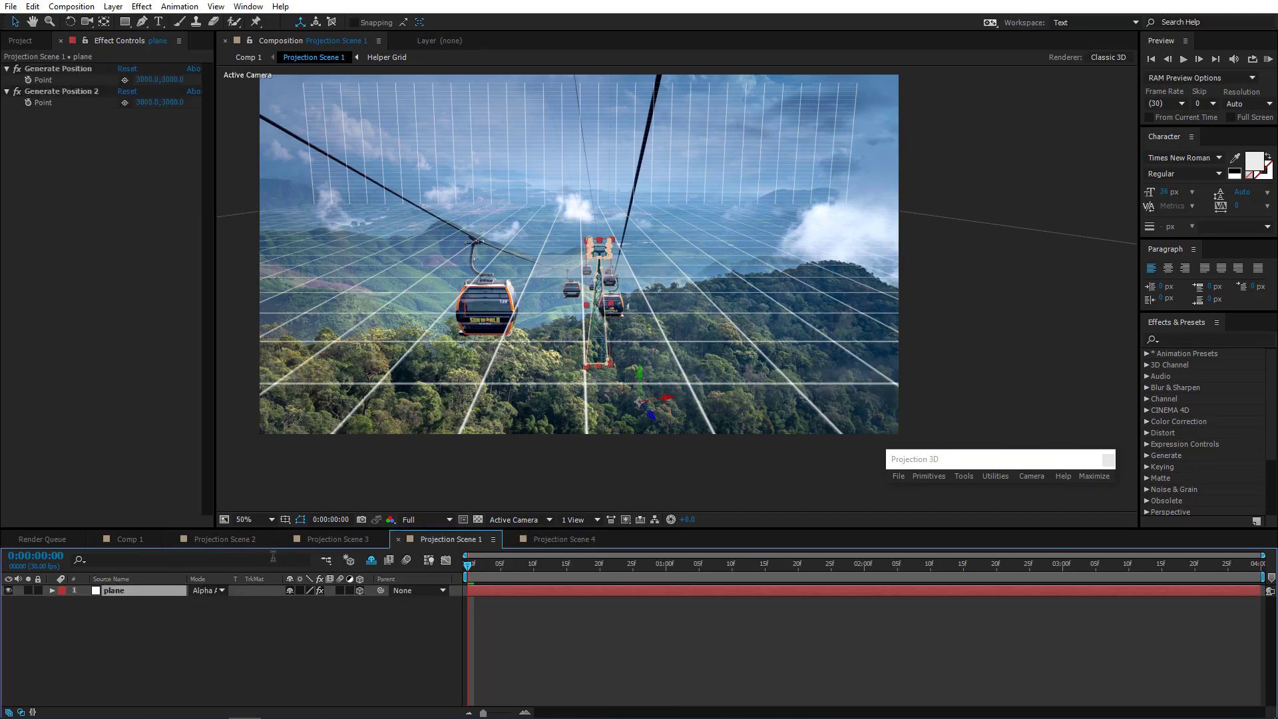
Generate a new plane from a Generate Position point placed where the thin cable meets the left side of the mast head
{"action": "key", "text": "period"}
{"action": "left_click_drag", "start_coordinate": [481, 268], "coordinate": [637, 346]}
{"action": "key", "text": "period"}
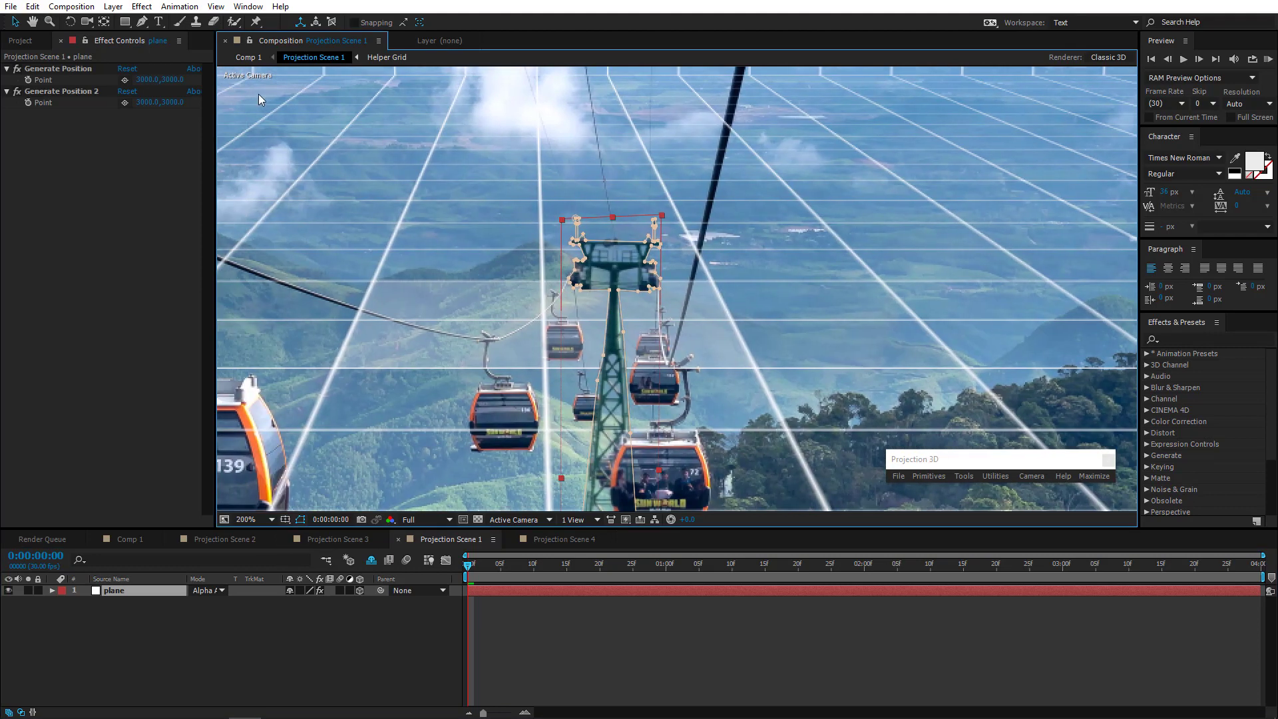
{"action": "left_click", "coordinate": [124, 80]}
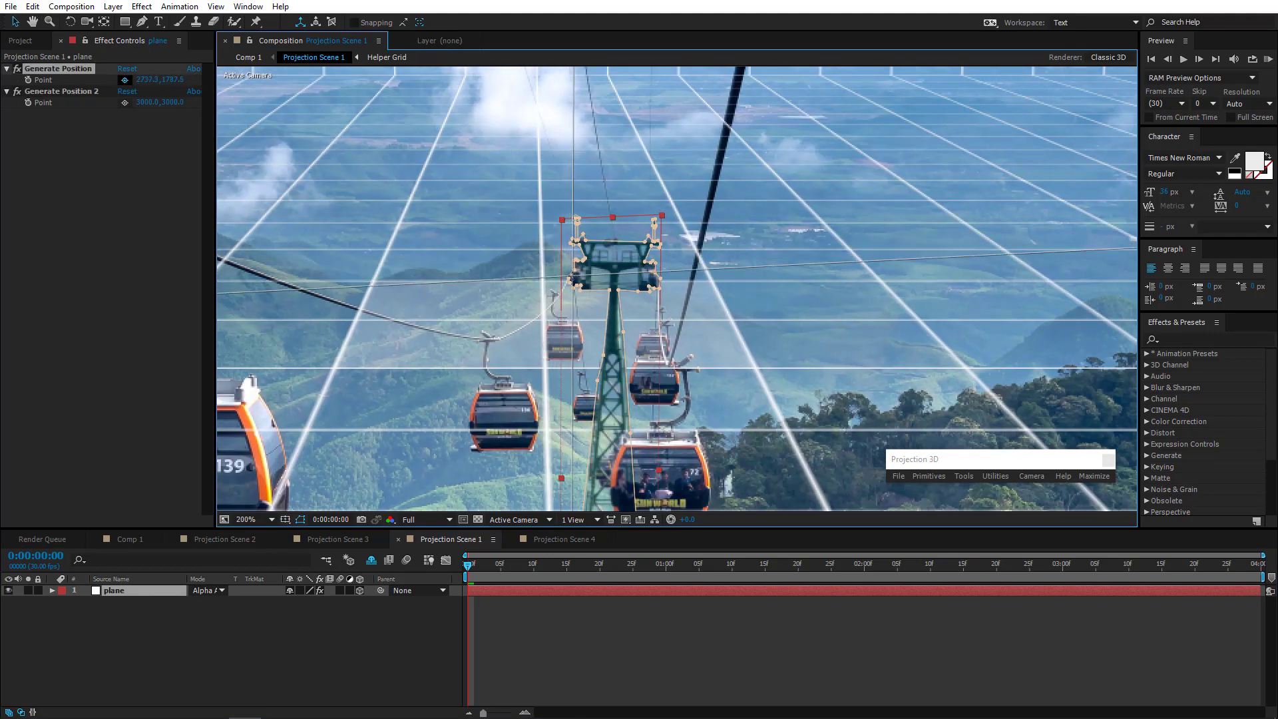
{"action": "left_click", "coordinate": [570, 276]}
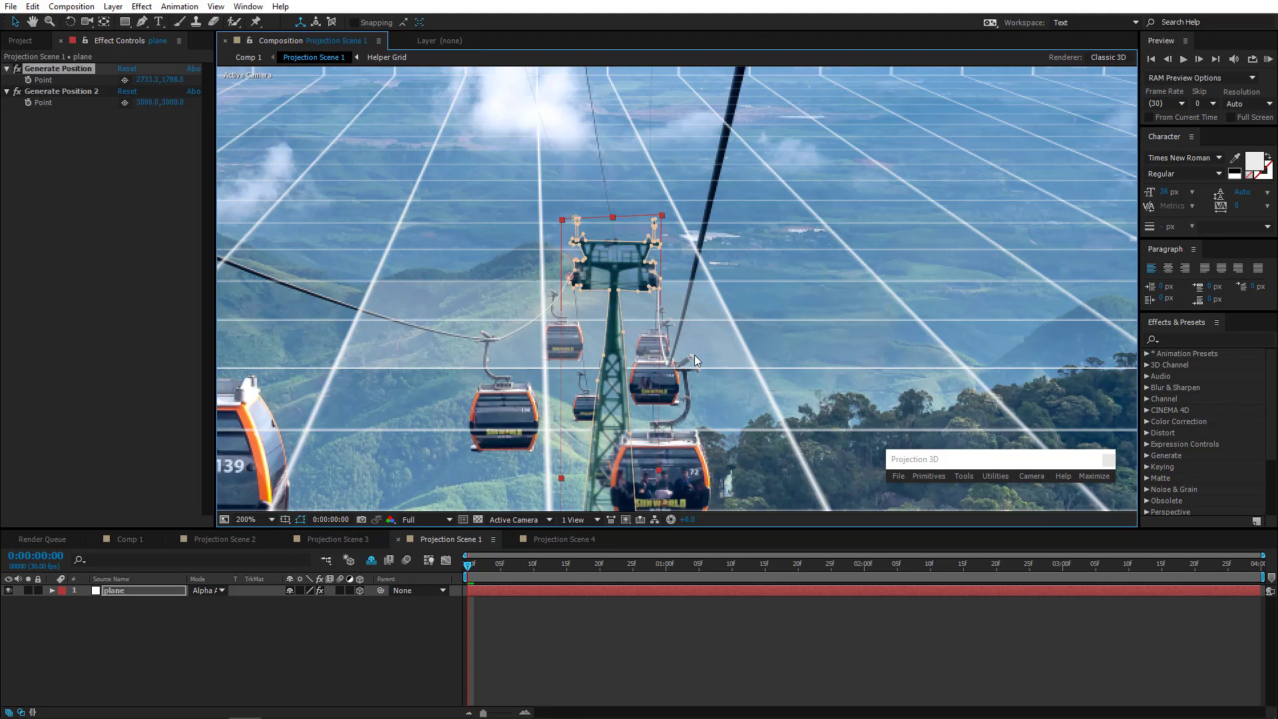
{"action": "left_click", "coordinate": [964, 476]}
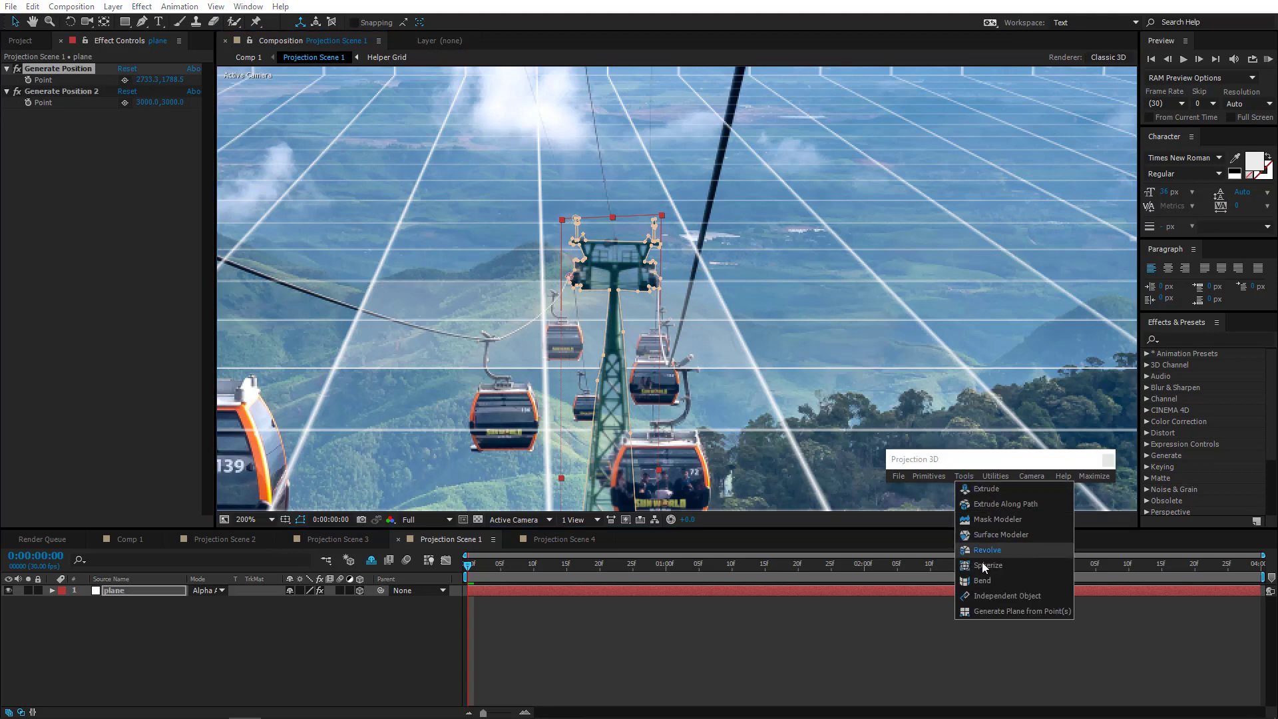
{"action": "left_click", "coordinate": [993, 610]}
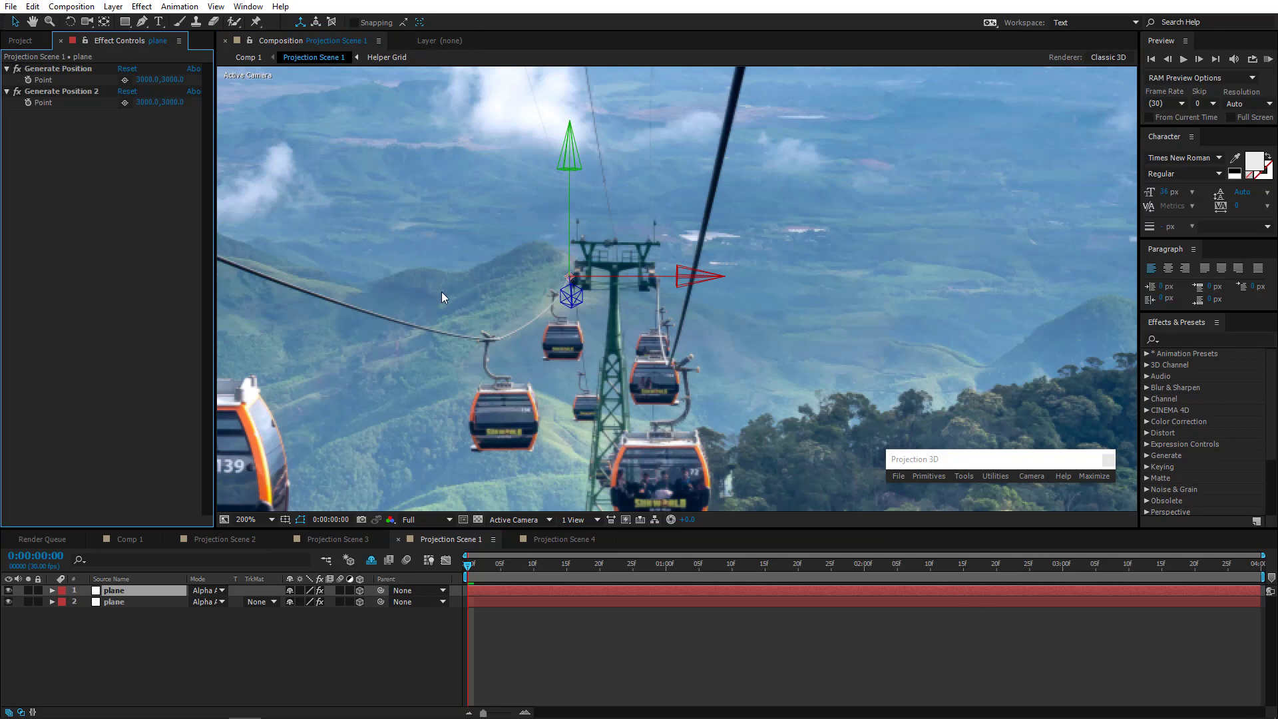
Set the new plane's X Rotation to 90° in Custom View 1 and orbit around it to check its horizontal position
{"action": "left_click", "coordinate": [524, 520]}
{"action": "left_click", "coordinate": [526, 472]}
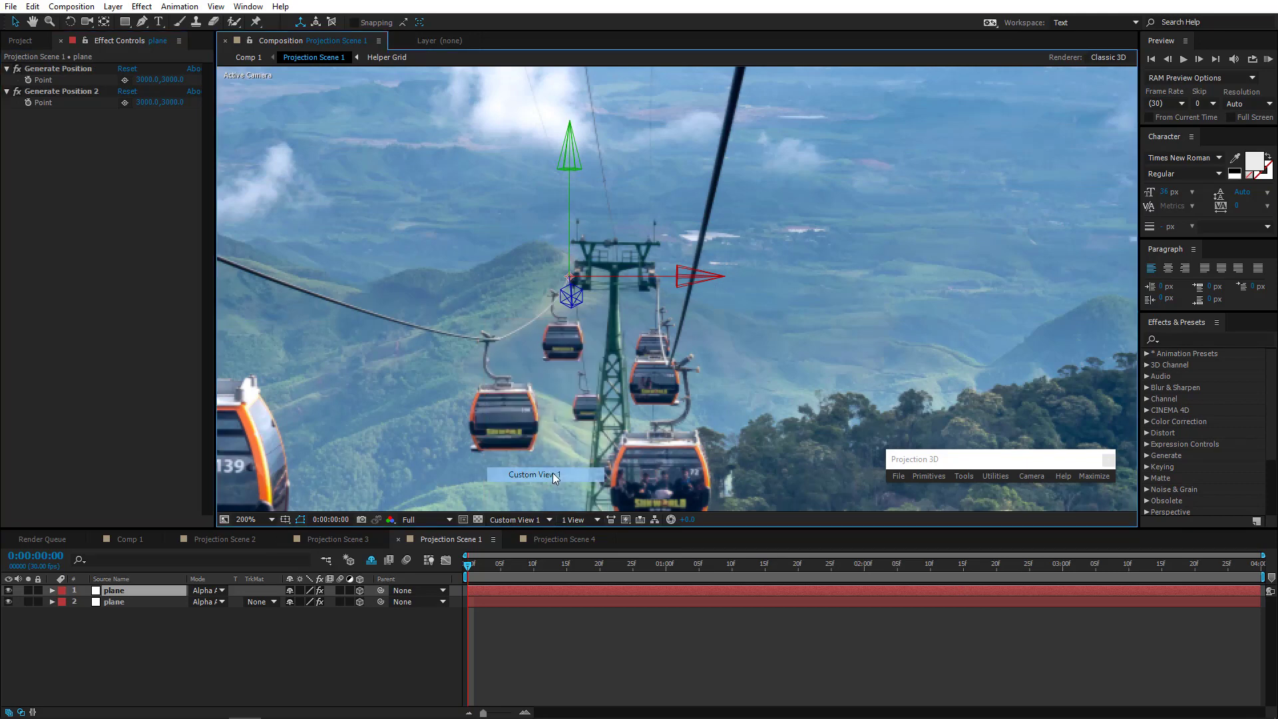
{"action": "key", "text": "comma"}
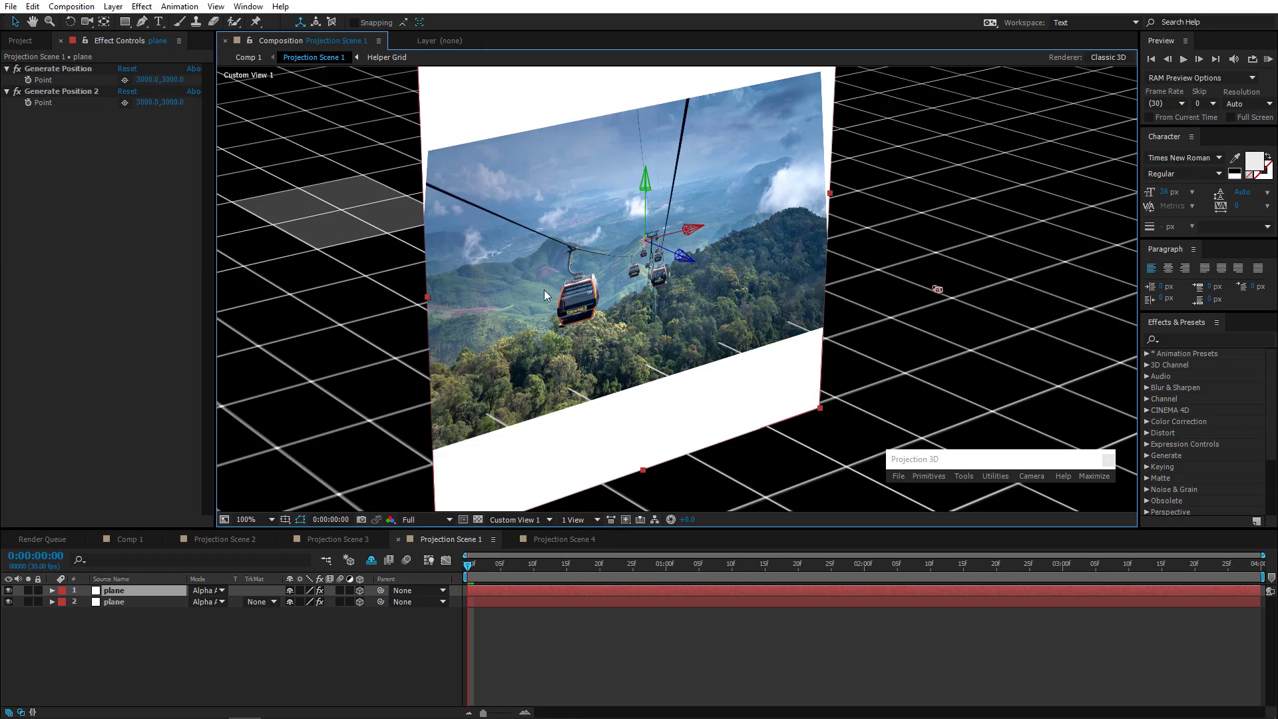
{"action": "left_click", "coordinate": [152, 591]}
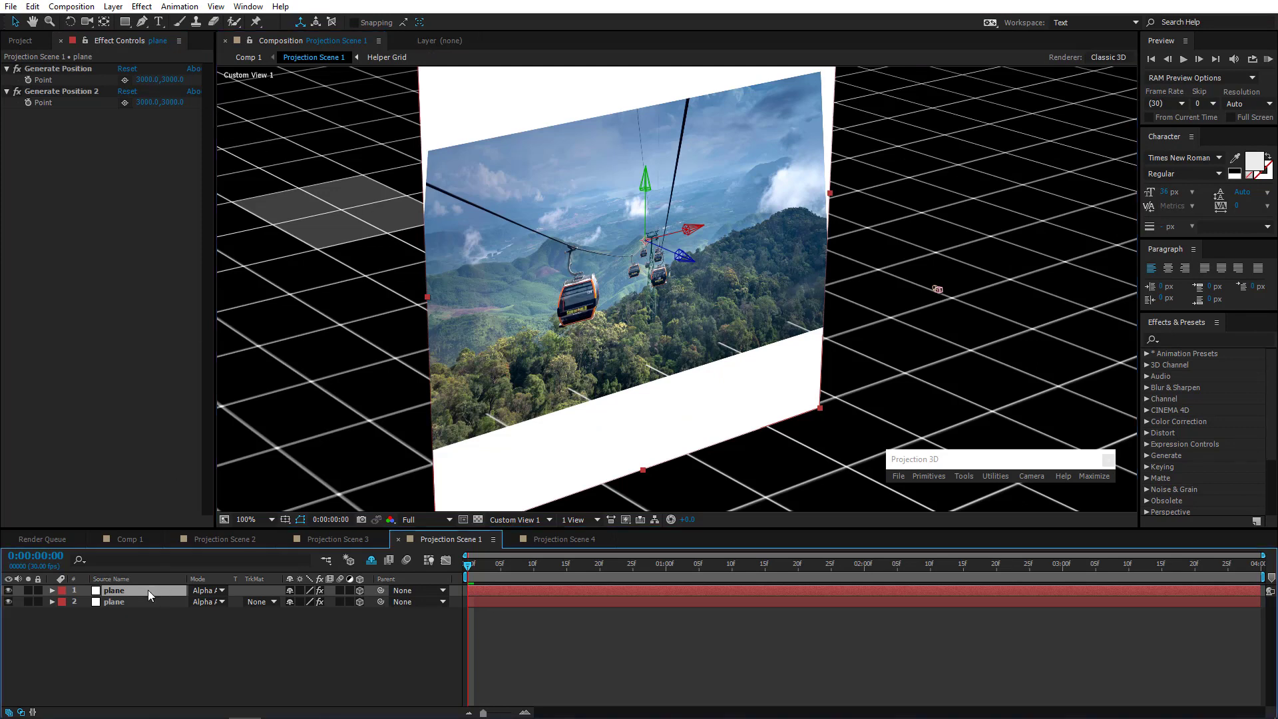
{"action": "key", "text": "r"}
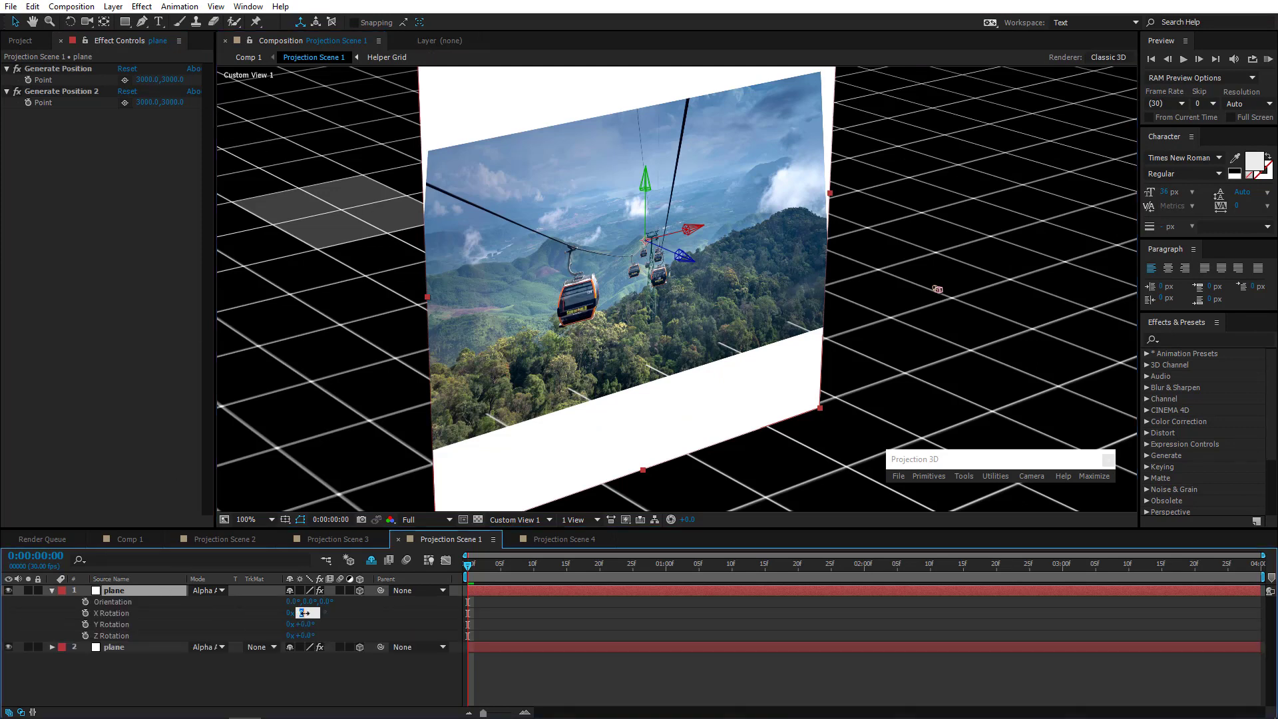
{"action": "key", "text": "Return"}
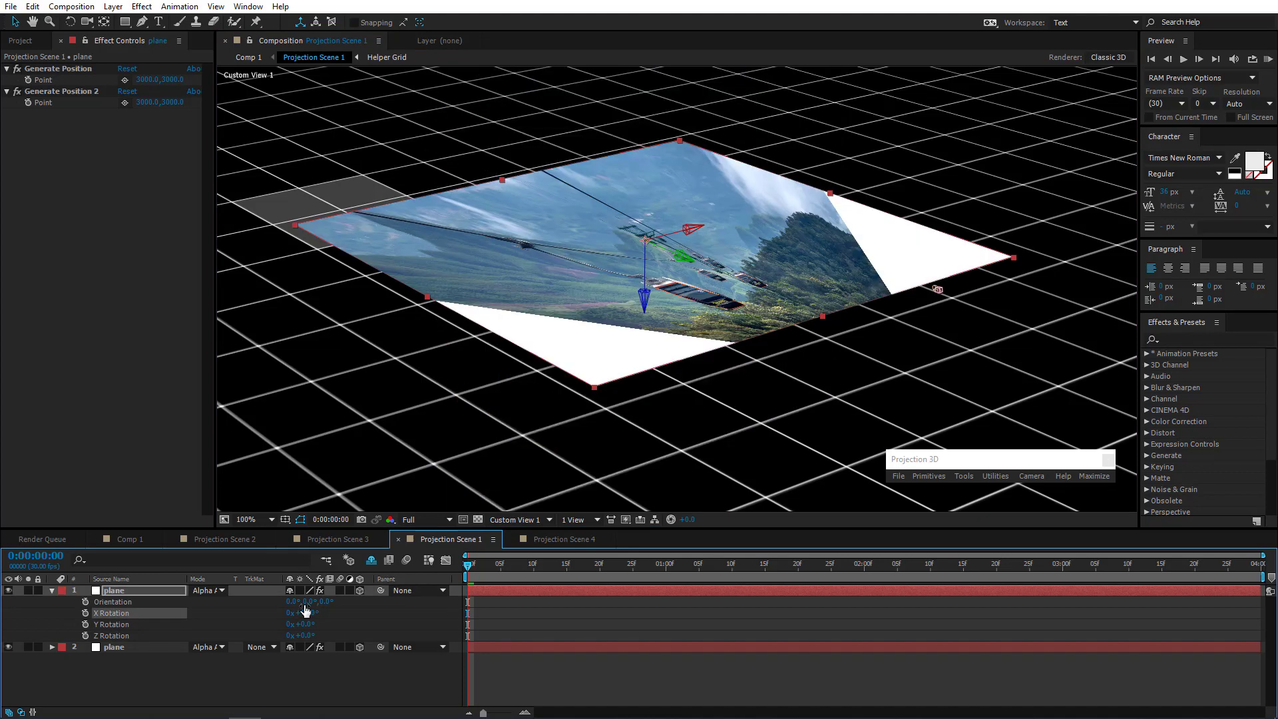
{"action": "left_click", "coordinate": [86, 22]}
{"action": "left_click_drag", "start_coordinate": [611, 348], "coordinate": [615, 333]}
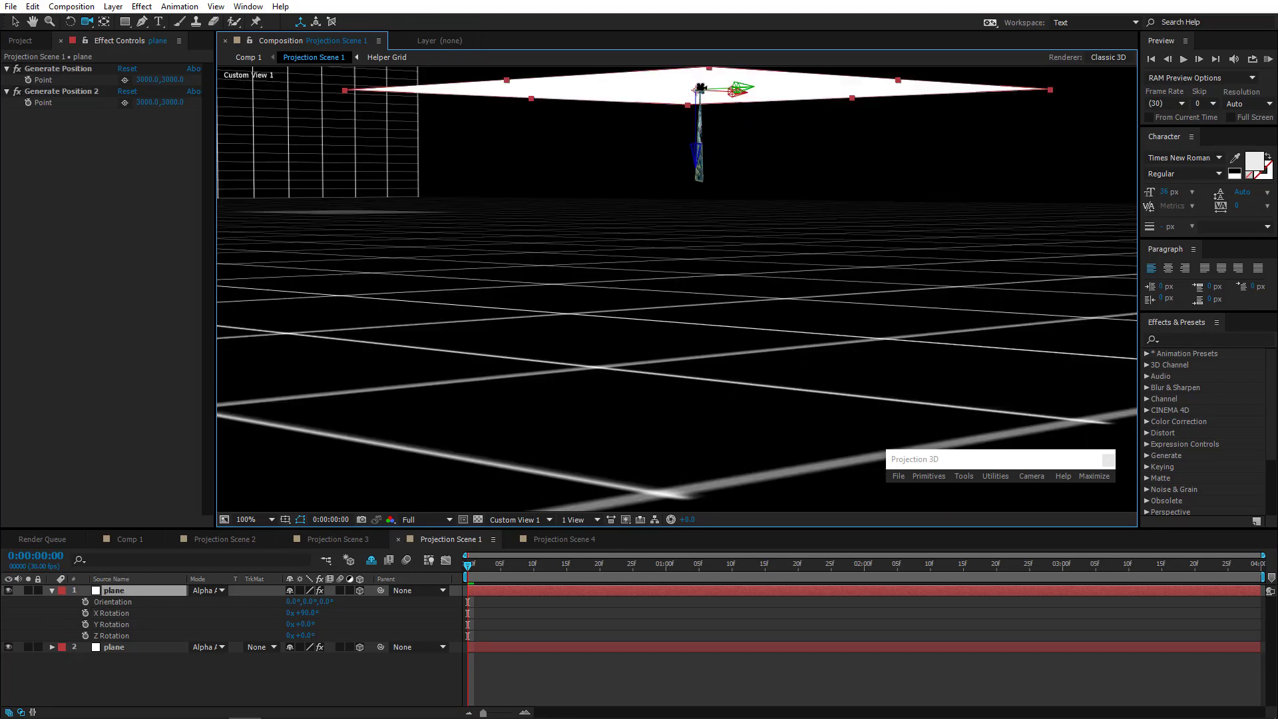
From the Active Camera view, draw a narrow four-point mask on the horizontal plane along the cable between the mast head and the first cabin's hanger
{"action": "left_click", "coordinate": [514, 520]}
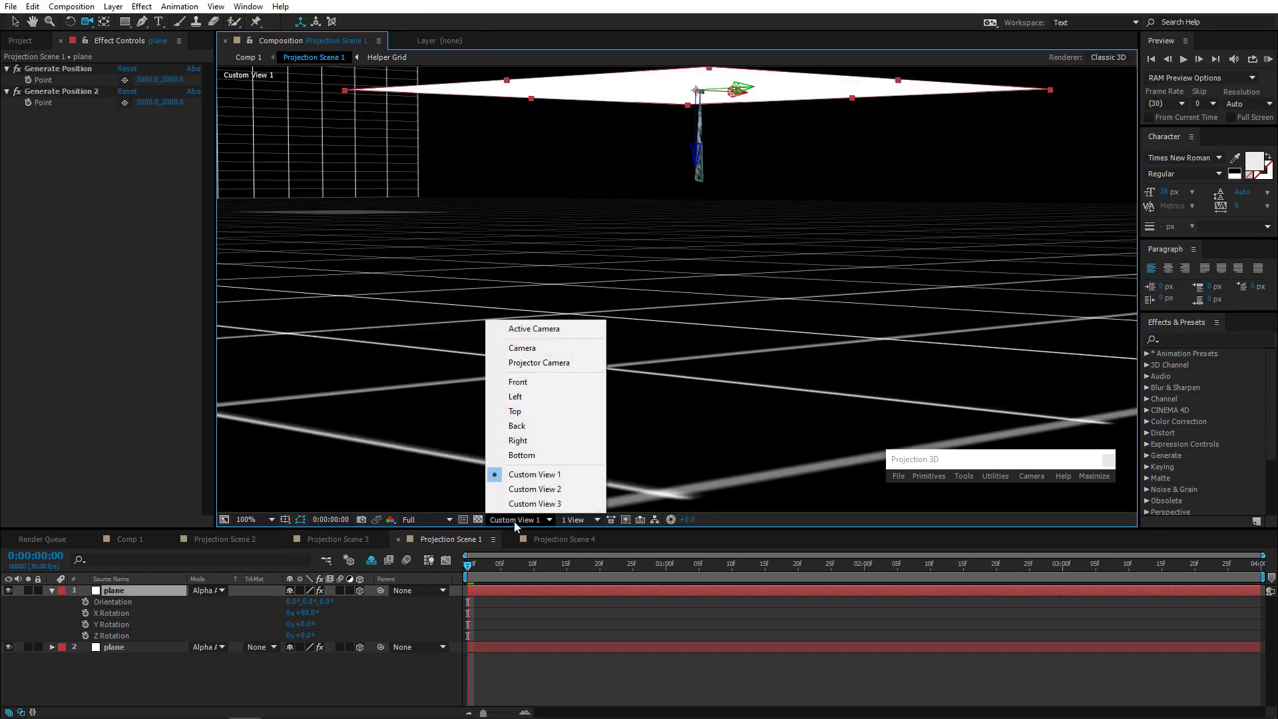
{"action": "left_click", "coordinate": [533, 328]}
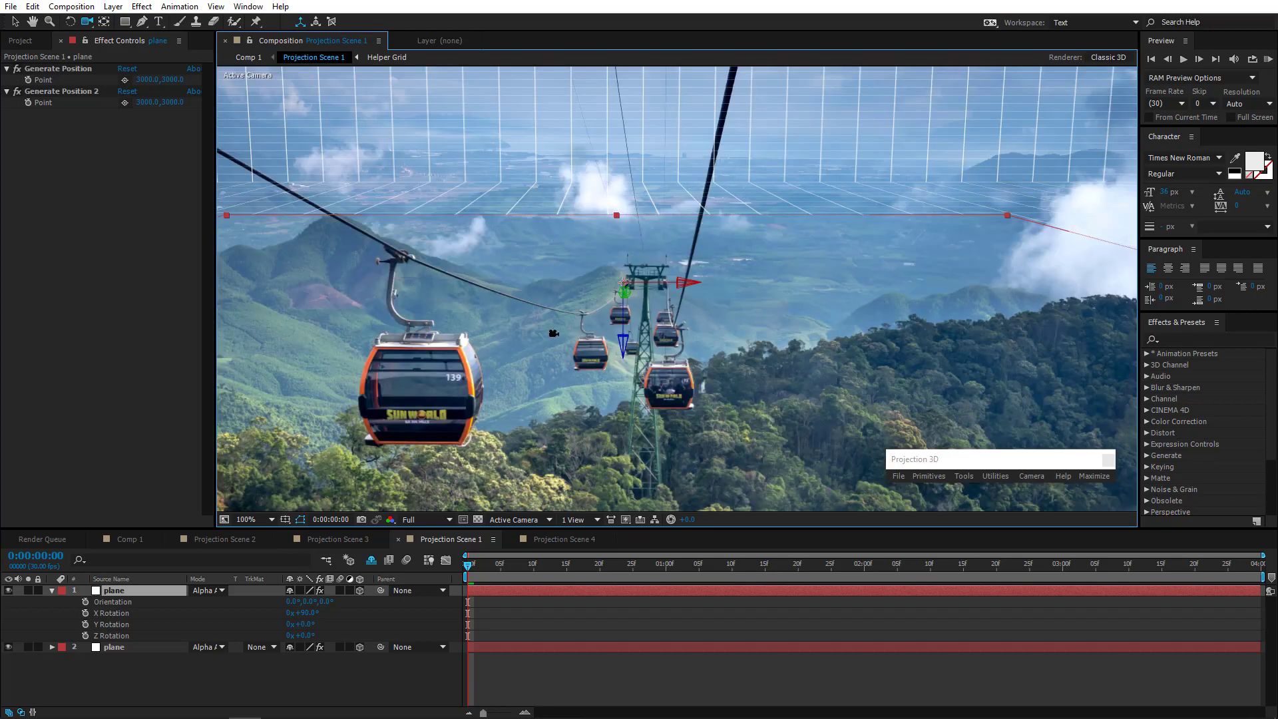
{"action": "left_click", "coordinate": [142, 22]}
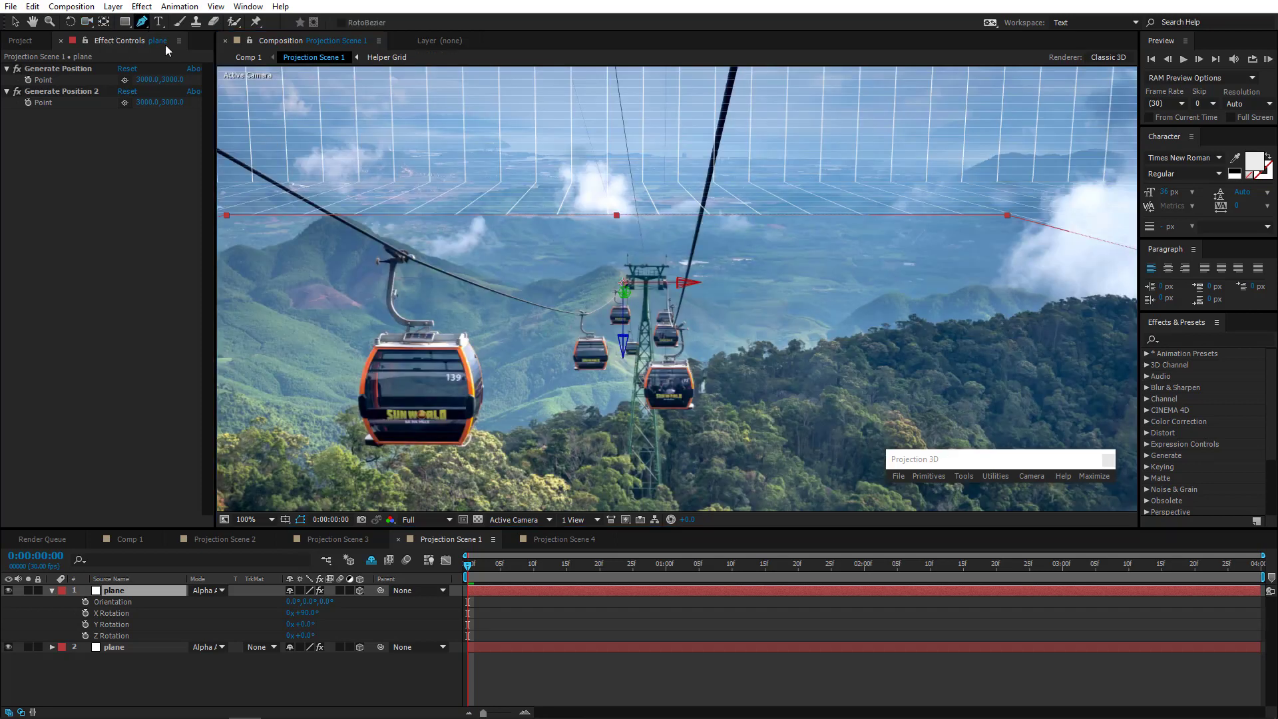
{"action": "scroll", "coordinate": [540, 315], "scroll_direction": "up", "scroll_amount": 2}
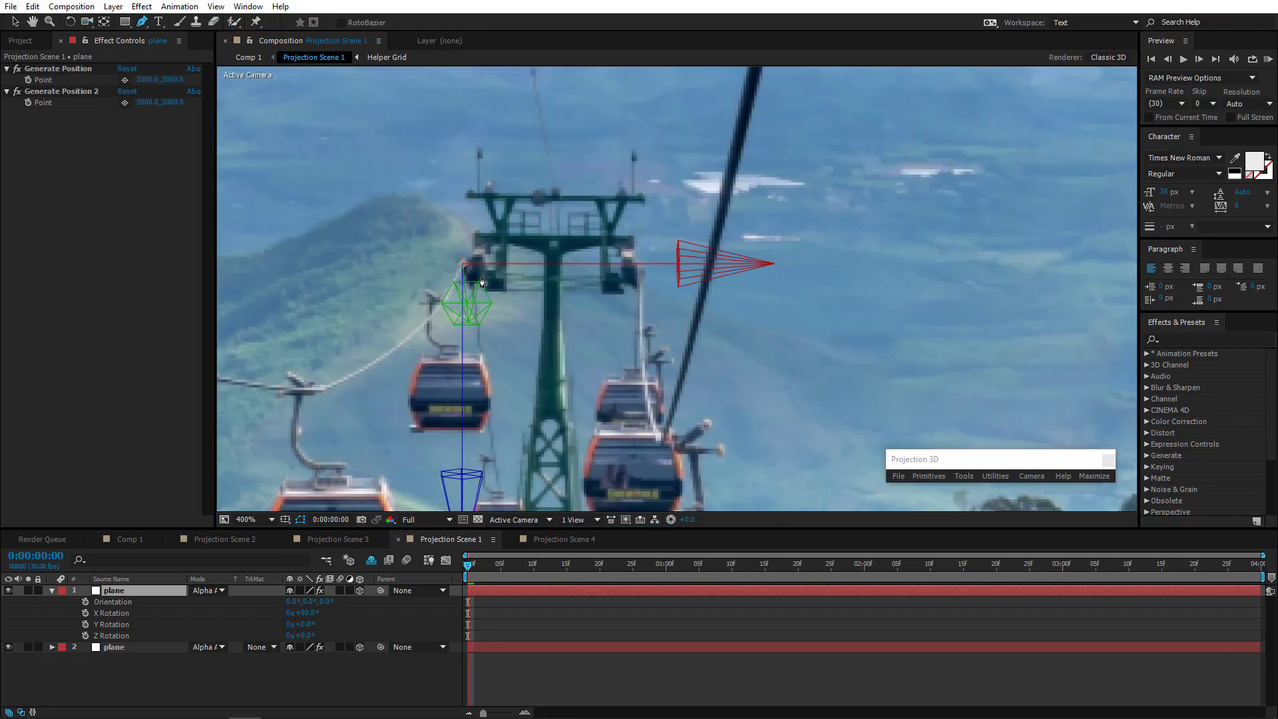
{"action": "scroll", "coordinate": [482, 283], "scroll_direction": "up", "scroll_amount": 2}
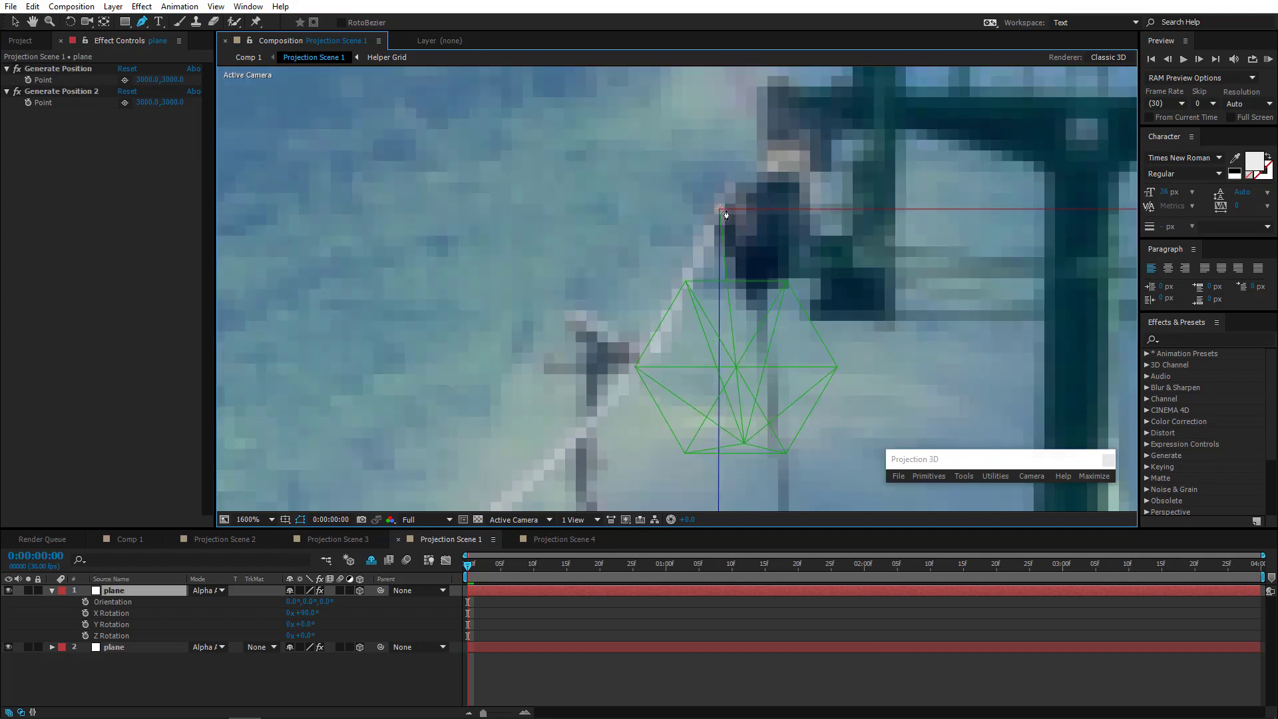
{"action": "left_click", "coordinate": [726, 210]}
{"action": "left_click", "coordinate": [640, 385]}
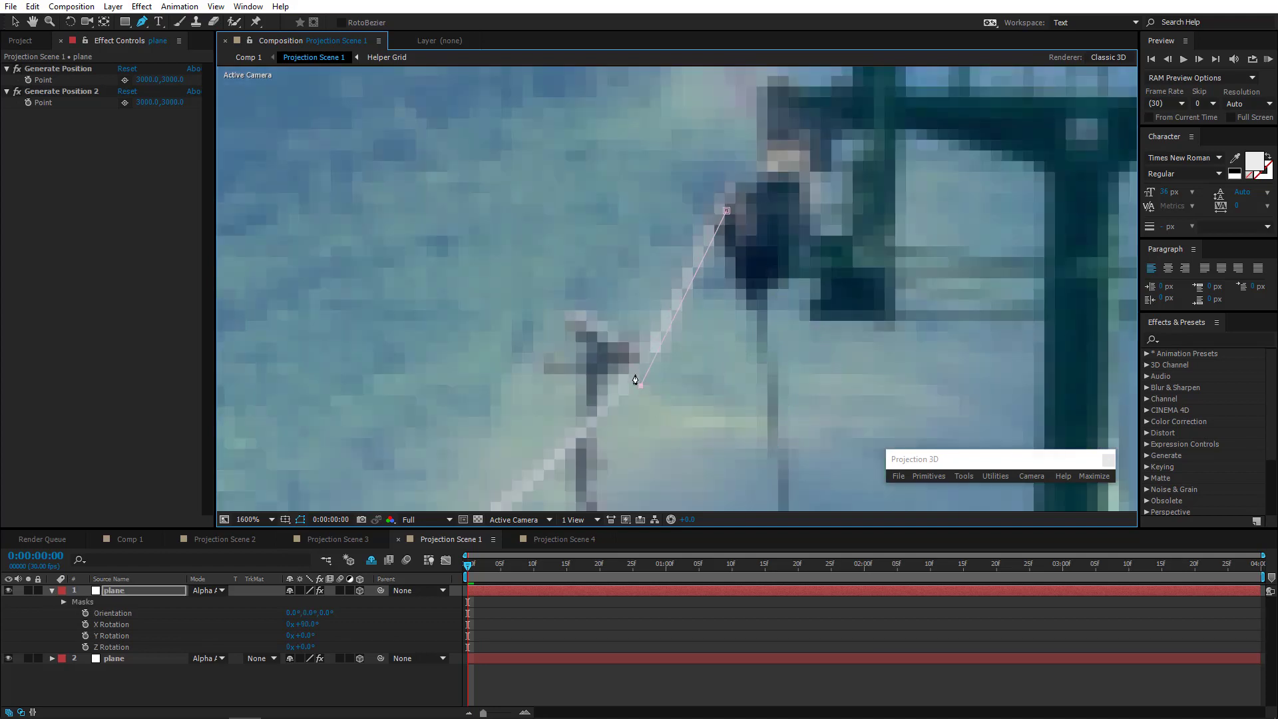
{"action": "left_click", "coordinate": [625, 375]}
{"action": "left_click", "coordinate": [719, 200]}
{"action": "left_click_drag", "start_coordinate": [719, 201], "coordinate": [723, 201]}
{"action": "key", "text": "comma"}
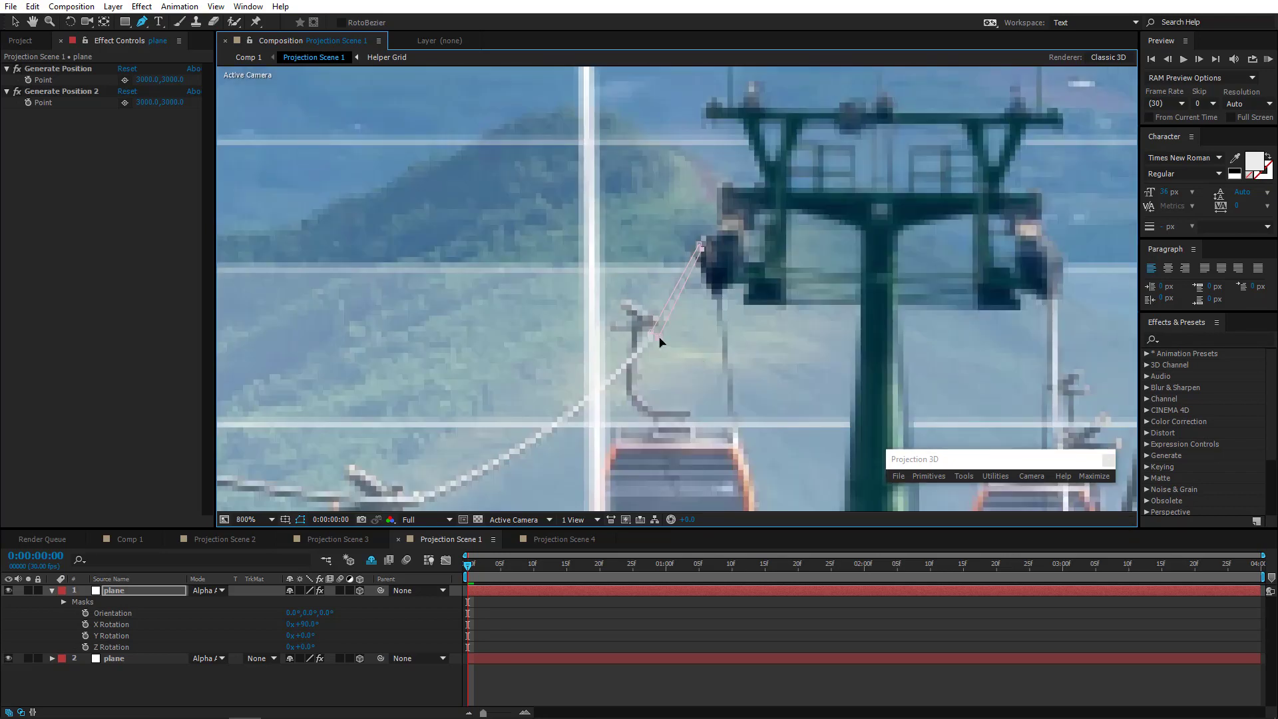
Show the near end of the cable mask at 1600% in the Top view and hide the horizontal plane layer
{"action": "left_click", "coordinate": [526, 521]}
{"action": "left_click", "coordinate": [527, 414]}
{"action": "key", "text": "c"}
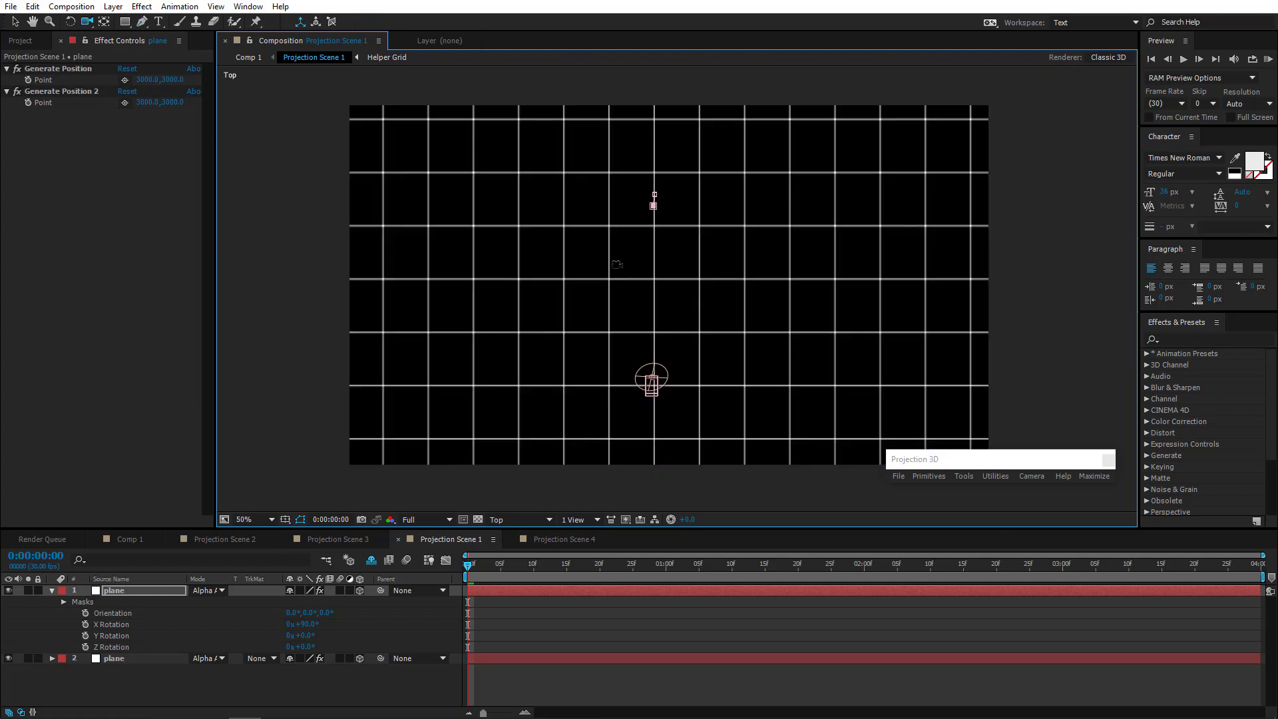
{"action": "left_click", "coordinate": [17, 23]}
{"action": "key", "text": "period"}
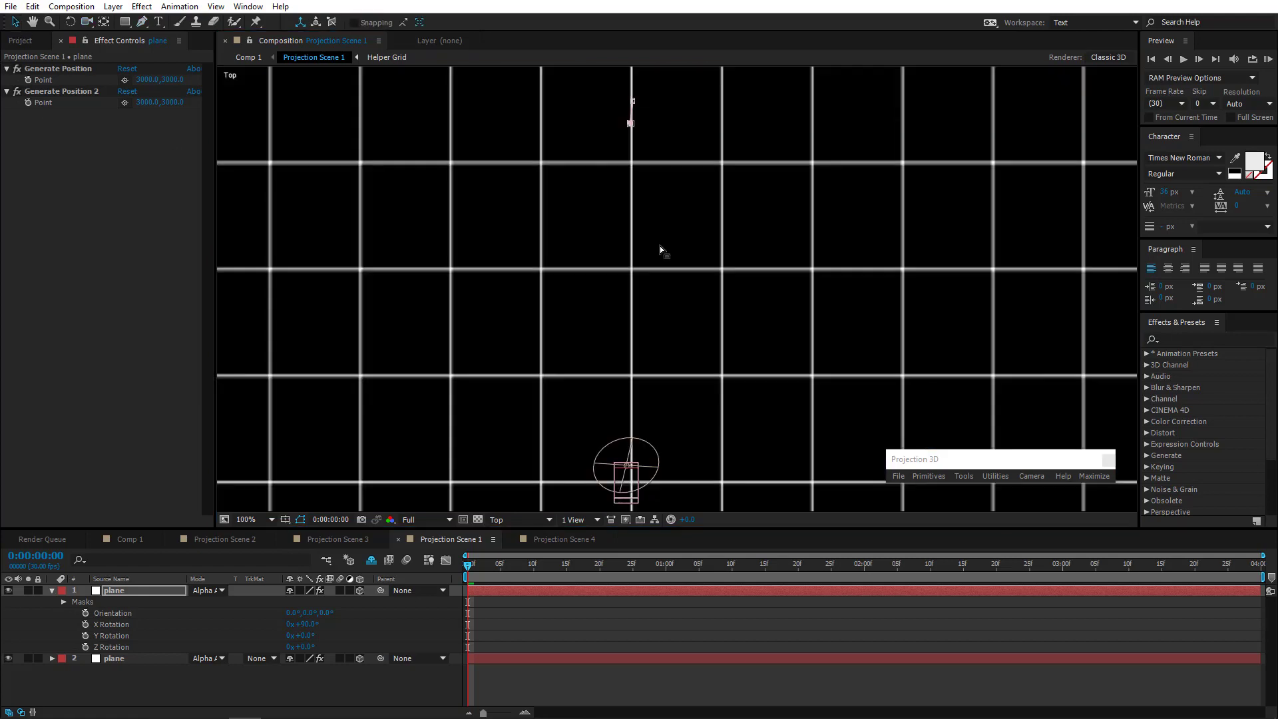
{"action": "left_click_drag", "start_coordinate": [649, 264], "coordinate": [674, 405]}
{"action": "key", "text": "period"}
{"action": "key", "text": "period"}
{"action": "left_click_drag", "start_coordinate": [635, 313], "coordinate": [710, 428]}
{"action": "key", "text": "period"}
{"action": "key", "text": "period"}
{"action": "left_click", "coordinate": [645, 340]}
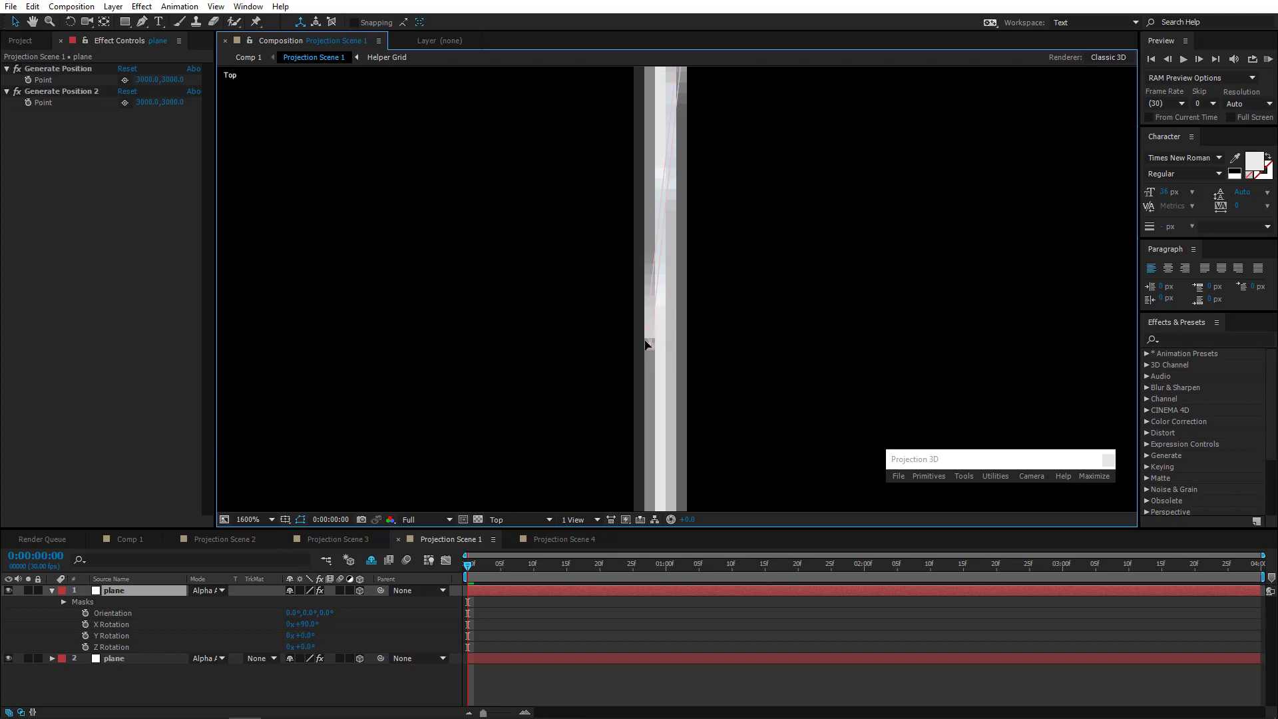
{"action": "key", "text": "Return"}
{"action": "left_click", "coordinate": [9, 591]}
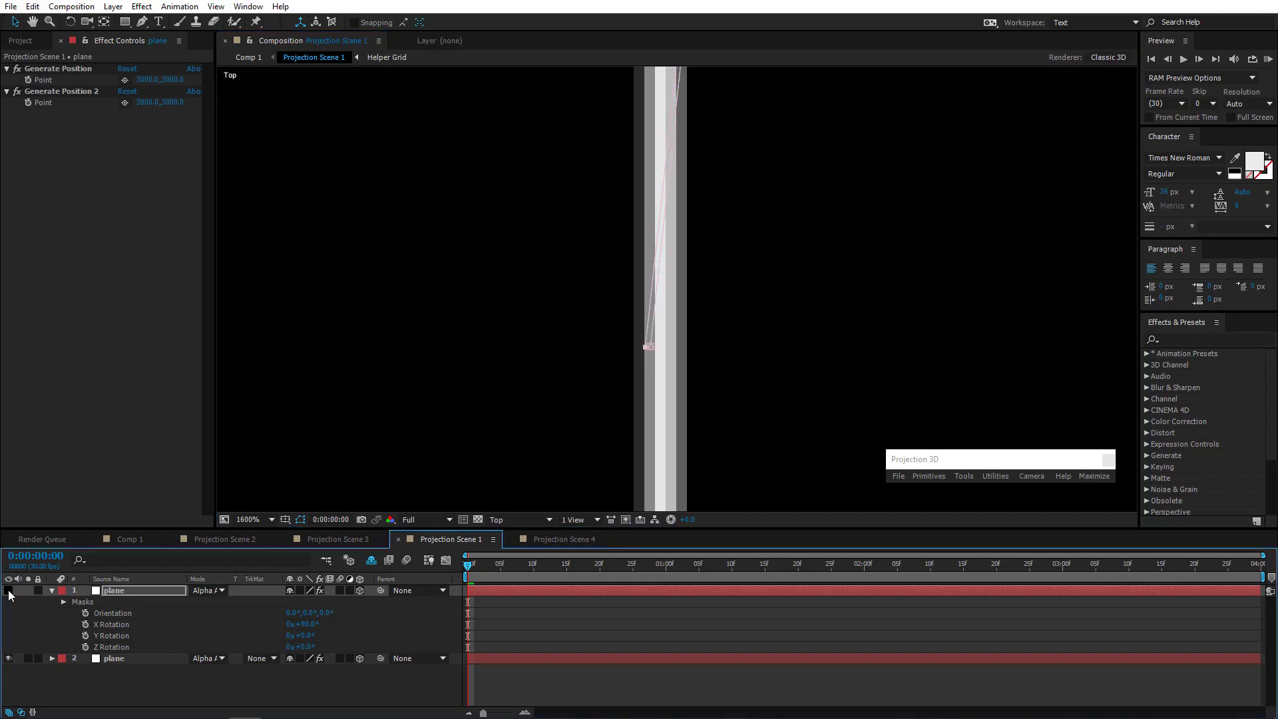
Create a polygon with the Surface Modeler between the two mask points at the near end of the cable strip
{"action": "left_click", "coordinate": [967, 474]}
{"action": "left_click", "coordinate": [985, 533]}
{"action": "left_click_drag", "start_coordinate": [579, 258], "coordinate": [144, 254]}
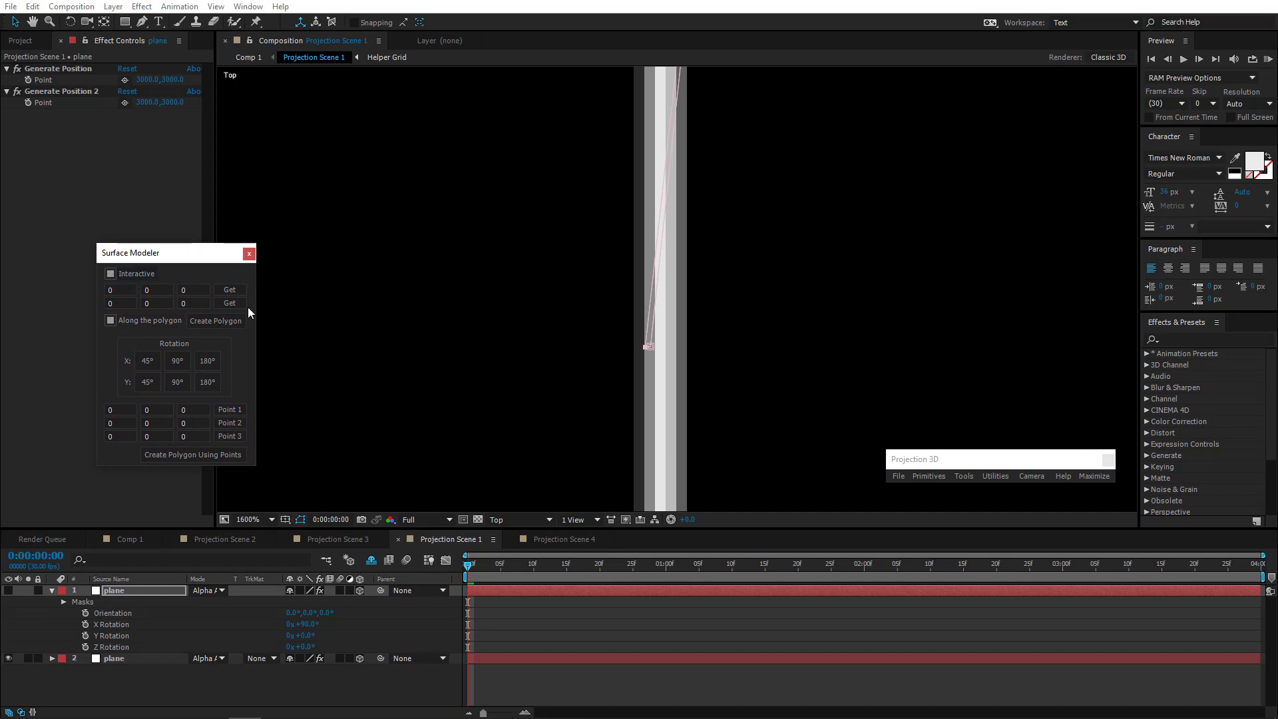
{"action": "left_click", "coordinate": [645, 346]}
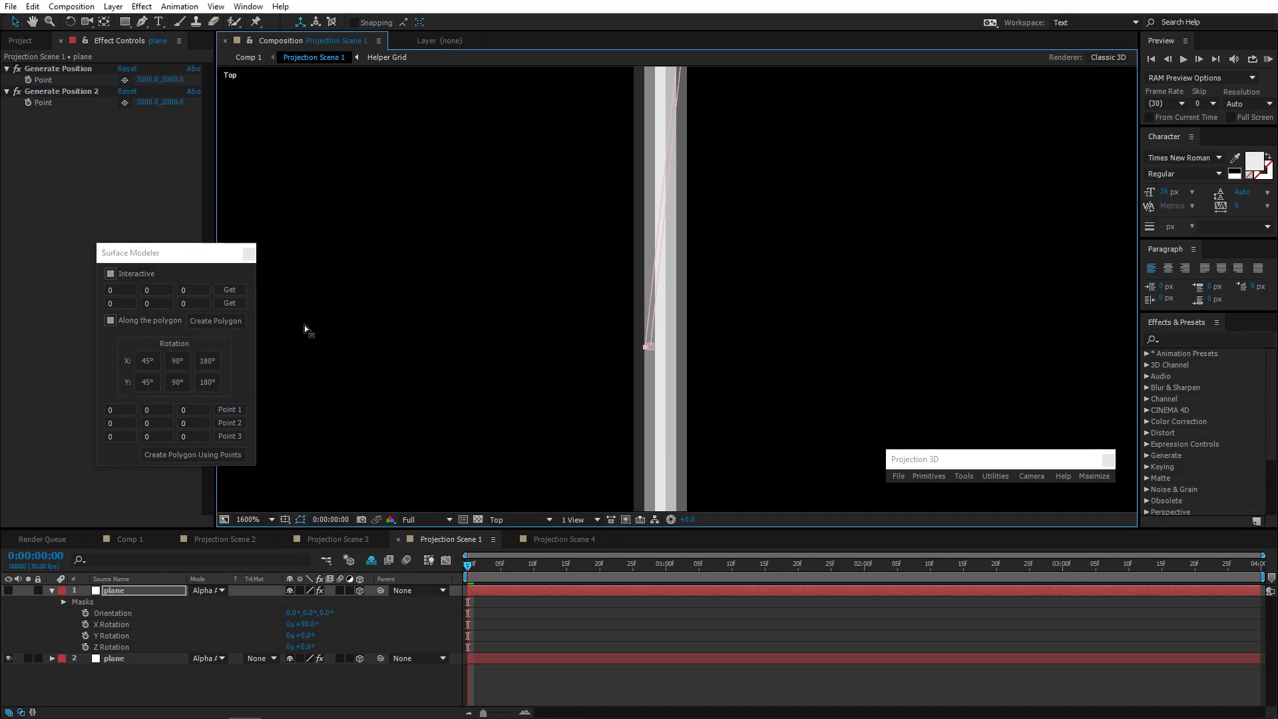
{"action": "left_click", "coordinate": [233, 289]}
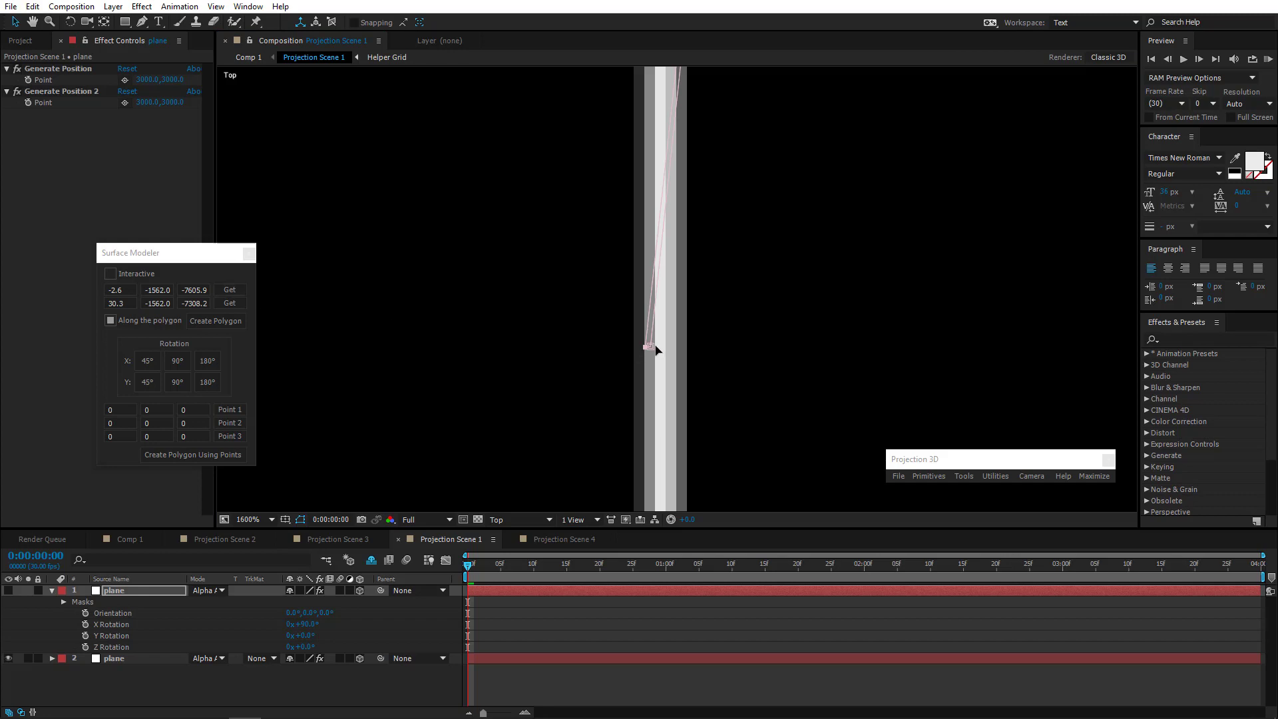
{"action": "left_click", "coordinate": [652, 347]}
{"action": "left_click", "coordinate": [232, 303]}
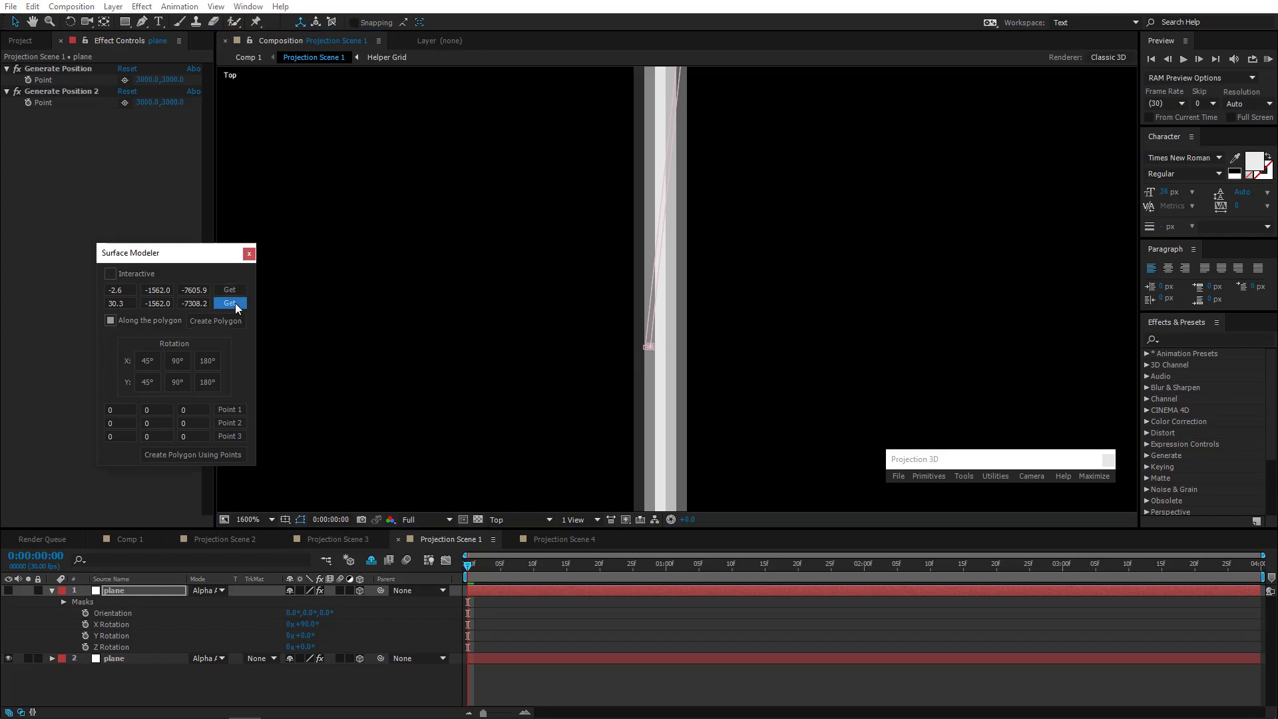
{"action": "left_click", "coordinate": [232, 325]}
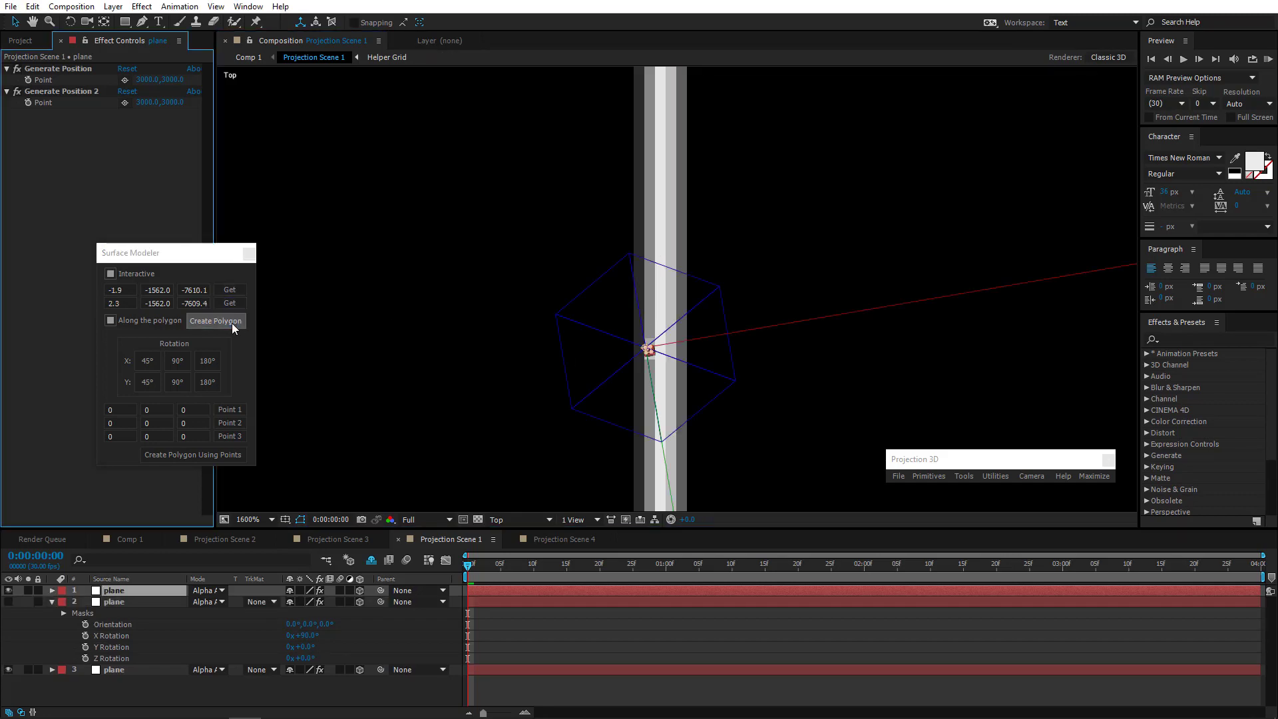
Hide the new plane layer and pull its near-end mask points along the cable direction into a longer, narrow strip in the Top view
{"action": "left_click", "coordinate": [8, 590]}
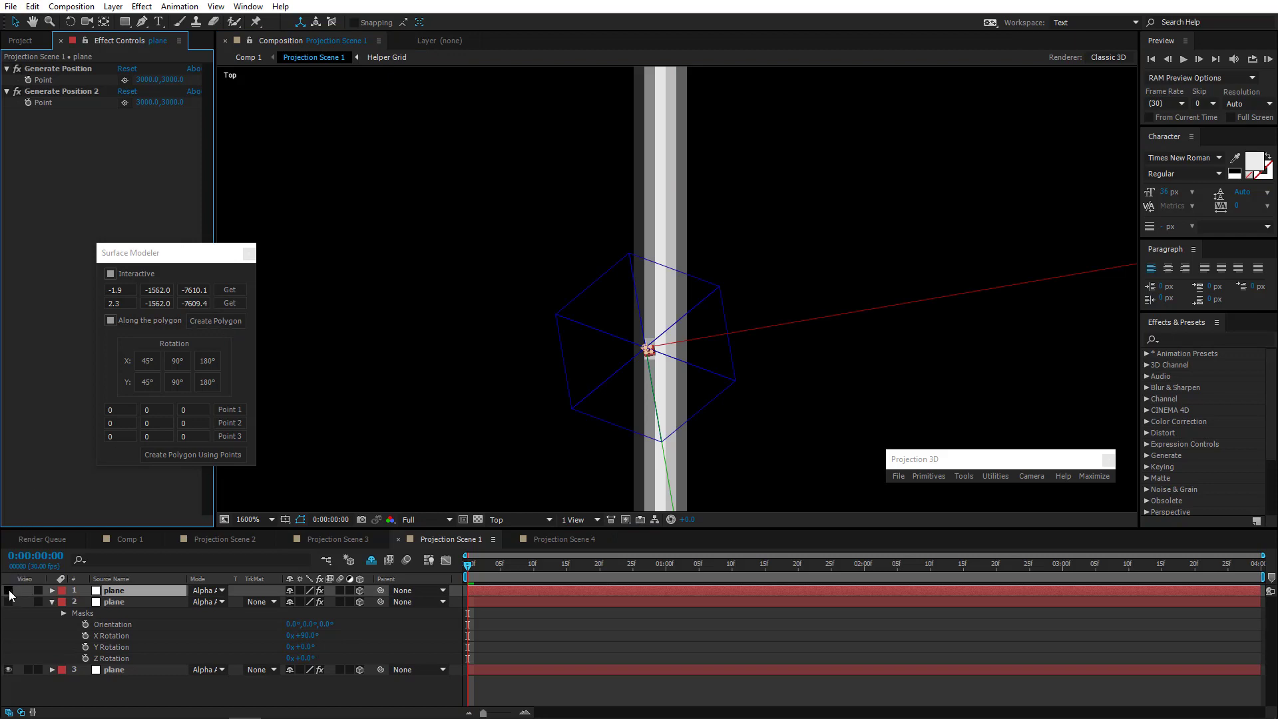
{"action": "left_click_drag", "start_coordinate": [646, 356], "coordinate": [626, 470]}
{"action": "mouse_move", "coordinate": [653, 356]}
{"action": "left_mouse_down"}
{"action": "mouse_move", "coordinate": [624, 472]}
{"action": "mouse_move", "coordinate": [658, 500]}
{"action": "left_mouse_up"}
{"action": "scroll", "coordinate": [668, 469], "scroll_direction": "down", "scroll_amount": 2}
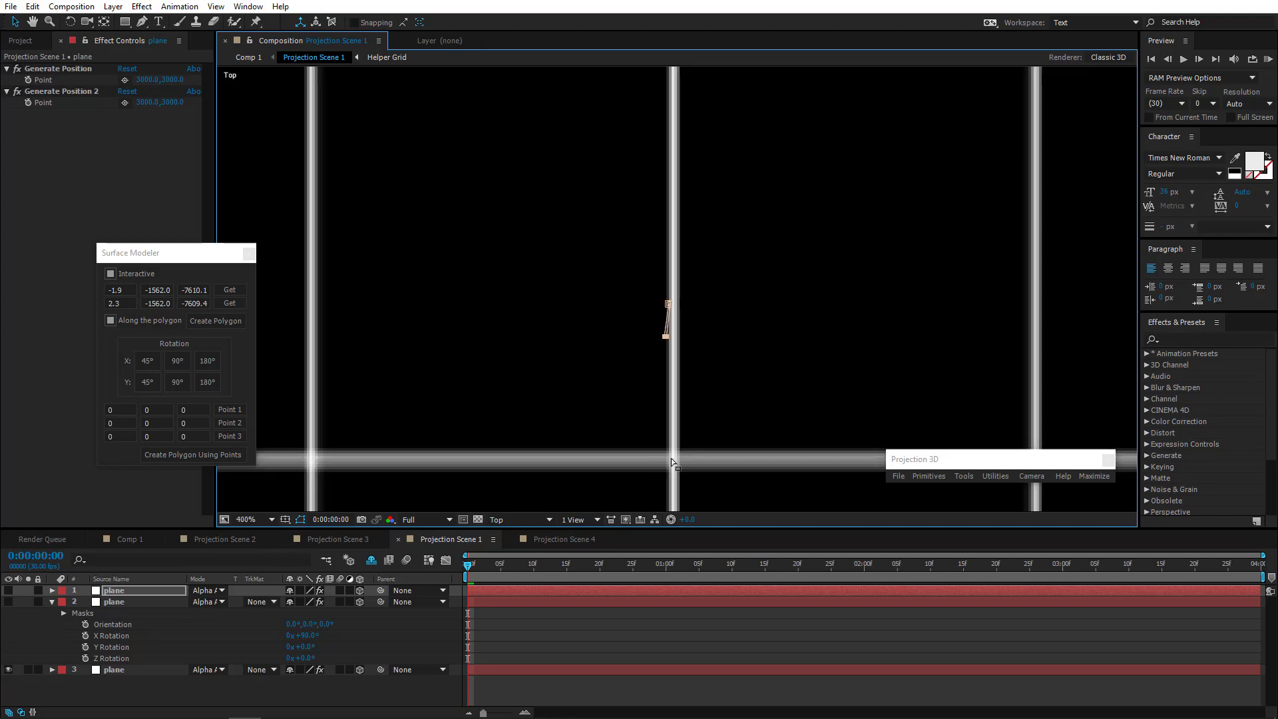
{"action": "left_click_drag", "start_coordinate": [665, 338], "coordinate": [661, 395]}
From the Active Camera view, show the new plane layer and rotate it about its X axis to tilt it to the cable's slope
{"action": "left_click", "coordinate": [523, 520]}
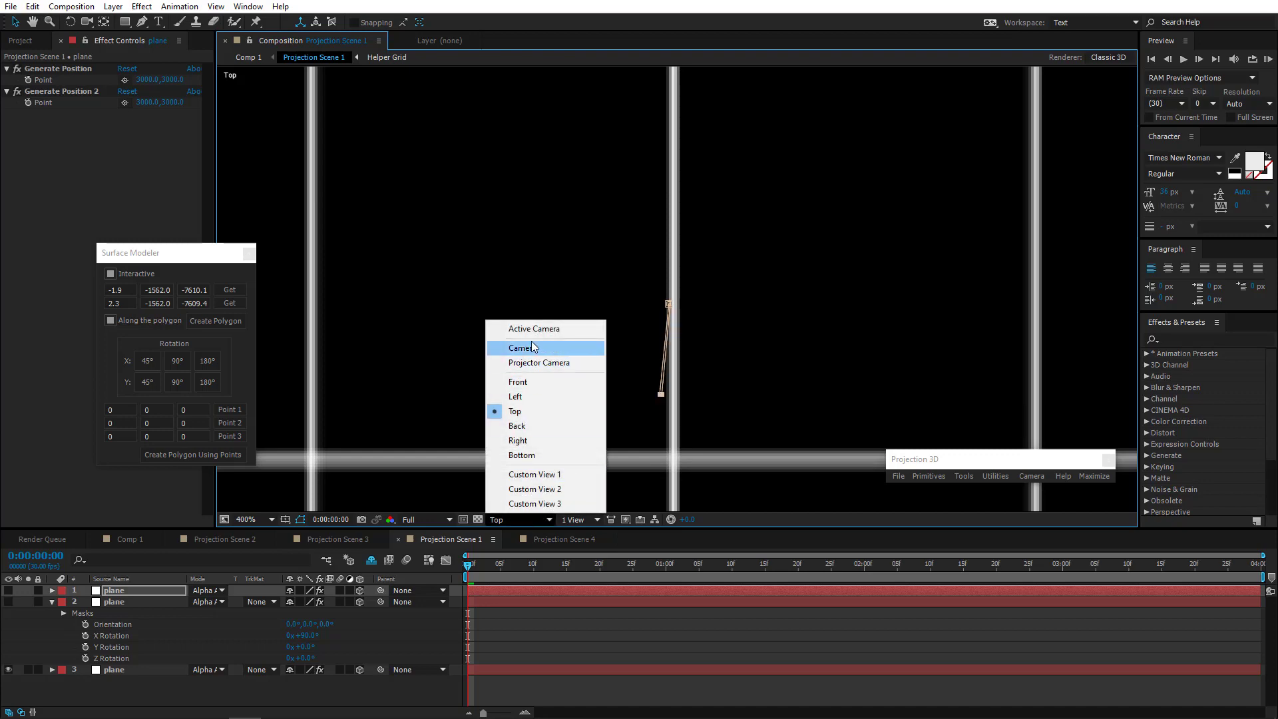
{"action": "left_click", "coordinate": [532, 328]}
{"action": "scroll", "coordinate": [658, 364], "scroll_direction": "up", "scroll_amount": 4}
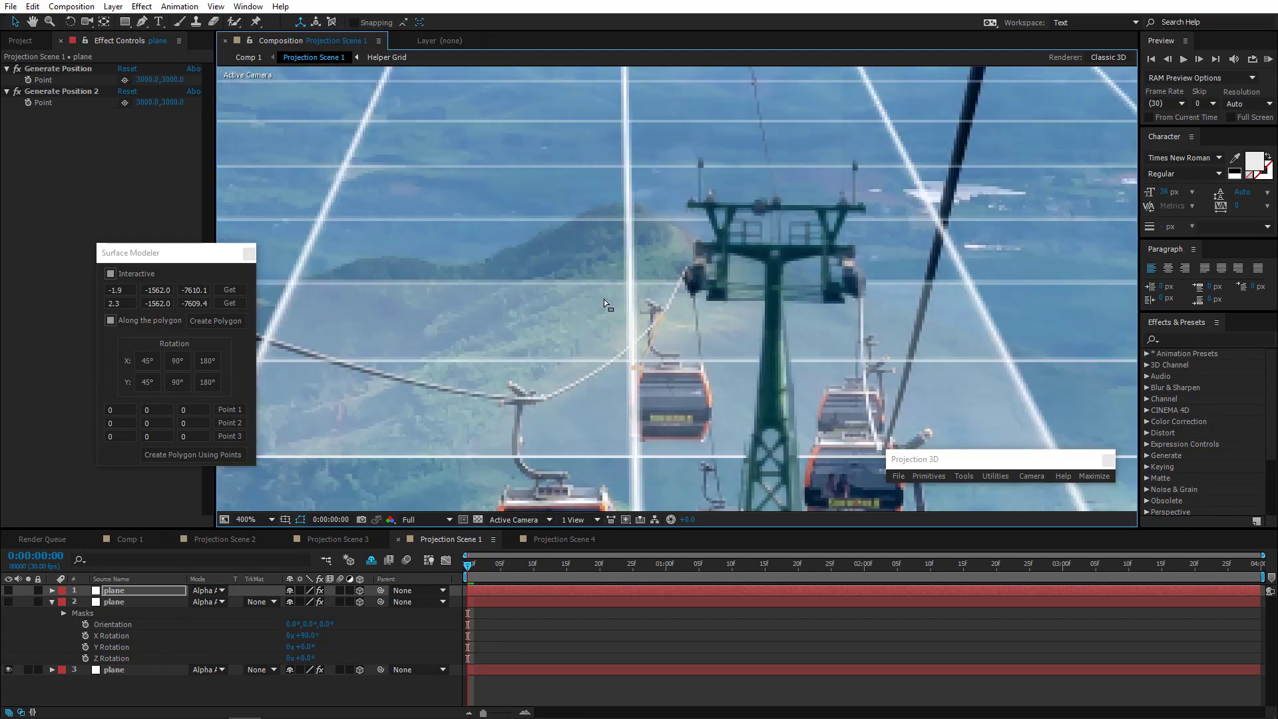
{"action": "left_click", "coordinate": [70, 22]}
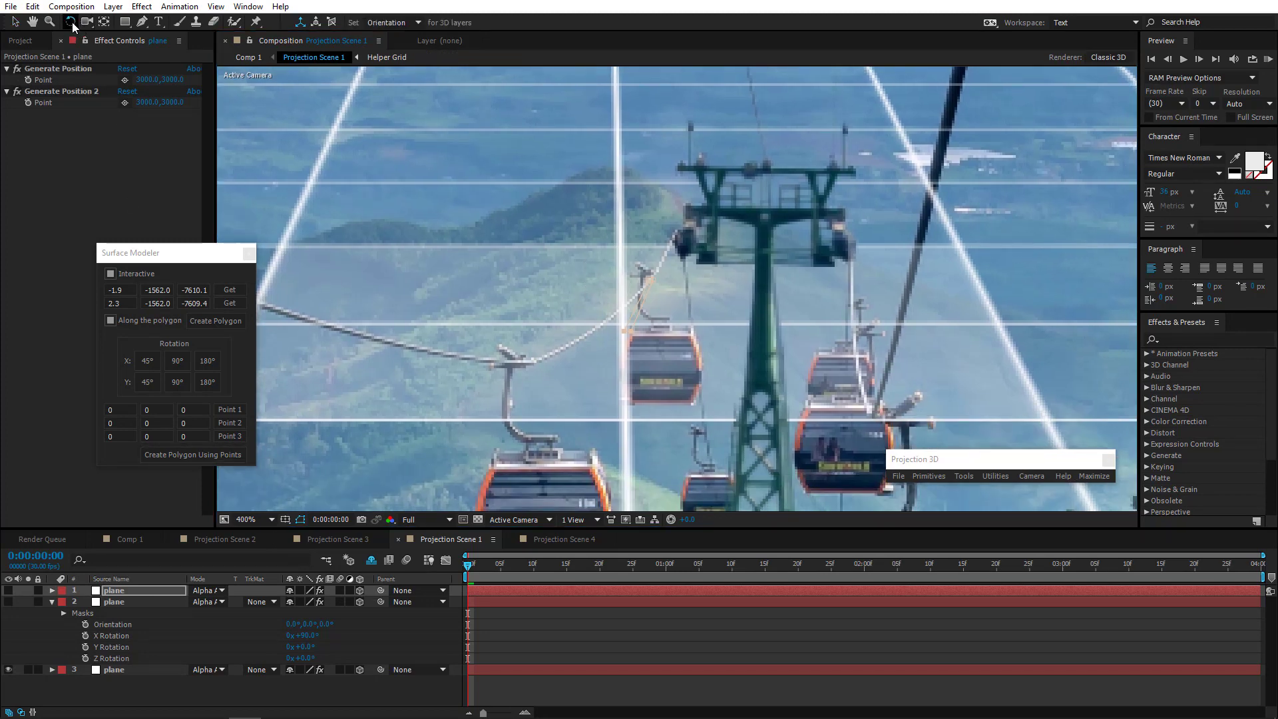
{"action": "left_click", "coordinate": [9, 591]}
{"action": "key", "text": "period"}
{"action": "left_click", "coordinate": [136, 592]}
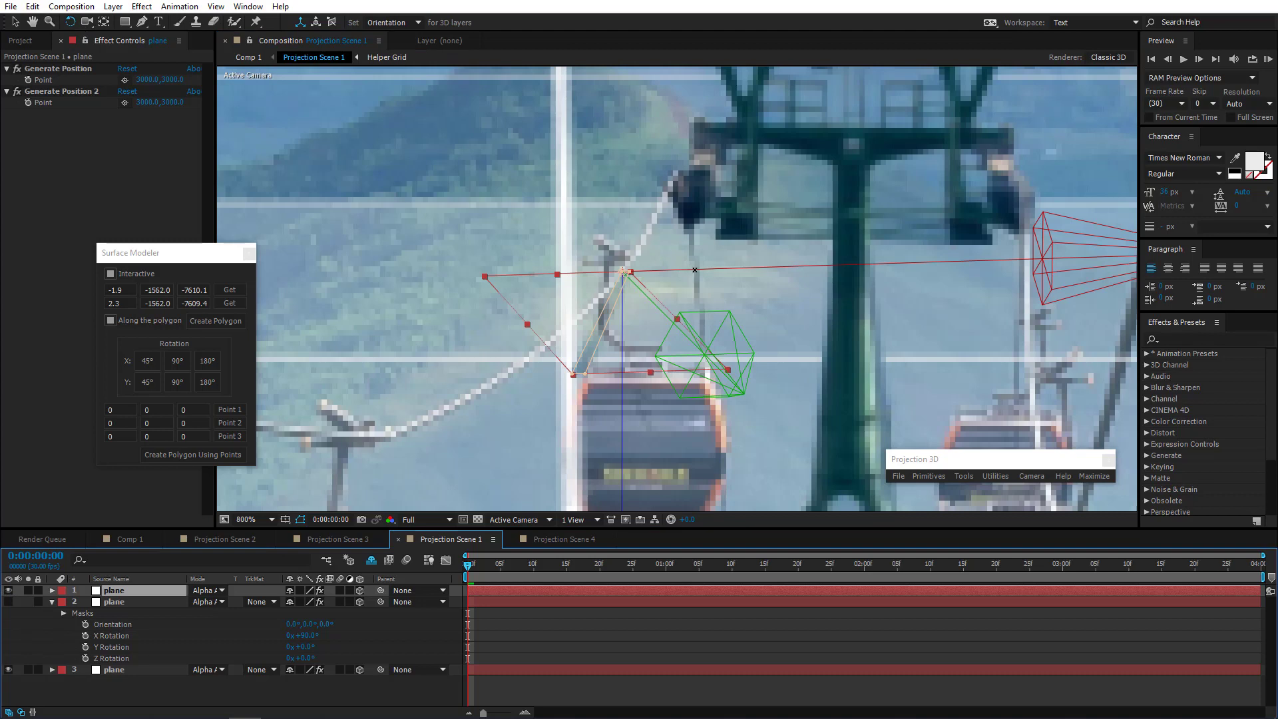
{"action": "left_click_drag", "start_coordinate": [695, 269], "coordinate": [707, 241]}
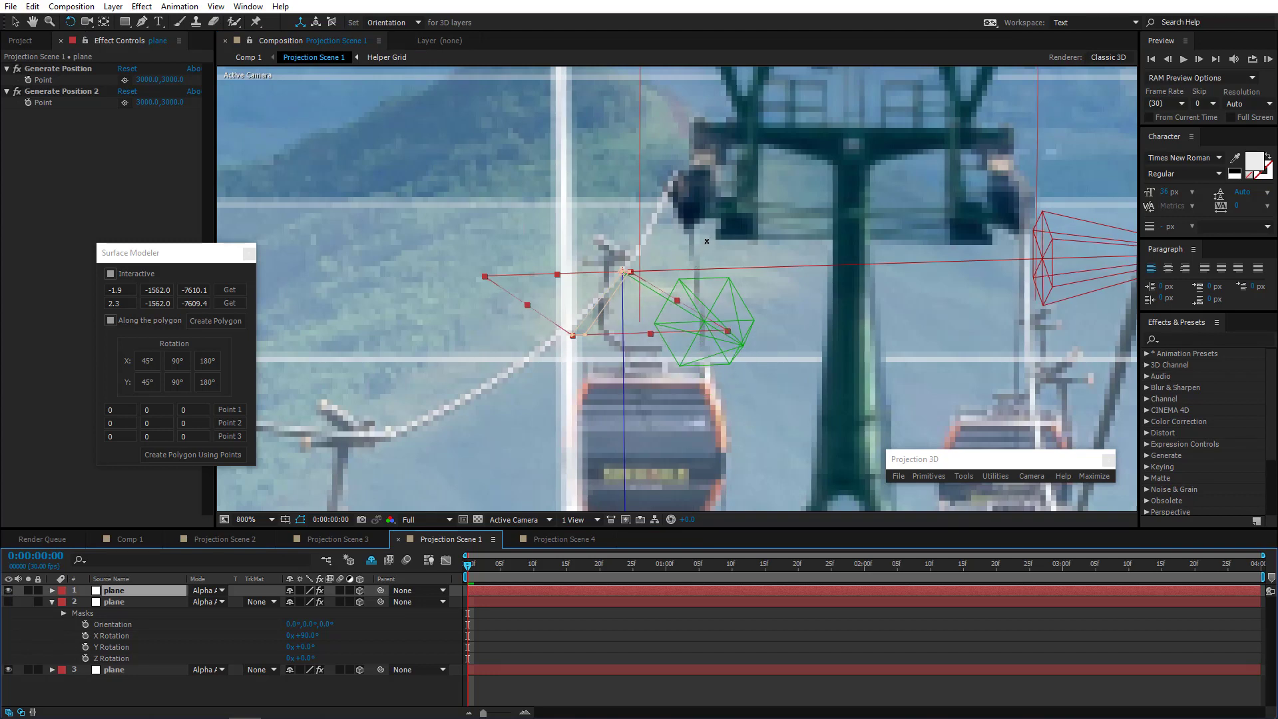
{"action": "key", "text": "comma"}
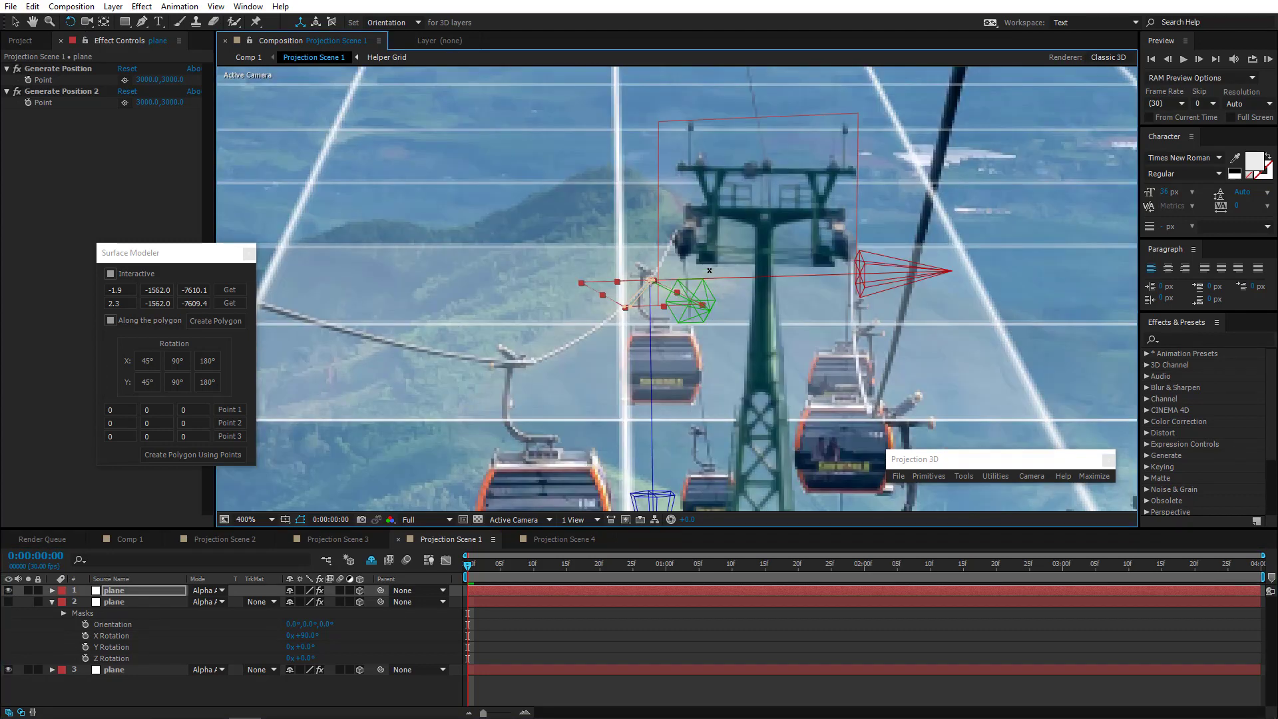
Turn the first horizontal cable plane's visibility back on and select that layer
{"action": "left_click", "coordinate": [116, 603]}
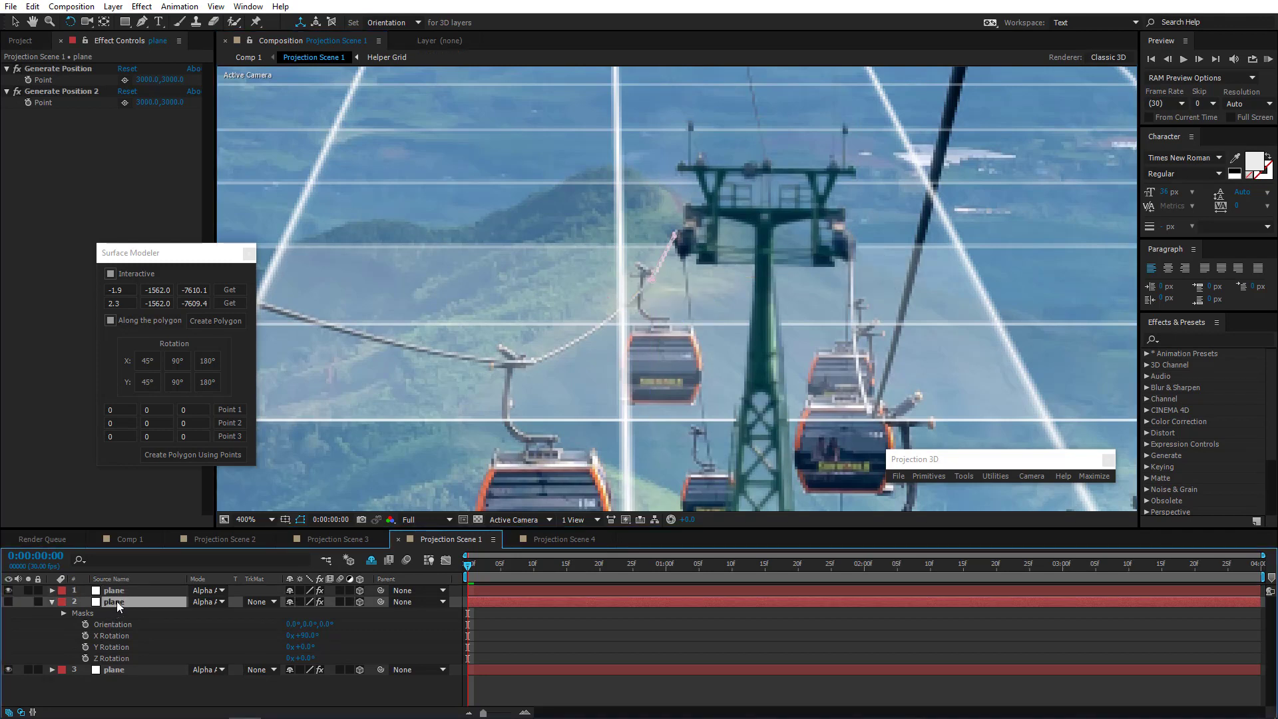
{"action": "left_click", "coordinate": [6, 602]}
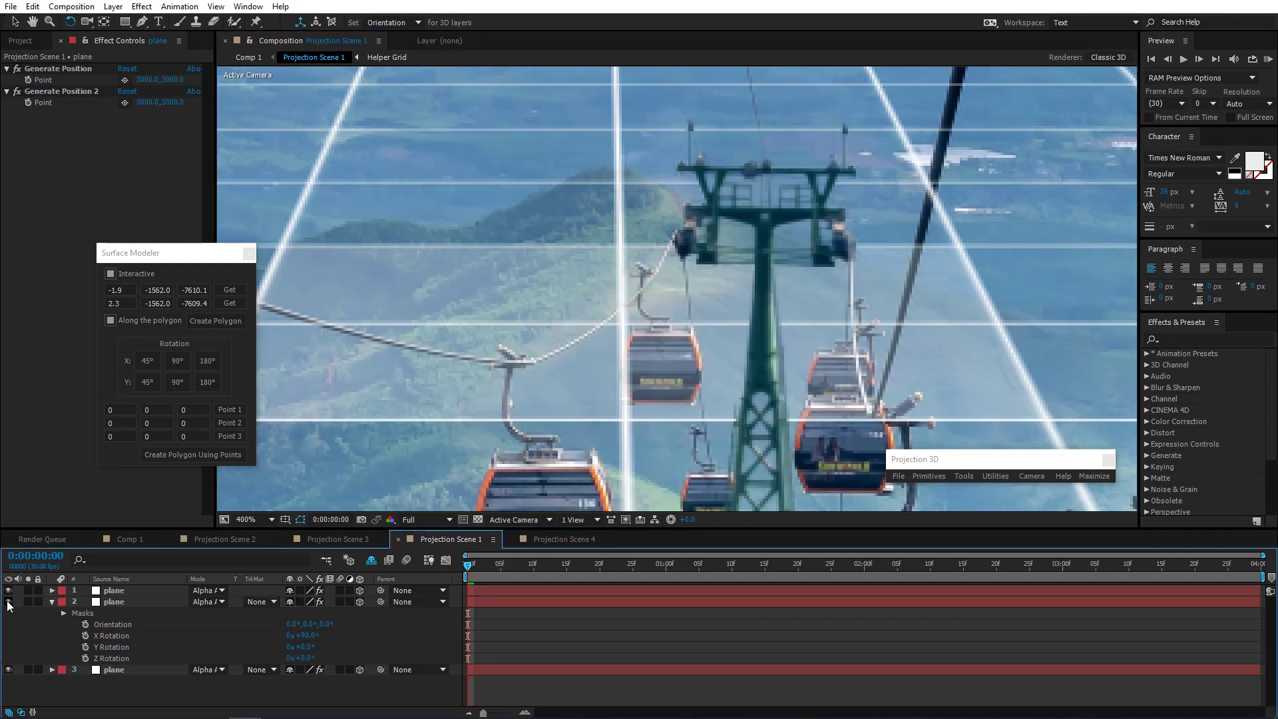
{"action": "left_click", "coordinate": [109, 605]}
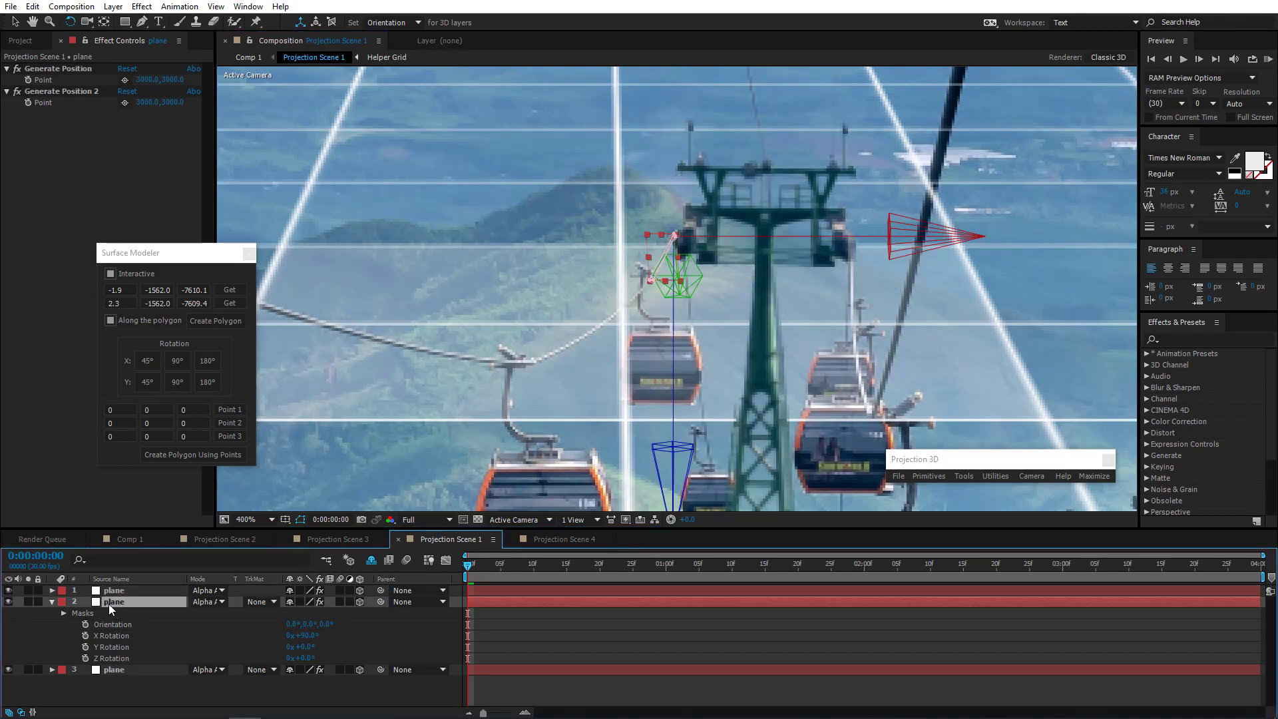
Hide the tilted plane layer and extend its near-end mask points along the cable to the next cabin's hanger
{"action": "left_click", "coordinate": [126, 589]}
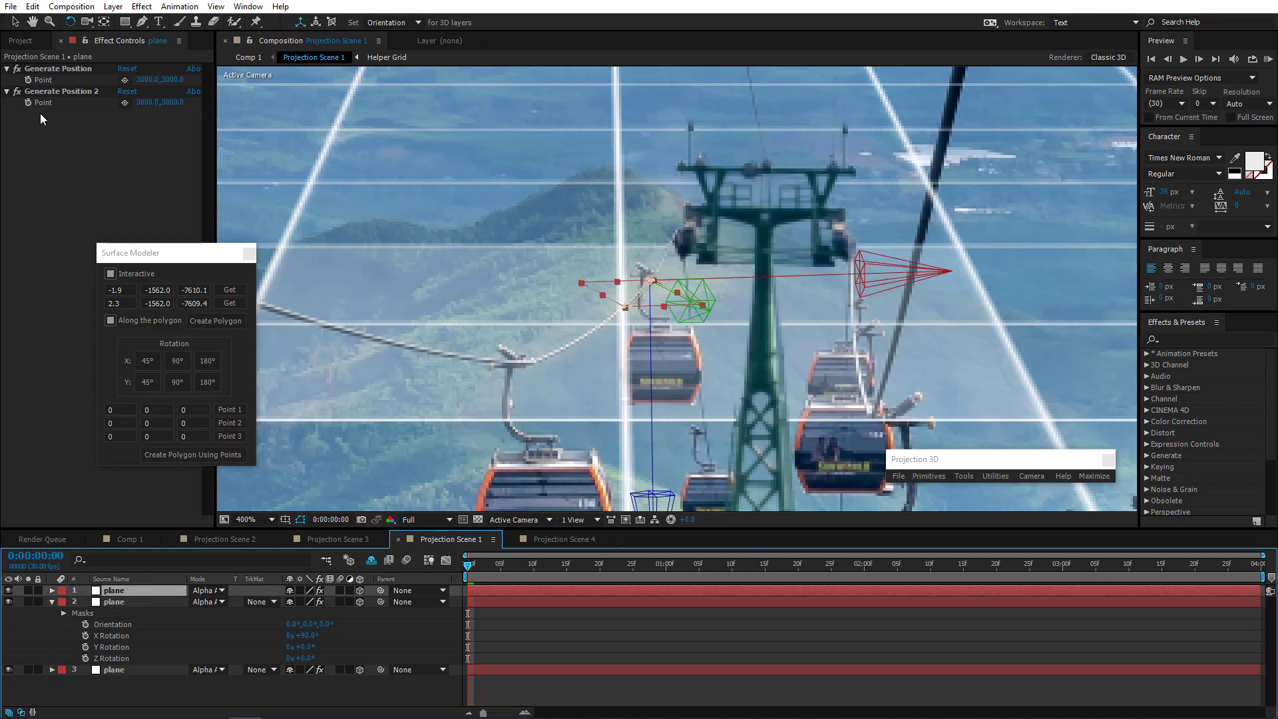
{"action": "left_click", "coordinate": [15, 22]}
{"action": "left_click", "coordinate": [8, 590]}
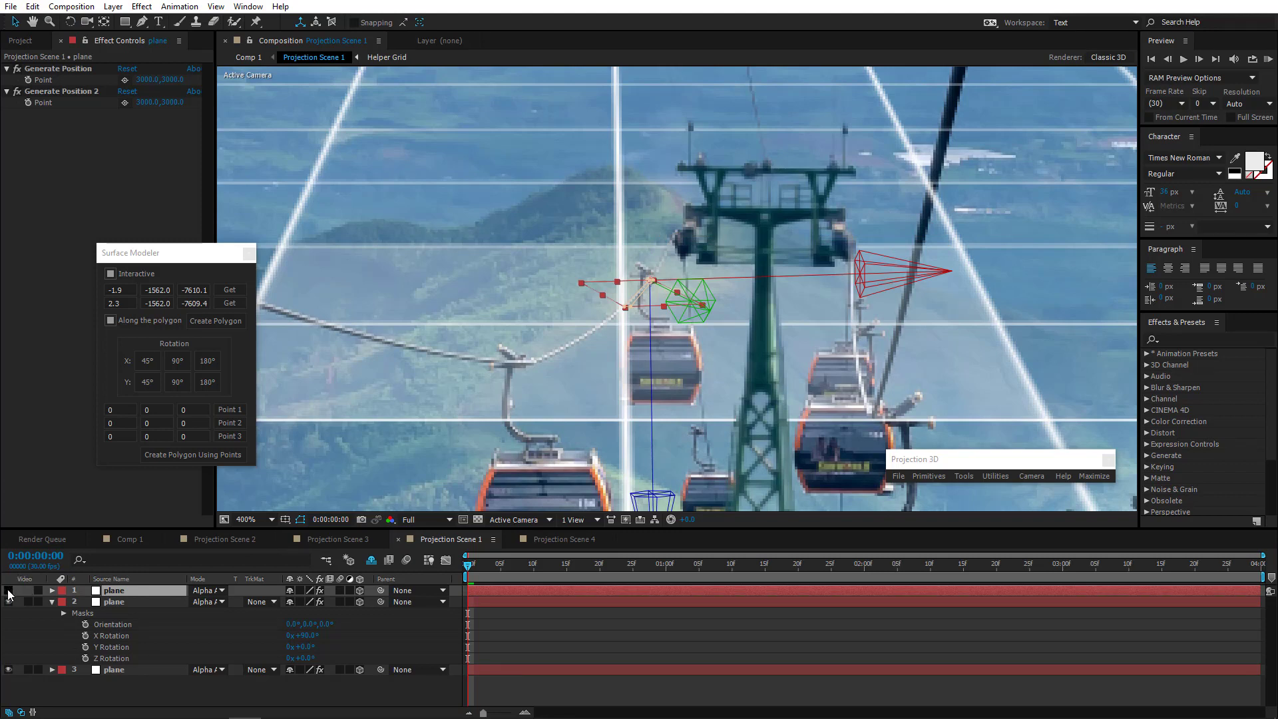
{"action": "left_click_drag", "start_coordinate": [624, 308], "coordinate": [528, 364]}
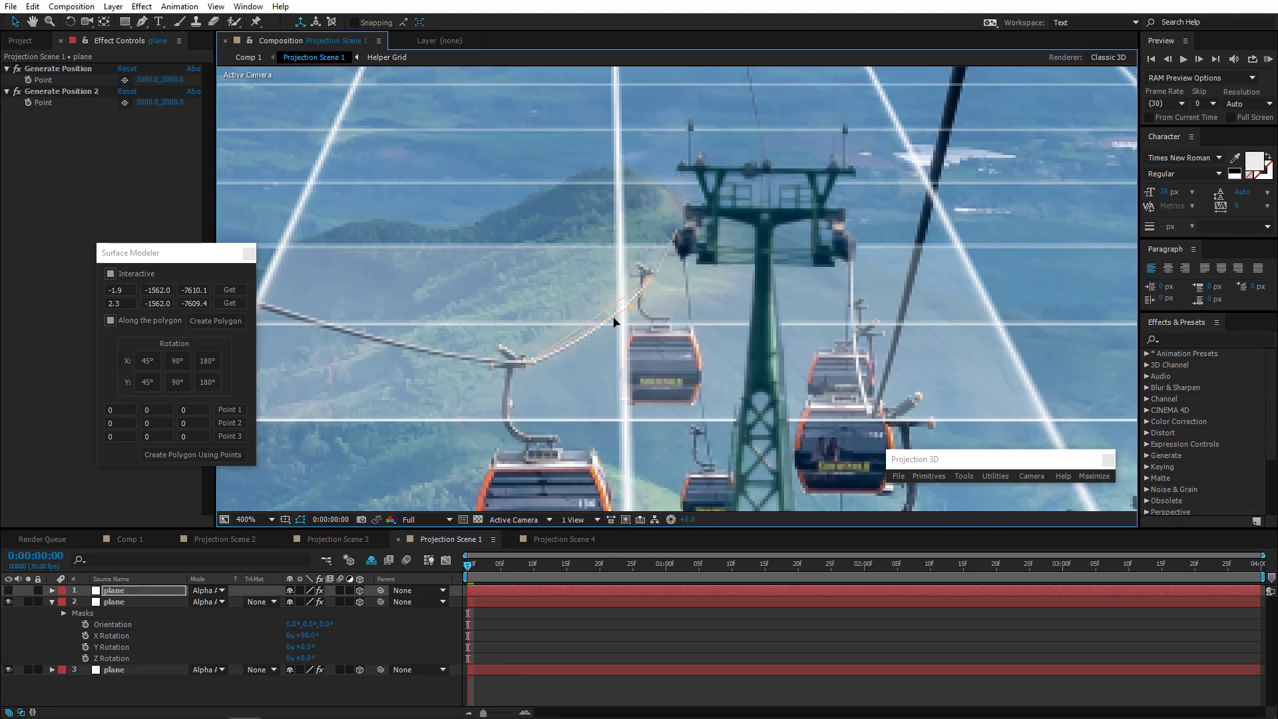
{"action": "scroll", "coordinate": [536, 369], "scroll_direction": "up", "scroll_amount": 3}
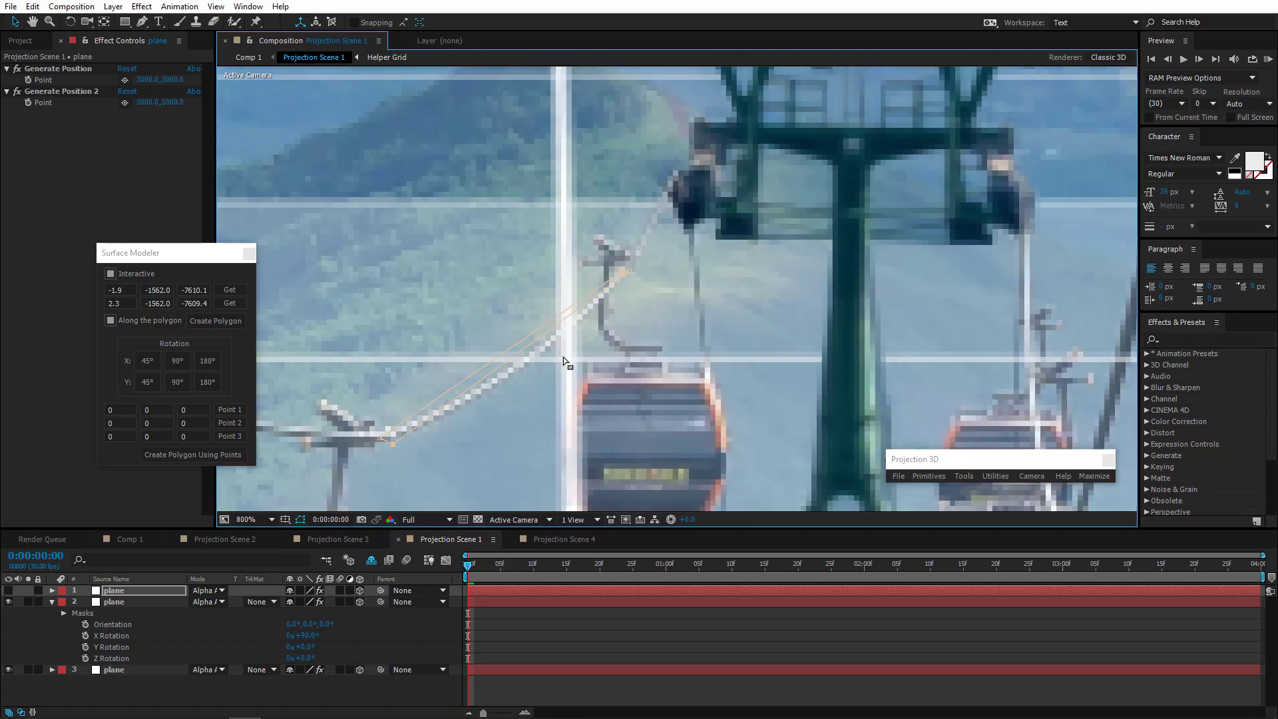
Add vertices to both long edges of the strip mask with the Pen tool and shift them to follow the sagging cable
{"action": "left_click", "coordinate": [141, 24]}
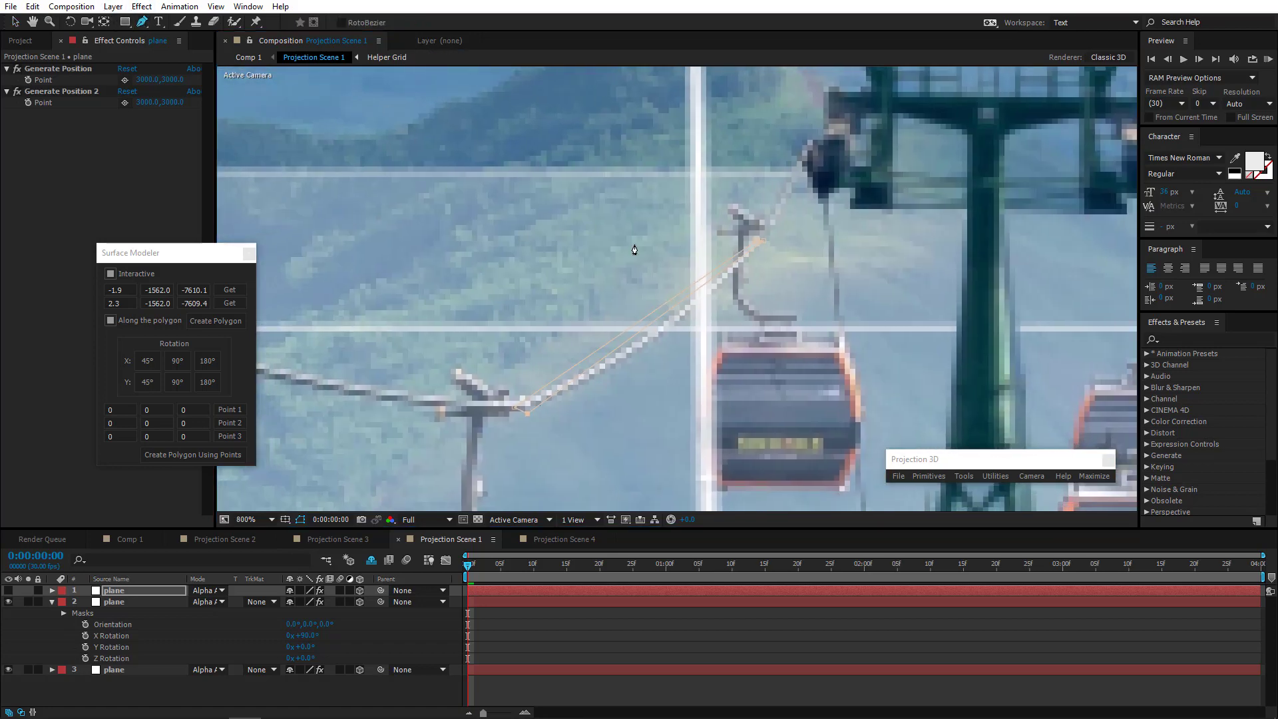
{"action": "left_click", "coordinate": [671, 311]}
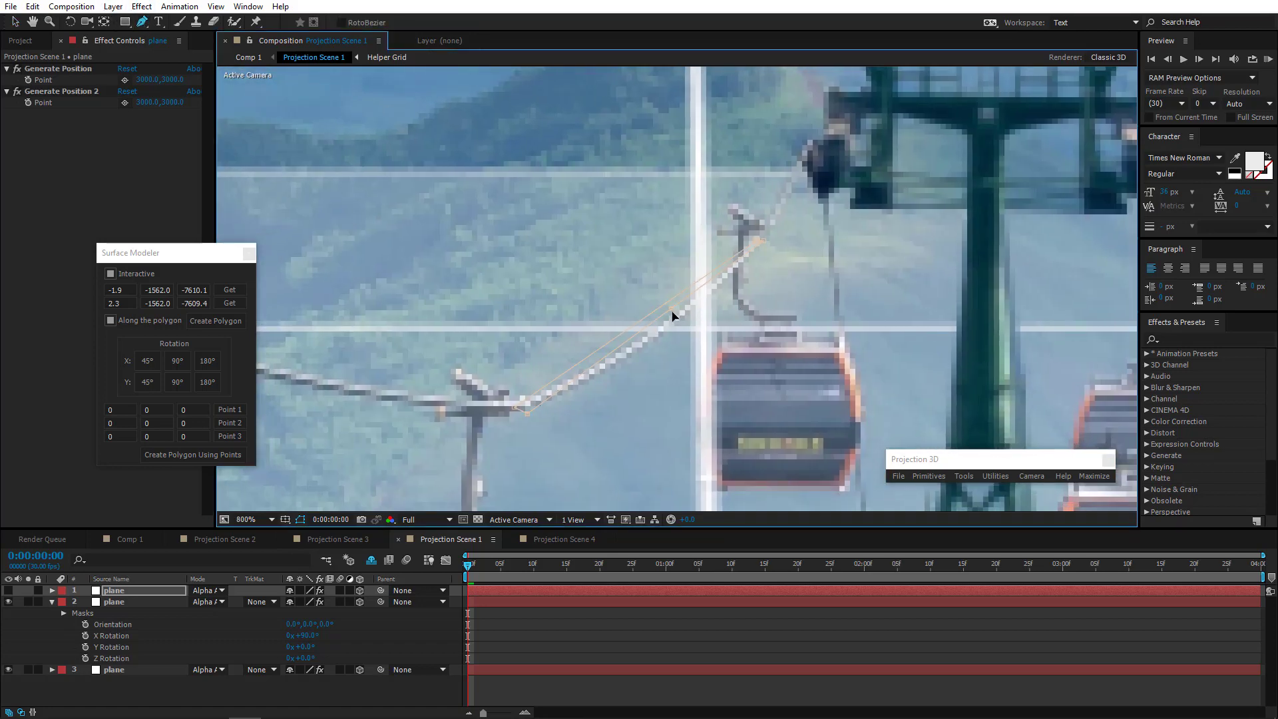
{"action": "left_click_drag", "start_coordinate": [674, 318], "coordinate": [679, 327]}
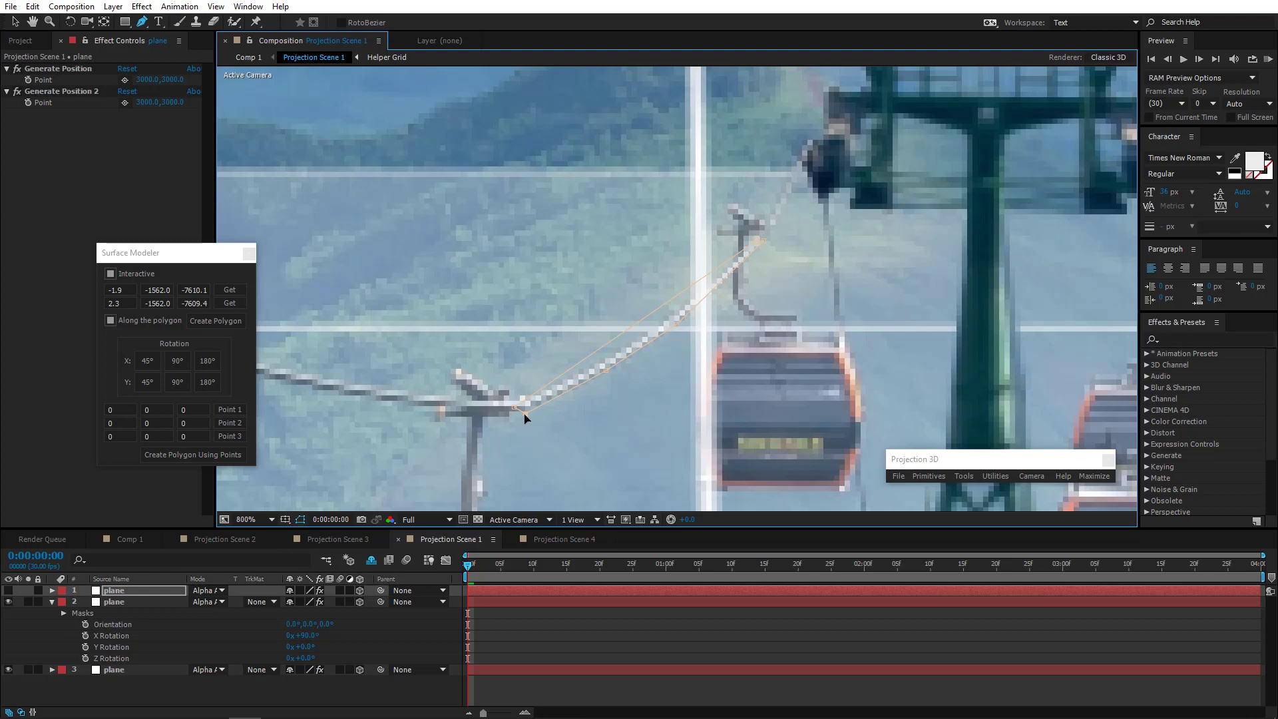
{"action": "left_click_drag", "start_coordinate": [684, 293], "coordinate": [693, 302]}
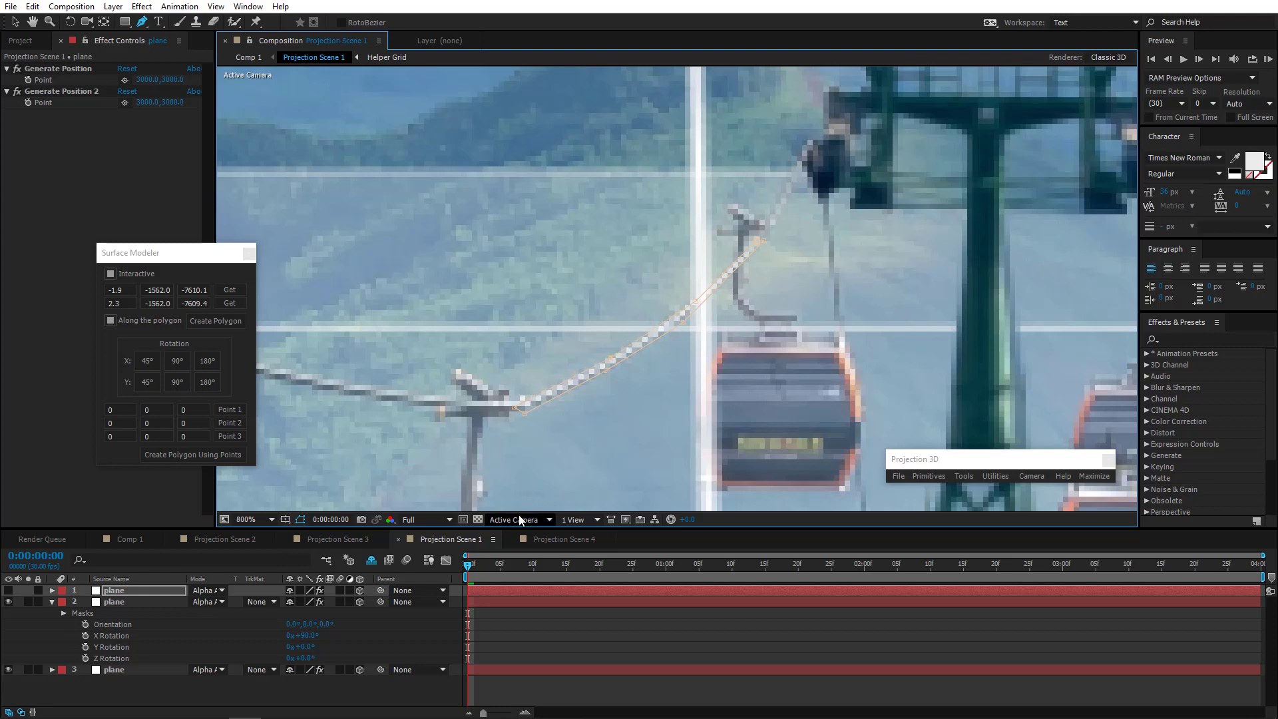
Examine the shaped cable strip in the Top, Left and Active Camera views, comparing its slope with the first cable plane
{"action": "left_click", "coordinate": [524, 520]}
{"action": "left_click", "coordinate": [532, 410]}
{"action": "scroll", "coordinate": [595, 347], "scroll_direction": "down", "scroll_amount": 4}
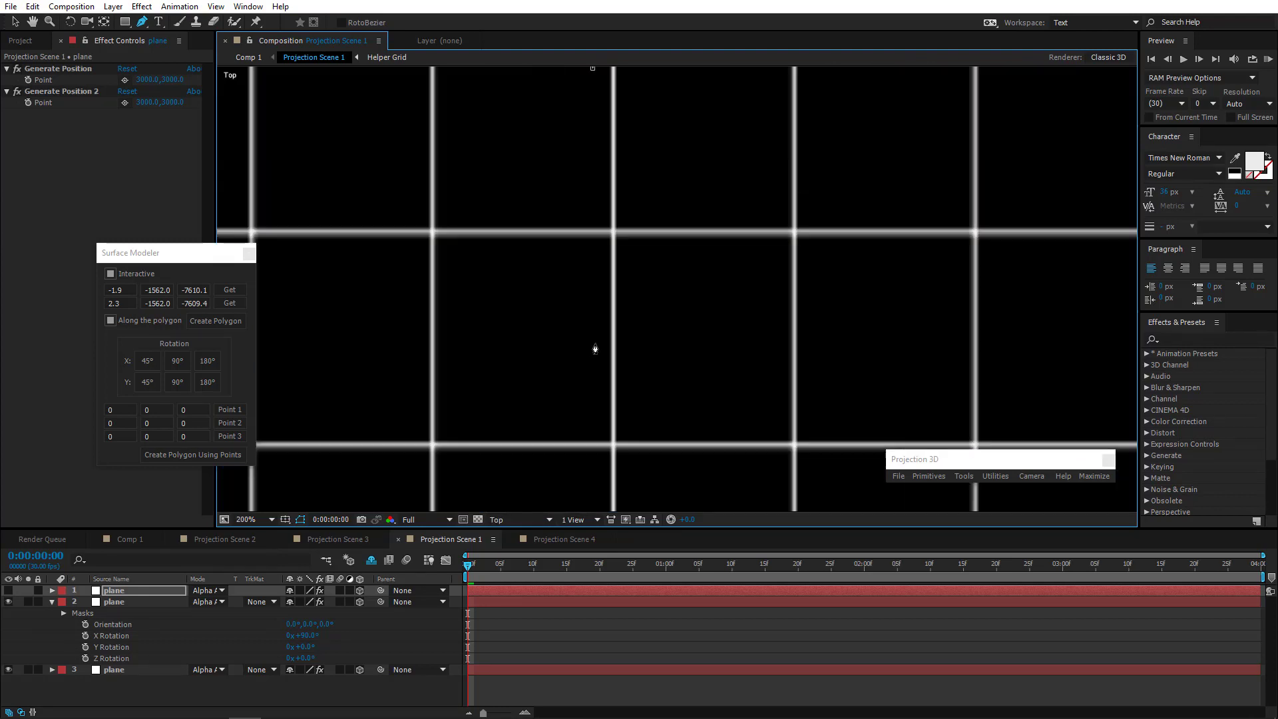
{"action": "scroll", "coordinate": [594, 254], "scroll_direction": "up", "scroll_amount": 1}
{"action": "left_click_drag", "start_coordinate": [594, 253], "coordinate": [624, 338]}
{"action": "scroll", "coordinate": [608, 415], "scroll_direction": "up", "scroll_amount": 3}
{"action": "left_click", "coordinate": [526, 519]}
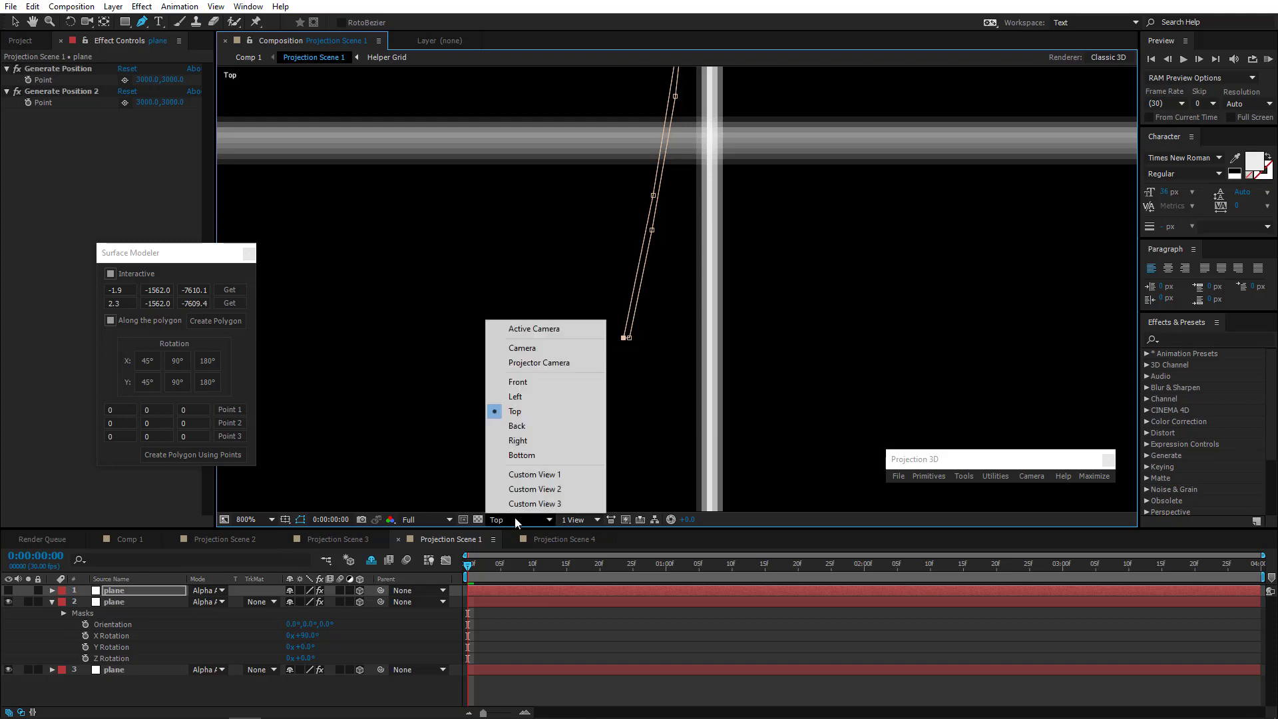
{"action": "left_click", "coordinate": [530, 399]}
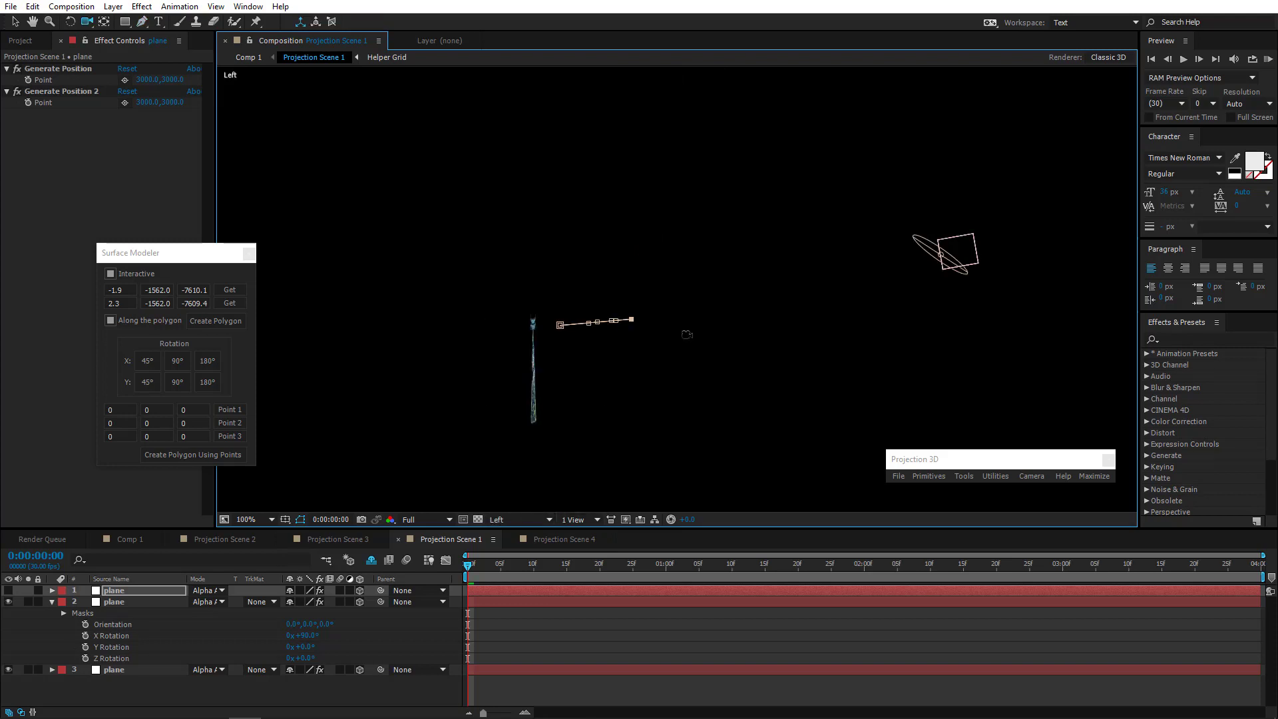
{"action": "left_click", "coordinate": [14, 21]}
{"action": "left_click", "coordinate": [123, 602]}
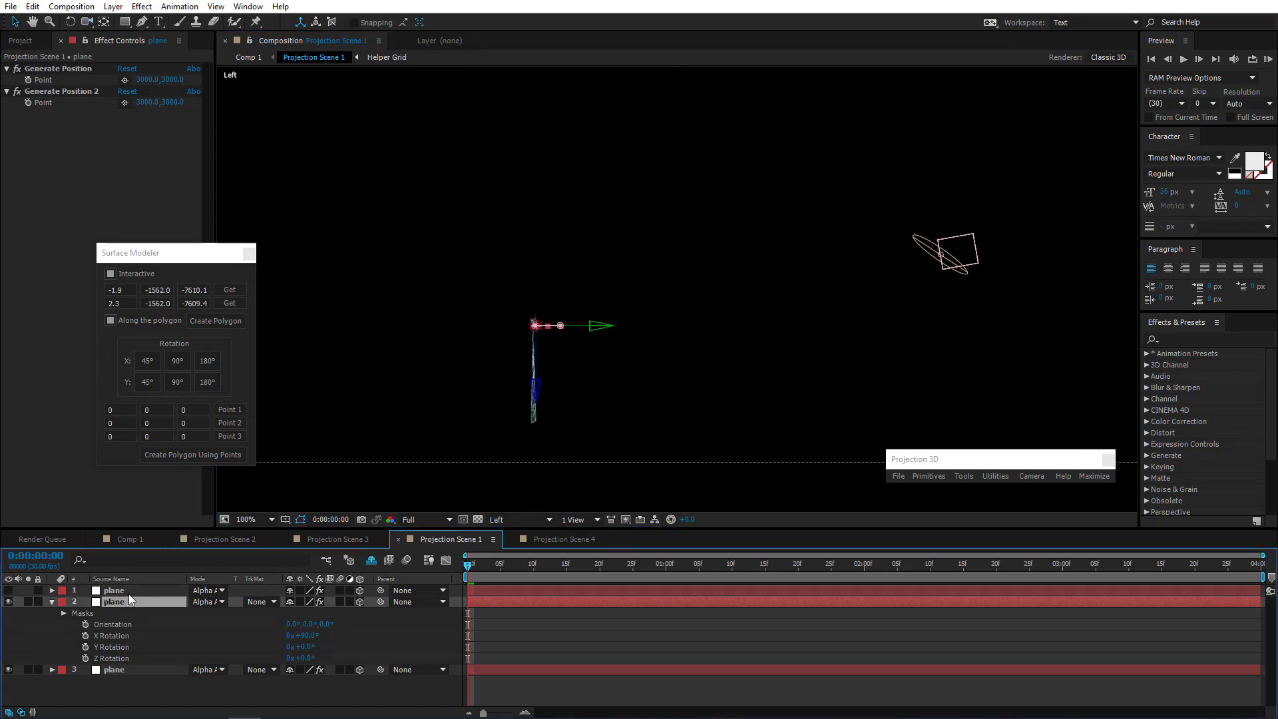
{"action": "left_click", "coordinate": [131, 594]}
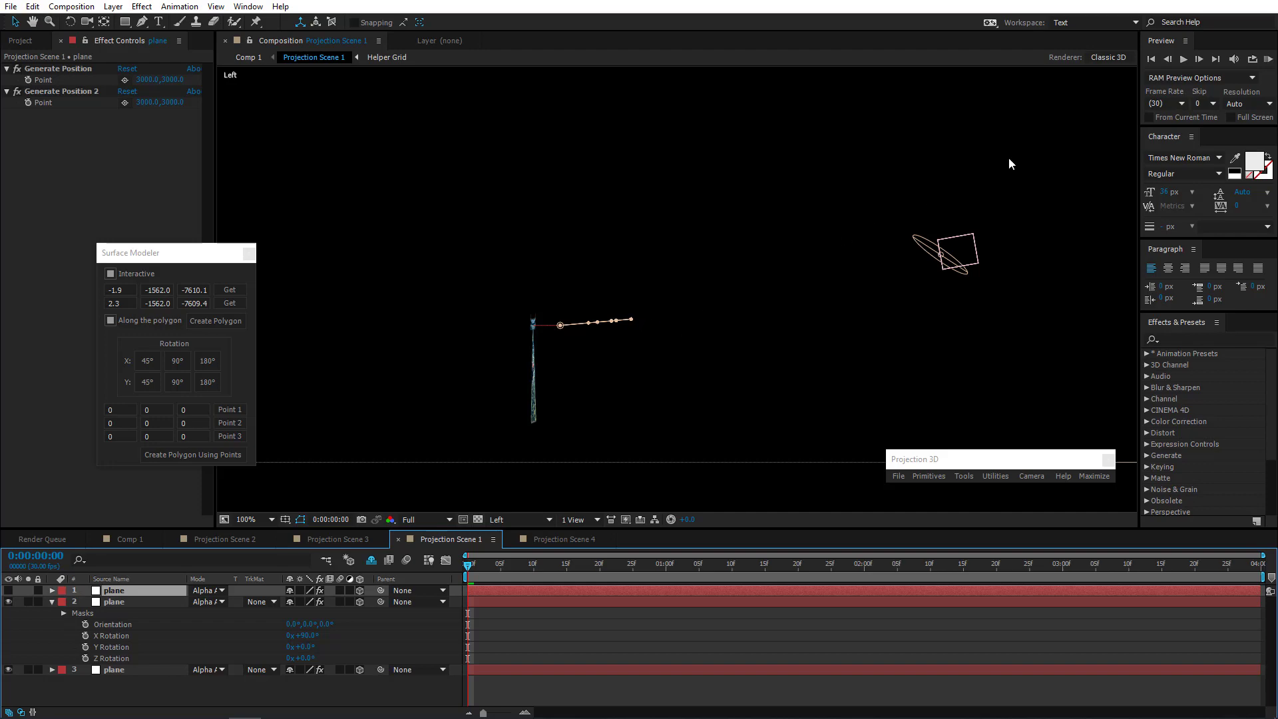
{"action": "left_click", "coordinate": [519, 519]}
{"action": "left_click", "coordinate": [566, 330]}
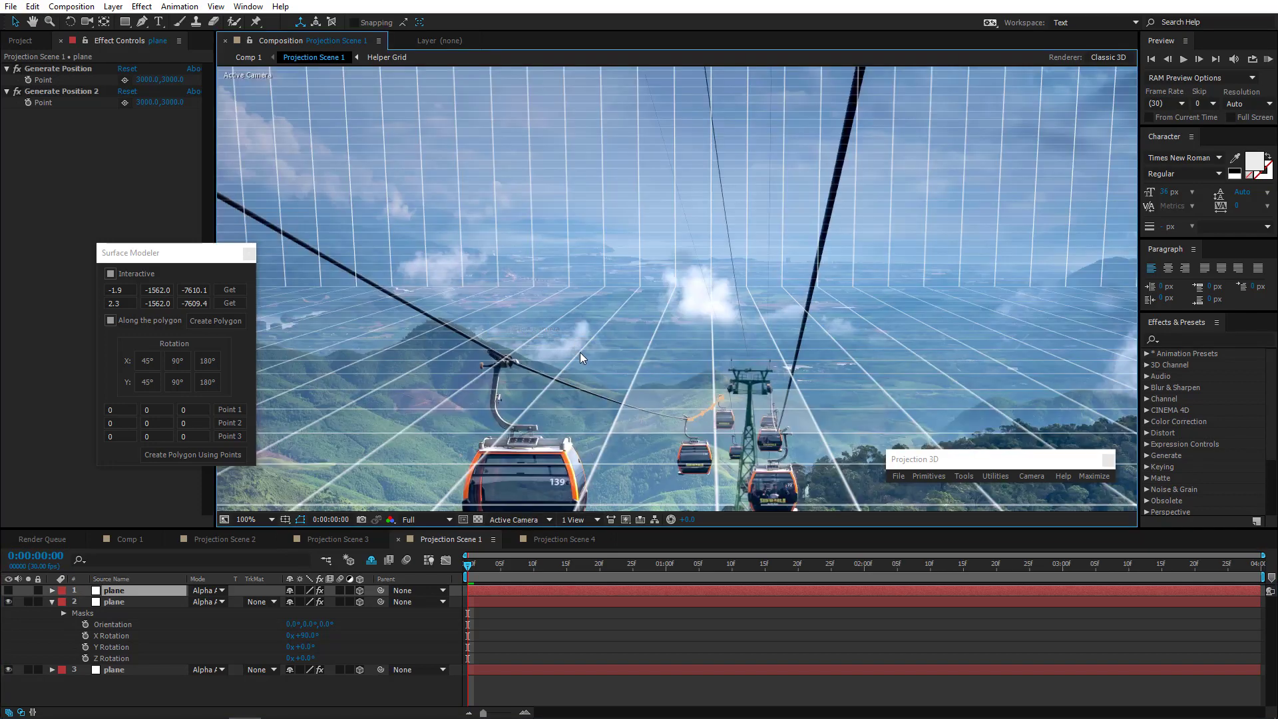
{"action": "left_click_drag", "start_coordinate": [572, 406], "coordinate": [562, 262]}
{"action": "scroll", "coordinate": [629, 327], "scroll_direction": "up", "scroll_amount": 2}
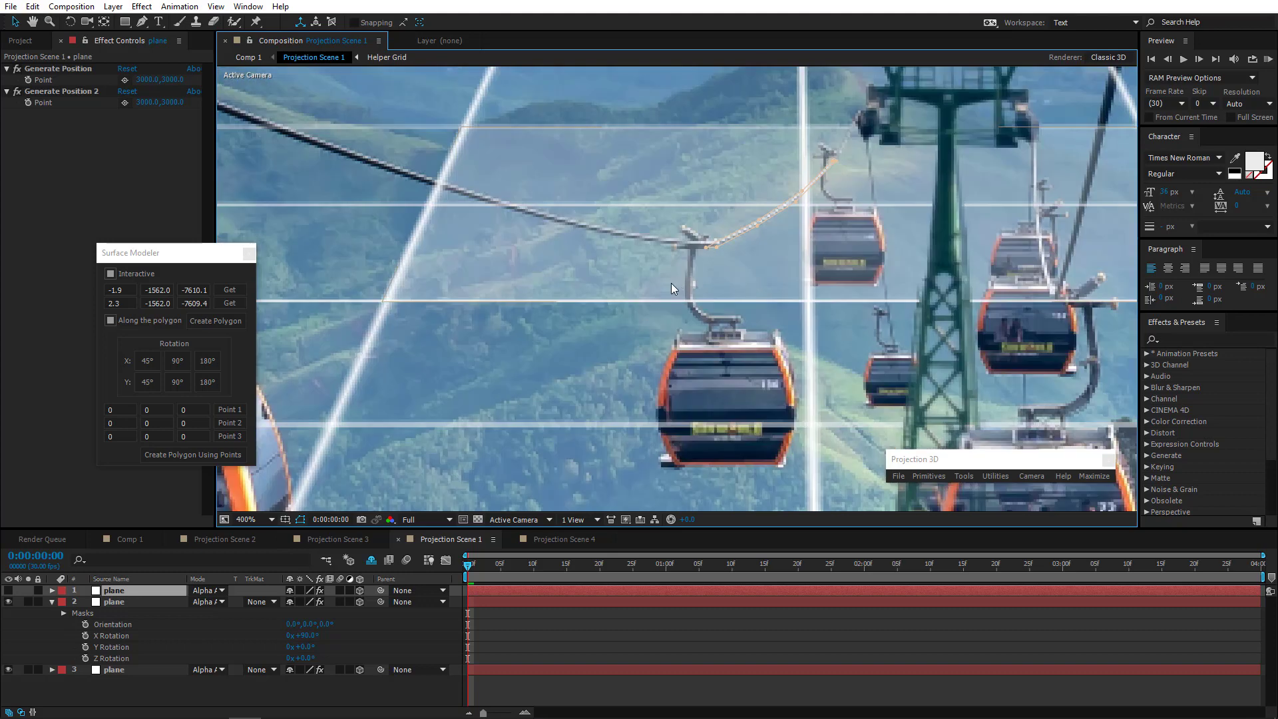
In the Top view, create a polygon with the Surface Modeler between the two mask points at the second strip's near end
{"action": "left_click", "coordinate": [513, 519]}
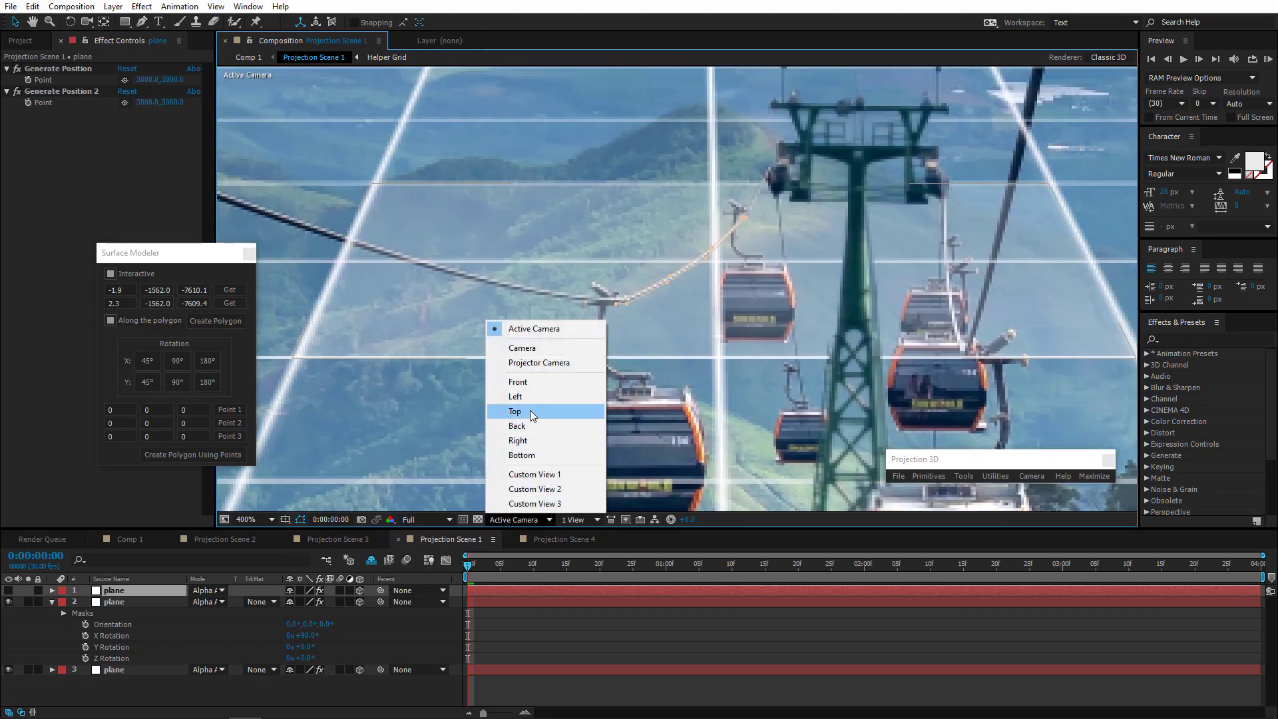
{"action": "left_click", "coordinate": [526, 412]}
{"action": "scroll", "coordinate": [607, 366], "scroll_direction": "up", "scroll_amount": 2}
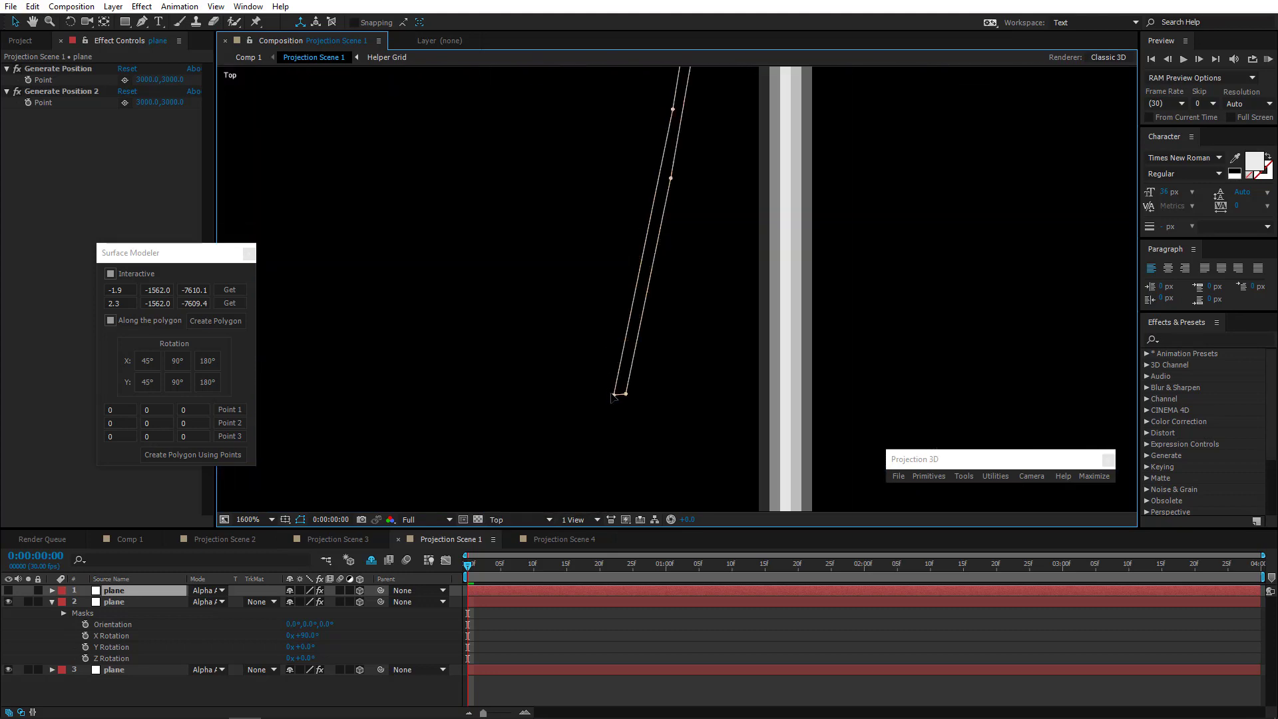
{"action": "left_click", "coordinate": [614, 393]}
{"action": "left_click", "coordinate": [229, 290]}
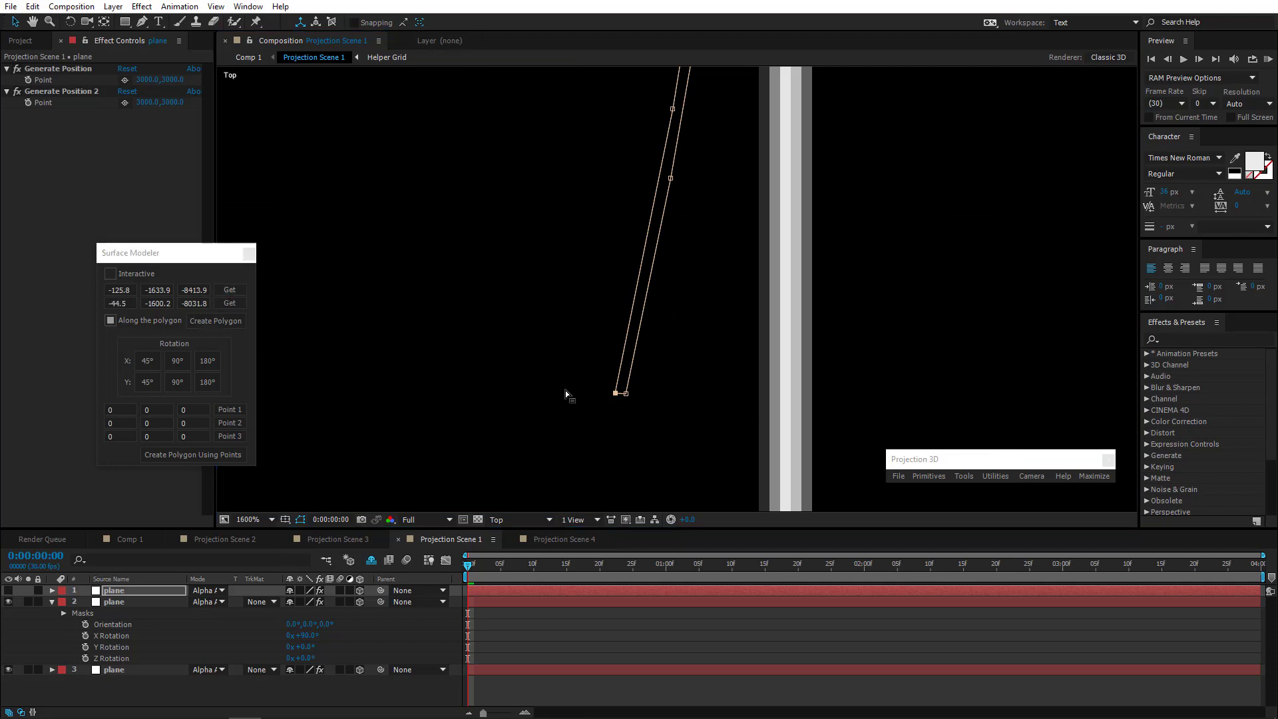
{"action": "left_click", "coordinate": [626, 393]}
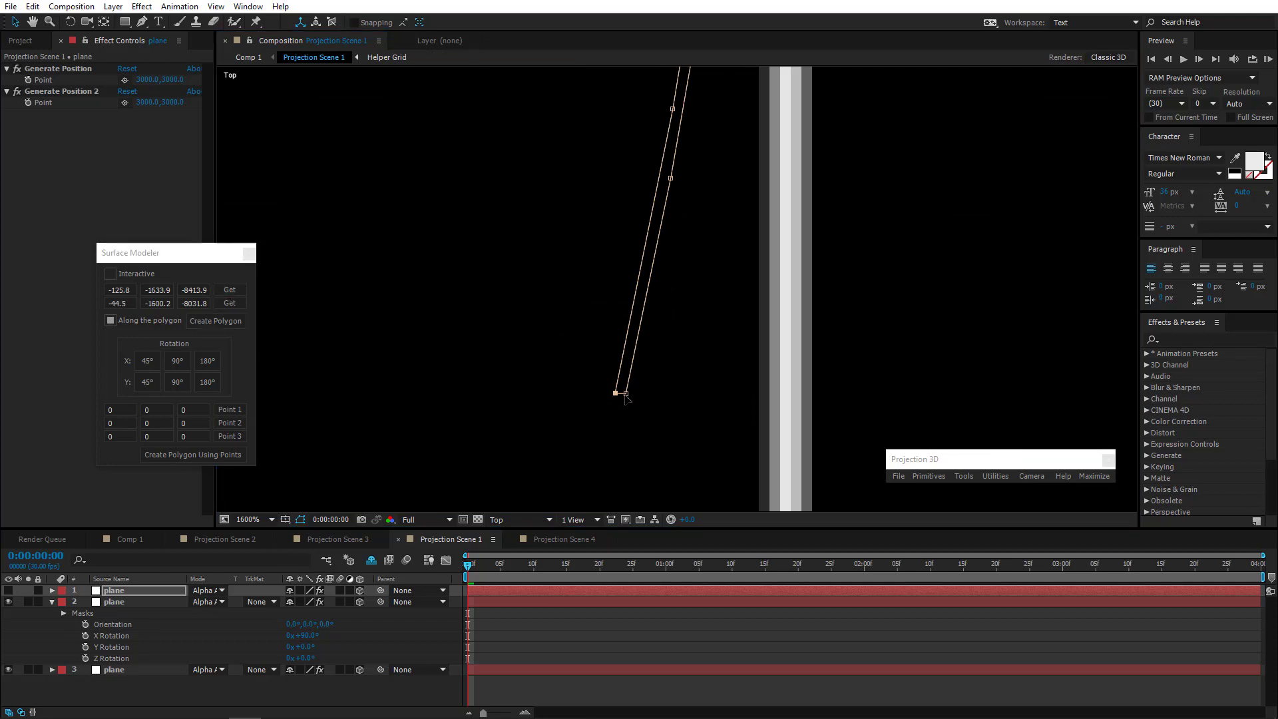
{"action": "left_click", "coordinate": [240, 305]}
{"action": "left_click", "coordinate": [235, 322]}
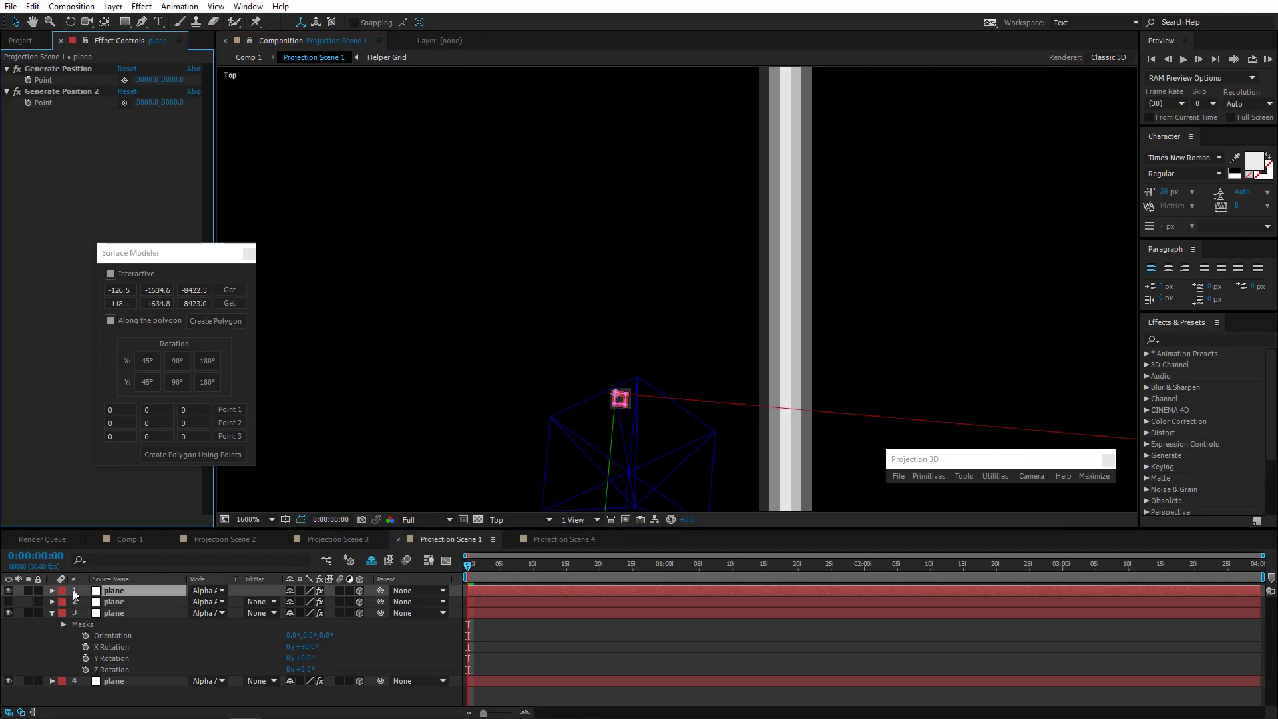
Hide the first plane layer and stretch its mask's near edge outward along the cable's direction in the Top view
{"action": "left_click", "coordinate": [8, 590]}
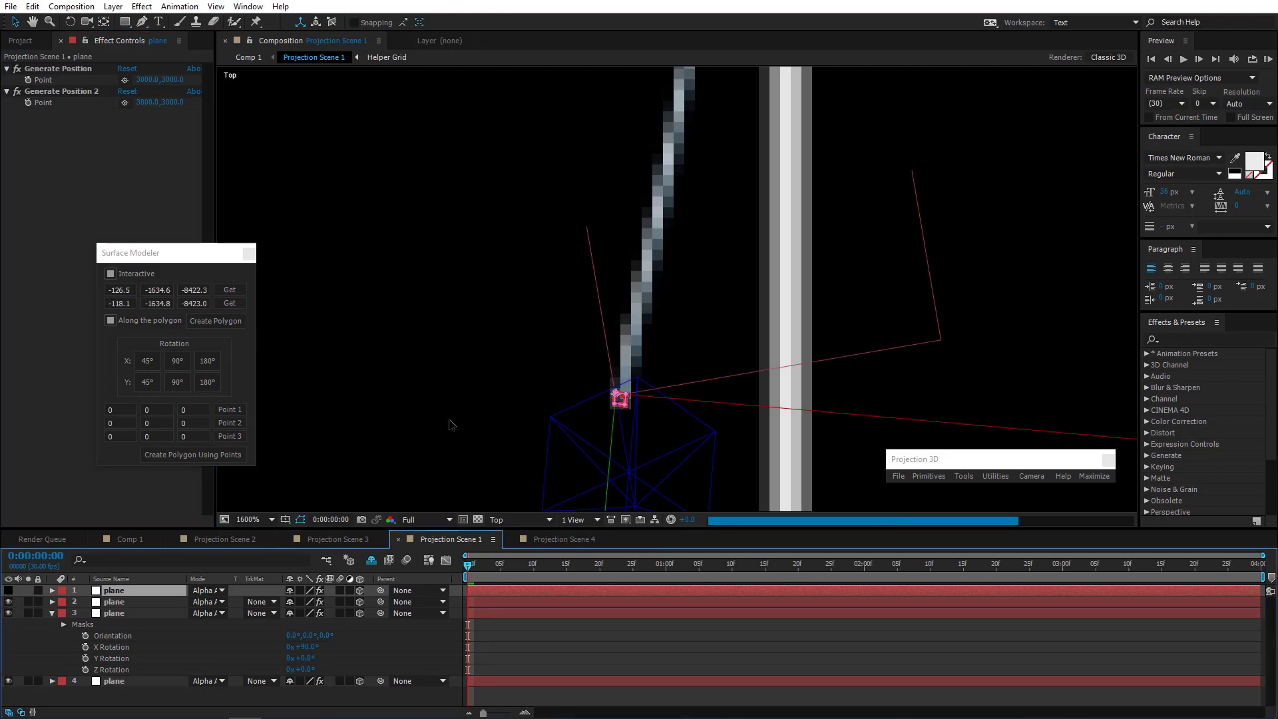
{"action": "scroll", "coordinate": [562, 245], "scroll_direction": "down", "scroll_amount": 3}
{"action": "key", "text": "Return"}
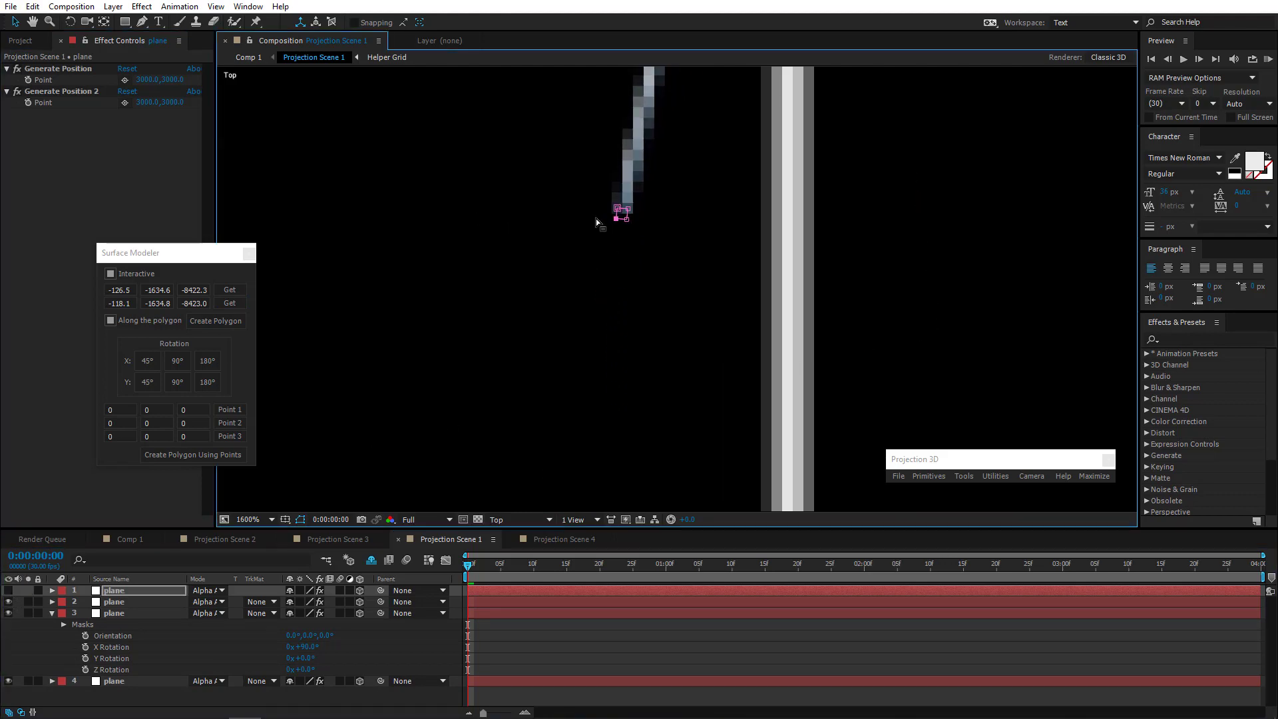
{"action": "left_click_drag", "start_coordinate": [626, 222], "coordinate": [558, 493]}
In the Active Camera view, show the first plane again and rotate it about its X axis to line up with the cable
{"action": "left_click", "coordinate": [534, 522]}
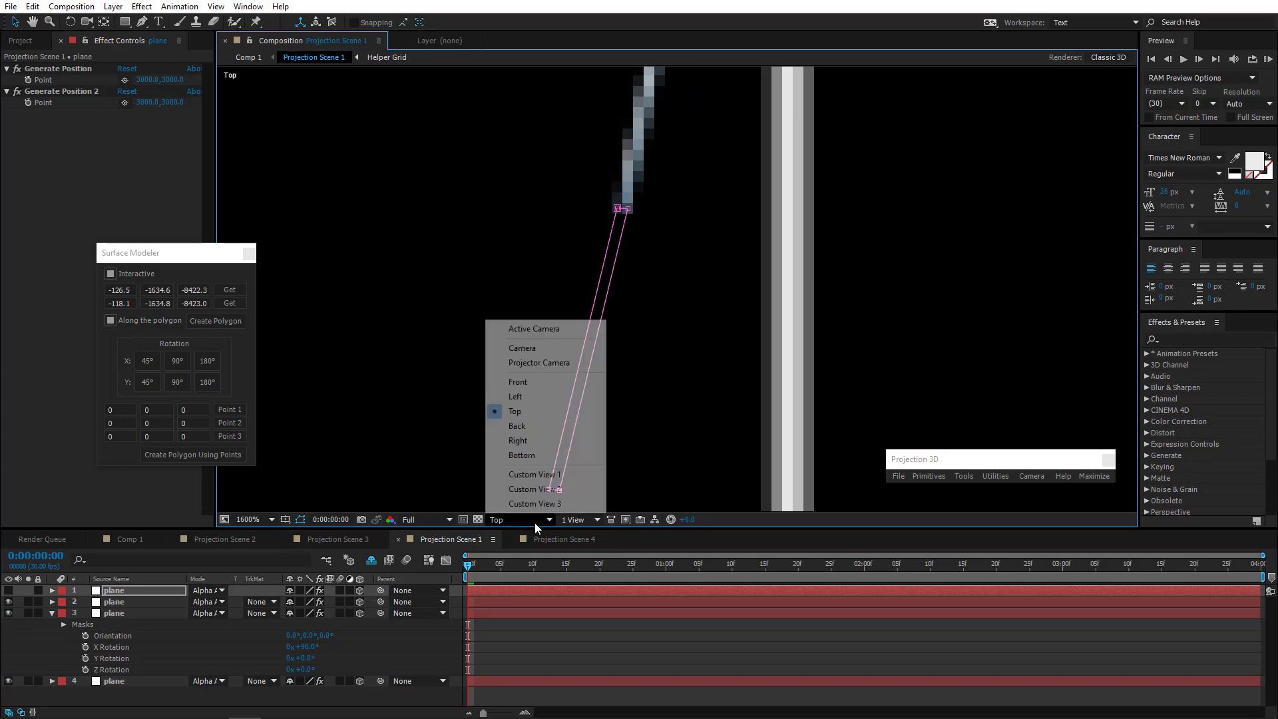
{"action": "left_click", "coordinate": [544, 329]}
{"action": "scroll", "coordinate": [558, 359], "scroll_direction": "down", "scroll_amount": 3}
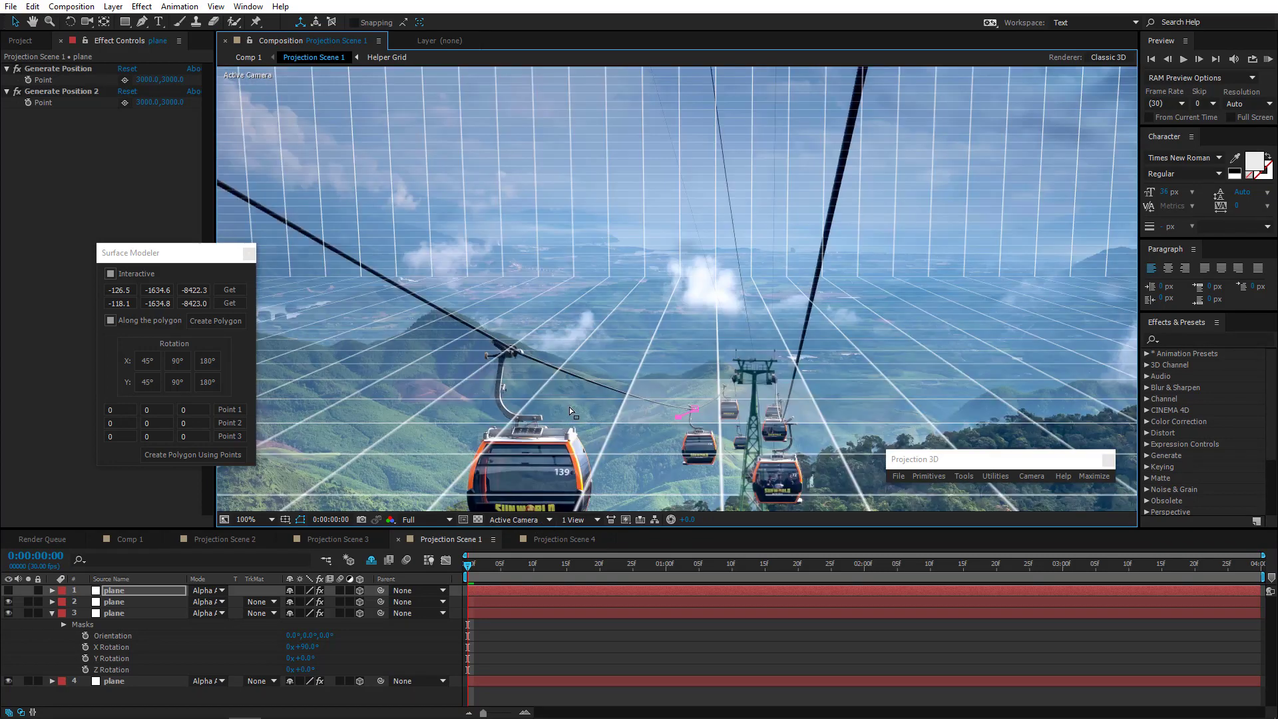
{"action": "left_click_drag", "start_coordinate": [569, 408], "coordinate": [665, 304]}
{"action": "scroll", "coordinate": [592, 322], "scroll_direction": "up", "scroll_amount": 2}
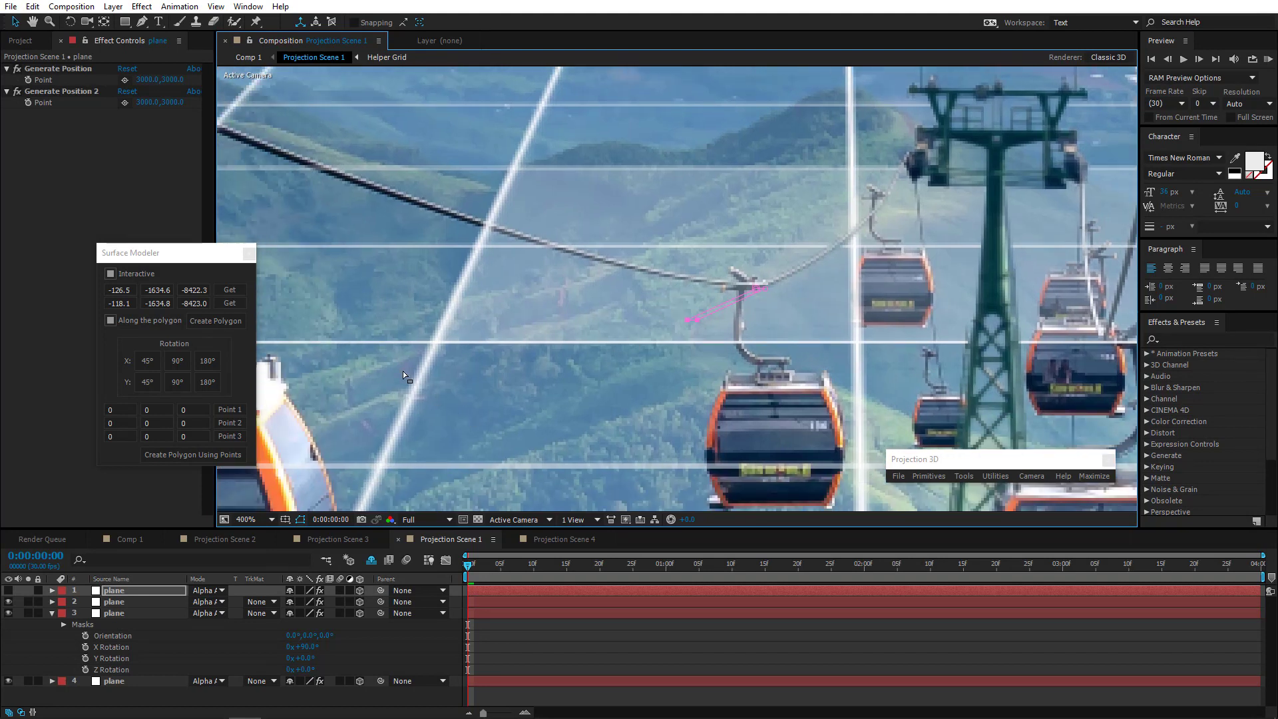
{"action": "left_click", "coordinate": [70, 24]}
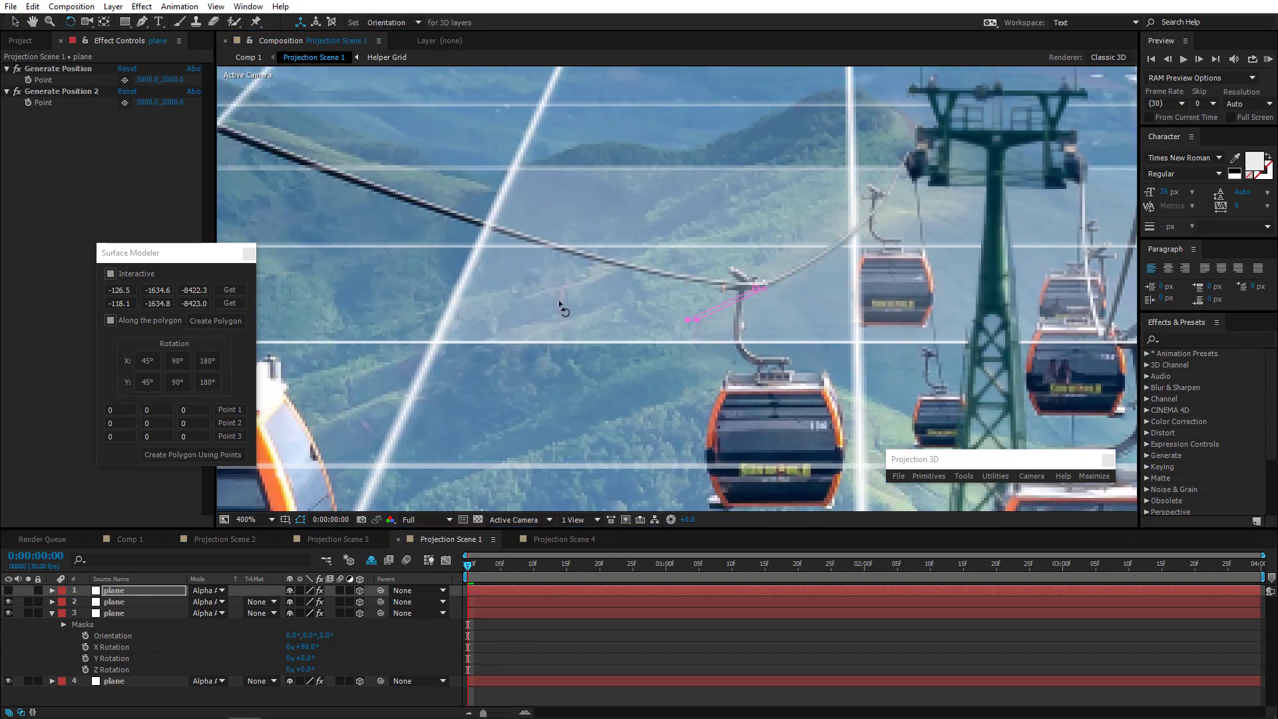
{"action": "left_click", "coordinate": [137, 590]}
{"action": "left_click", "coordinate": [8, 590]}
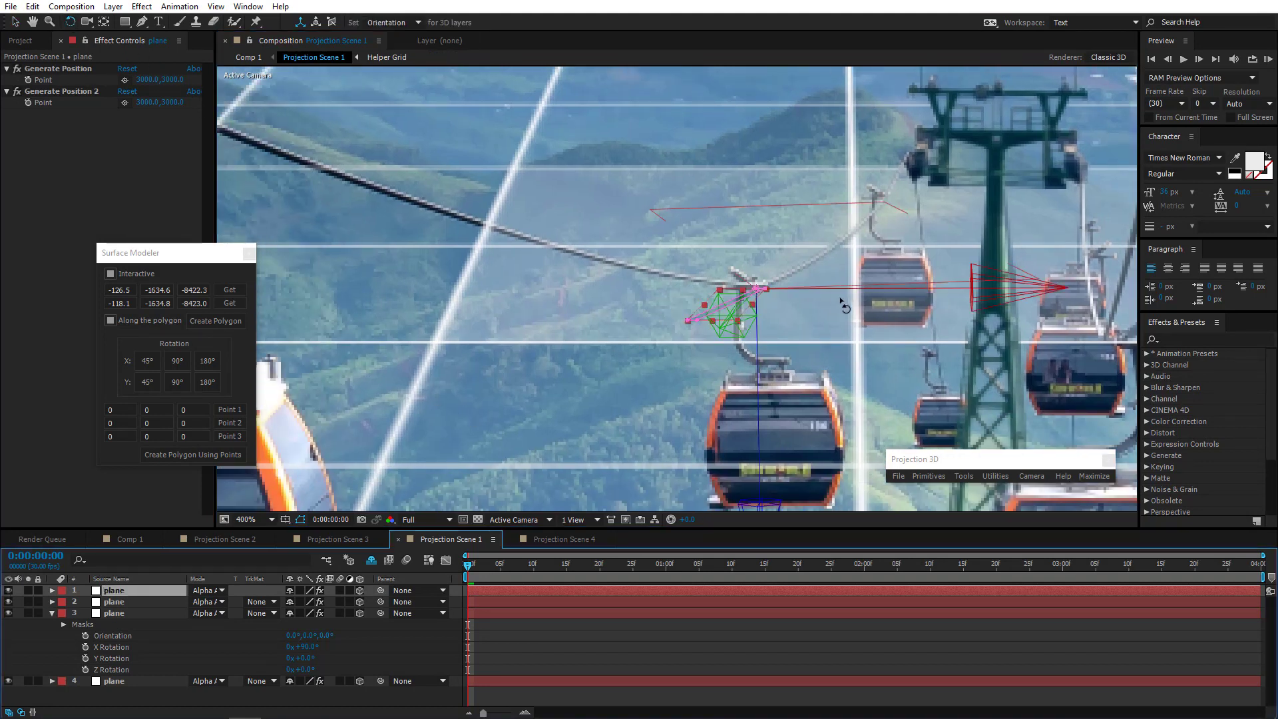
{"action": "left_click_drag", "start_coordinate": [837, 288], "coordinate": [841, 269]}
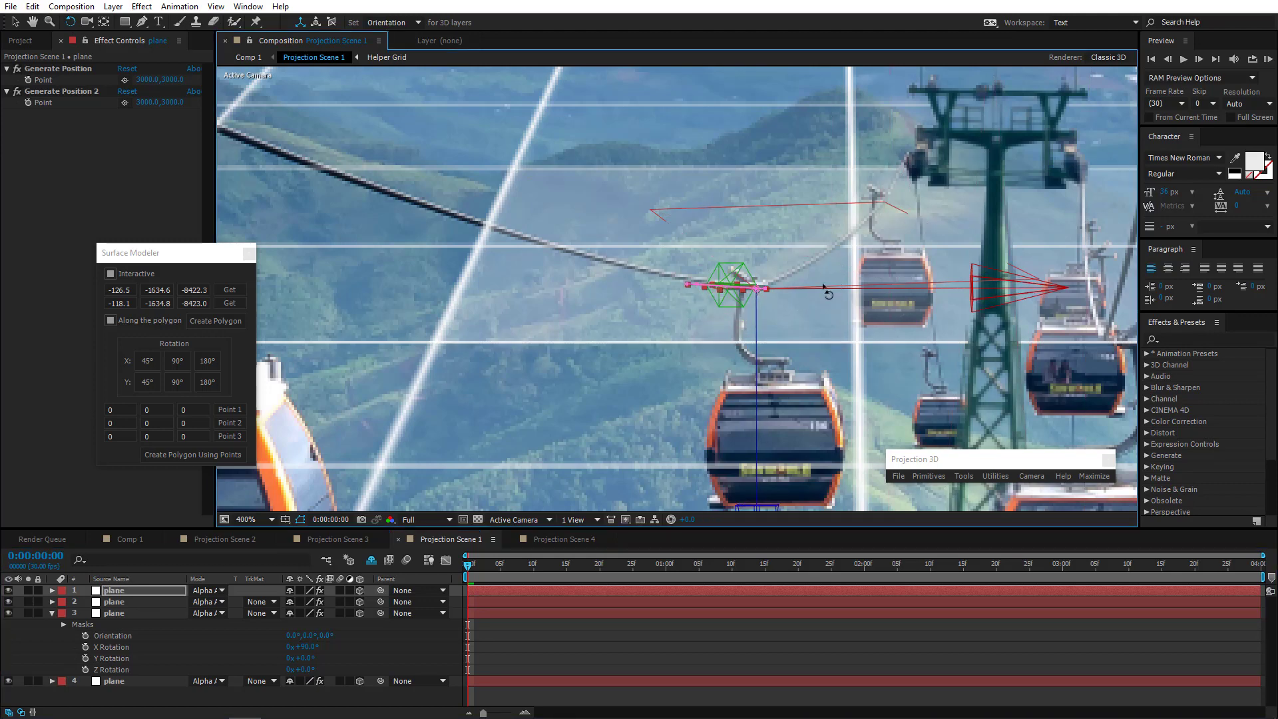
{"action": "key", "text": "period"}
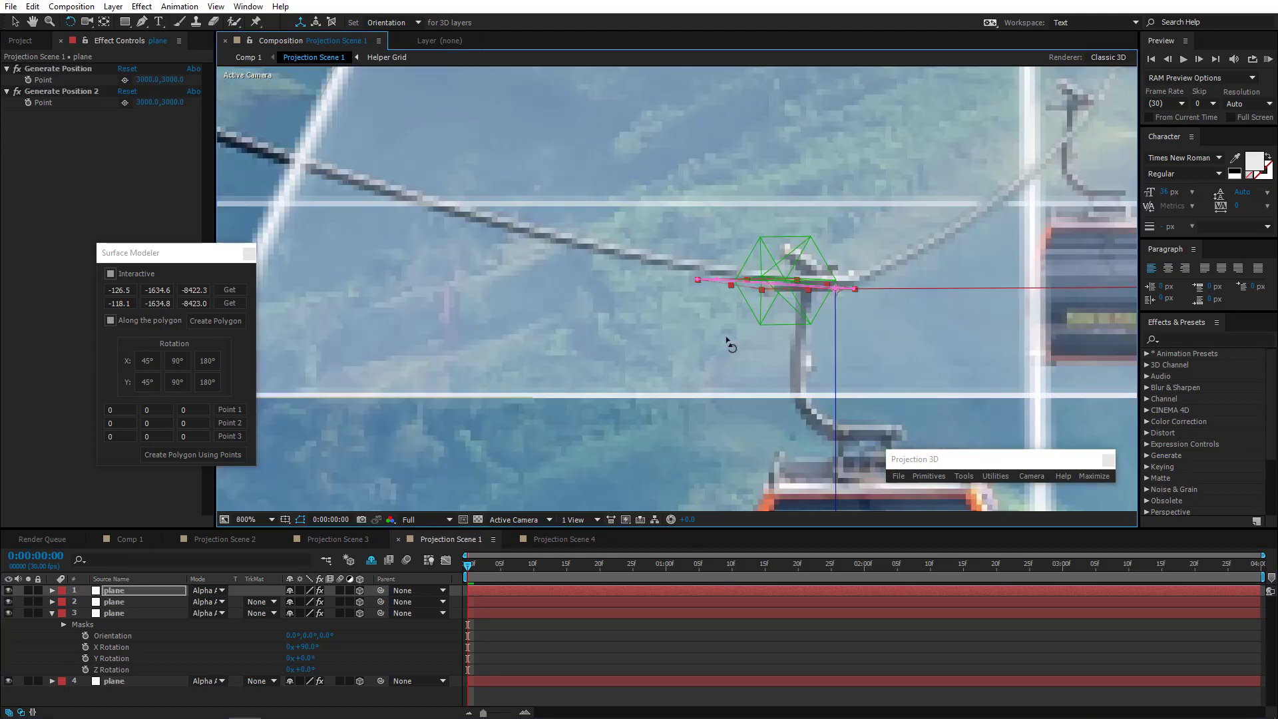
Hide the first plane layer and move its outer mask vertex up onto the cable beside the small gondola's grip
{"action": "left_click", "coordinate": [9, 591]}
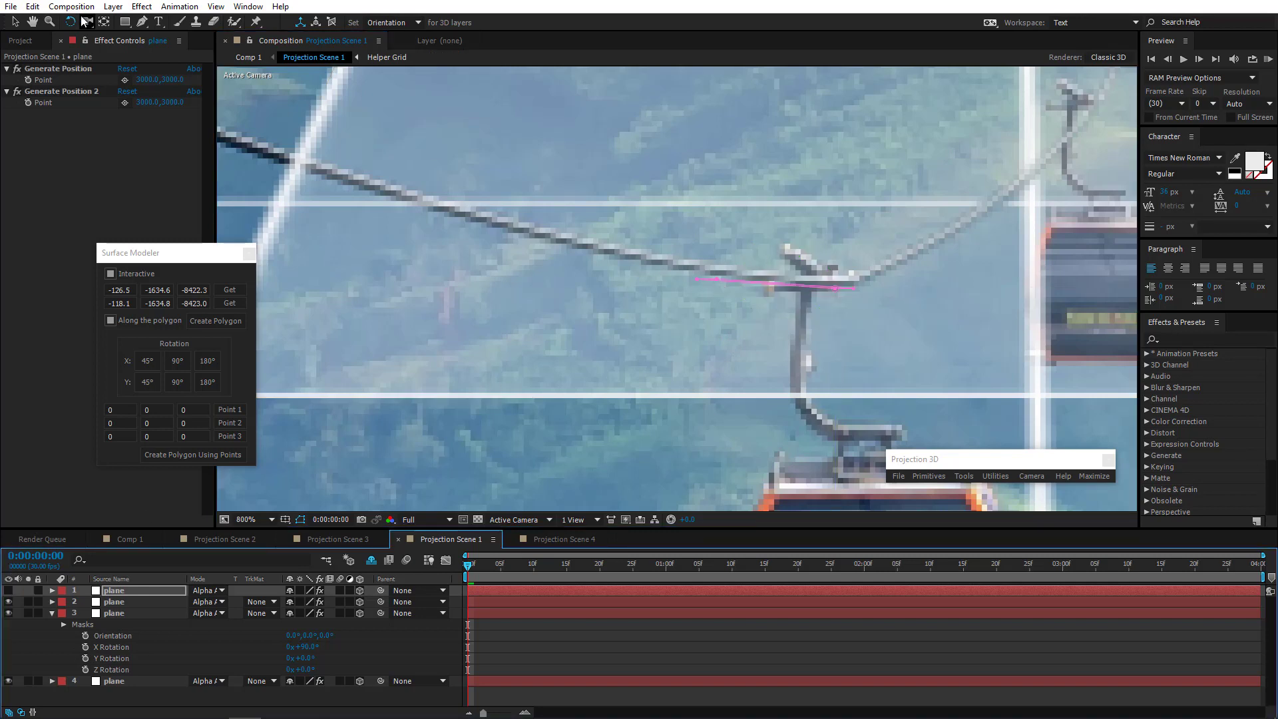
{"action": "left_click", "coordinate": [16, 22]}
{"action": "key", "text": "period"}
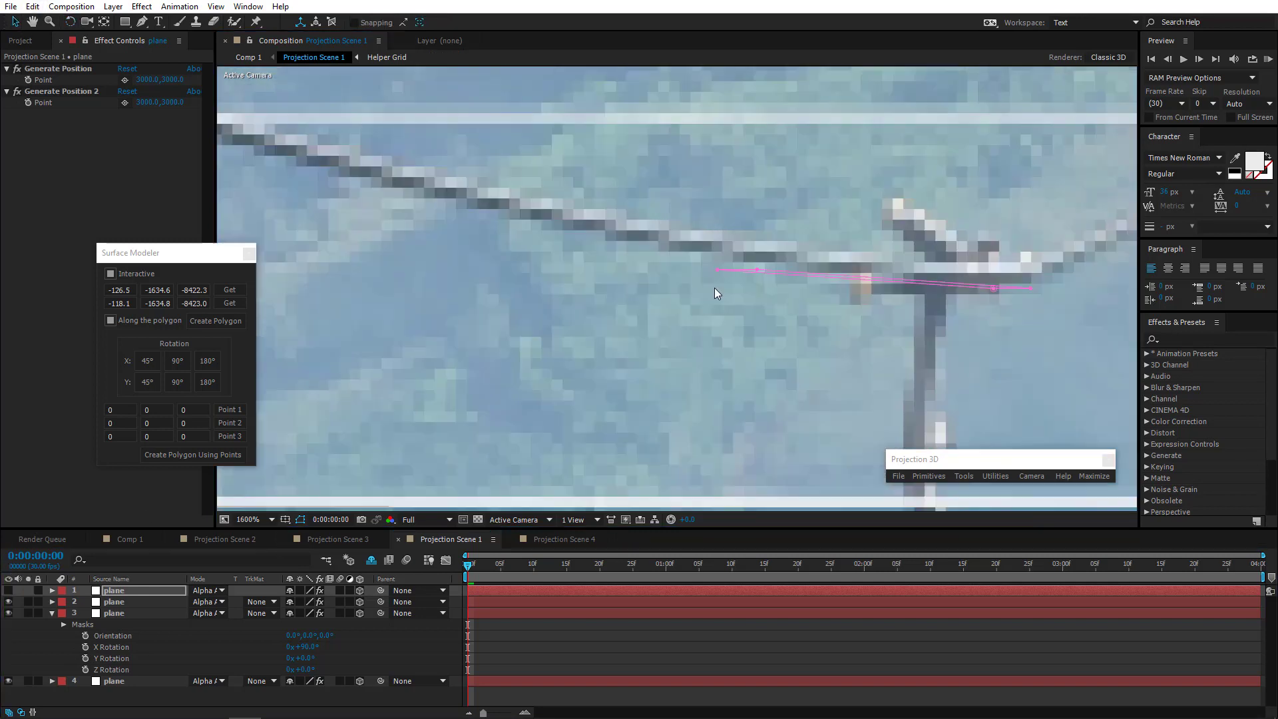
{"action": "left_click_drag", "start_coordinate": [760, 273], "coordinate": [759, 257]}
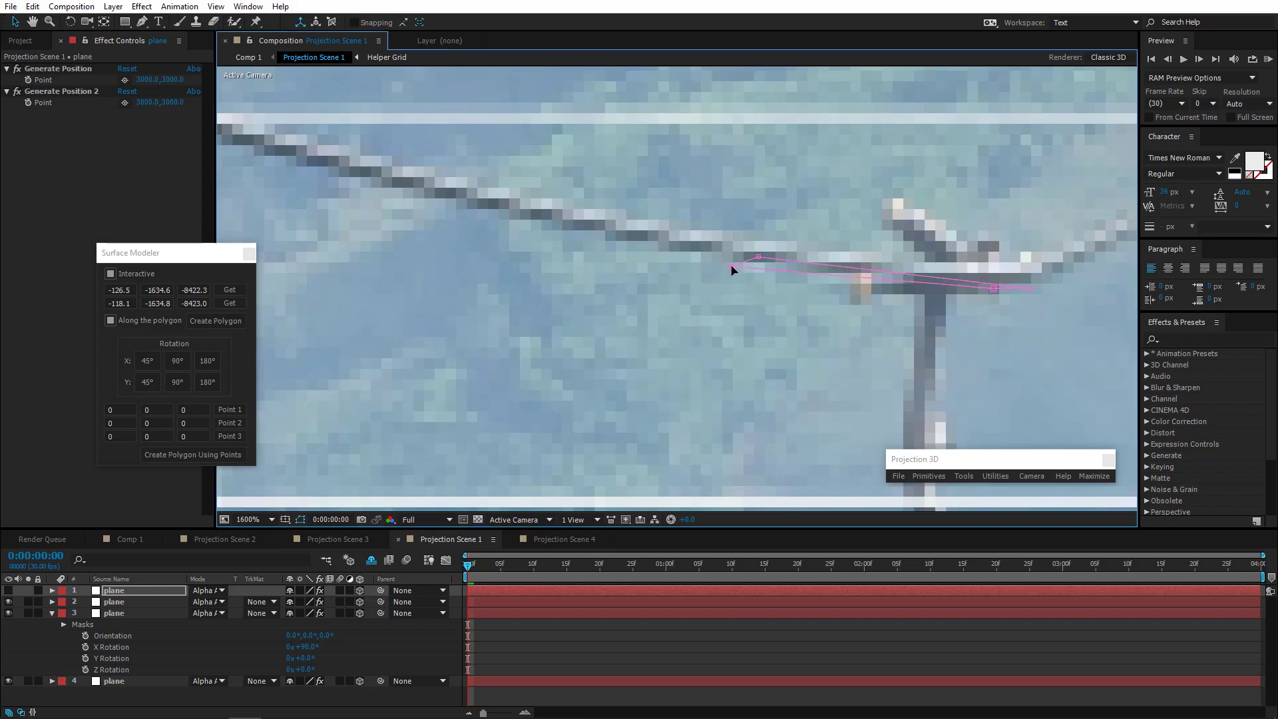
Level the plane's two outer mask vertices in the Top view and check them against the cable in the Active Camera view
{"action": "left_click", "coordinate": [519, 520]}
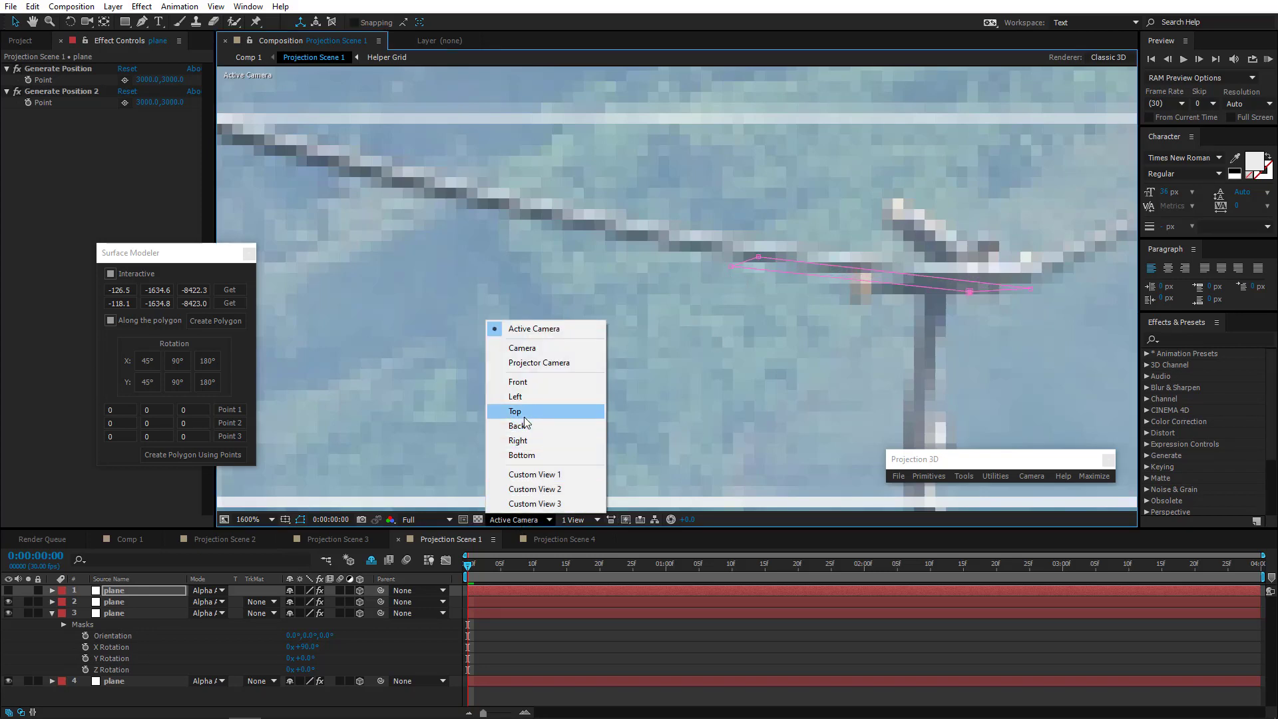
{"action": "left_click", "coordinate": [525, 413]}
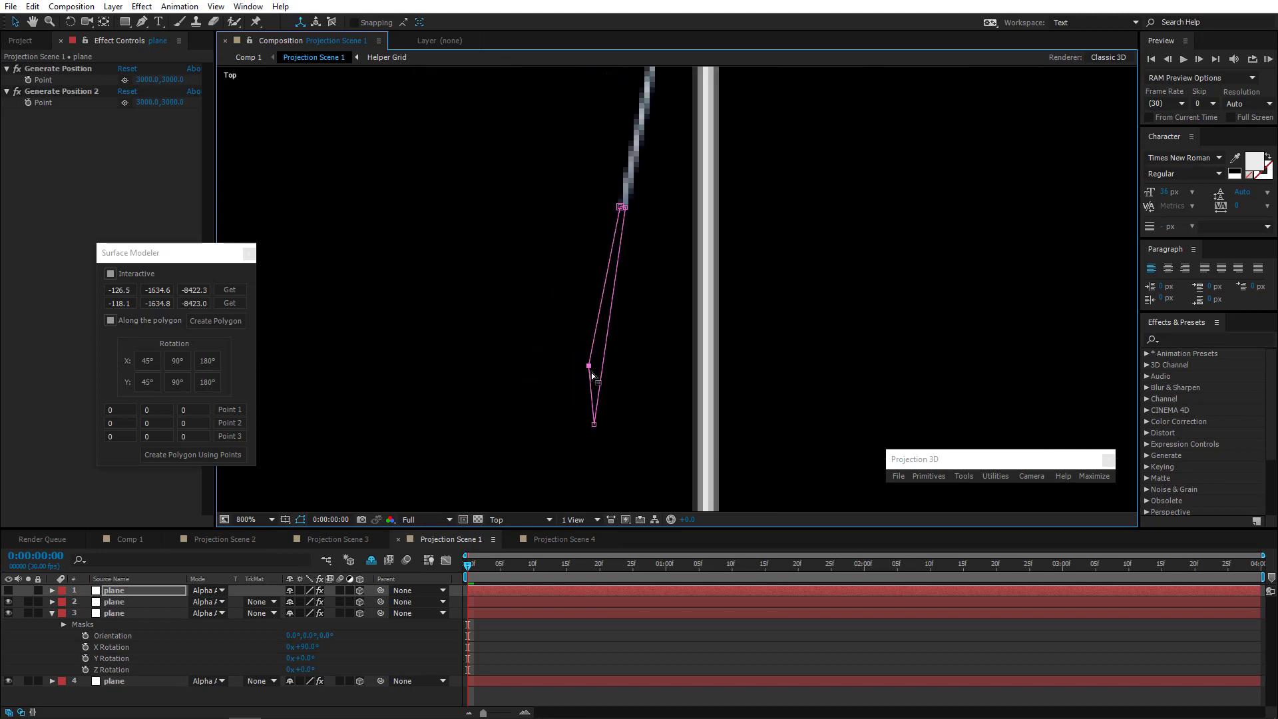
{"action": "left_click_drag", "start_coordinate": [590, 369], "coordinate": [586, 427]}
{"action": "left_click", "coordinate": [519, 520]}
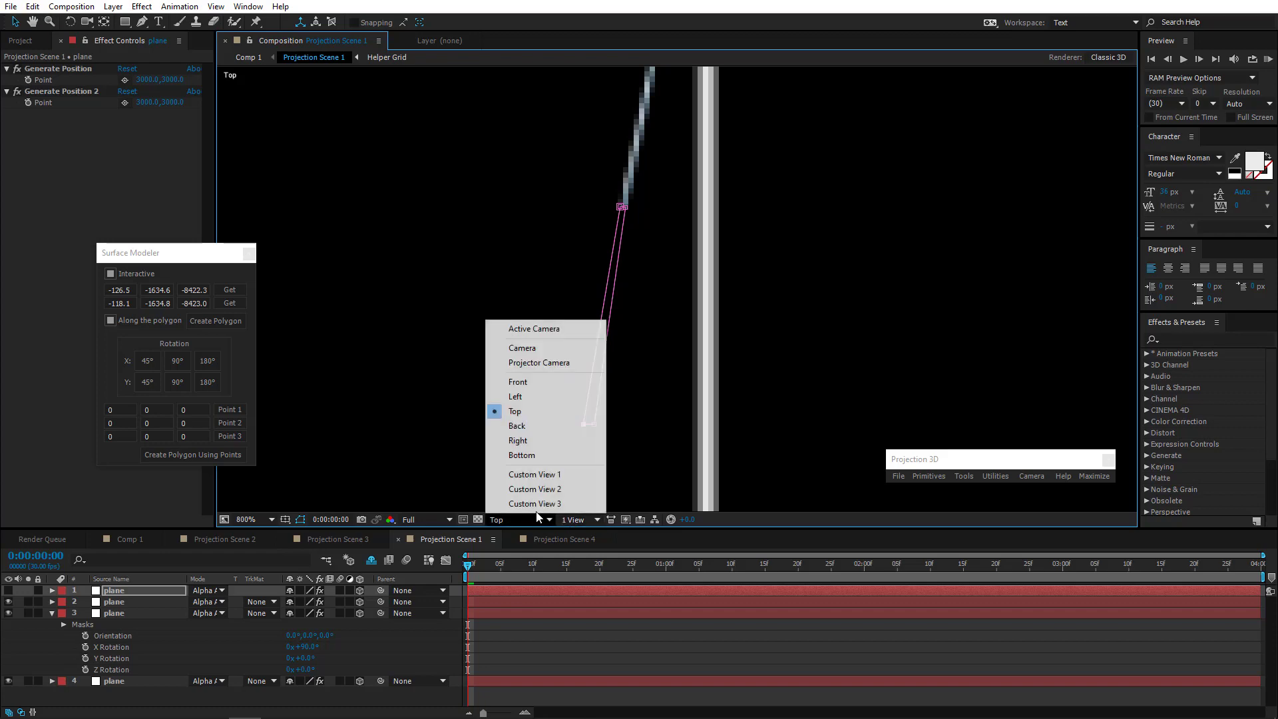
{"action": "left_click", "coordinate": [525, 330]}
{"action": "scroll", "coordinate": [681, 310], "scroll_direction": "up", "scroll_amount": 4}
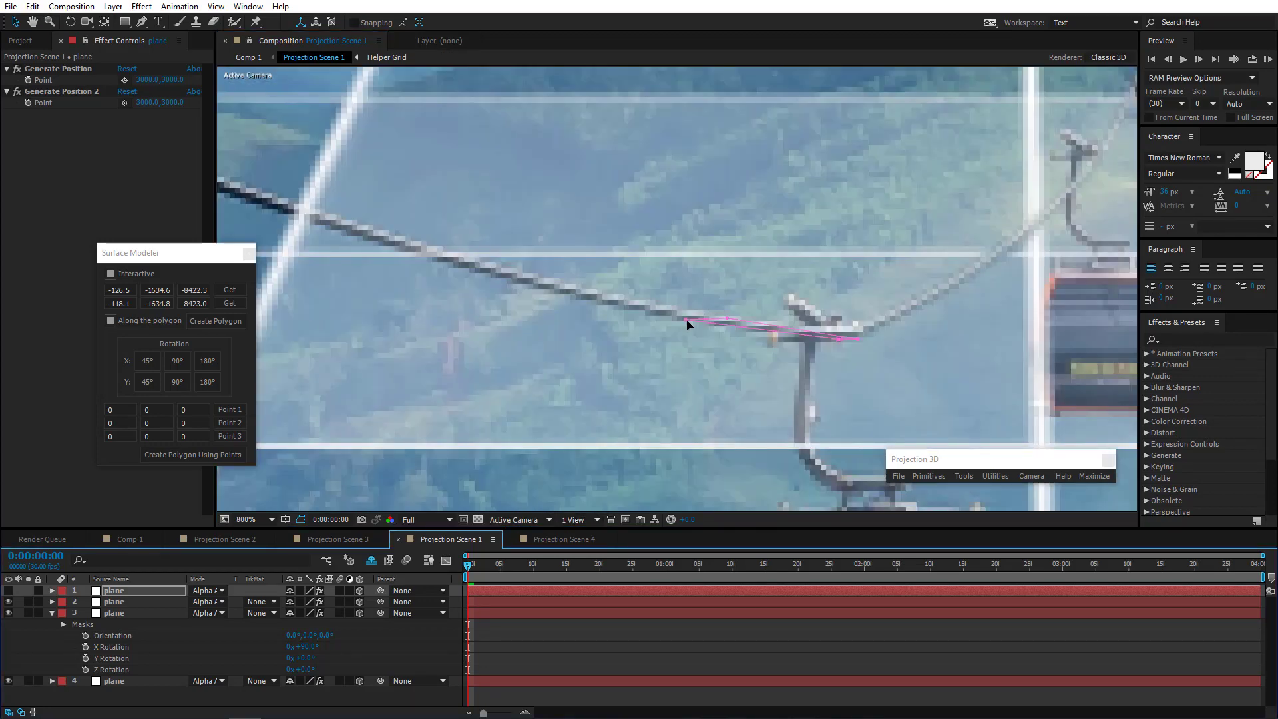
{"action": "scroll", "coordinate": [690, 325], "scroll_direction": "down", "scroll_amount": 2}
From the Top view, create a new polygon along the outer edge of the current plane with Surface Modeler
{"action": "left_click", "coordinate": [522, 520]}
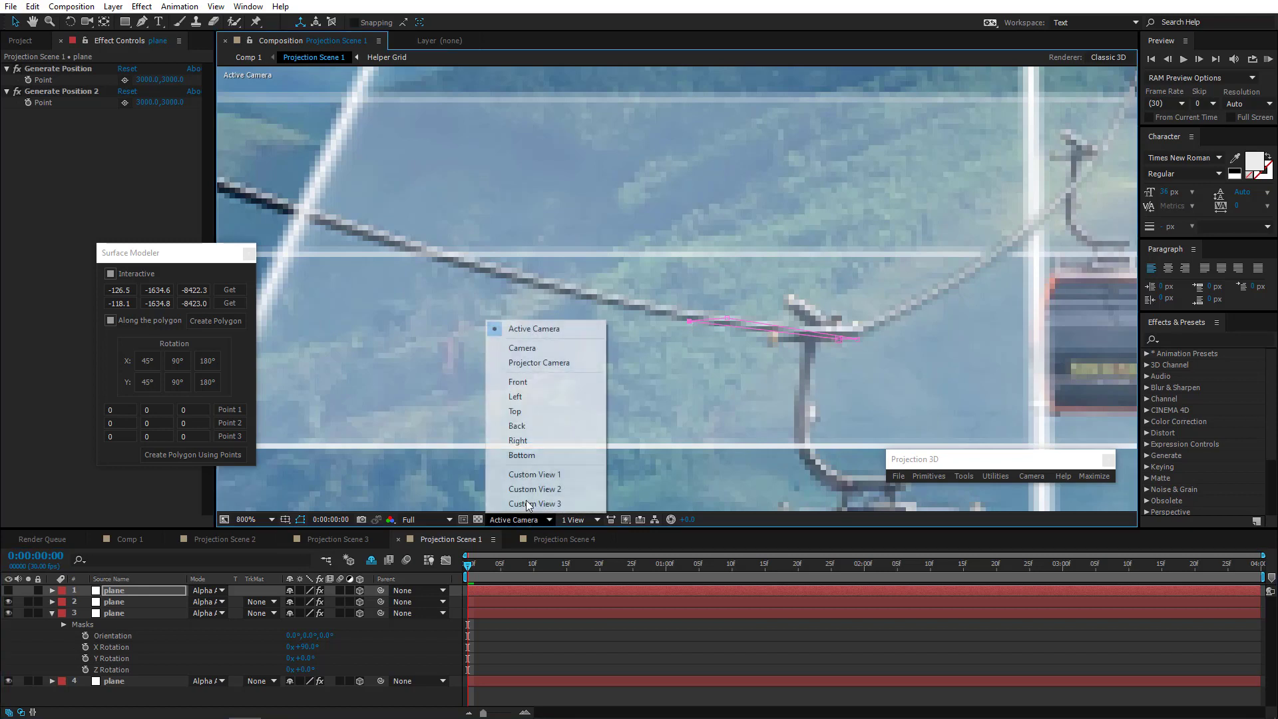
{"action": "left_click", "coordinate": [525, 419]}
{"action": "scroll", "coordinate": [710, 355], "scroll_direction": "up", "scroll_amount": 1}
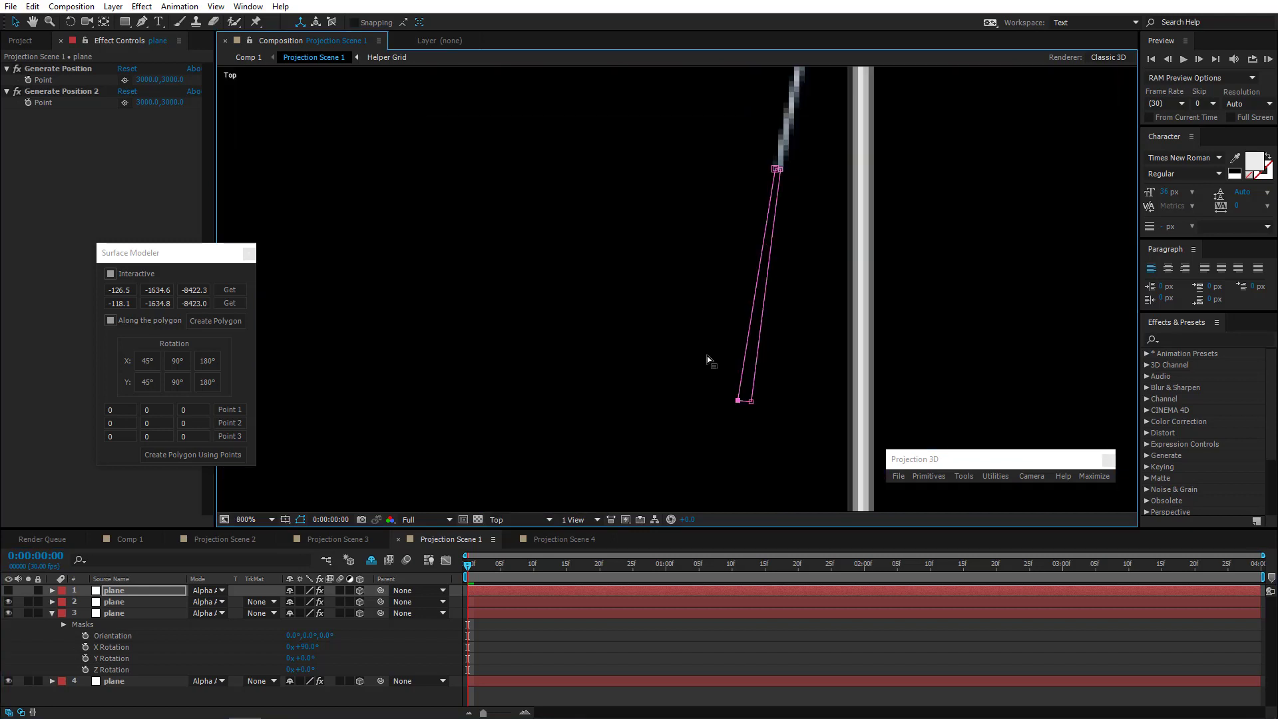
{"action": "left_click_drag", "start_coordinate": [686, 305], "coordinate": [685, 303]}
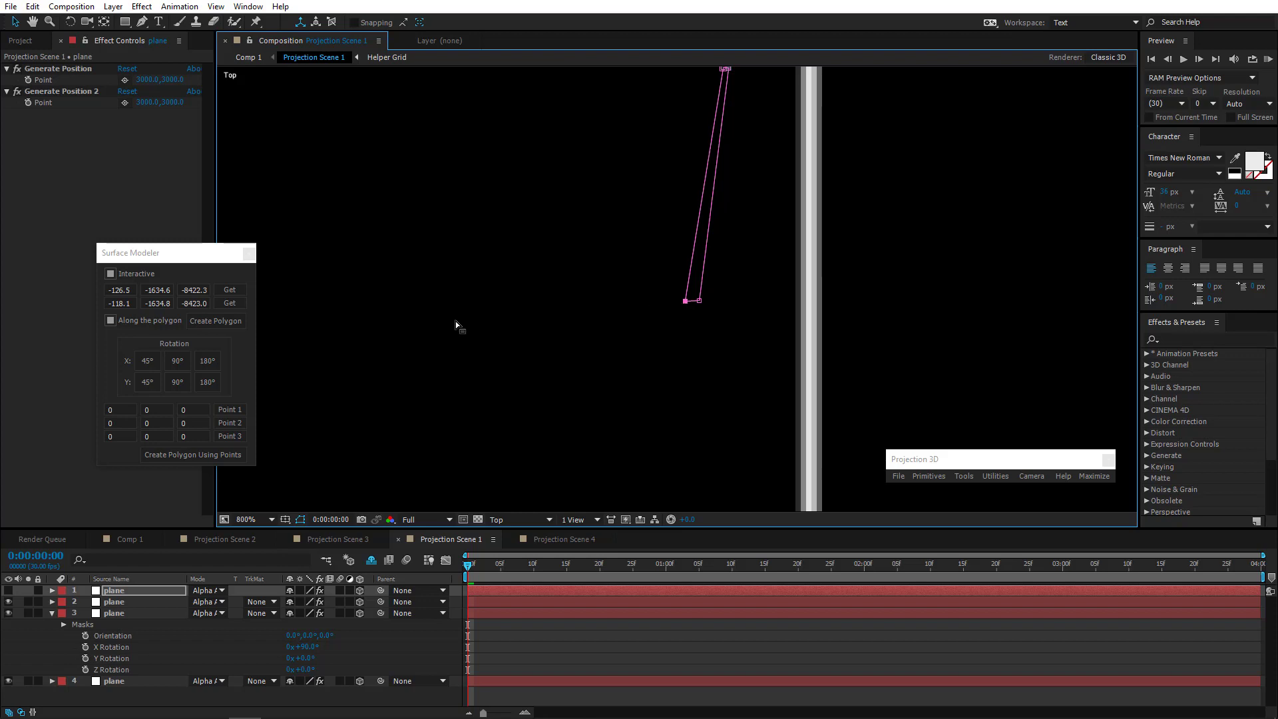
{"action": "left_click", "coordinate": [216, 320]}
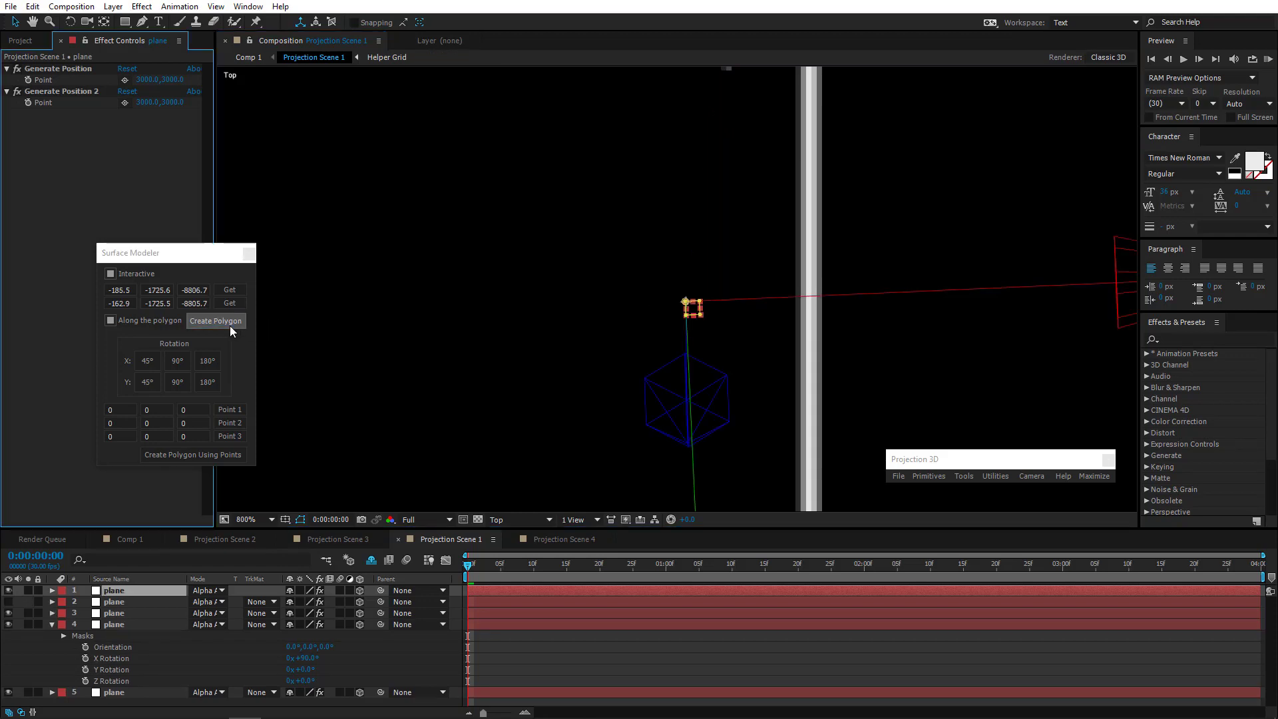
Hide the new plane layer and extend its mask's two outer vertices into a long narrow strip continuing the cable
{"action": "left_click", "coordinate": [8, 590]}
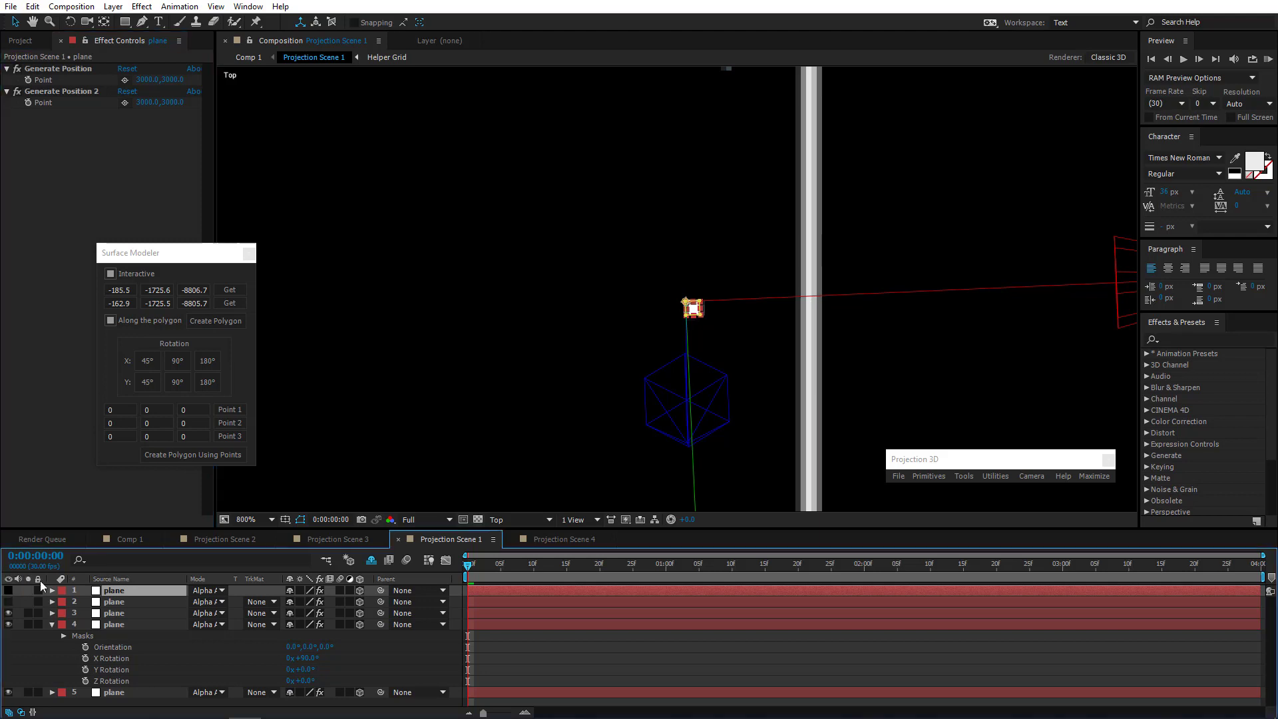
{"action": "left_click_drag", "start_coordinate": [687, 318], "coordinate": [661, 420]}
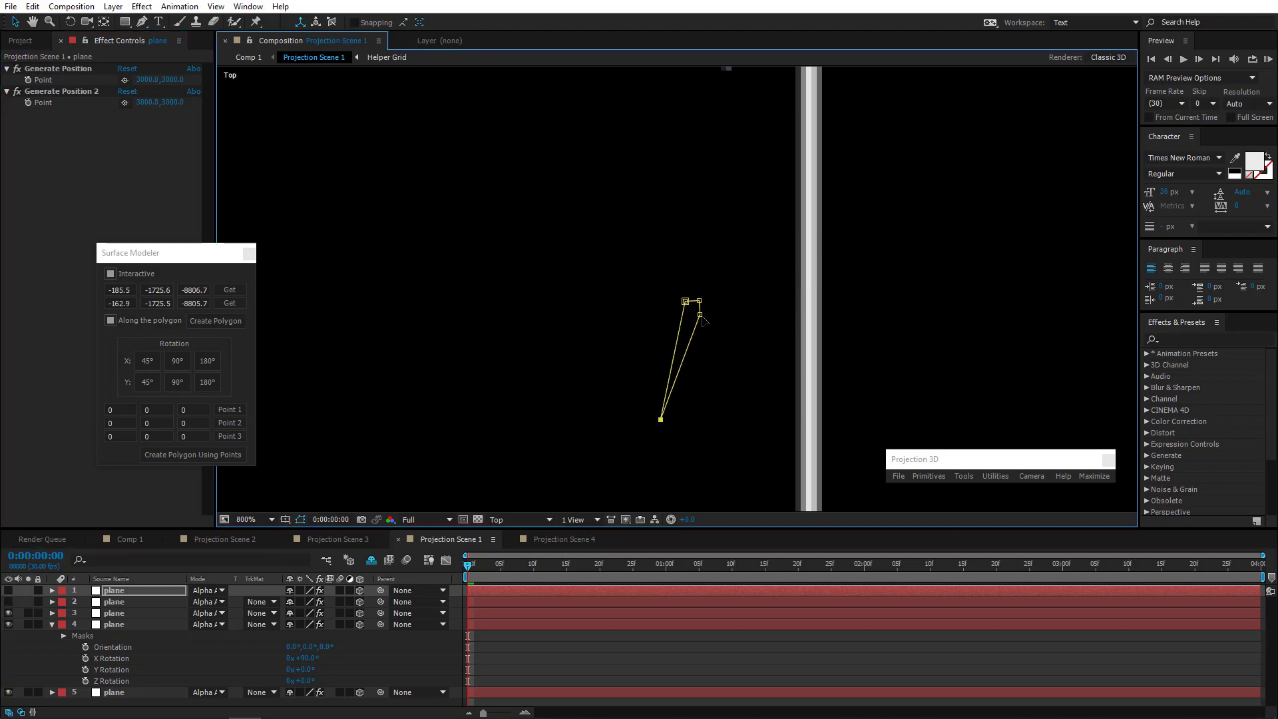
{"action": "left_click_drag", "start_coordinate": [701, 314], "coordinate": [675, 512]}
{"action": "left_click_drag", "start_coordinate": [661, 420], "coordinate": [660, 491]}
{"action": "key", "text": "comma"}
{"action": "left_click_drag", "start_coordinate": [669, 391], "coordinate": [663, 423]}
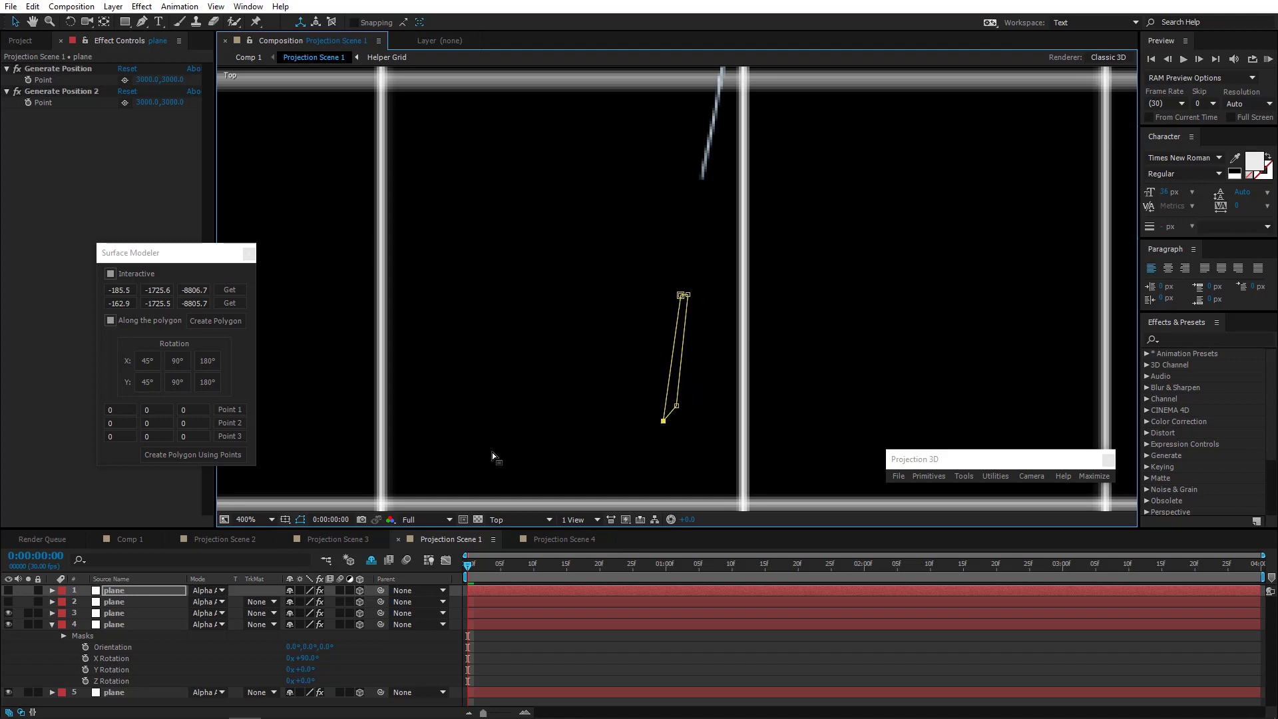
Make the second plane layer visible and return the composition to the Active Camera view
{"action": "left_click", "coordinate": [11, 604]}
{"action": "left_click", "coordinate": [10, 605]}
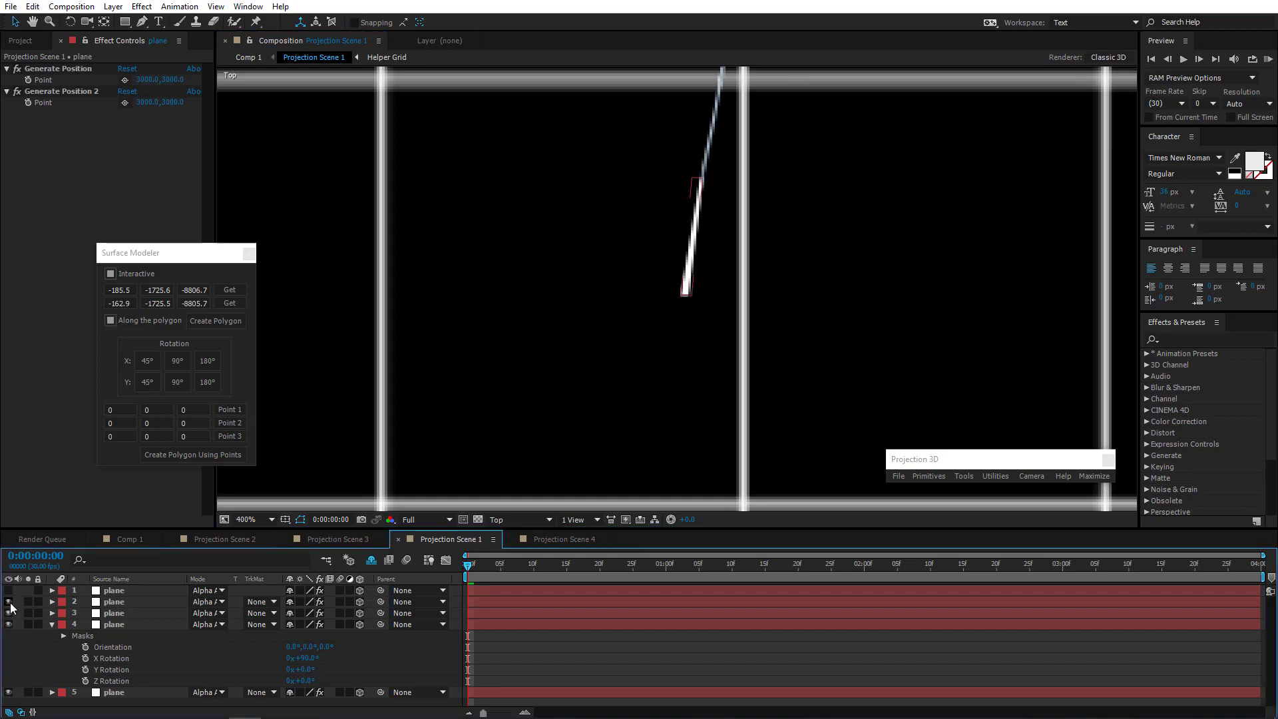
{"action": "left_click", "coordinate": [516, 518]}
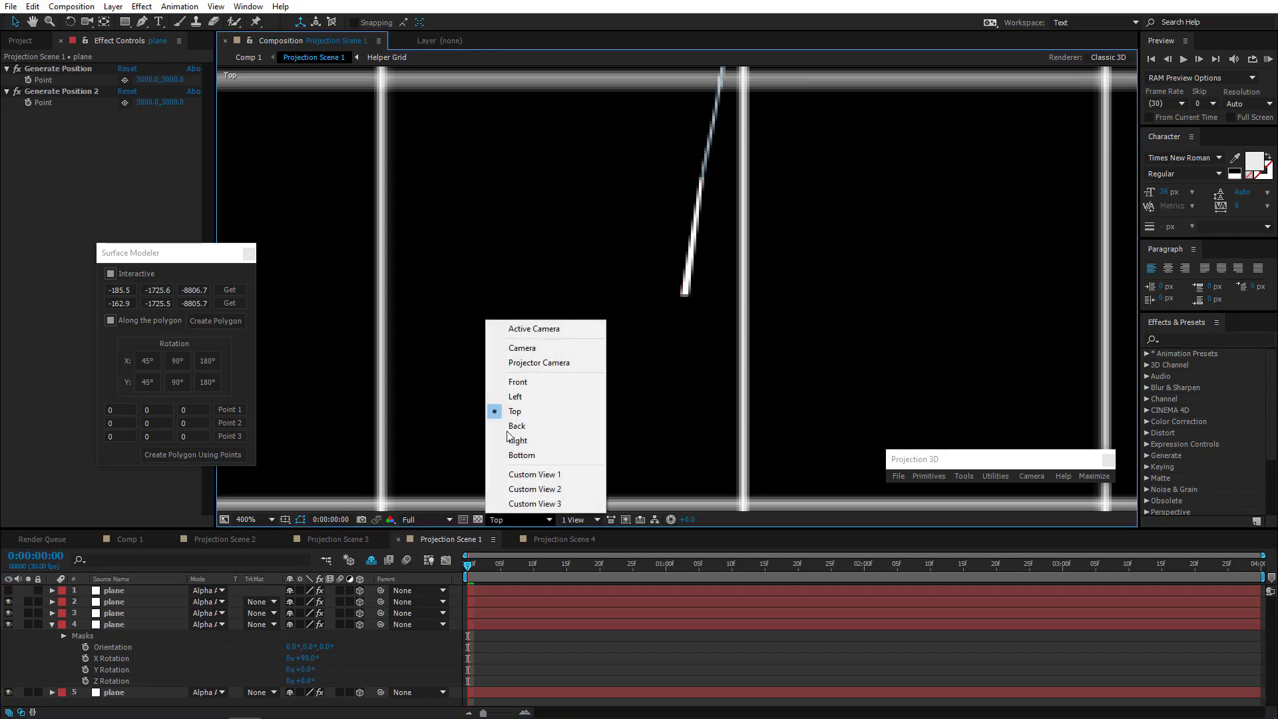
{"action": "left_click", "coordinate": [542, 331]}
{"action": "scroll", "coordinate": [677, 326], "scroll_direction": "down", "scroll_amount": 4}
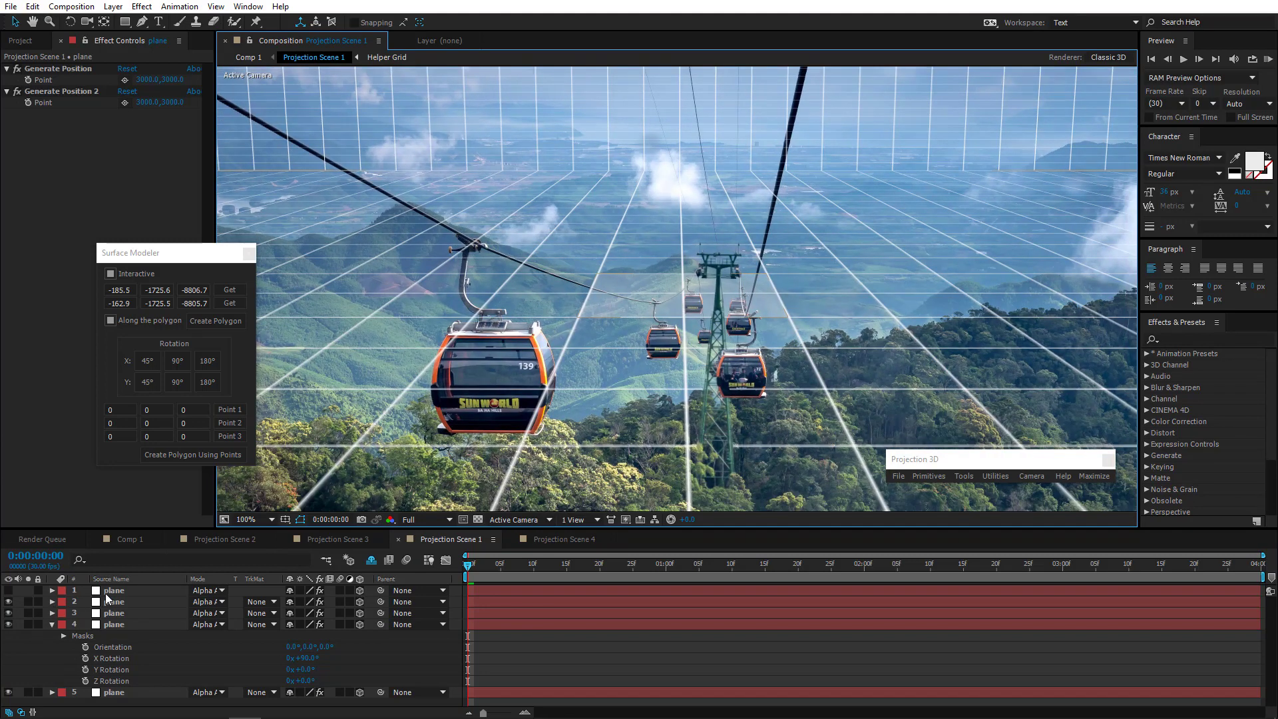
Show the new top plane layer and rotate it about its X axis to follow the cable's slope
{"action": "left_click", "coordinate": [107, 592]}
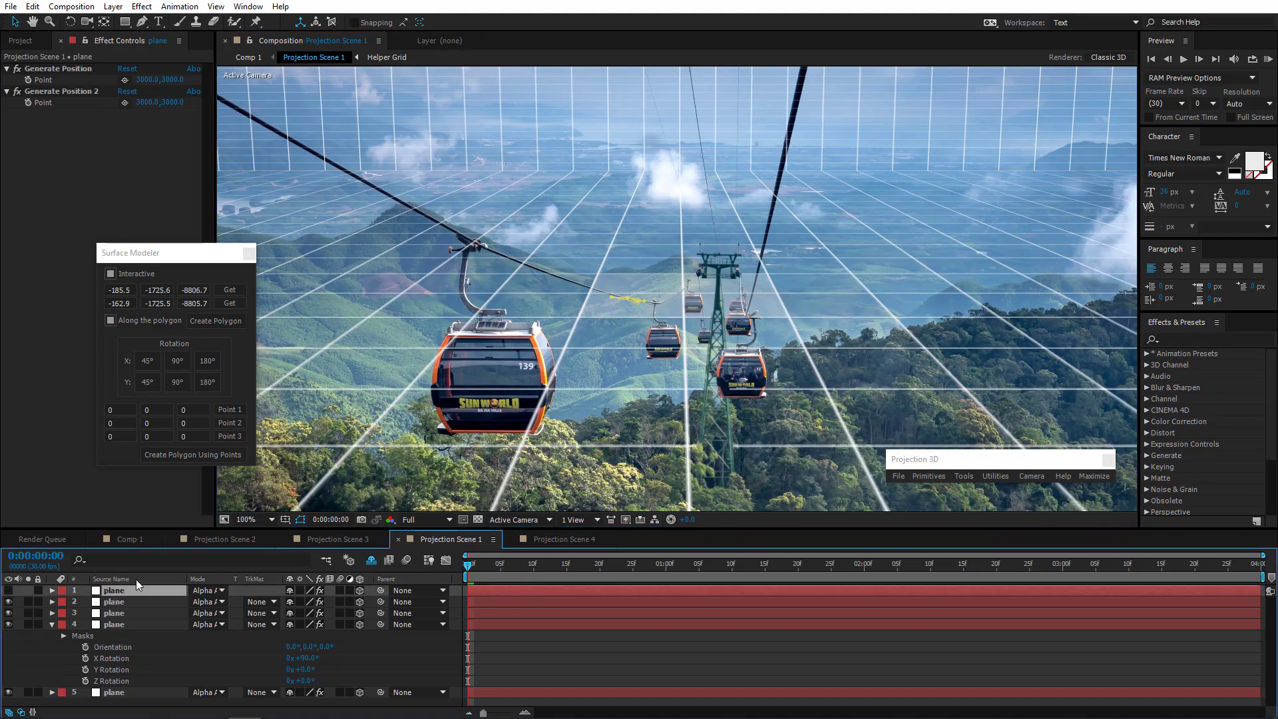
{"action": "scroll", "coordinate": [547, 341], "scroll_direction": "up", "scroll_amount": 2}
{"action": "scroll", "coordinate": [546, 347], "scroll_direction": "up", "scroll_amount": 2}
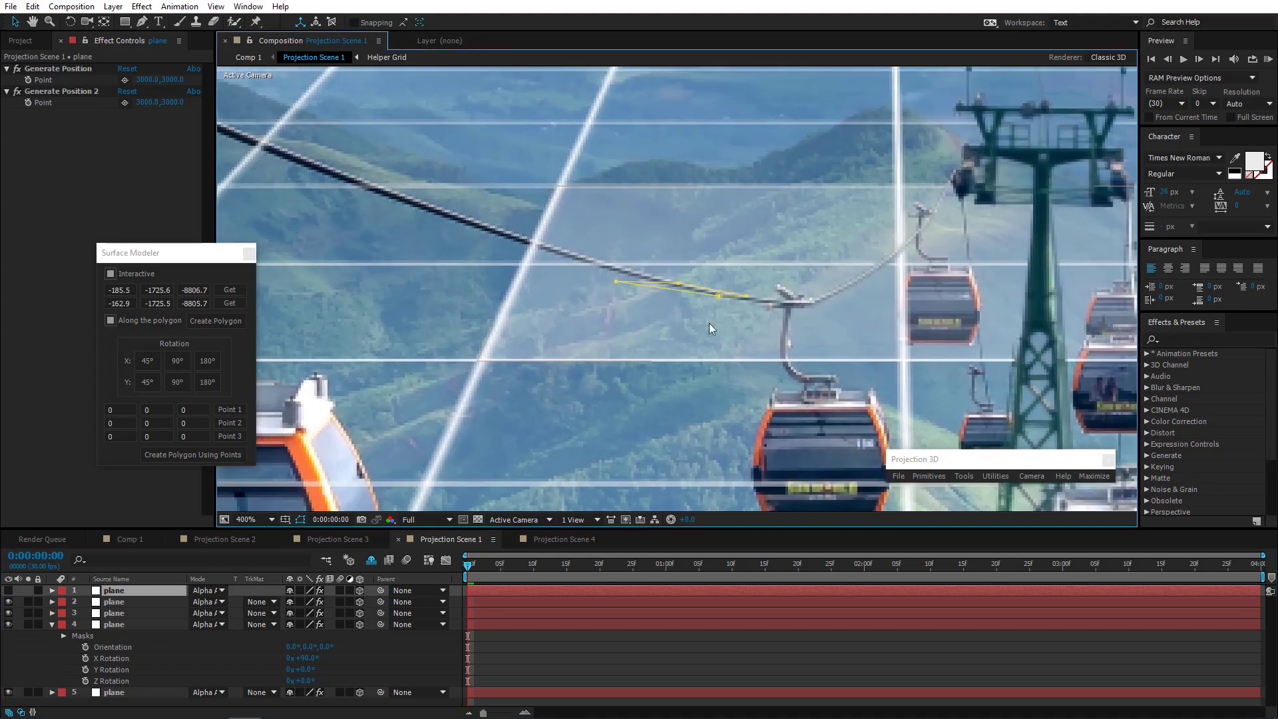
{"action": "left_click", "coordinate": [8, 591]}
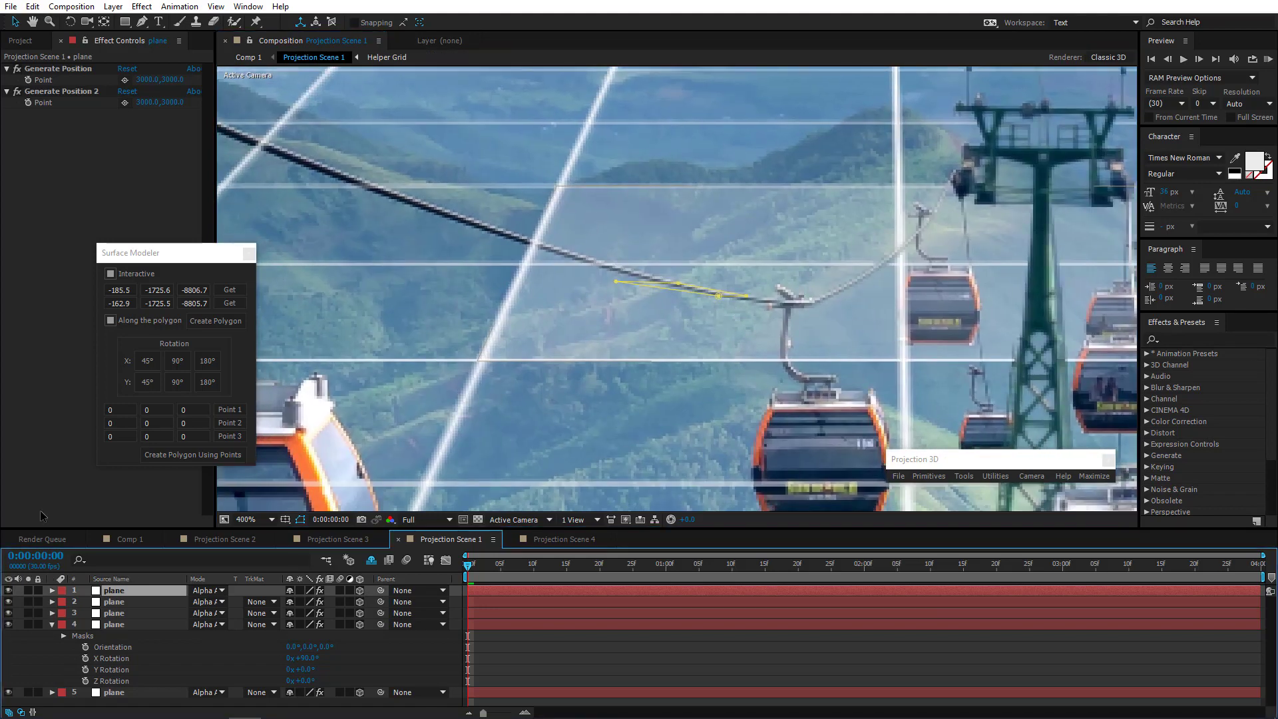
{"action": "left_click", "coordinate": [71, 22]}
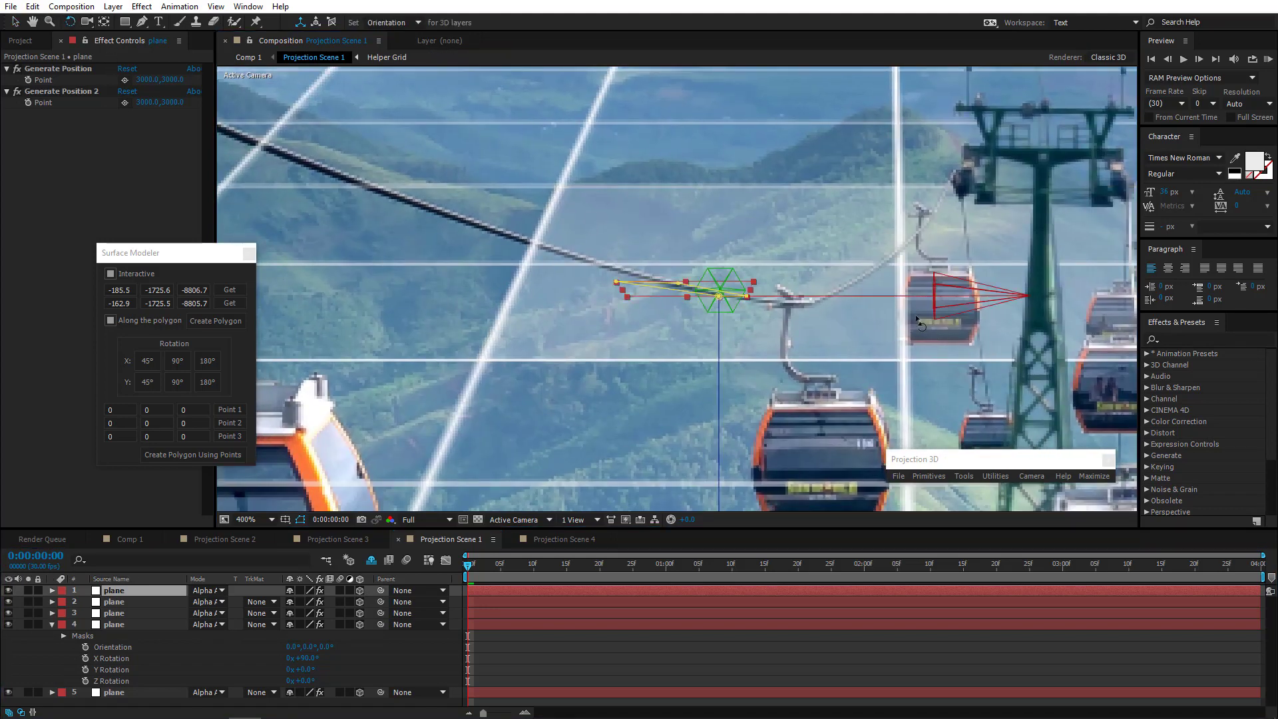
{"action": "left_click_drag", "start_coordinate": [886, 296], "coordinate": [886, 291]}
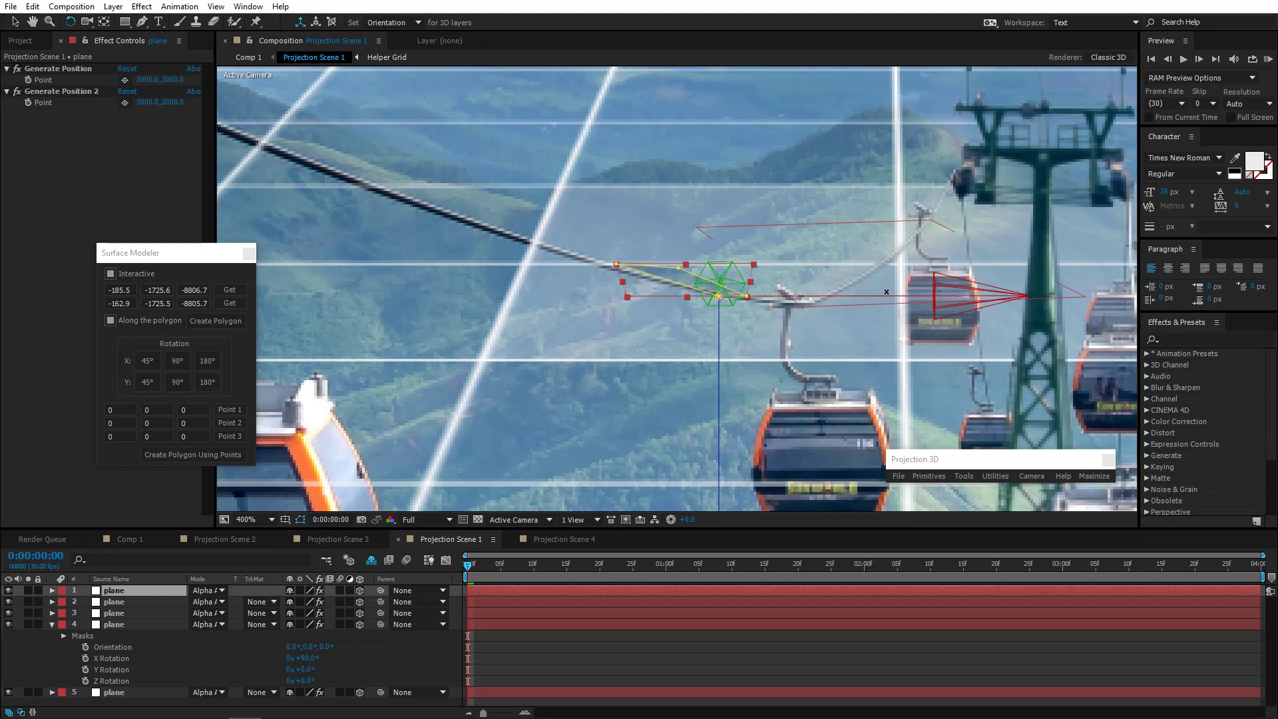
{"action": "key", "text": "v"}
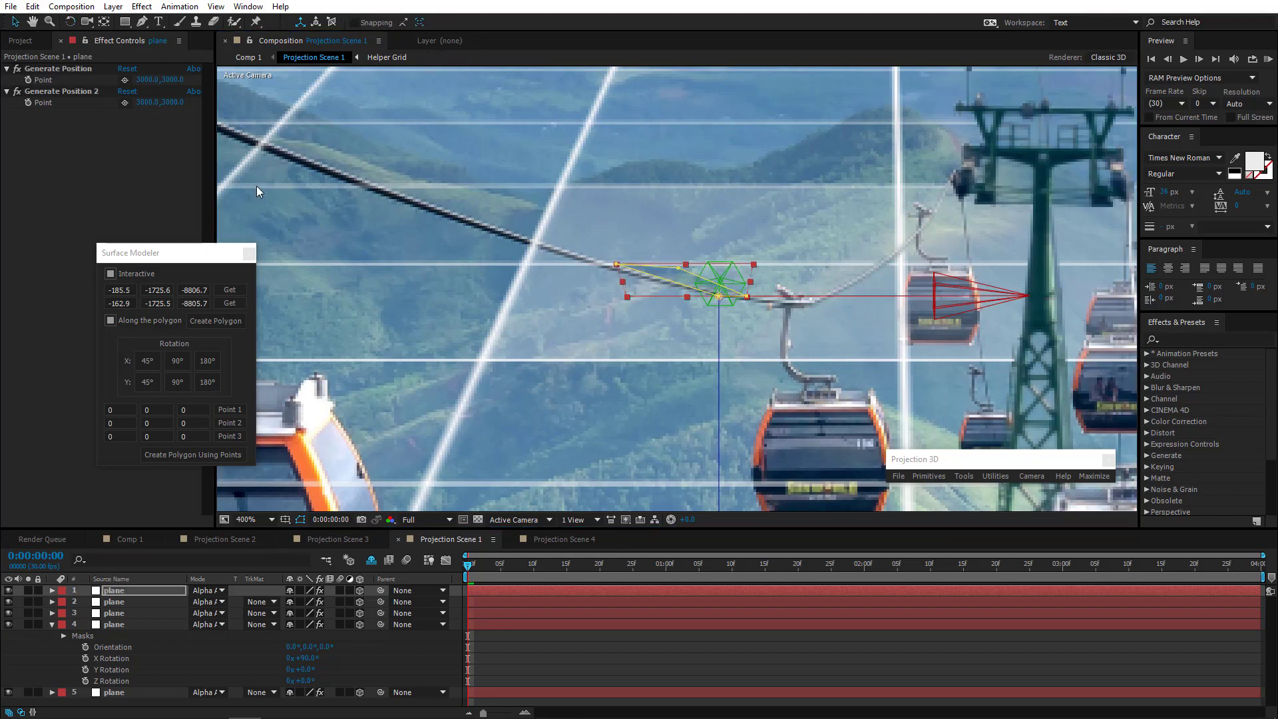
Hide the top plane layer and pull its outer mask vertex along the cable to the large front gondola's grip
{"action": "left_click_drag", "start_coordinate": [408, 299], "coordinate": [576, 356]}
{"action": "left_click_drag", "start_coordinate": [714, 349], "coordinate": [668, 347]}
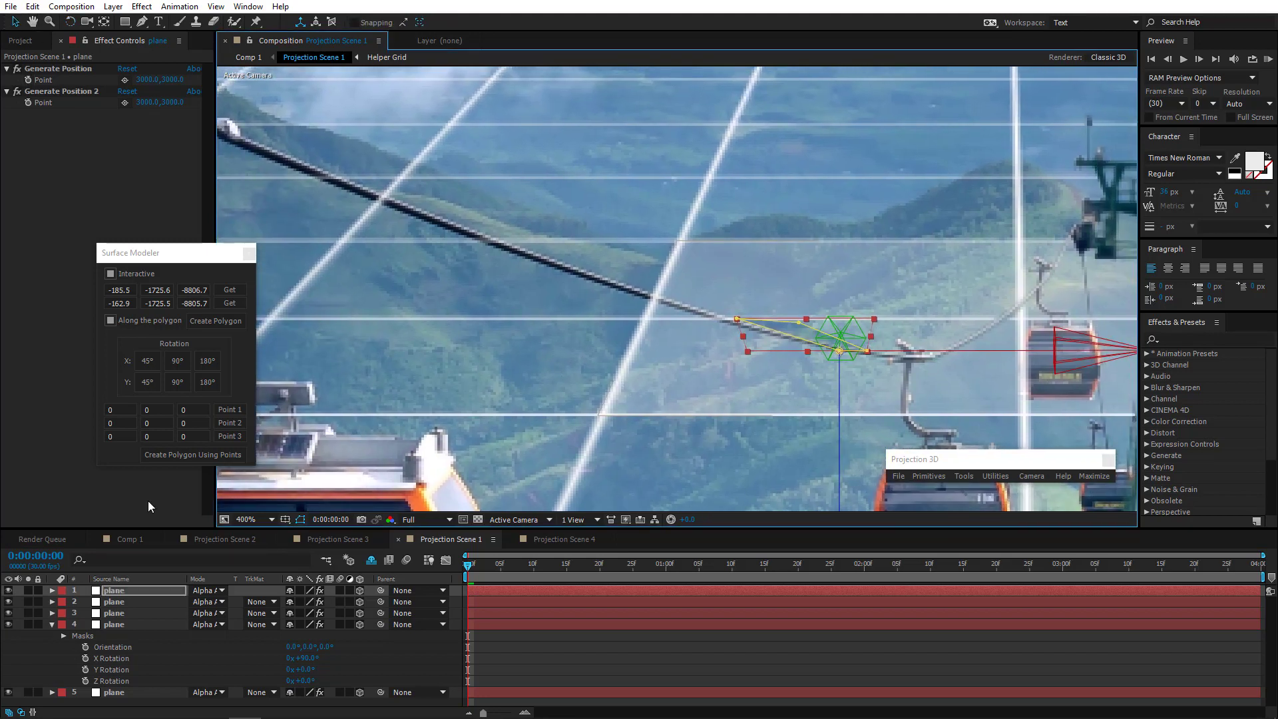
{"action": "left_click", "coordinate": [8, 591]}
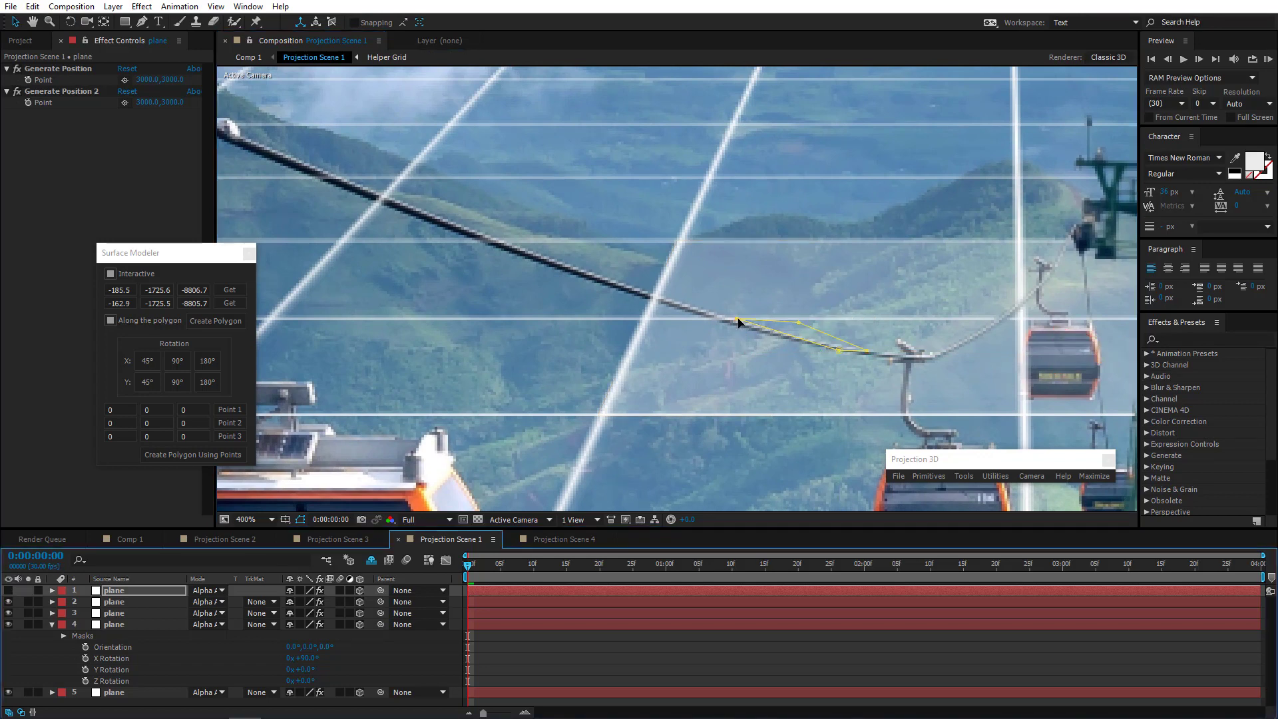
{"action": "left_click_drag", "start_coordinate": [674, 308], "coordinate": [265, 160]}
{"action": "left_click_drag", "start_coordinate": [364, 243], "coordinate": [611, 328]}
{"action": "left_click_drag", "start_coordinate": [512, 247], "coordinate": [461, 223]}
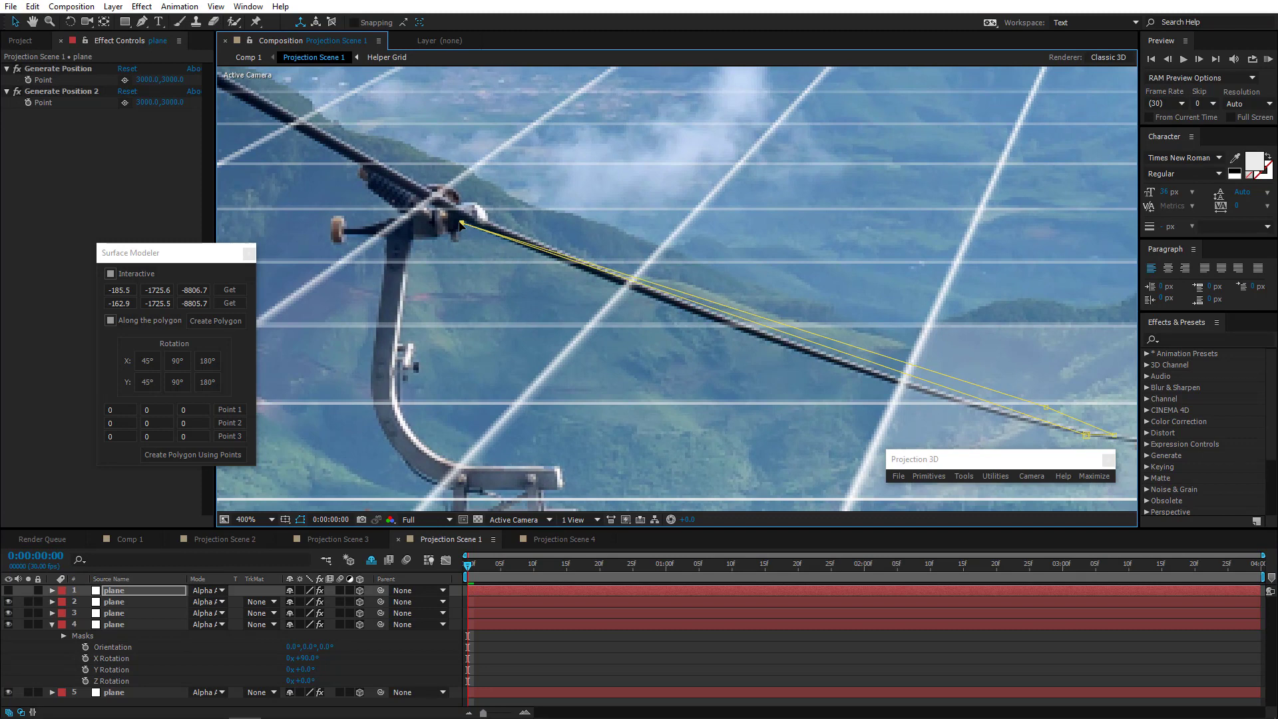
Pull the mask's other outer vertex to the large gondola's grip and add two vertices on the lower edge to follow the cable's sag
{"action": "left_click_drag", "start_coordinate": [1050, 413], "coordinate": [470, 218]}
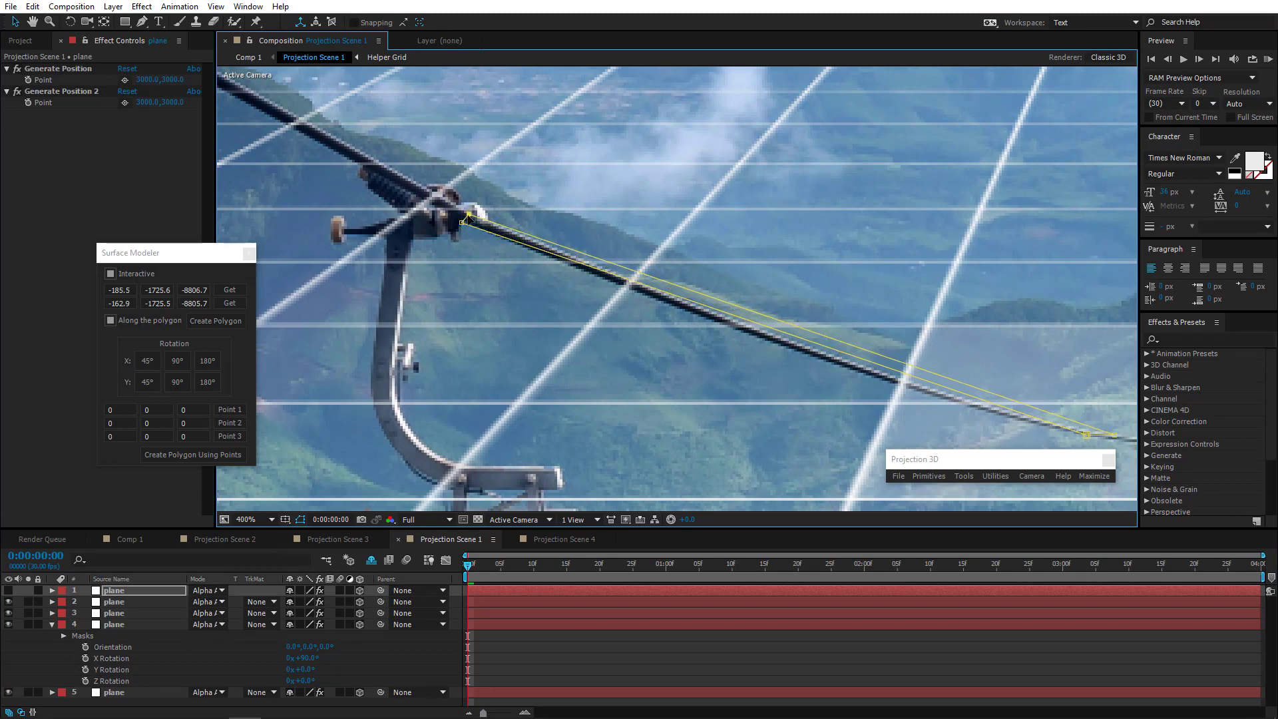
{"action": "left_click_drag", "start_coordinate": [561, 283], "coordinate": [205, 73]}
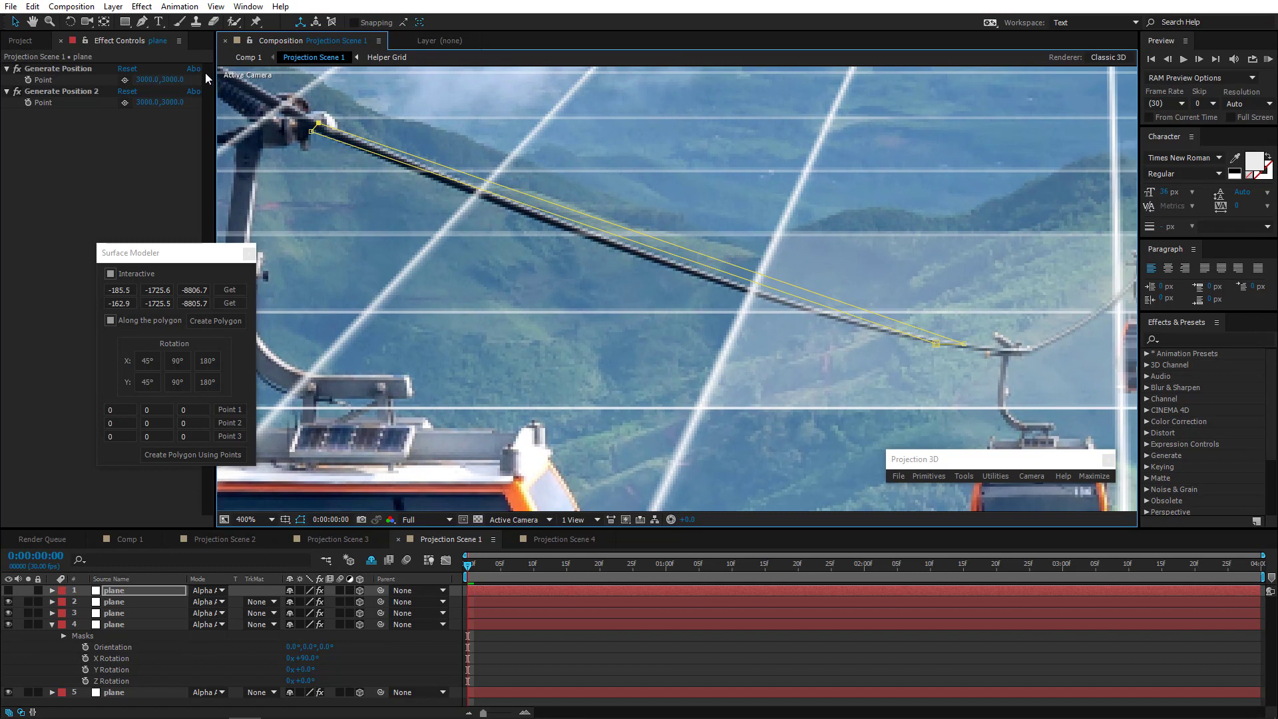
{"action": "left_click", "coordinate": [143, 21]}
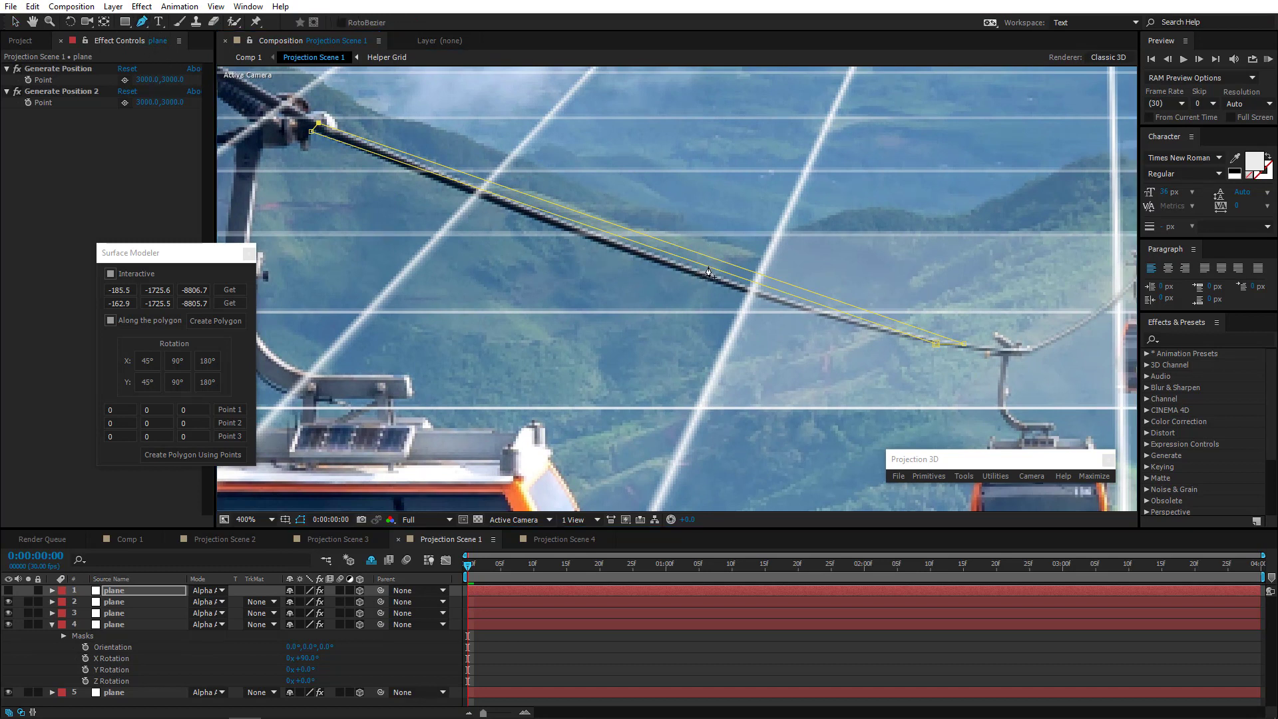
{"action": "left_click_drag", "start_coordinate": [708, 272], "coordinate": [841, 326]}
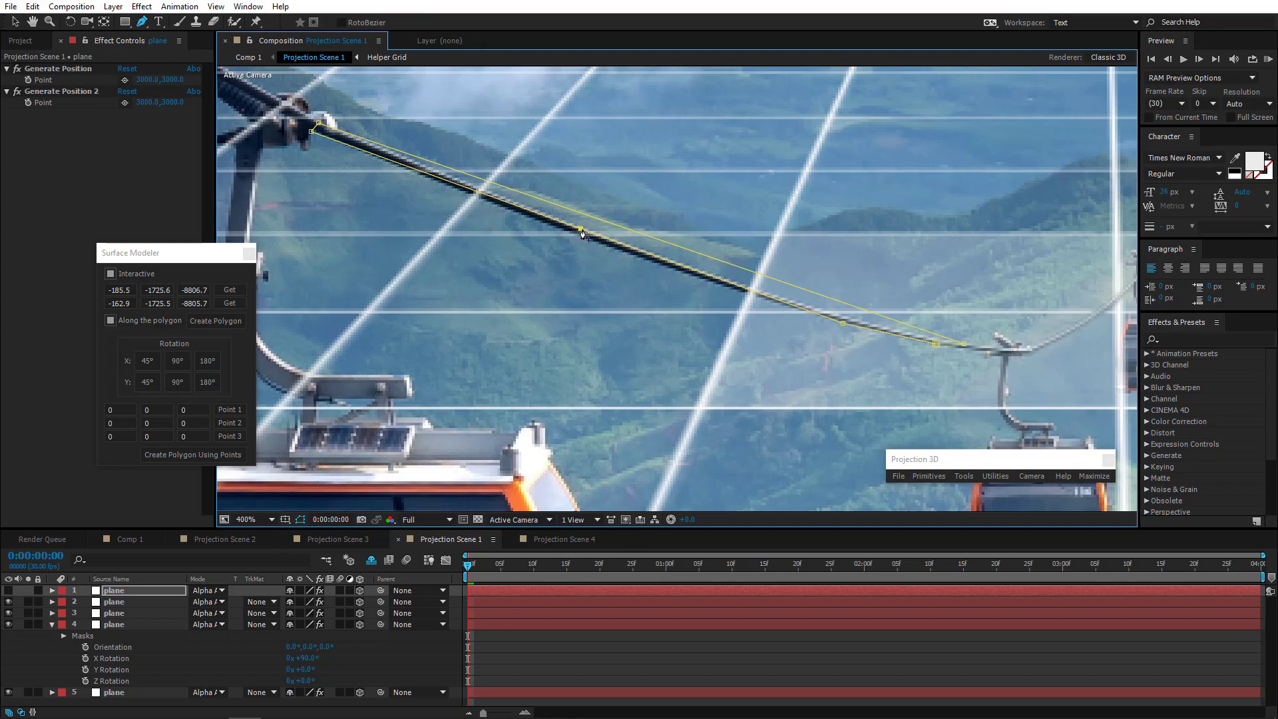
{"action": "left_click_drag", "start_coordinate": [580, 232], "coordinate": [572, 241]}
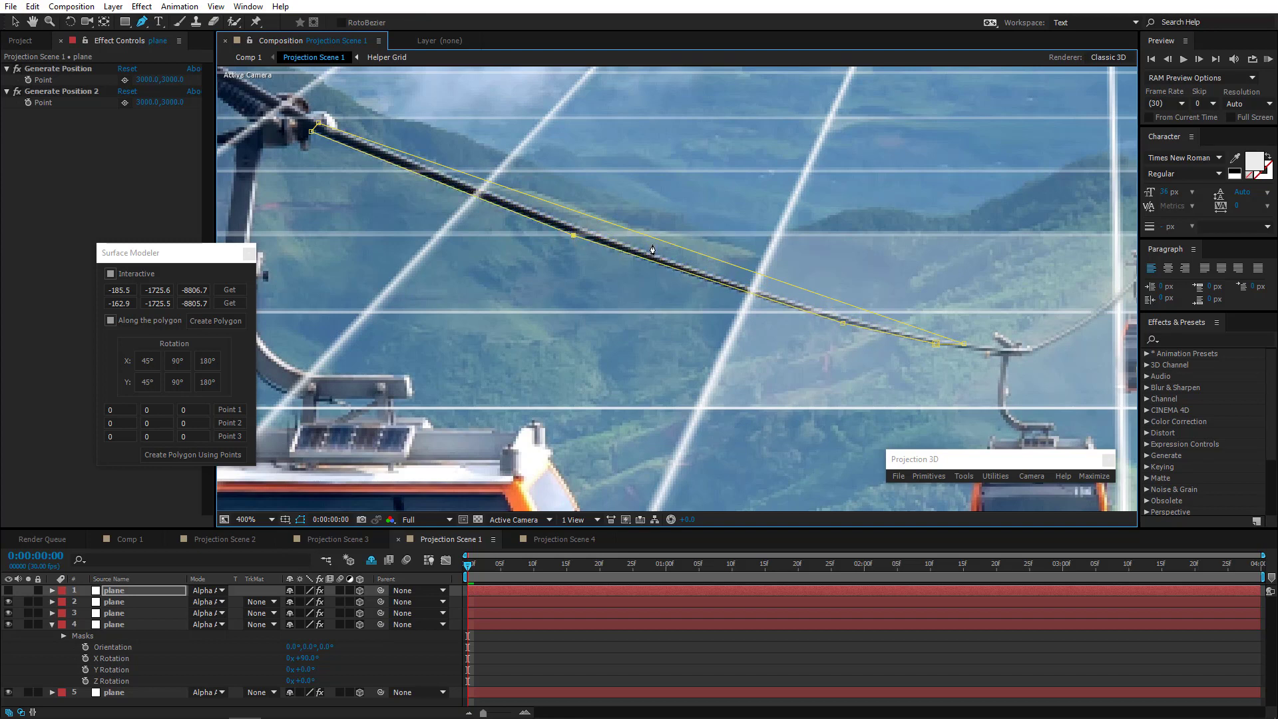
Add two vertices on the mask's upper edge to fit the sagging cable, check the lower edge and undo the last adjustment
{"action": "left_click_drag", "start_coordinate": [680, 251], "coordinate": [587, 232]}
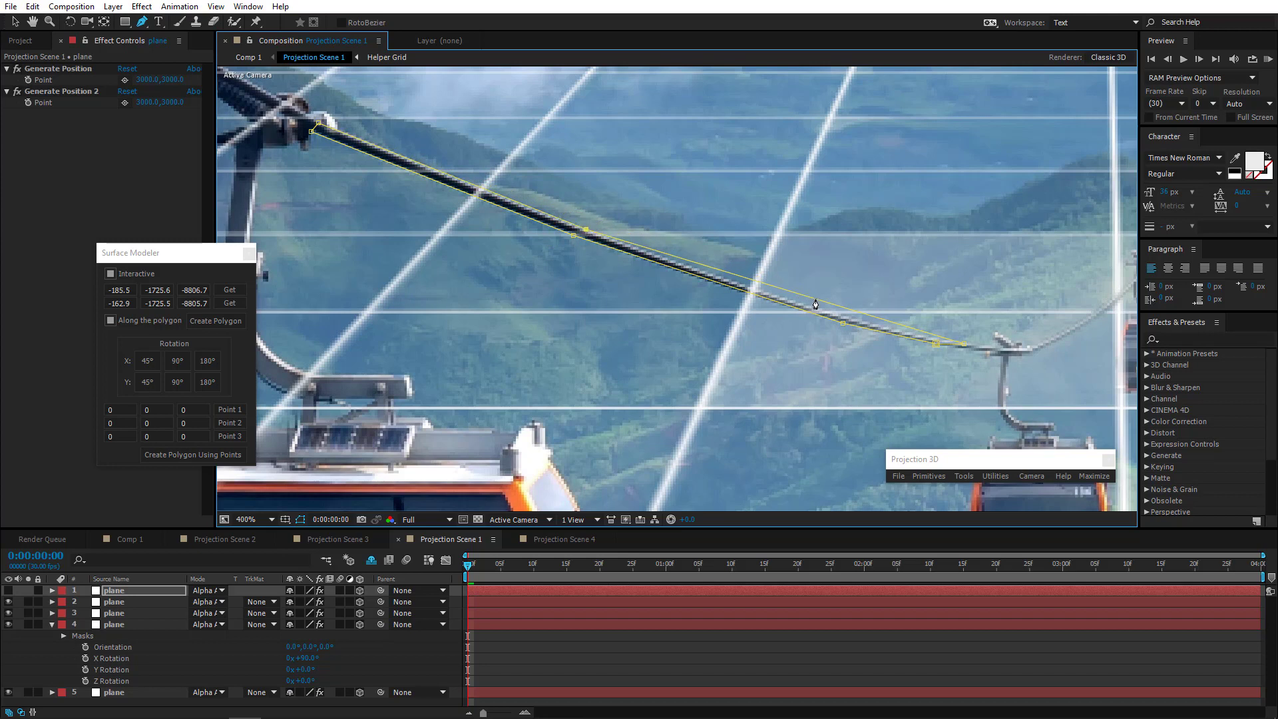
{"action": "left_click_drag", "start_coordinate": [815, 299], "coordinate": [821, 309]}
{"action": "scroll", "coordinate": [926, 357], "scroll_direction": "up", "scroll_amount": 2}
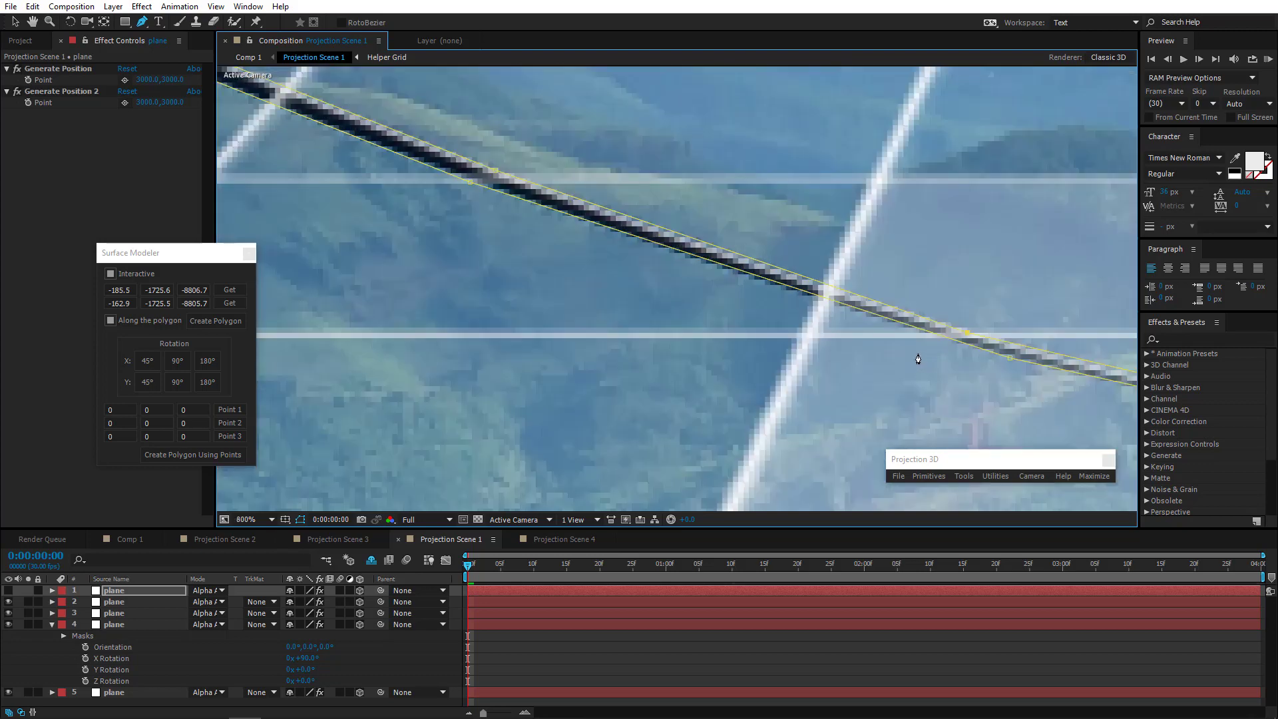
{"action": "left_click_drag", "start_coordinate": [836, 343], "coordinate": [645, 310]}
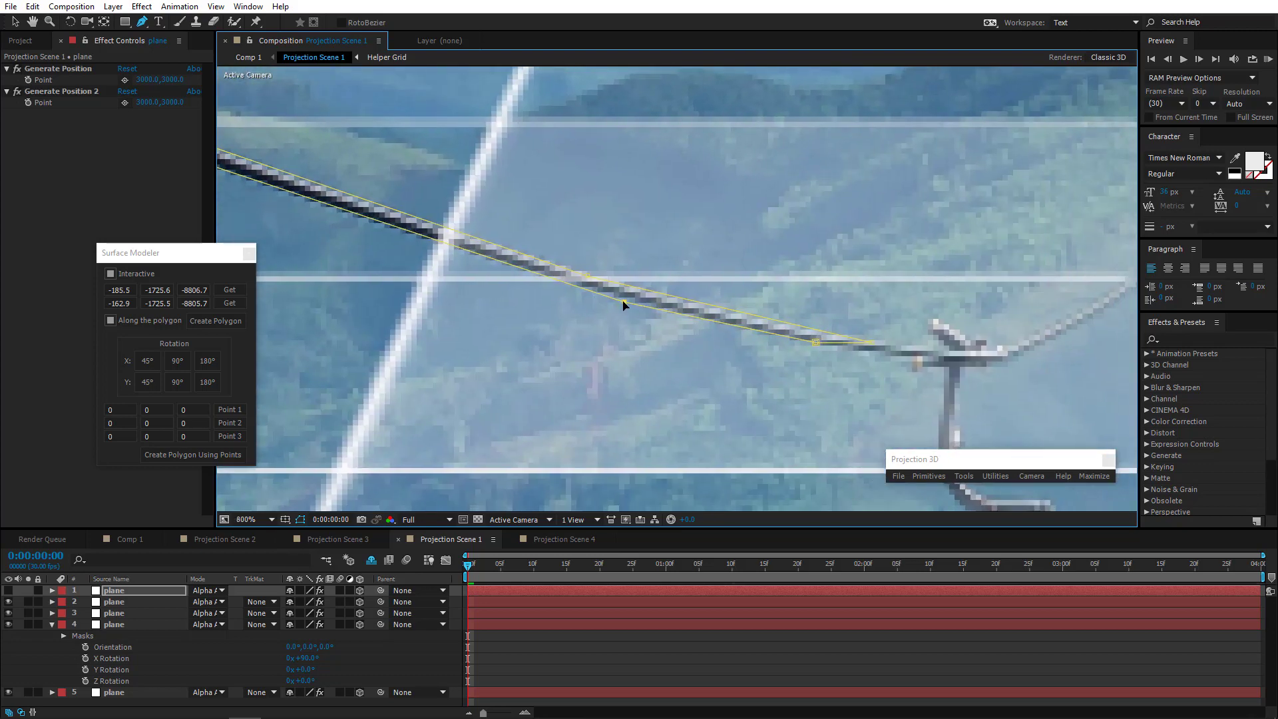
{"action": "key", "text": "ctrl+z"}
{"action": "scroll", "coordinate": [659, 341], "scroll_direction": "down", "scroll_amount": 2}
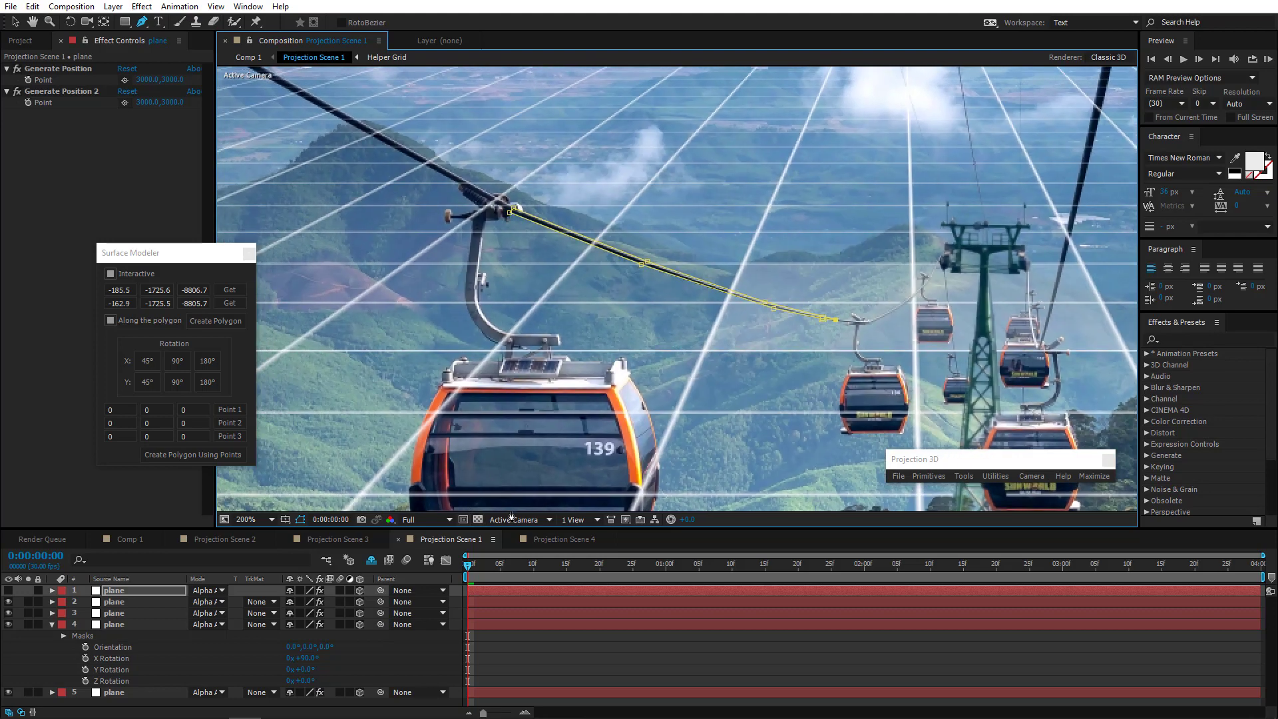
Switch to the Top view at the strip's near end and make the top plane layer visible
{"action": "left_click", "coordinate": [511, 517]}
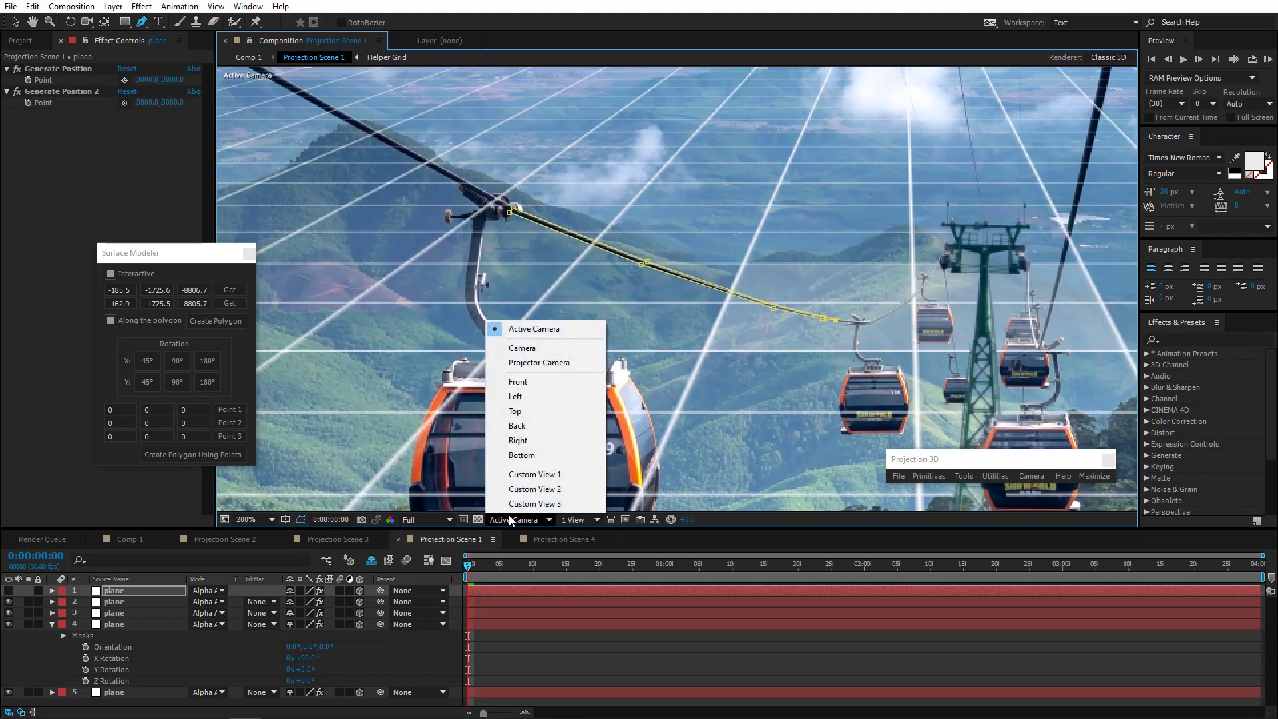
{"action": "left_click", "coordinate": [525, 417]}
{"action": "scroll", "coordinate": [596, 363], "scroll_direction": "up", "scroll_amount": 6}
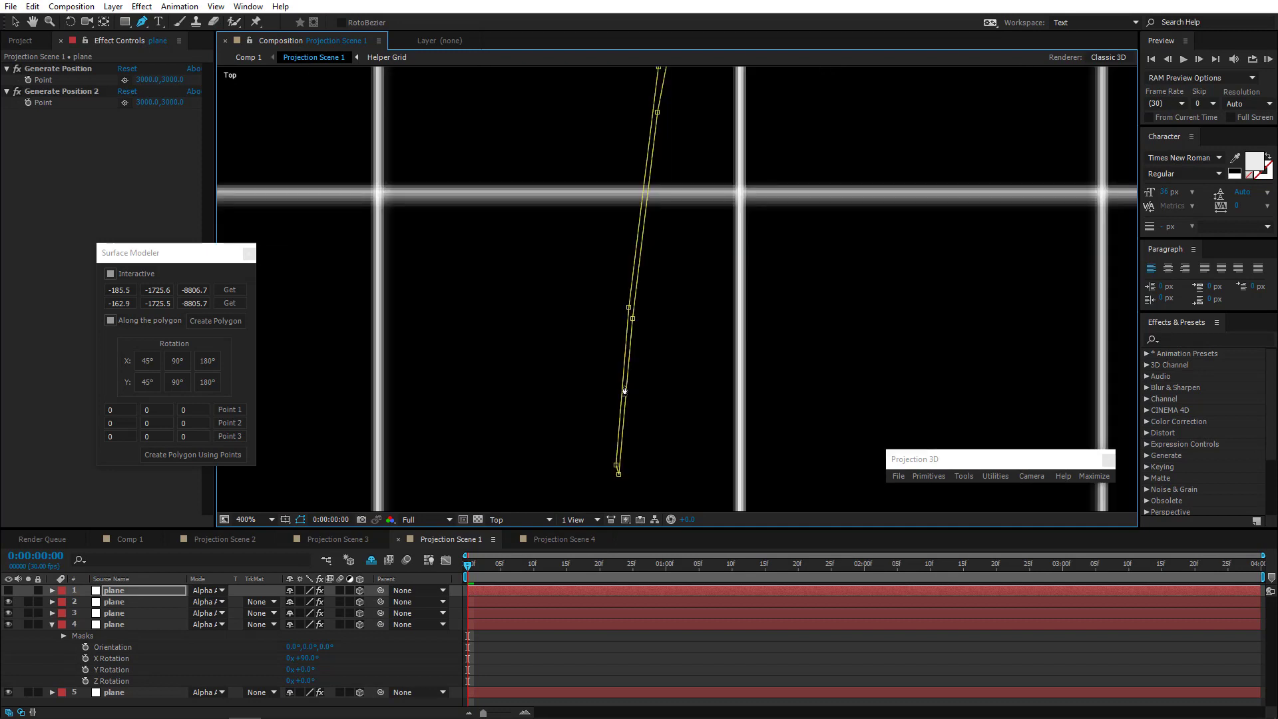
{"action": "left_click_drag", "start_coordinate": [491, 278], "coordinate": [634, 323]}
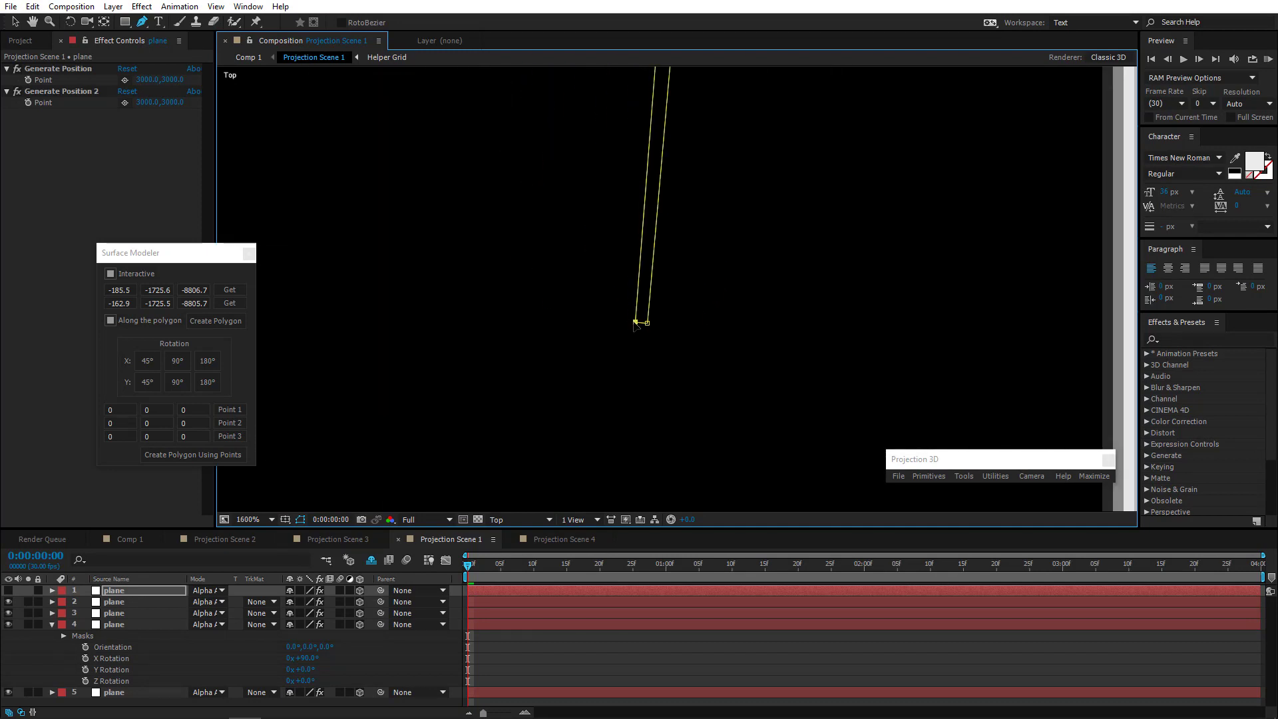
{"action": "left_click", "coordinate": [140, 592]}
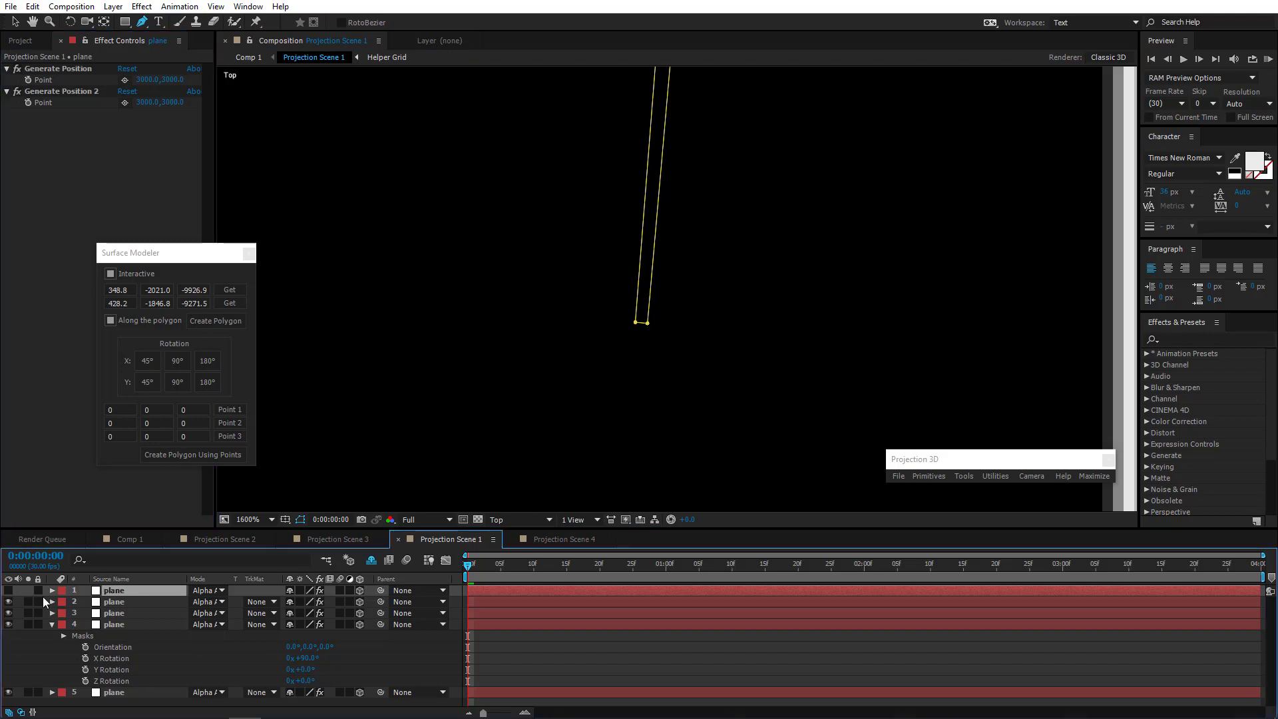
{"action": "left_click", "coordinate": [9, 590]}
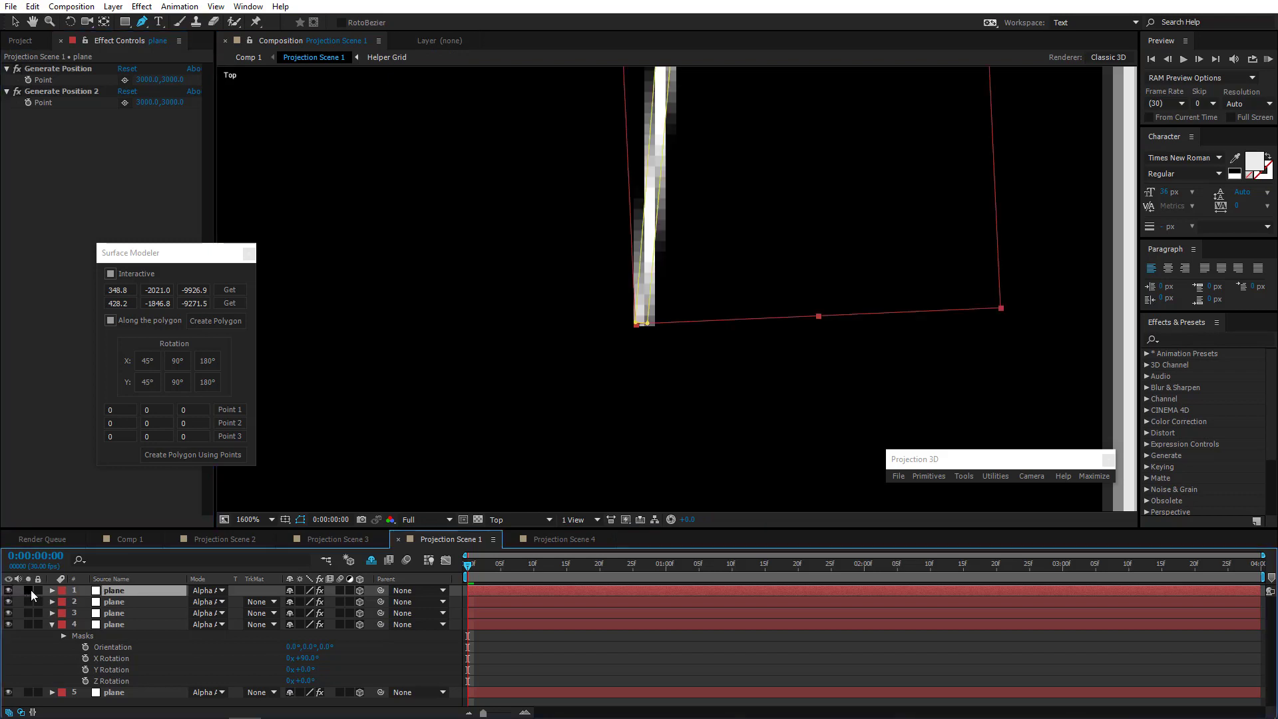
Capture the positions of the strip's two end vertices in Surface Modeler and create a polygon from them with Along the polygon enabled
{"action": "left_click", "coordinate": [624, 361]}
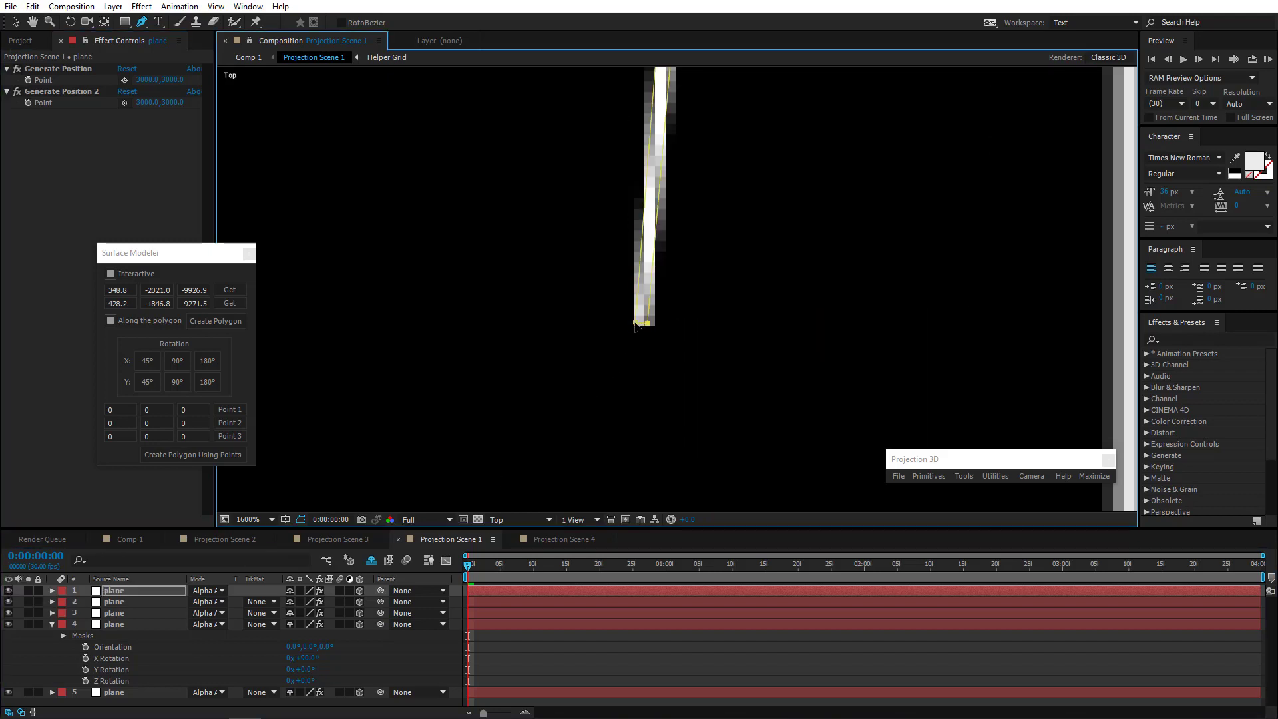
{"action": "left_click", "coordinate": [234, 291]}
{"action": "left_click", "coordinate": [649, 326]}
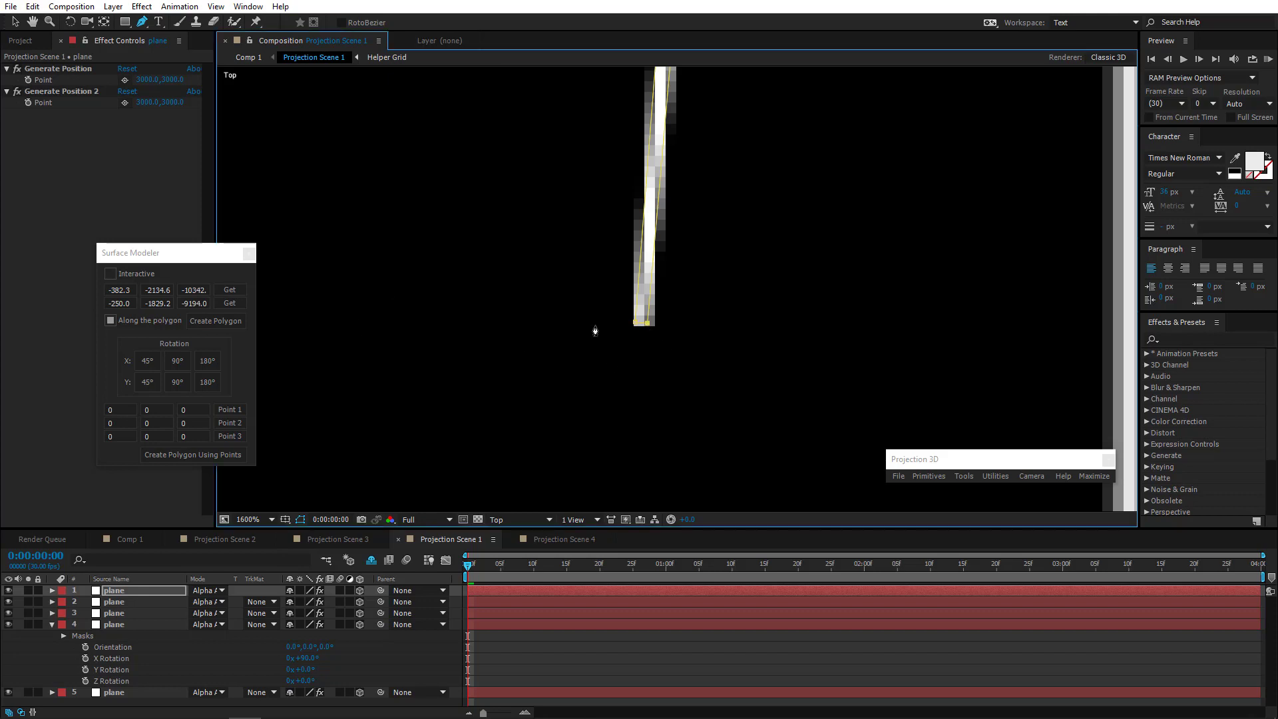
{"action": "left_click", "coordinate": [230, 303]}
{"action": "left_click", "coordinate": [230, 322]}
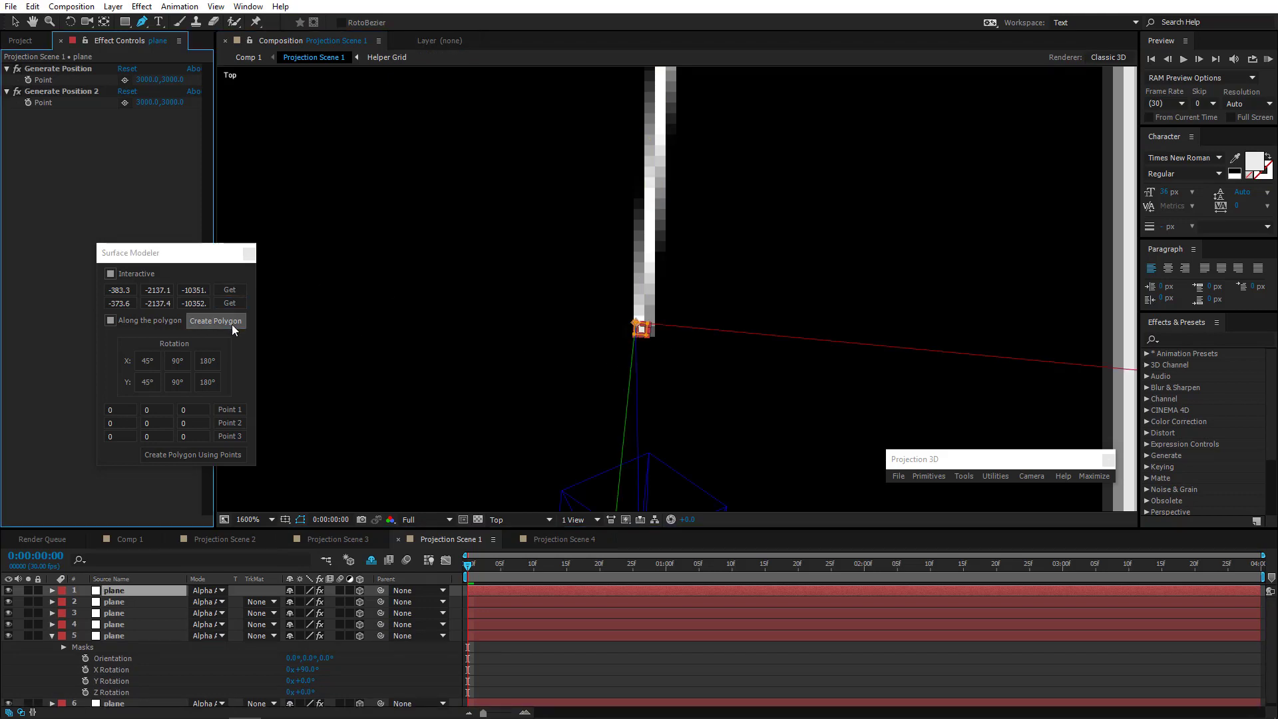
Hide the new plane layer and extend its mask's two outer vertices into a longer strip continuing the cable toward the camera
{"action": "left_click", "coordinate": [8, 591]}
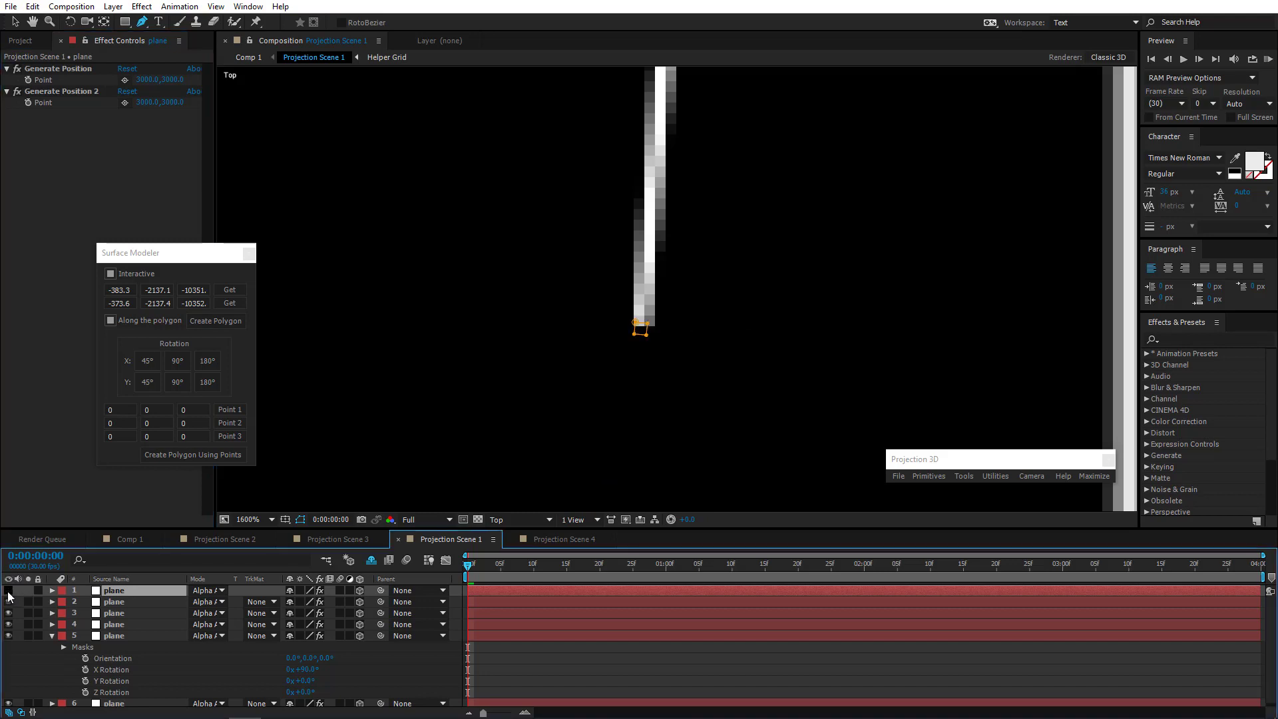
{"action": "left_click", "coordinate": [15, 21]}
{"action": "left_click", "coordinate": [635, 334]}
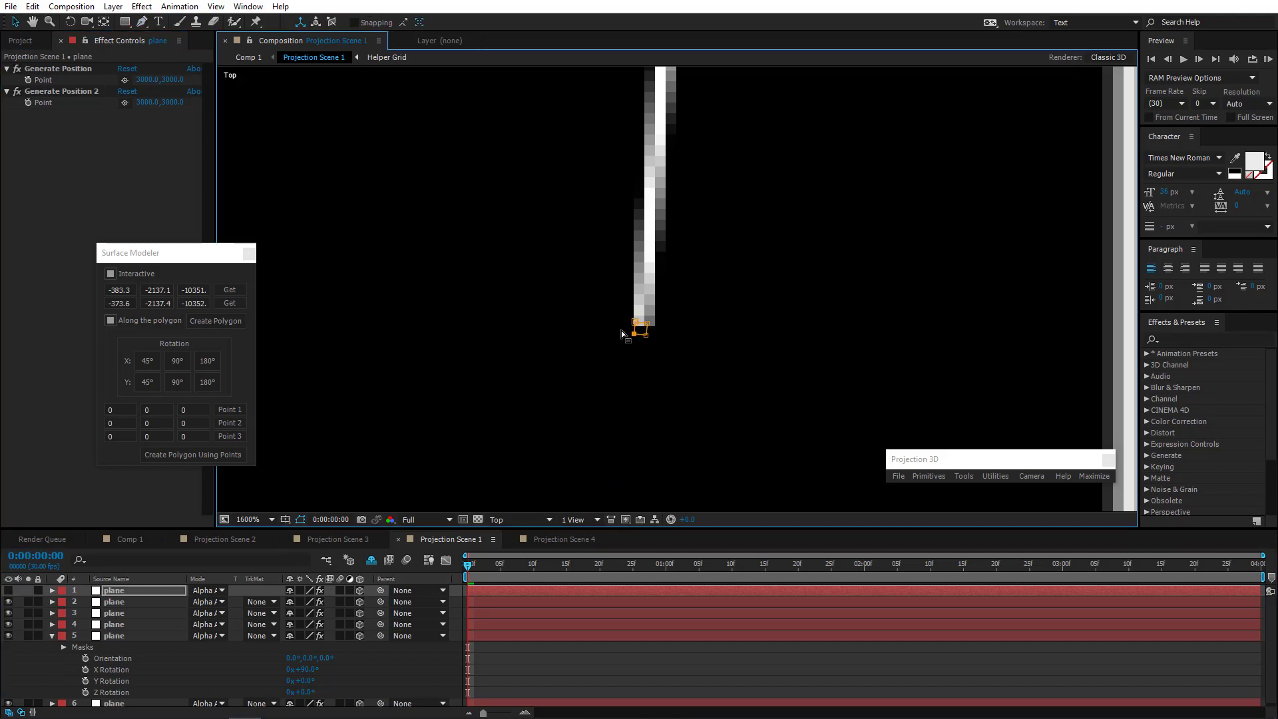
{"action": "left_click_drag", "start_coordinate": [667, 353], "coordinate": [612, 513]}
Return to the Active Camera view, show the new plane layer and rotate it about its X axis to match the cable's slope
{"action": "left_click", "coordinate": [538, 519]}
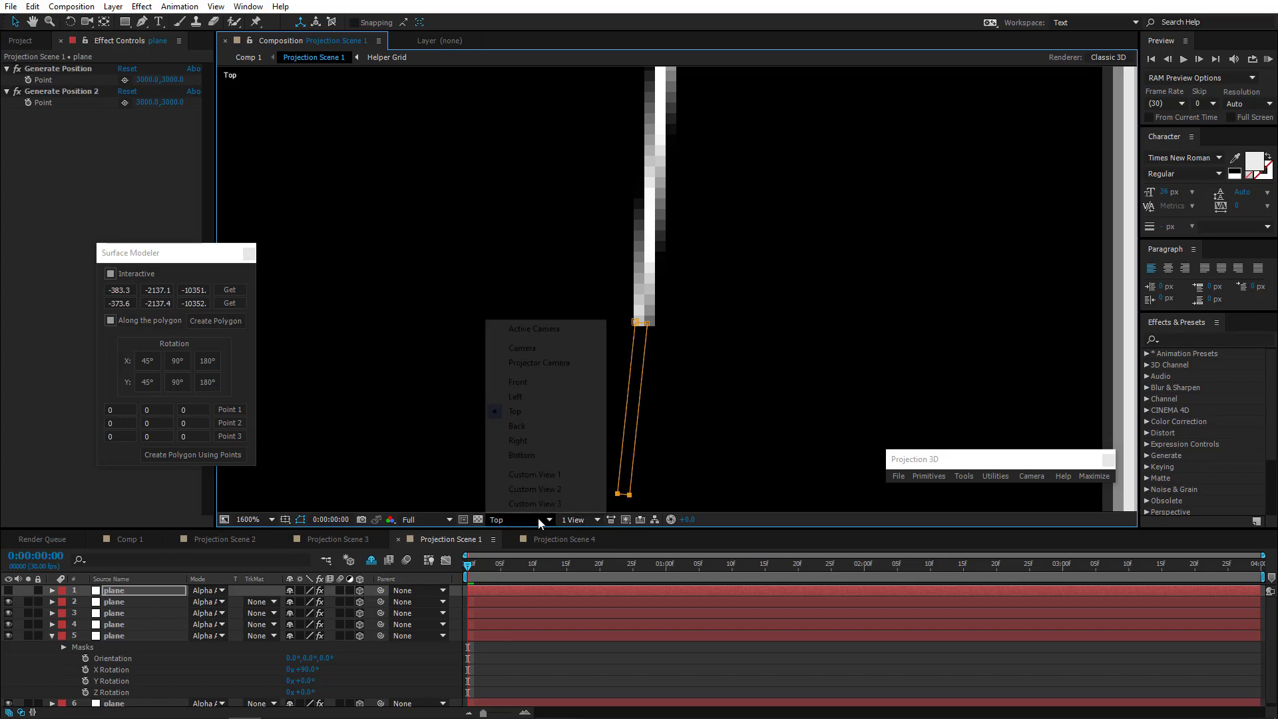
{"action": "left_click", "coordinate": [533, 330]}
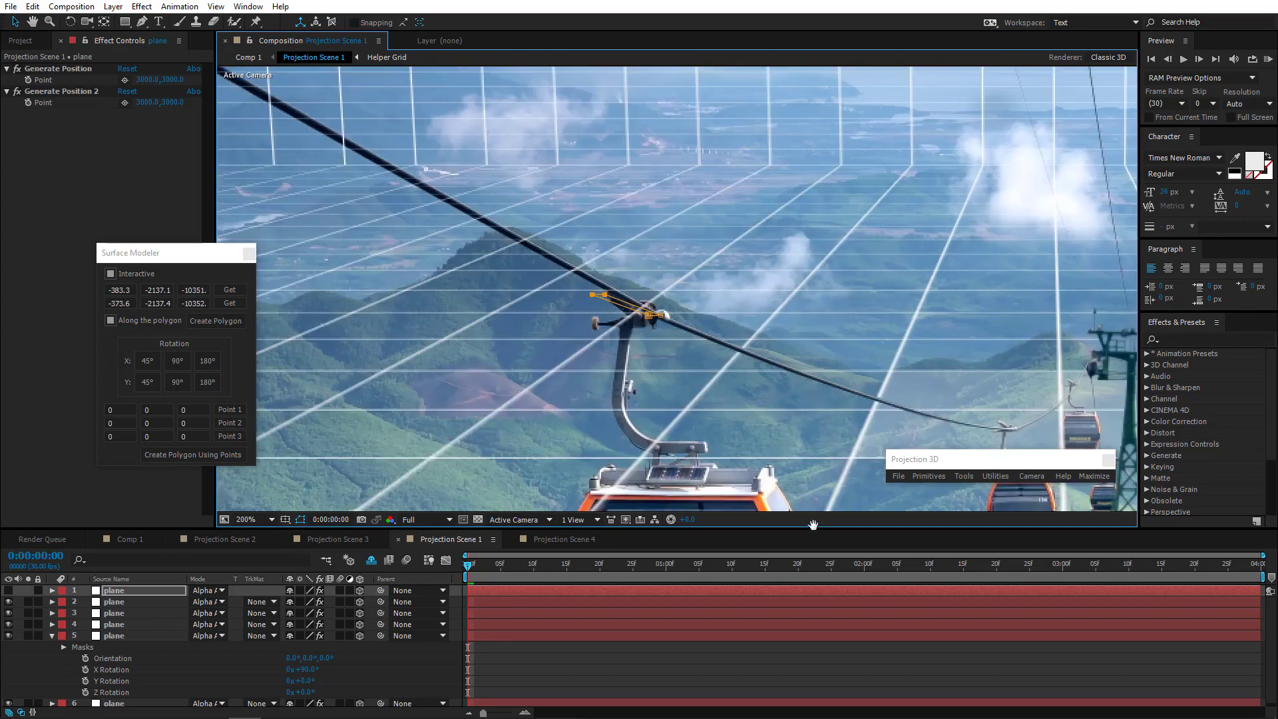
{"action": "scroll", "coordinate": [744, 440], "scroll_direction": "down", "scroll_amount": 2}
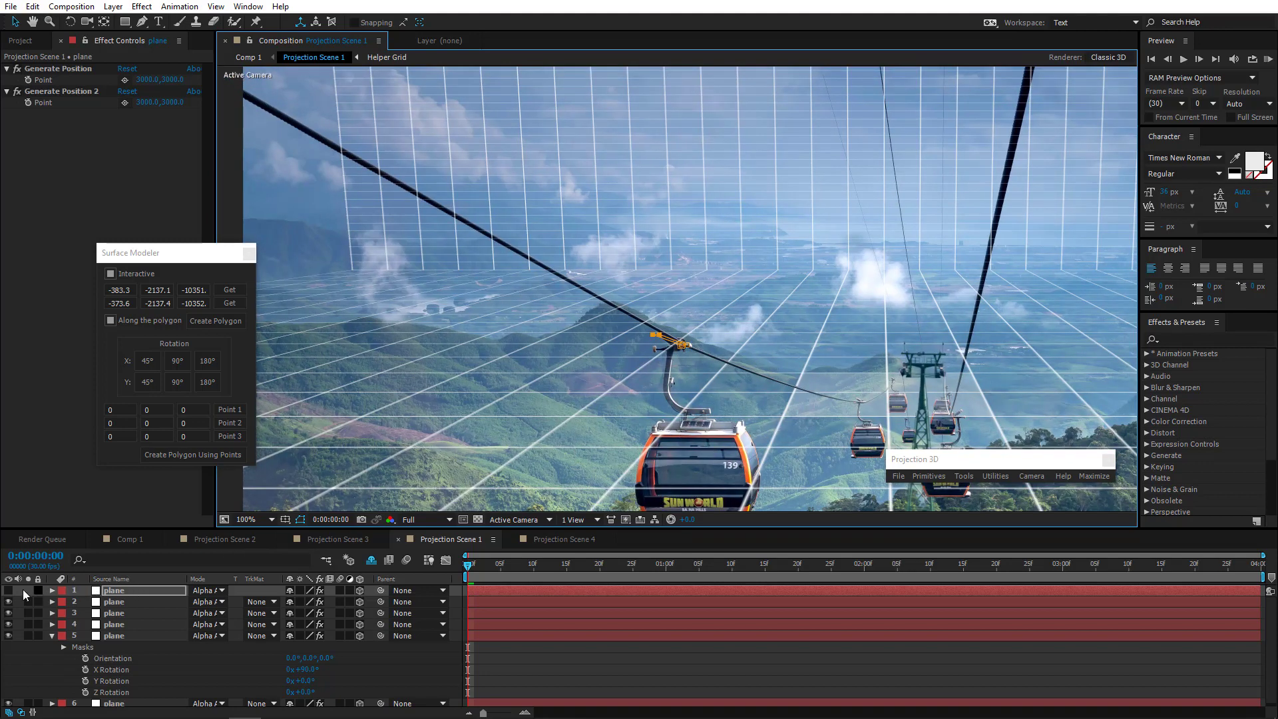
{"action": "key", "text": "w"}
{"action": "left_click", "coordinate": [120, 595]}
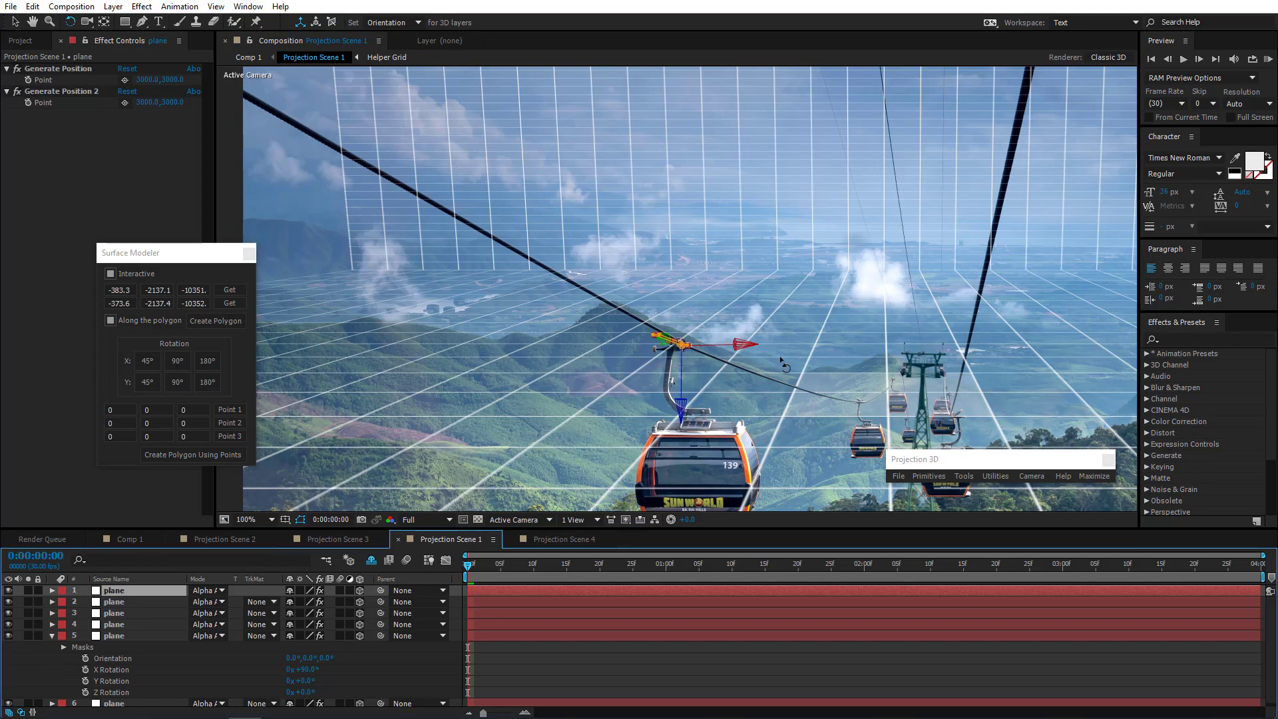
{"action": "left_click_drag", "start_coordinate": [725, 344], "coordinate": [727, 341]}
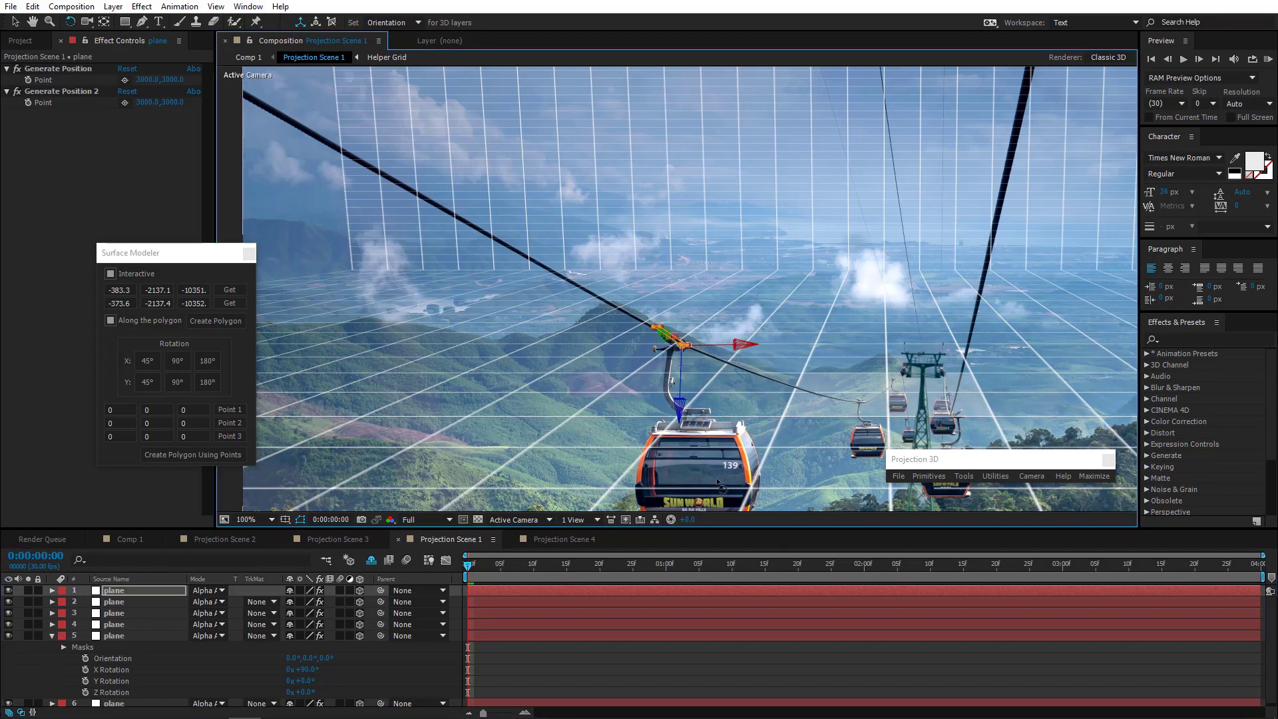
Hide the top plane layer and pull its outer mask vertices along the cable to just past the photo's left edge
{"action": "left_click", "coordinate": [16, 22]}
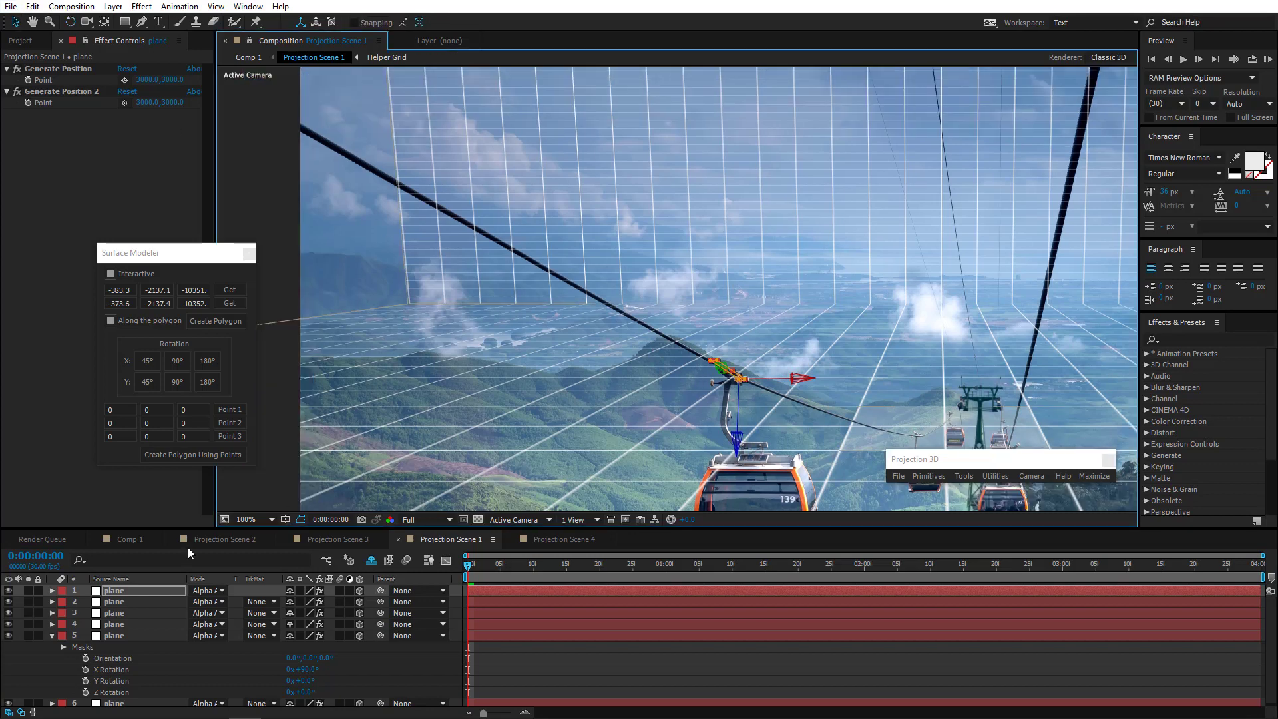
{"action": "left_click", "coordinate": [8, 592]}
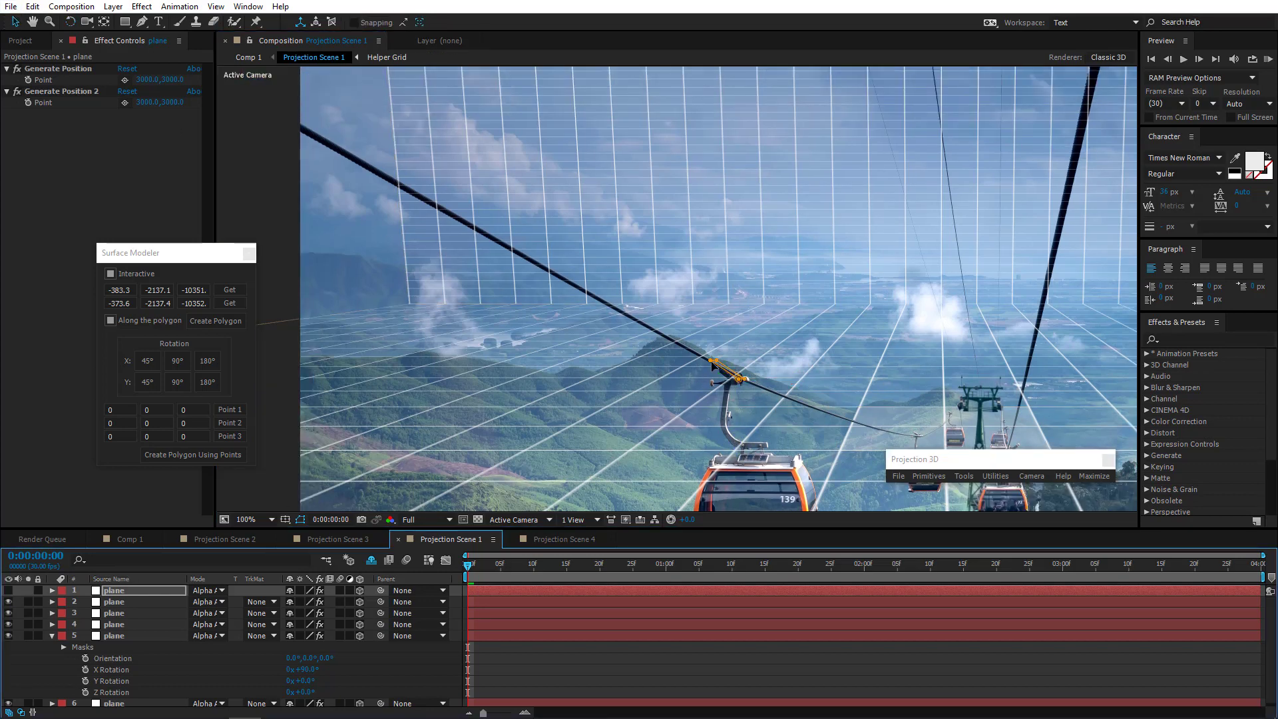
{"action": "left_click_drag", "start_coordinate": [713, 365], "coordinate": [294, 123]}
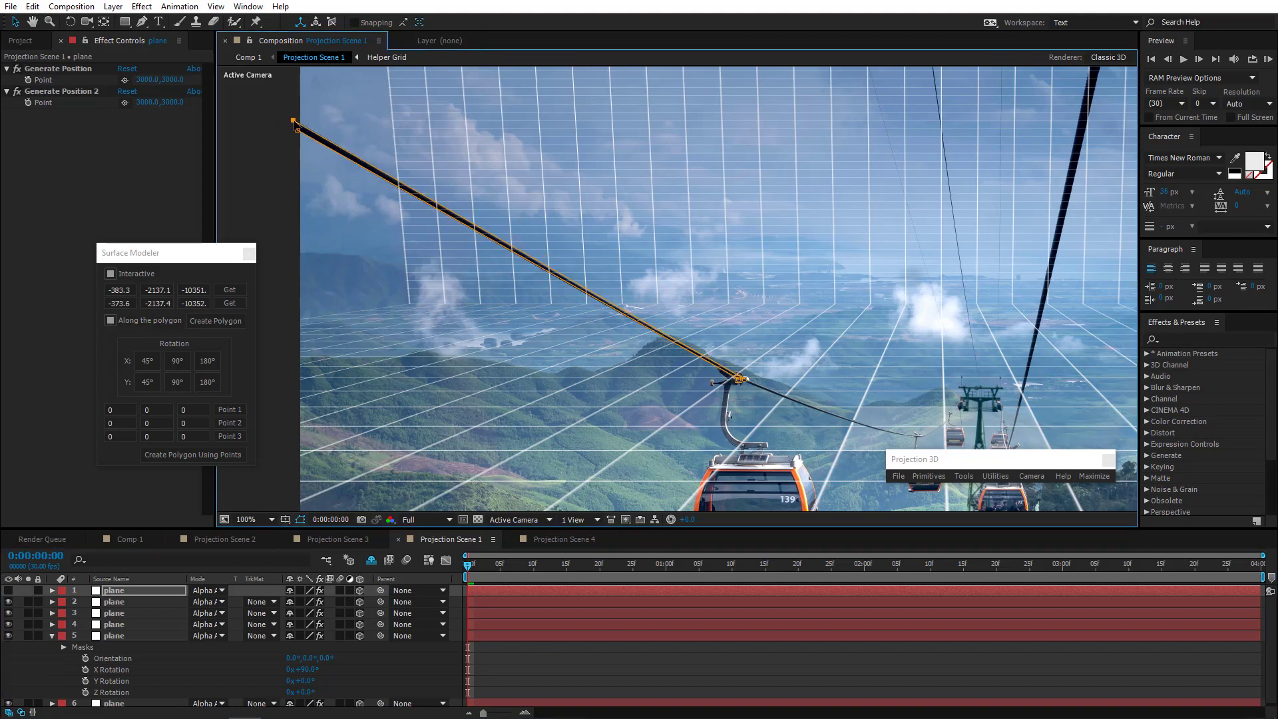
Add a mask vertex on each long edge of the strip midway along the near cable and fit them to its thickness
{"action": "scroll", "coordinate": [743, 361], "scroll_direction": "up", "scroll_amount": 2}
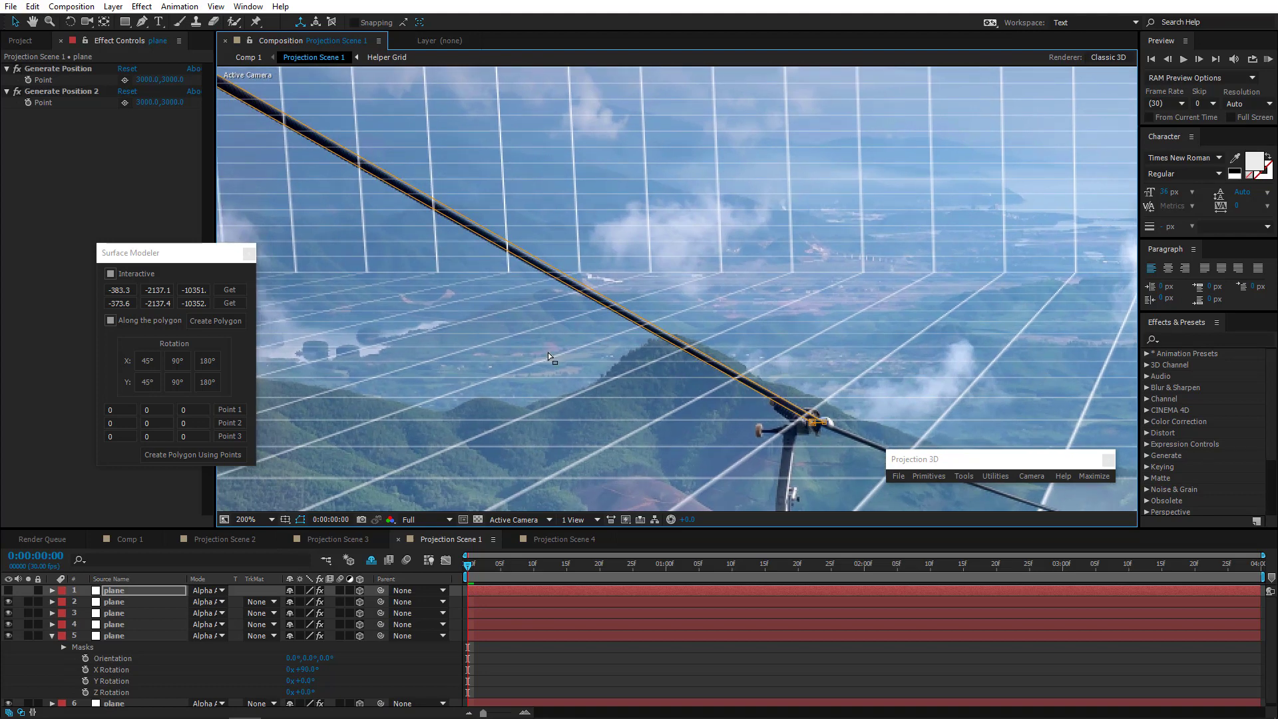
{"action": "left_click", "coordinate": [142, 21]}
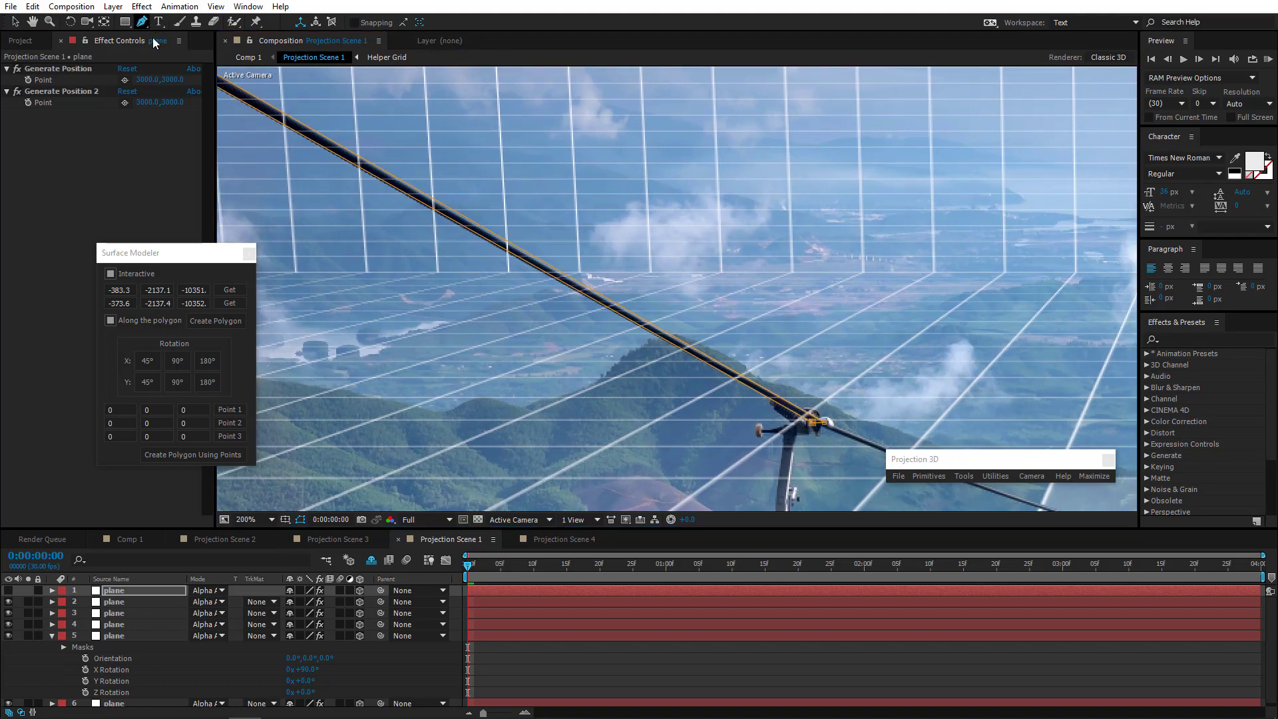
{"action": "left_click", "coordinate": [440, 213]}
{"action": "left_click_drag", "start_coordinate": [448, 218], "coordinate": [457, 225]}
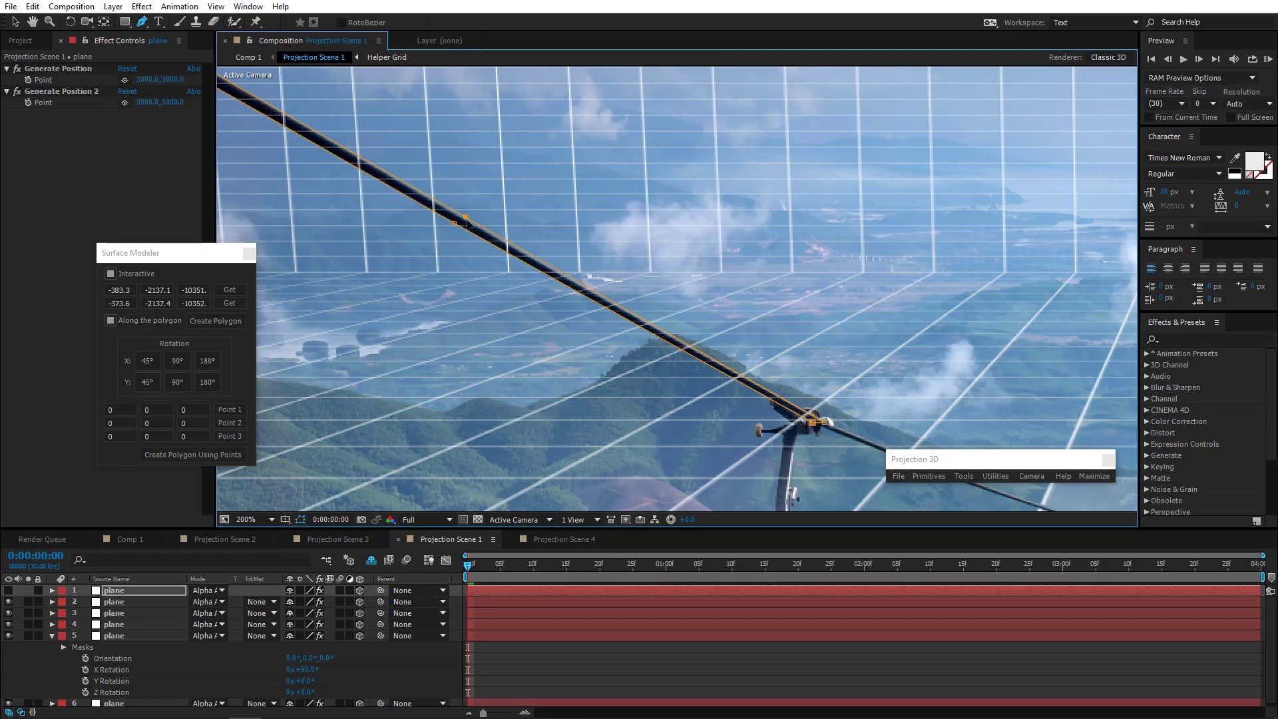
Make the top plane layer visible and inspect the complete chain of cable planes from the Top view
{"action": "key", "text": "comma"}
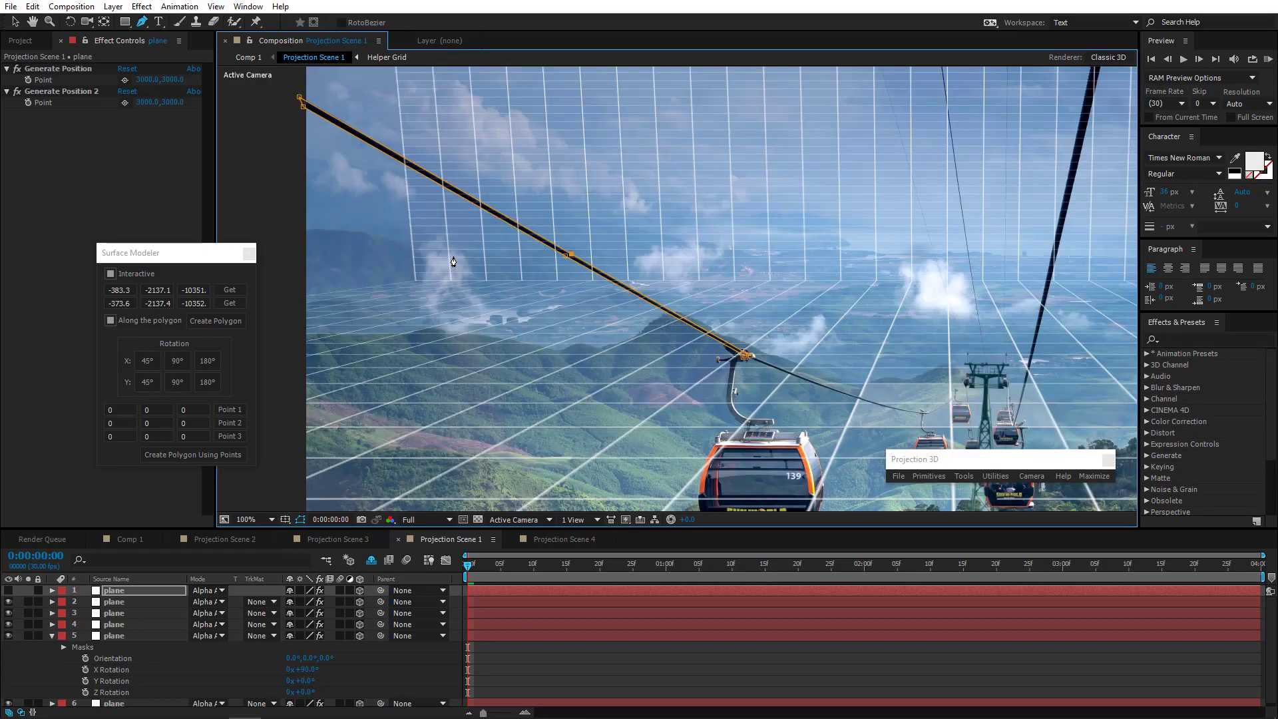
{"action": "scroll", "coordinate": [581, 287], "scroll_direction": "down", "scroll_amount": 1}
{"action": "left_click_drag", "start_coordinate": [599, 317], "coordinate": [473, 290]}
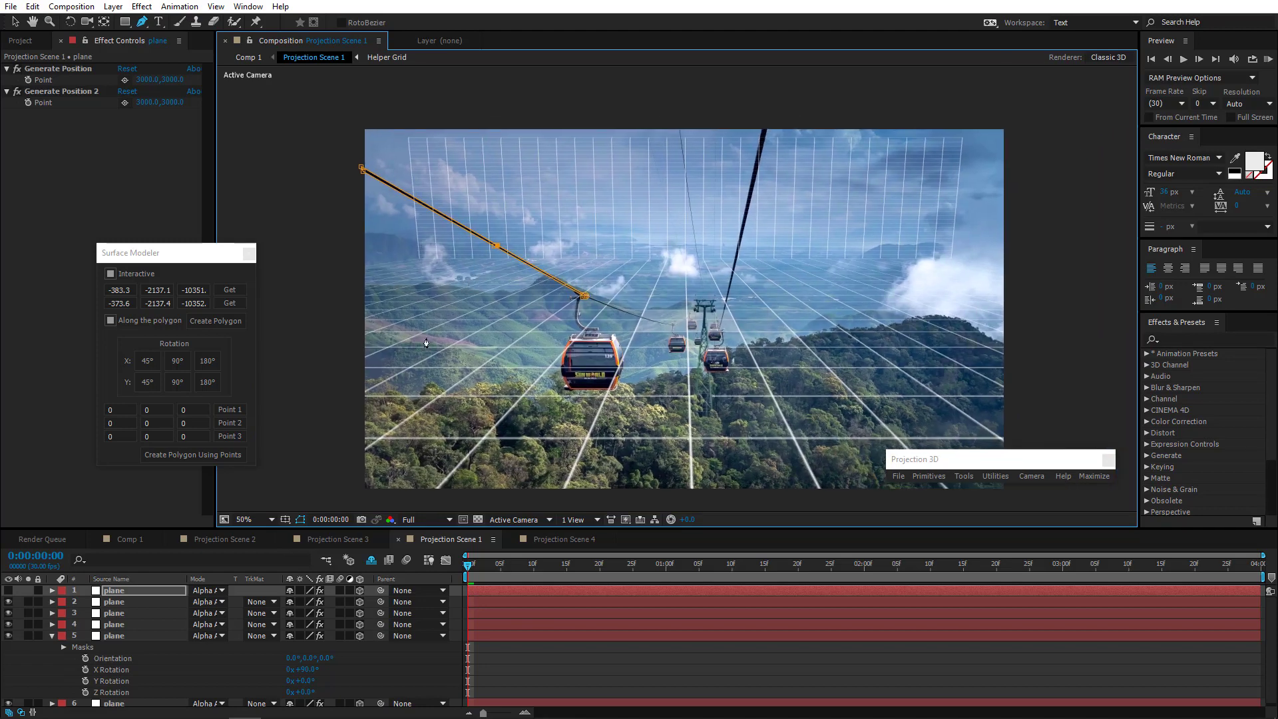
{"action": "left_click", "coordinate": [8, 590]}
{"action": "left_click", "coordinate": [513, 520]}
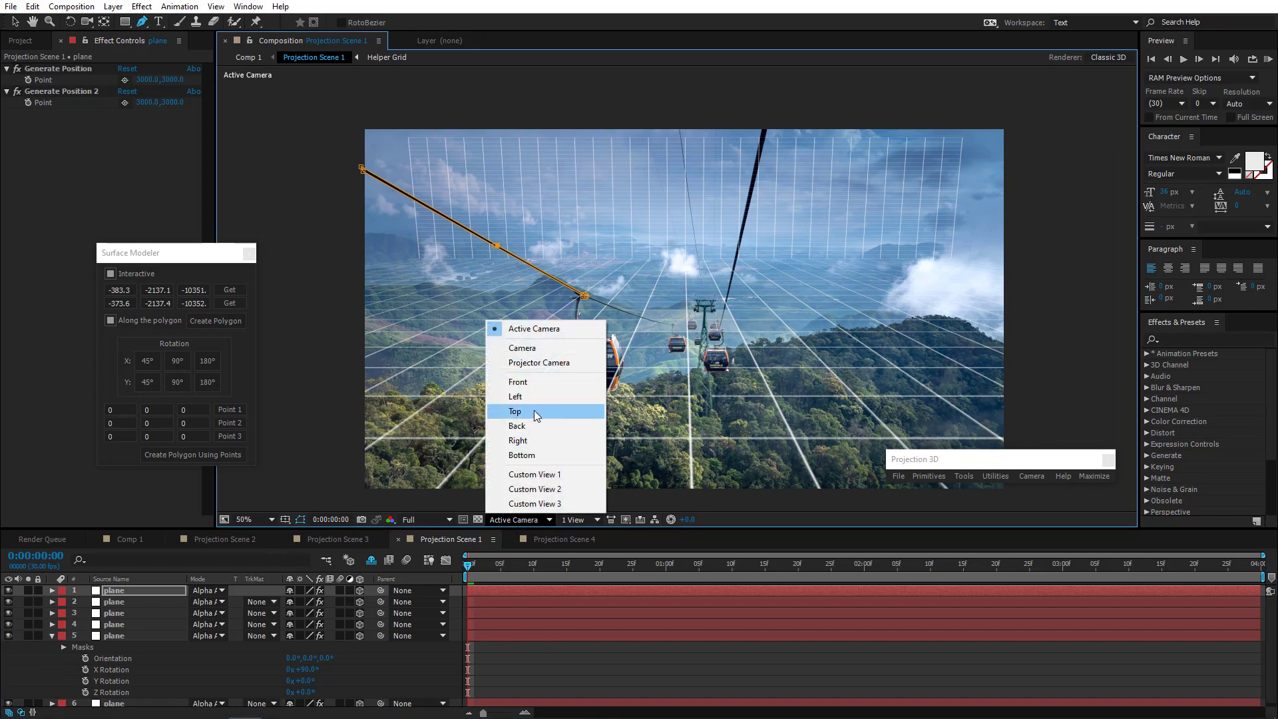
{"action": "left_click", "coordinate": [536, 411]}
{"action": "scroll", "coordinate": [626, 359], "scroll_direction": "up", "scroll_amount": 4}
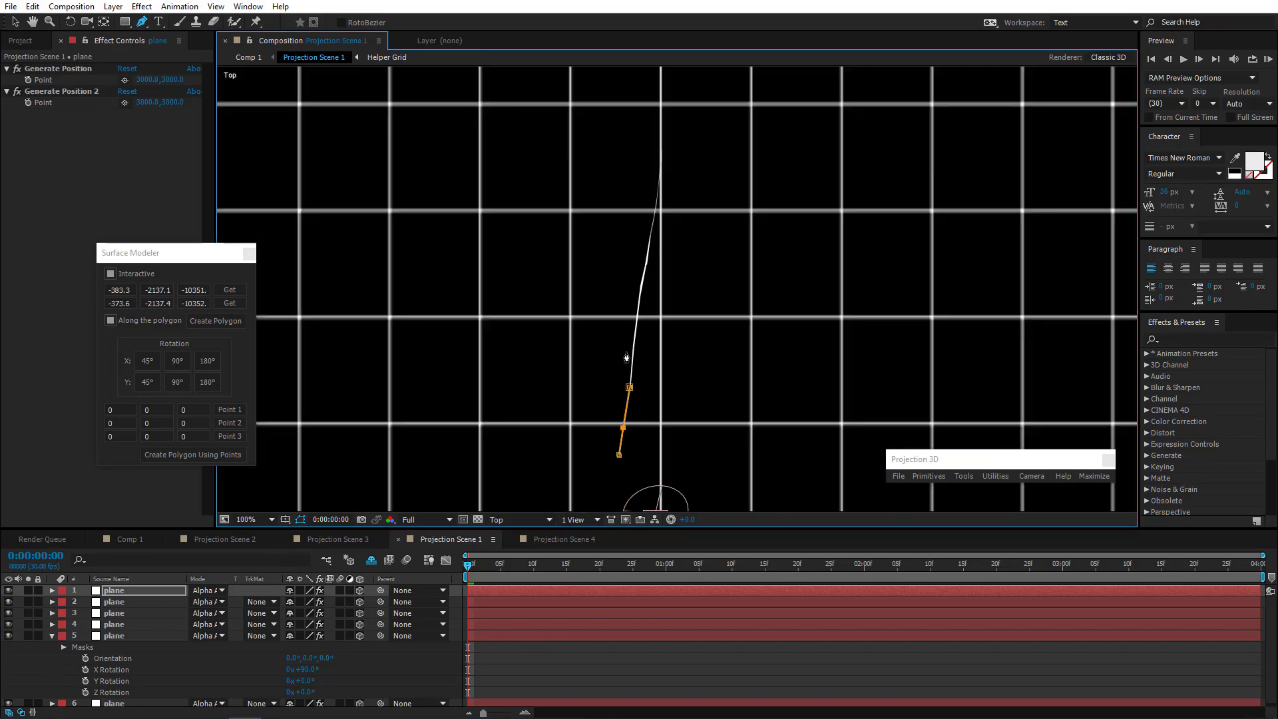
{"action": "scroll", "coordinate": [628, 358], "scroll_direction": "up", "scroll_amount": 2}
{"action": "scroll", "coordinate": [643, 365], "scroll_direction": "down", "scroll_amount": 2}
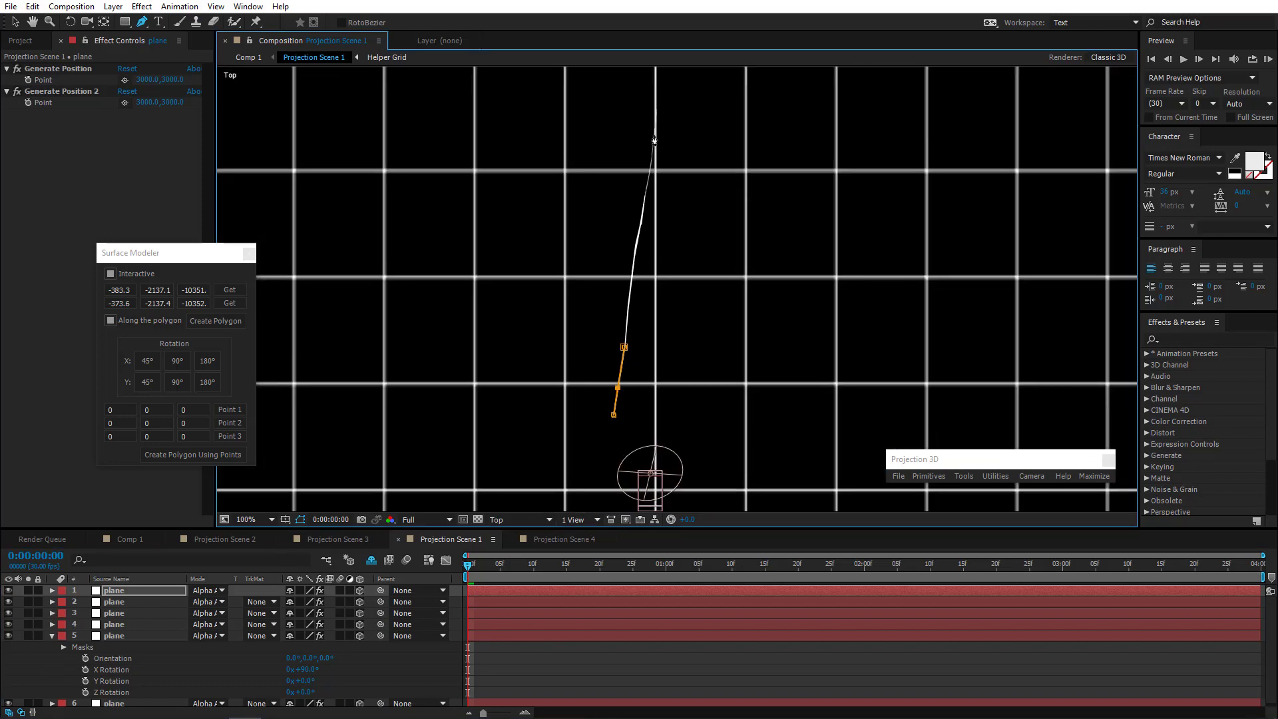
Return to the Active Camera view and place the tower plane's first Generate Position point at the outer edge of the right-hand pulley
{"action": "left_click", "coordinate": [510, 516]}
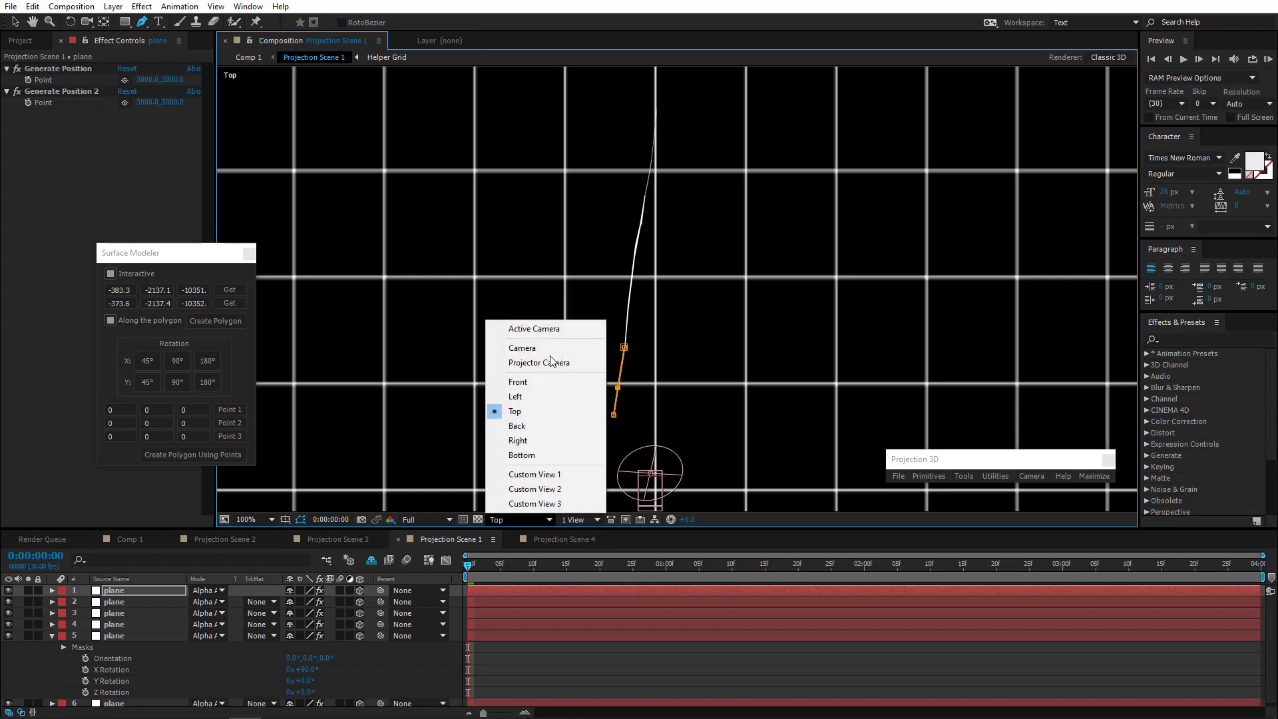
{"action": "left_click", "coordinate": [545, 330]}
{"action": "scroll", "coordinate": [545, 340], "scroll_direction": "down", "scroll_amount": 2}
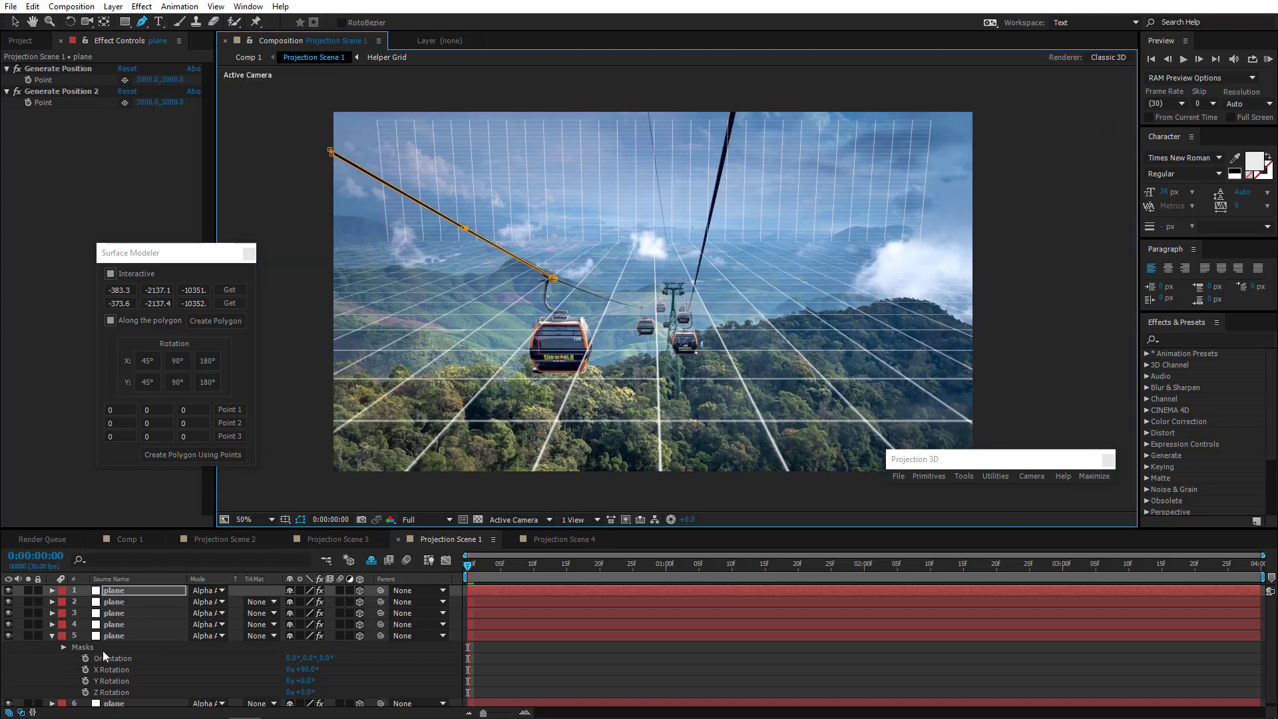
{"action": "left_click", "coordinate": [119, 704]}
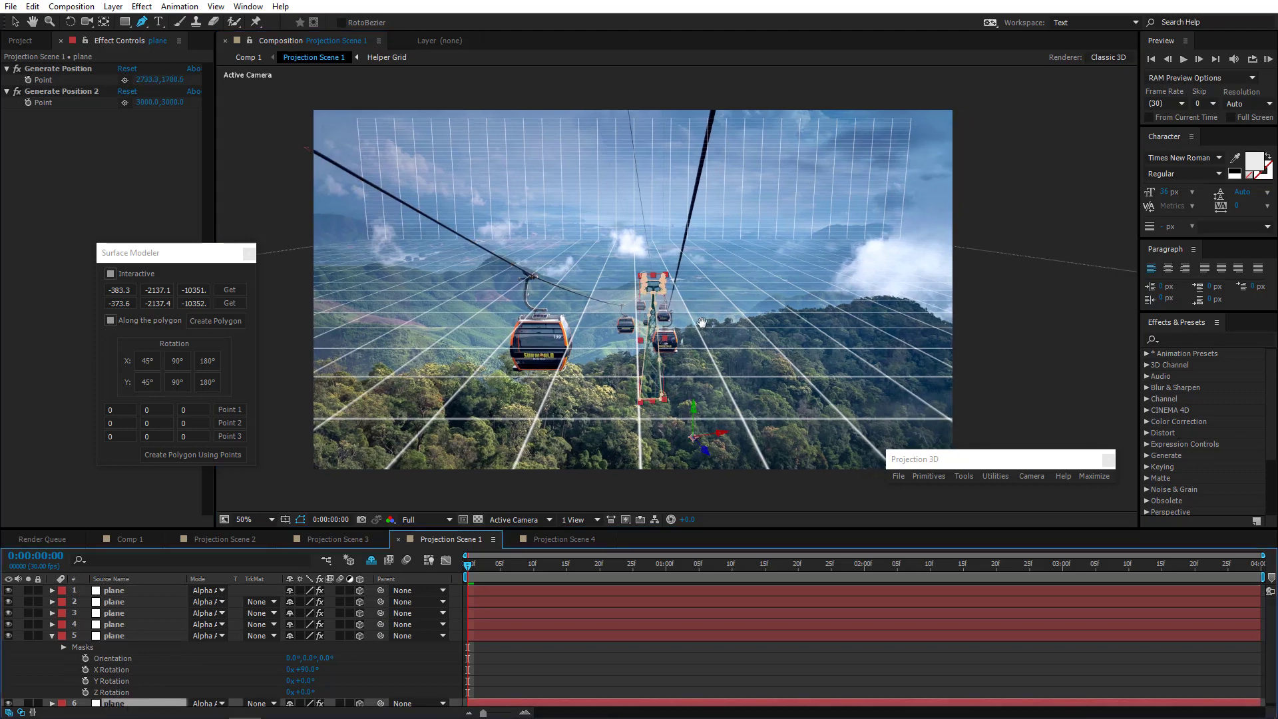
{"action": "scroll", "coordinate": [736, 296], "scroll_direction": "up", "scroll_amount": 2}
{"action": "scroll", "coordinate": [663, 279], "scroll_direction": "up", "scroll_amount": 2}
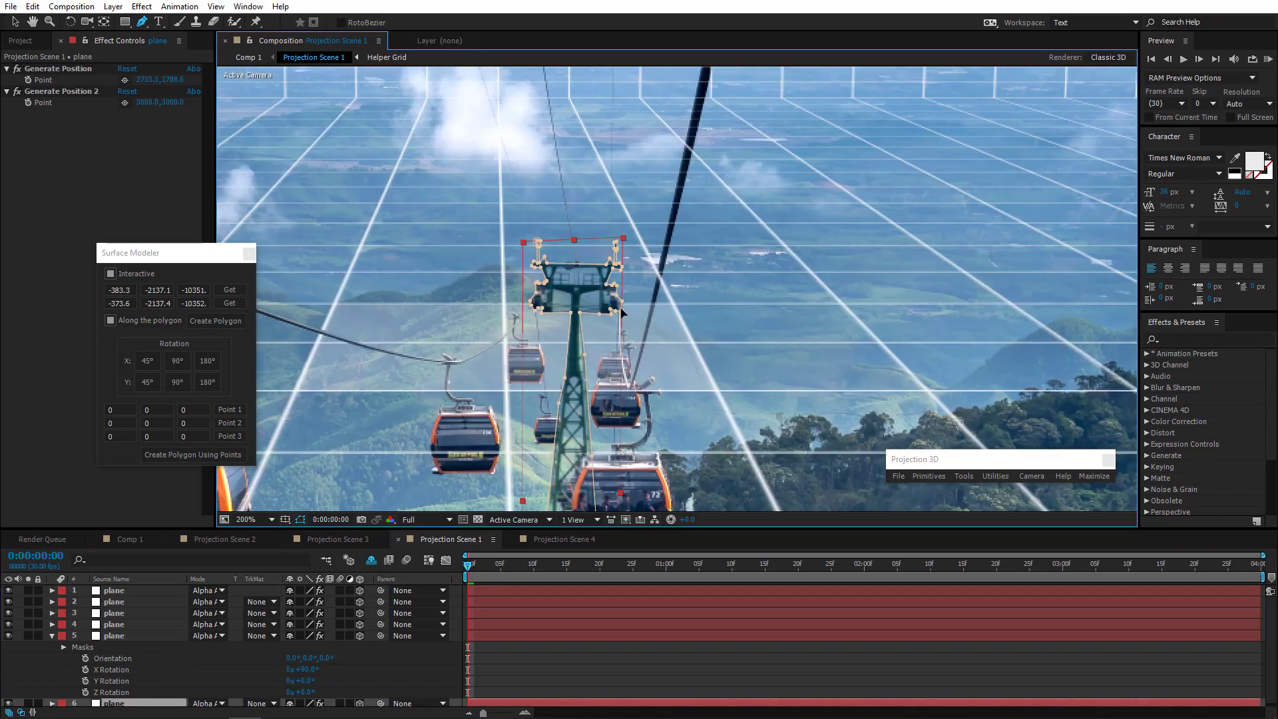
{"action": "scroll", "coordinate": [622, 313], "scroll_direction": "up", "scroll_amount": 2}
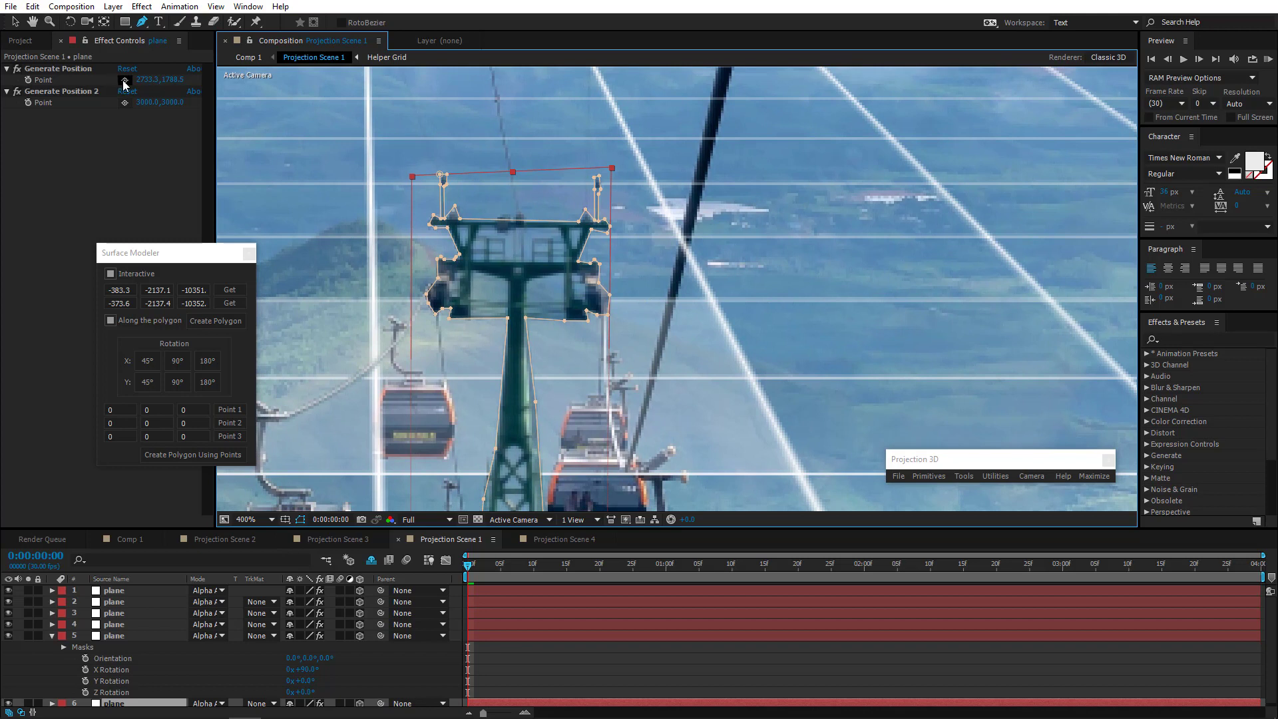
{"action": "left_click", "coordinate": [125, 81]}
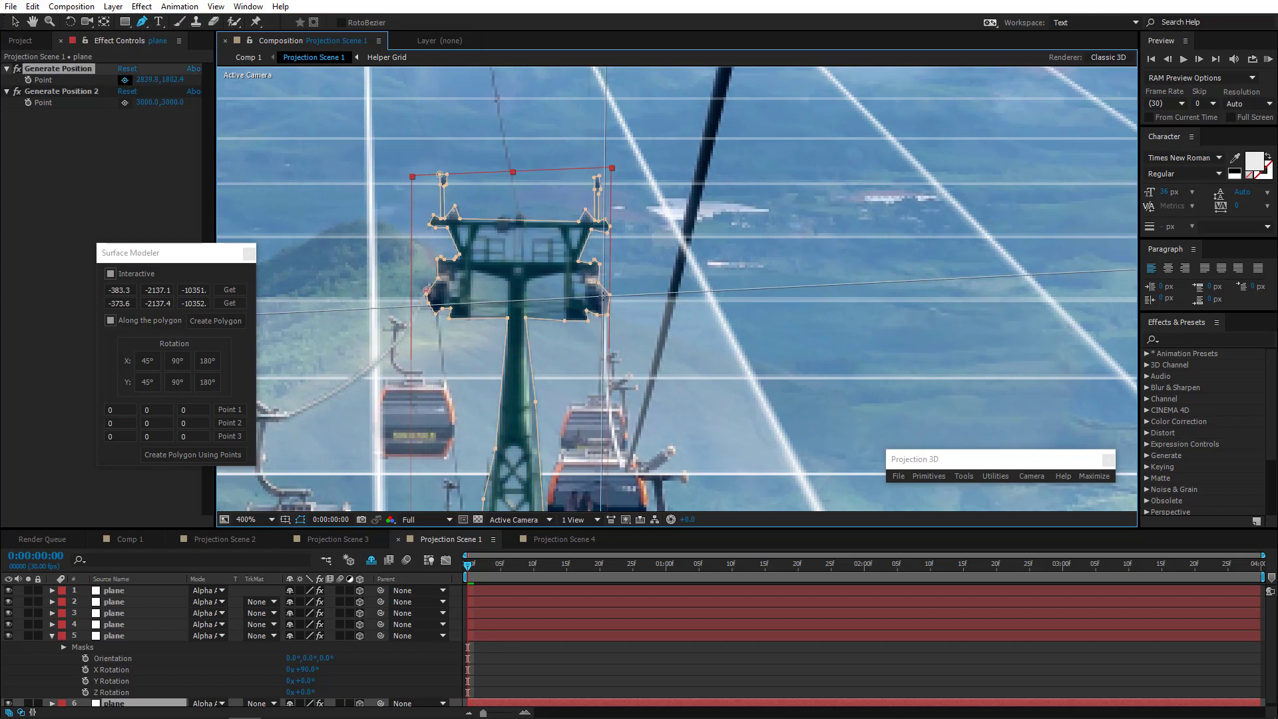
{"action": "left_click", "coordinate": [603, 299]}
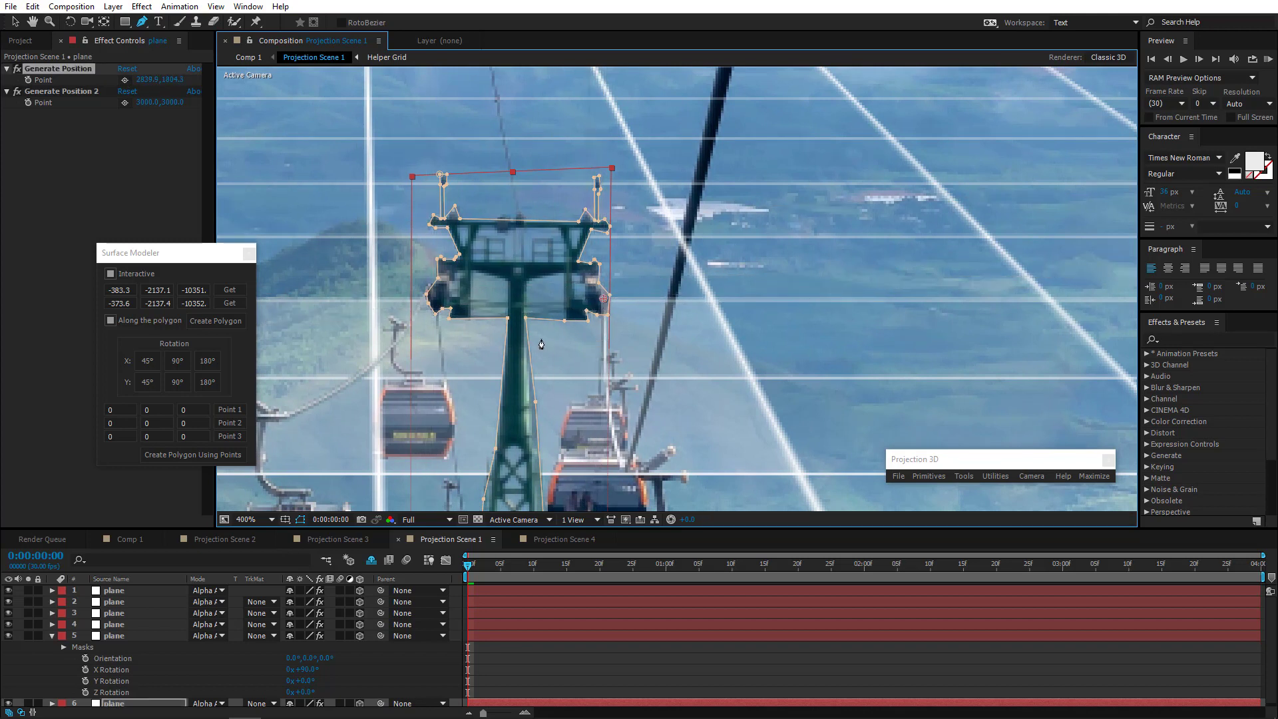
Generate a plane from the point on the tower and set its X Rotation to 90°
{"action": "left_click", "coordinate": [964, 477]}
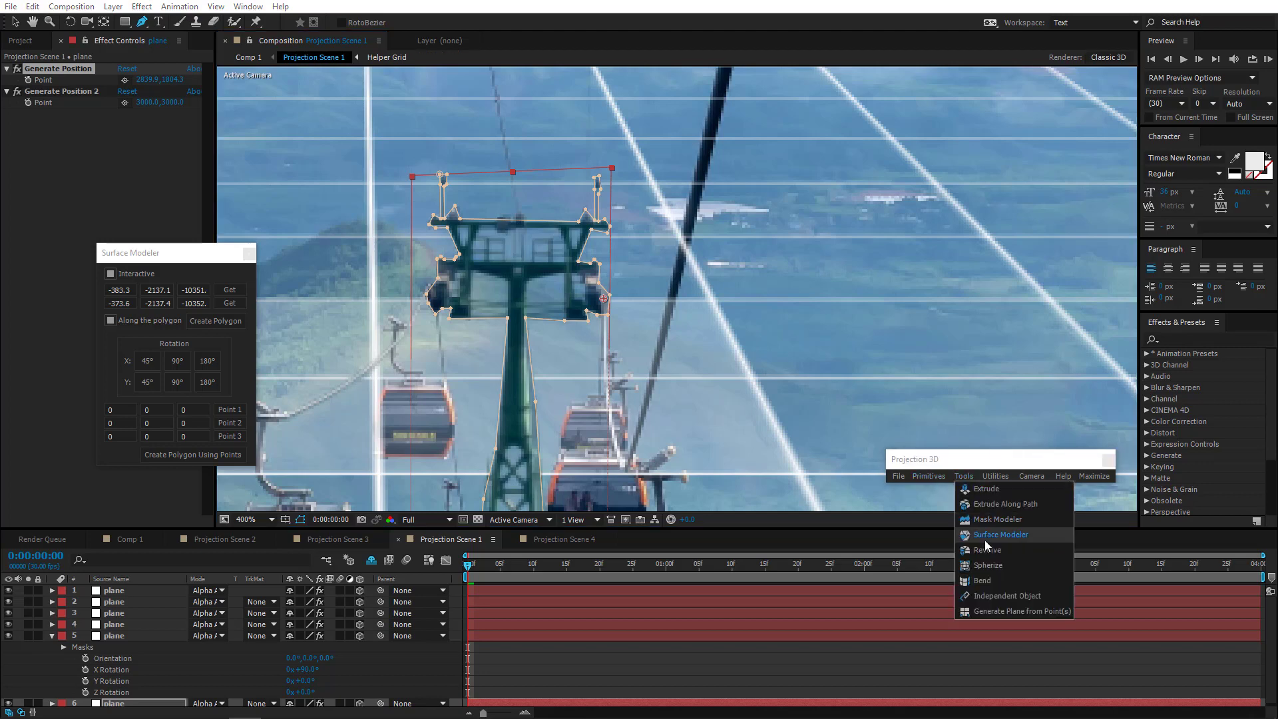
{"action": "left_click", "coordinate": [1005, 610]}
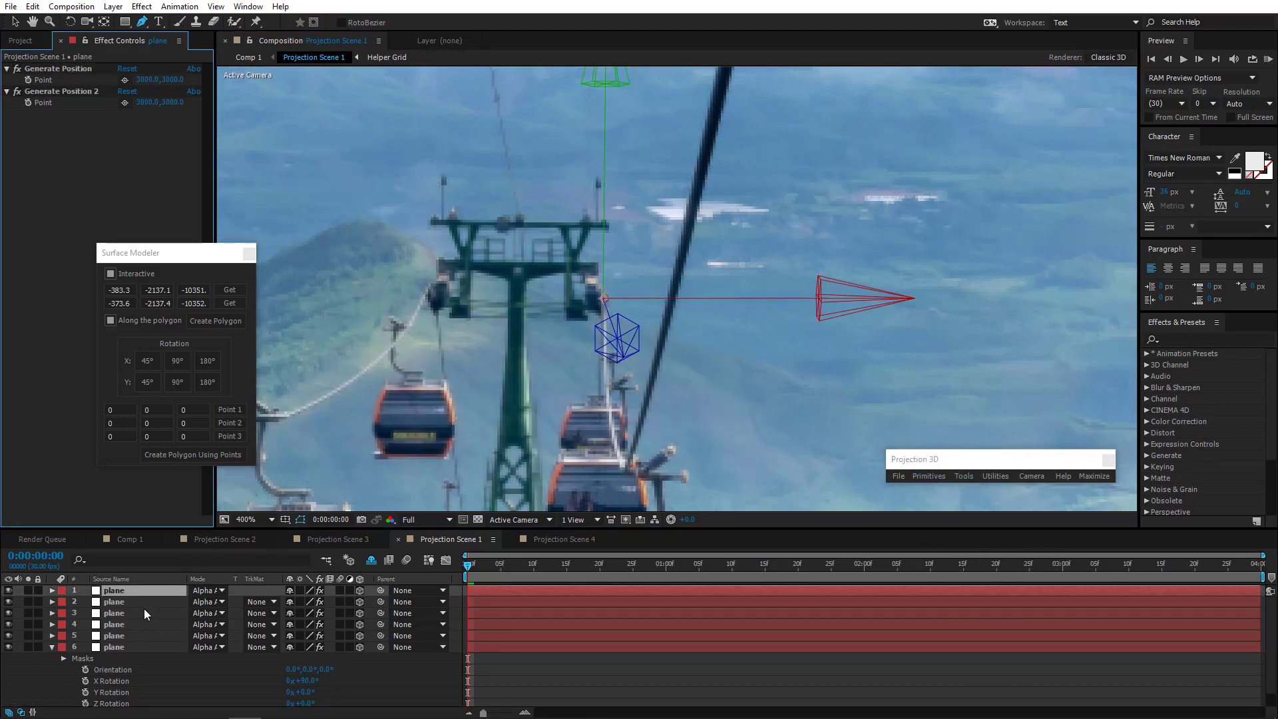
{"action": "left_click", "coordinate": [130, 591]}
{"action": "key", "text": "r"}
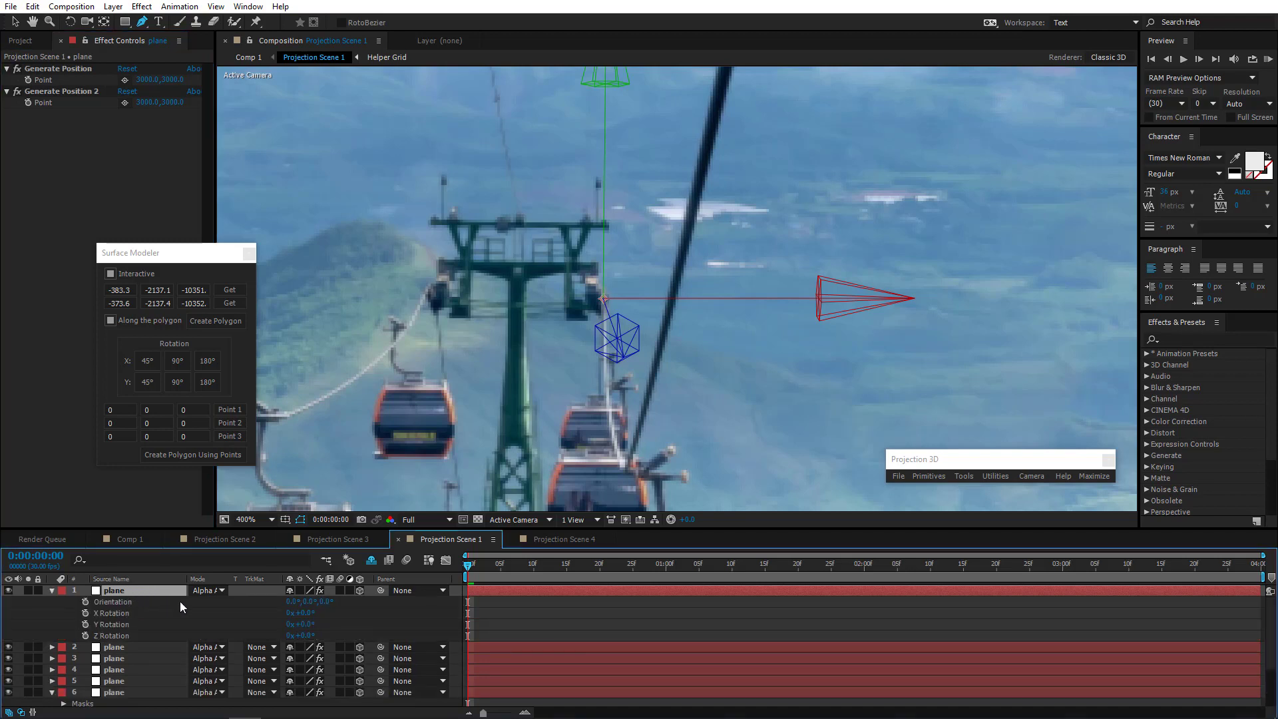
{"action": "left_click", "coordinate": [304, 614]}
{"action": "type", "text": "90"}
{"action": "key", "text": "Return"}
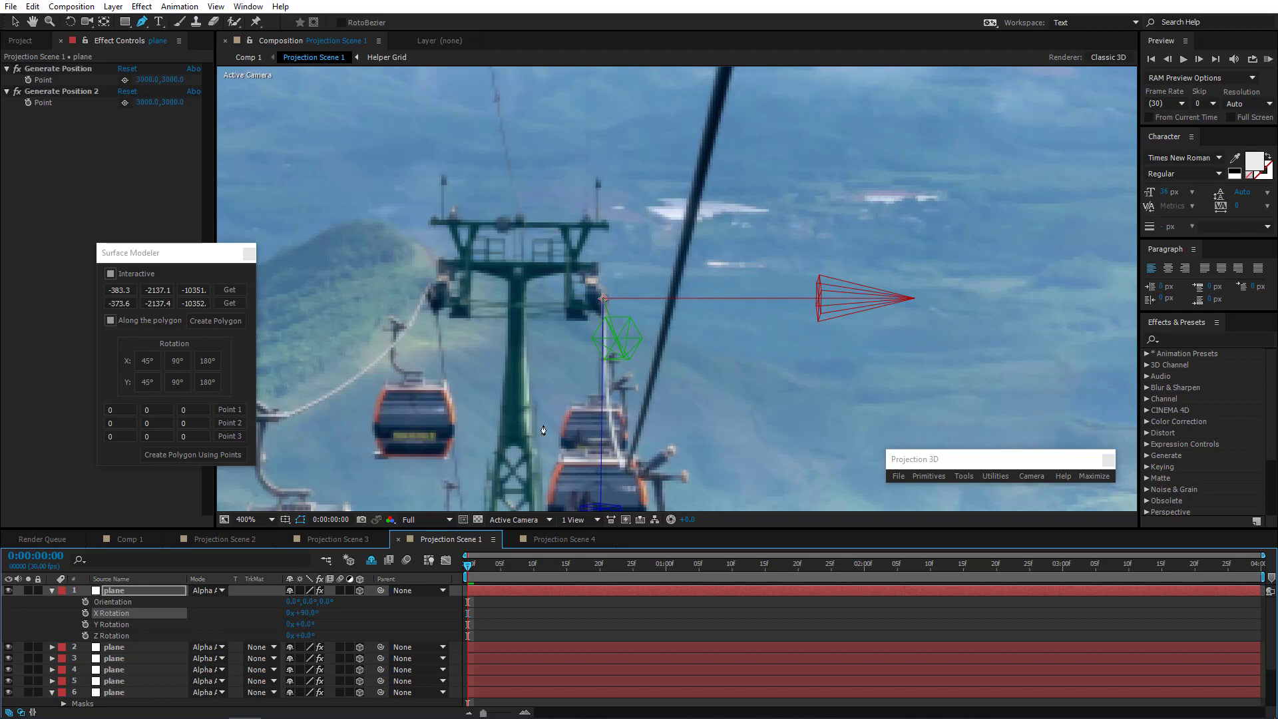
Draw a narrow four-point mask on the new plane along the right cable, from the tower pulley down to just above the far gondola
{"action": "key", "text": "comma"}
{"action": "scroll", "coordinate": [610, 376], "scroll_direction": "down", "scroll_amount": 2}
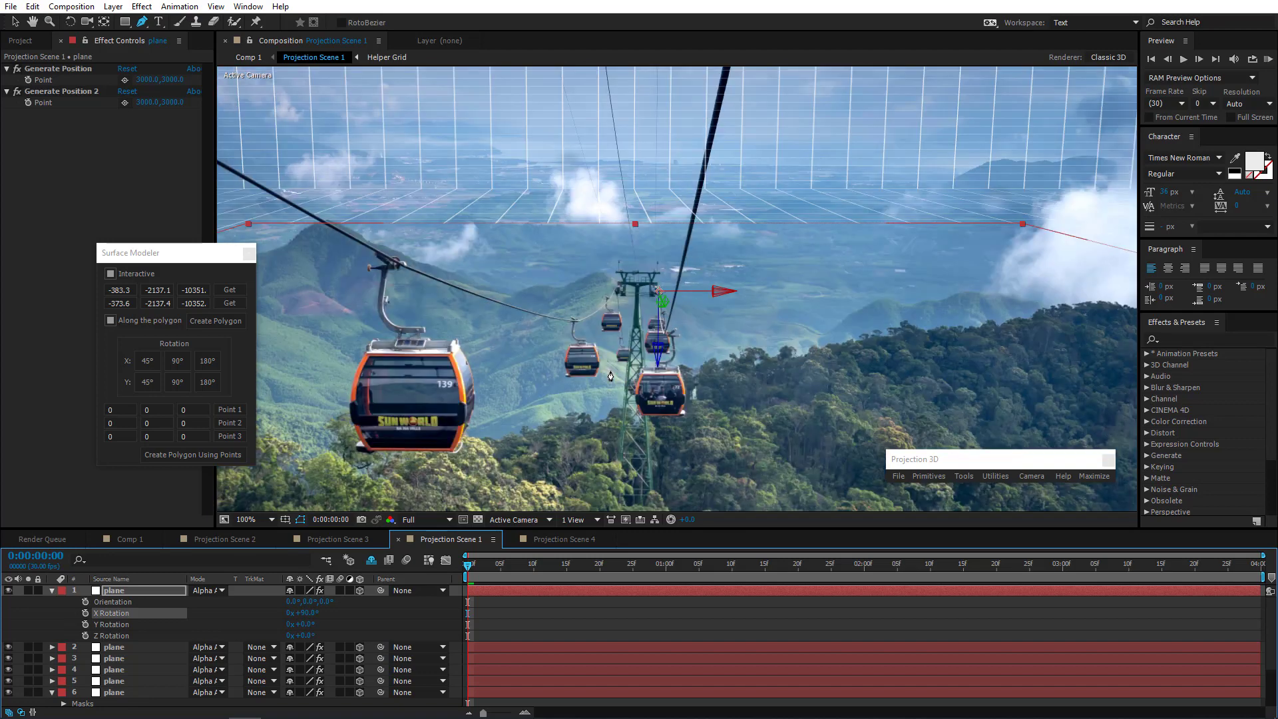
{"action": "scroll", "coordinate": [609, 376], "scroll_direction": "up", "scroll_amount": 2}
{"action": "scroll", "coordinate": [609, 376], "scroll_direction": "up", "scroll_amount": 3}
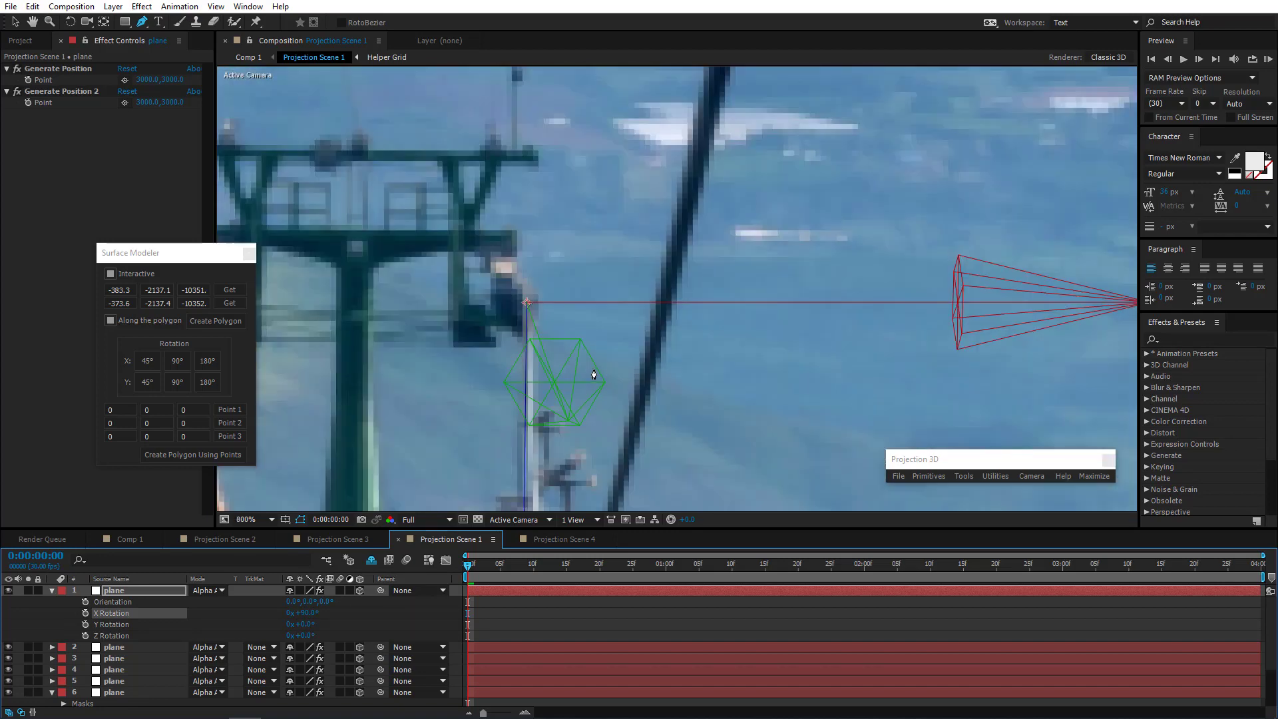
{"action": "left_click", "coordinate": [690, 238]}
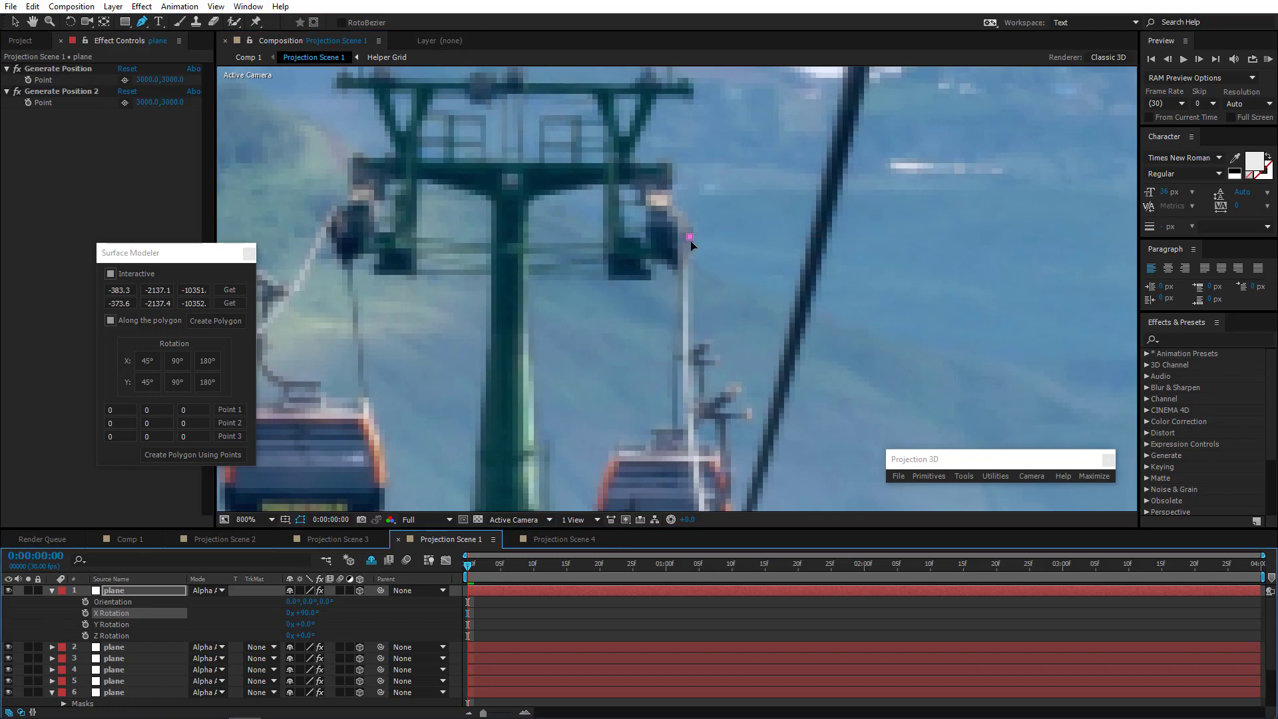
{"action": "scroll", "coordinate": [696, 420], "scroll_direction": "down", "scroll_amount": 1}
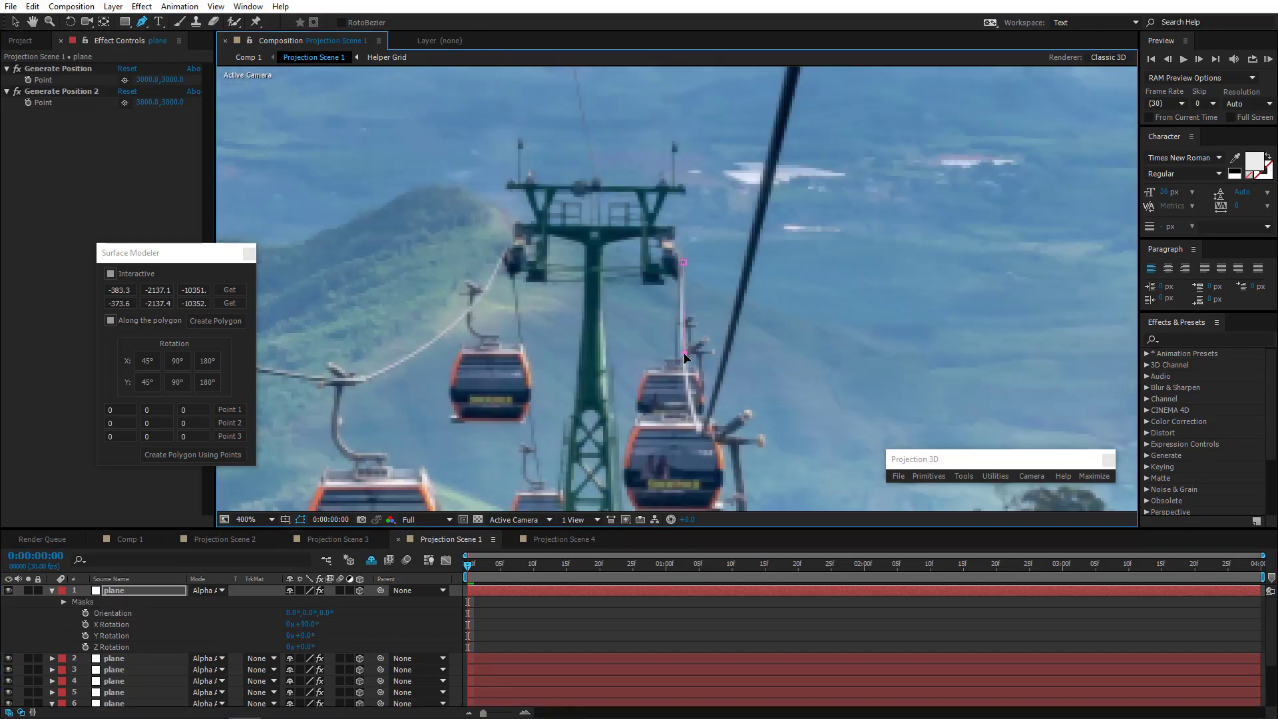
{"action": "scroll", "coordinate": [680, 371], "scroll_direction": "up", "scroll_amount": 1}
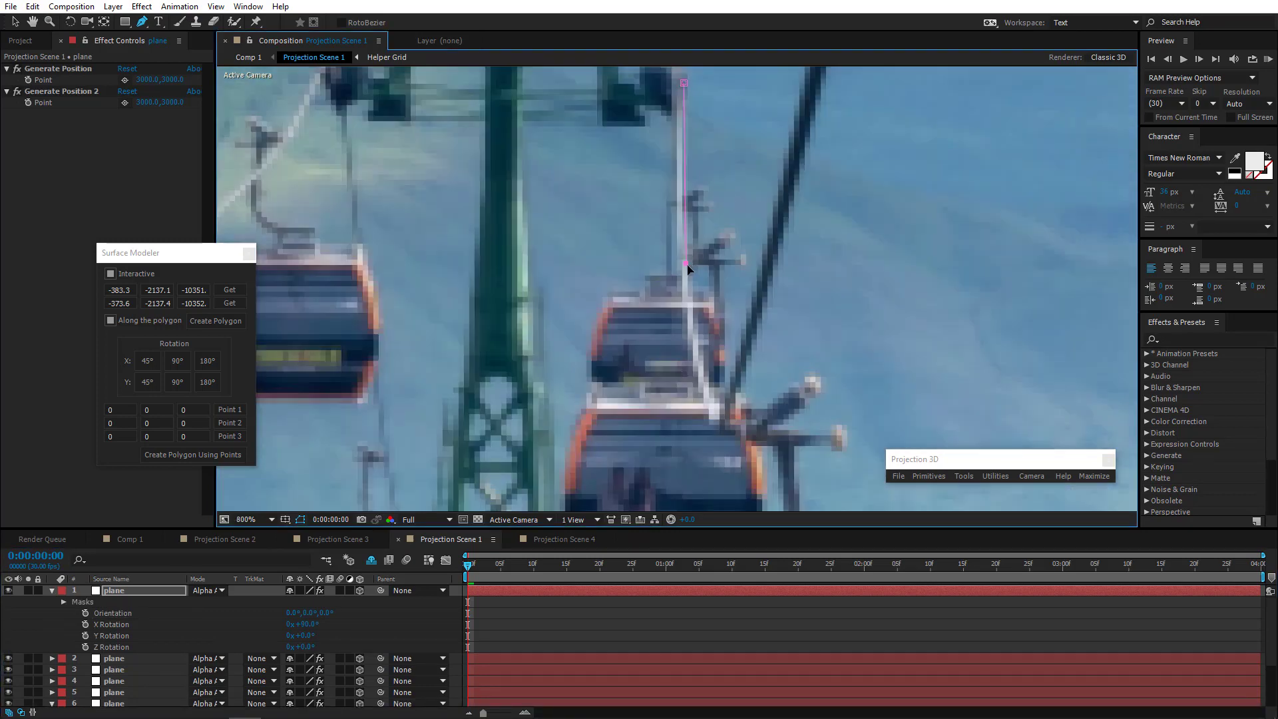
{"action": "left_click", "coordinate": [678, 266]}
{"action": "left_click_drag", "start_coordinate": [679, 102], "coordinate": [679, 237]}
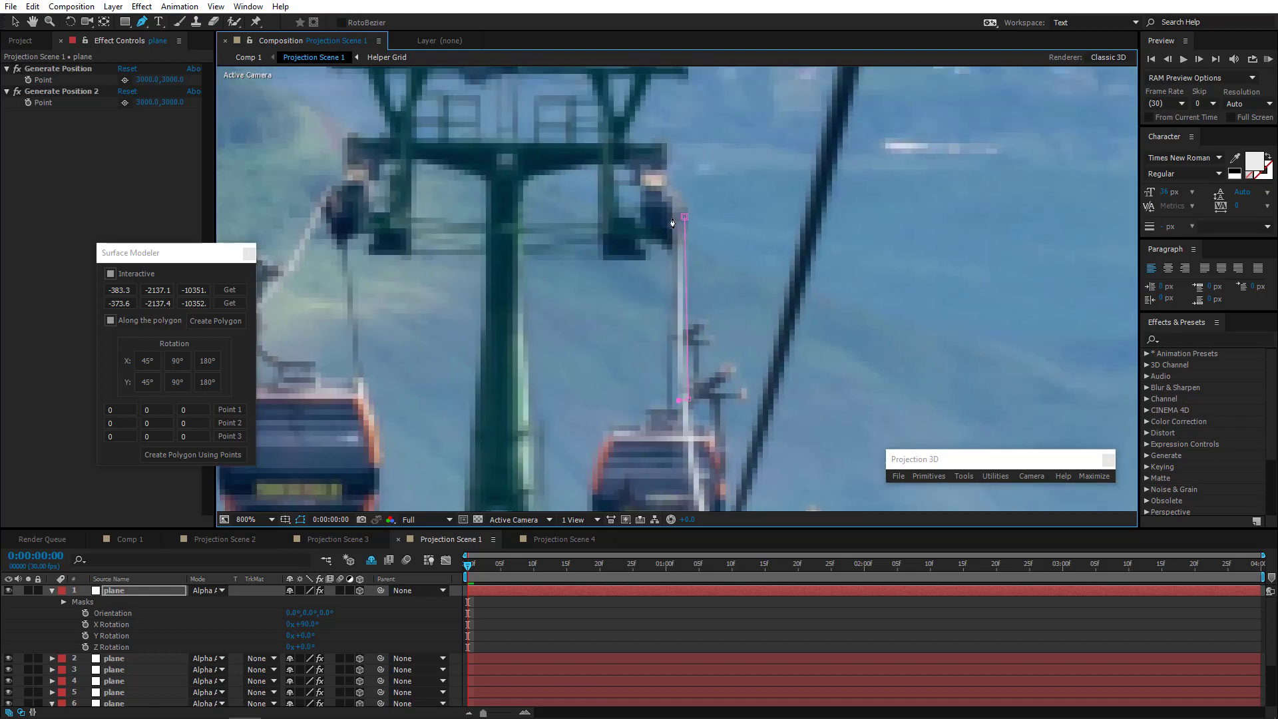
{"action": "left_click", "coordinate": [677, 222]}
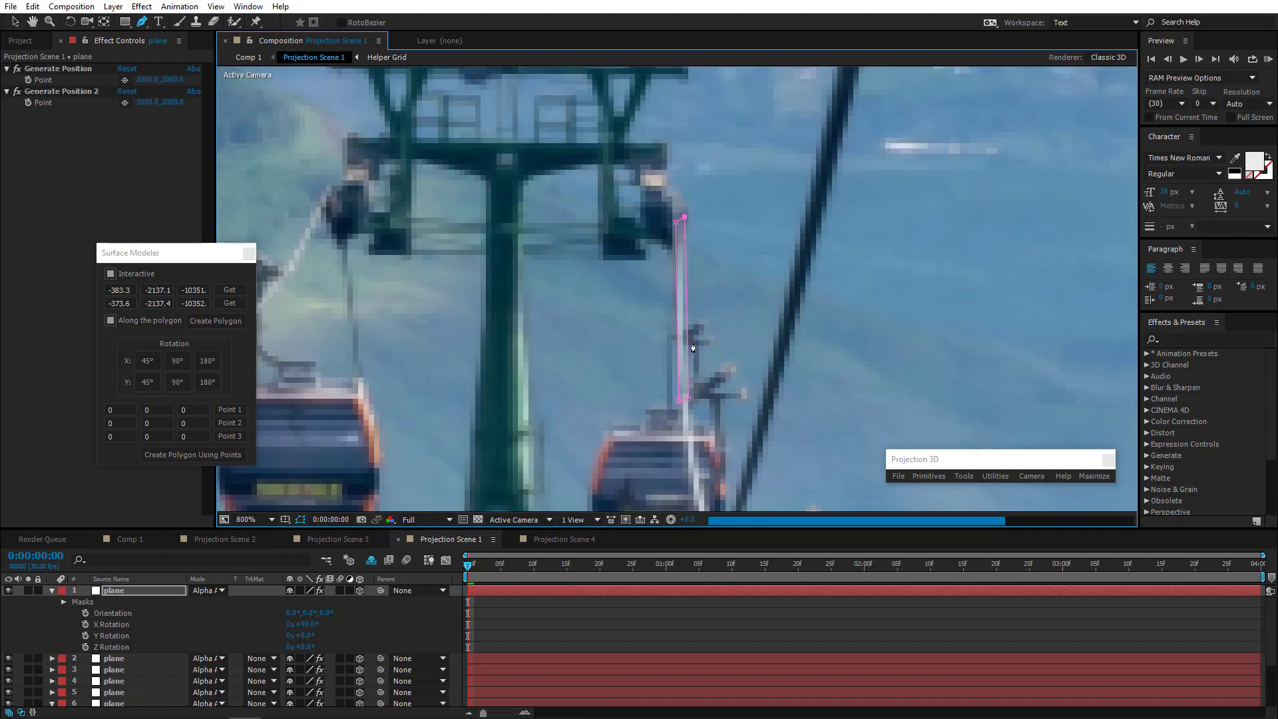
{"action": "scroll", "coordinate": [680, 273], "scroll_direction": "down", "scroll_amount": 1}
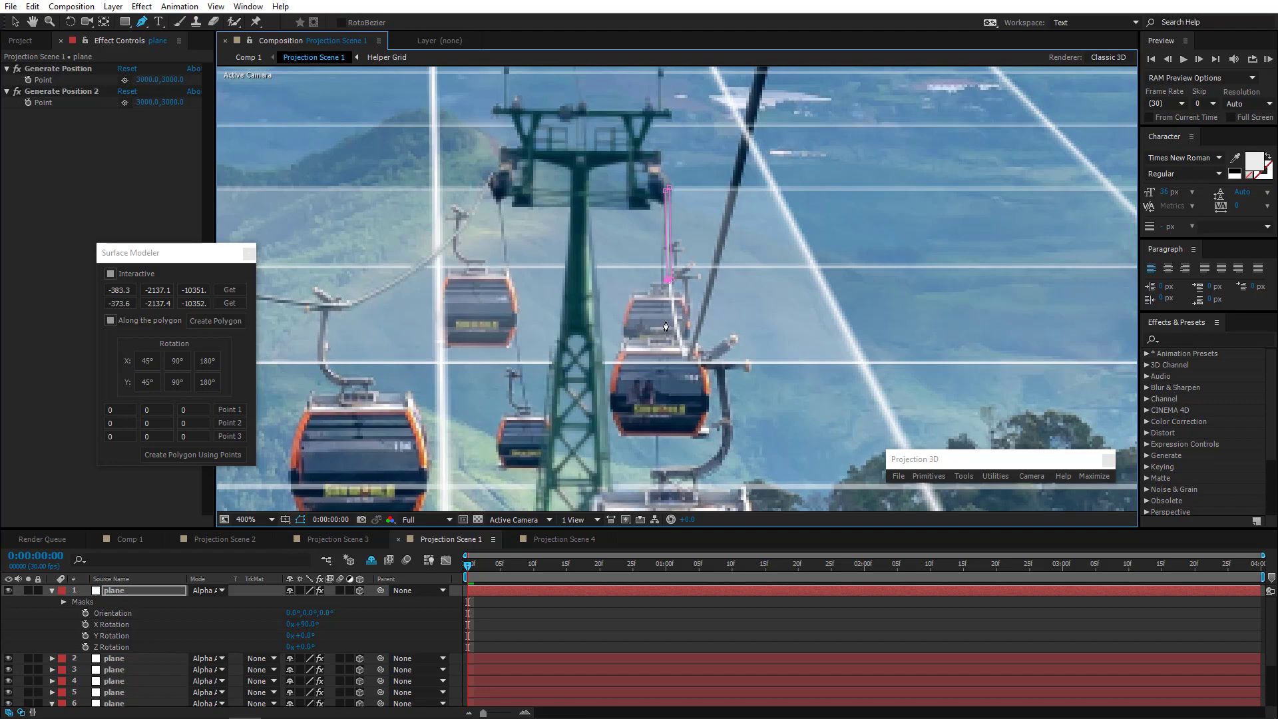
In the Top view, capture the strip's two near-end mask vertices in Surface Modeler and create a connected polygon from them
{"action": "left_click", "coordinate": [516, 520]}
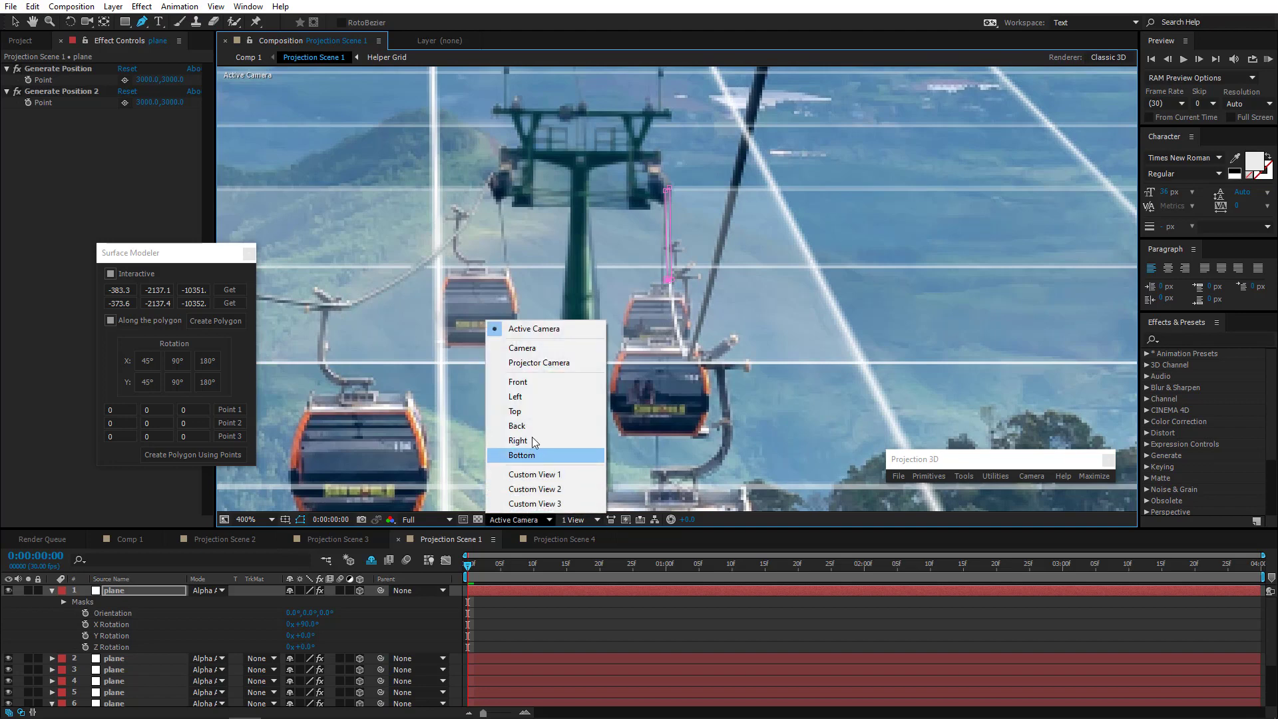
{"action": "left_click", "coordinate": [531, 414]}
{"action": "scroll", "coordinate": [729, 399], "scroll_direction": "up", "scroll_amount": 6}
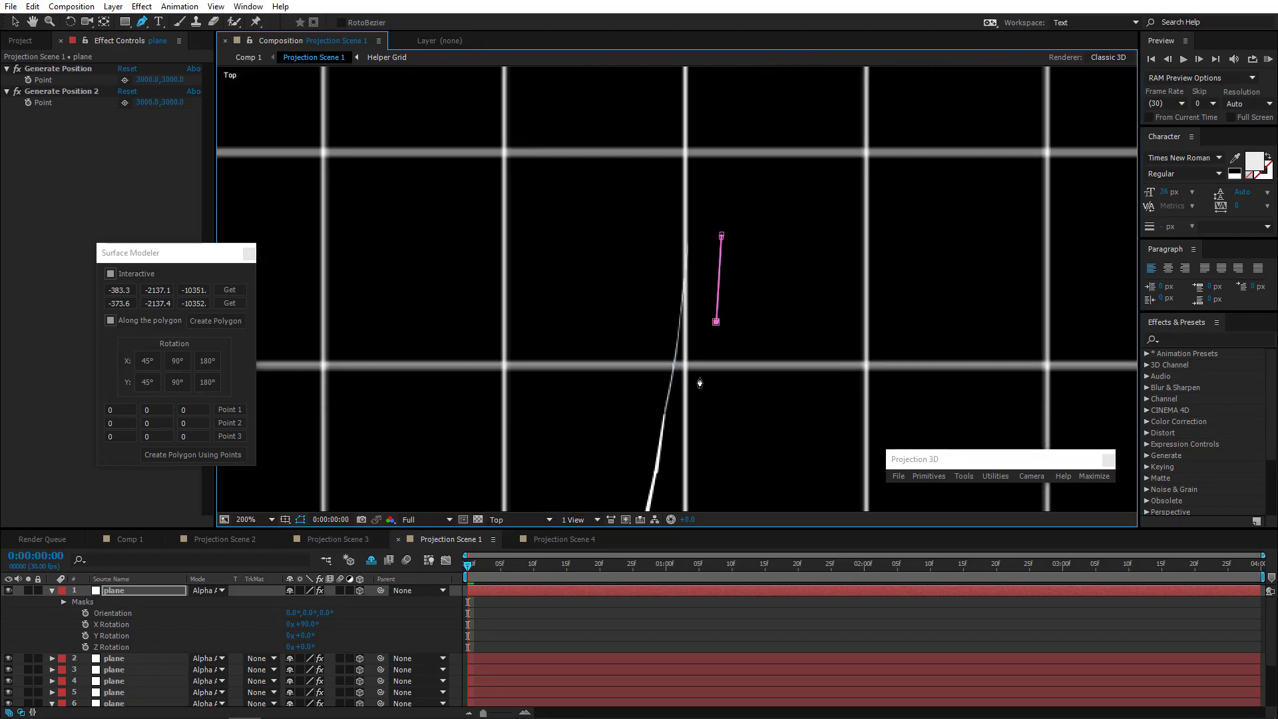
{"action": "left_click_drag", "start_coordinate": [700, 380], "coordinate": [594, 300]}
{"action": "scroll", "coordinate": [594, 300], "scroll_direction": "up", "scroll_amount": 1}
{"action": "left_click_drag", "start_coordinate": [741, 420], "coordinate": [666, 324]}
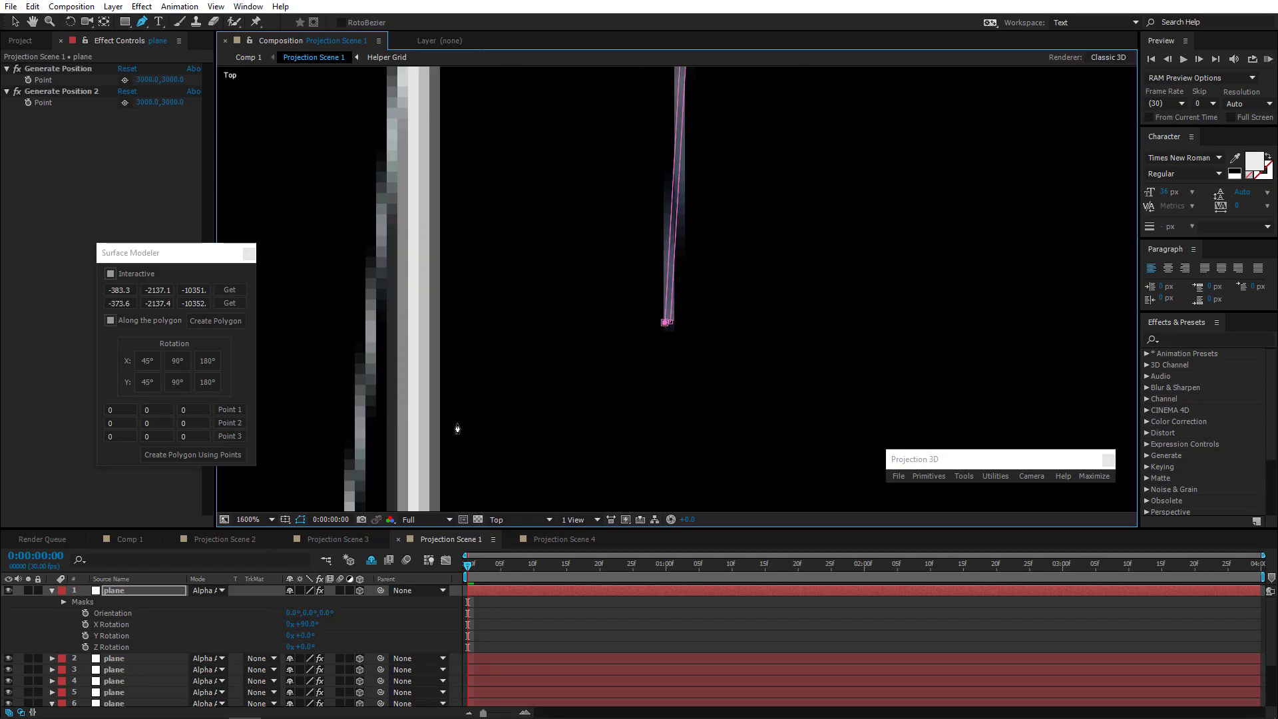
{"action": "left_click", "coordinate": [245, 295]}
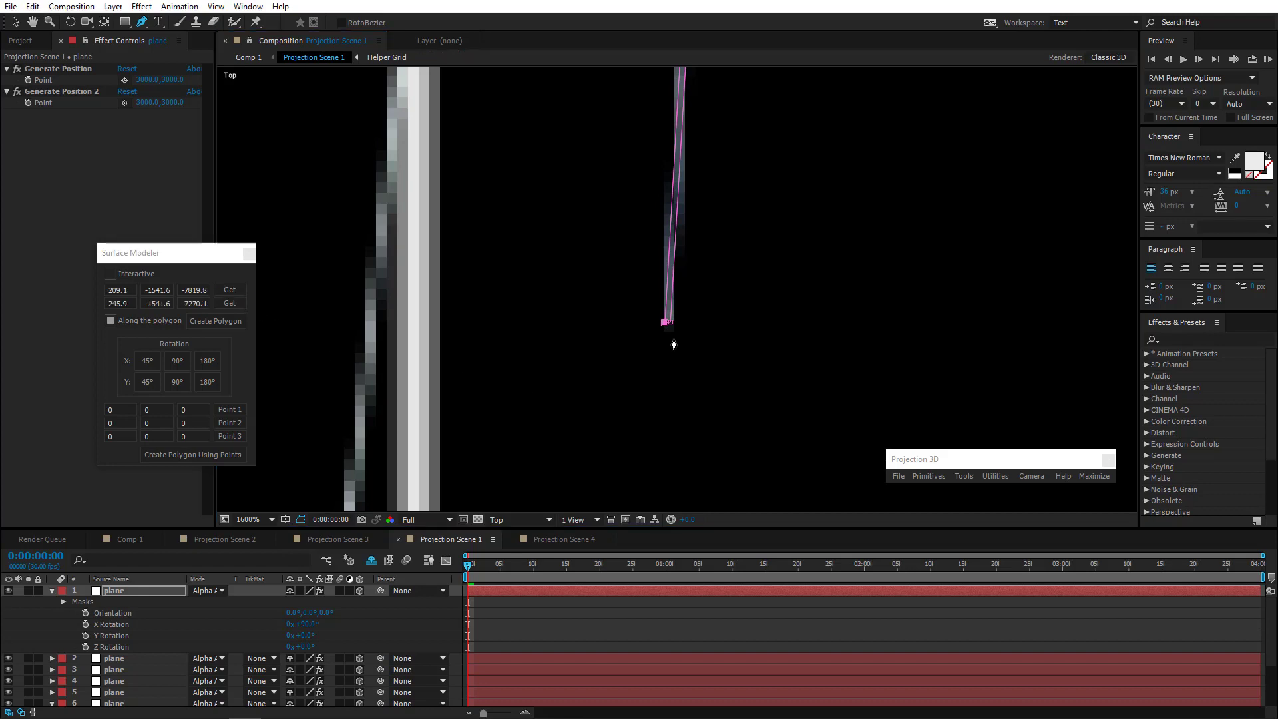
{"action": "left_click", "coordinate": [672, 325]}
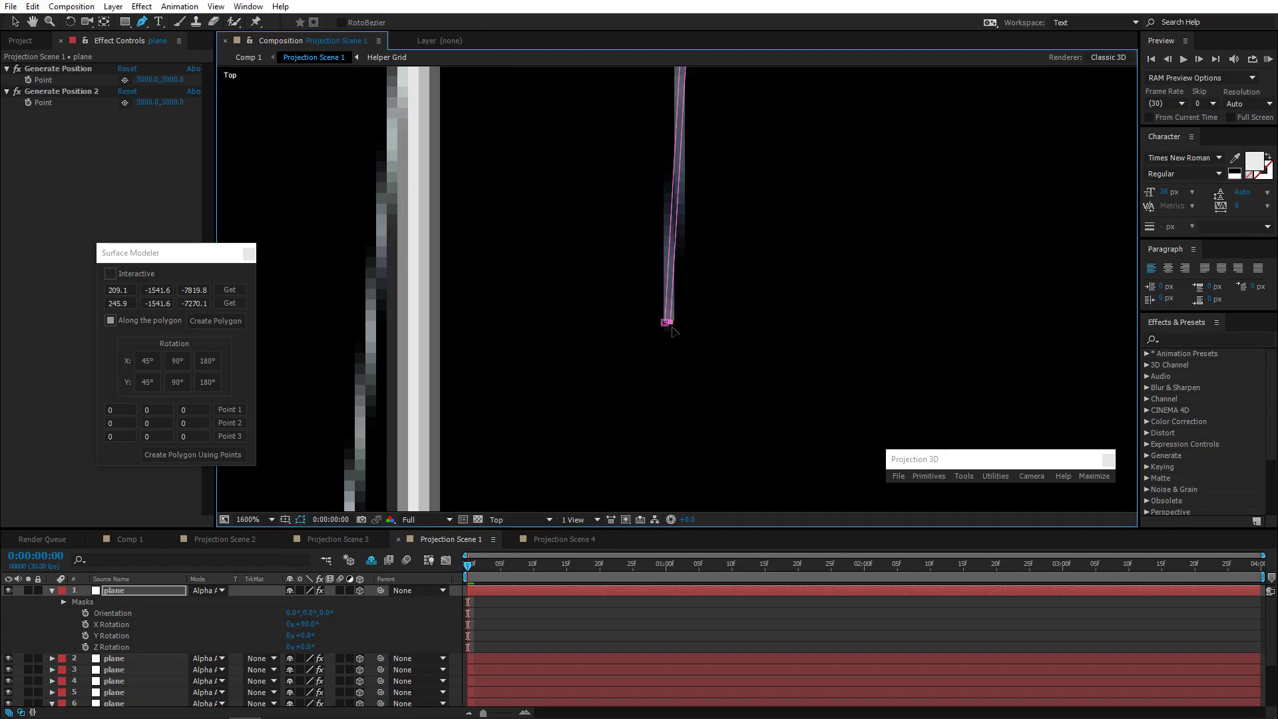
{"action": "left_click", "coordinate": [241, 304]}
{"action": "left_click", "coordinate": [218, 323]}
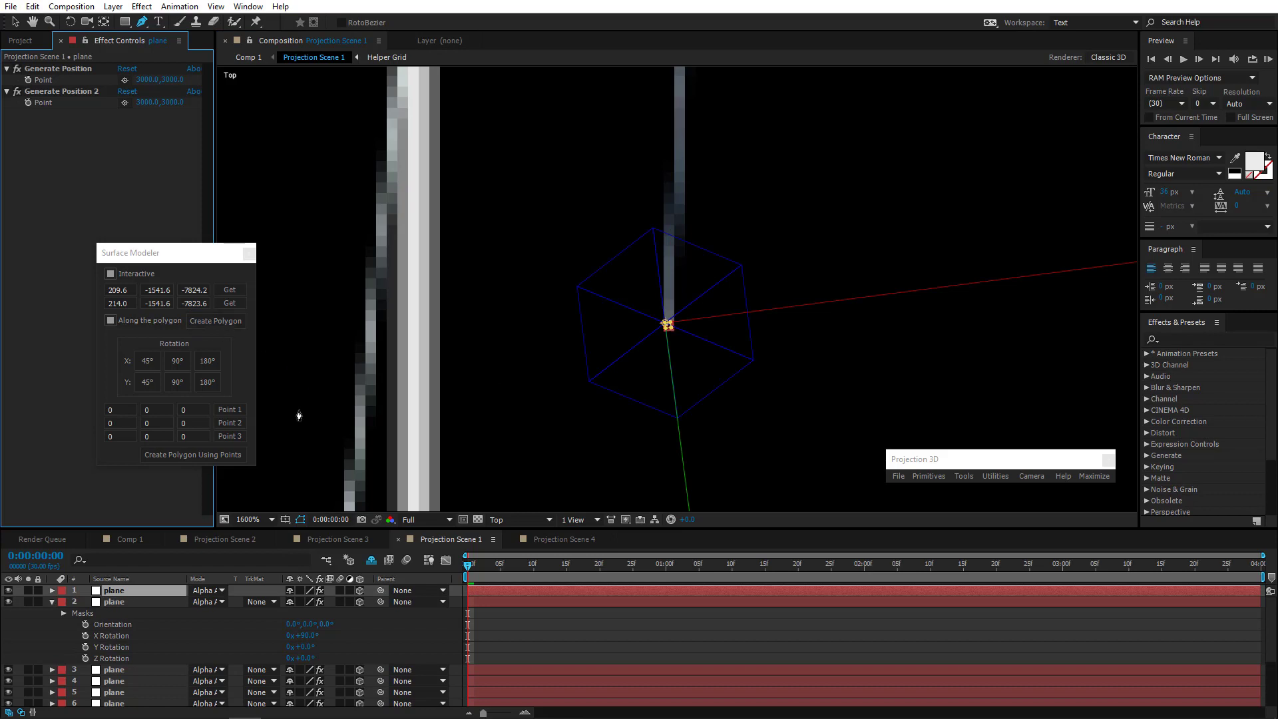
Hide the new polygon layer and stretch its outer mask vertices toward the camera in line with the first strip
{"action": "left_click", "coordinate": [8, 590]}
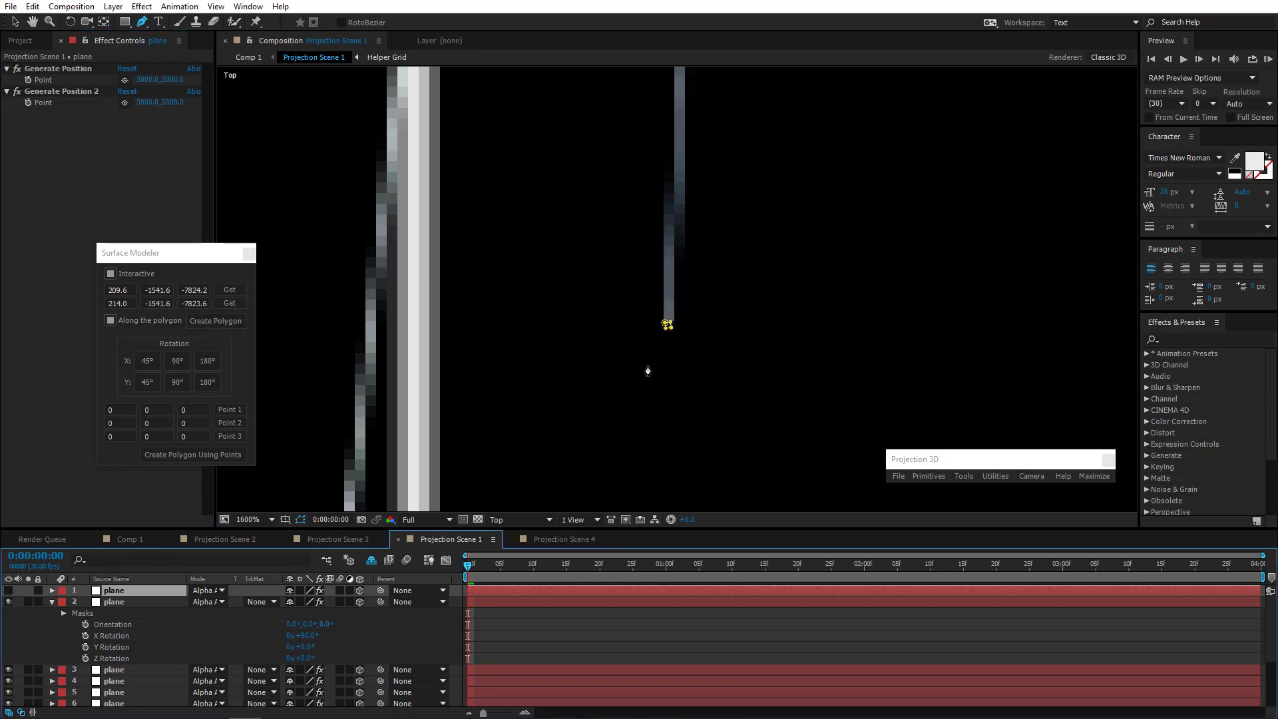
{"action": "key", "text": "v"}
{"action": "left_click", "coordinate": [671, 326]}
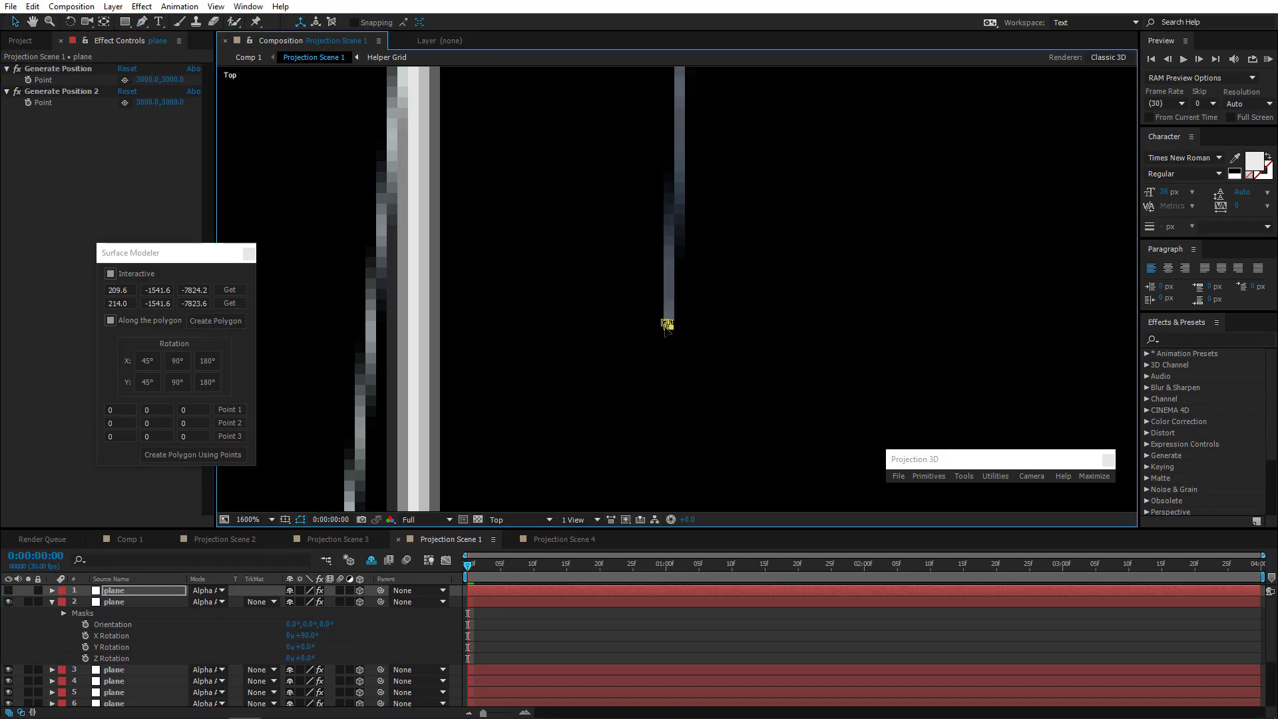
{"action": "left_click_drag", "start_coordinate": [671, 327], "coordinate": [662, 463]}
Switch to the Left view, show the new polygon layer and tilt it slightly upward about its X axis
{"action": "left_click", "coordinate": [502, 520]}
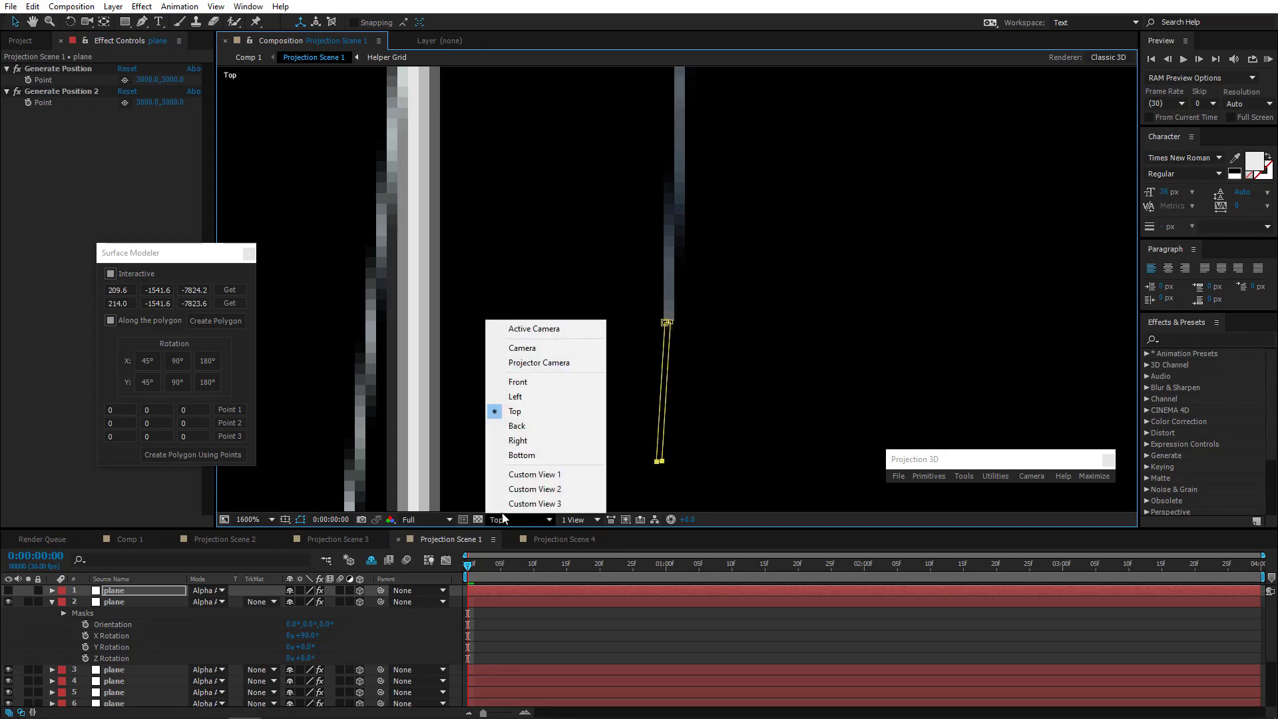
{"action": "left_click", "coordinate": [526, 398]}
{"action": "scroll", "coordinate": [627, 334], "scroll_direction": "down", "scroll_amount": 4}
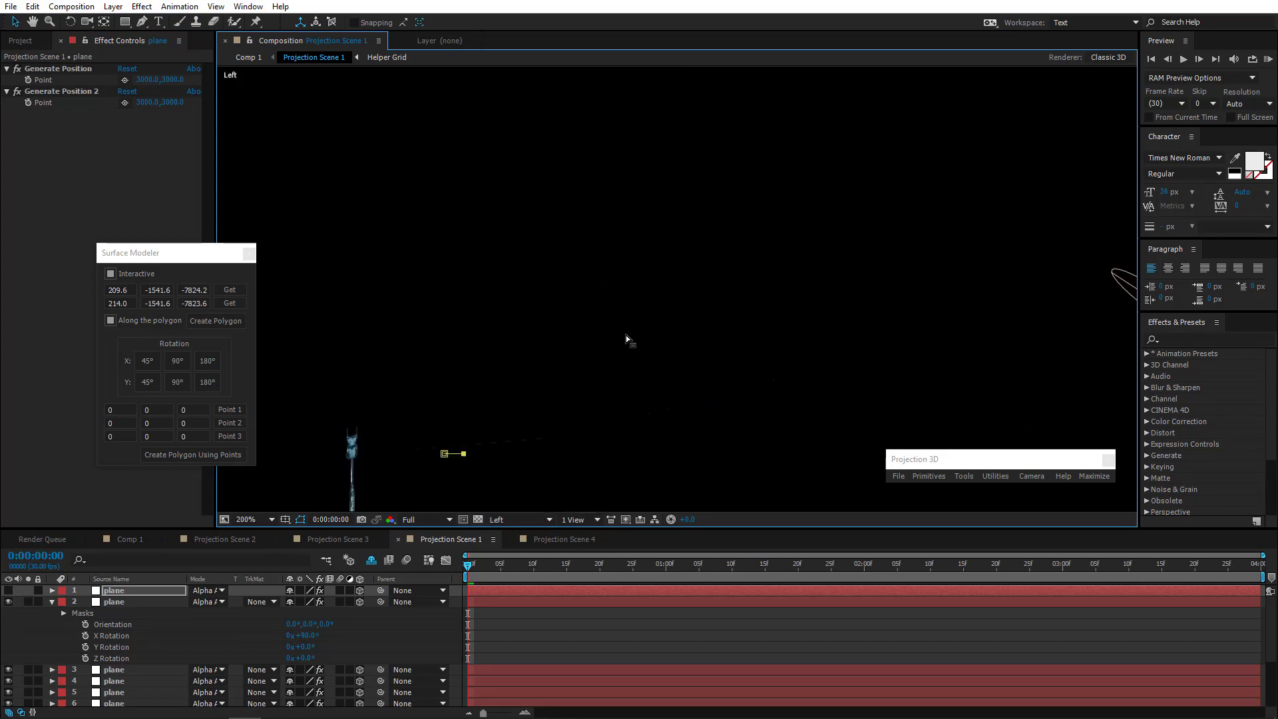
{"action": "left_click_drag", "start_coordinate": [625, 338], "coordinate": [727, 265]}
{"action": "scroll", "coordinate": [678, 306], "scroll_direction": "up", "scroll_amount": 1}
{"action": "scroll", "coordinate": [677, 306], "scroll_direction": "up", "scroll_amount": 1}
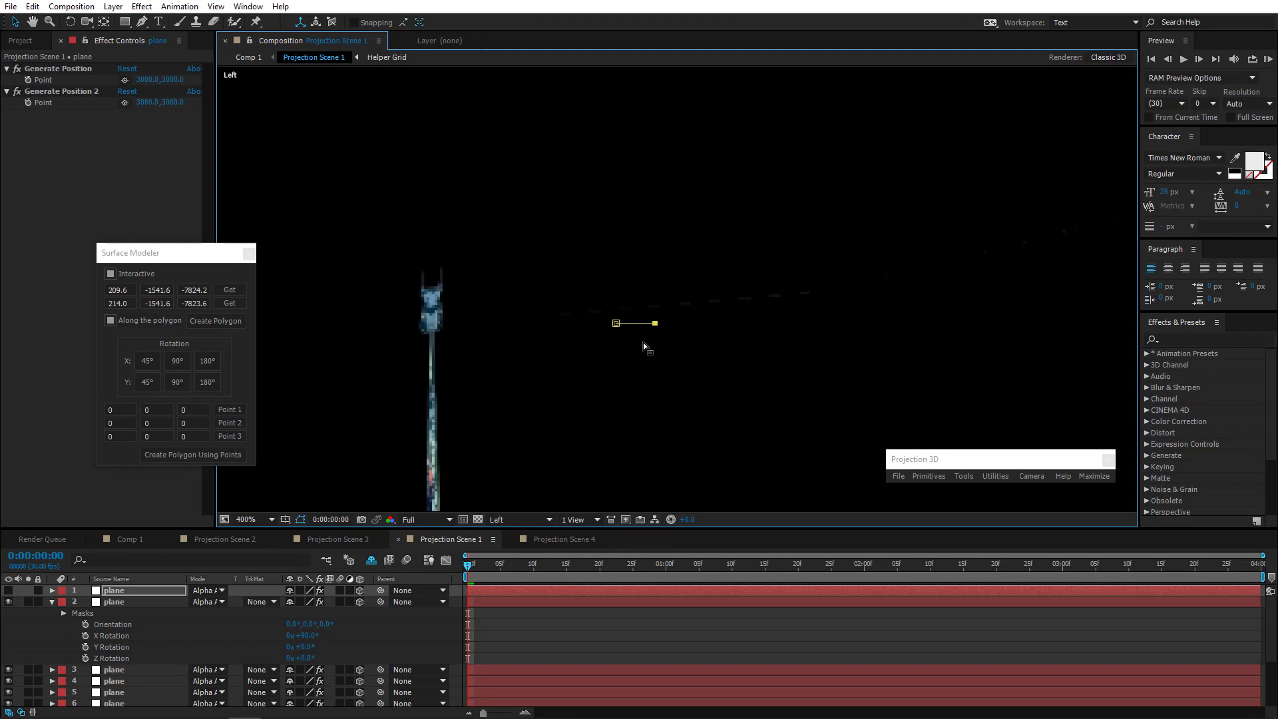
{"action": "left_click", "coordinate": [8, 589]}
{"action": "left_click", "coordinate": [115, 592]}
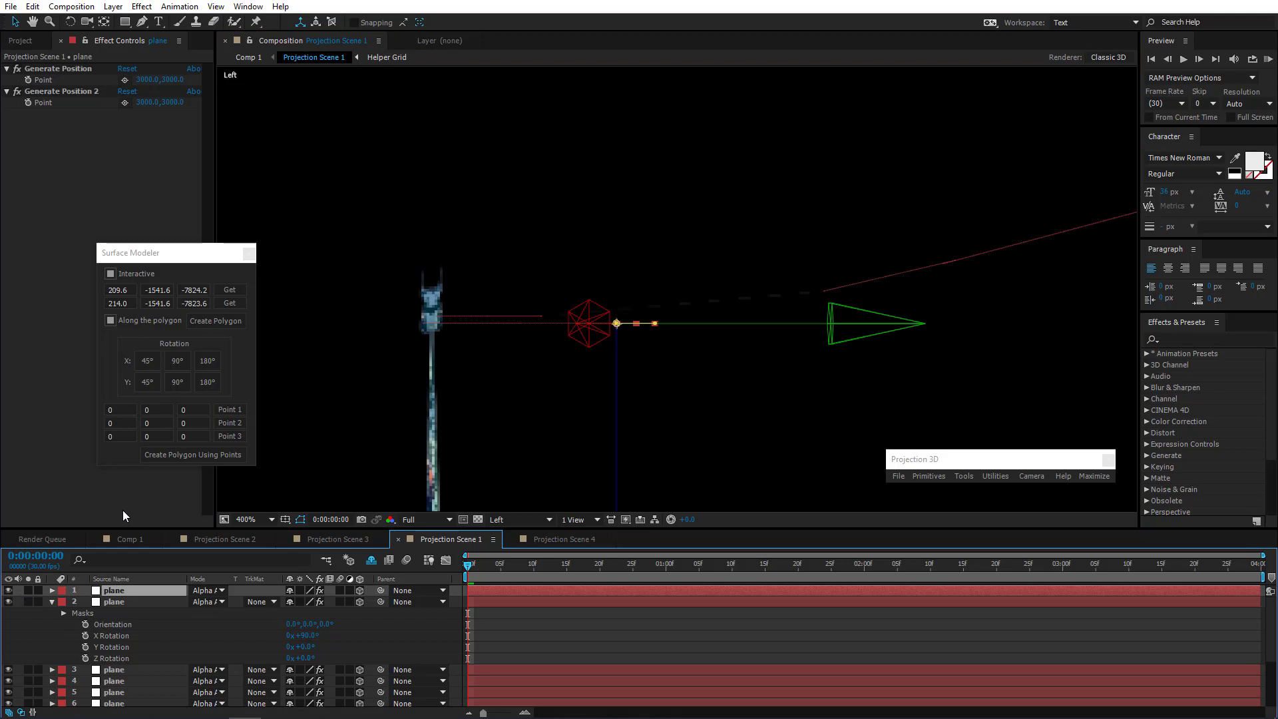
{"action": "left_click", "coordinate": [70, 22]}
{"action": "left_click_drag", "start_coordinate": [591, 331], "coordinate": [574, 328]}
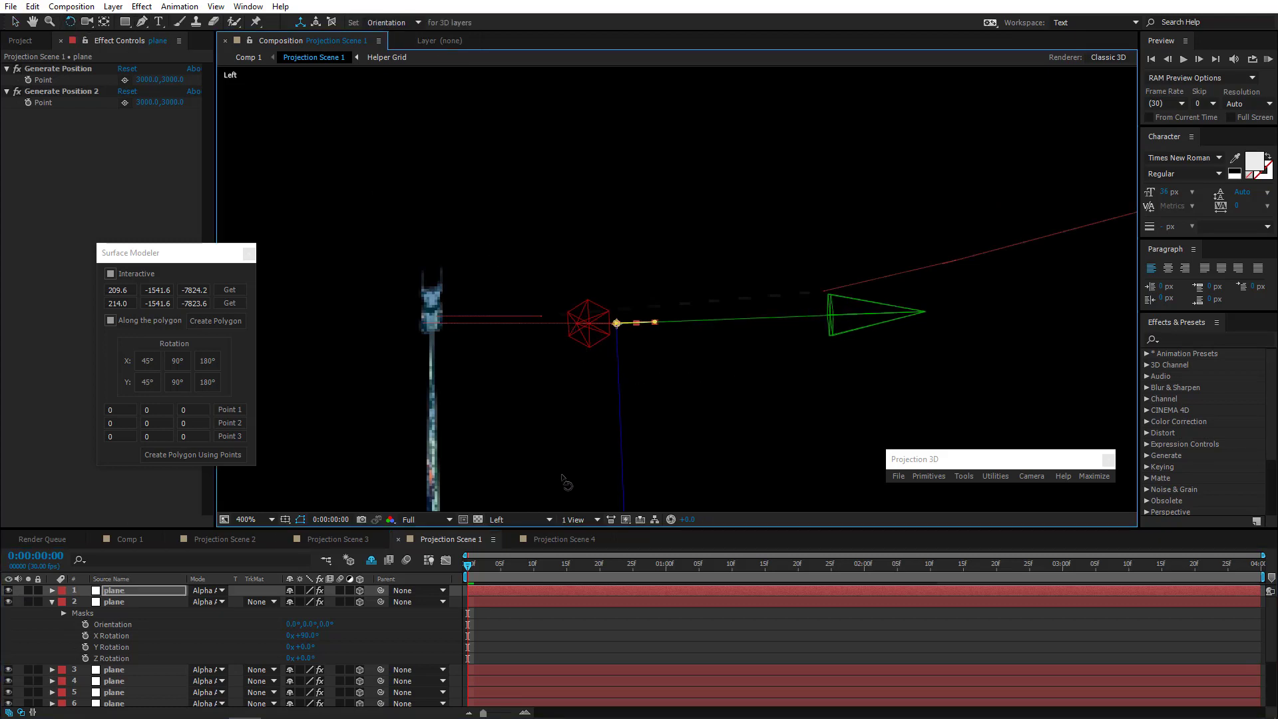
In the Active Camera view, hide the new polygon layer and extend its outer mask vertices along the right cable to the nearer gondola's roof
{"action": "left_click", "coordinate": [514, 518]}
{"action": "left_click", "coordinate": [526, 331]}
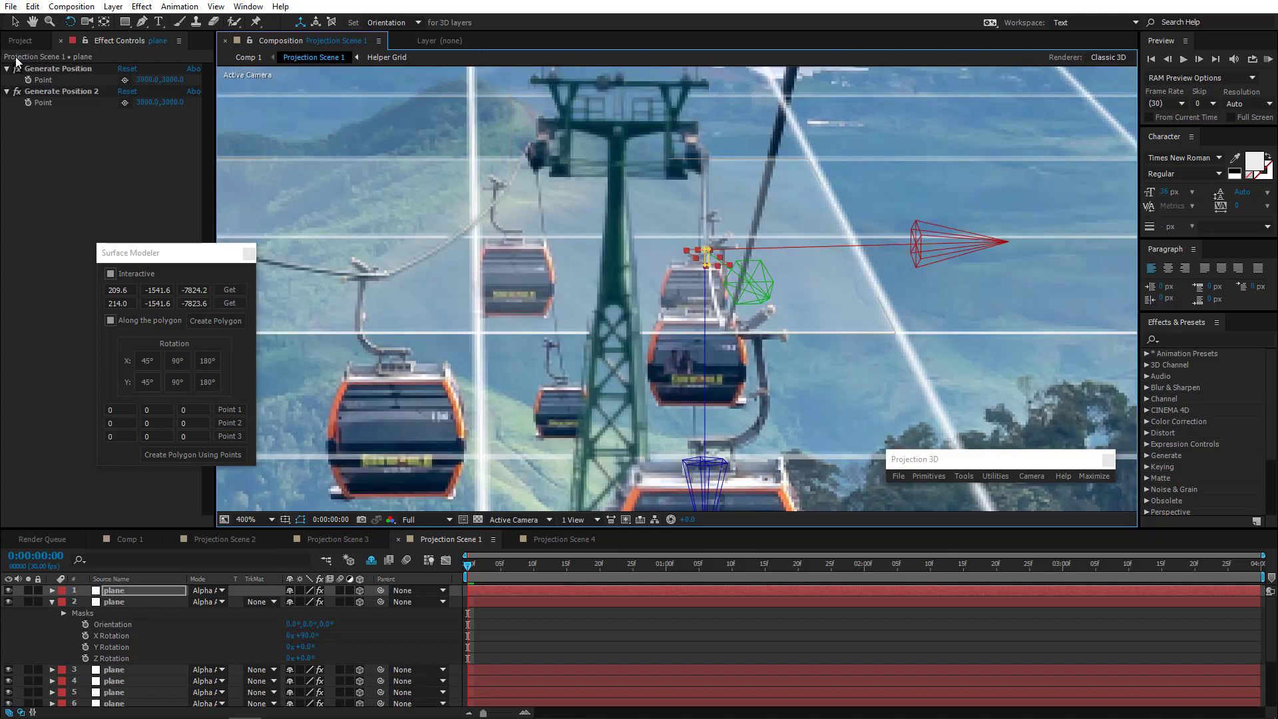
{"action": "left_click", "coordinate": [15, 22]}
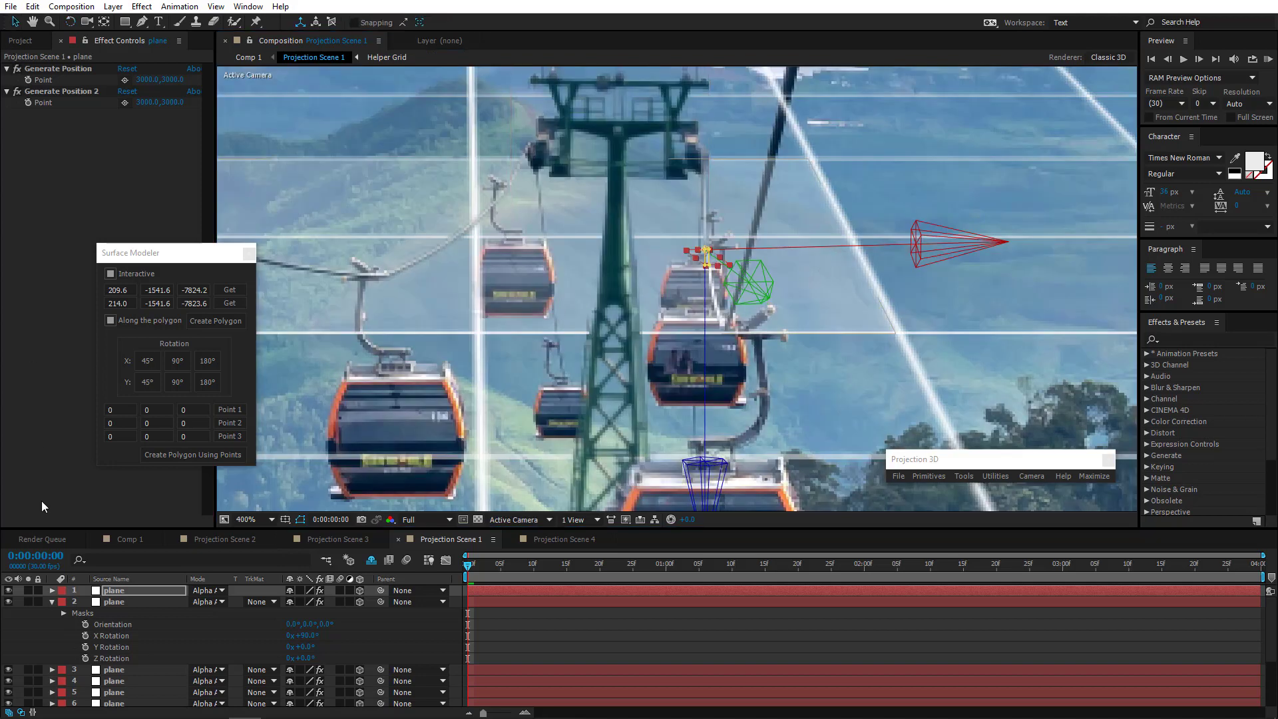
{"action": "left_click", "coordinate": [9, 591]}
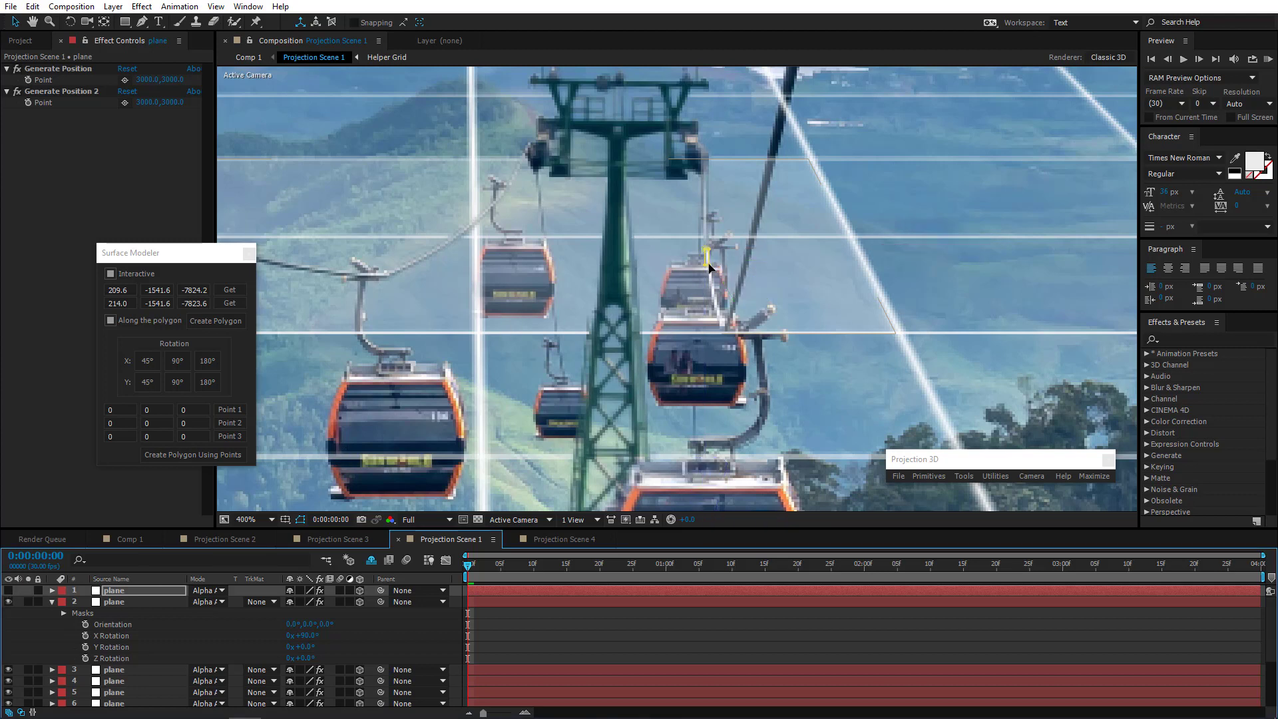
{"action": "left_click_drag", "start_coordinate": [710, 268], "coordinate": [723, 323]}
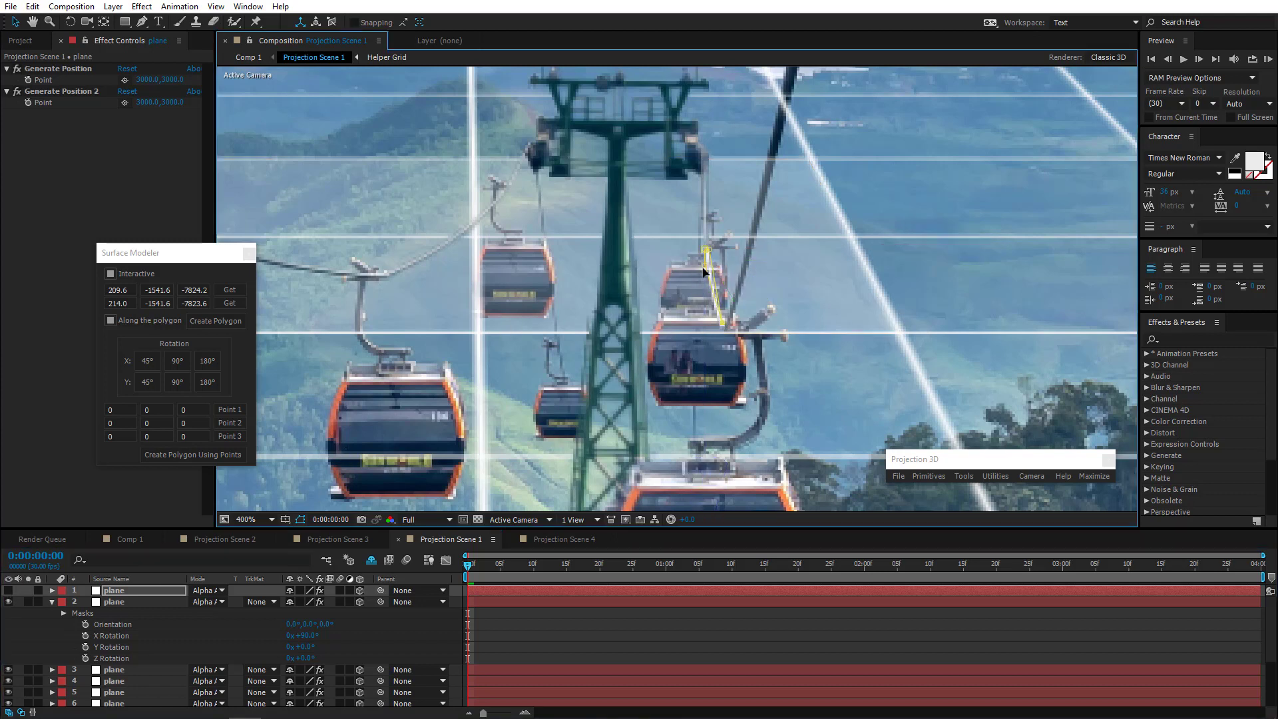
{"action": "key", "text": "period"}
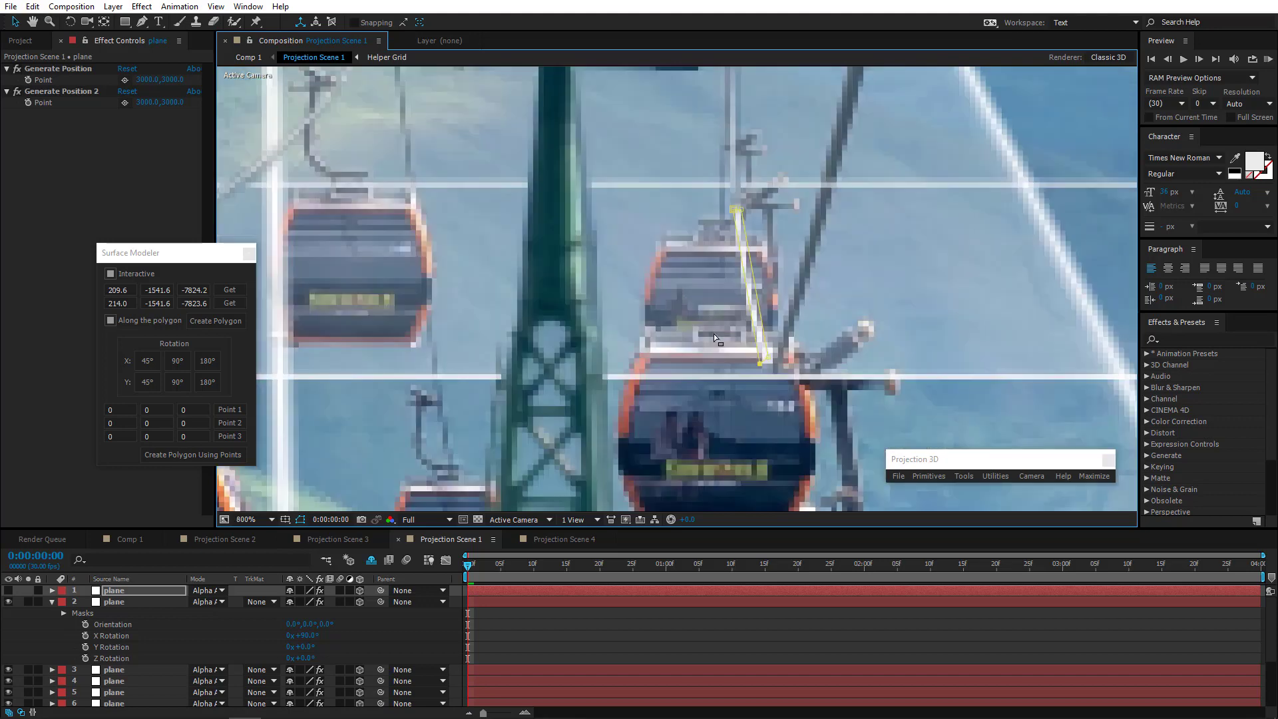
{"action": "scroll", "coordinate": [715, 336], "scroll_direction": "up", "scroll_amount": 1}
{"action": "left_click_drag", "start_coordinate": [797, 395], "coordinate": [571, 366]}
{"action": "left_click_drag", "start_coordinate": [634, 399], "coordinate": [624, 395]}
Add a vertex along the strip mask's long edge, align it with the cable, and narrow the mask's upper end
{"action": "left_click", "coordinate": [142, 23]}
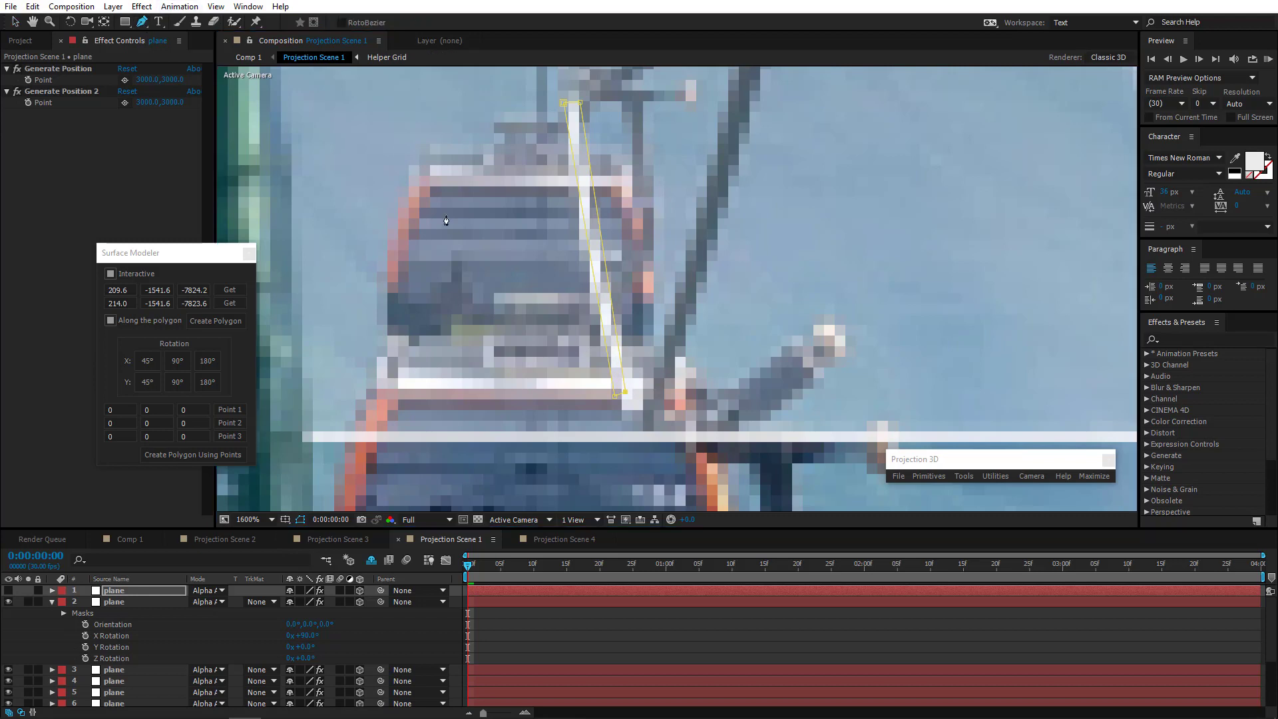
{"action": "left_click", "coordinate": [598, 298]}
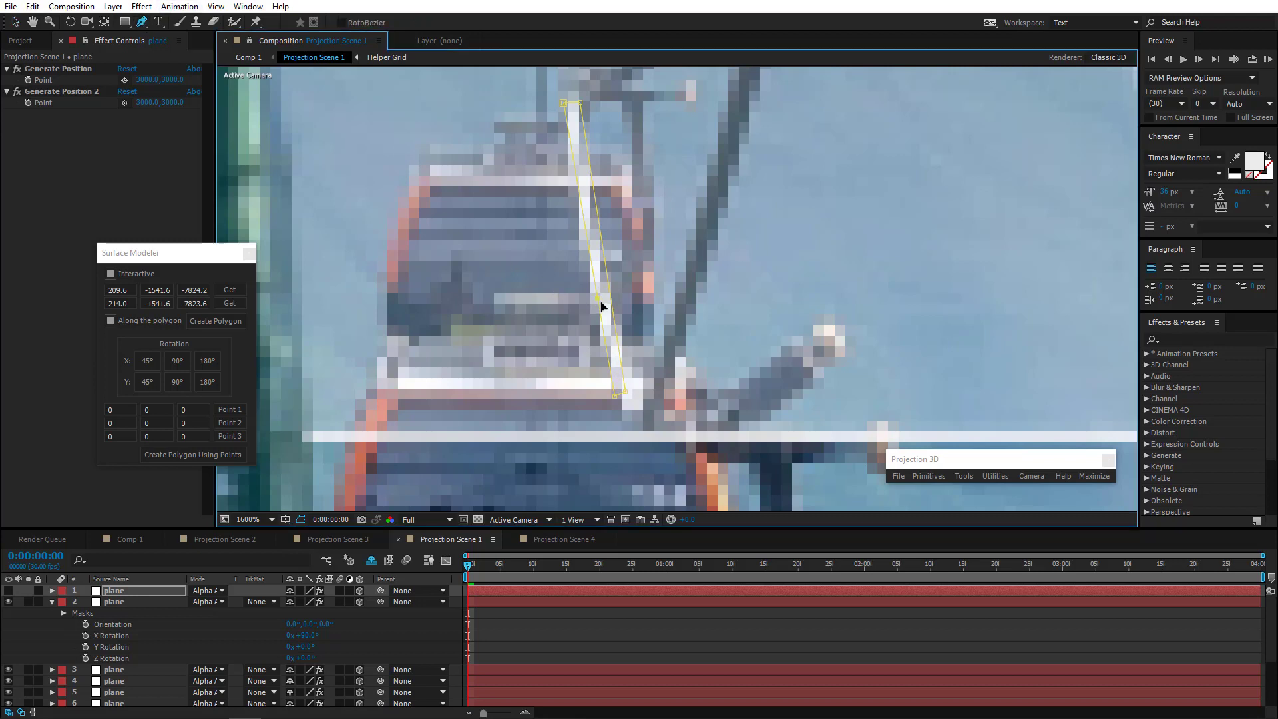
{"action": "left_click_drag", "start_coordinate": [598, 298], "coordinate": [606, 298]}
{"action": "left_click_drag", "start_coordinate": [581, 105], "coordinate": [578, 103]}
In the Top view, show the strip layer, capture its two near-end mask vertices in Surface Modeler, and create a connected polygon from them
{"action": "left_click", "coordinate": [520, 520]}
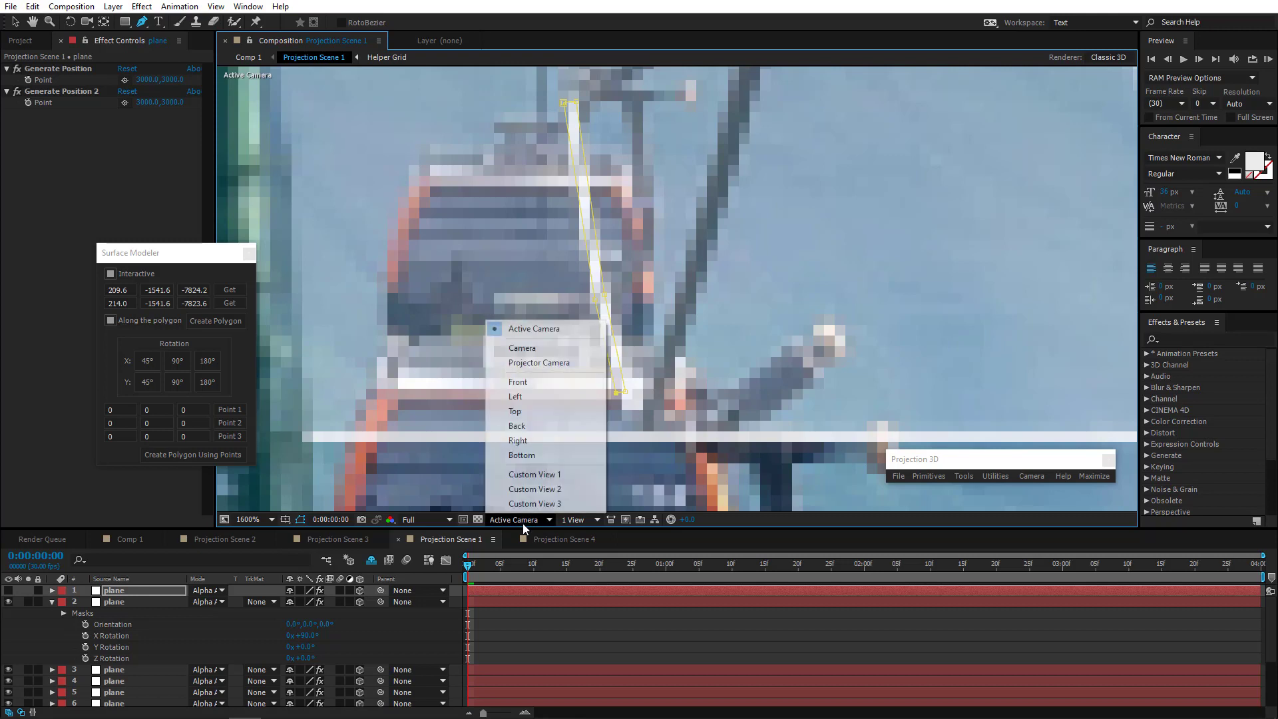
{"action": "left_click", "coordinate": [526, 421]}
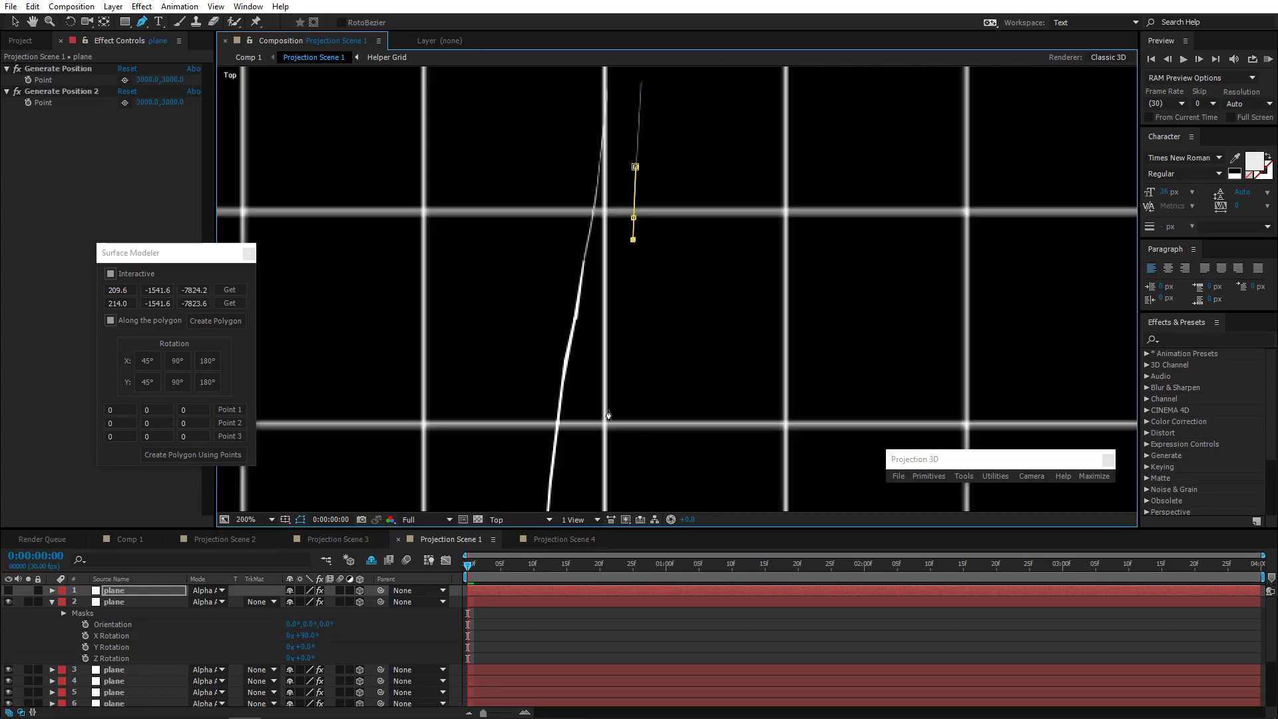
{"action": "scroll", "coordinate": [631, 229], "scroll_direction": "up", "scroll_amount": 4}
{"action": "left_click_drag", "start_coordinate": [648, 316], "coordinate": [648, 315]}
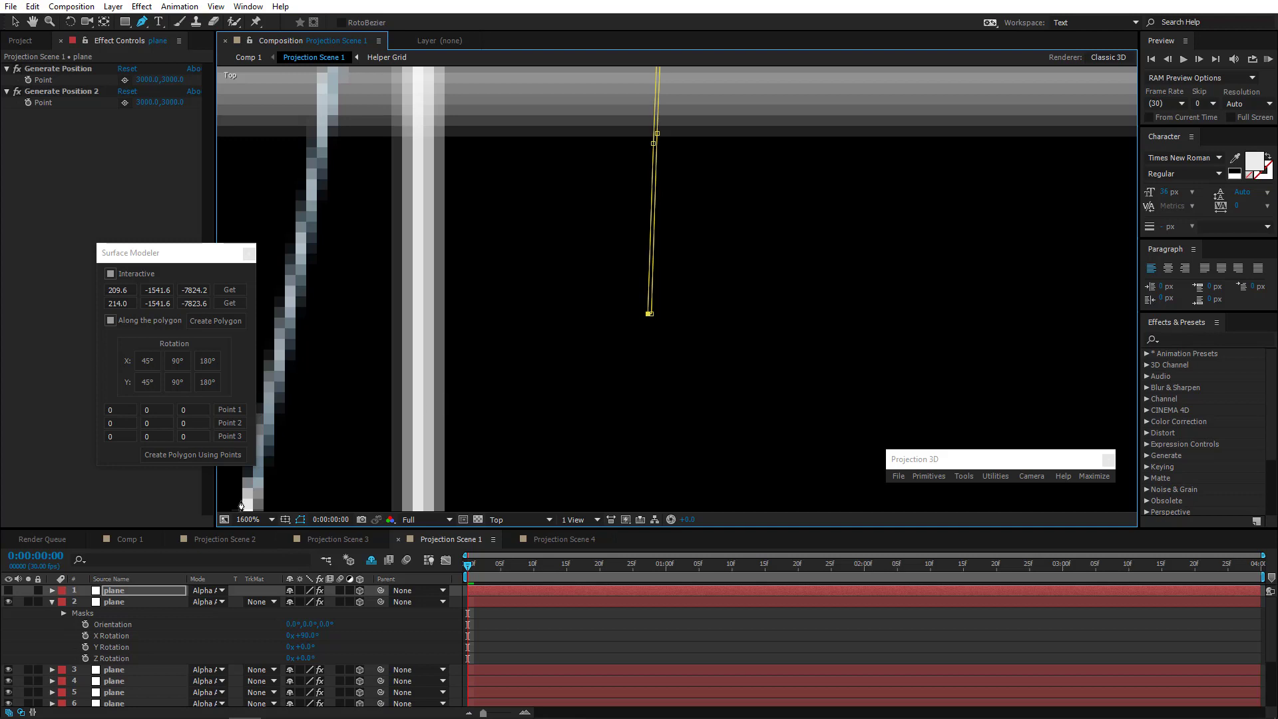
{"action": "left_click", "coordinate": [8, 590]}
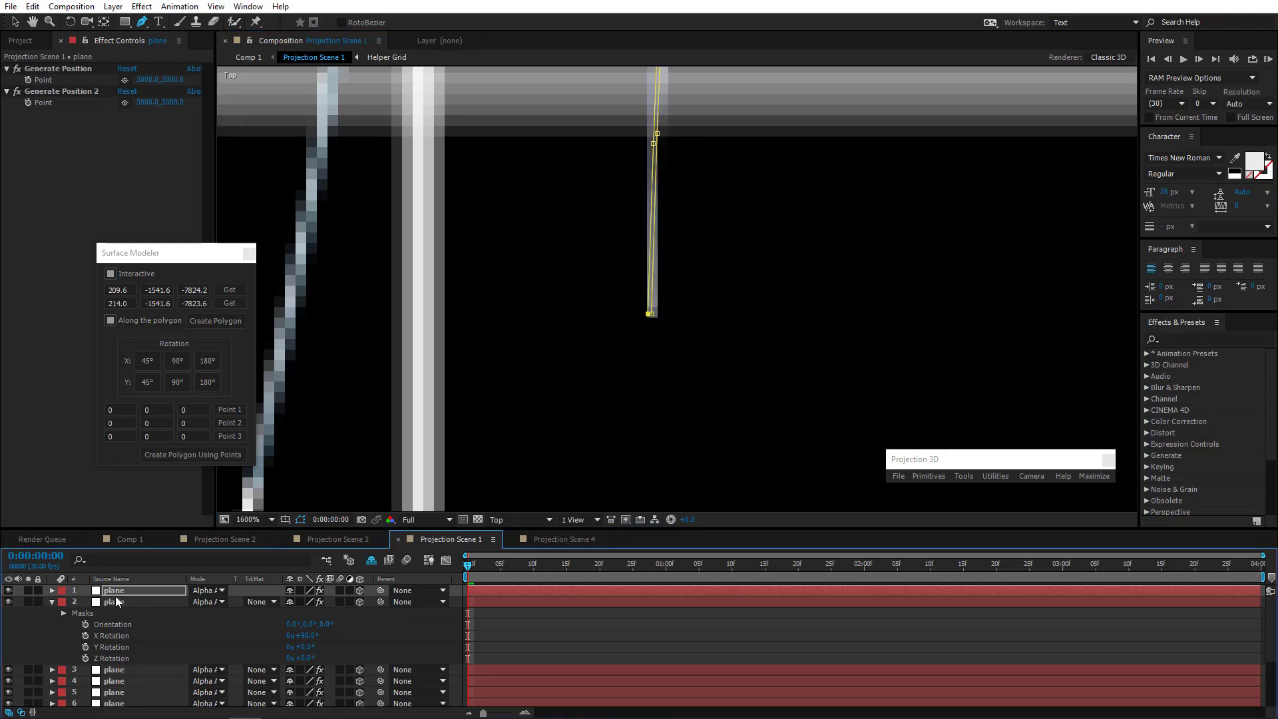
{"action": "left_click", "coordinate": [649, 314]}
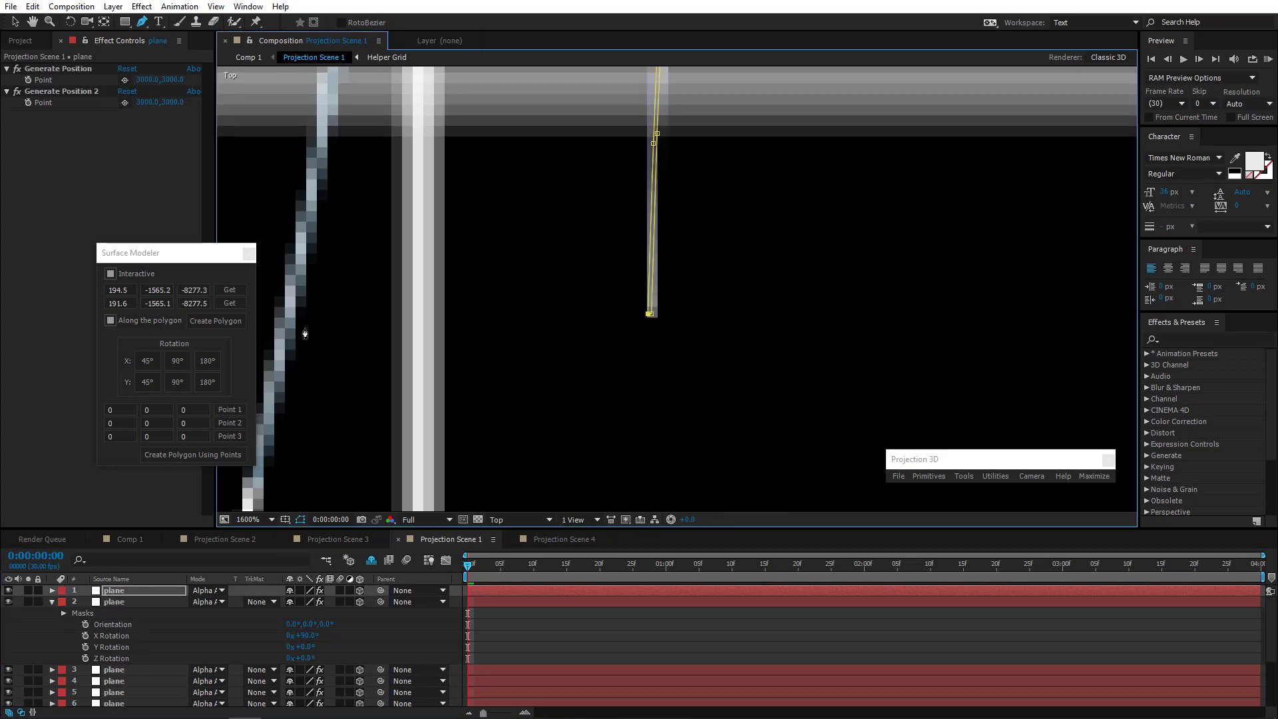
{"action": "left_click", "coordinate": [239, 290]}
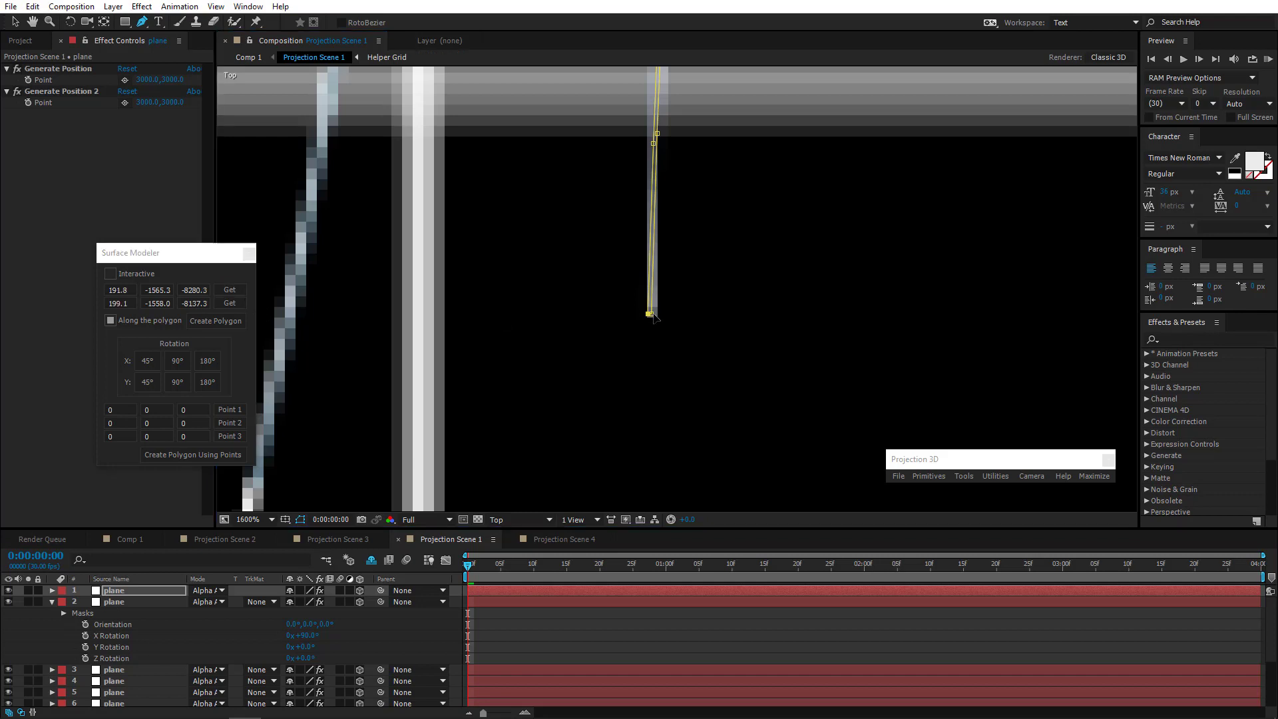
{"action": "left_click", "coordinate": [650, 314]}
{"action": "left_click", "coordinate": [239, 303]}
{"action": "left_click", "coordinate": [233, 323]}
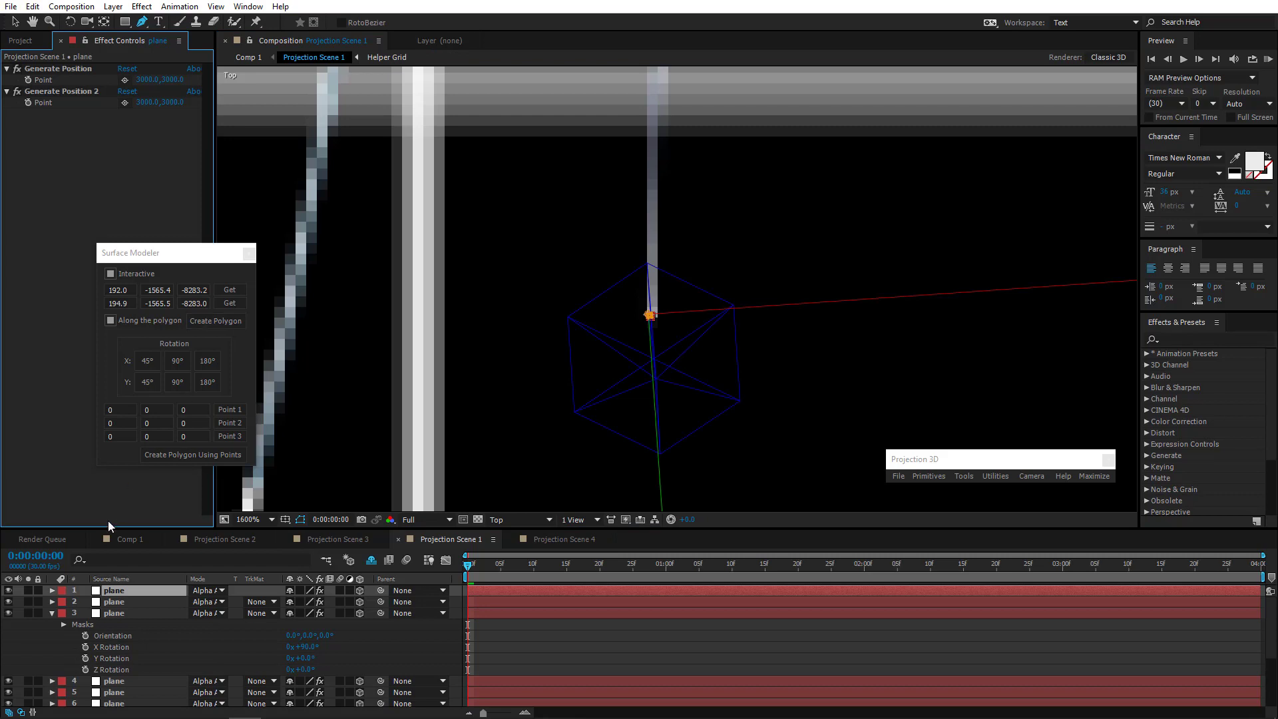
Hide the newly created polygon layer and pull its outer mask vertices toward the camera, continuing the line of the previous strip
{"action": "left_click", "coordinate": [9, 590]}
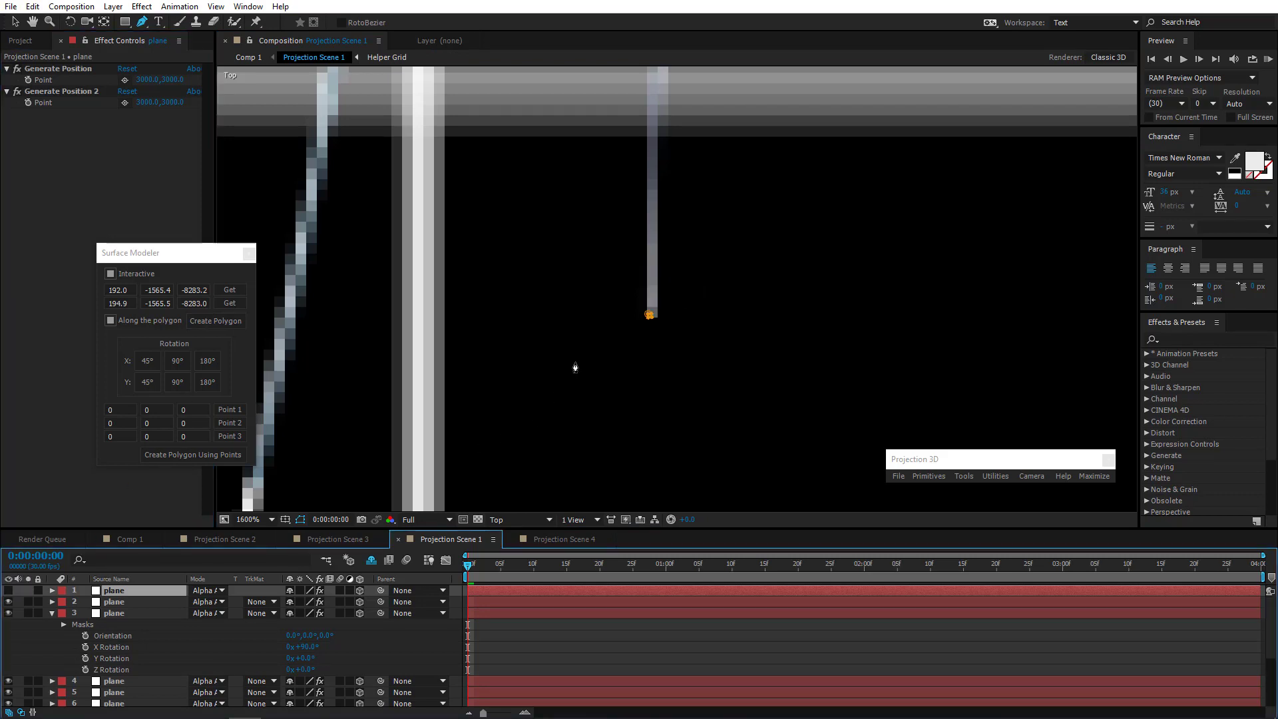
{"action": "left_click_drag", "start_coordinate": [648, 319], "coordinate": [625, 474]}
{"action": "left_click", "coordinate": [647, 402]}
{"action": "key", "text": "comma"}
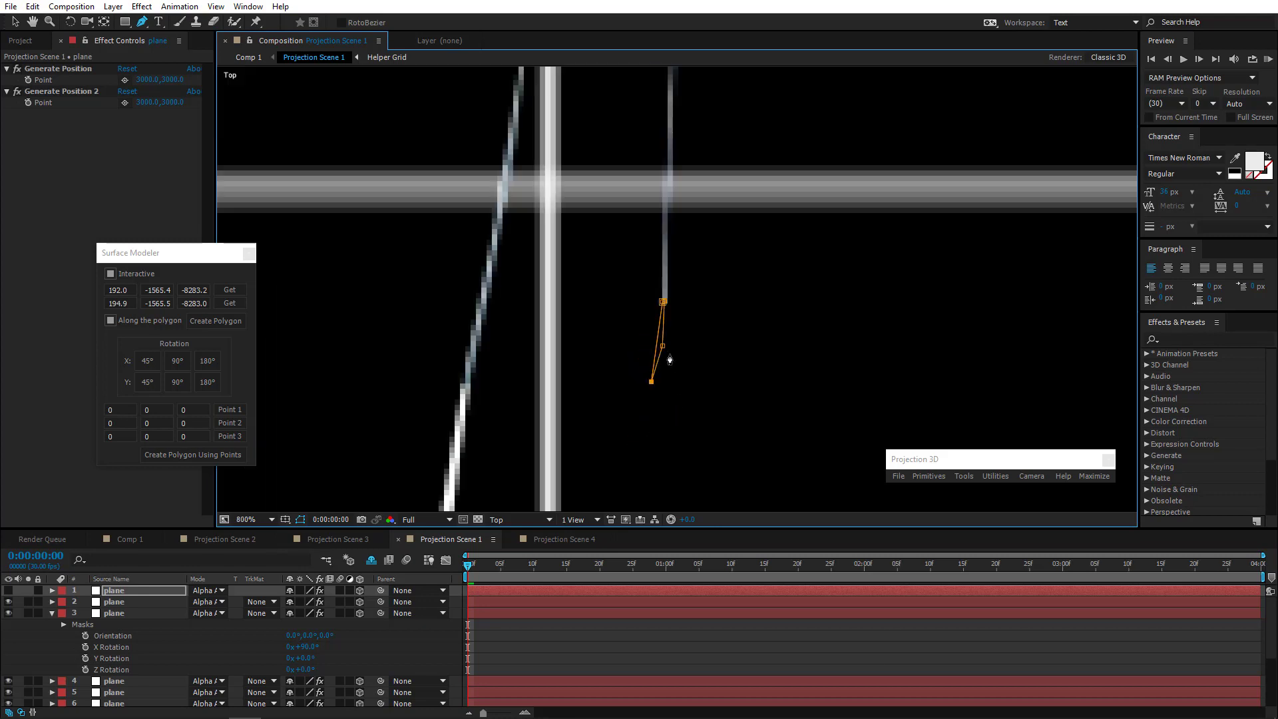
{"action": "left_click_drag", "start_coordinate": [663, 372], "coordinate": [652, 432]}
{"action": "left_click_drag", "start_coordinate": [651, 383], "coordinate": [655, 458]}
In the Left view, show the newest polygon layer and rotate it upward about its X axis to follow the left cable's rising slope
{"action": "left_click", "coordinate": [500, 519]}
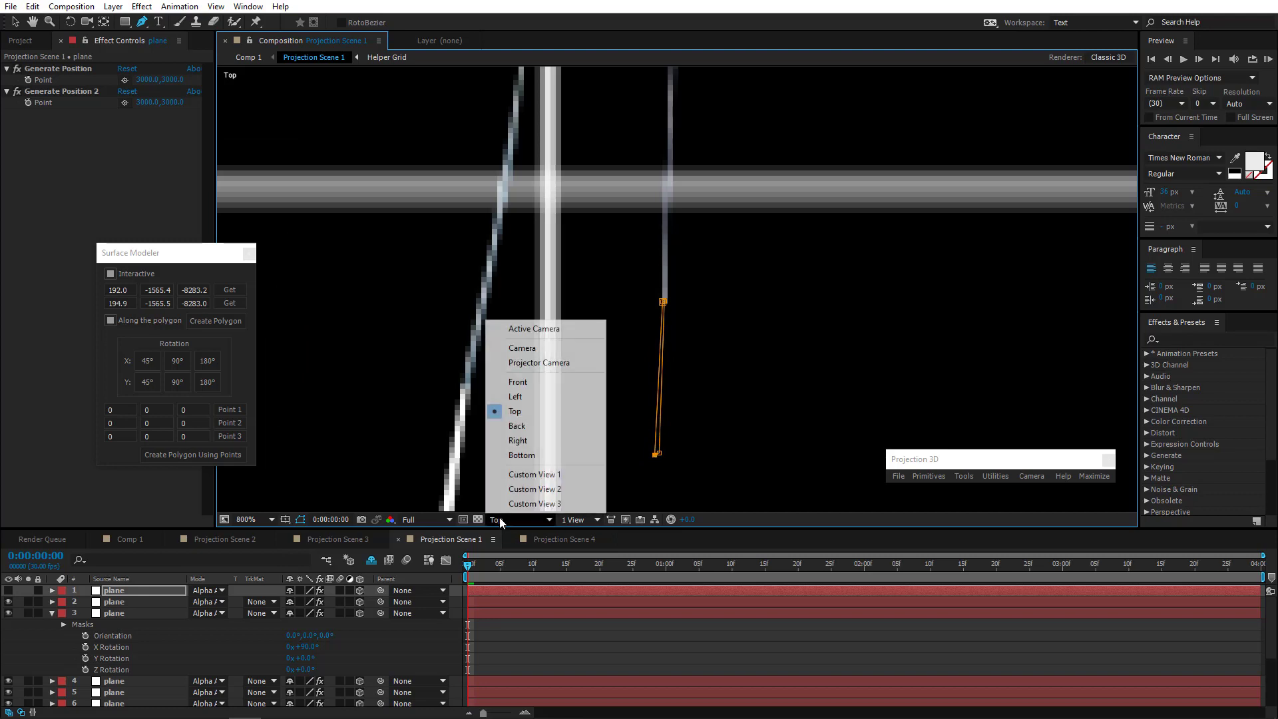
{"action": "left_click", "coordinate": [526, 397]}
{"action": "scroll", "coordinate": [626, 327], "scroll_direction": "down", "scroll_amount": 3}
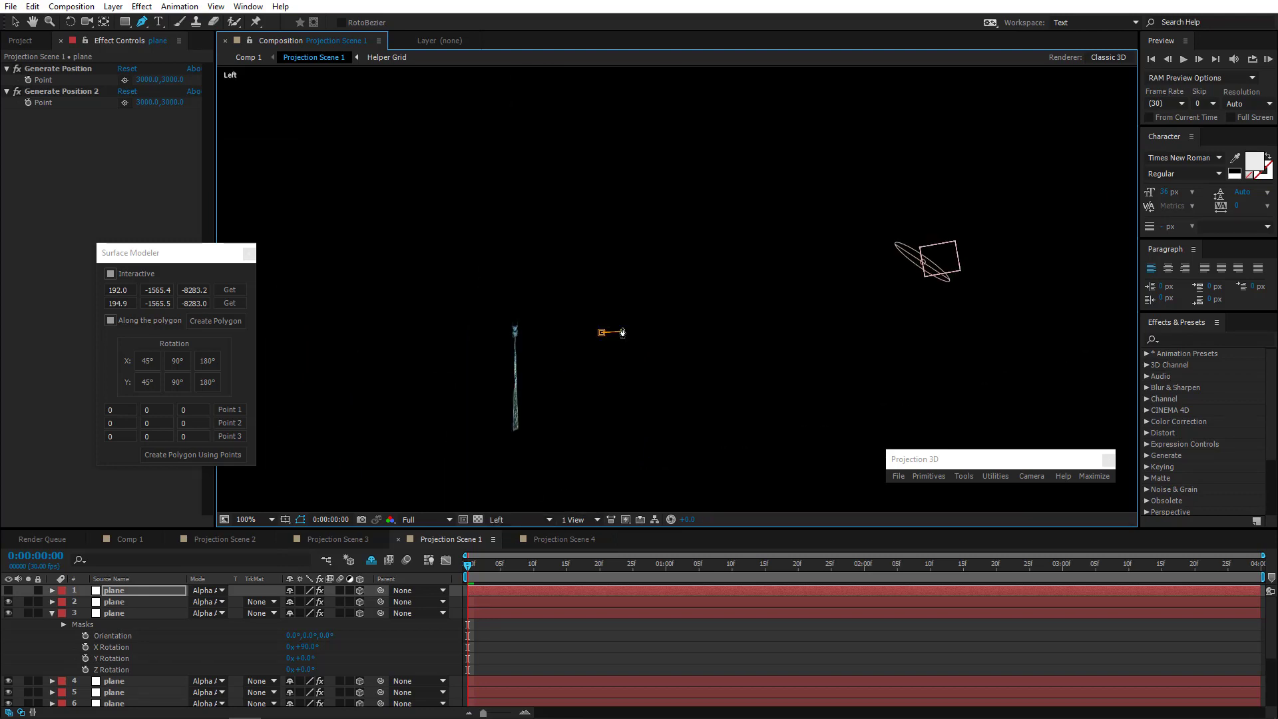
{"action": "scroll", "coordinate": [578, 392], "scroll_direction": "up", "scroll_amount": 1}
{"action": "left_click_drag", "start_coordinate": [576, 393], "coordinate": [629, 357]}
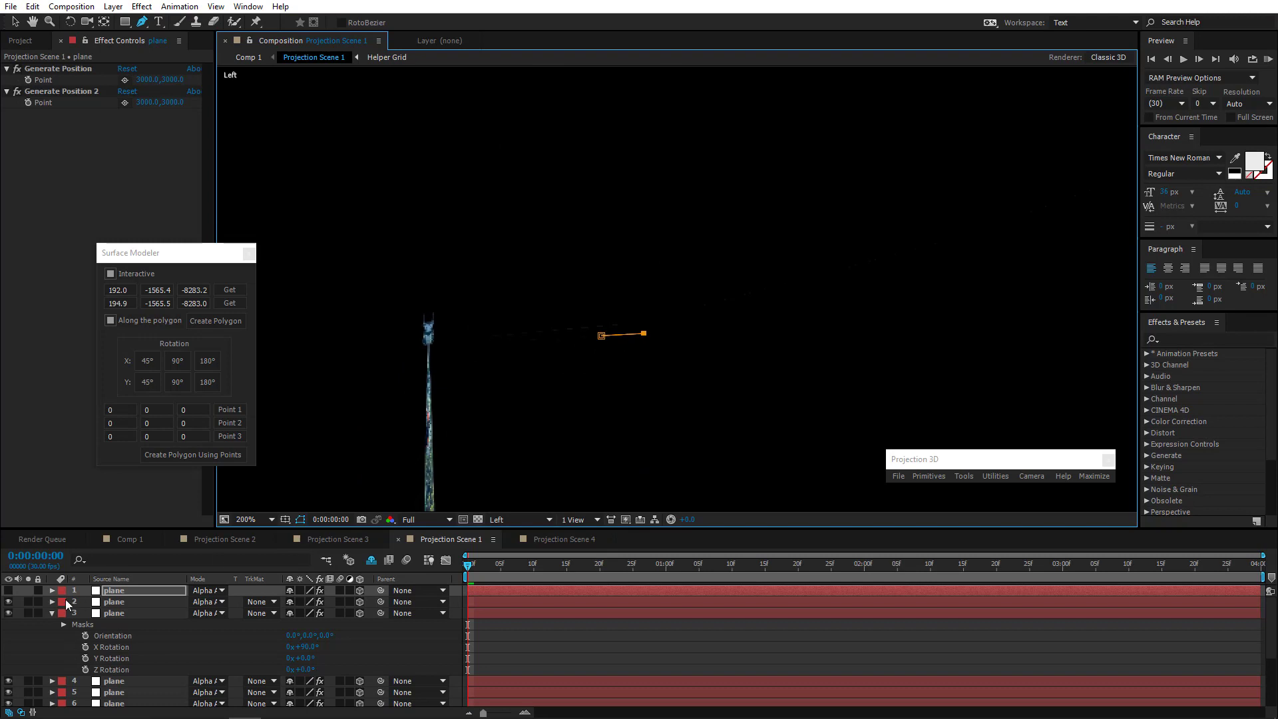
{"action": "left_click", "coordinate": [8, 590]}
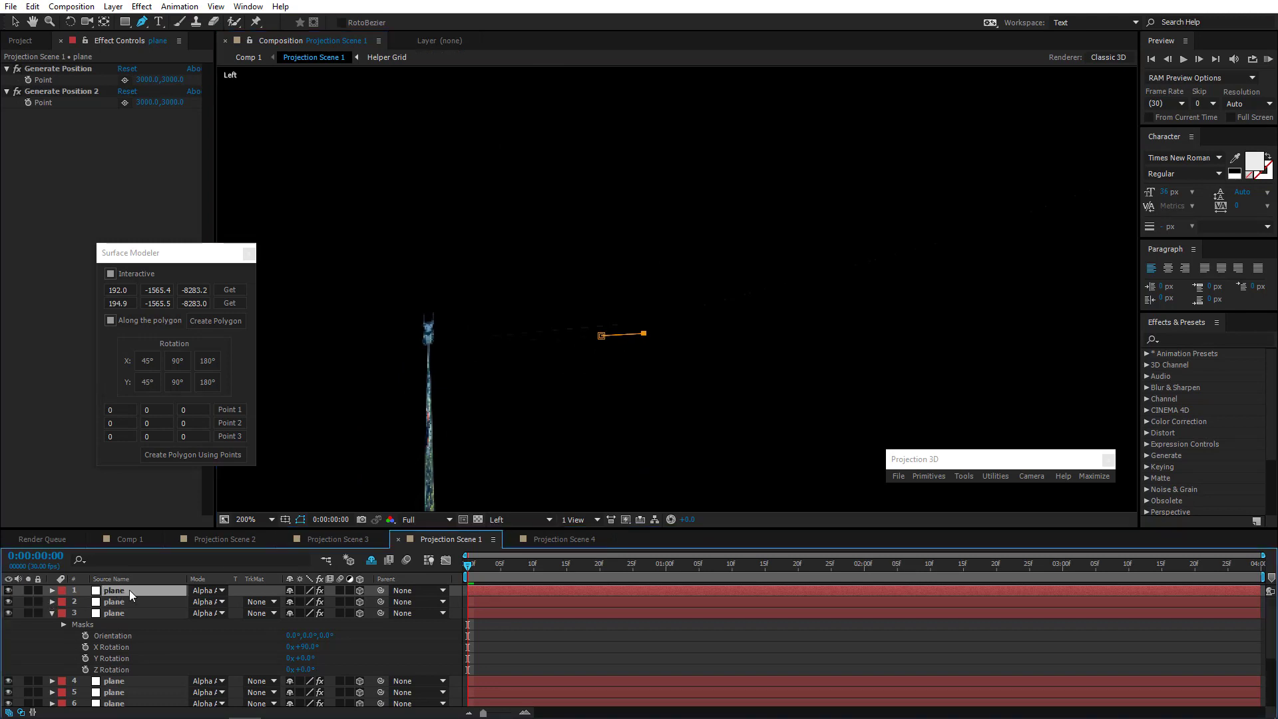
{"action": "left_click", "coordinate": [72, 22]}
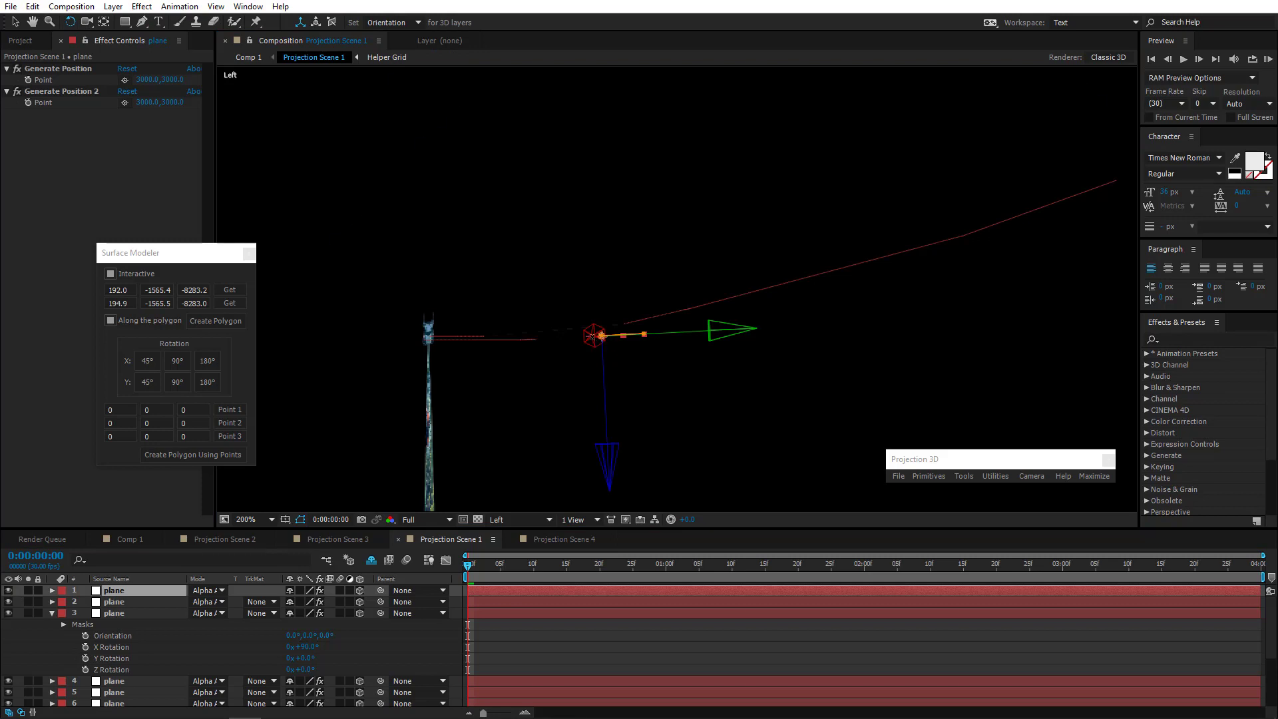
{"action": "left_click_drag", "start_coordinate": [592, 337], "coordinate": [535, 349]}
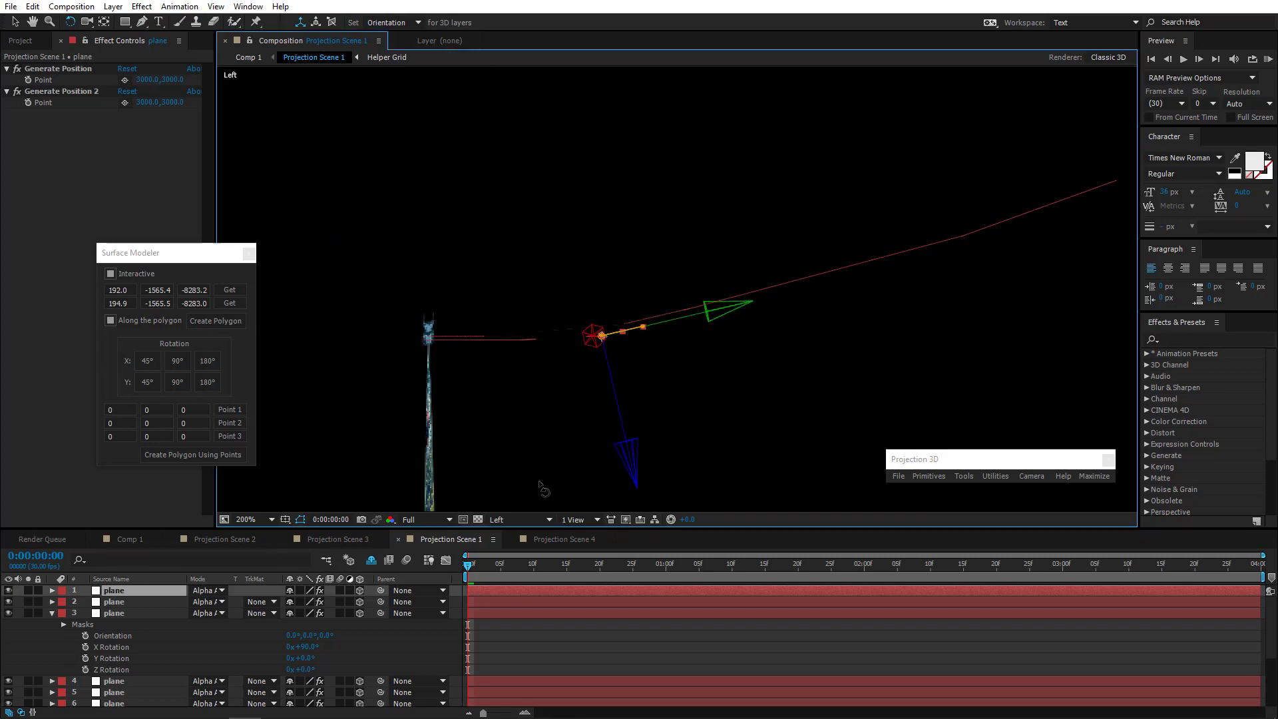
In the Active Camera view, hide the newest polygon layer and move its outer mask vertices up the rising right cable to the upper grid line
{"action": "left_click", "coordinate": [518, 518]}
{"action": "left_click", "coordinate": [542, 328]}
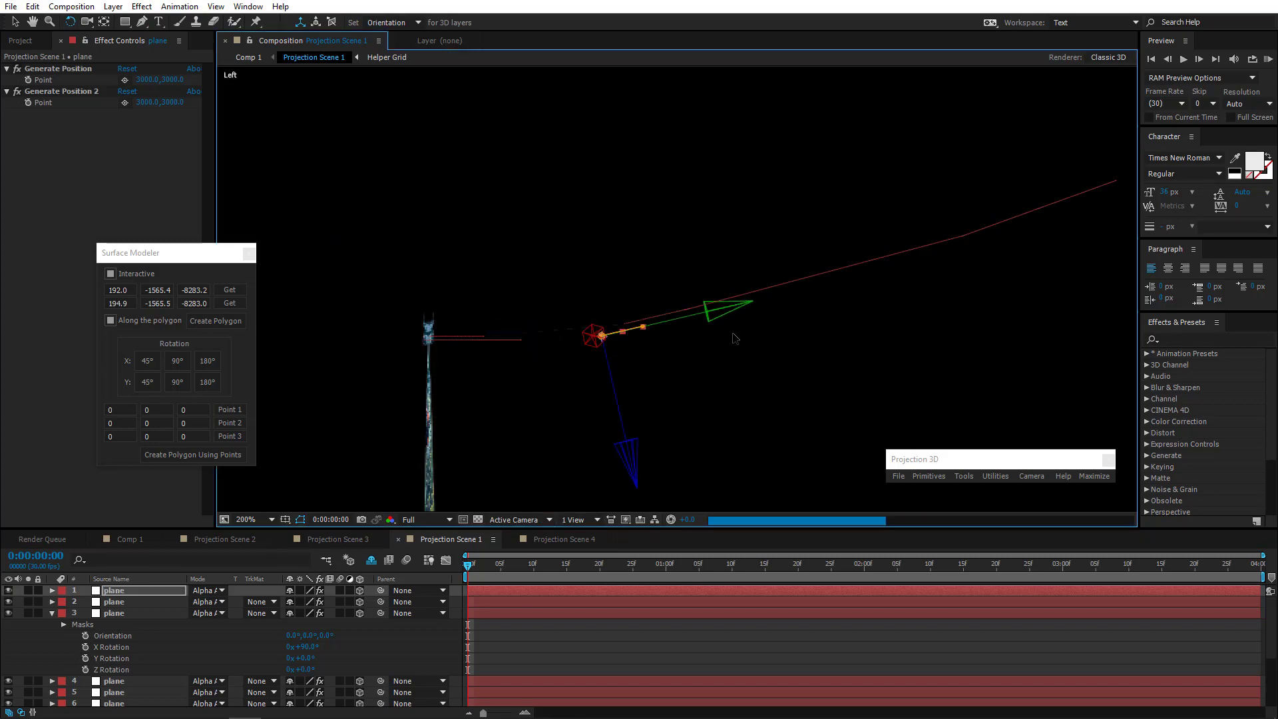
{"action": "left_click_drag", "start_coordinate": [798, 357], "coordinate": [798, 354]}
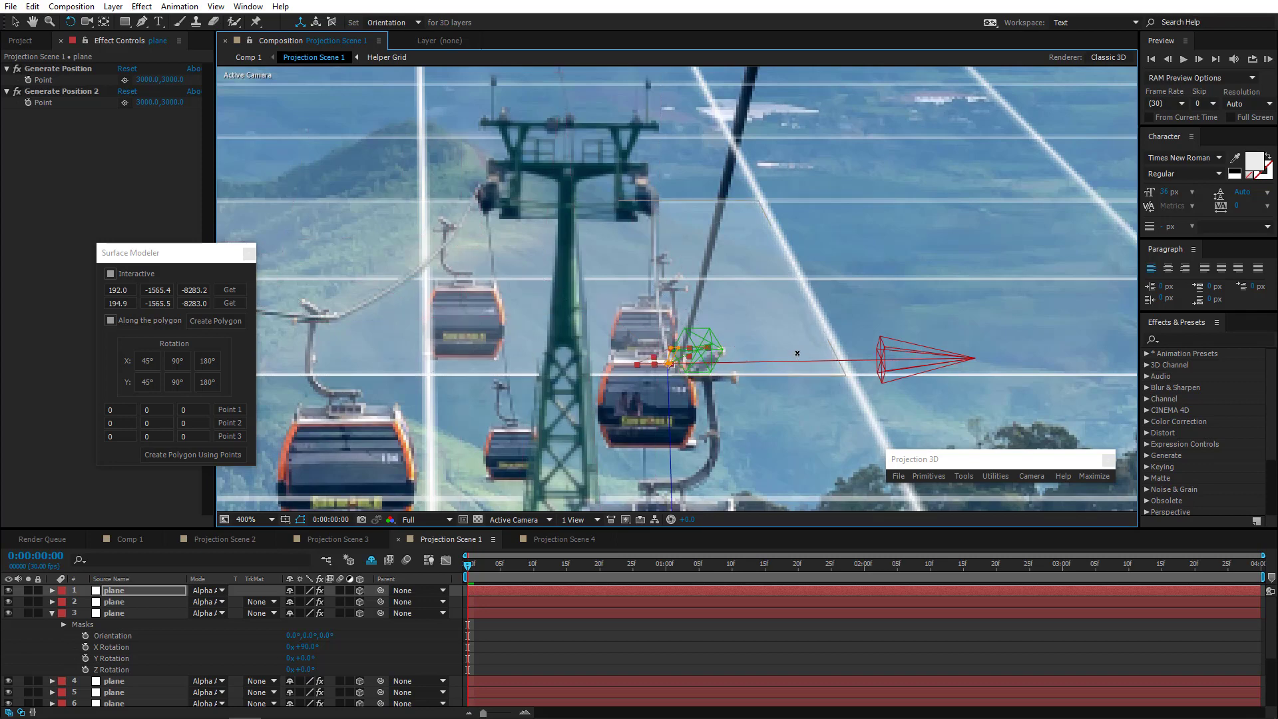
{"action": "left_click", "coordinate": [15, 22]}
{"action": "scroll", "coordinate": [616, 410], "scroll_direction": "up", "scroll_amount": 1}
{"action": "left_click_drag", "start_coordinate": [607, 399], "coordinate": [582, 291]}
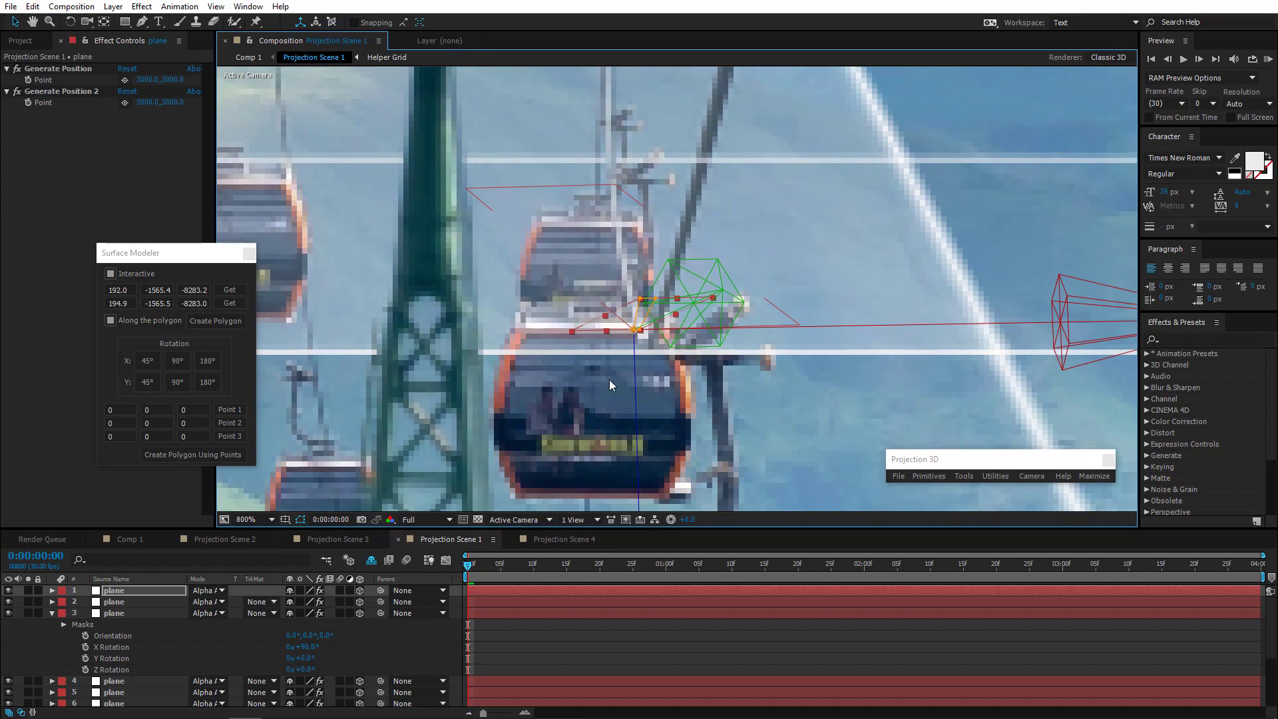
{"action": "left_click", "coordinate": [112, 603]}
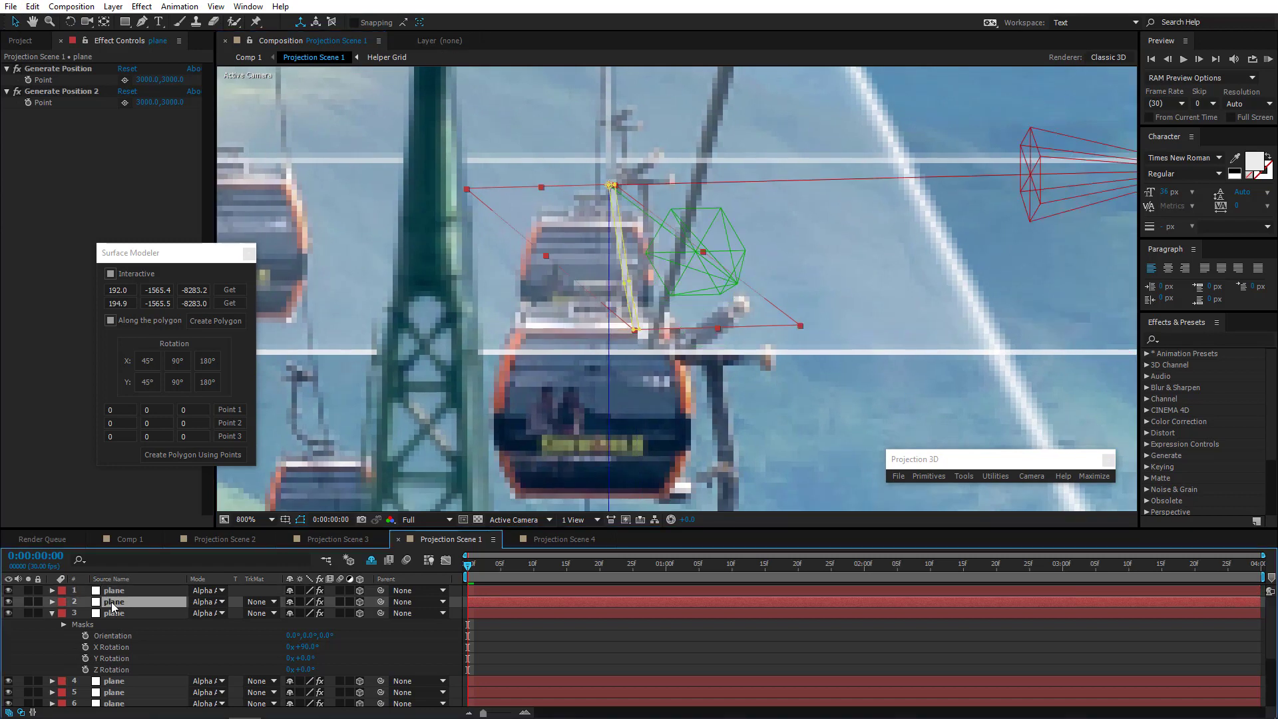
{"action": "left_click", "coordinate": [130, 590]}
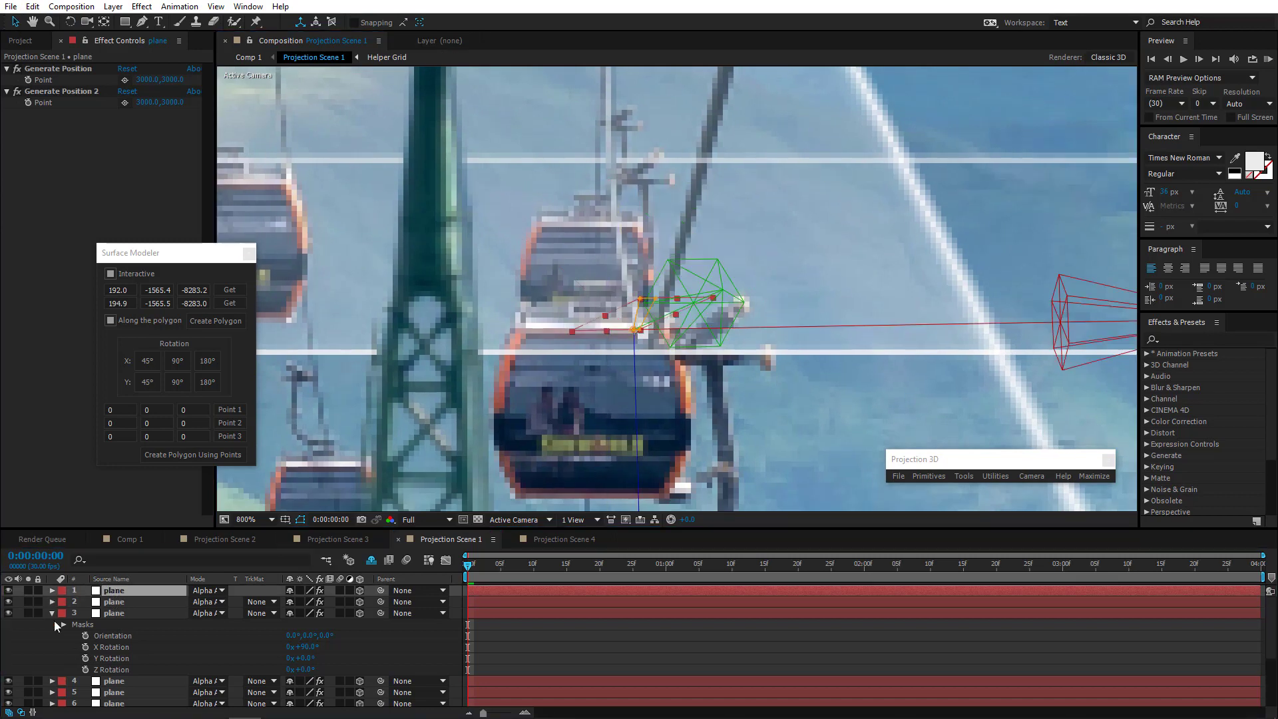
{"action": "left_click", "coordinate": [8, 590]}
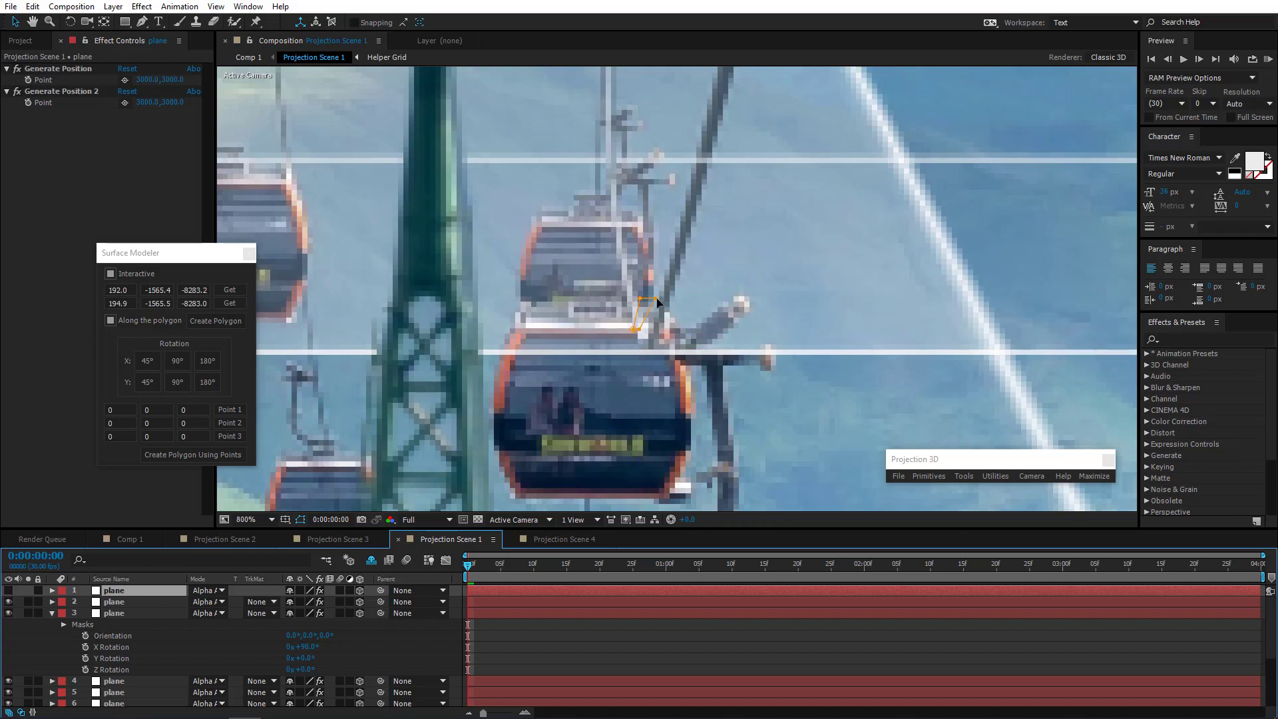
{"action": "left_click_drag", "start_coordinate": [657, 301], "coordinate": [700, 160]}
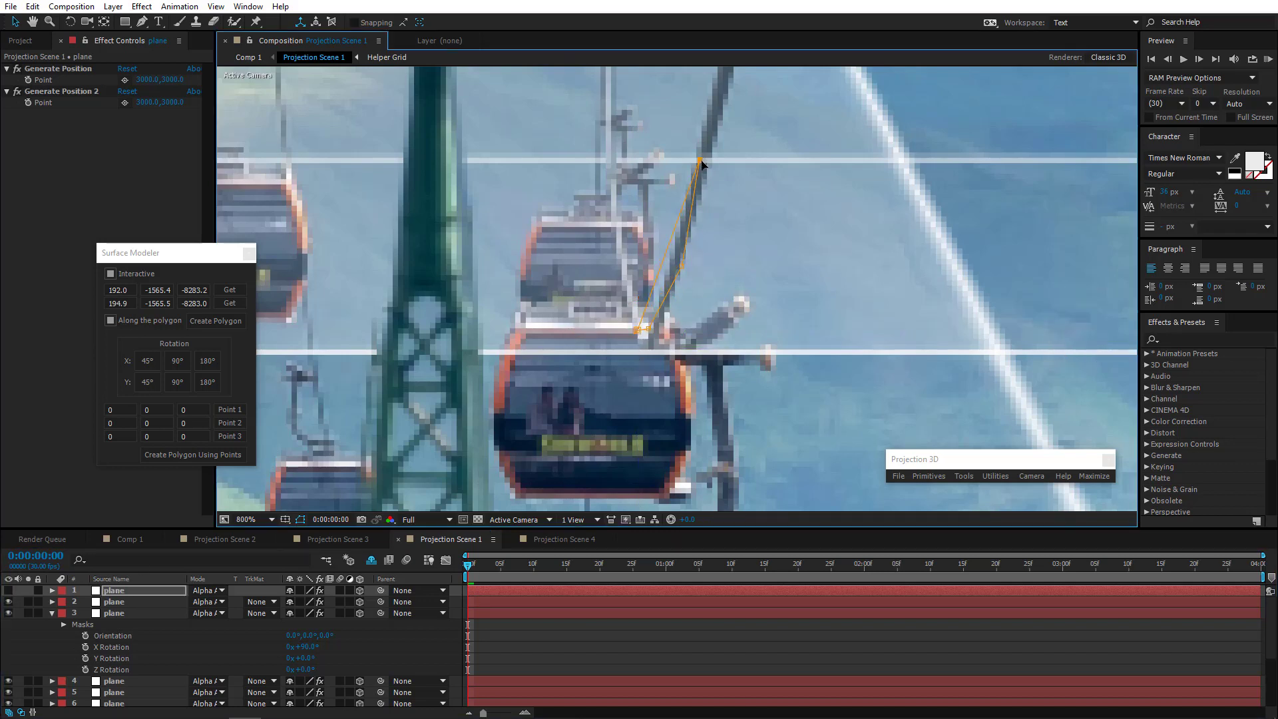
{"action": "left_click_drag", "start_coordinate": [684, 268], "coordinate": [711, 168]}
Check the joint with the previous strip, then refine the newest mask's middle and lower vertices to fit the right cable's edges
{"action": "left_click", "coordinate": [114, 592]}
{"action": "left_click", "coordinate": [127, 602]}
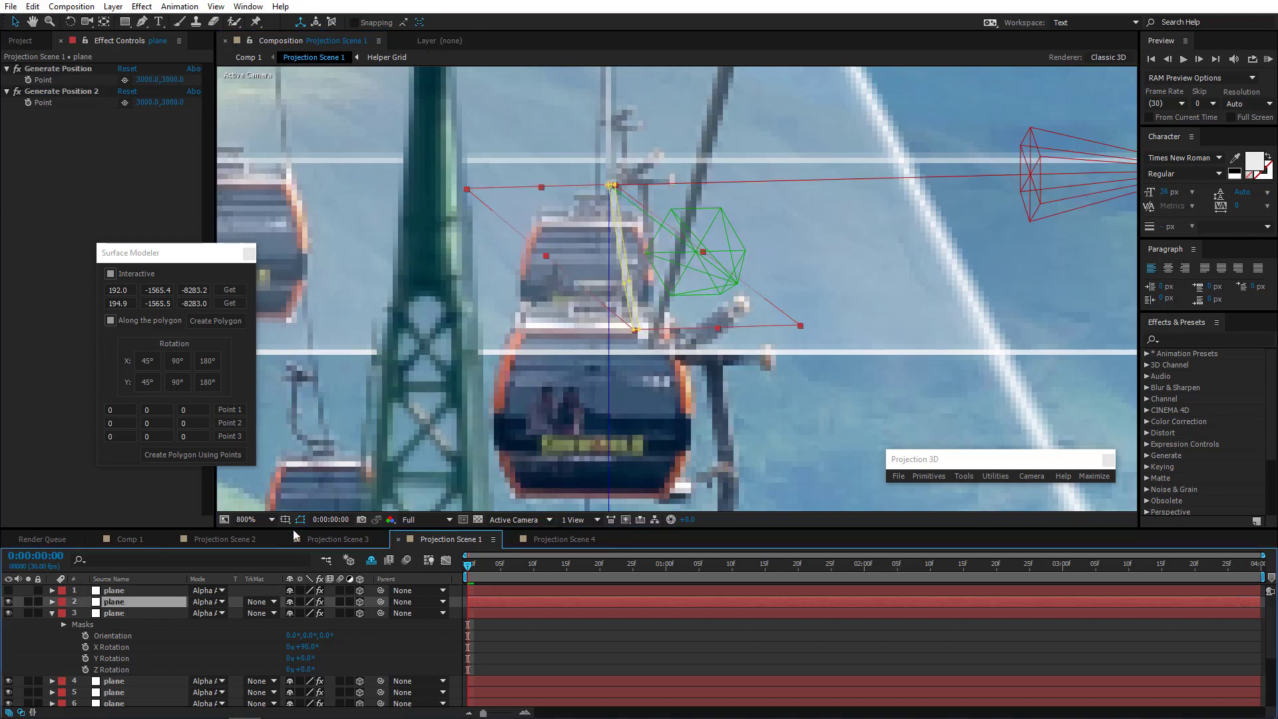
{"action": "left_click", "coordinate": [639, 333]}
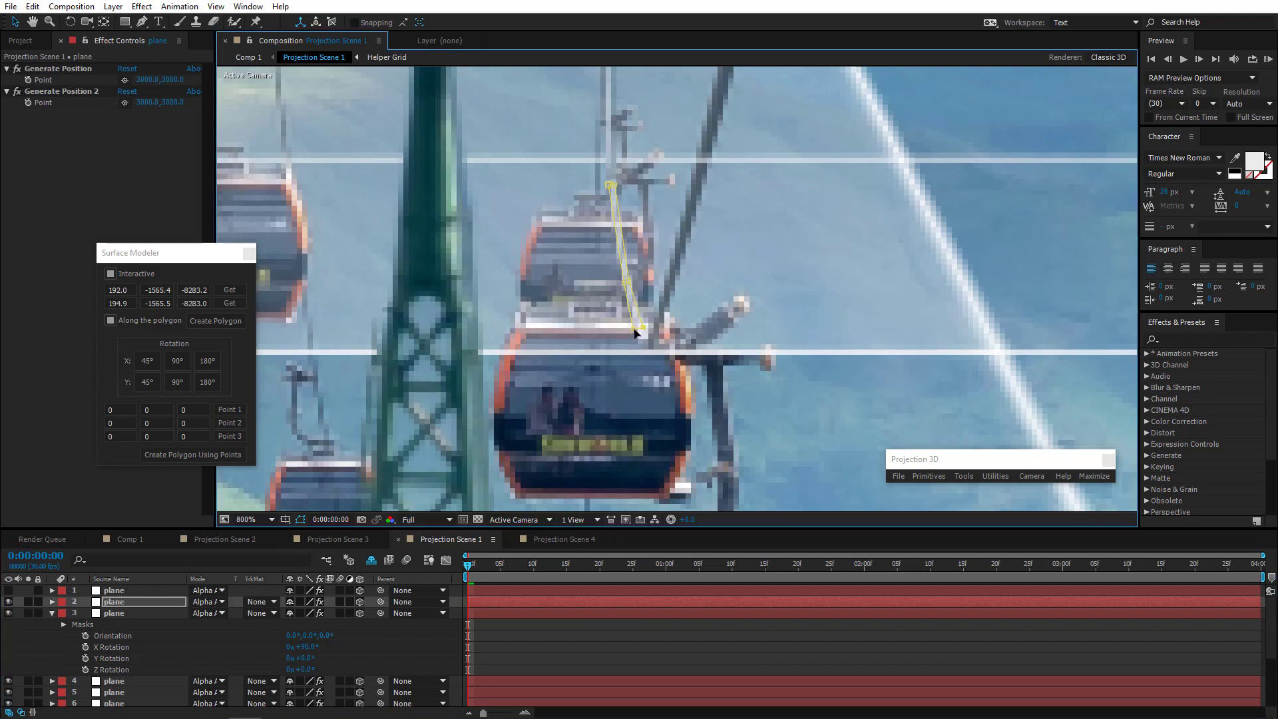
{"action": "left_click", "coordinate": [134, 590]}
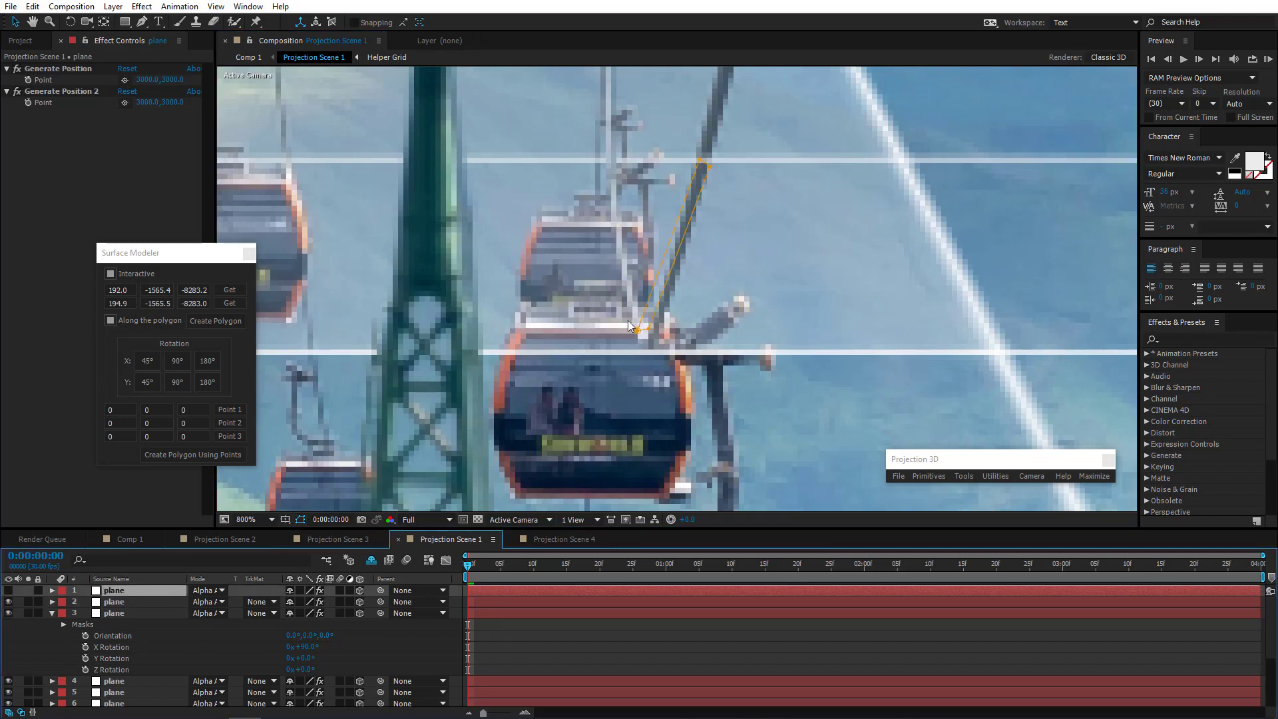
{"action": "left_click", "coordinate": [142, 22]}
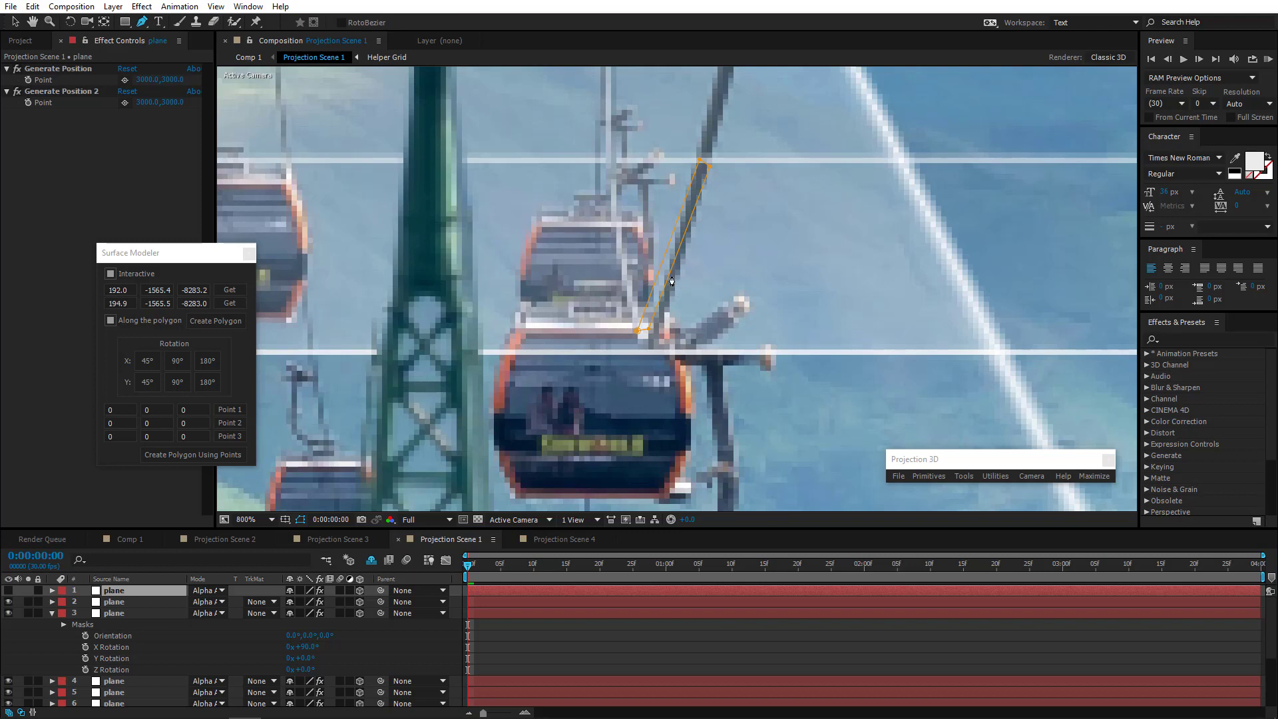
{"action": "left_click_drag", "start_coordinate": [673, 267], "coordinate": [680, 273]}
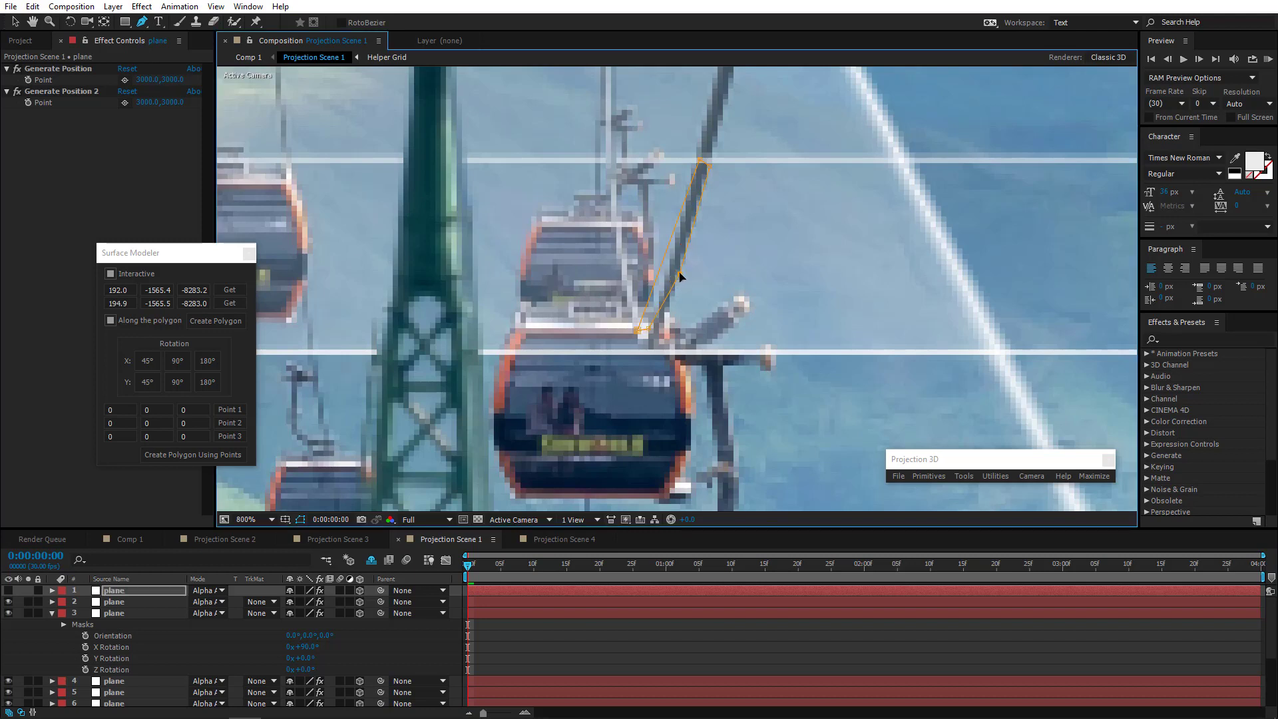
{"action": "left_click_drag", "start_coordinate": [651, 328], "coordinate": [653, 335]}
In the Top view, show the newest polygon layer, get the positions of its two end vertices and create a connected polygon from them
{"action": "left_click", "coordinate": [508, 520]}
{"action": "left_click", "coordinate": [520, 412]}
{"action": "scroll", "coordinate": [586, 354], "scroll_direction": "up", "scroll_amount": 6}
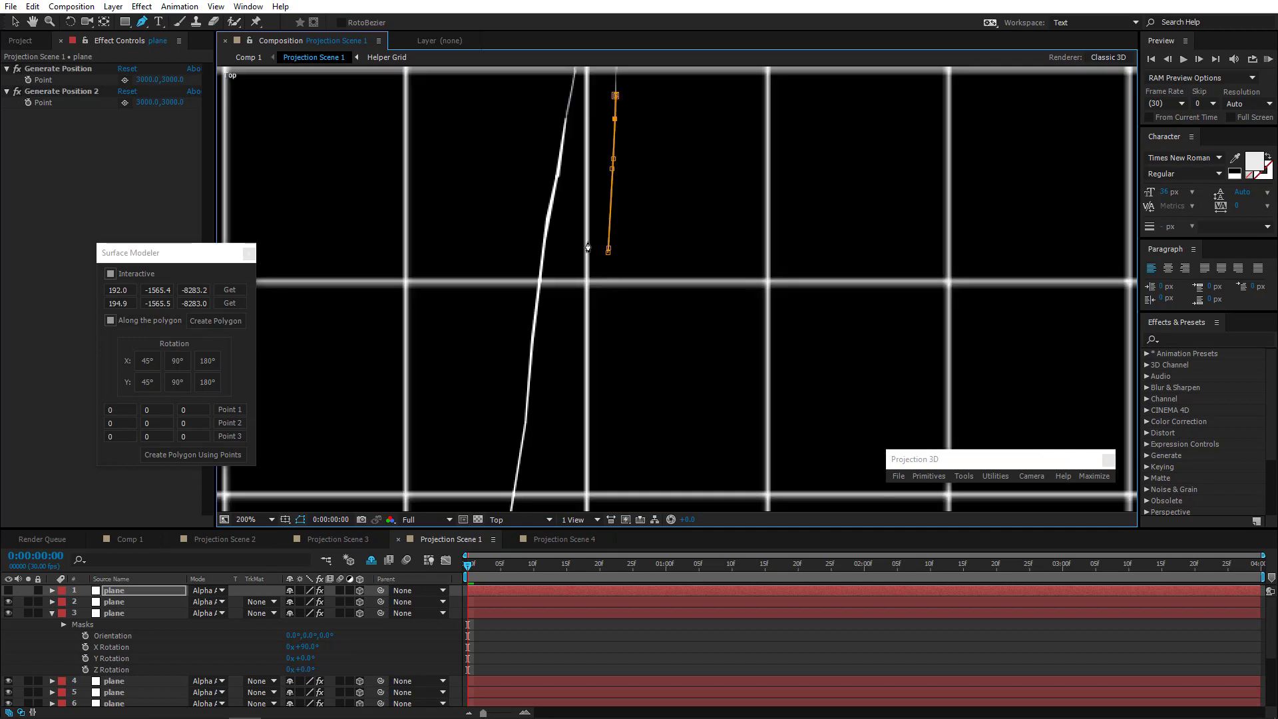
{"action": "left_click_drag", "start_coordinate": [638, 395], "coordinate": [635, 359]}
{"action": "left_click", "coordinate": [8, 591]}
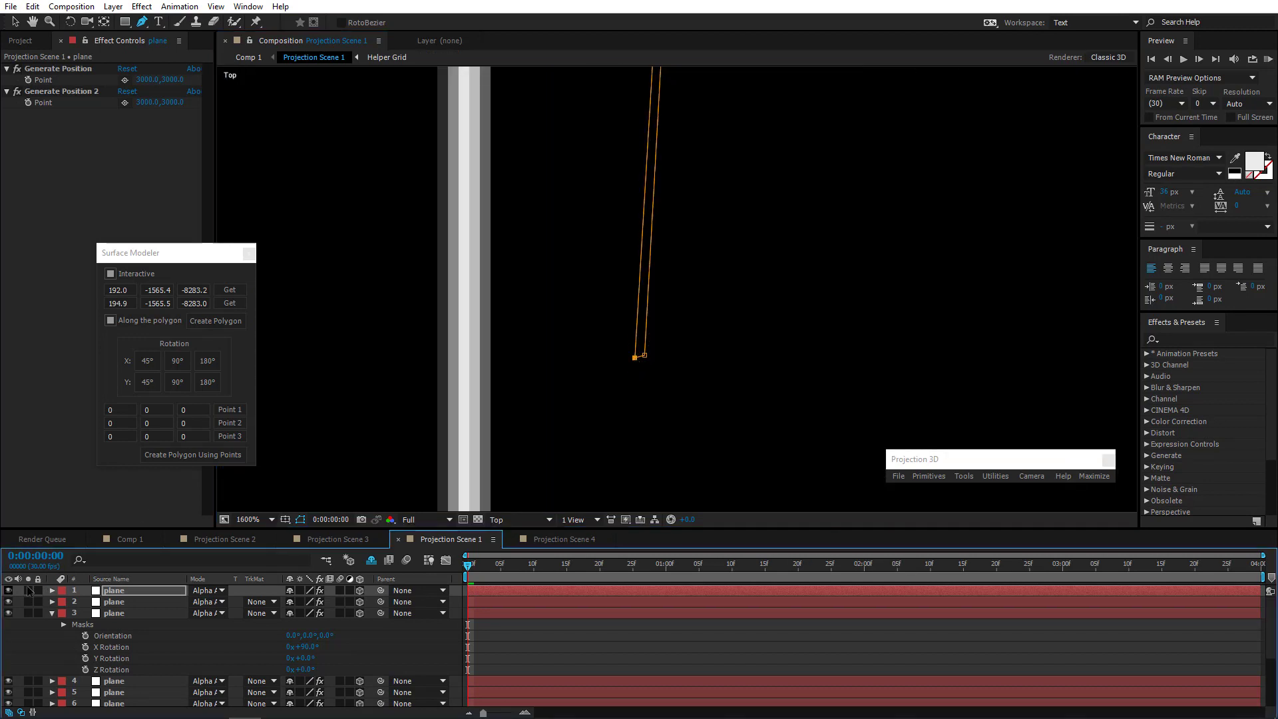
{"action": "left_click", "coordinate": [635, 359]}
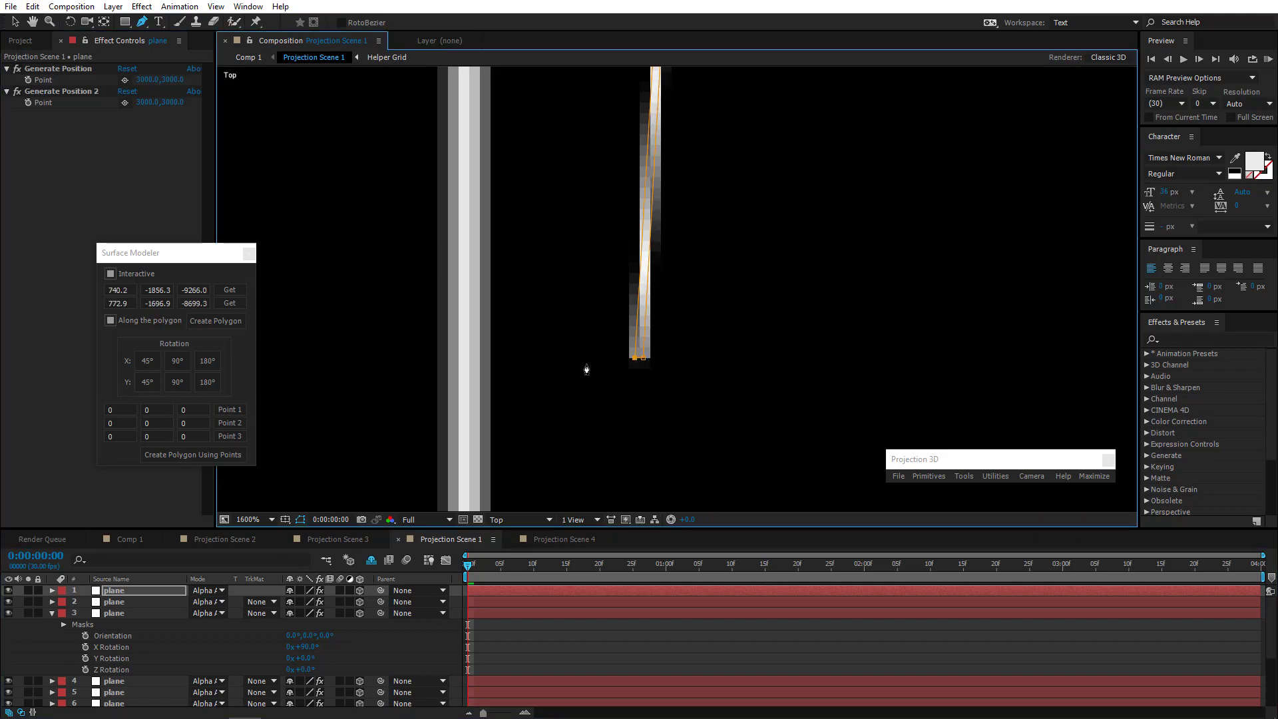
{"action": "left_click", "coordinate": [233, 289]}
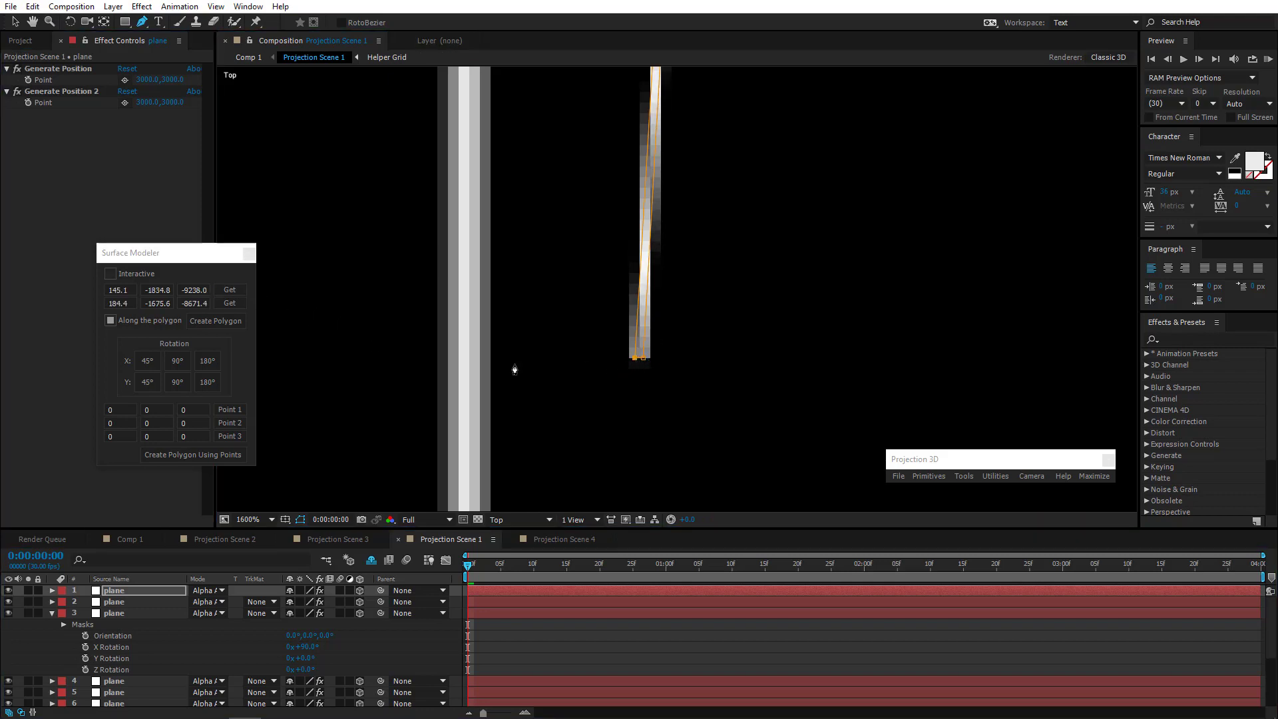
{"action": "left_click", "coordinate": [644, 360]}
{"action": "left_click", "coordinate": [238, 305]}
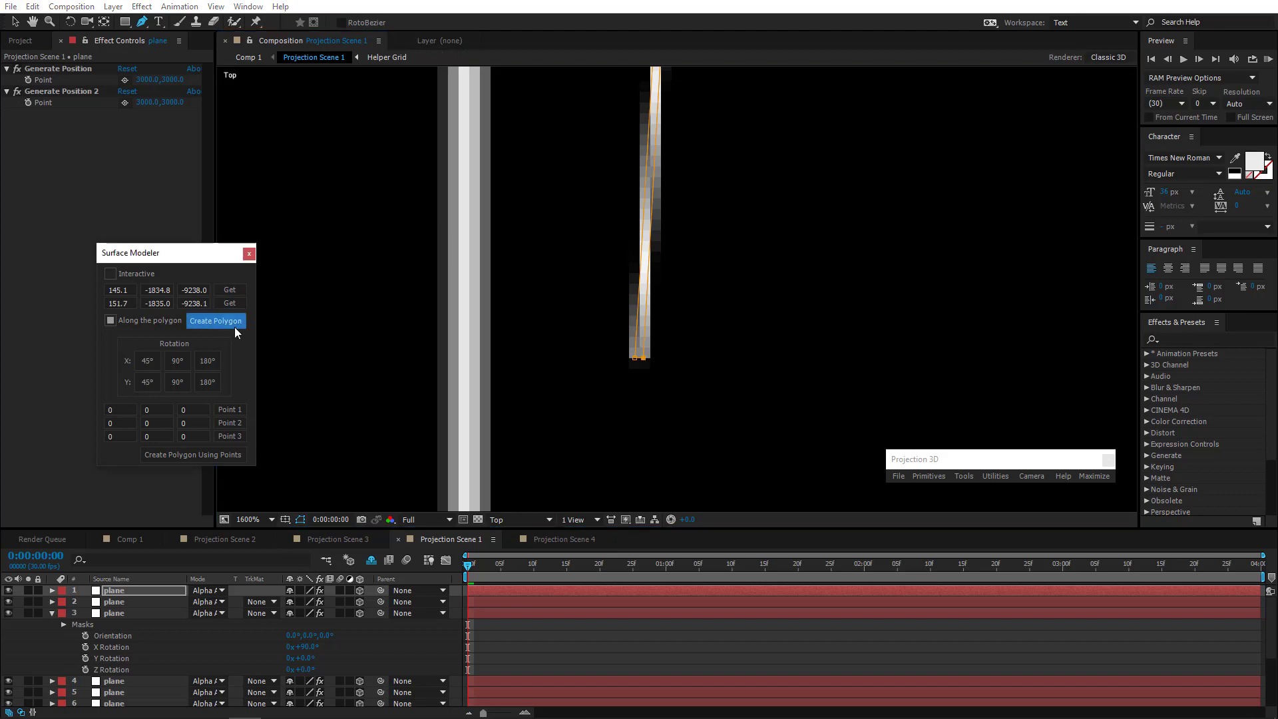
{"action": "left_click", "coordinate": [234, 326]}
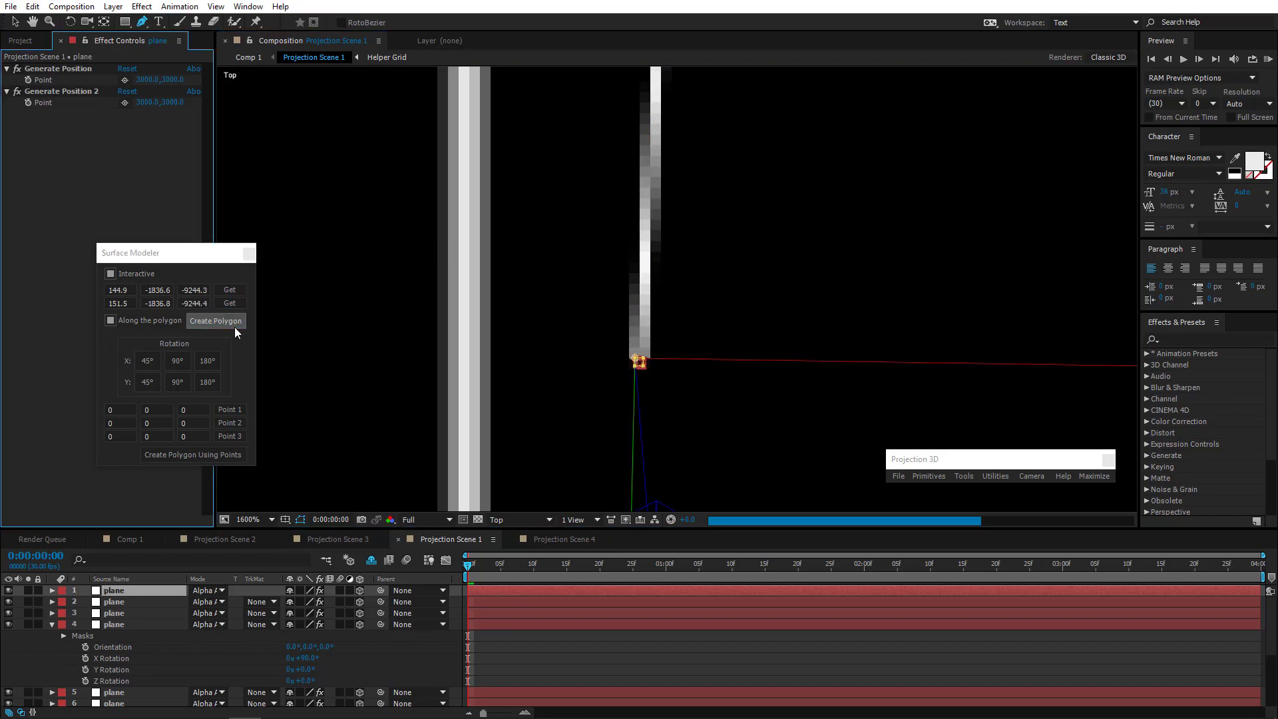
Hide the newly created polygon layer and stretch its outer mask vertices toward the camera, in line with the previous right-cable strip
{"action": "left_click", "coordinate": [8, 590]}
{"action": "left_click", "coordinate": [15, 21]}
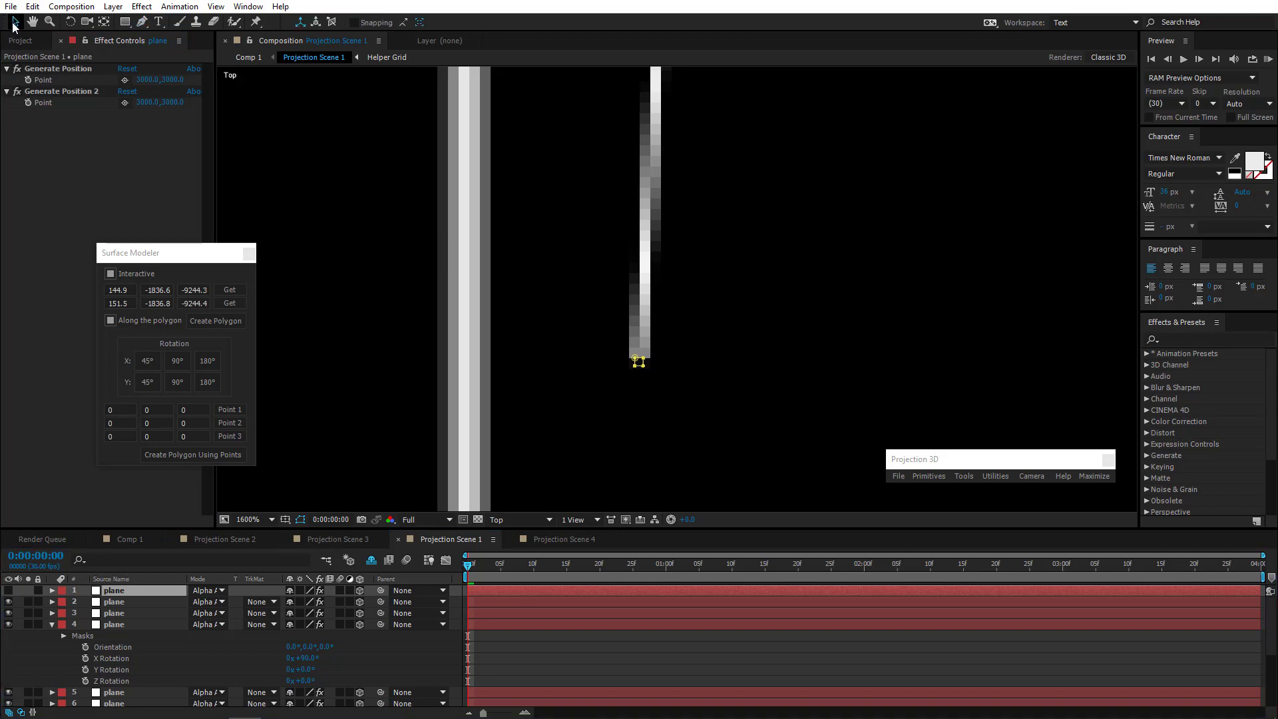
{"action": "left_click", "coordinate": [634, 366]}
{"action": "left_click_drag", "start_coordinate": [613, 362], "coordinate": [633, 459]}
{"action": "key", "text": "comma"}
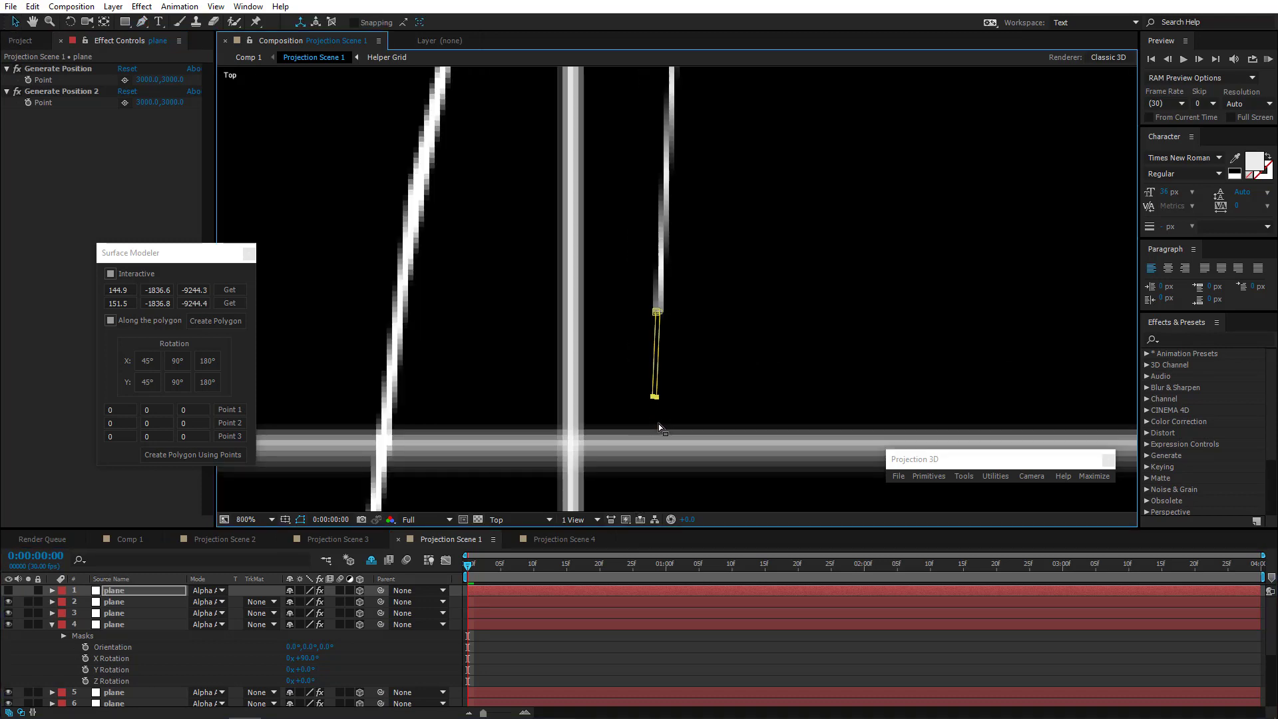
{"action": "left_click_drag", "start_coordinate": [657, 398], "coordinate": [657, 460]}
{"action": "key", "text": "comma"}
{"action": "key", "text": "comma"}
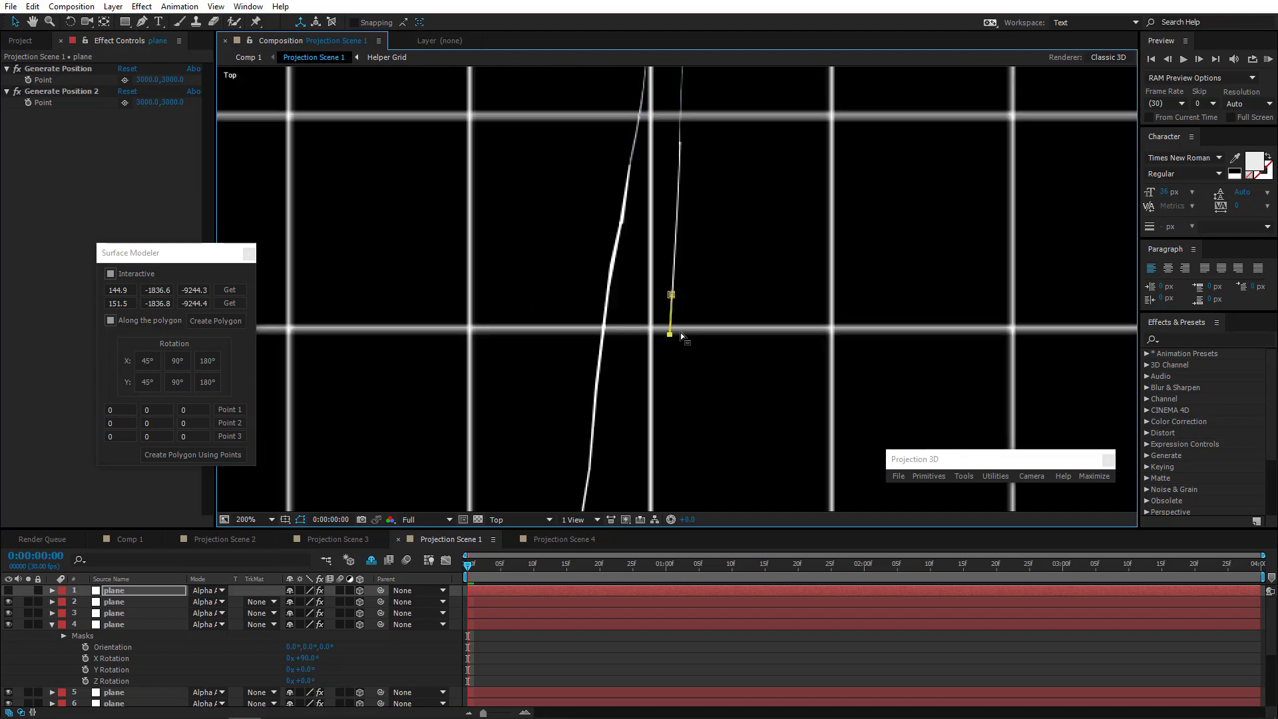
{"action": "left_click_drag", "start_coordinate": [672, 340], "coordinate": [668, 440]}
In the Left view, select the two newest polygon layers in turn to compare their slopes and their joint
{"action": "left_click", "coordinate": [530, 518]}
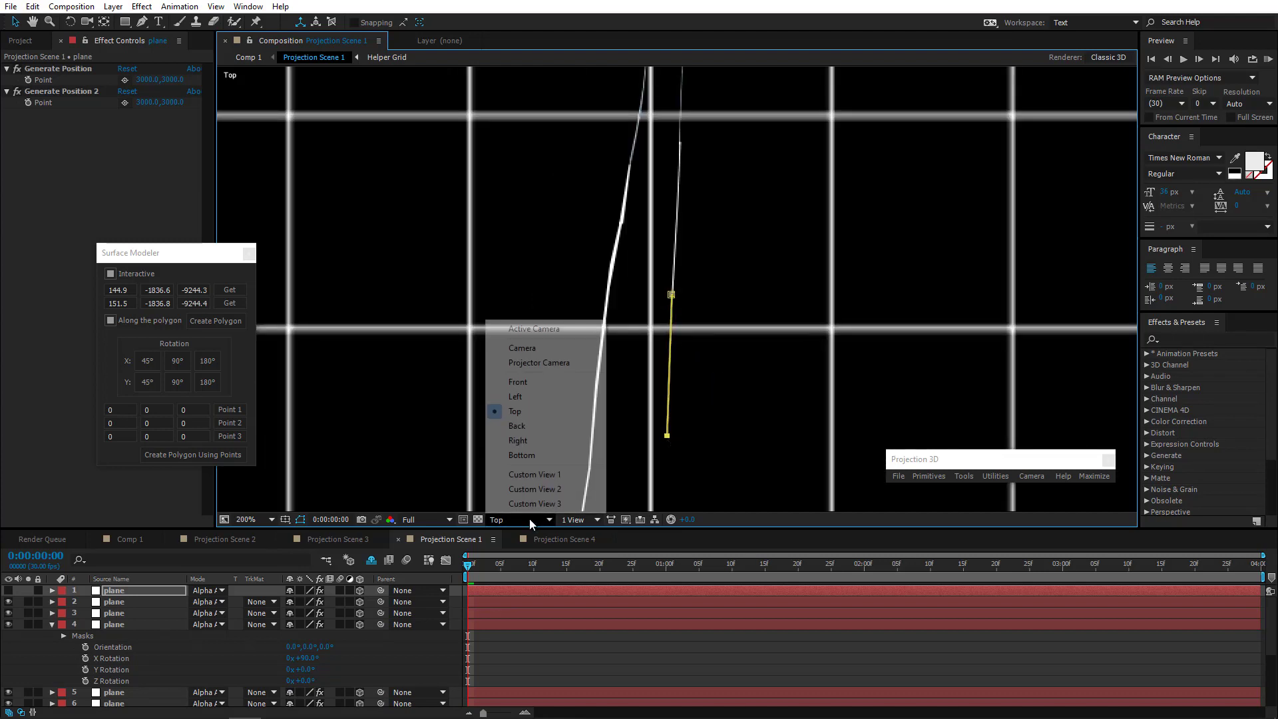
{"action": "left_click", "coordinate": [529, 399]}
{"action": "left_click_drag", "start_coordinate": [717, 293], "coordinate": [646, 335]}
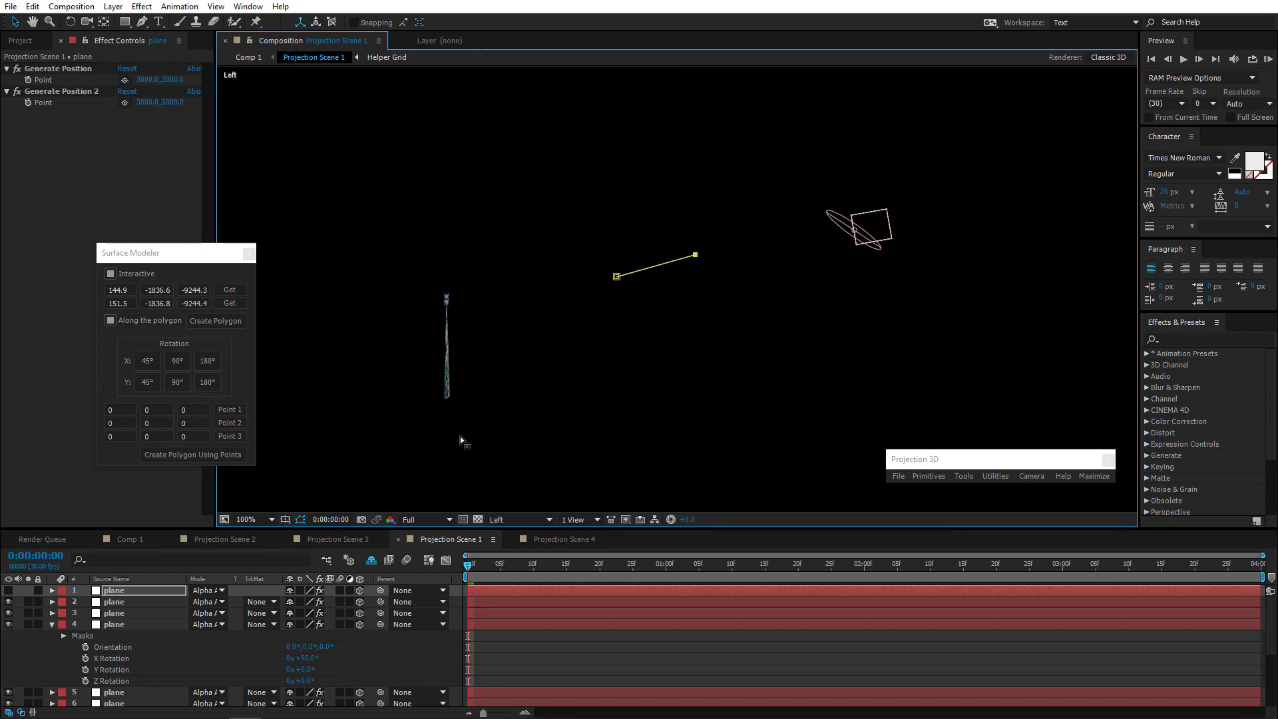
{"action": "scroll", "coordinate": [683, 265], "scroll_direction": "up", "scroll_amount": 1}
{"action": "left_click_drag", "start_coordinate": [665, 278], "coordinate": [662, 327]}
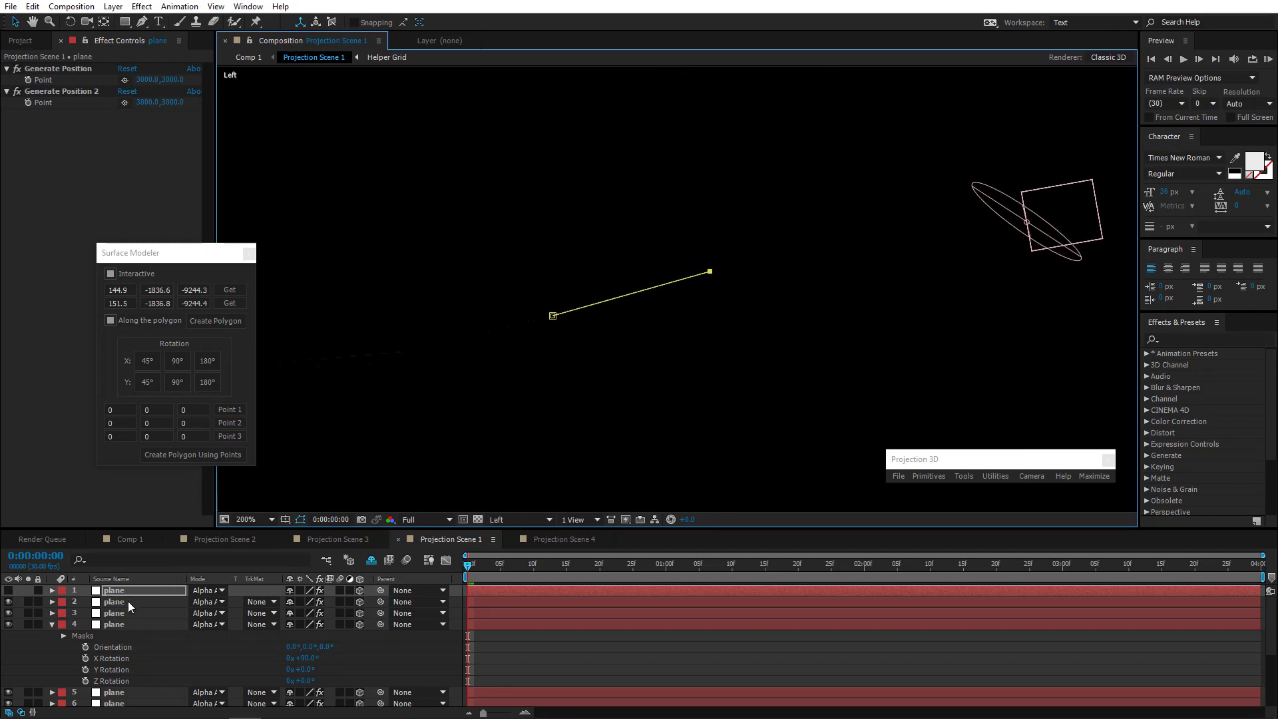
{"action": "left_click", "coordinate": [128, 601]}
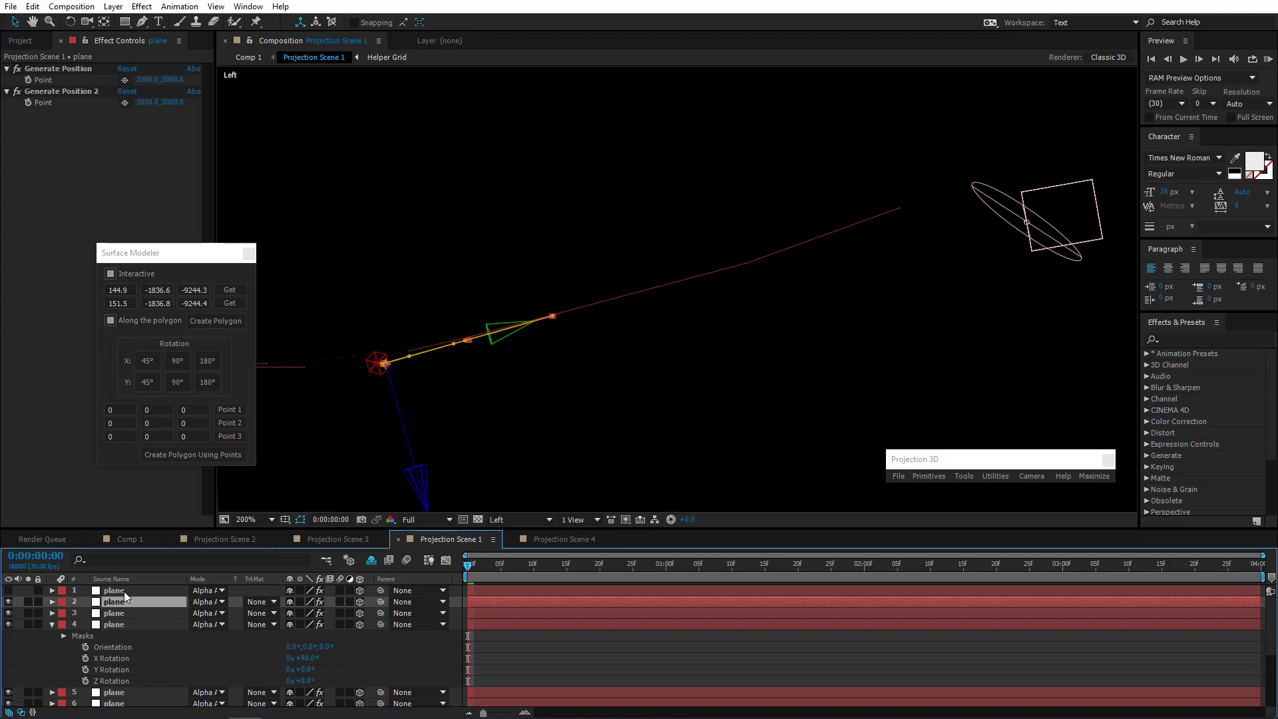
{"action": "left_click", "coordinate": [124, 591]}
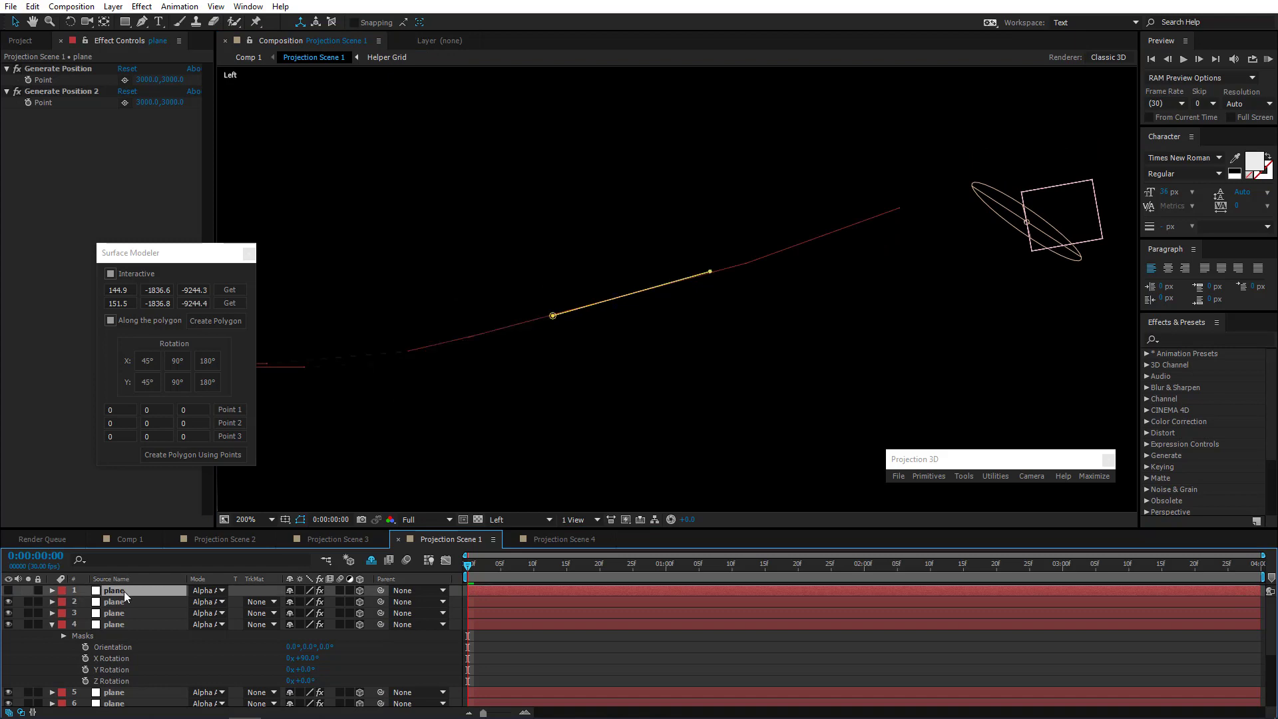
In the Active Camera view, move the newest mask's two outer vertices up the right cable, one onto each edge, above the horizon
{"action": "left_click", "coordinate": [528, 517]}
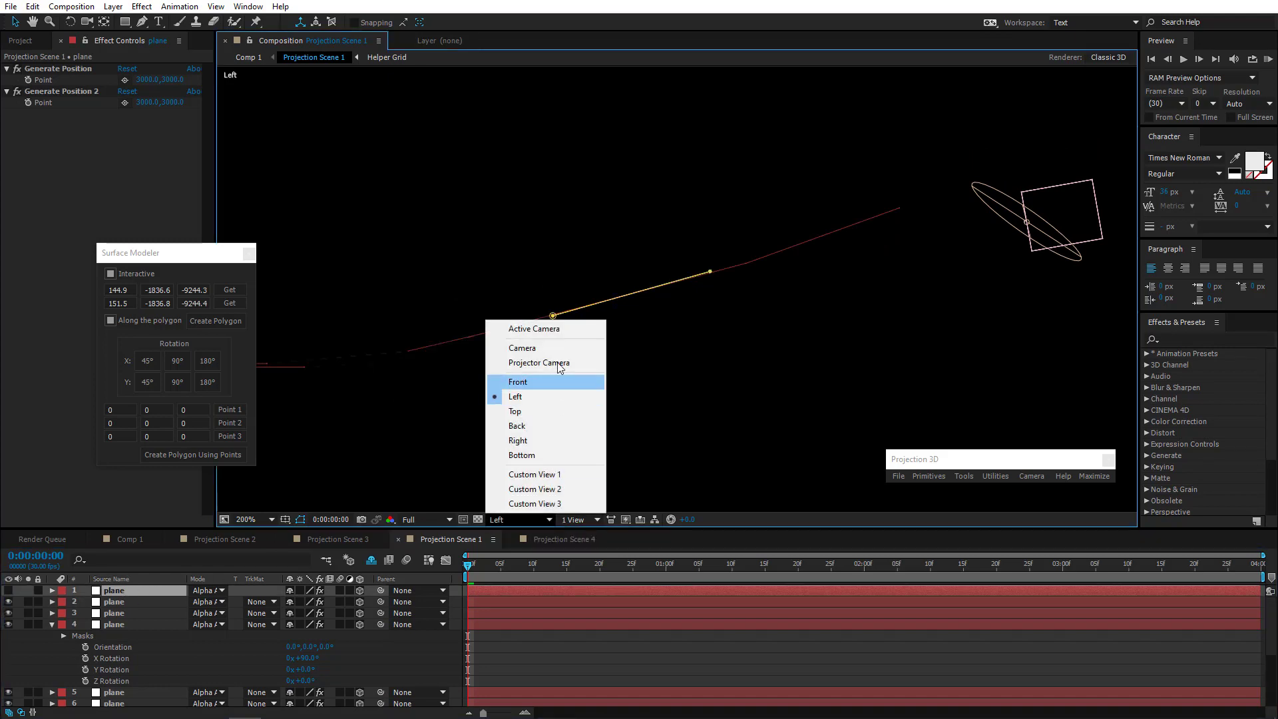
{"action": "left_click", "coordinate": [545, 329]}
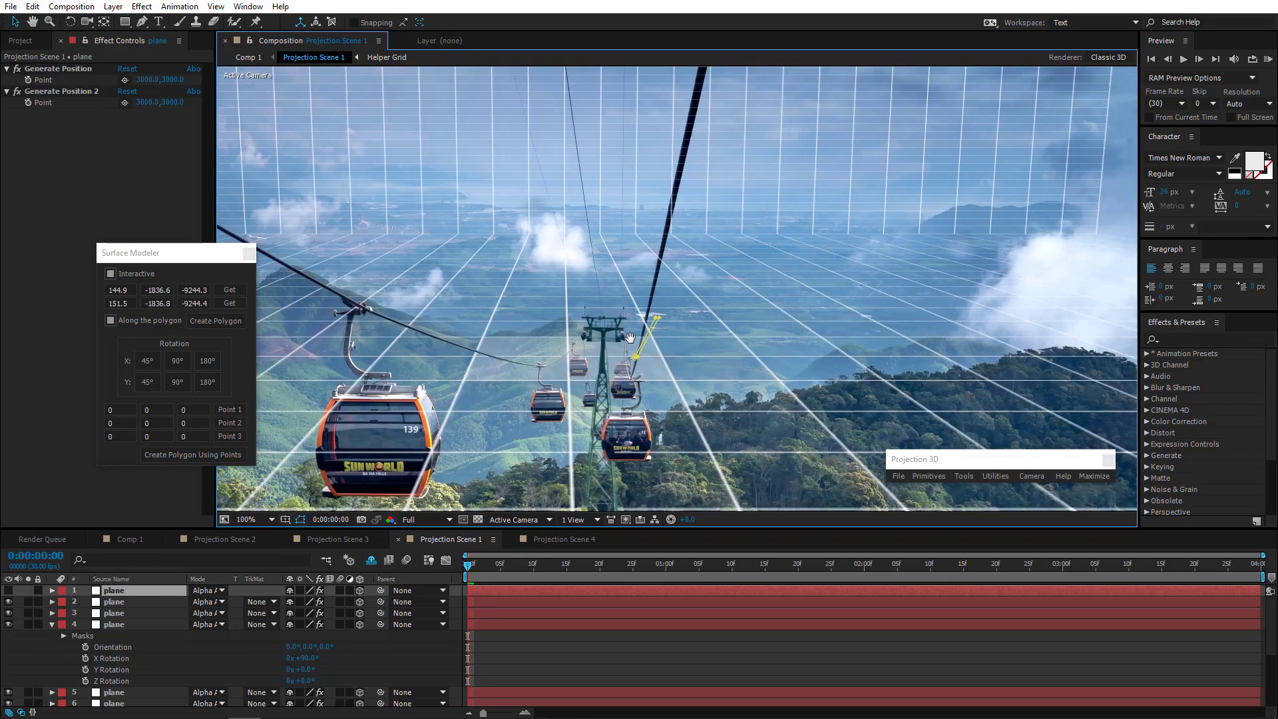
{"action": "key", "text": "period"}
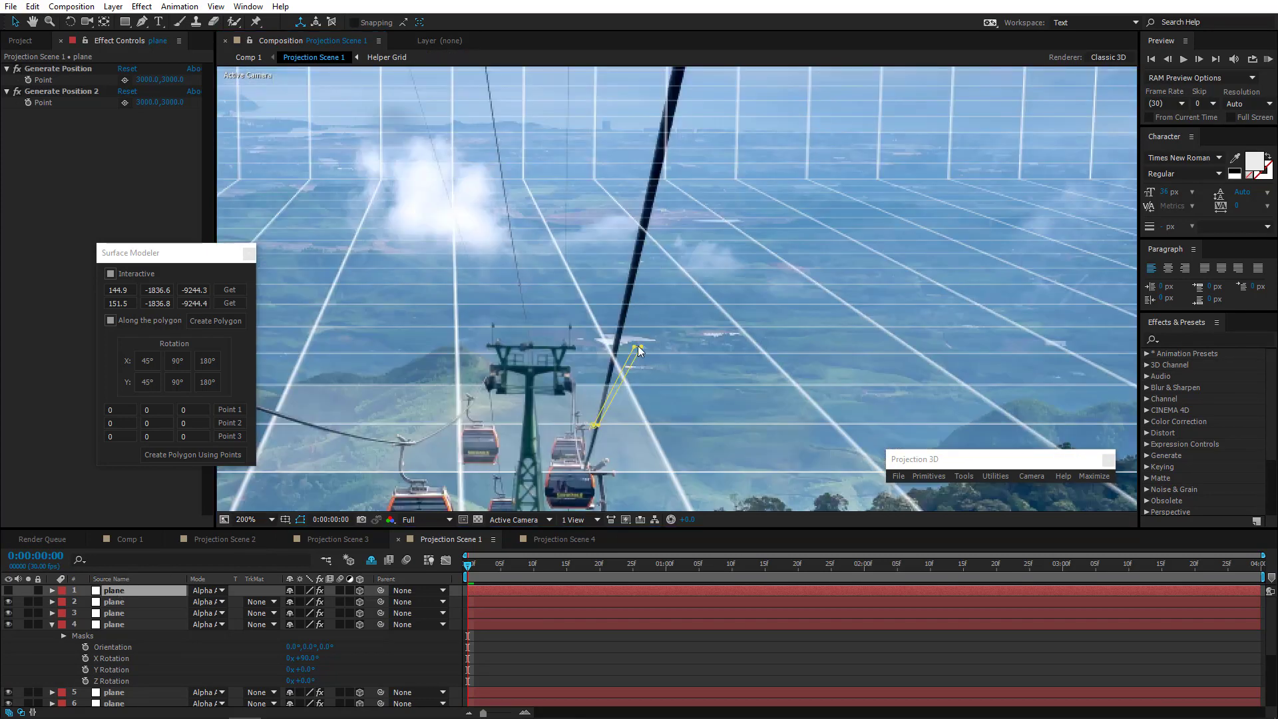
{"action": "left_click_drag", "start_coordinate": [633, 349], "coordinate": [667, 77]}
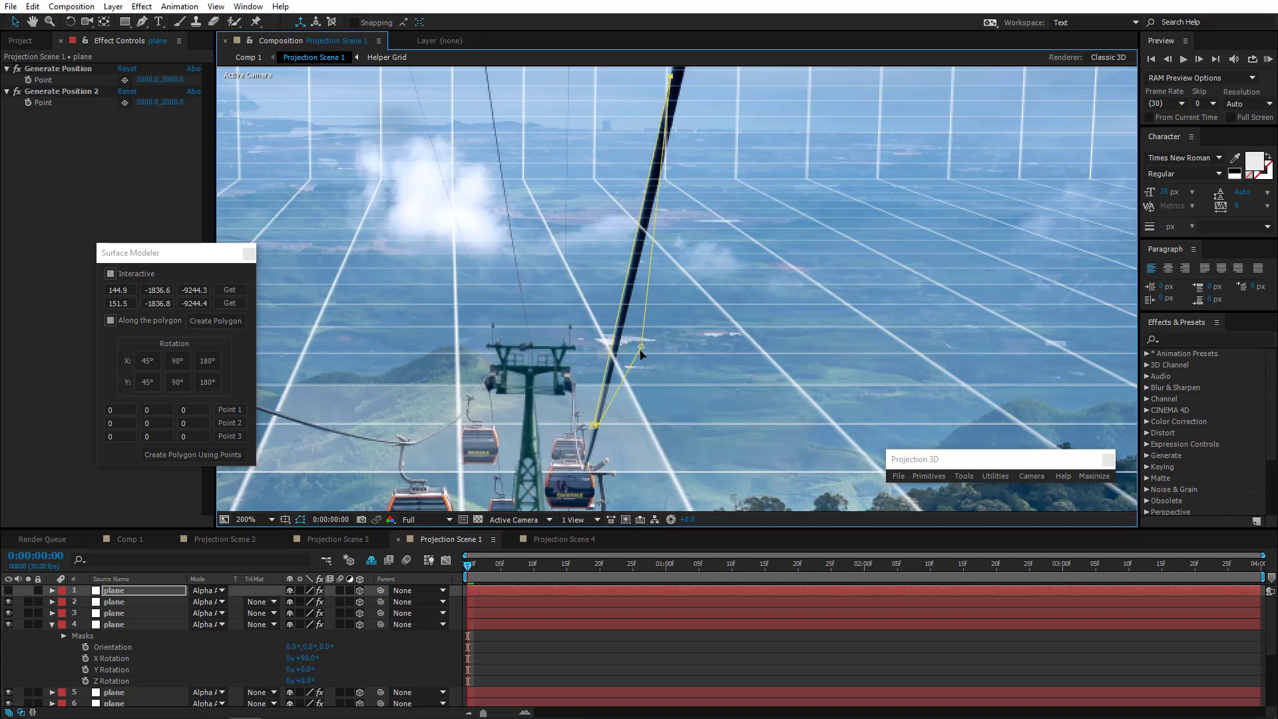
{"action": "left_click_drag", "start_coordinate": [643, 354], "coordinate": [686, 97]}
{"action": "key", "text": "comma"}
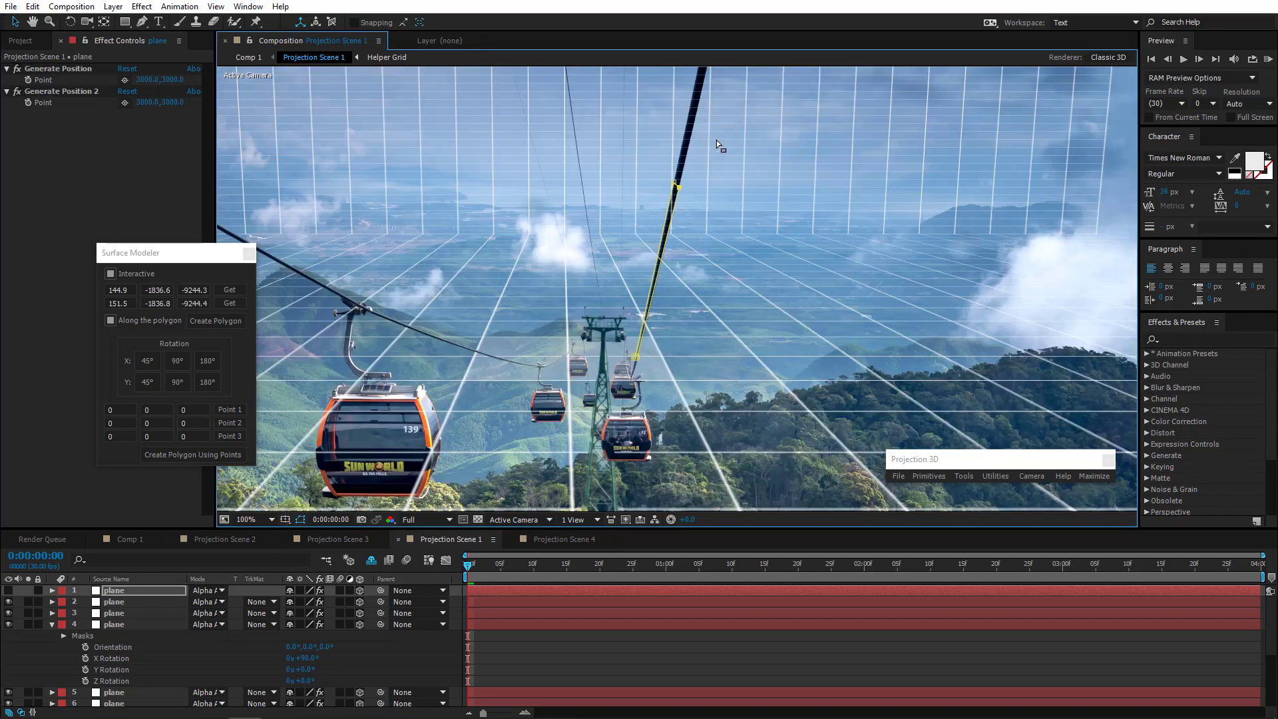
Check the joint with the previous strip above the gondola and fit the newest mask's lower vertex to the right cable's edge
{"action": "key", "text": "period"}
{"action": "key", "text": "period"}
{"action": "left_click_drag", "start_coordinate": [607, 200], "coordinate": [653, 219]}
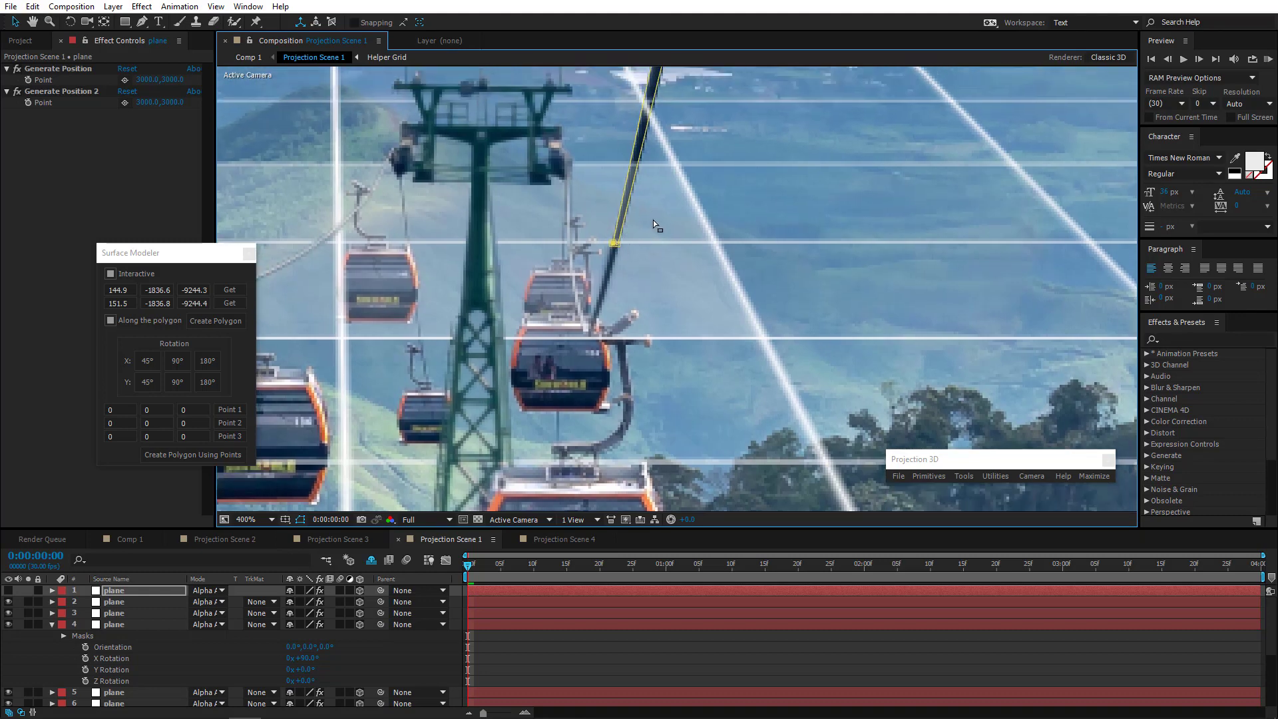
{"action": "scroll", "coordinate": [654, 220], "scroll_direction": "up", "scroll_amount": 1}
{"action": "left_click_drag", "start_coordinate": [558, 201], "coordinate": [561, 202]}
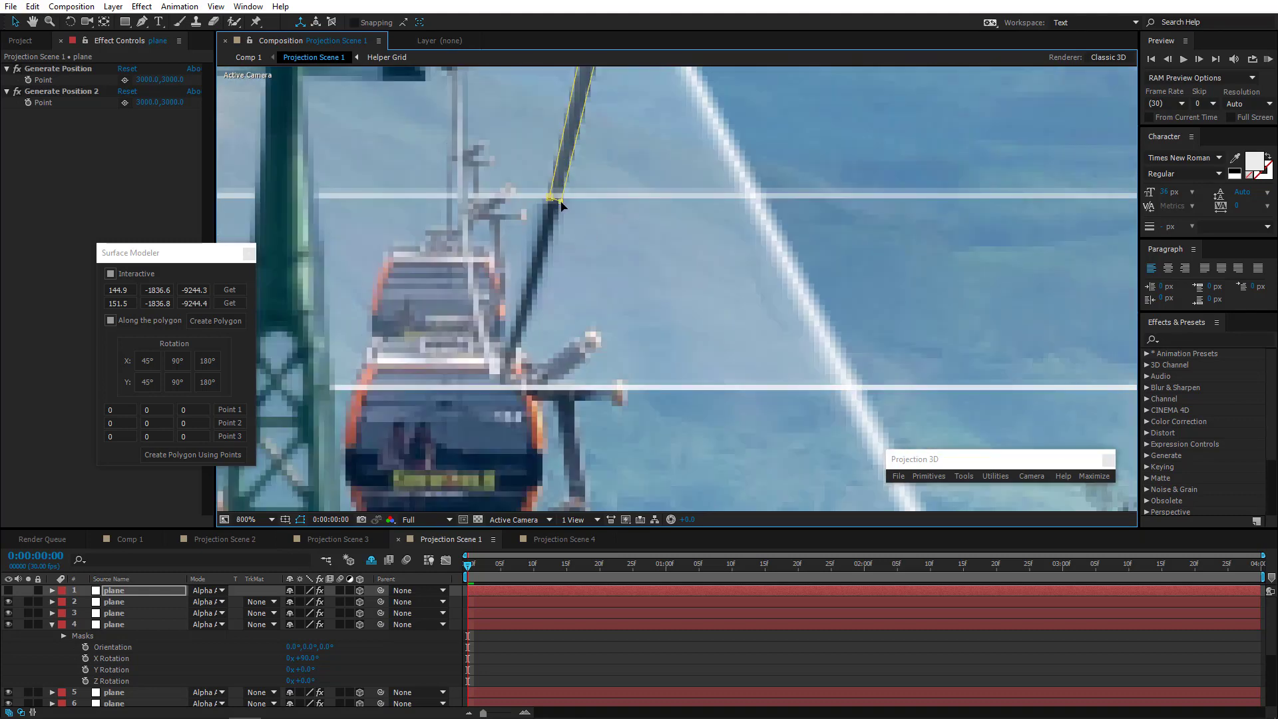
{"action": "scroll", "coordinate": [668, 100], "scroll_direction": "down", "scroll_amount": 1}
Extend the newest mask's two outer vertices along the right cable's edges to just beyond the upper border of the image
{"action": "left_click_drag", "start_coordinate": [705, 100], "coordinate": [636, 338]}
{"action": "left_click_drag", "start_coordinate": [666, 207], "coordinate": [651, 377]}
{"action": "left_click_drag", "start_coordinate": [717, 83], "coordinate": [665, 300]}
{"action": "scroll", "coordinate": [665, 300], "scroll_direction": "down", "scroll_amount": 1}
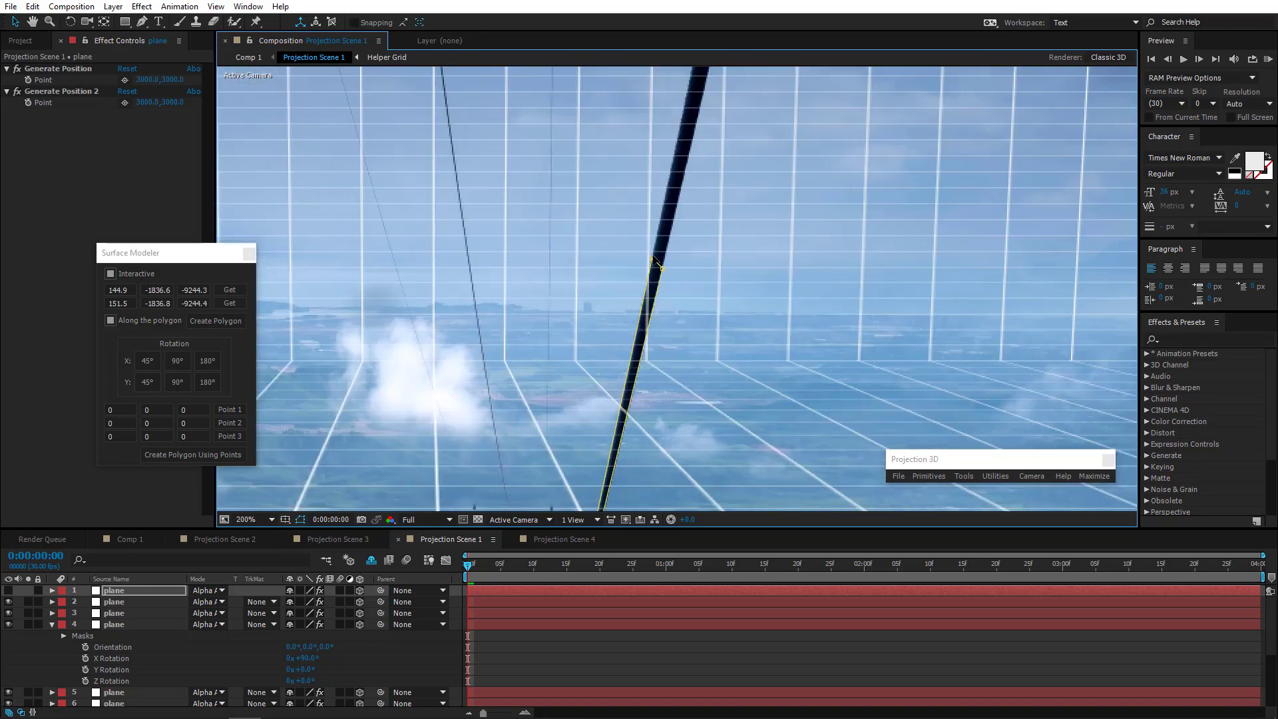
{"action": "left_click_drag", "start_coordinate": [706, 237], "coordinate": [674, 380]}
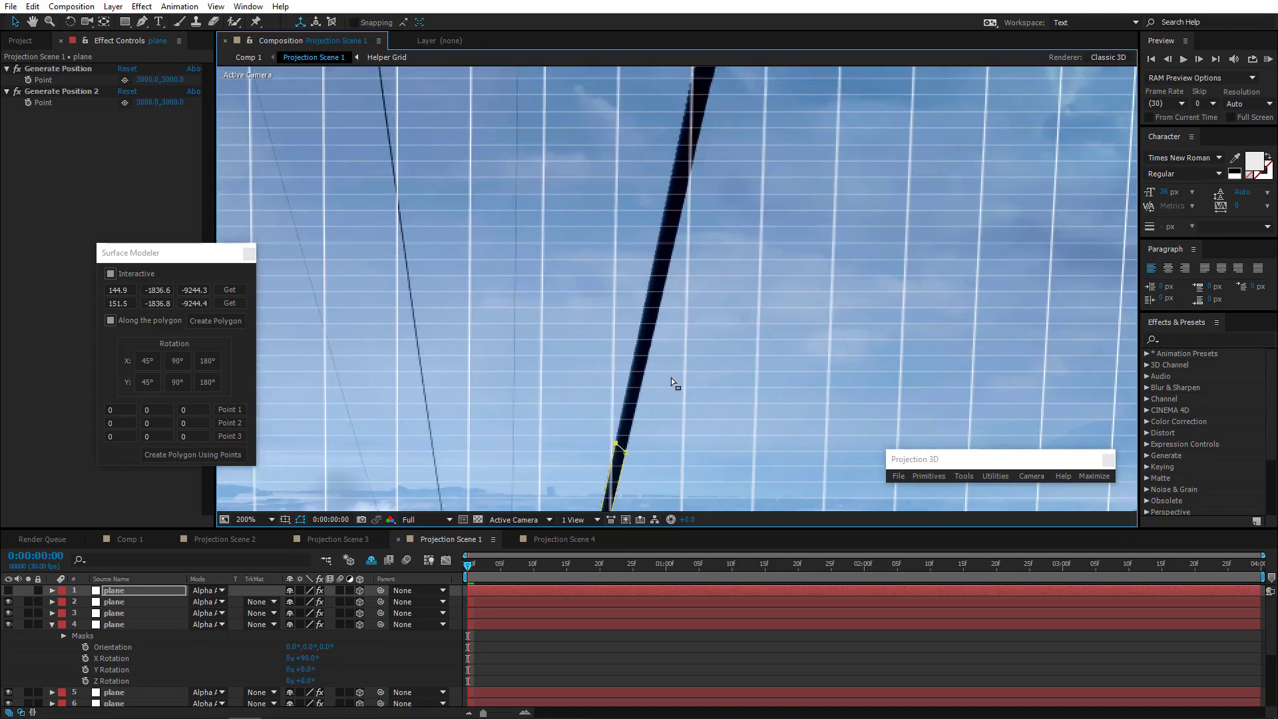
{"action": "scroll", "coordinate": [672, 370], "scroll_direction": "down", "scroll_amount": 1}
{"action": "left_click", "coordinate": [705, 143]}
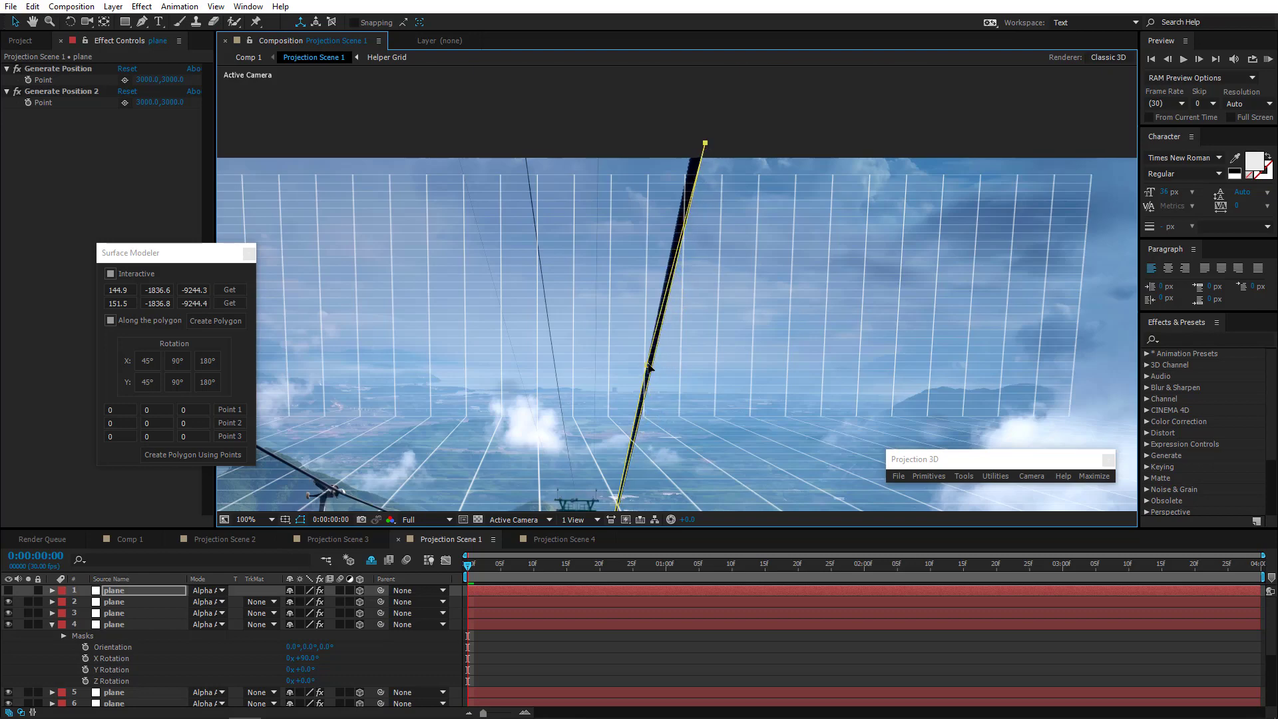
{"action": "left_click", "coordinate": [693, 144]}
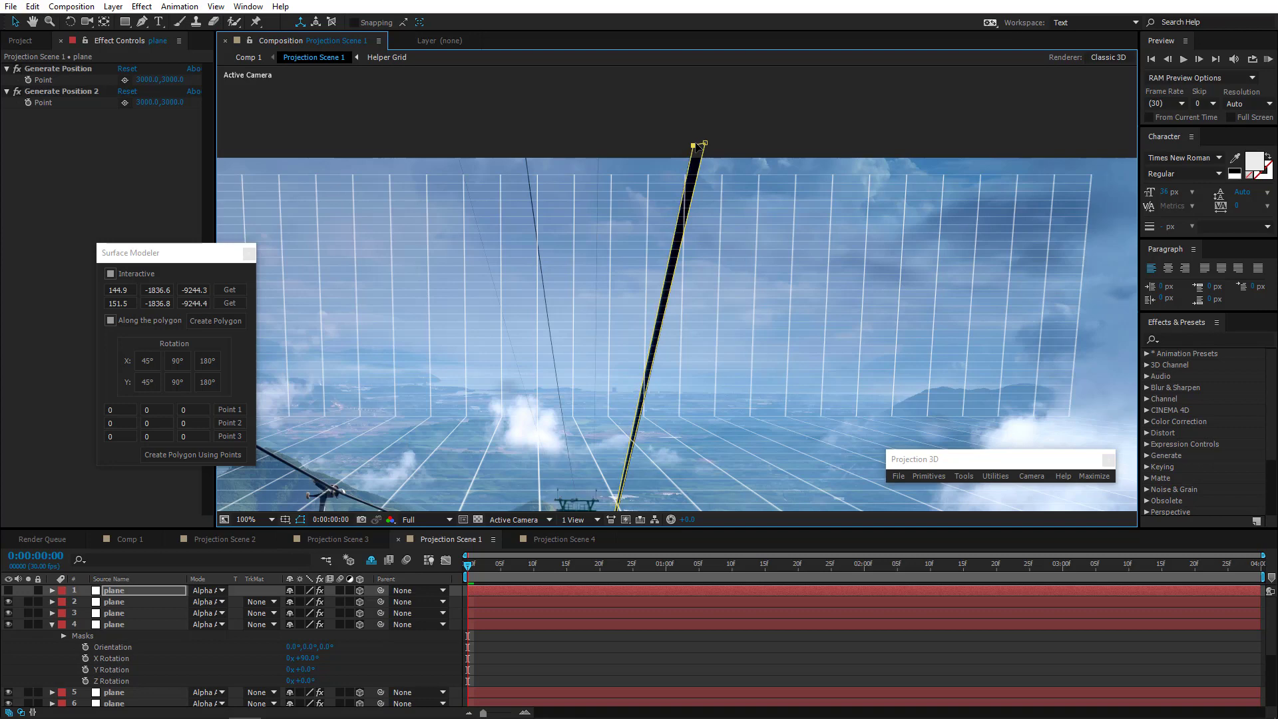
{"action": "left_click_drag", "start_coordinate": [659, 413], "coordinate": [684, 265]}
Switch to the Left view, show the newest polygon layer and collapse the expanded properties of plane layer 4
{"action": "left_click", "coordinate": [514, 520]}
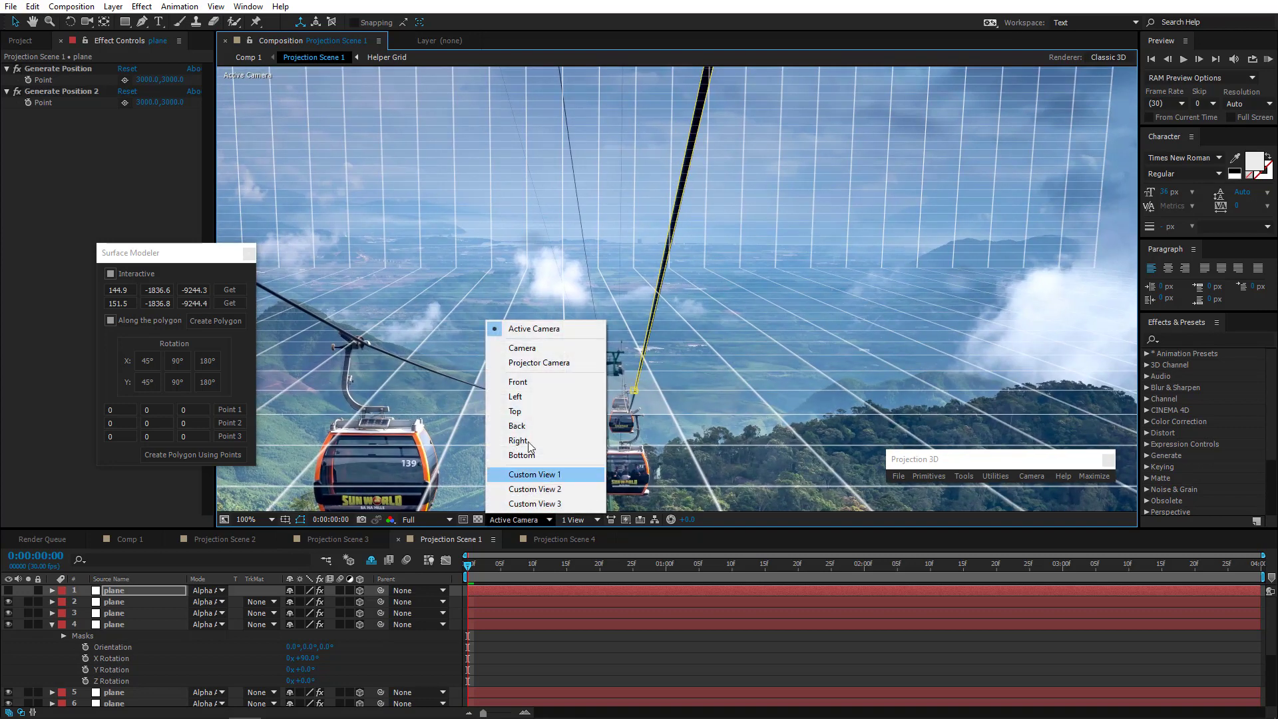
{"action": "left_click", "coordinate": [532, 400]}
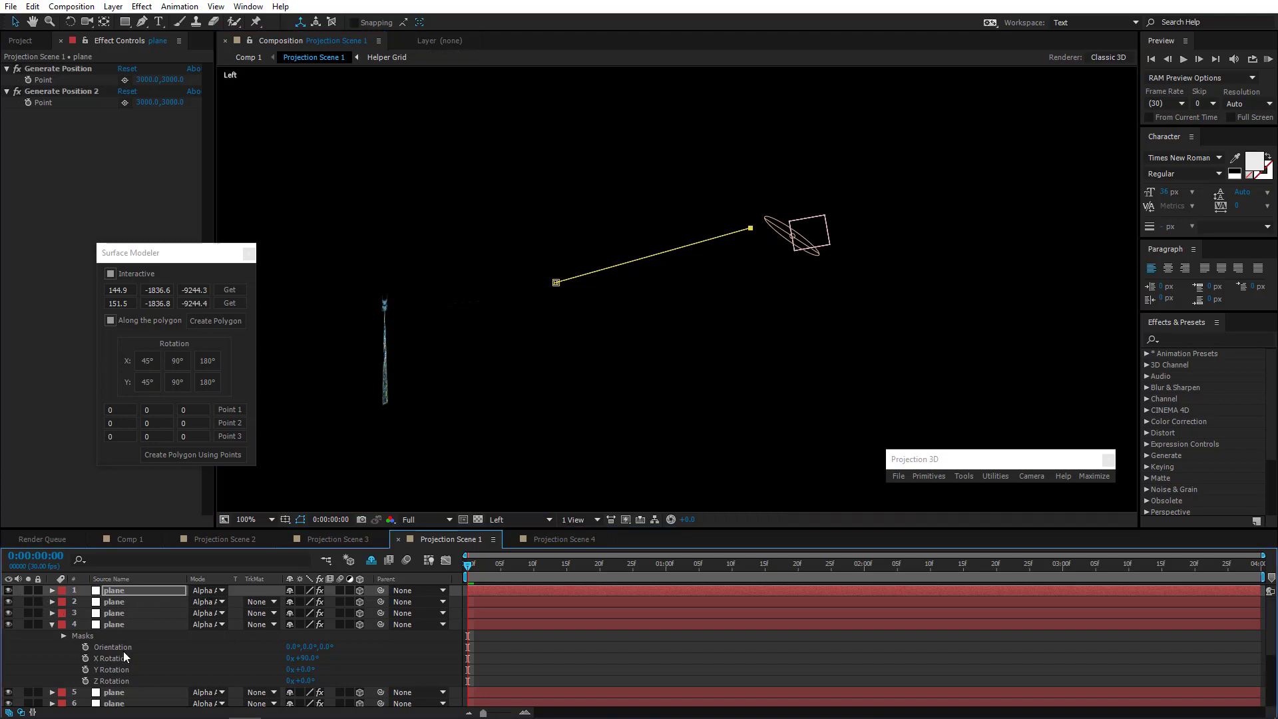
{"action": "left_click", "coordinate": [51, 625]}
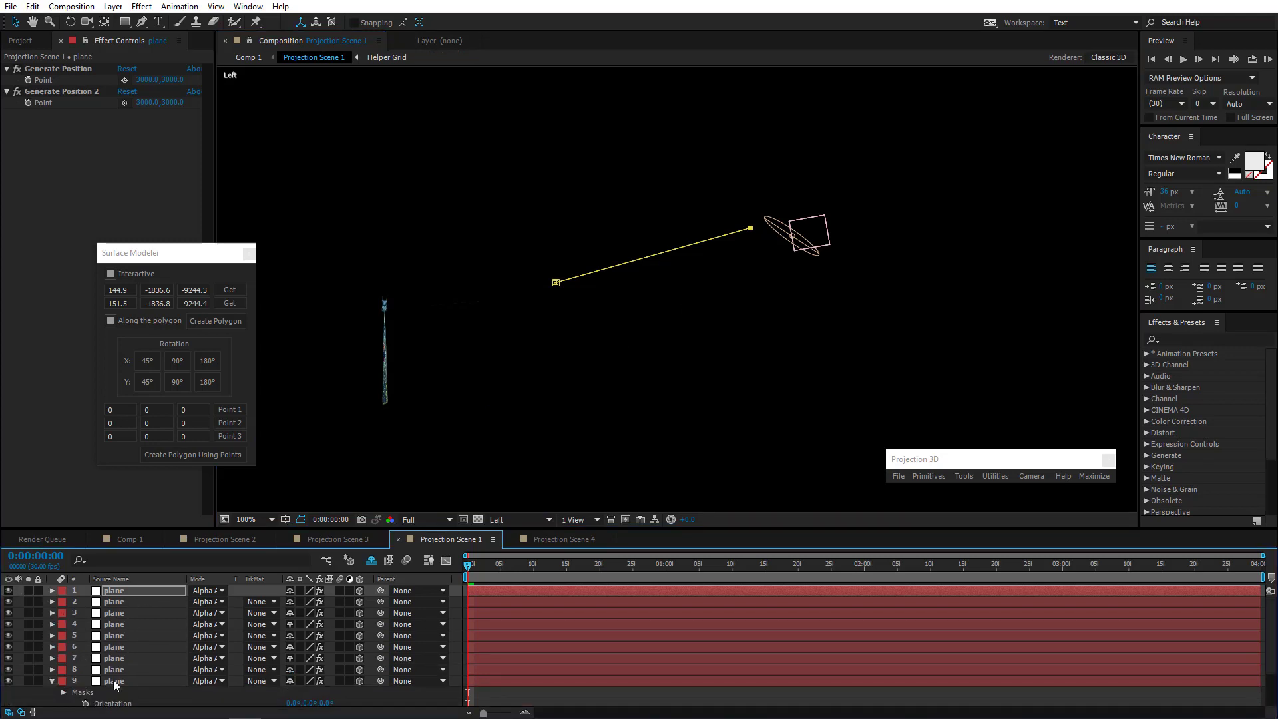
Select the plane layers one by one from layer 9 up to layer 1 to examine how the cable strips line up
{"action": "left_click", "coordinate": [113, 681]}
{"action": "left_click", "coordinate": [118, 670]}
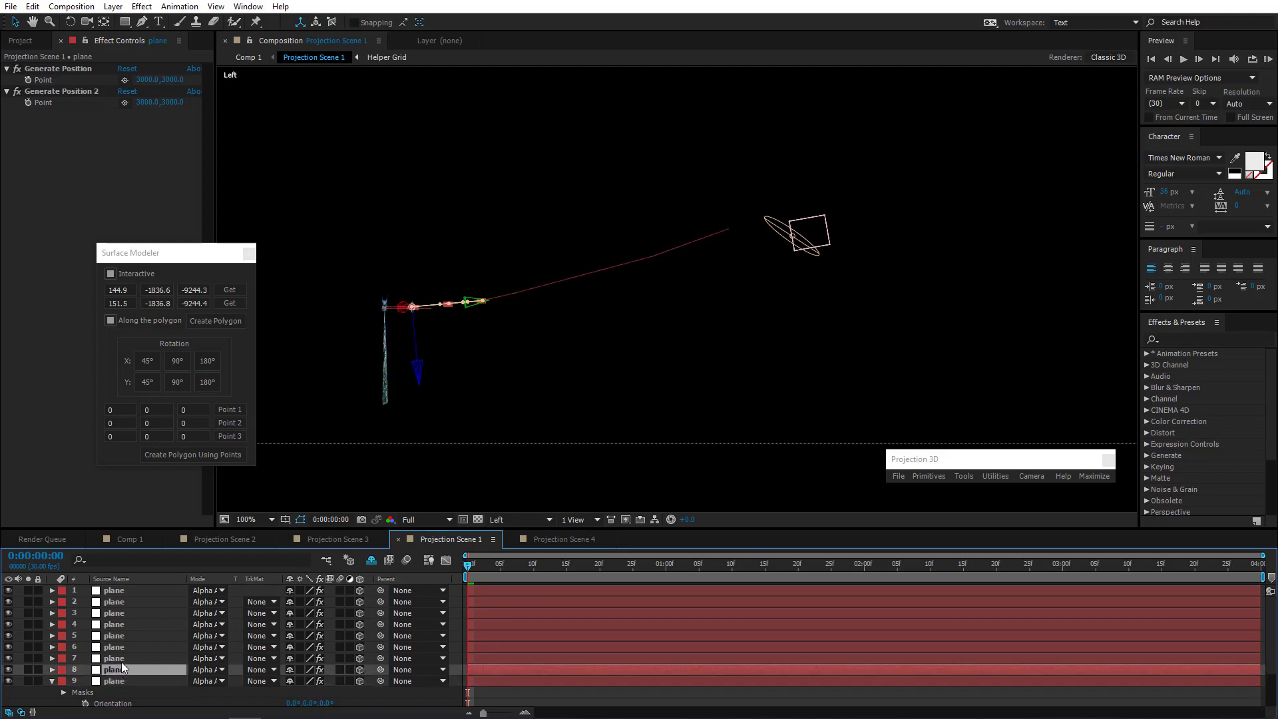
{"action": "left_click", "coordinate": [121, 659]}
{"action": "left_click", "coordinate": [119, 647]}
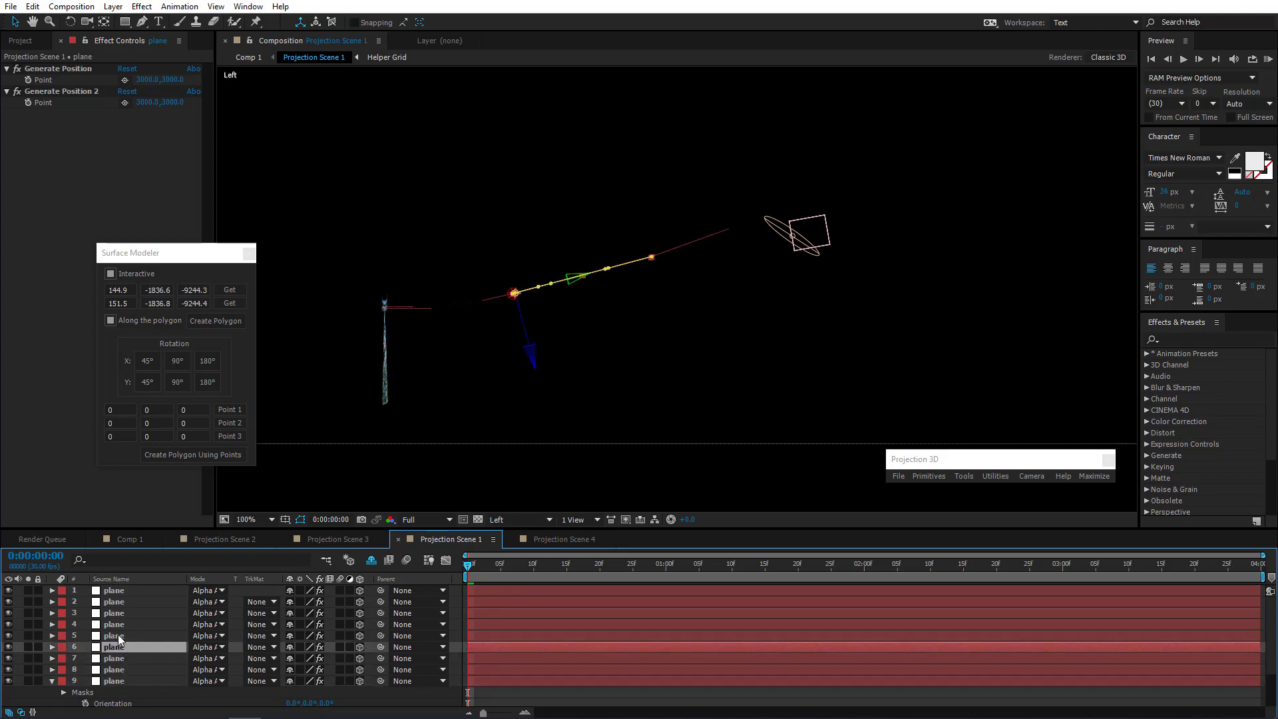
{"action": "left_click", "coordinate": [118, 637]}
{"action": "left_click", "coordinate": [118, 623]}
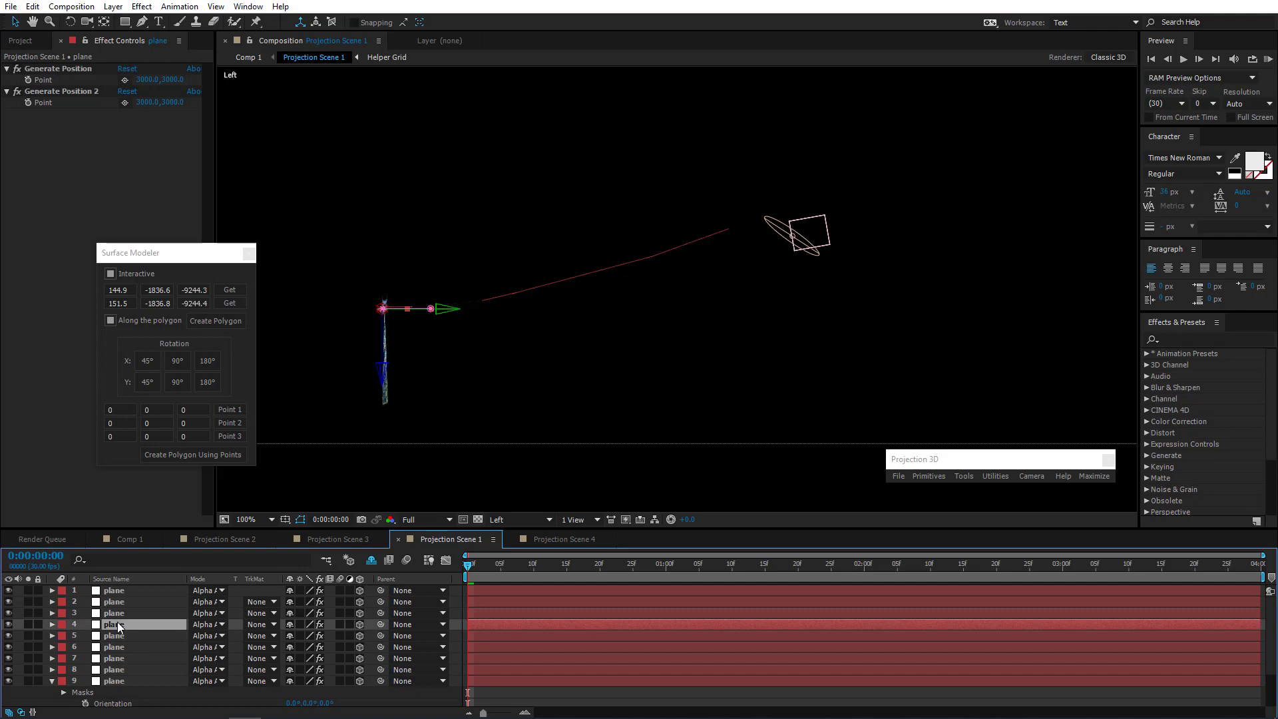
{"action": "left_click", "coordinate": [123, 616]}
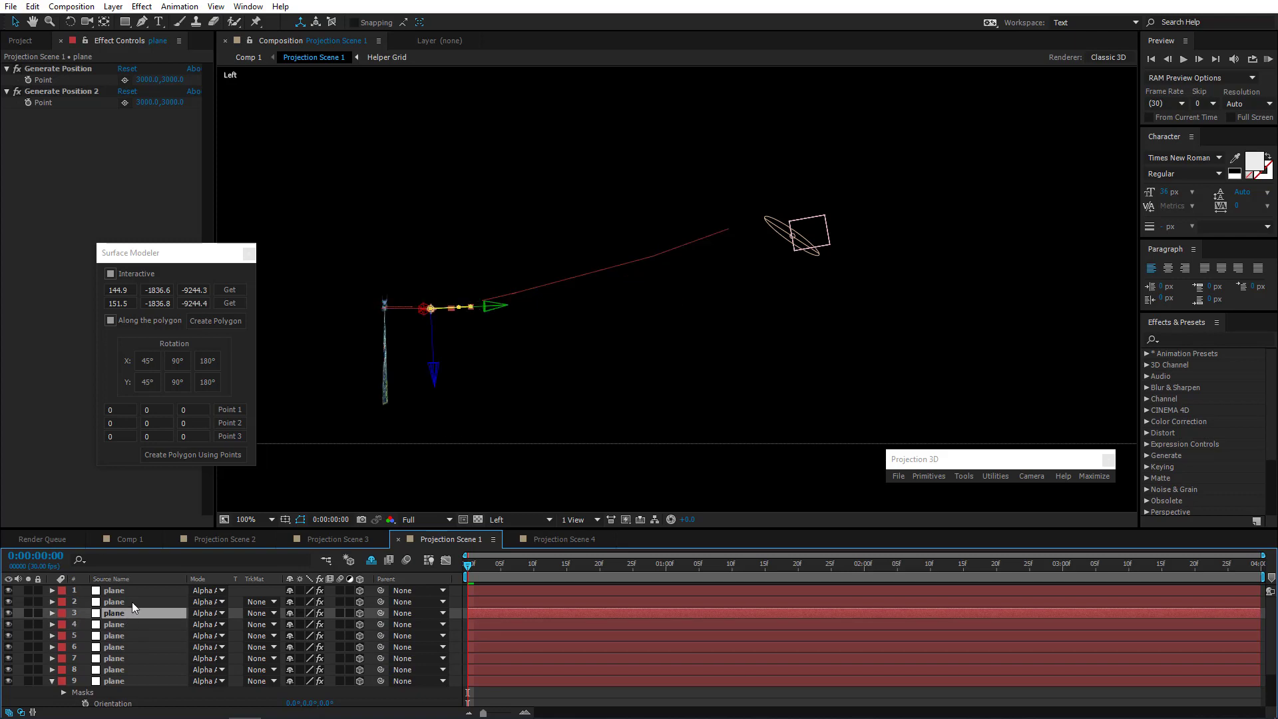
{"action": "left_click", "coordinate": [132, 602]}
{"action": "left_click", "coordinate": [134, 590]}
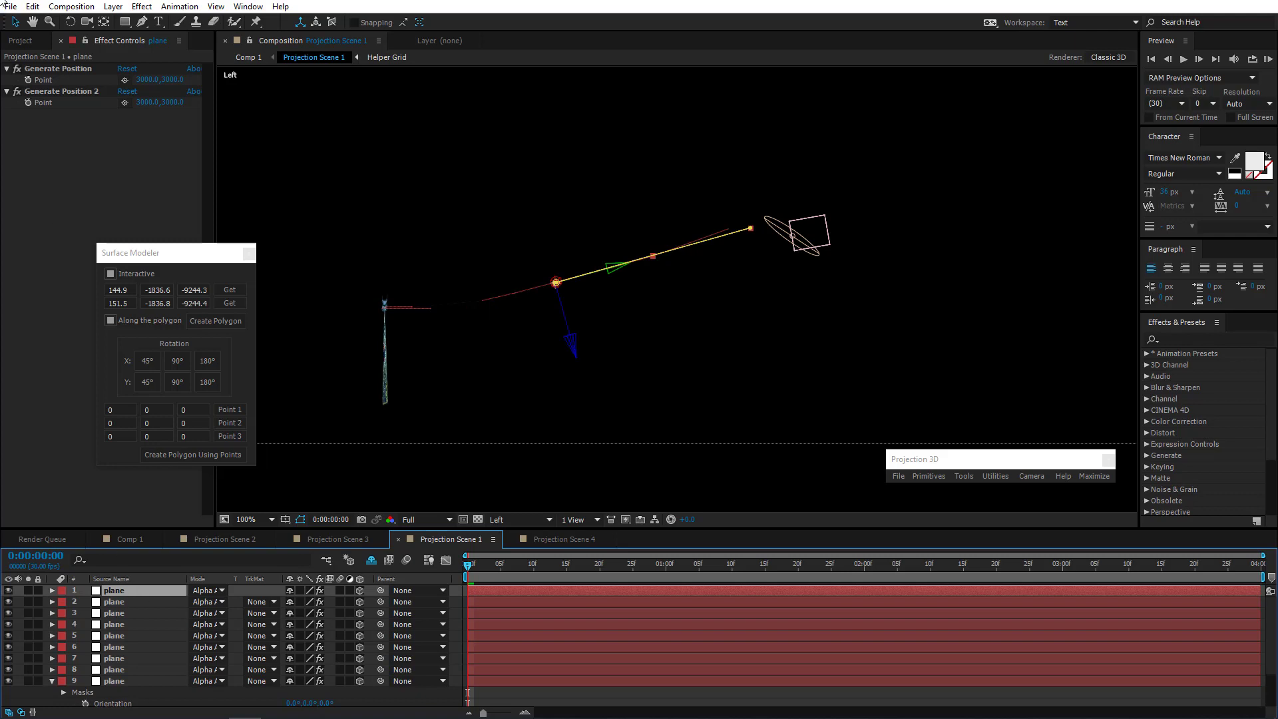
Rotate the newest polygon slightly upward about its X axis to steepen the right cable strip toward the camera
{"action": "left_click", "coordinate": [70, 21]}
{"action": "scroll", "coordinate": [594, 302], "scroll_direction": "up", "scroll_amount": 1}
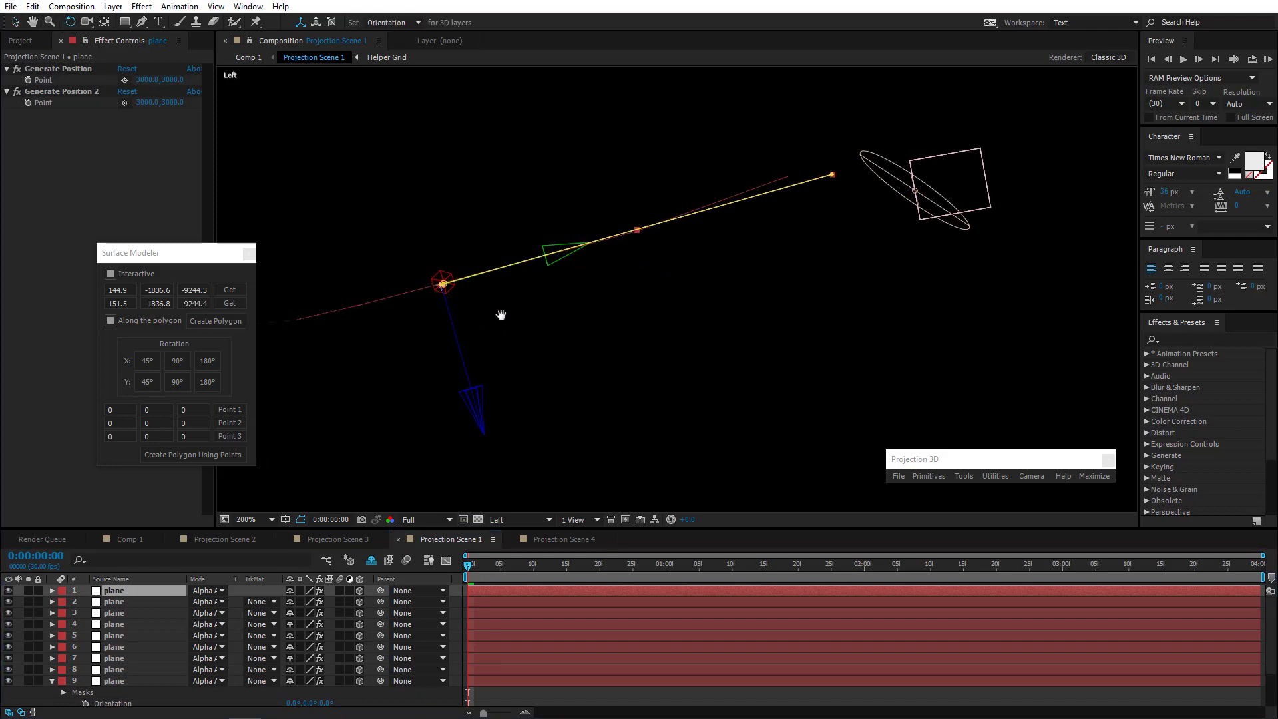
{"action": "mouse_move", "coordinate": [501, 314]}
{"action": "left_mouse_down"}
{"action": "mouse_move", "coordinate": [530, 338]}
{"action": "mouse_move", "coordinate": [522, 329]}
{"action": "left_mouse_up"}
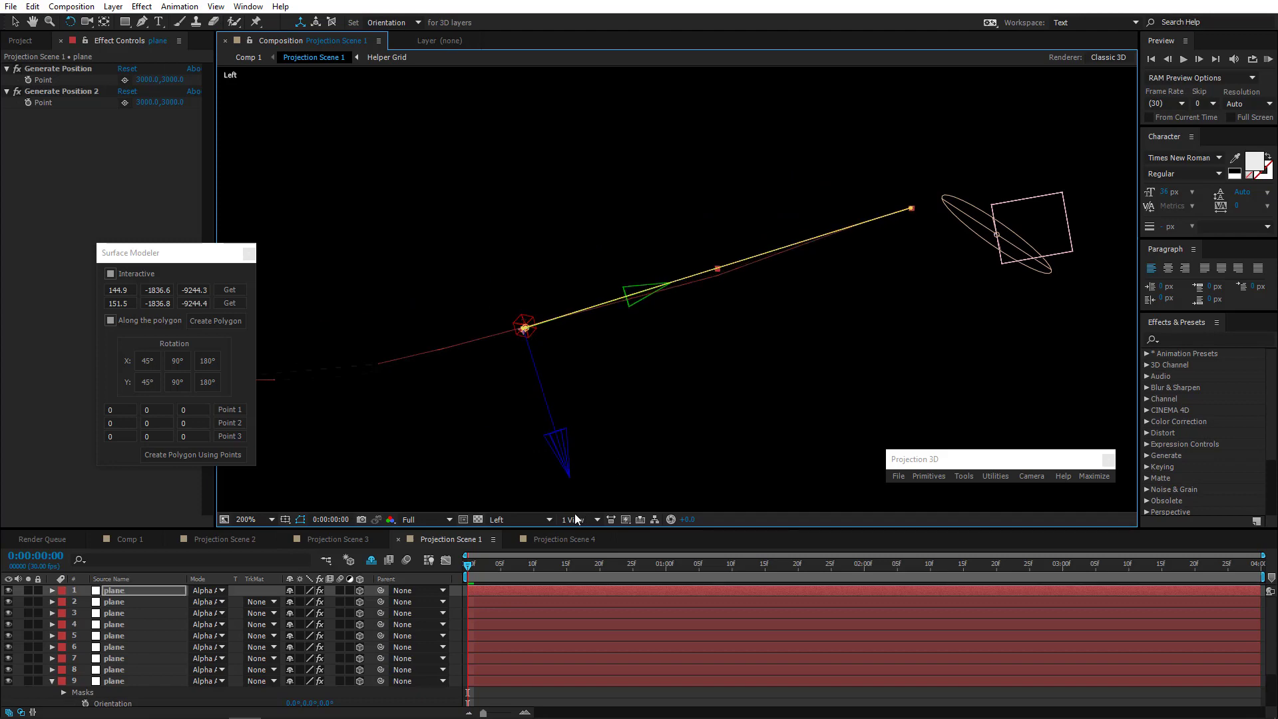
In the Active Camera view, hide the newest polygon and realign its mask's two outer vertices with the right cable just above the image border
{"action": "left_click", "coordinate": [530, 520]}
{"action": "left_click", "coordinate": [533, 329]}
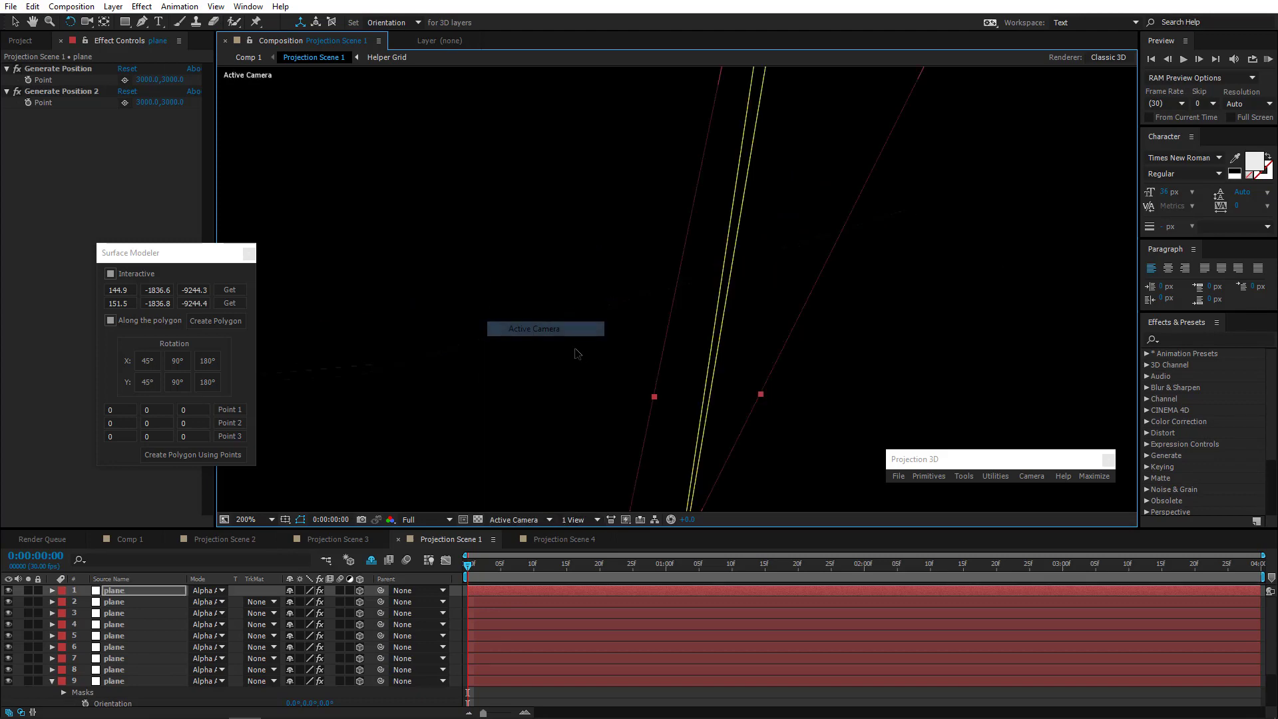
{"action": "scroll", "coordinate": [730, 293], "scroll_direction": "down", "scroll_amount": 2}
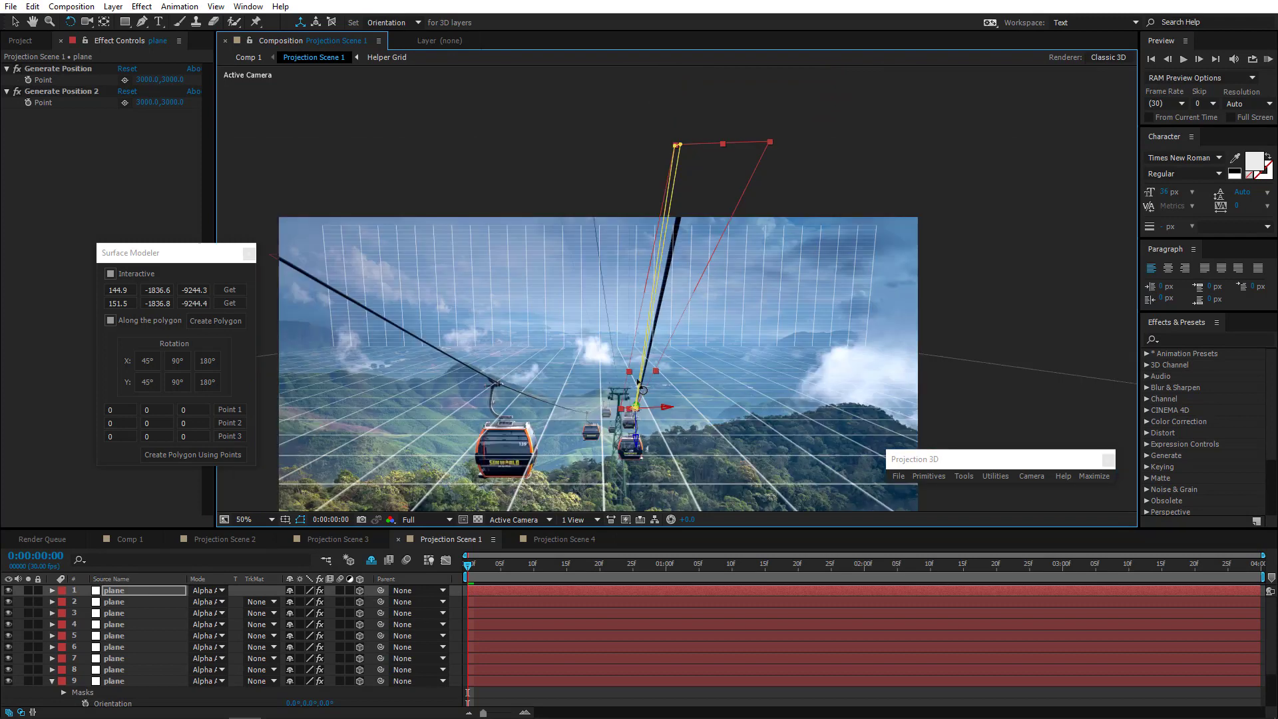
{"action": "left_click", "coordinate": [14, 24]}
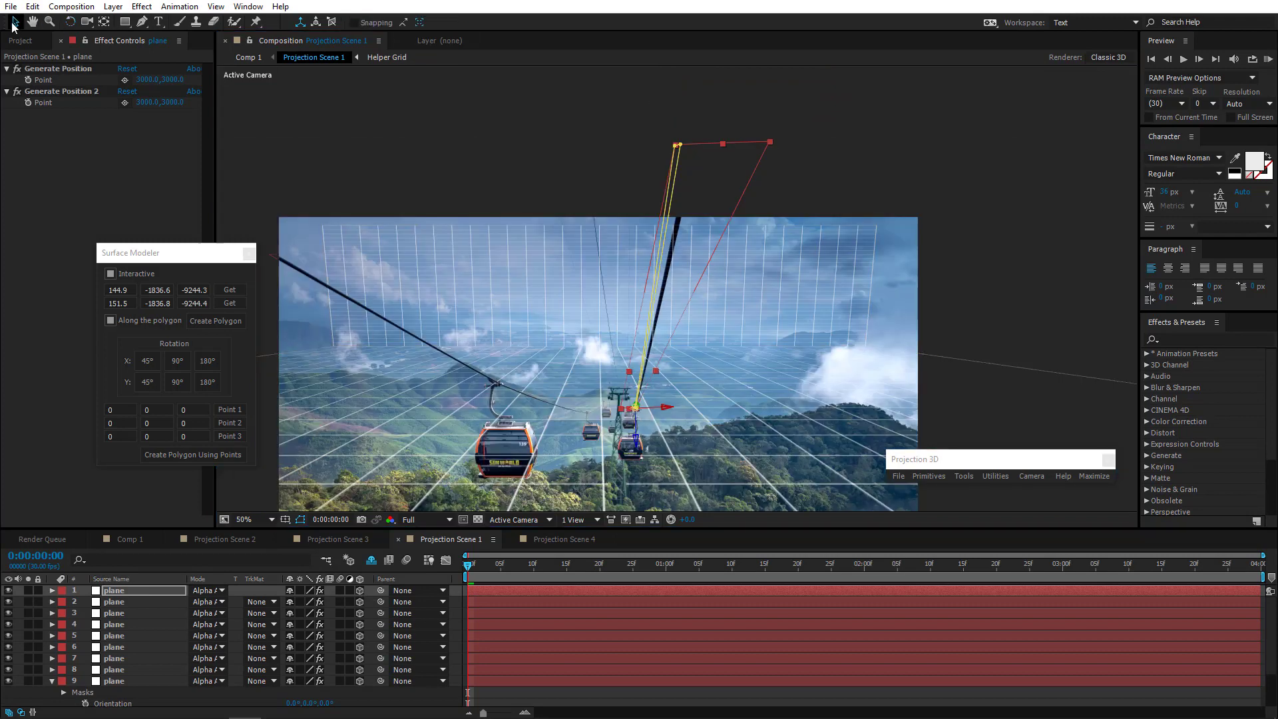
{"action": "left_click", "coordinate": [8, 590]}
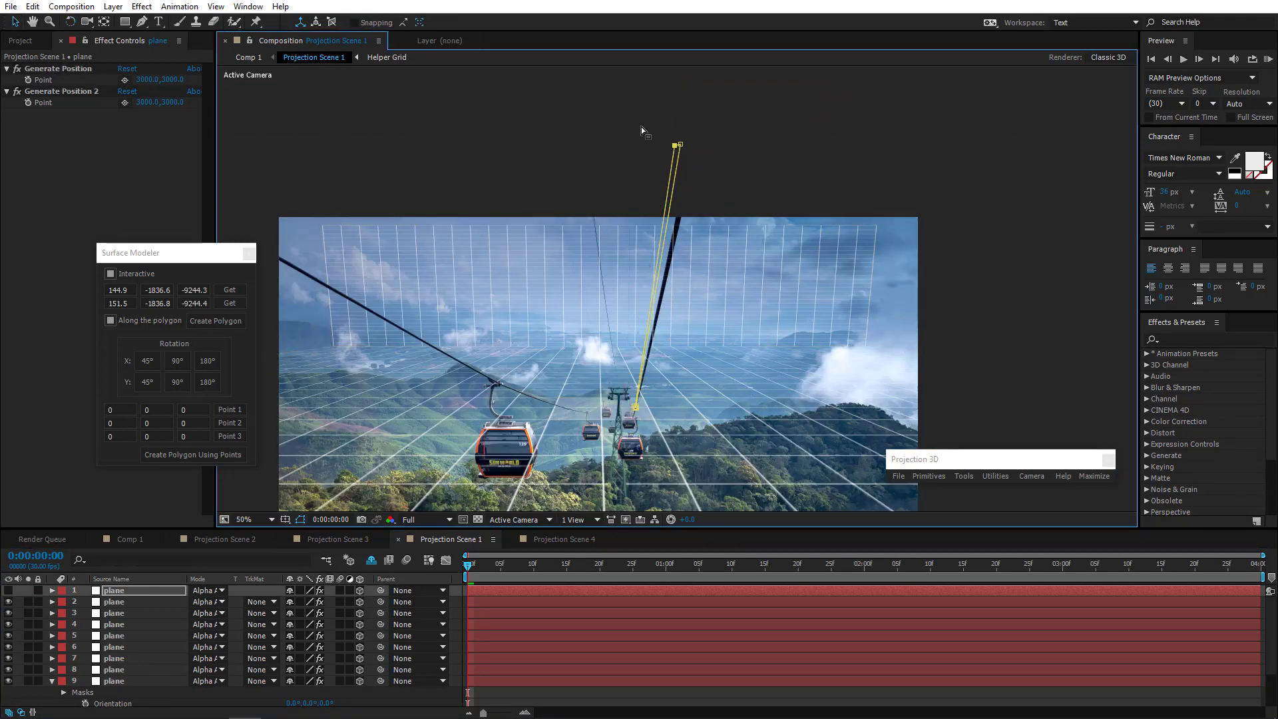
{"action": "left_click_drag", "start_coordinate": [678, 146], "coordinate": [681, 212]}
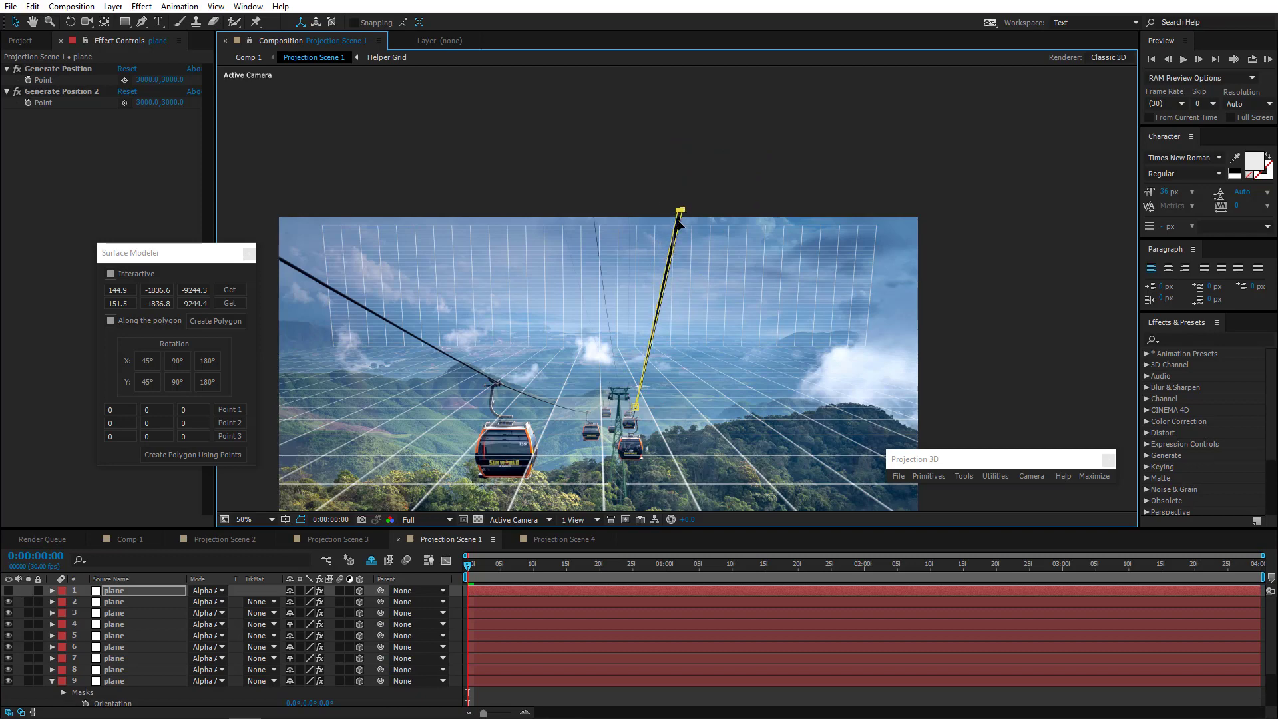
{"action": "scroll", "coordinate": [666, 200], "scroll_direction": "up", "scroll_amount": 4}
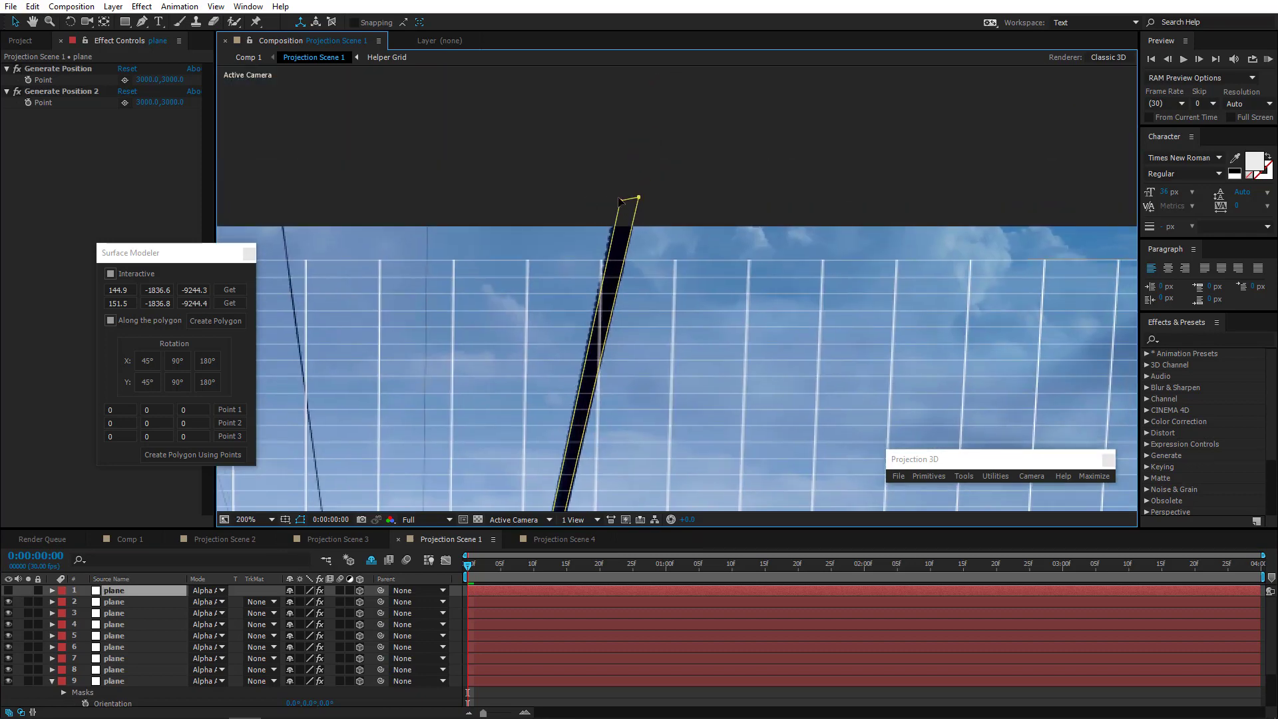
{"action": "left_click_drag", "start_coordinate": [620, 200], "coordinate": [640, 199]}
Add a mask vertex on each edge of the right cable about halfway along it to fit the curve, and show the newest polygon again
{"action": "left_click_drag", "start_coordinate": [565, 417], "coordinate": [639, 146]}
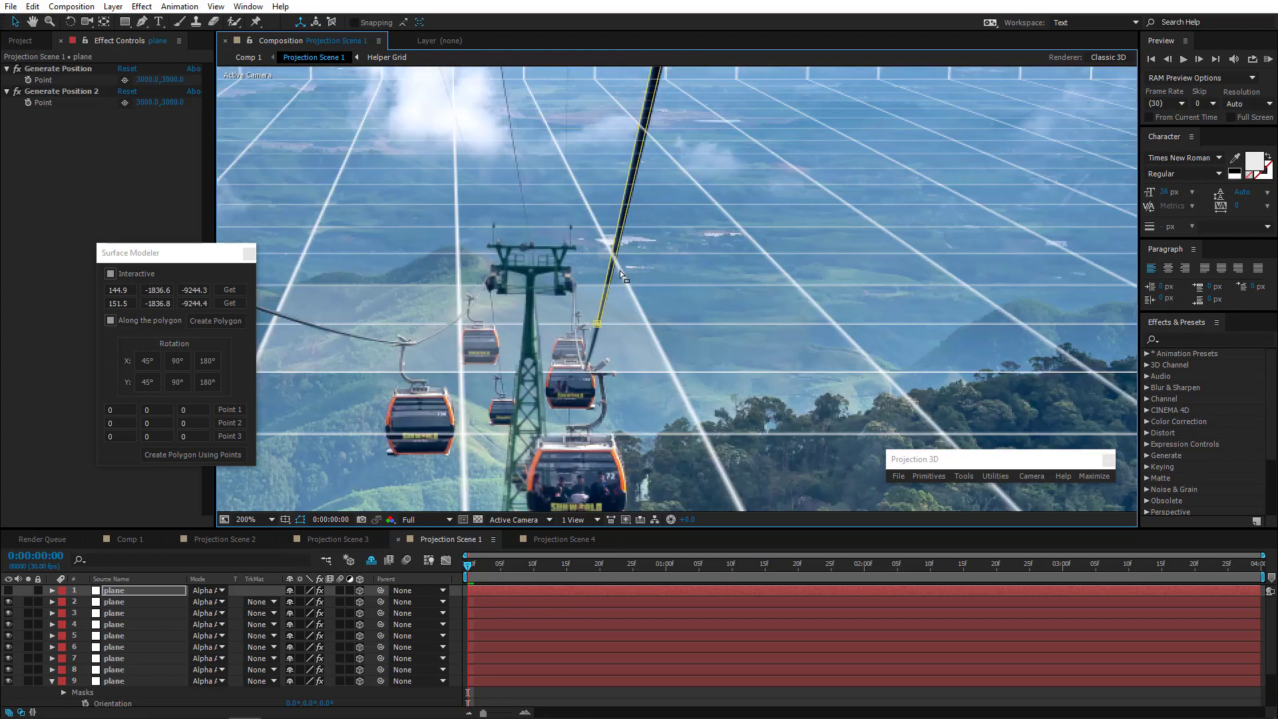
{"action": "scroll", "coordinate": [593, 330], "scroll_direction": "up", "scroll_amount": 1}
{"action": "key", "text": "period"}
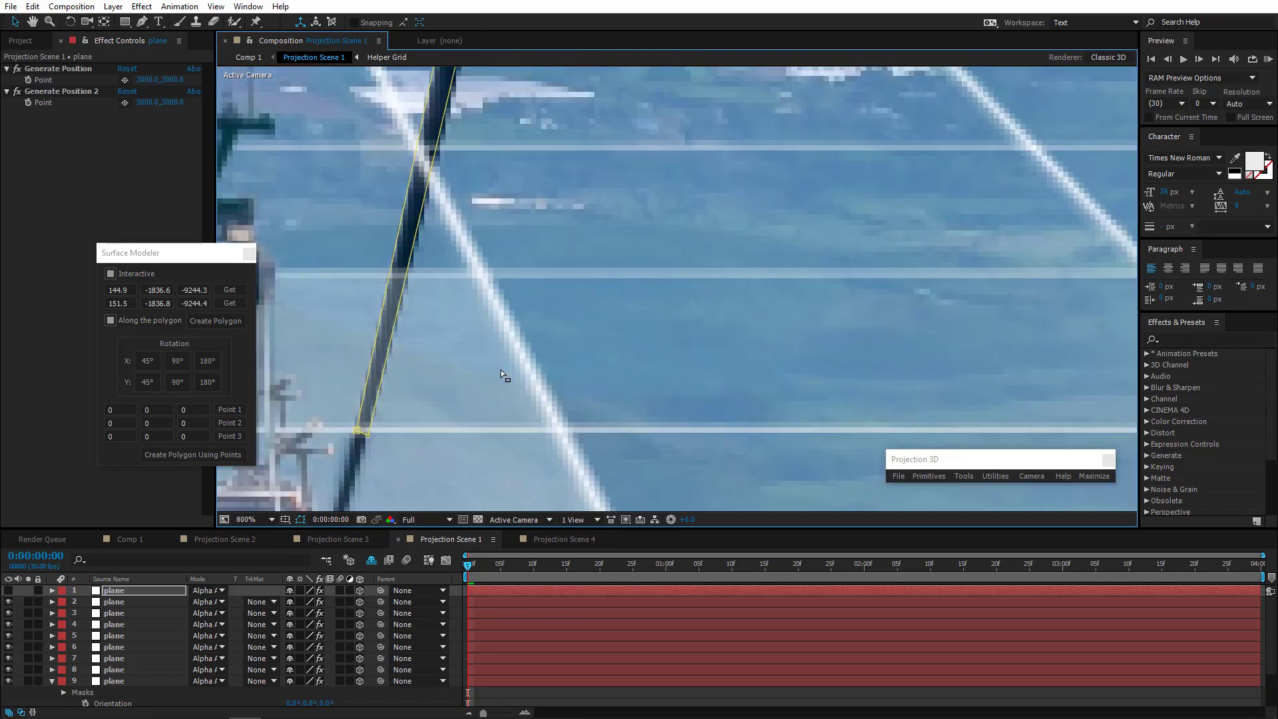
{"action": "scroll", "coordinate": [469, 207], "scroll_direction": "down", "scroll_amount": 2}
{"action": "left_click_drag", "start_coordinate": [583, 146], "coordinate": [435, 453]}
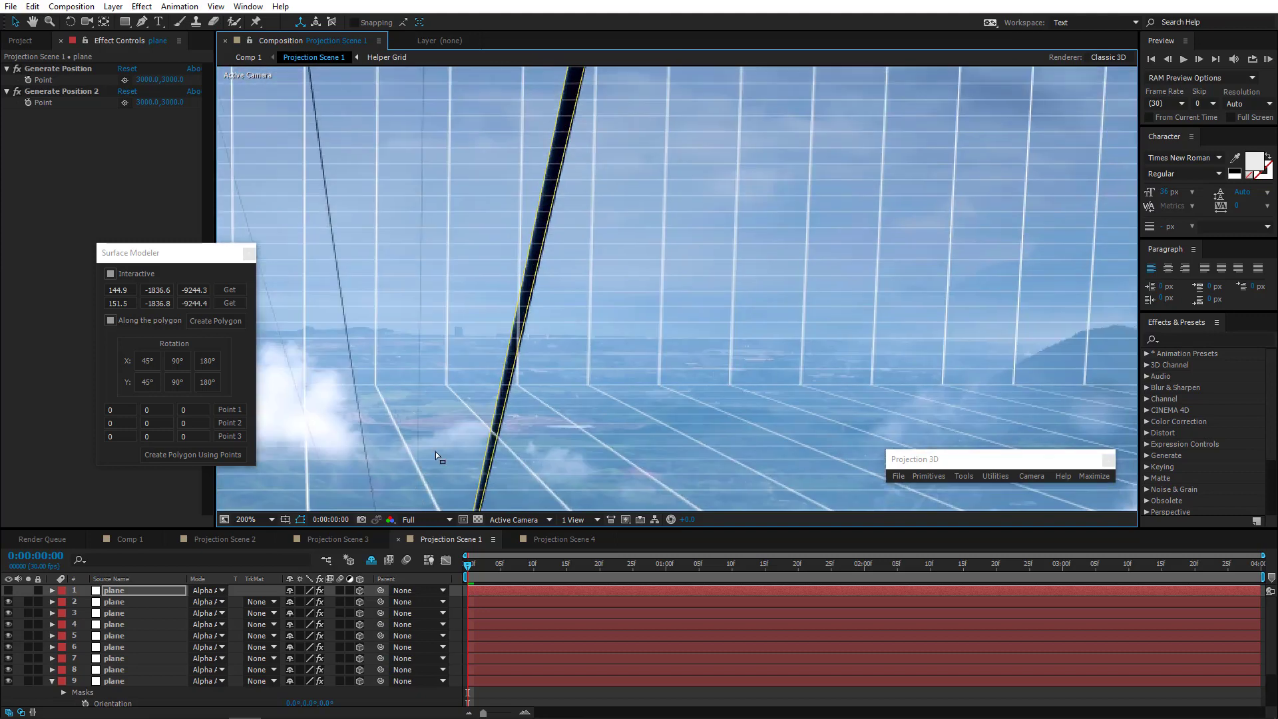
{"action": "left_click", "coordinate": [141, 23]}
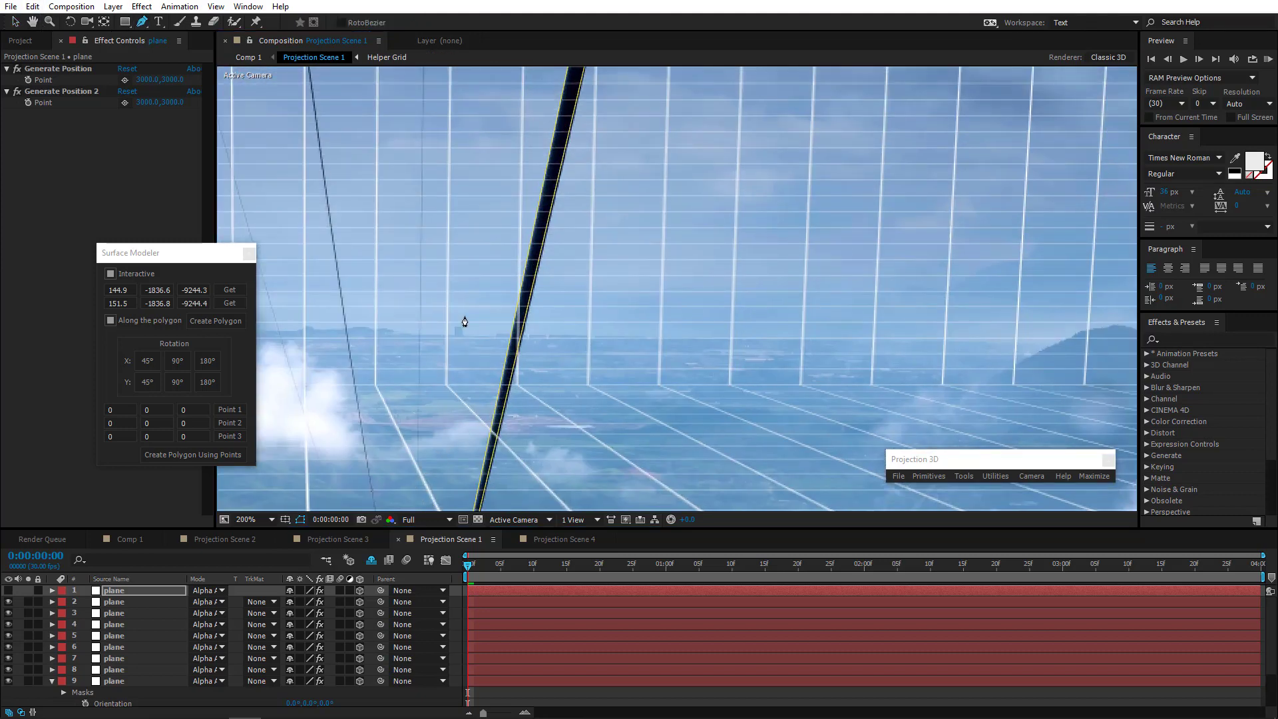
{"action": "left_click", "coordinate": [533, 287]}
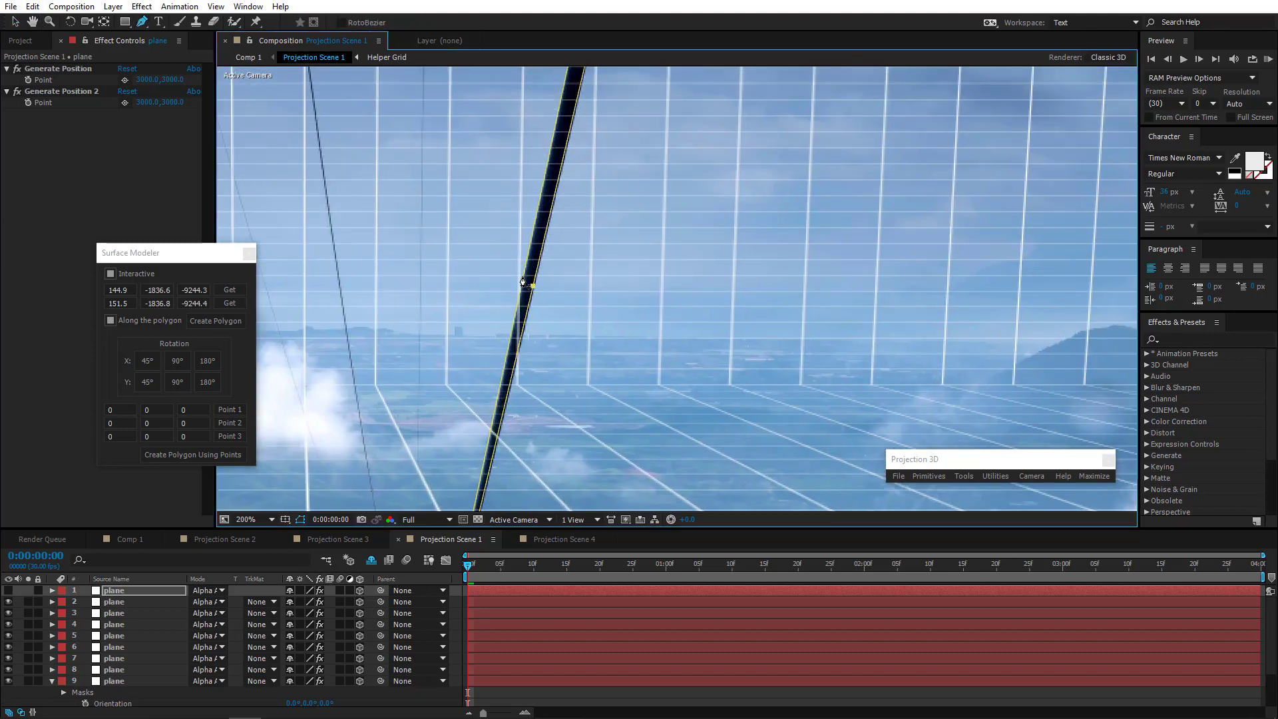
{"action": "left_click", "coordinate": [525, 275]}
{"action": "scroll", "coordinate": [560, 259], "scroll_direction": "down", "scroll_amount": 4}
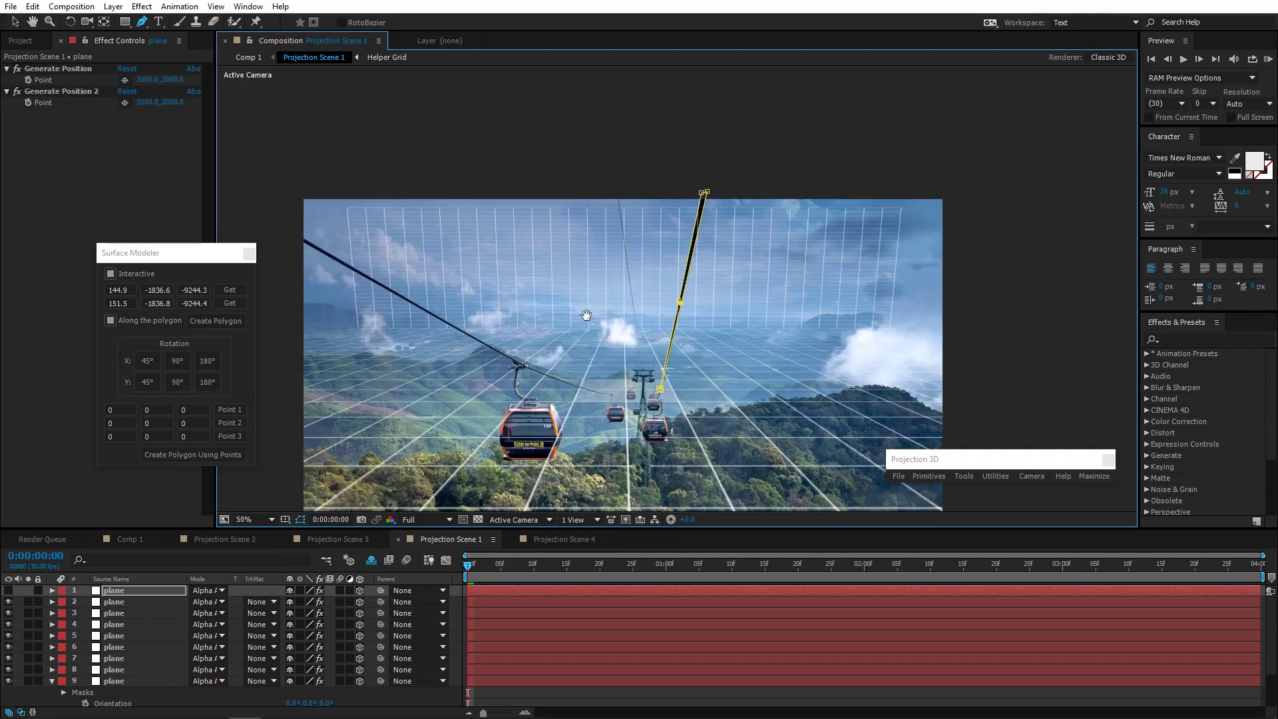
{"action": "left_click", "coordinate": [9, 590]}
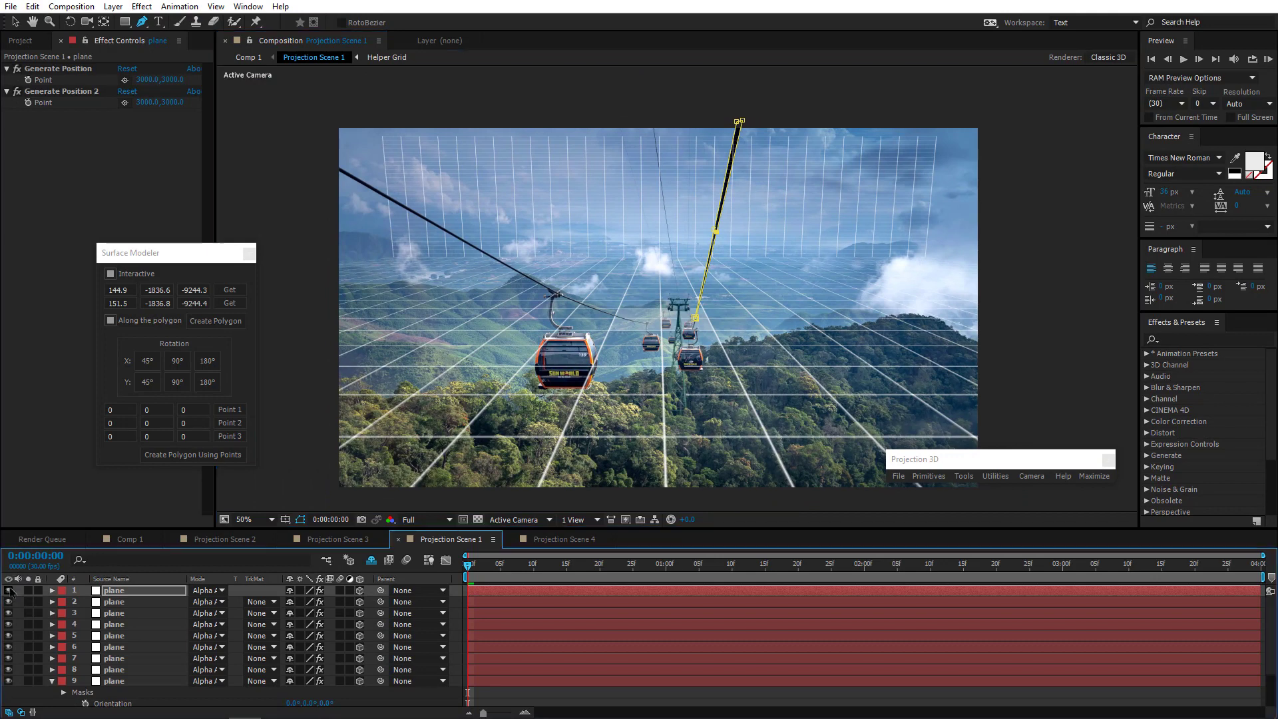
Collapse the properties of plane layer 9 and delete plane layer 10, which covers the tower
{"action": "left_click", "coordinate": [121, 681]}
{"action": "scroll", "coordinate": [123, 681], "scroll_direction": "down", "scroll_amount": 2}
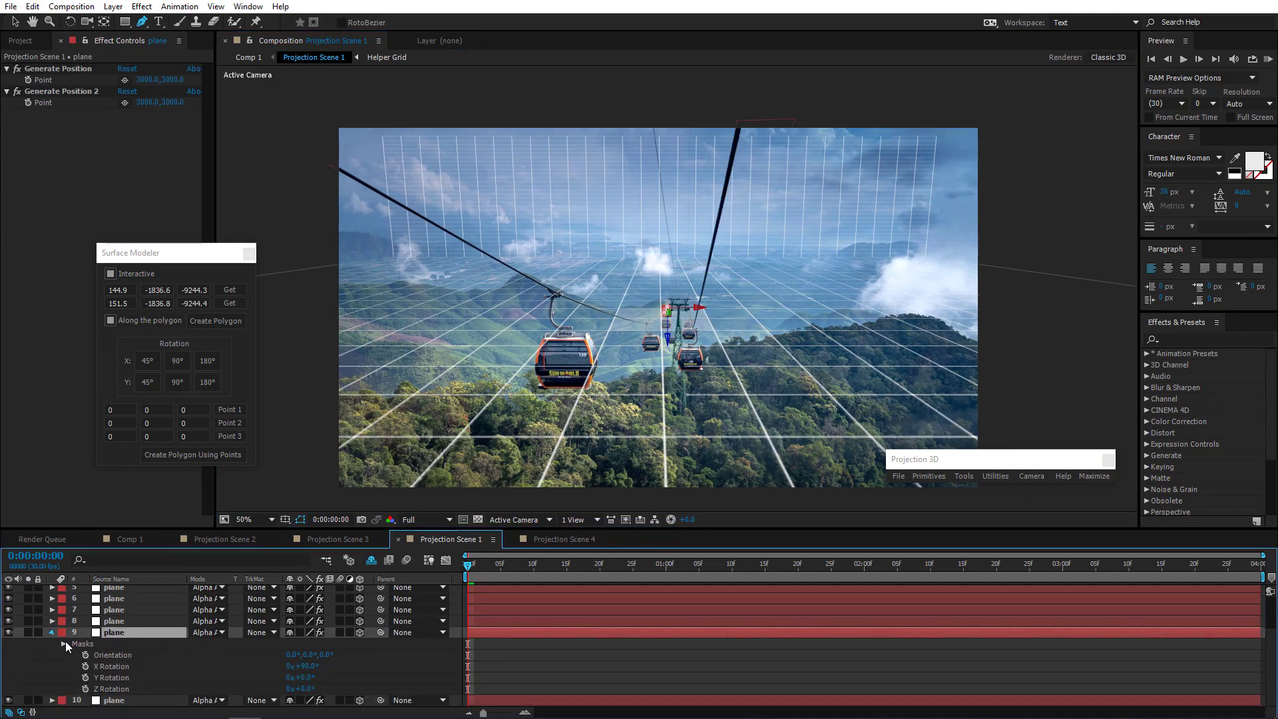
{"action": "left_click", "coordinate": [51, 632]}
{"action": "left_click", "coordinate": [110, 695]}
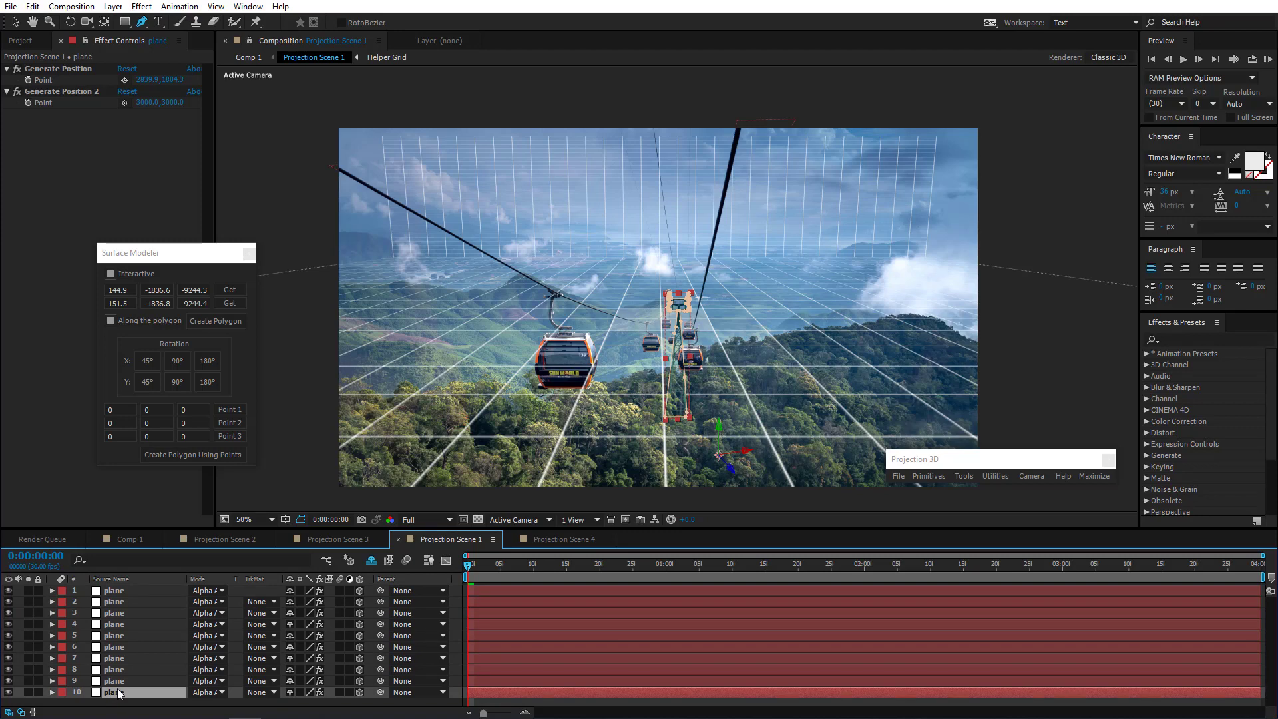
{"action": "key", "text": "Delete"}
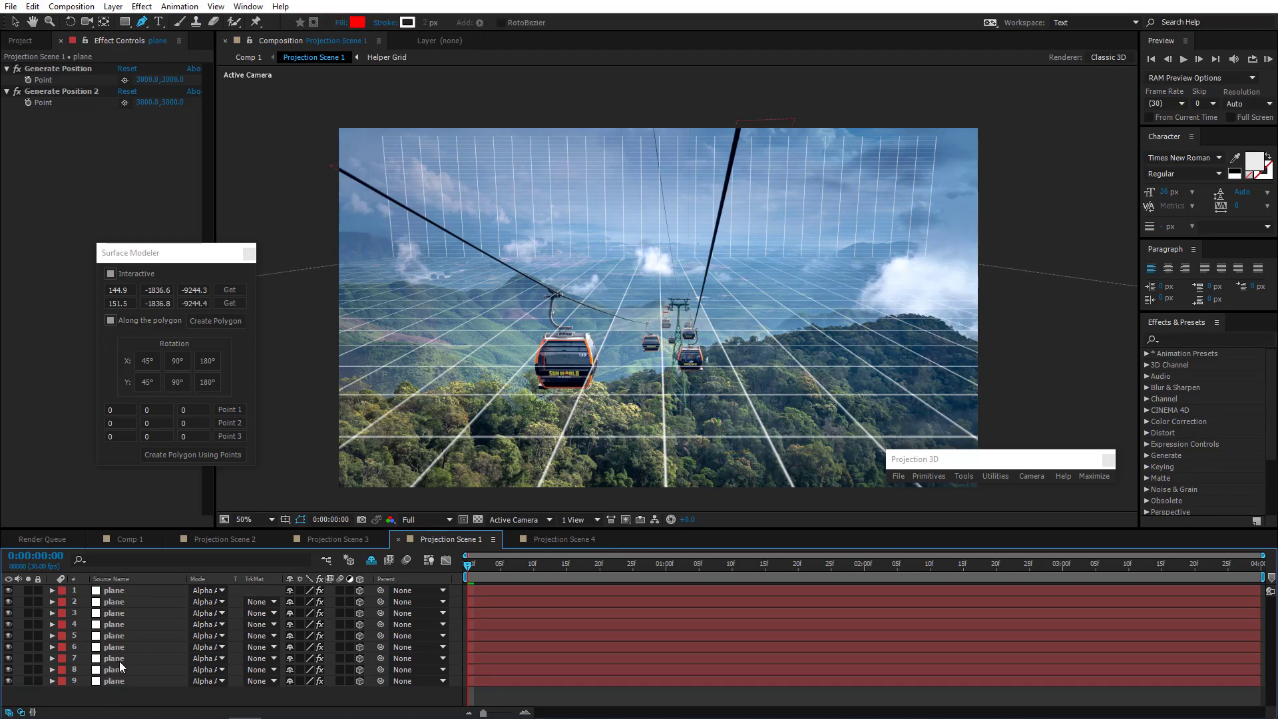
Play a RAM preview of Comp 1 to examine the projected cables during the camera move
{"action": "left_click", "coordinate": [130, 540]}
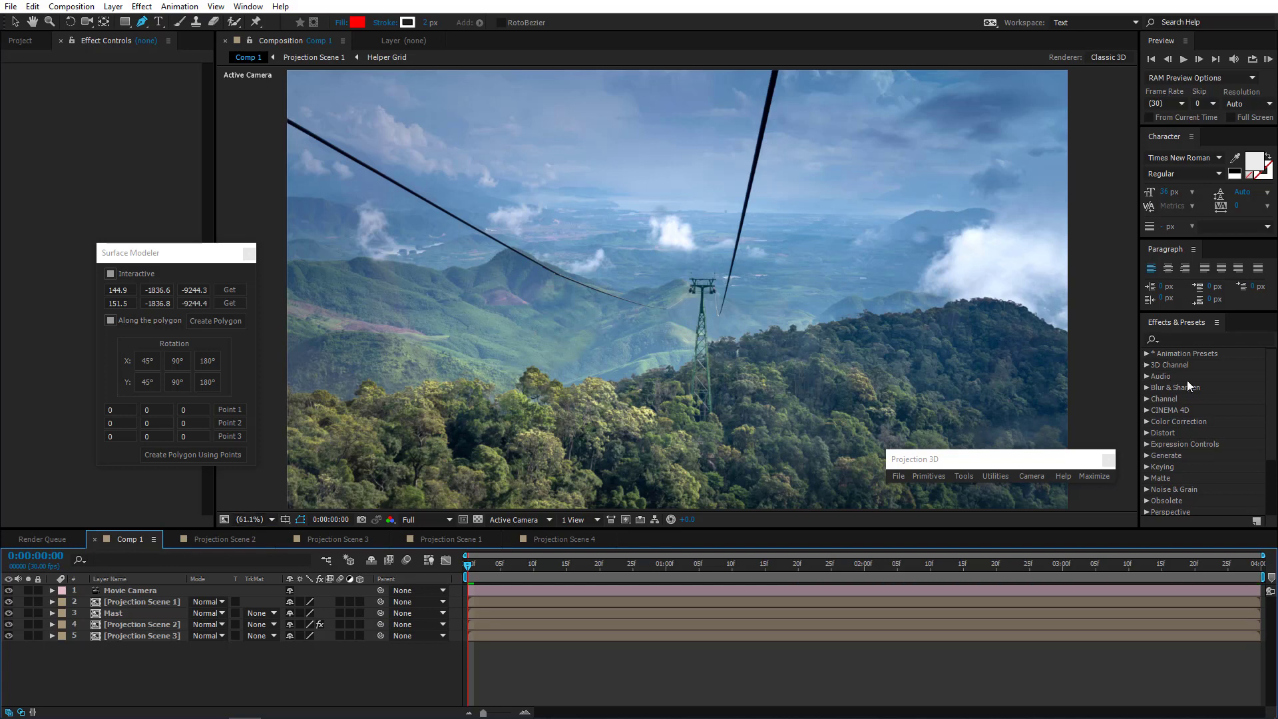
{"action": "left_click", "coordinate": [1269, 58]}
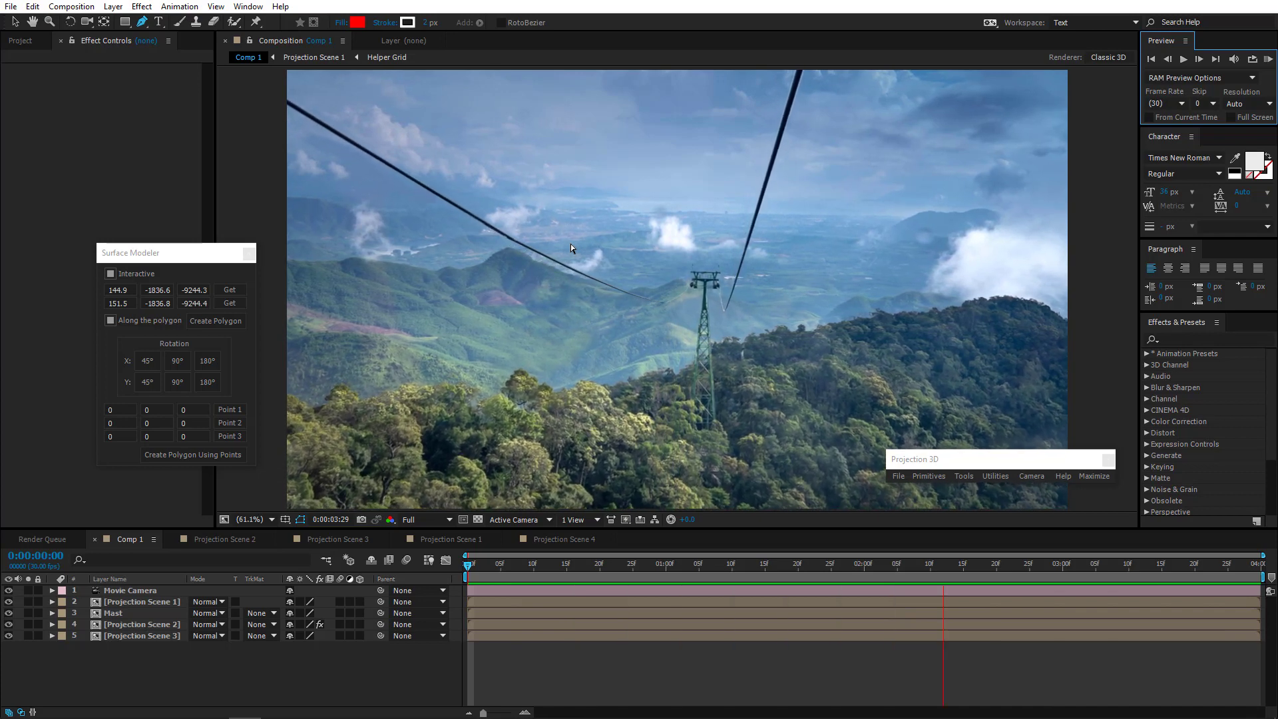
{"action": "key", "text": "space"}
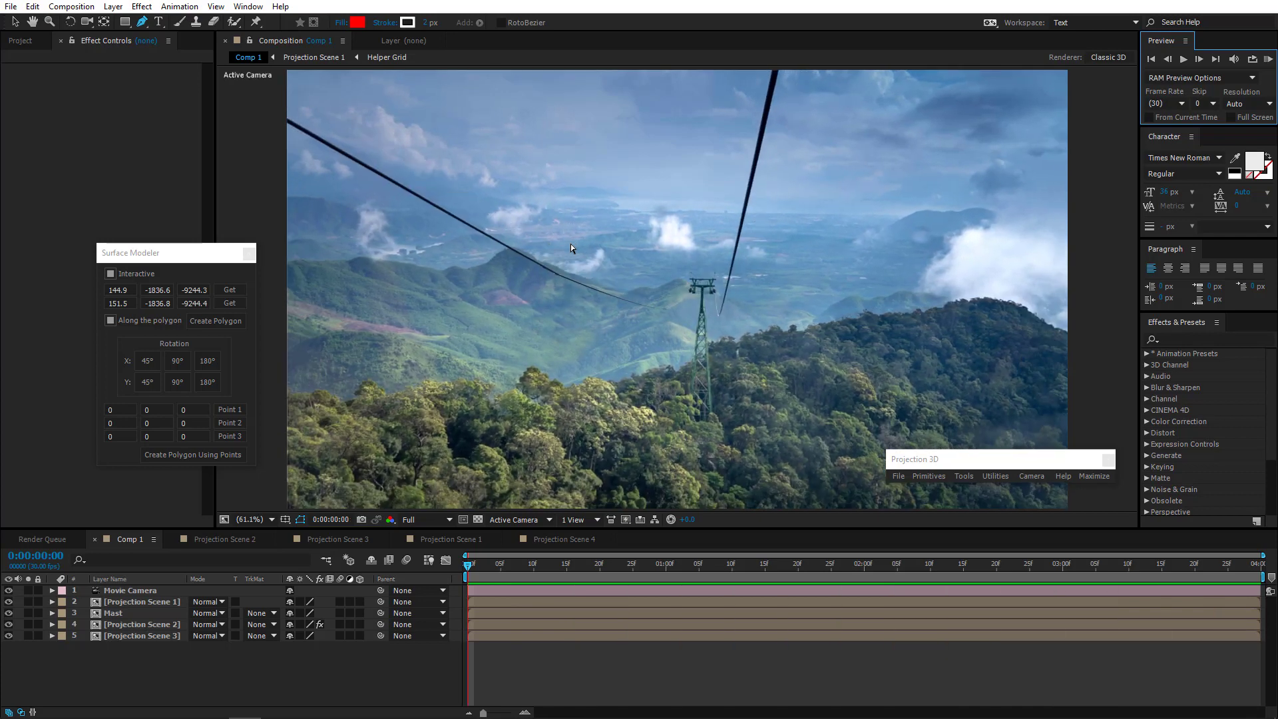
In Projection Scene 1, place the Generate Position point of plane layer 9 where the farthest gondola's hanger meets the left cable
{"action": "key", "text": "v"}
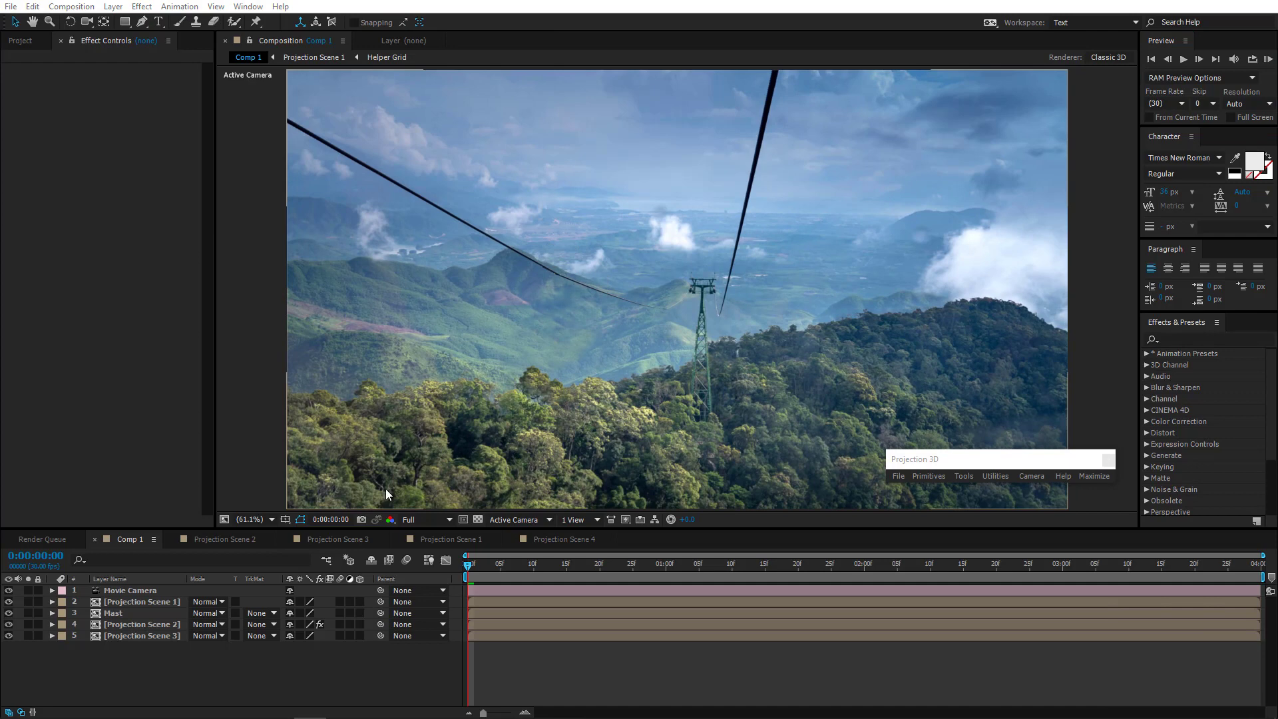
{"action": "double_click", "coordinate": [149, 602]}
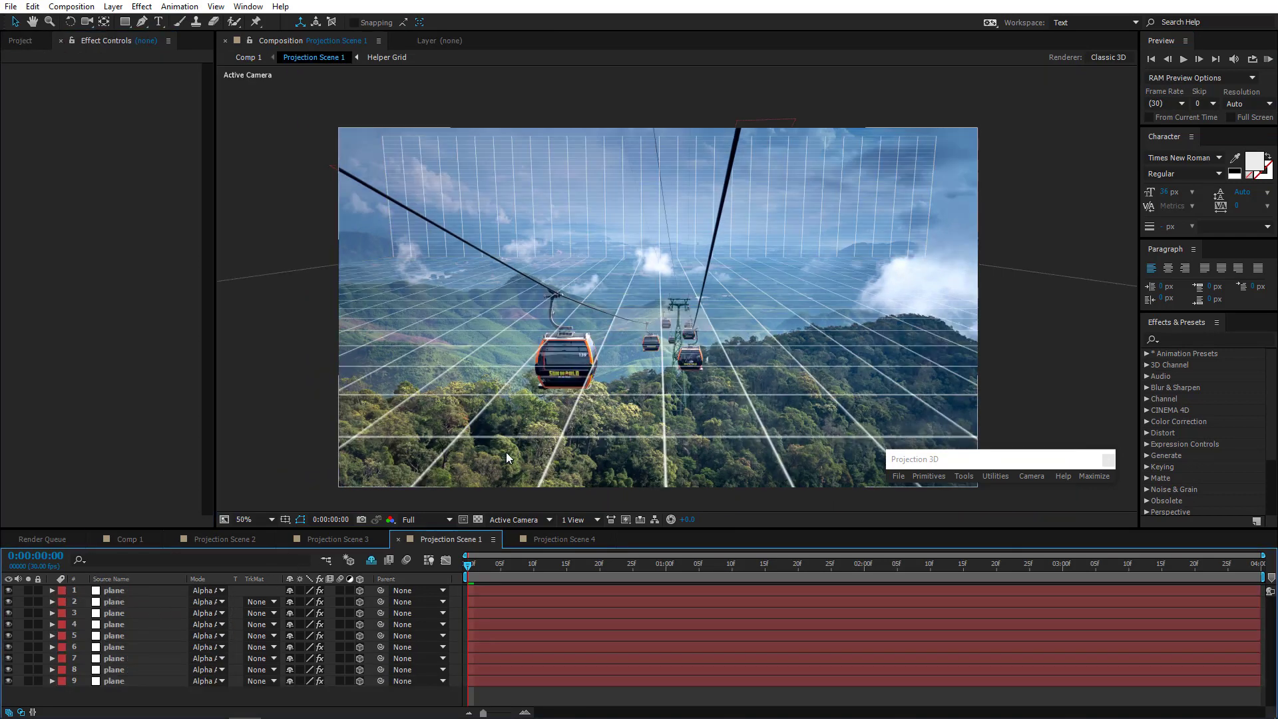
{"action": "left_click_drag", "start_coordinate": [536, 435], "coordinate": [541, 409]}
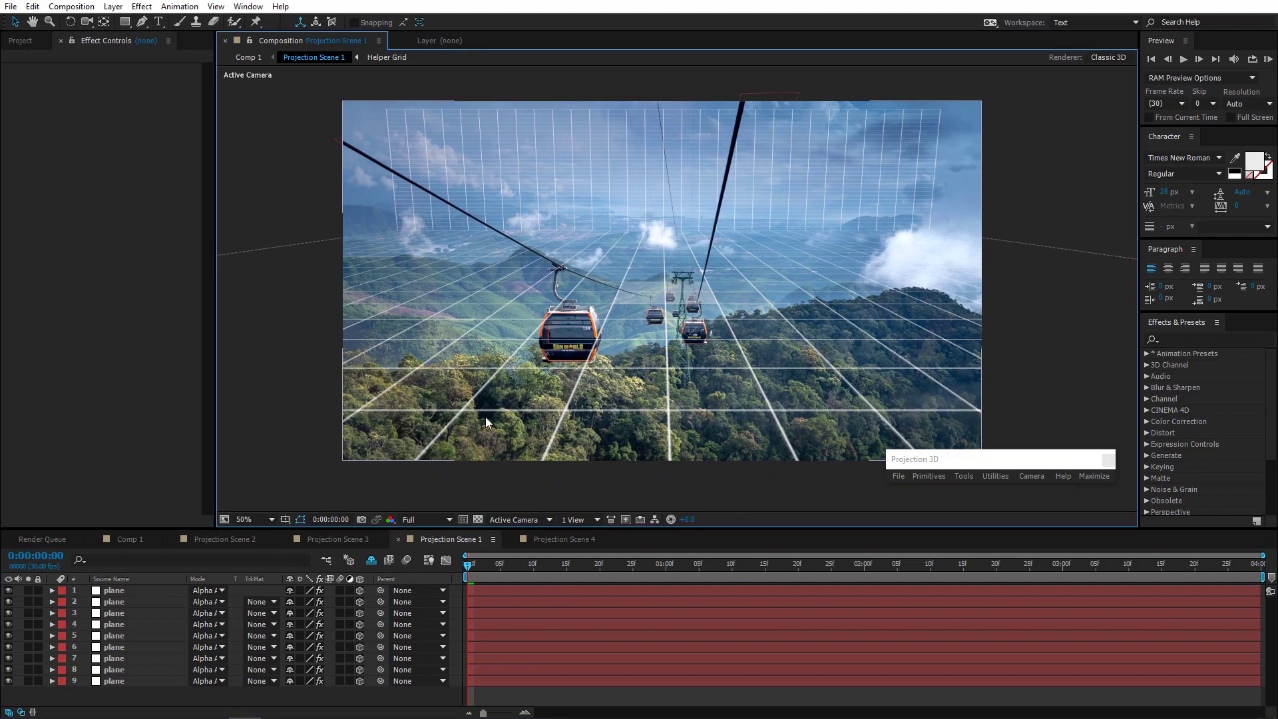
{"action": "left_click", "coordinate": [117, 682]}
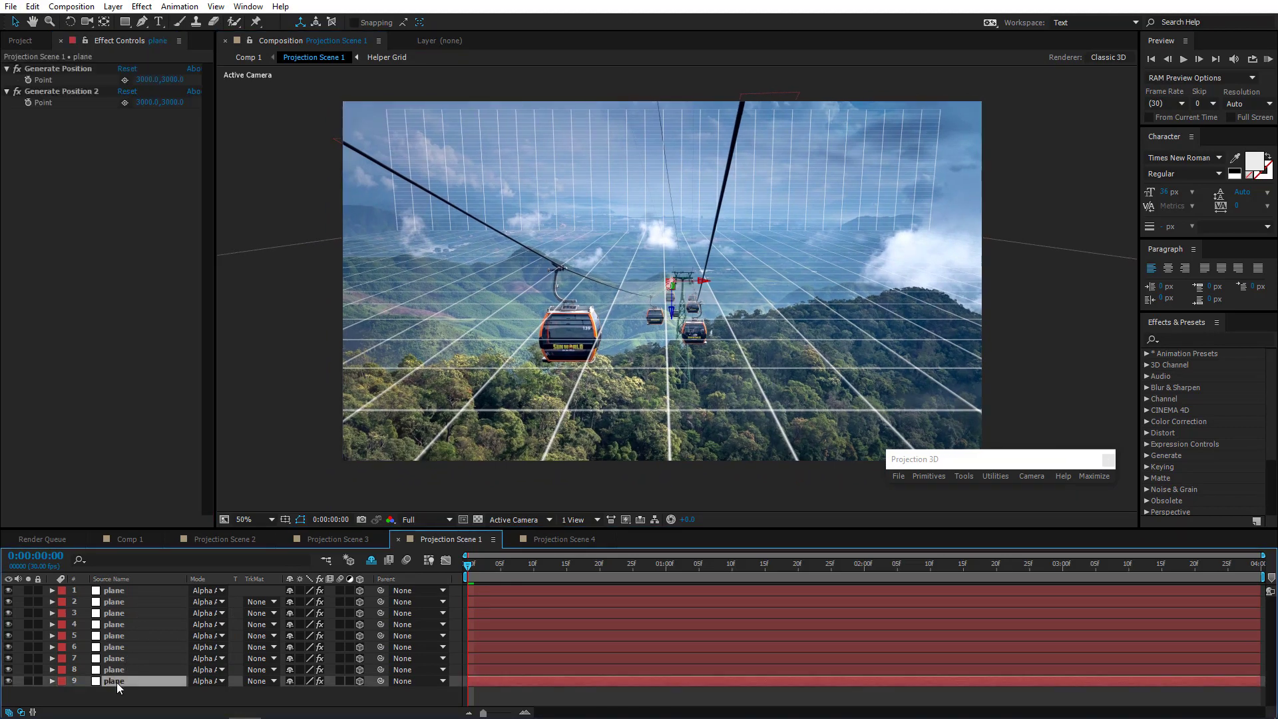
{"action": "scroll", "coordinate": [662, 325], "scroll_direction": "up", "scroll_amount": 3}
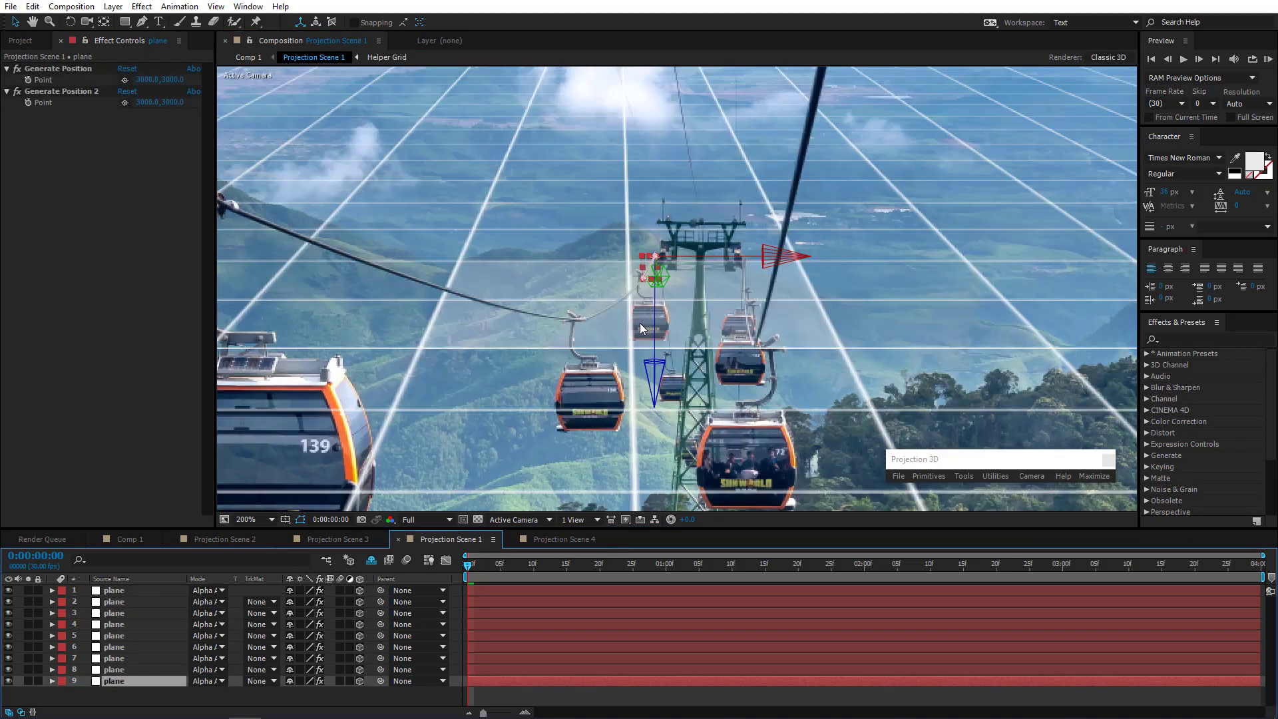
{"action": "scroll", "coordinate": [661, 321], "scroll_direction": "up", "scroll_amount": 2}
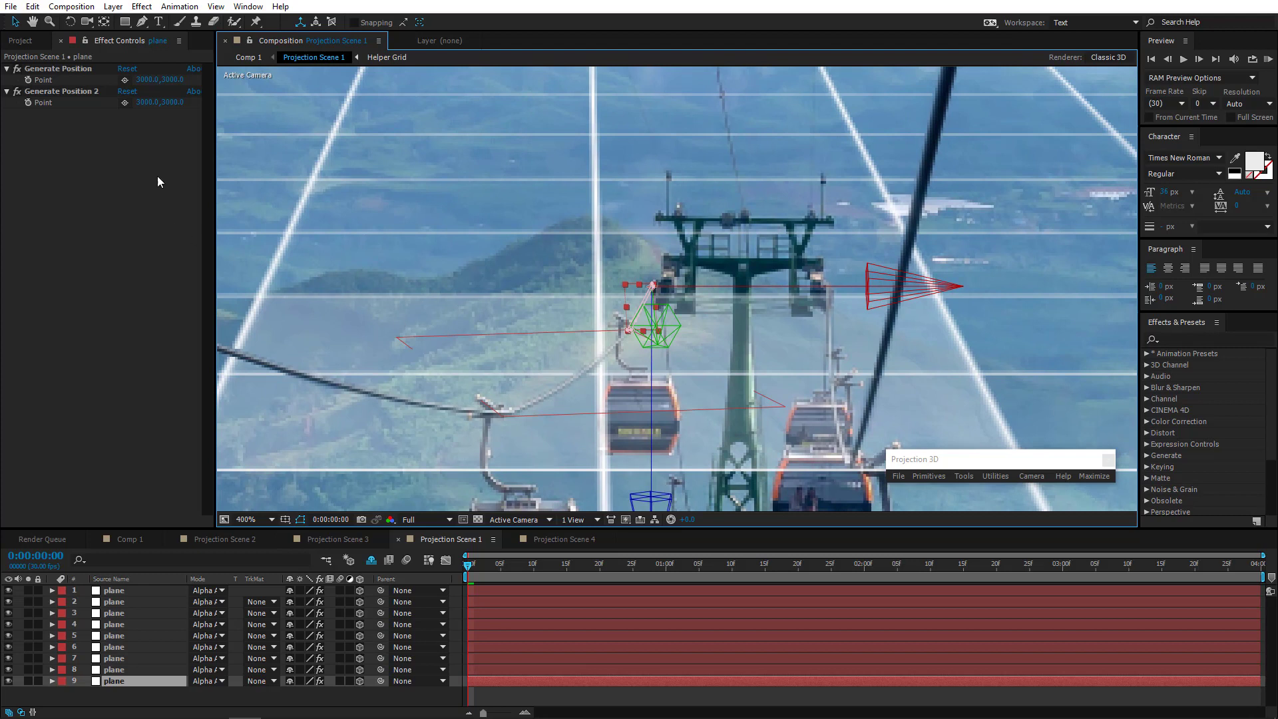
{"action": "left_click", "coordinate": [125, 81]}
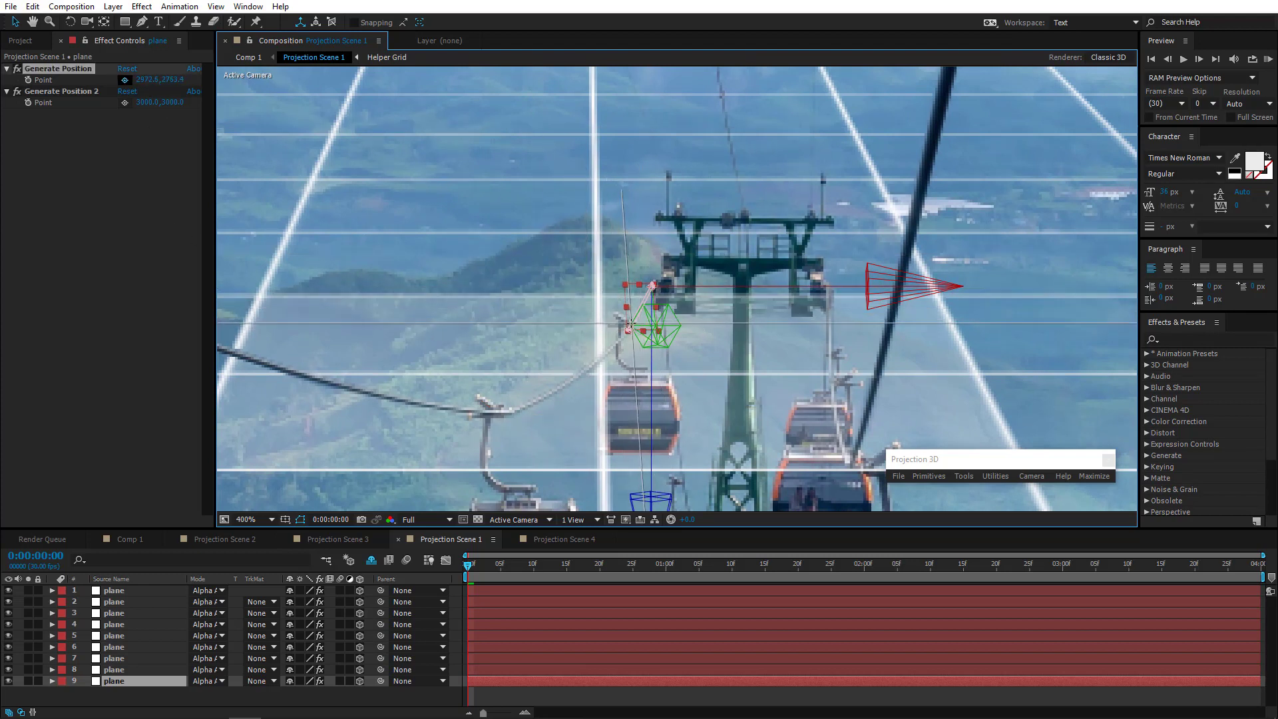
{"action": "left_click", "coordinate": [629, 326]}
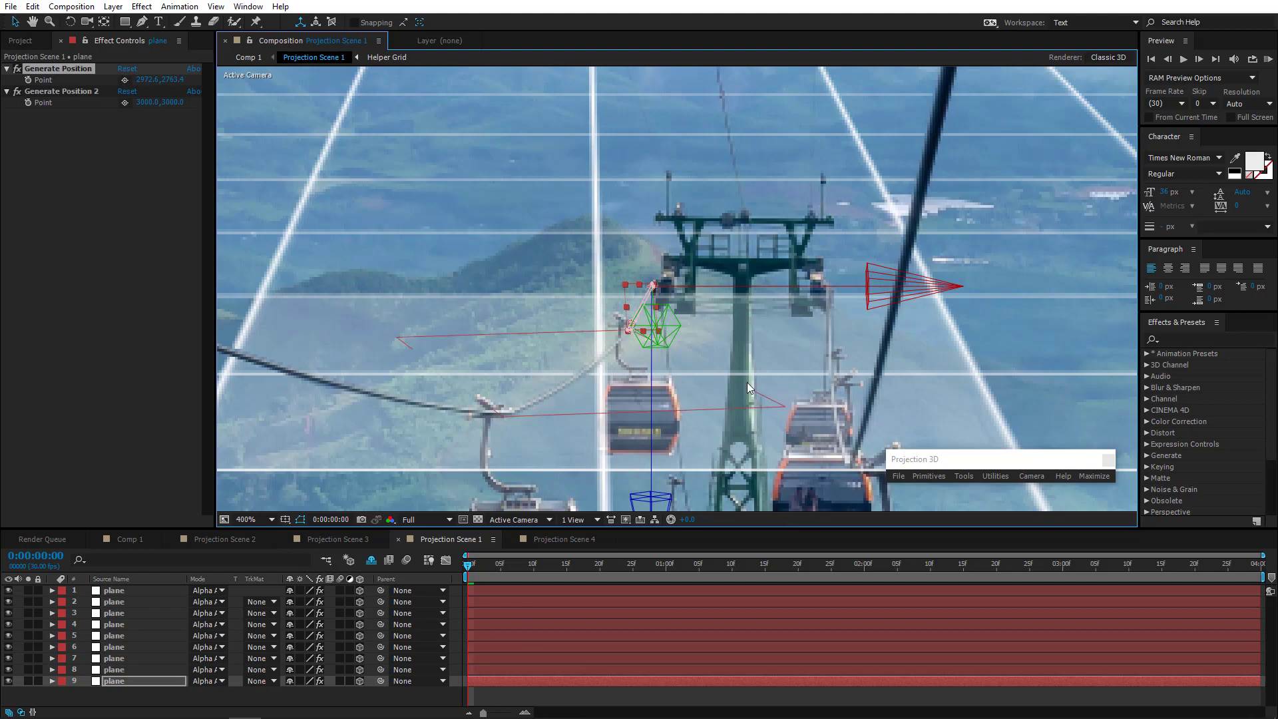
Import wagon.png into the scene as a 3D layer at the picked position on the left cable
{"action": "left_click", "coordinate": [895, 475]}
{"action": "left_click", "coordinate": [920, 488]}
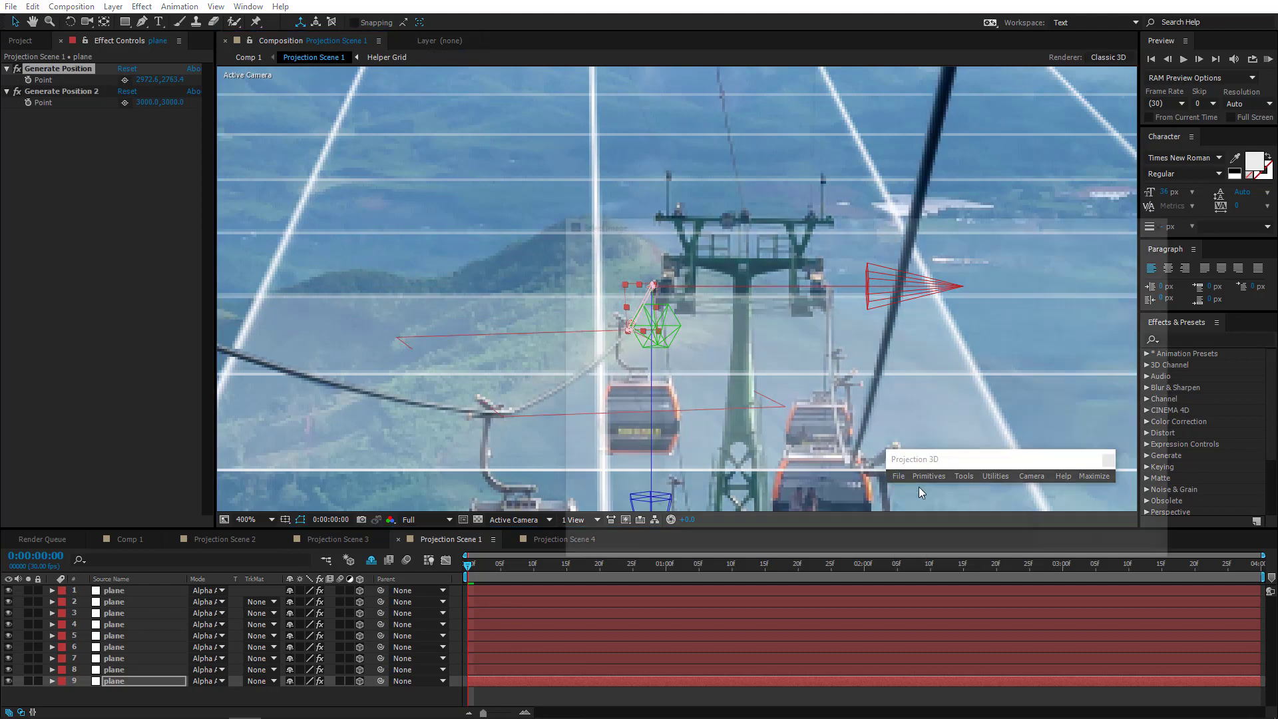
{"action": "double_click", "coordinate": [1142, 326]}
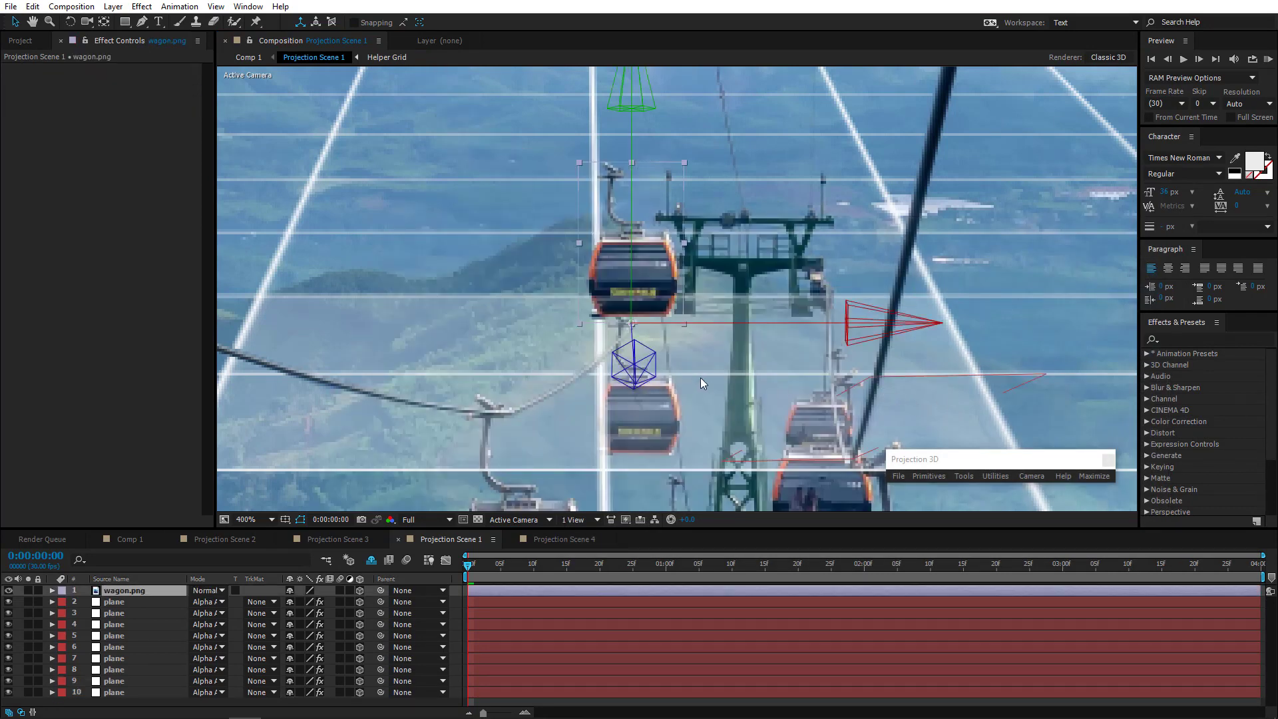
Move the anchor point of wagon.png to the cable grip at the upper end of the gondola's hanger
{"action": "double_click", "coordinate": [150, 591]}
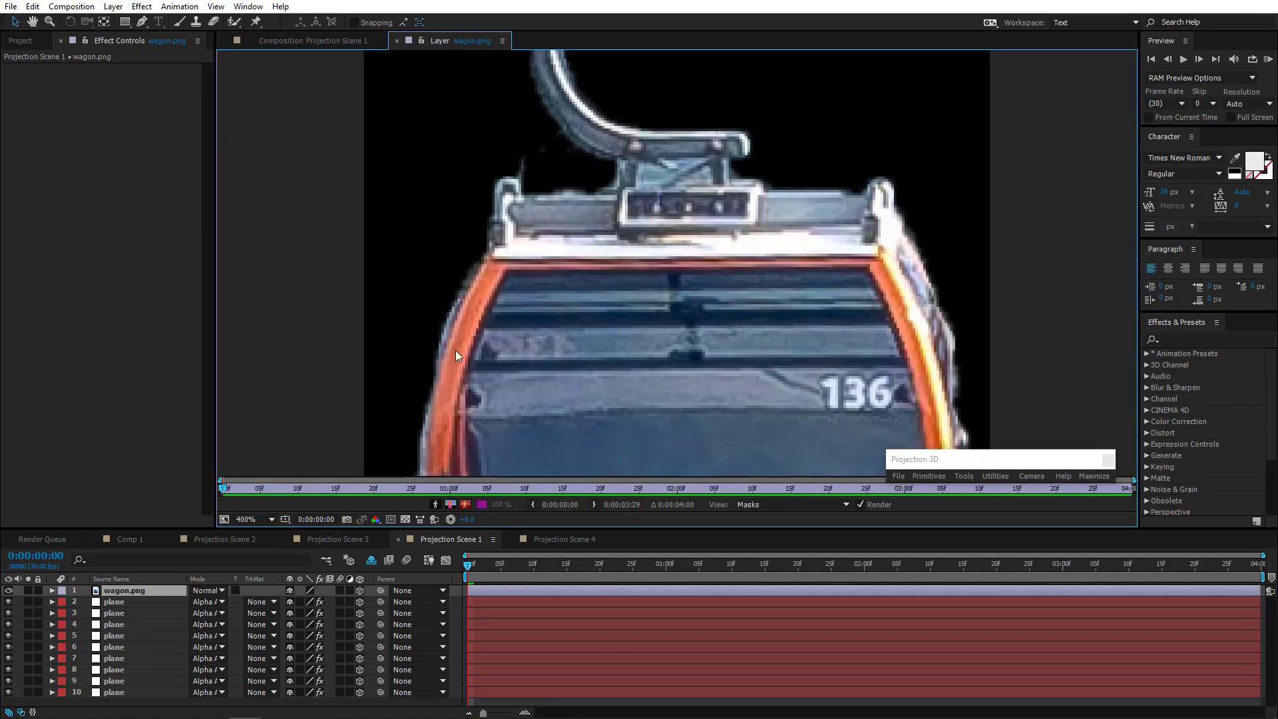
{"action": "scroll", "coordinate": [678, 322], "scroll_direction": "down", "scroll_amount": 3}
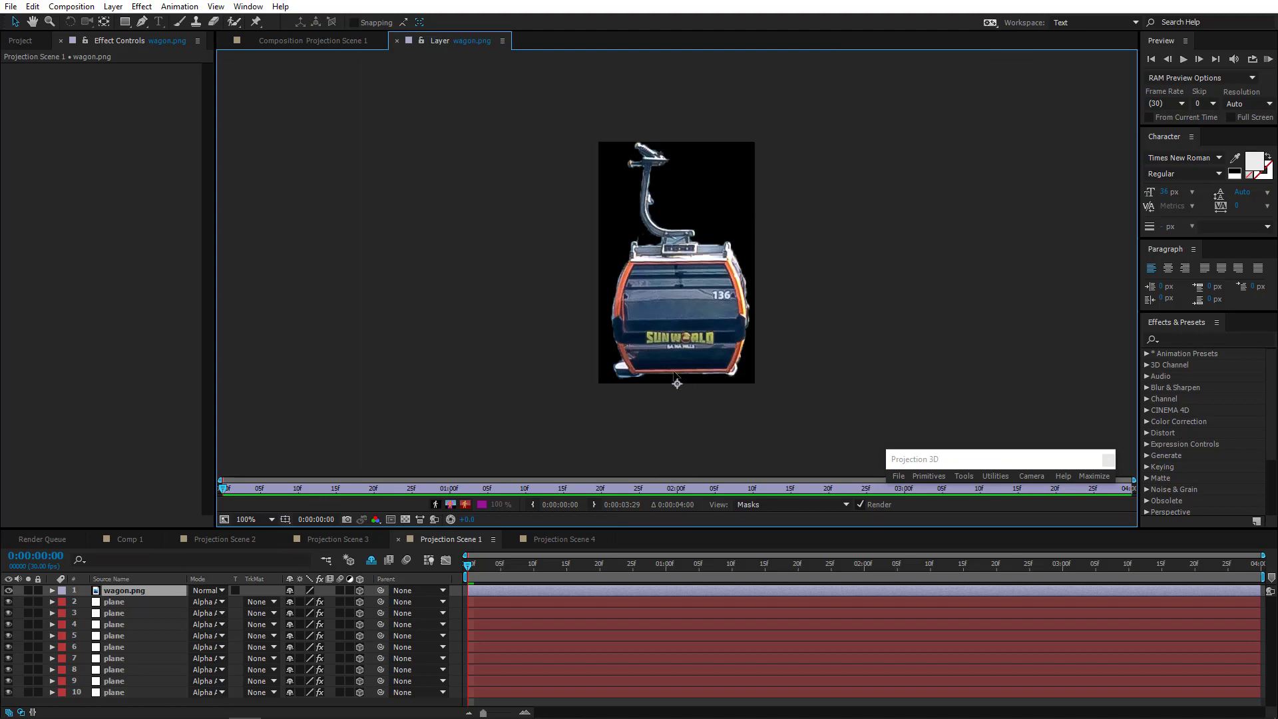
{"action": "left_click", "coordinate": [649, 153]}
{"action": "left_click", "coordinate": [308, 41]}
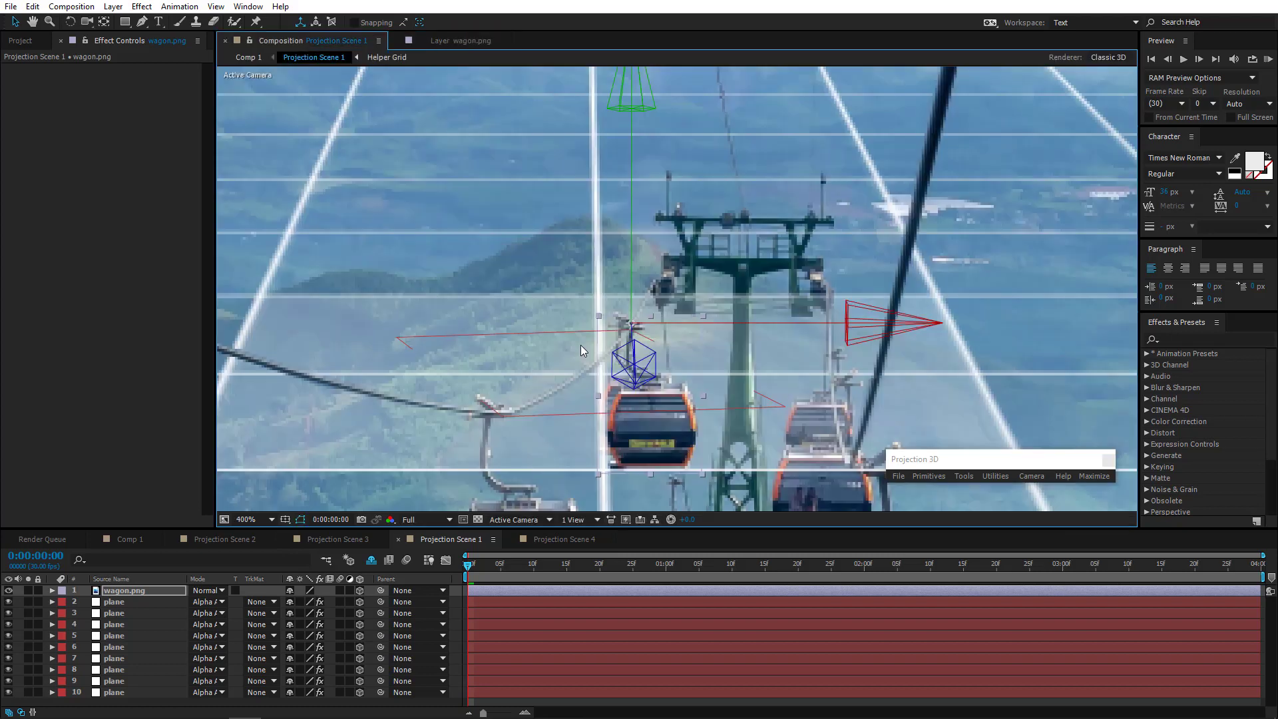
{"action": "left_click_drag", "start_coordinate": [562, 365], "coordinate": [548, 336]}
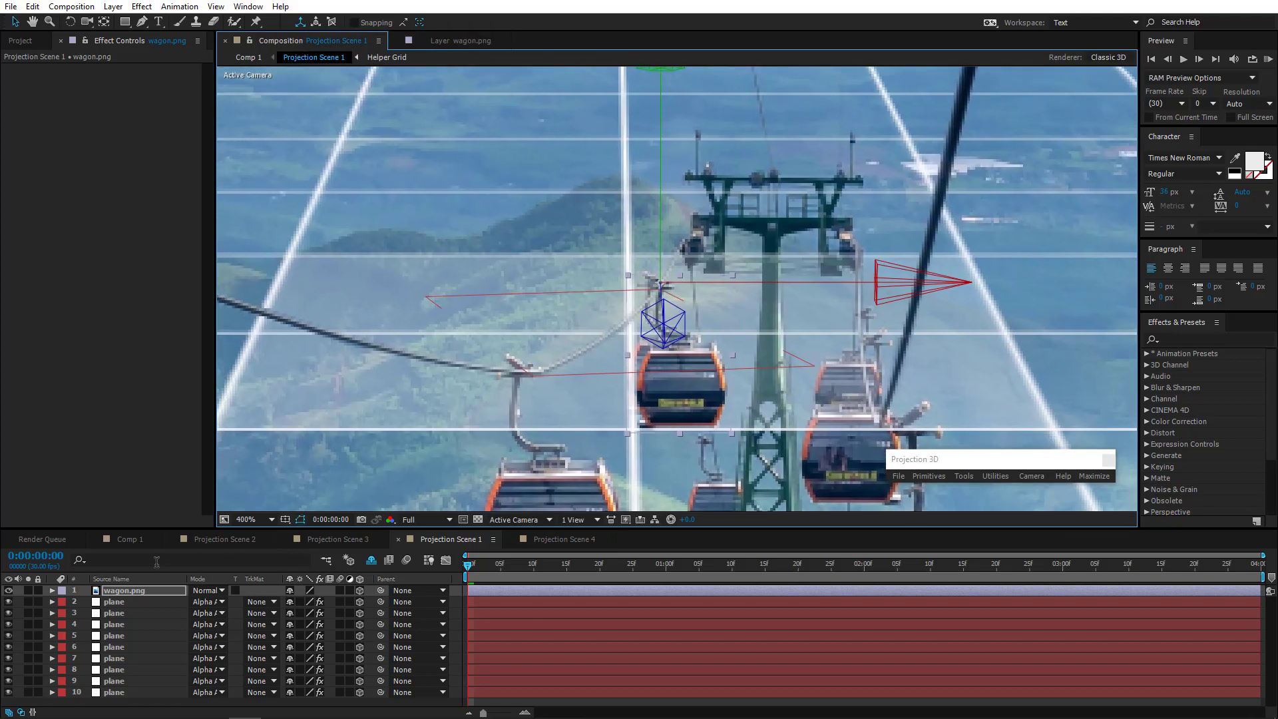
Set the scale of the wagon.png layer to 45% to match the farthest gondola
{"action": "key", "text": "s"}
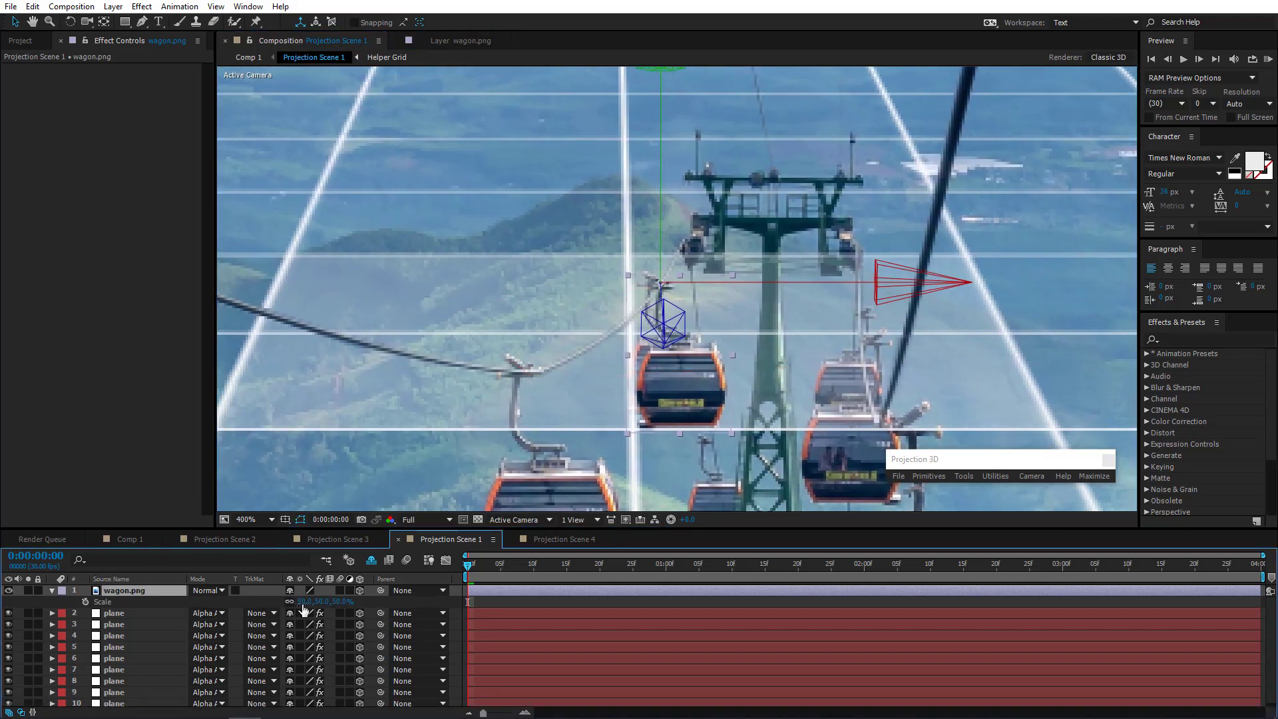
{"action": "left_click", "coordinate": [304, 601]}
{"action": "type", "text": "45"}
{"action": "key", "text": "Return"}
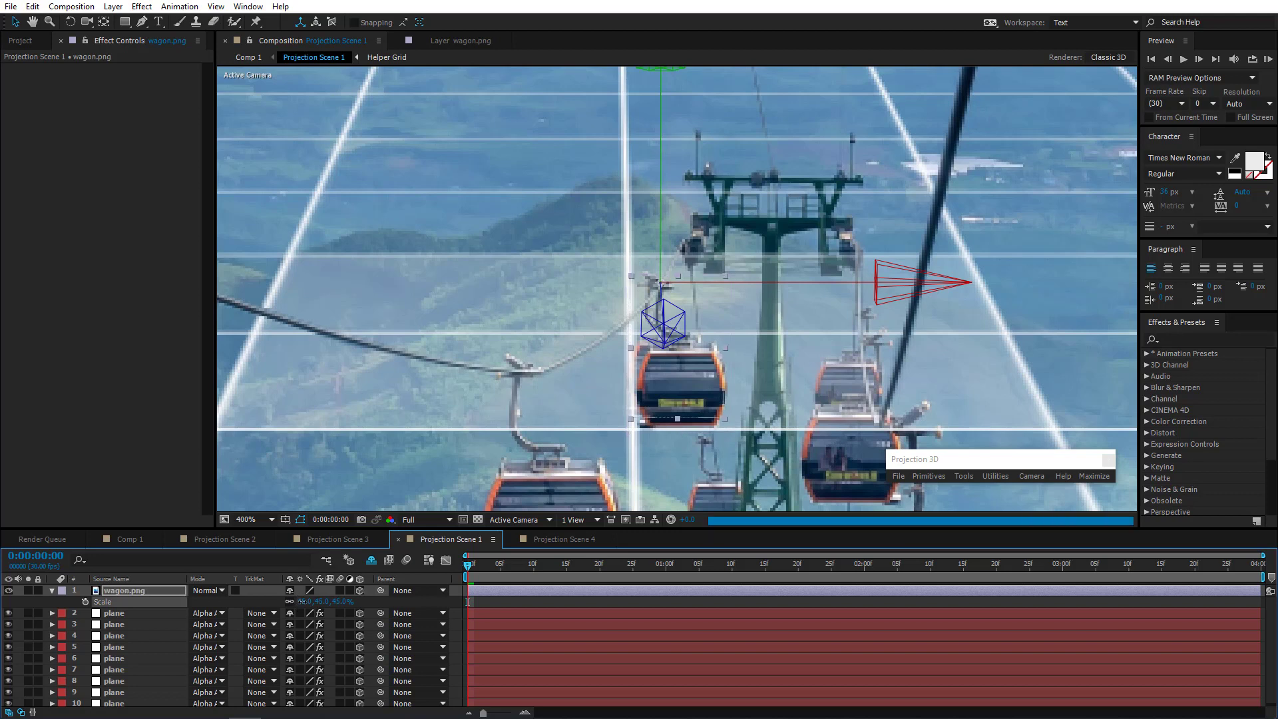
Nudge the 45% wagon.png gondola slightly left along its X axis and check its placement in Comp 1
{"action": "left_click_drag", "start_coordinate": [739, 282], "coordinate": [736, 283]}
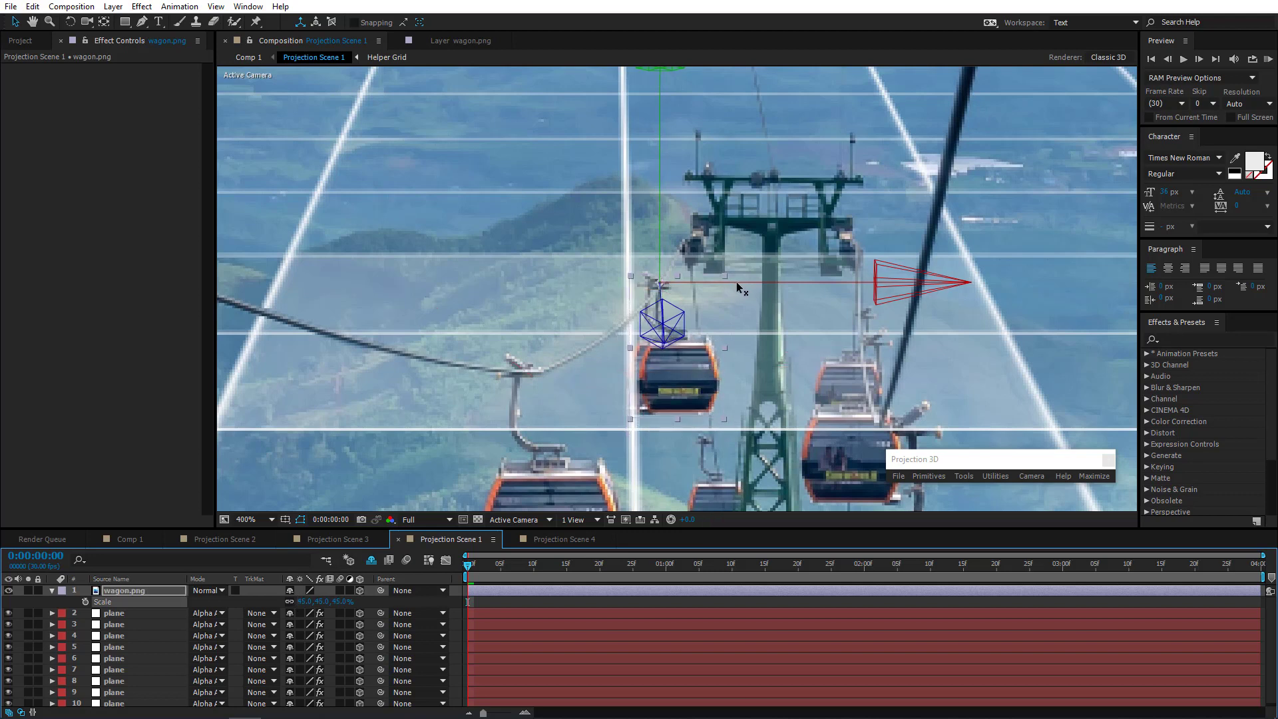
{"action": "left_click", "coordinate": [132, 539]}
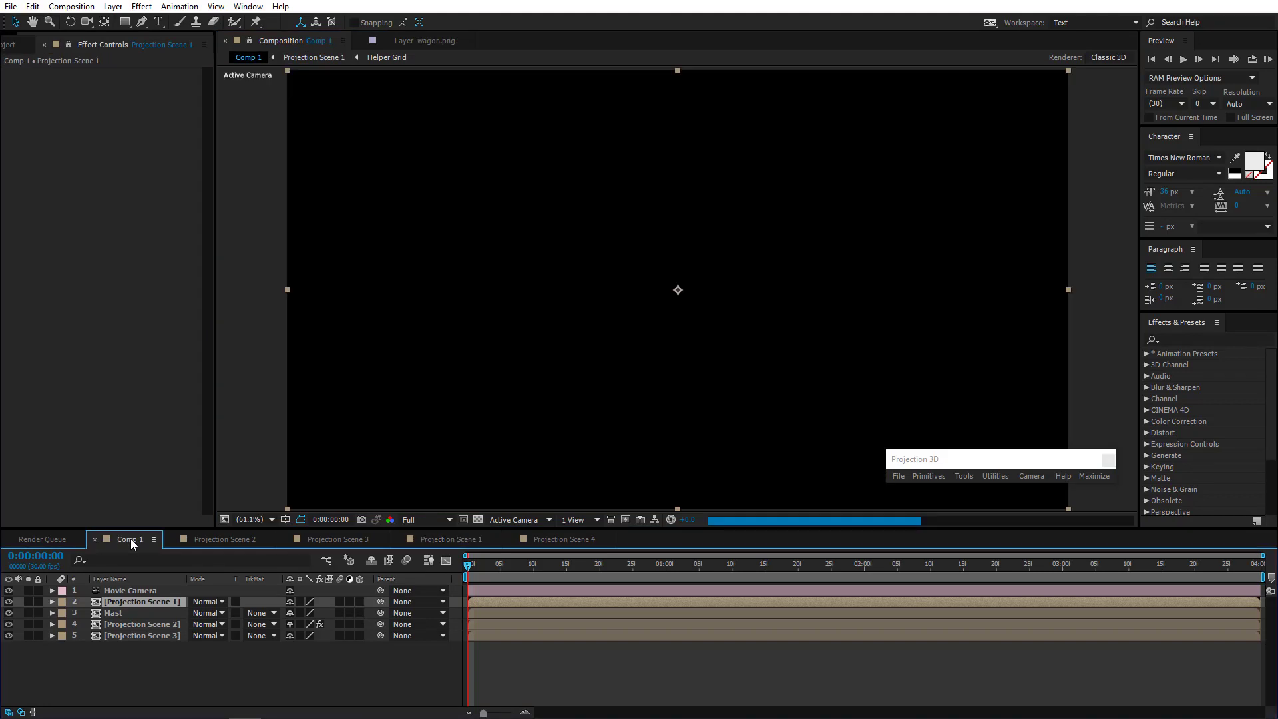
{"action": "scroll", "coordinate": [729, 273], "scroll_direction": "up", "scroll_amount": 3}
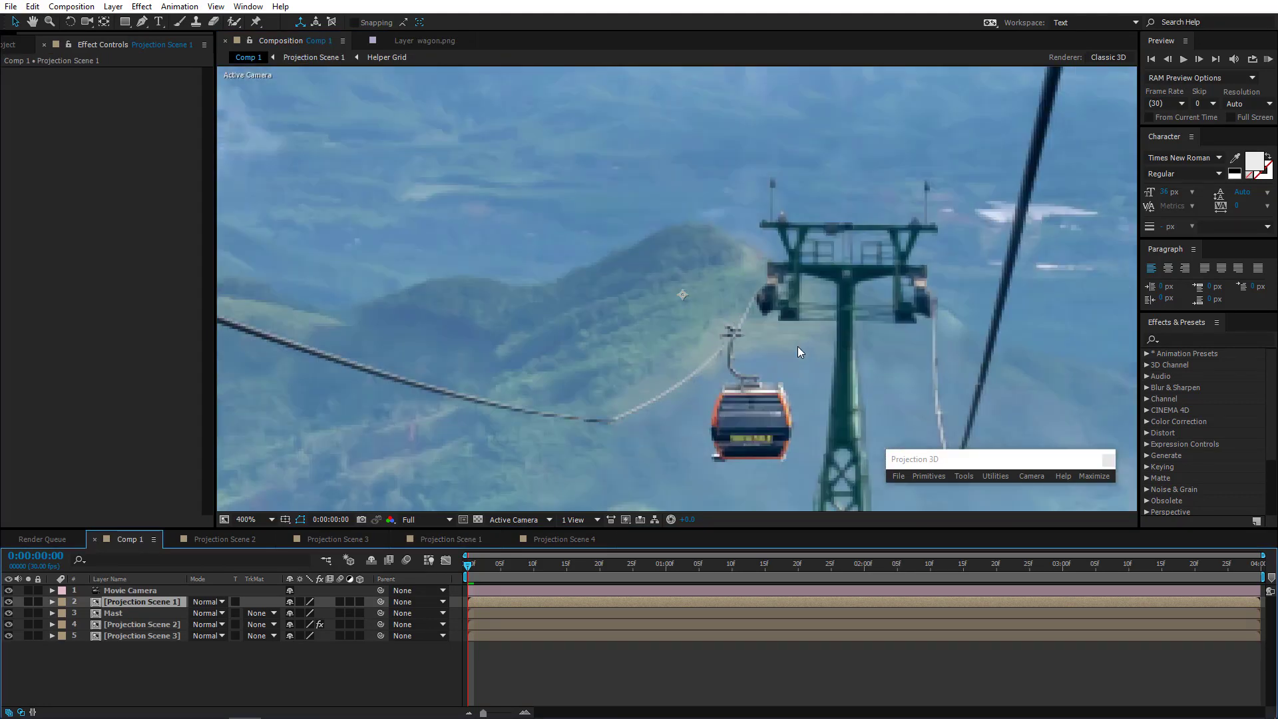
{"action": "left_click_drag", "start_coordinate": [793, 349], "coordinate": [726, 344]}
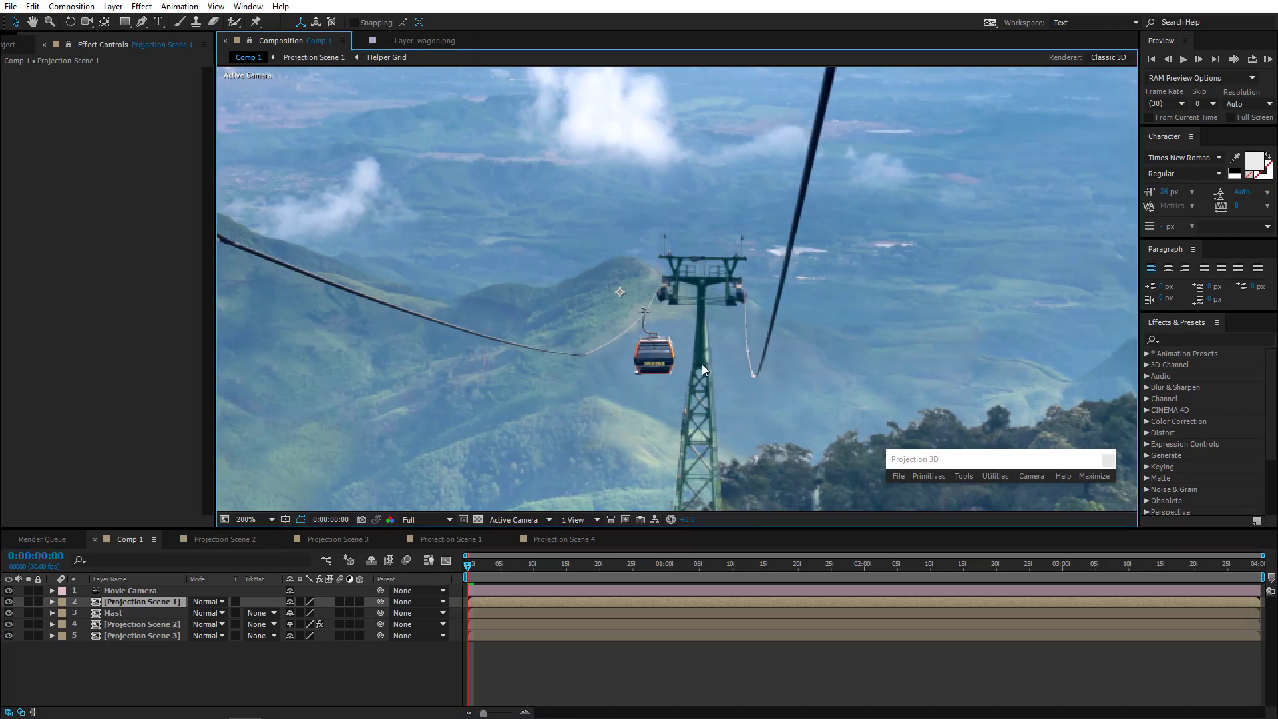
In Projection Scene 1, place the Generate Position point of plane layer 8 where the nearer left gondola's hanger meets the cable
{"action": "left_click", "coordinate": [453, 539]}
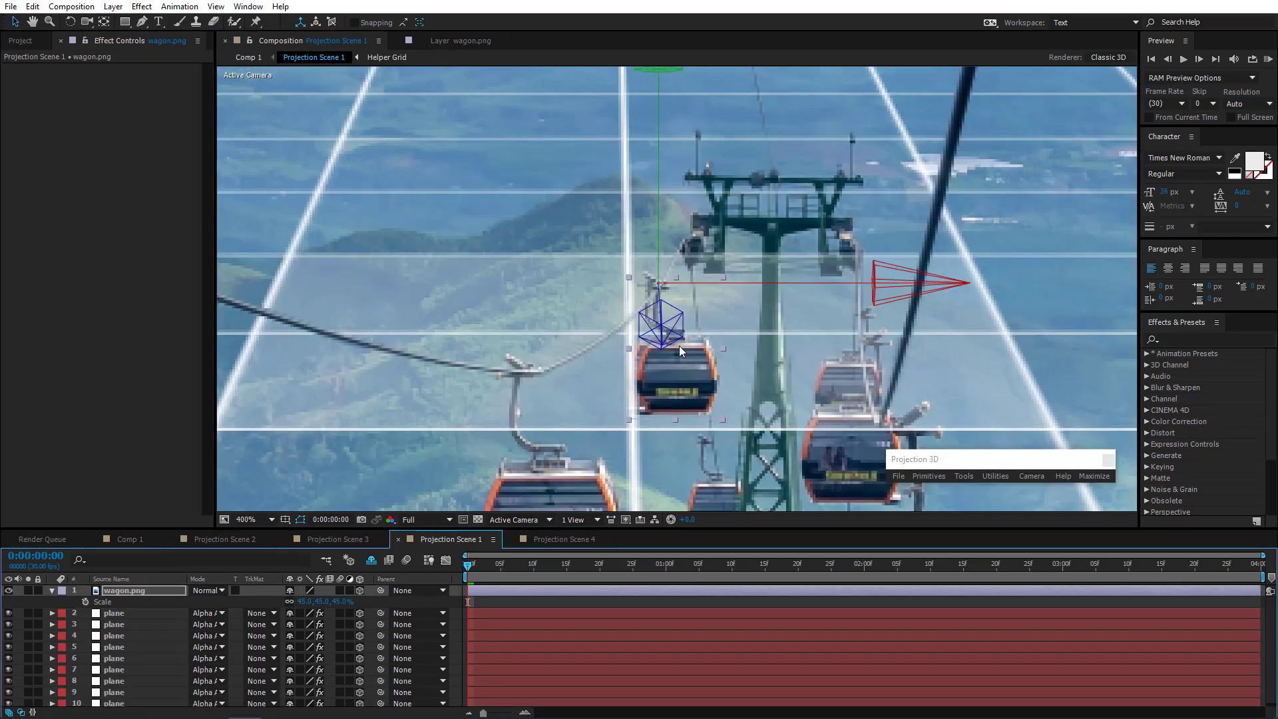
{"action": "scroll", "coordinate": [677, 349], "scroll_direction": "down", "scroll_amount": 1}
{"action": "left_click_drag", "start_coordinate": [628, 468], "coordinate": [627, 379]}
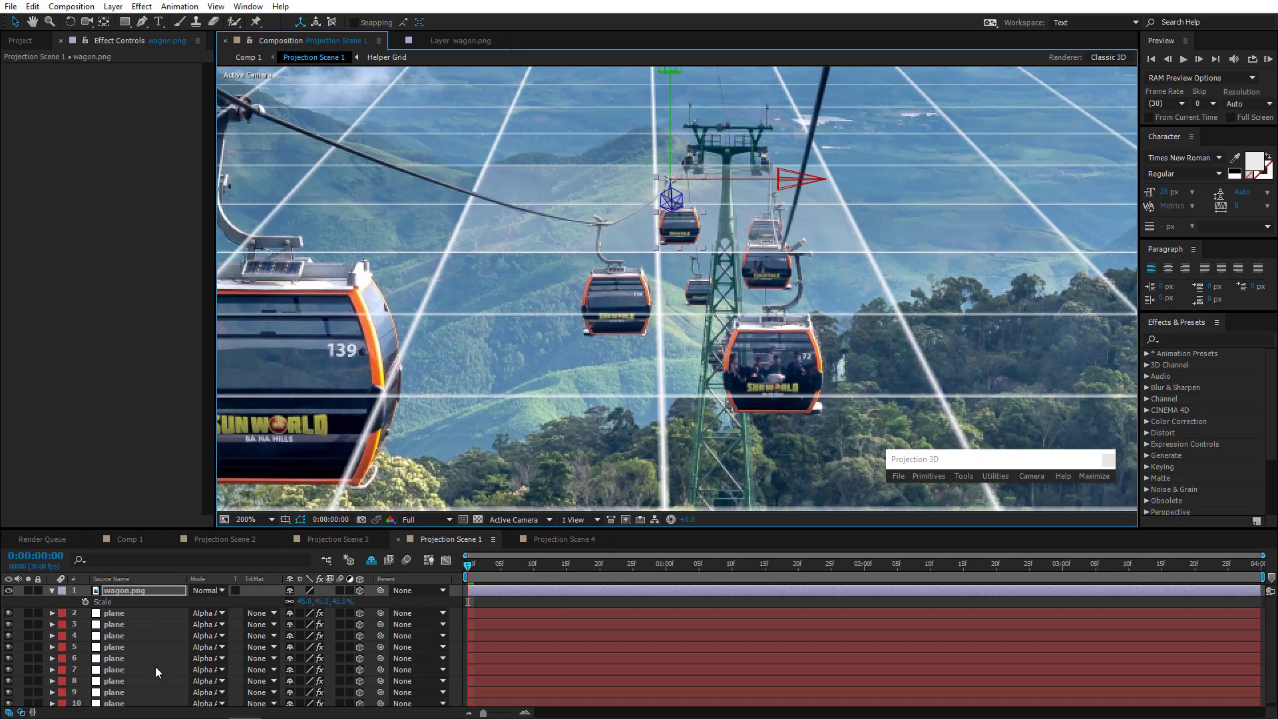
{"action": "left_click", "coordinate": [127, 692]}
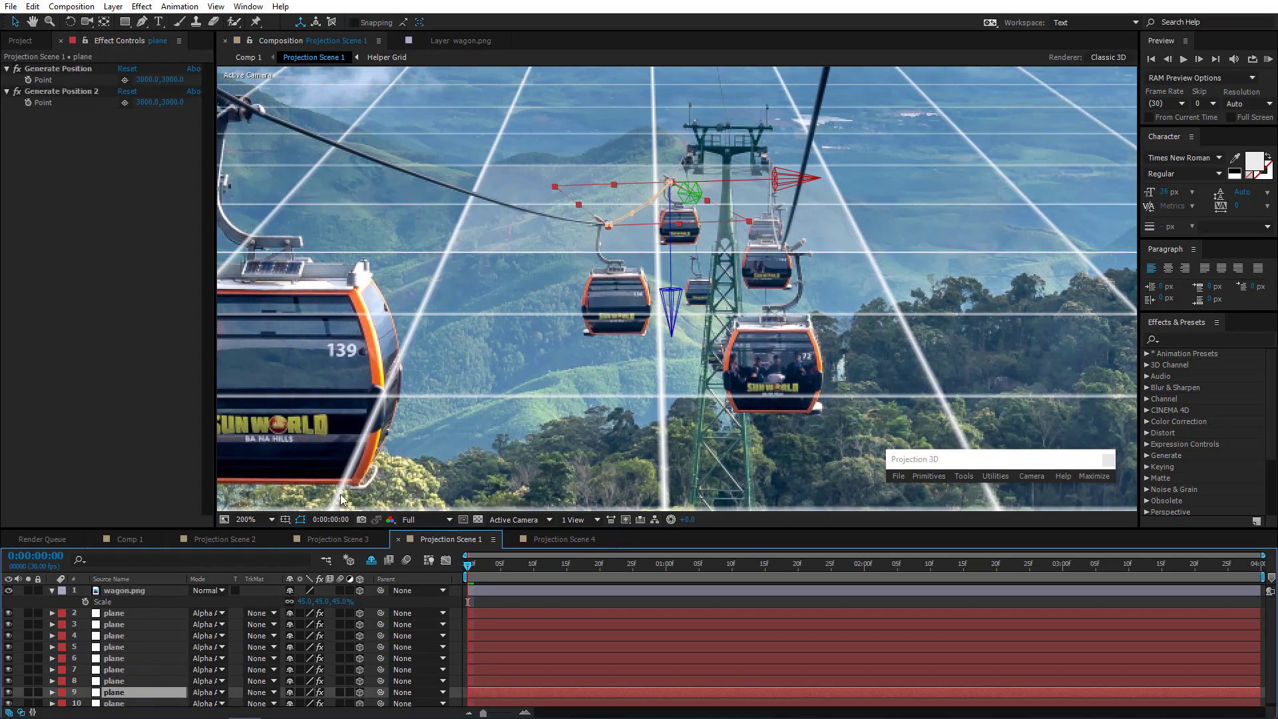
{"action": "left_click", "coordinate": [108, 680]}
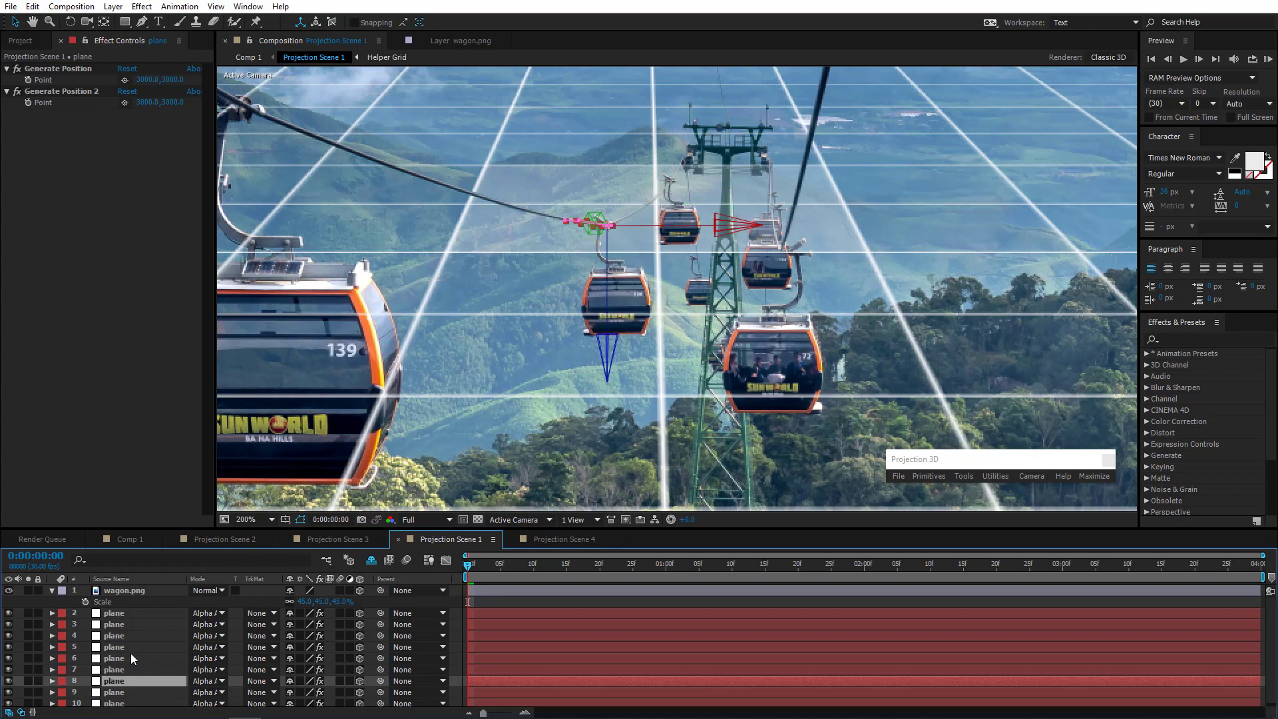
{"action": "key", "text": "period"}
{"action": "left_click_drag", "start_coordinate": [547, 265], "coordinate": [639, 393]}
{"action": "scroll", "coordinate": [646, 358], "scroll_direction": "up", "scroll_amount": 1}
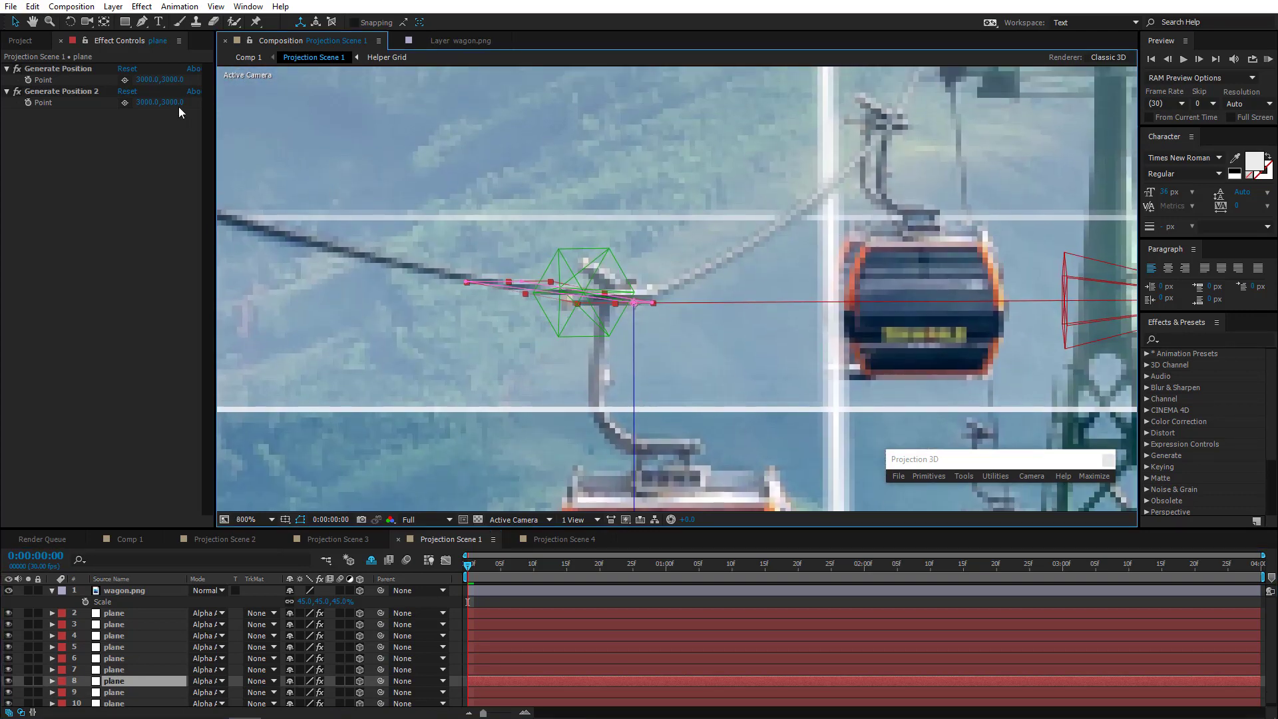
{"action": "left_click", "coordinate": [125, 80]}
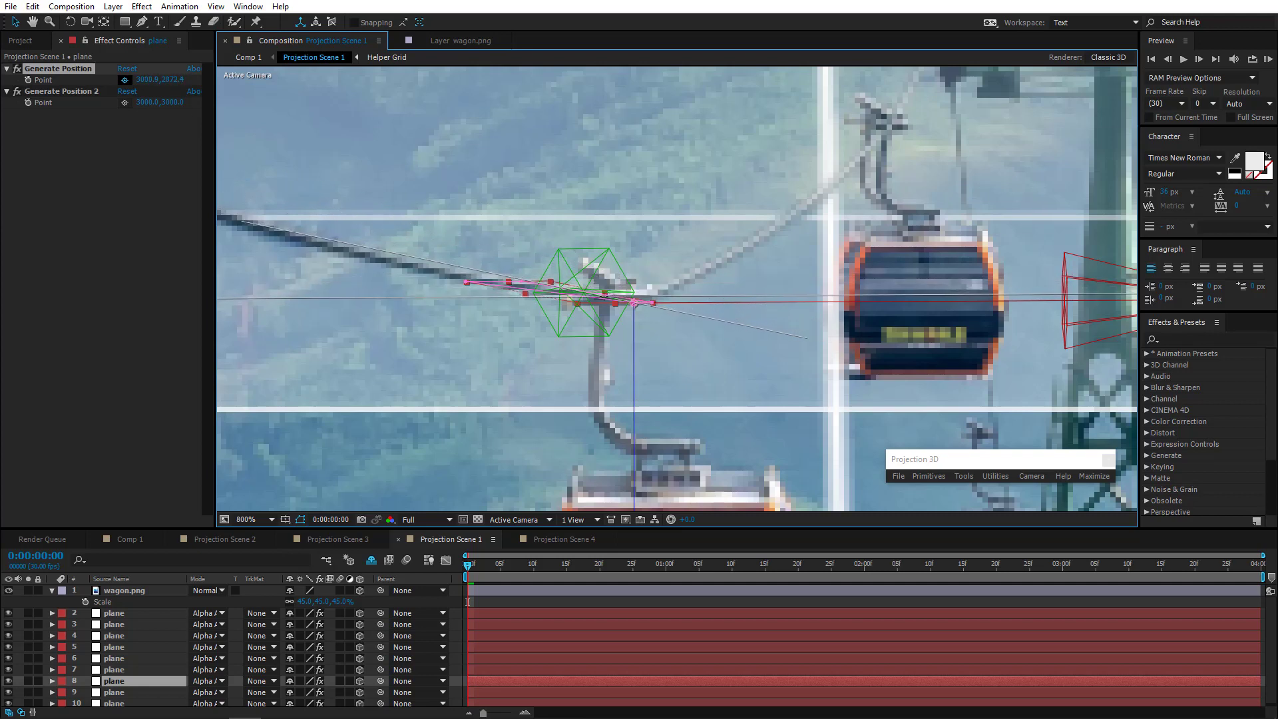
{"action": "left_click", "coordinate": [654, 334]}
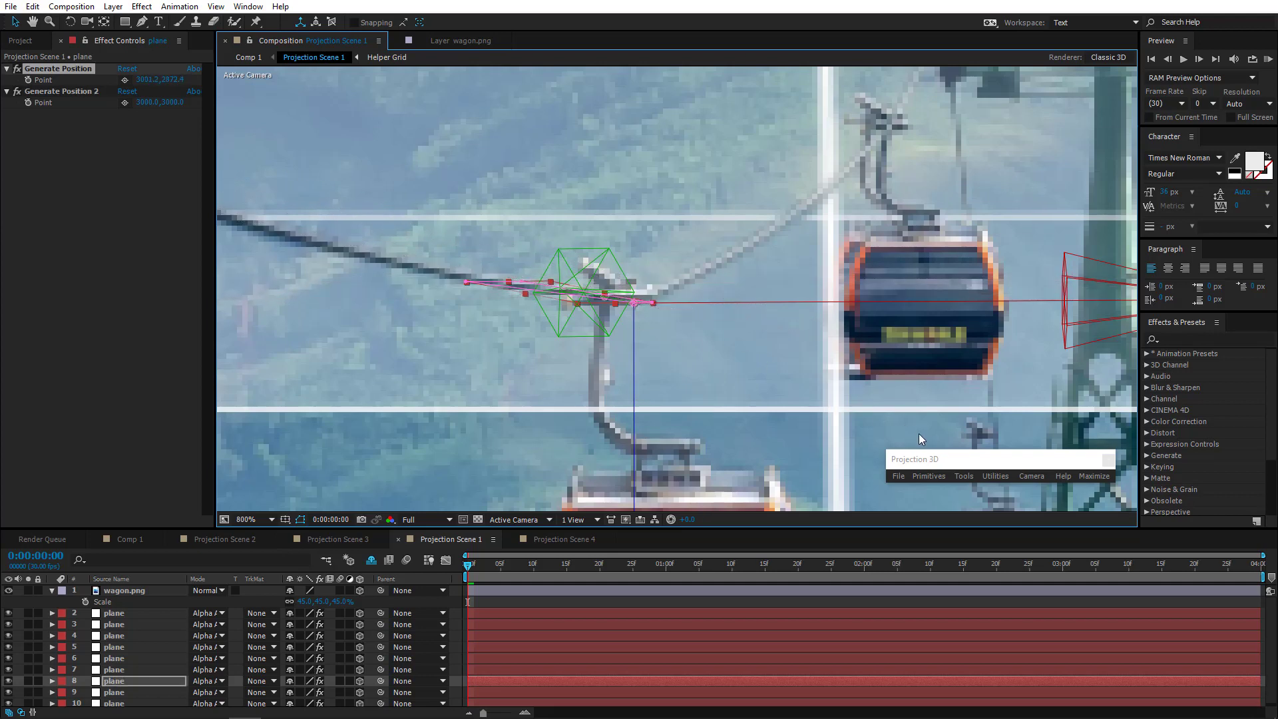
Import wagon.png again as a 3D layer at the position picked for the second gondola on the left cable
{"action": "left_click", "coordinate": [898, 476]}
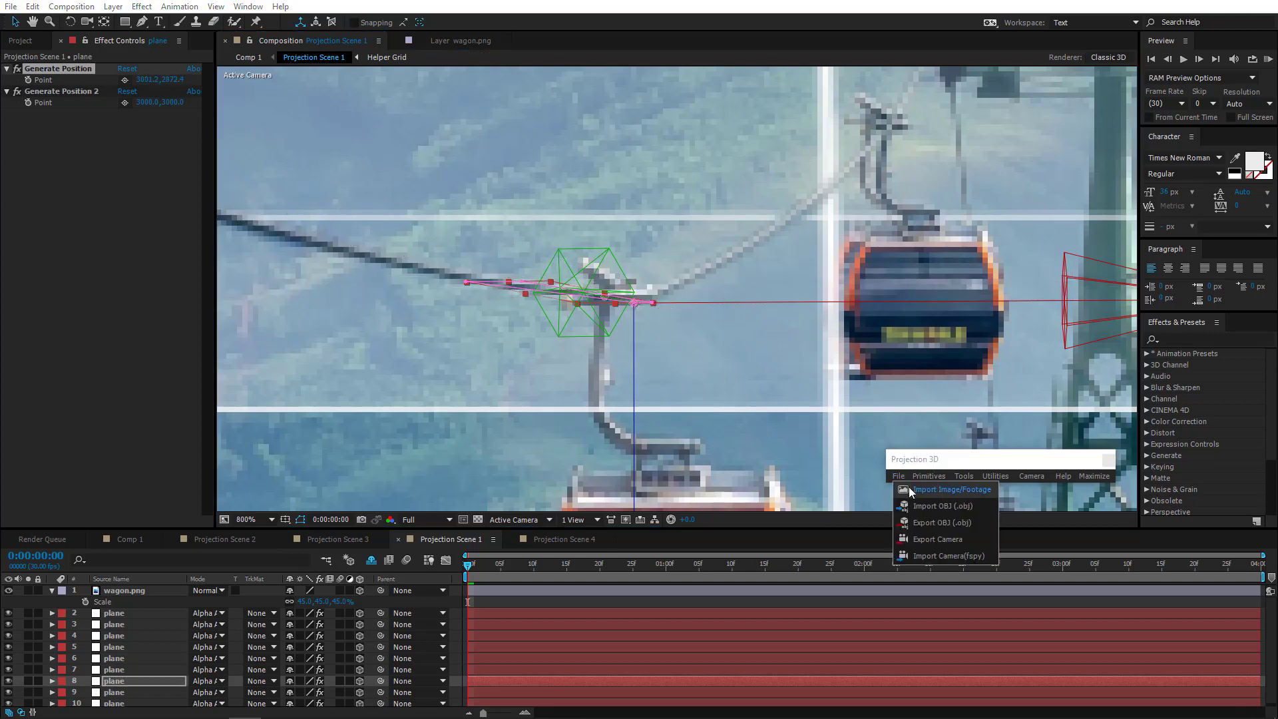
{"action": "left_click", "coordinate": [905, 486]}
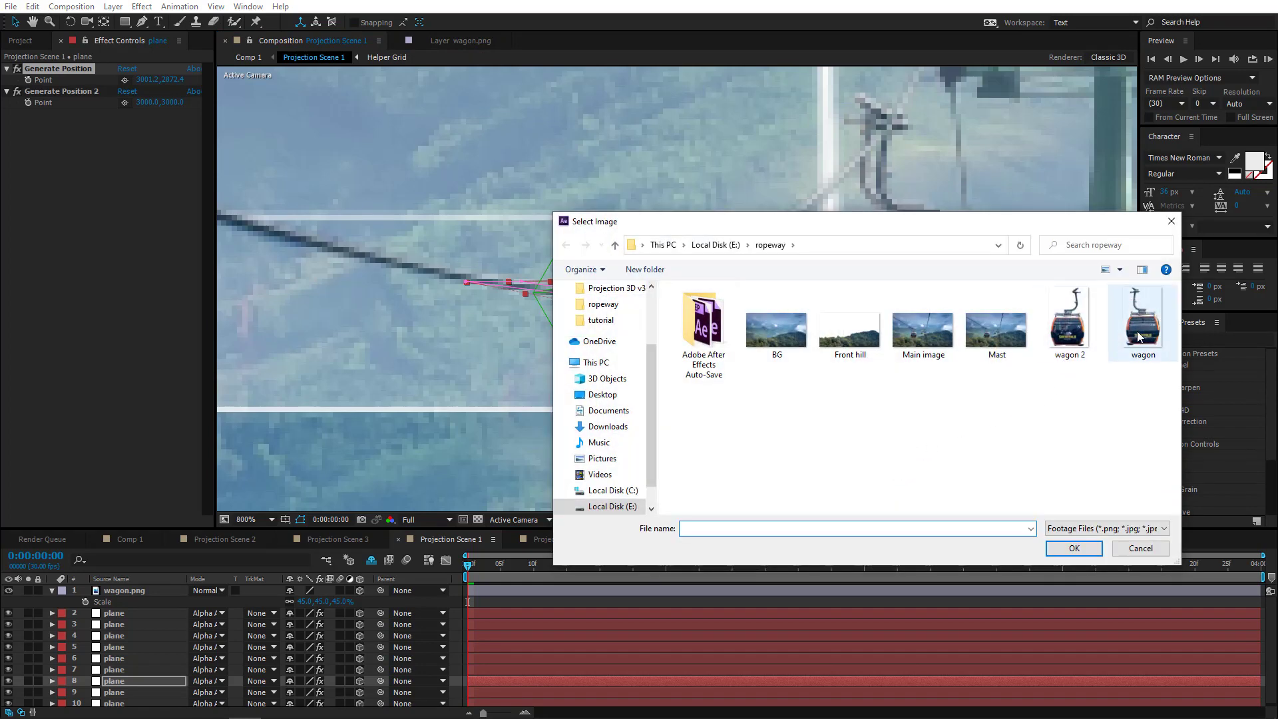
{"action": "double_click", "coordinate": [1137, 332]}
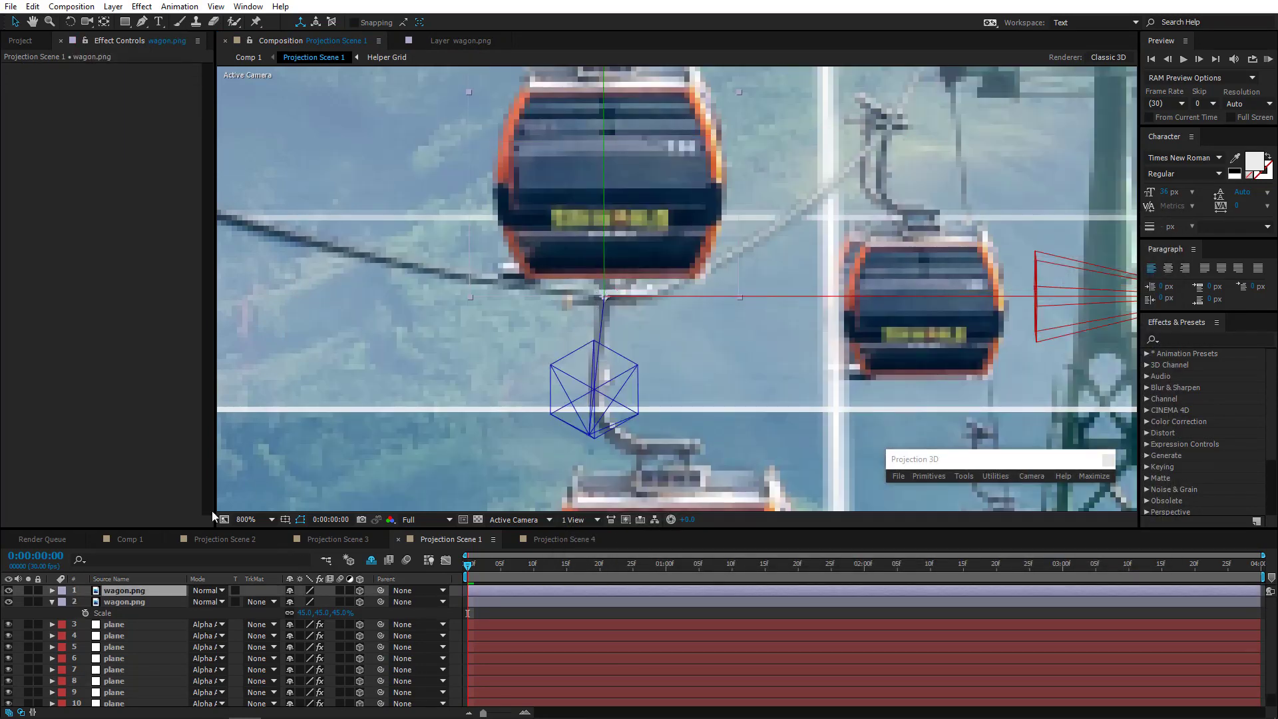
Move the new wagon.png layer's anchor point to the cable grip at the hanger's upper end and return to the composition view
{"action": "double_click", "coordinate": [142, 590]}
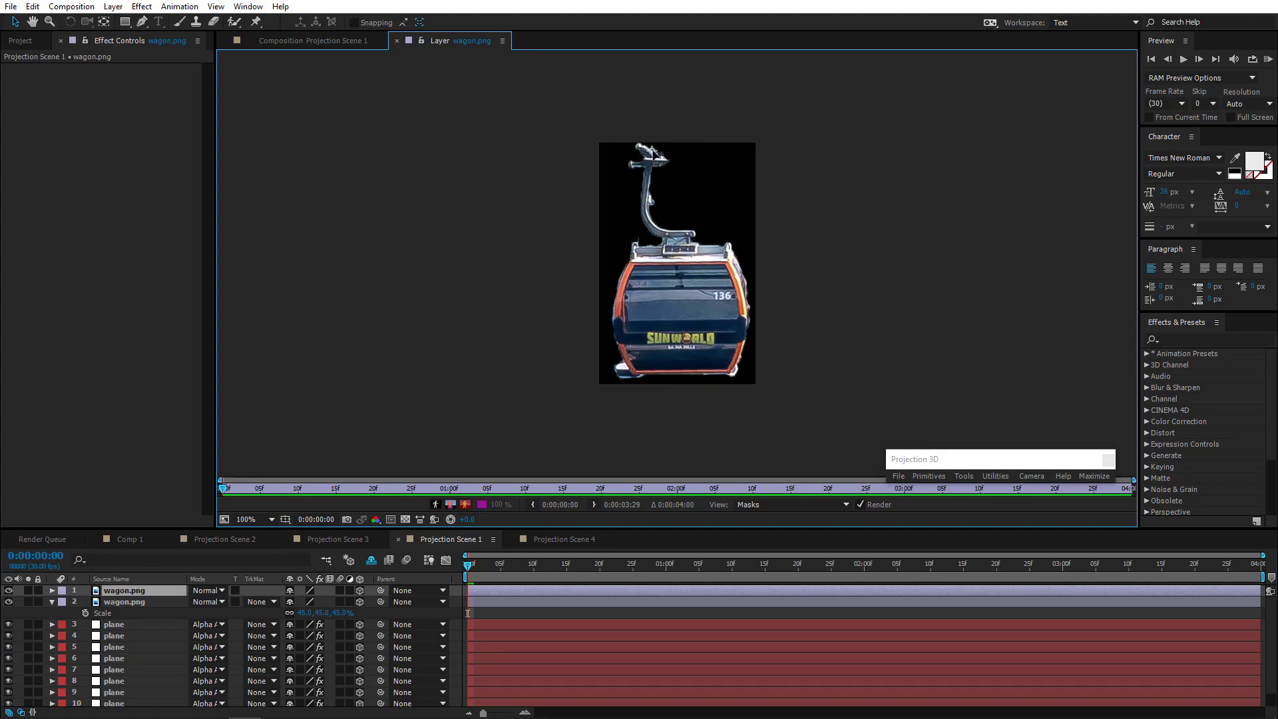
{"action": "key", "text": "Return"}
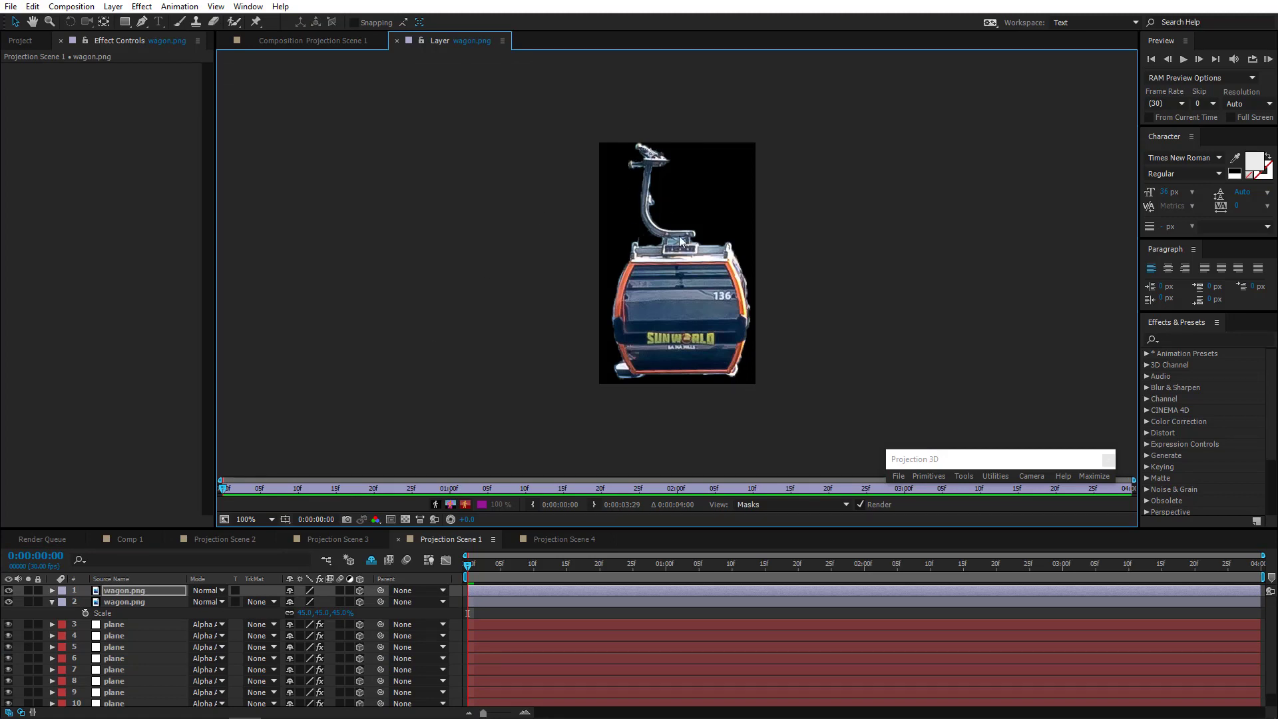
{"action": "left_click", "coordinate": [328, 41]}
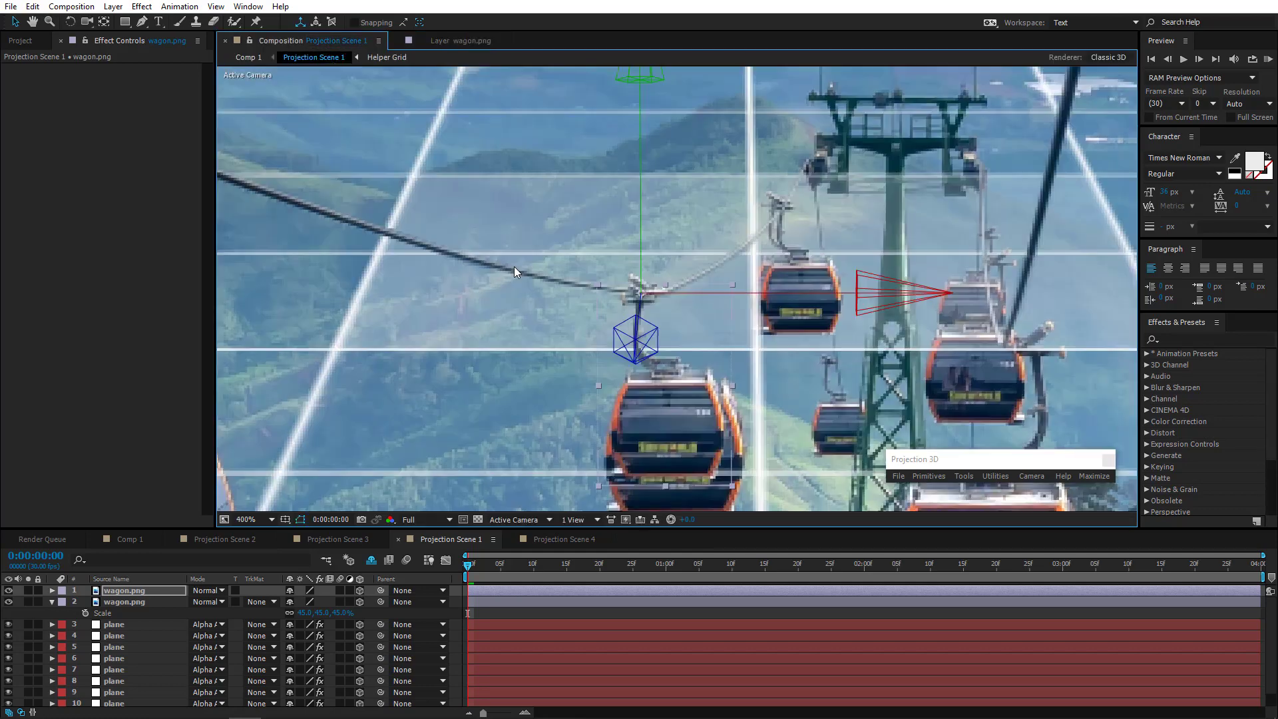
Set the new wagon.png layer's scale to 60% and compare it with the photographed gondola by toggling its visibility
{"action": "left_click_drag", "start_coordinate": [458, 320], "coordinate": [465, 195]}
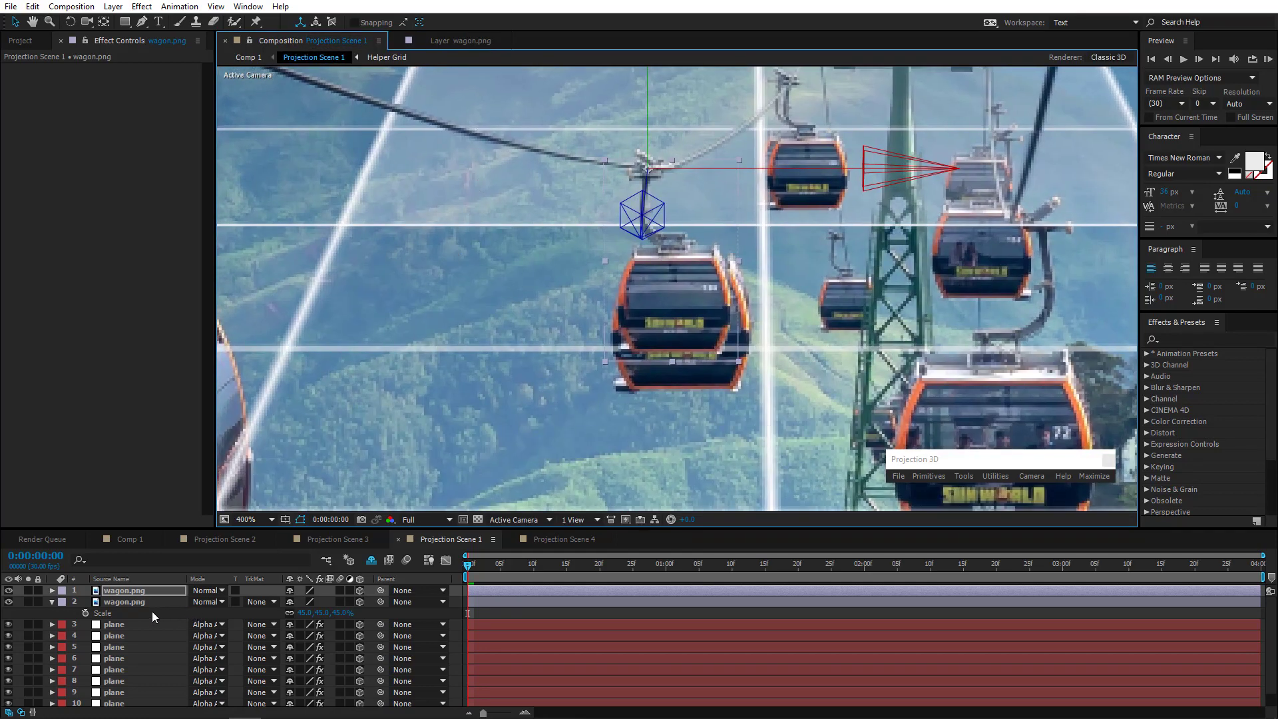
{"action": "left_click", "coordinate": [150, 590]}
{"action": "key", "text": "s"}
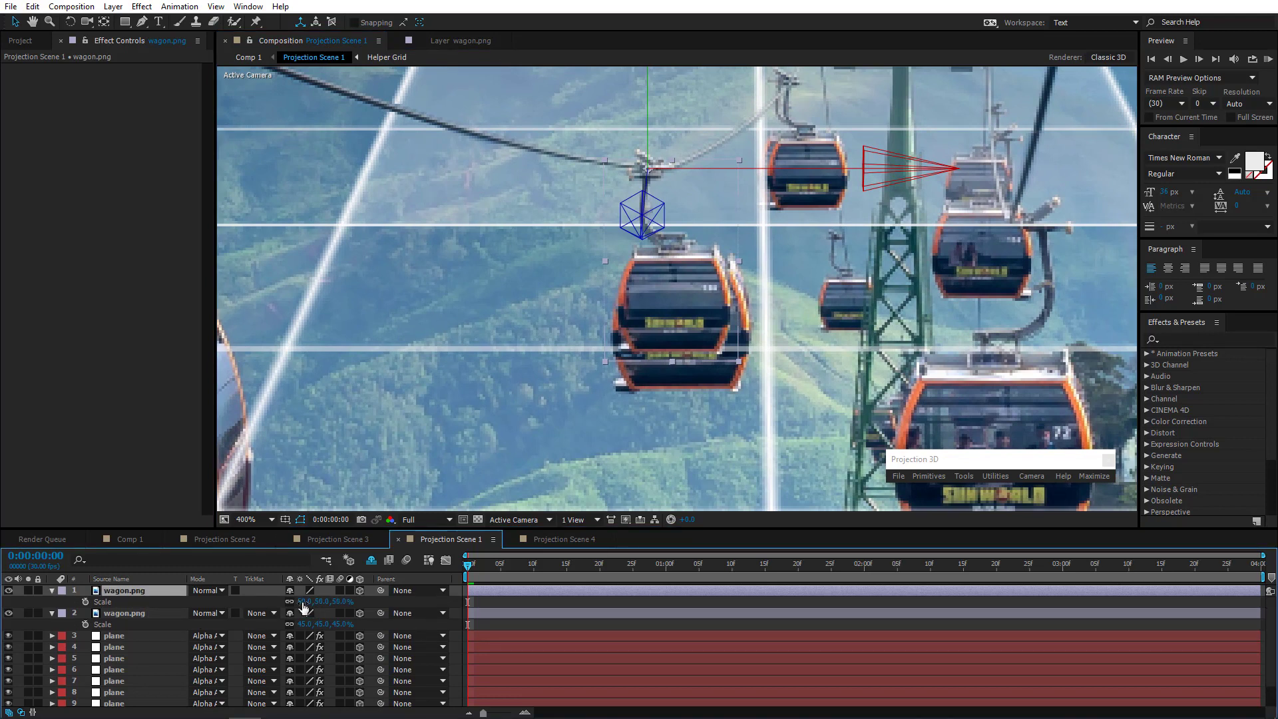
{"action": "left_click", "coordinate": [303, 602]}
{"action": "type", "text": "60"}
{"action": "key", "text": "Return"}
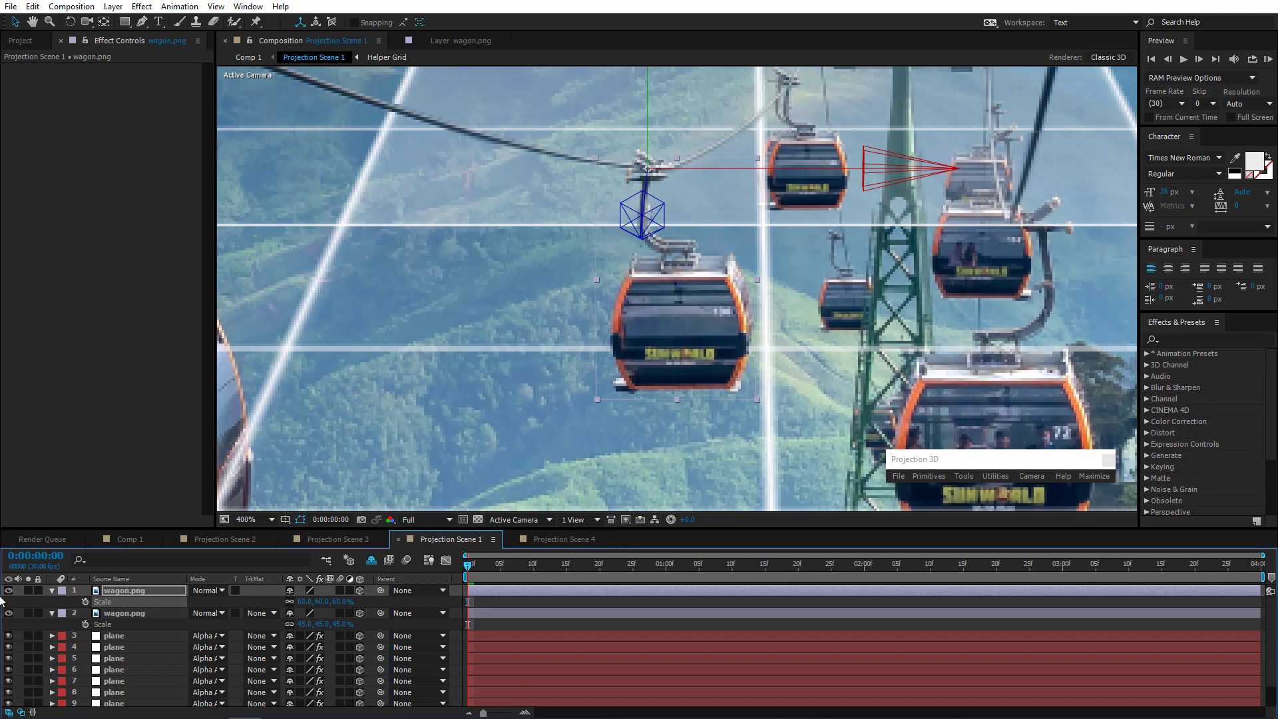
{"action": "left_click", "coordinate": [8, 591]}
{"action": "left_click", "coordinate": [9, 591]}
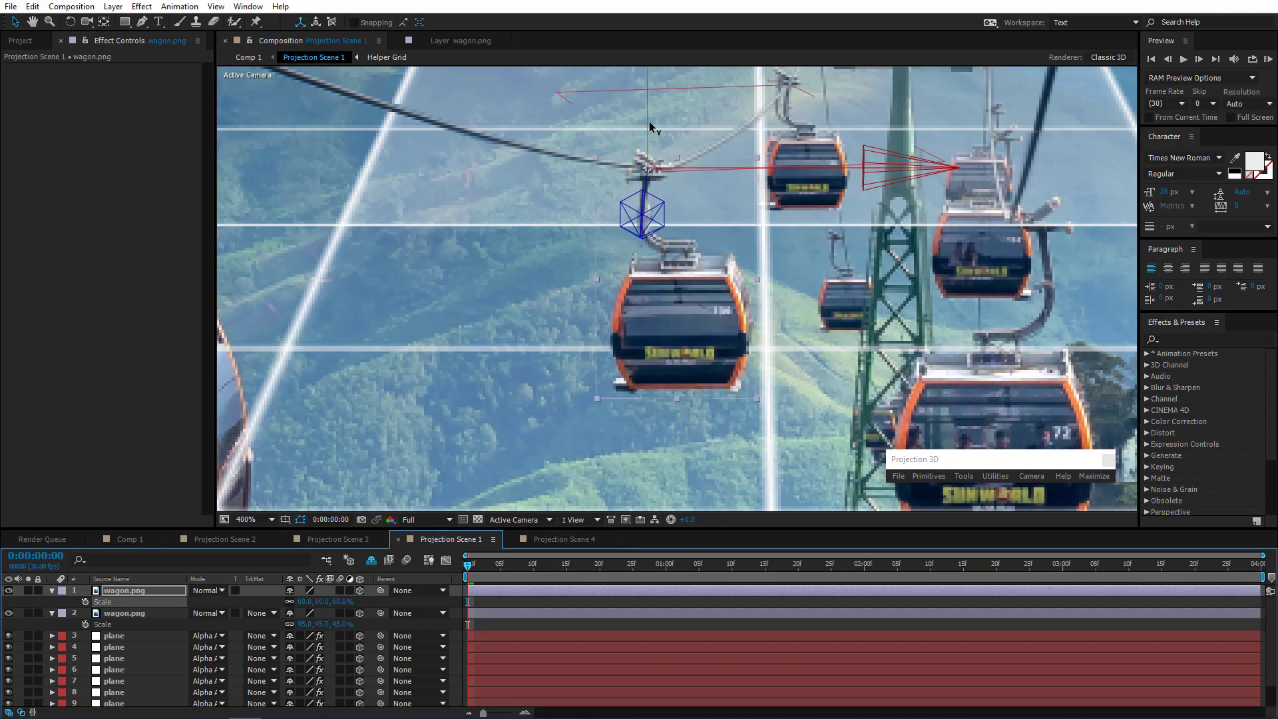
Nudge the 60% gondola slightly upward along its Y axis onto the cable and check both gondolas in Comp 1
{"action": "left_click_drag", "start_coordinate": [650, 125], "coordinate": [682, 177]}
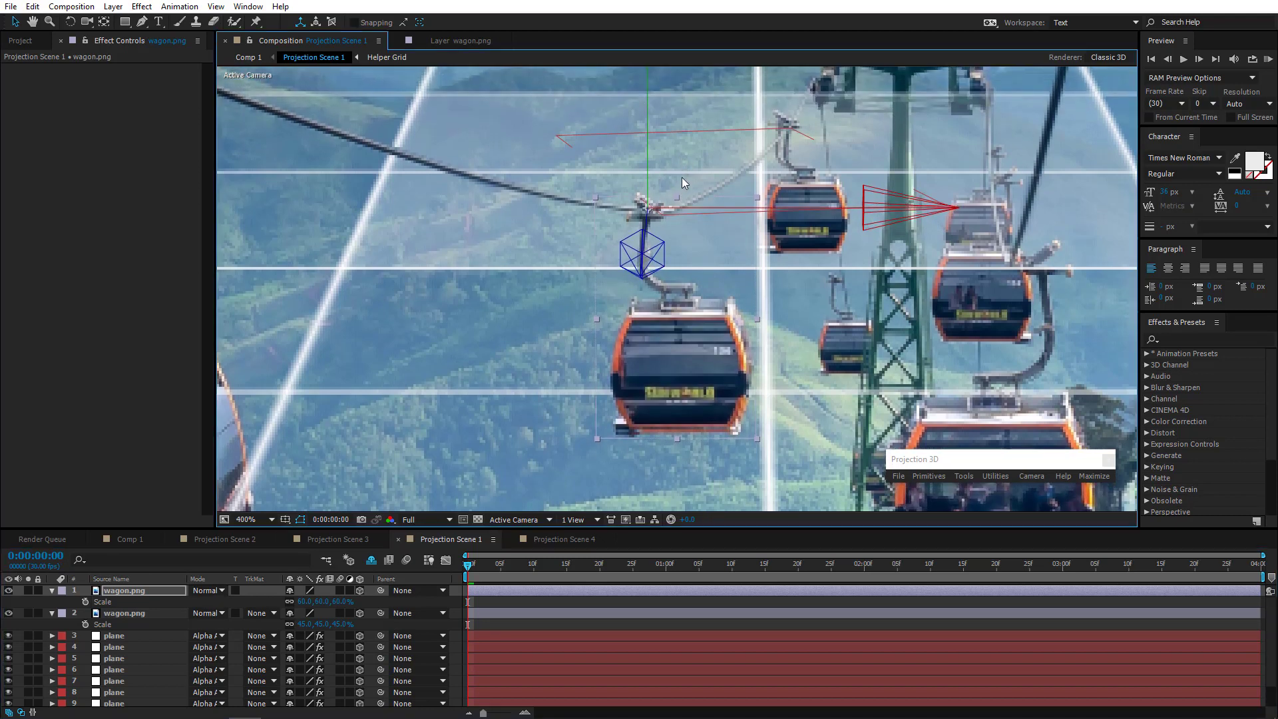
{"action": "left_click", "coordinate": [130, 538]}
{"action": "scroll", "coordinate": [668, 283], "scroll_direction": "down", "scroll_amount": 1}
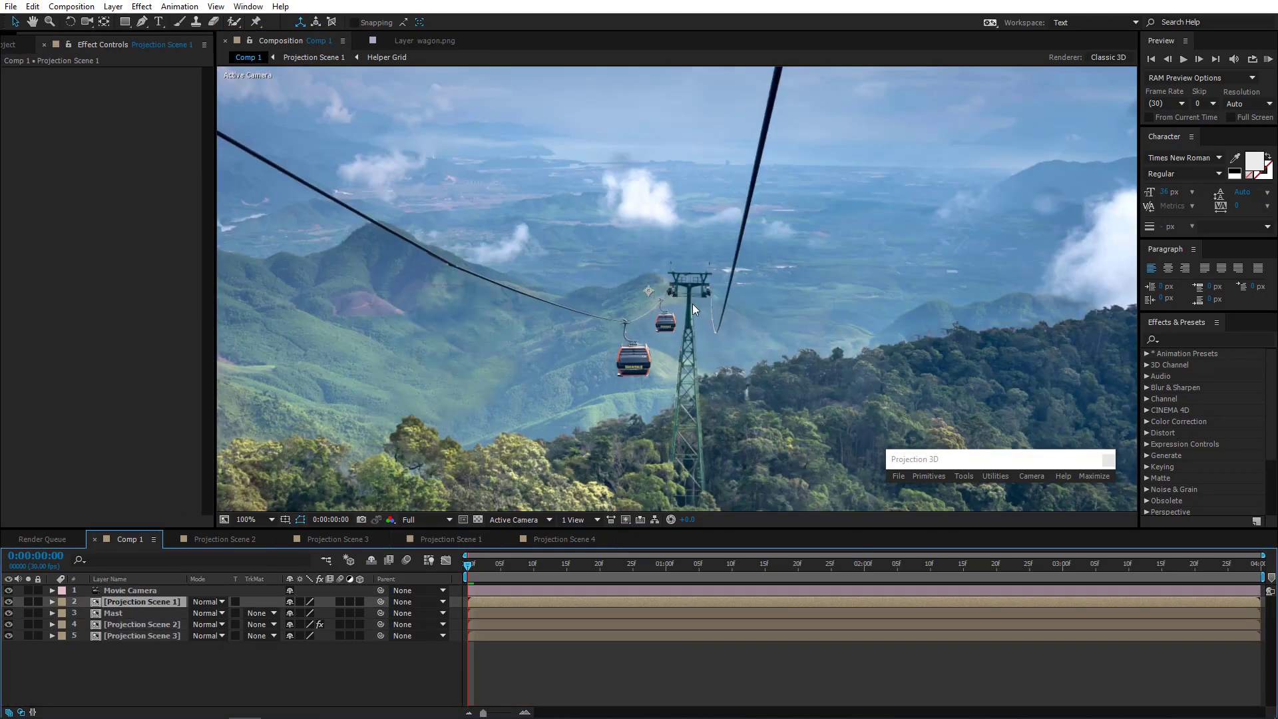
{"action": "left_click_drag", "start_coordinate": [643, 349], "coordinate": [698, 319]}
In Projection Scene 1, place the Generate Position point of plane layer 6 where the farthest right gondola's hanger meets the cable
{"action": "left_click", "coordinate": [458, 538]}
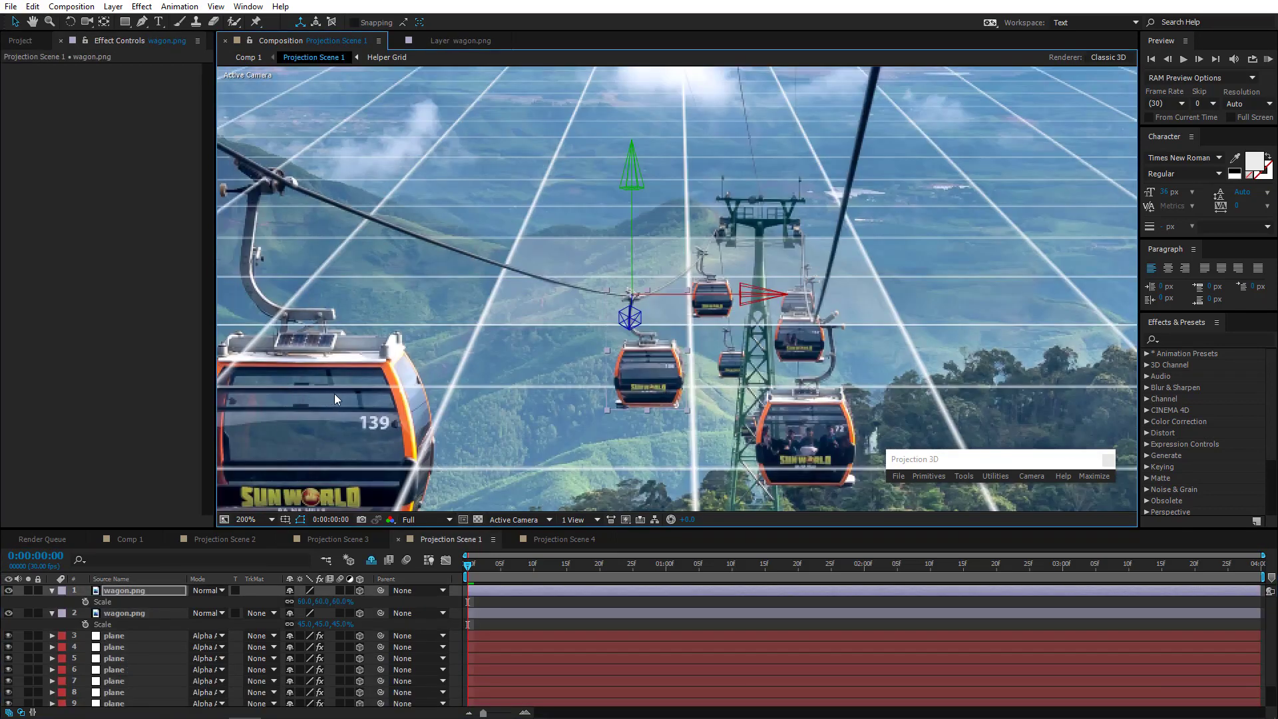
{"action": "left_click_drag", "start_coordinate": [334, 393], "coordinate": [457, 360]}
{"action": "left_click_drag", "start_coordinate": [647, 395], "coordinate": [477, 391]}
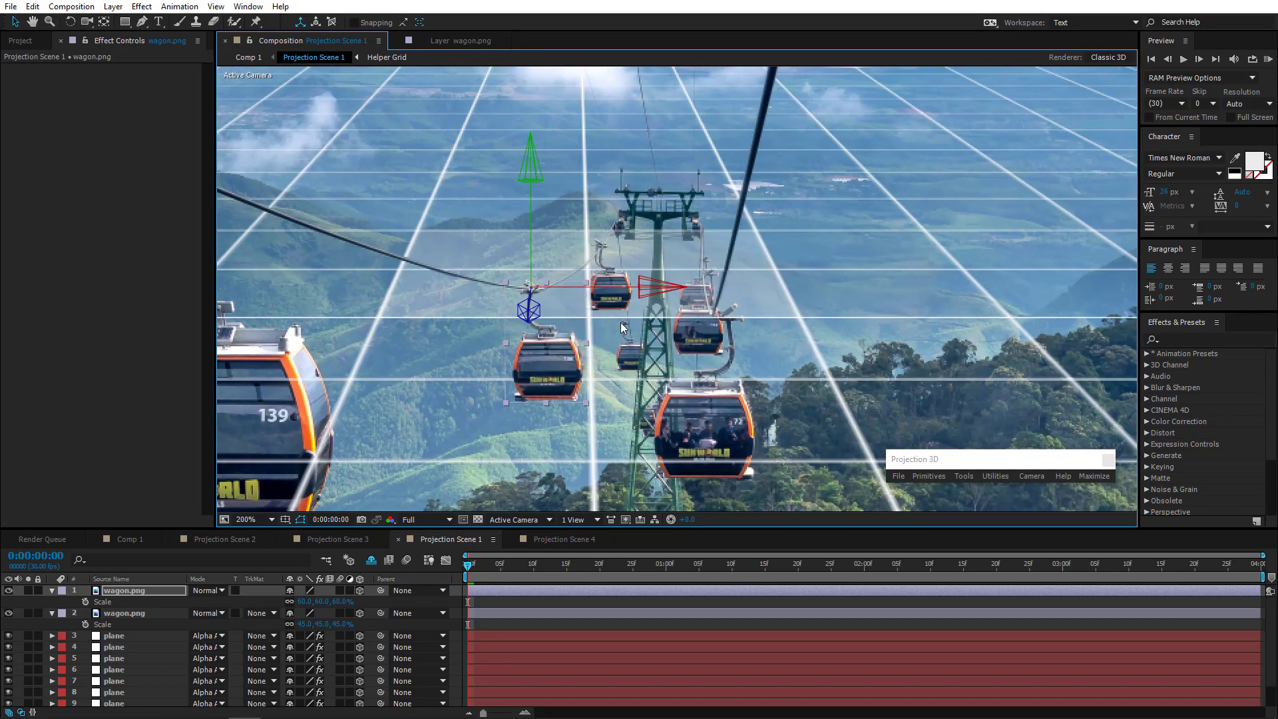
{"action": "scroll", "coordinate": [584, 353], "scroll_direction": "up", "scroll_amount": 2}
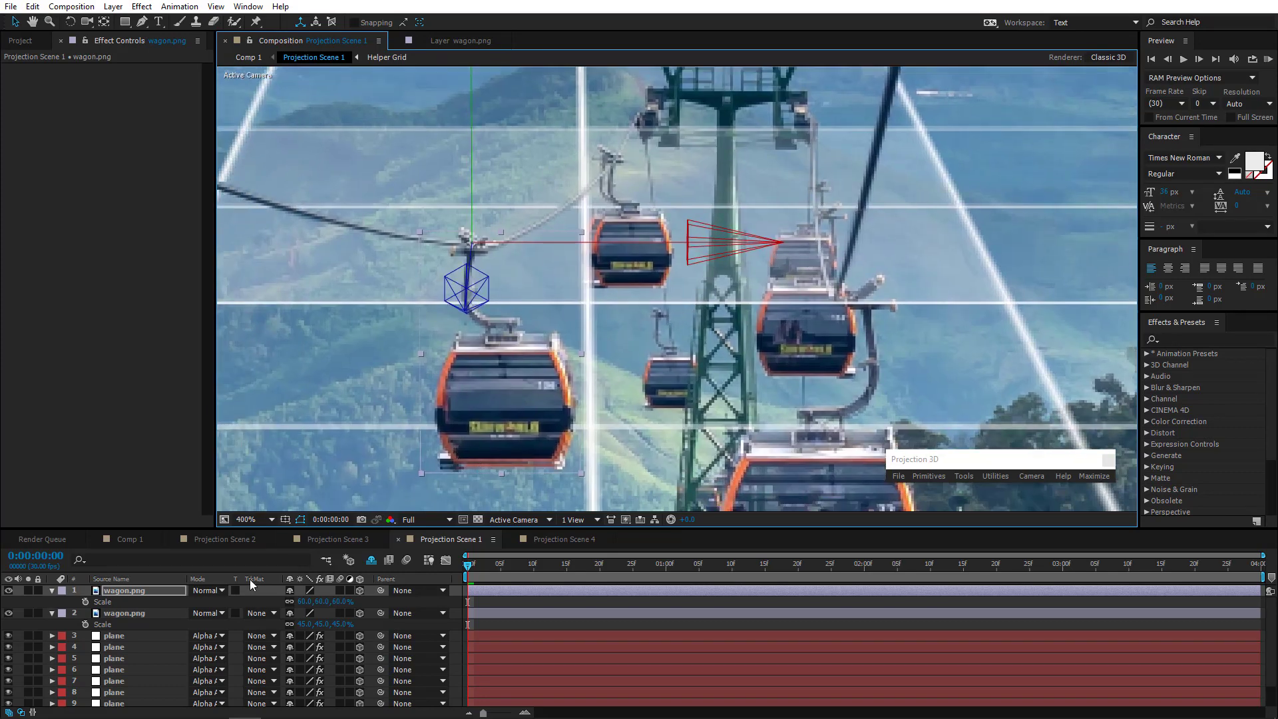
{"action": "left_click", "coordinate": [117, 694]}
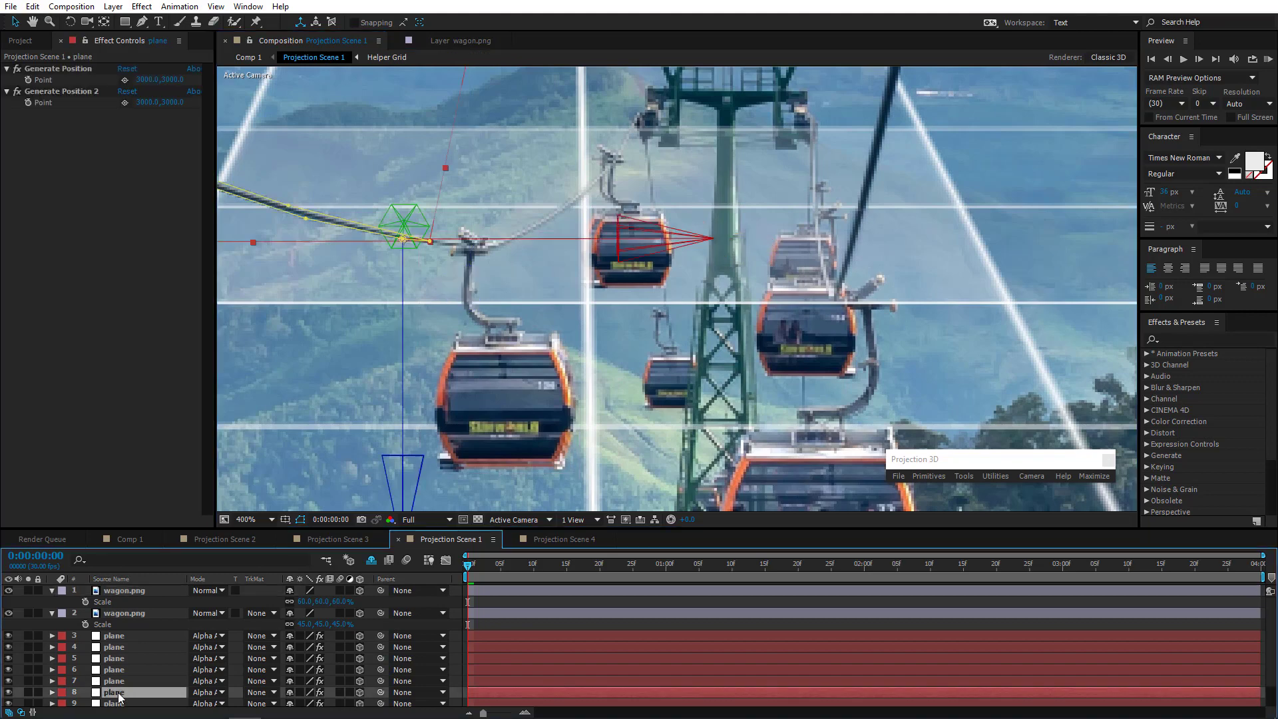
{"action": "left_click", "coordinate": [118, 680]}
{"action": "left_click", "coordinate": [121, 669]}
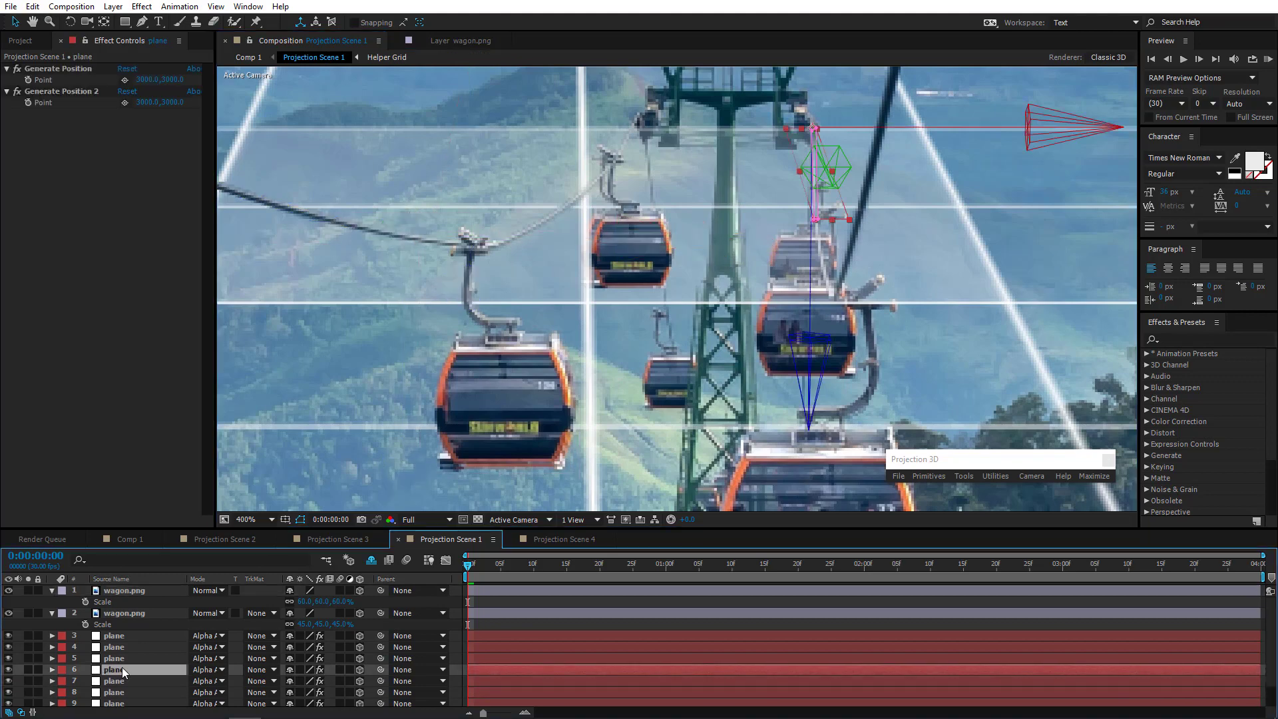
{"action": "scroll", "coordinate": [789, 237], "scroll_direction": "up", "scroll_amount": 2}
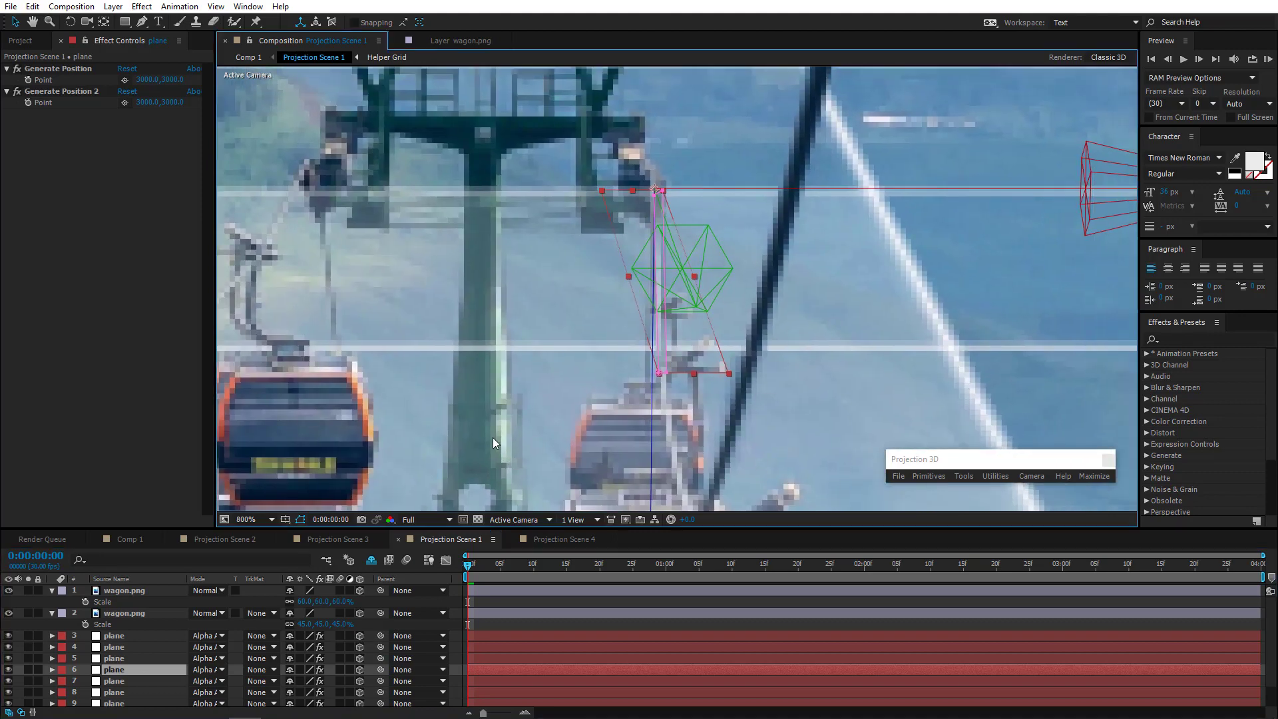
{"action": "left_click", "coordinate": [125, 79]}
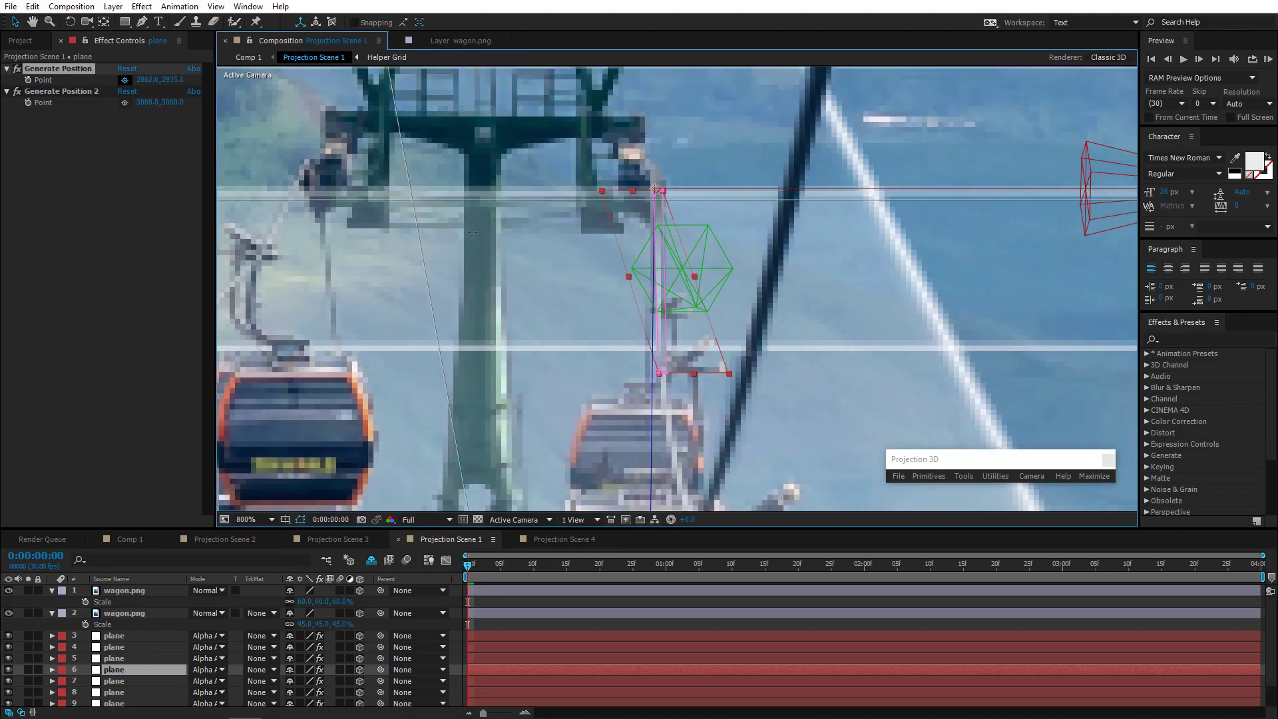
{"action": "left_click", "coordinate": [664, 308]}
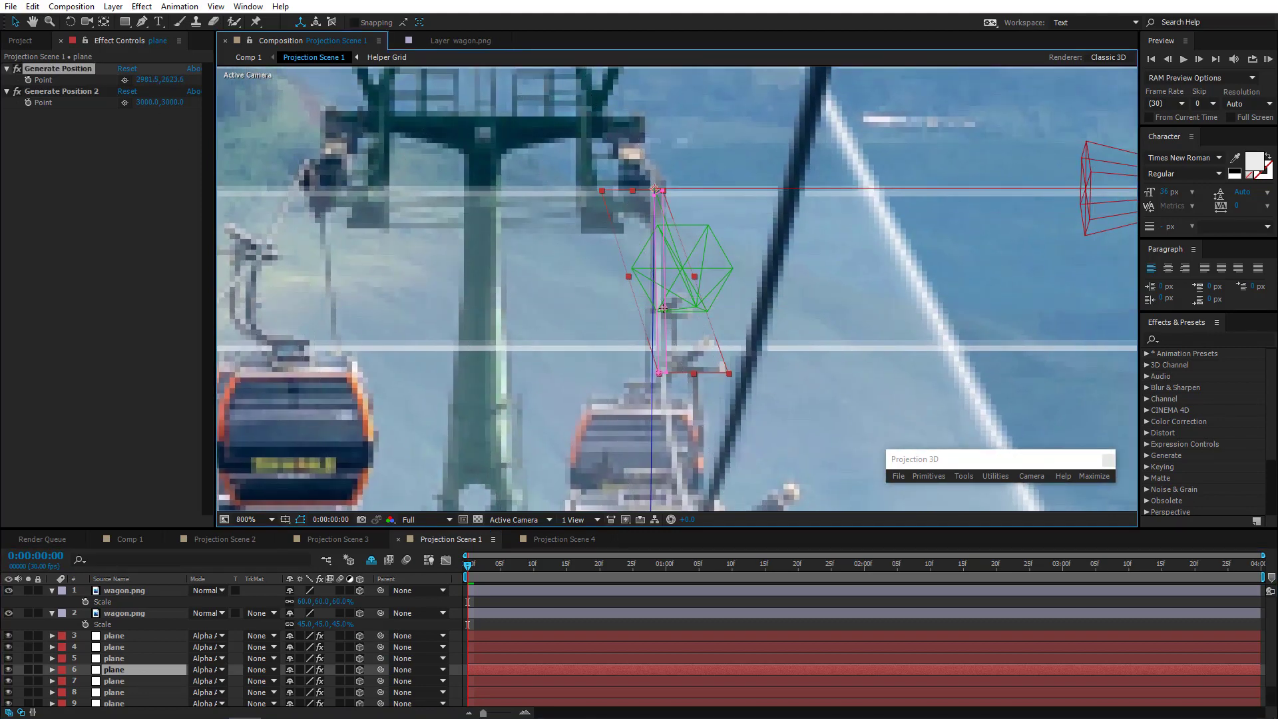
Import wagon 2.png as a 3D layer at the picked position on the far section of the right cable
{"action": "left_click", "coordinate": [897, 476]}
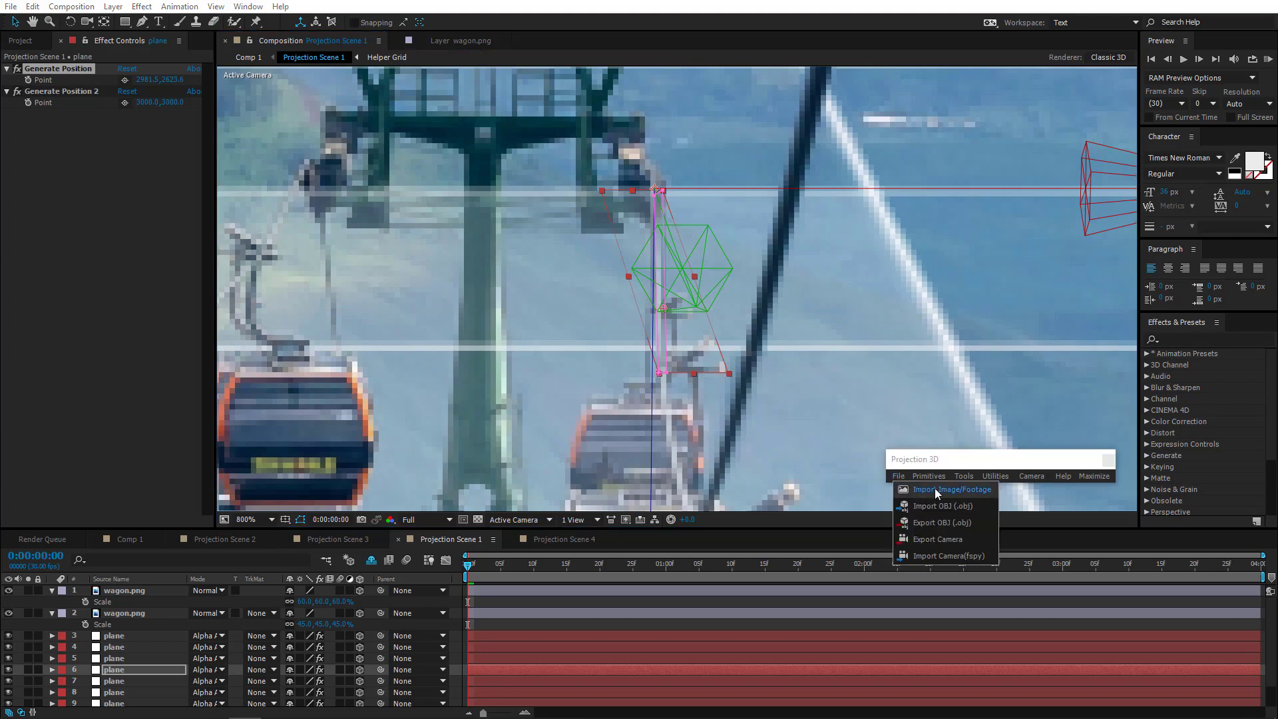
{"action": "left_click", "coordinate": [935, 489]}
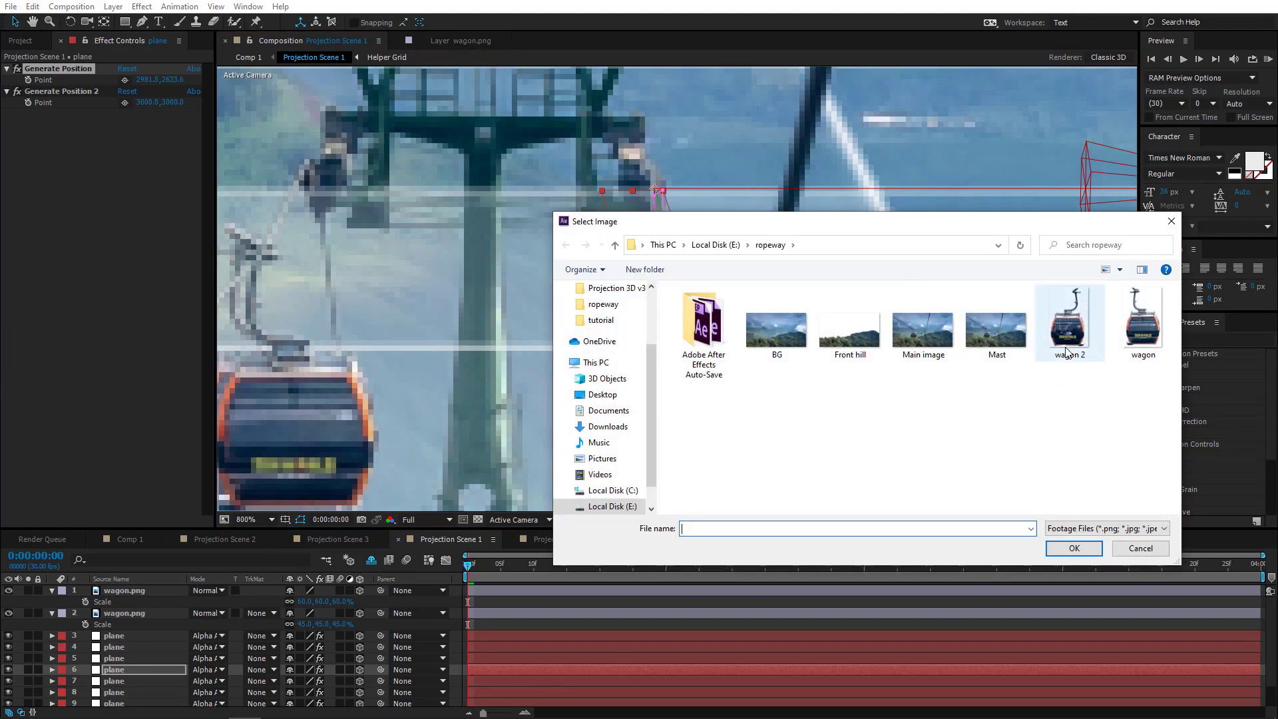
{"action": "double_click", "coordinate": [1066, 343]}
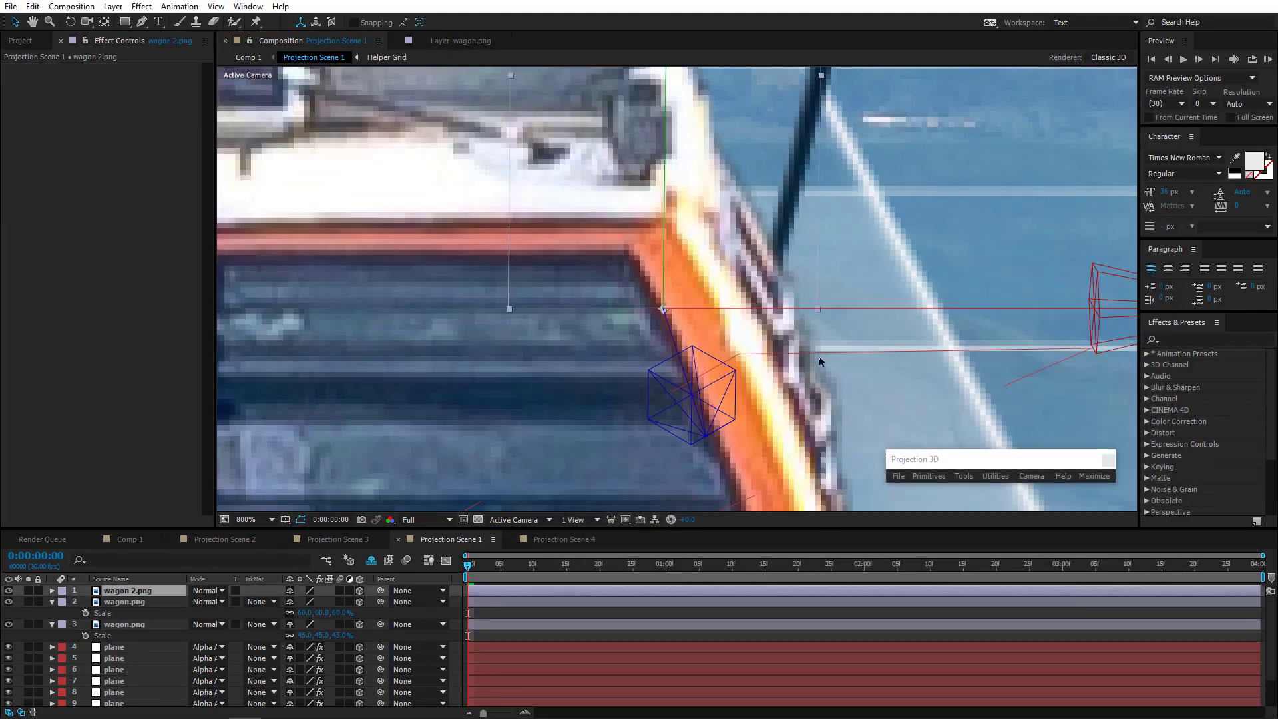
Move the imported wagon 2.png layer's anchor point to the cable grip atop its hanger and return to Projection Scene 1
{"action": "double_click", "coordinate": [123, 589]}
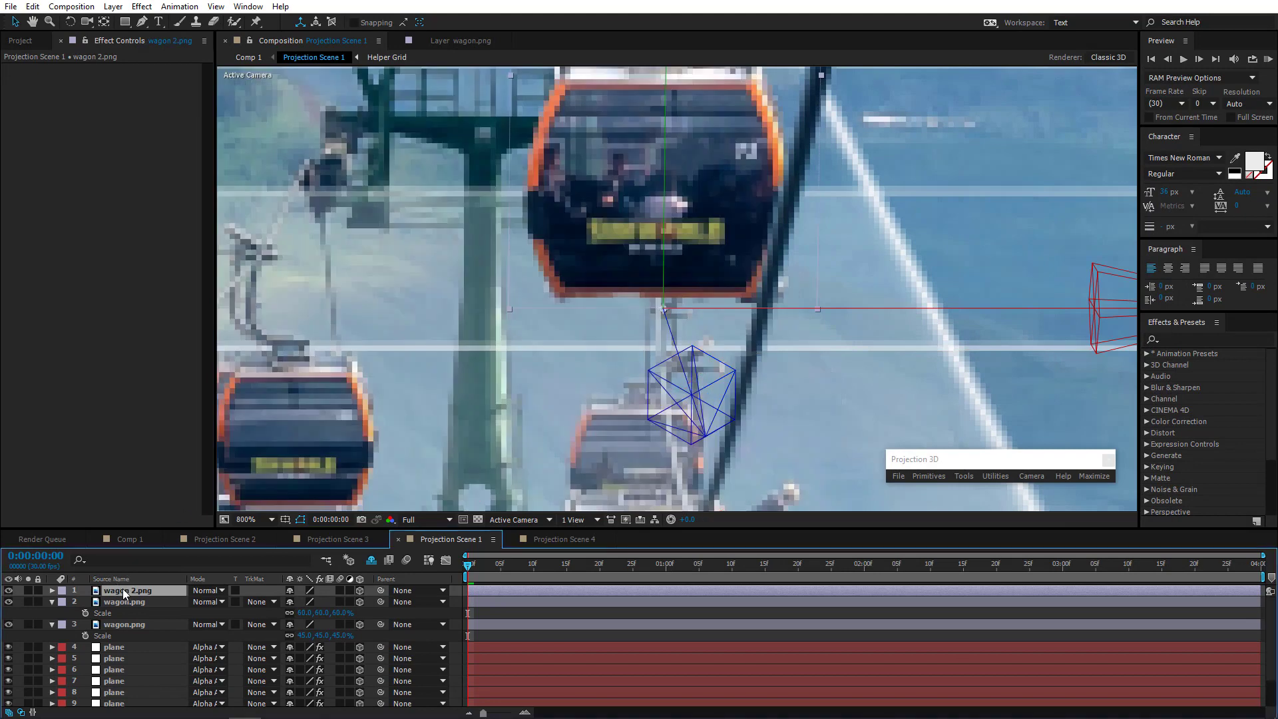
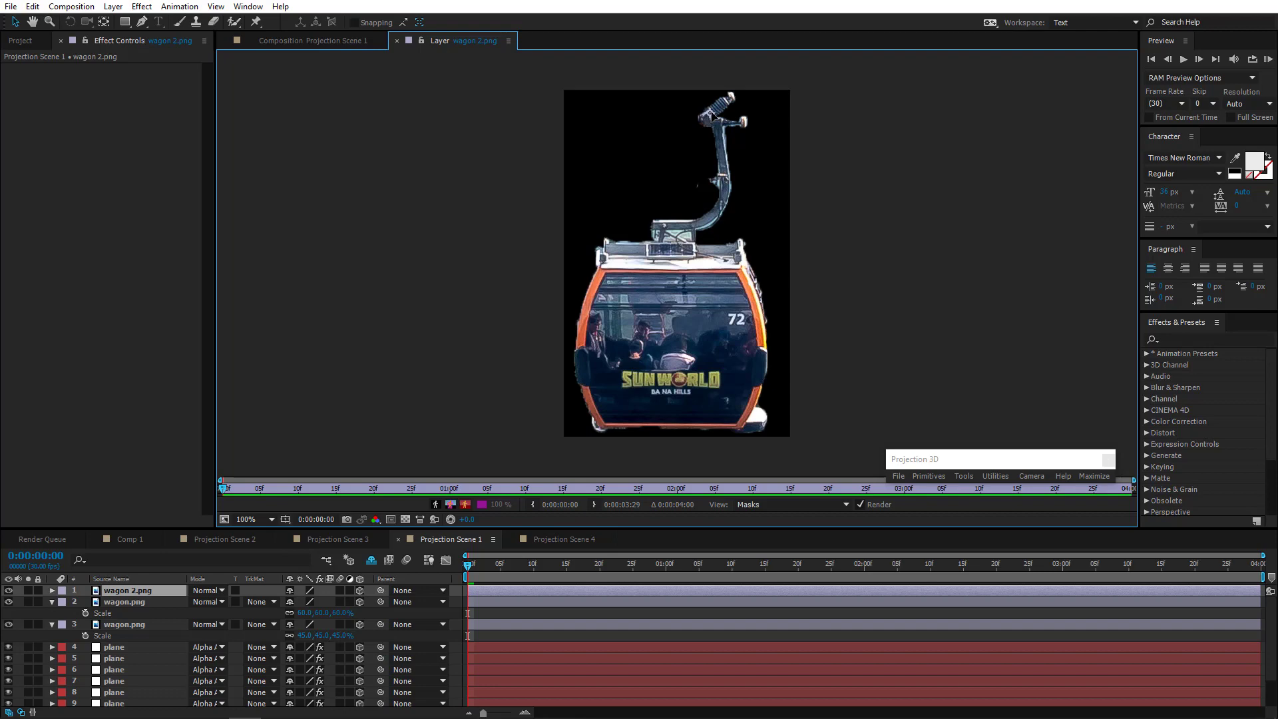
{"action": "key", "text": "Return"}
{"action": "left_click", "coordinate": [307, 42]}
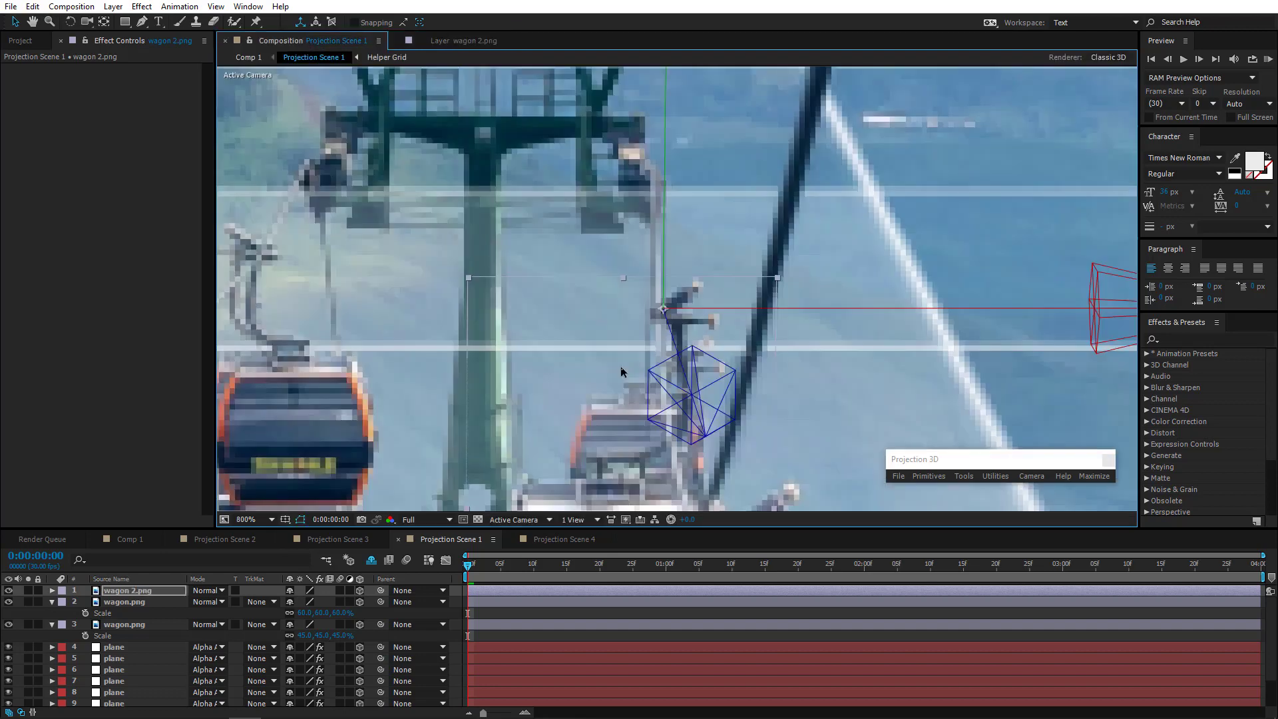
Try scales of 35% and 30% for the wagon 2.png layer on the far section of the right cable
{"action": "scroll", "coordinate": [639, 306], "scroll_direction": "down", "scroll_amount": 1}
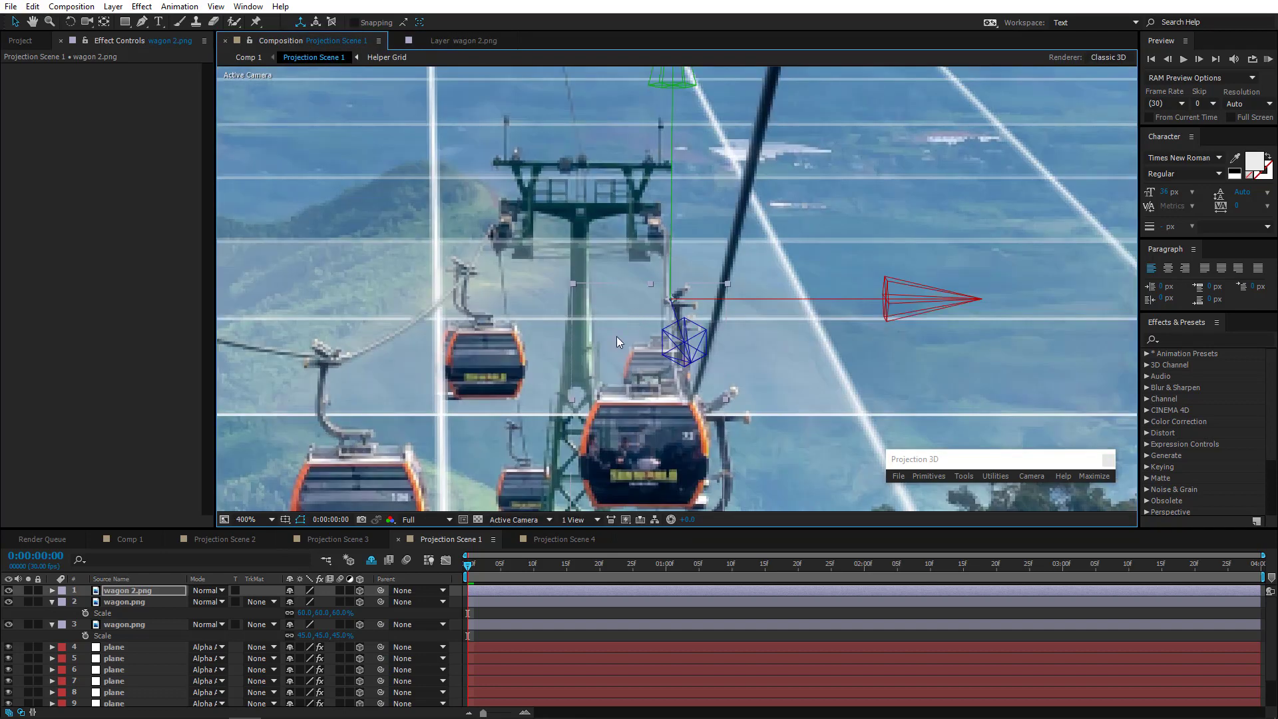
{"action": "key", "text": "s"}
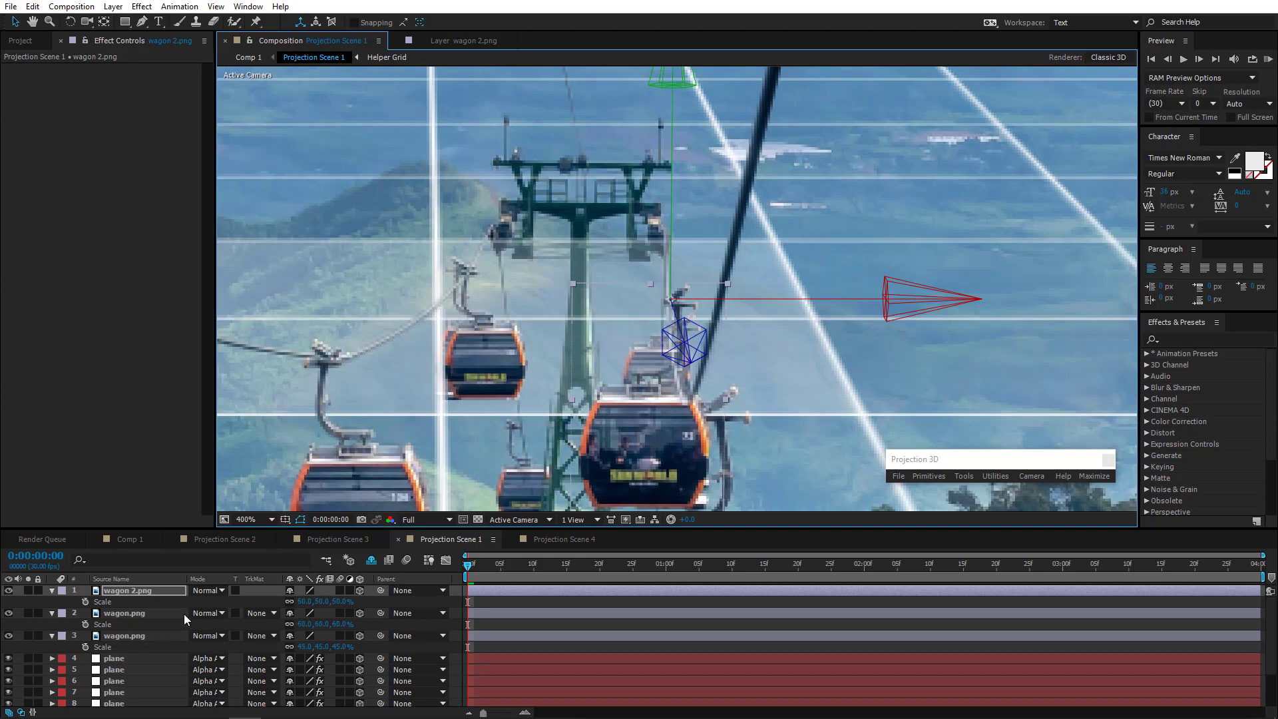
{"action": "left_click", "coordinate": [305, 601]}
{"action": "type", "text": "6"}
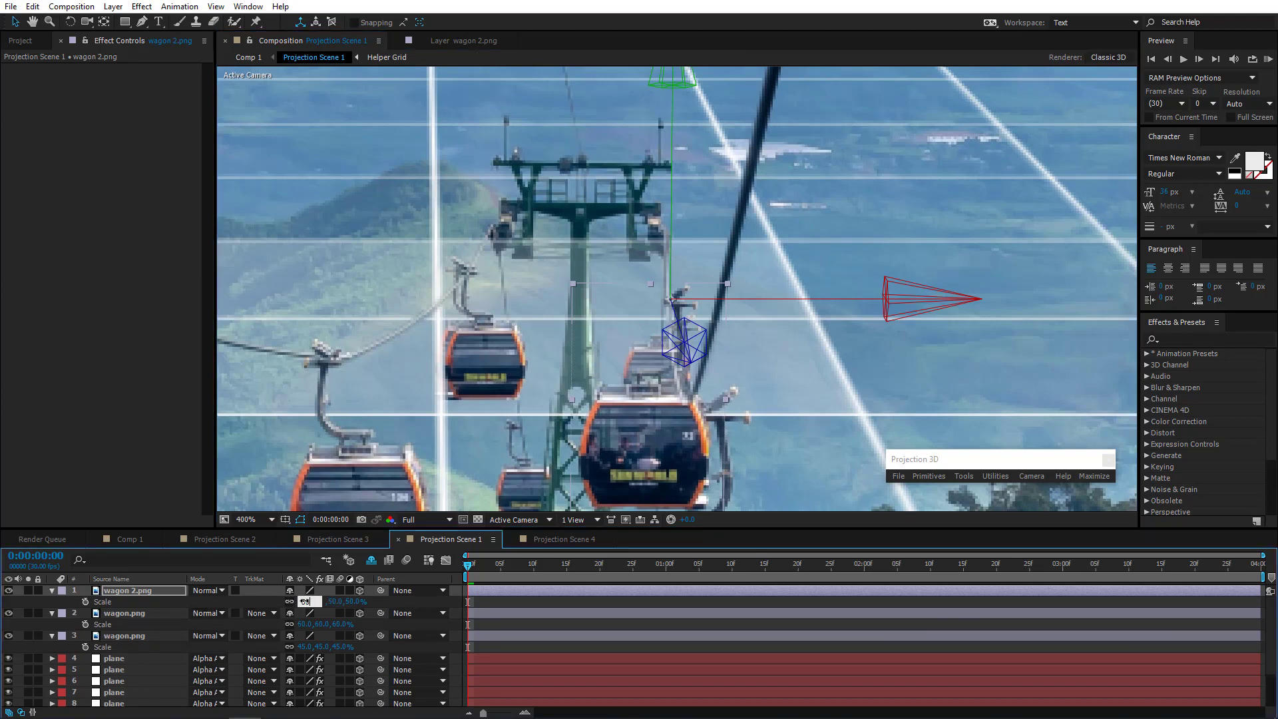
{"action": "key", "text": "Return"}
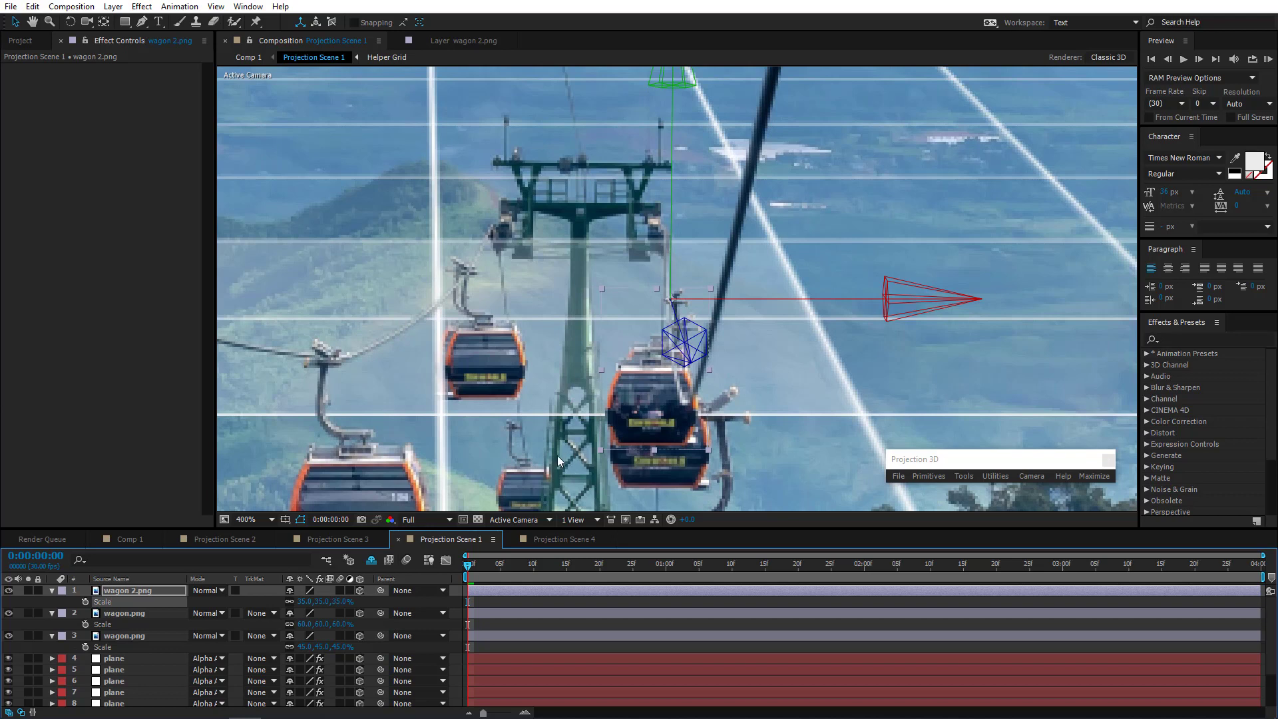
{"action": "left_click", "coordinate": [304, 601]}
{"action": "type", "text": "30"}
{"action": "key", "text": "Return"}
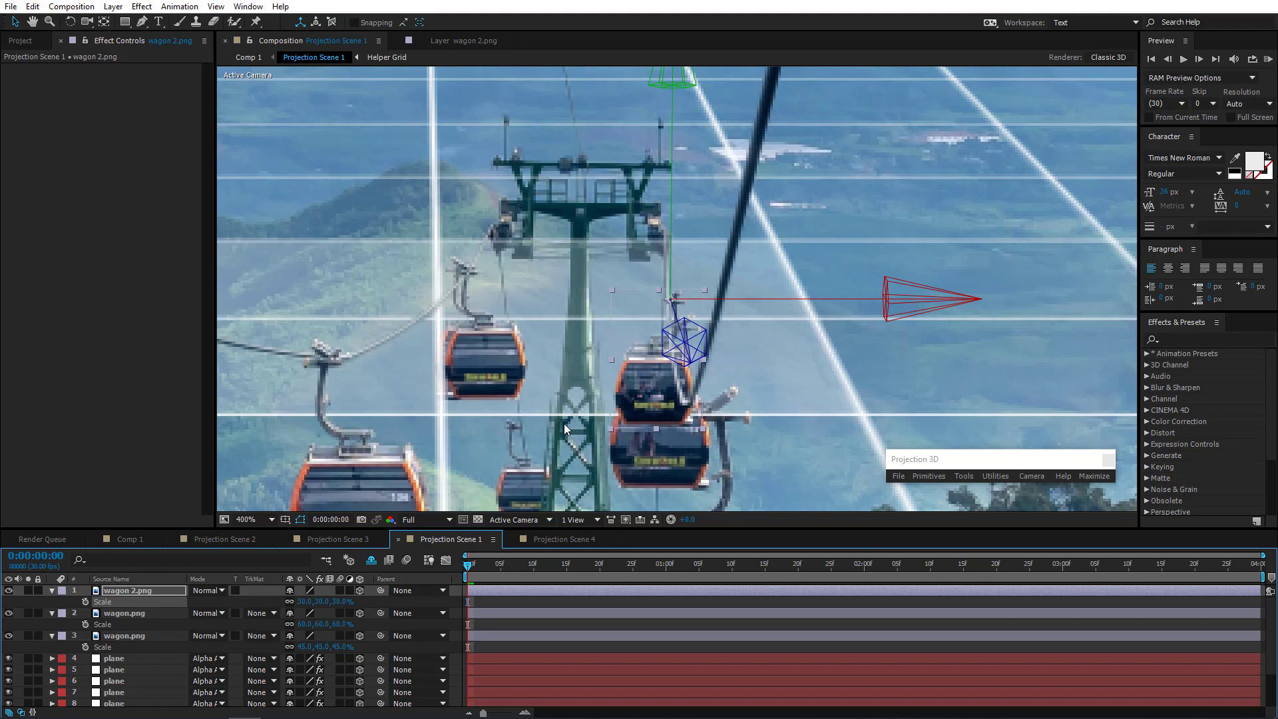
Compare wagon 2.png with the photographed gondola by toggling its visibility, and set its scale to 28%
{"action": "key", "text": "comma"}
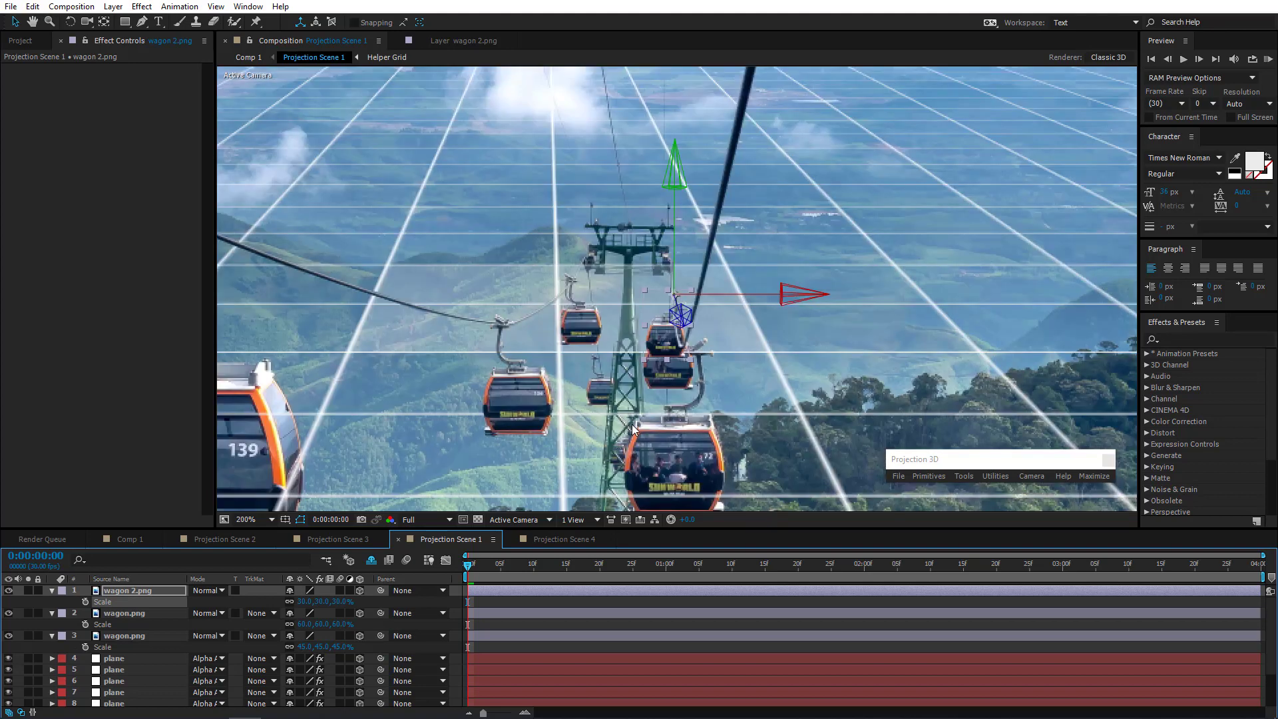
{"action": "left_click", "coordinate": [8, 591]}
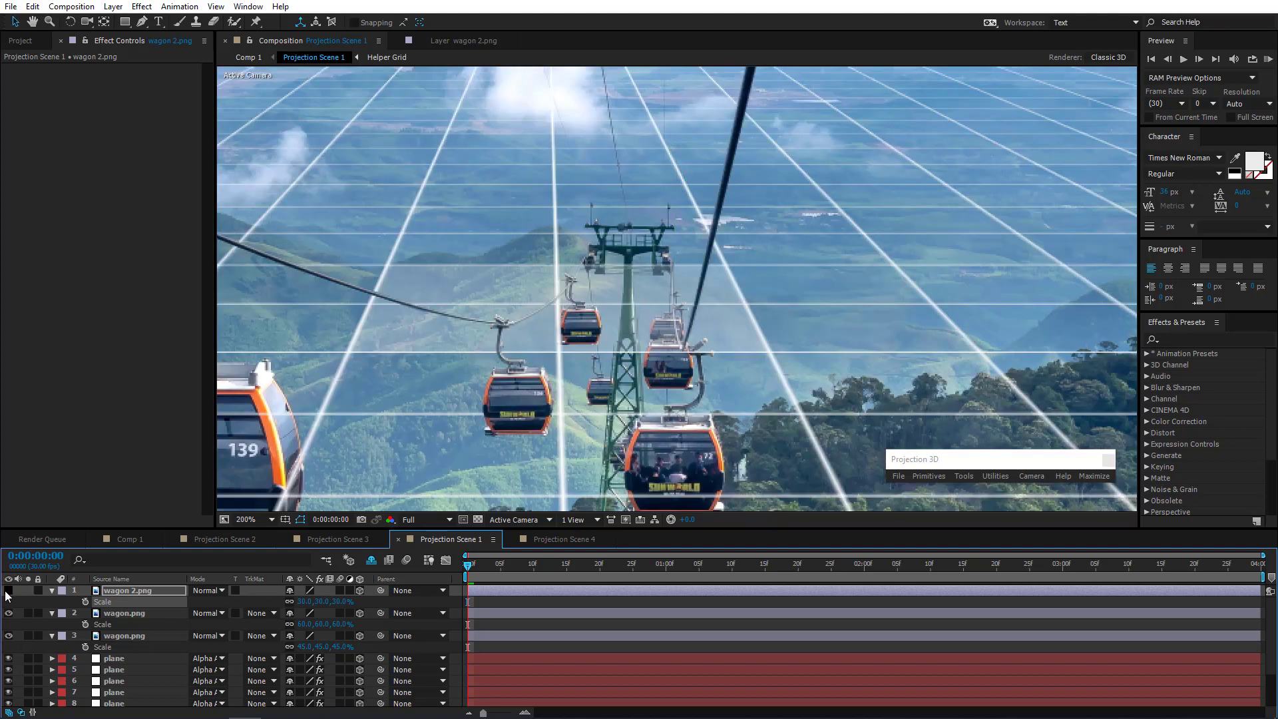
{"action": "left_click", "coordinate": [8, 591]}
{"action": "left_click", "coordinate": [8, 591]}
{"action": "left_click", "coordinate": [8, 590]}
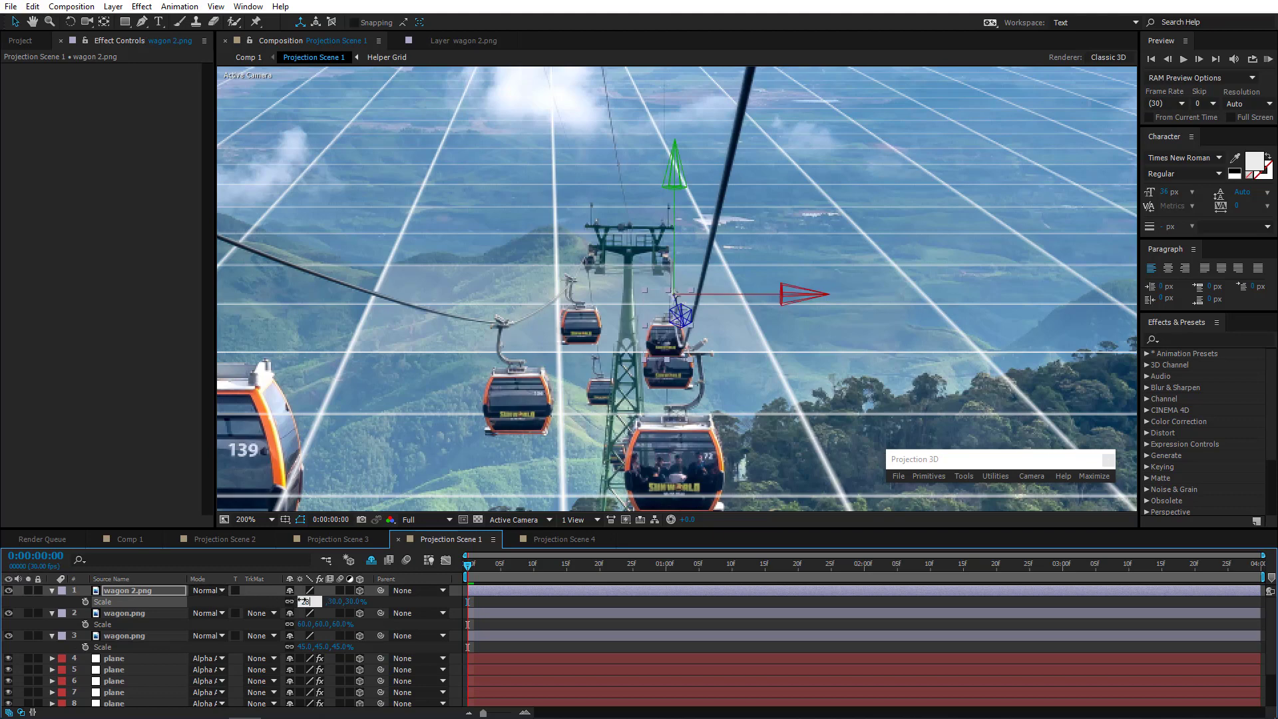
{"action": "left_click_drag", "start_coordinate": [303, 603], "coordinate": [300, 602]}
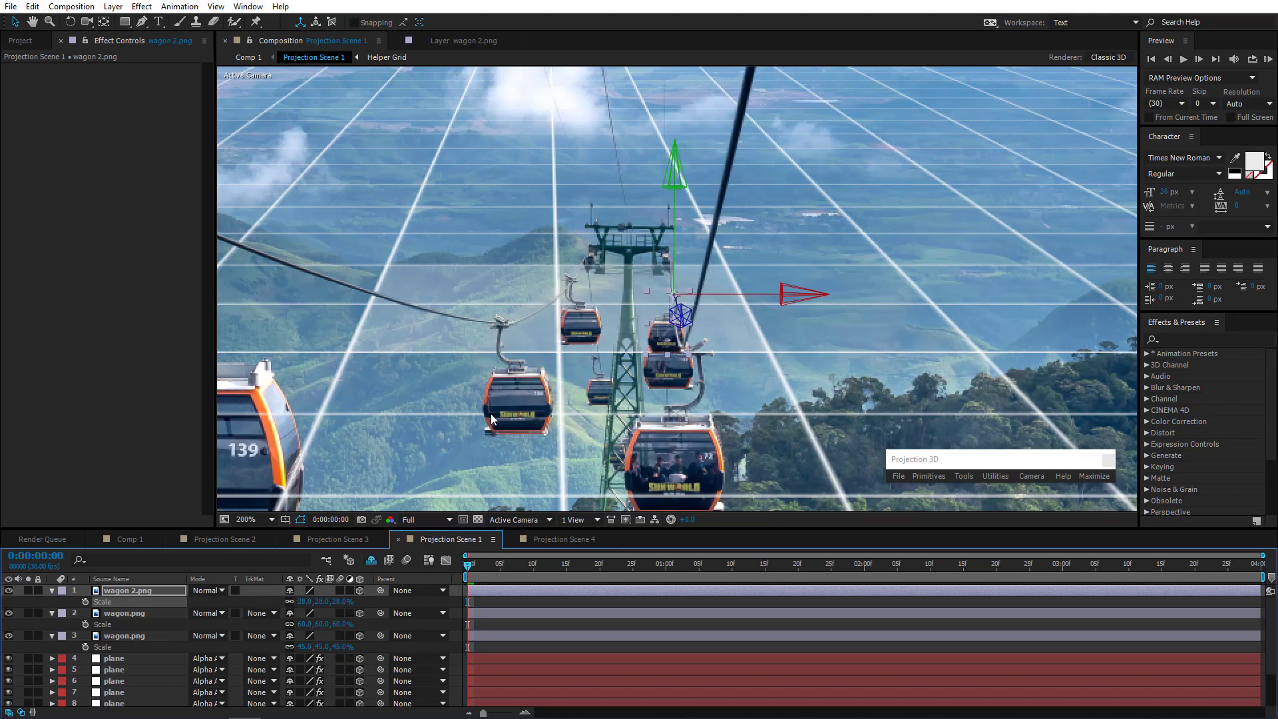
Check how the 28% gondola hangs on the far right cable in Comp 1, and return to Projection Scene 1
{"action": "left_click", "coordinate": [127, 537]}
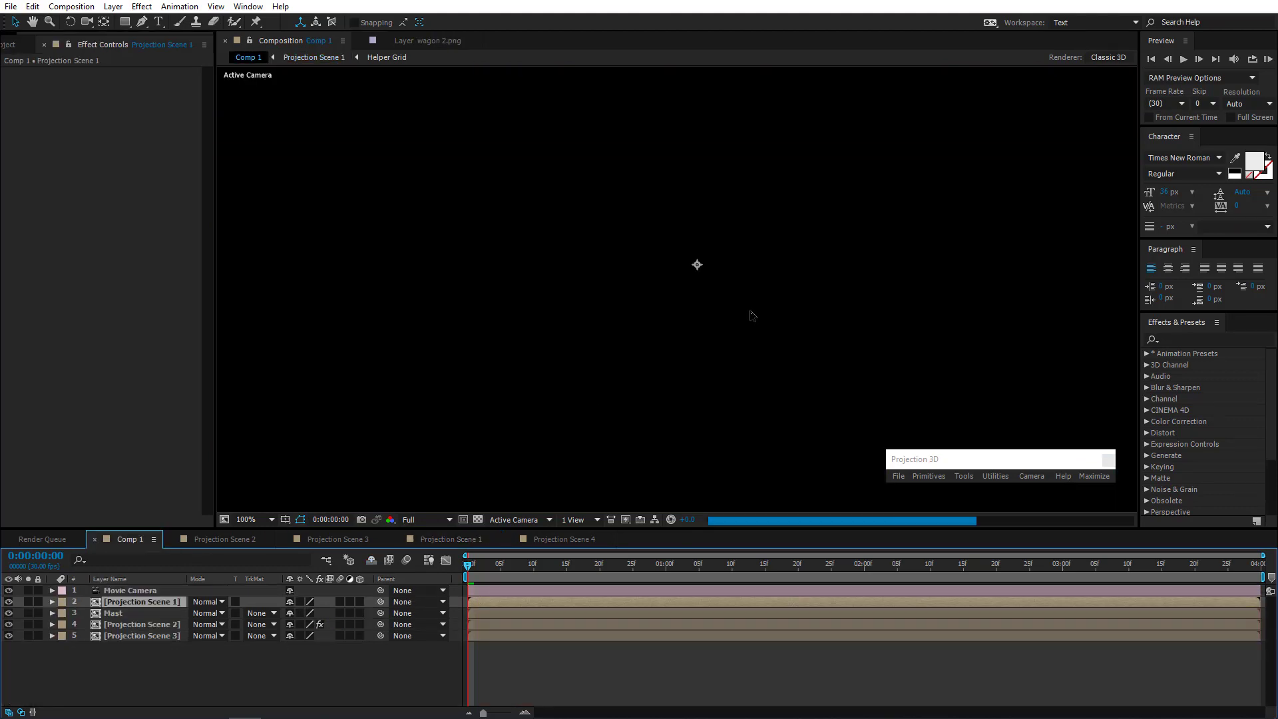
{"action": "scroll", "coordinate": [759, 318], "scroll_direction": "up", "scroll_amount": 1}
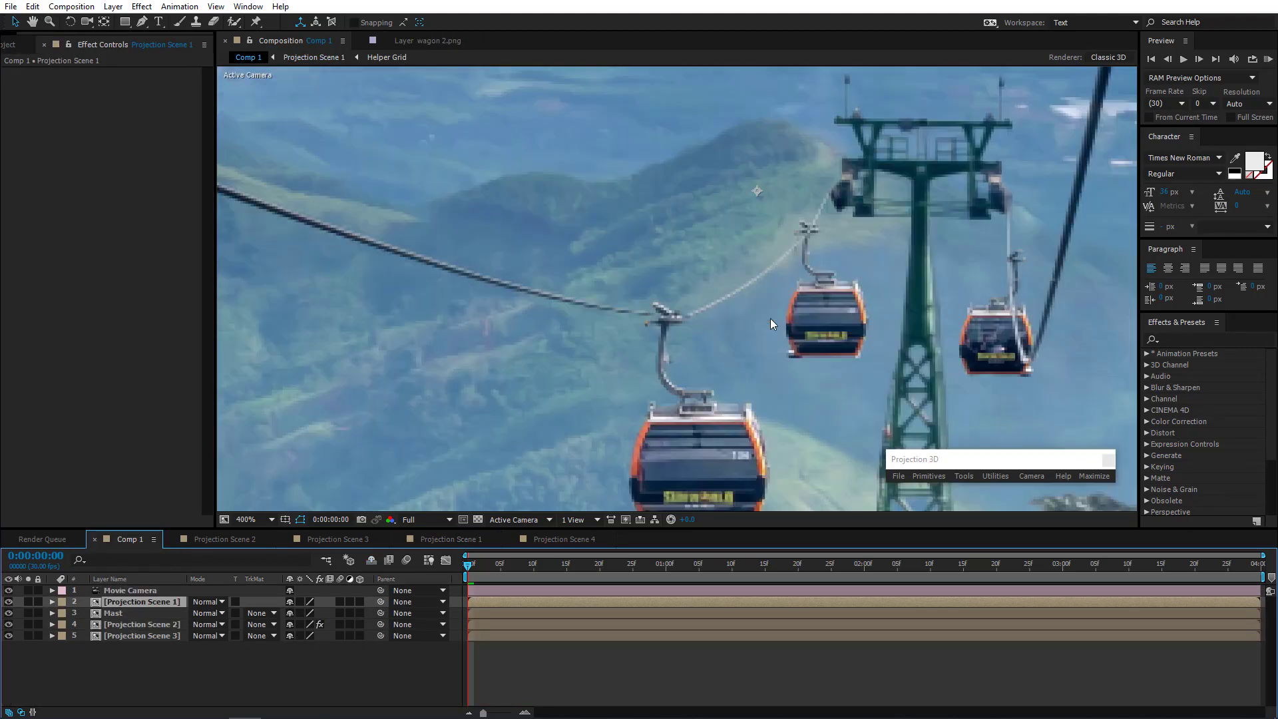
{"action": "left_click_drag", "start_coordinate": [771, 321], "coordinate": [602, 343]}
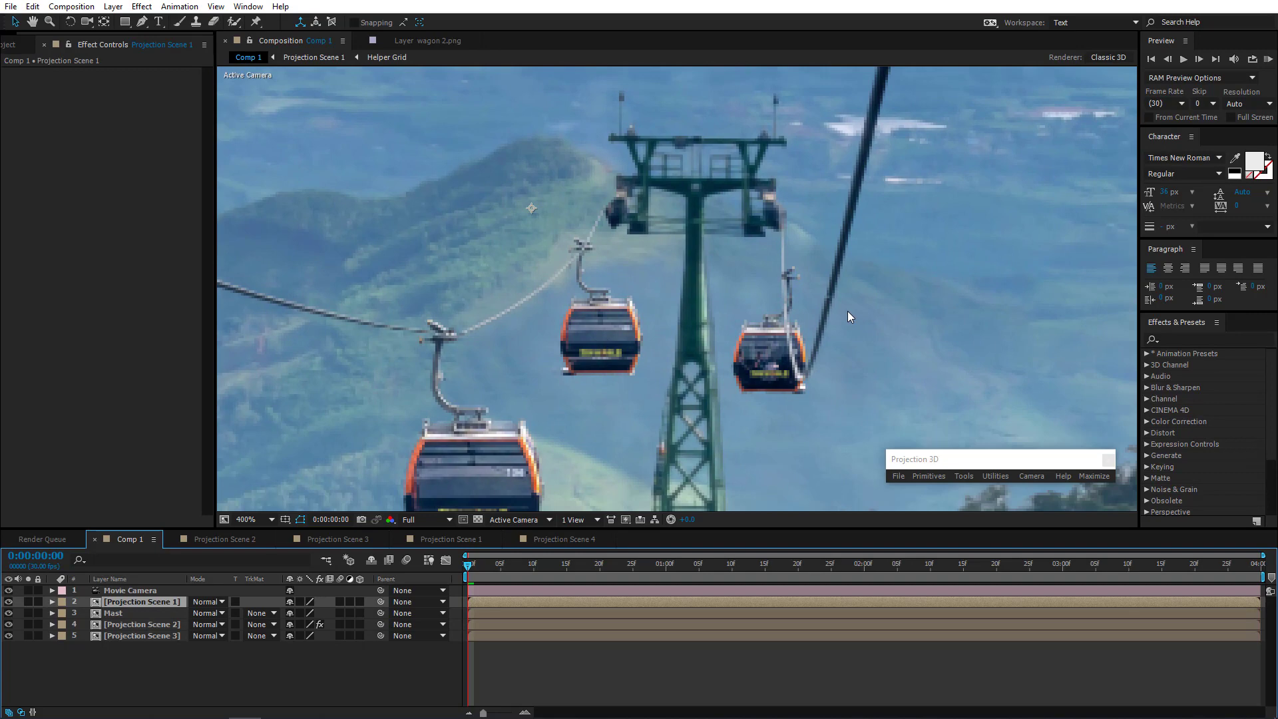
{"action": "left_click", "coordinate": [446, 539]}
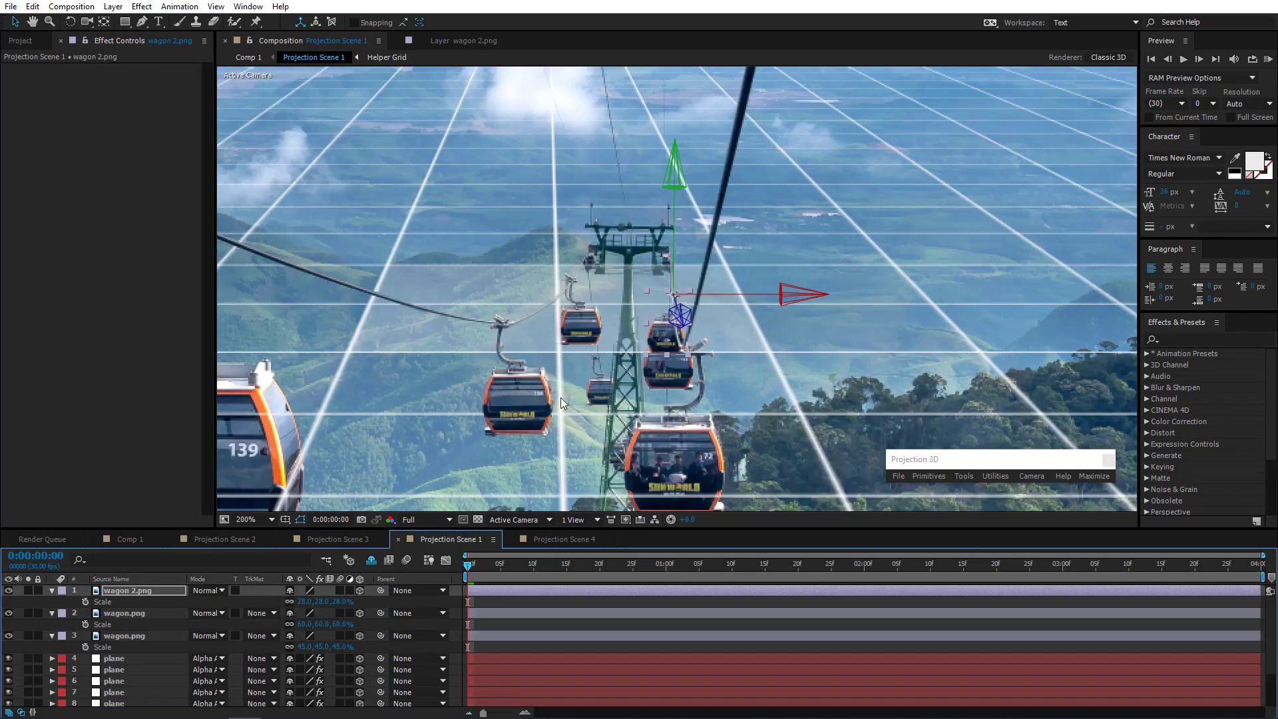
Hide the 28% wagon 2.png layer and place plane layer 6's Generate Position point at the plane's far end
{"action": "left_click", "coordinate": [9, 590]}
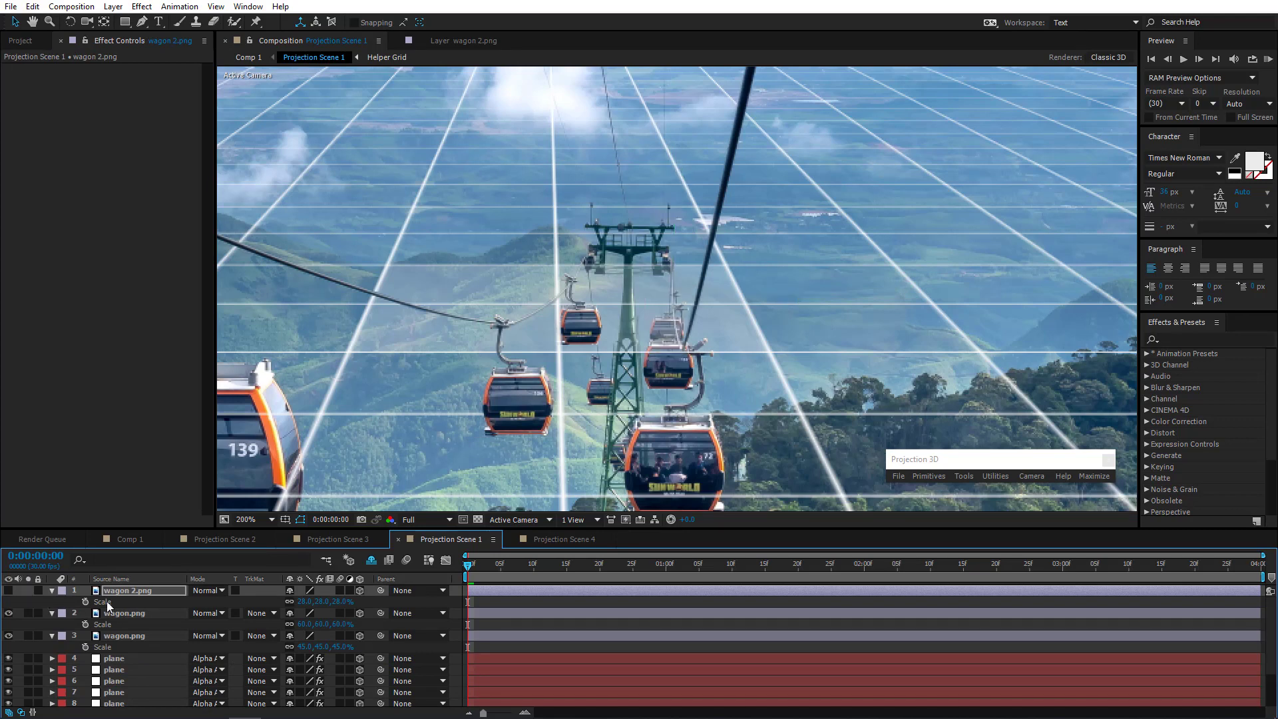
{"action": "scroll", "coordinate": [125, 633], "scroll_direction": "down", "scroll_amount": 1}
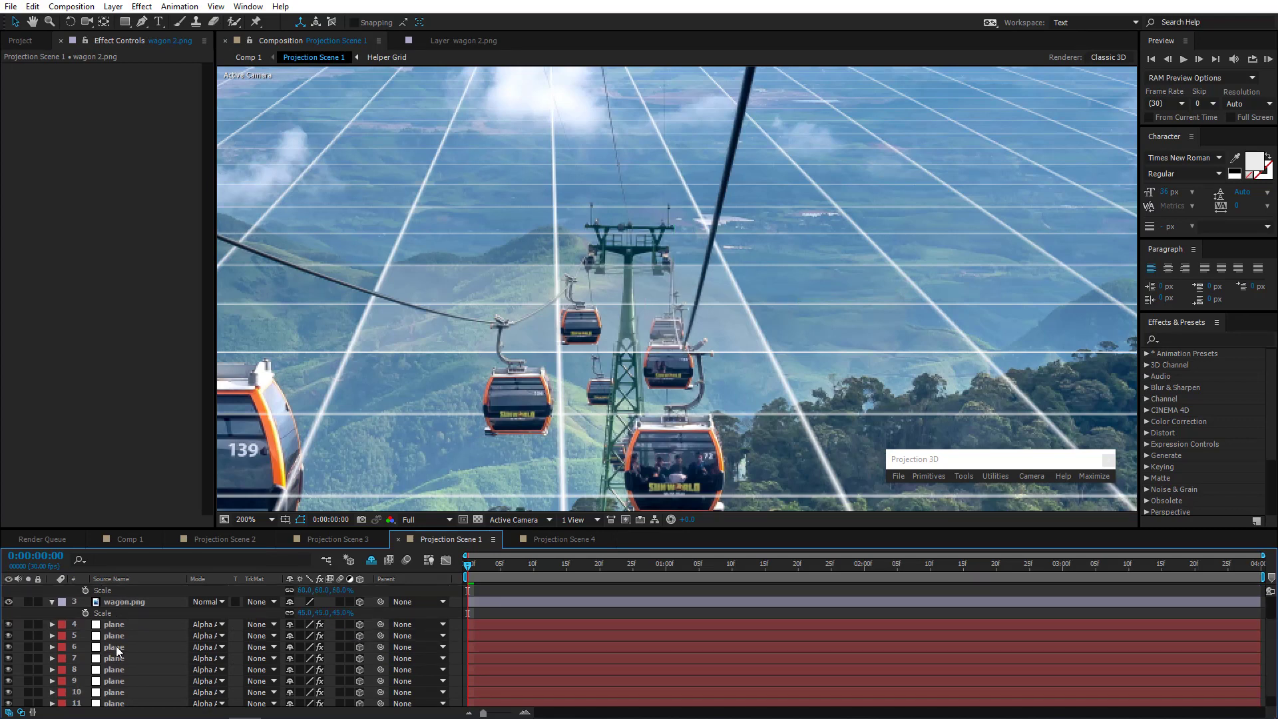
{"action": "left_click", "coordinate": [116, 644]}
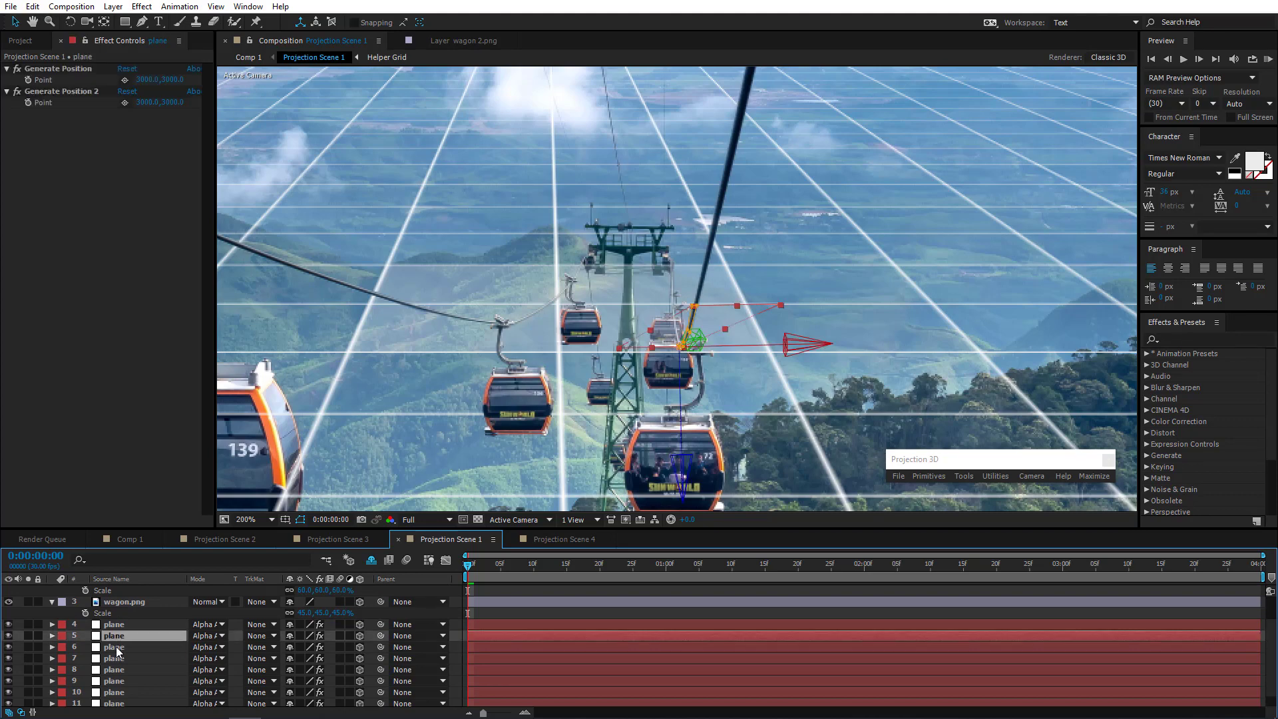
{"action": "left_click", "coordinate": [116, 647]}
{"action": "scroll", "coordinate": [741, 346], "scroll_direction": "up", "scroll_amount": 1}
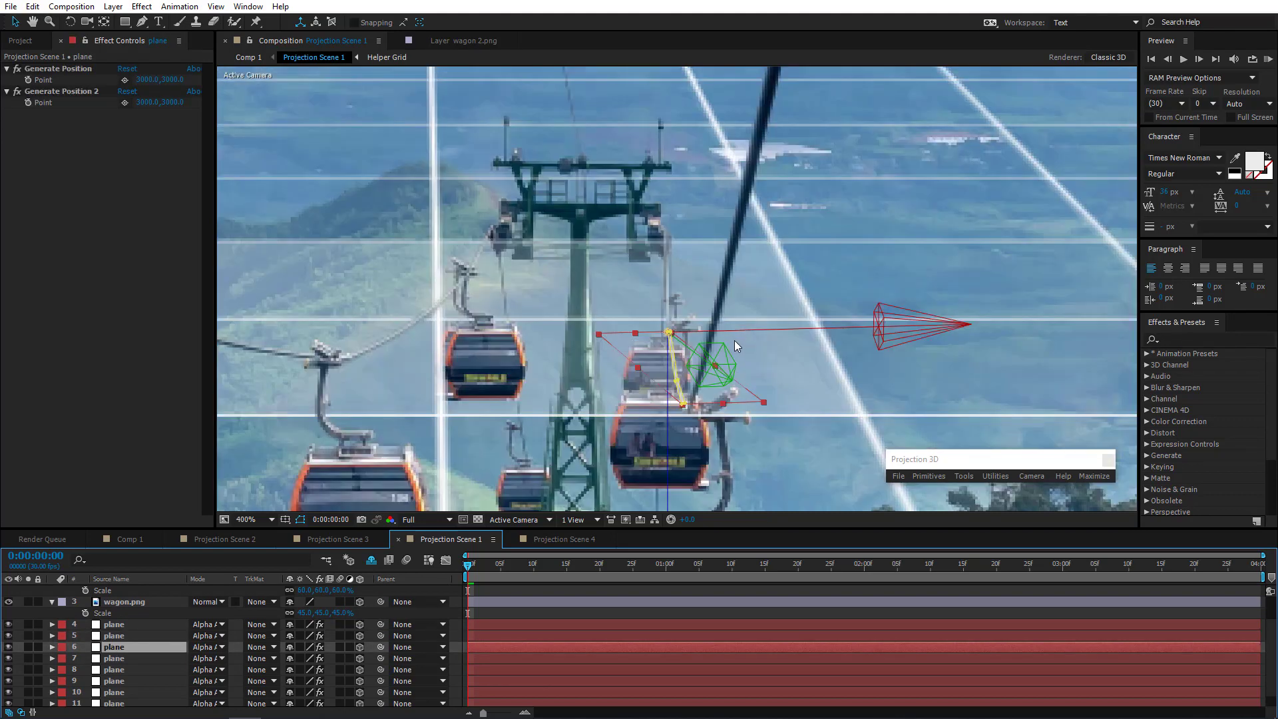
{"action": "left_click", "coordinate": [125, 80]}
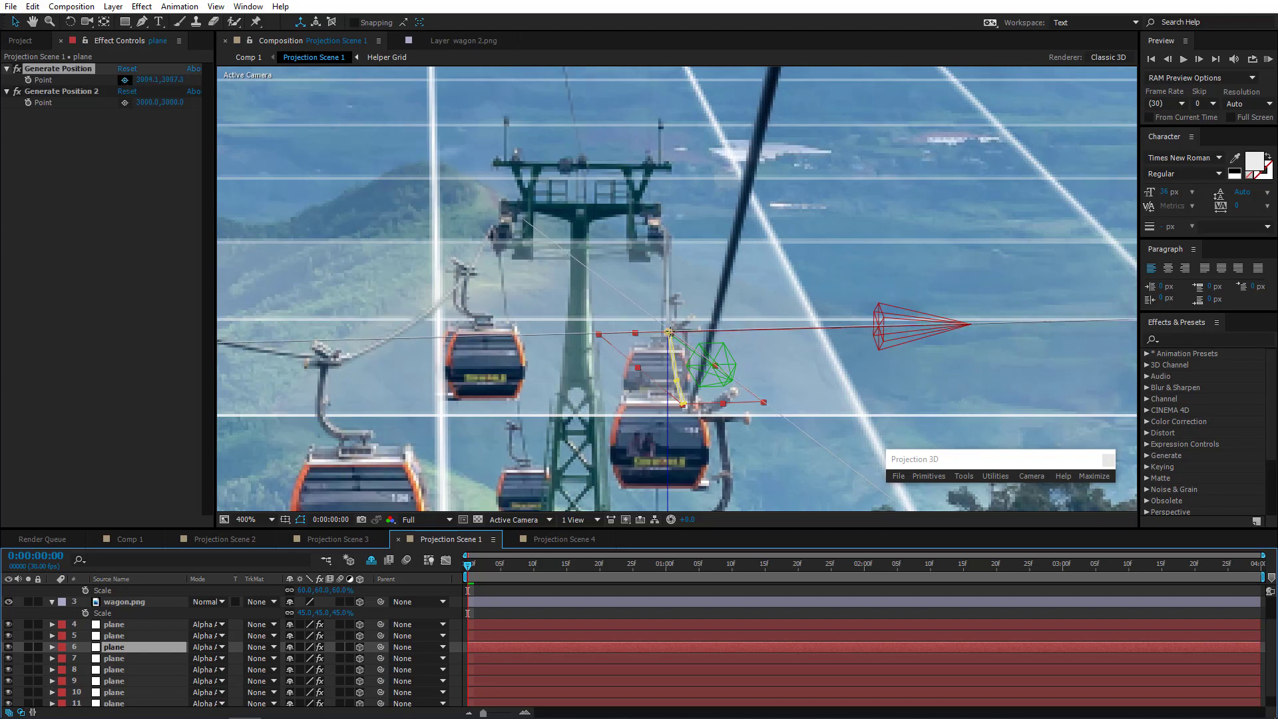
{"action": "left_click", "coordinate": [673, 337]}
Import another wagon 2.png at the picked position and move its anchor point to the cable grip atop its hanger
{"action": "left_click", "coordinate": [897, 476]}
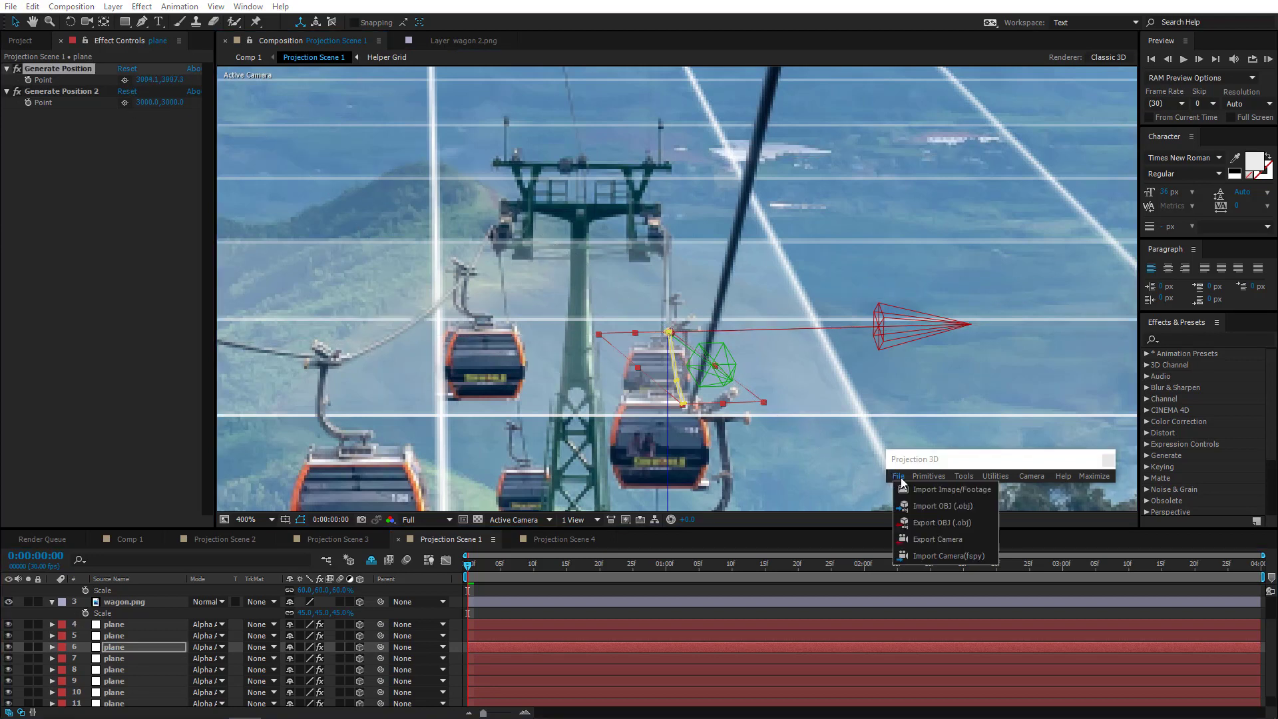
{"action": "left_click", "coordinate": [933, 486]}
{"action": "double_click", "coordinate": [1066, 326]}
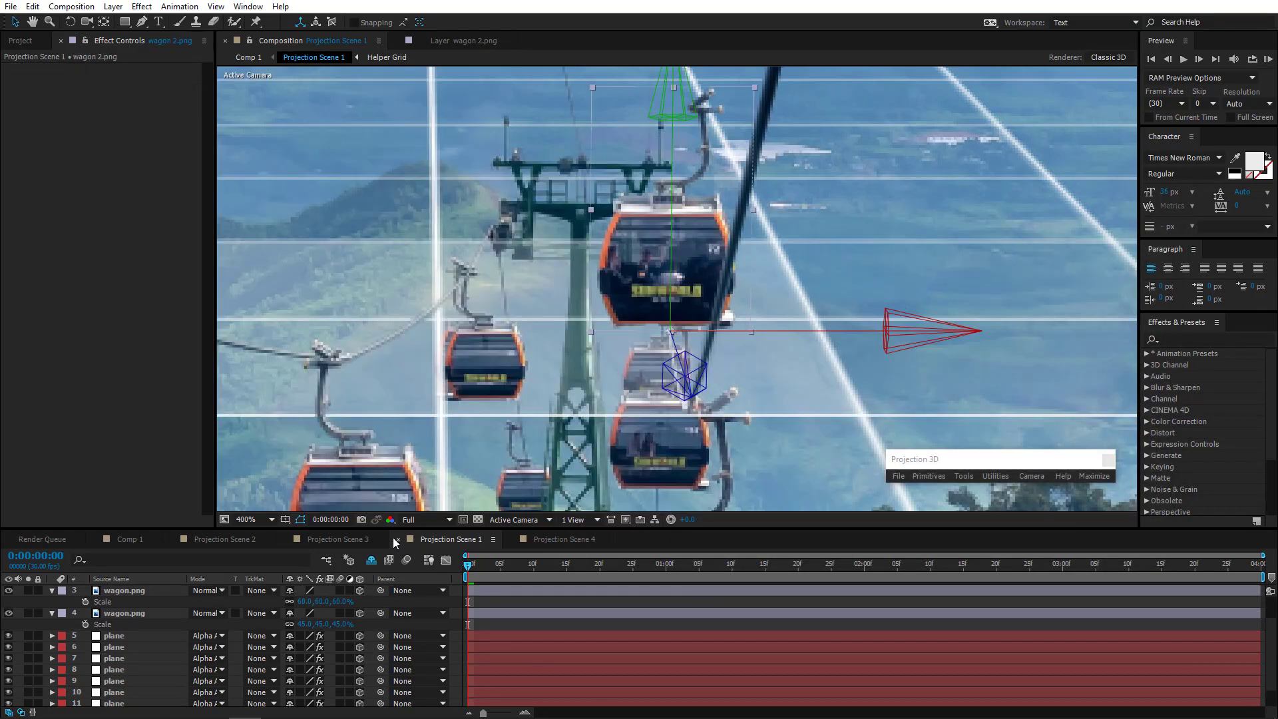
{"action": "double_click", "coordinate": [128, 590]}
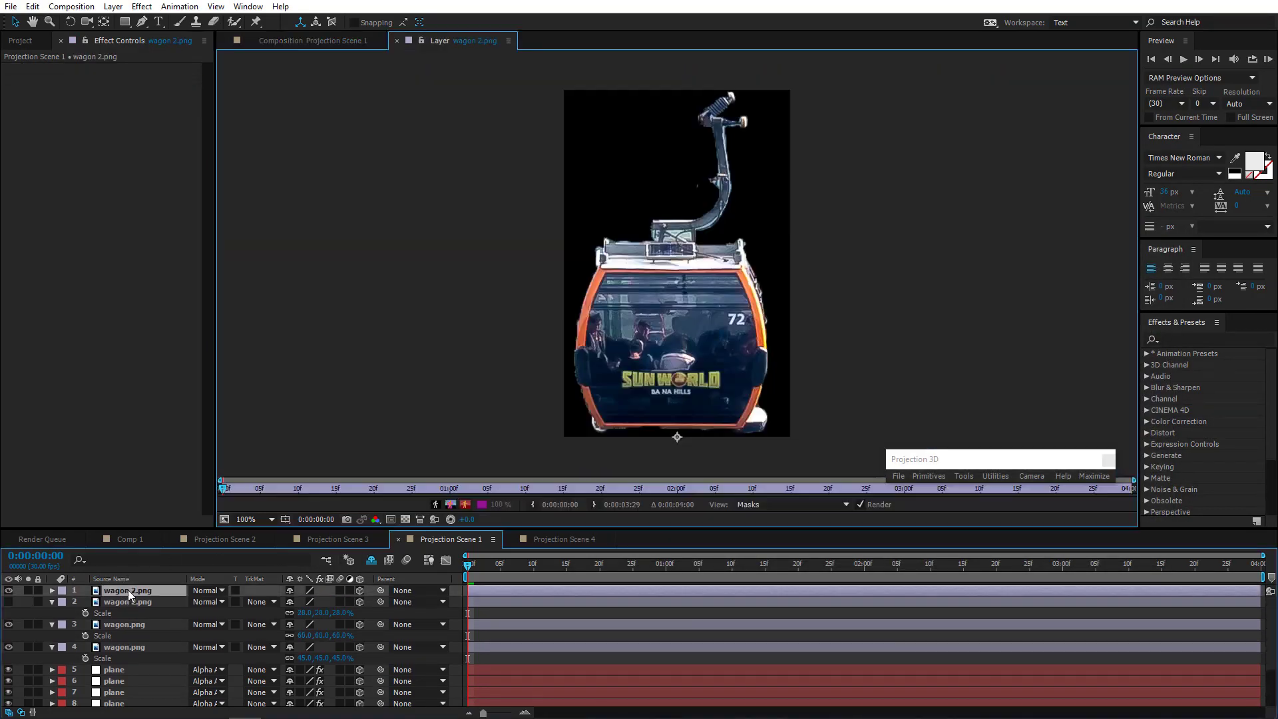
{"action": "left_click_drag", "start_coordinate": [678, 438], "coordinate": [703, 119]}
{"action": "left_click", "coordinate": [306, 41]}
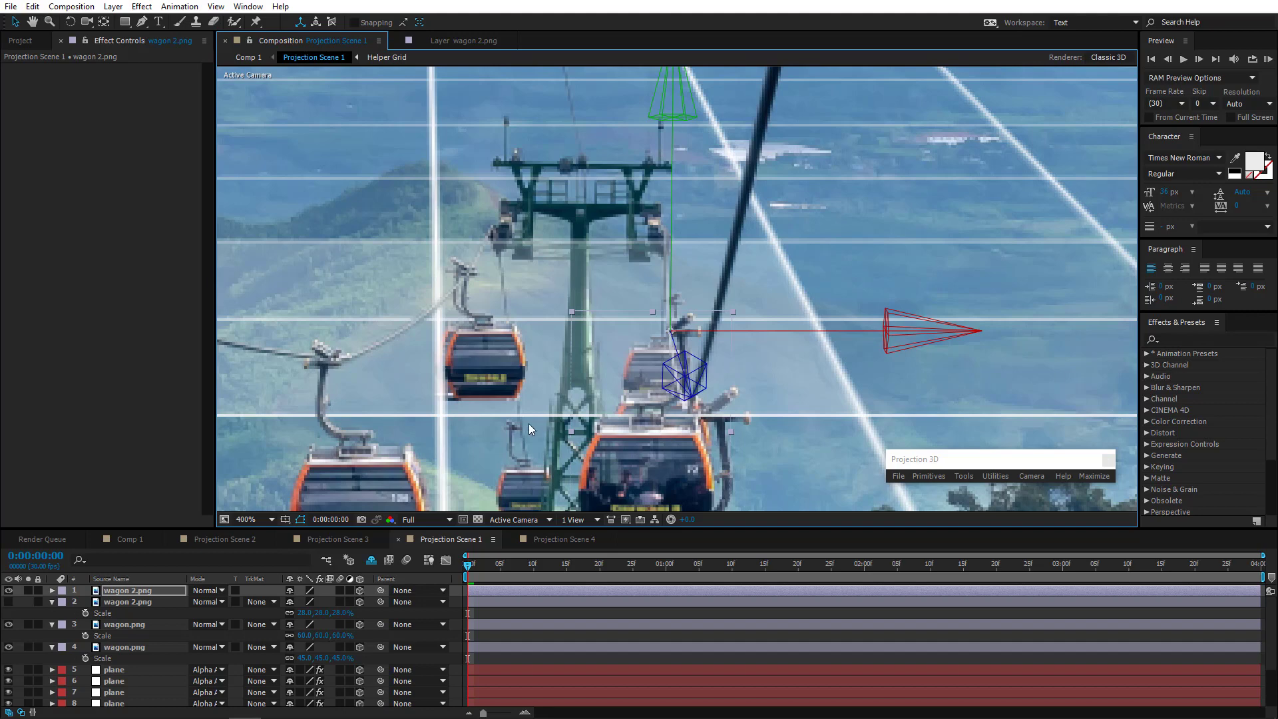
Set the newly imported wagon 2.png layer's scale to 45%
{"action": "key", "text": "comma"}
{"action": "left_click_drag", "start_coordinate": [624, 379], "coordinate": [610, 324]}
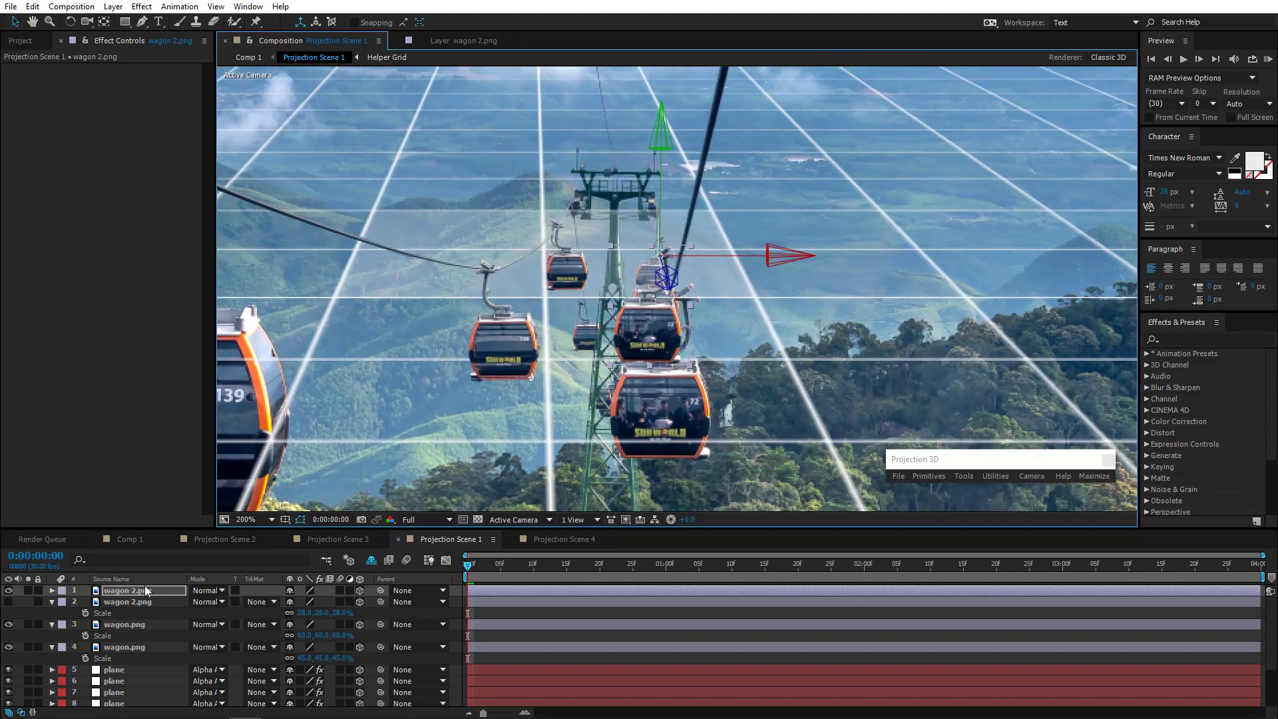
{"action": "key", "text": "Return"}
{"action": "key", "text": "s"}
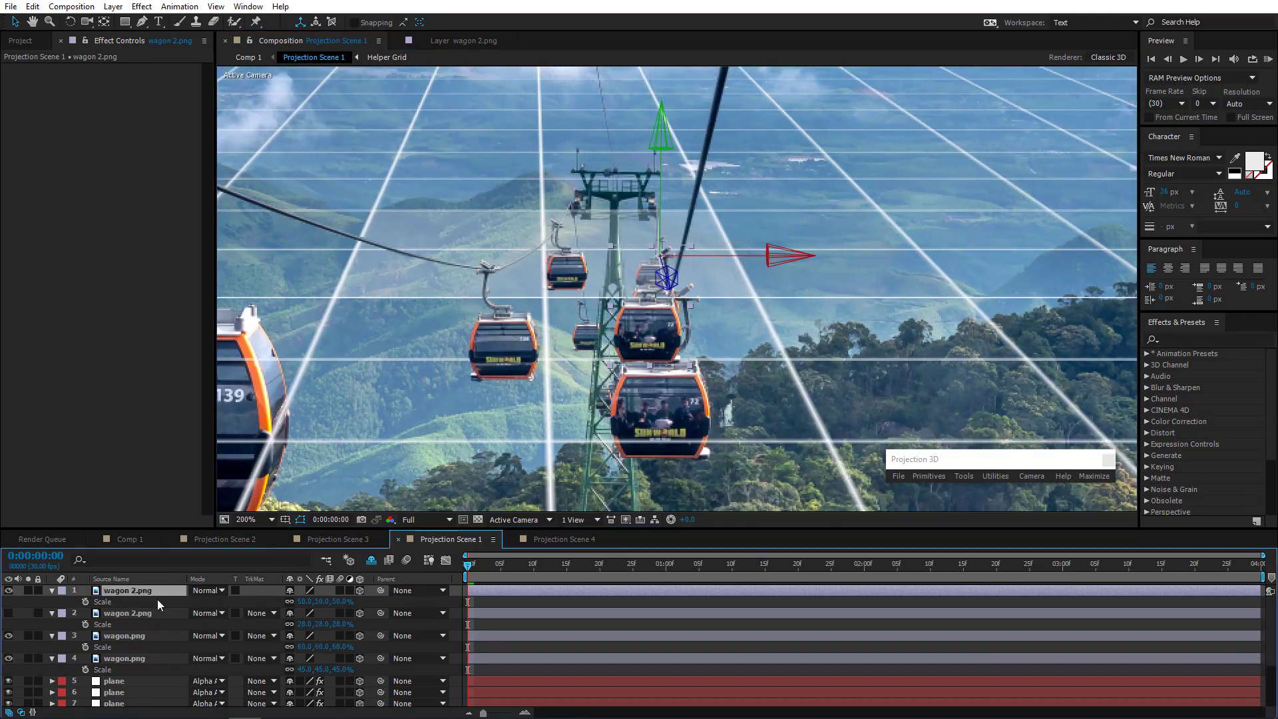
{"action": "left_click", "coordinate": [300, 602]}
{"action": "type", "text": "45"}
{"action": "key", "text": "Return"}
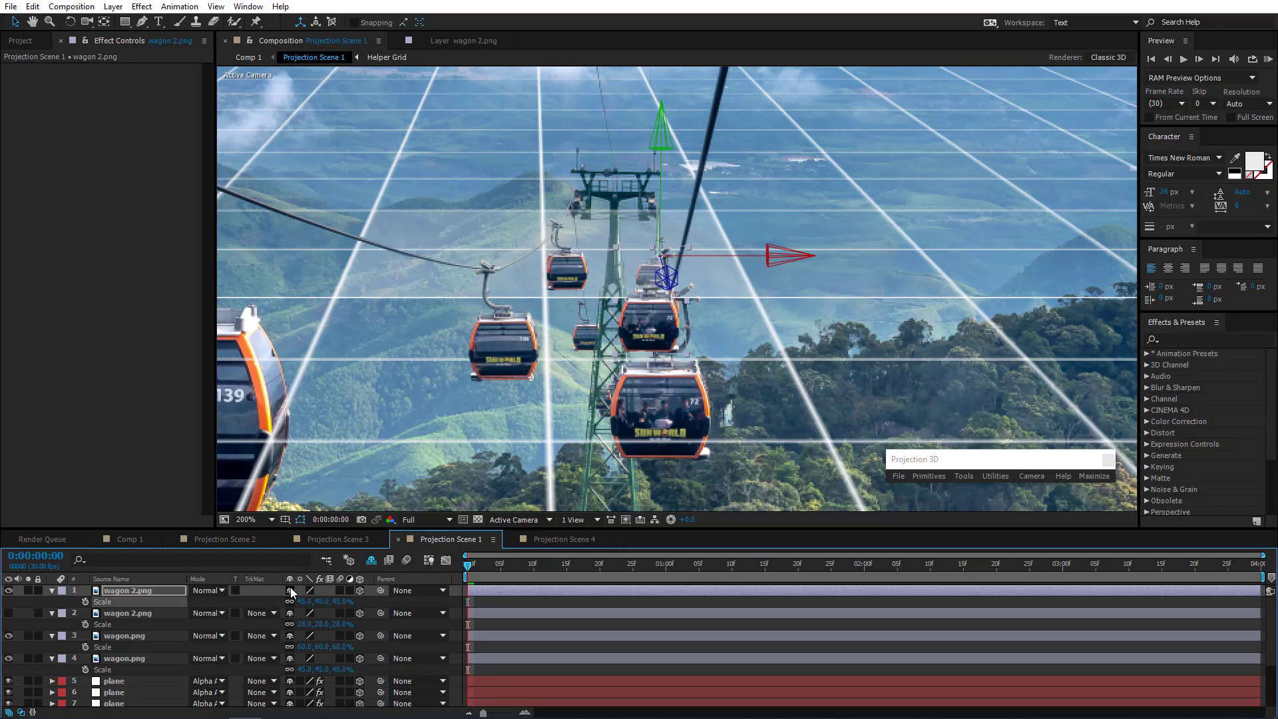
Compare the new wagon 2.png with the photographed gondola by toggling its visibility, and set its scale to 40%
{"action": "left_click", "coordinate": [8, 592]}
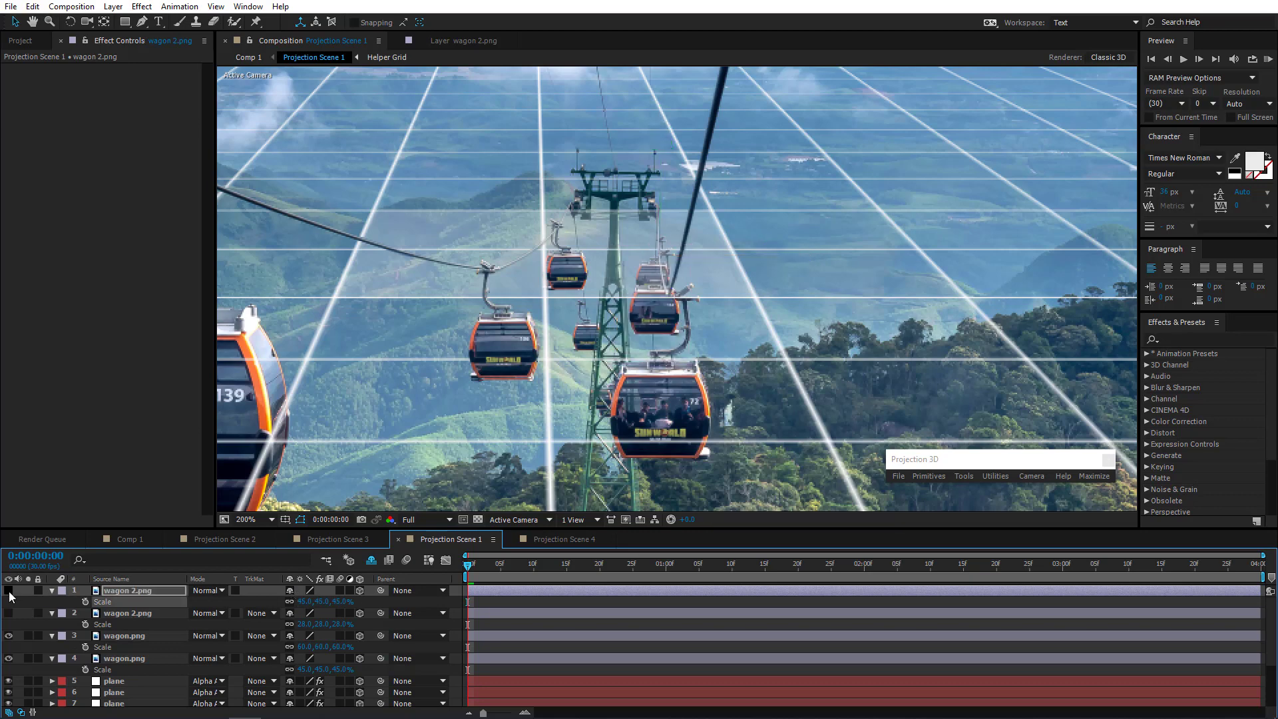
{"action": "left_click", "coordinate": [9, 592]}
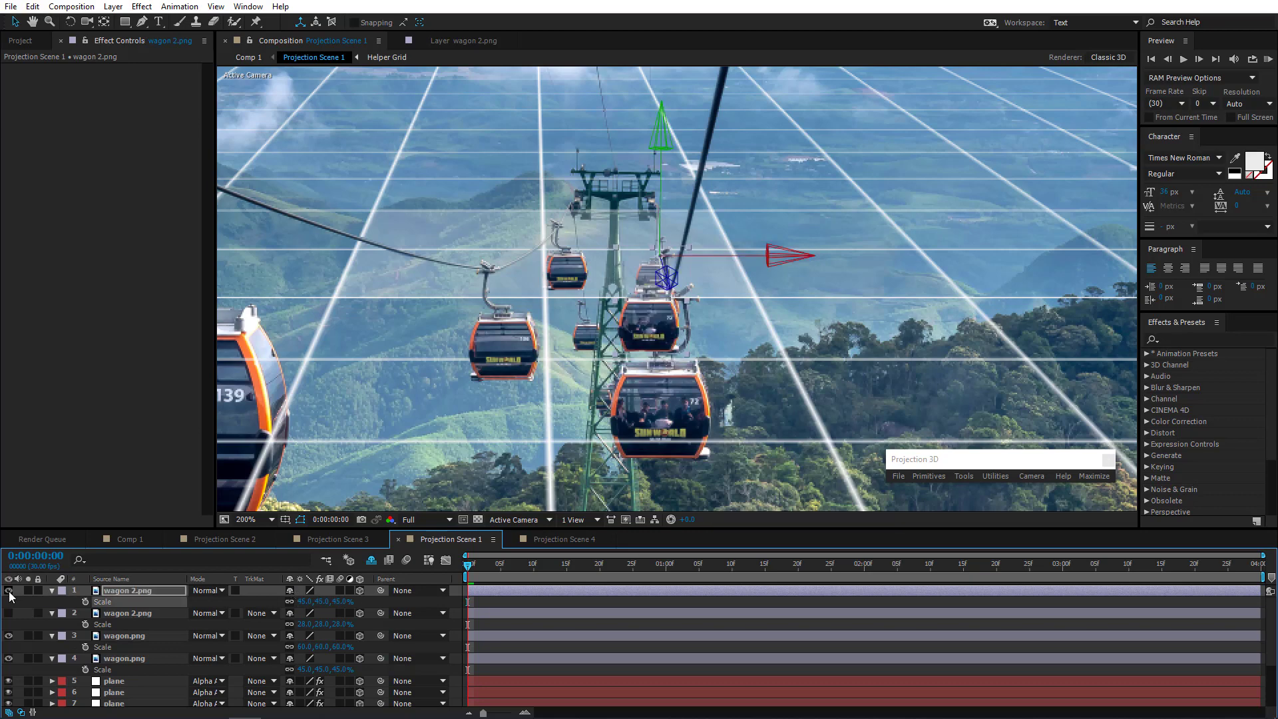
{"action": "left_click", "coordinate": [303, 601]}
{"action": "type", "text": "40"}
{"action": "key", "text": "Return"}
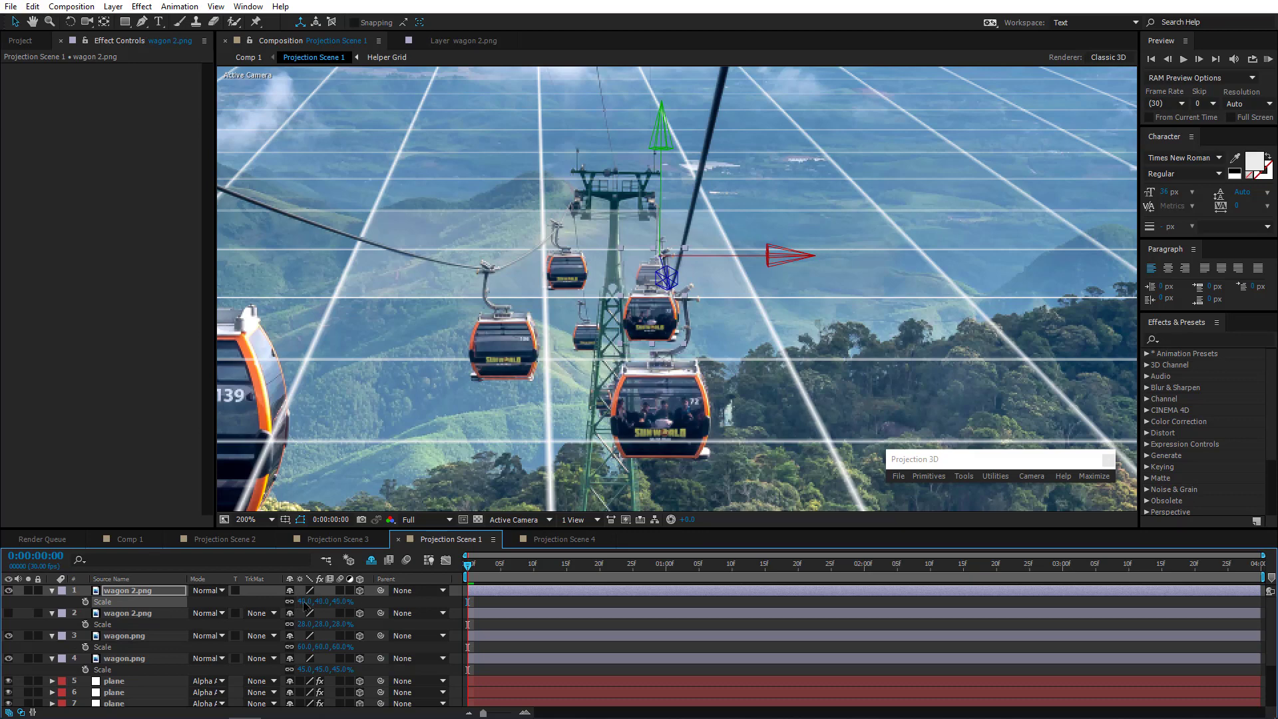
Make the second wagon 2.png layer in Projection Scene 1 visible and check the wagons in Comp 1
{"action": "left_click", "coordinate": [9, 591]}
{"action": "left_click", "coordinate": [9, 591]}
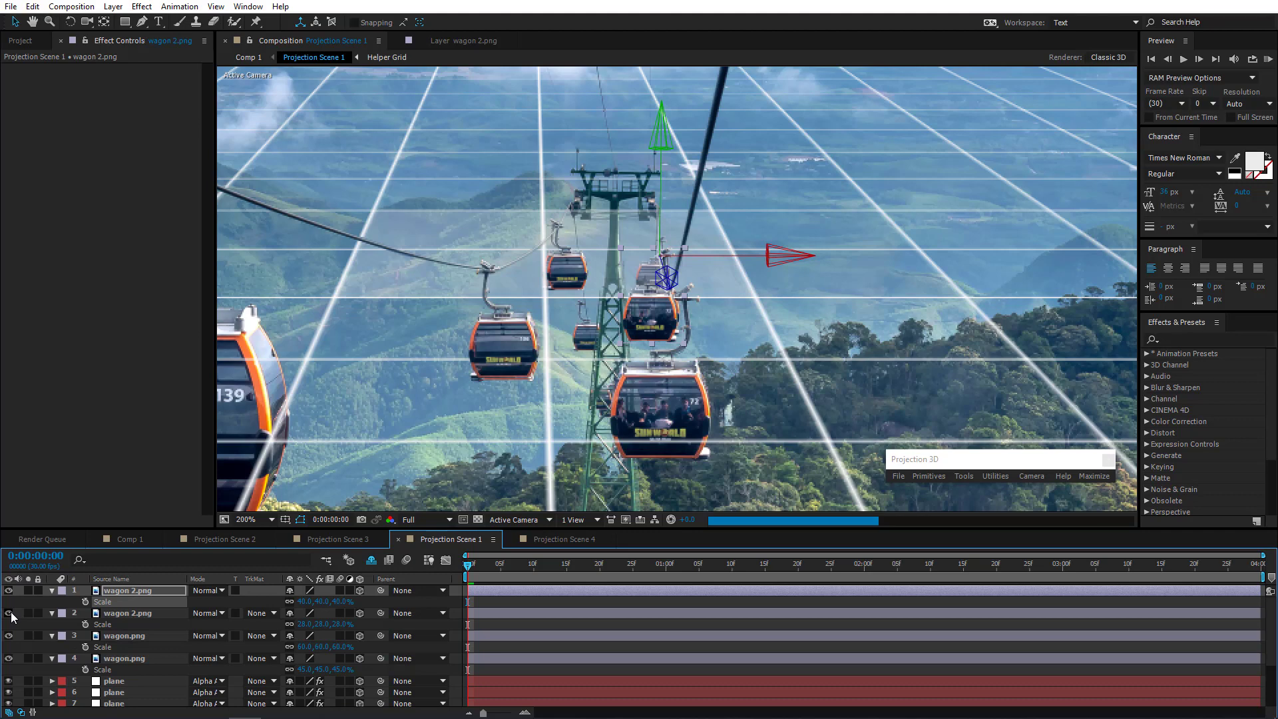
{"action": "left_click", "coordinate": [9, 613]}
{"action": "left_click", "coordinate": [143, 592]}
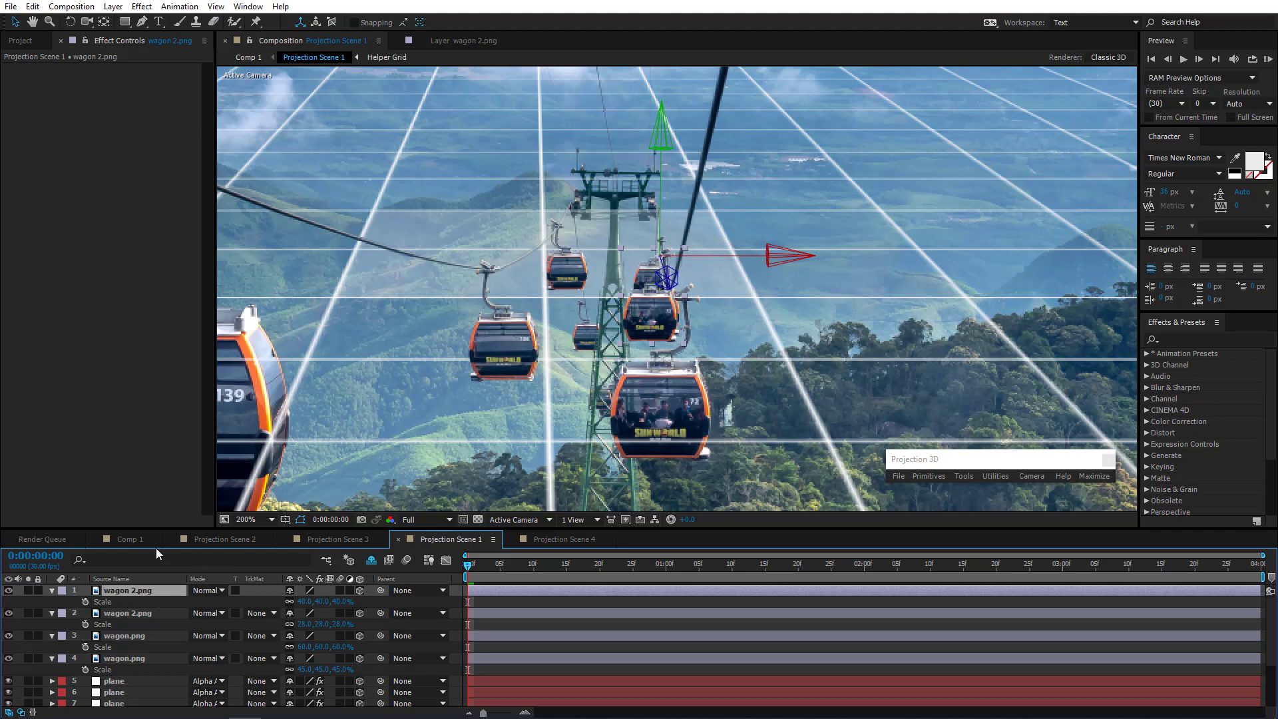
{"action": "left_click", "coordinate": [129, 539]}
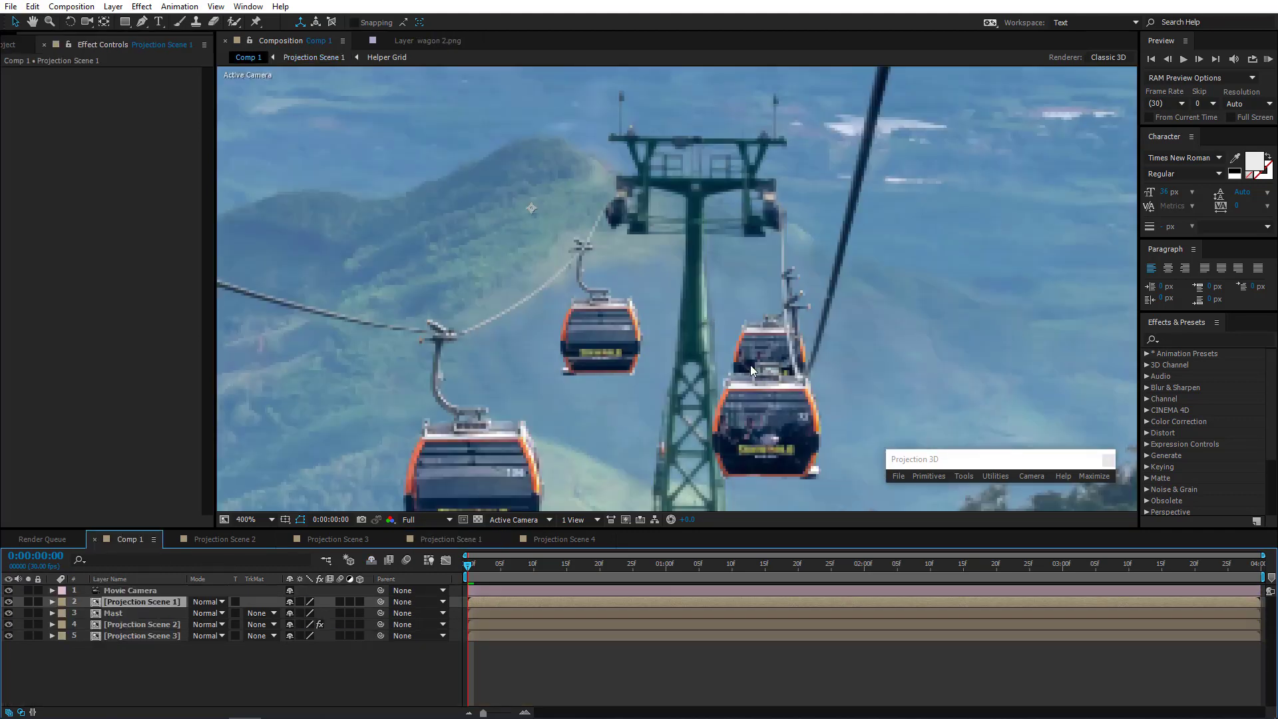
{"action": "scroll", "coordinate": [749, 364], "scroll_direction": "down", "scroll_amount": 2}
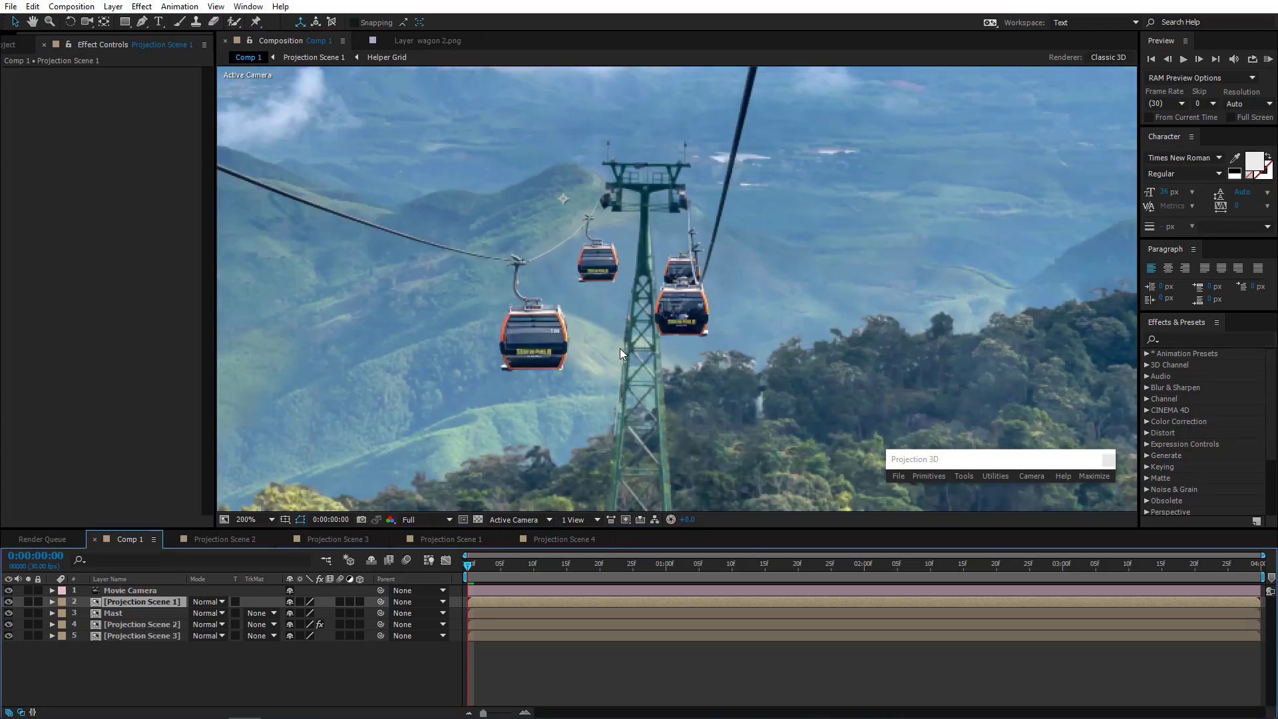
{"action": "left_click", "coordinate": [453, 538]}
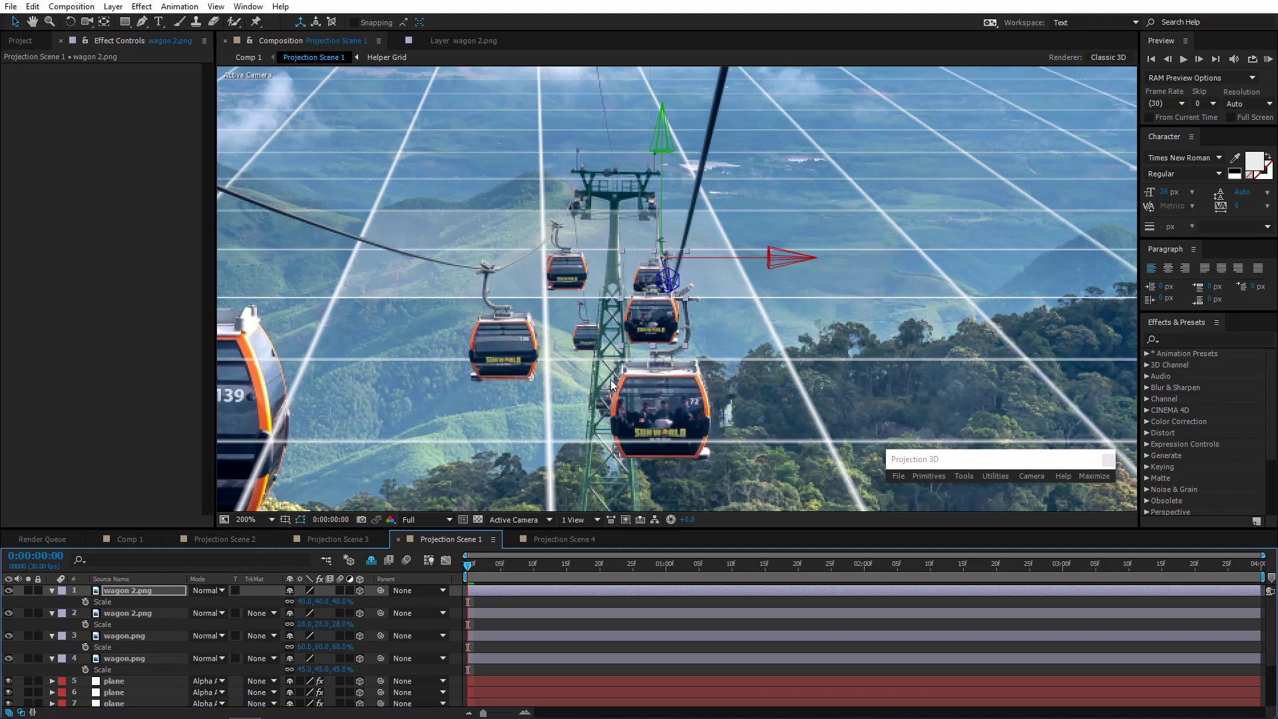
Pick a Generate Position point on the plane of the cable near the mast and place a new wagon 2 image there
{"action": "left_click", "coordinate": [126, 682]}
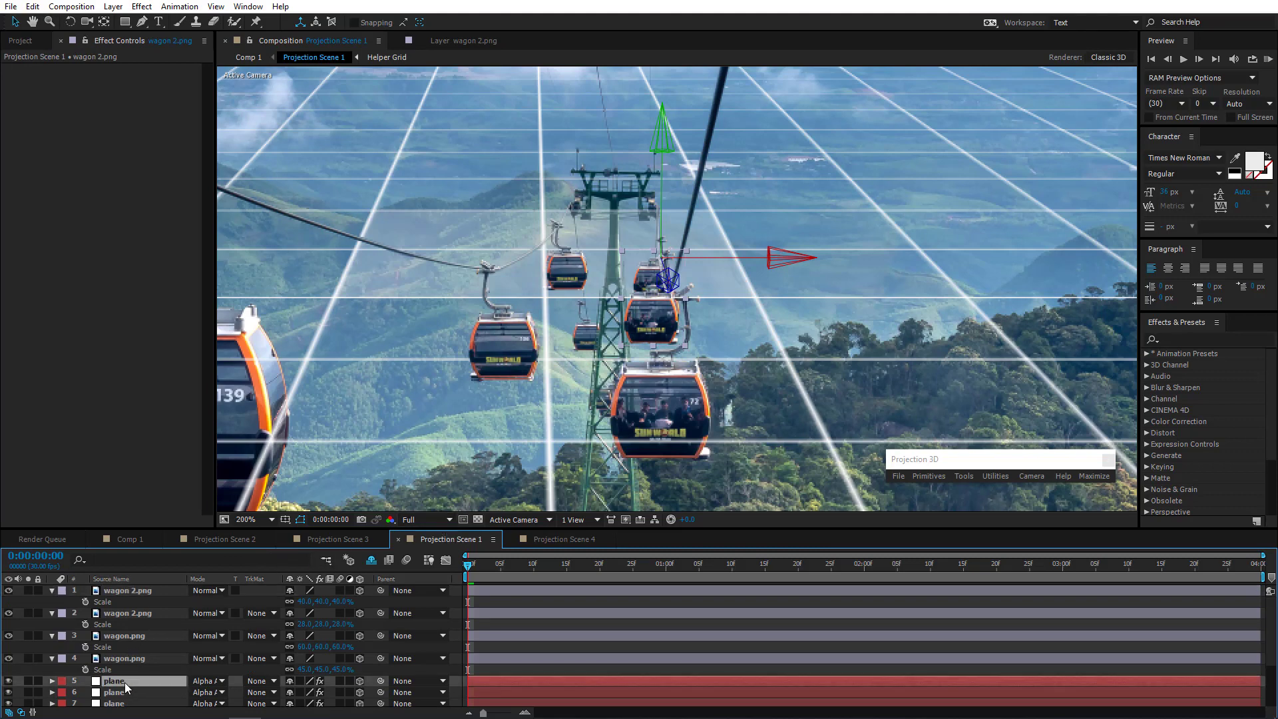
{"action": "left_click", "coordinate": [118, 693]}
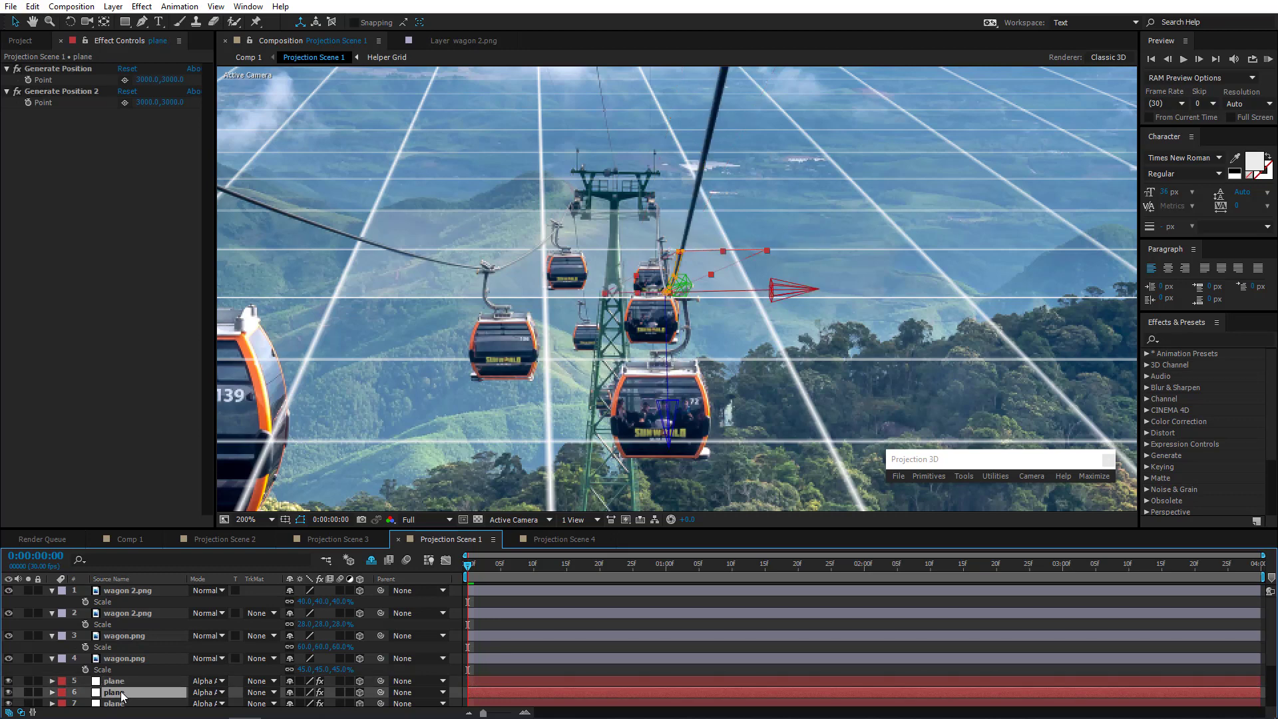
{"action": "left_click", "coordinate": [124, 80]}
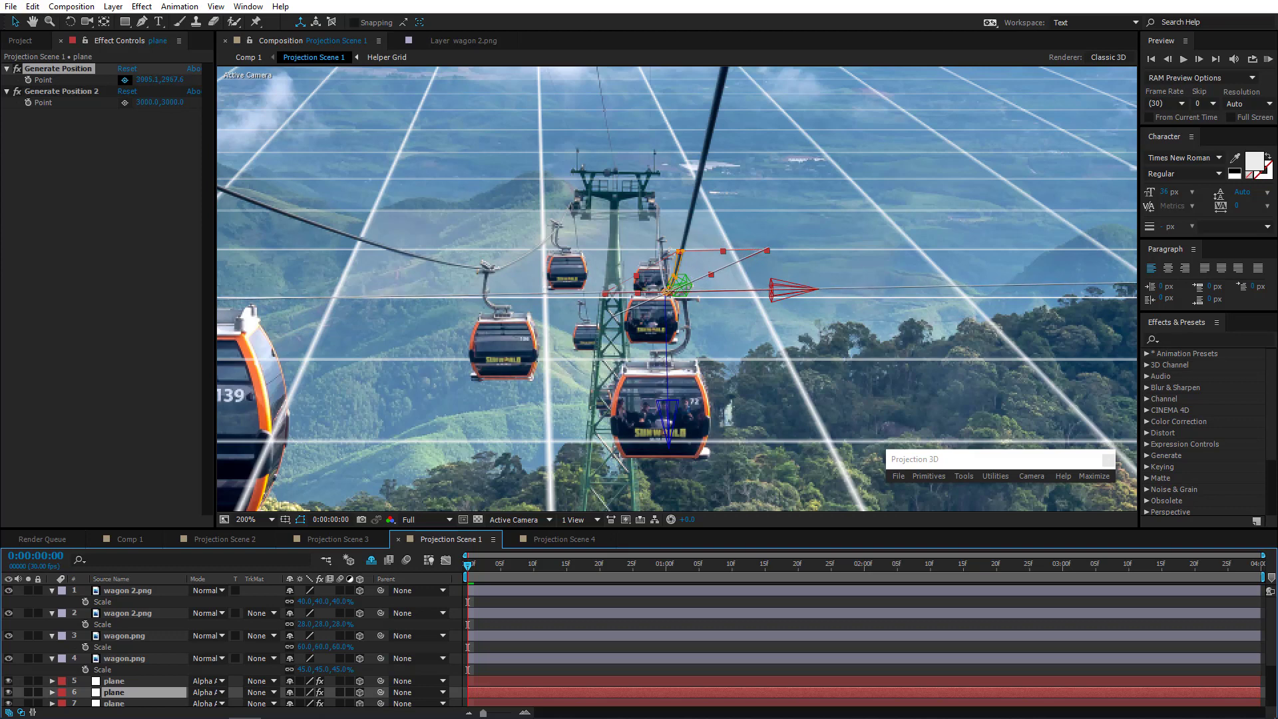
{"action": "left_click", "coordinate": [666, 292]}
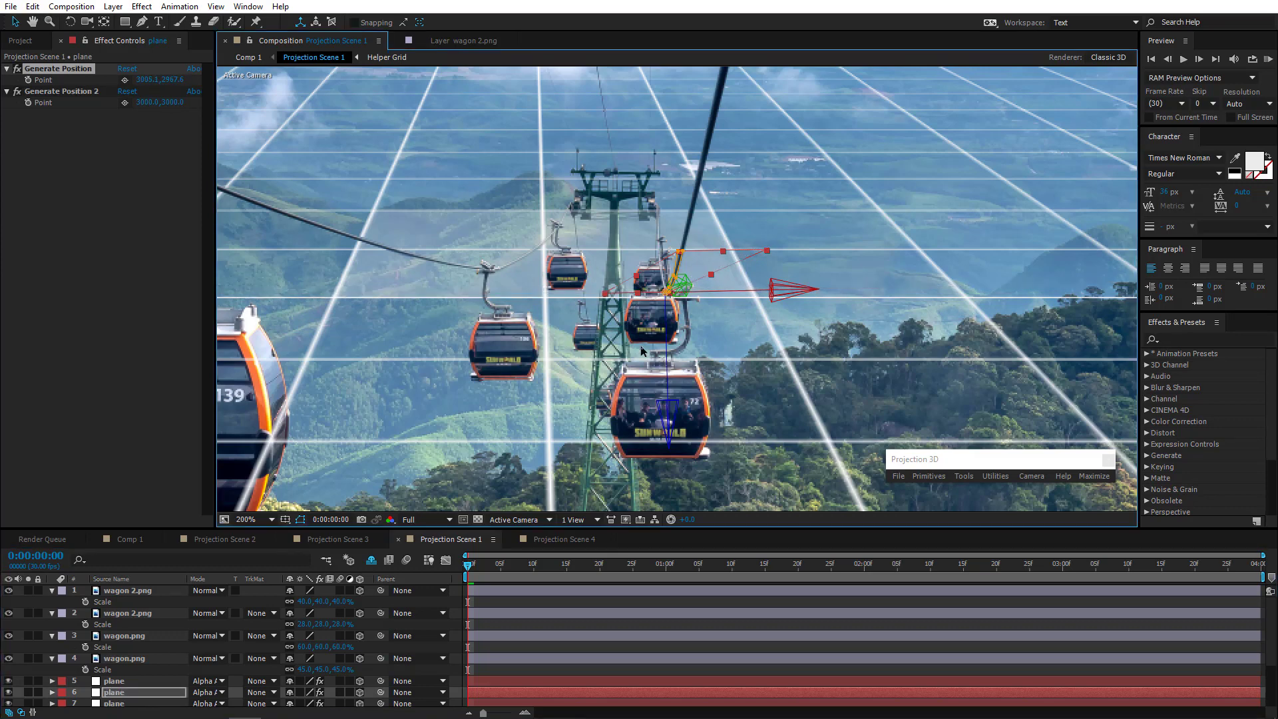
{"action": "left_click", "coordinate": [904, 477]}
{"action": "left_click", "coordinate": [925, 486]}
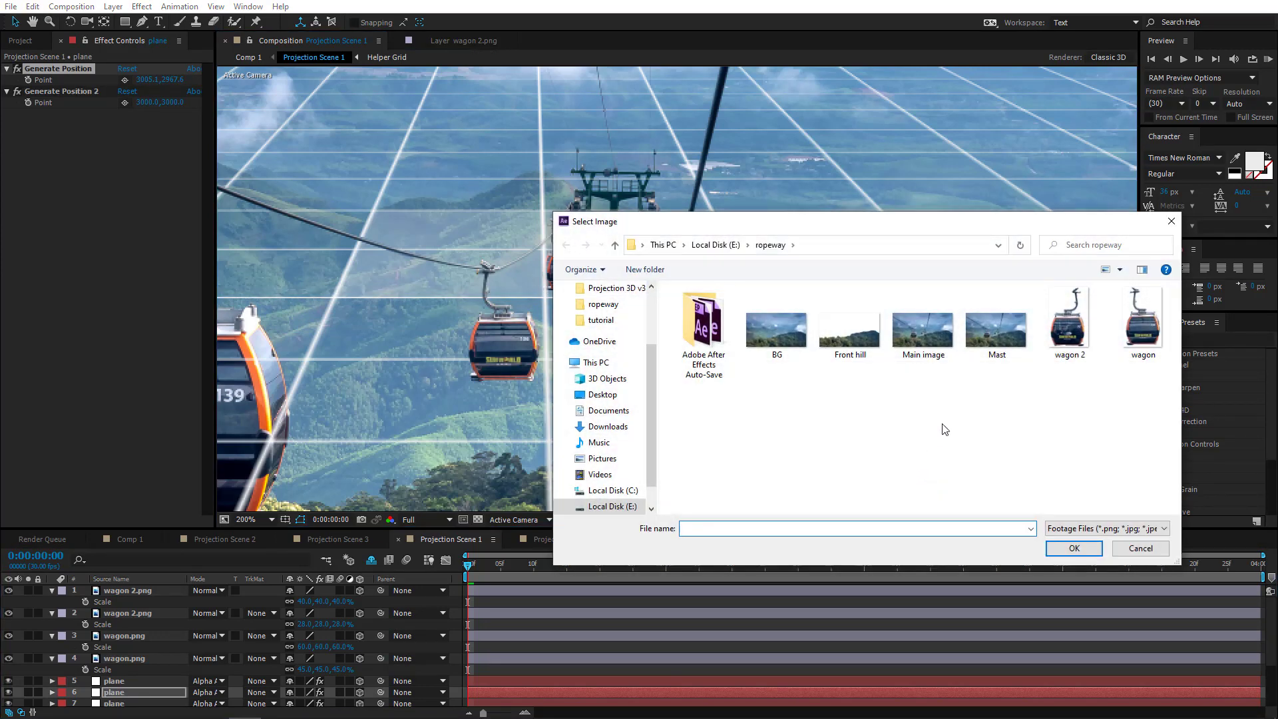
{"action": "double_click", "coordinate": [1070, 320]}
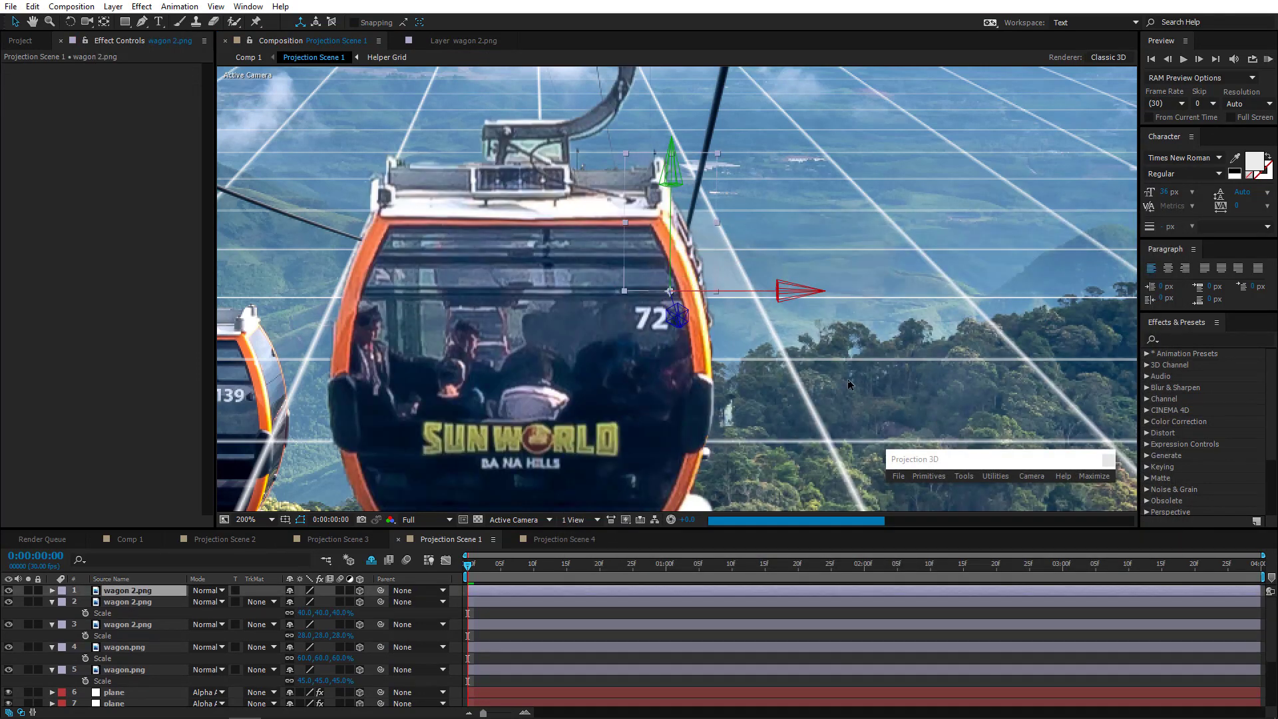
Set the new wagon 2.png layer's scale to 70% and shift it slightly along X to cover wagon 72 in the photo
{"action": "double_click", "coordinate": [130, 590]}
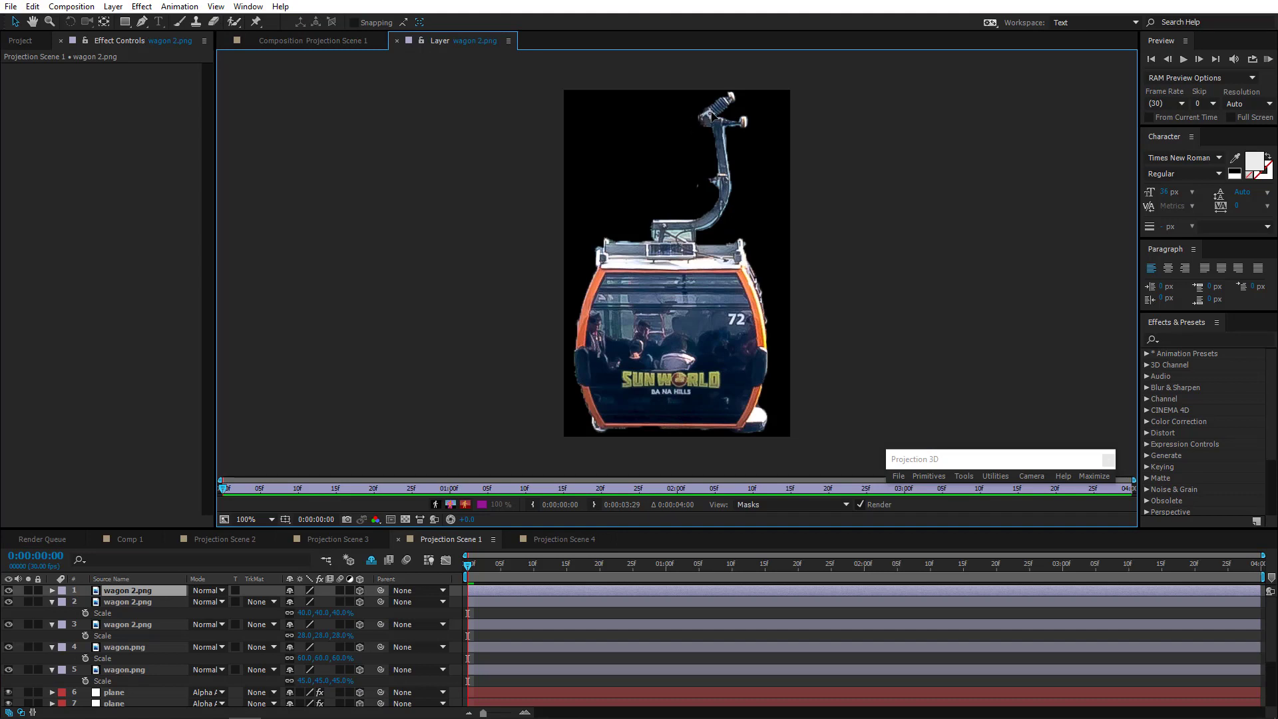
{"action": "key", "text": "Return"}
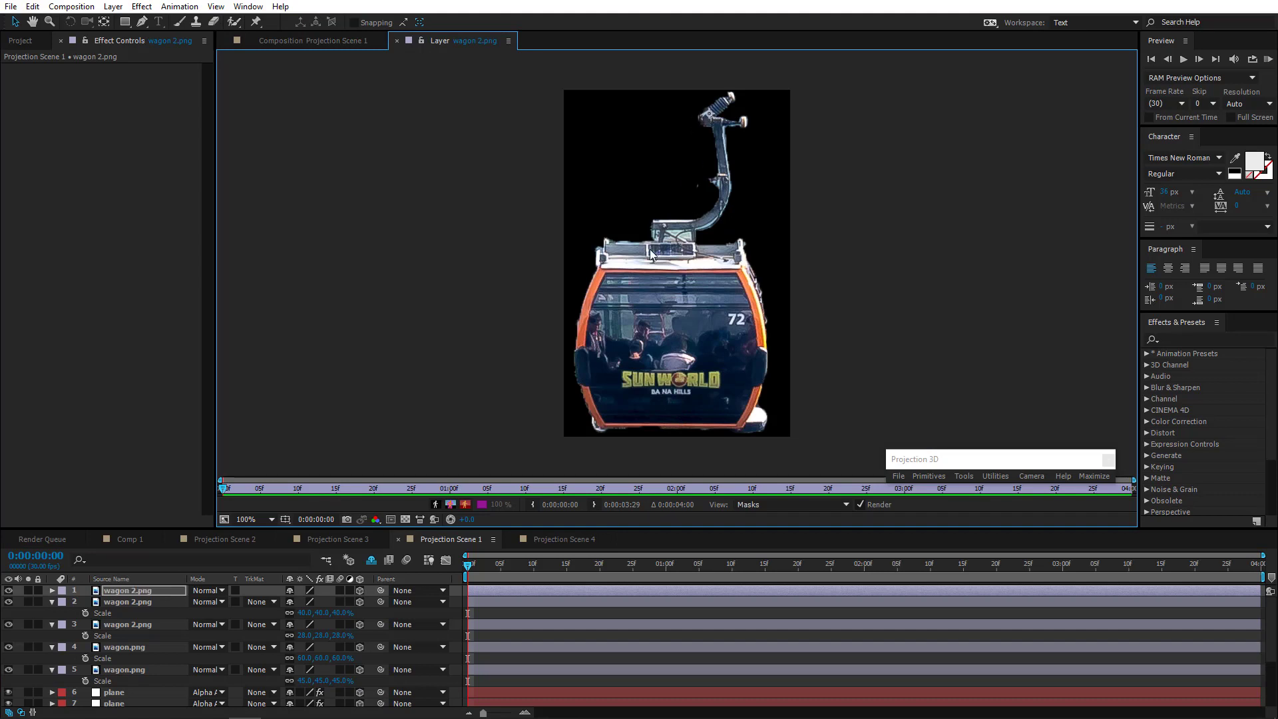
{"action": "left_click", "coordinate": [337, 45]}
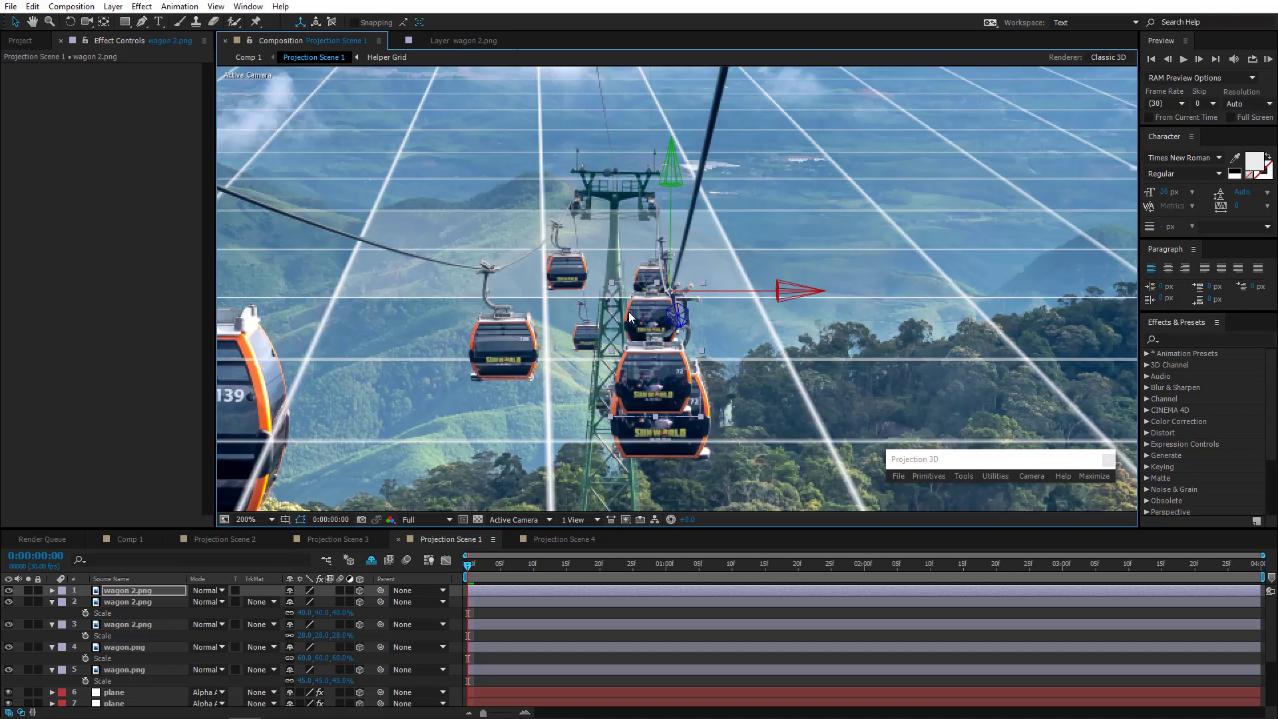
{"action": "left_click", "coordinate": [138, 591]}
{"action": "key", "text": "s"}
{"action": "left_click", "coordinate": [303, 602]}
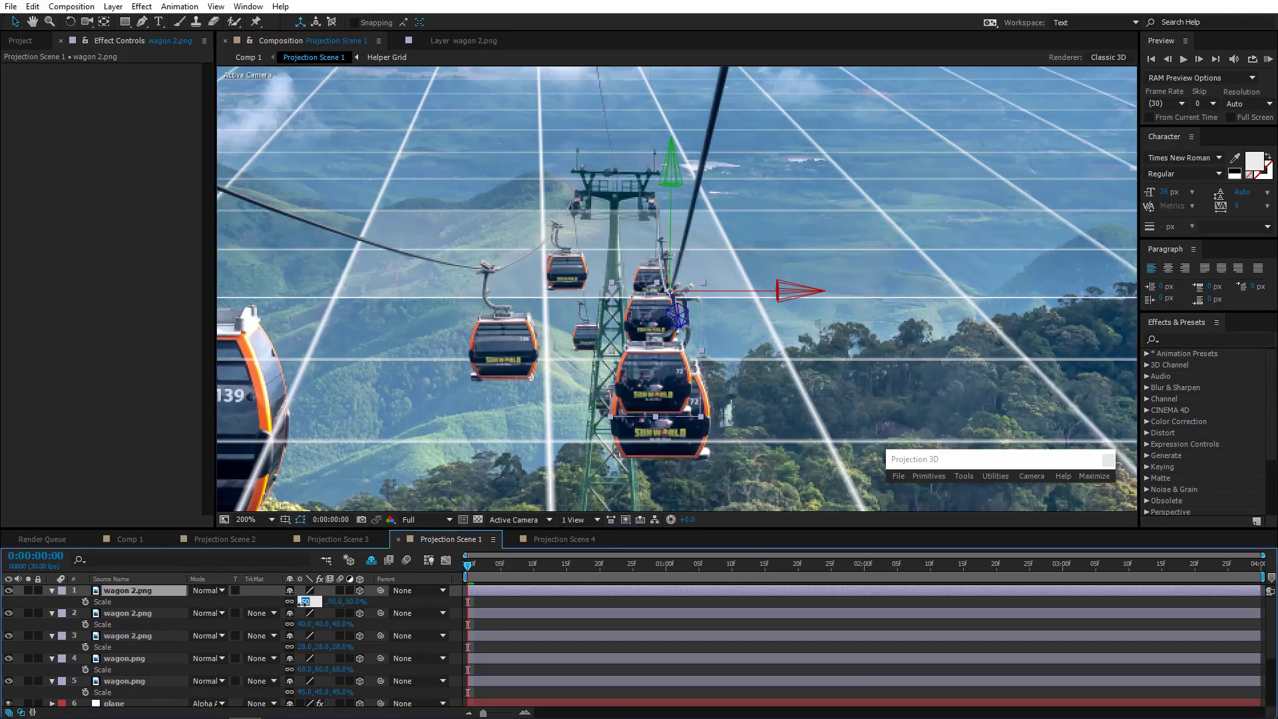
{"action": "key", "text": "Return"}
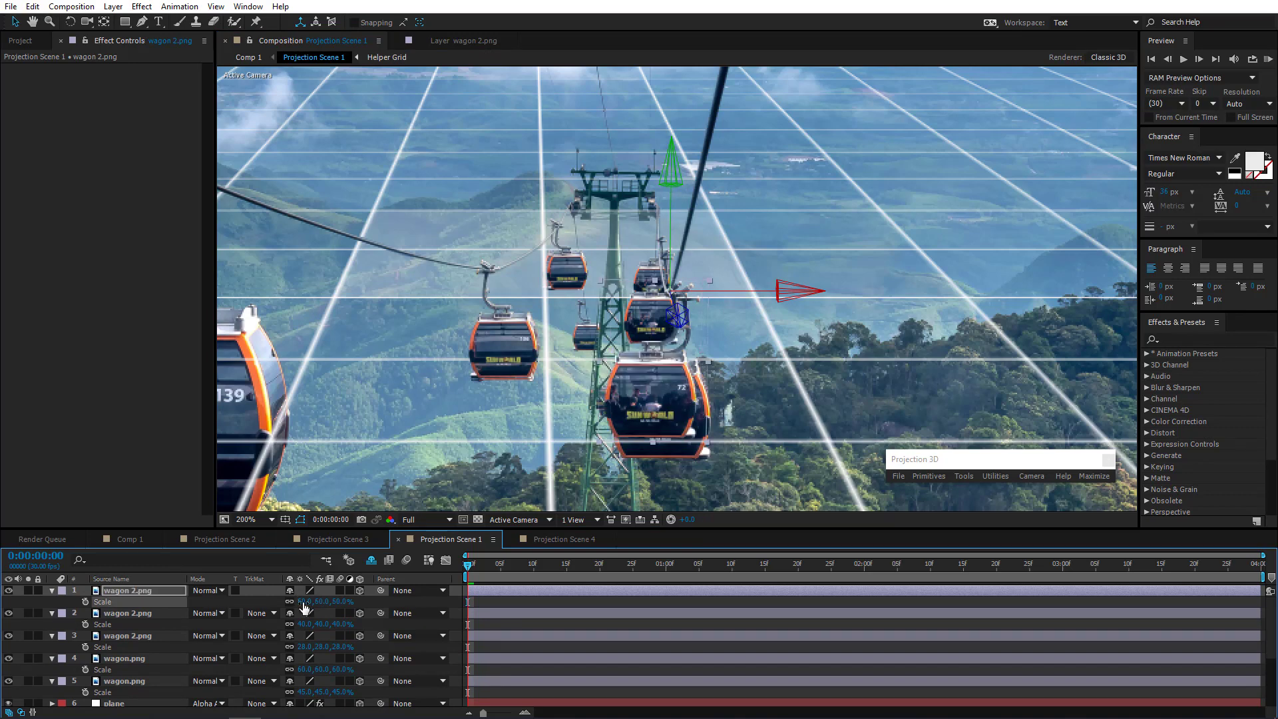
{"action": "left_click", "coordinate": [303, 602]}
{"action": "type", "text": "70"}
{"action": "key", "text": "Return"}
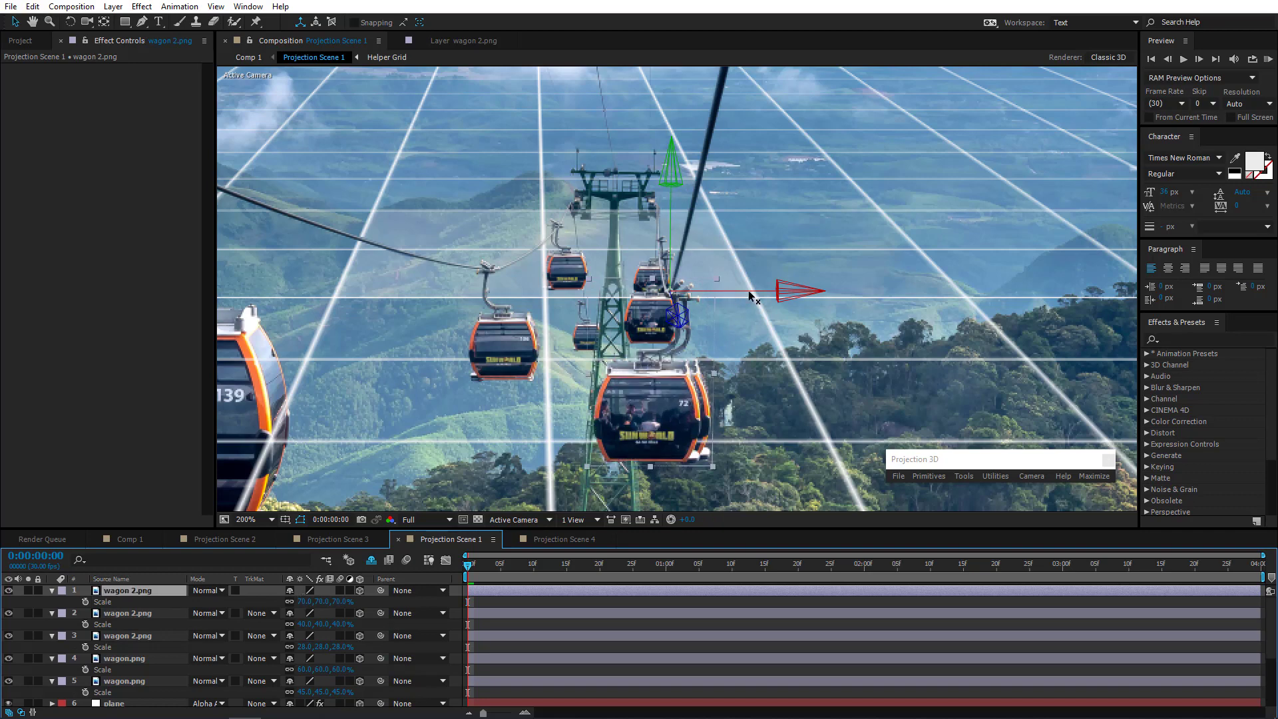
{"action": "left_click_drag", "start_coordinate": [726, 291], "coordinate": [754, 295]}
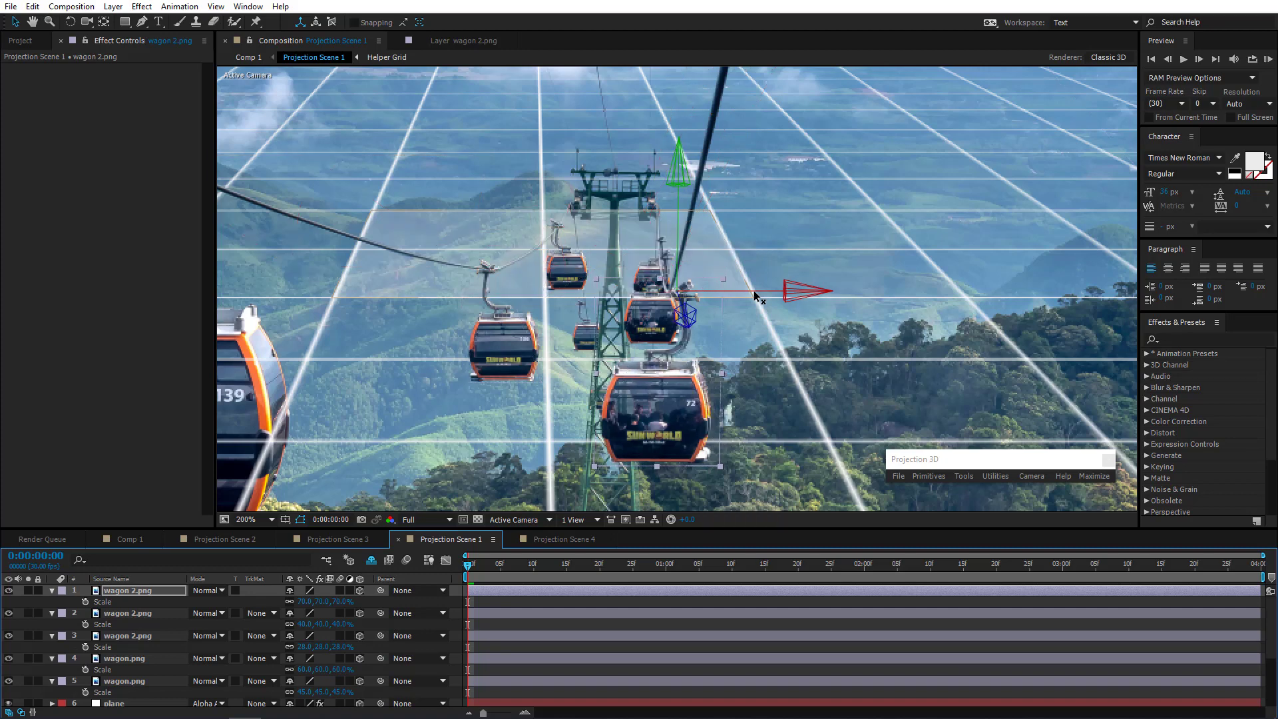
Check the new wagon's placement in Comp 1, both close up and in the full frame, and return to Projection Scene 1
{"action": "left_click", "coordinate": [138, 538]}
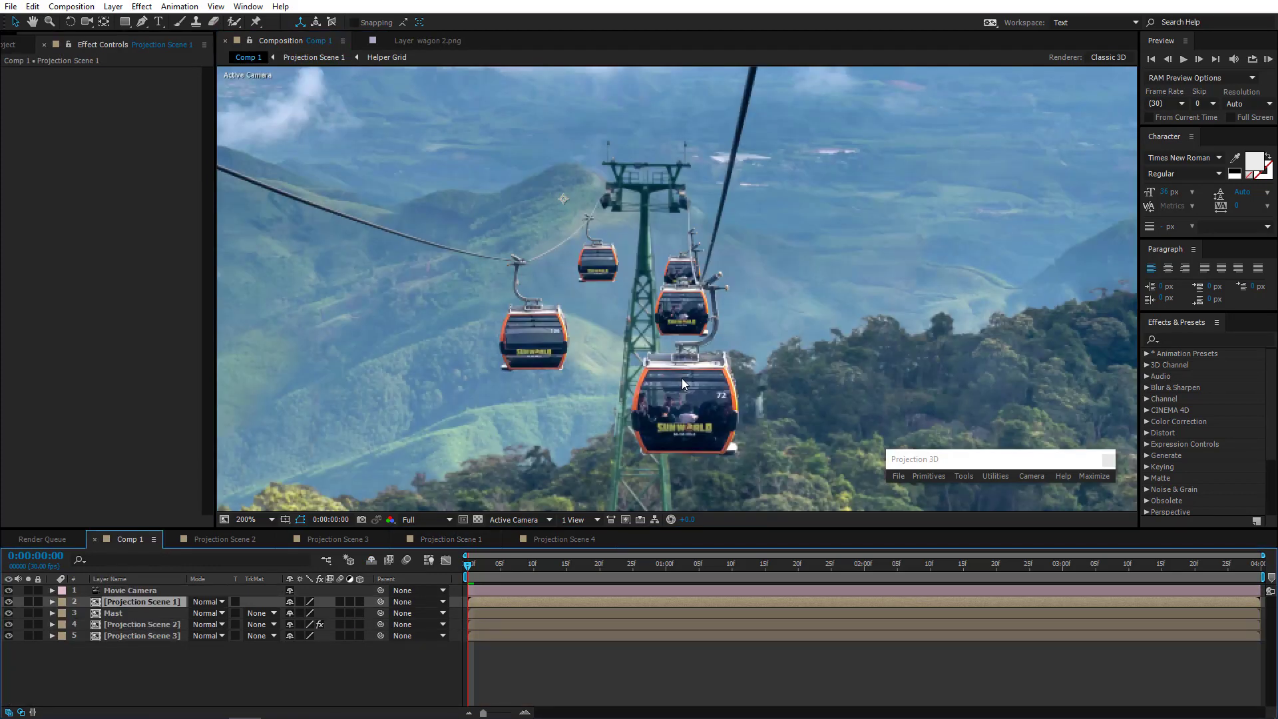
{"action": "key", "text": "comma"}
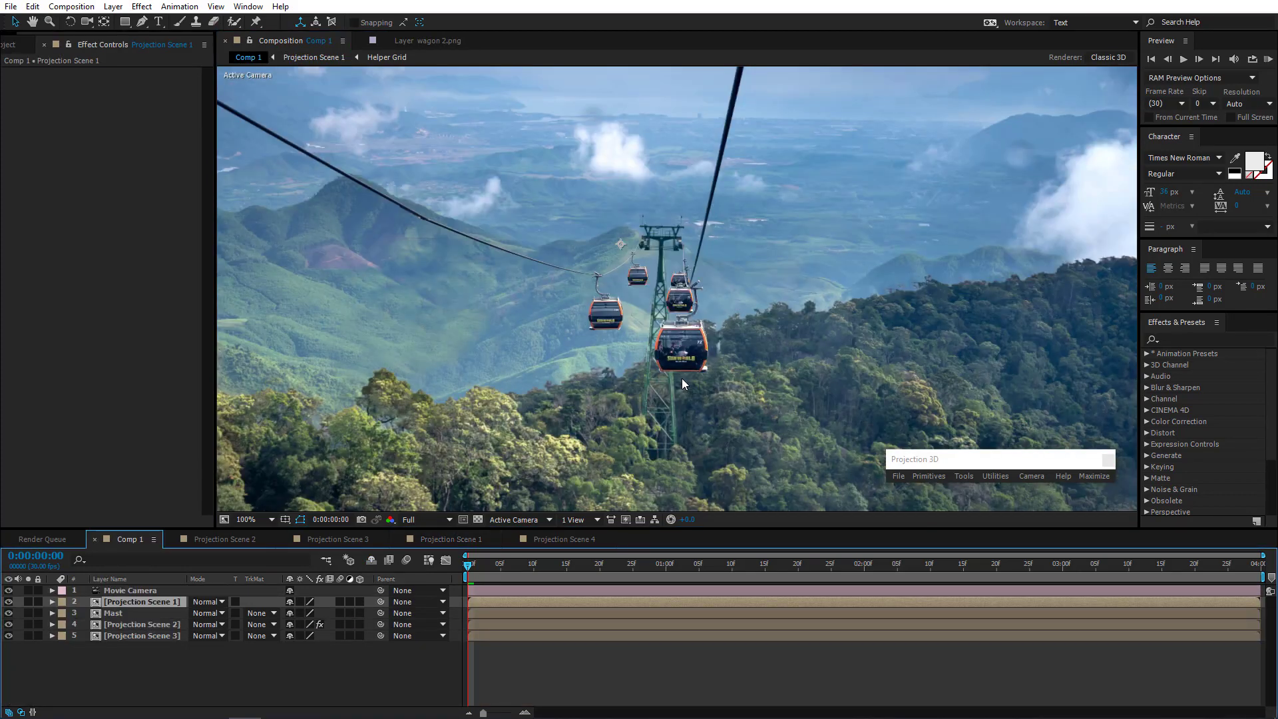
{"action": "key", "text": "comma"}
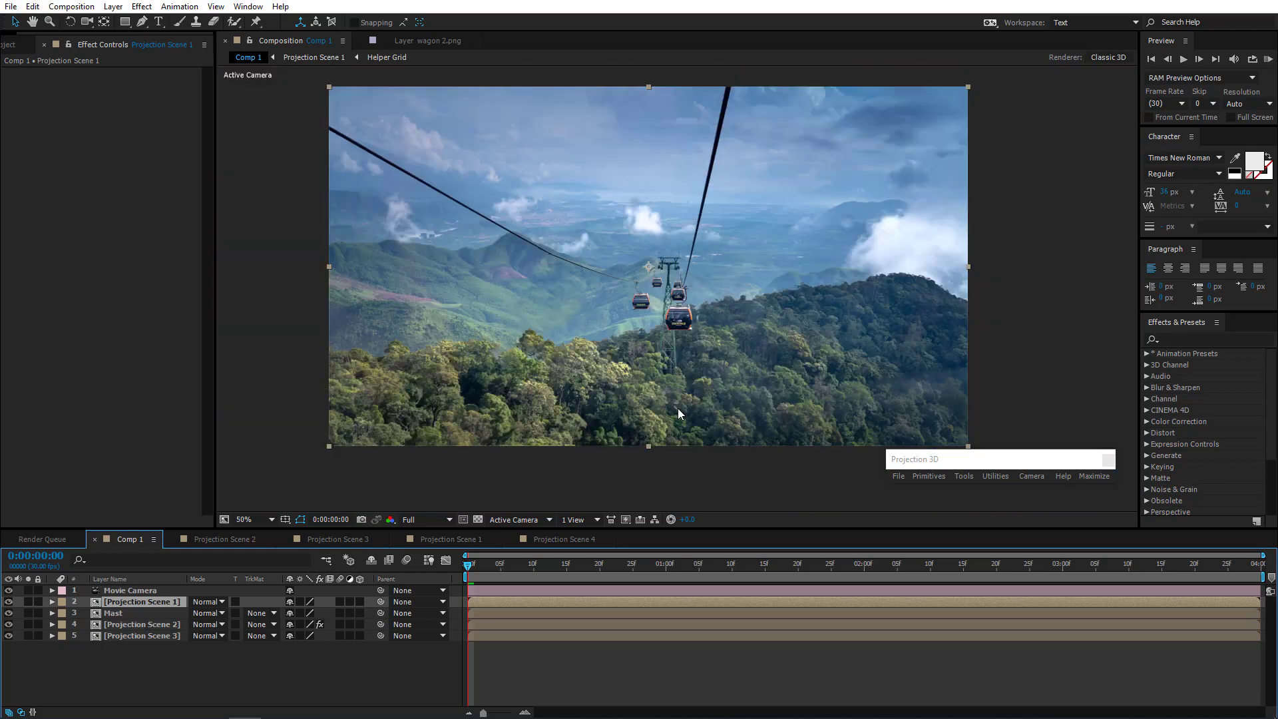
{"action": "key", "text": "period"}
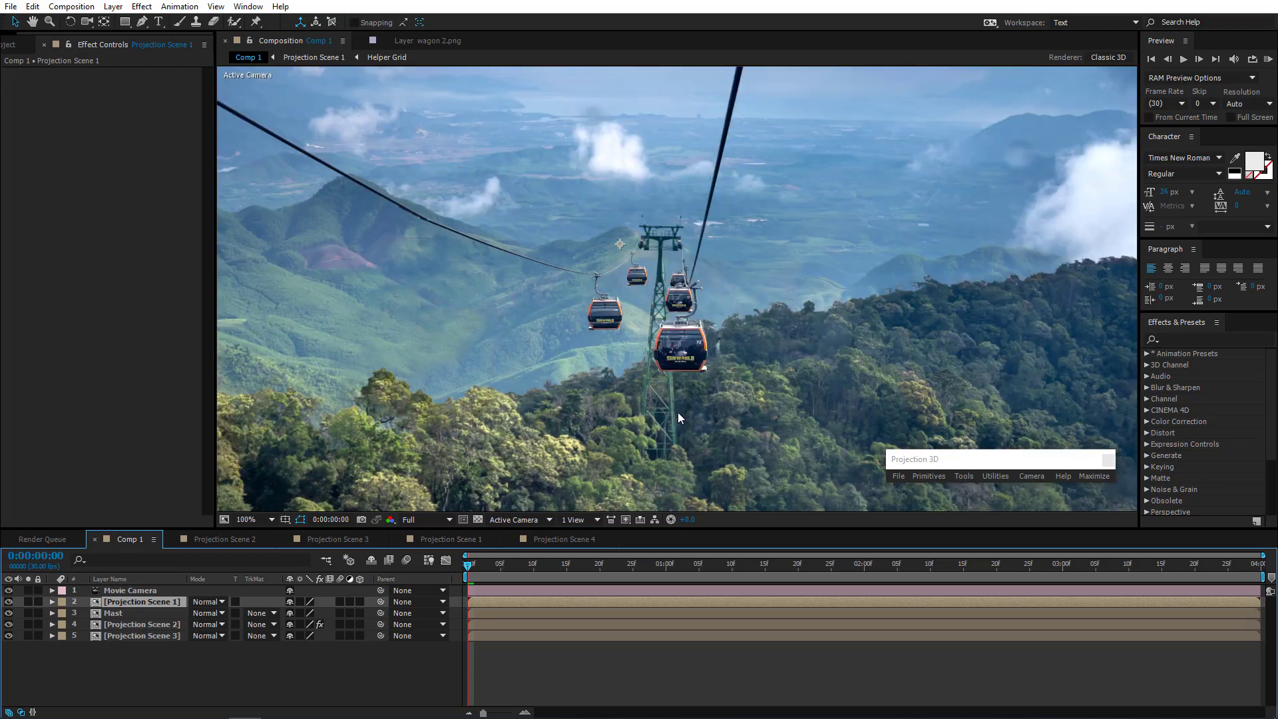
{"action": "left_click", "coordinate": [457, 540]}
{"action": "scroll", "coordinate": [743, 372], "scroll_direction": "down", "scroll_amount": 1}
{"action": "left_click_drag", "start_coordinate": [424, 328], "coordinate": [577, 321]}
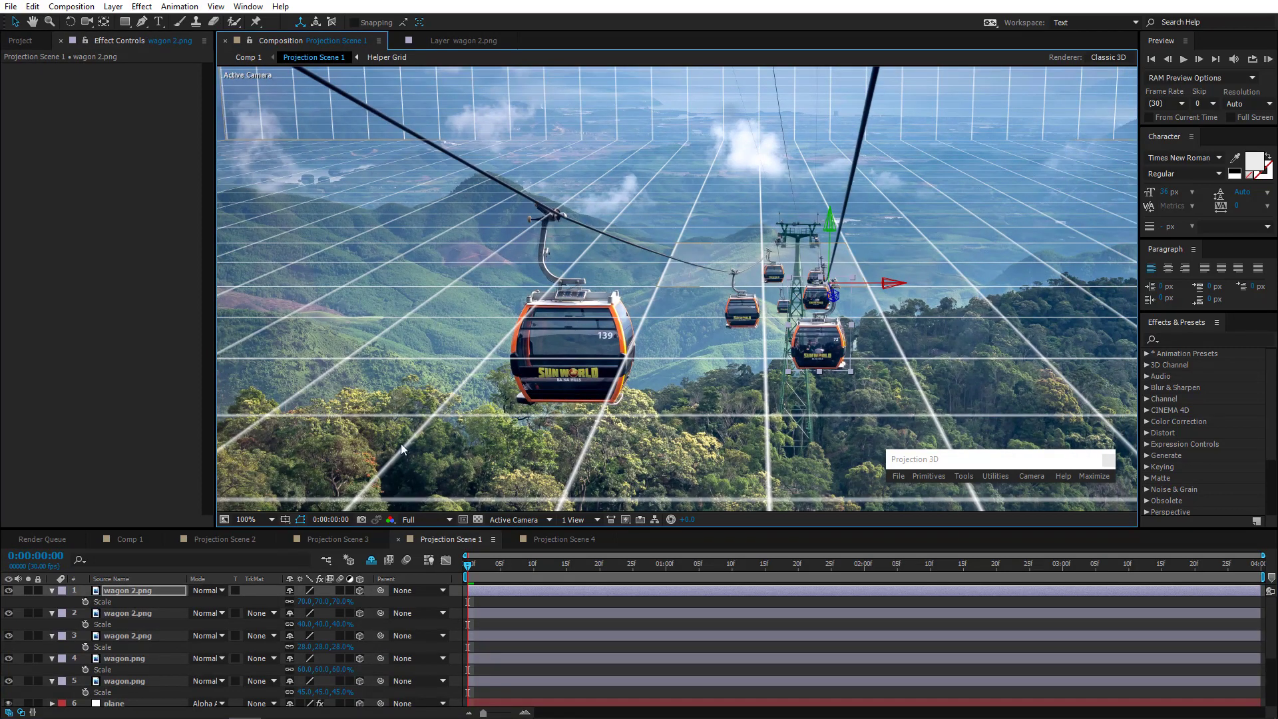
Collapse the scale properties of all five wagon layers in the timeline
{"action": "left_click", "coordinate": [52, 590]}
{"action": "left_click", "coordinate": [51, 602]}
{"action": "left_click", "coordinate": [52, 614]}
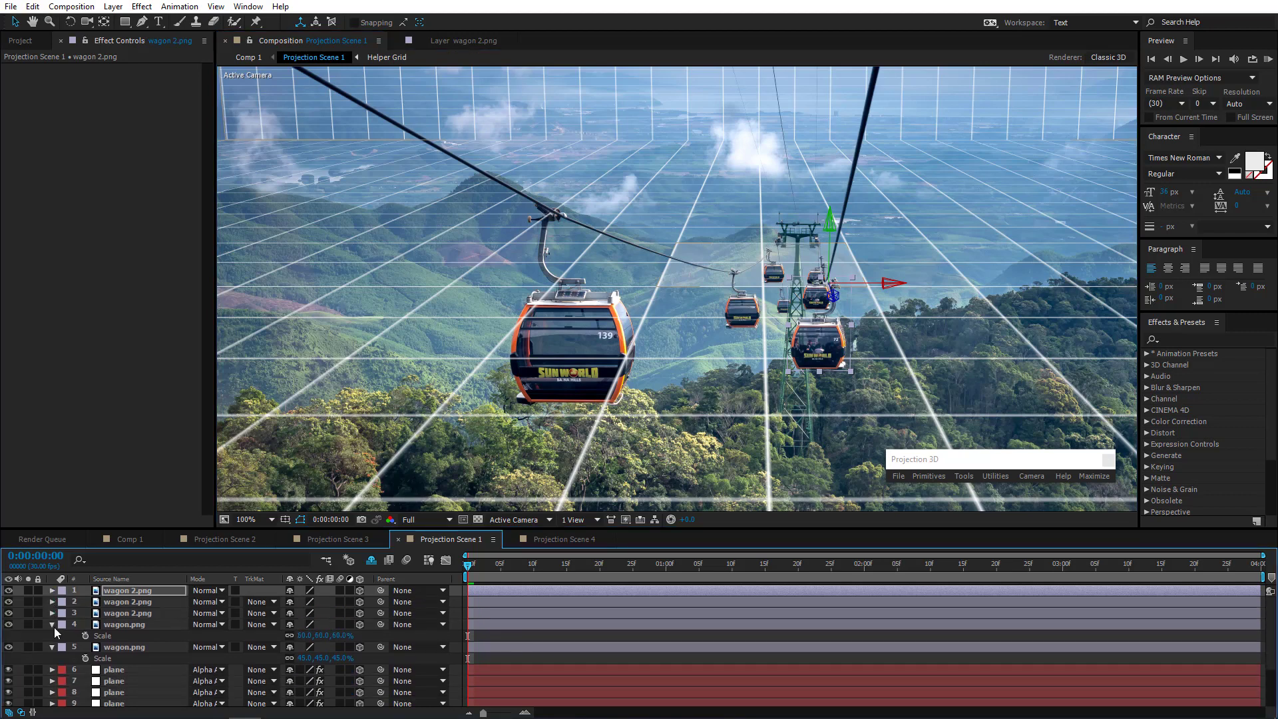
{"action": "left_click", "coordinate": [53, 625]}
{"action": "left_click", "coordinate": [53, 636]}
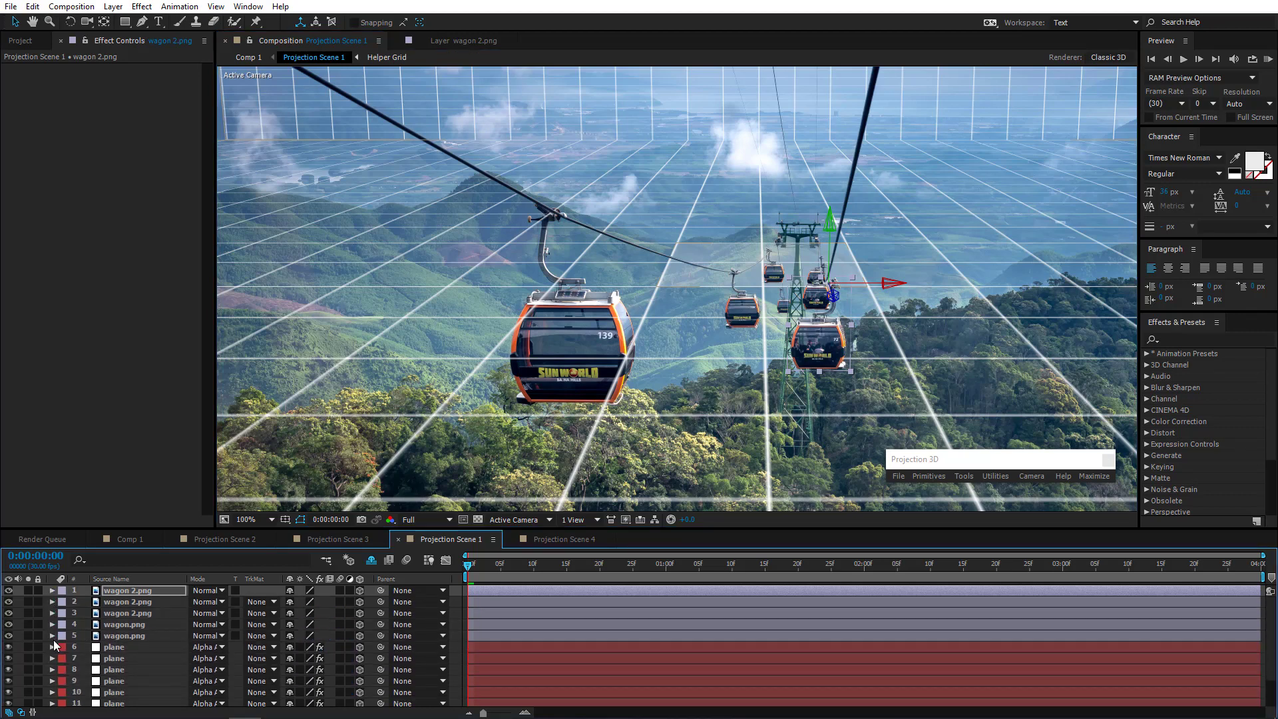
Pick a Generate Position point at the roof of wagon 139 using the adjacent cable's plane and create a new plane from it
{"action": "left_click", "coordinate": [115, 693]}
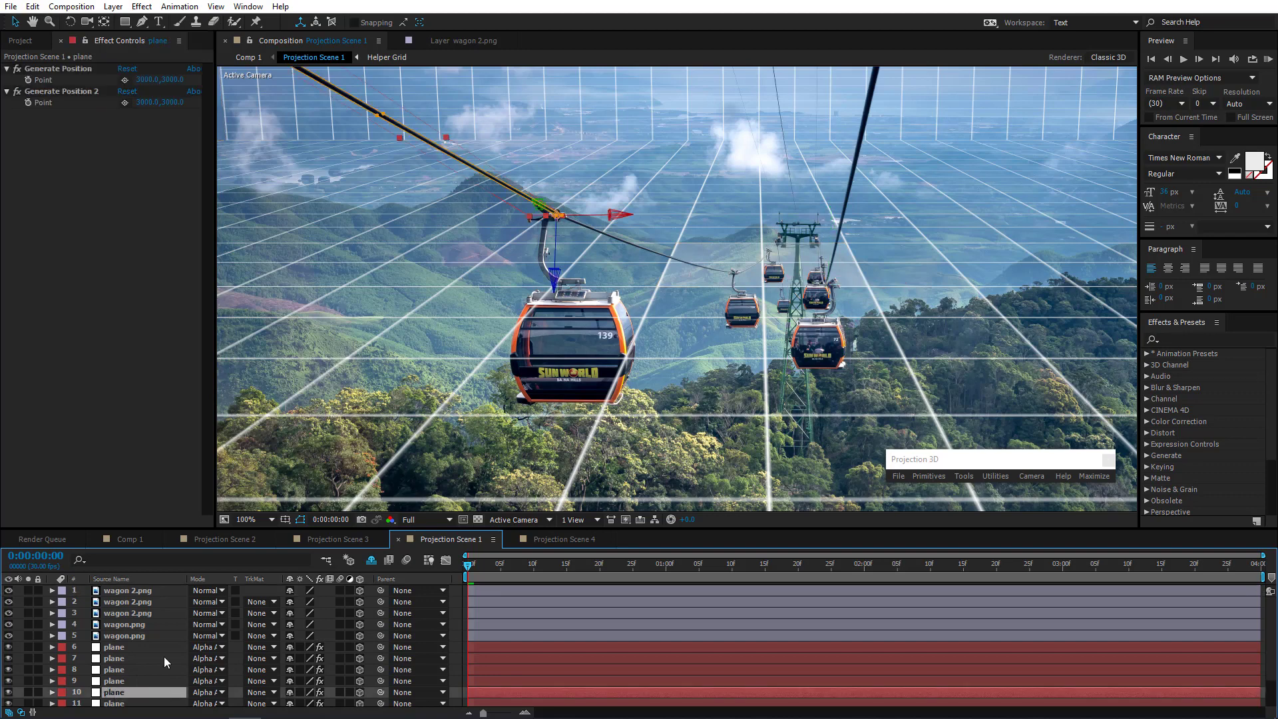
{"action": "left_click_drag", "start_coordinate": [588, 284], "coordinate": [612, 330]}
{"action": "left_click", "coordinate": [124, 81]}
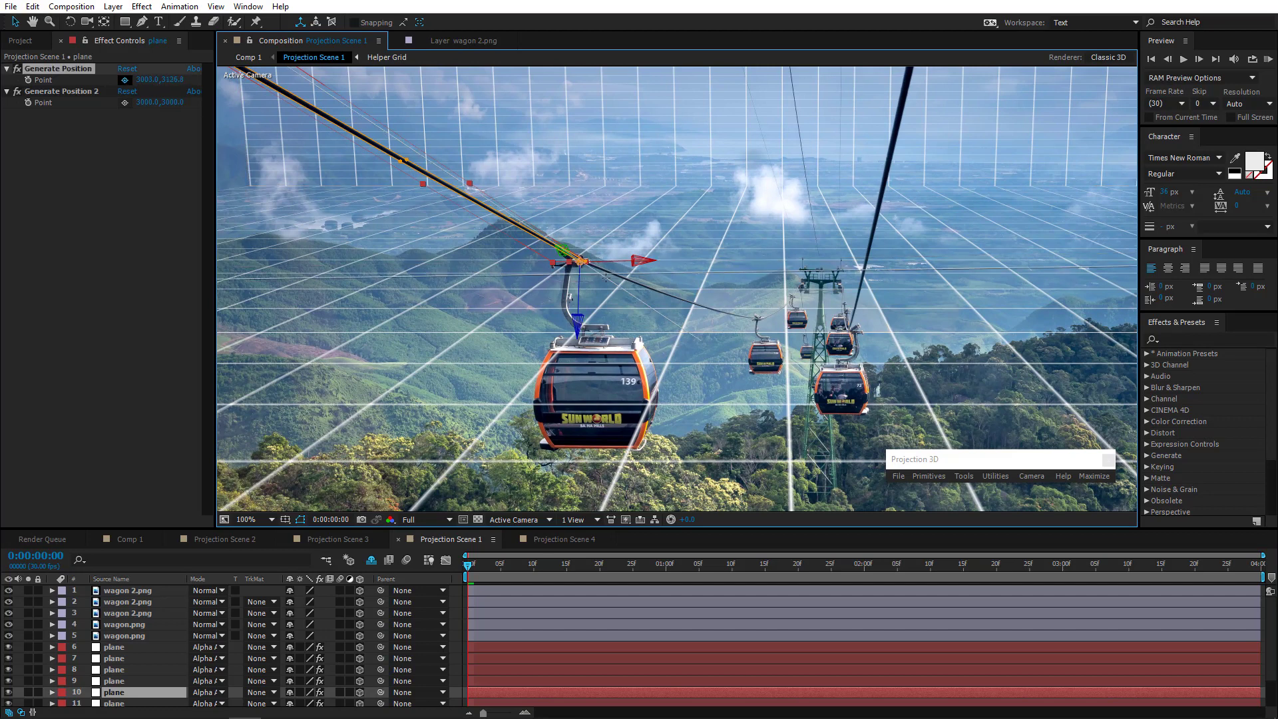
{"action": "left_click", "coordinate": [598, 335]}
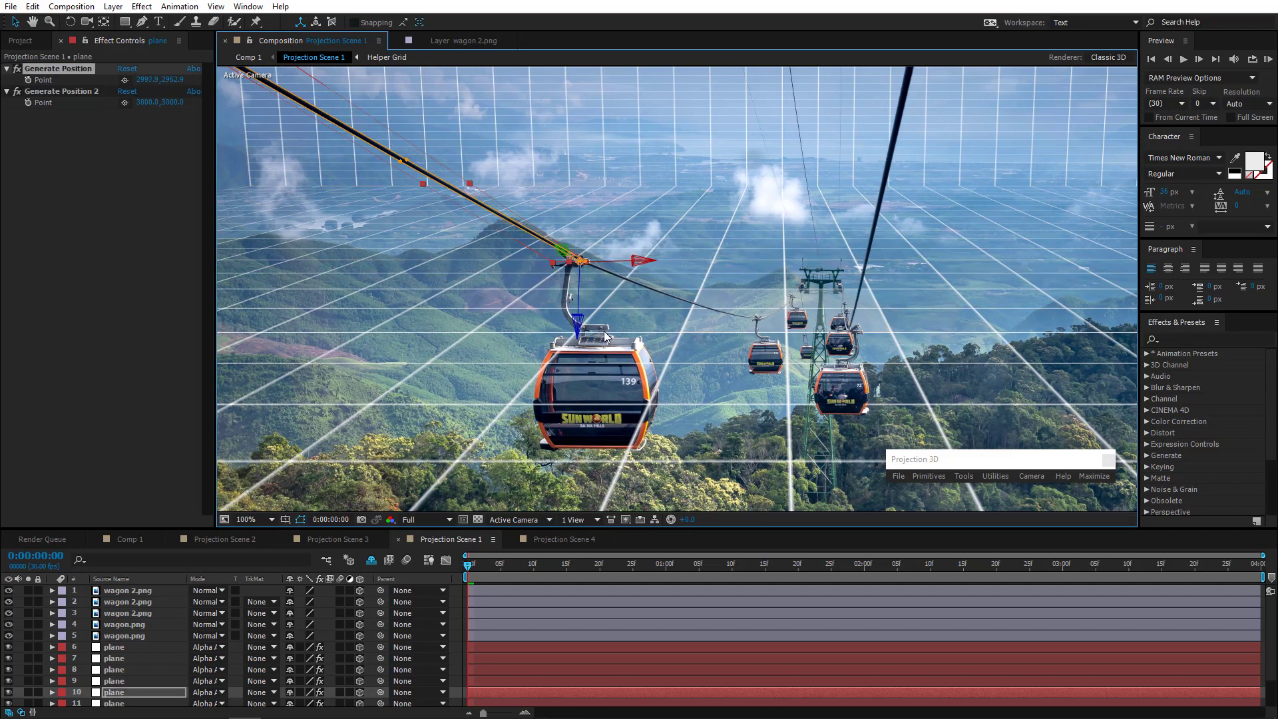
{"action": "left_click", "coordinate": [963, 472]}
{"action": "left_click", "coordinate": [990, 603]}
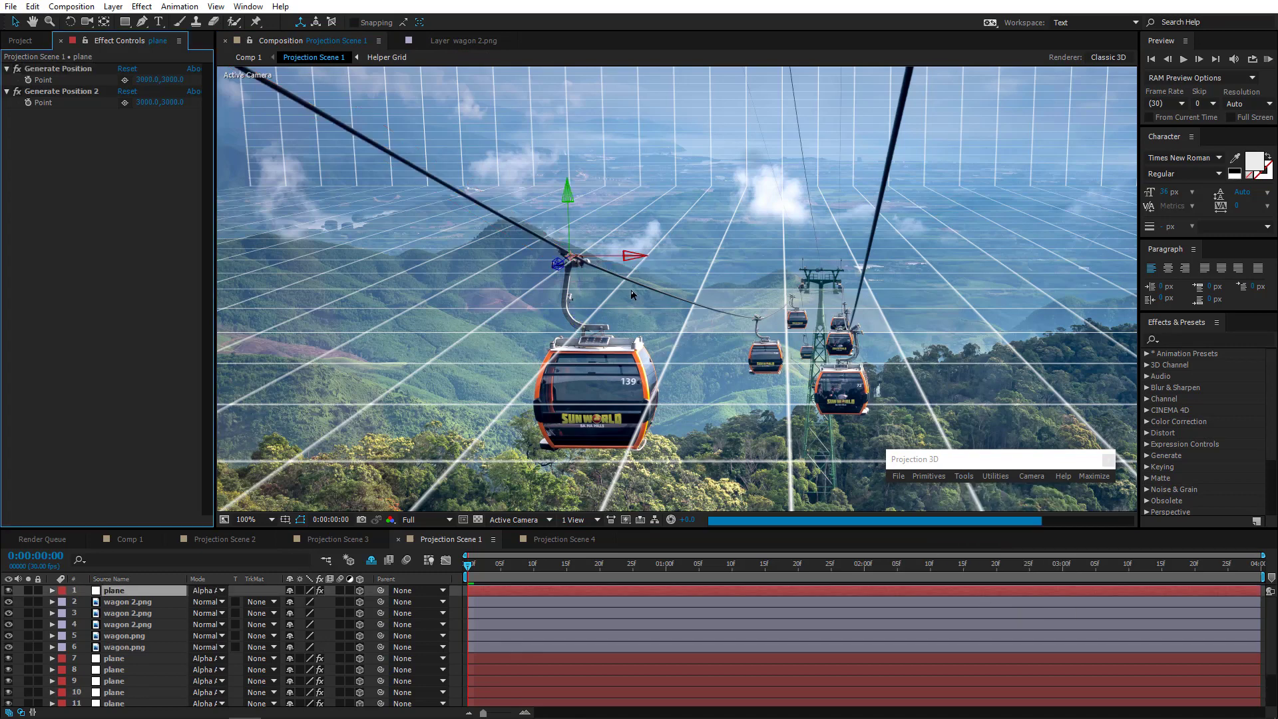
{"action": "scroll", "coordinate": [631, 290], "scroll_direction": "down", "scroll_amount": 4}
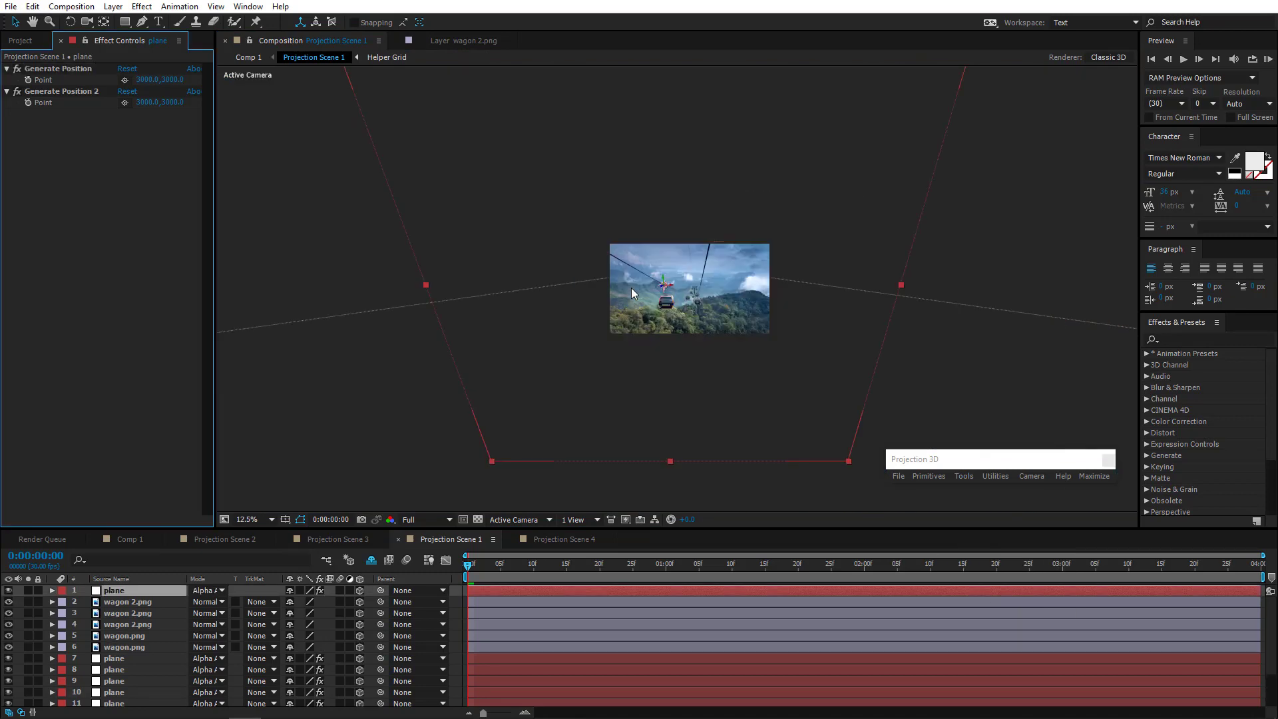
{"action": "scroll", "coordinate": [631, 288], "scroll_direction": "up", "scroll_amount": 4}
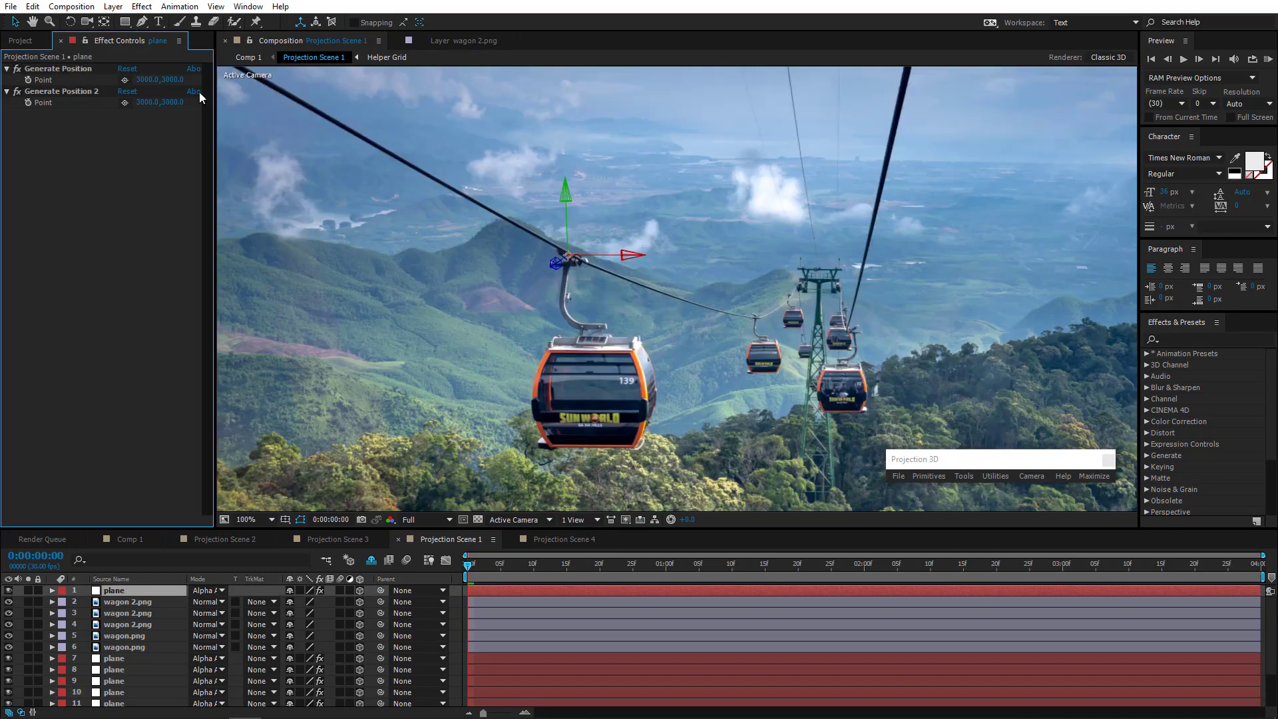
Start a Pen mask on the new plane at wagon 139's lower-right corner and trace the front face's right edge up to the roof
{"action": "left_click", "coordinate": [142, 22]}
{"action": "scroll", "coordinate": [592, 377], "scroll_direction": "up", "scroll_amount": 2}
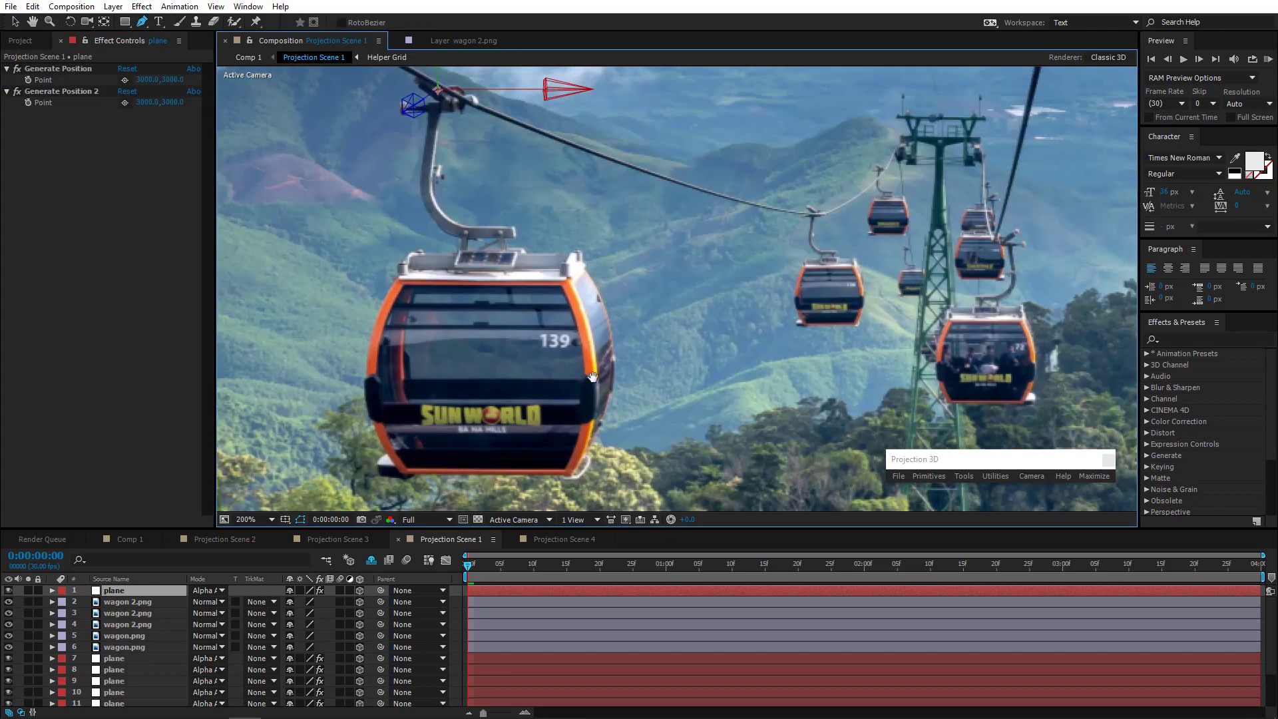
{"action": "left_click_drag", "start_coordinate": [592, 377], "coordinate": [631, 281]}
{"action": "left_click", "coordinate": [624, 353]}
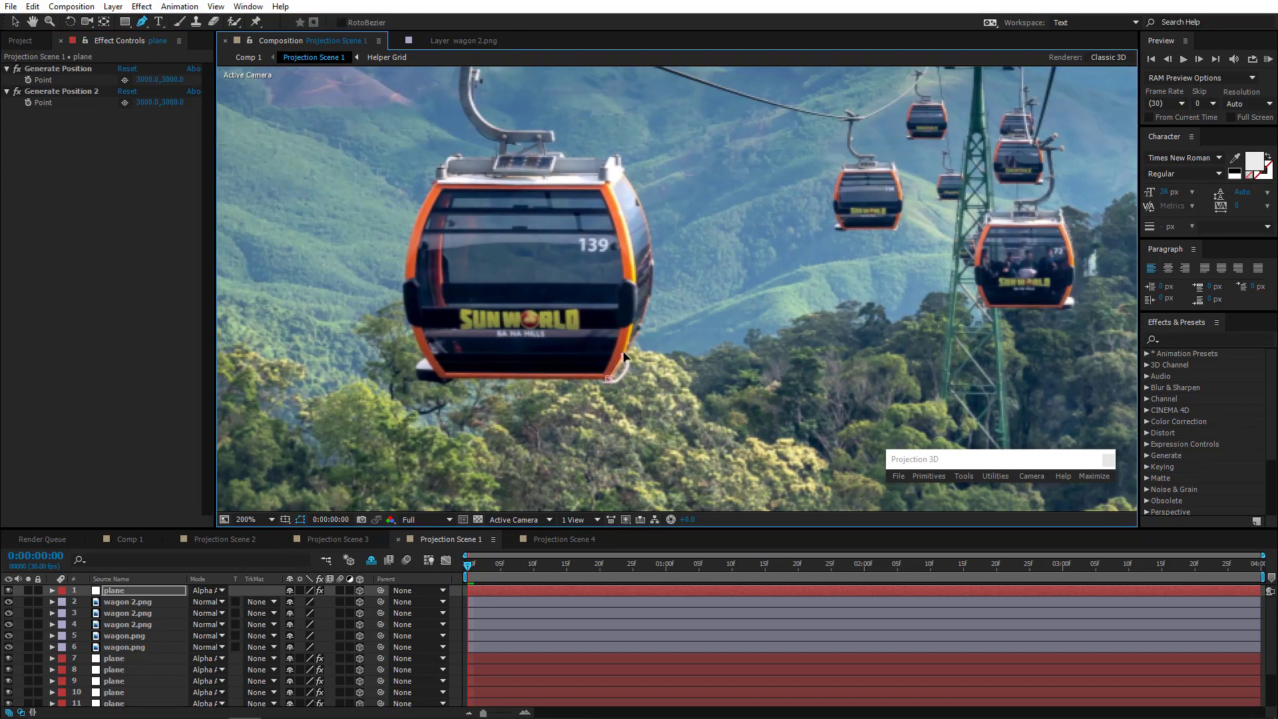
{"action": "left_click", "coordinate": [634, 316]}
{"action": "left_click", "coordinate": [633, 278]}
{"action": "left_click_drag", "start_coordinate": [633, 317], "coordinate": [634, 315]}
{"action": "left_click", "coordinate": [603, 167]}
Continue the mask across wagon 139's roof and around the roof's left corner down to the orange frame
{"action": "scroll", "coordinate": [440, 167], "scroll_direction": "up", "scroll_amount": 1}
{"action": "left_click", "coordinate": [681, 281]}
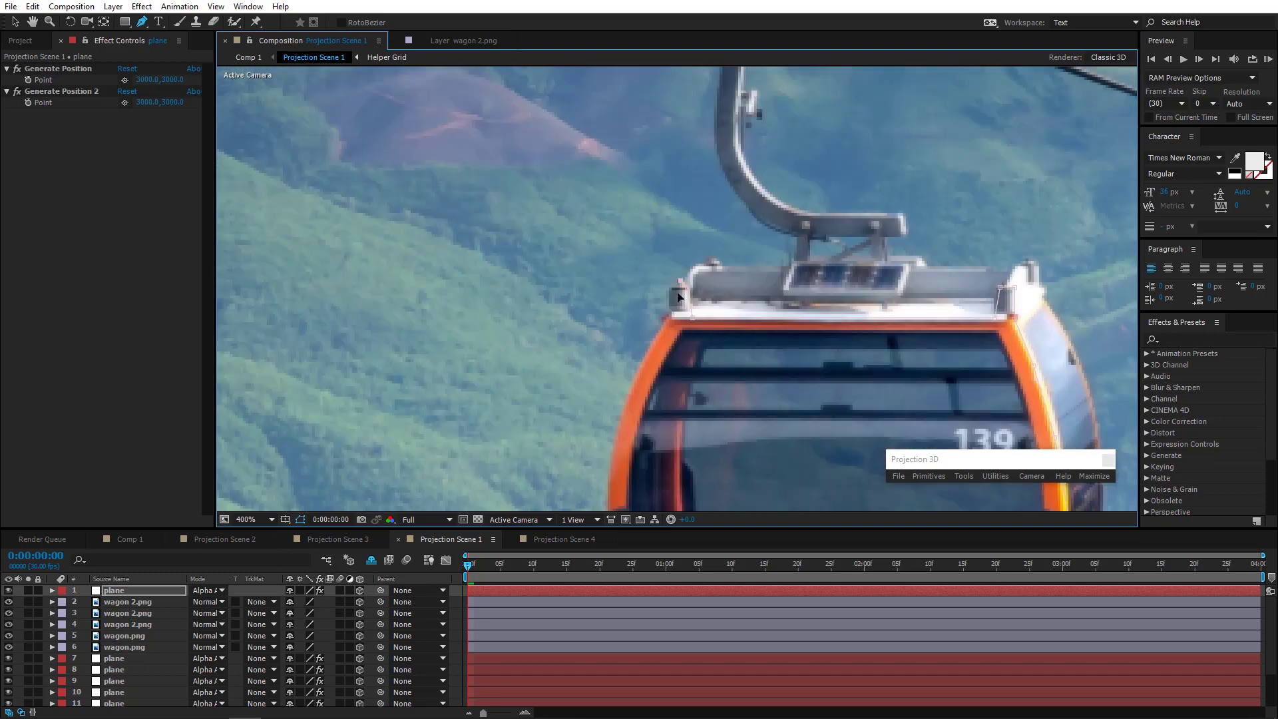
{"action": "left_click", "coordinate": [671, 289]}
{"action": "left_click", "coordinate": [670, 318]}
{"action": "left_click_drag", "start_coordinate": [572, 304], "coordinate": [493, 194]}
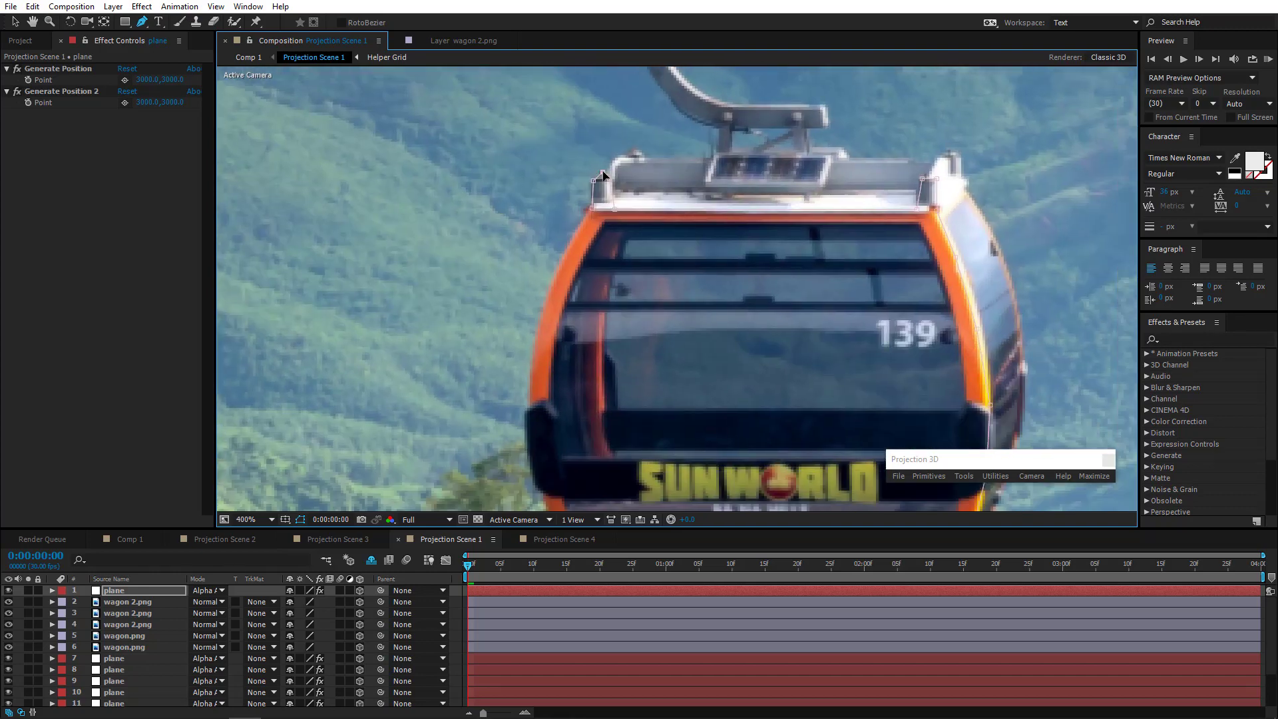
{"action": "left_click_drag", "start_coordinate": [594, 181], "coordinate": [600, 174]}
Trace the mask down wagon 139's left edge, around the side bumper and along the orange frame to the lower-left step
{"action": "scroll", "coordinate": [562, 265], "scroll_direction": "down", "scroll_amount": 5}
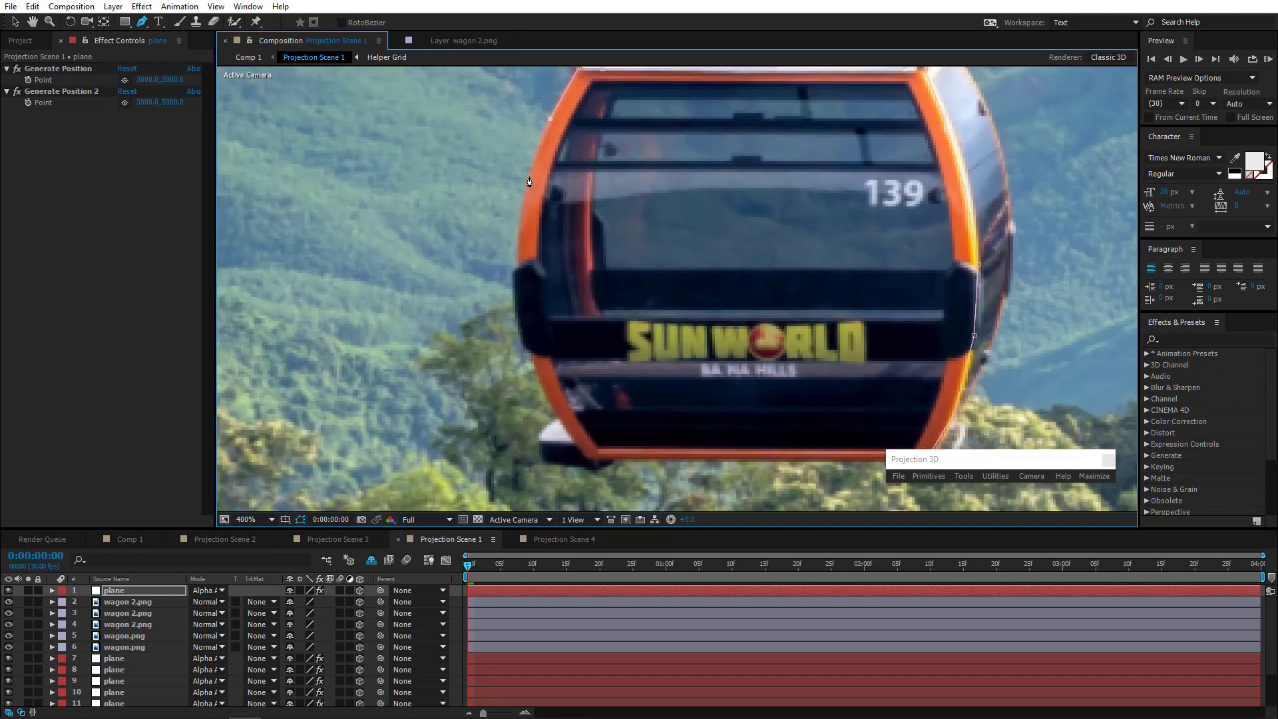
{"action": "key", "text": "ctrl+z"}
{"action": "left_click", "coordinate": [521, 219]}
{"action": "left_click", "coordinate": [517, 274]}
{"action": "left_click_drag", "start_coordinate": [531, 355], "coordinate": [460, 260]}
{"action": "left_click", "coordinate": [460, 260]}
{"action": "key", "text": "ctrl+z"}
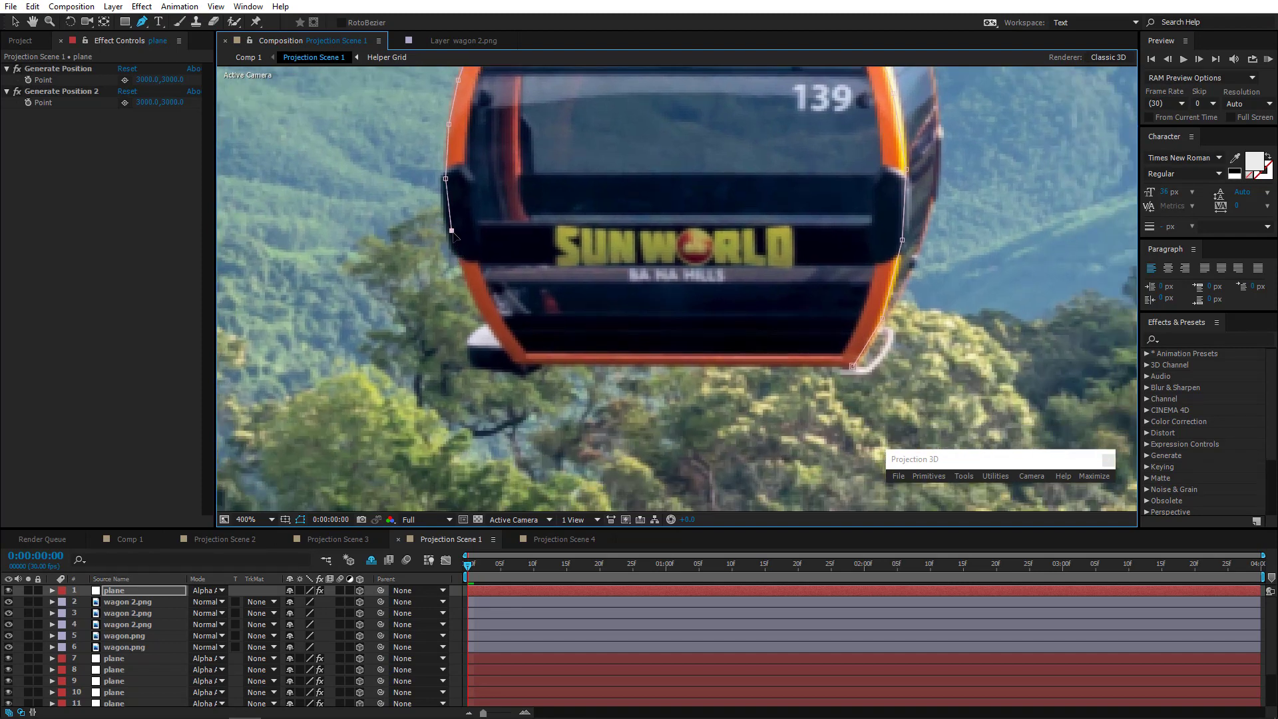
{"action": "left_click", "coordinate": [450, 231]}
{"action": "left_click", "coordinate": [472, 291]}
{"action": "left_click_drag", "start_coordinate": [484, 307], "coordinate": [446, 251]}
{"action": "left_click", "coordinate": [466, 291]}
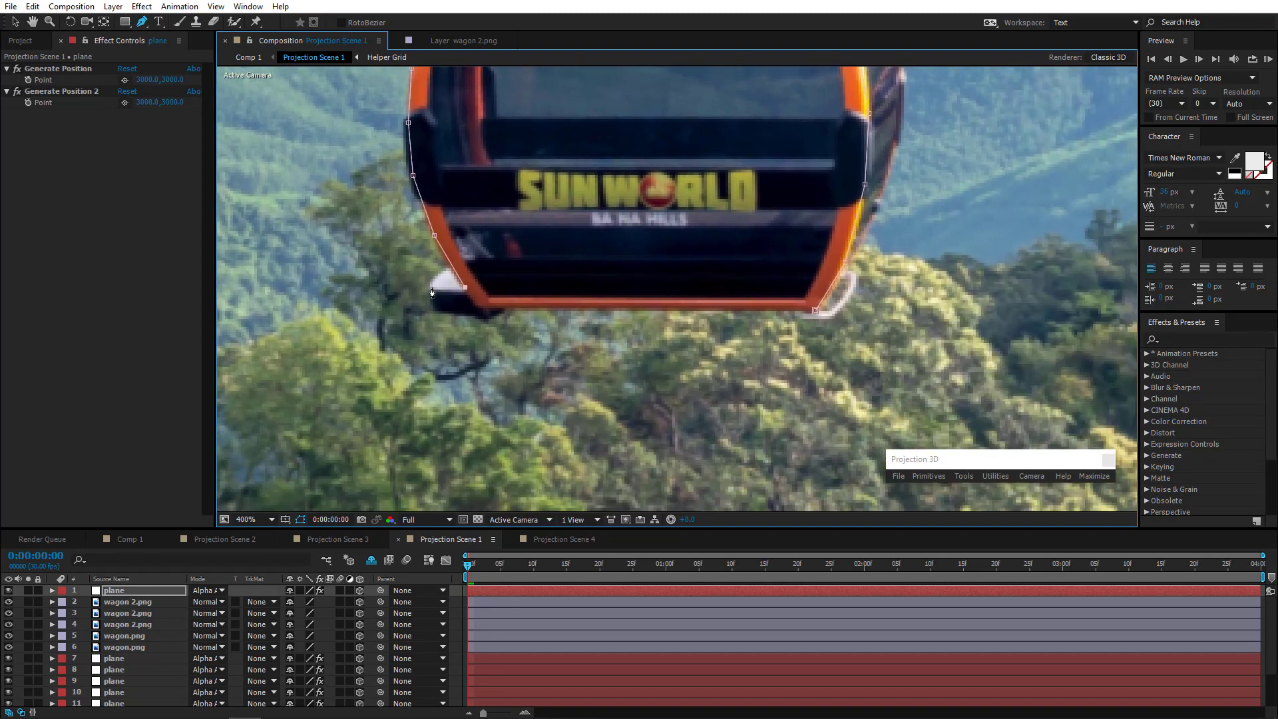
Outline the step at wagon 139's lower-left corner and close the mask along the cabin's bottom edge
{"action": "left_click", "coordinate": [431, 289]}
{"action": "left_click", "coordinate": [433, 311]}
{"action": "left_click", "coordinate": [478, 316]}
{"action": "left_click", "coordinate": [507, 309]}
{"action": "left_click", "coordinate": [815, 311]}
{"action": "scroll", "coordinate": [789, 285], "scroll_direction": "down", "scroll_amount": 2}
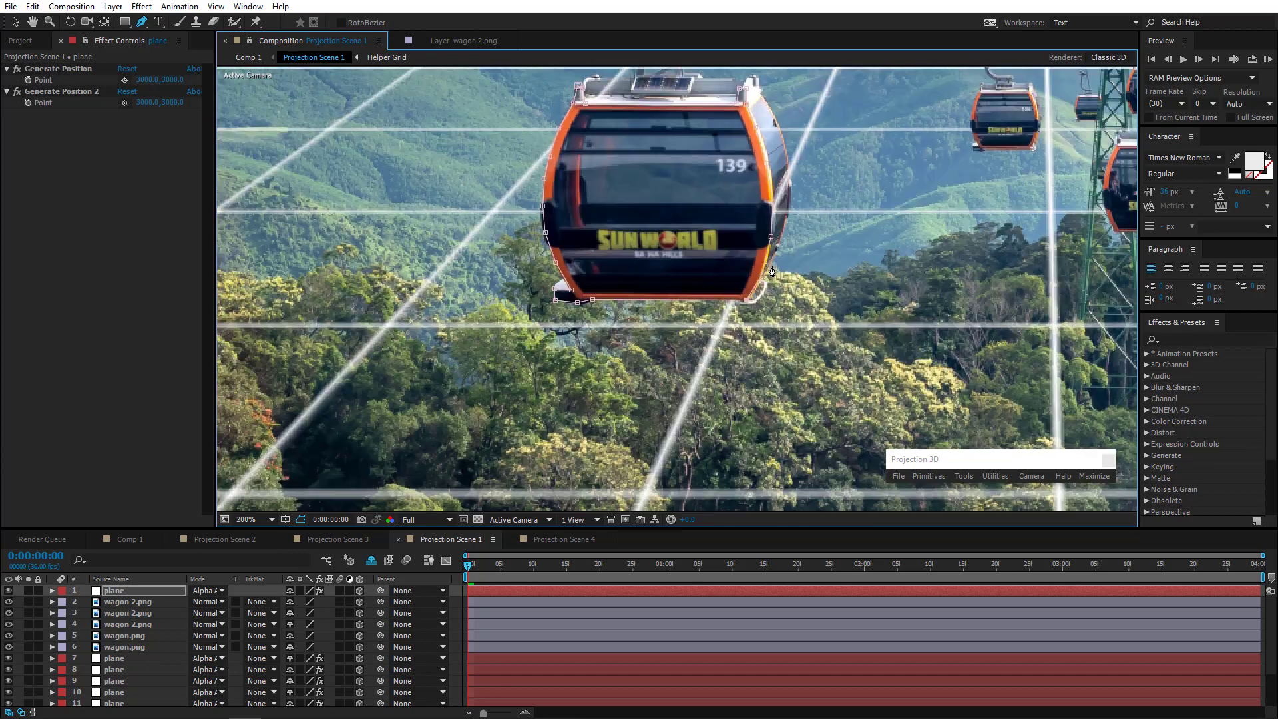
{"action": "left_click_drag", "start_coordinate": [688, 206], "coordinate": [526, 269]}
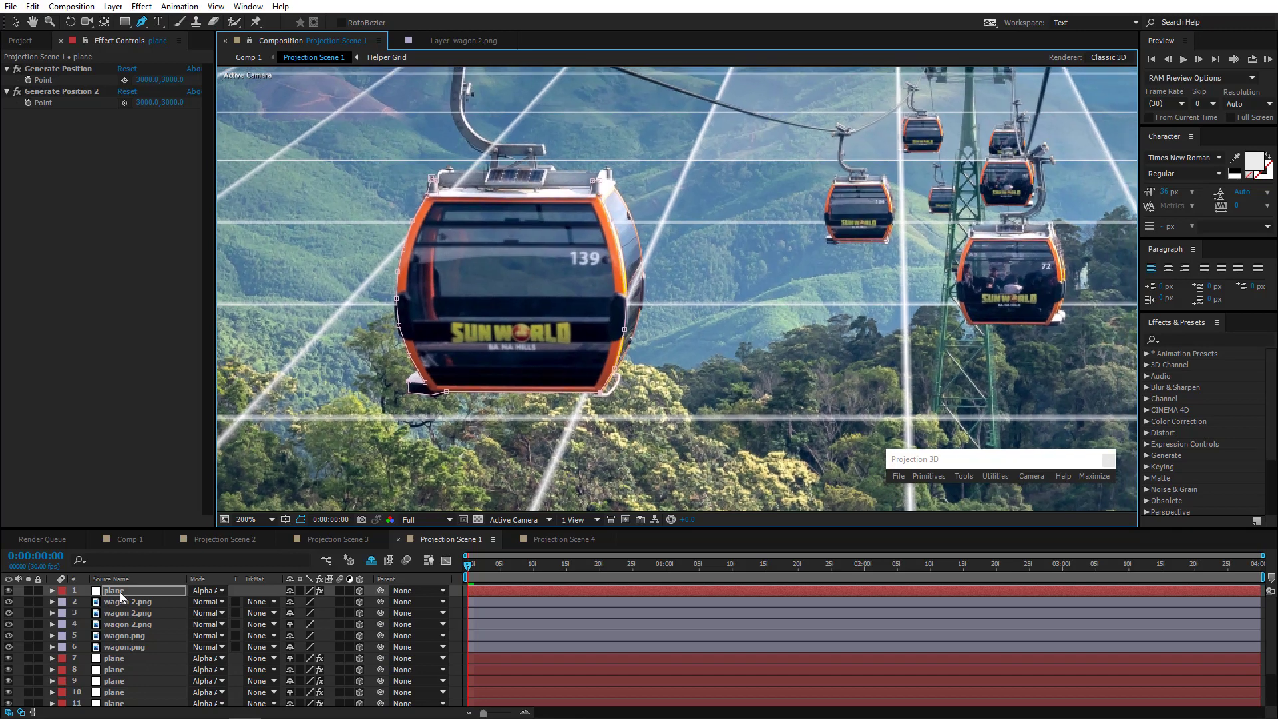
Duplicate the masked plane and move the copy's anchor point to the front-face centre of its bounding box
{"action": "left_click", "coordinate": [121, 593]}
{"action": "key", "text": "ctrl+d"}
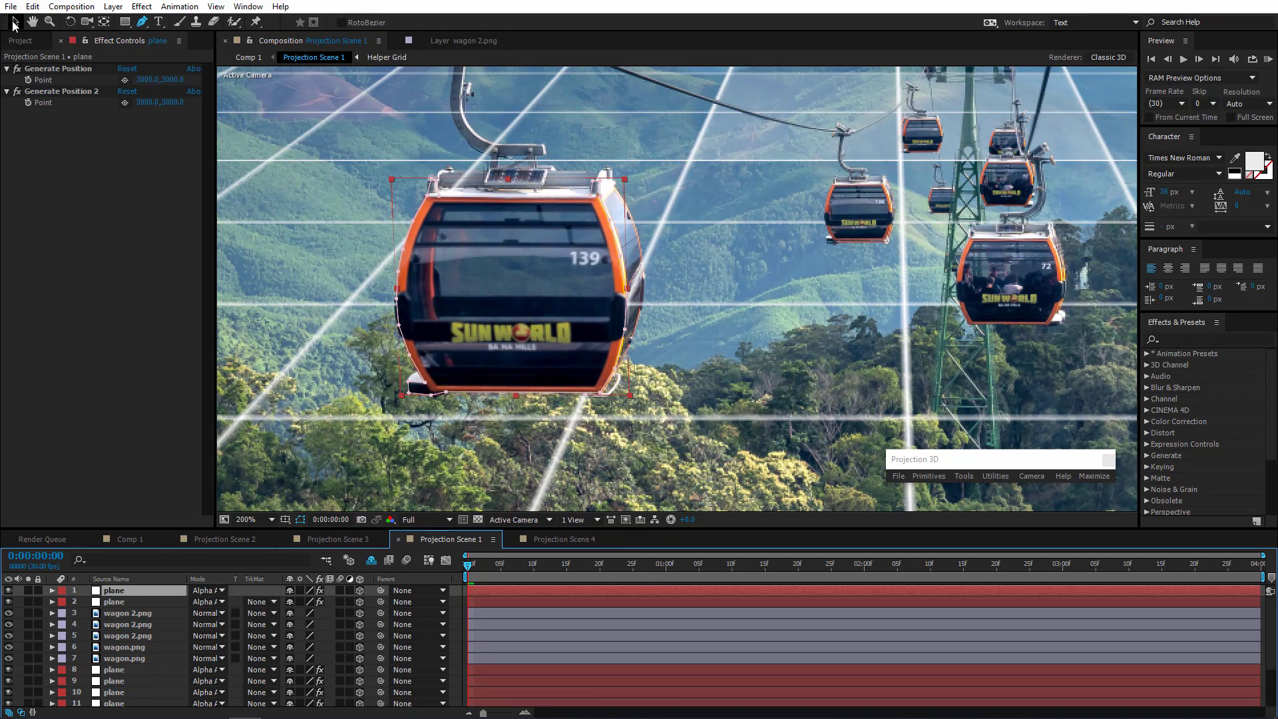
{"action": "key", "text": "v"}
{"action": "scroll", "coordinate": [574, 322], "scroll_direction": "down", "scroll_amount": 2}
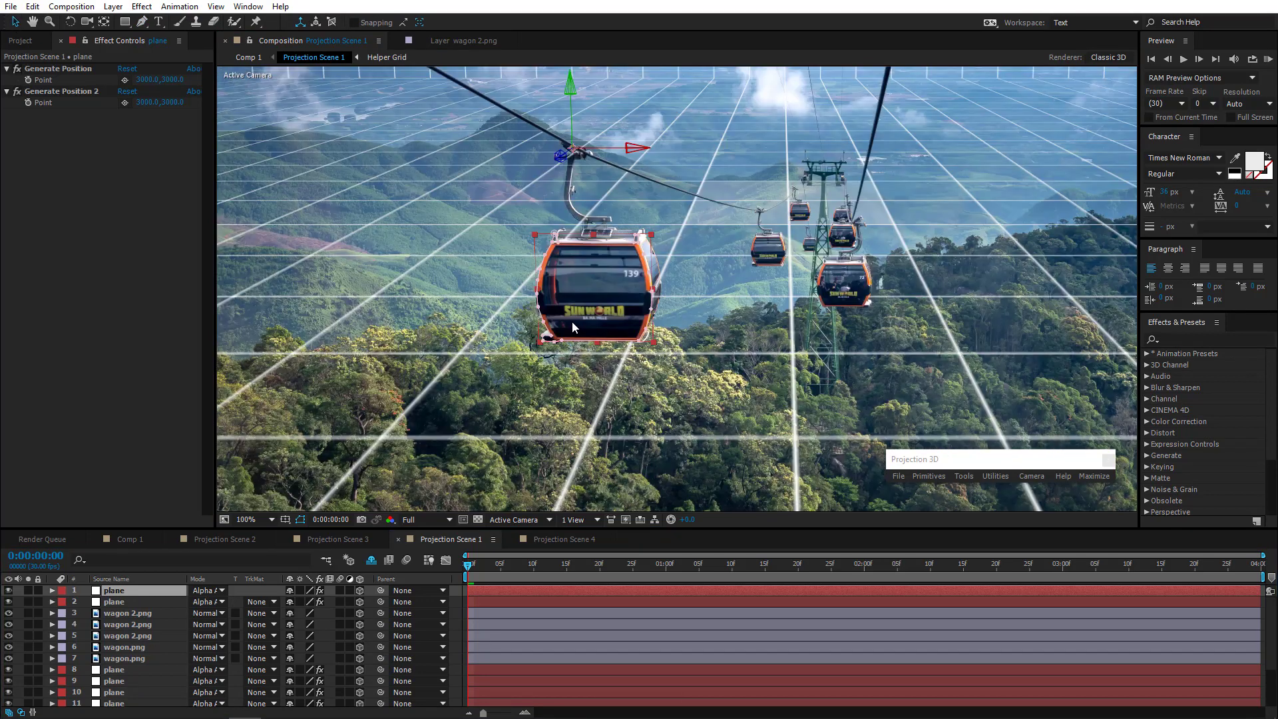
{"action": "scroll", "coordinate": [573, 321], "scroll_direction": "up", "scroll_amount": 2}
{"action": "scroll", "coordinate": [570, 322], "scroll_direction": "down", "scroll_amount": 1}
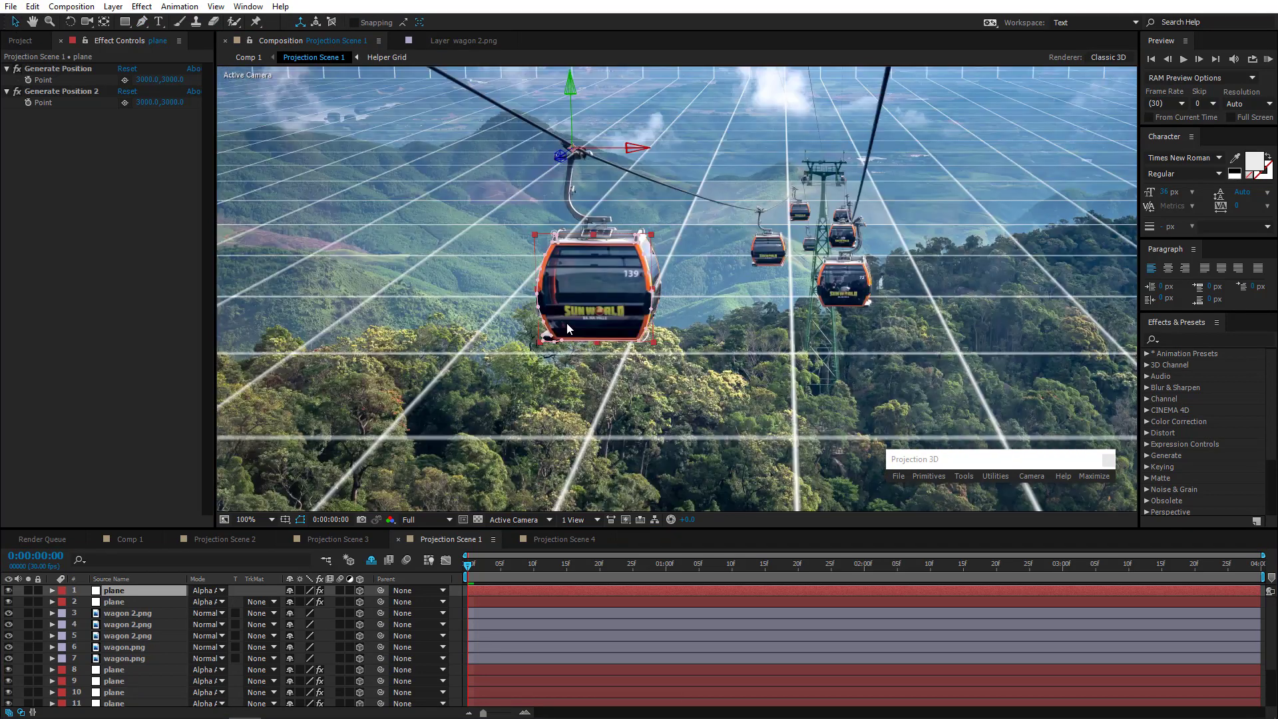
{"action": "left_click", "coordinate": [137, 592]}
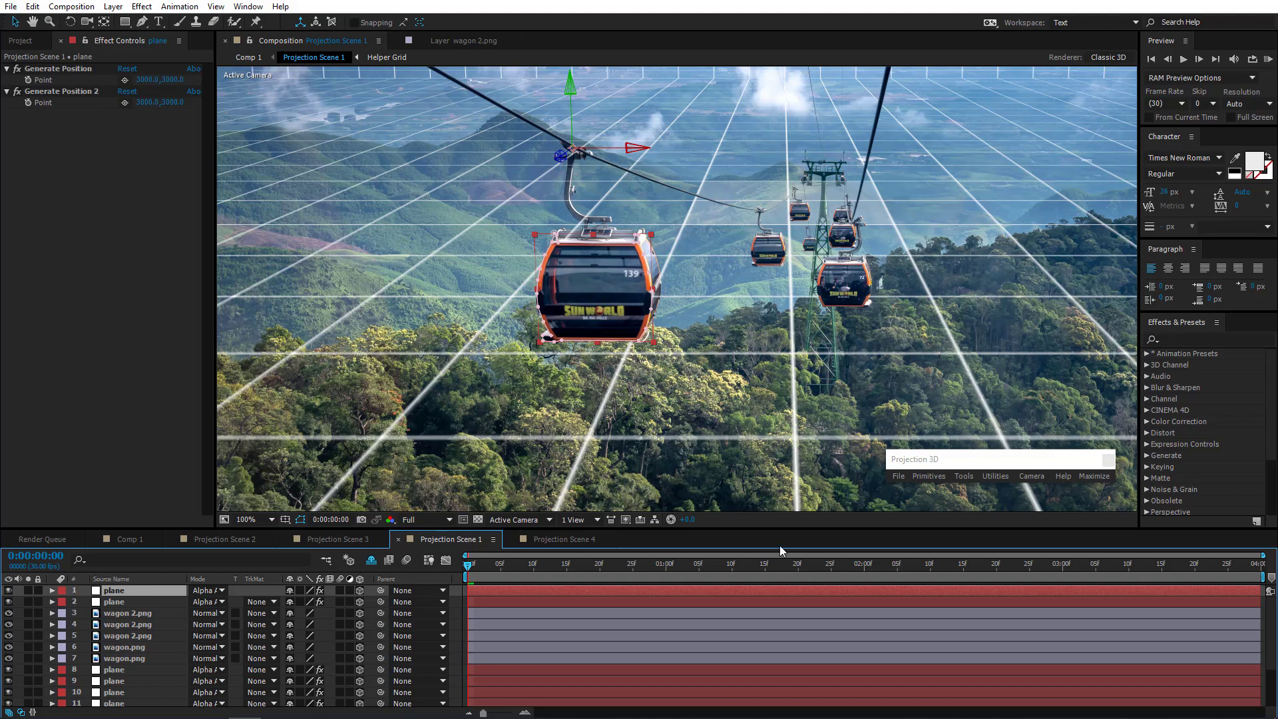
{"action": "left_click", "coordinate": [1090, 476]}
{"action": "left_click", "coordinate": [1001, 598]}
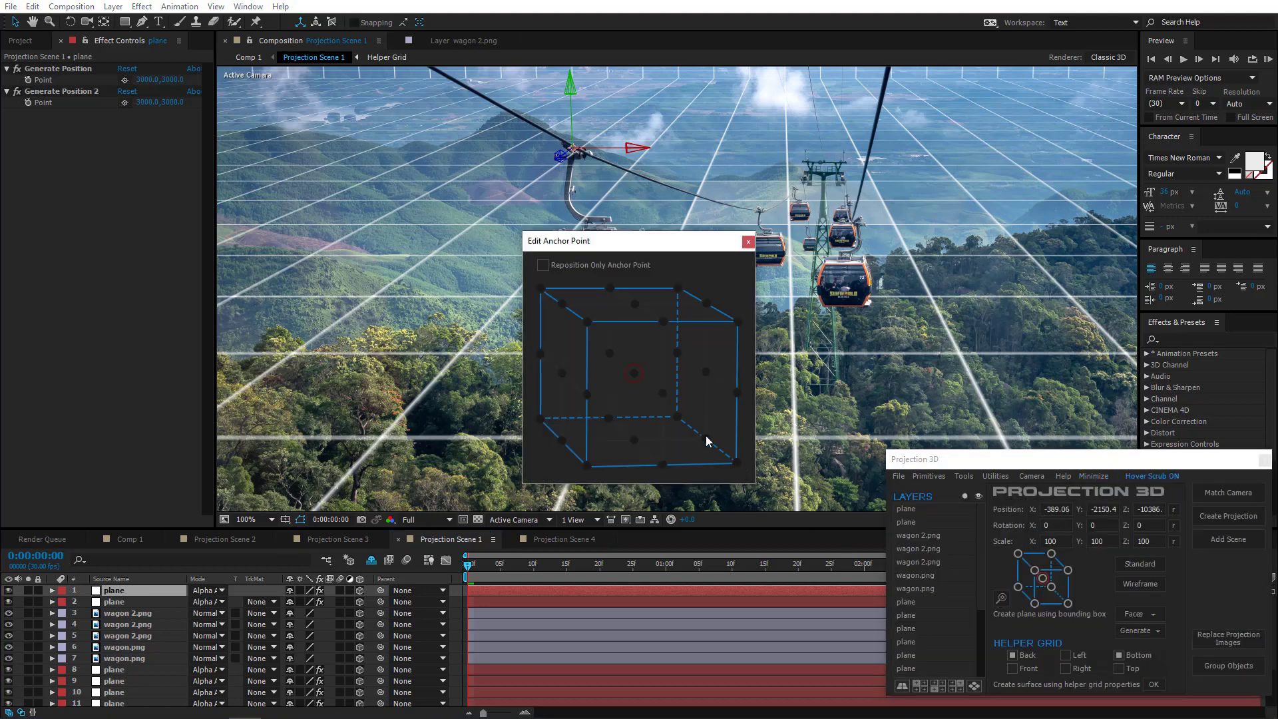
{"action": "left_click", "coordinate": [662, 393]}
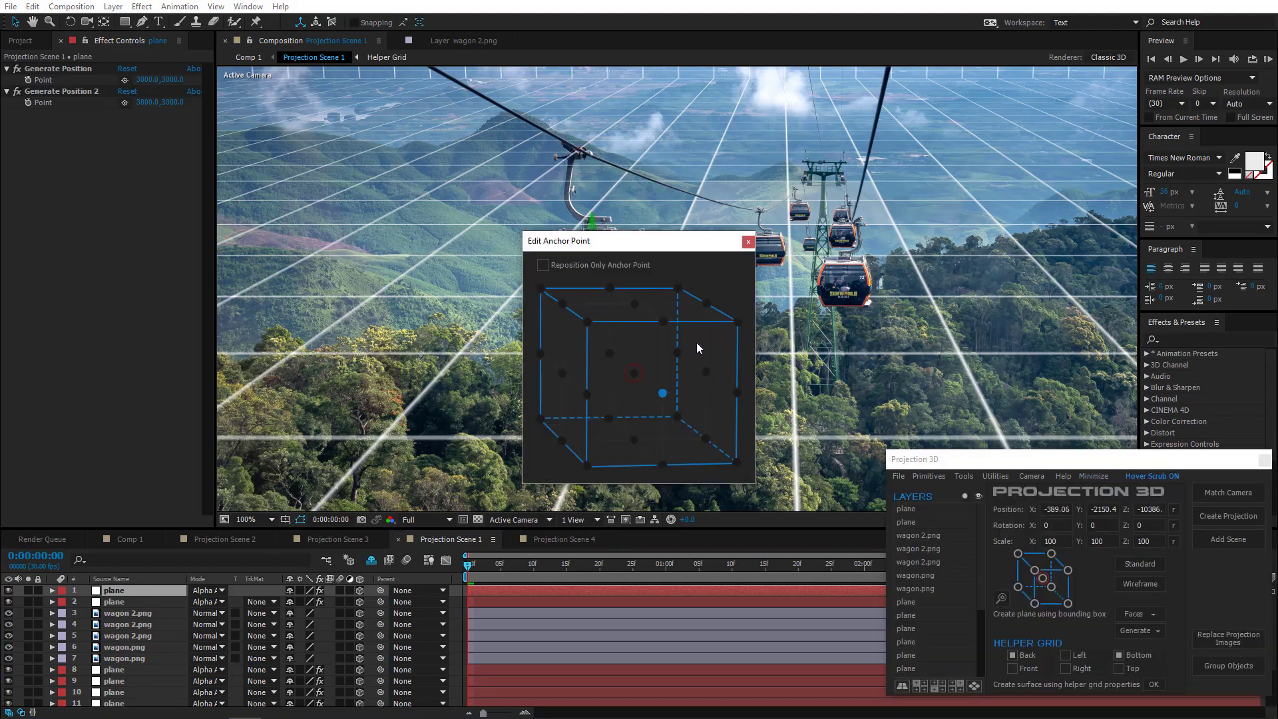
{"action": "left_click", "coordinate": [748, 243]}
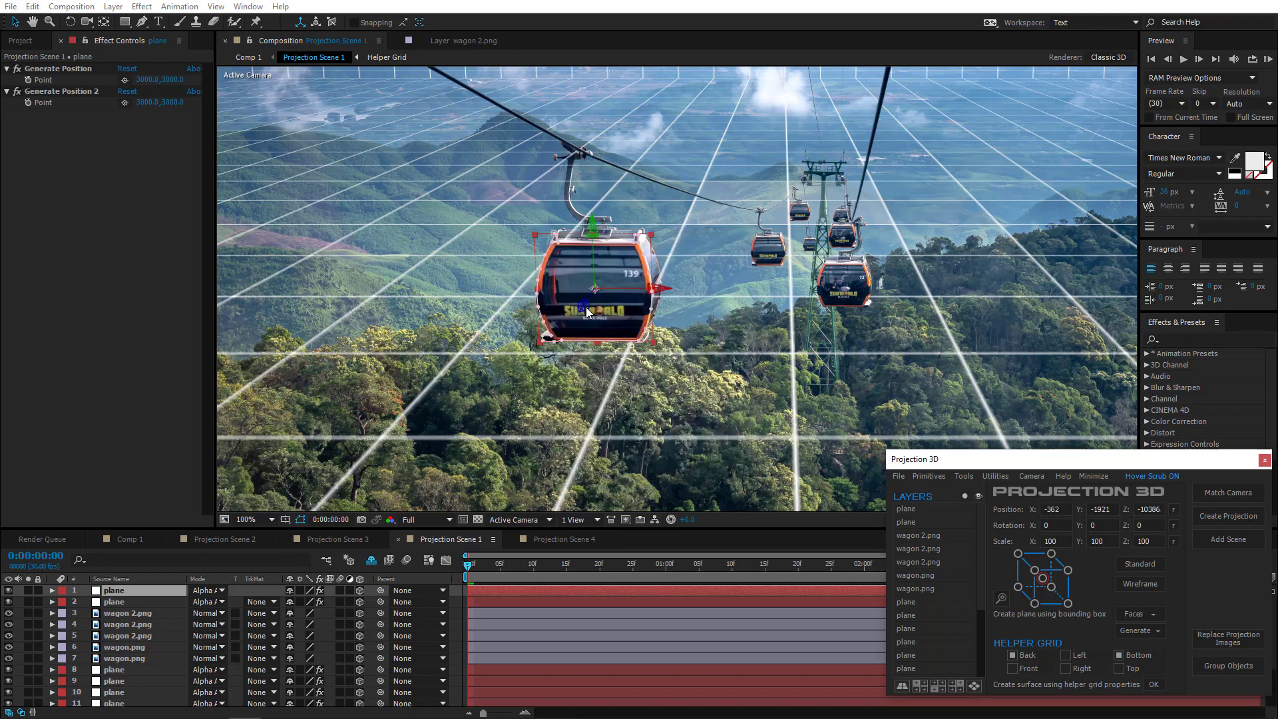
Push the duplicated plane back along its Z axis to the rear of wagon 139
{"action": "left_click_drag", "start_coordinate": [584, 309], "coordinate": [689, 287]}
{"action": "key", "text": "period"}
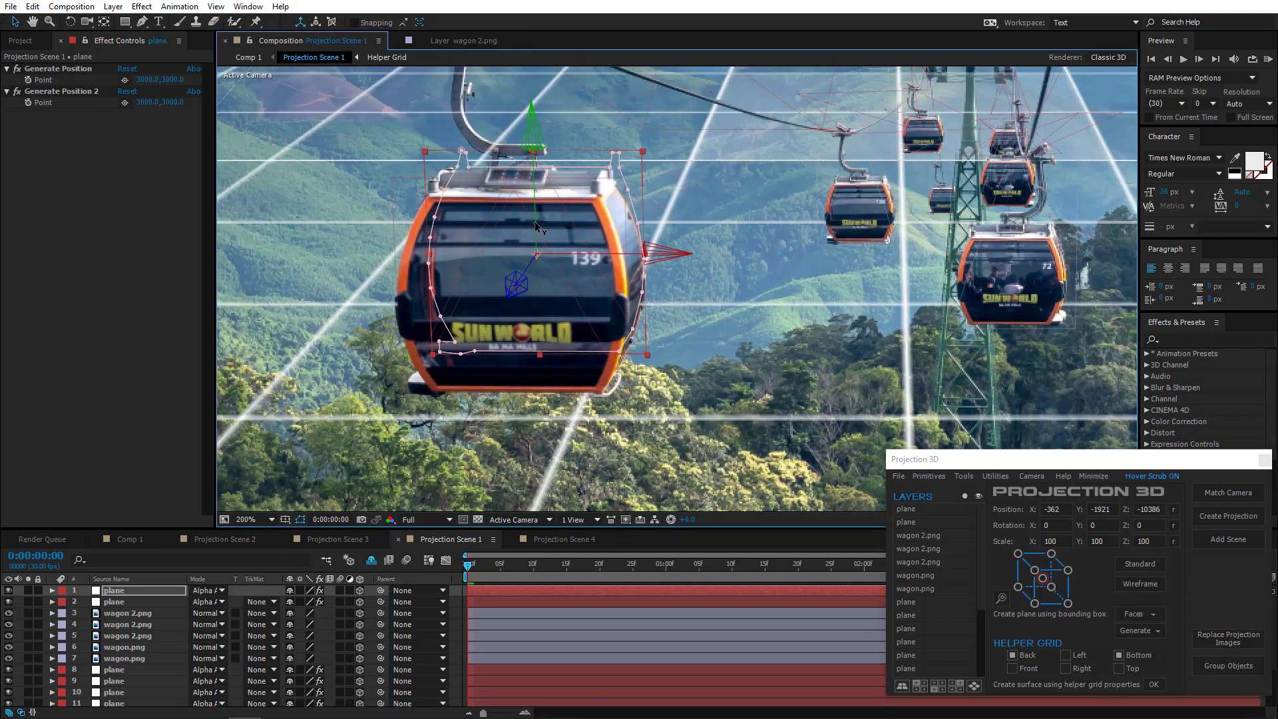
{"action": "key", "text": "period"}
{"action": "left_click_drag", "start_coordinate": [637, 182], "coordinate": [717, 382]}
Adjust the rear plane's mask points at the roof corners and lower-left step to fit the back of wagon 139
{"action": "mouse_move", "coordinate": [711, 273]}
{"action": "left_mouse_down"}
{"action": "mouse_move", "coordinate": [723, 287]}
{"action": "mouse_move", "coordinate": [698, 270]}
{"action": "left_mouse_up"}
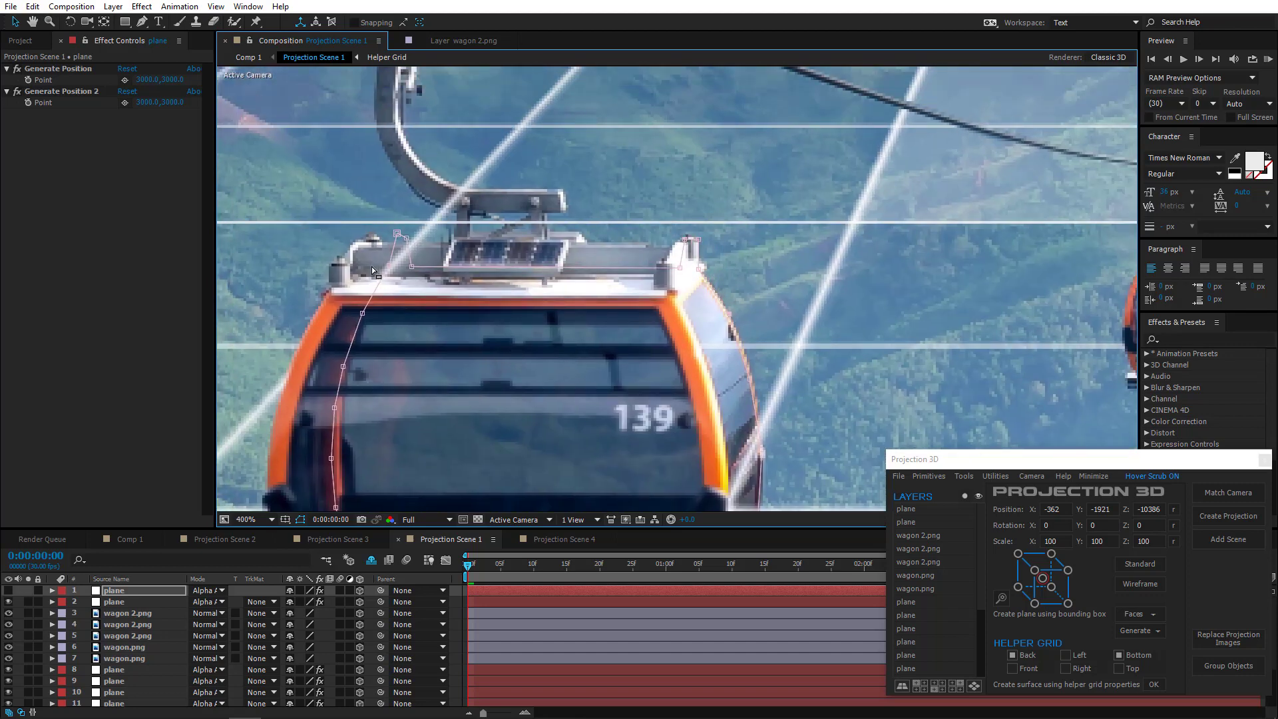
{"action": "left_click_drag", "start_coordinate": [414, 268], "coordinate": [413, 277]}
{"action": "scroll", "coordinate": [437, 327], "scroll_direction": "down", "scroll_amount": 1}
{"action": "left_click_drag", "start_coordinate": [455, 328], "coordinate": [419, 243]}
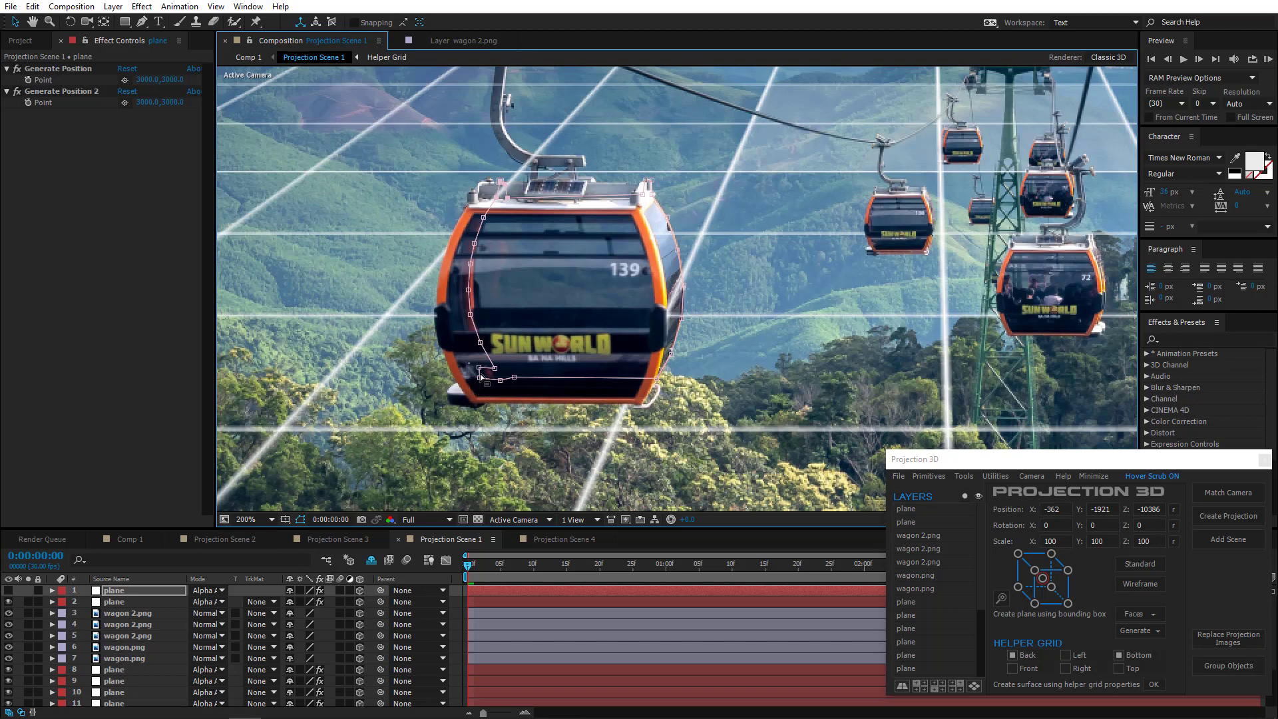
{"action": "left_click_drag", "start_coordinate": [468, 362], "coordinate": [514, 385]}
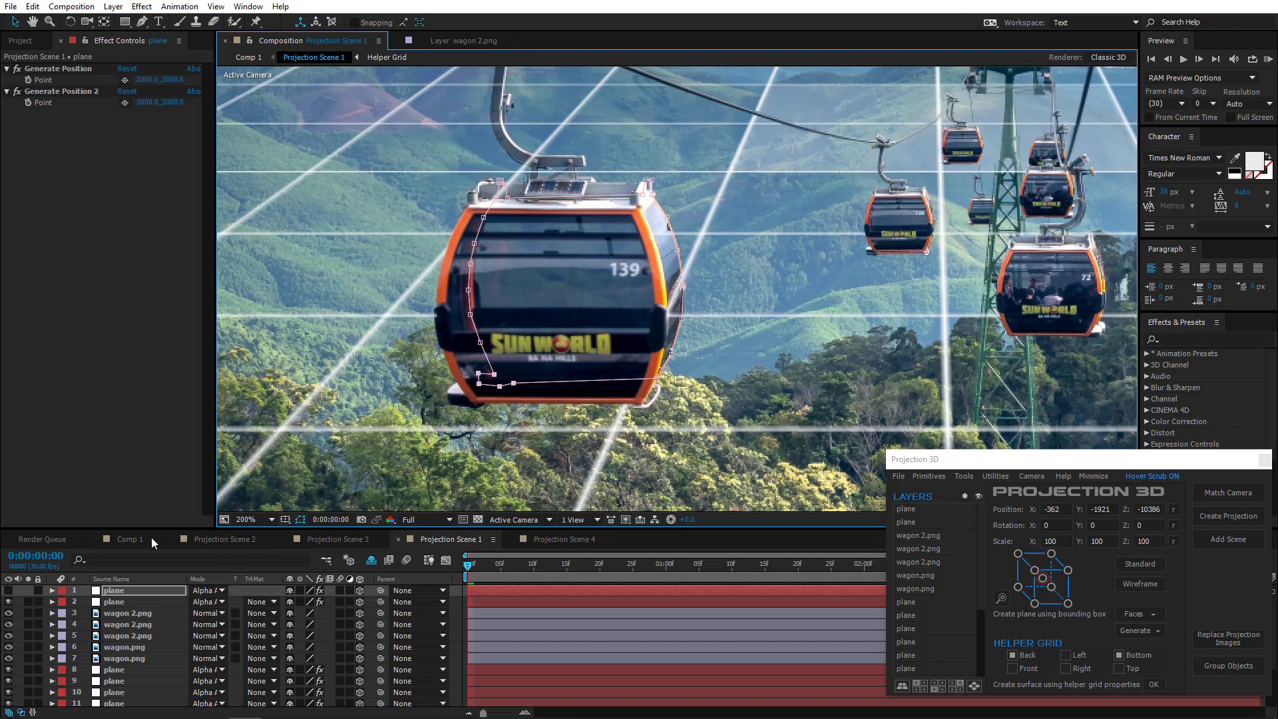
Select the front and rear masked planes and create a surface between them with Mask Modeler, type New, Mask Offset 0.3, keeping the masks
{"action": "left_click", "coordinate": [110, 602]}
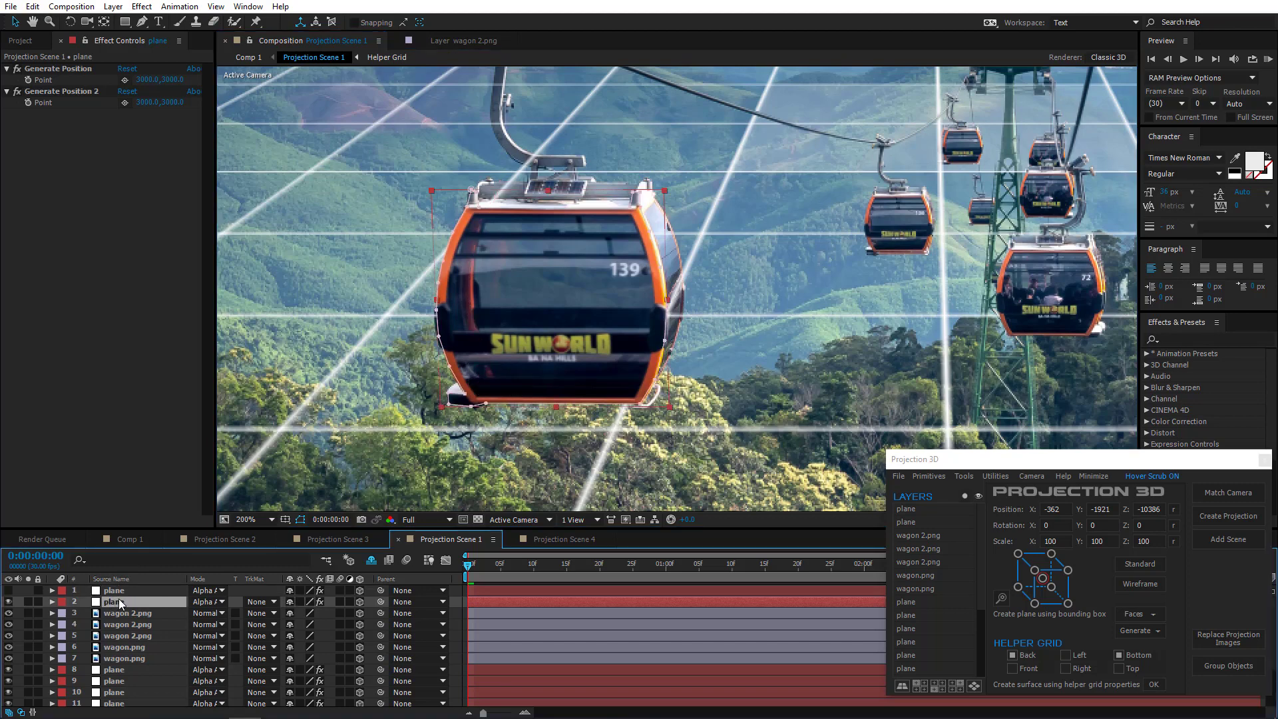
{"action": "left_click", "coordinate": [143, 591], "text": "shift"}
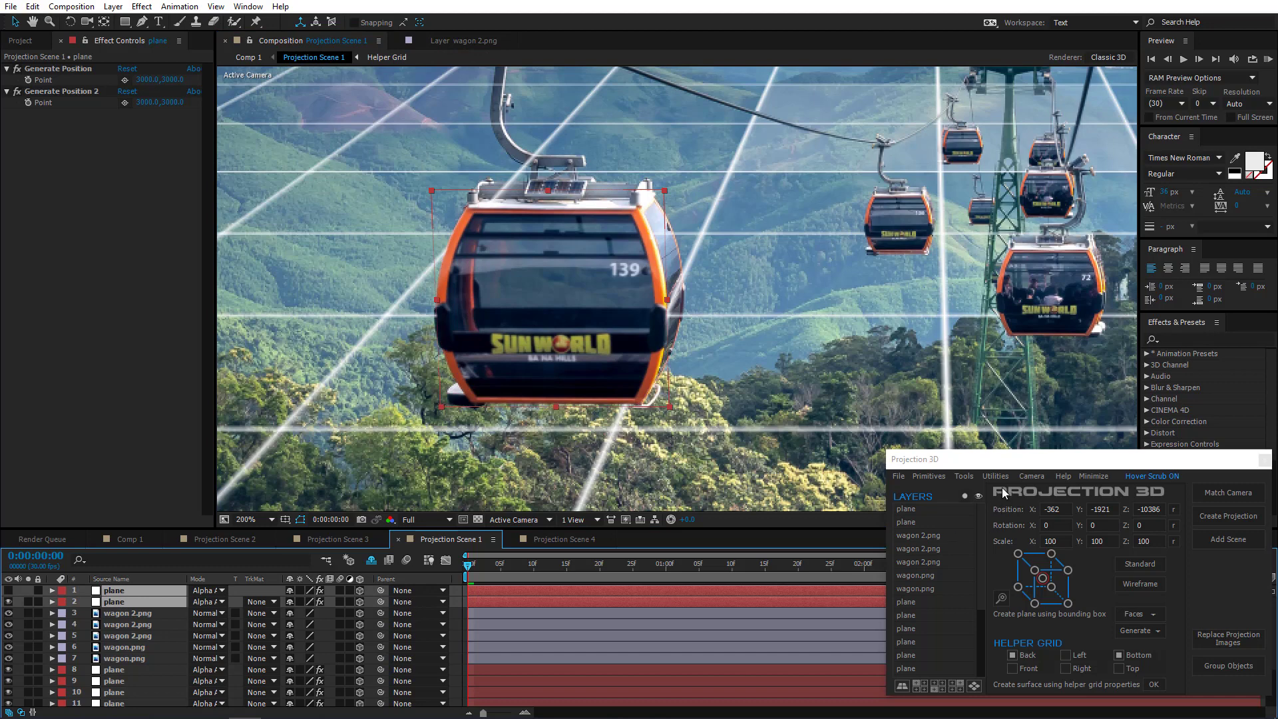
{"action": "left_click", "coordinate": [969, 477]}
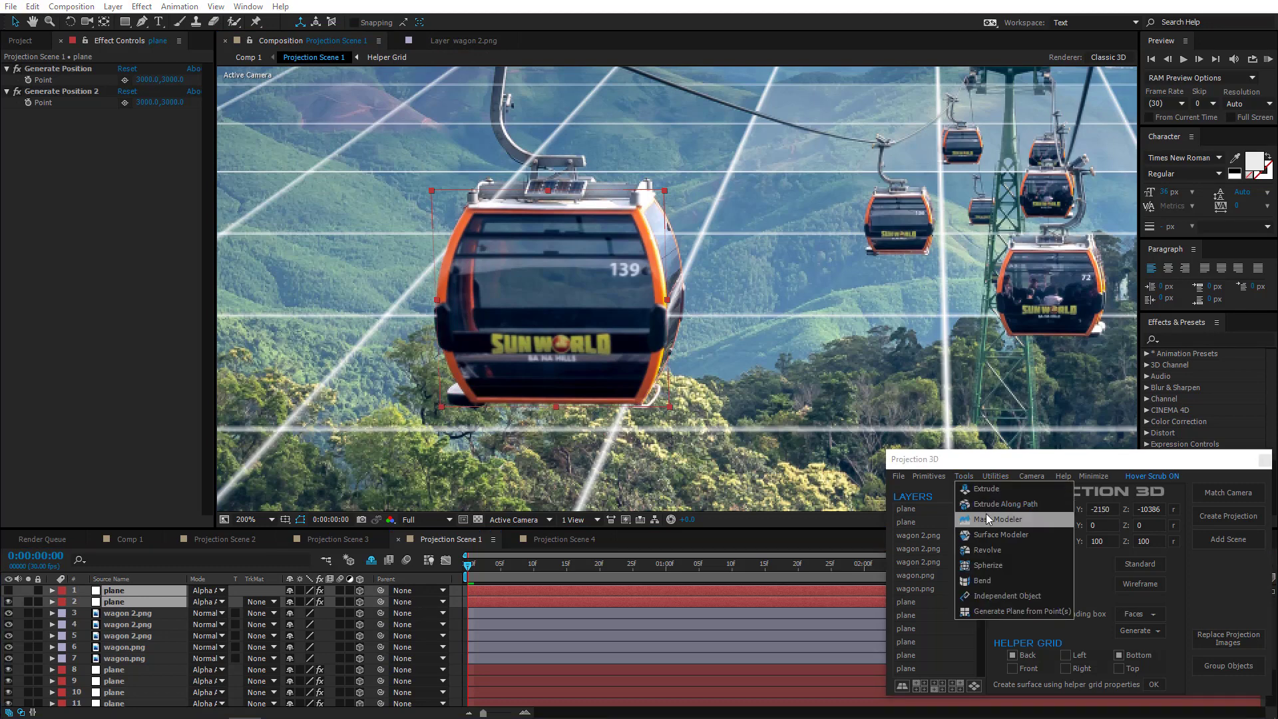
{"action": "left_click", "coordinate": [985, 513]}
{"action": "left_click_drag", "start_coordinate": [1040, 470], "coordinate": [1084, 275]}
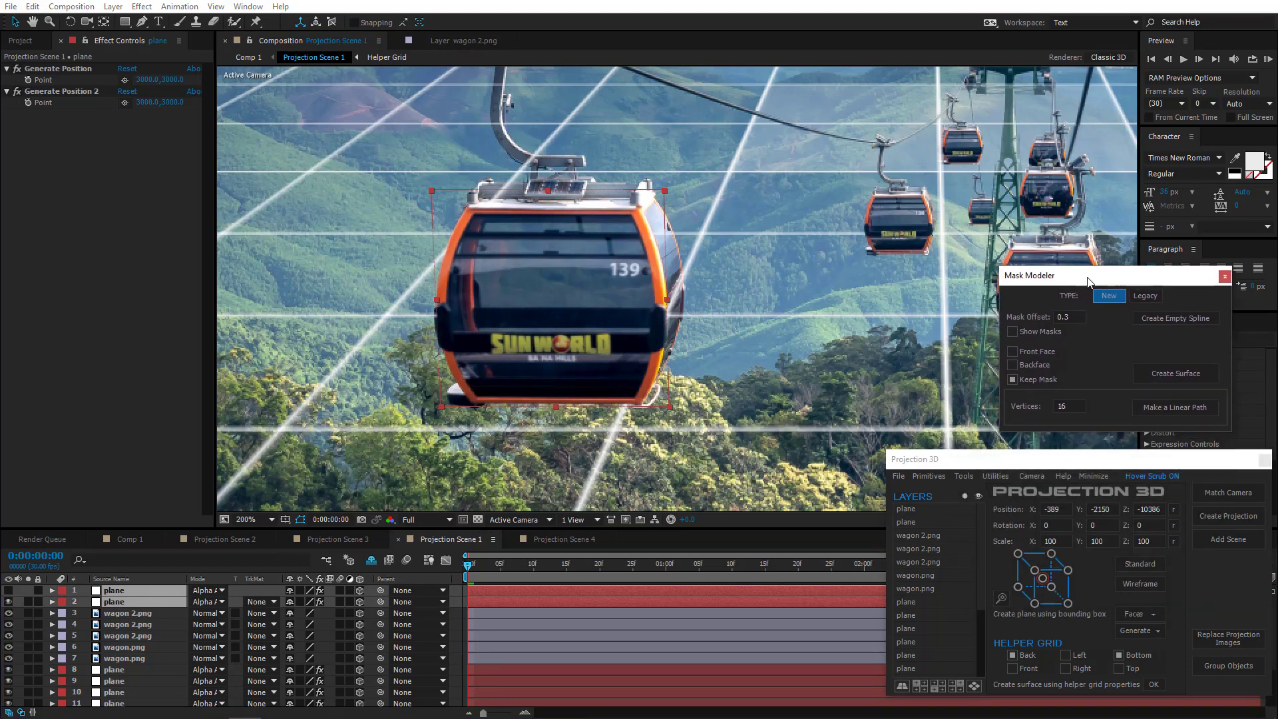
{"action": "left_click", "coordinate": [1188, 375]}
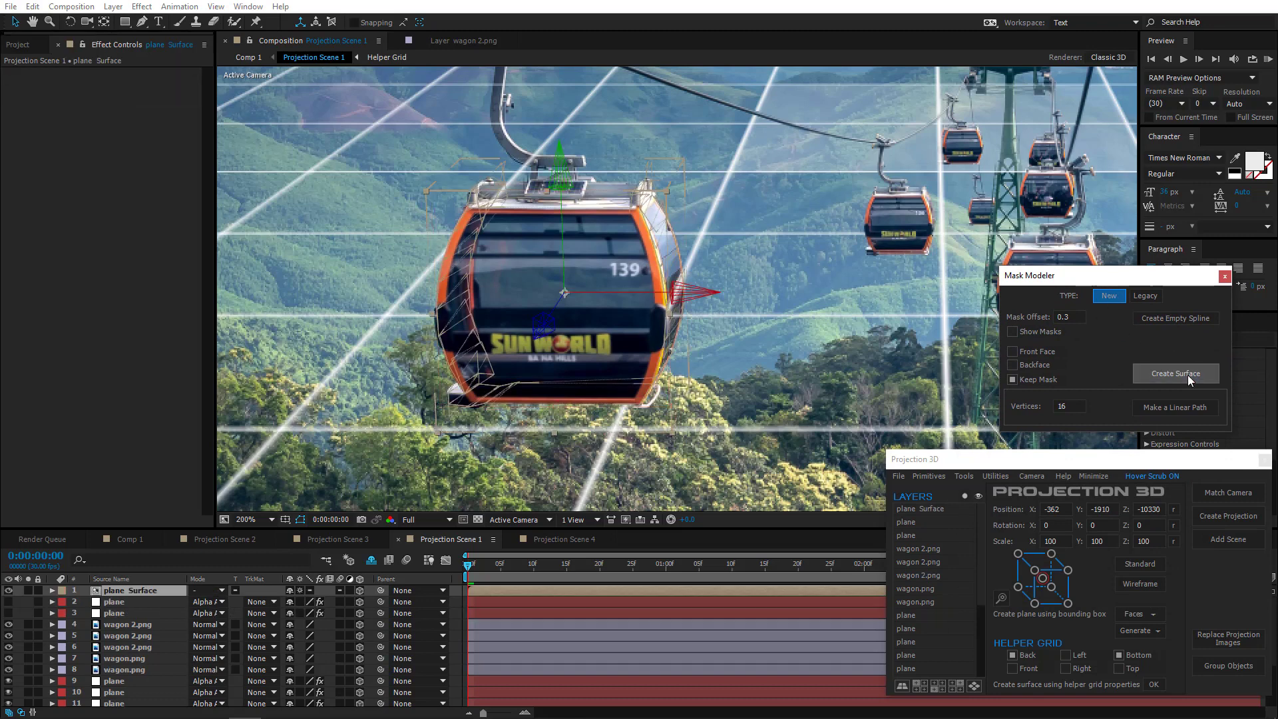
Make the front plane of wagon 139 visible again, duplicate it, and close Mask Modeler
{"action": "left_click", "coordinate": [126, 613]}
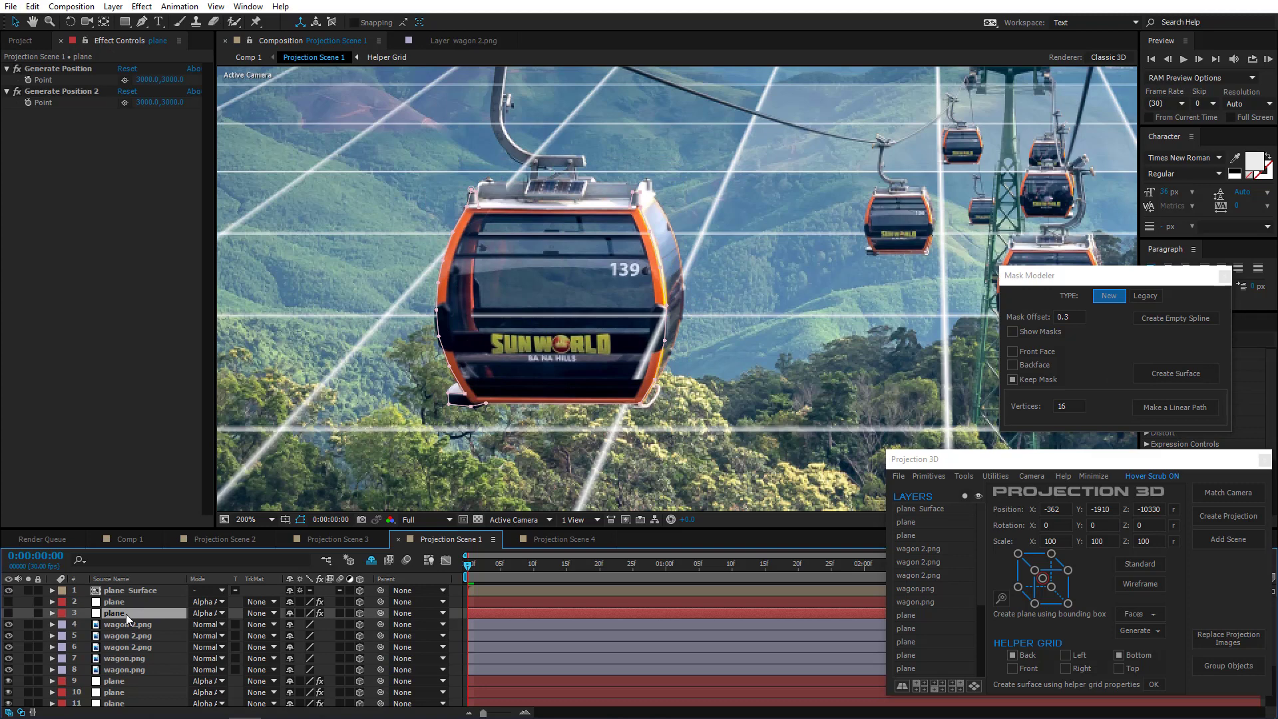
{"action": "left_click", "coordinate": [8, 613]}
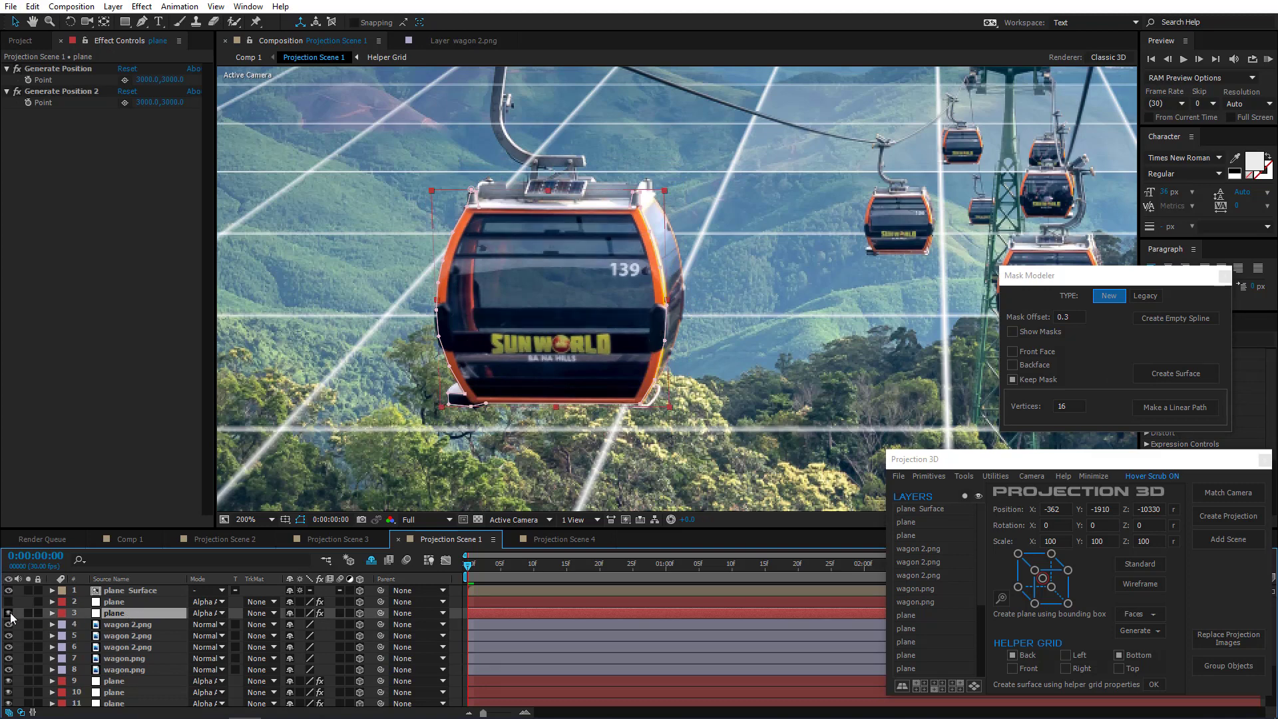
{"action": "key", "text": "ctrl+d"}
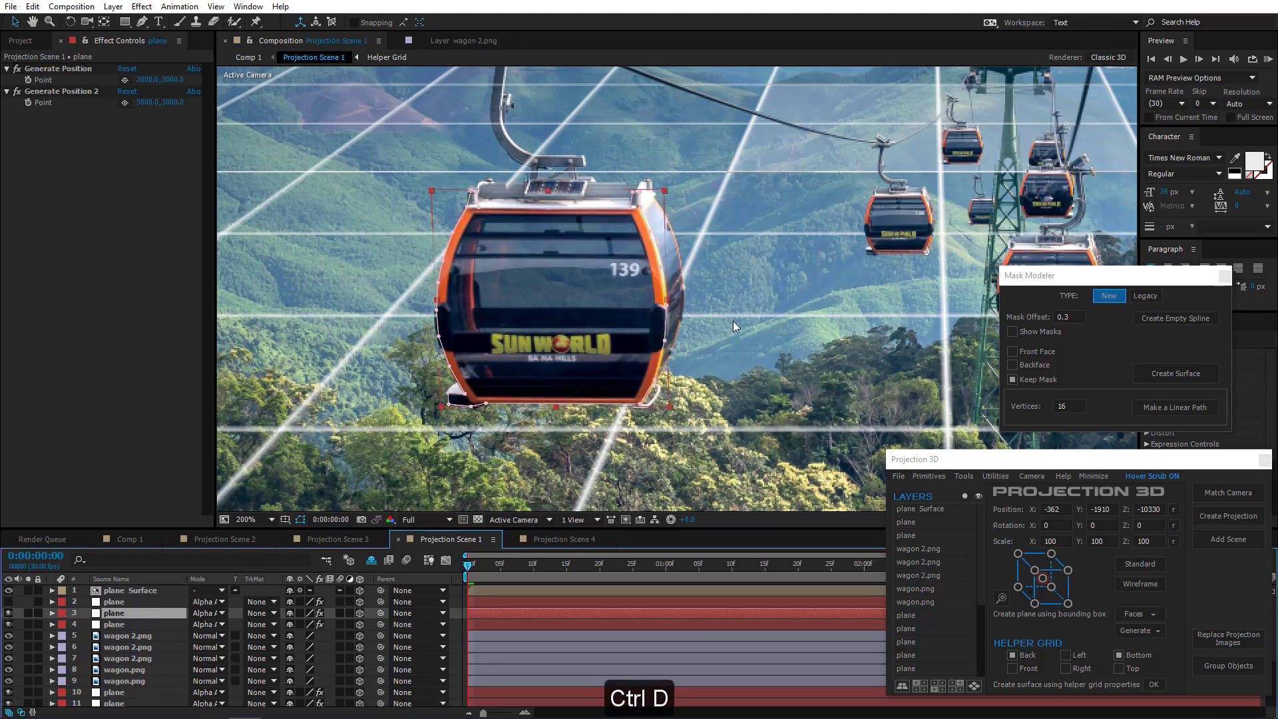
{"action": "left_click", "coordinate": [1226, 277]}
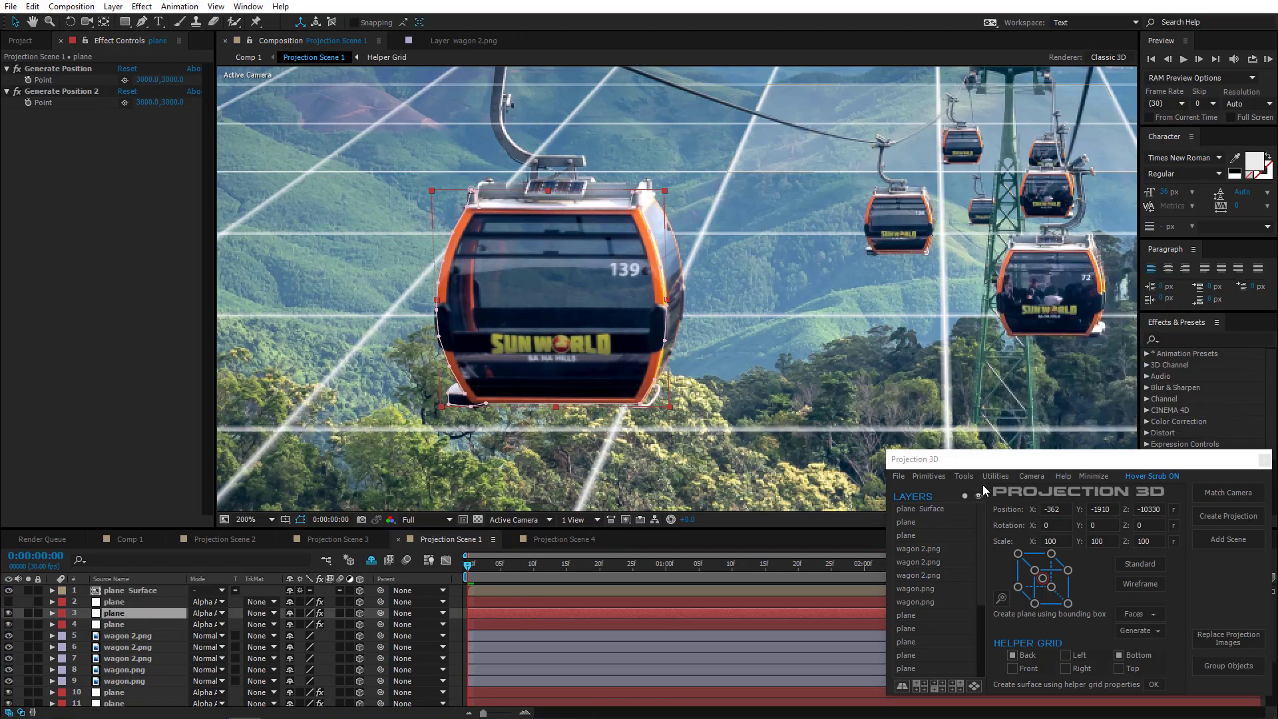
Move the new copy's anchor point to its front-face centre and push the plane back to the middle of wagon 139
{"action": "left_click", "coordinate": [1002, 598]}
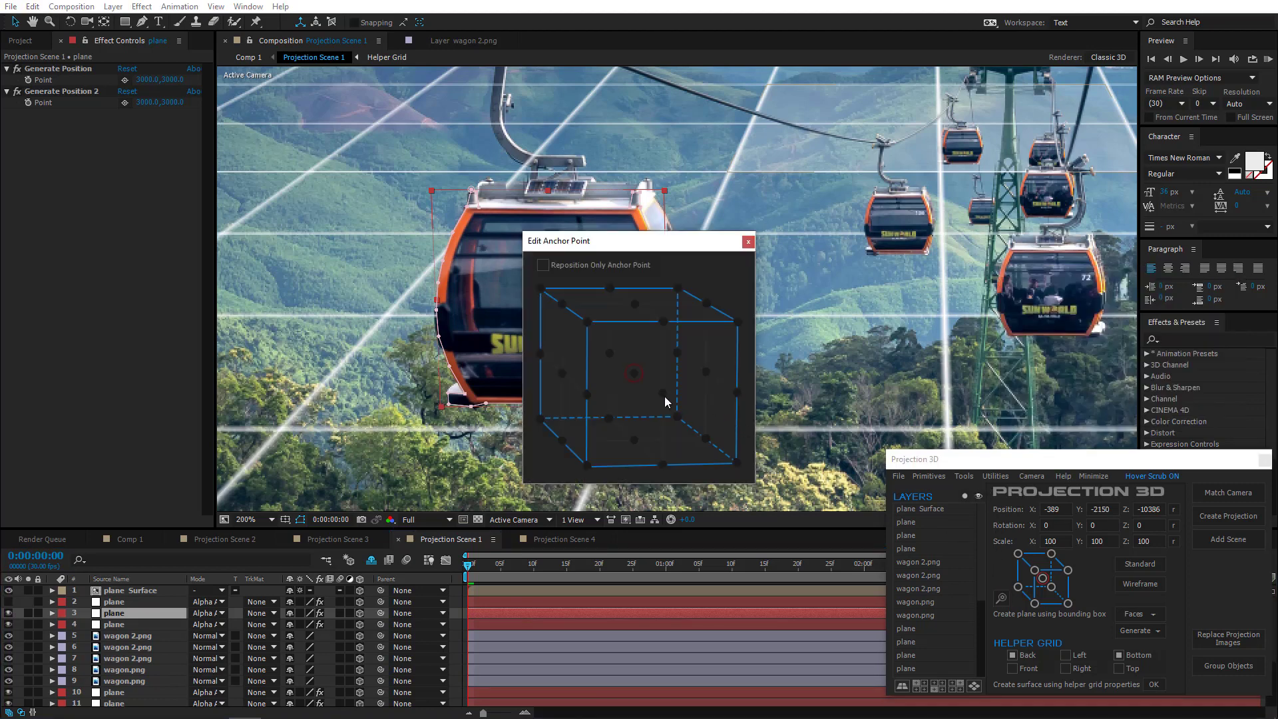
{"action": "left_click", "coordinate": [664, 394]}
{"action": "left_click", "coordinate": [748, 242]}
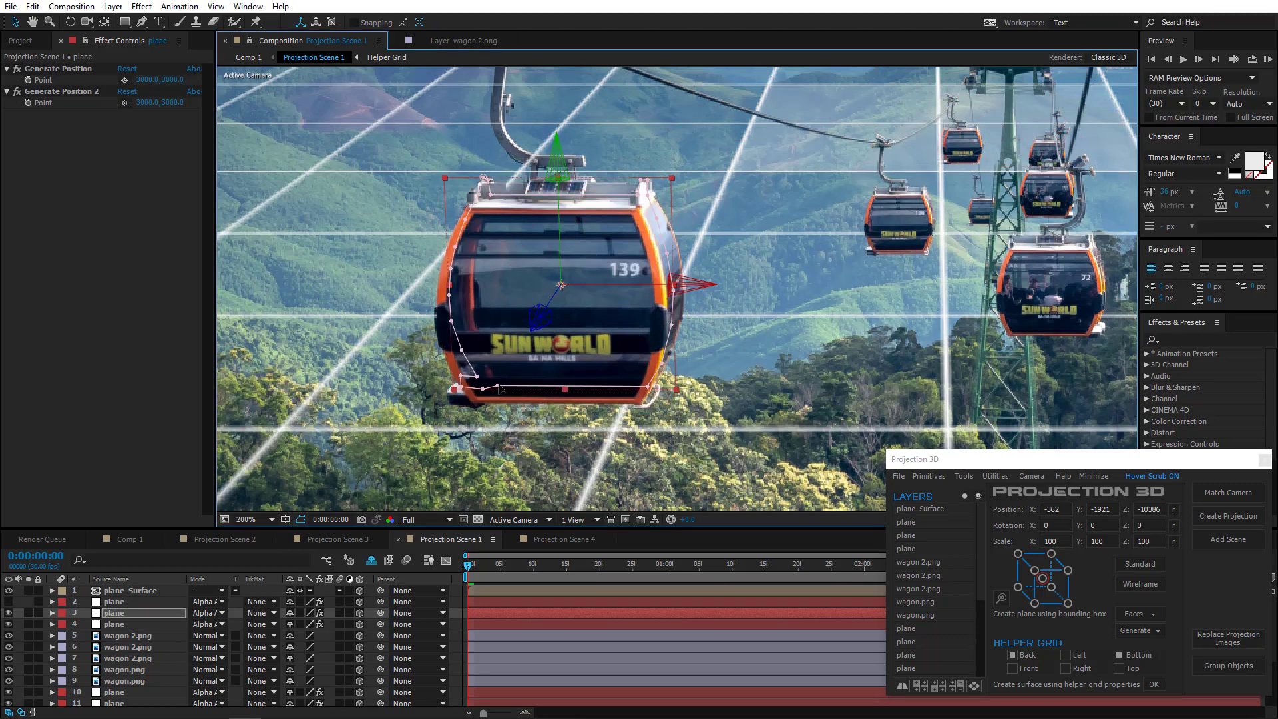
Start another Pen mask on the middle plane at the roof's right corner and trace the roof edge to the hanger bracket
{"action": "left_click", "coordinate": [143, 21]}
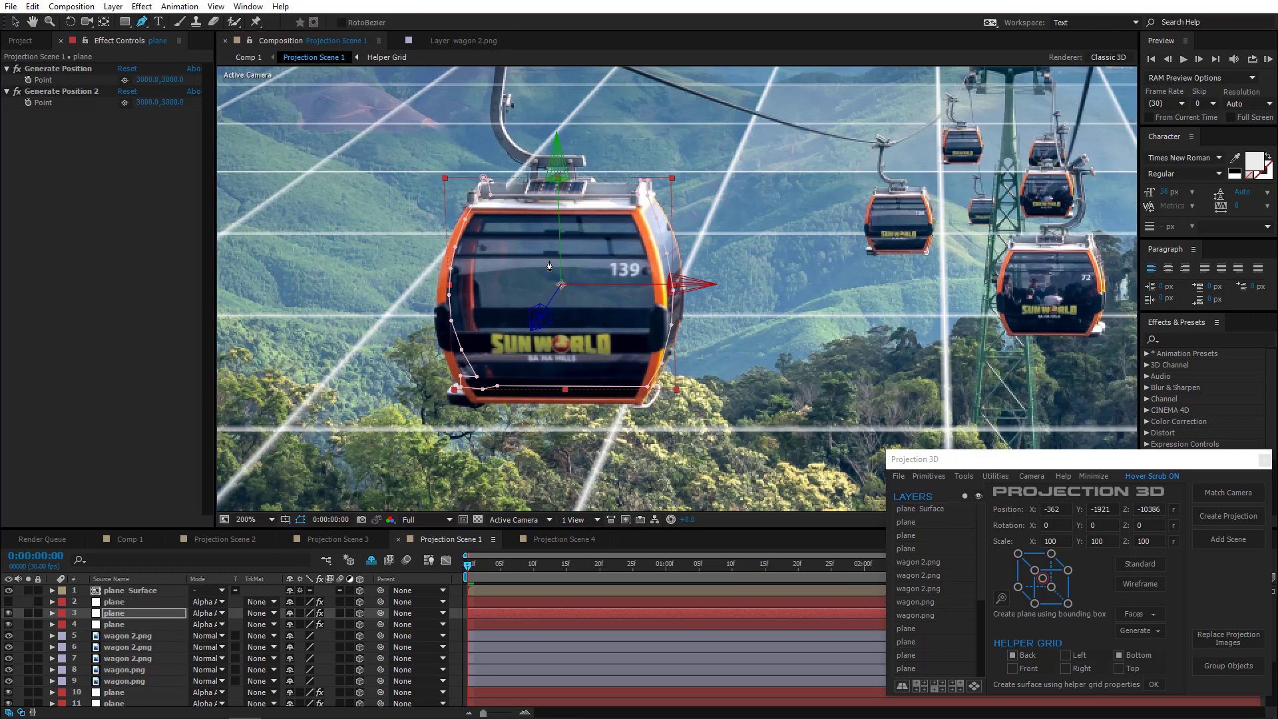
{"action": "scroll", "coordinate": [595, 281], "scroll_direction": "up", "scroll_amount": 2}
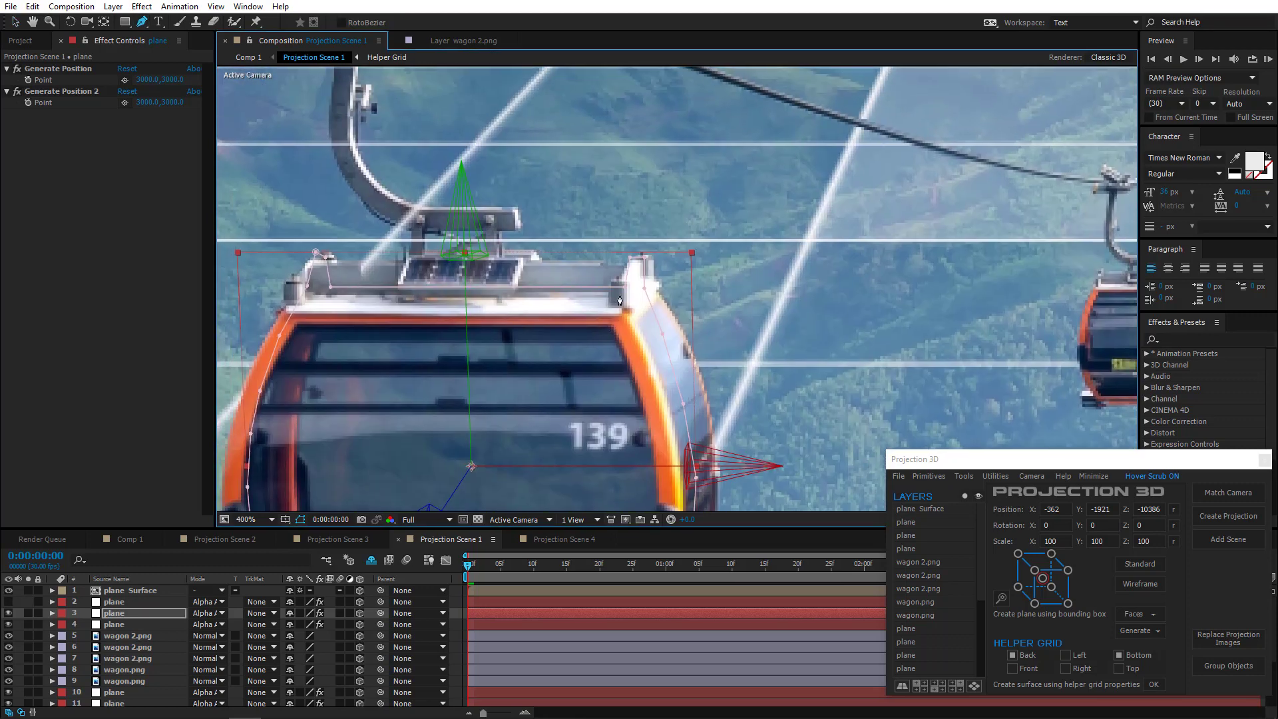
{"action": "left_click", "coordinate": [633, 295]}
{"action": "left_click", "coordinate": [631, 264]}
{"action": "left_click", "coordinate": [539, 259]}
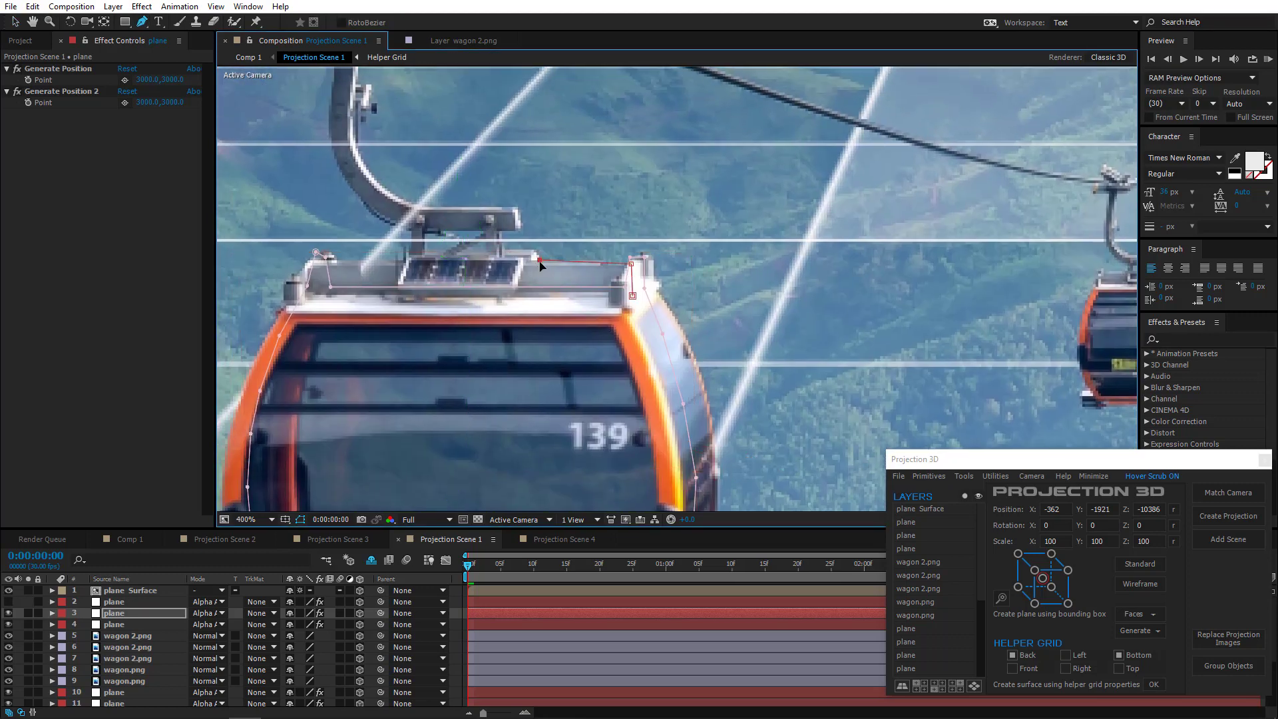
{"action": "left_click", "coordinate": [534, 251]}
{"action": "left_click", "coordinate": [504, 251]}
Continue the middle plane's mask around the hanger bracket's end and along the inner curve of the hanger arm
{"action": "left_click", "coordinate": [499, 234]}
{"action": "left_click", "coordinate": [517, 210]}
{"action": "left_click", "coordinate": [447, 208]}
{"action": "left_click", "coordinate": [420, 207]}
{"action": "left_click", "coordinate": [387, 200]}
{"action": "left_click", "coordinate": [370, 172]}
{"action": "left_click", "coordinate": [354, 145]}
{"action": "left_click_drag", "start_coordinate": [380, 153], "coordinate": [403, 326]}
Trace the mask around the small fitting on the hanger arm and up to the cable clamp
{"action": "left_click", "coordinate": [381, 290]}
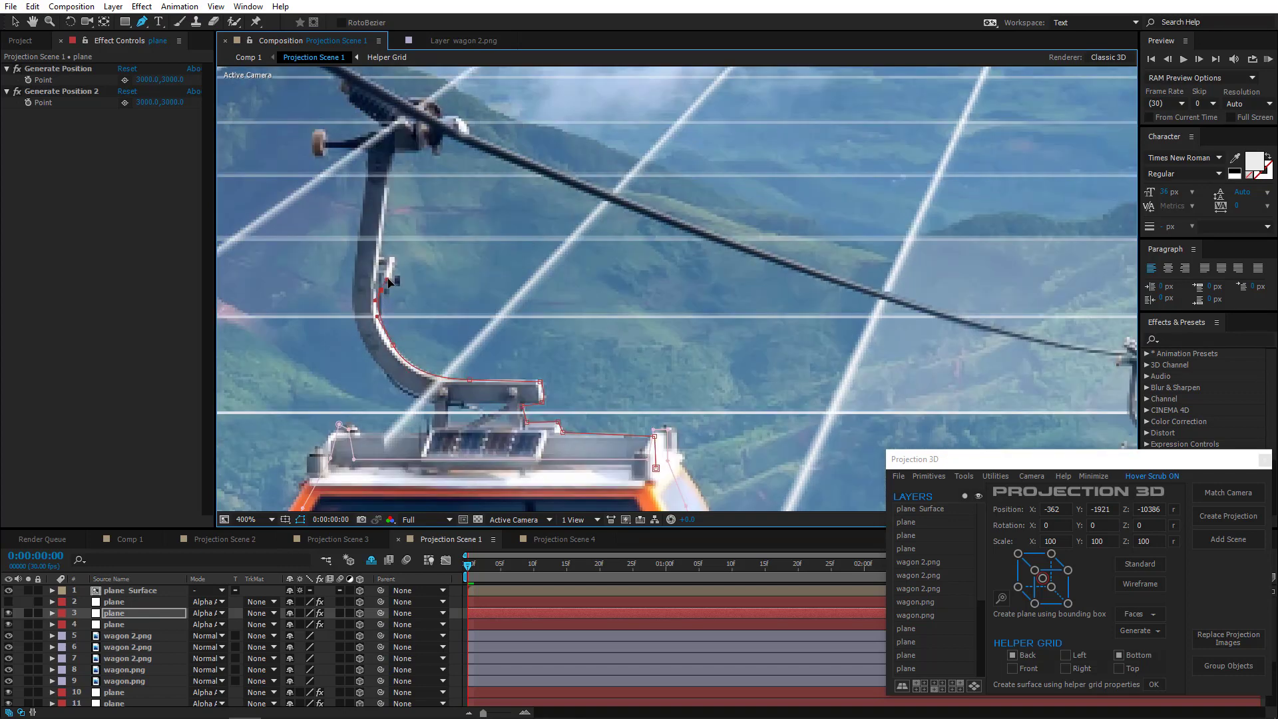
{"action": "left_click", "coordinate": [396, 267]}
{"action": "left_click", "coordinate": [382, 253]}
{"action": "left_click", "coordinate": [393, 154]}
{"action": "left_click_drag", "start_coordinate": [397, 183], "coordinate": [385, 257]}
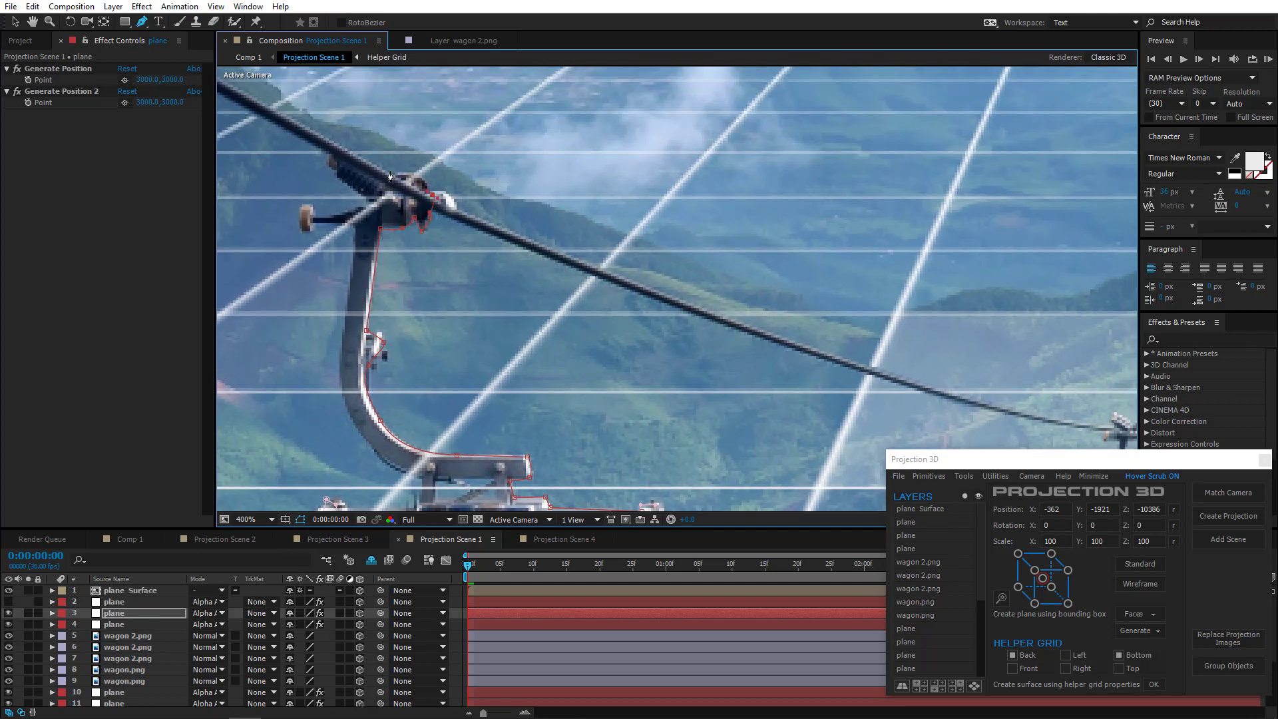
Outline the cable clamp and its wheel, follow the arm's outer edge down, and close the mask along wagon 139's roof
{"action": "left_click", "coordinate": [342, 153]}
{"action": "left_click", "coordinate": [331, 163]}
{"action": "left_click", "coordinate": [375, 206]}
{"action": "left_click", "coordinate": [315, 216]}
{"action": "left_click", "coordinate": [356, 233]}
{"action": "scroll", "coordinate": [339, 406], "scroll_direction": "down", "scroll_amount": 3}
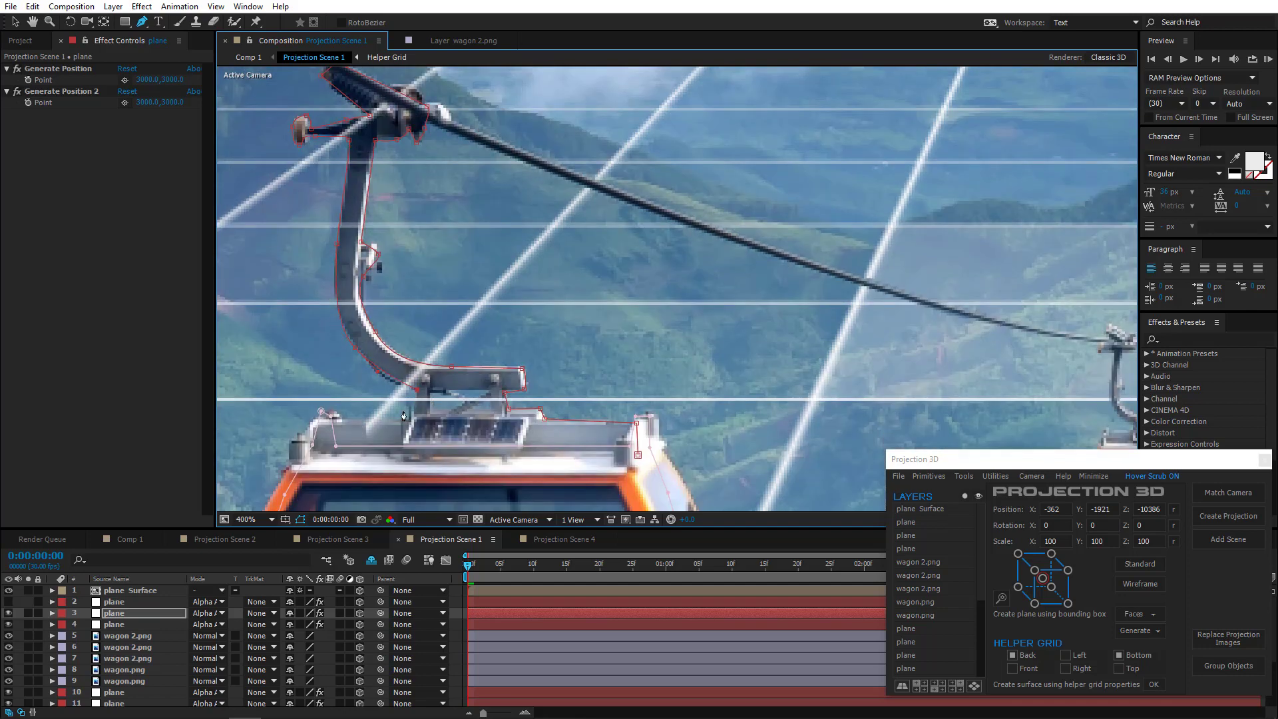
{"action": "scroll", "coordinate": [414, 420], "scroll_direction": "down", "scroll_amount": 2}
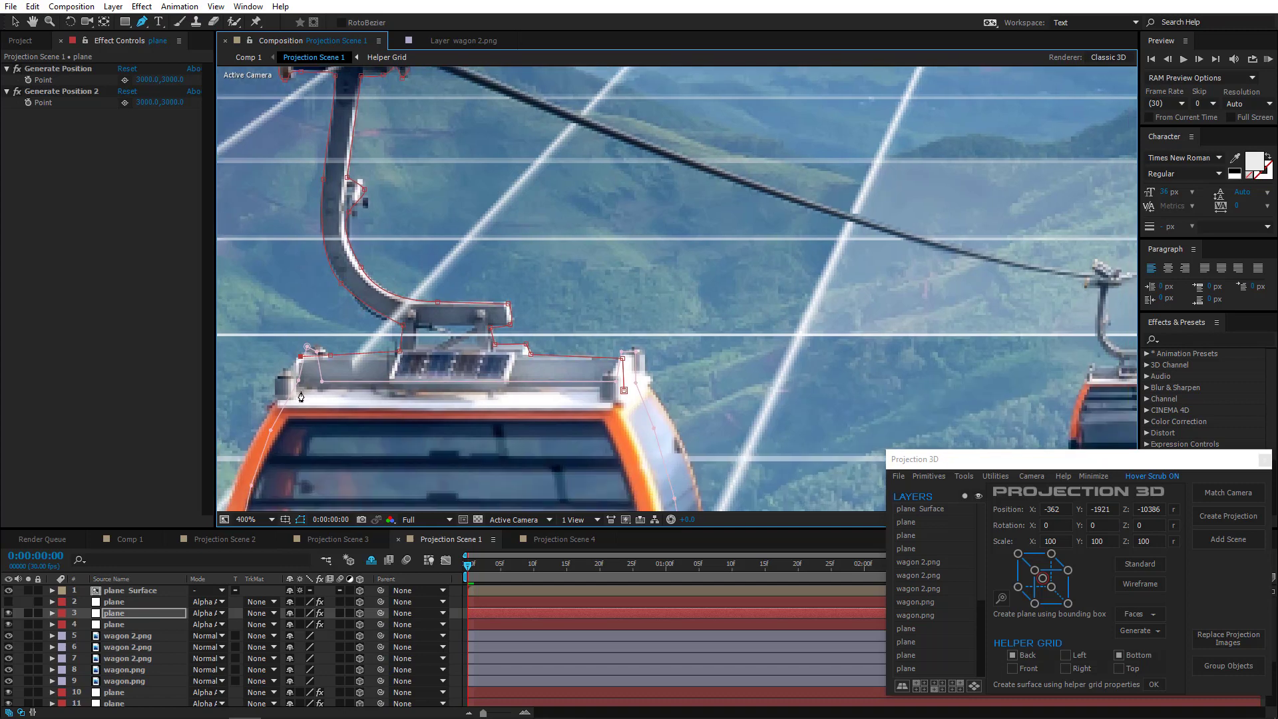
{"action": "scroll", "coordinate": [583, 402], "scroll_direction": "down", "scroll_amount": 1}
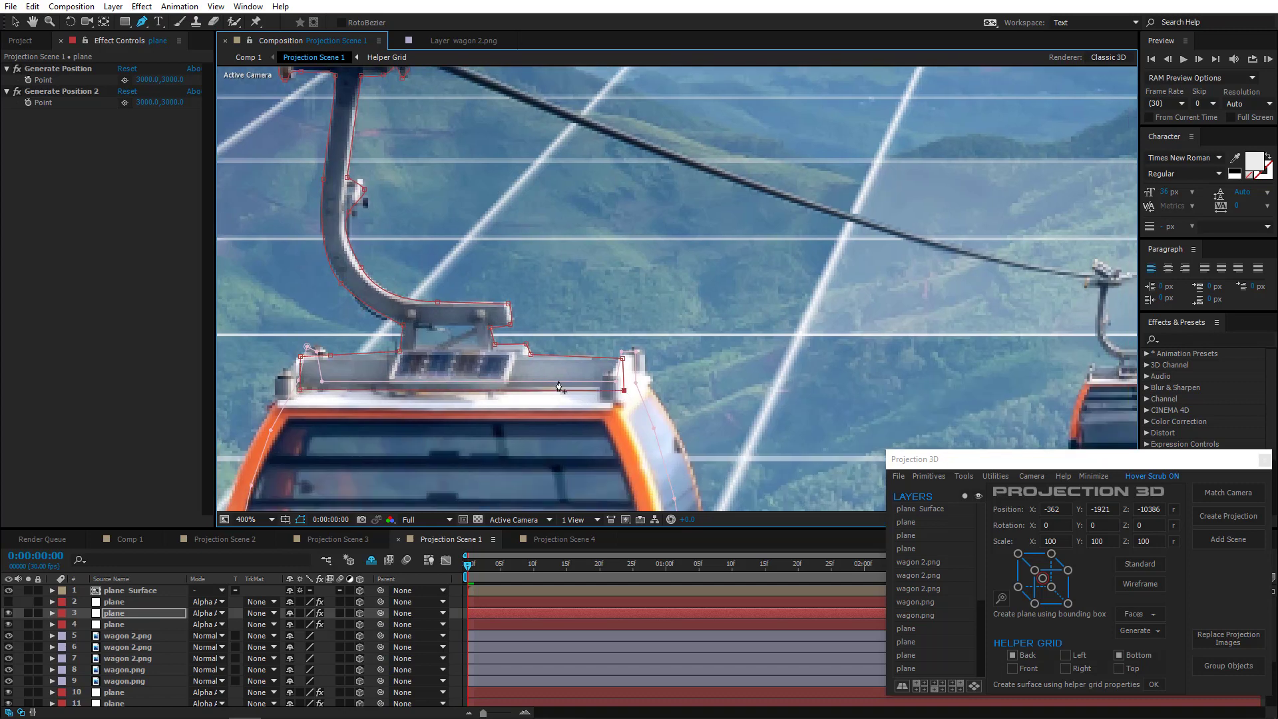
{"action": "scroll", "coordinate": [566, 403], "scroll_direction": "down", "scroll_amount": 1}
{"action": "scroll", "coordinate": [567, 402], "scroll_direction": "down", "scroll_amount": 2}
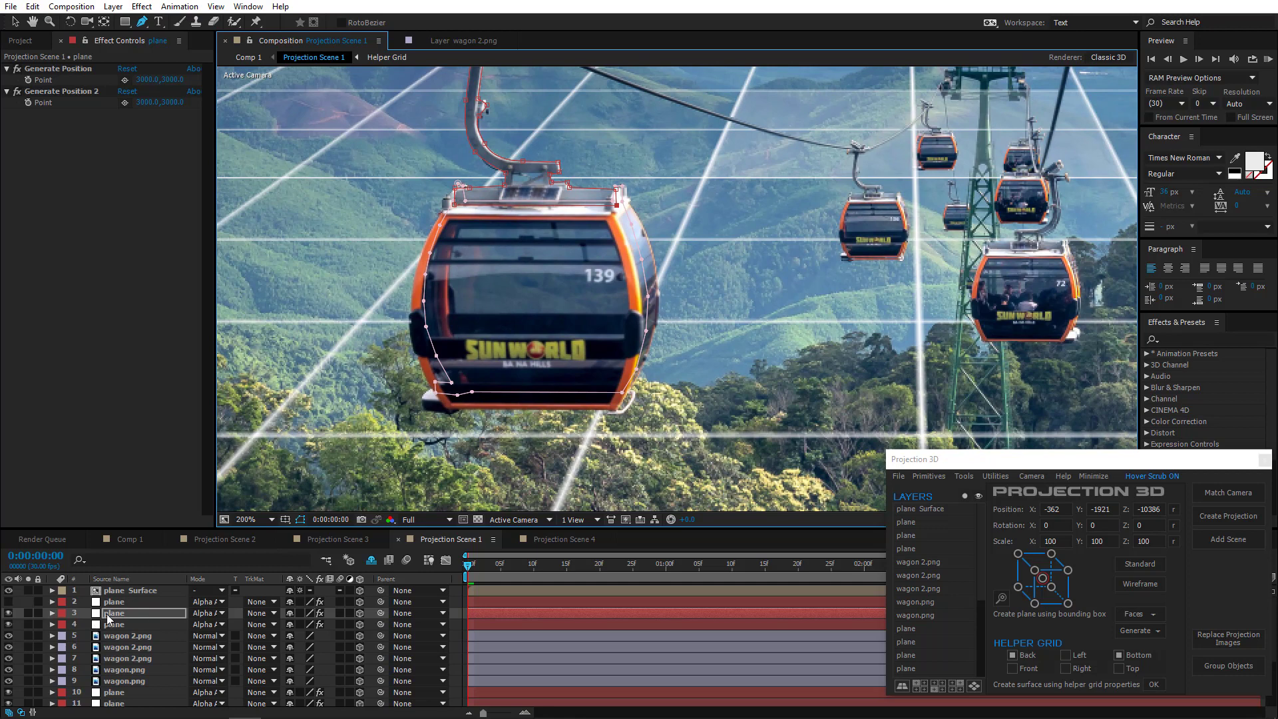
Delete Mask 1 from the middle plane, leaving the hanger mask, and delete the hidden plane layer above it
{"action": "left_click", "coordinate": [113, 616]}
{"action": "key", "text": "m"}
{"action": "left_click", "coordinate": [118, 625]}
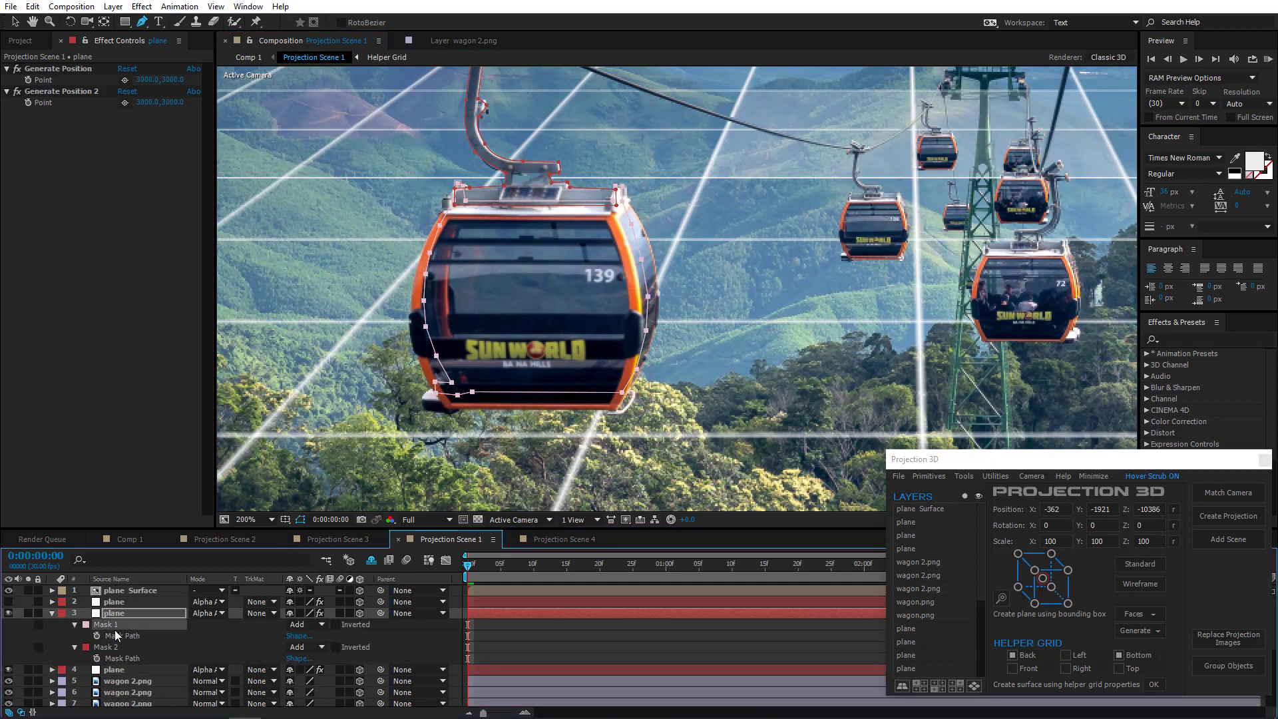
{"action": "key", "text": "Delete"}
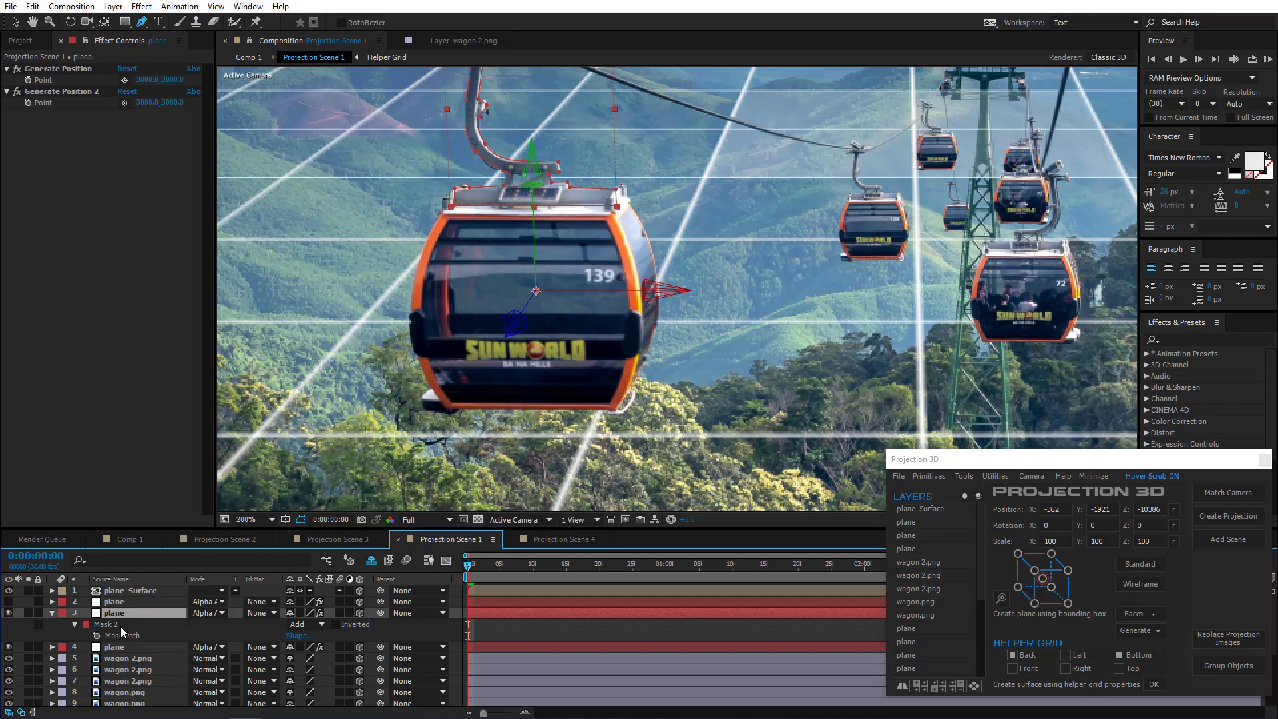
{"action": "left_click", "coordinate": [52, 613]}
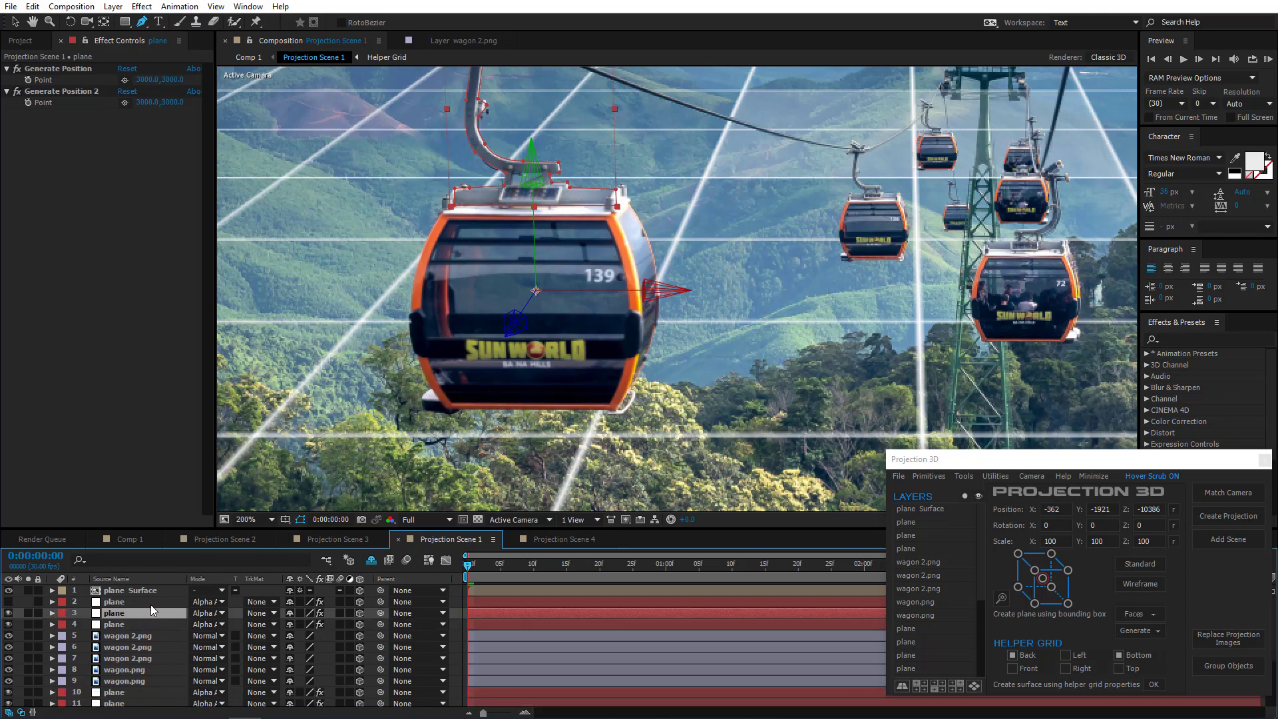
{"action": "left_click", "coordinate": [114, 602]}
{"action": "key", "text": "Delete"}
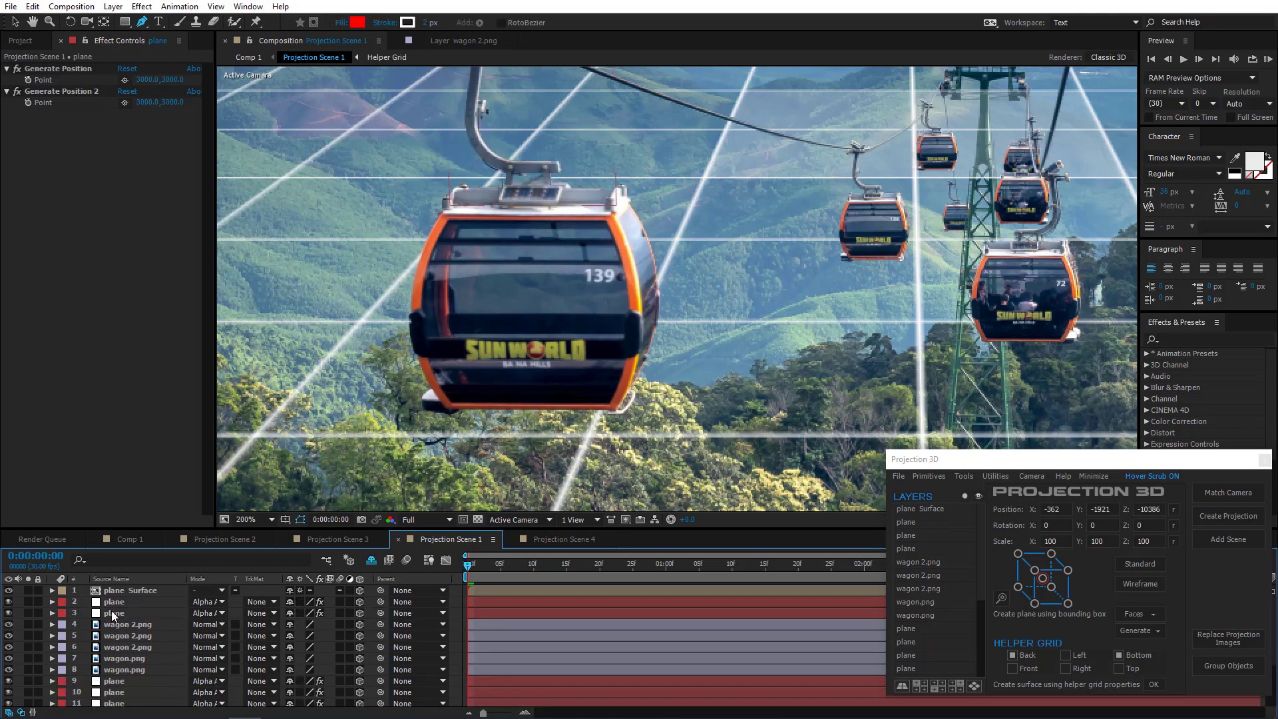
Group the plane surface with the two masked planes of wagon 139 and check the group's shape in isolation
{"action": "left_click", "coordinate": [127, 613]}
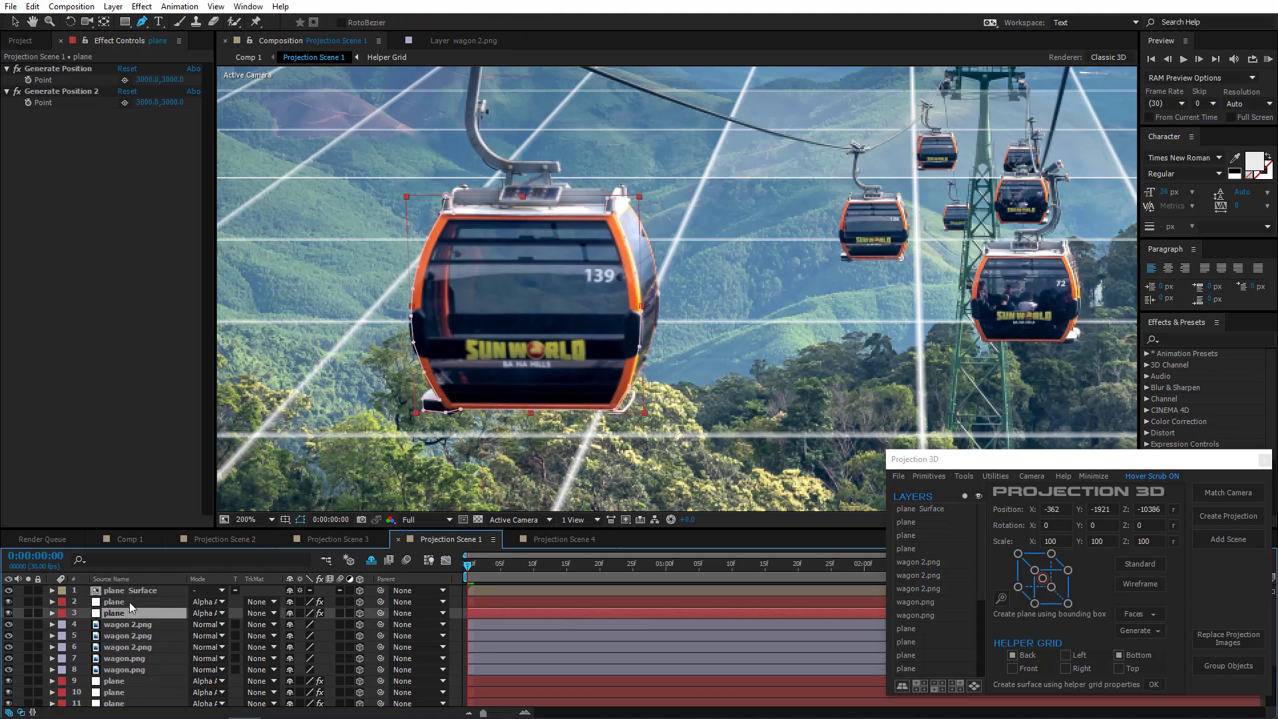
{"action": "left_click", "coordinate": [139, 590], "text": "shift"}
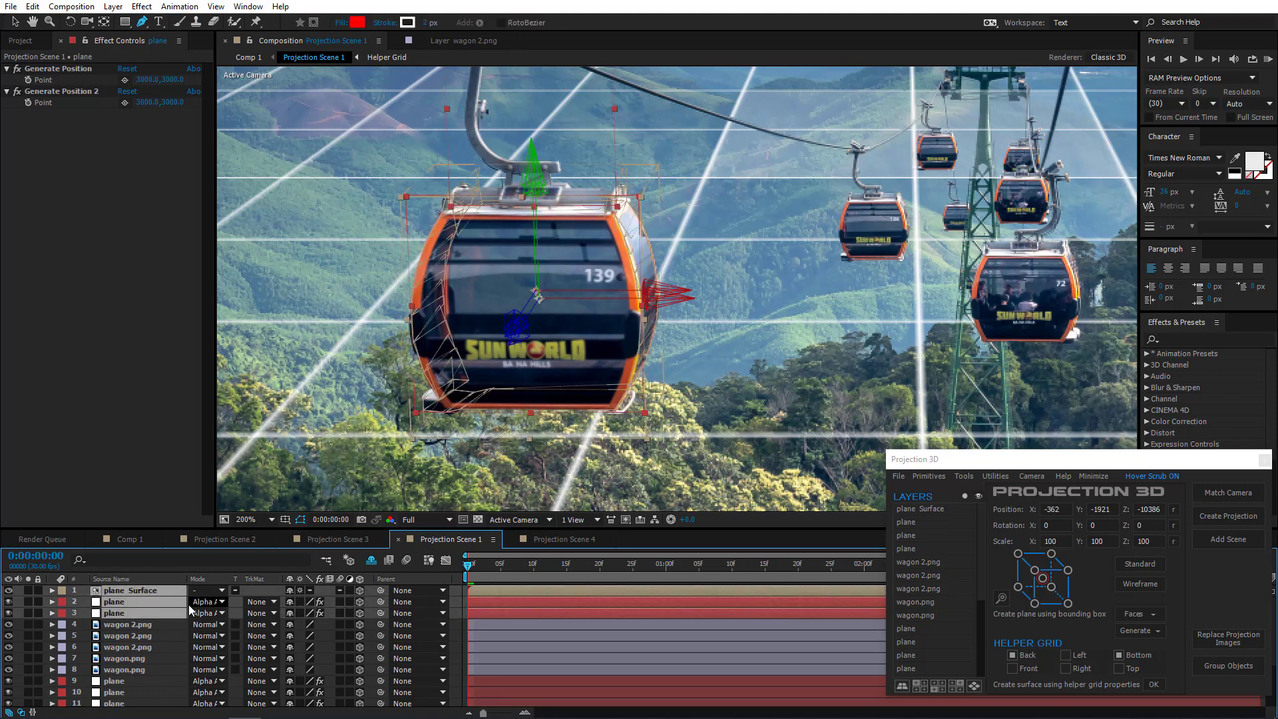
{"action": "left_click", "coordinate": [1256, 676]}
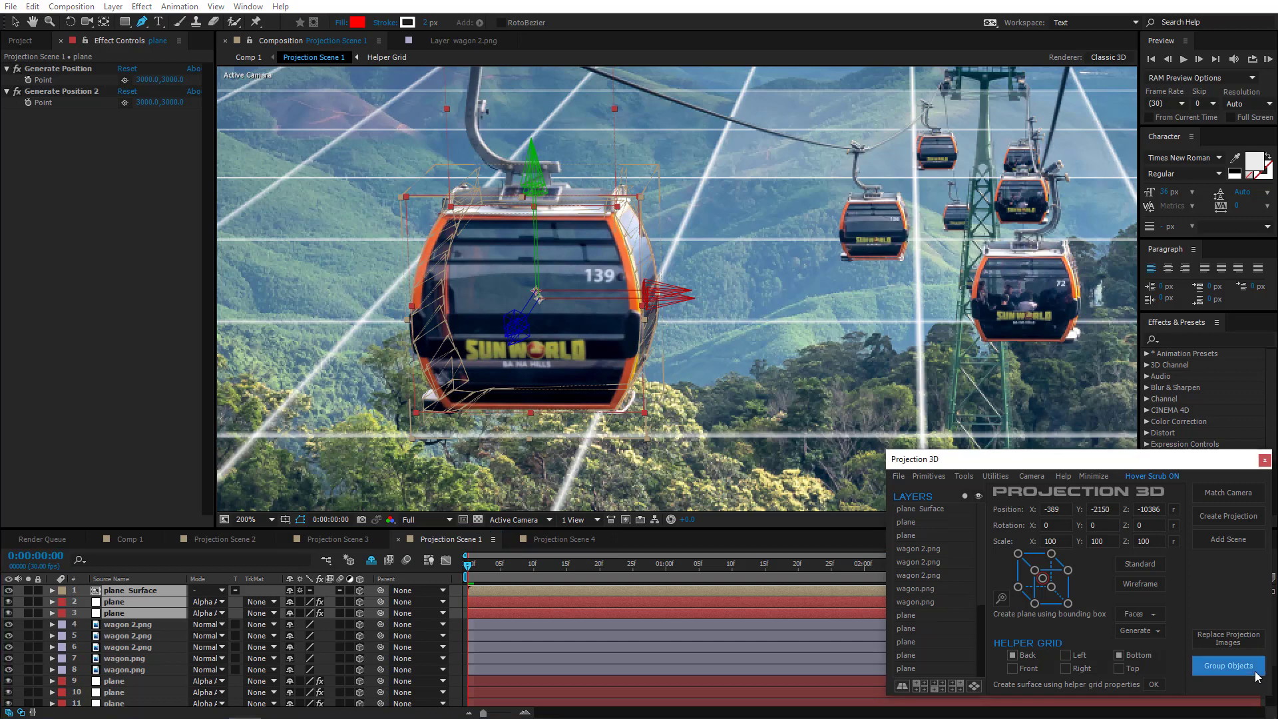
{"action": "left_click", "coordinate": [1256, 676]}
{"action": "scroll", "coordinate": [489, 363], "scroll_direction": "down", "scroll_amount": 1}
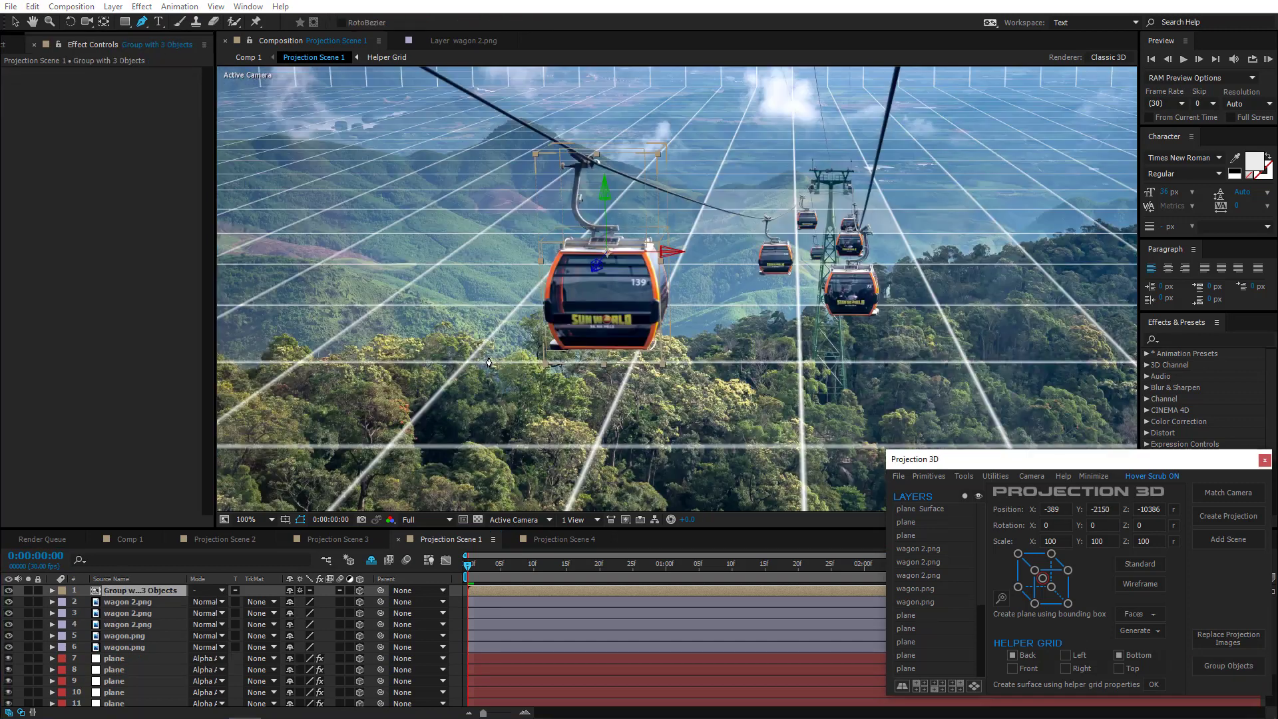
{"action": "left_click", "coordinate": [29, 590]}
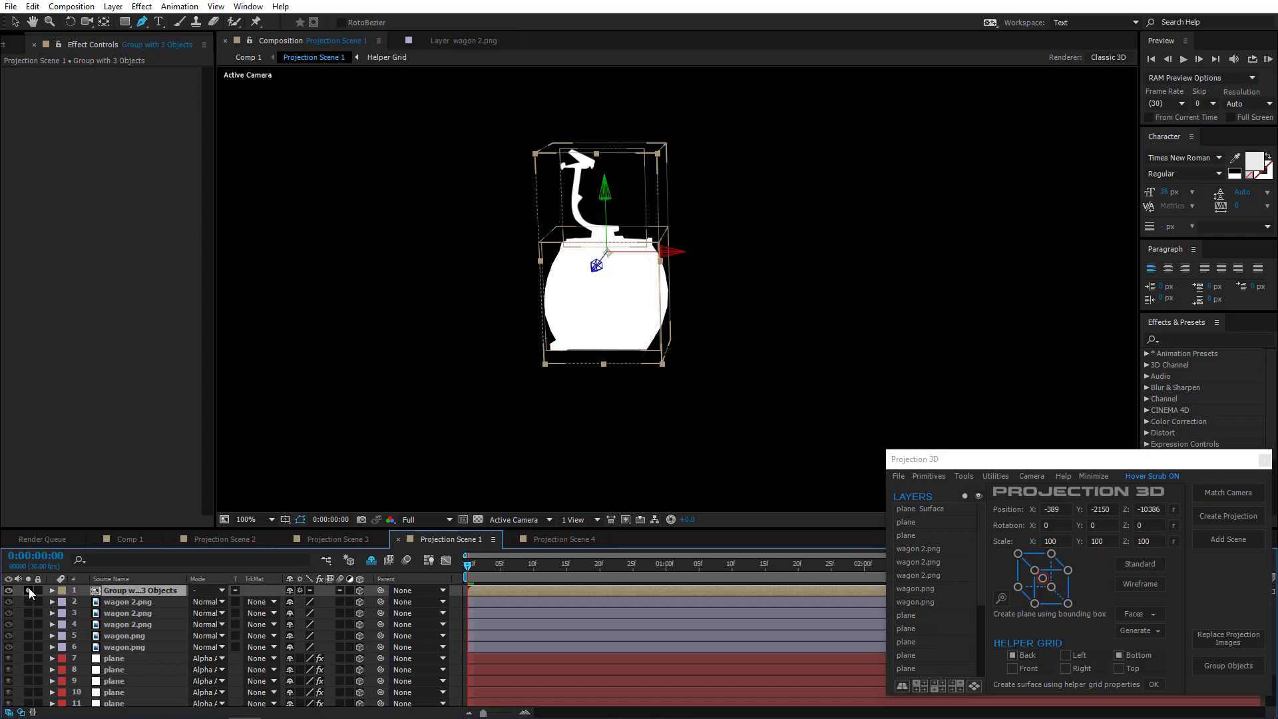
{"action": "left_click", "coordinate": [29, 590]}
Add another projection scene to Comp 1 and rename its layer Wagon
{"action": "left_click", "coordinate": [132, 538]}
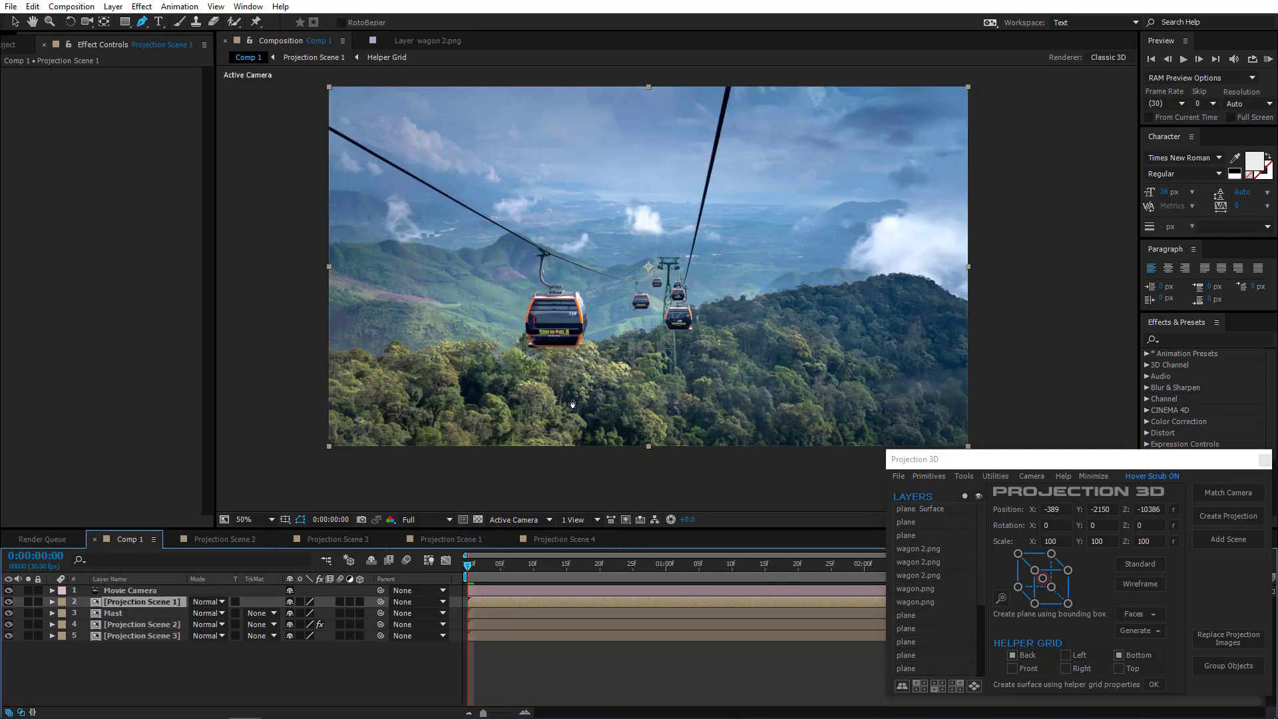
{"action": "left_click", "coordinate": [1211, 539]}
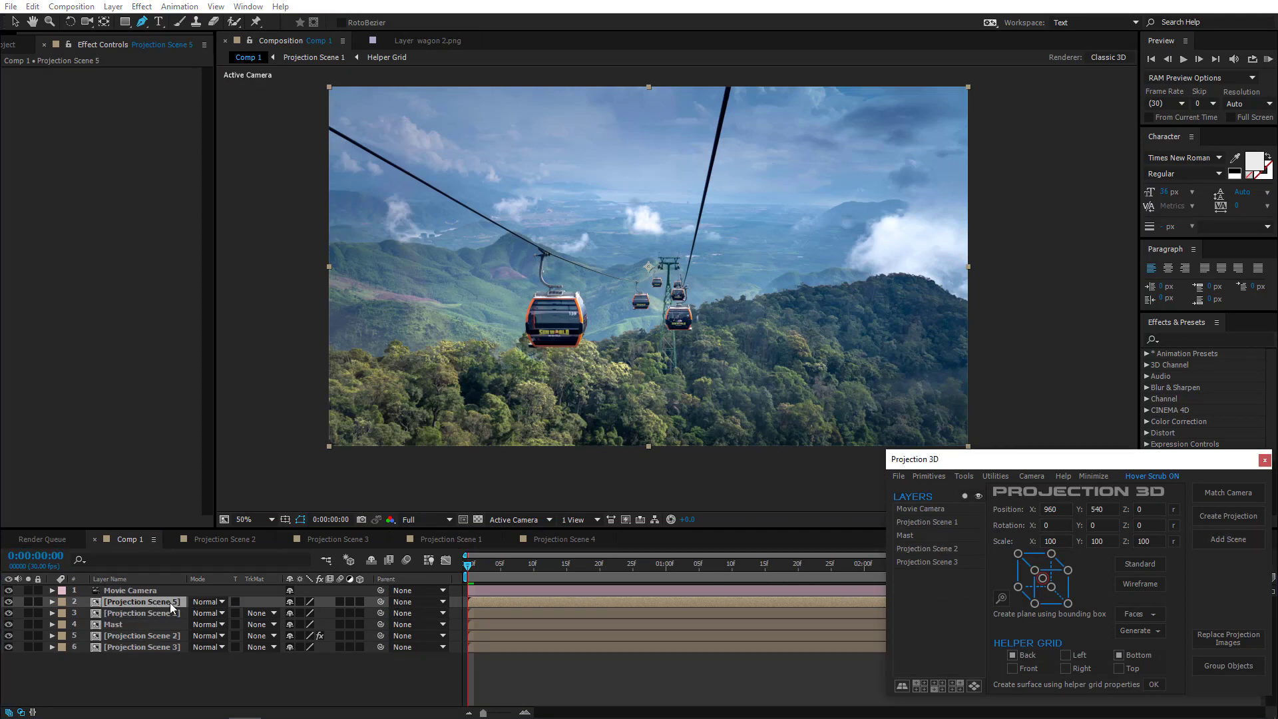
{"action": "left_click", "coordinate": [170, 602]}
{"action": "key", "text": "Return"}
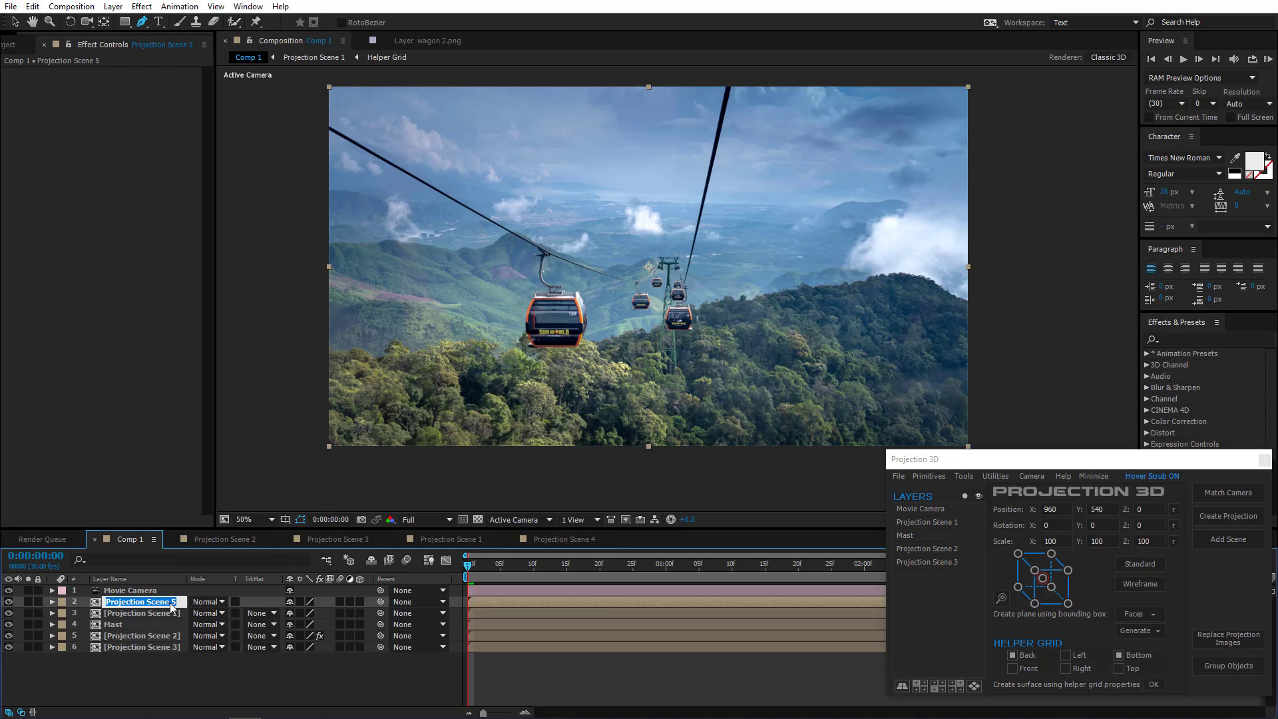
{"action": "type", "text": "Wagon"}
{"action": "left_click", "coordinate": [162, 613]}
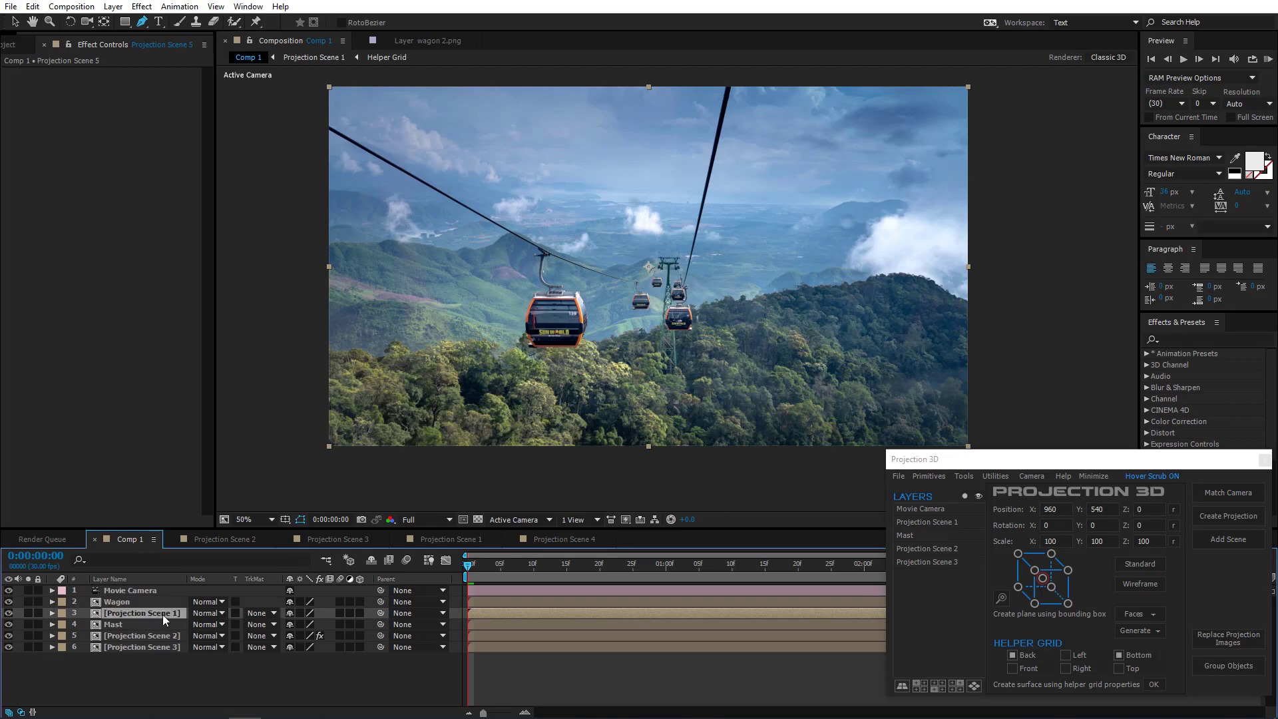
Move the grouped wagon objects out of Projection Scene 1 into the Wagon scene
{"action": "double_click", "coordinate": [157, 601]}
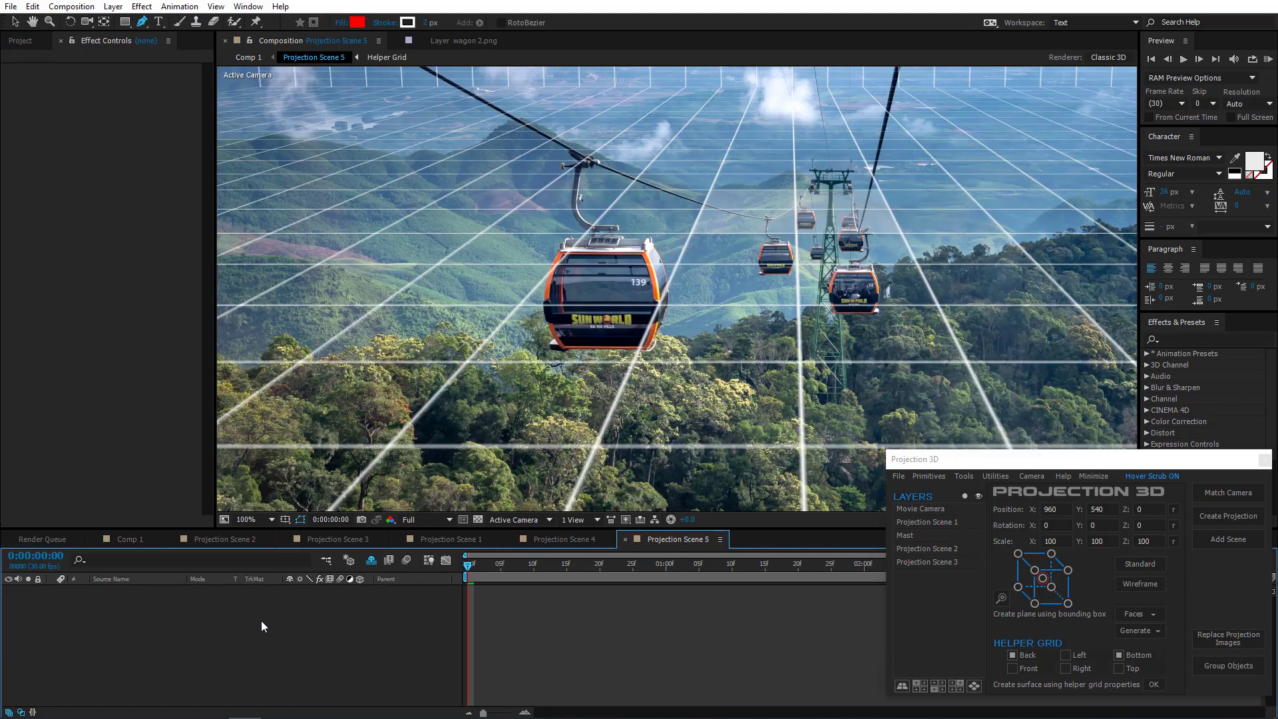
{"action": "left_click", "coordinate": [450, 539]}
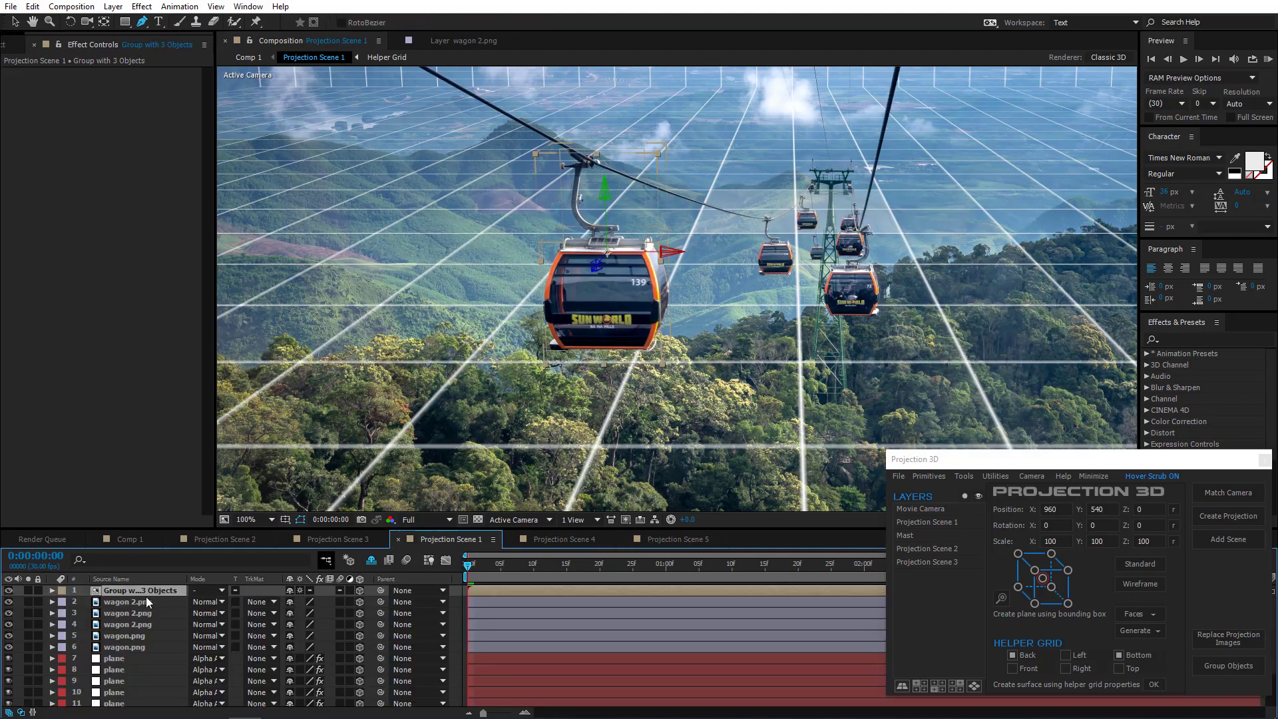
{"action": "key", "text": "ctrl+x"}
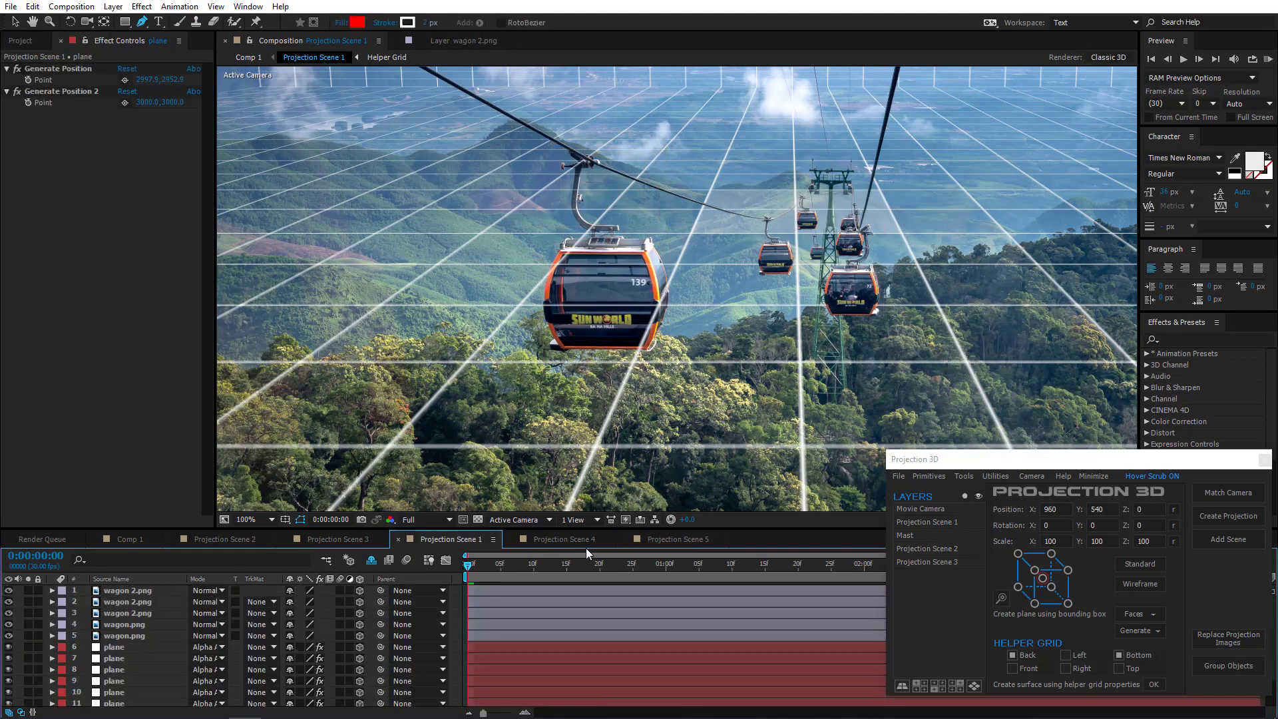
{"action": "left_click", "coordinate": [668, 536]}
{"action": "key", "text": "ctrl+v"}
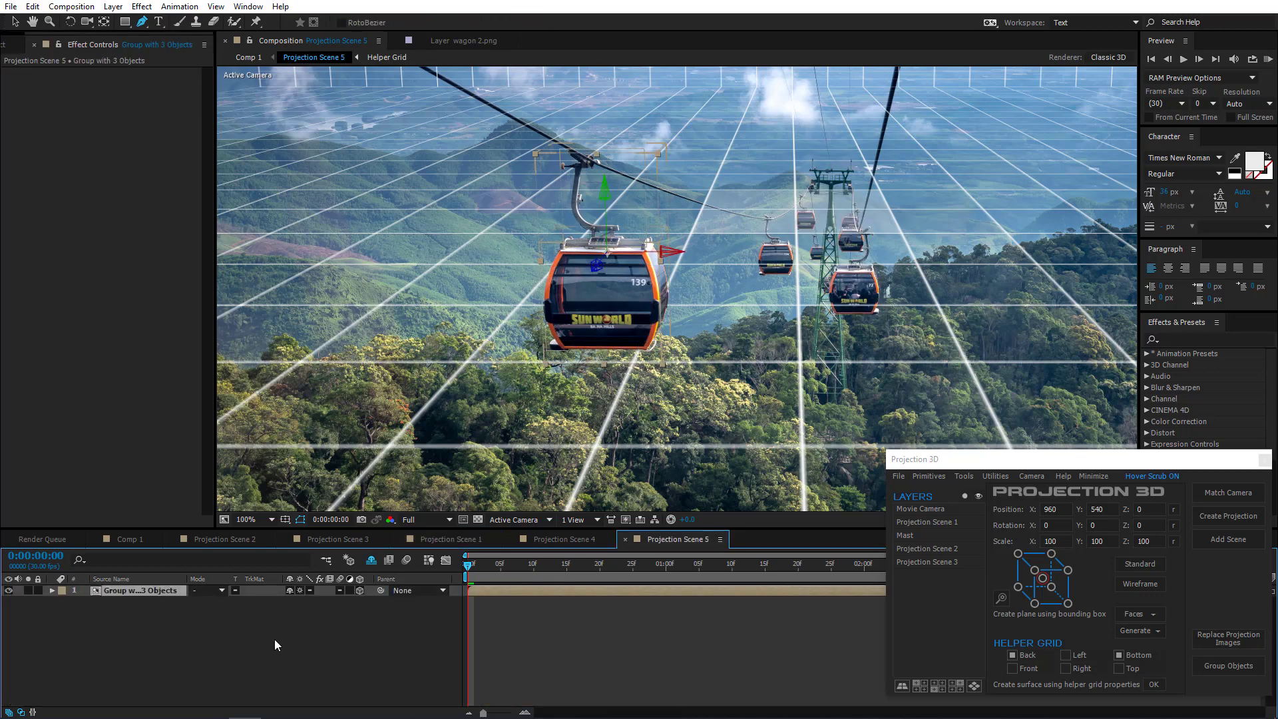
Convert the wagon group into an independent object
{"action": "left_click", "coordinate": [965, 476]}
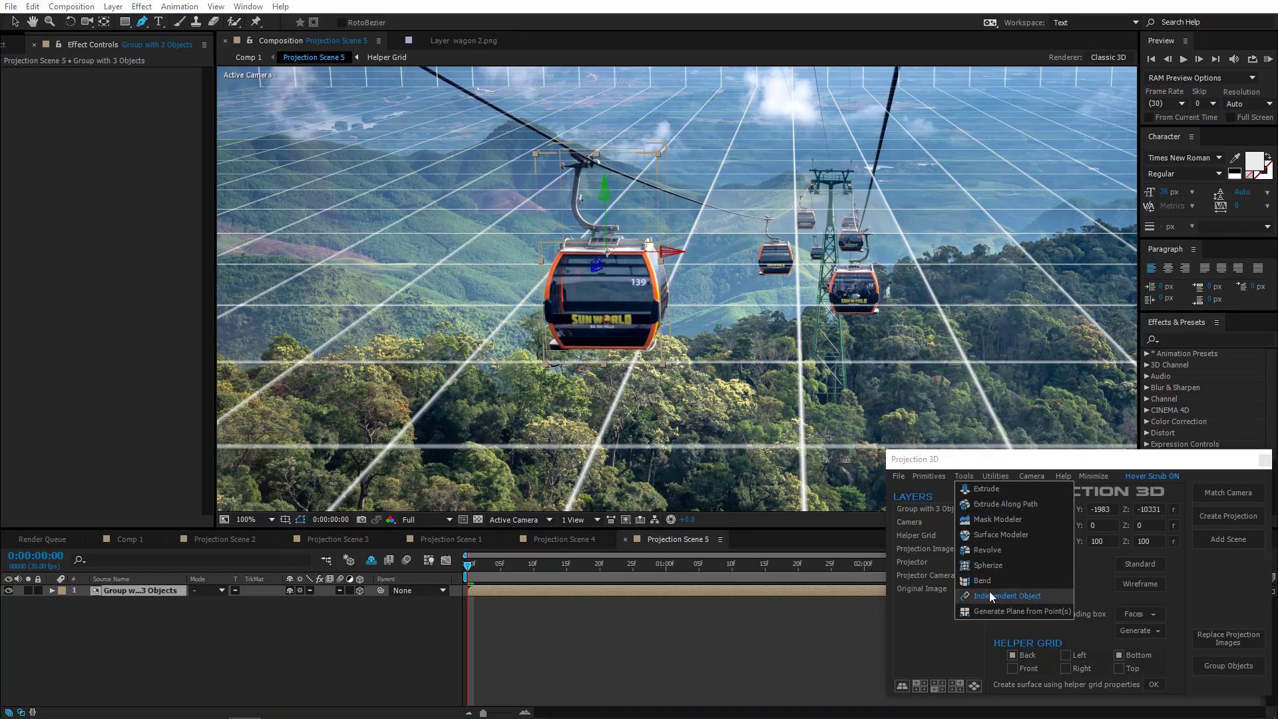
{"action": "left_click", "coordinate": [990, 591]}
{"action": "scroll", "coordinate": [719, 328], "scroll_direction": "down", "scroll_amount": 2}
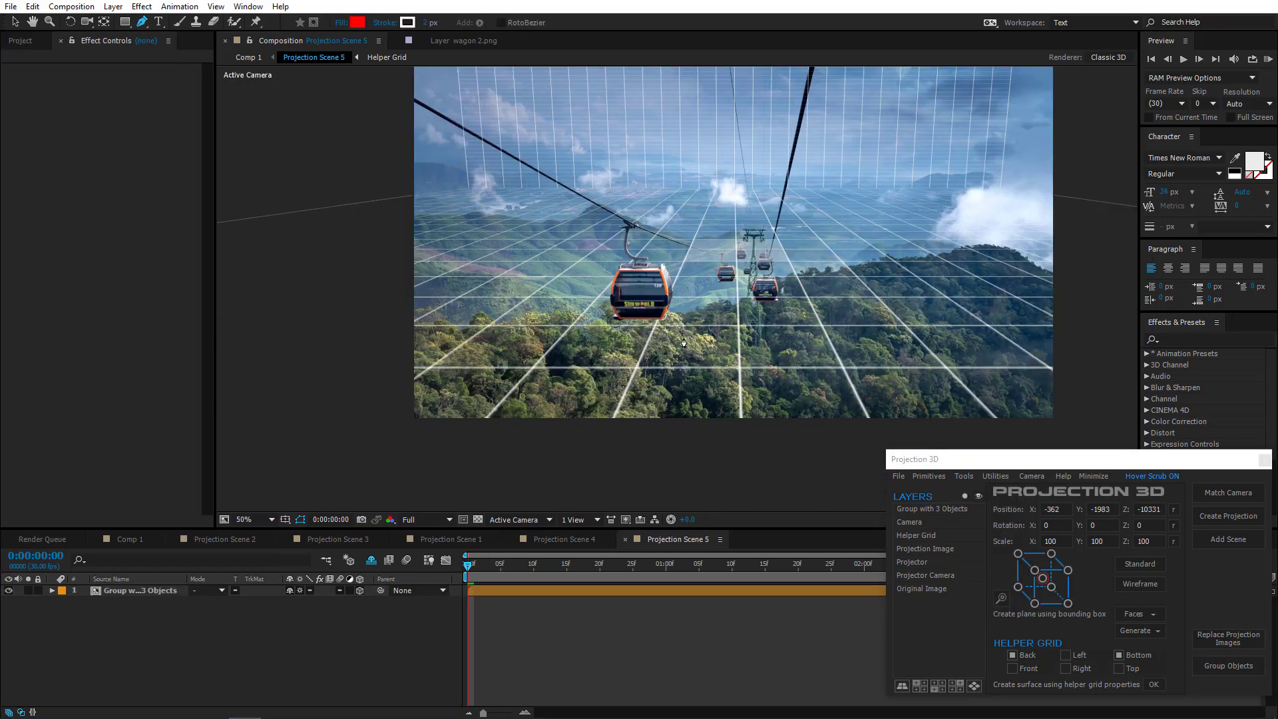
Try rotating the independent wagon group to test its projection, and undo the rotation
{"action": "left_click", "coordinate": [145, 593]}
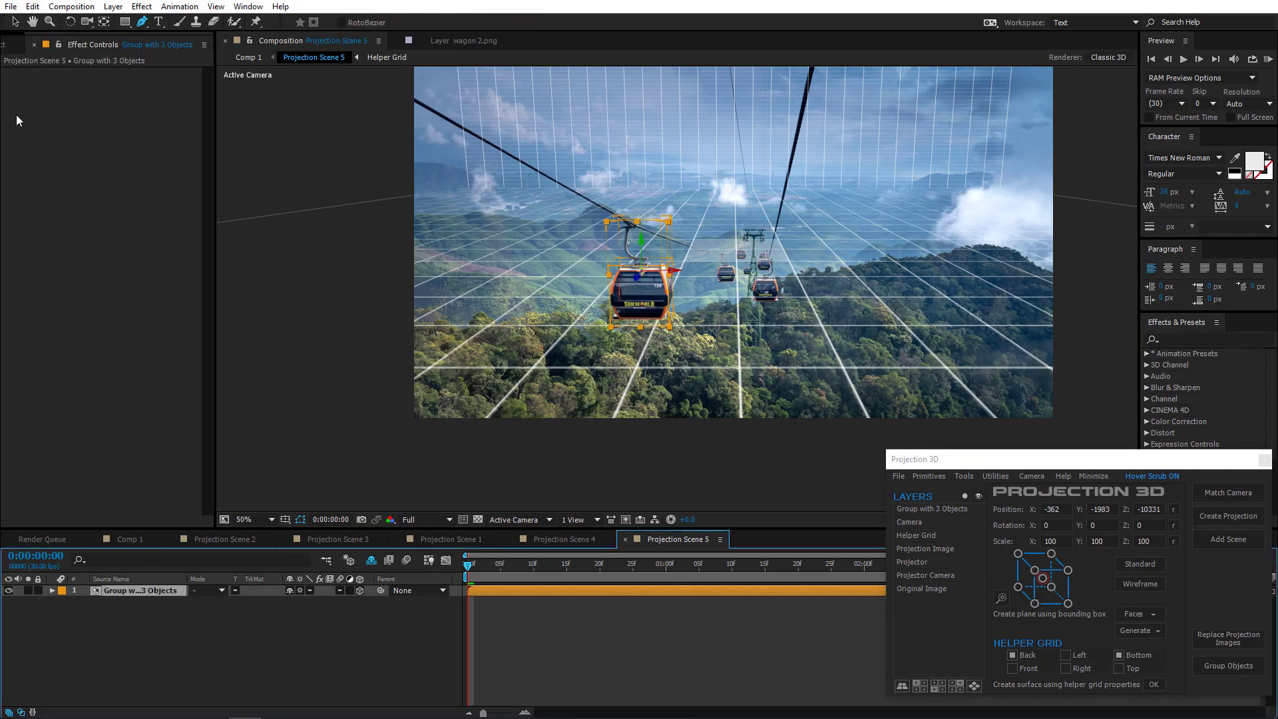
{"action": "left_click", "coordinate": [70, 22]}
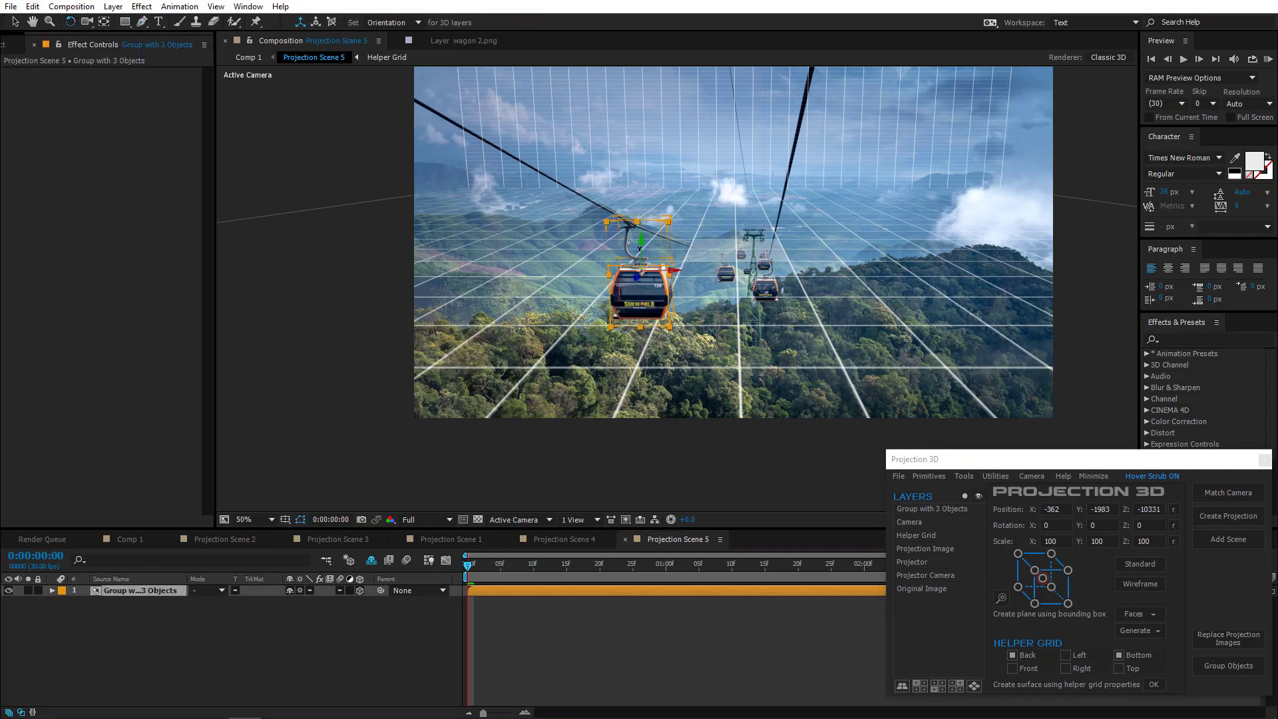
{"action": "left_click_drag", "start_coordinate": [645, 248], "coordinate": [631, 254]}
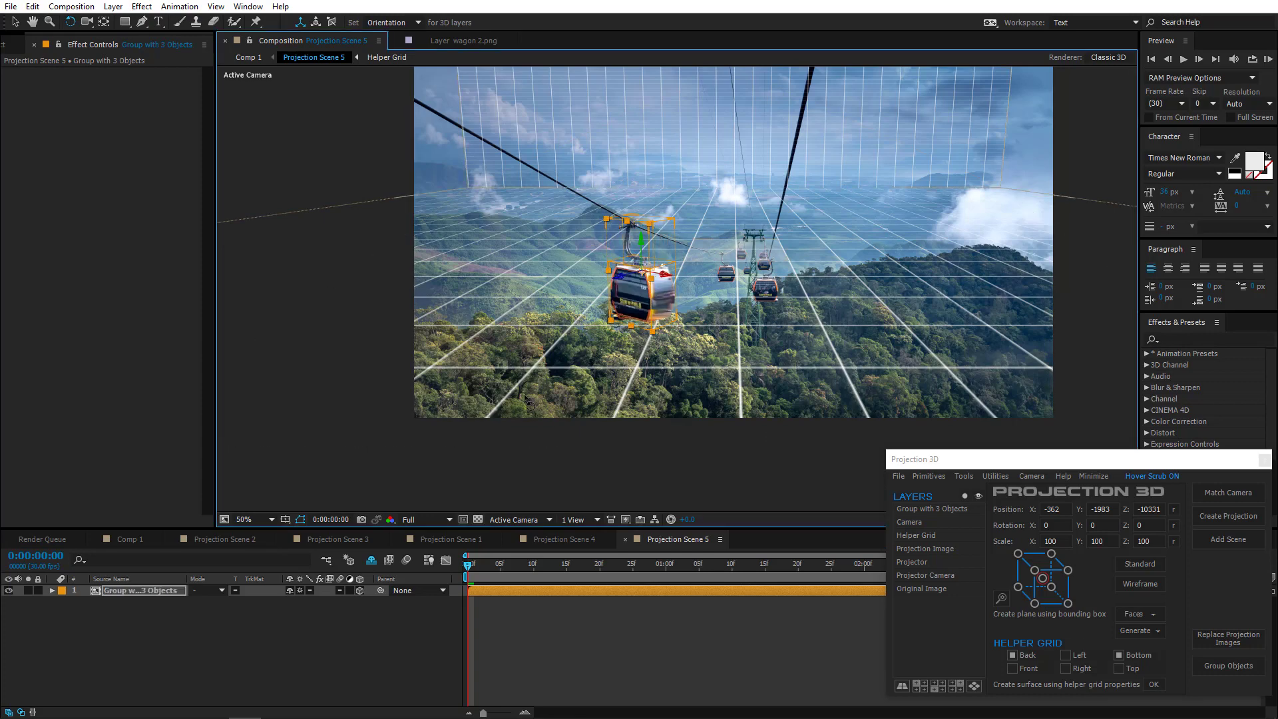
{"action": "key", "text": "ctrl+z"}
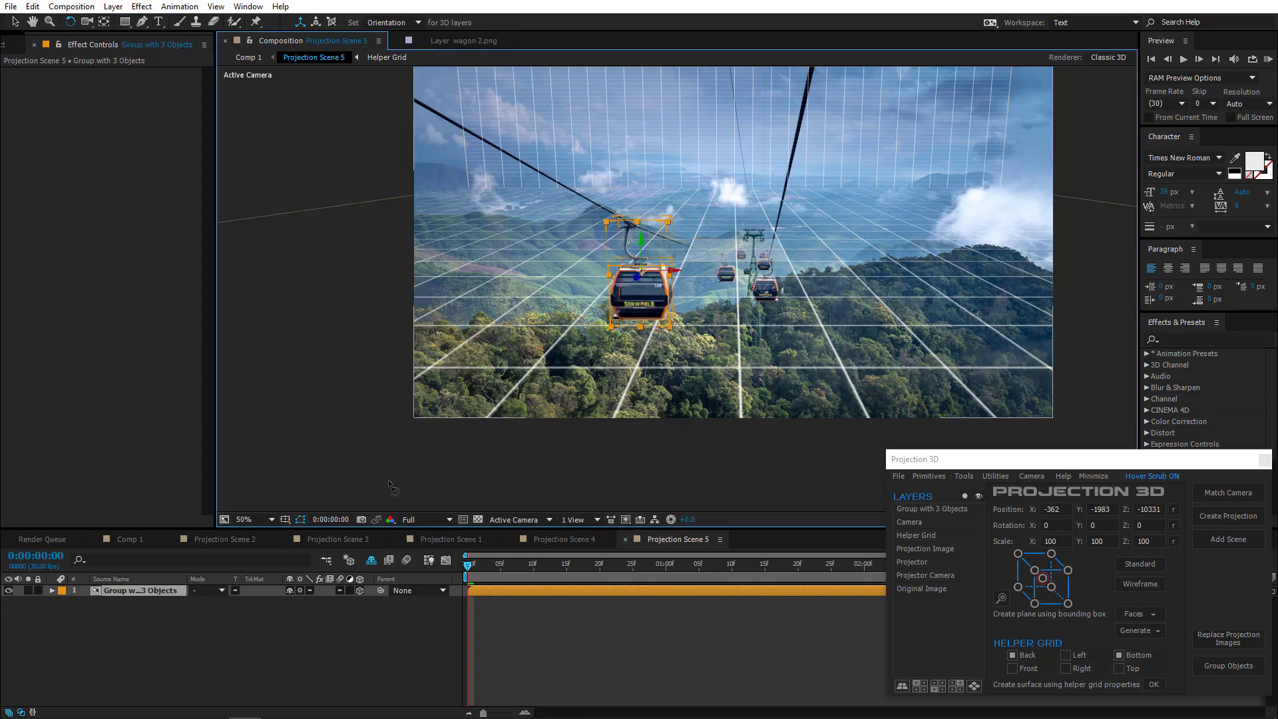
Preview the camera animation in Comp 1 with the composition fitted to the viewer and Projection 3D minimized
{"action": "left_click", "coordinate": [136, 540]}
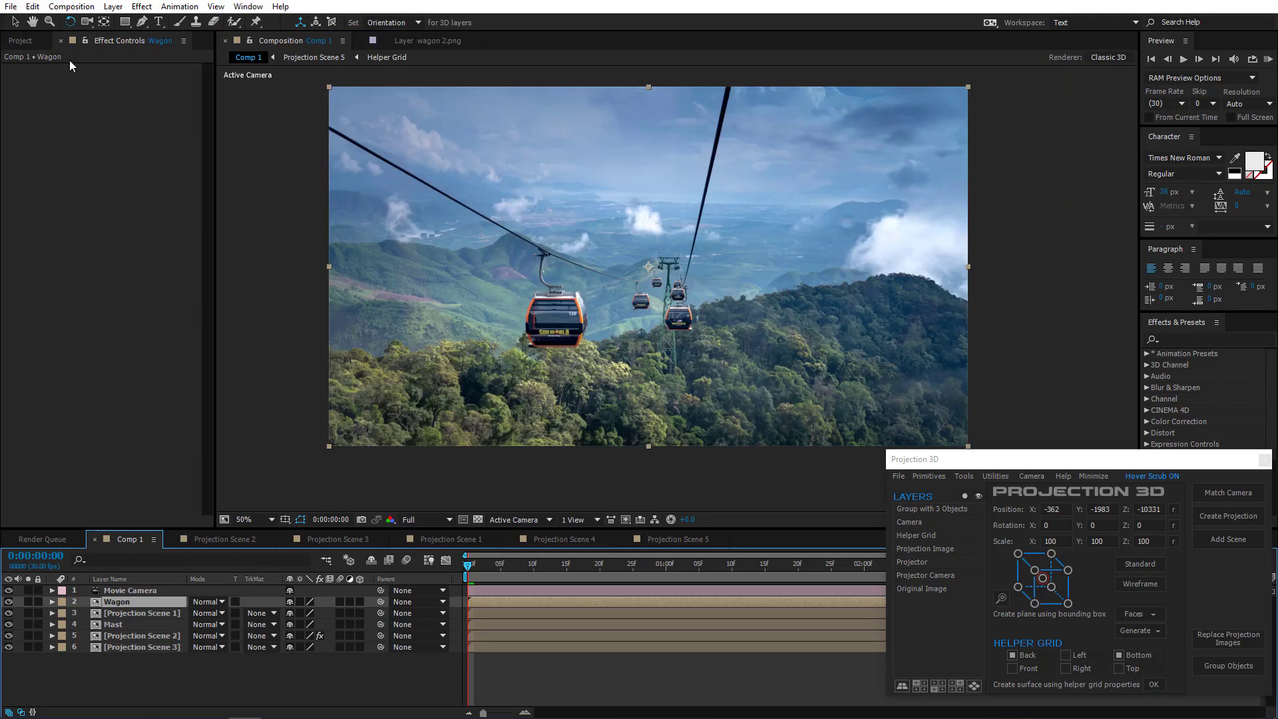
{"action": "left_click", "coordinate": [15, 22]}
{"action": "left_click_drag", "start_coordinate": [635, 290], "coordinate": [648, 299]}
{"action": "left_click", "coordinate": [261, 520]}
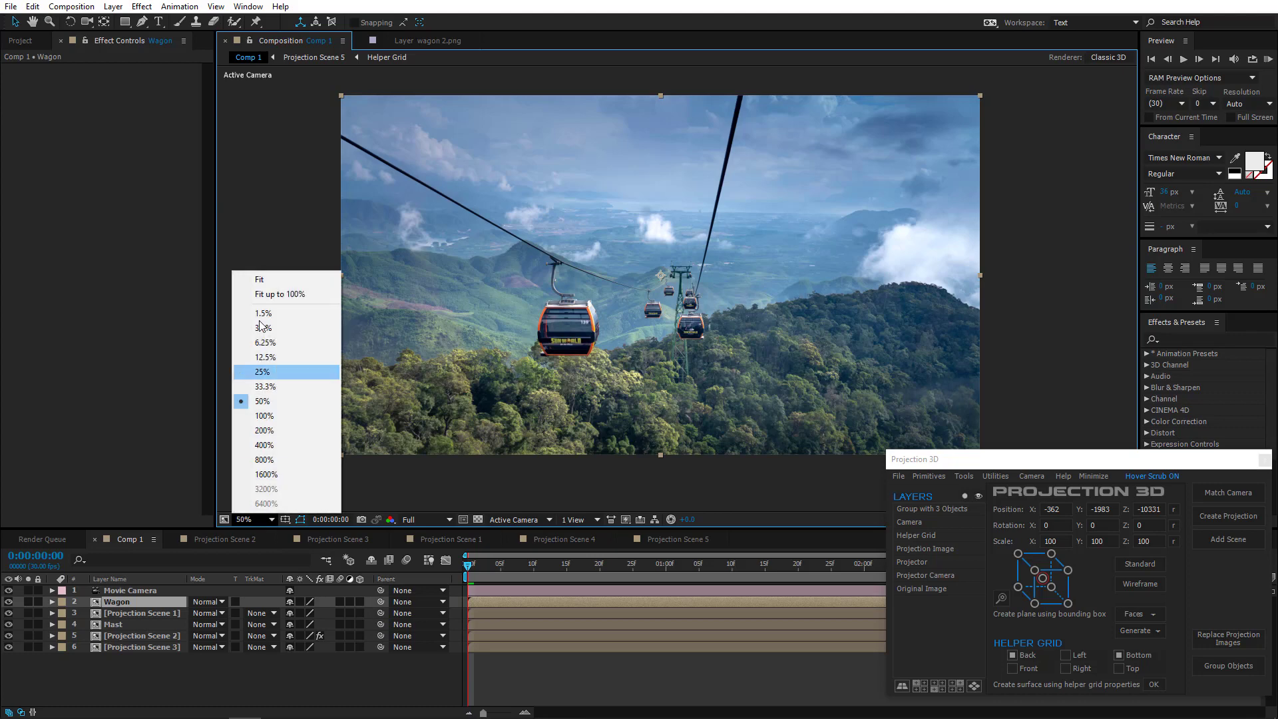
{"action": "left_click", "coordinate": [260, 279]}
{"action": "left_click", "coordinate": [1094, 476]}
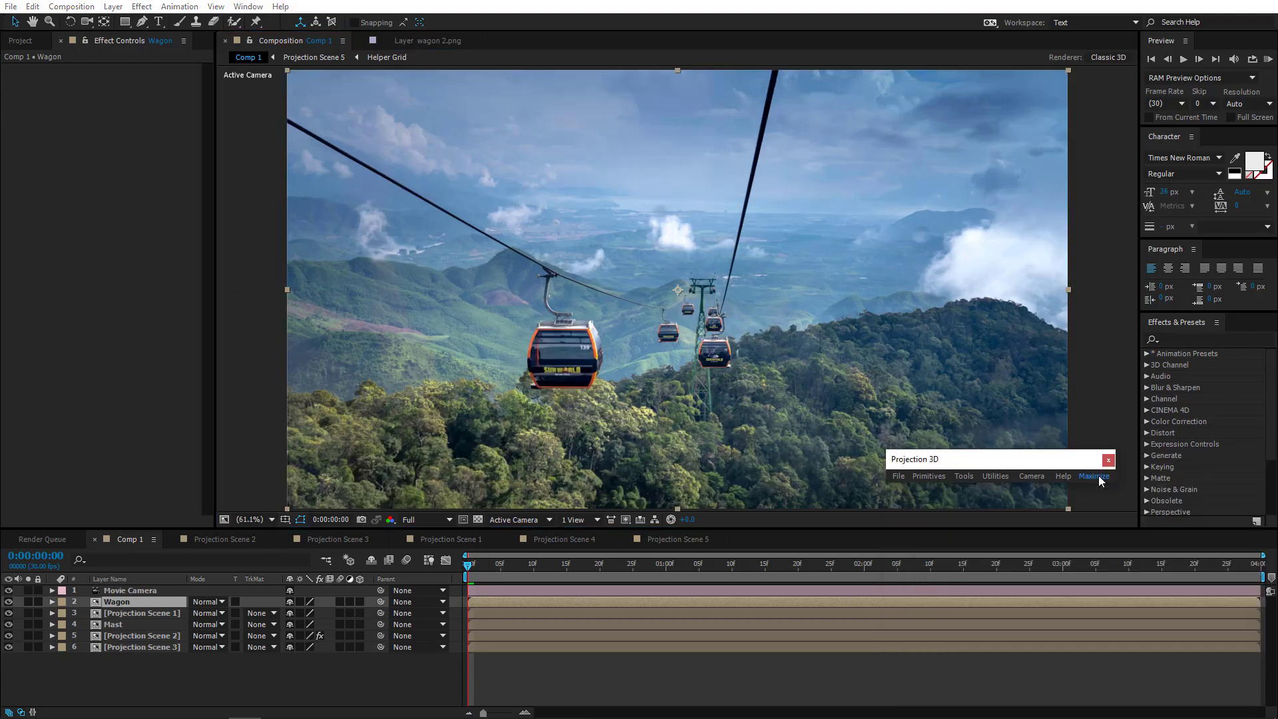
{"action": "left_click", "coordinate": [1269, 60]}
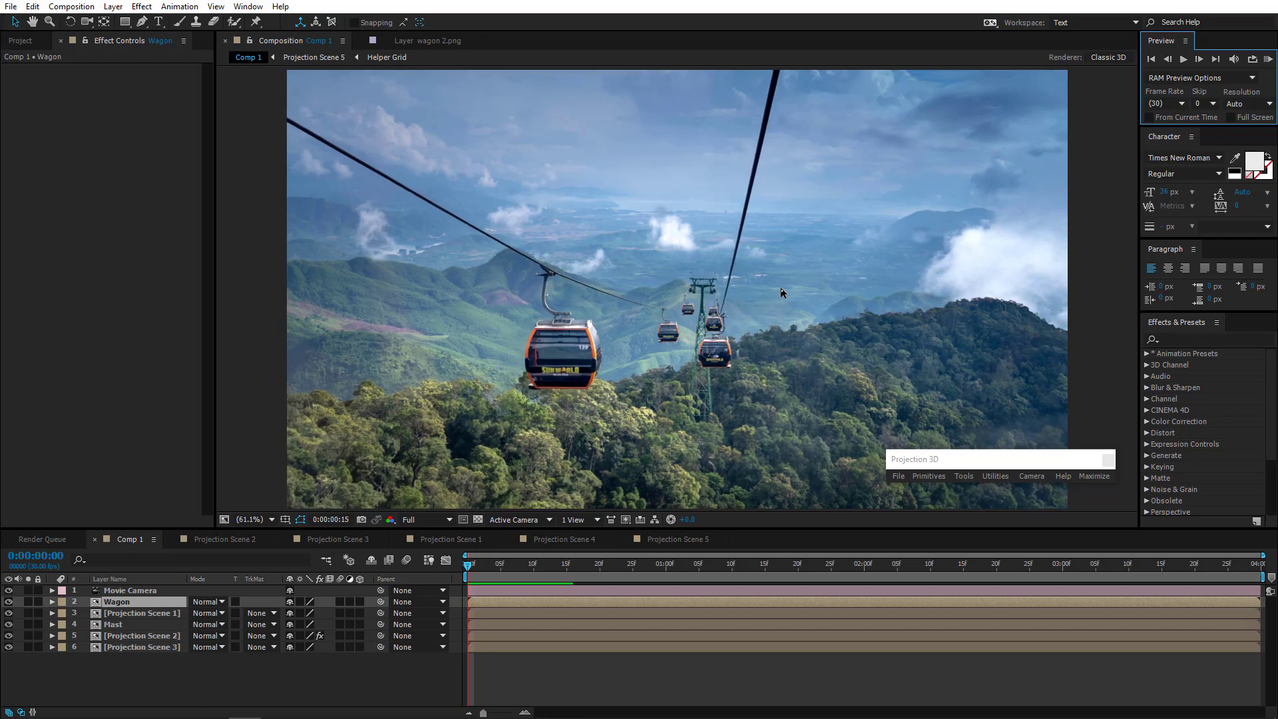
{"action": "key", "text": "space"}
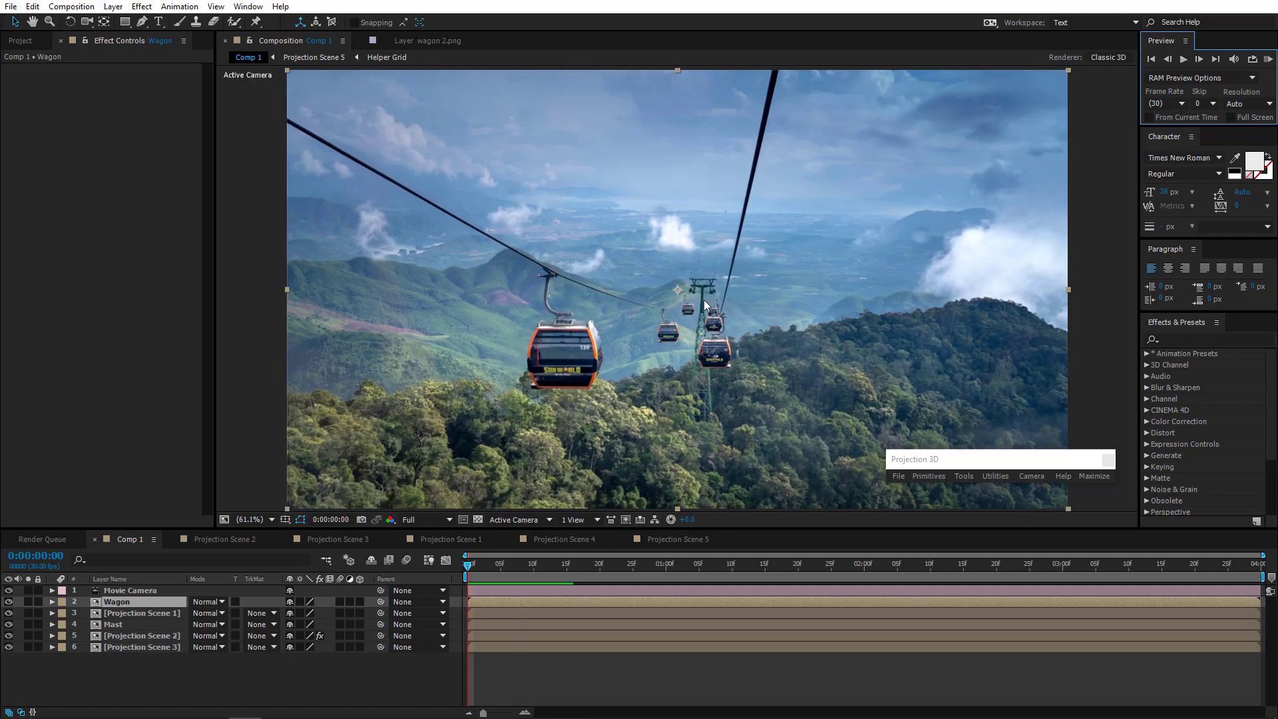
Examine the rope's path and camera placement in Projection Scene 1 from the Left view
{"action": "left_click", "coordinate": [459, 540]}
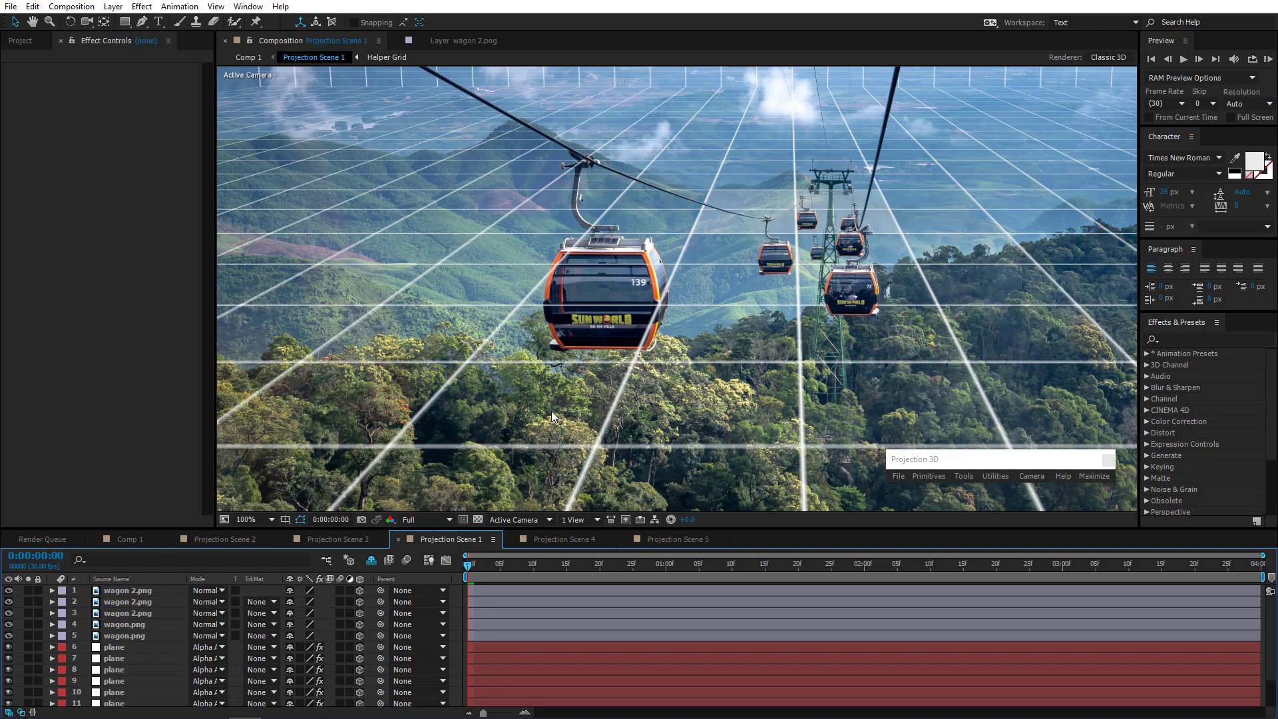
{"action": "key", "text": "comma"}
{"action": "left_click_drag", "start_coordinate": [516, 414], "coordinate": [434, 466]}
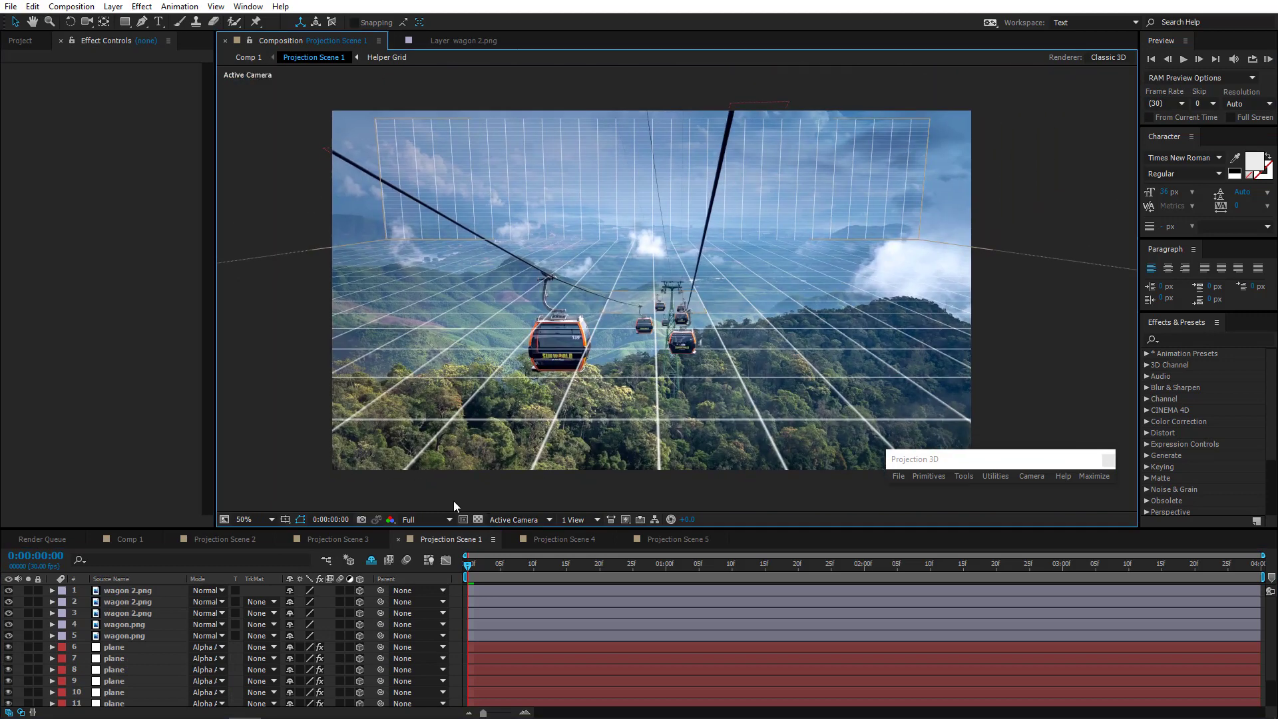
{"action": "left_click", "coordinate": [514, 520]}
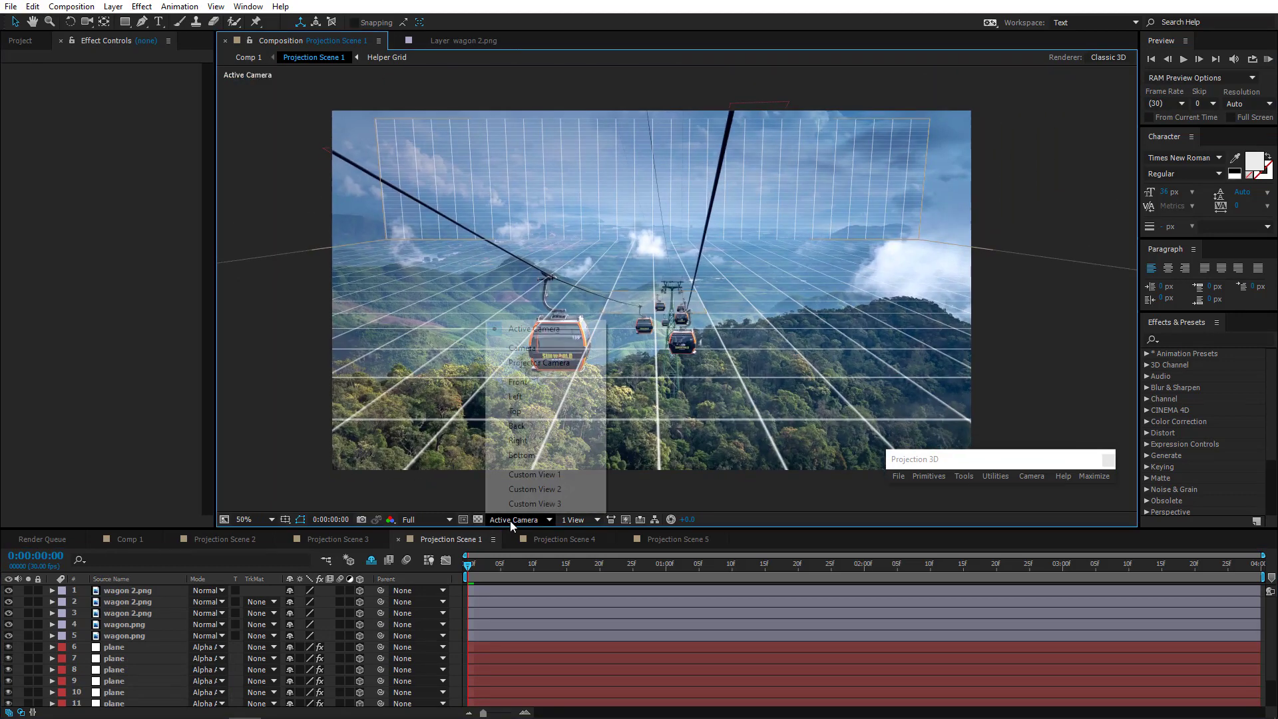
{"action": "left_click", "coordinate": [516, 397]}
{"action": "scroll", "coordinate": [567, 322], "scroll_direction": "up", "scroll_amount": 1}
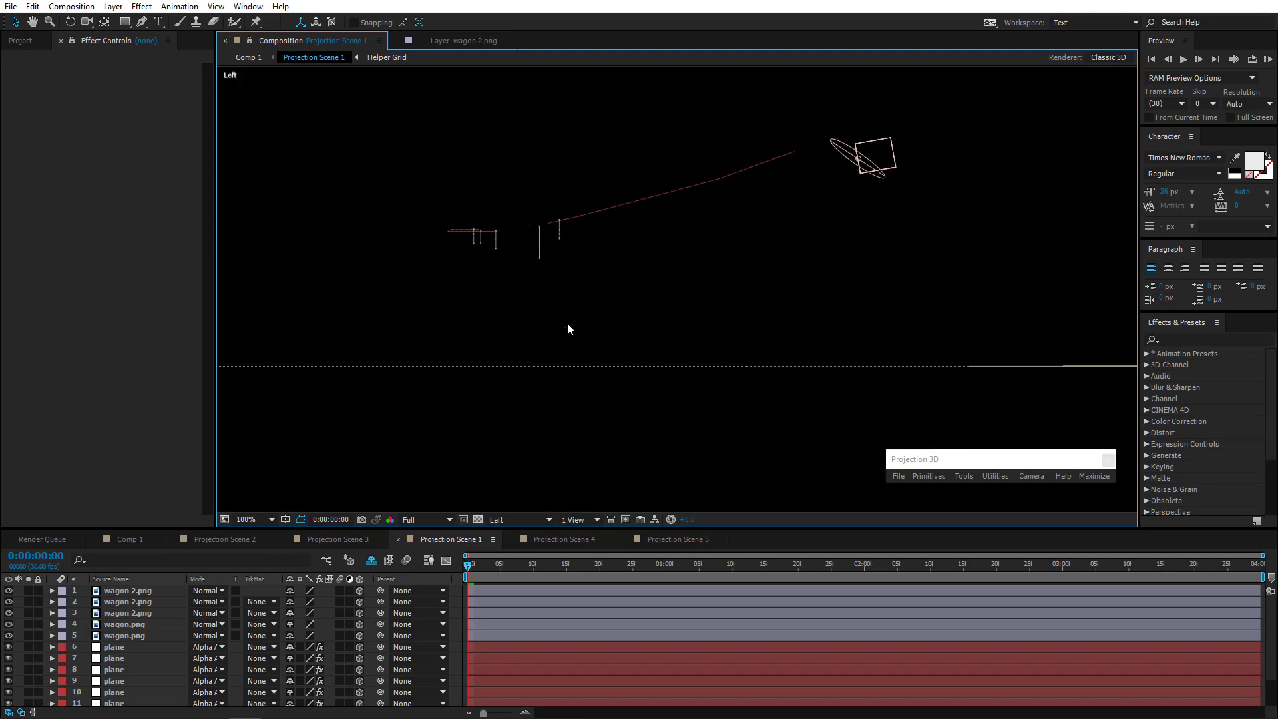
{"action": "left_click_drag", "start_coordinate": [559, 352], "coordinate": [594, 431]}
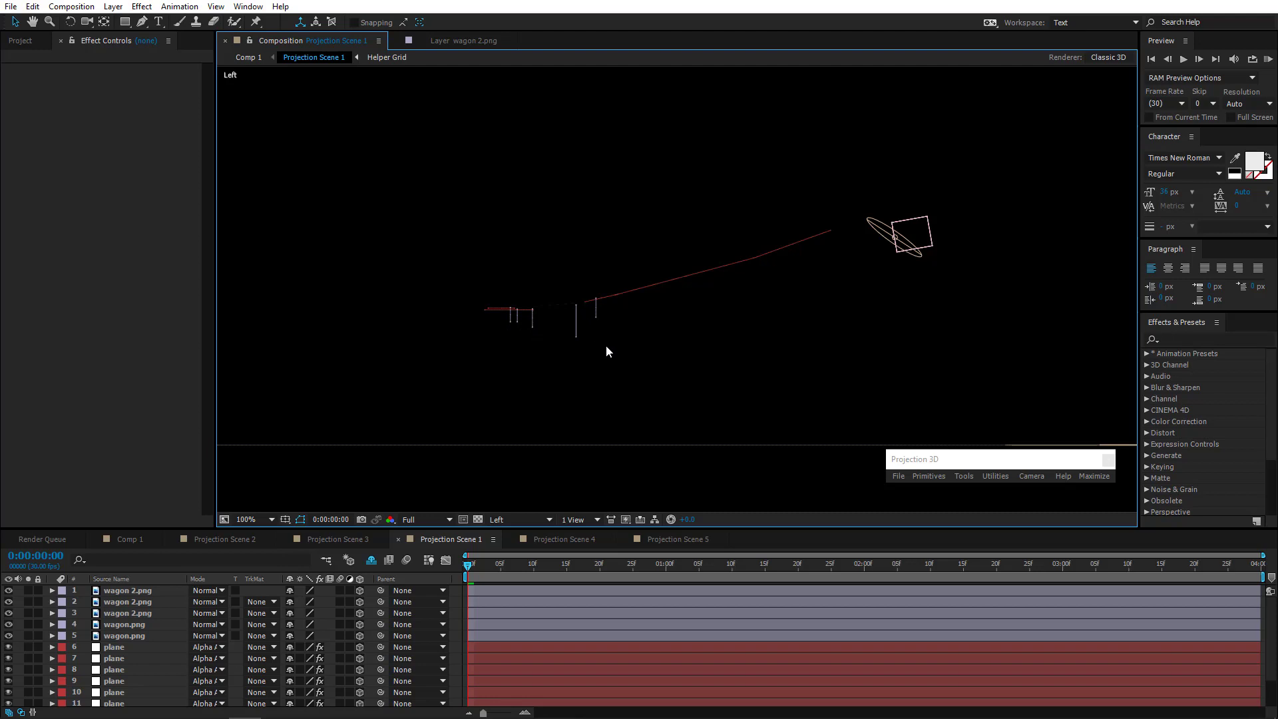
Try placing a copy of the Projection Scene 5 wagon group in Projection Scene 1, and restore the Active Camera view
{"action": "left_click", "coordinate": [679, 540]}
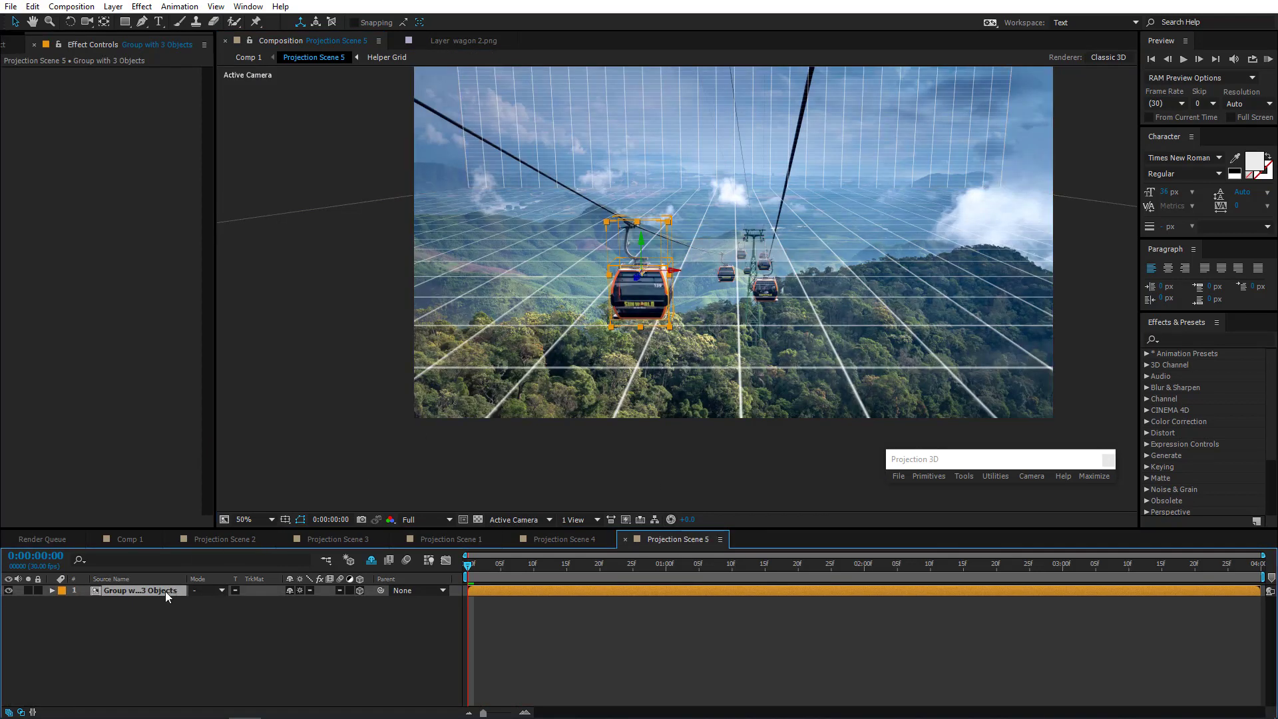
{"action": "left_click", "coordinate": [468, 540]}
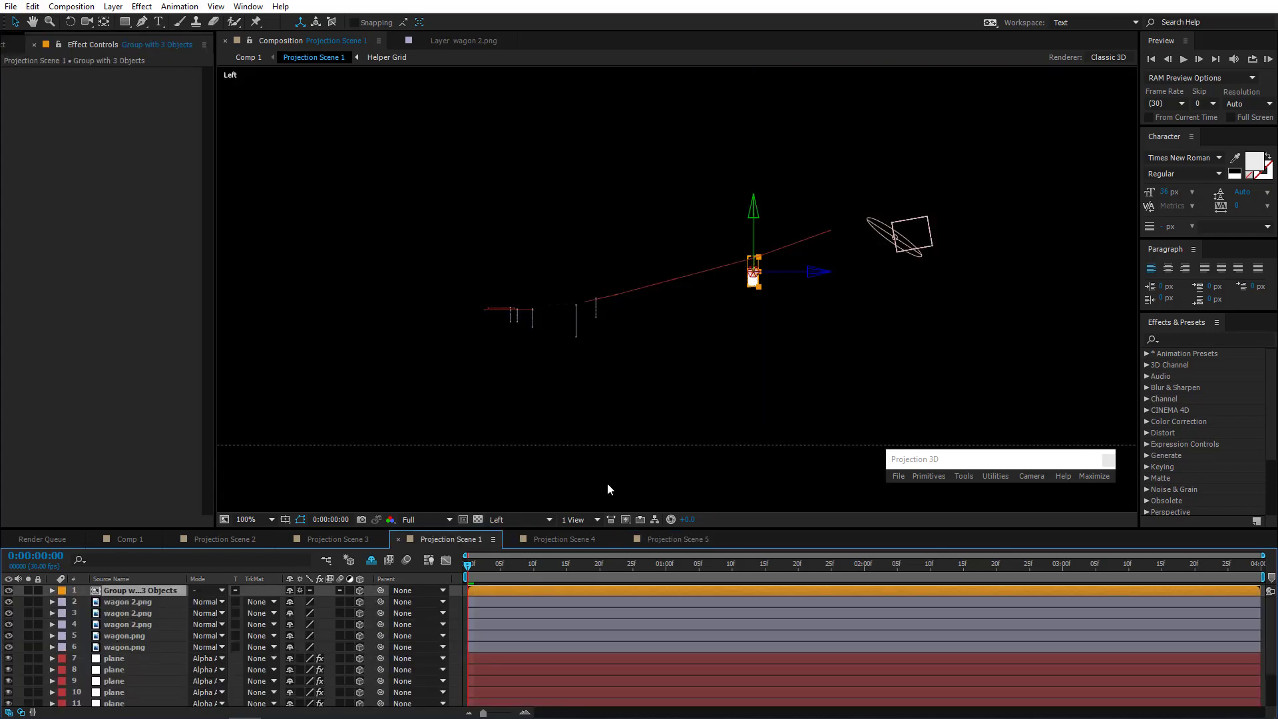
{"action": "key", "text": "Delete"}
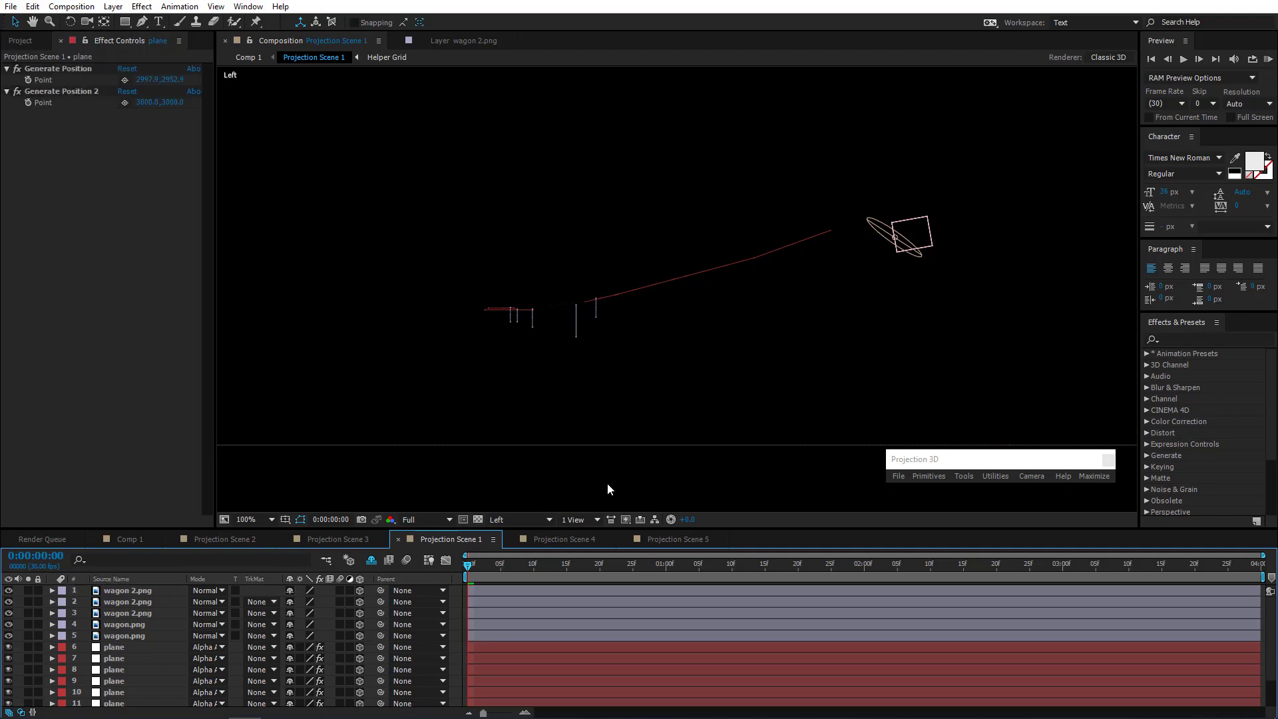
{"action": "left_click", "coordinate": [525, 525]}
{"action": "left_click", "coordinate": [523, 329]}
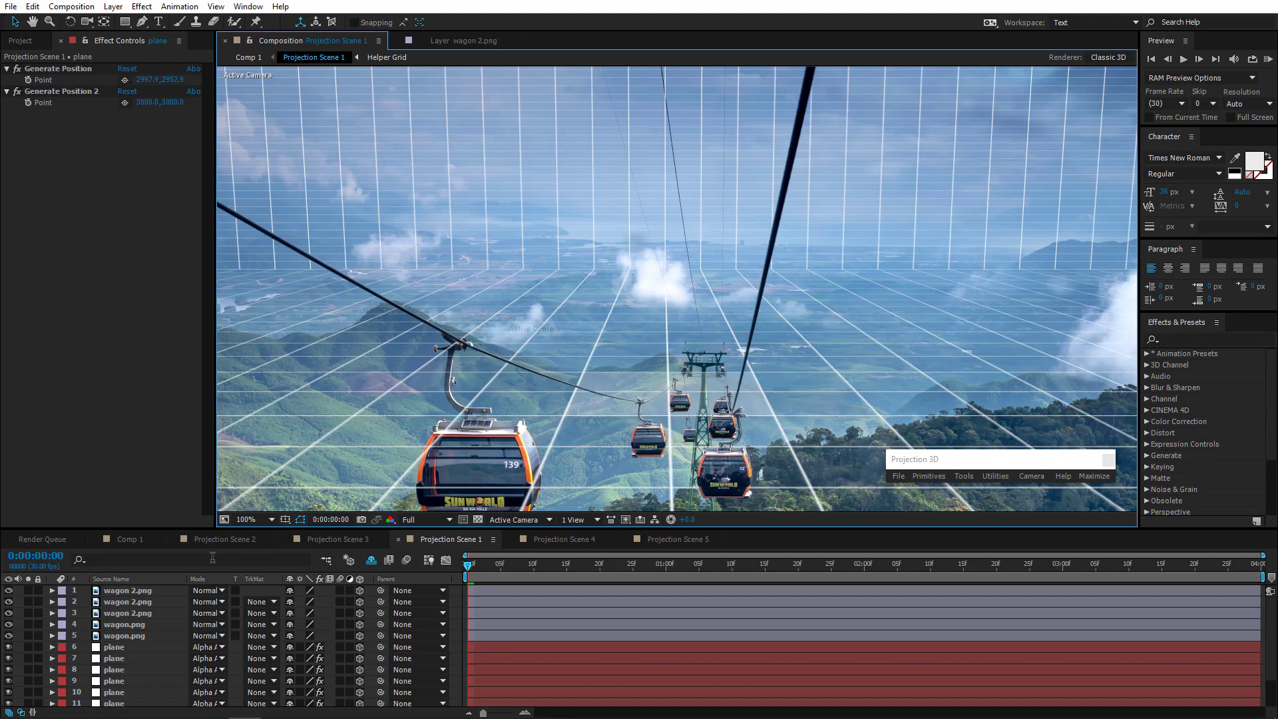
Delete the Movie Camera's end Position keyframe in Comp 1 and return to the start of the timeline
{"action": "left_click", "coordinate": [130, 540]}
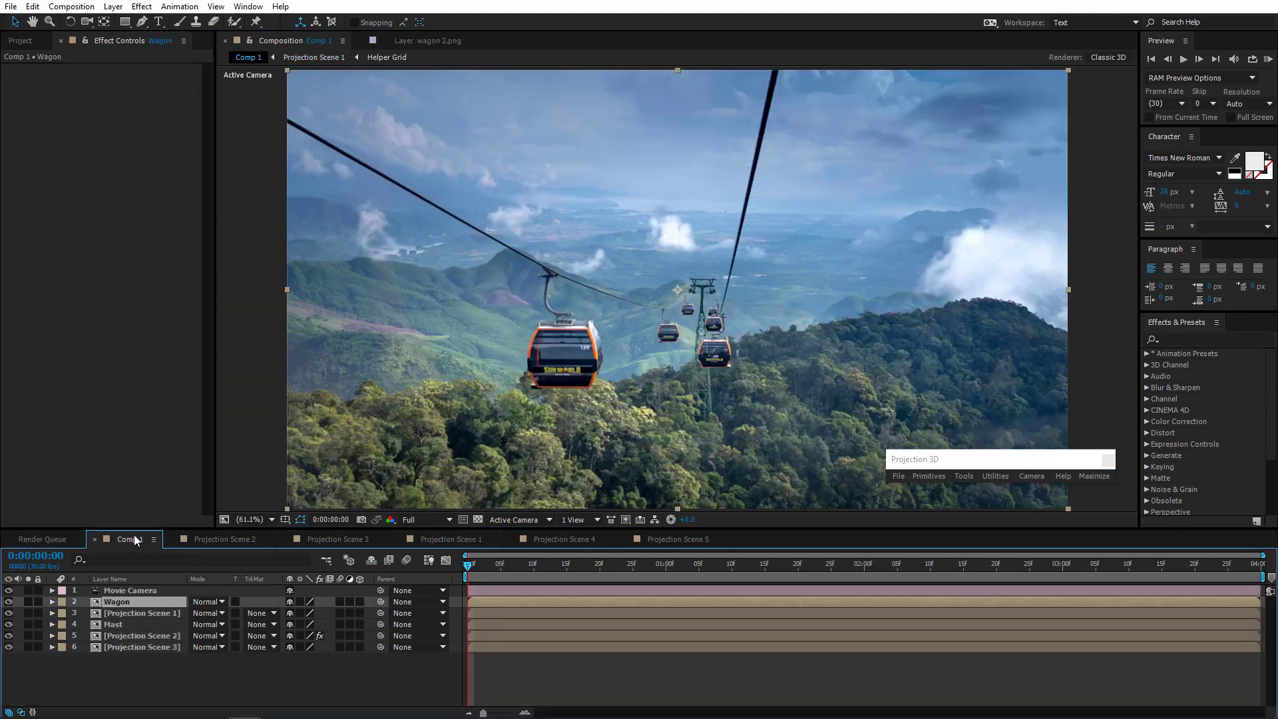
{"action": "left_click", "coordinate": [515, 396]}
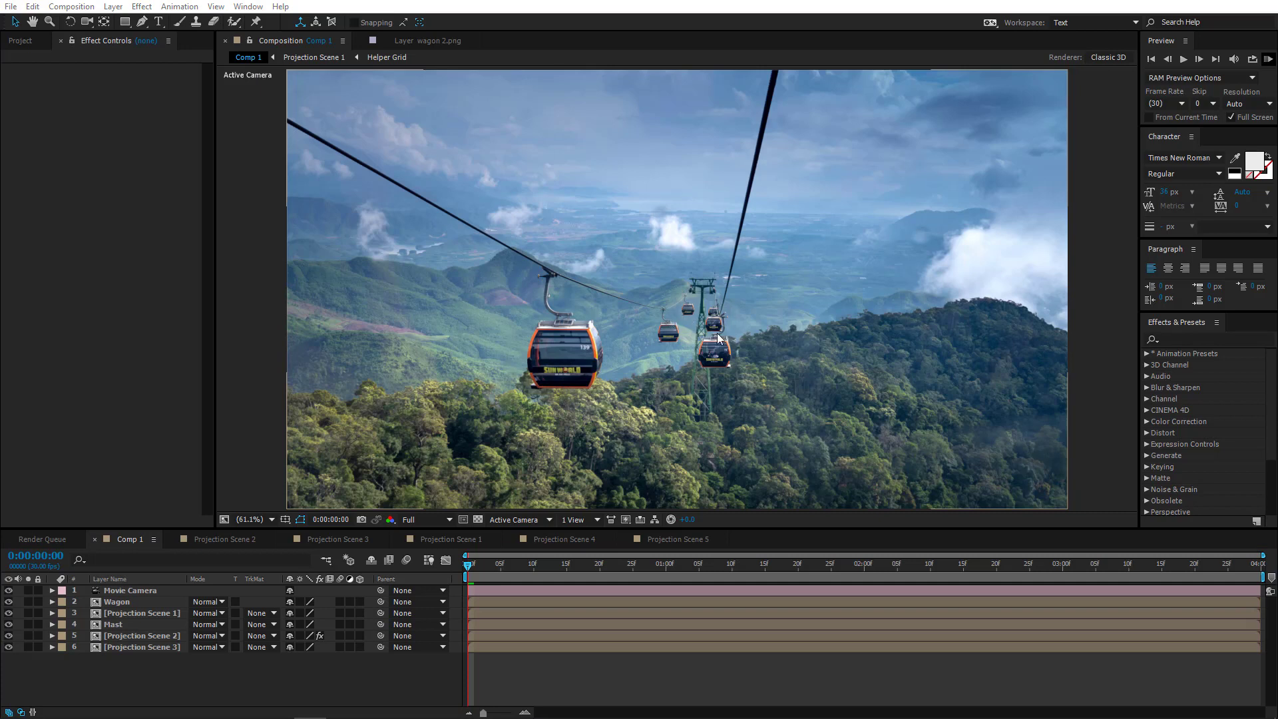
{"action": "left_click", "coordinate": [146, 592]}
{"action": "key", "text": "p"}
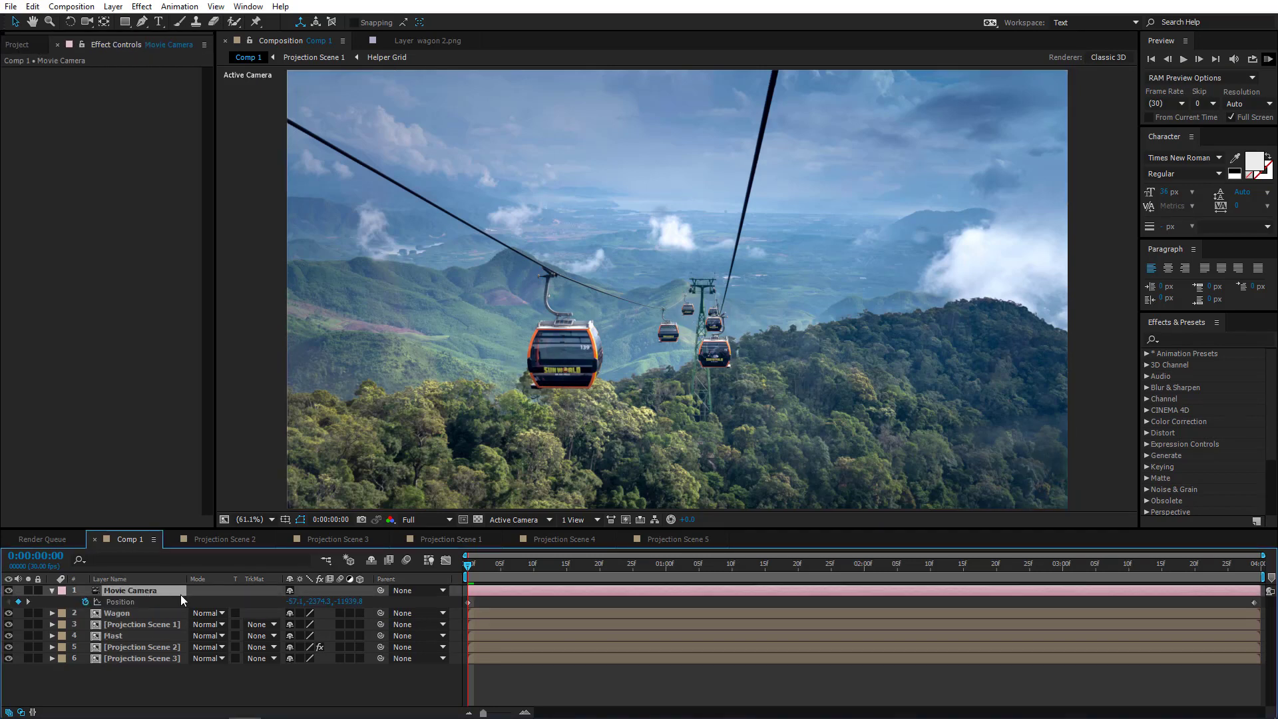
{"action": "key", "text": "shift+a"}
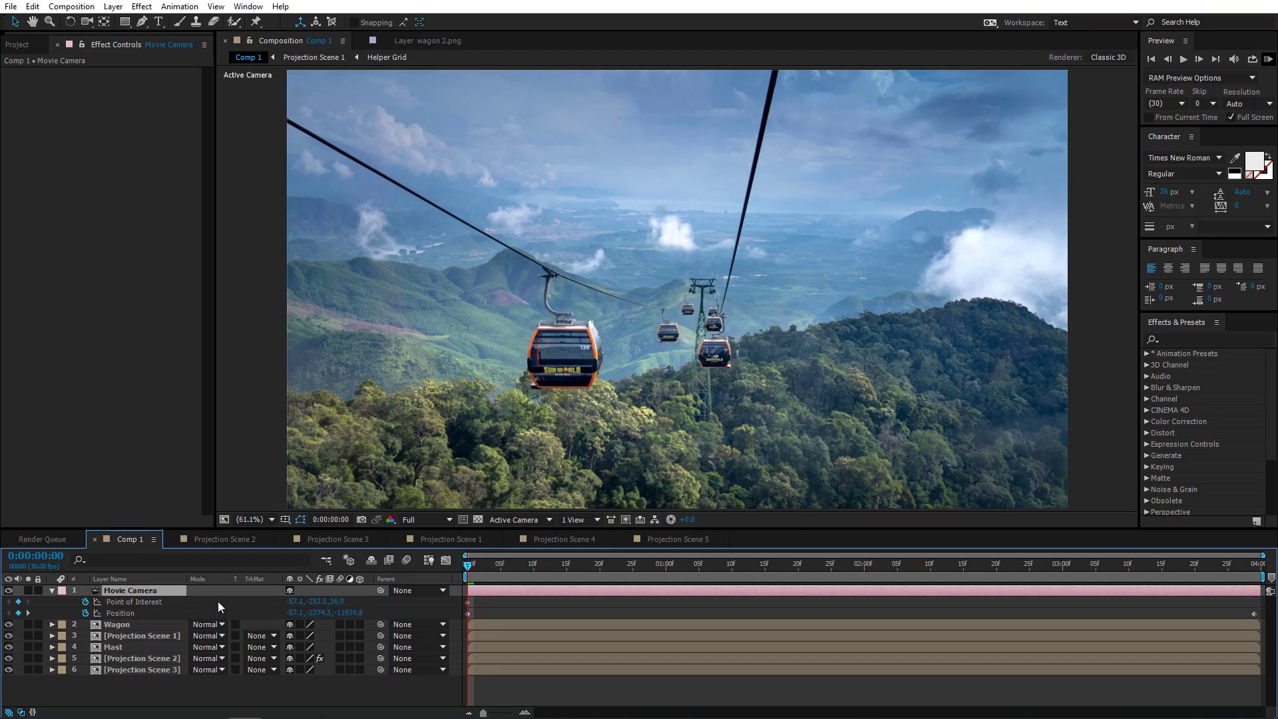
{"action": "left_click", "coordinate": [1253, 613]}
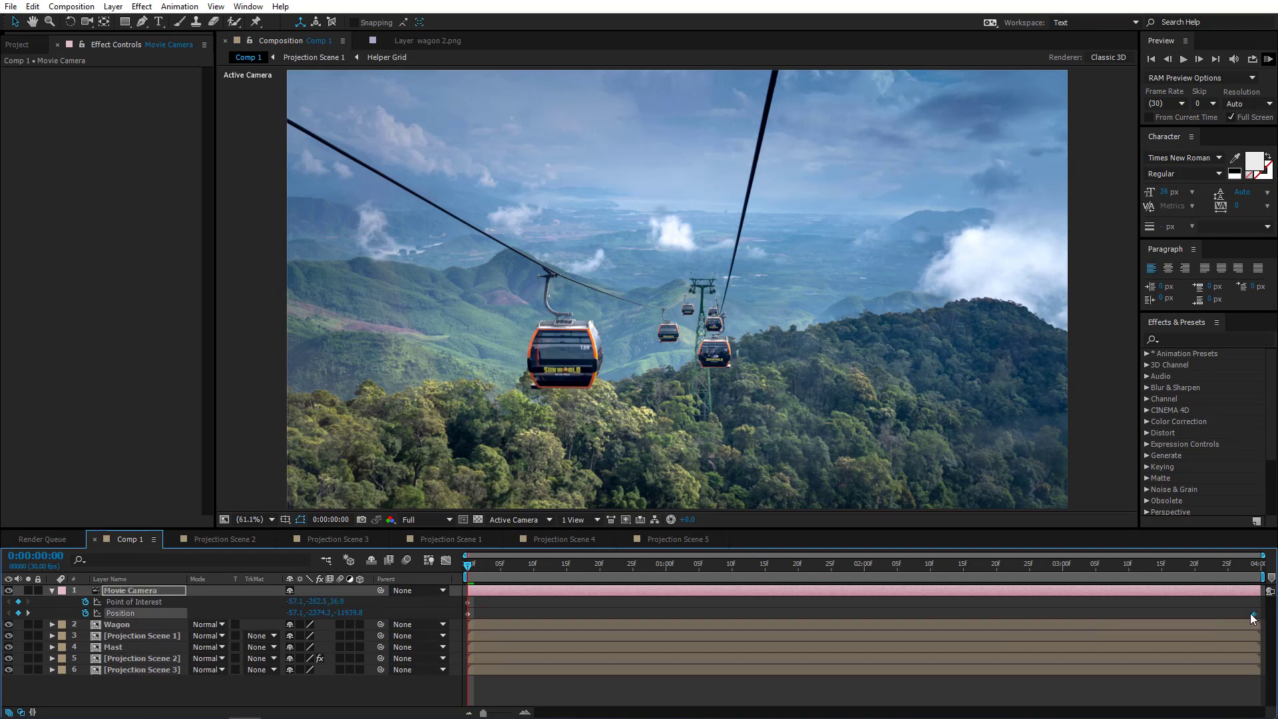
{"action": "key", "text": "Delete"}
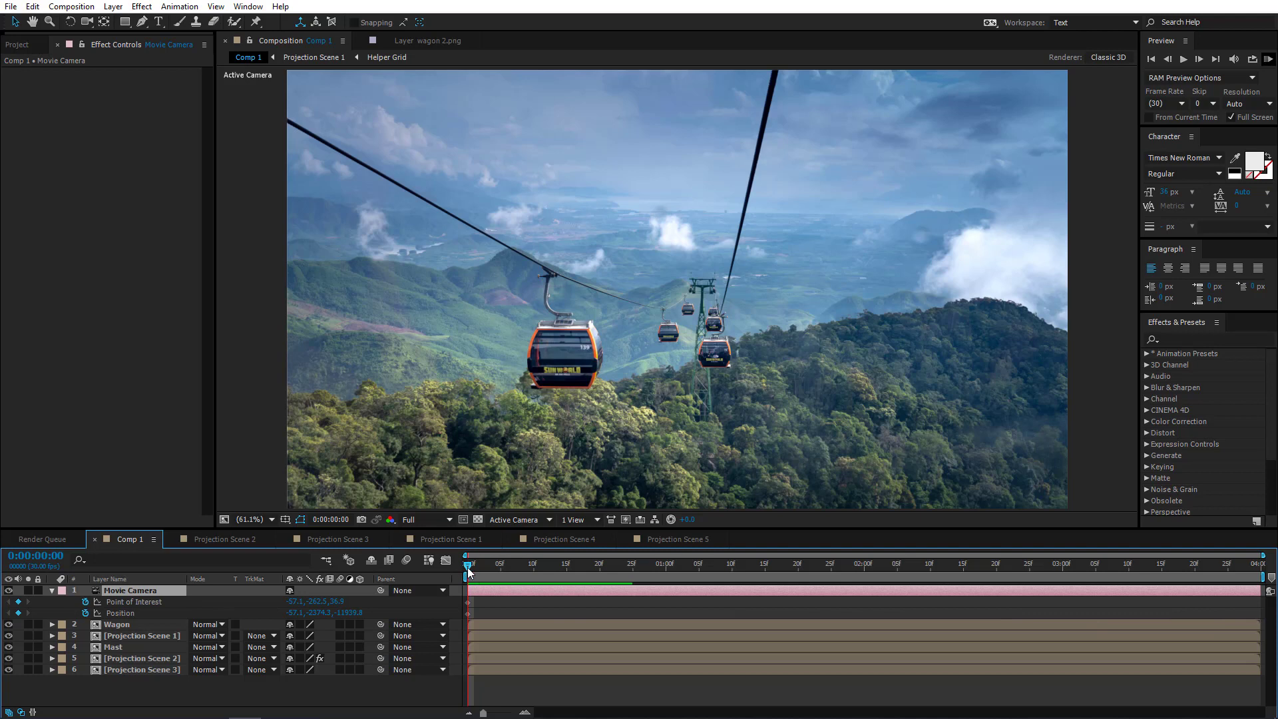
{"action": "mouse_move", "coordinate": [468, 569]}
{"action": "left_mouse_down"}
{"action": "mouse_move", "coordinate": [1233, 566]}
{"action": "mouse_move", "coordinate": [1258, 549]}
{"action": "mouse_move", "coordinate": [453, 577]}
{"action": "left_mouse_up"}
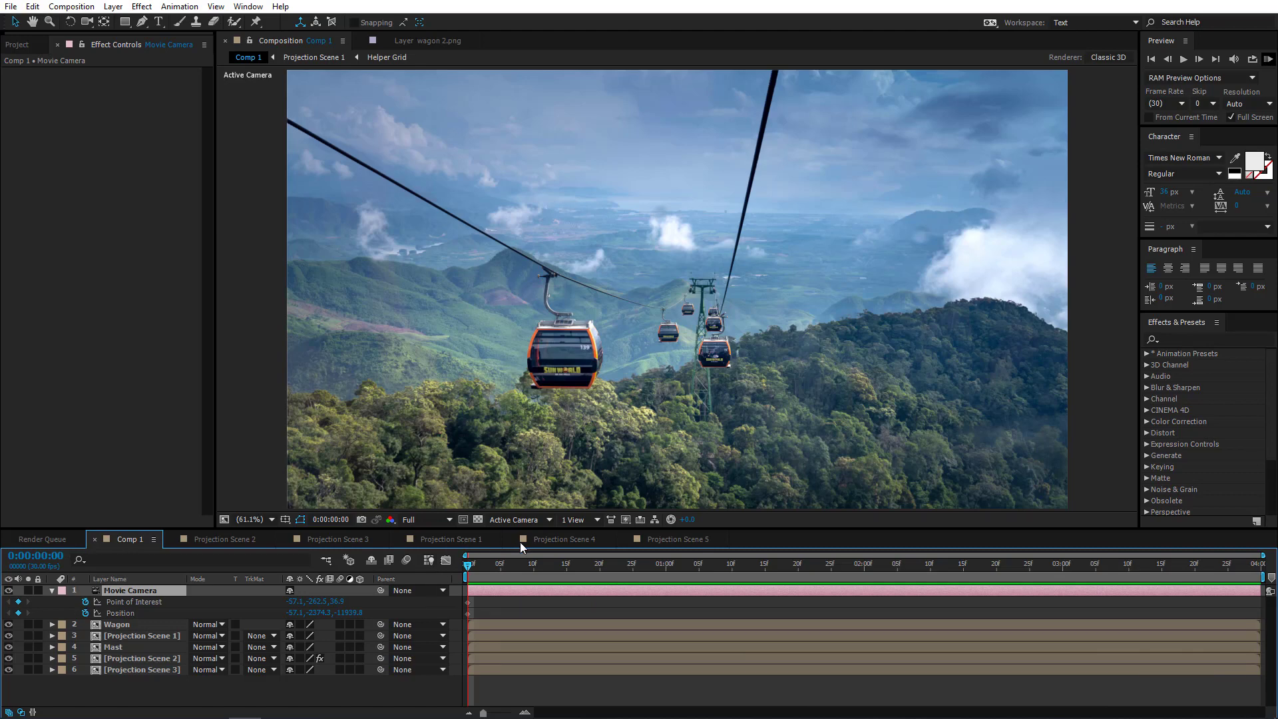
Copy the wagon group from Projection Scene 5 into Projection Scene 1 and set a Position keyframe on it at 0:00:00:00
{"action": "left_click", "coordinate": [669, 540]}
{"action": "left_click", "coordinate": [154, 592]}
{"action": "key", "text": "ctrl+c"}
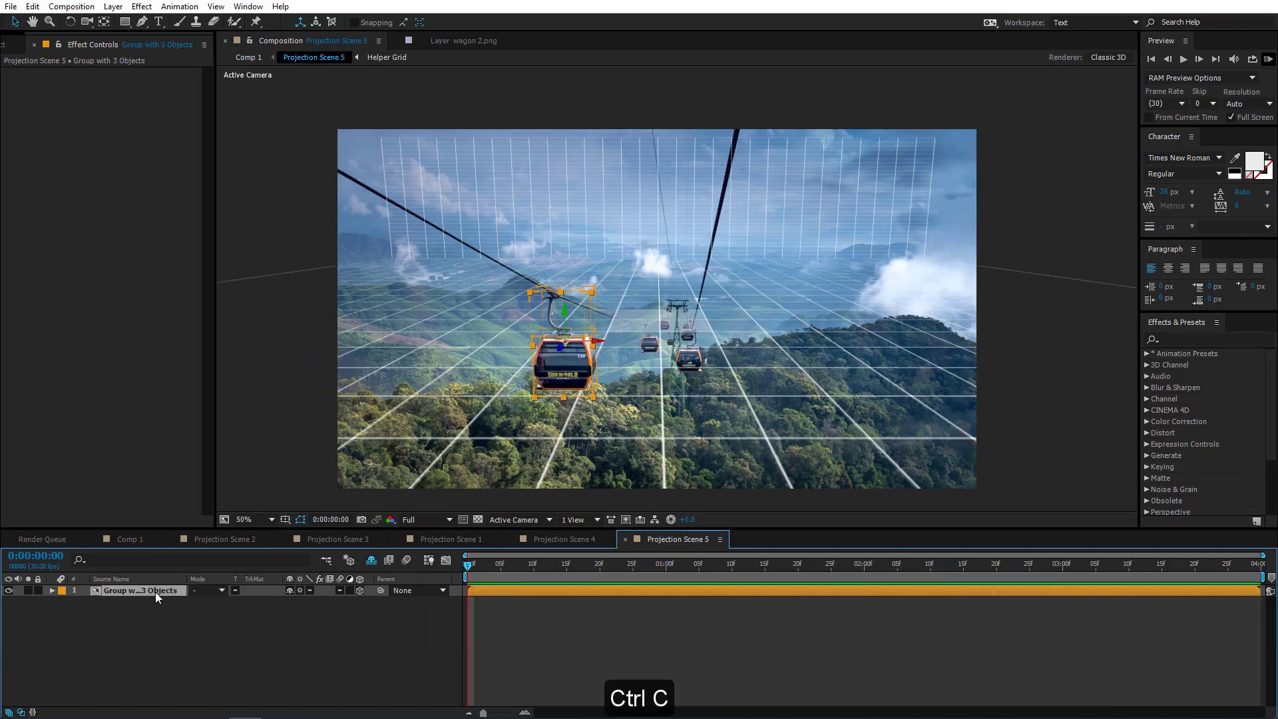
{"action": "left_click", "coordinate": [460, 540]}
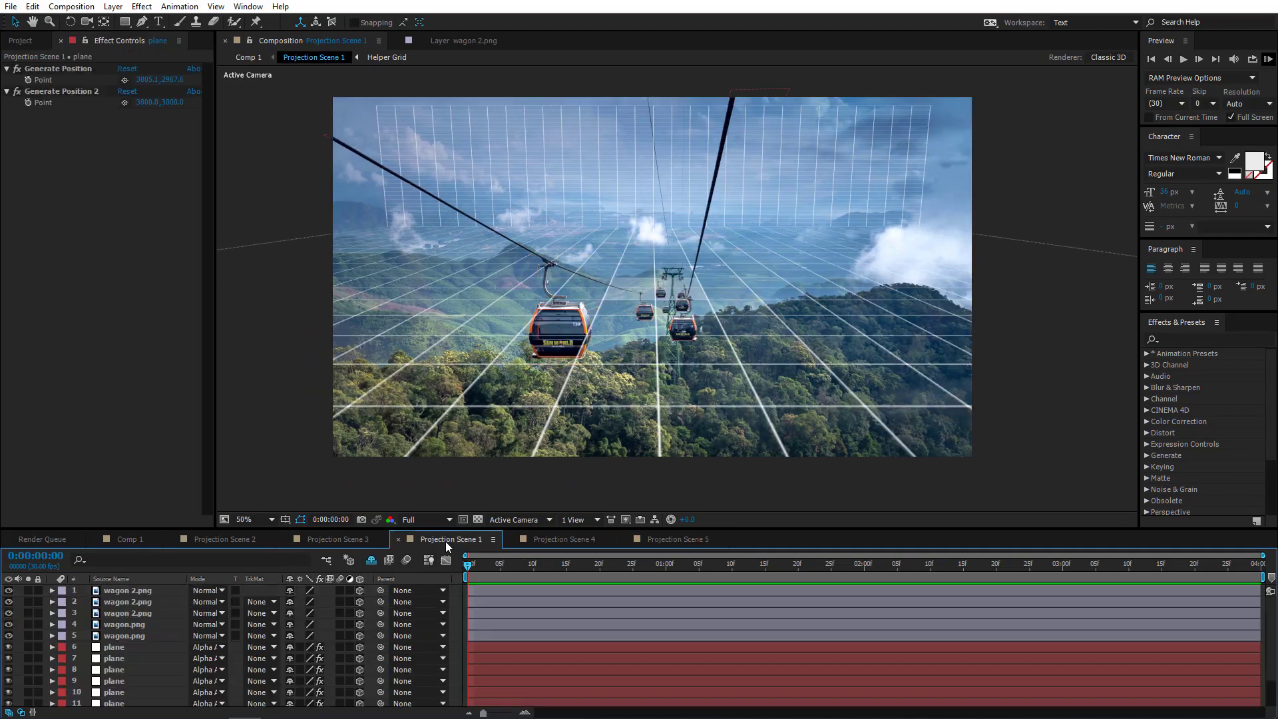
{"action": "key", "text": "ctrl+v"}
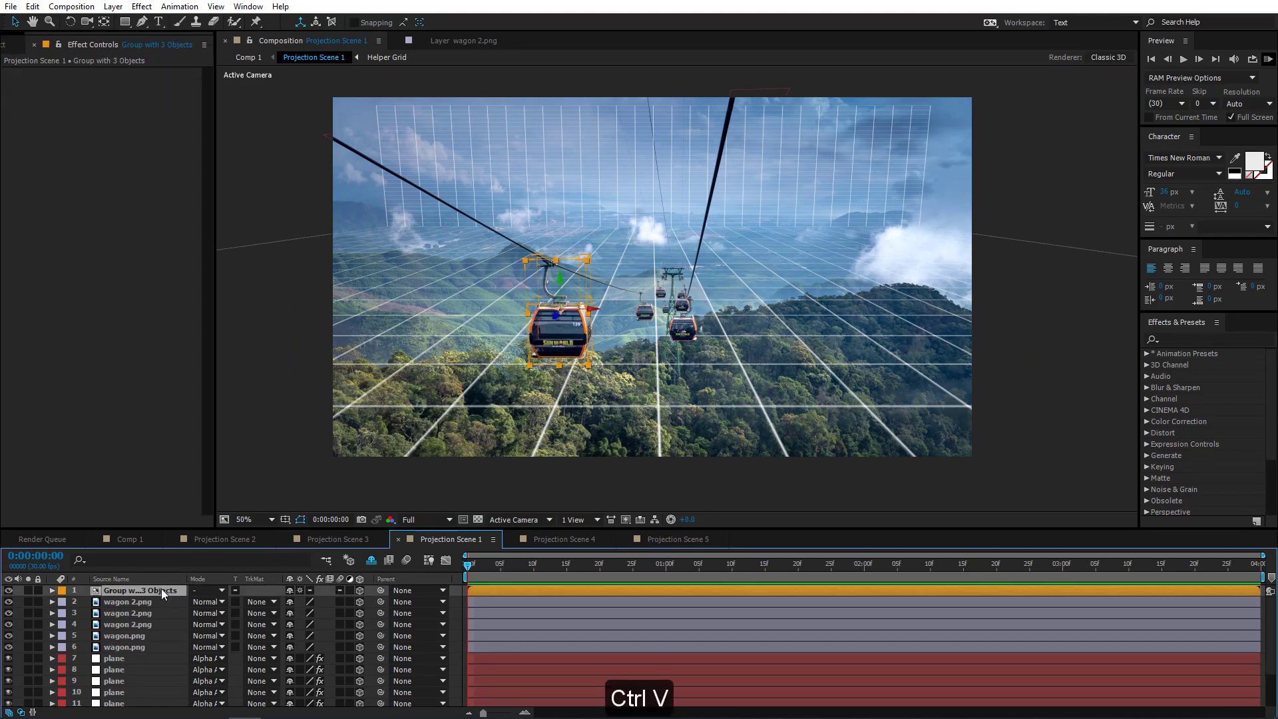
{"action": "key", "text": "p"}
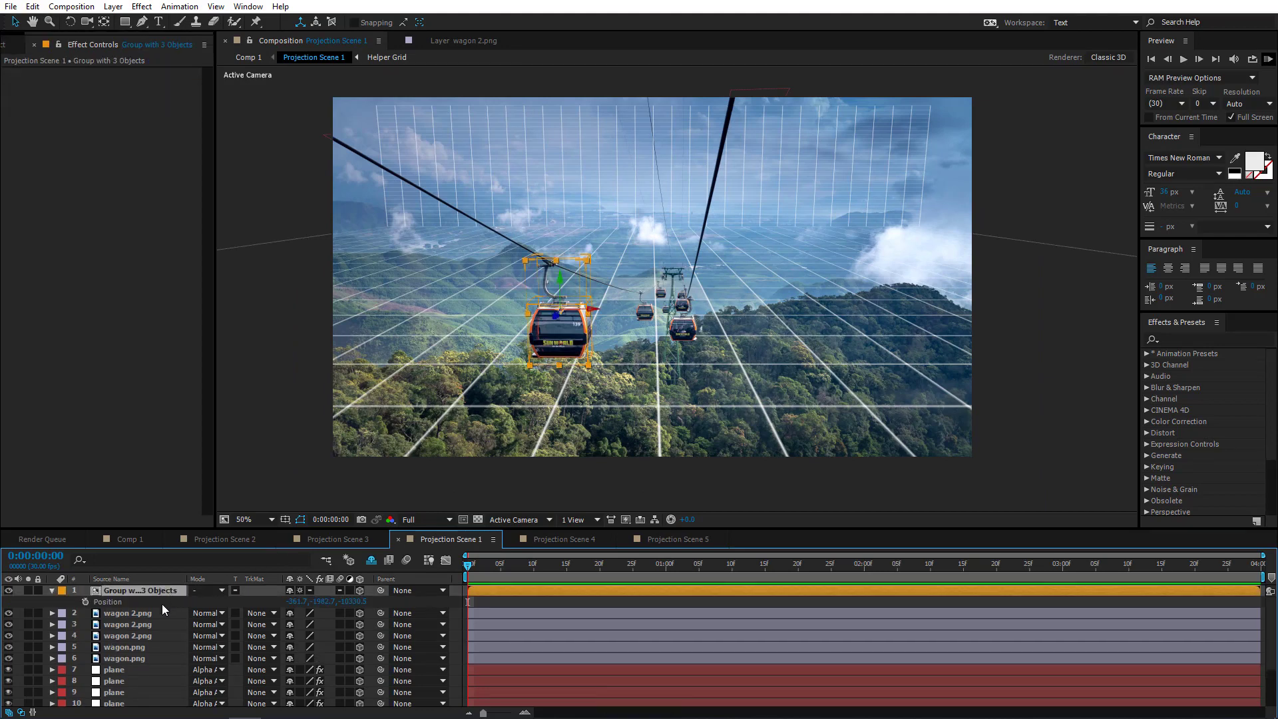
{"action": "left_click", "coordinate": [85, 602]}
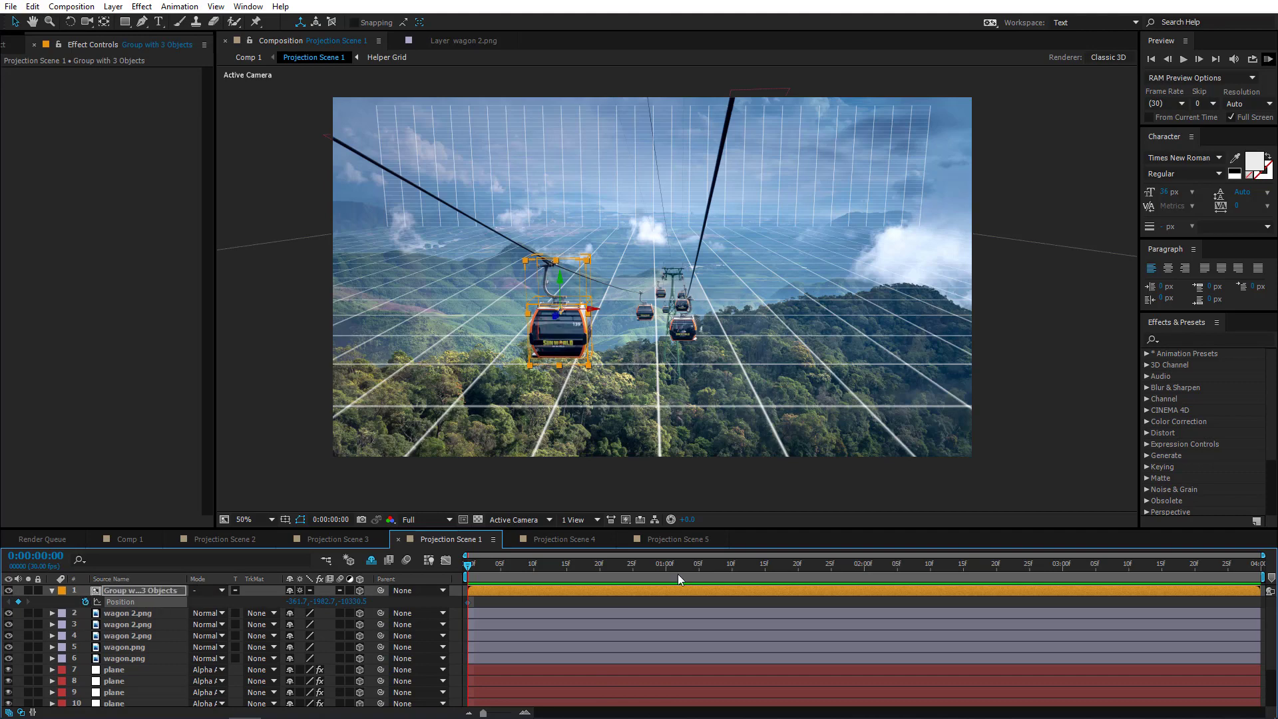
At 0:00:03:29, move the wagon group toward the camera and up along the rope in the Left view, to about Y -2130.9, Z -10706.6
{"action": "left_click_drag", "start_coordinate": [932, 570], "coordinate": [1262, 571]}
{"action": "left_click", "coordinate": [533, 518]}
{"action": "left_click", "coordinate": [521, 394]}
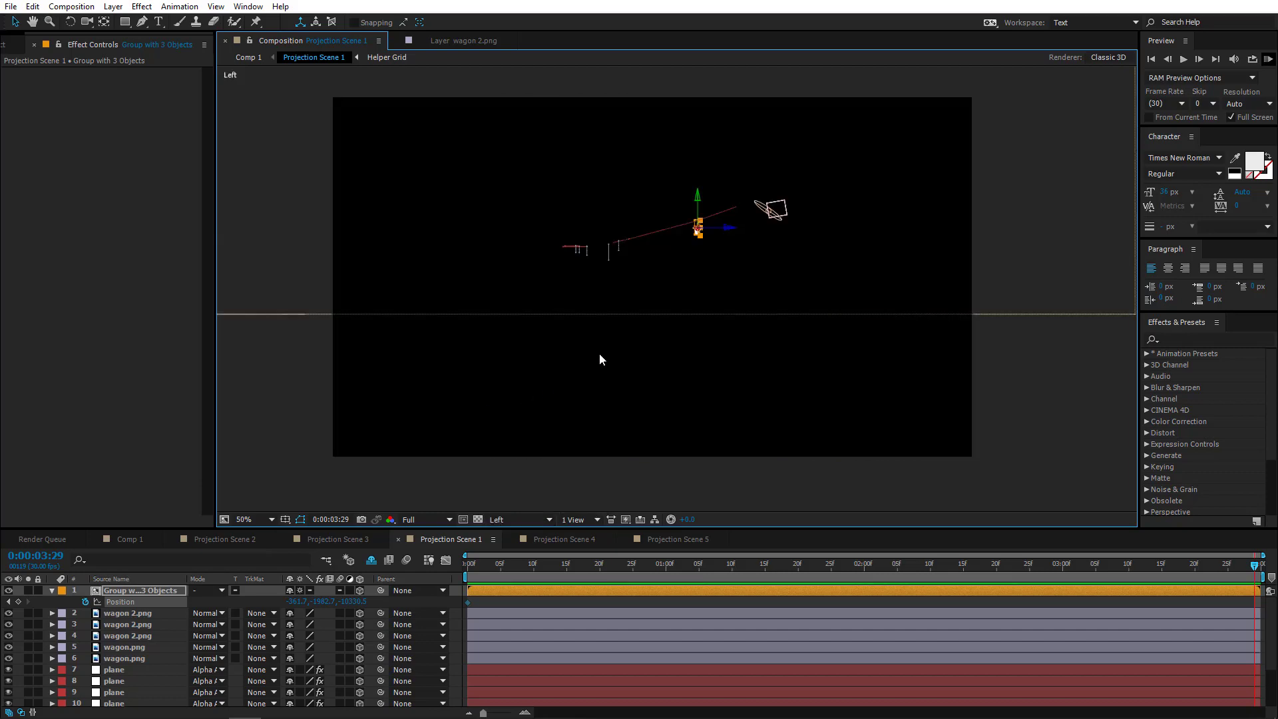
{"action": "scroll", "coordinate": [726, 189], "scroll_direction": "up", "scroll_amount": 1}
{"action": "left_click_drag", "start_coordinate": [708, 257], "coordinate": [687, 313]}
{"action": "scroll", "coordinate": [662, 355], "scroll_direction": "up", "scroll_amount": 2}
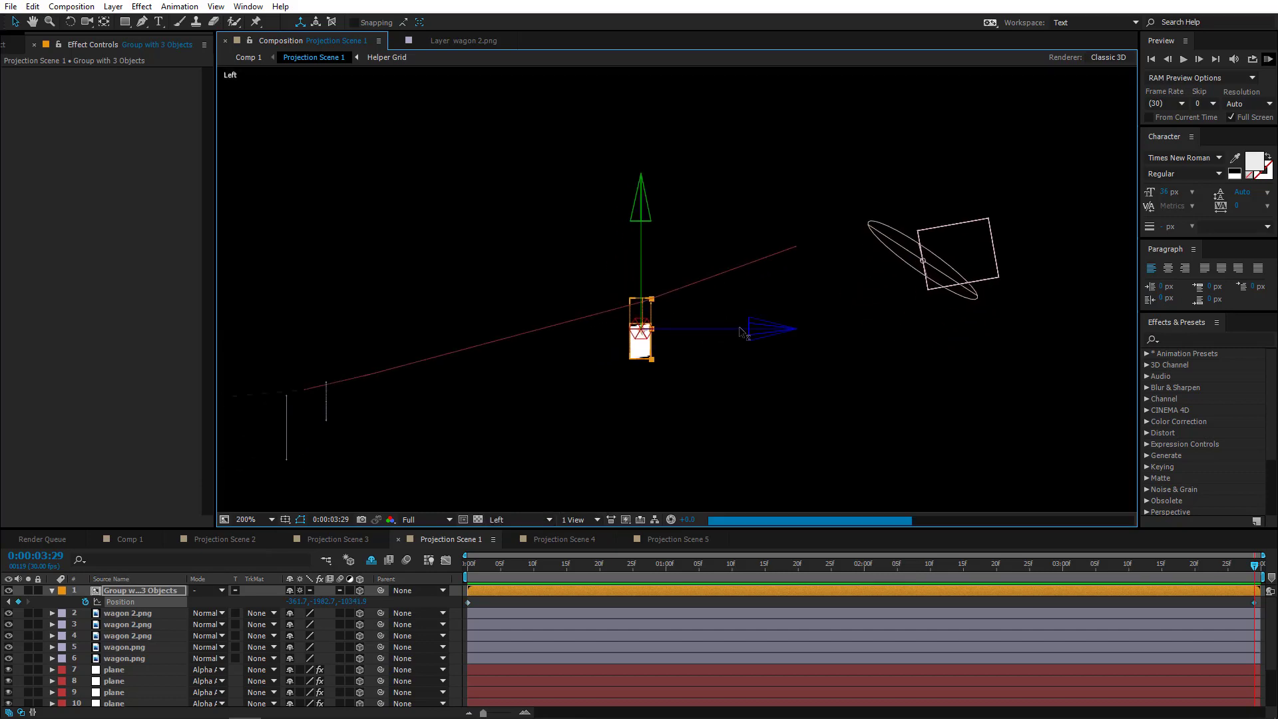
{"action": "left_click_drag", "start_coordinate": [710, 329], "coordinate": [776, 327]}
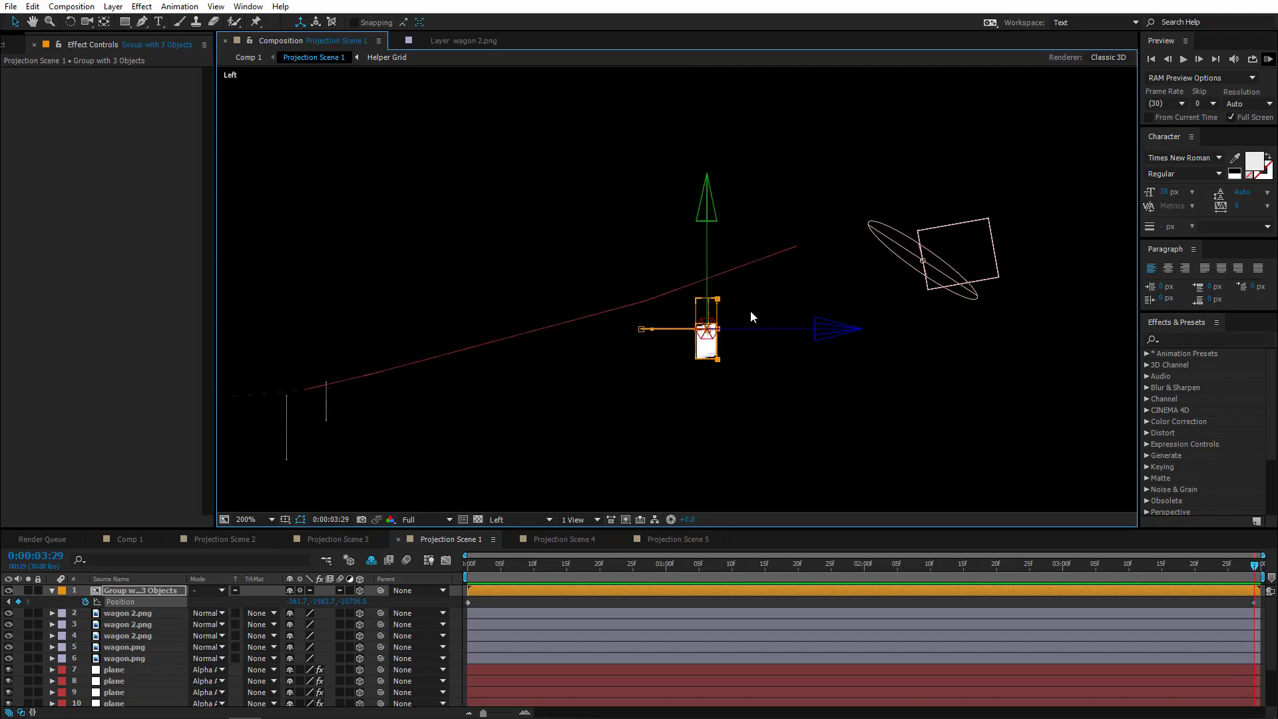
{"action": "left_click_drag", "start_coordinate": [710, 266], "coordinate": [710, 241]}
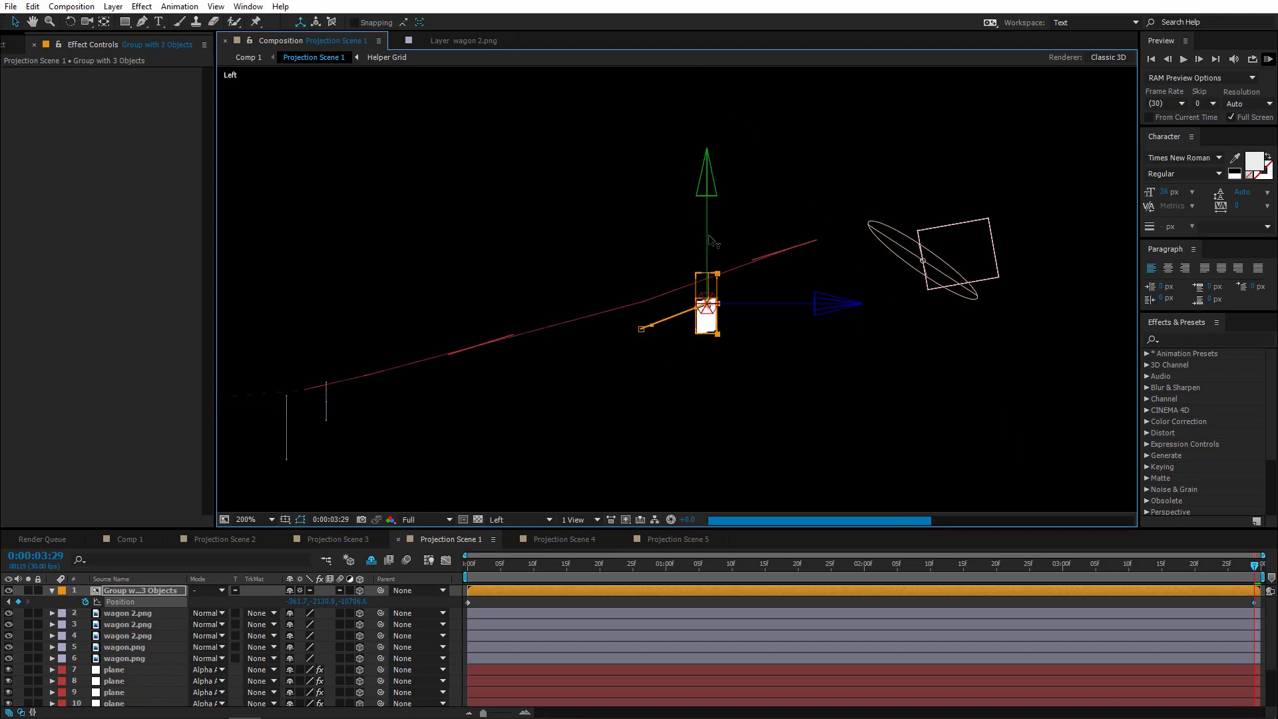
Shift the wagon group sideways in the Top view to about X -418.7, aligning it with the rope
{"action": "left_click", "coordinate": [516, 519]}
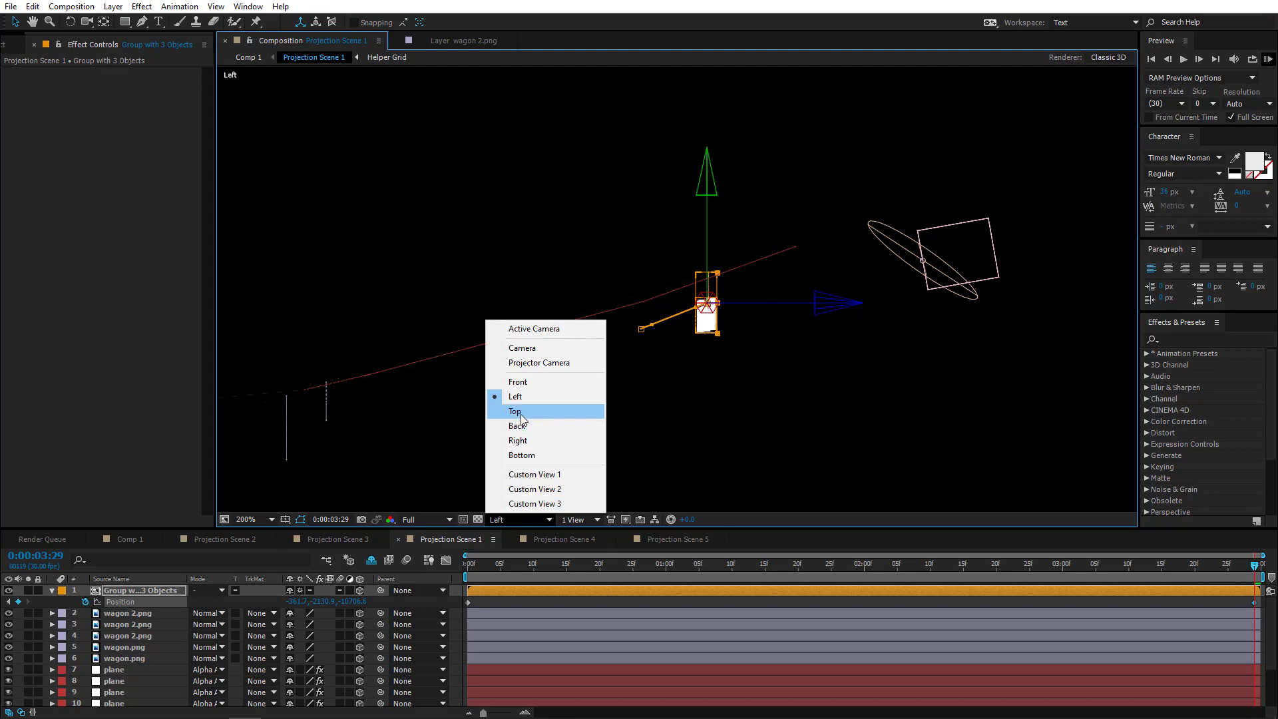
{"action": "left_click", "coordinate": [584, 418]}
{"action": "left_click_drag", "start_coordinate": [491, 367], "coordinate": [691, 240]}
{"action": "left_click_drag", "start_coordinate": [593, 347], "coordinate": [577, 110]}
{"action": "key", "text": "period"}
{"action": "left_click_drag", "start_coordinate": [459, 372], "coordinate": [595, 338]}
Return to the Active Camera view and copy the wagon group's end Position keyframe
{"action": "left_click", "coordinate": [517, 519]}
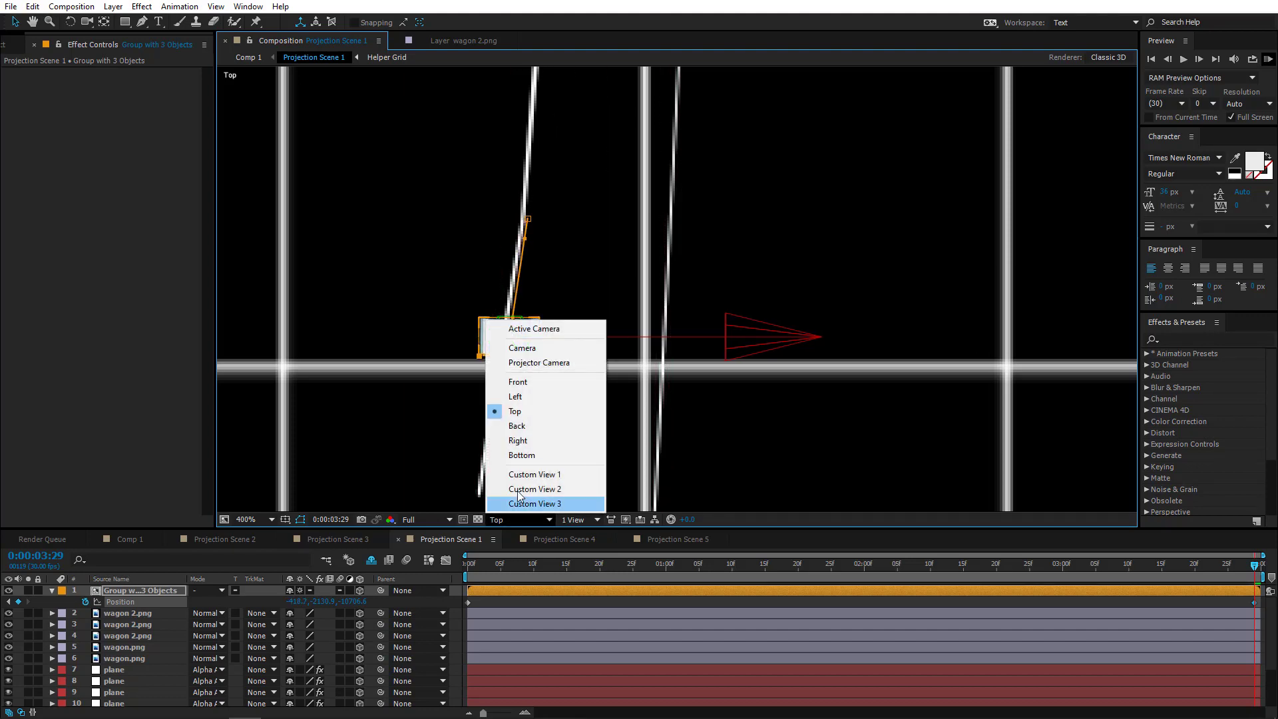
{"action": "left_click", "coordinate": [526, 330]}
{"action": "left_click_drag", "start_coordinate": [631, 277], "coordinate": [991, 428]}
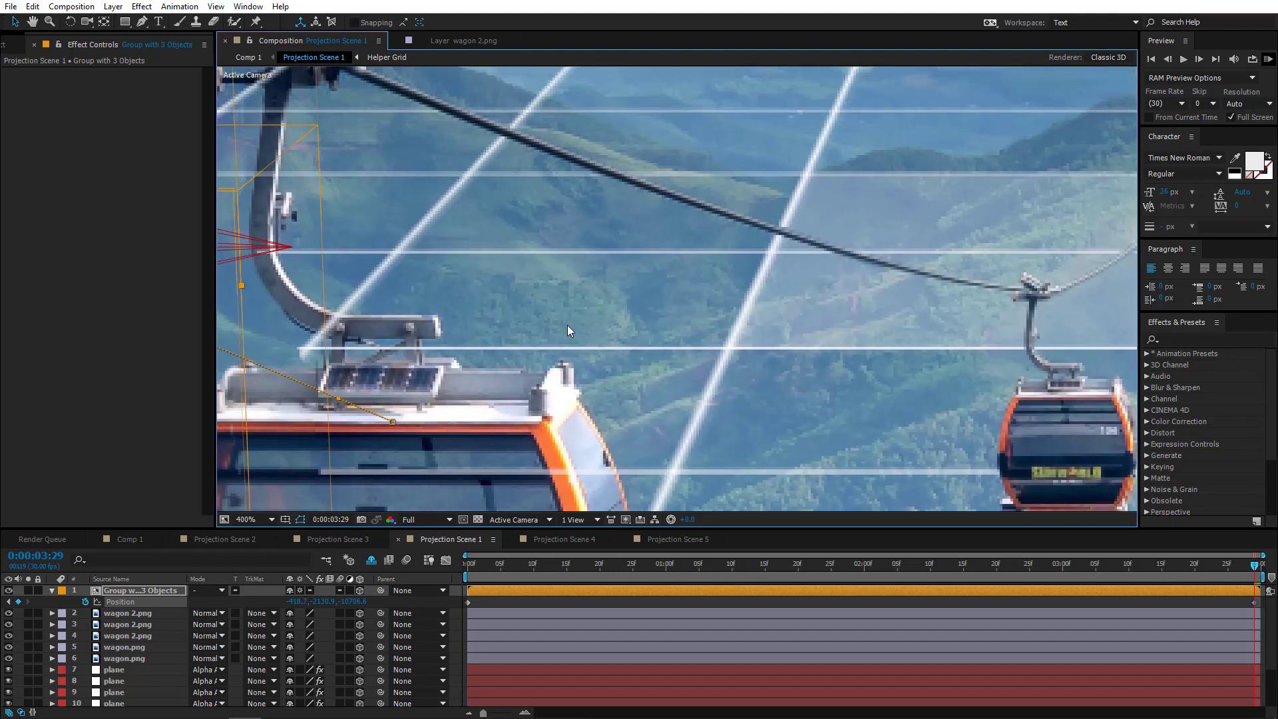
{"action": "key", "text": "comma"}
{"action": "left_click_drag", "start_coordinate": [524, 292], "coordinate": [660, 313]}
{"action": "scroll", "coordinate": [521, 221], "scroll_direction": "down", "scroll_amount": 1}
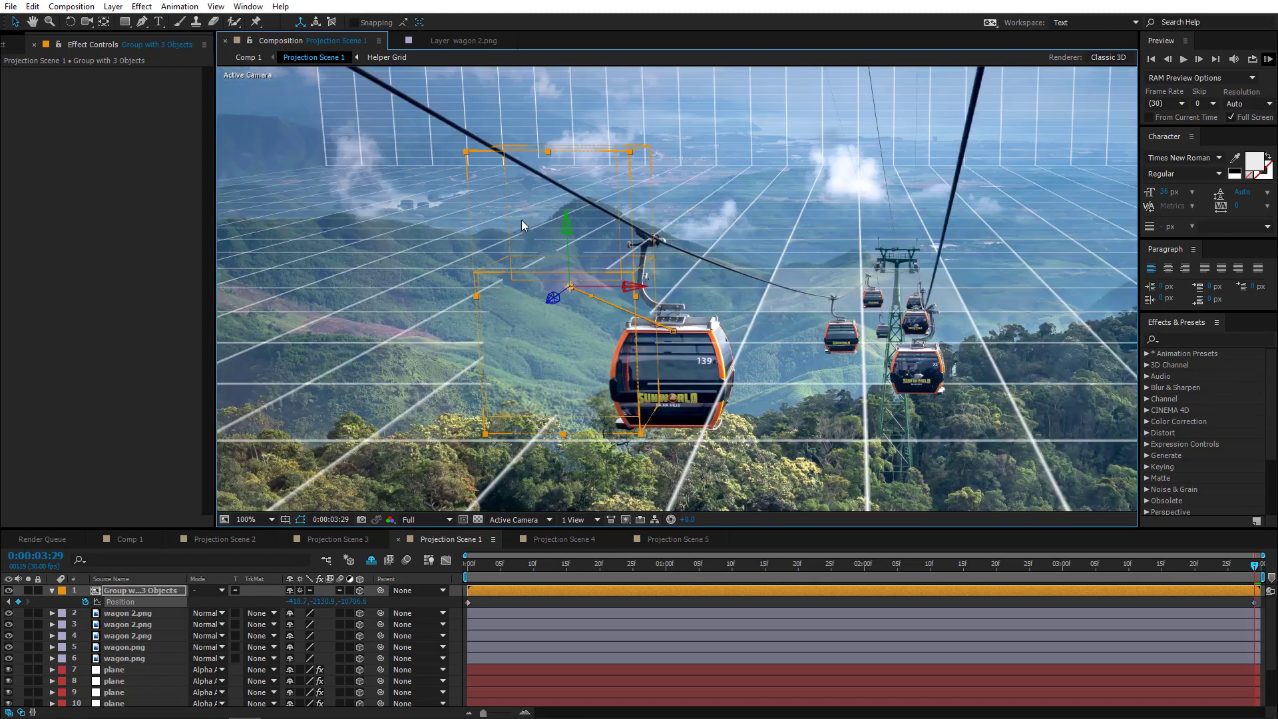
{"action": "left_click", "coordinate": [1254, 603]}
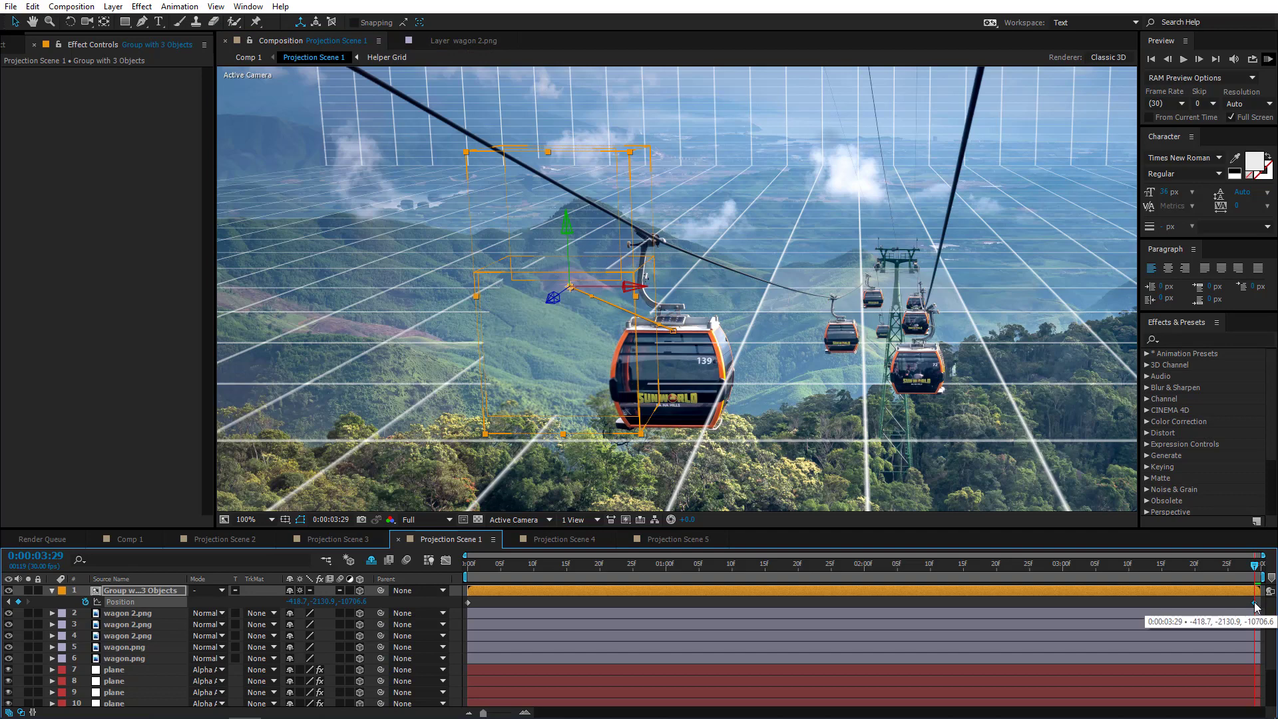
{"action": "key", "text": "ctrl+c"}
Animate the Projection Scene 5 wagon group with a start Position keyframe and the copied keyframe at 0:00:03:29, lowering its end position slightly onto the rope
{"action": "left_click", "coordinate": [681, 541]}
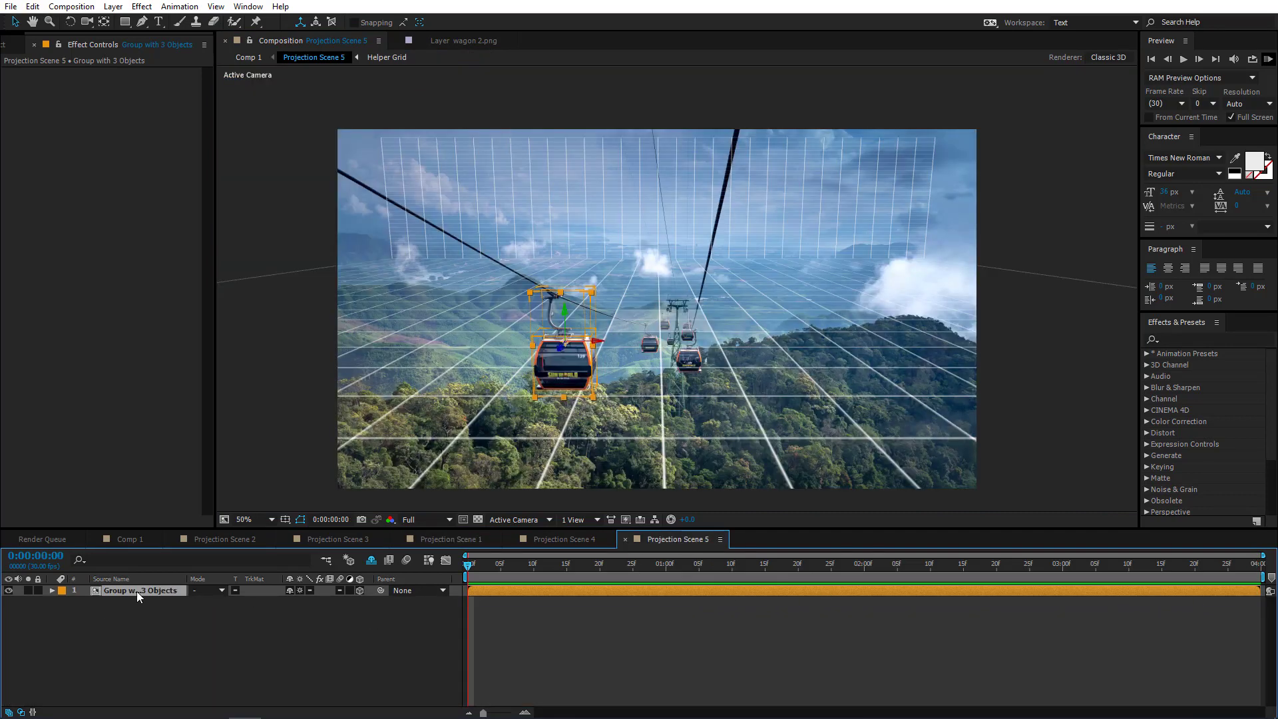
{"action": "key", "text": "p"}
{"action": "left_click", "coordinate": [85, 602]}
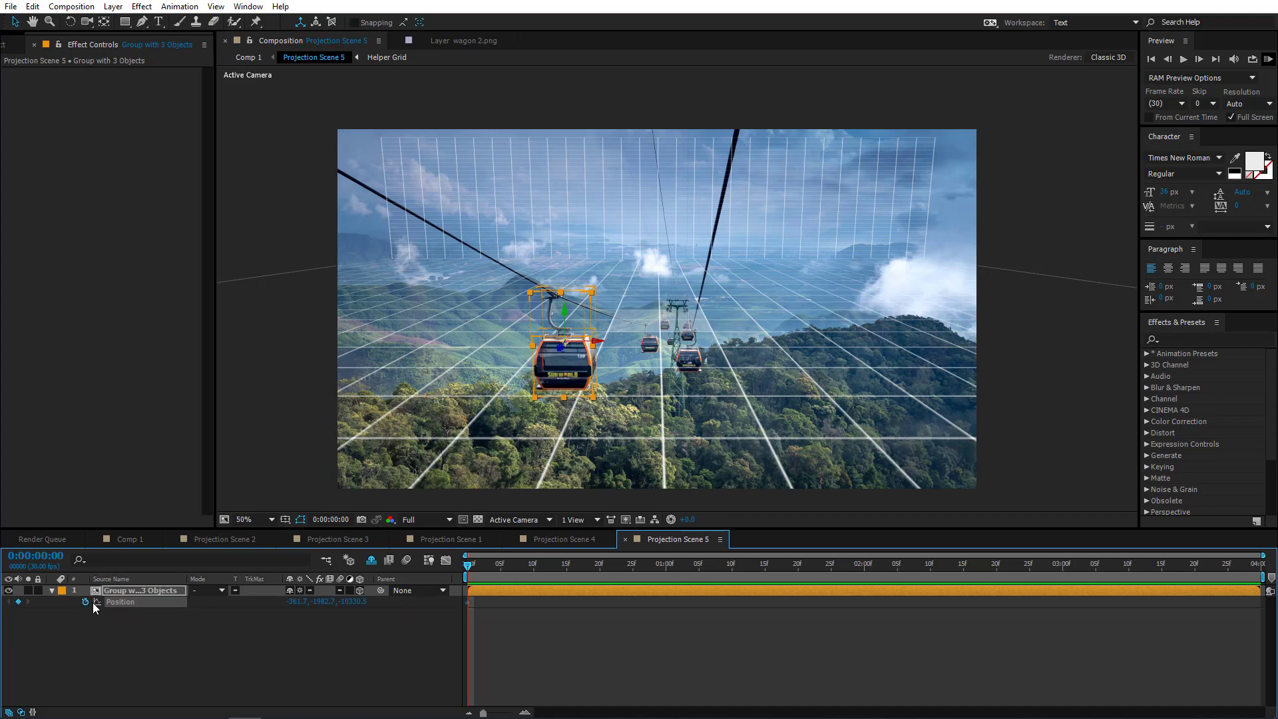
{"action": "left_click", "coordinate": [1255, 565]}
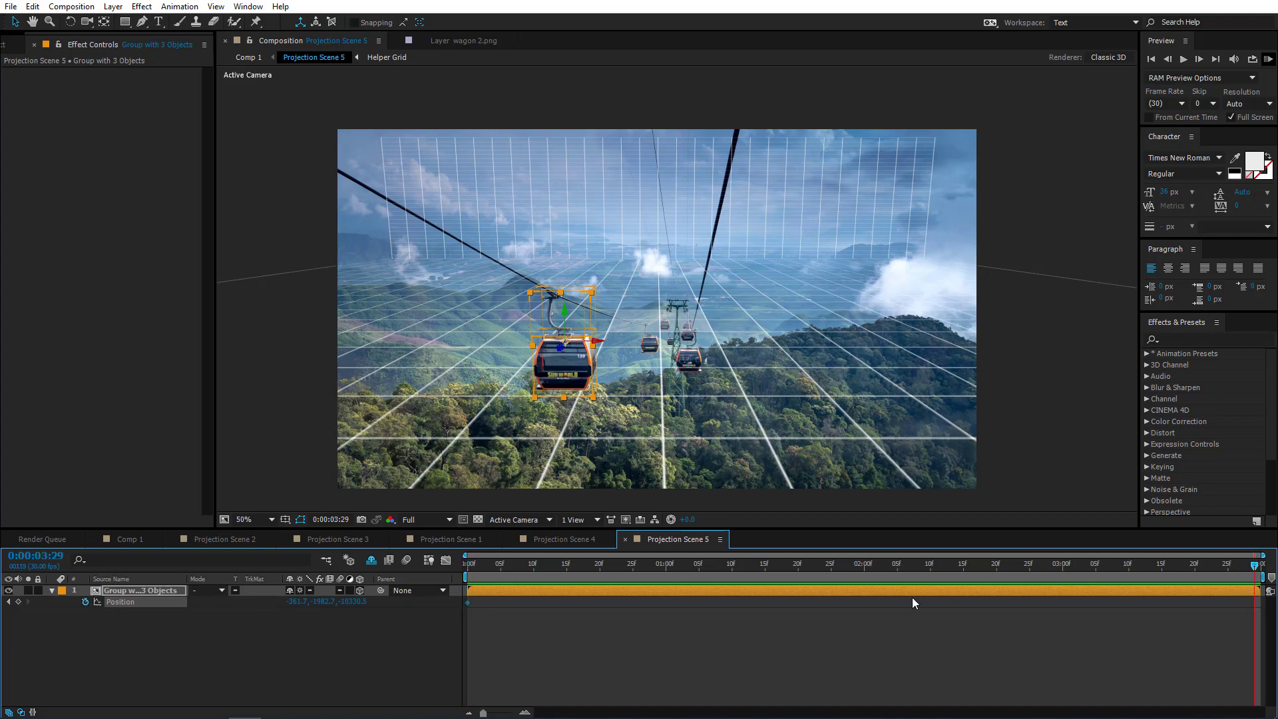
{"action": "key", "text": "ctrl+v"}
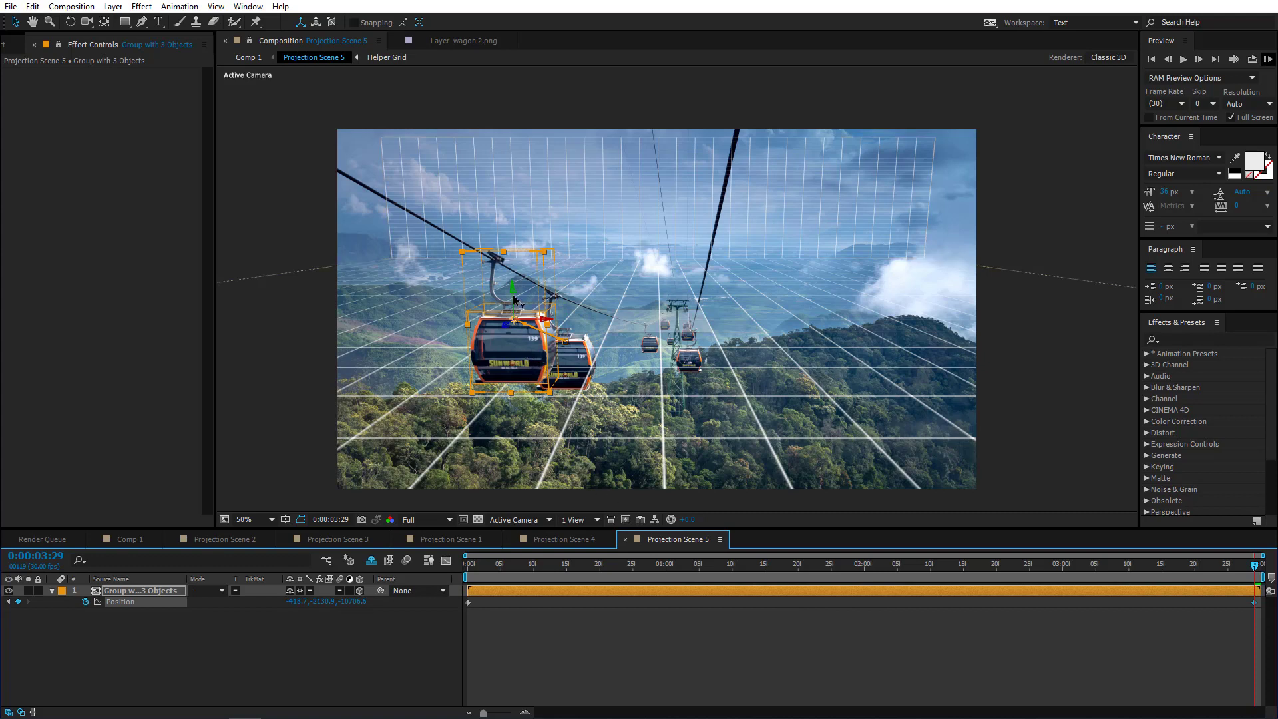
{"action": "left_click_drag", "start_coordinate": [514, 301], "coordinate": [512, 303]}
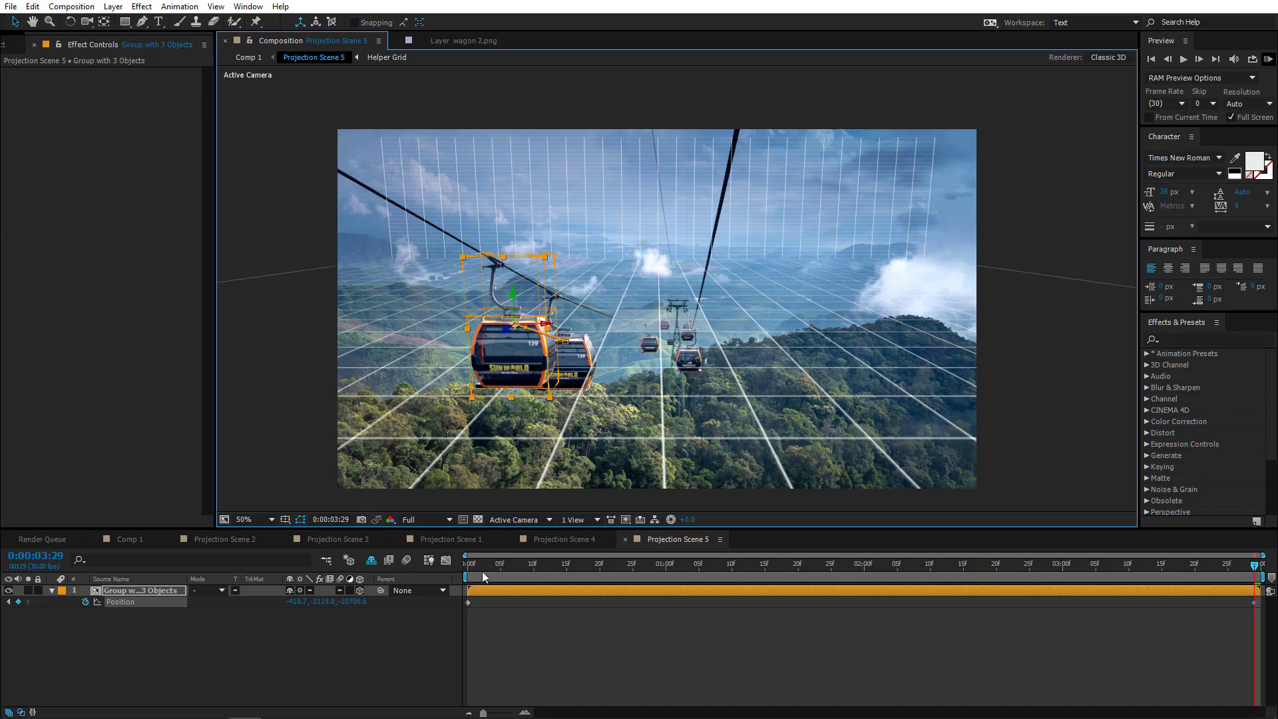
Scrub through the wagon group's animation, and delete the Group with 3 Objects layer from Projection Scene 1
{"action": "left_click_drag", "start_coordinate": [474, 568], "coordinate": [453, 577]}
{"action": "left_click_drag", "start_coordinate": [567, 567], "coordinate": [389, 573]}
{"action": "left_click", "coordinate": [426, 539]}
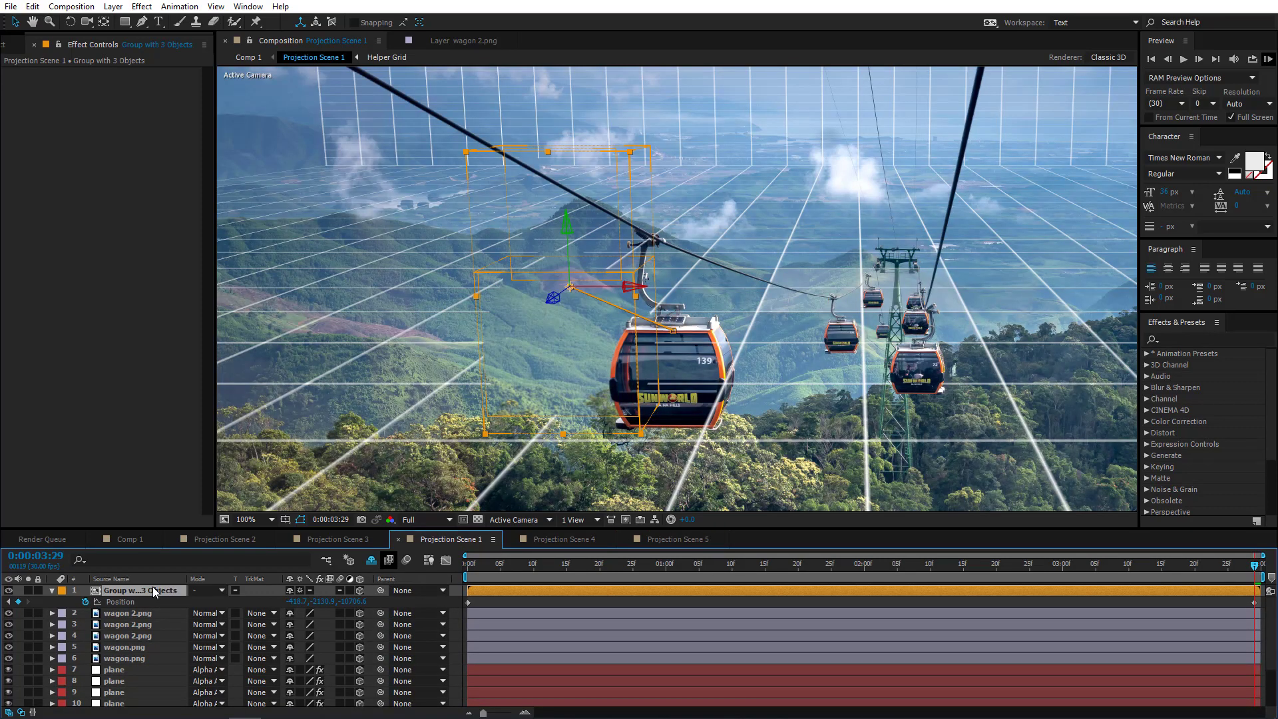
{"action": "key", "text": "Delete"}
{"action": "scroll", "coordinate": [650, 324], "scroll_direction": "down", "scroll_amount": 1}
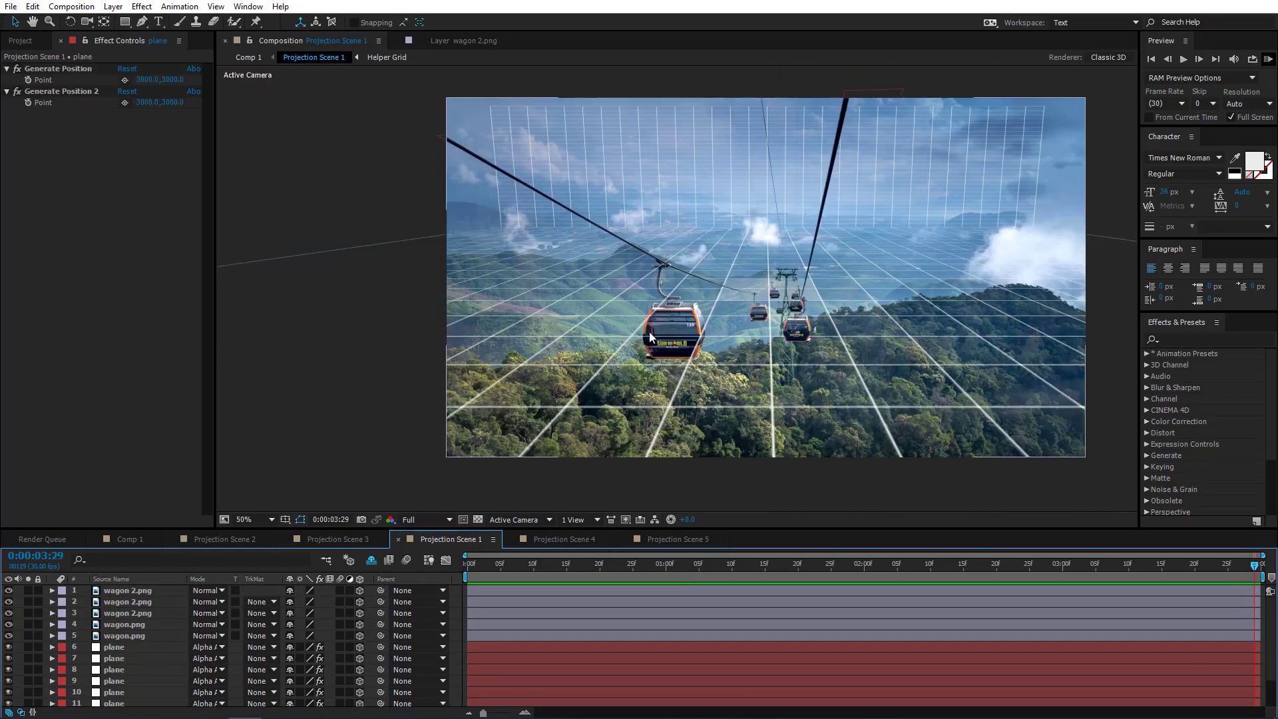
Set a Position keyframe at 0:00:00:00 on the layer 5 wagon.png, the small wagon nearest the pylon
{"action": "scroll", "coordinate": [650, 332], "scroll_direction": "up", "scroll_amount": 1}
{"action": "left_click_drag", "start_coordinate": [673, 350], "coordinate": [516, 350]}
{"action": "key", "text": "Home"}
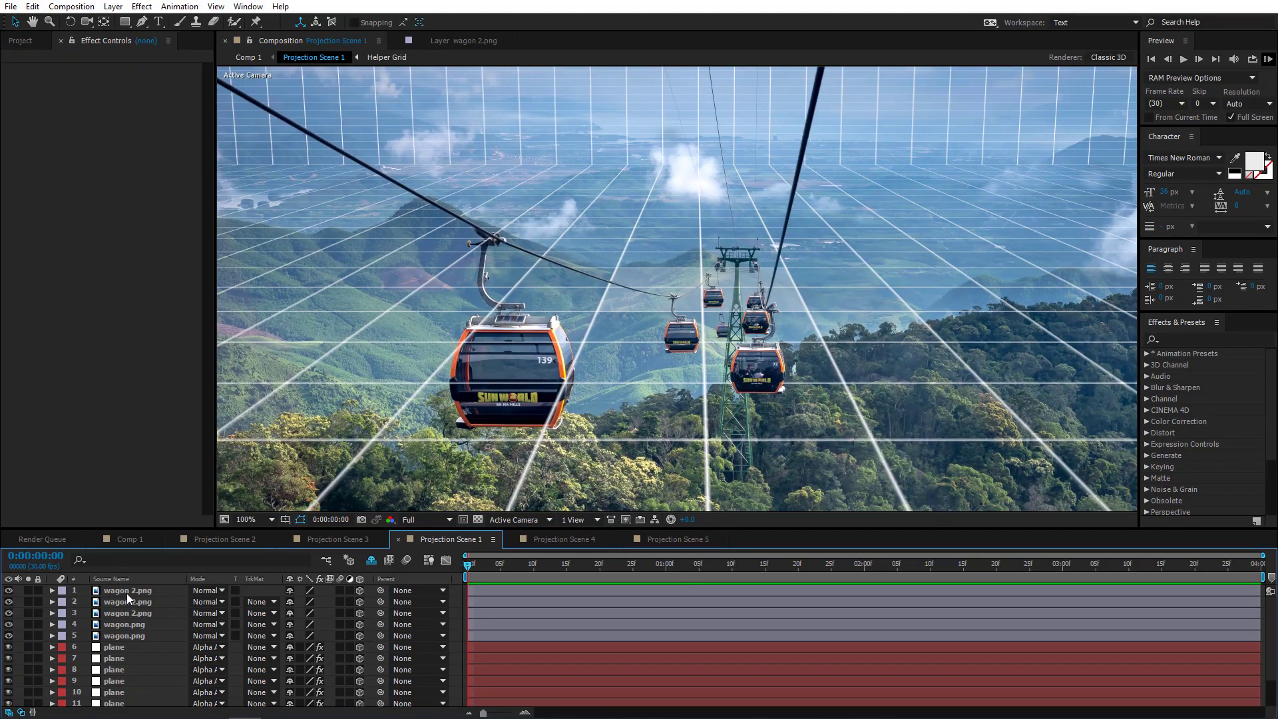
{"action": "left_click", "coordinate": [133, 636]}
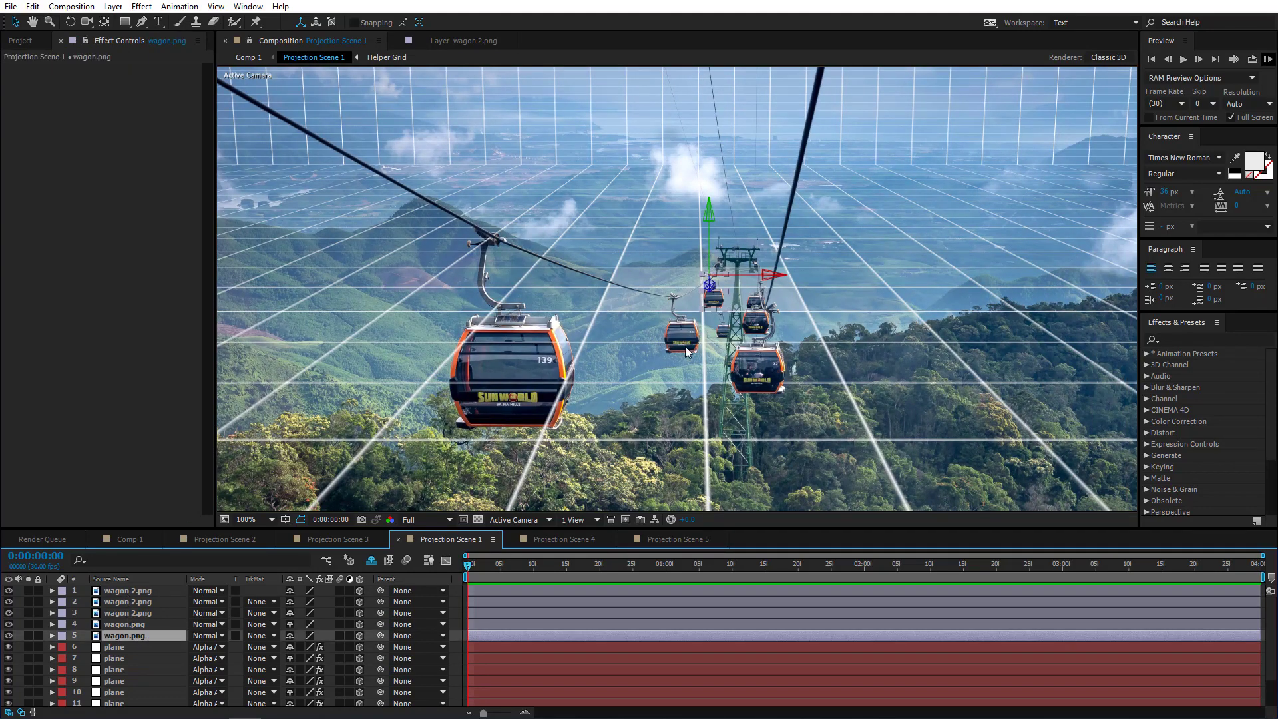
{"action": "scroll", "coordinate": [676, 288], "scroll_direction": "up", "scroll_amount": 1}
{"action": "left_click_drag", "start_coordinate": [709, 313], "coordinate": [589, 313]}
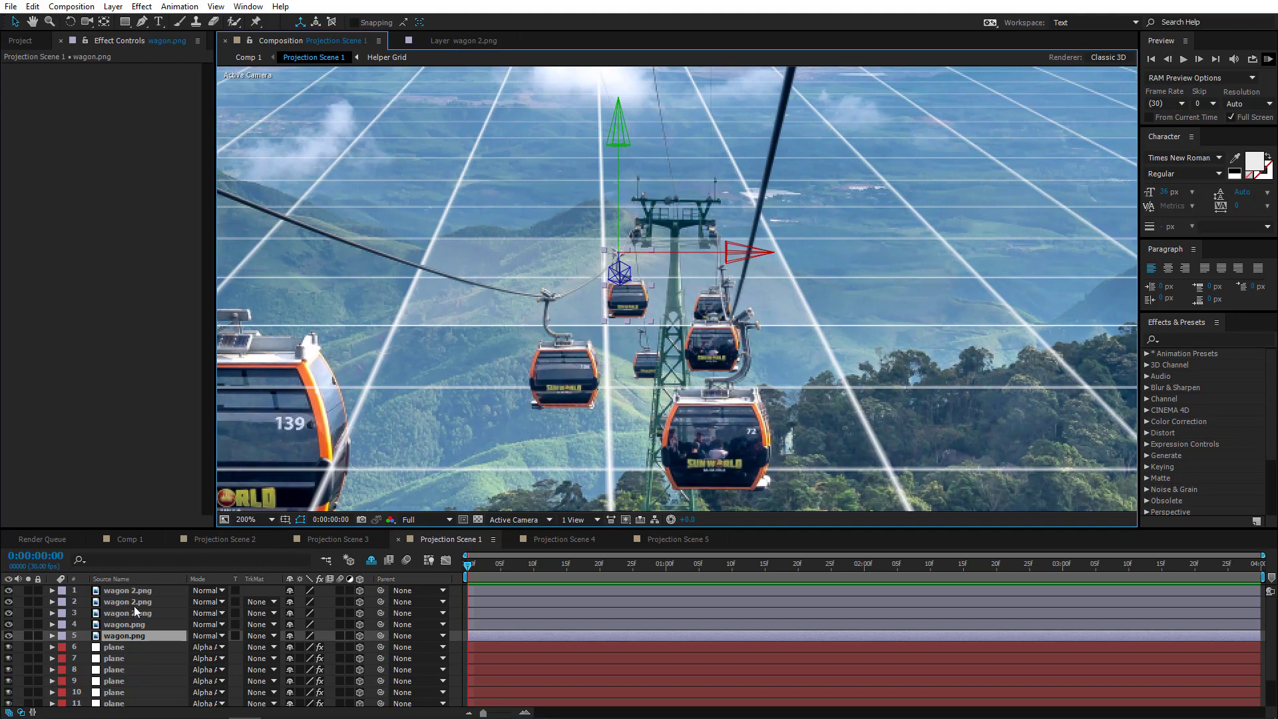
{"action": "key", "text": "p"}
{"action": "left_click", "coordinate": [85, 648]}
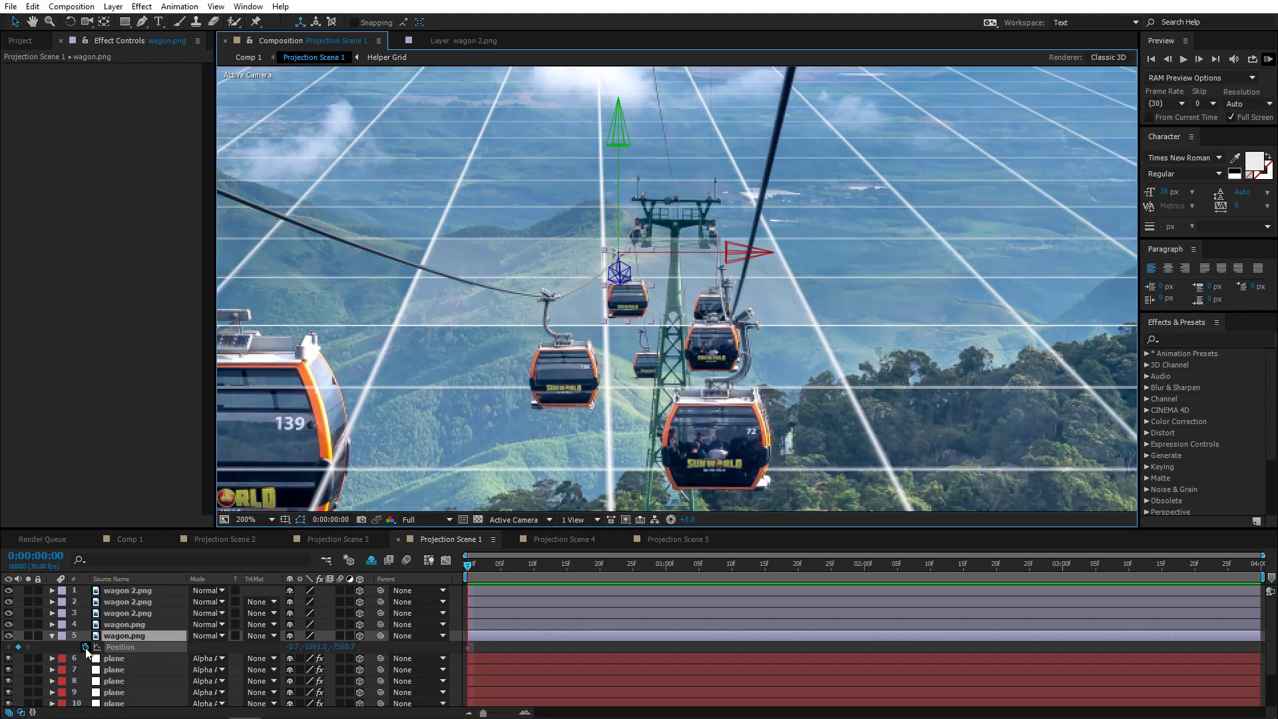
At 0:00:03:29, move the layer 5 wagon in the Top view along the rope to about X -26, Z -7831, and return to Active Camera
{"action": "key", "text": "End"}
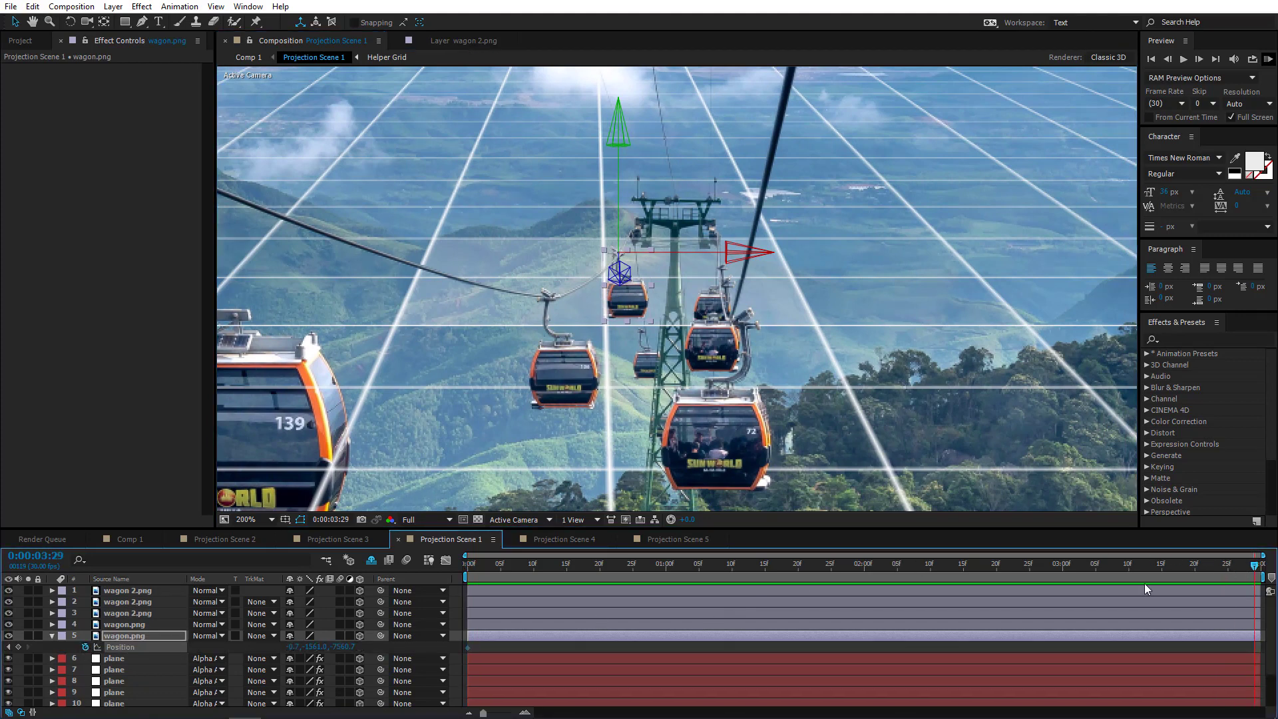
{"action": "left_click", "coordinate": [526, 519]}
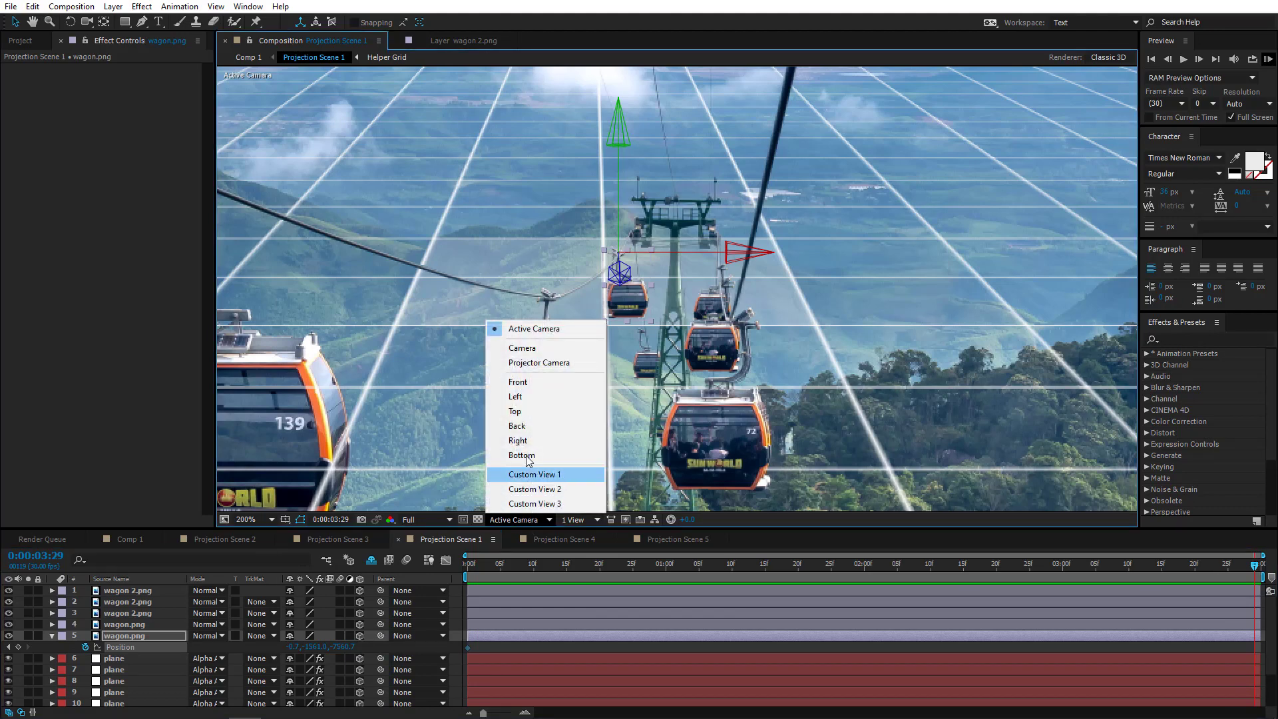
{"action": "left_click", "coordinate": [522, 417]}
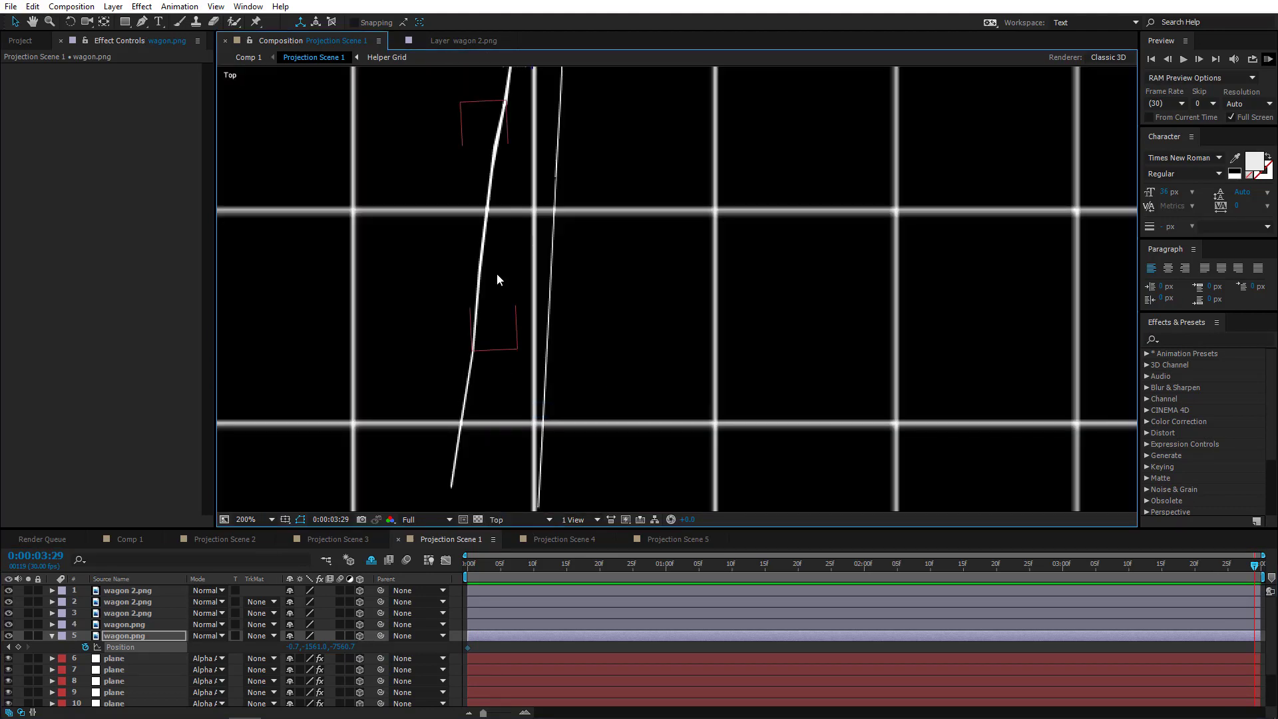
{"action": "left_click_drag", "start_coordinate": [567, 394], "coordinate": [552, 317]}
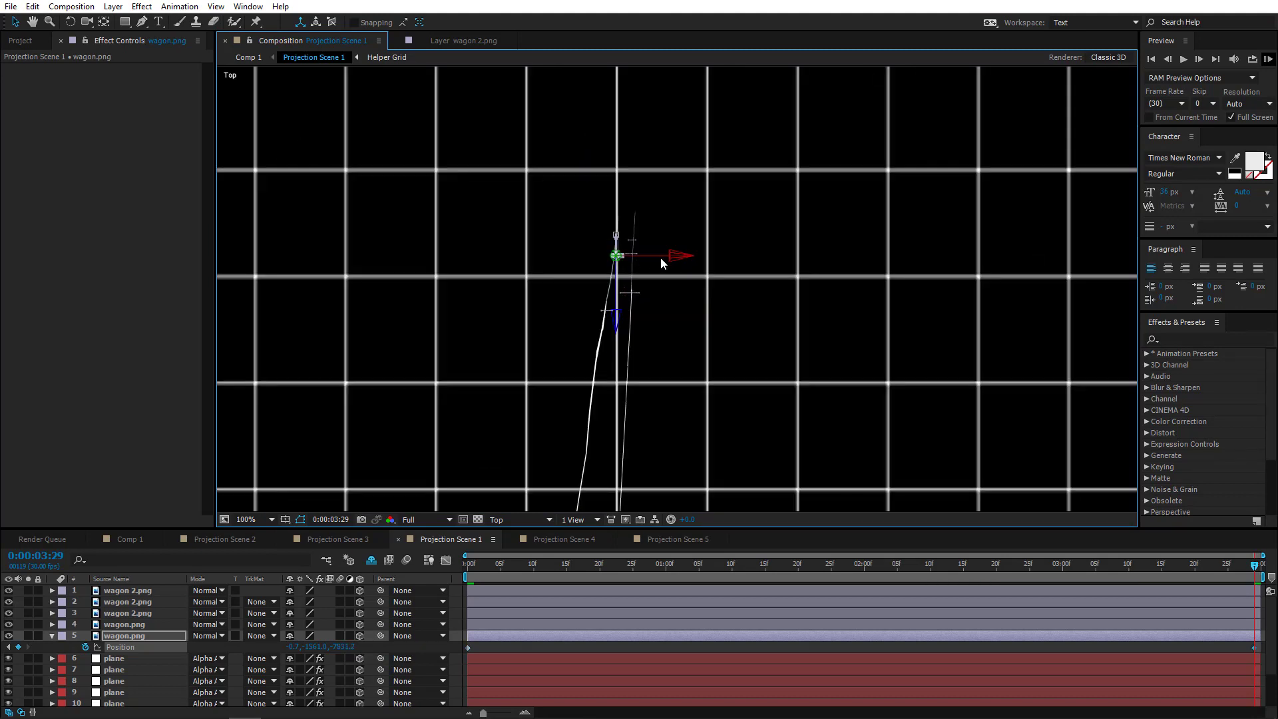
{"action": "left_click_drag", "start_coordinate": [633, 224], "coordinate": [626, 225]}
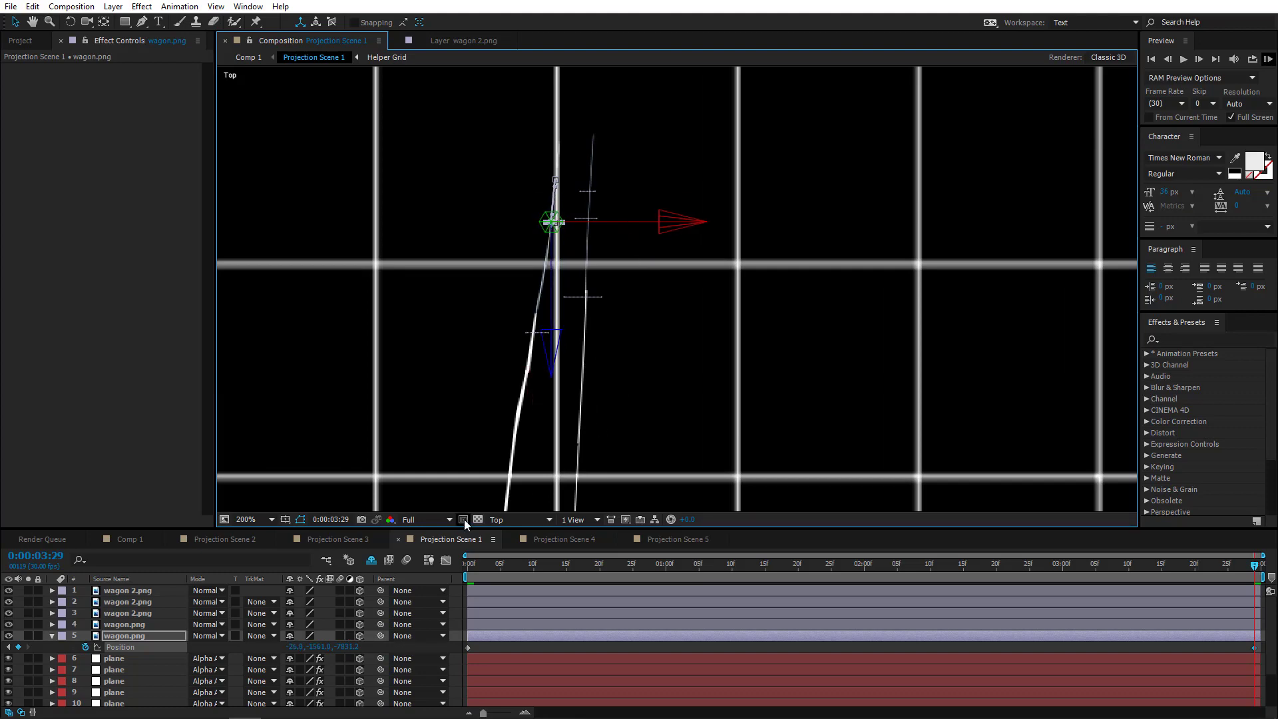
{"action": "left_click", "coordinate": [518, 519]}
{"action": "left_click", "coordinate": [513, 332]}
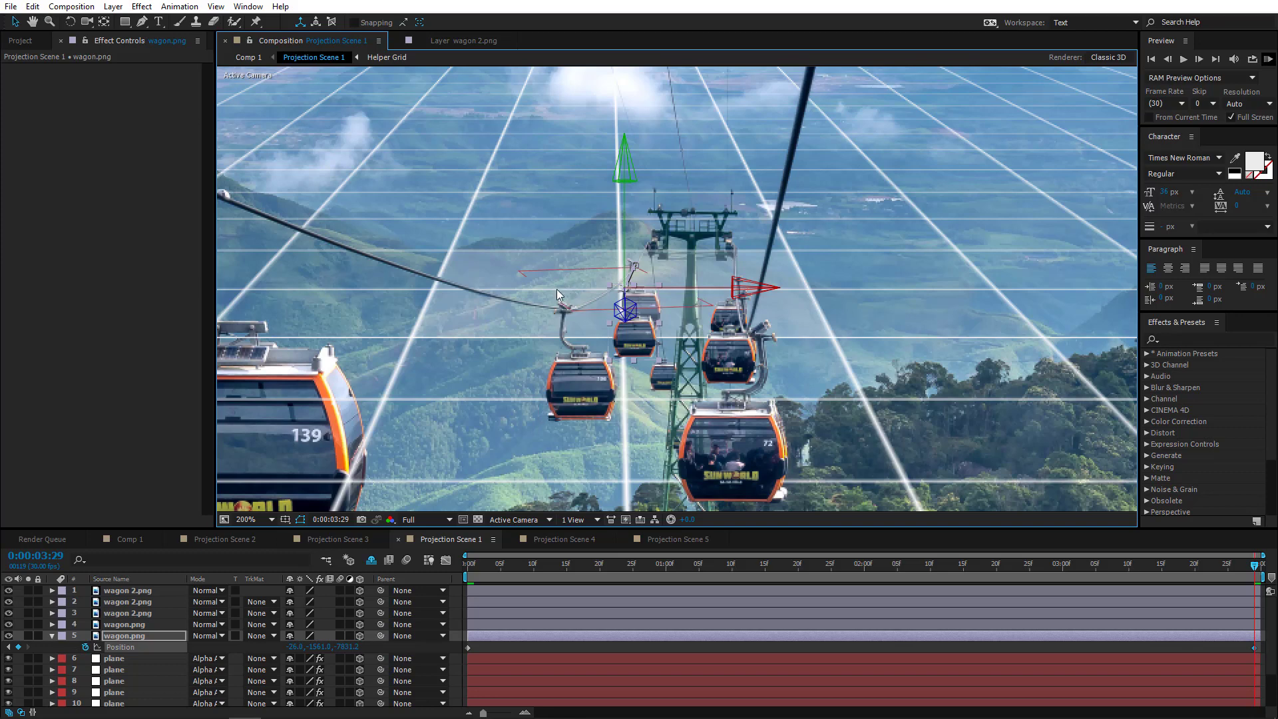
In the Left view, shift the layer 5 wagon's end position along the depth axis to about Z -7747
{"action": "left_click", "coordinate": [550, 518]}
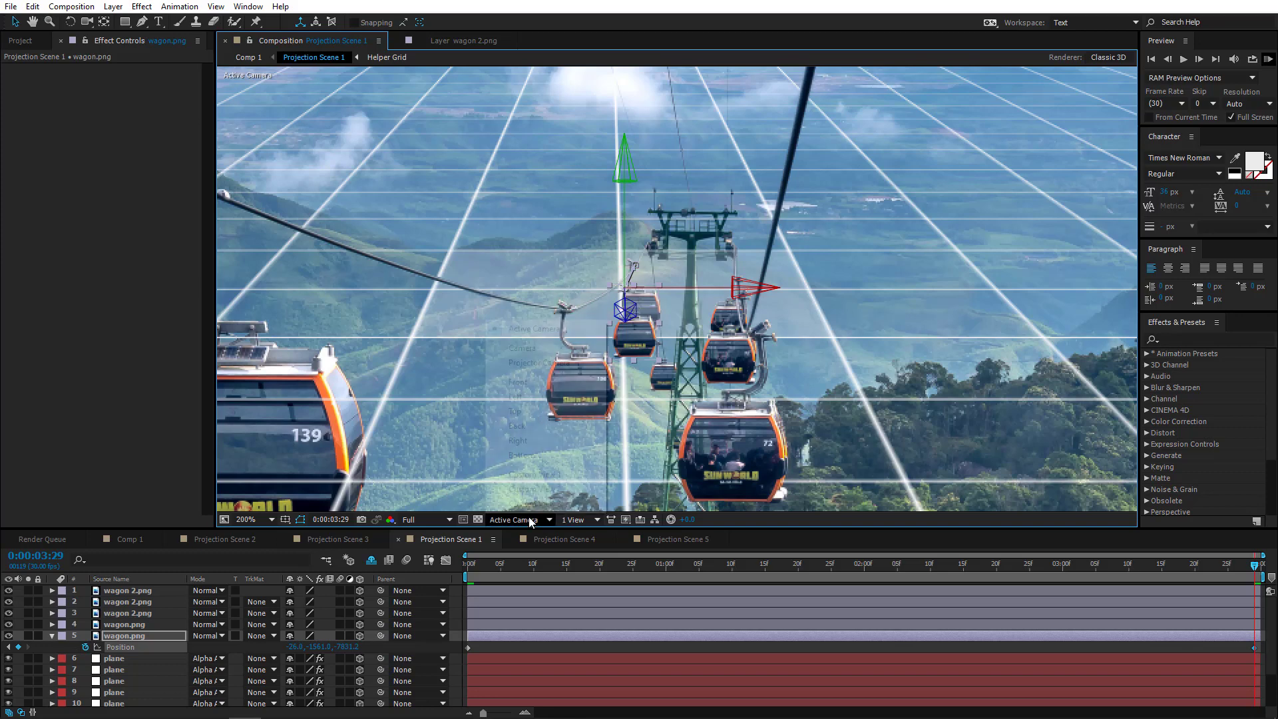
{"action": "left_click", "coordinate": [526, 397]}
{"action": "left_click_drag", "start_coordinate": [345, 210], "coordinate": [588, 337]}
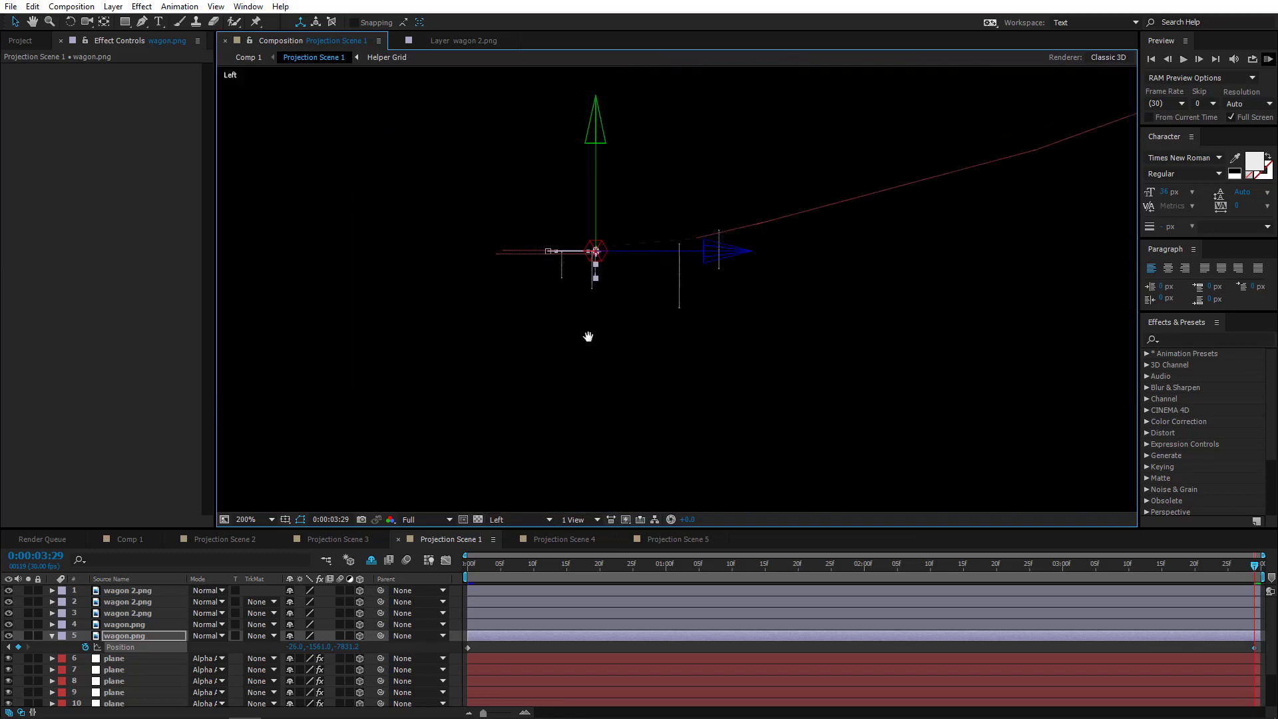
{"action": "scroll", "coordinate": [609, 256], "scroll_direction": "up", "scroll_amount": 1}
{"action": "left_click_drag", "start_coordinate": [573, 249], "coordinate": [626, 279]}
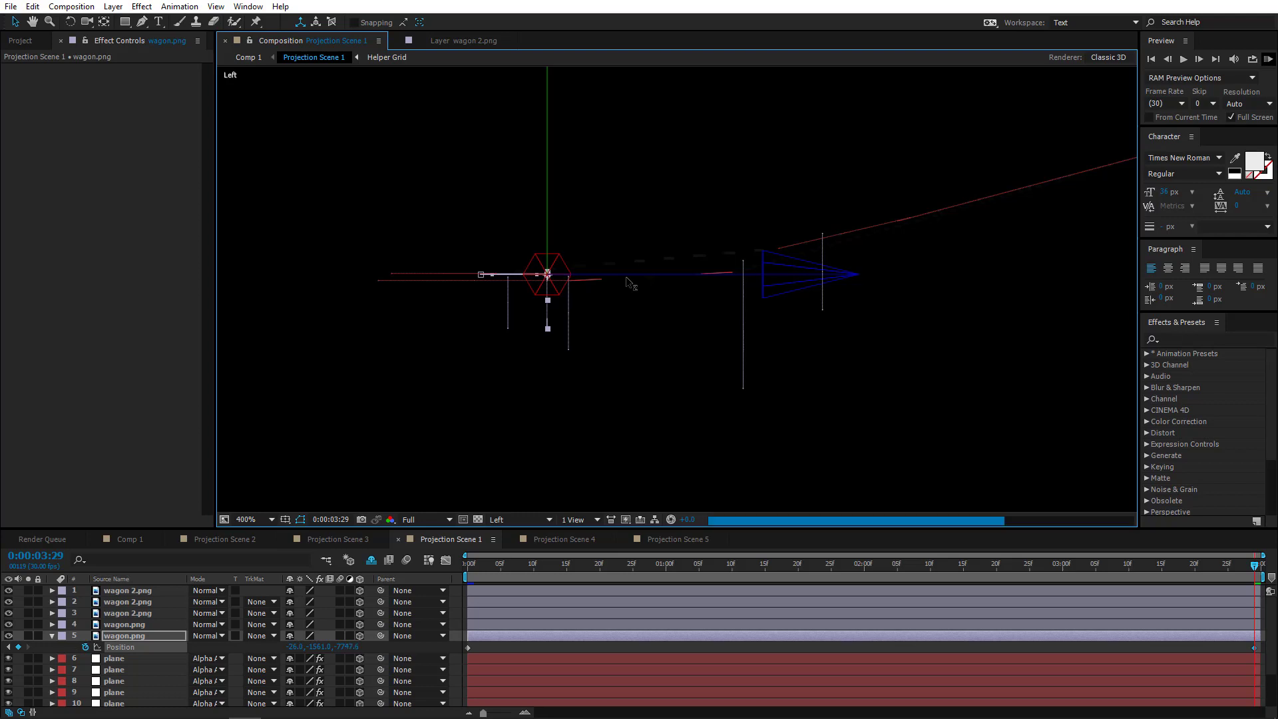
In the Active Camera view, raise the layer 5 wagon's end position slightly to about Y -1563.8 so it meets the rope
{"action": "left_click", "coordinate": [521, 516]}
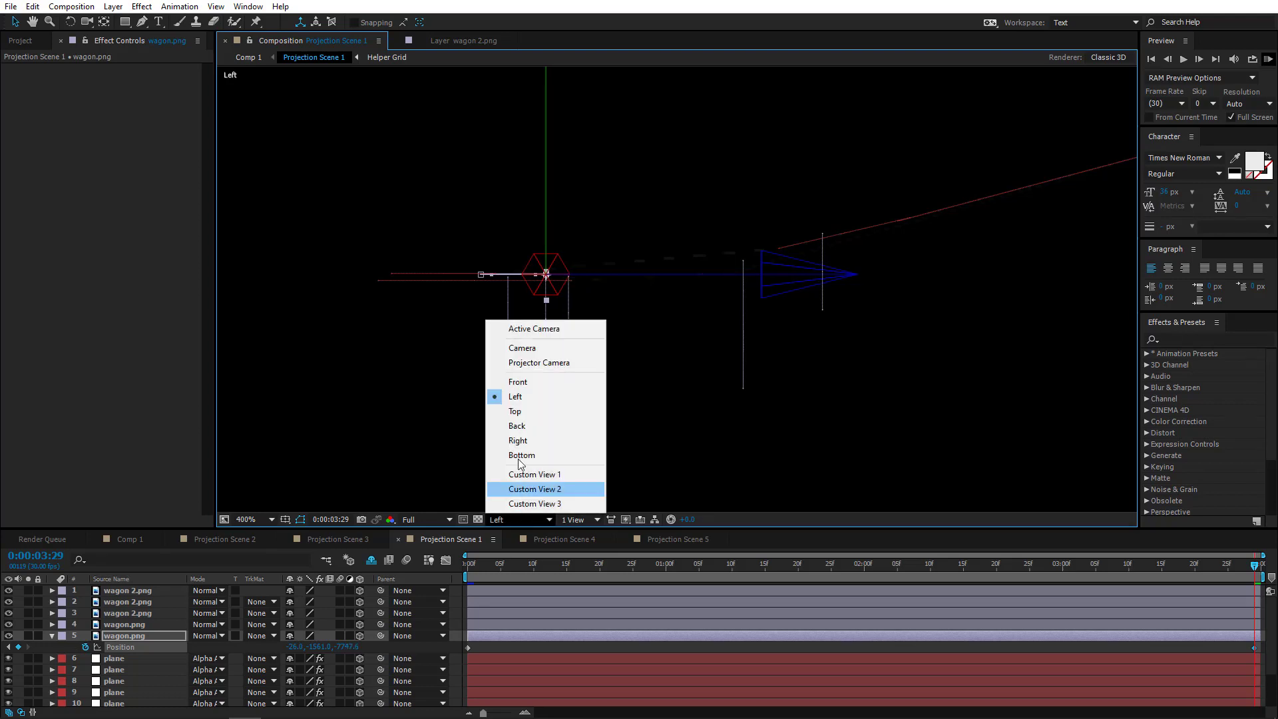
{"action": "left_click", "coordinate": [528, 331]}
{"action": "scroll", "coordinate": [666, 389], "scroll_direction": "down", "scroll_amount": 1}
{"action": "left_click_drag", "start_coordinate": [675, 373], "coordinate": [518, 332]}
{"action": "scroll", "coordinate": [678, 363], "scroll_direction": "up", "scroll_amount": 1}
{"action": "left_click_drag", "start_coordinate": [582, 249], "coordinate": [585, 248]}
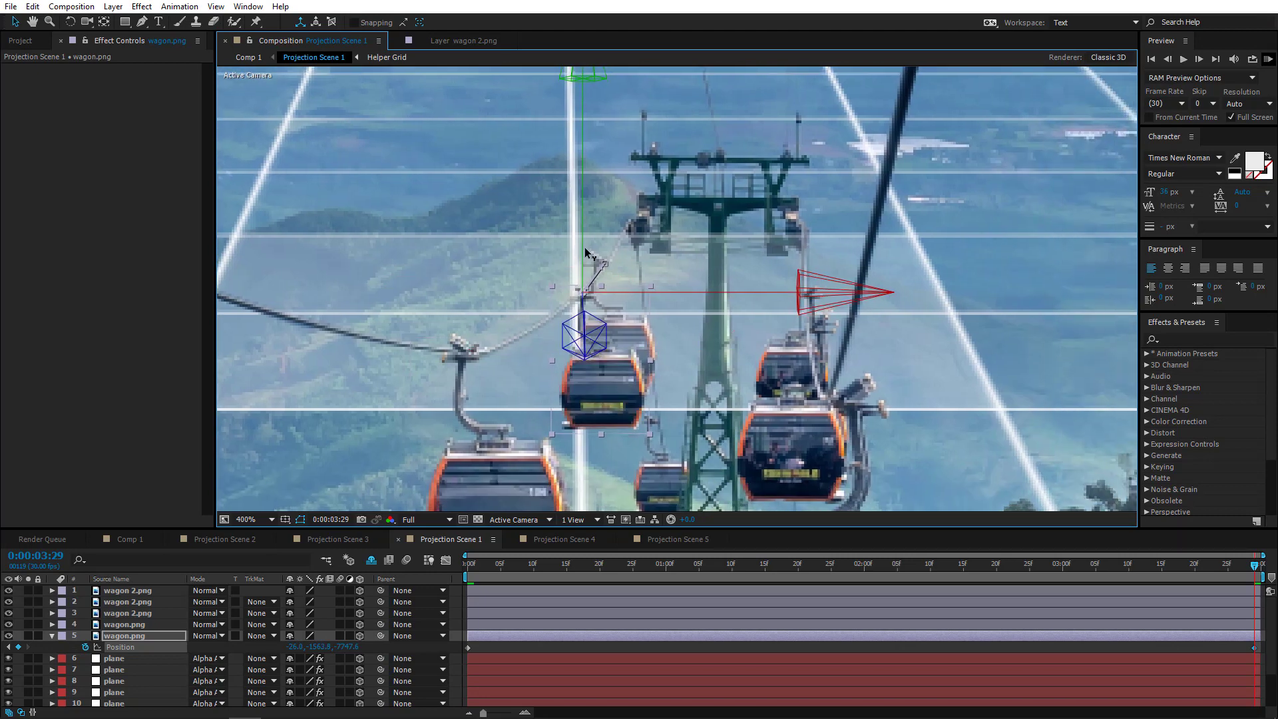
{"action": "key", "text": "comma"}
{"action": "left_click_drag", "start_coordinate": [554, 406], "coordinate": [630, 306]}
Set a Position keyframe at 0:00:00:00 on the layer 4 wagon.png, the next wagon behind wagon 139
{"action": "left_click", "coordinate": [129, 625]}
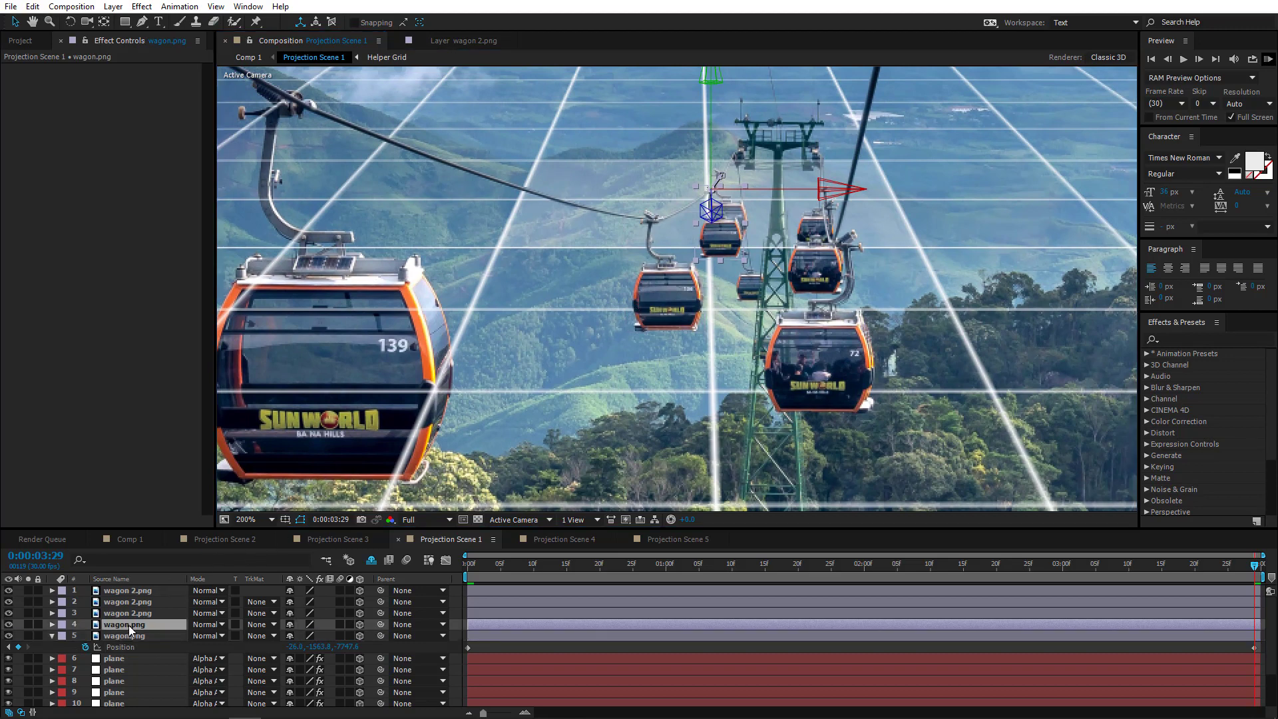
{"action": "key", "text": "p"}
{"action": "left_click", "coordinate": [471, 570]}
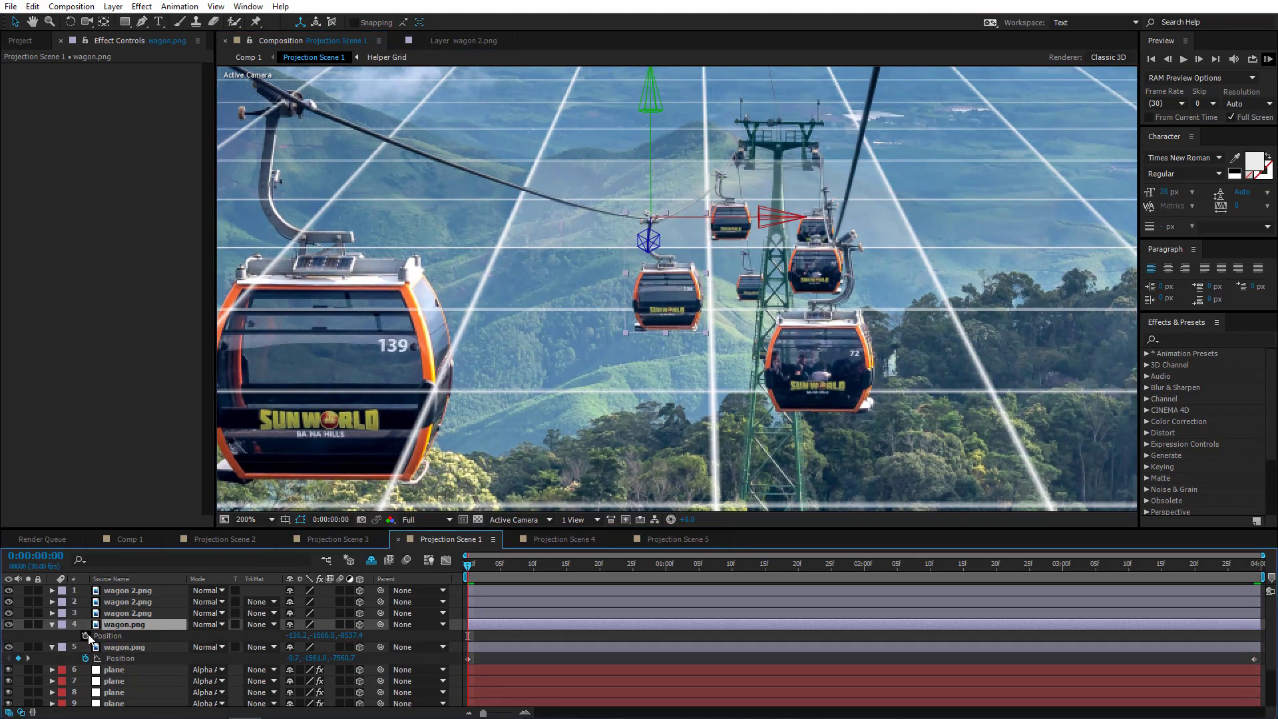
{"action": "left_click", "coordinate": [85, 636]}
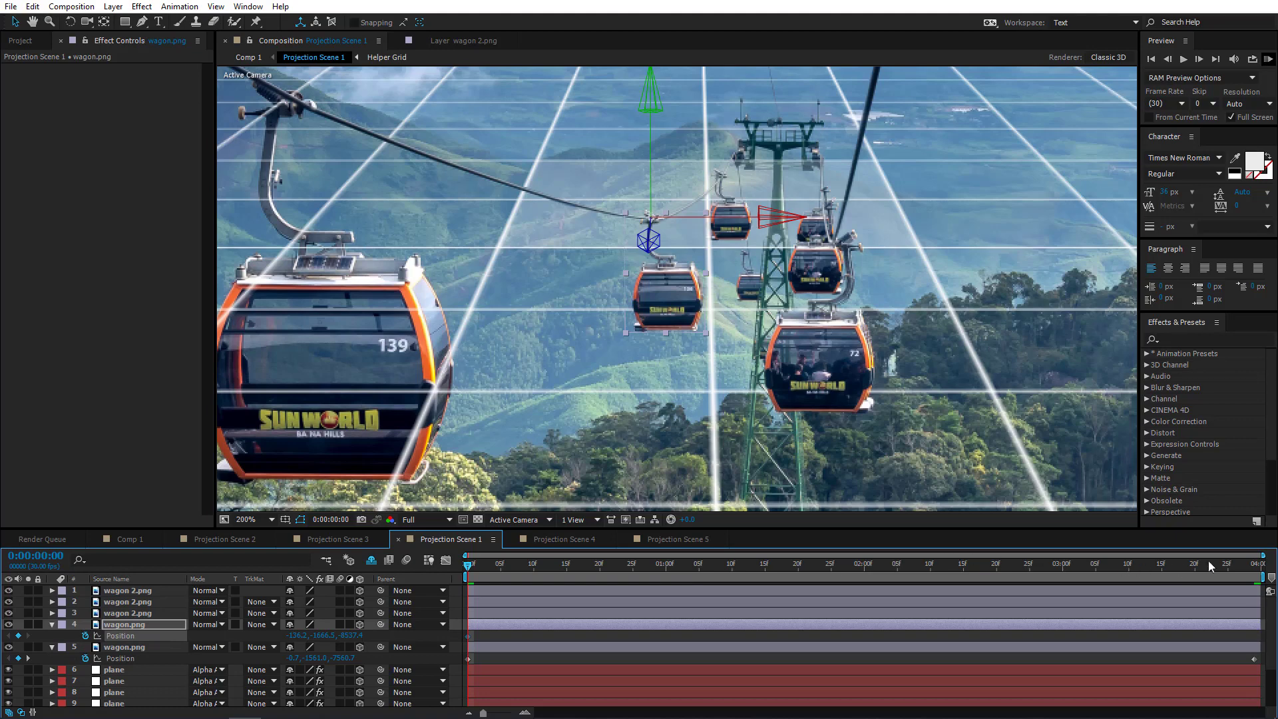
At 0:00:03:29, move the layer 4 wagon in the Left view forward and up along the rope to about Y -1727, Z -8803
{"action": "left_click", "coordinate": [1253, 567]}
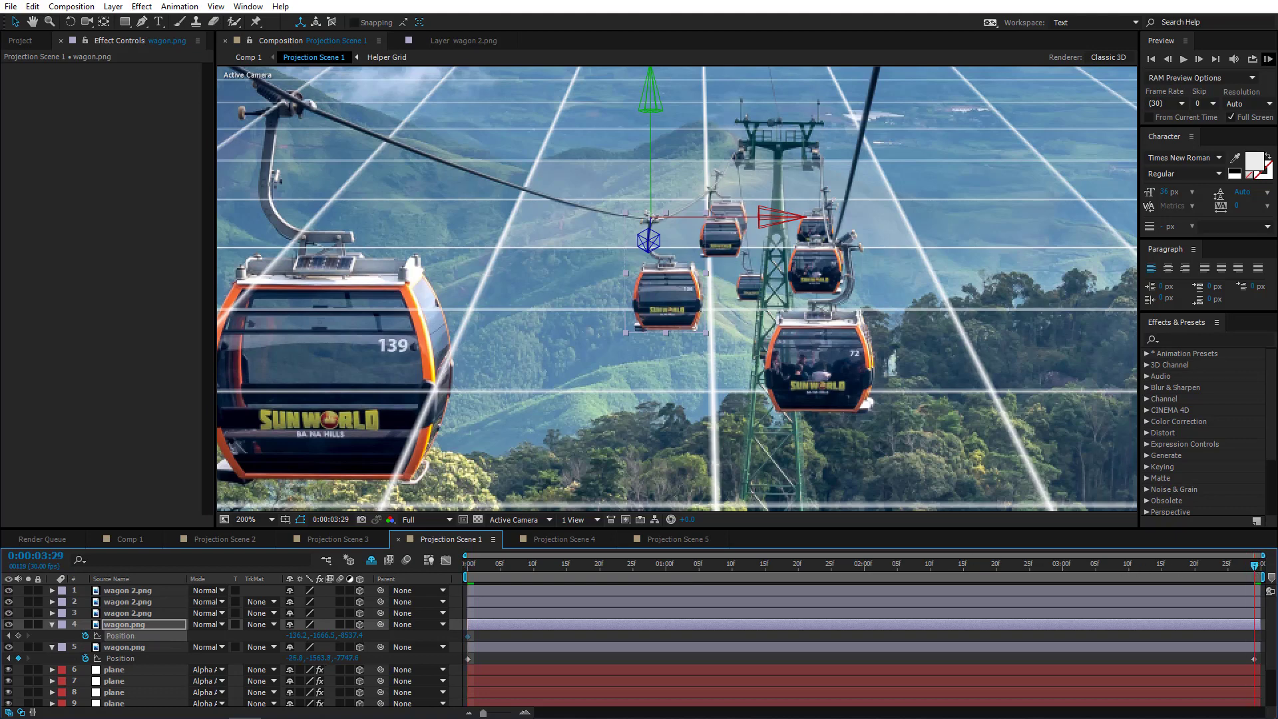
{"action": "left_click", "coordinate": [539, 518]}
{"action": "left_click", "coordinate": [537, 401]}
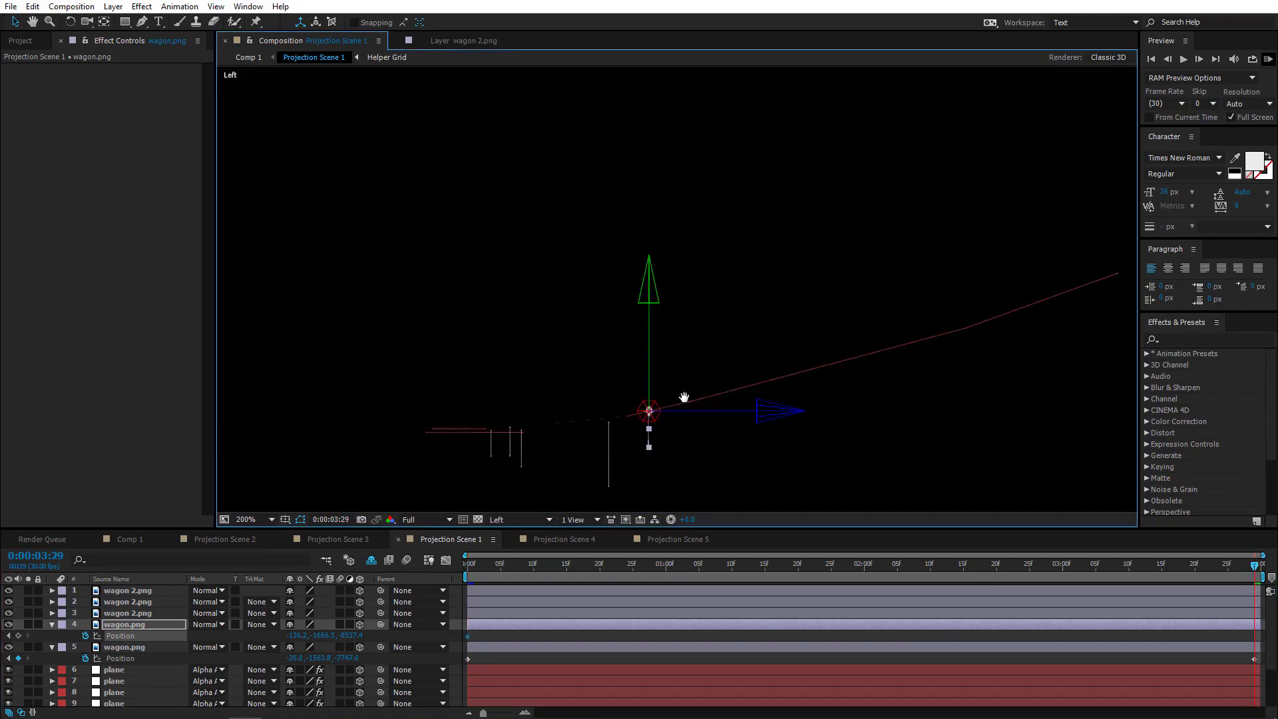
{"action": "left_click_drag", "start_coordinate": [684, 398], "coordinate": [711, 330]}
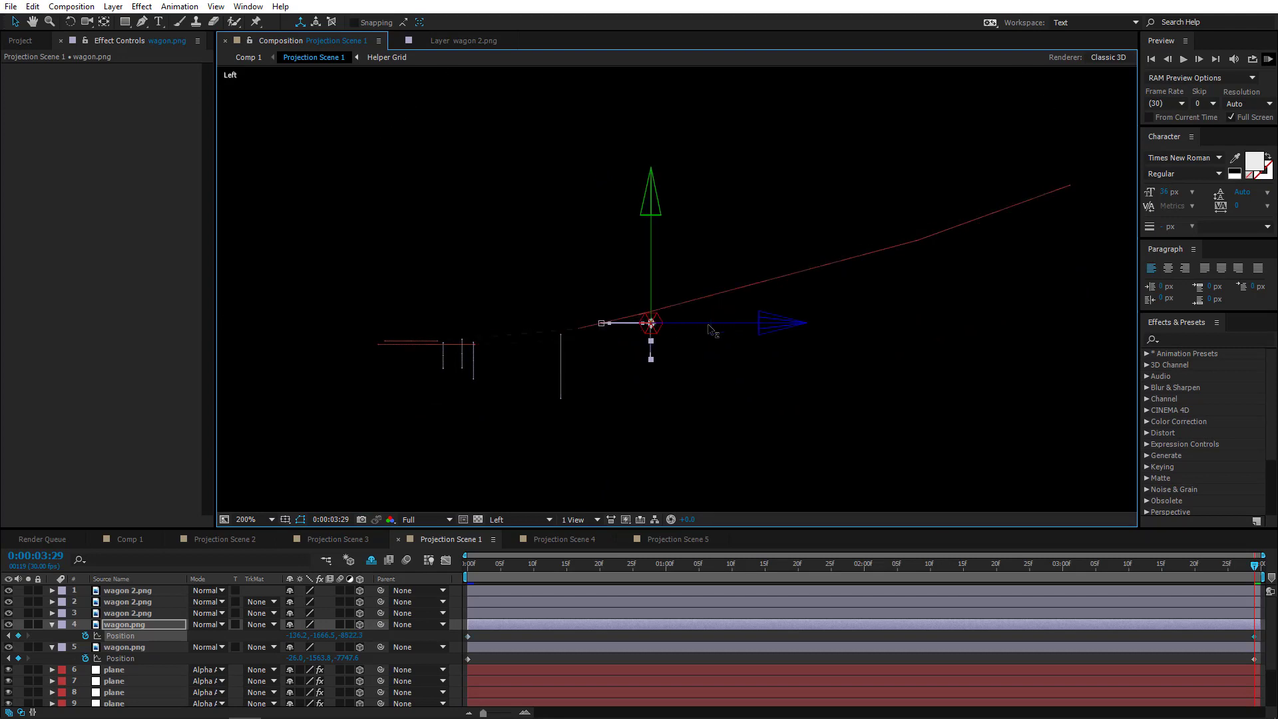
{"action": "left_click_drag", "start_coordinate": [658, 279], "coordinate": [659, 268]}
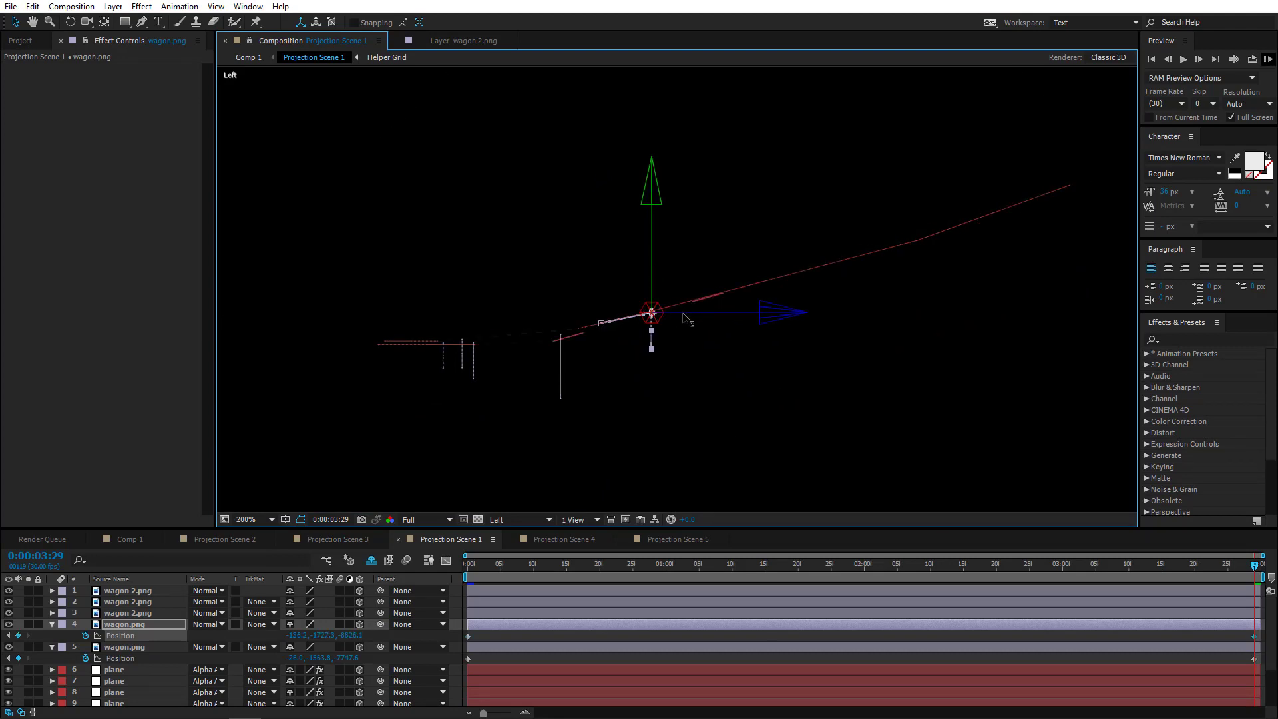
{"action": "left_click_drag", "start_coordinate": [686, 314], "coordinate": [681, 314]}
In the Top view, shift the layer 4 wagon's end position sideways to about X -178, onto the rope
{"action": "left_click", "coordinate": [511, 520]}
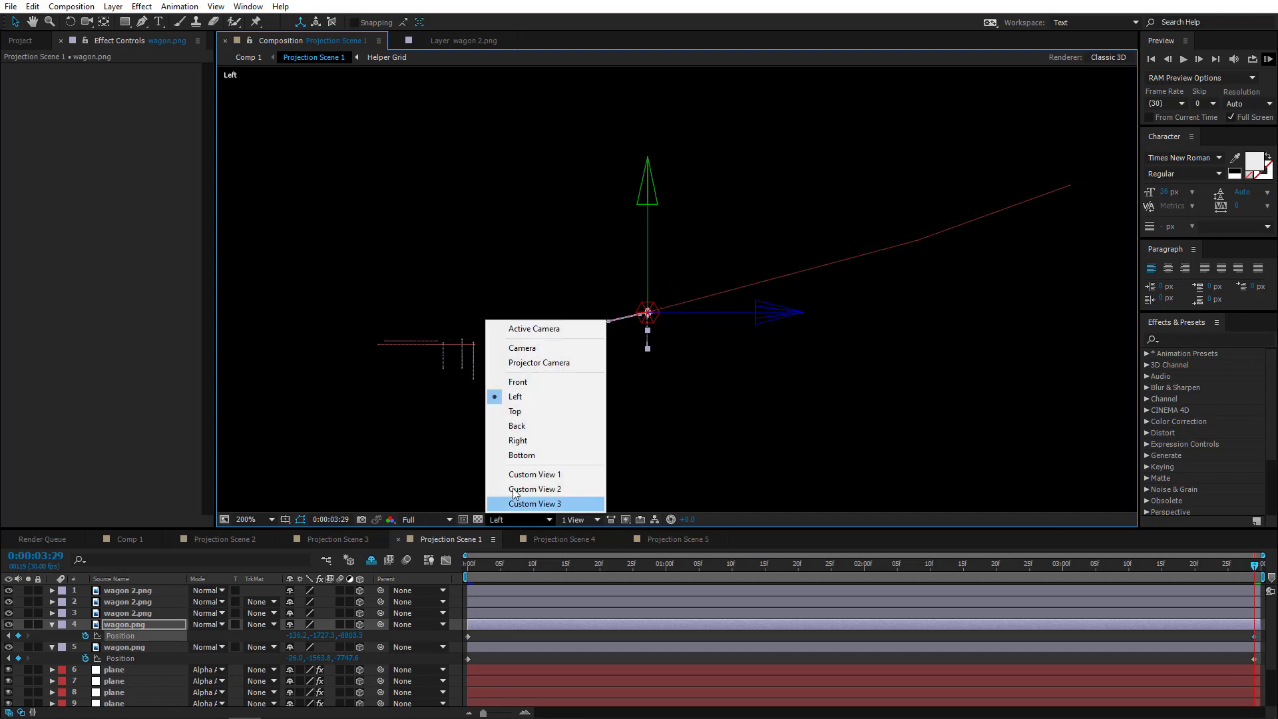
{"action": "left_click", "coordinate": [527, 413]}
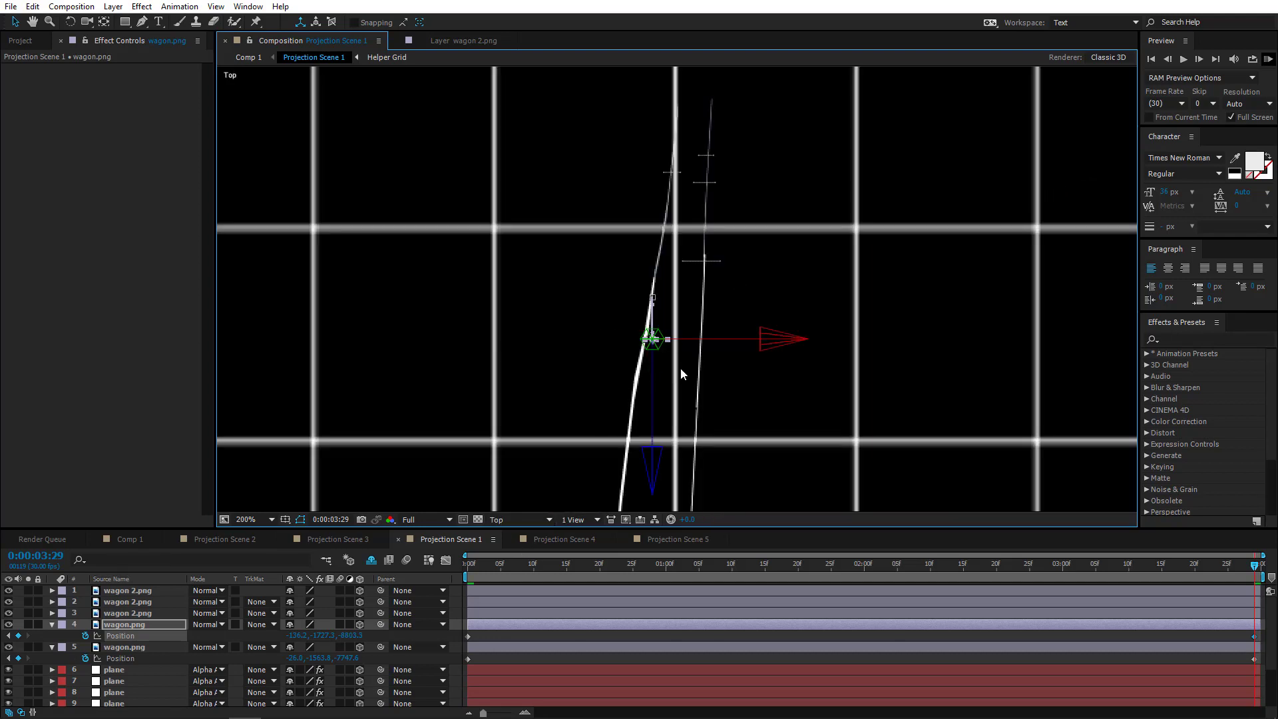
{"action": "left_click_drag", "start_coordinate": [720, 339], "coordinate": [716, 339]}
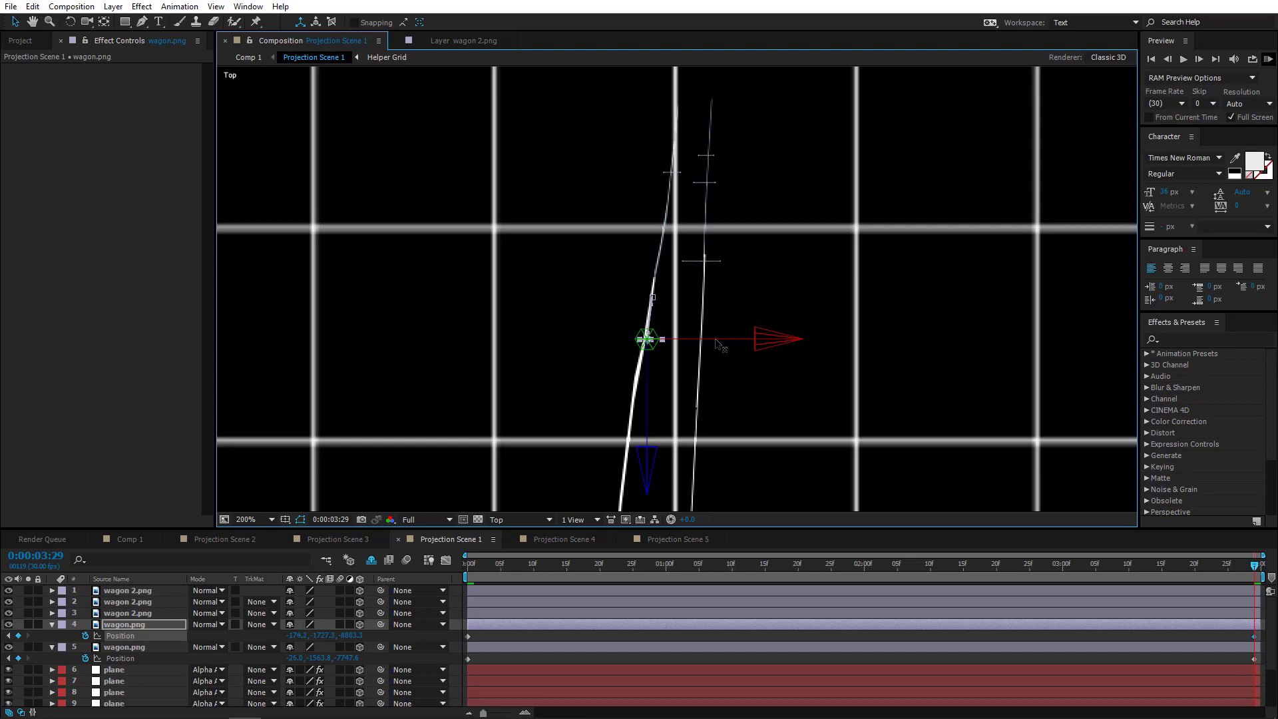
In the Active Camera view, raise the layer 4 wagon's end position slightly so its hanger meets the rope
{"action": "left_click", "coordinate": [517, 517]}
{"action": "left_click", "coordinate": [533, 329]}
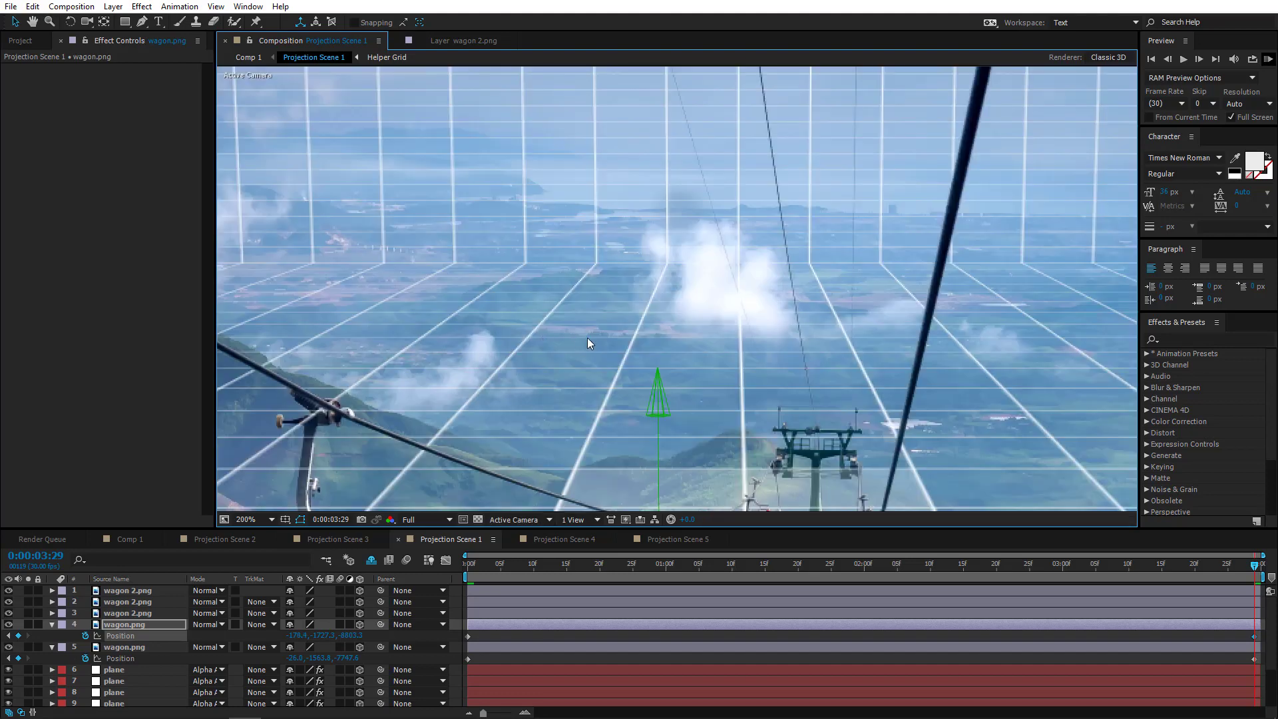
{"action": "scroll", "coordinate": [624, 245], "scroll_direction": "up", "scroll_amount": 2}
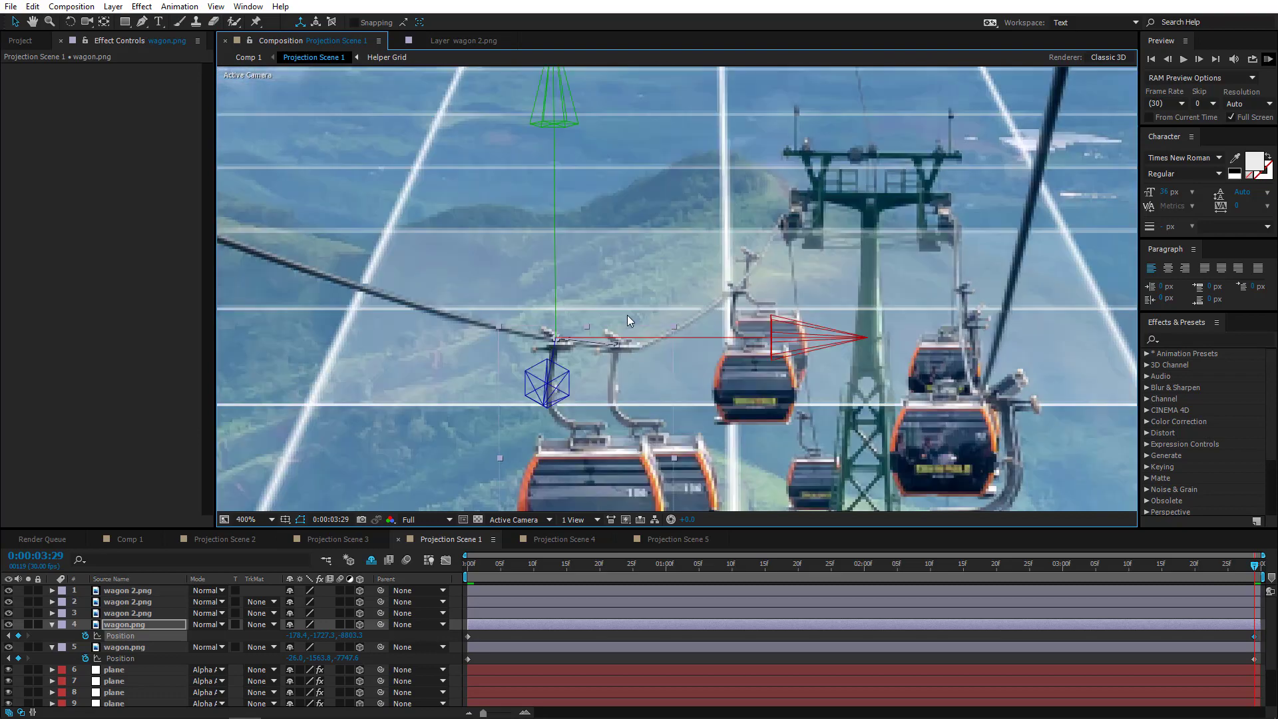
{"action": "left_click_drag", "start_coordinate": [627, 340], "coordinate": [675, 317]}
{"action": "left_click_drag", "start_coordinate": [603, 257], "coordinate": [606, 250]}
{"action": "key", "text": "slash"}
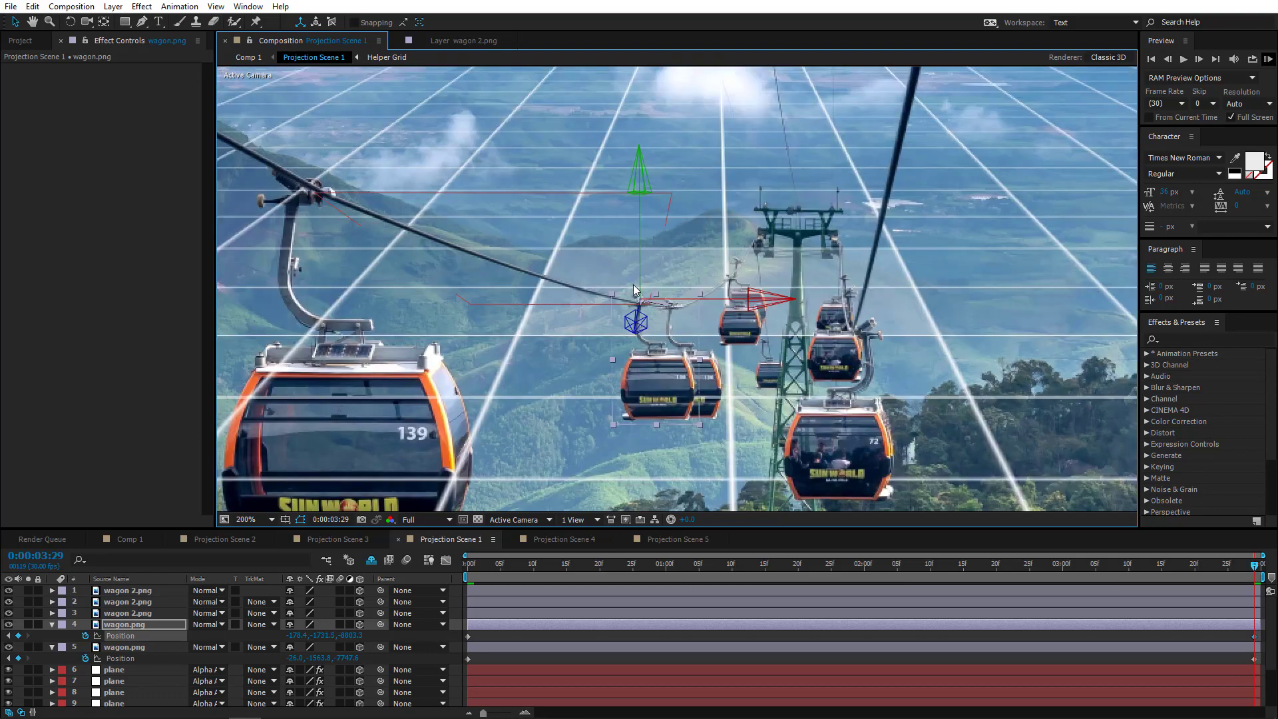
{"action": "left_click_drag", "start_coordinate": [570, 382], "coordinate": [665, 358]}
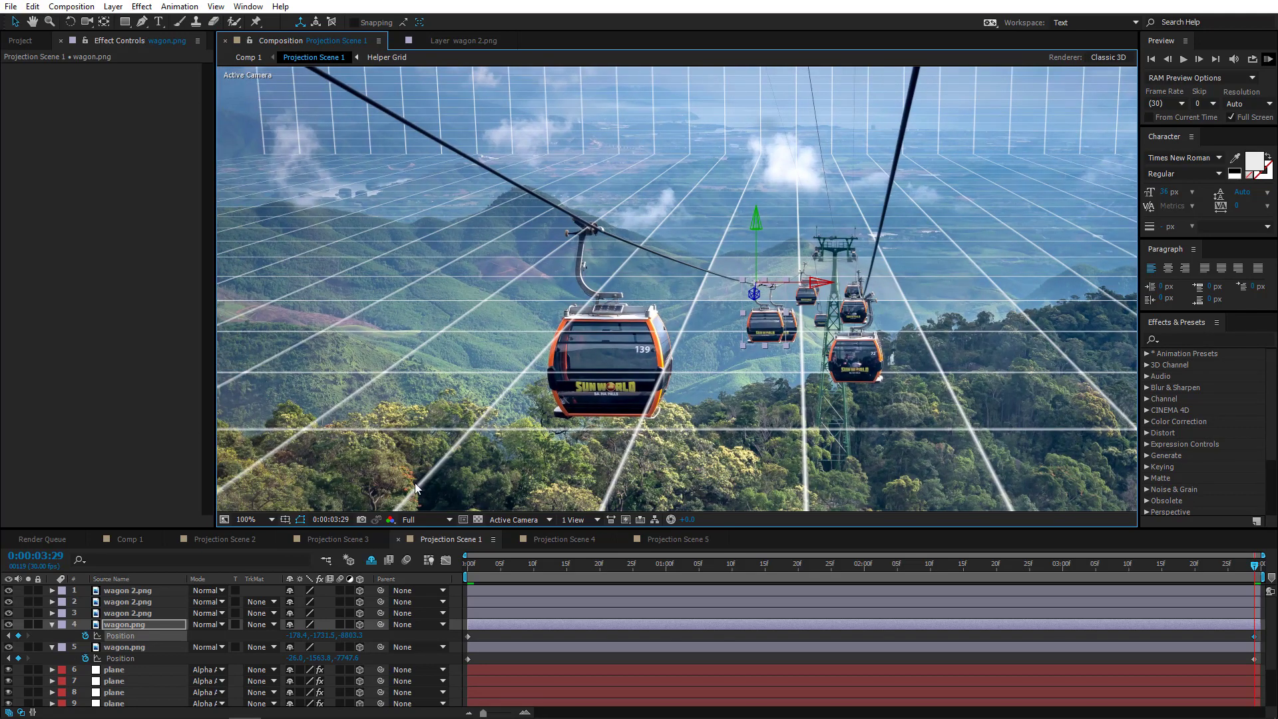
Set a Position keyframe at 0:00:00:00 on the layer 3 wagon 2.png
{"action": "left_click", "coordinate": [141, 613]}
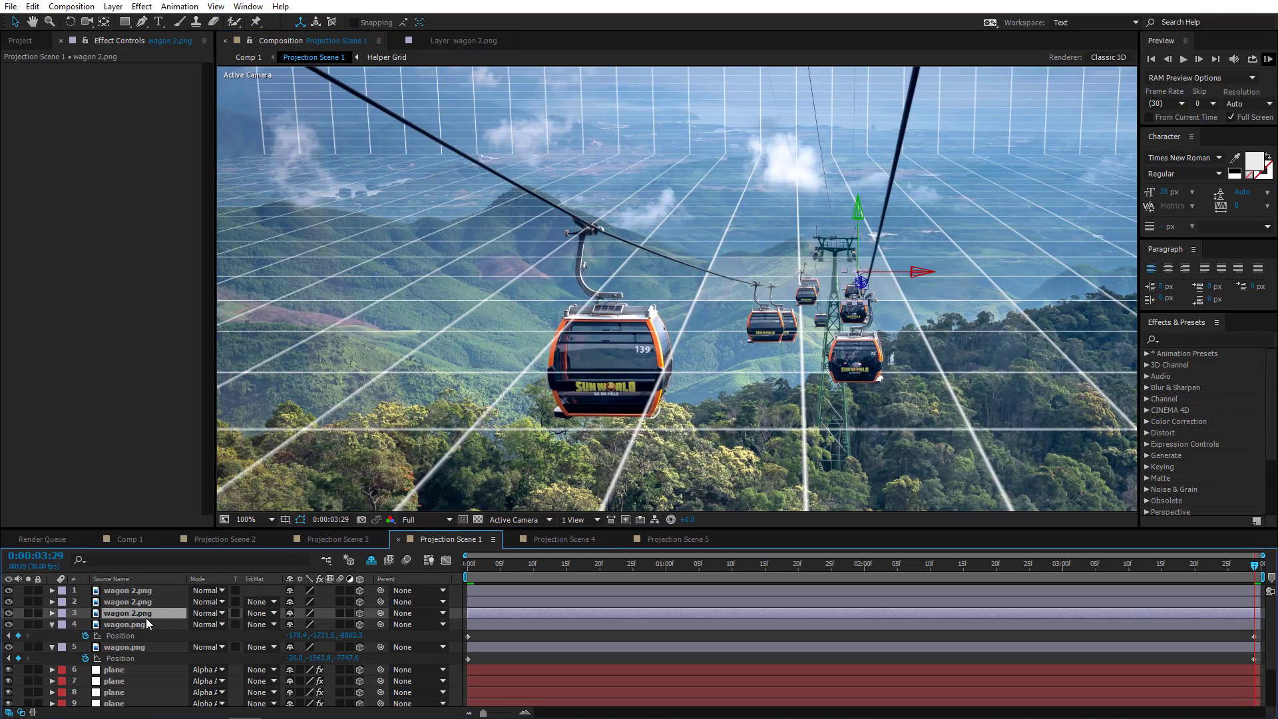
{"action": "key", "text": "p"}
{"action": "left_click_drag", "start_coordinate": [480, 564], "coordinate": [381, 581]}
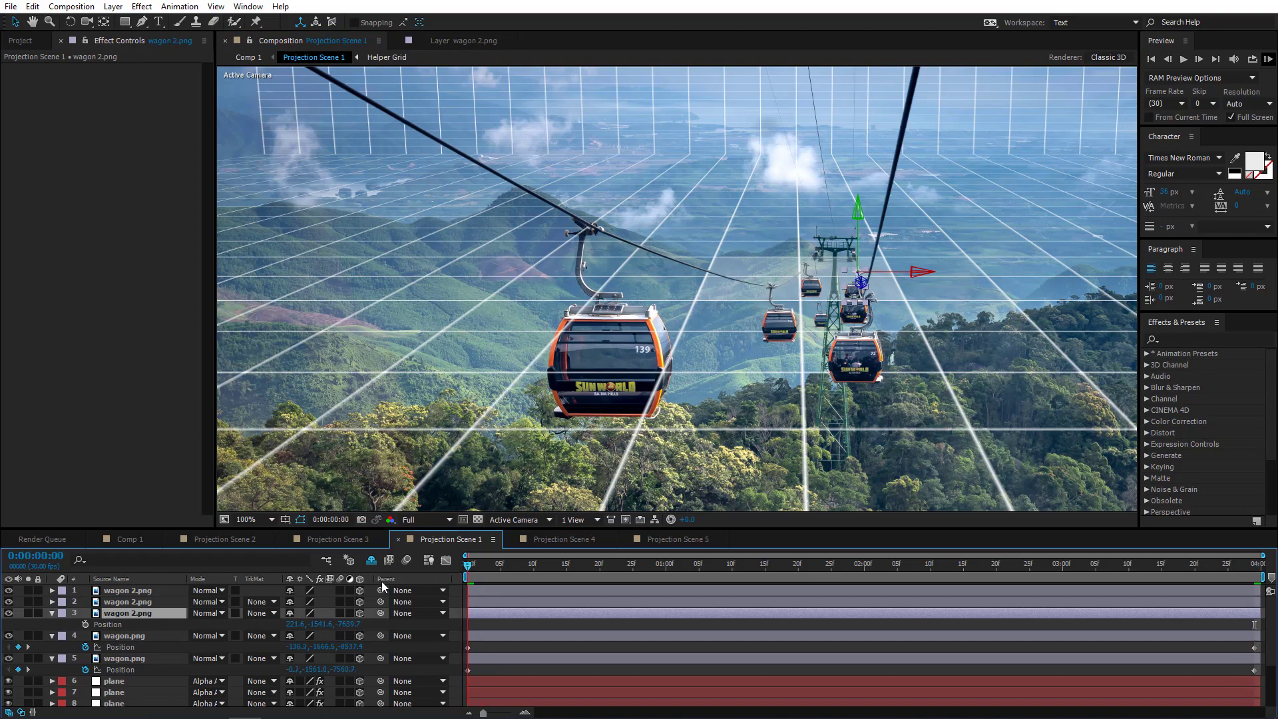
{"action": "left_click", "coordinate": [86, 624]}
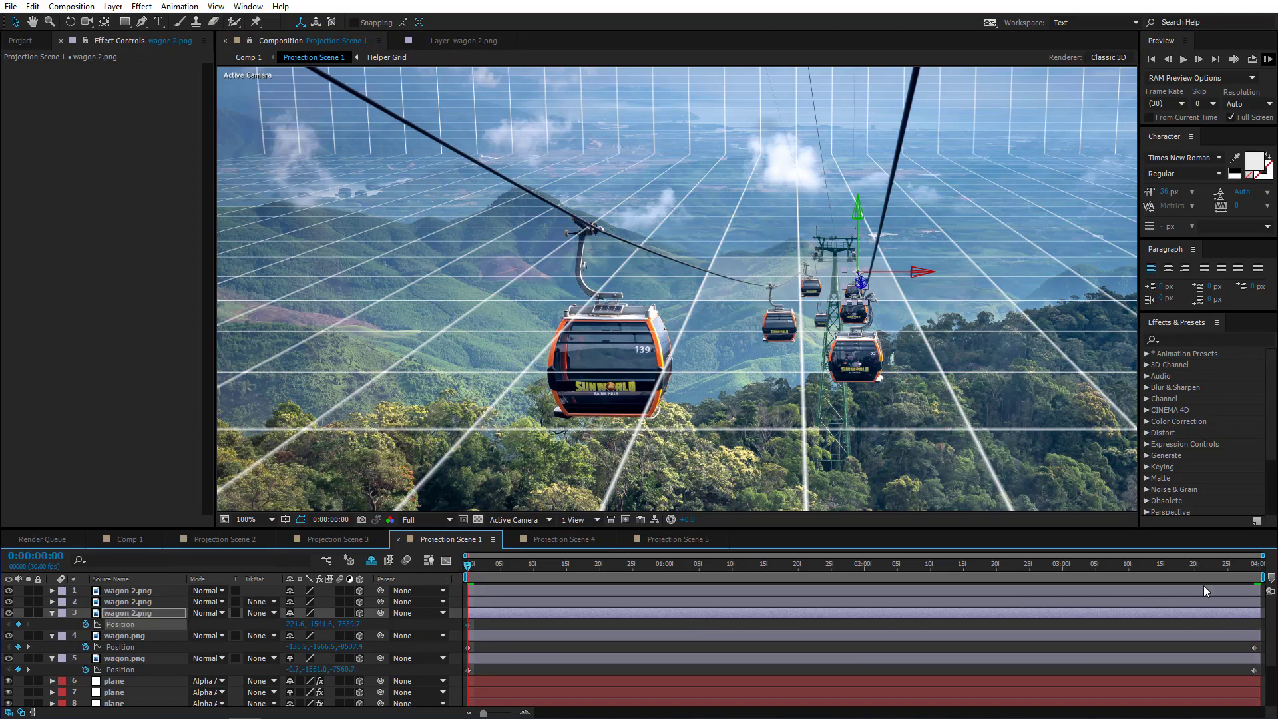
At 0:00:03:29, move the layer 3 wagon back along the rope in the Left view to about Z -7511
{"action": "left_click", "coordinate": [1237, 564]}
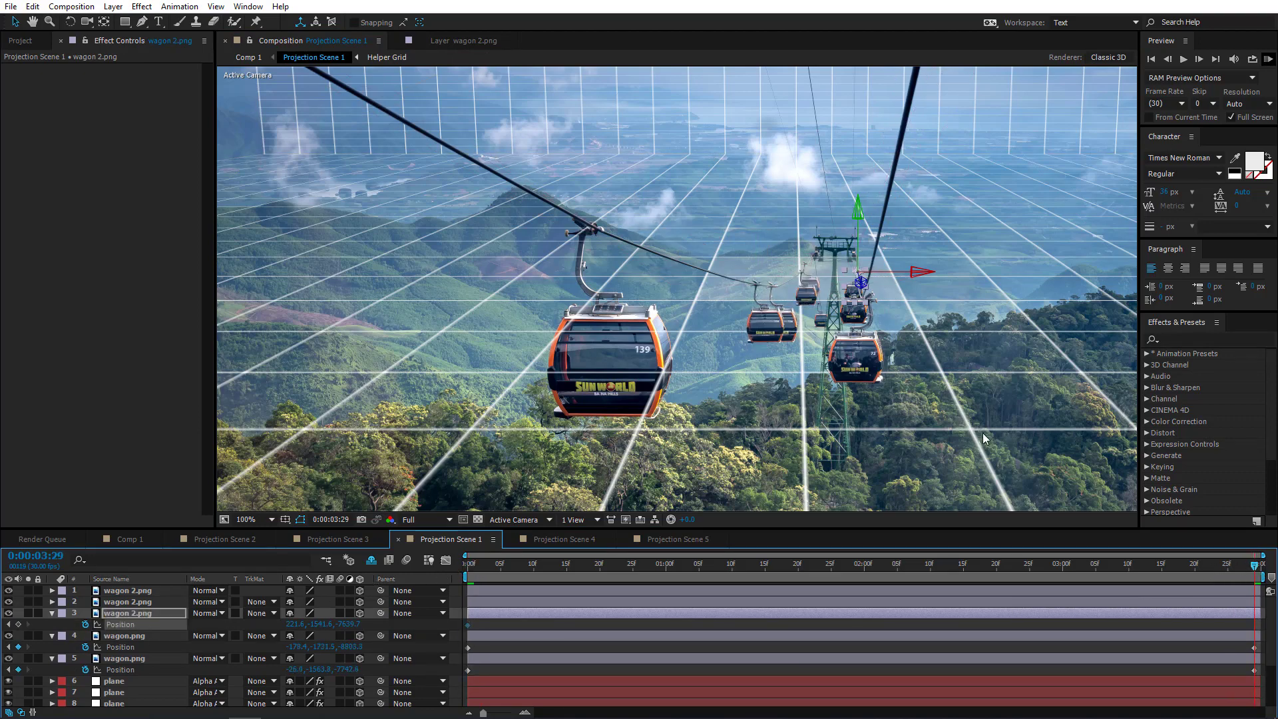
{"action": "scroll", "coordinate": [741, 282], "scroll_direction": "up", "scroll_amount": 2}
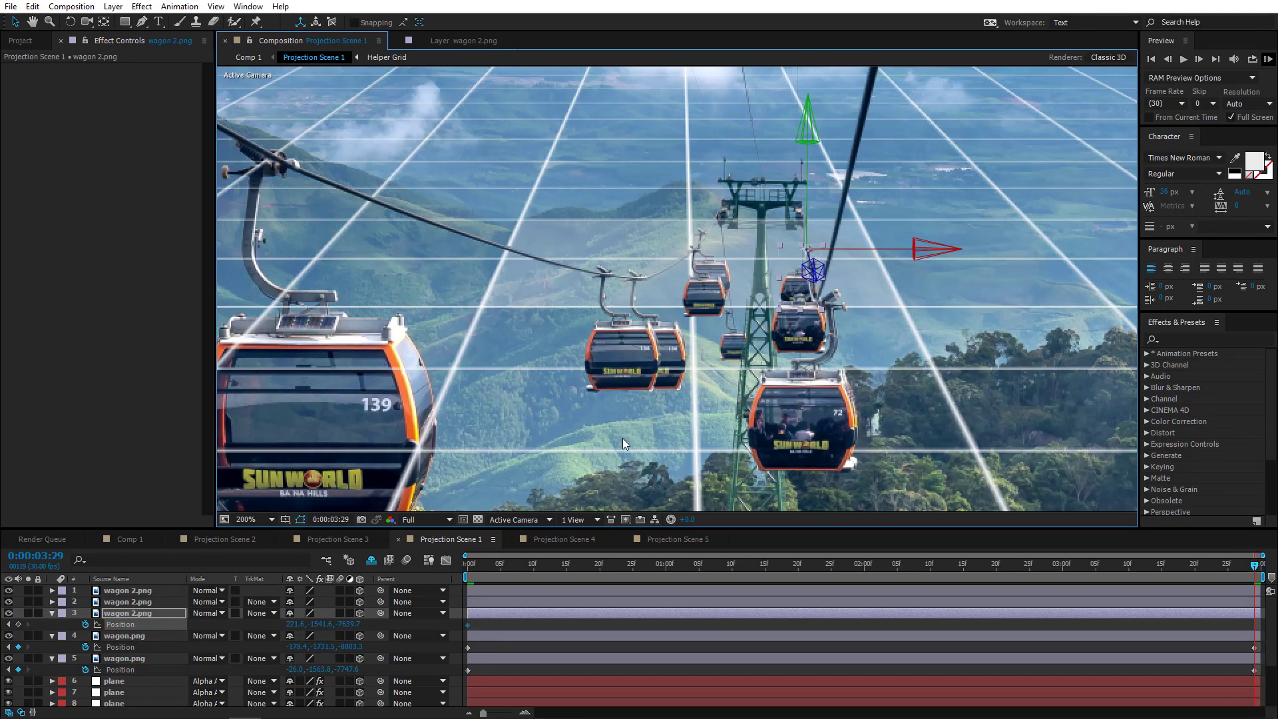
{"action": "left_click", "coordinate": [525, 519]}
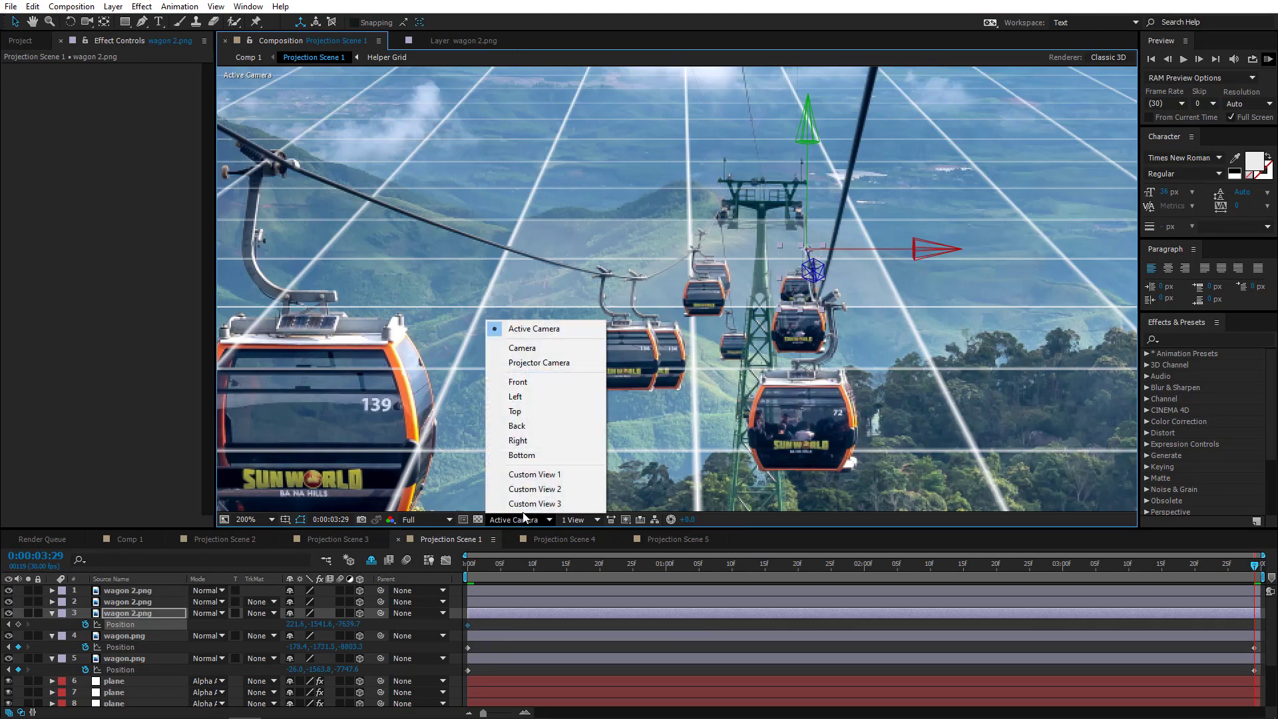
{"action": "left_click", "coordinate": [526, 398]}
{"action": "left_click_drag", "start_coordinate": [653, 396], "coordinate": [701, 303]}
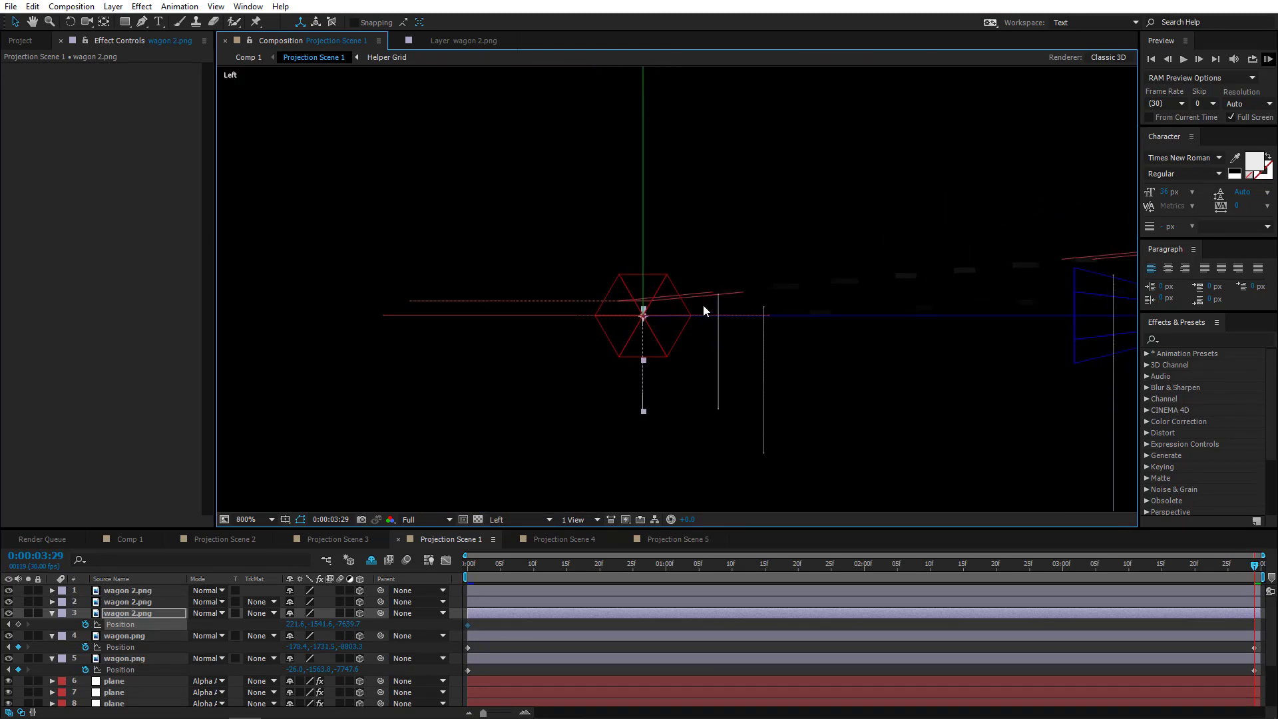
{"action": "left_click_drag", "start_coordinate": [814, 315], "coordinate": [732, 322]}
{"action": "scroll", "coordinate": [729, 317], "scroll_direction": "down", "scroll_amount": 1}
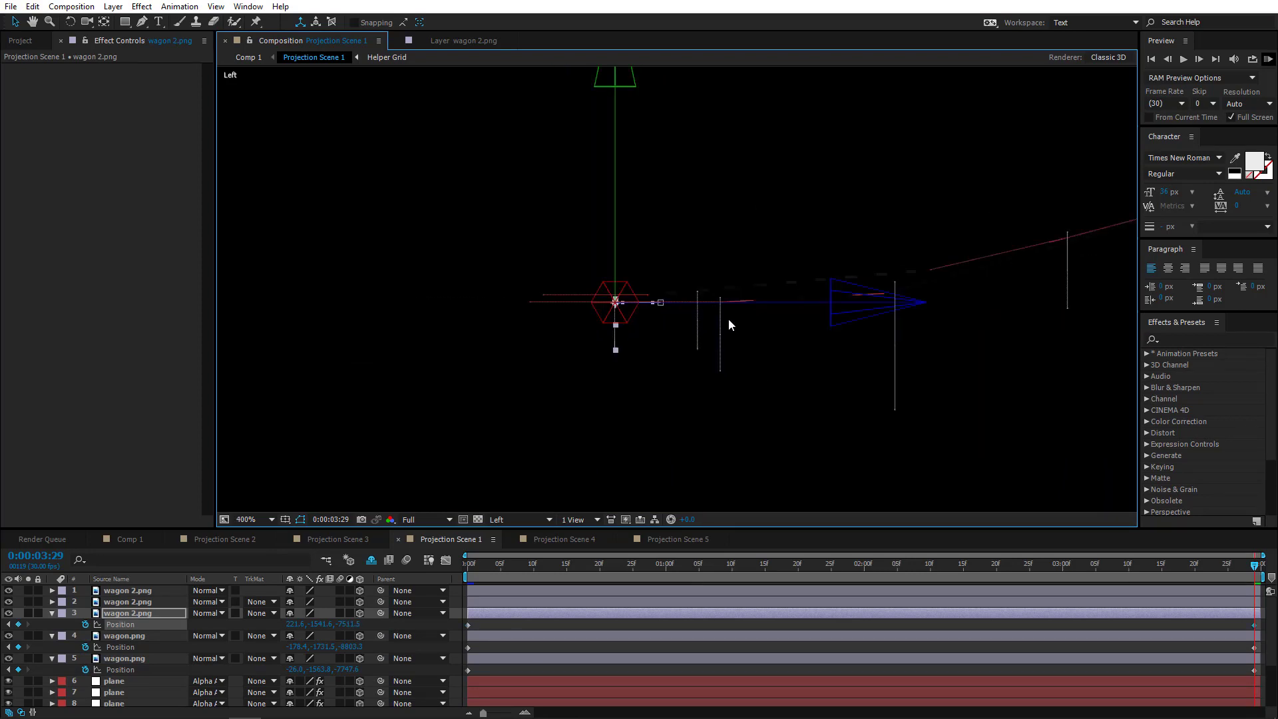
{"action": "left_click_drag", "start_coordinate": [696, 370], "coordinate": [594, 400]}
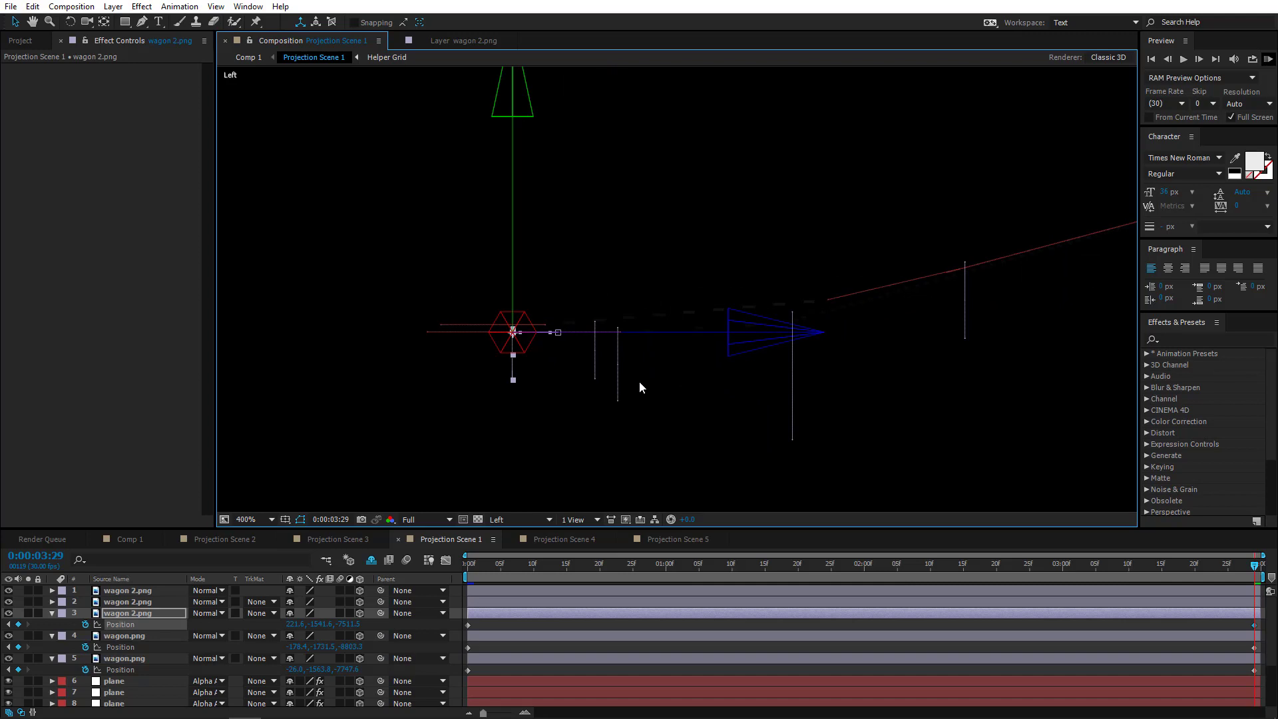
In the Active Camera view, scrub through the layer 3 wagon's motion and nudge its end position sideways to about X 223
{"action": "left_click", "coordinate": [530, 520]}
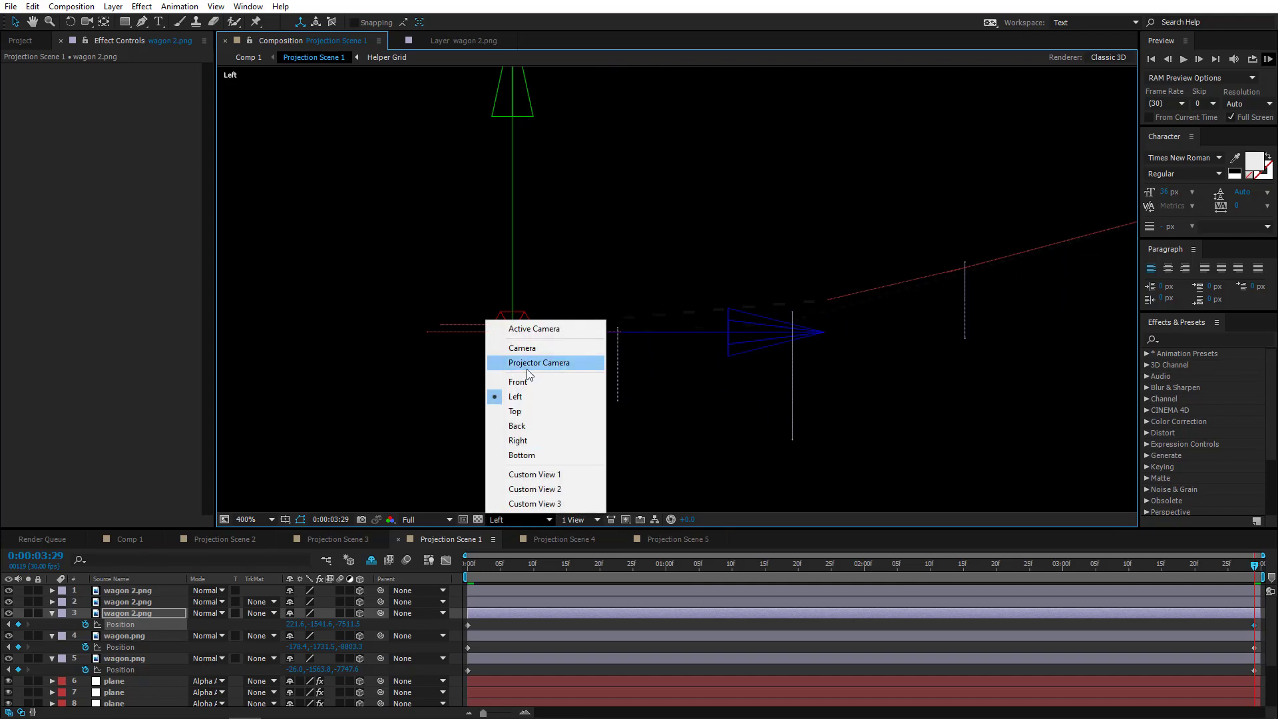
{"action": "left_click", "coordinate": [540, 329]}
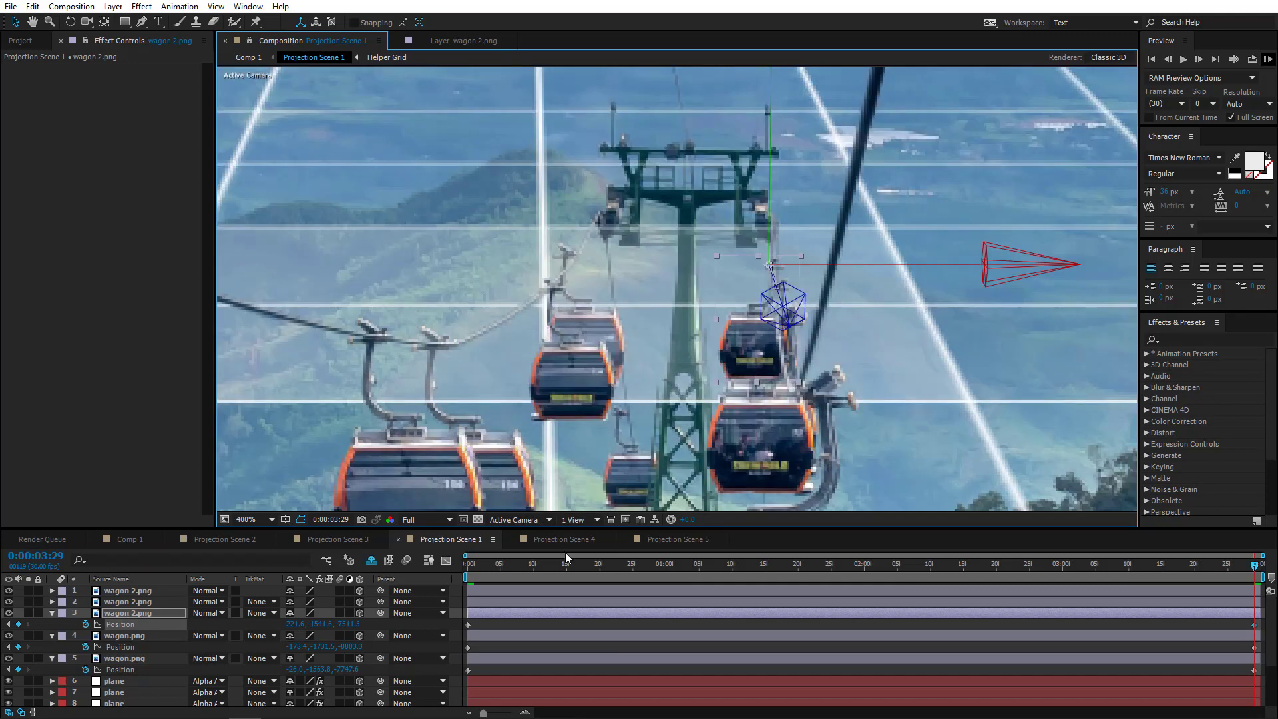
{"action": "left_click", "coordinate": [480, 566]}
{"action": "left_click_drag", "start_coordinate": [427, 571], "coordinate": [1256, 567]}
{"action": "left_click_drag", "start_coordinate": [861, 265], "coordinate": [865, 265]}
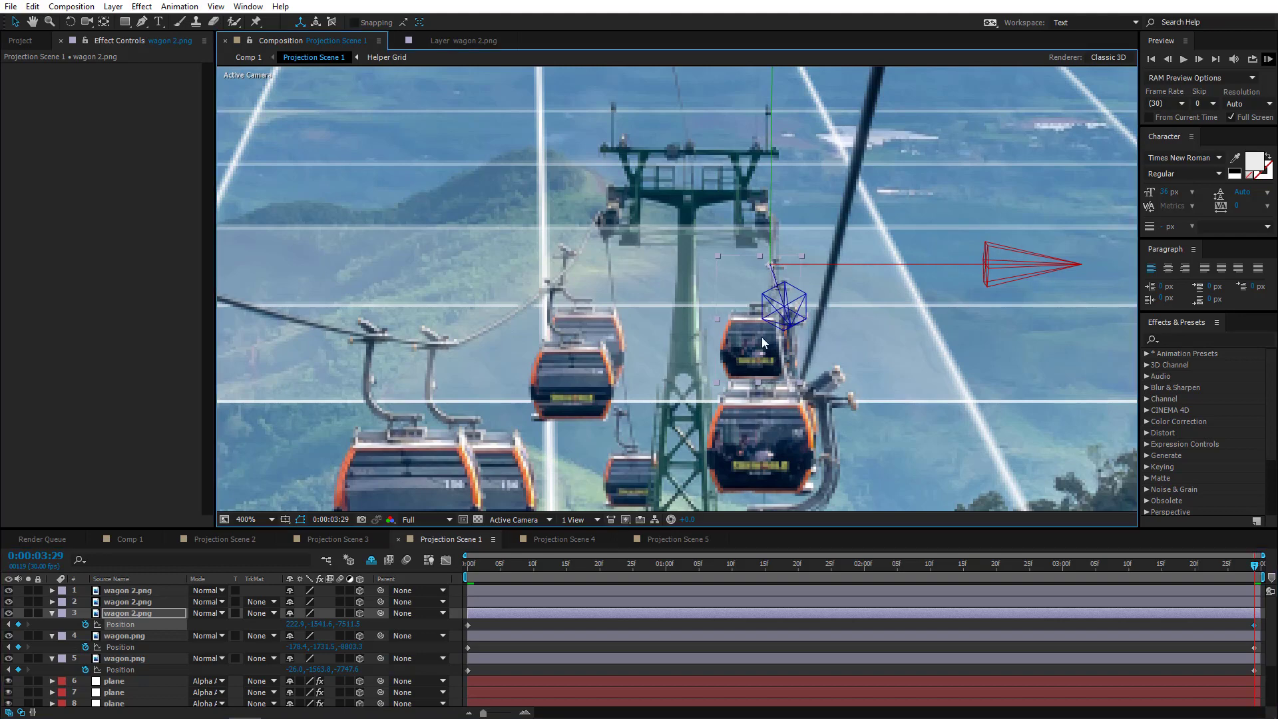
{"action": "key", "text": "comma"}
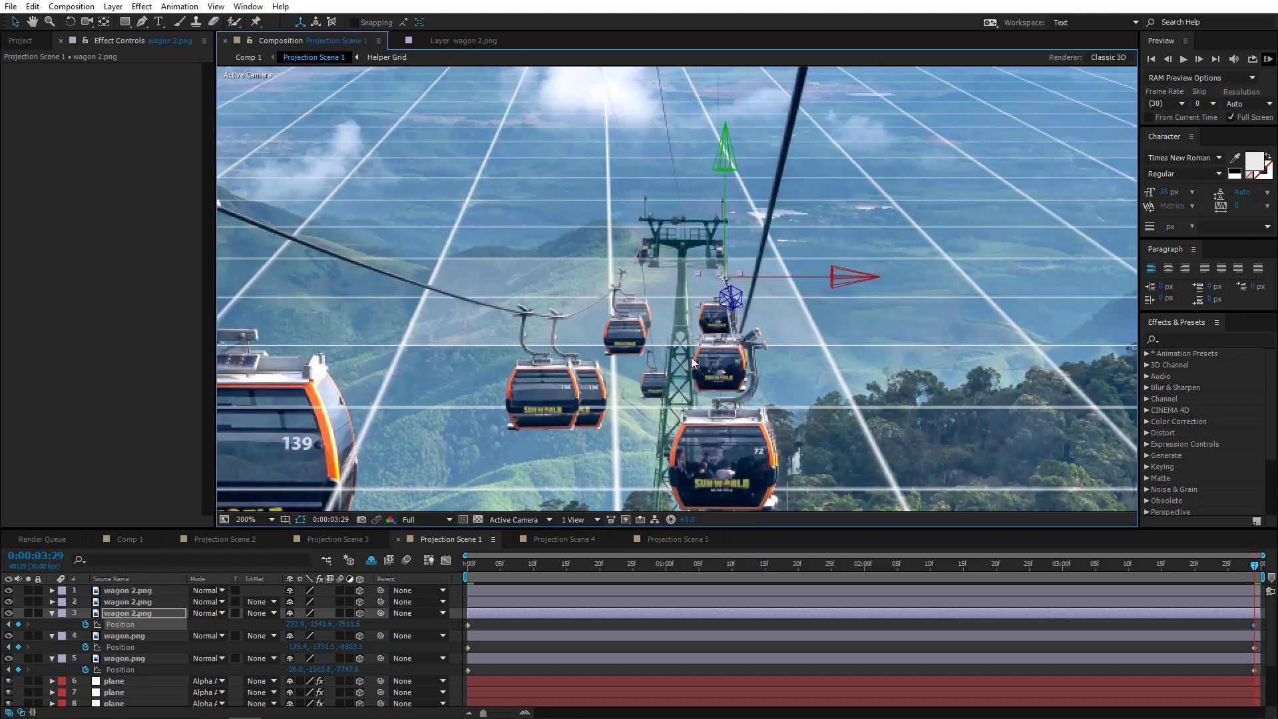
Set a Position keyframe at 0:00:00:00 on the layer 2 wagon 2.png
{"action": "left_click", "coordinate": [132, 601]}
{"action": "key", "text": "p"}
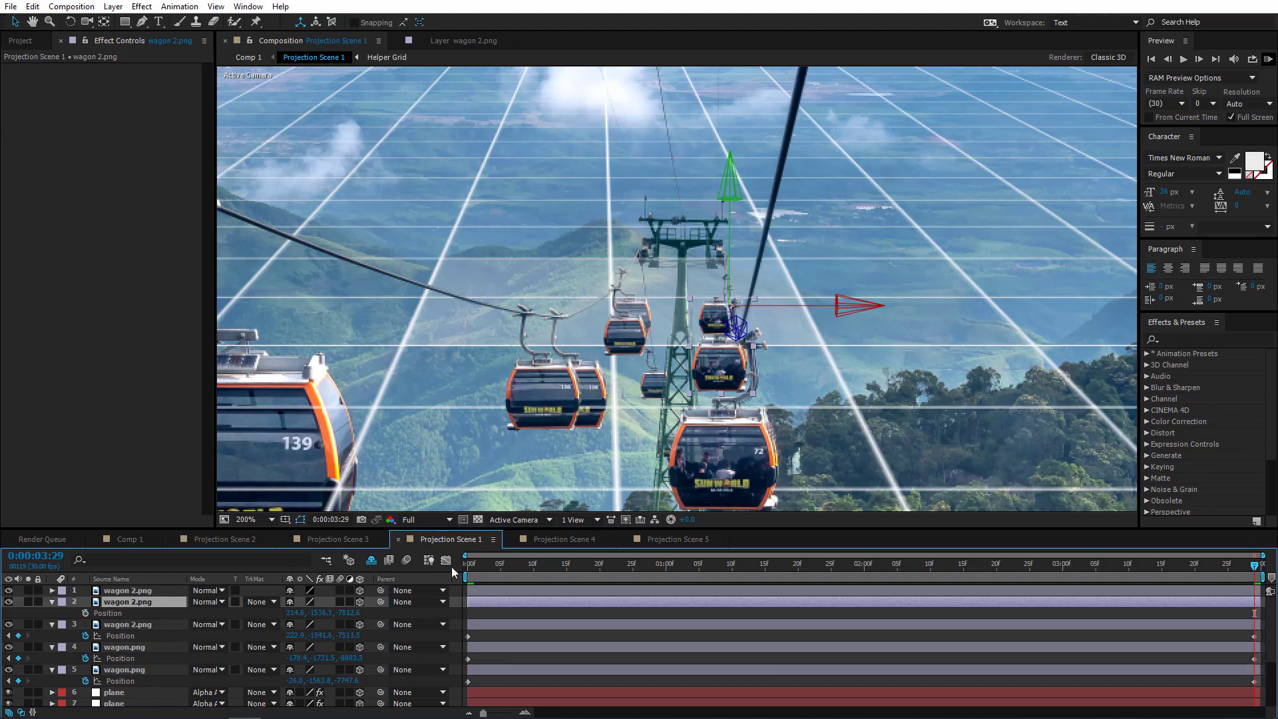
{"action": "left_click", "coordinate": [468, 566]}
{"action": "left_click", "coordinate": [84, 613]}
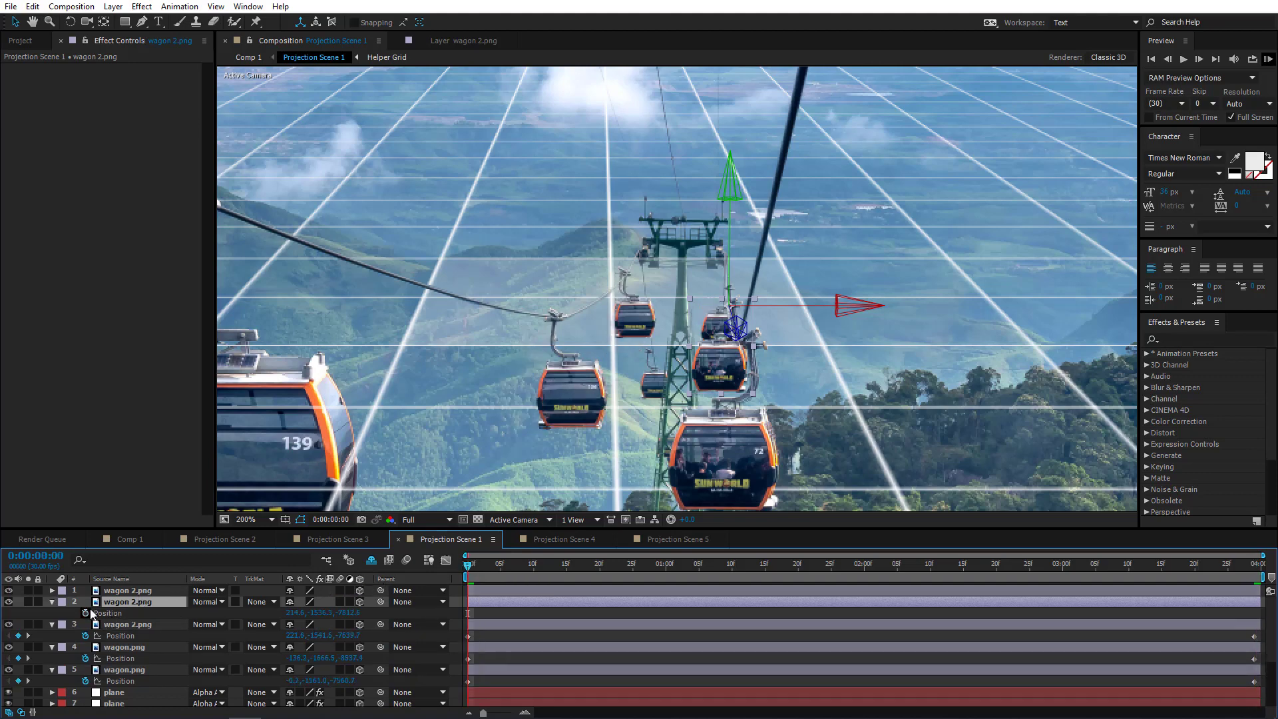
Using the Left and Top views, move the layer 2 wagon's start position forward along the rope to about Z -7948
{"action": "left_click", "coordinate": [521, 517]}
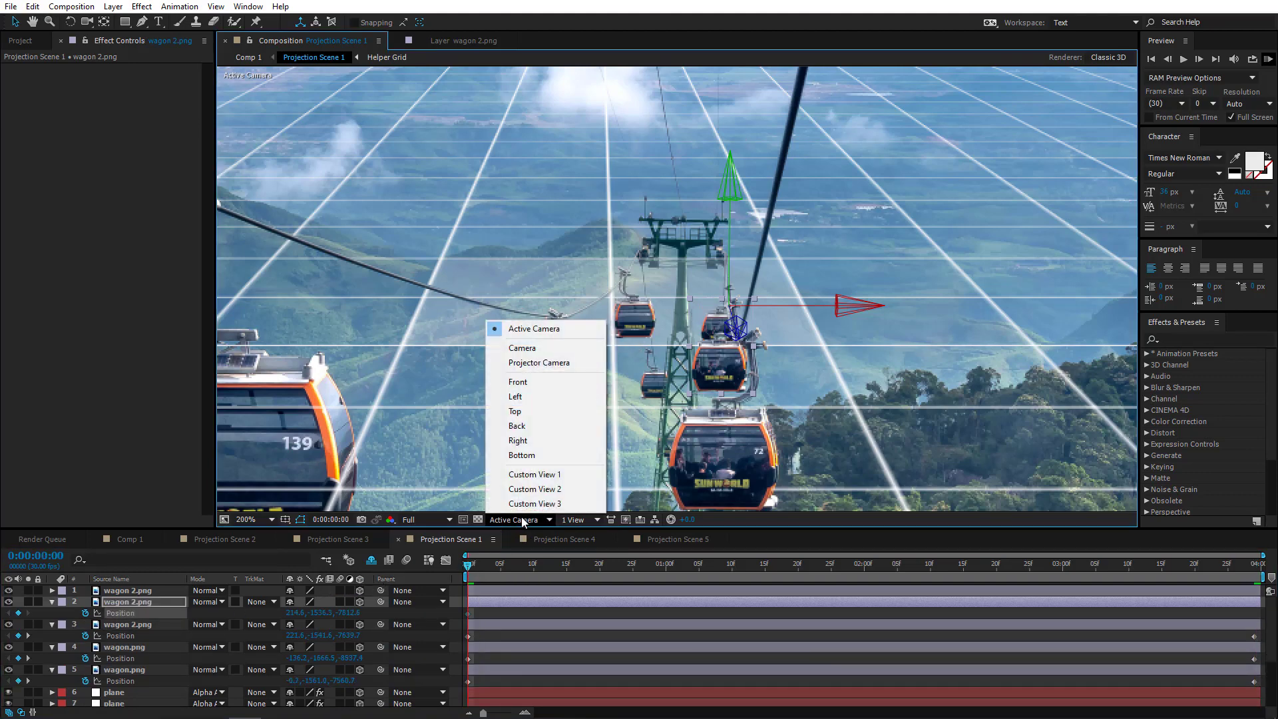
{"action": "left_click", "coordinate": [520, 400]}
{"action": "left_click_drag", "start_coordinate": [735, 370], "coordinate": [592, 282]}
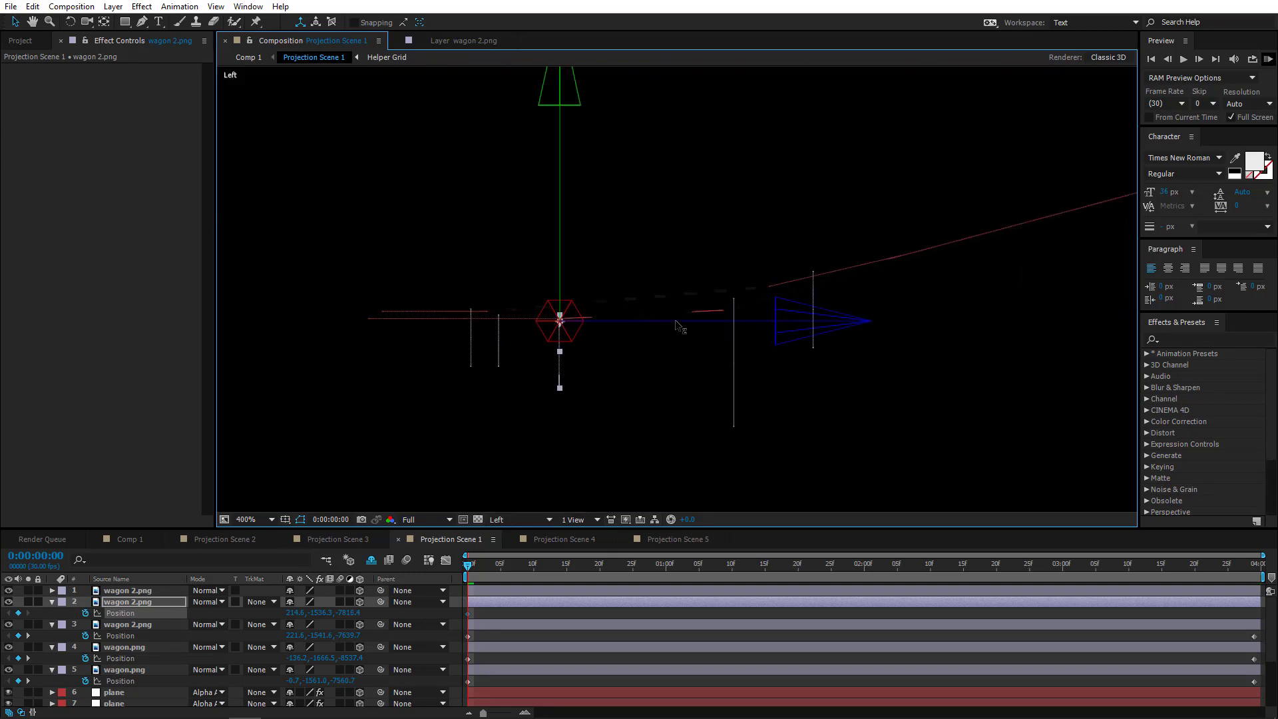
{"action": "left_click_drag", "start_coordinate": [685, 327], "coordinate": [712, 324]}
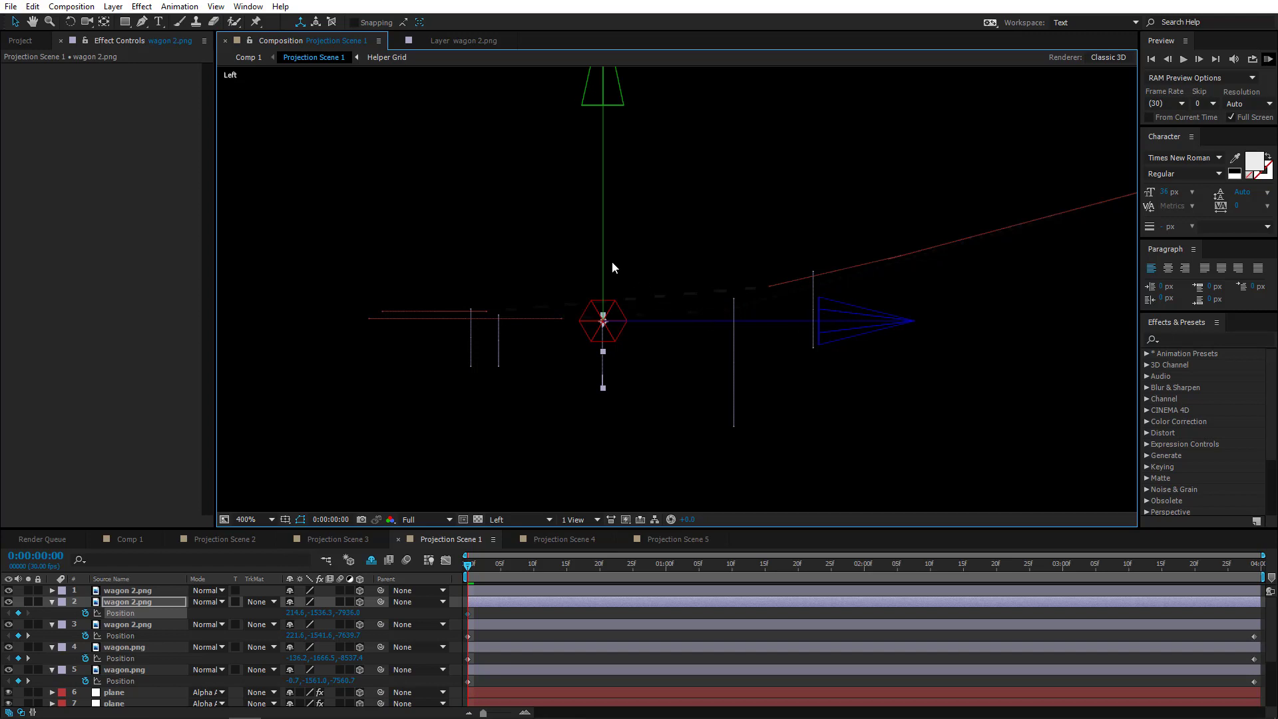
{"action": "left_click", "coordinate": [522, 520]}
{"action": "left_click", "coordinate": [531, 413]}
{"action": "left_click_drag", "start_coordinate": [605, 398], "coordinate": [354, 518]}
{"action": "left_click_drag", "start_coordinate": [850, 226], "coordinate": [744, 295]}
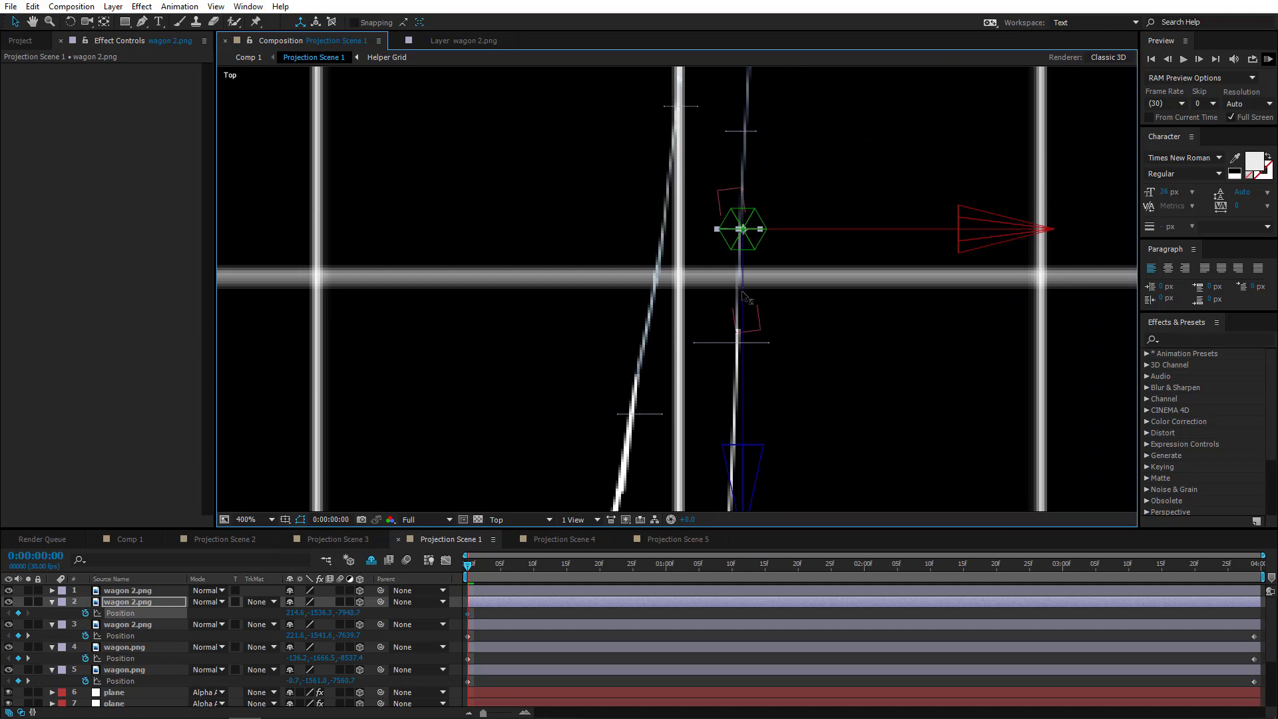
In the Active Camera view, shift the layer 2 wagon's start position sideways onto the rope, at about X 204
{"action": "left_click", "coordinate": [523, 520]}
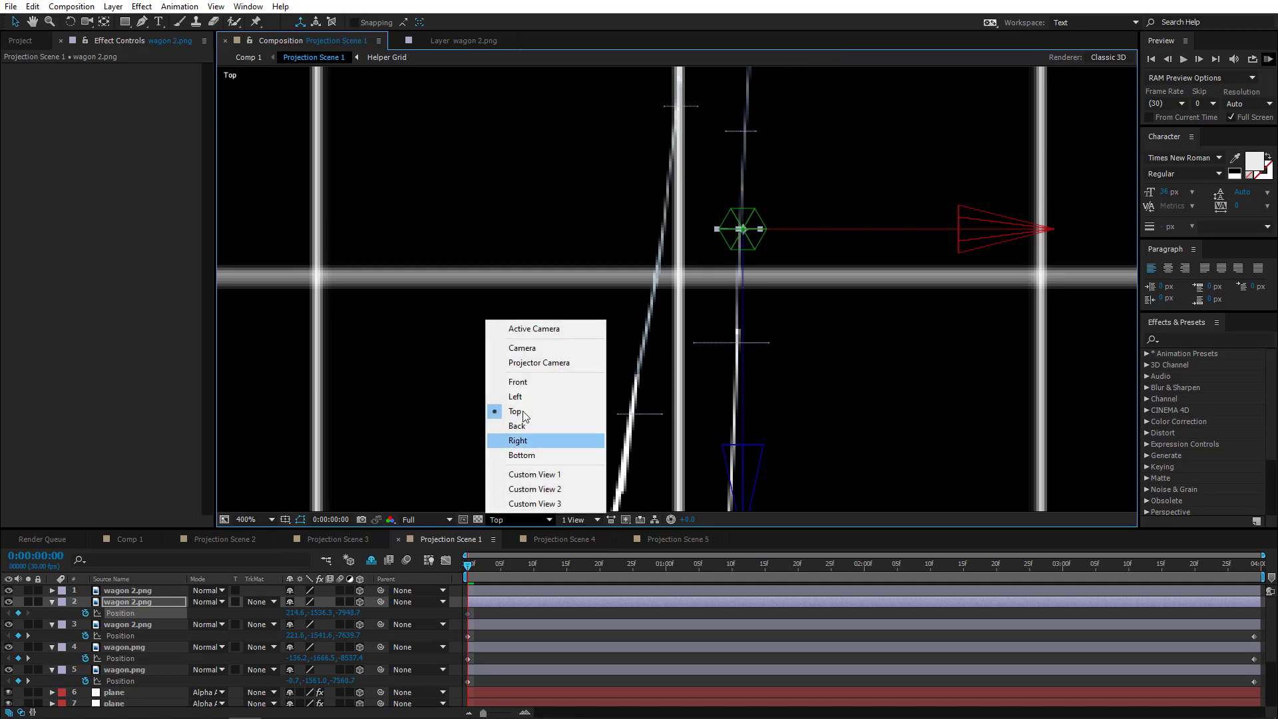
{"action": "left_click", "coordinate": [550, 331]}
{"action": "left_click_drag", "start_coordinate": [702, 458], "coordinate": [513, 168]}
{"action": "left_click_drag", "start_coordinate": [606, 240], "coordinate": [556, 115]}
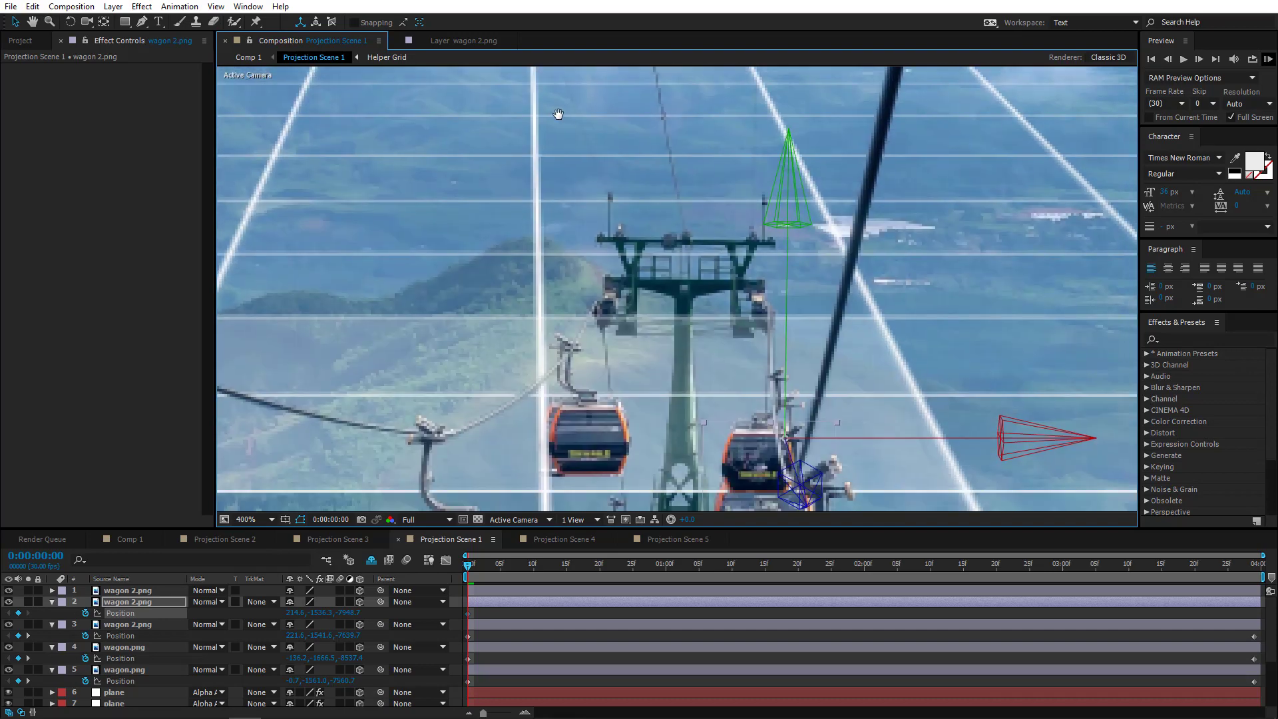
{"action": "left_click_drag", "start_coordinate": [627, 297], "coordinate": [544, 190]}
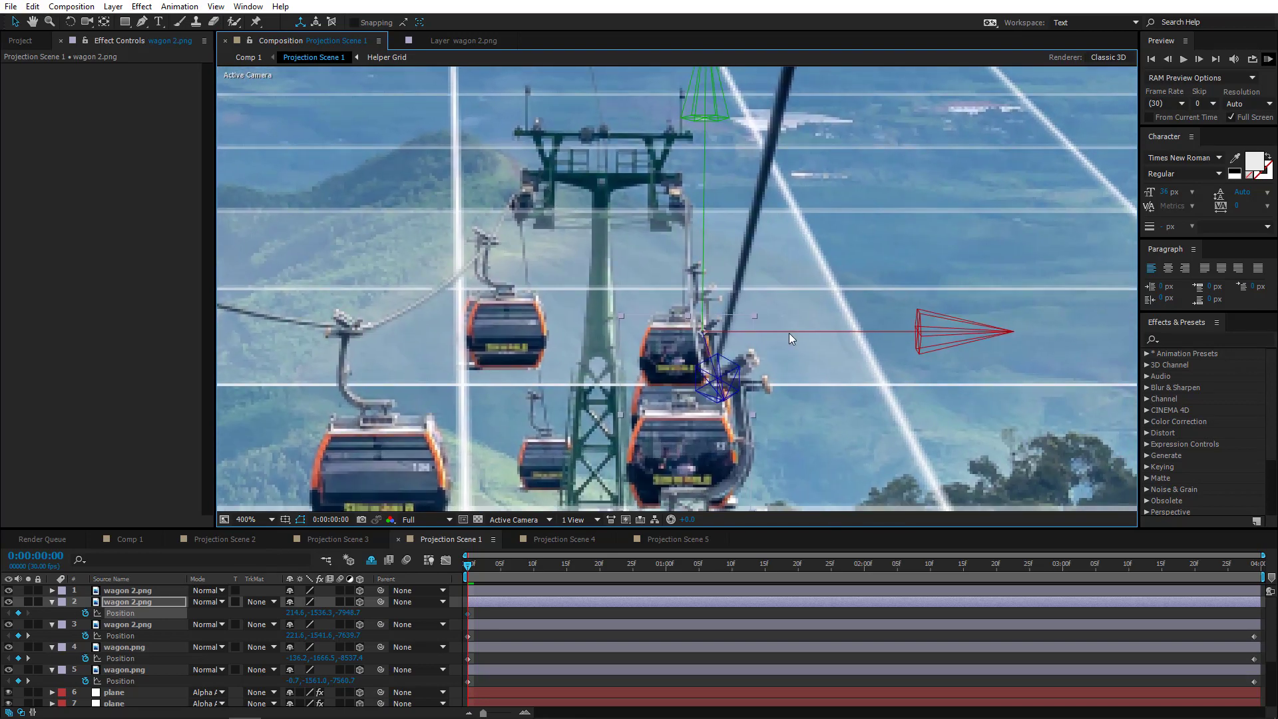
{"action": "left_click_drag", "start_coordinate": [790, 334], "coordinate": [761, 336]}
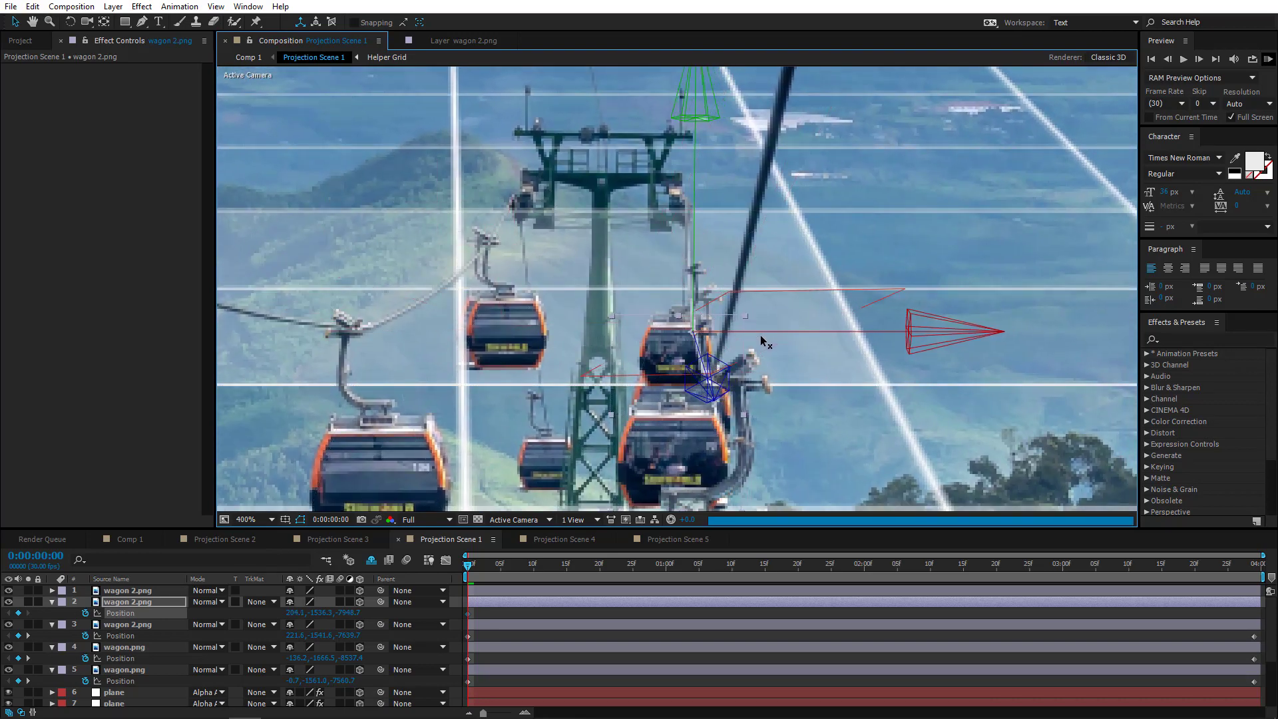
At 0:00:03:29, move the layer 2 wagon back along the rope in the Left view to about Z -7798
{"action": "left_click", "coordinate": [525, 520]}
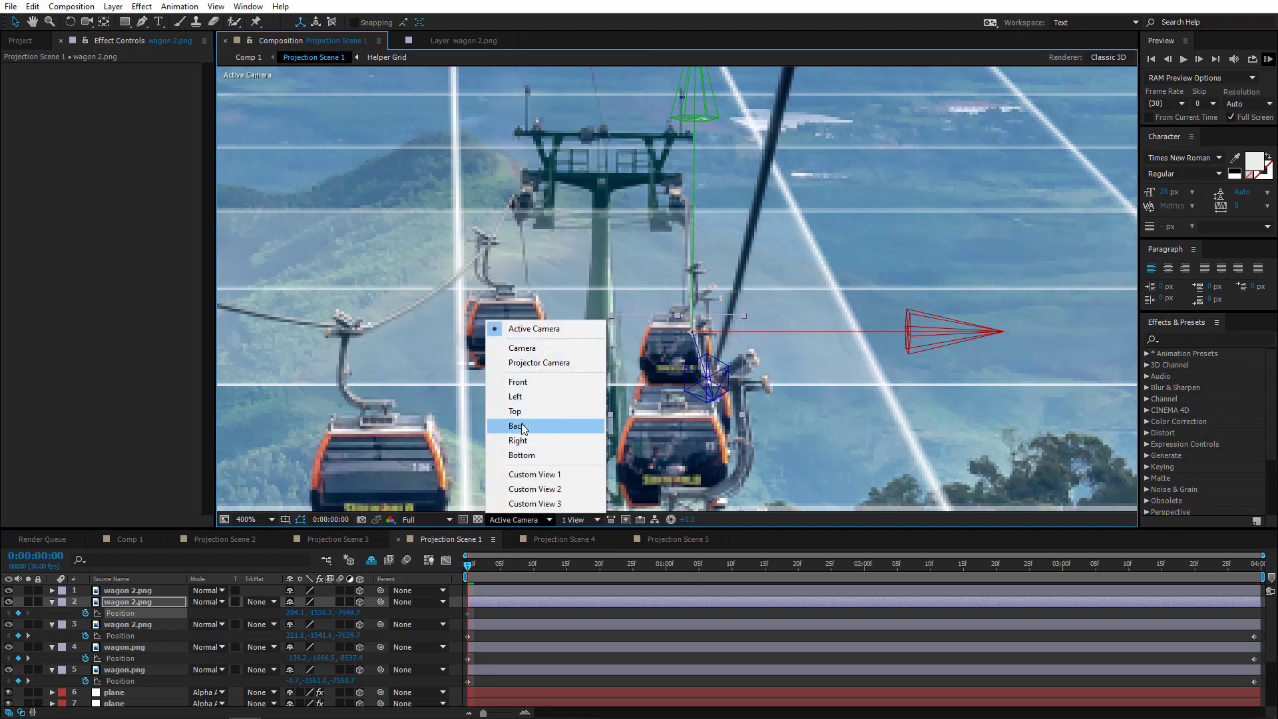
{"action": "left_click", "coordinate": [526, 397]}
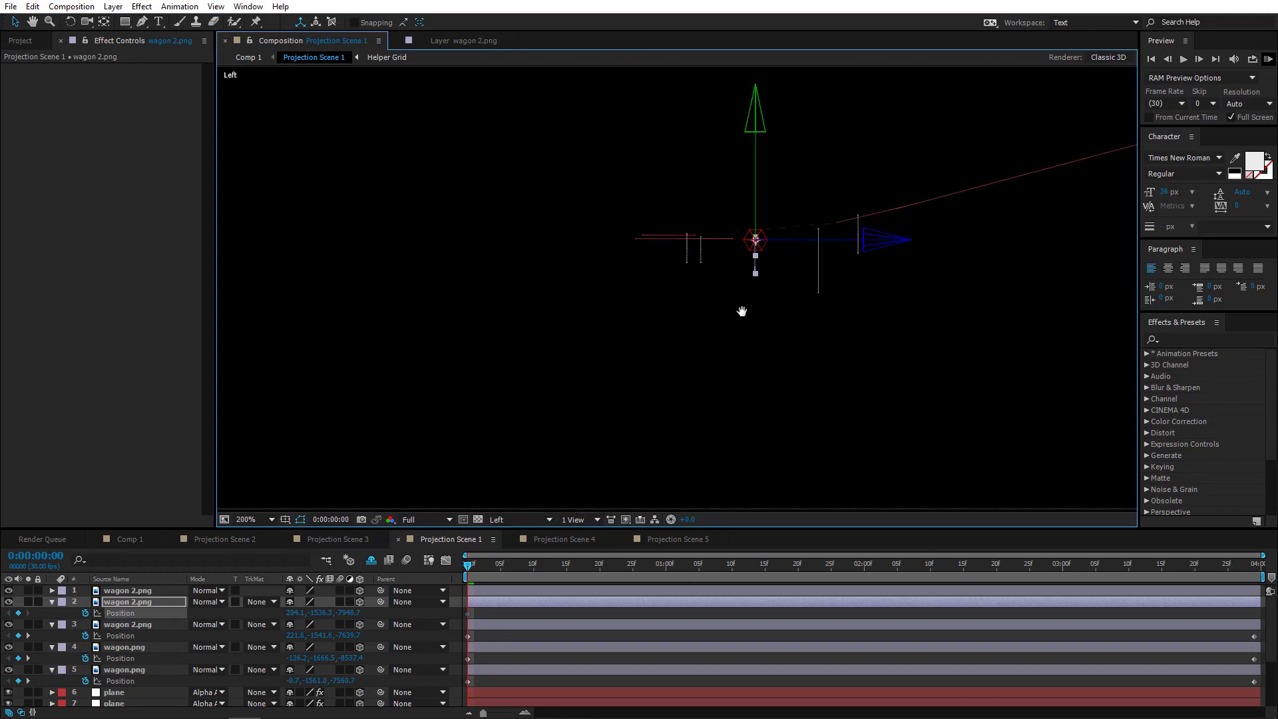
{"action": "left_click_drag", "start_coordinate": [742, 312], "coordinate": [798, 317]}
{"action": "left_click", "coordinate": [1254, 565]}
{"action": "scroll", "coordinate": [607, 349], "scroll_direction": "up", "scroll_amount": 1}
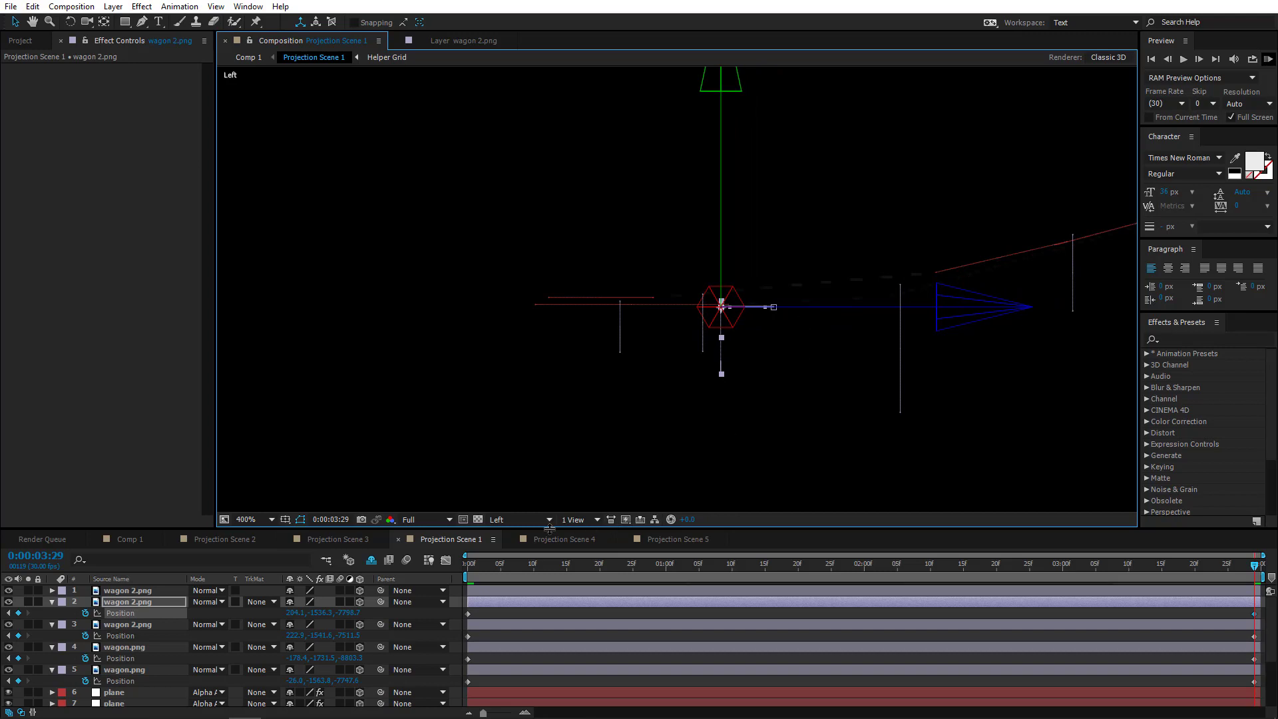
In the Active Camera view, nudge the layer 2 wagon's end position sideways to about X 209 so it meets the rope
{"action": "left_click", "coordinate": [531, 520]}
{"action": "left_click", "coordinate": [541, 330]}
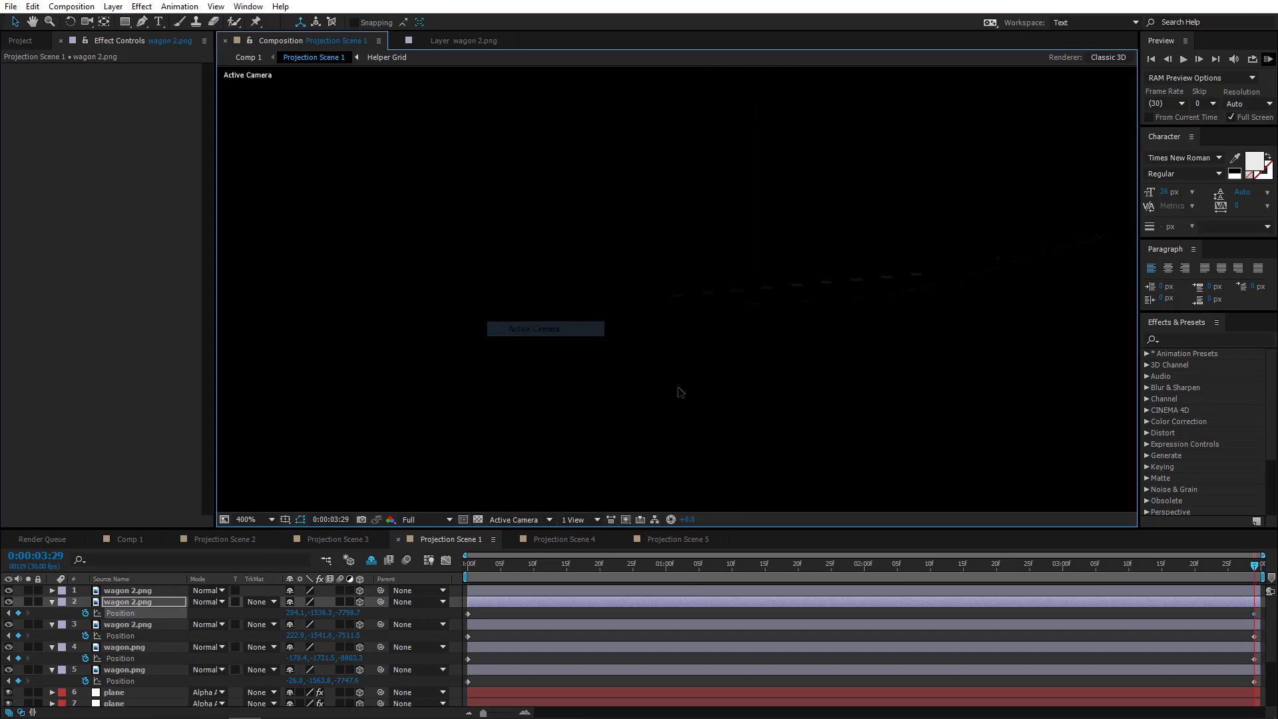
{"action": "scroll", "coordinate": [866, 357], "scroll_direction": "up", "scroll_amount": 2}
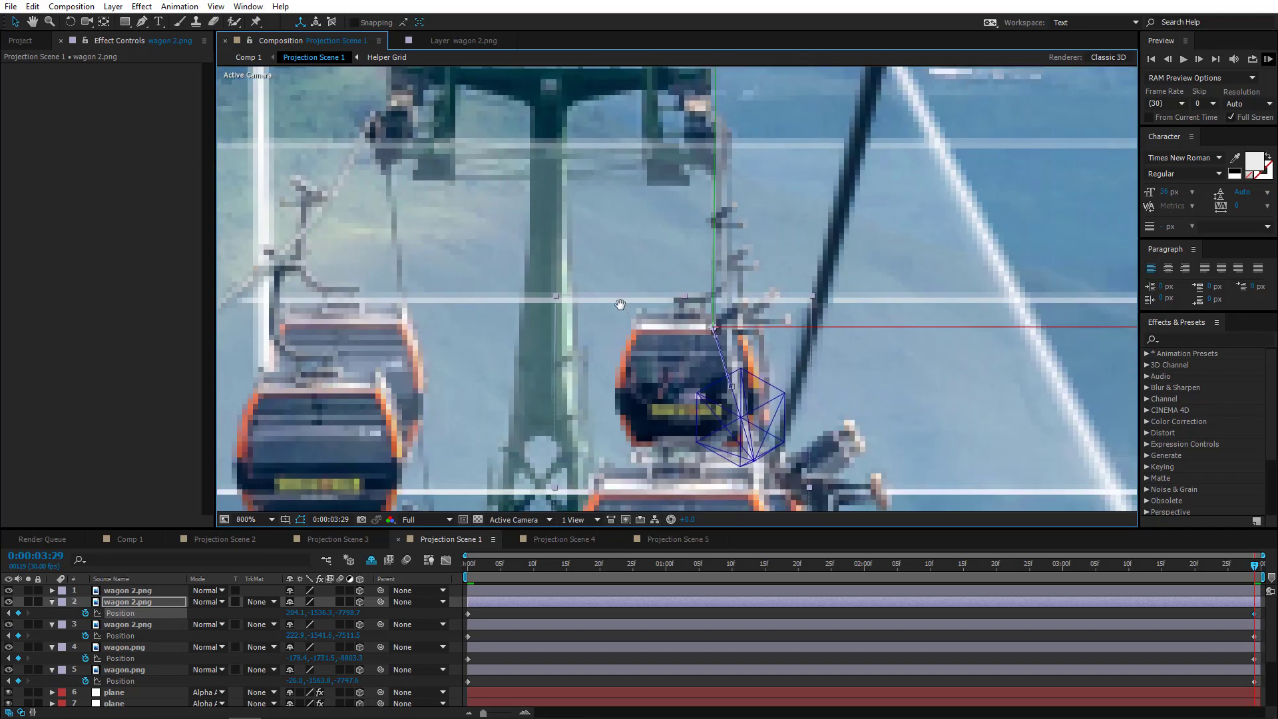
{"action": "left_click_drag", "start_coordinate": [837, 325], "coordinate": [865, 331]}
{"action": "scroll", "coordinate": [864, 330], "scroll_direction": "down", "scroll_amount": 4}
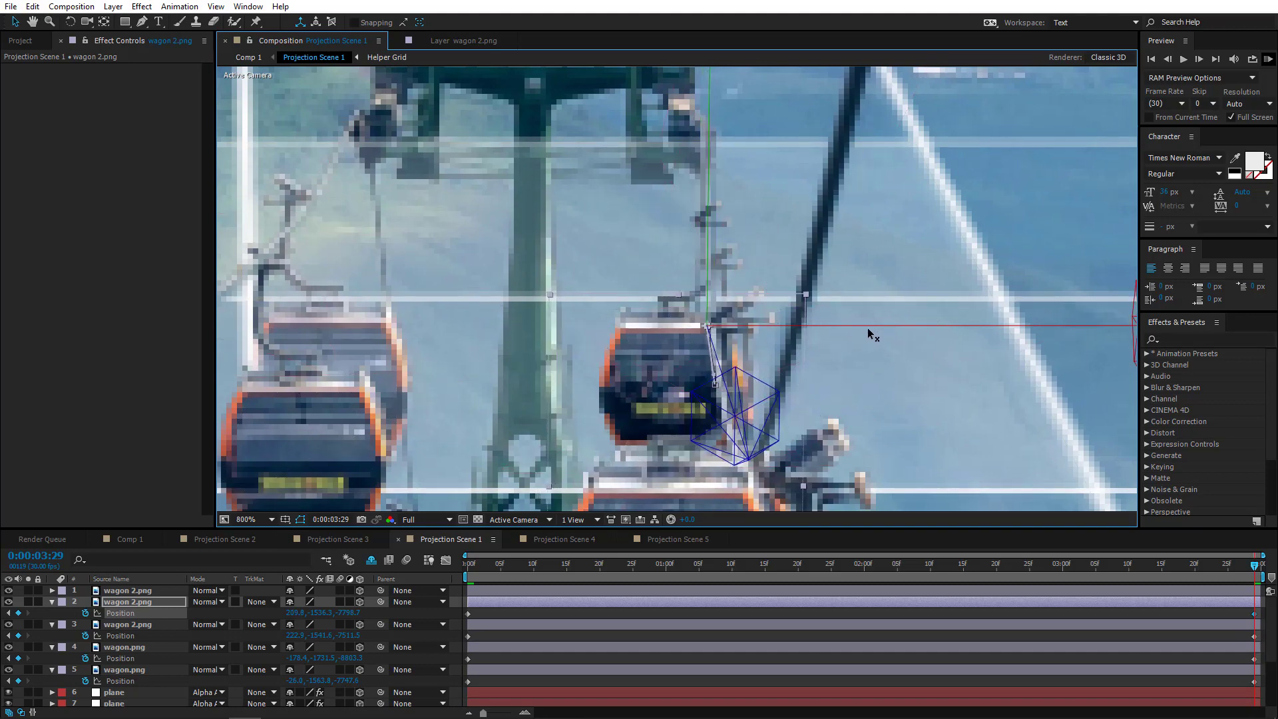
{"action": "scroll", "coordinate": [708, 359], "scroll_direction": "down", "scroll_amount": 2}
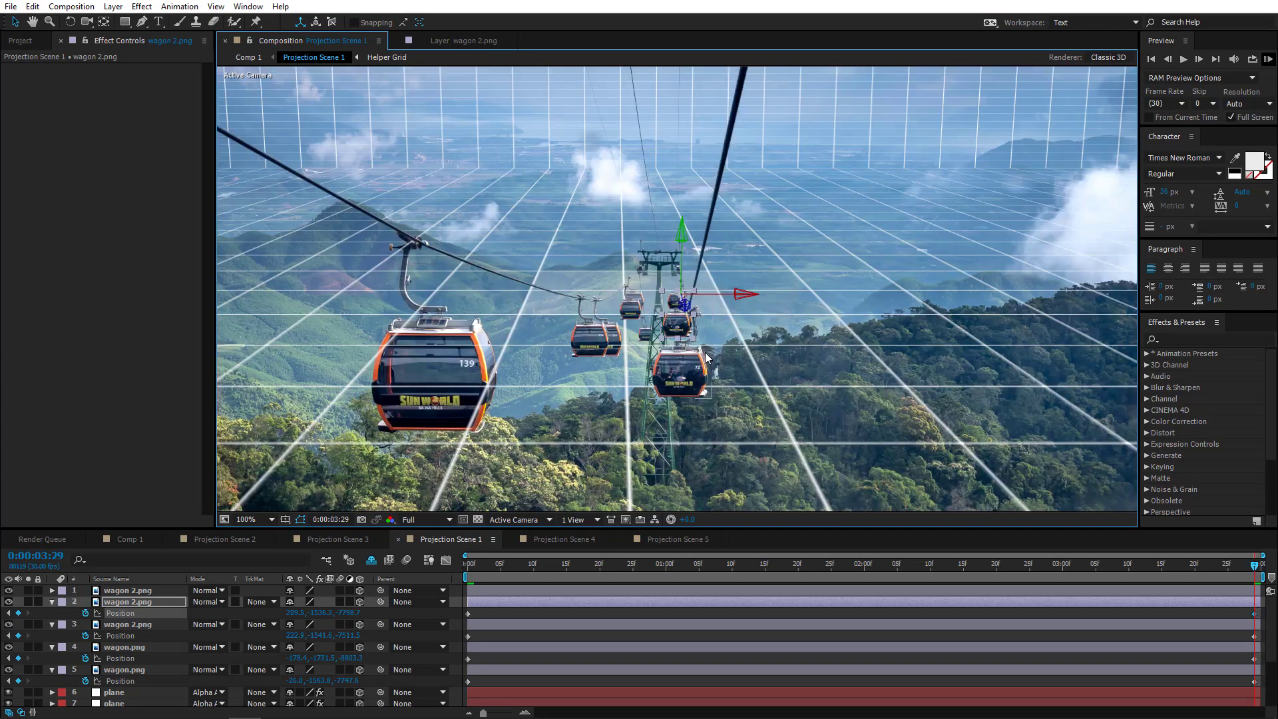
At 0:00:00:00, move the layer 1 wagon 2.png in the Left view forward and up along the rope to about Y -1853, Z -9222
{"action": "left_click", "coordinate": [137, 588]}
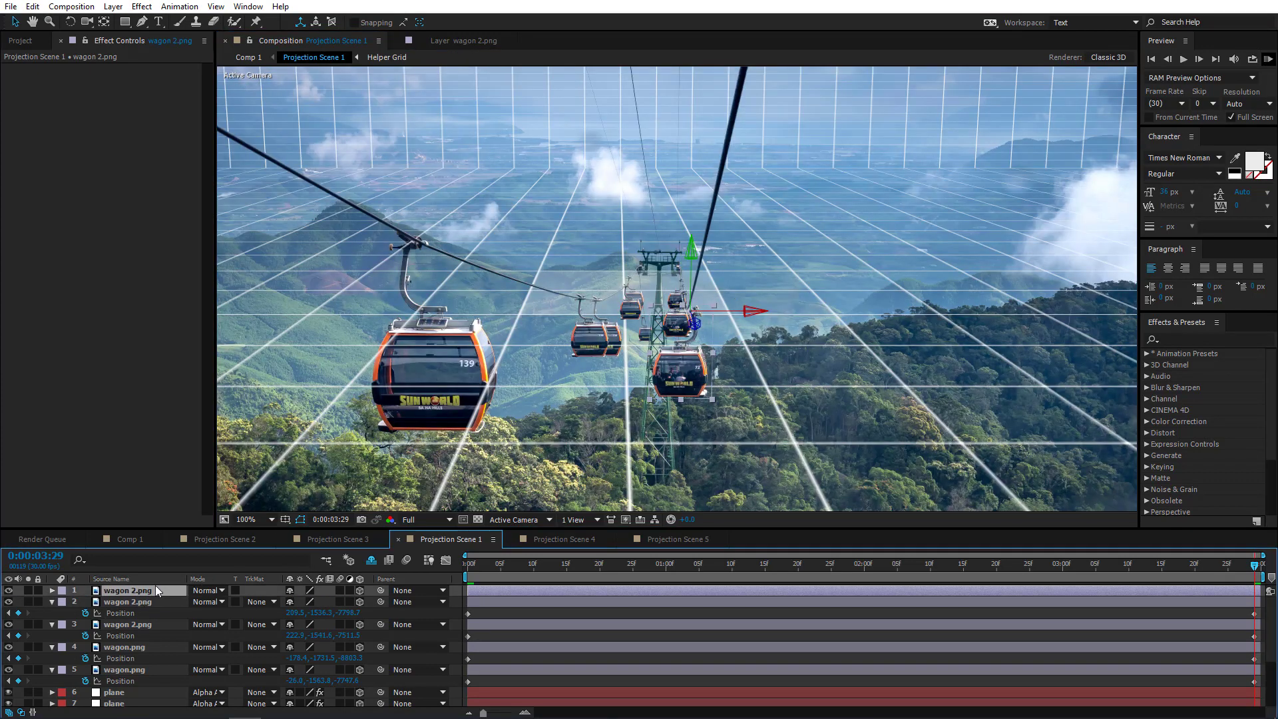
{"action": "key", "text": "p"}
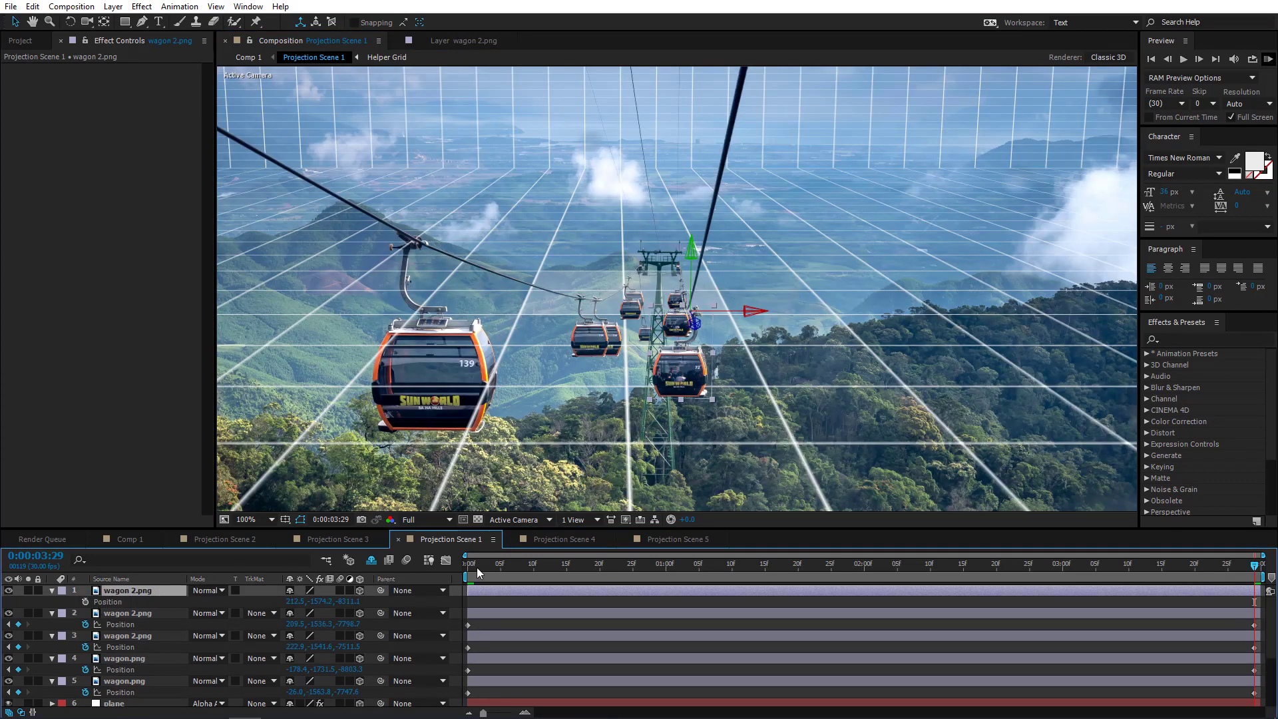
{"action": "key", "text": "Home"}
{"action": "left_click", "coordinate": [533, 519]}
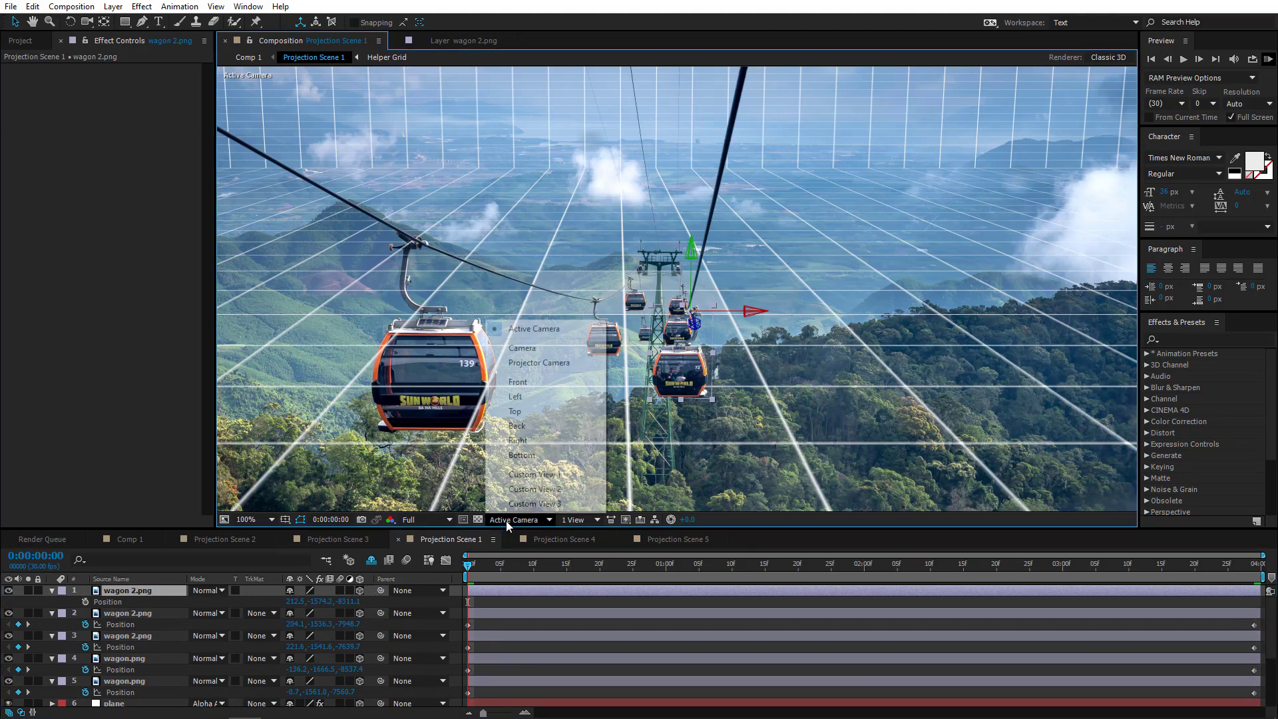
{"action": "left_click", "coordinate": [533, 397]}
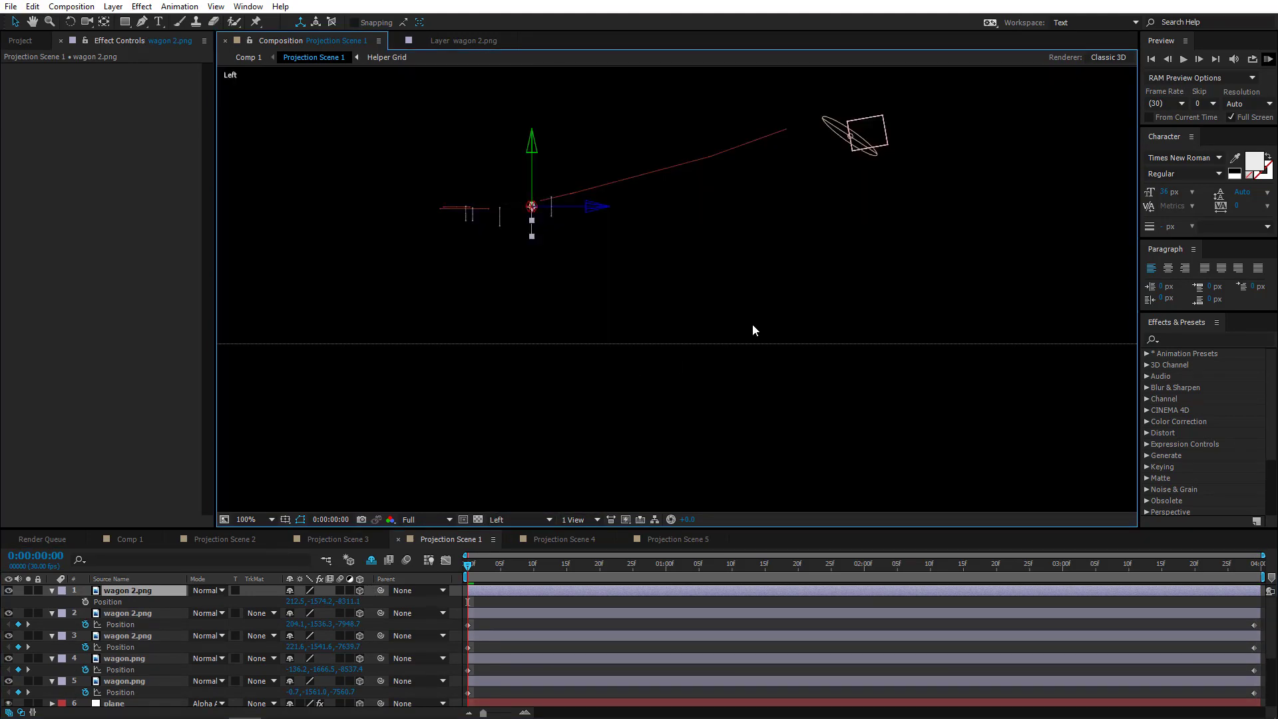
{"action": "left_click_drag", "start_coordinate": [604, 245], "coordinate": [741, 245]}
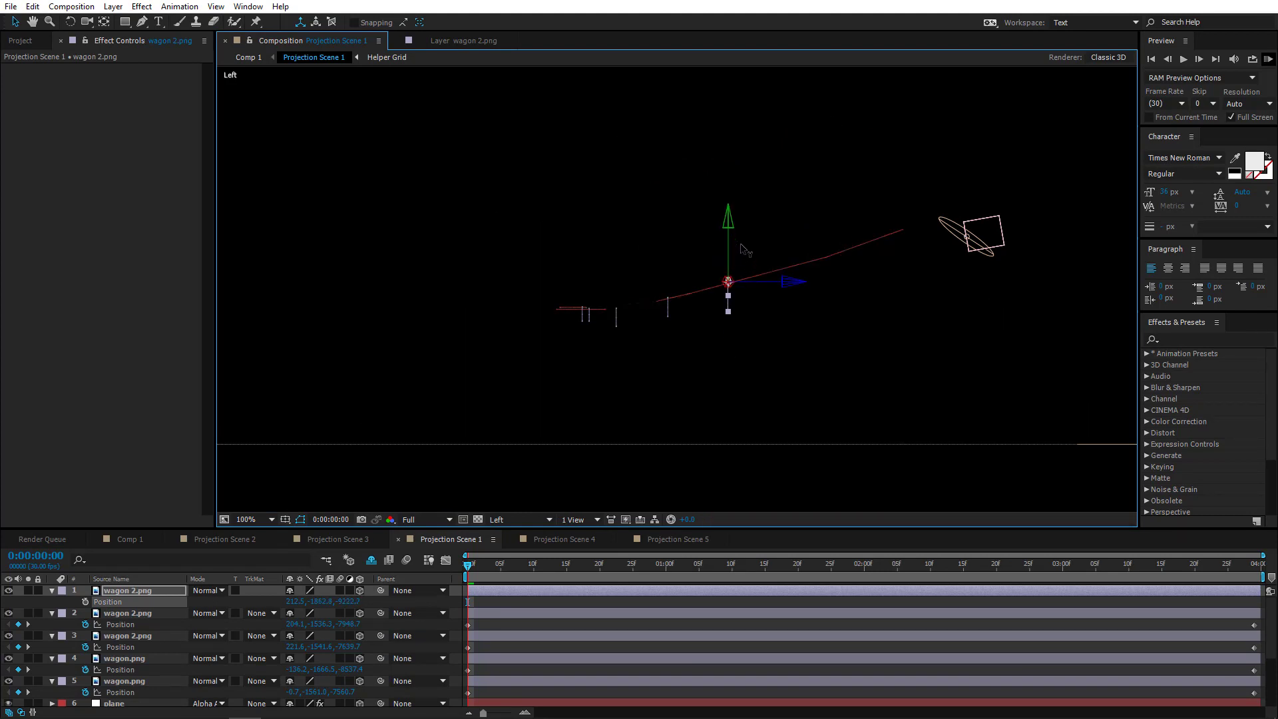
In the Top view, shift the layer 1 wagon sideways onto the rope, at about X 158
{"action": "left_click", "coordinate": [520, 517]}
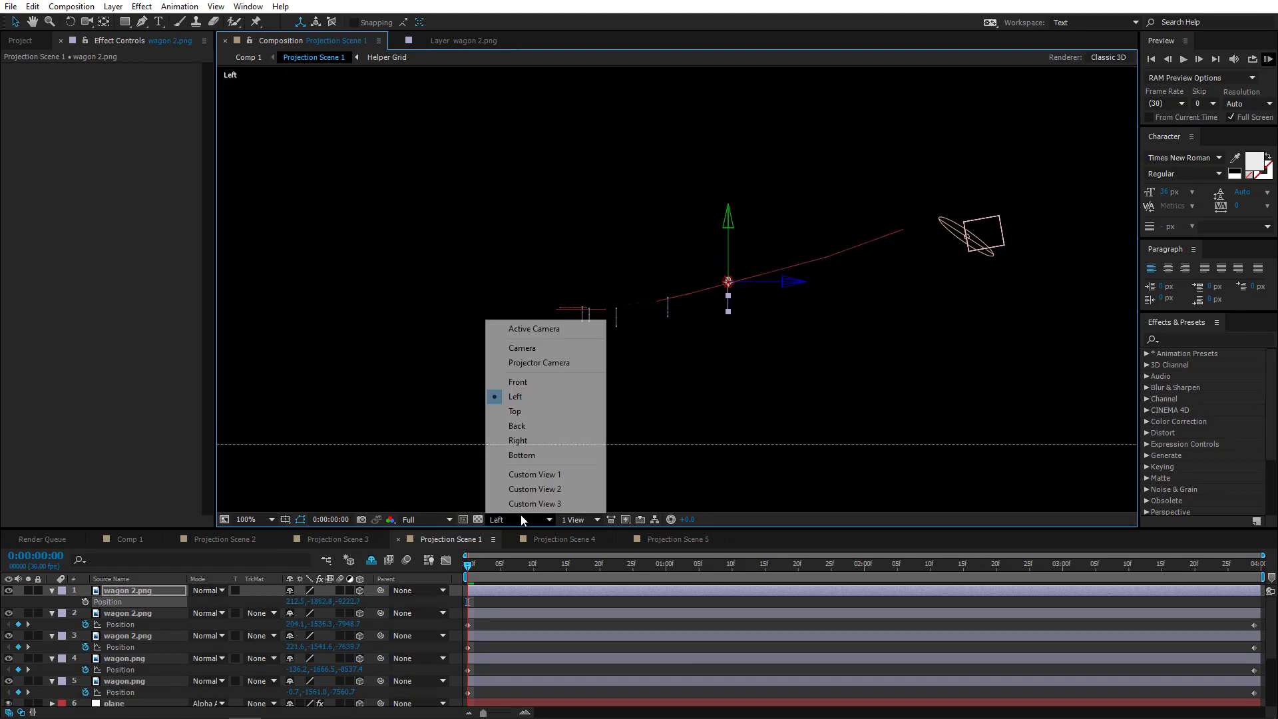
{"action": "left_click", "coordinate": [515, 411]}
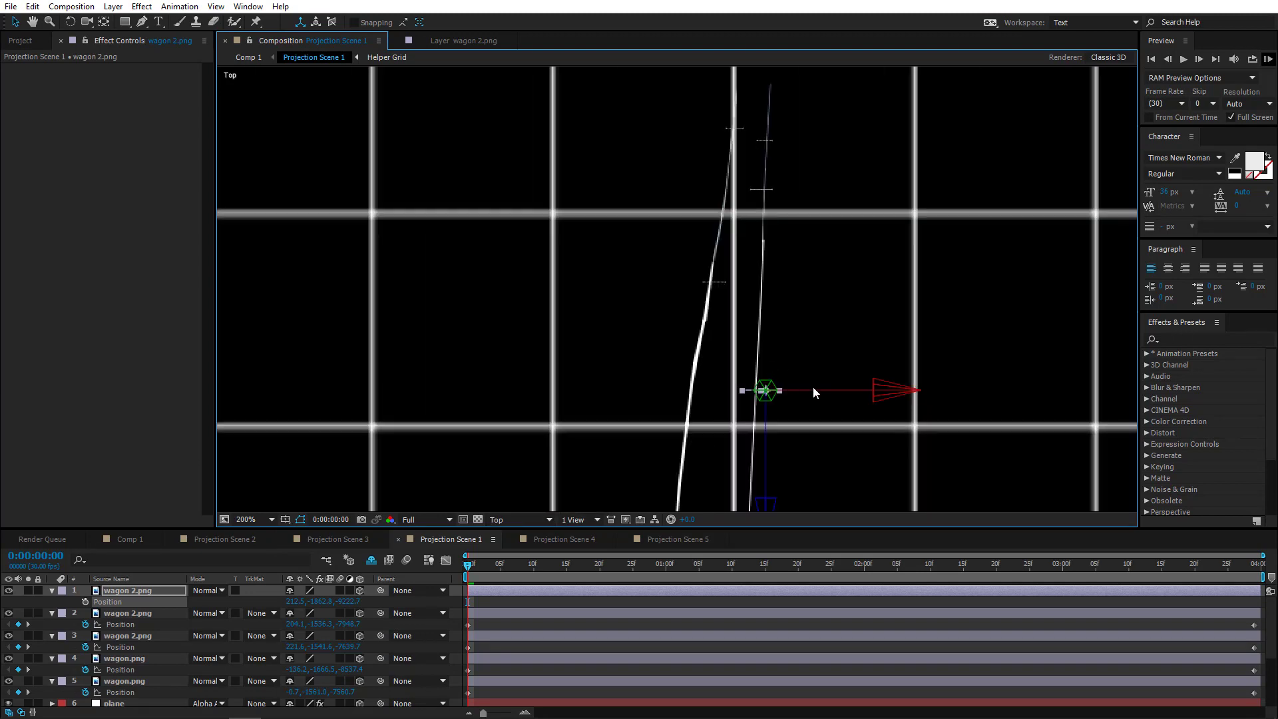
{"action": "left_click_drag", "start_coordinate": [813, 388], "coordinate": [804, 390]}
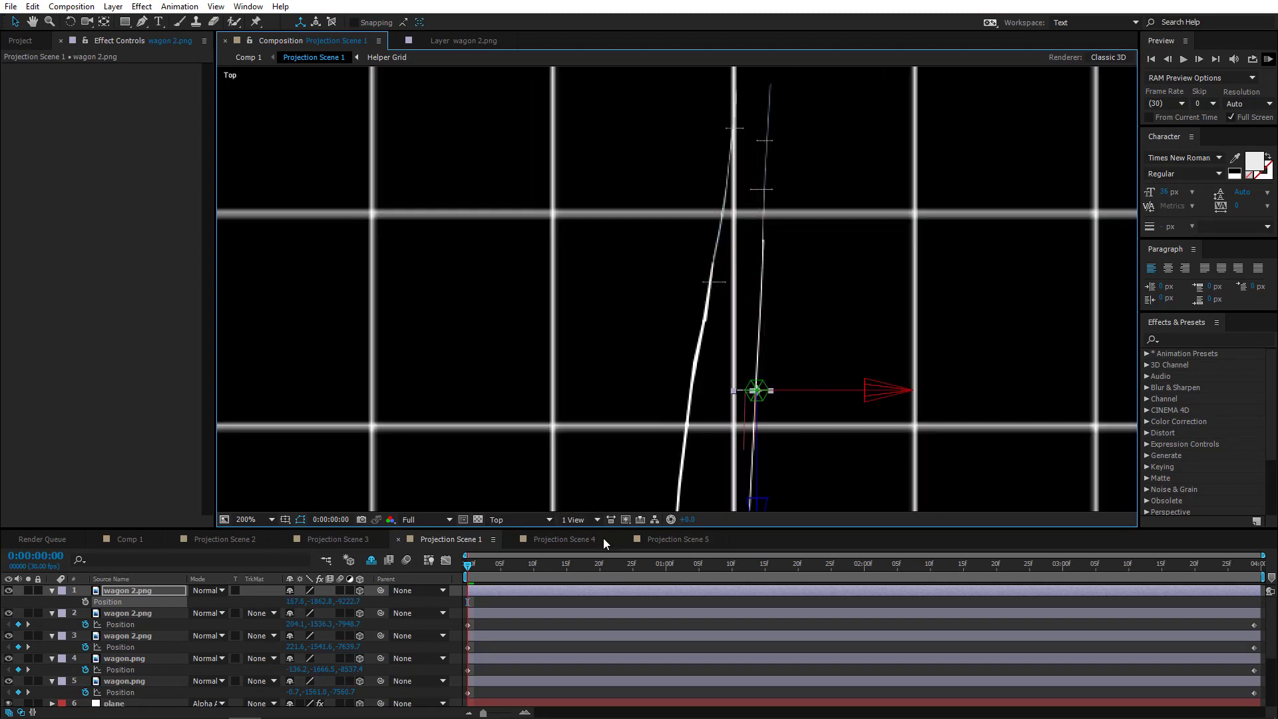
In the Active Camera view, raise the layer 1 wagon to about Y -1905 so its hanger meets the rope
{"action": "left_click", "coordinate": [504, 520]}
{"action": "left_click", "coordinate": [566, 327]}
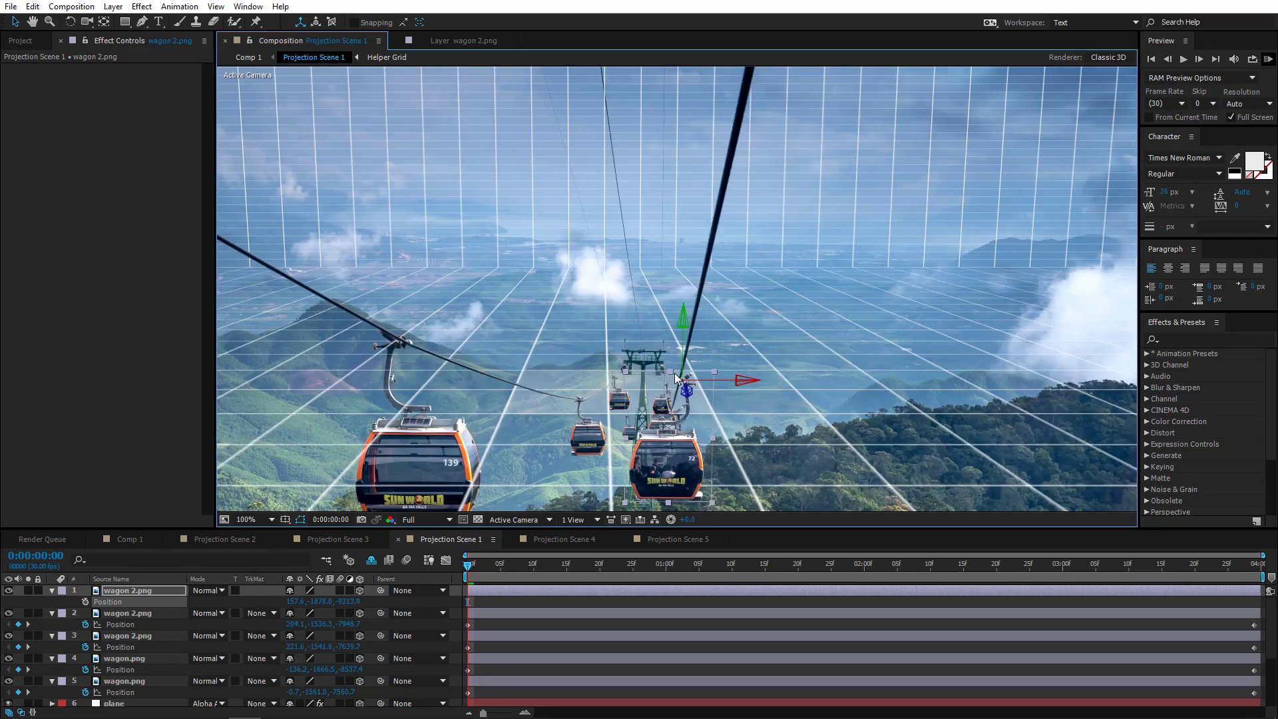
{"action": "left_click_drag", "start_coordinate": [647, 343], "coordinate": [630, 245]}
{"action": "left_click_drag", "start_coordinate": [666, 254], "coordinate": [671, 235]}
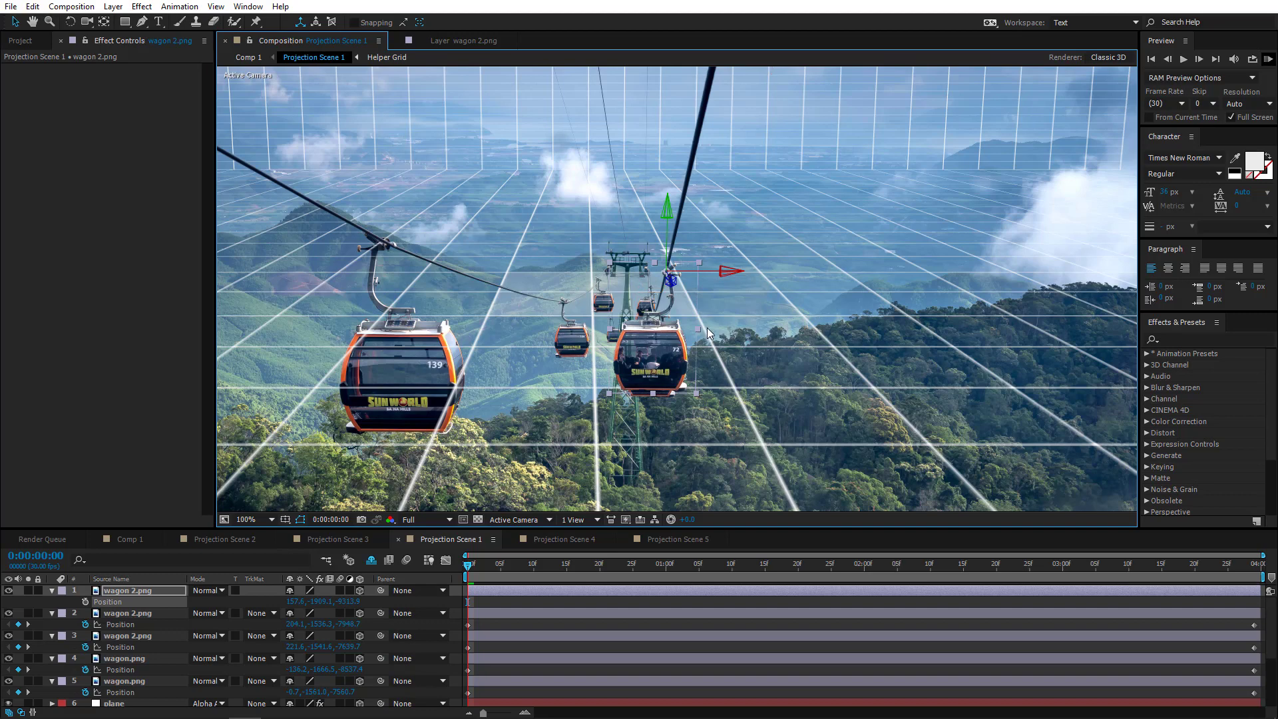
{"action": "scroll", "coordinate": [707, 328], "scroll_direction": "down", "scroll_amount": 3}
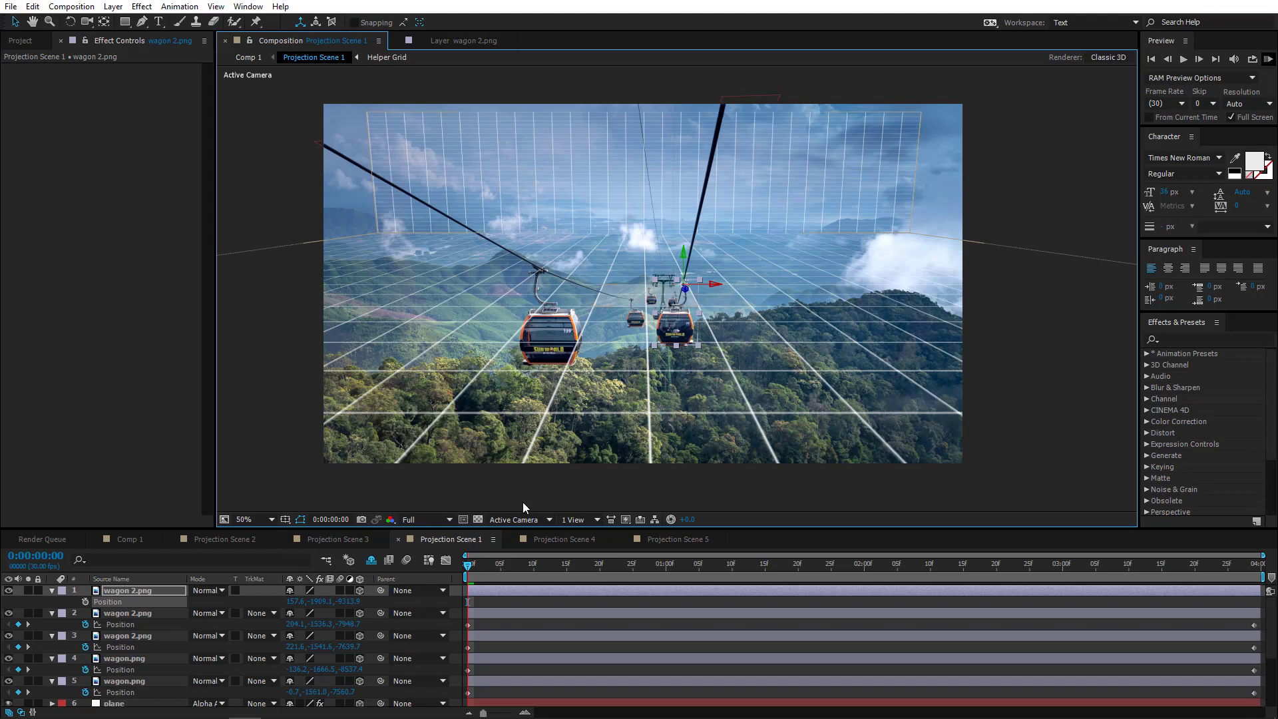
In the Left view, move the layer 1 wagon forward and up along the rope to about Y -1985, Z -9754
{"action": "left_click", "coordinate": [510, 521]}
{"action": "left_click", "coordinate": [533, 397]}
{"action": "scroll", "coordinate": [617, 246], "scroll_direction": "up", "scroll_amount": 2}
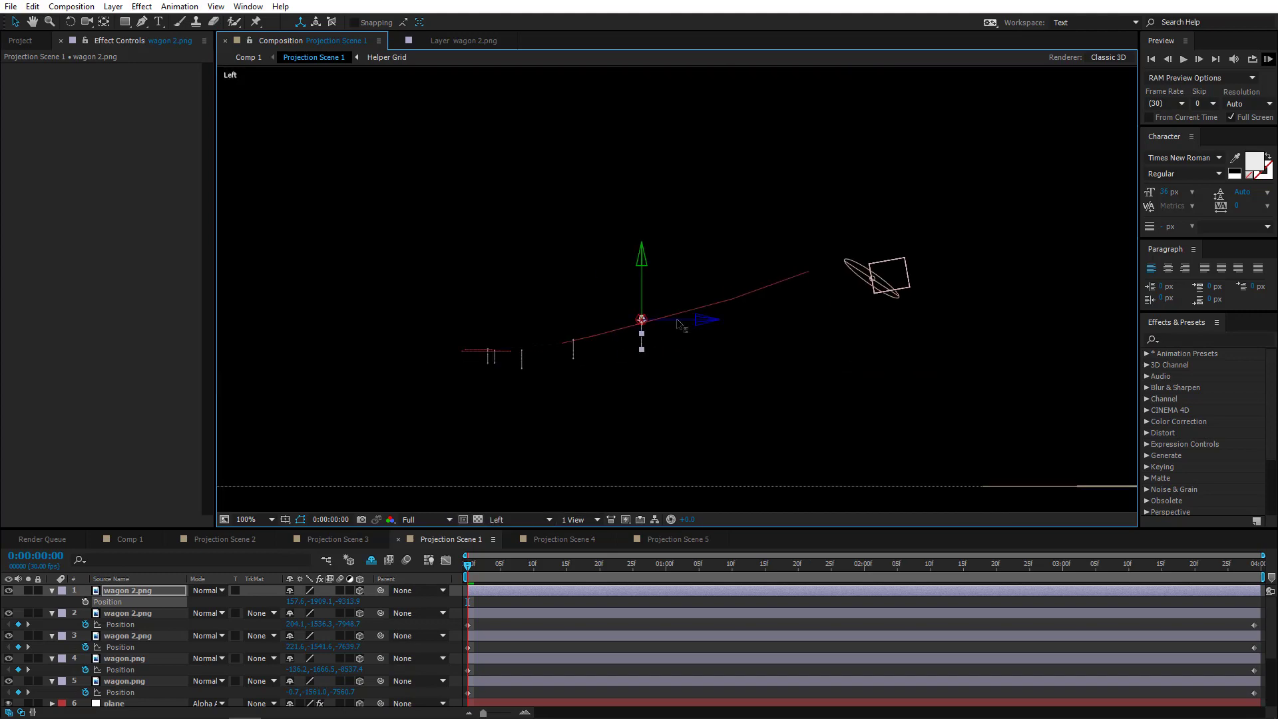
{"action": "left_click_drag", "start_coordinate": [717, 321], "coordinate": [687, 296]}
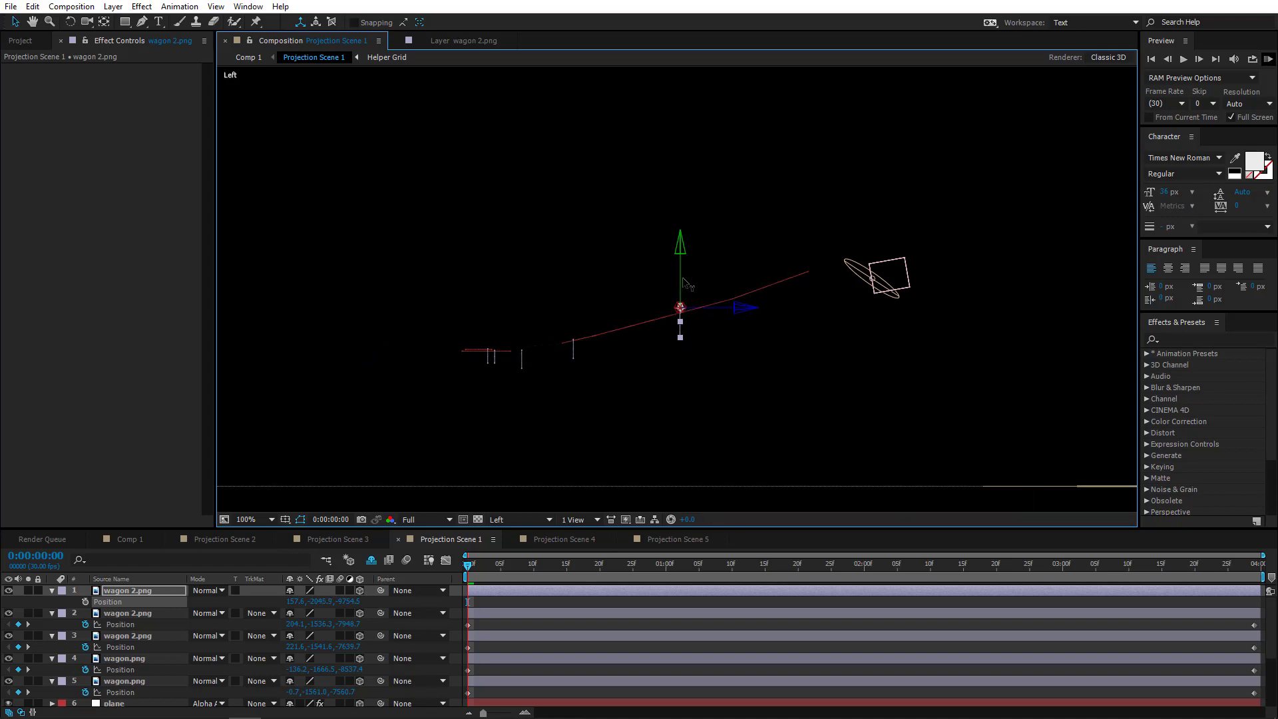
In the Active Camera view, shift the layer 1 wagon sideways onto the rope, at about X 119
{"action": "left_click", "coordinate": [512, 520]}
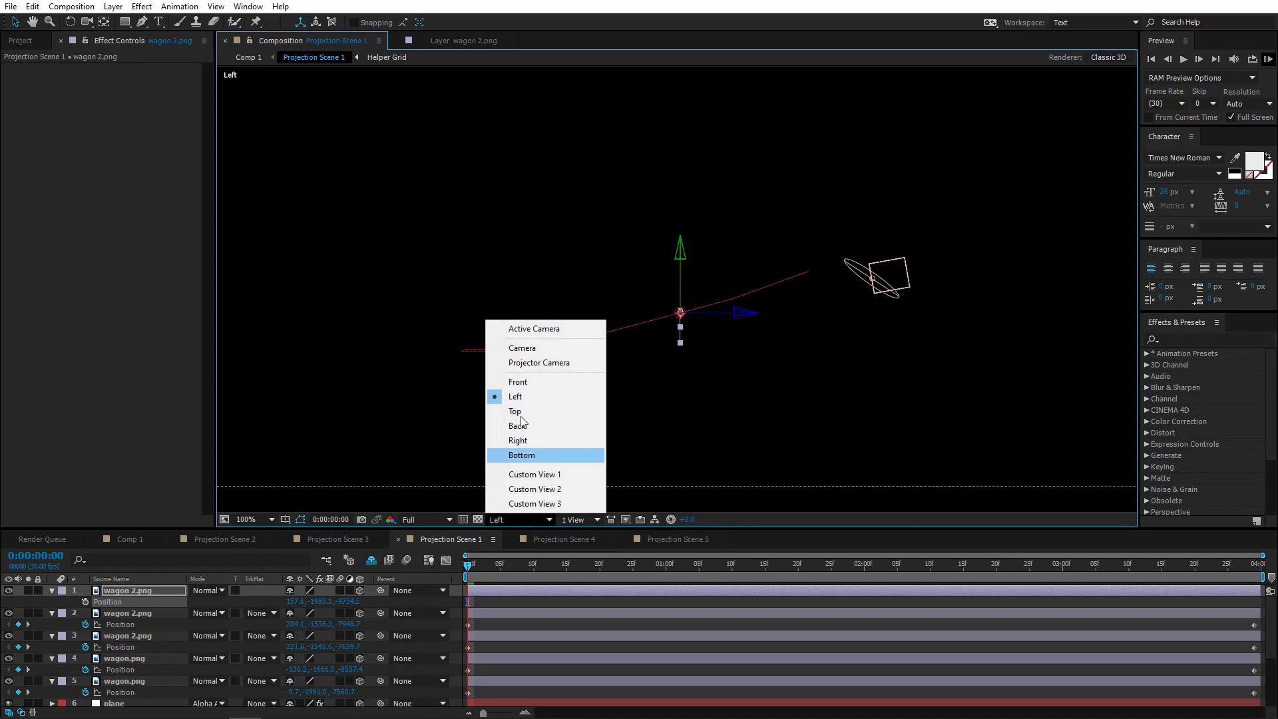
{"action": "left_click", "coordinate": [534, 330]}
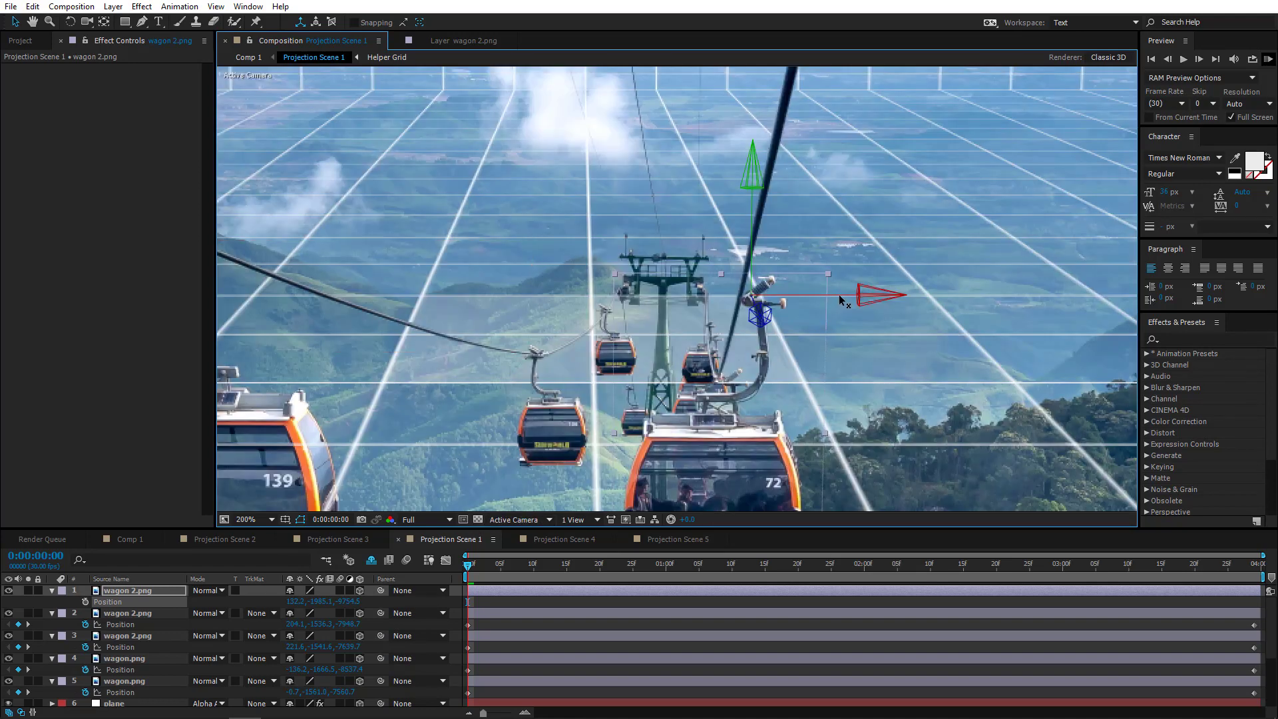
{"action": "left_click_drag", "start_coordinate": [829, 304], "coordinate": [822, 298]}
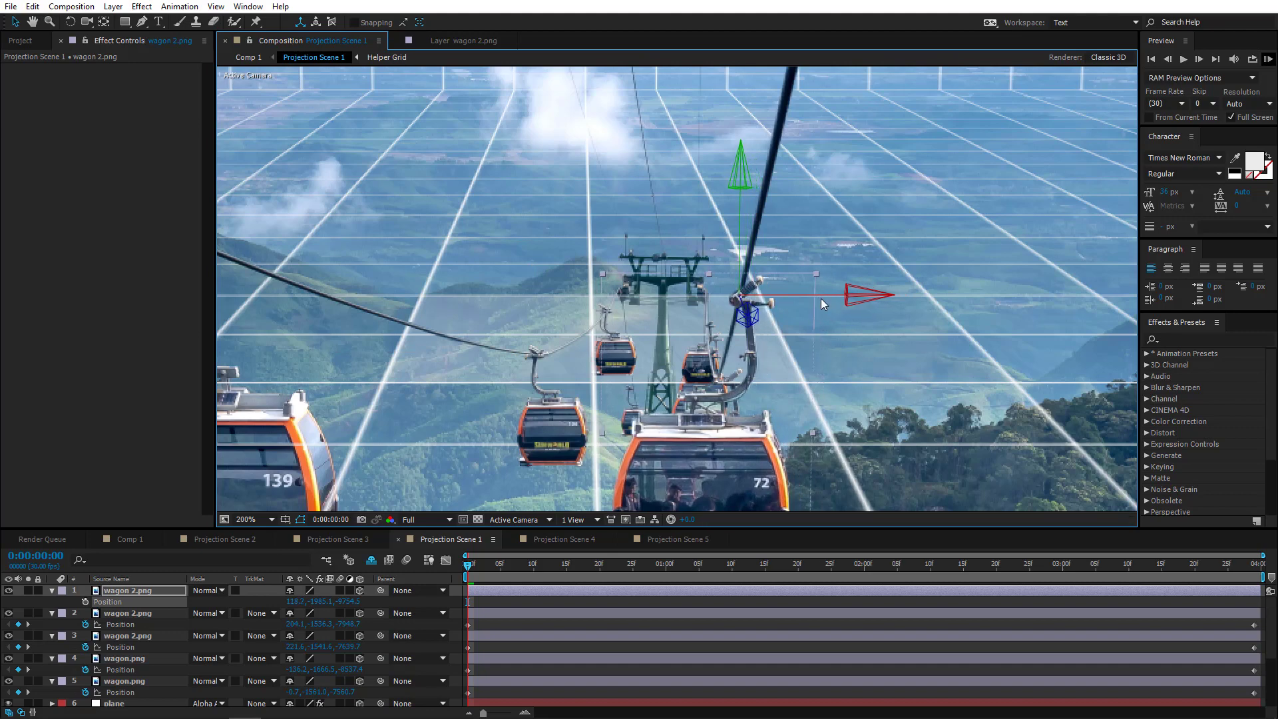
{"action": "scroll", "coordinate": [821, 298], "scroll_direction": "down", "scroll_amount": 1}
{"action": "scroll", "coordinate": [743, 360], "scroll_direction": "down", "scroll_amount": 1}
{"action": "left_click_drag", "start_coordinate": [658, 337], "coordinate": [712, 327]}
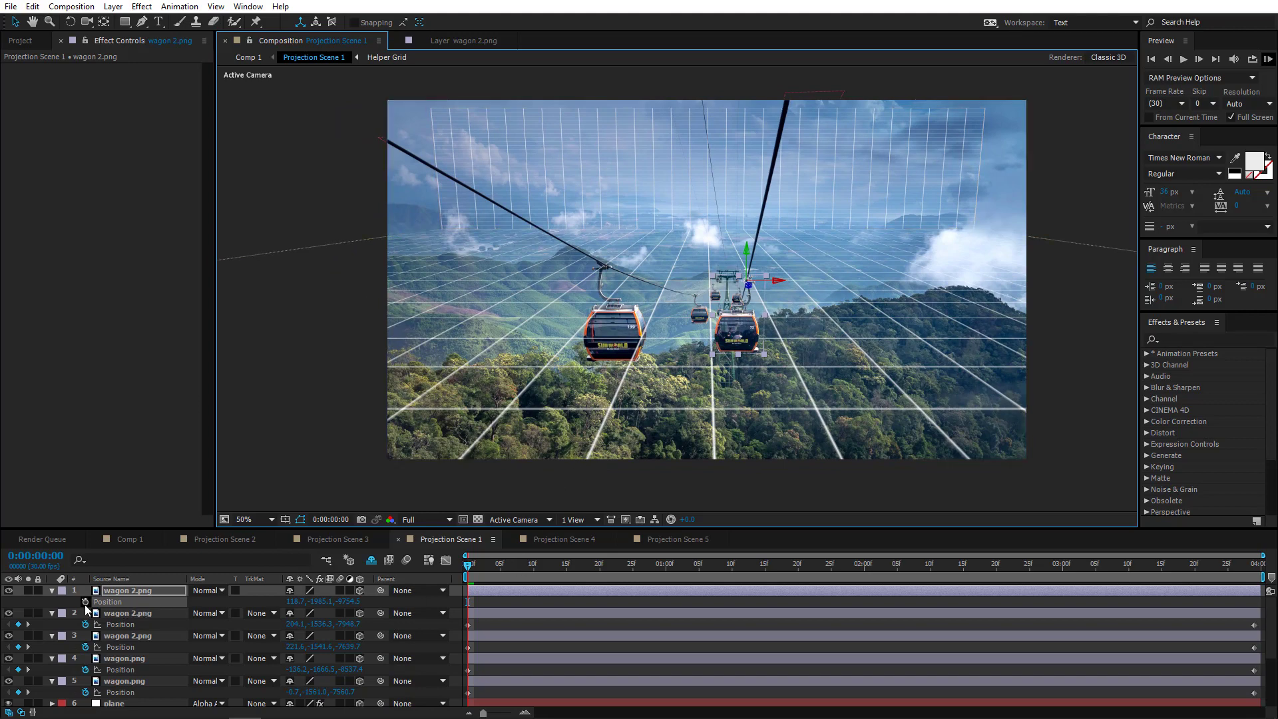
Keyframe the layer 1 wagon's start position, and at 0:00:03:29 move it back down the rope in the Left view to about Y -1835, Z -9222
{"action": "left_click", "coordinate": [86, 602]}
{"action": "left_click", "coordinate": [1259, 575]}
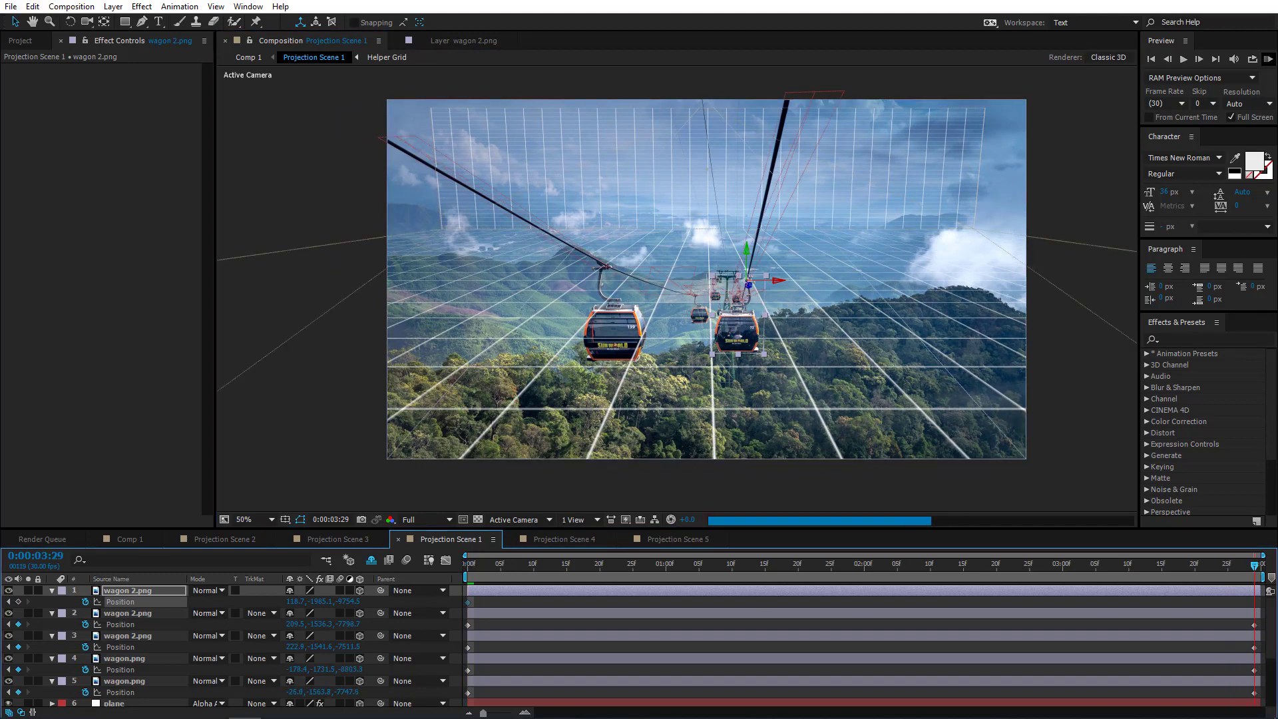
{"action": "left_click", "coordinate": [512, 520]}
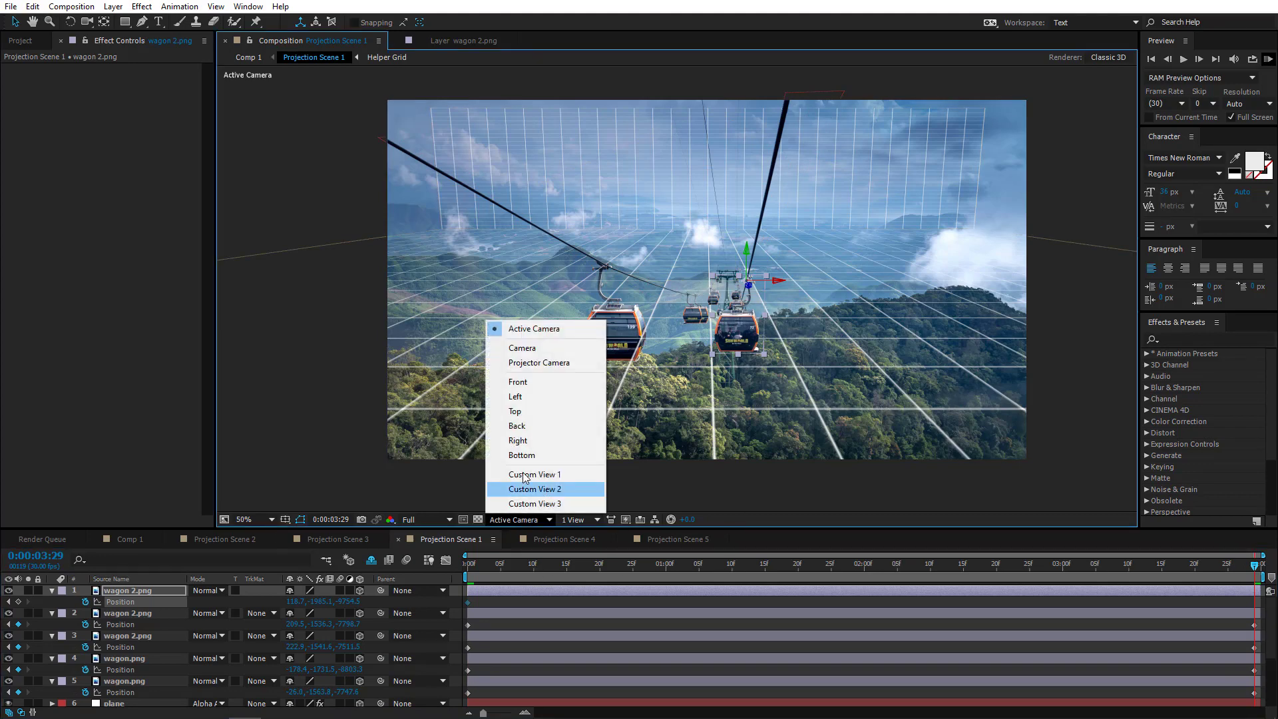
{"action": "left_click", "coordinate": [531, 402]}
{"action": "scroll", "coordinate": [749, 218], "scroll_direction": "up", "scroll_amount": 4}
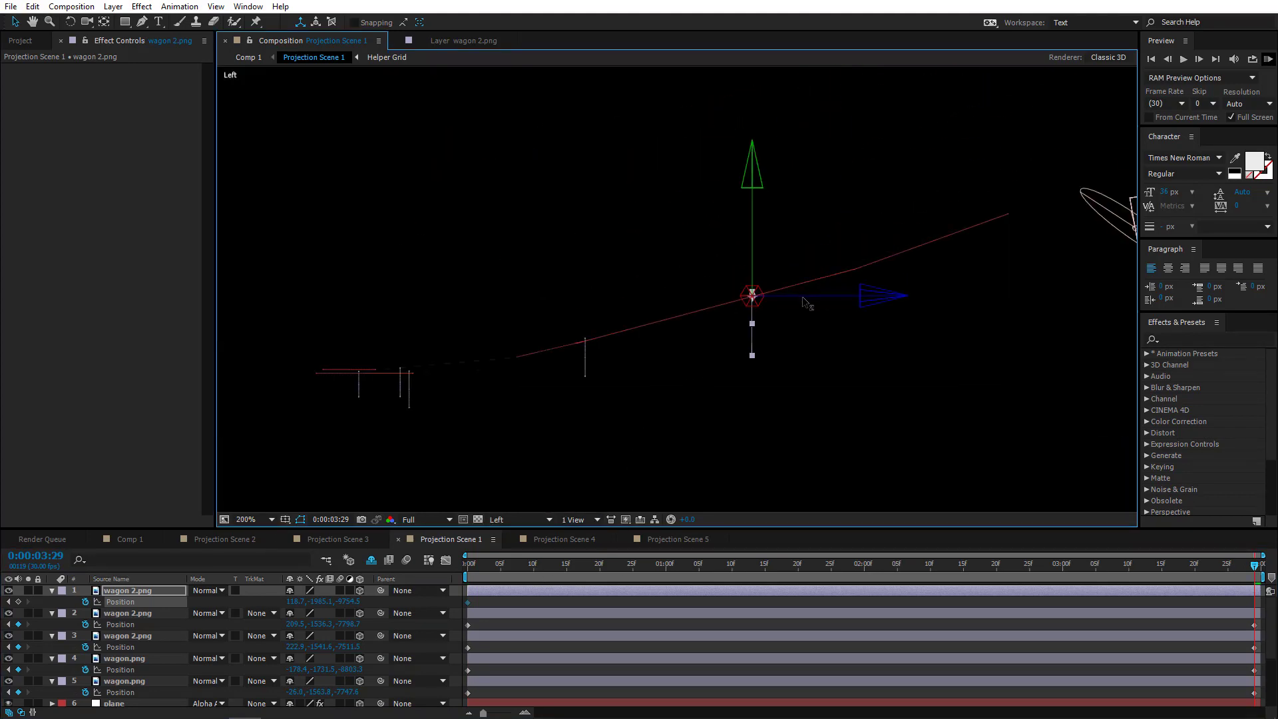
{"action": "left_click_drag", "start_coordinate": [811, 302], "coordinate": [679, 305]}
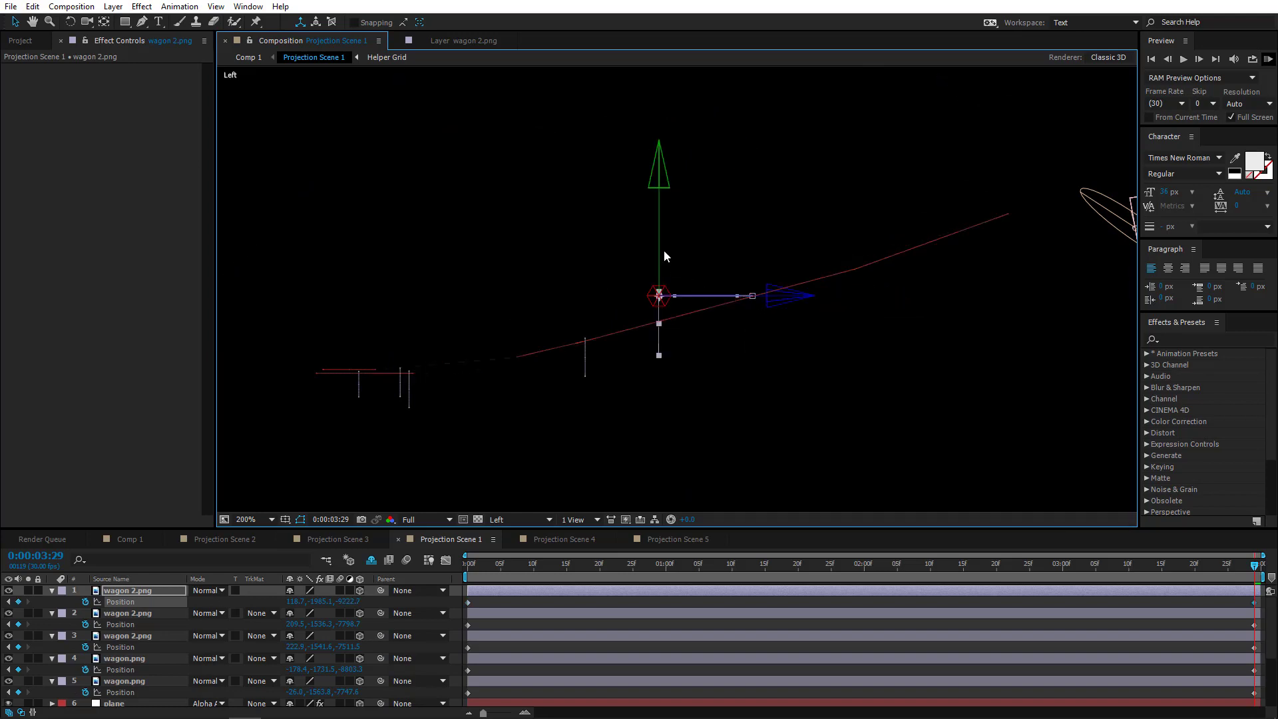
{"action": "left_click_drag", "start_coordinate": [659, 253], "coordinate": [661, 280]}
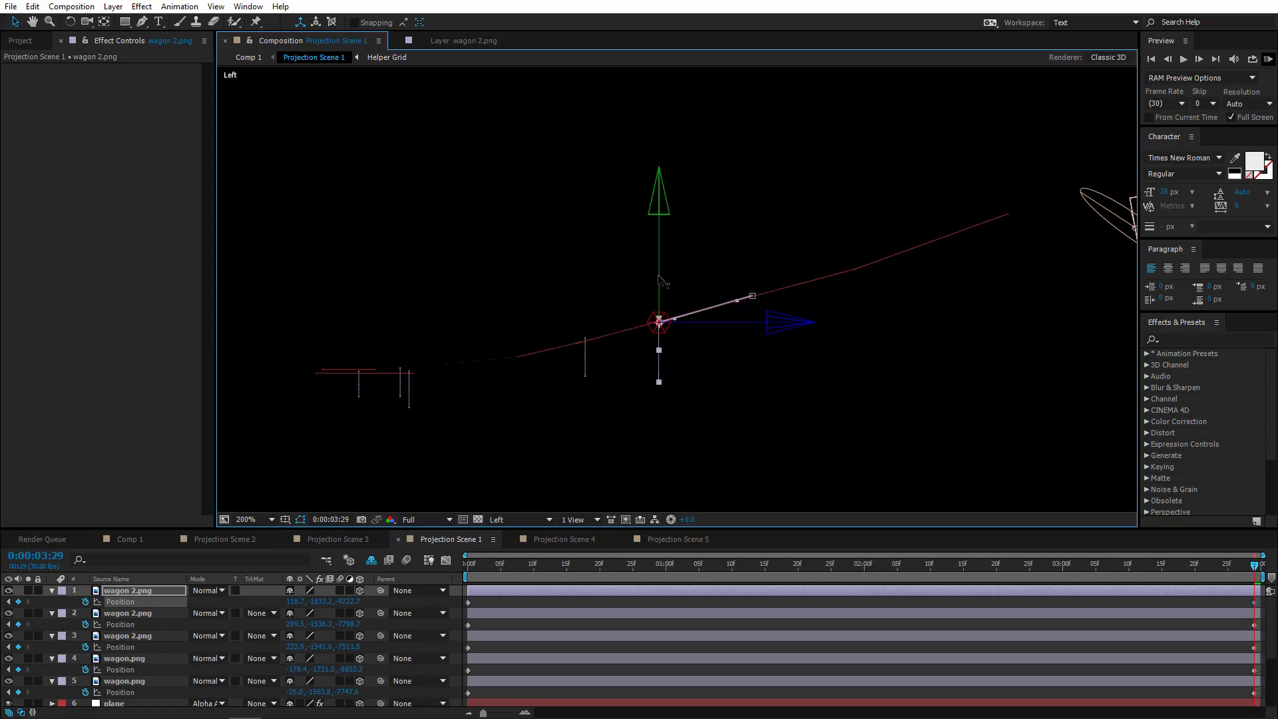
Align the layer 1 wagon's end position sideways with the rope in the Top and Active Camera views, at about X 148
{"action": "left_click", "coordinate": [506, 520]}
{"action": "left_click", "coordinate": [519, 409]}
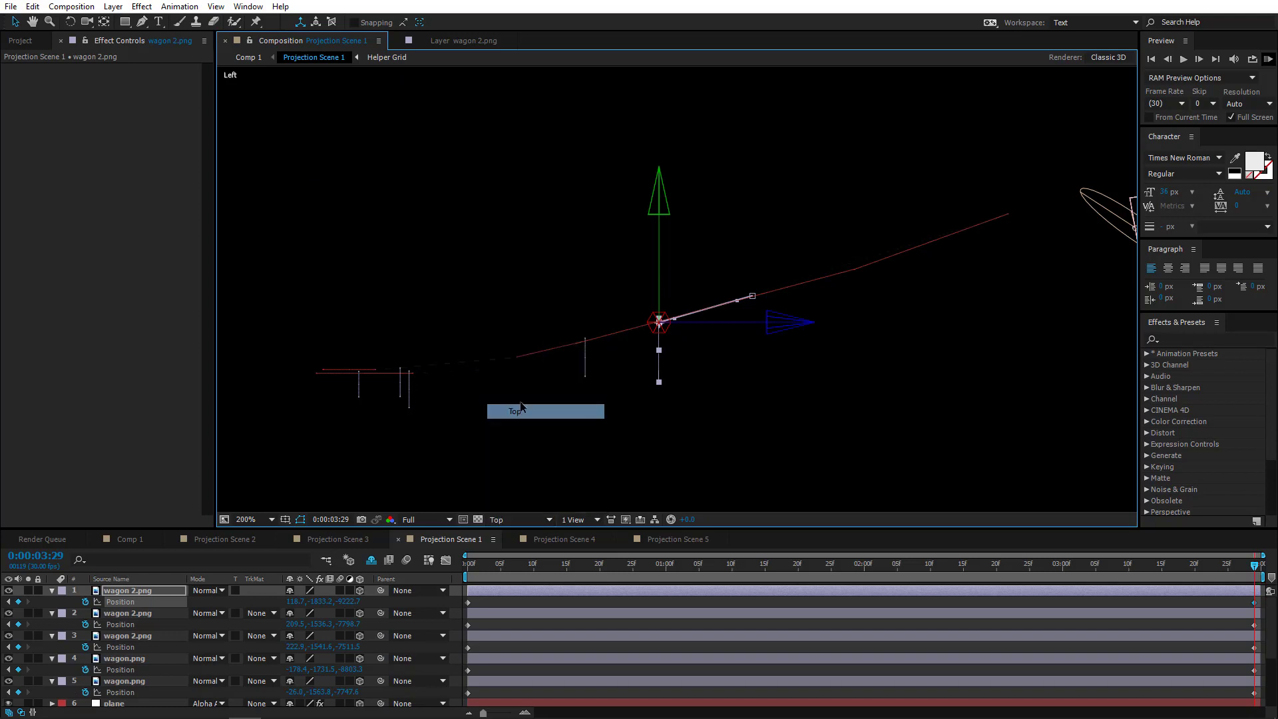
{"action": "scroll", "coordinate": [650, 251], "scroll_direction": "down", "scroll_amount": 4}
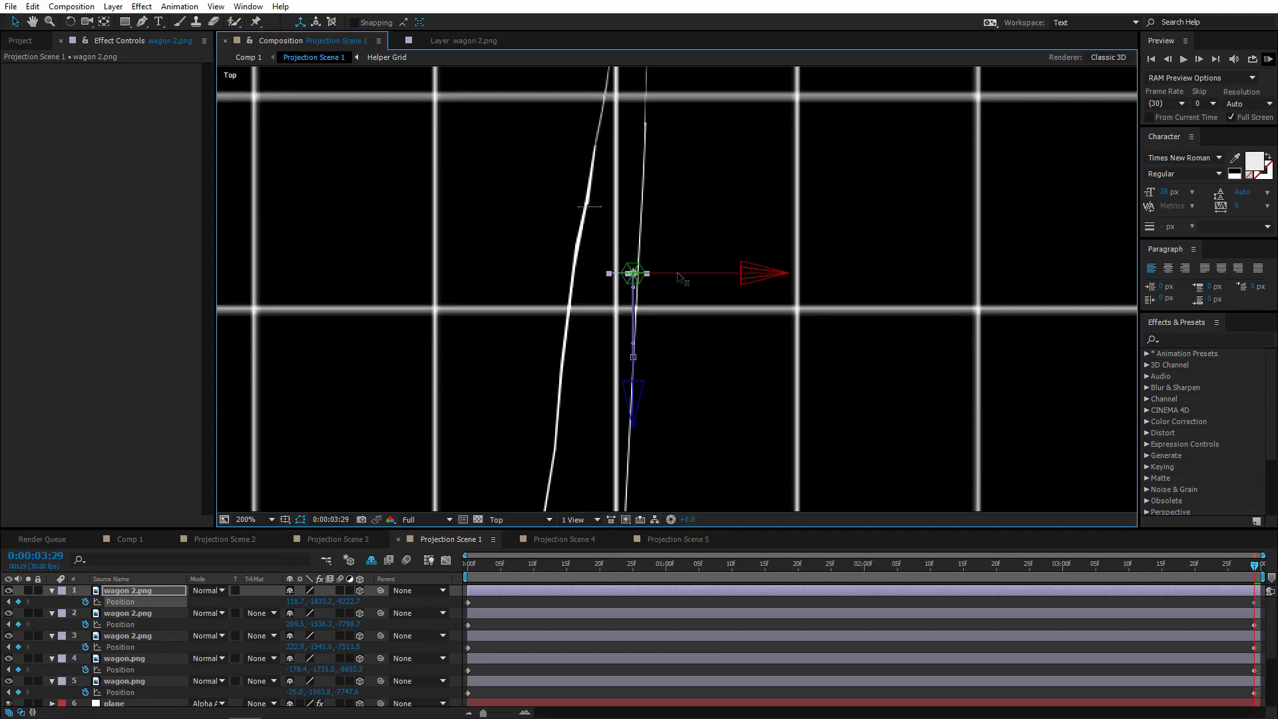
{"action": "left_click_drag", "start_coordinate": [686, 279], "coordinate": [690, 280]}
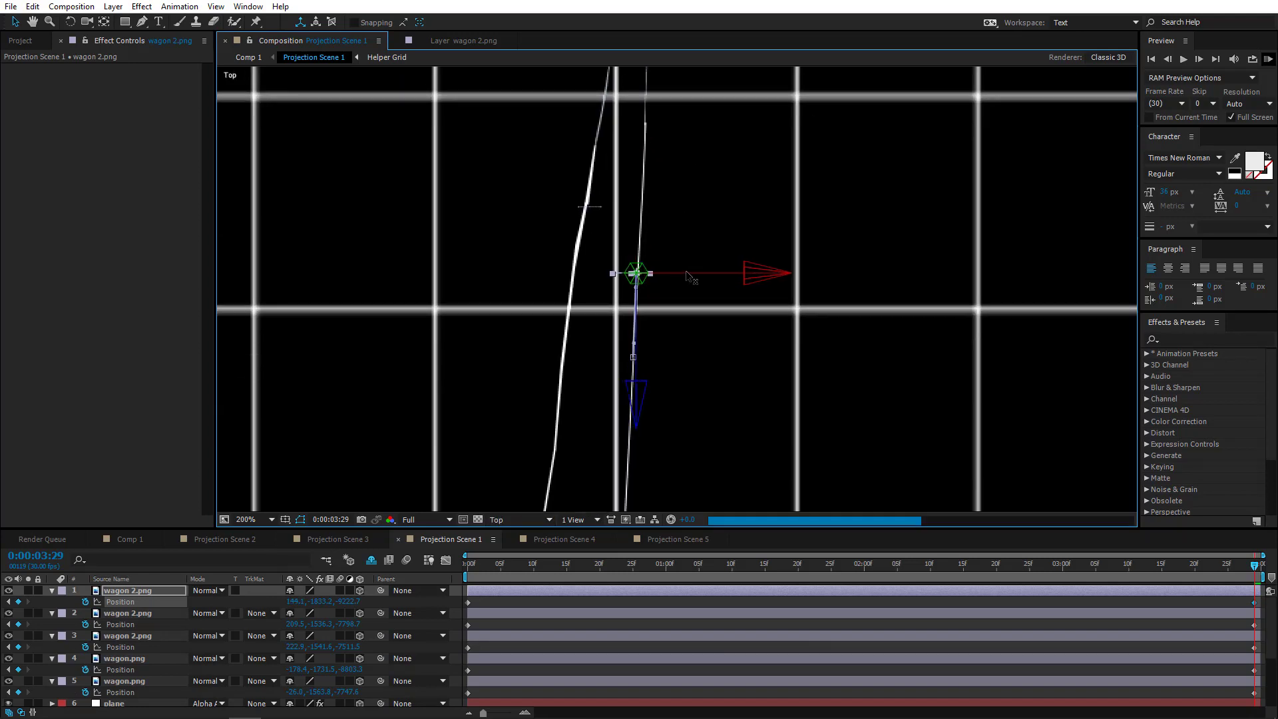
{"action": "left_click", "coordinate": [506, 520]}
{"action": "left_click", "coordinate": [526, 329]}
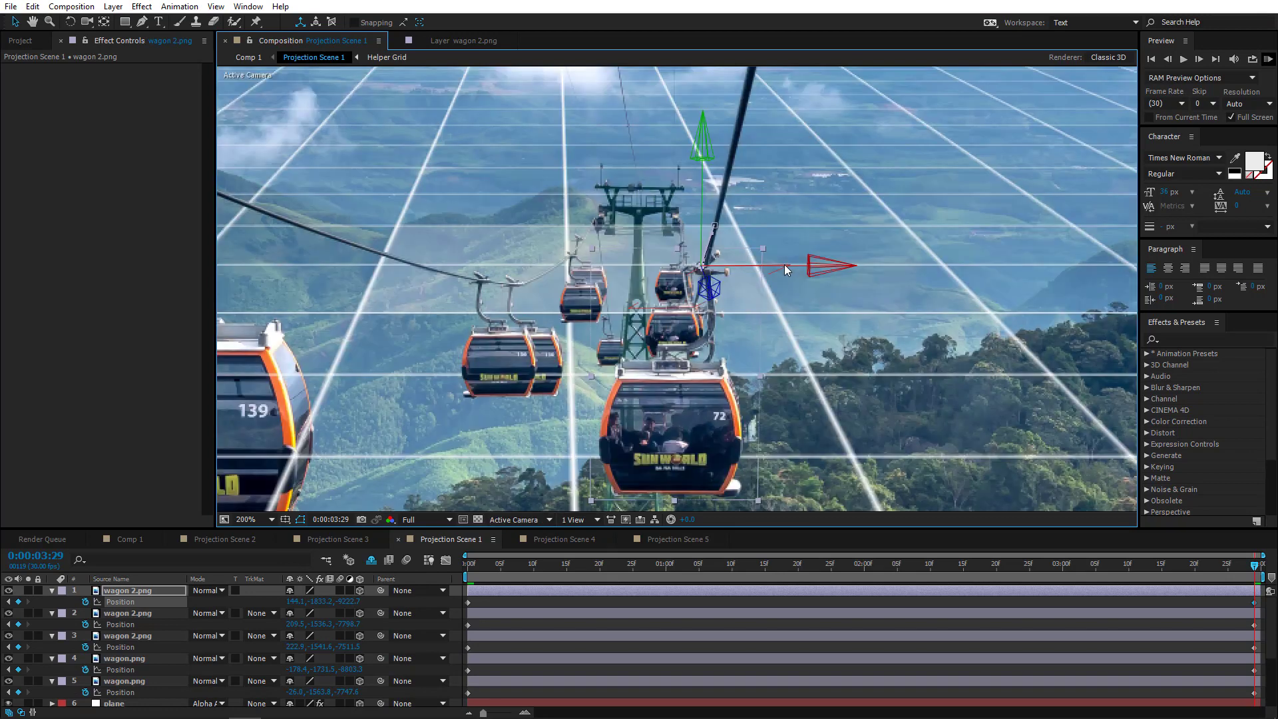
{"action": "left_click_drag", "start_coordinate": [799, 270], "coordinate": [804, 270]}
{"action": "scroll", "coordinate": [782, 277], "scroll_direction": "down", "scroll_amount": 4}
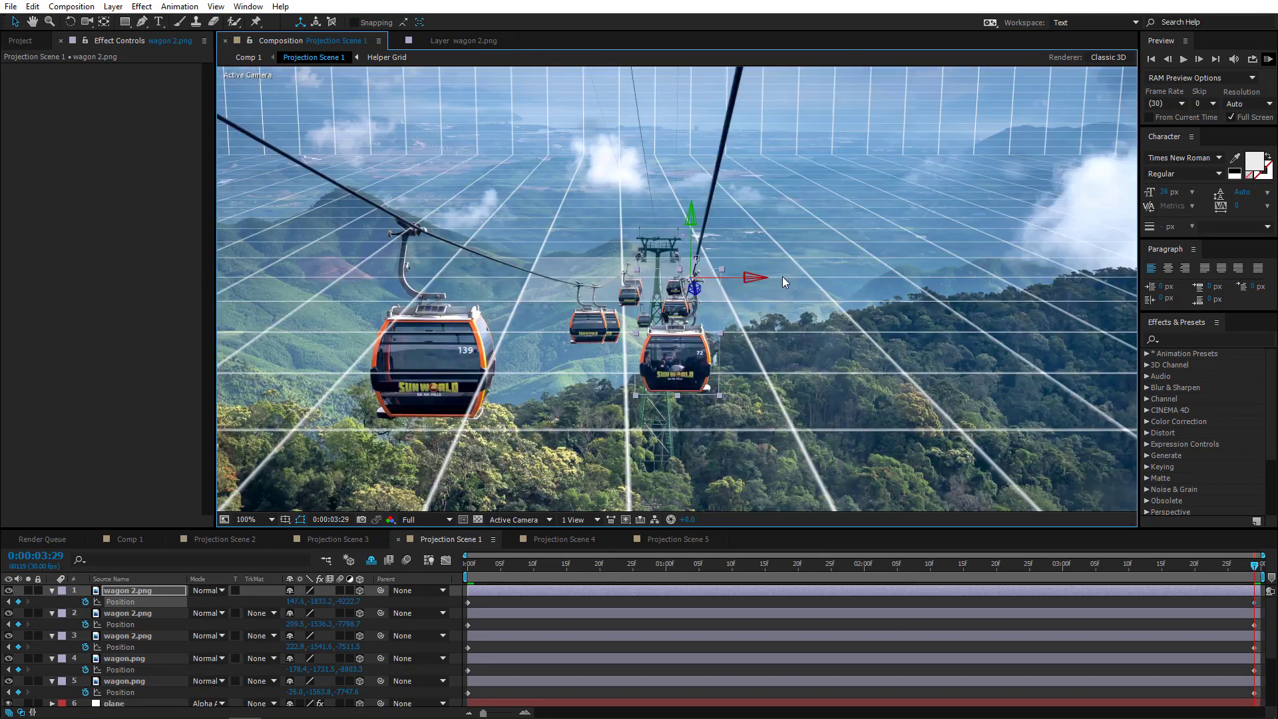
{"action": "left_click_drag", "start_coordinate": [740, 361], "coordinate": [792, 344]}
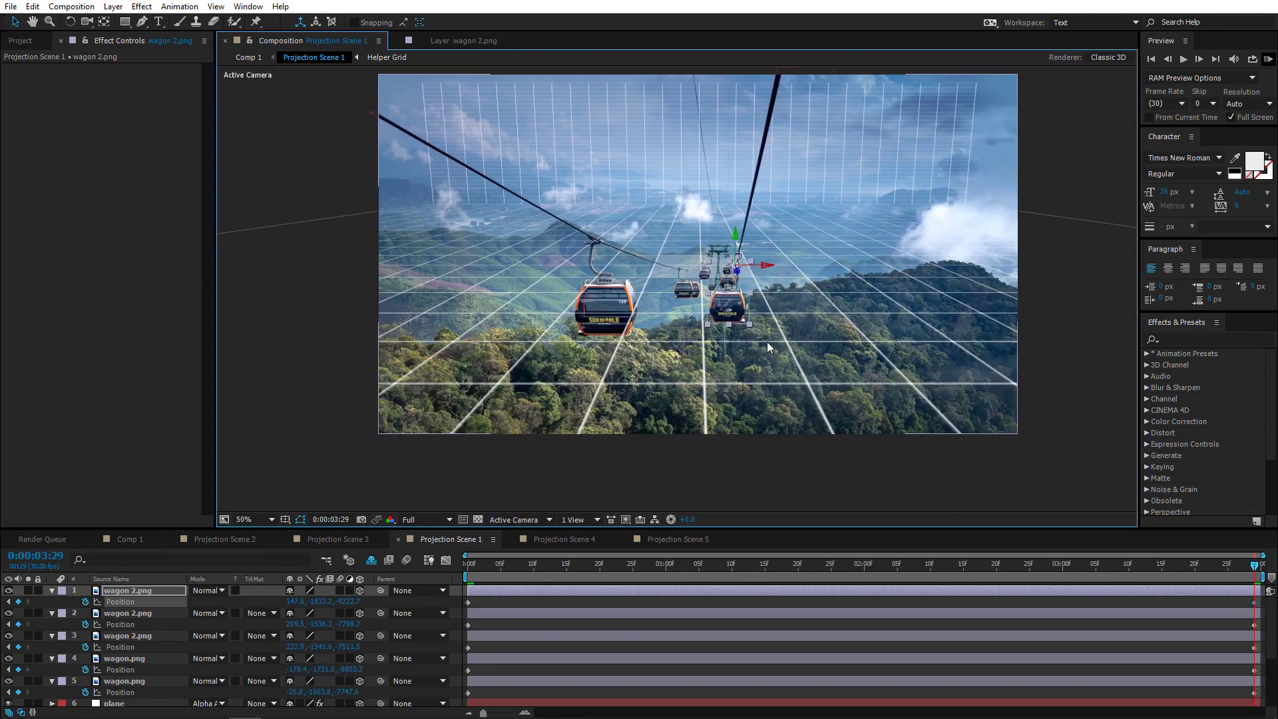
Scrub through Projection Scene 1 to check the wagons' motion along the ropes, and return to the first frame
{"action": "left_click_drag", "start_coordinate": [474, 572], "coordinate": [399, 577]}
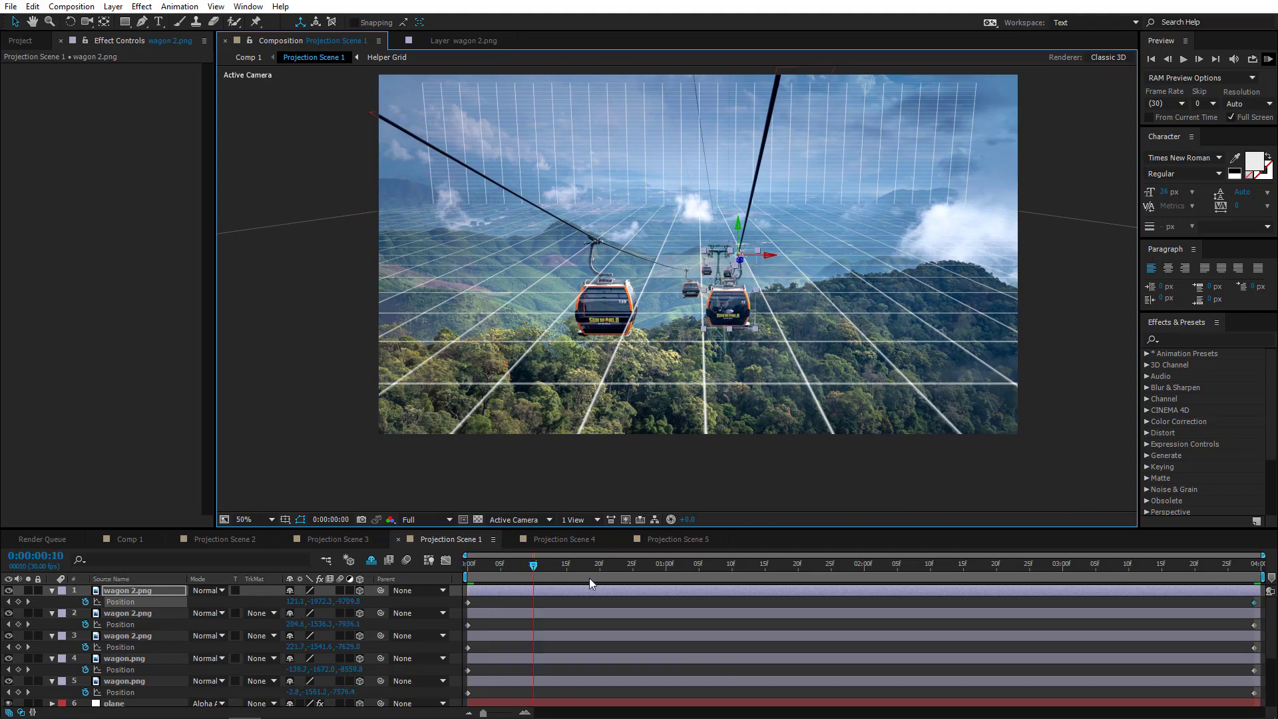
{"action": "left_click_drag", "start_coordinate": [589, 578], "coordinate": [1273, 622]}
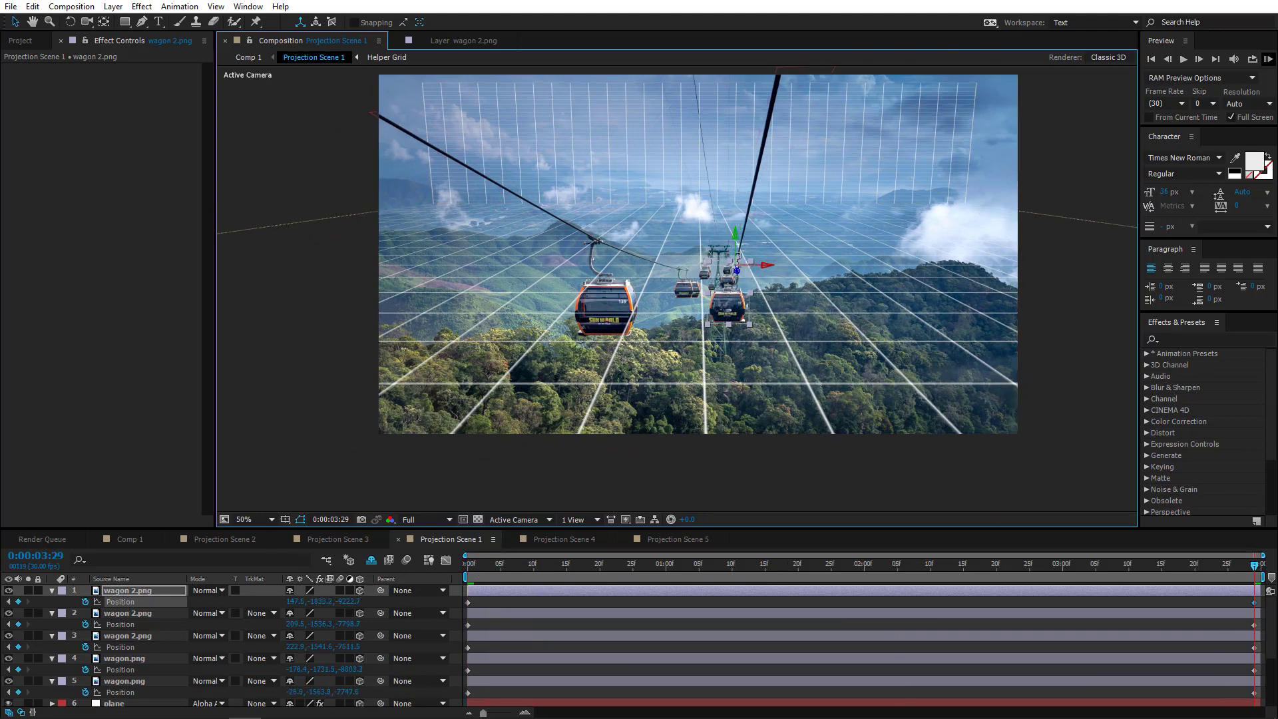
{"action": "key", "text": "Home"}
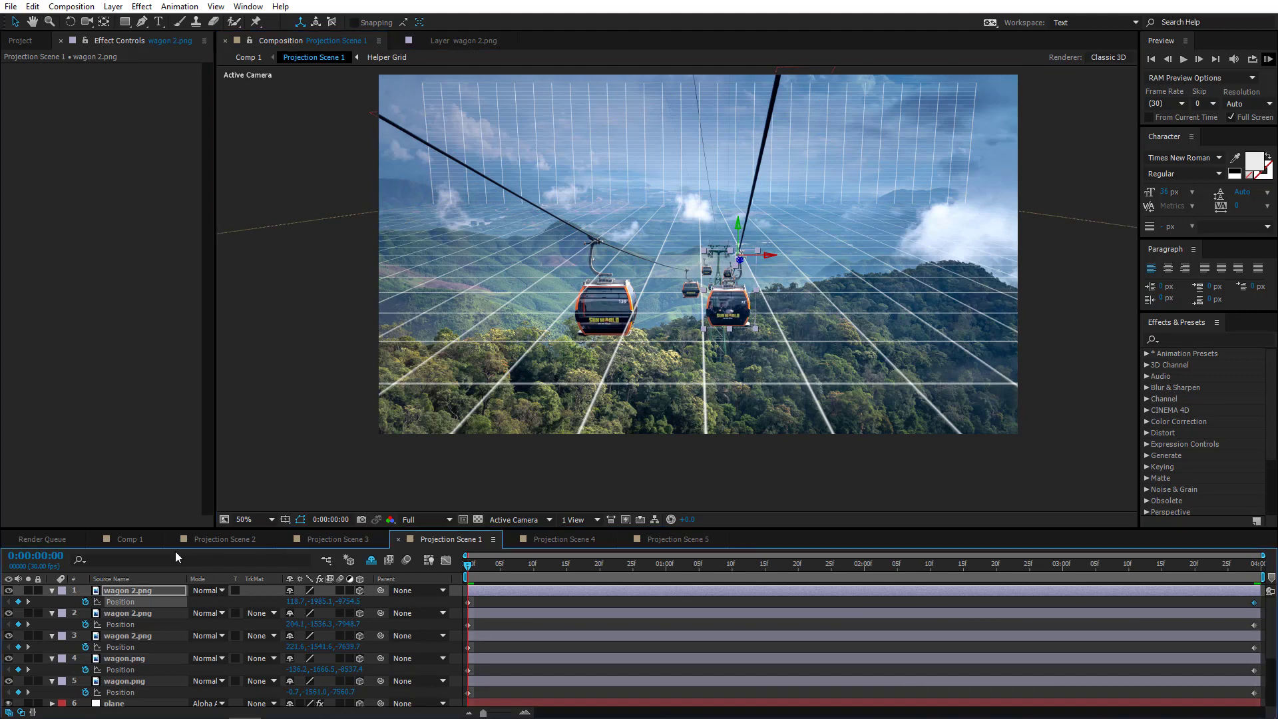
Open Comp 1, fit the whole frame in the viewer, and scrub through the wagon animation to 0:00:03:29
{"action": "left_click", "coordinate": [134, 538]}
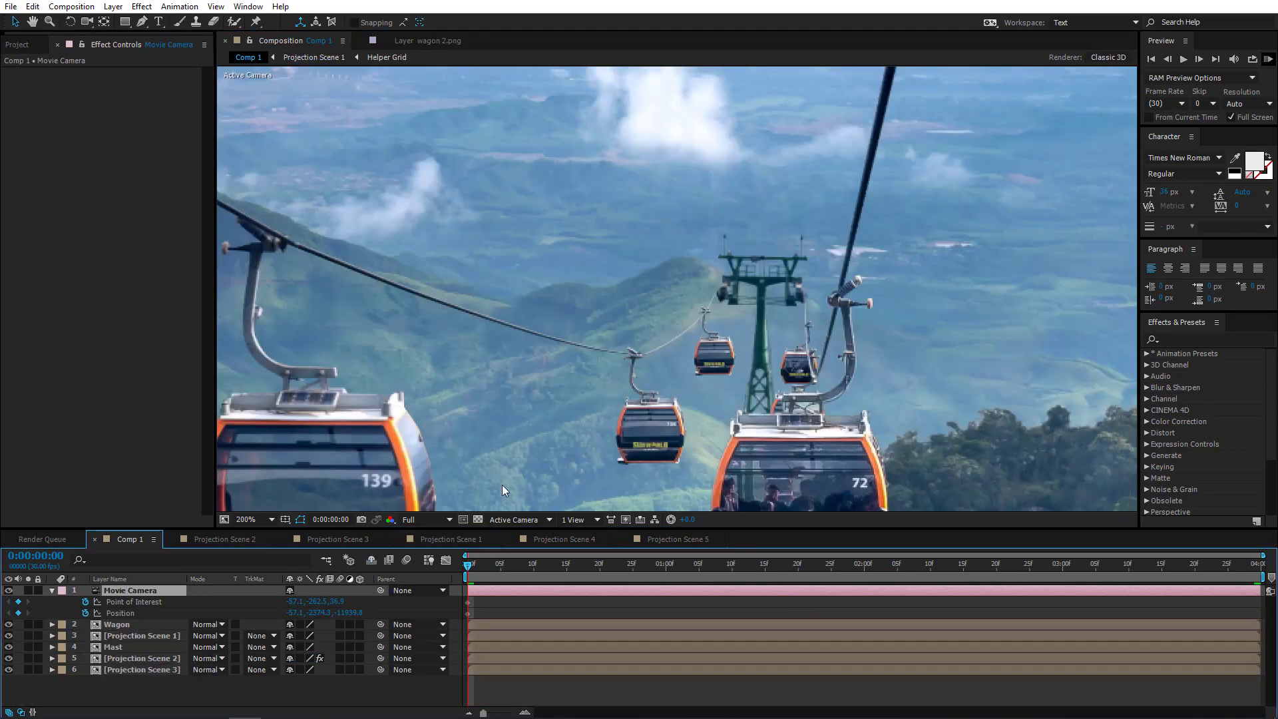
{"action": "left_click", "coordinate": [244, 520]}
{"action": "left_click", "coordinate": [278, 281]}
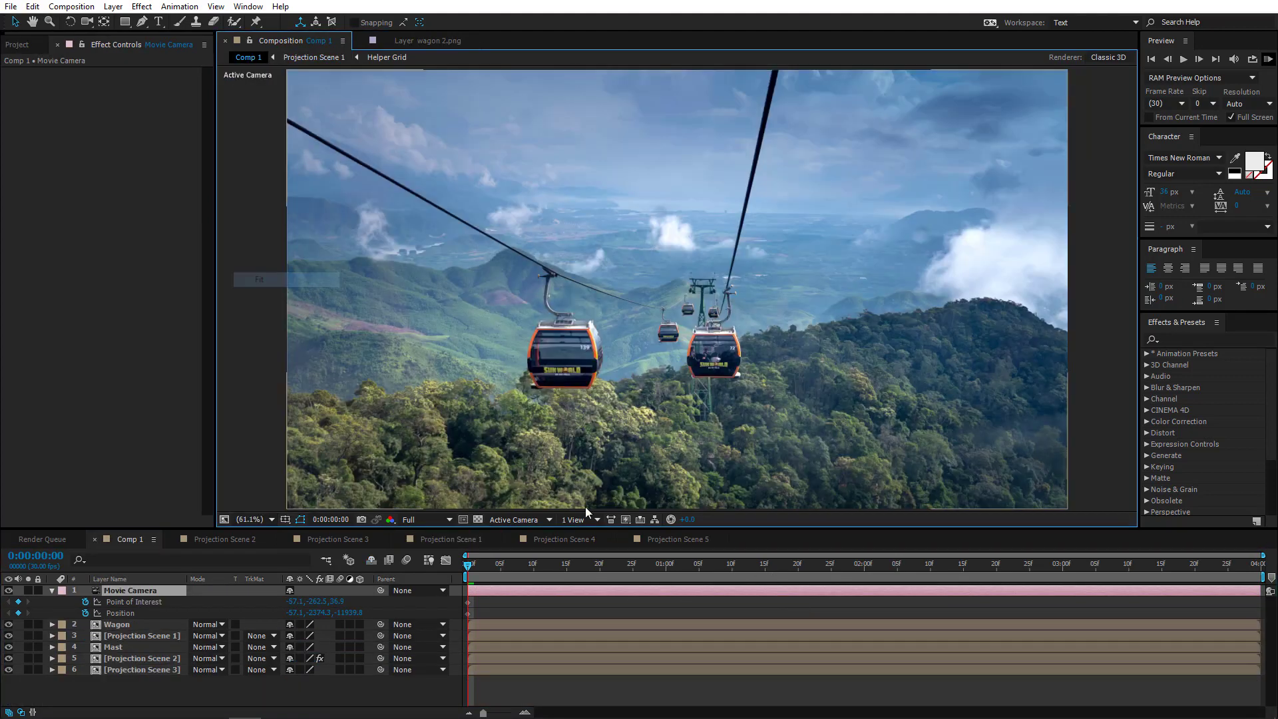
{"action": "left_click_drag", "start_coordinate": [478, 572], "coordinate": [1255, 578]}
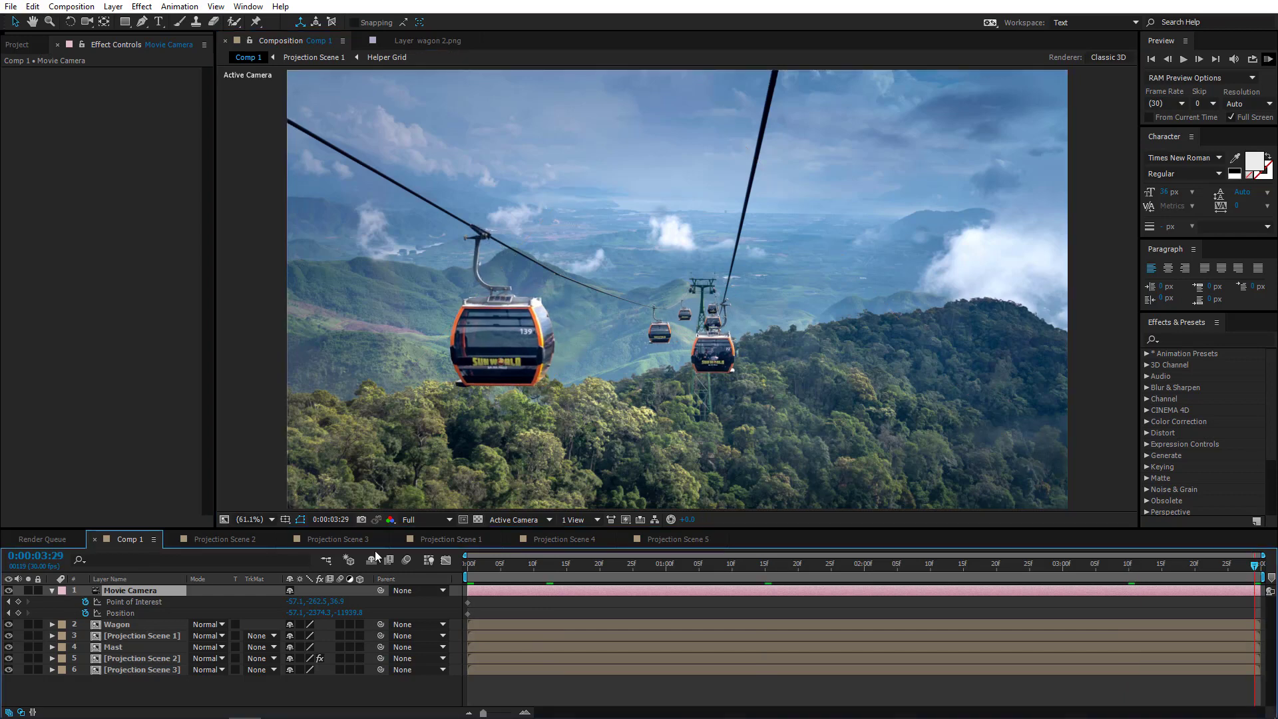
Set the viewer resolution to Quarter and, at 0:00:03:29, move the Movie Camera forward and lower, to about X -121
{"action": "left_click", "coordinate": [415, 519]}
{"action": "left_click", "coordinate": [433, 599]}
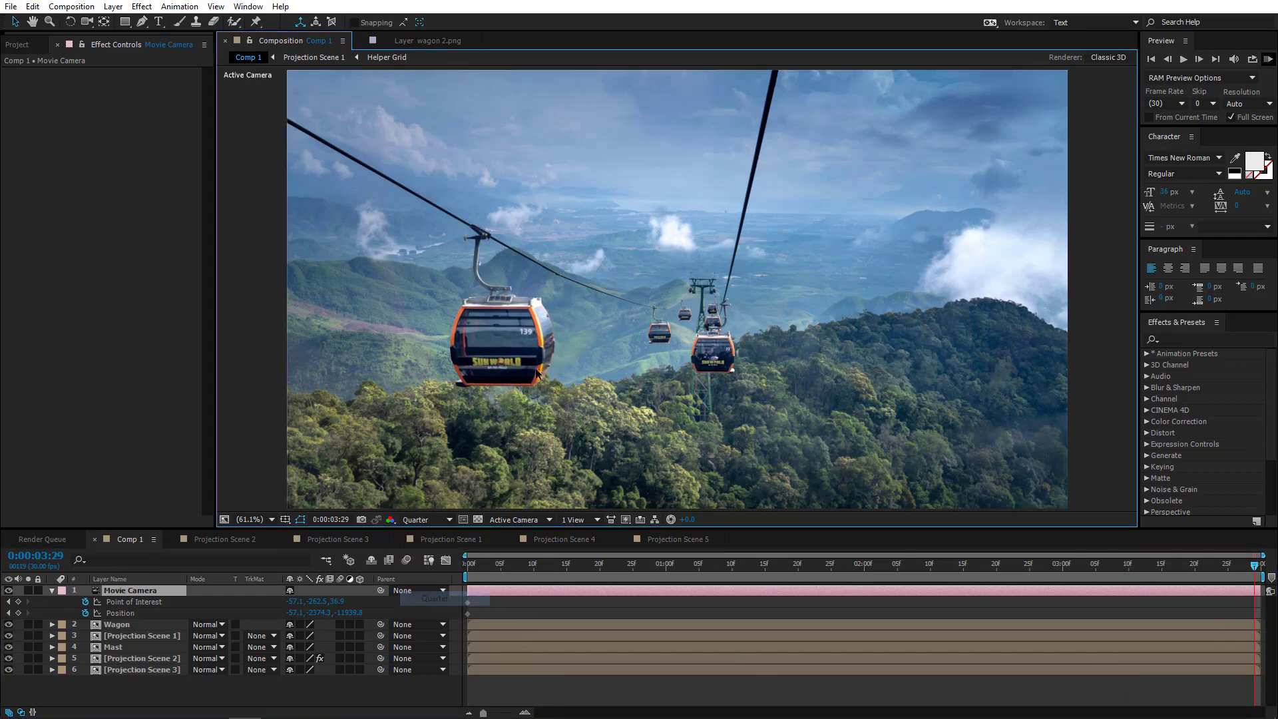
{"action": "key", "text": "comma"}
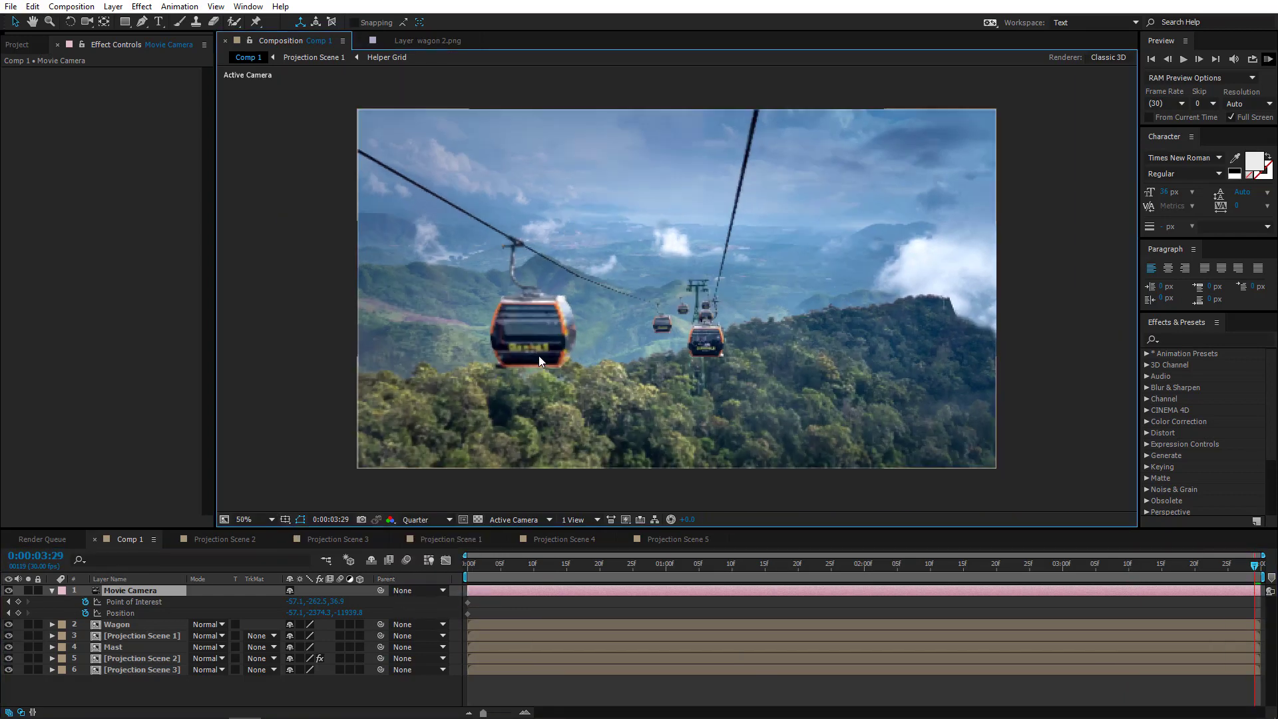
{"action": "left_click", "coordinate": [88, 21]}
{"action": "mouse_move", "coordinate": [639, 280]}
{"action": "left_mouse_down"}
{"action": "mouse_move", "coordinate": [642, 268]}
{"action": "mouse_move", "coordinate": [672, 276]}
{"action": "mouse_move", "coordinate": [663, 286]}
{"action": "left_mouse_up"}
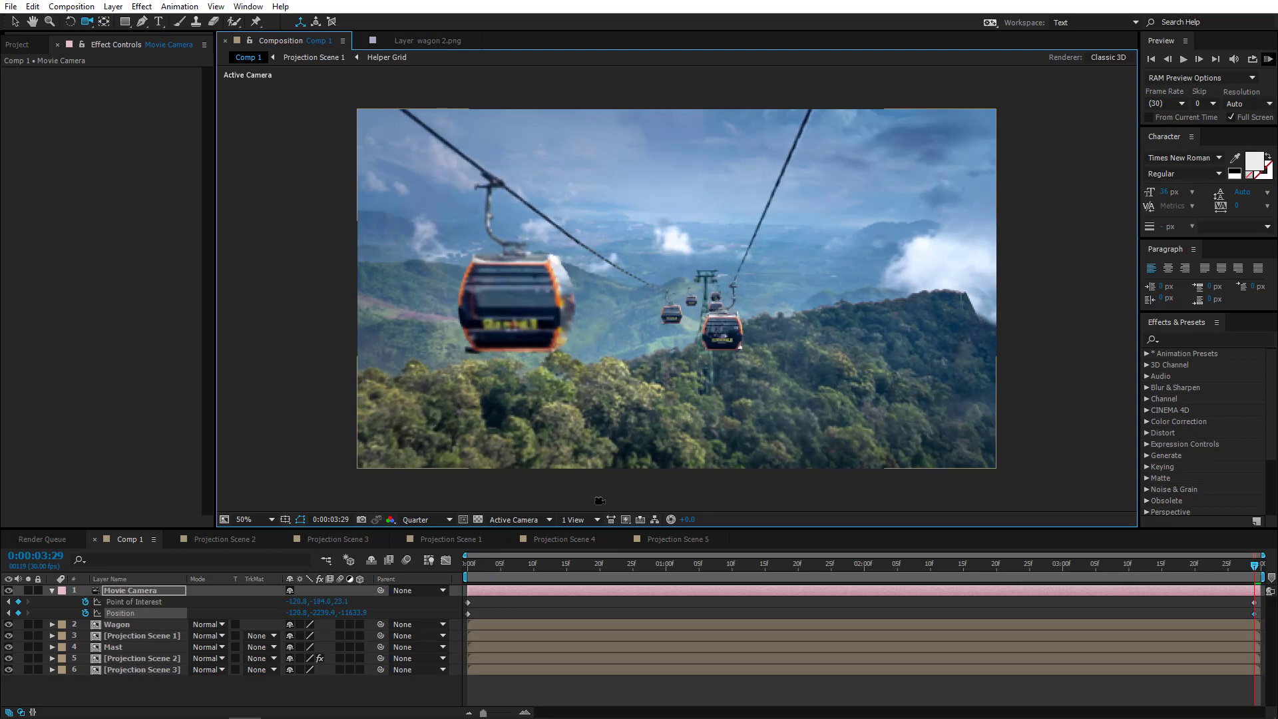
Return to 0:00:00:00, turn off full-screen preview, and play the complete camera and wagon animation
{"action": "left_click_drag", "start_coordinate": [541, 572], "coordinate": [454, 577]}
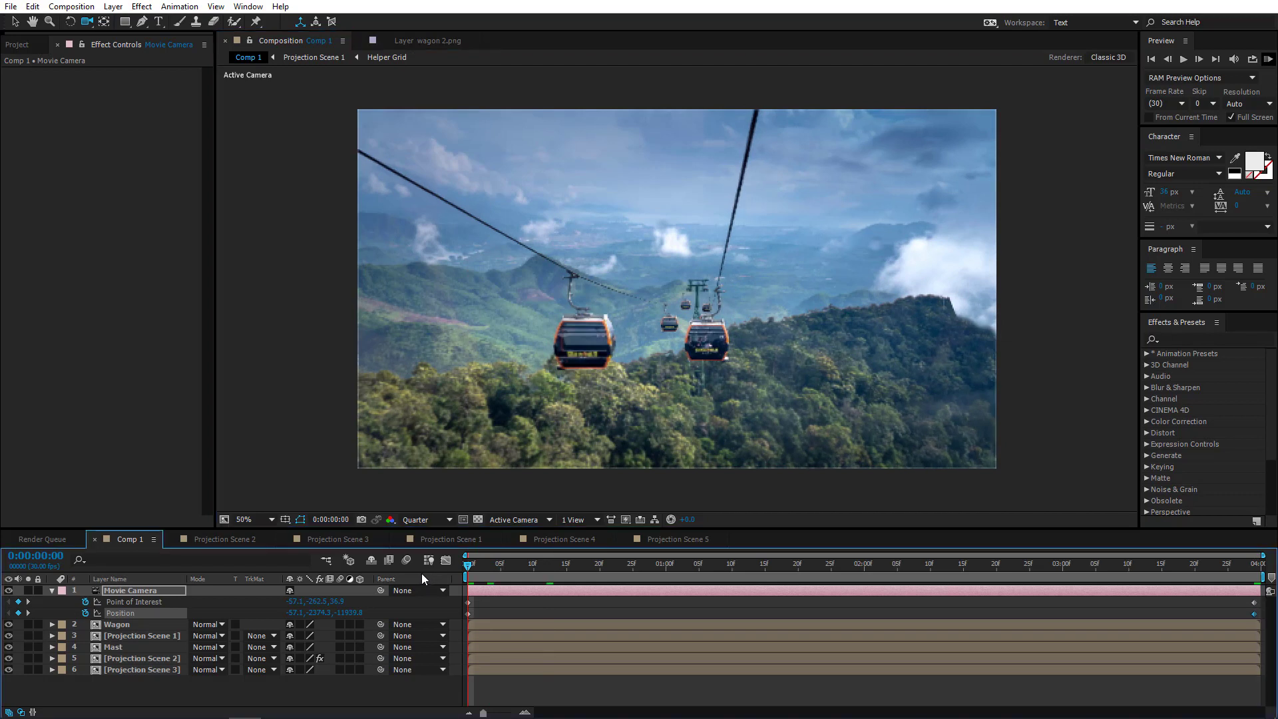
{"action": "left_click", "coordinate": [1230, 118]}
{"action": "key", "text": "space"}
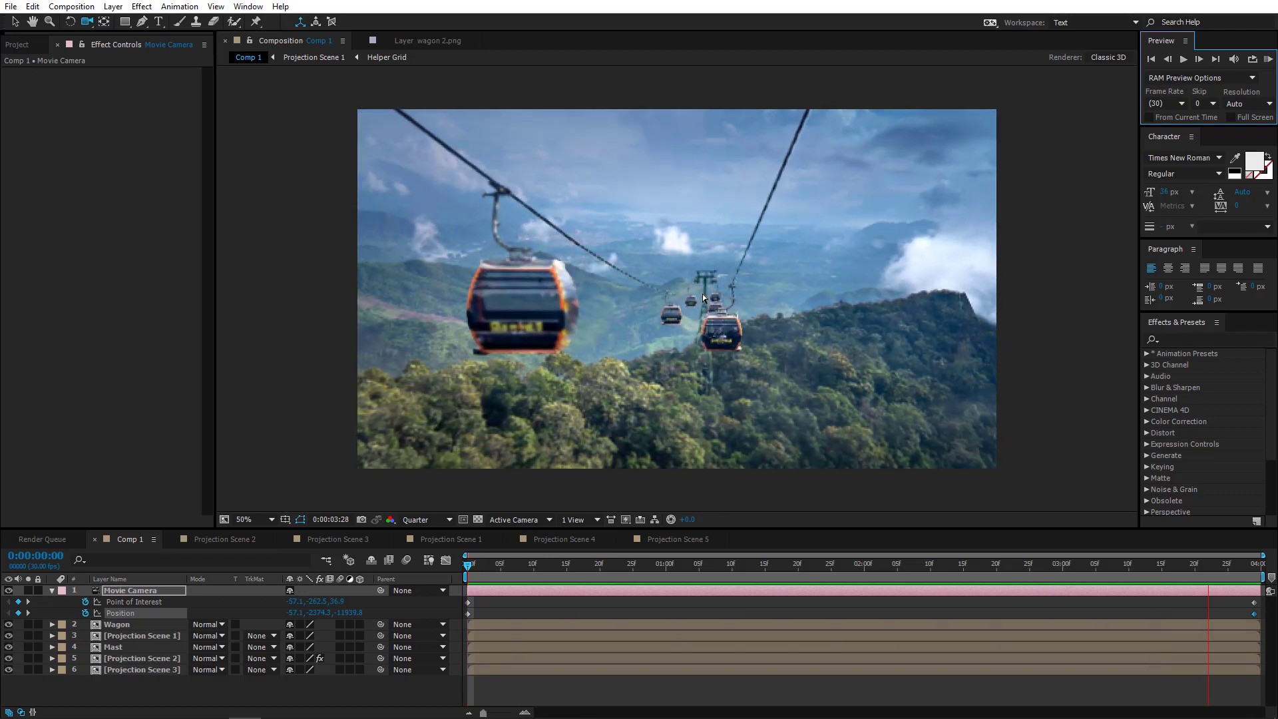
{"action": "key", "text": "space"}
Set the viewer resolution to Full and, at 0:00:03:29, pull the Movie Camera back slightly
{"action": "left_click", "coordinate": [416, 520]}
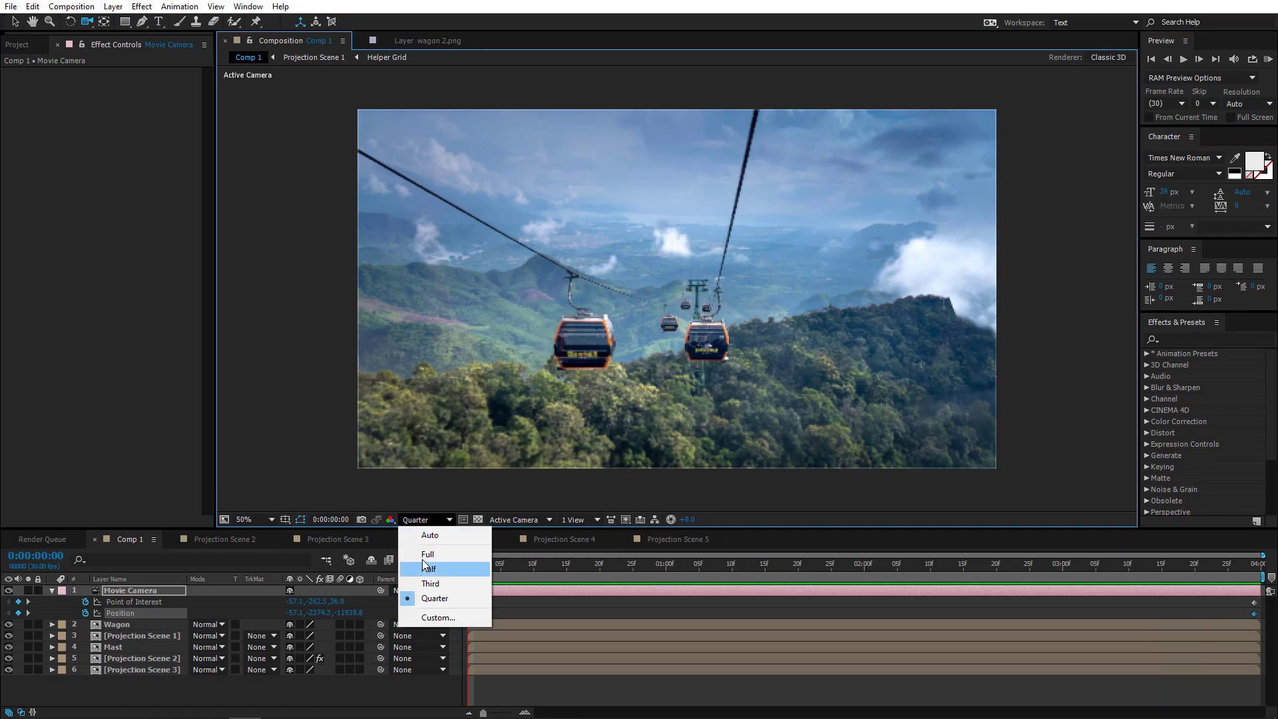
{"action": "left_click", "coordinate": [429, 561]}
{"action": "left_click", "coordinate": [1252, 566]}
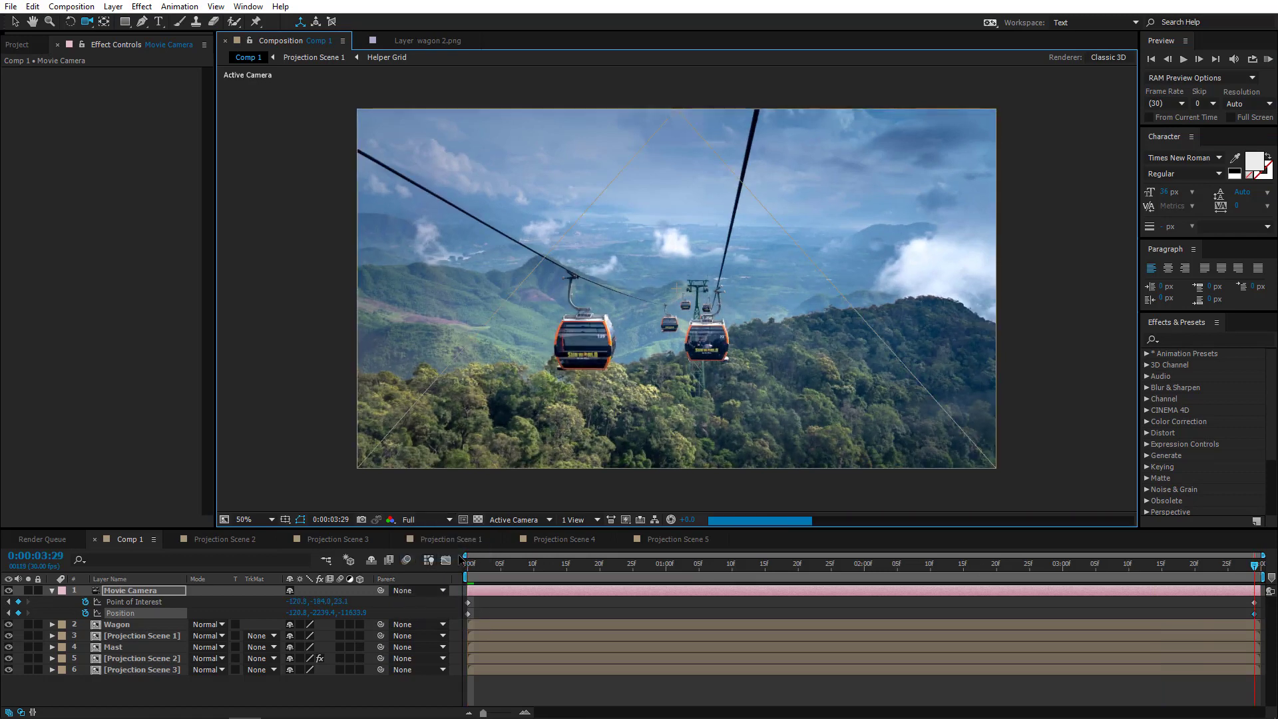
{"action": "left_click_drag", "start_coordinate": [663, 293], "coordinate": [657, 295]}
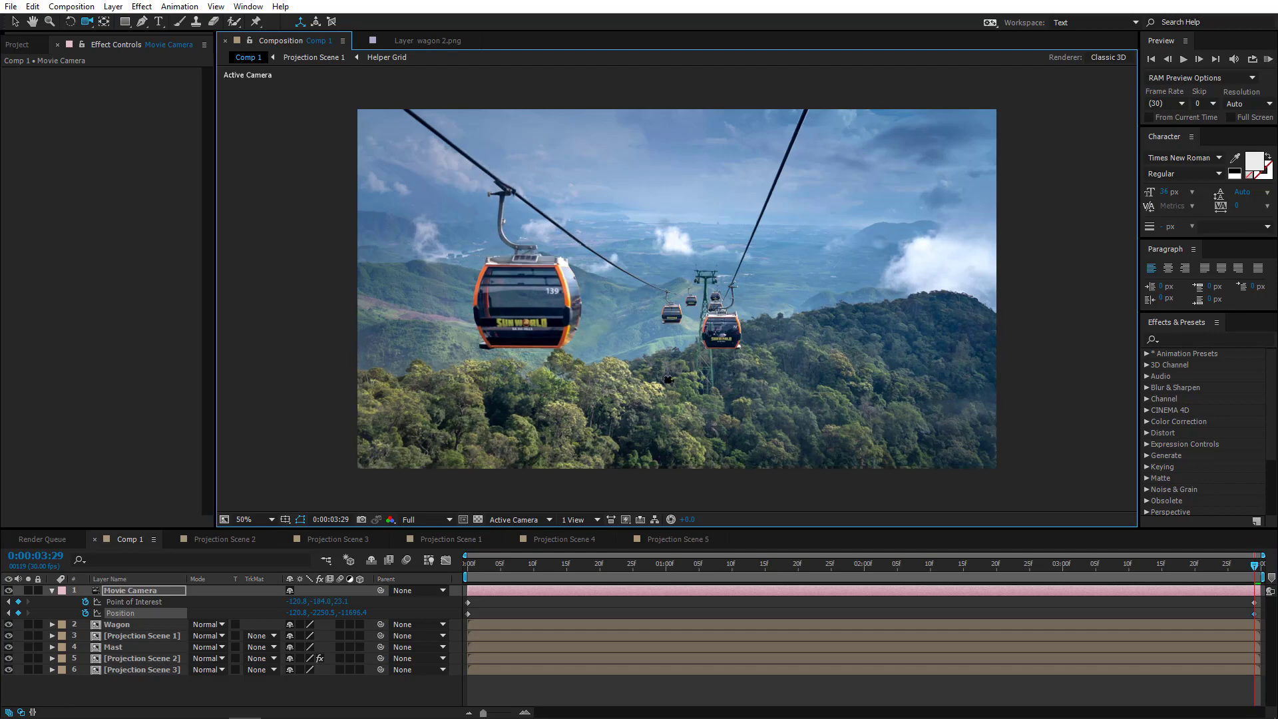
Play the Comp 1 animation from the first frame, fit the frame in the viewer, and replay it in full-screen preview
{"action": "key", "text": "Home"}
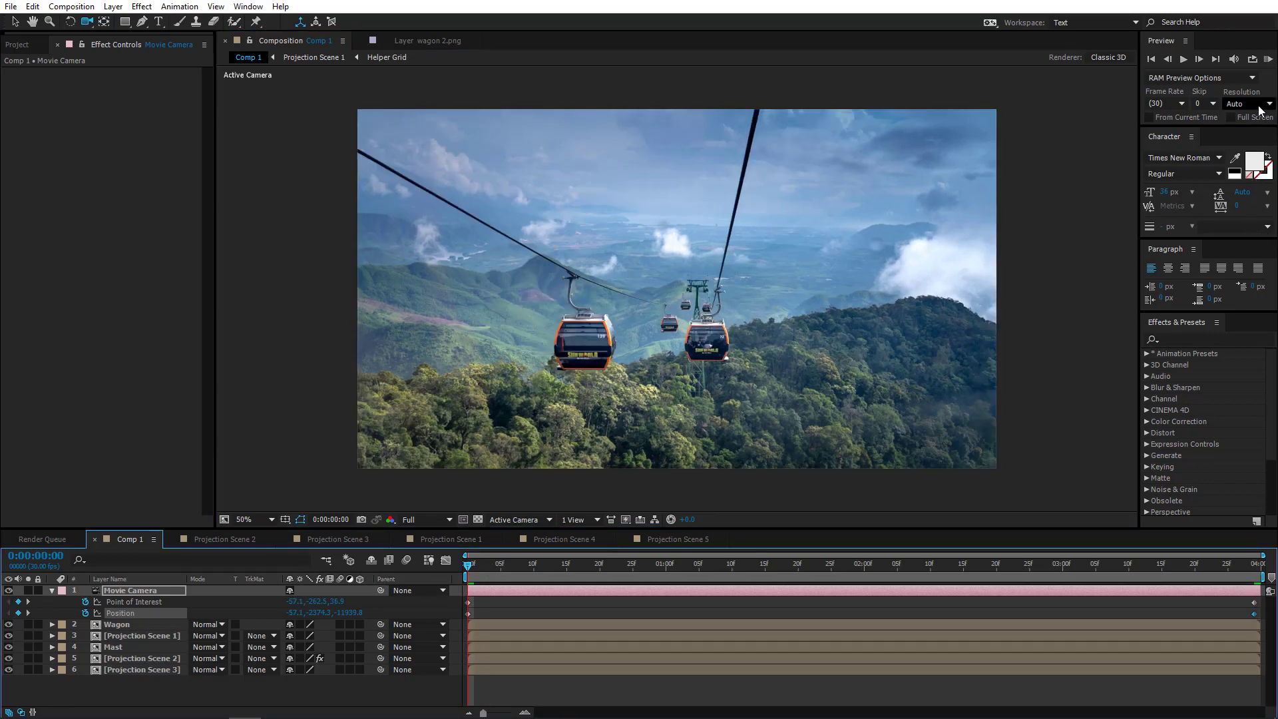
{"action": "left_click", "coordinate": [1268, 59]}
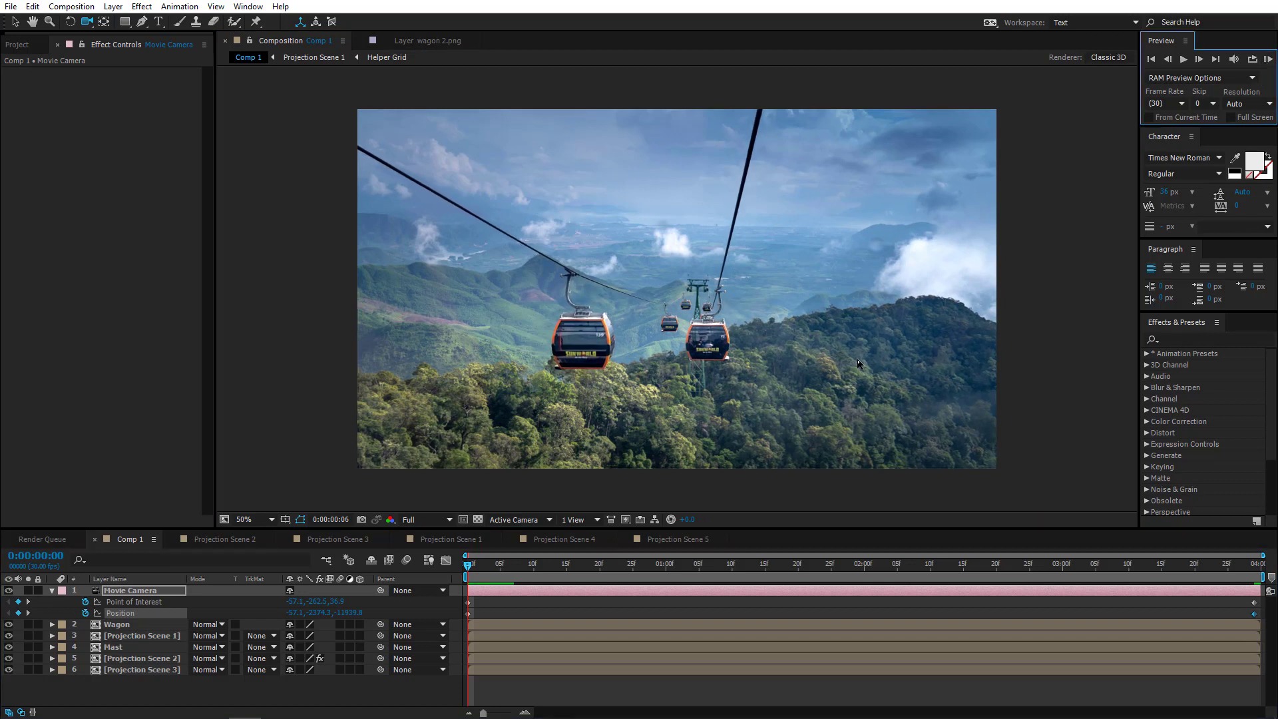
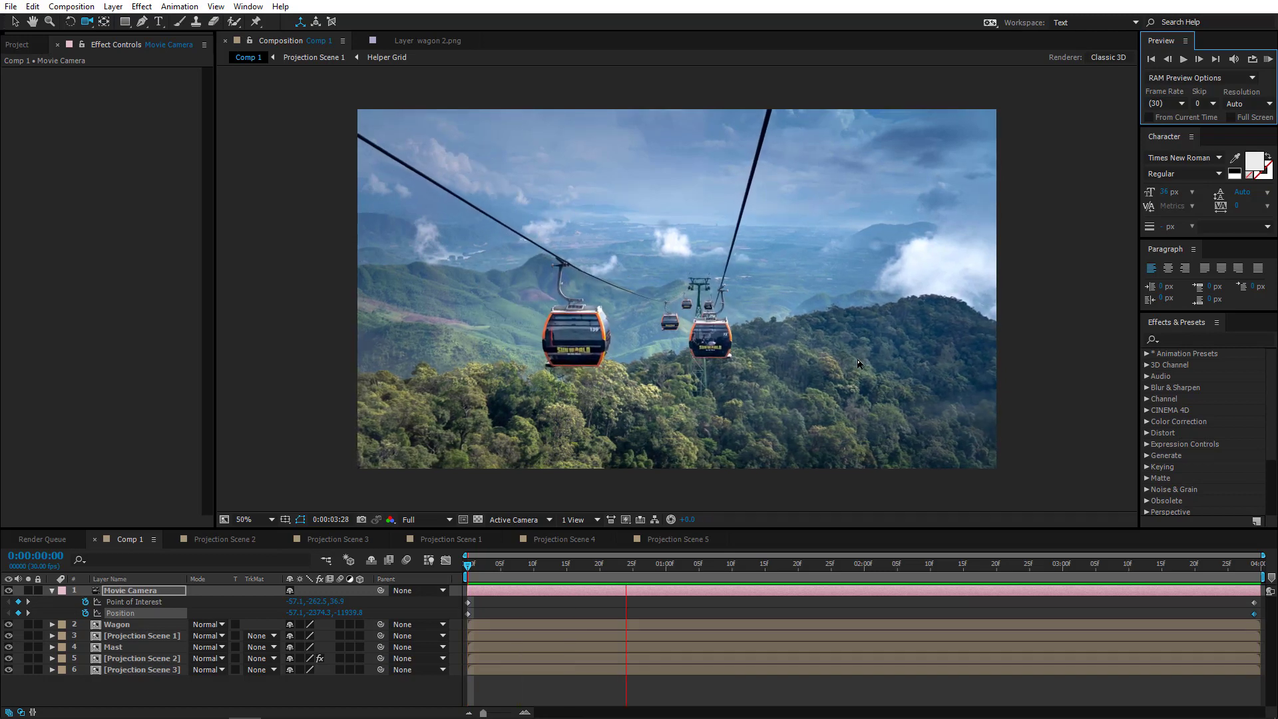
{"action": "left_click", "coordinate": [1236, 118]}
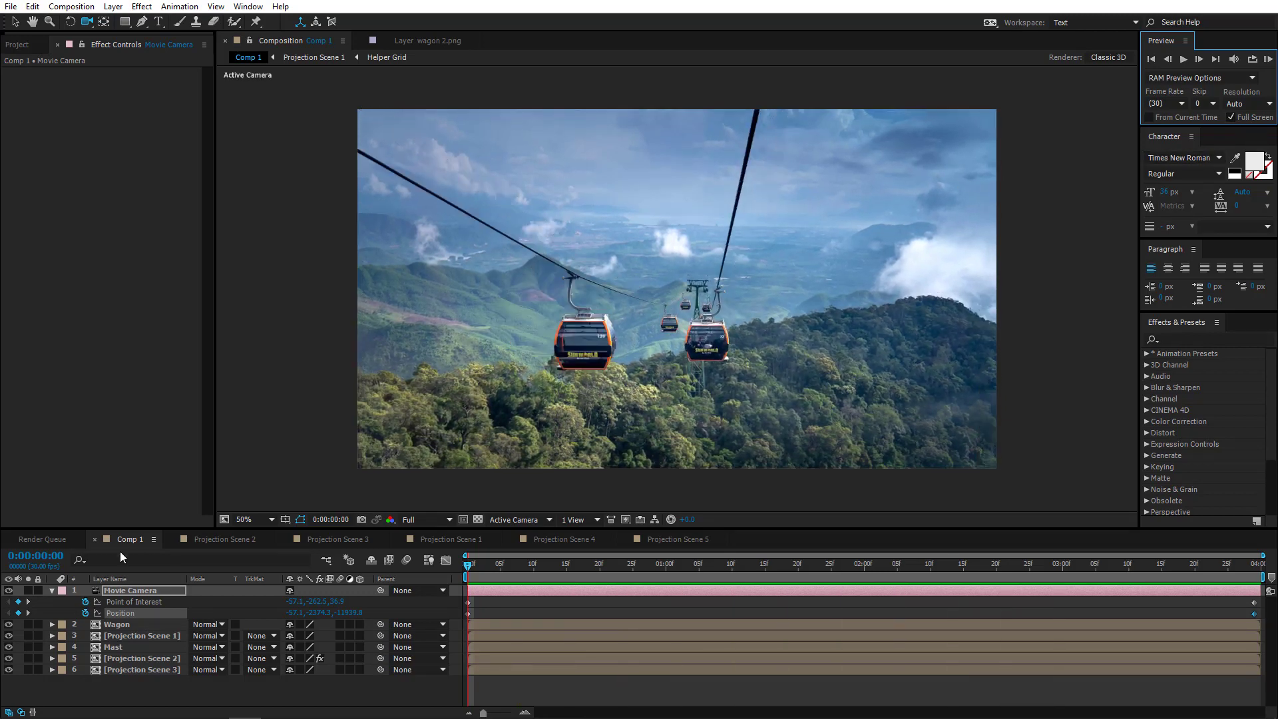
{"action": "left_click", "coordinate": [248, 522]}
{"action": "left_click", "coordinate": [266, 294]}
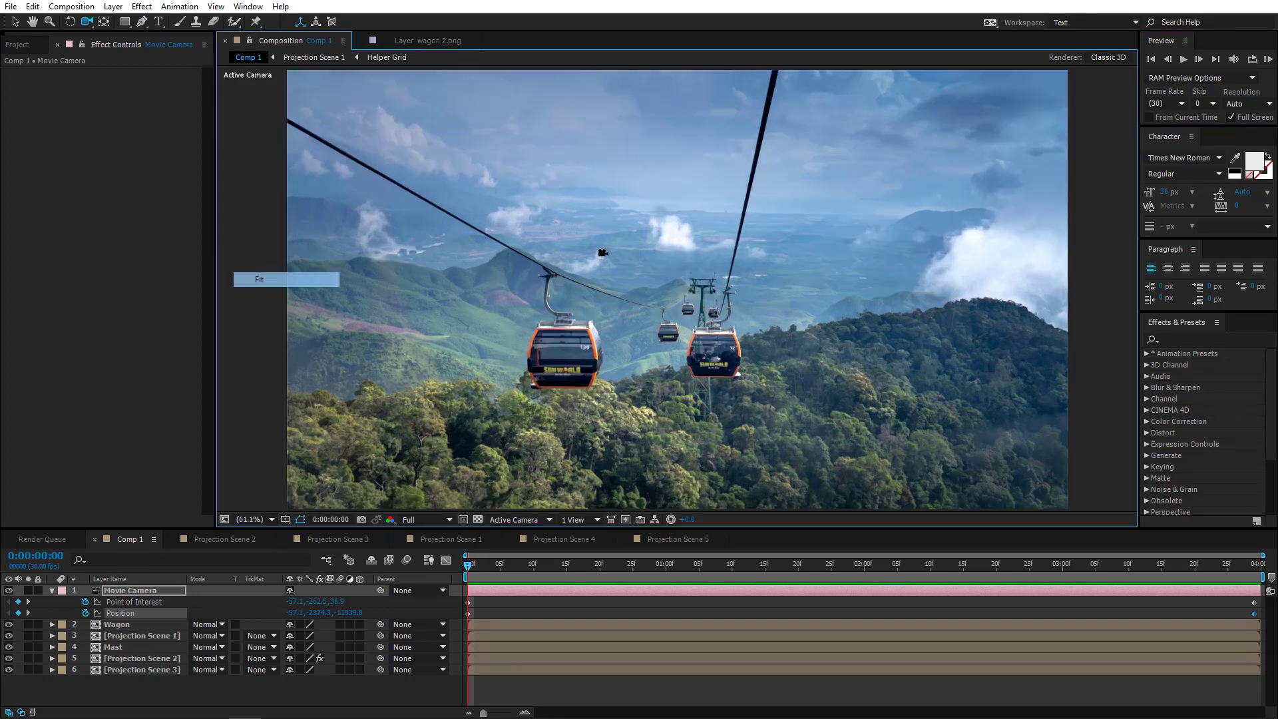
{"action": "left_click", "coordinate": [1268, 58]}
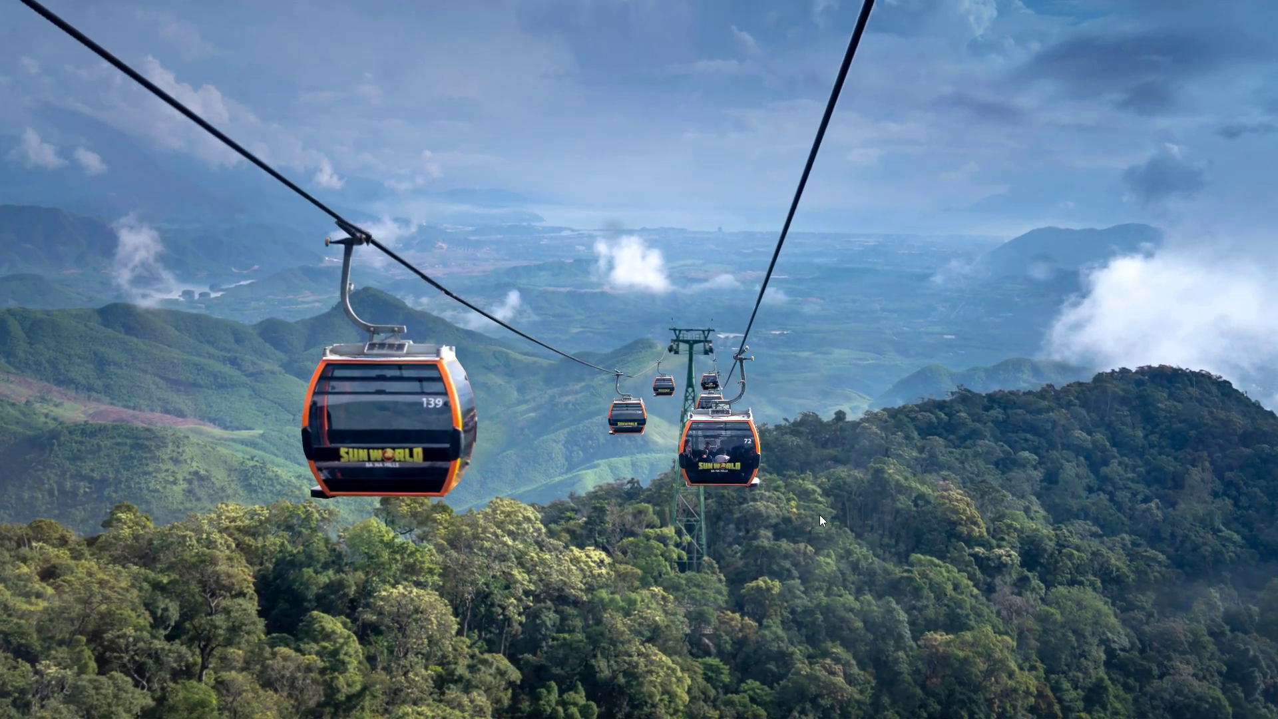
{"action": "key", "text": "space"}
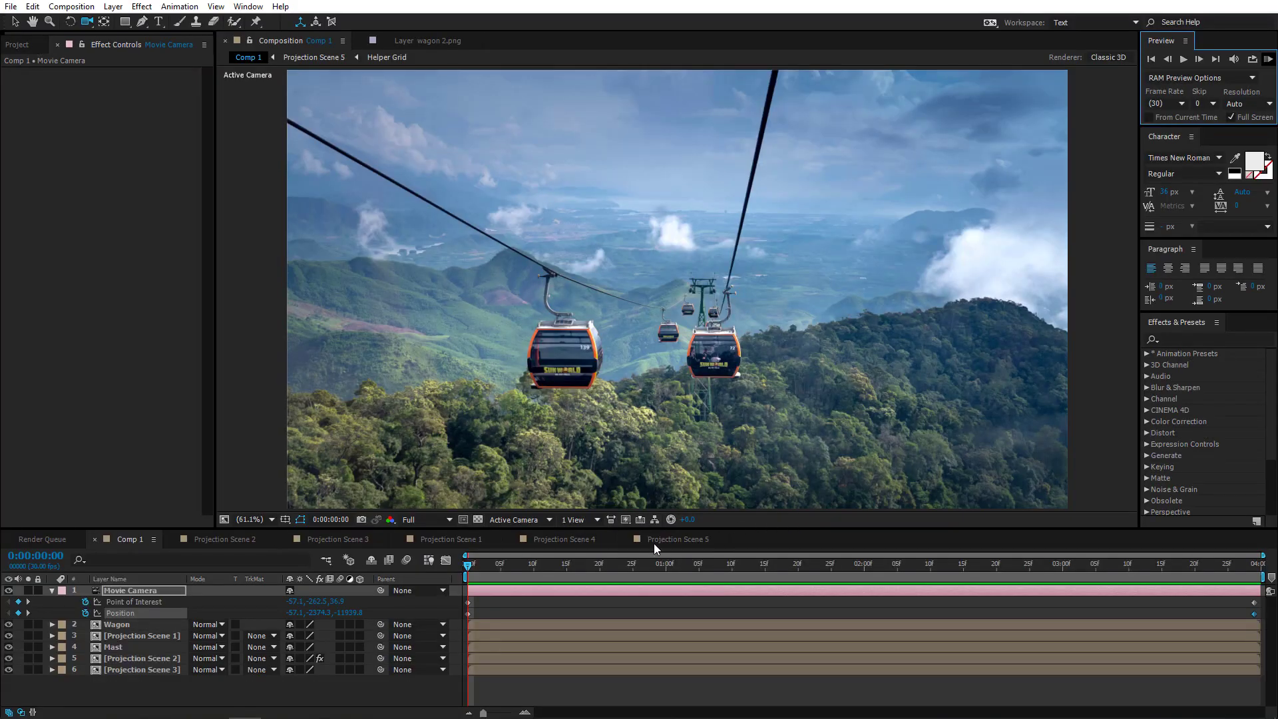
Open Projection Scene 4 and select the mast's plane layer
{"action": "left_click", "coordinate": [573, 538]}
{"action": "left_click", "coordinate": [604, 374]}
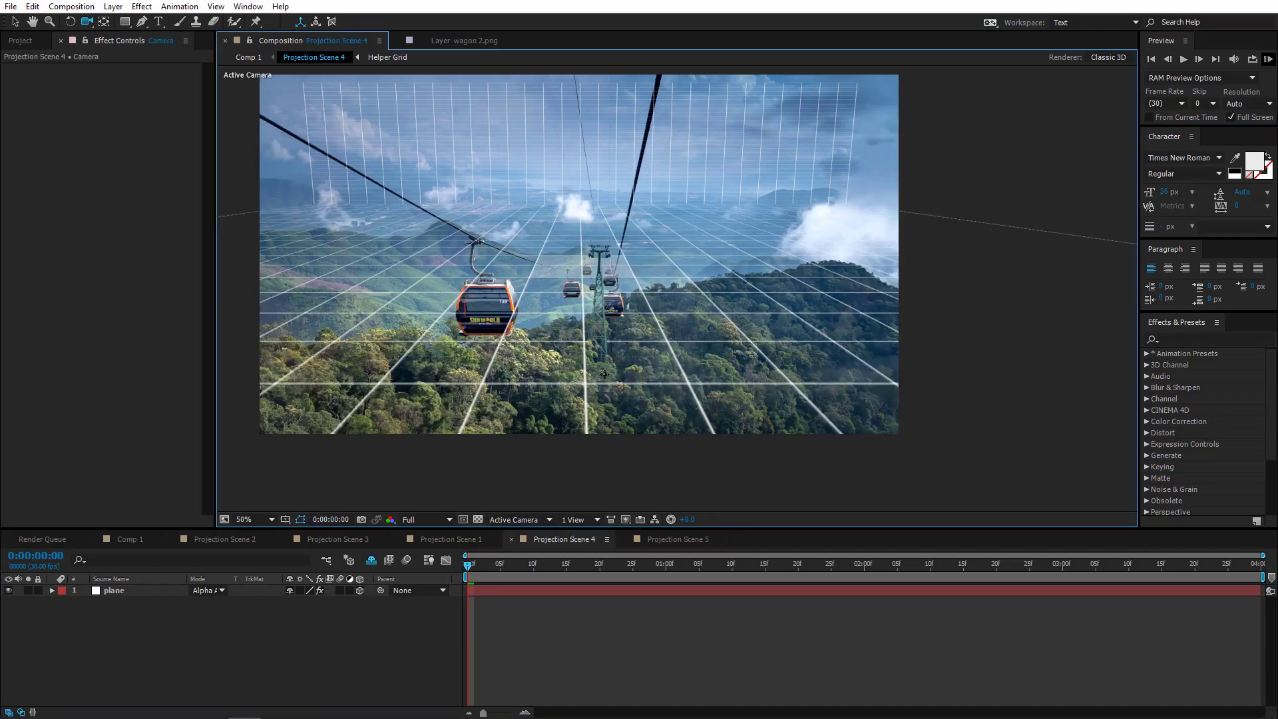
{"action": "left_click", "coordinate": [136, 590]}
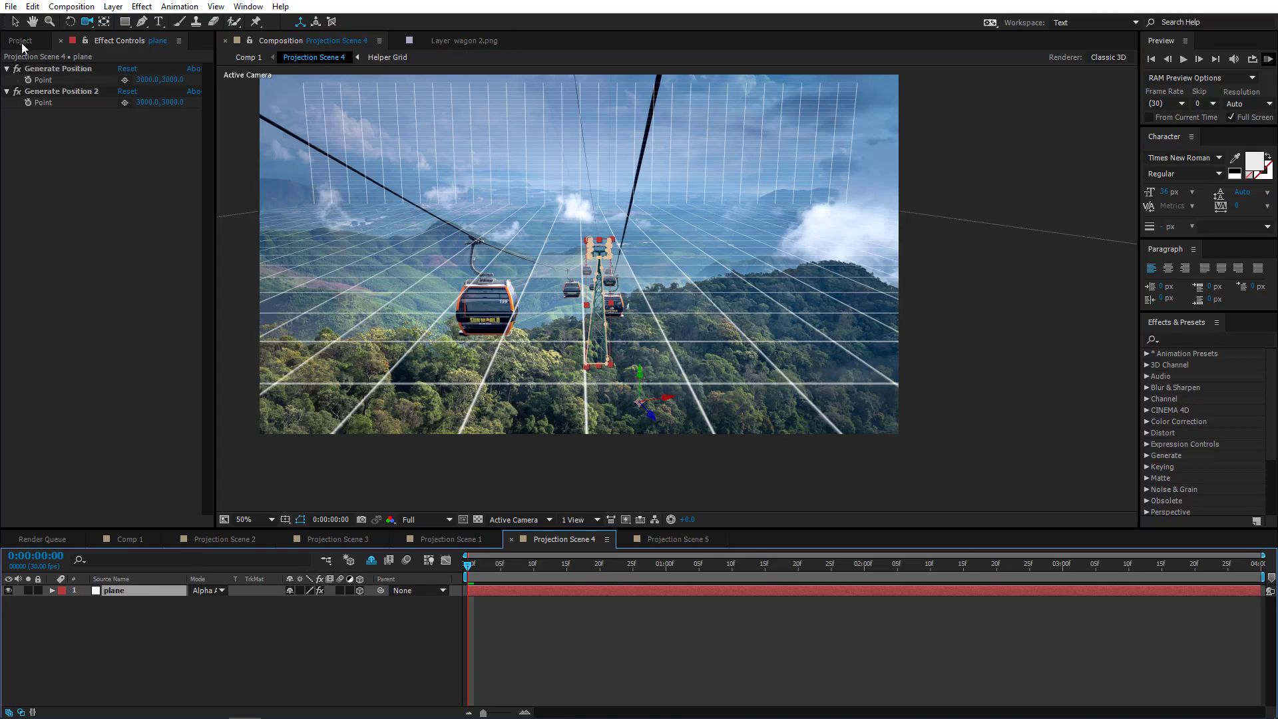
{"action": "left_click", "coordinate": [15, 22]}
Draw a closed mask with the Pen tool around the small distant wagon beside the mast, including its hanger and the thin rope up to the mast's left arm
{"action": "left_click_drag", "start_coordinate": [468, 226], "coordinate": [577, 279]}
{"action": "scroll", "coordinate": [674, 284], "scroll_direction": "up", "scroll_amount": 2}
{"action": "left_click_drag", "start_coordinate": [709, 333], "coordinate": [611, 272]}
{"action": "scroll", "coordinate": [619, 280], "scroll_direction": "up", "scroll_amount": 1}
{"action": "left_click_drag", "start_coordinate": [658, 343], "coordinate": [657, 220]}
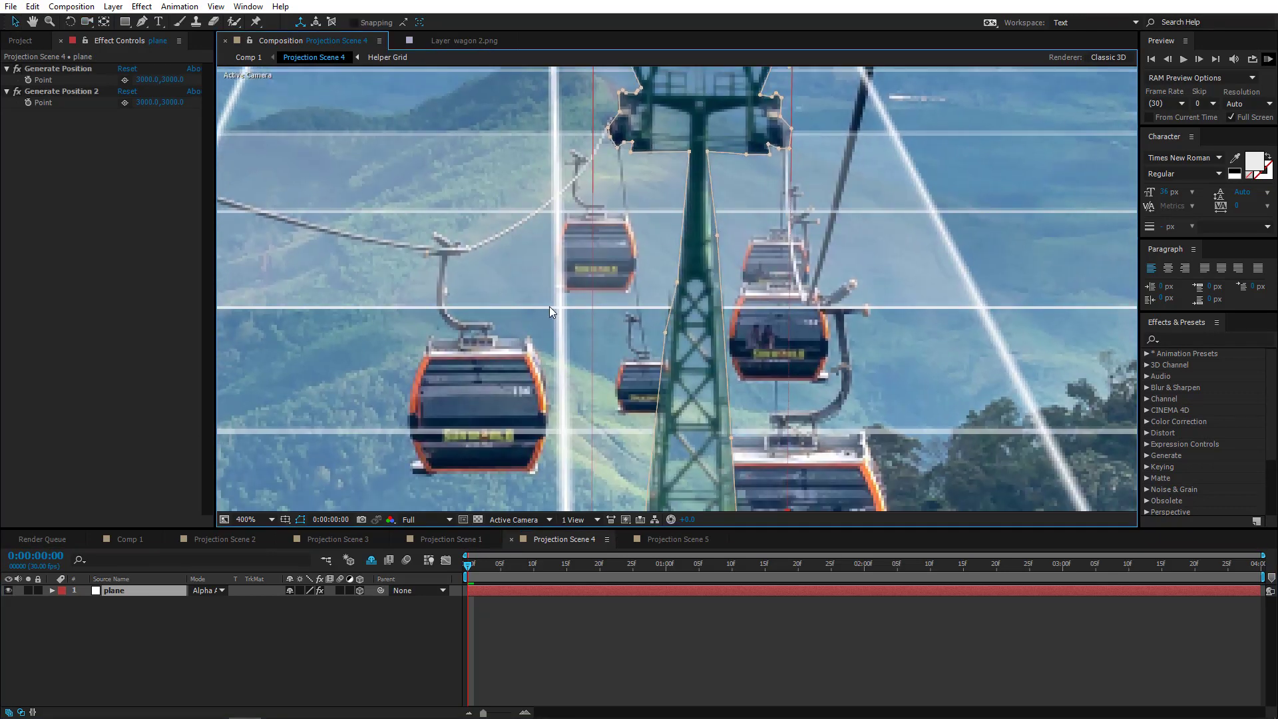
{"action": "left_click", "coordinate": [142, 22]}
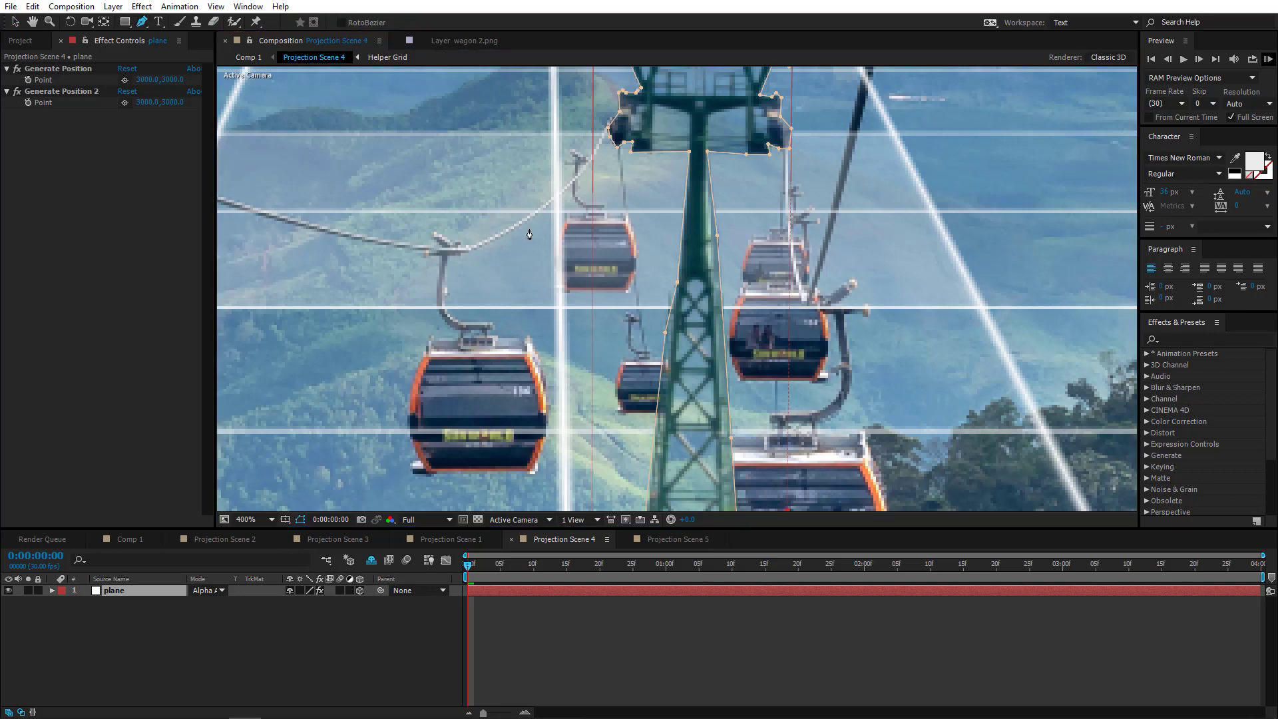
{"action": "left_click", "coordinate": [668, 359]}
{"action": "scroll", "coordinate": [640, 305], "scroll_direction": "up", "scroll_amount": 1}
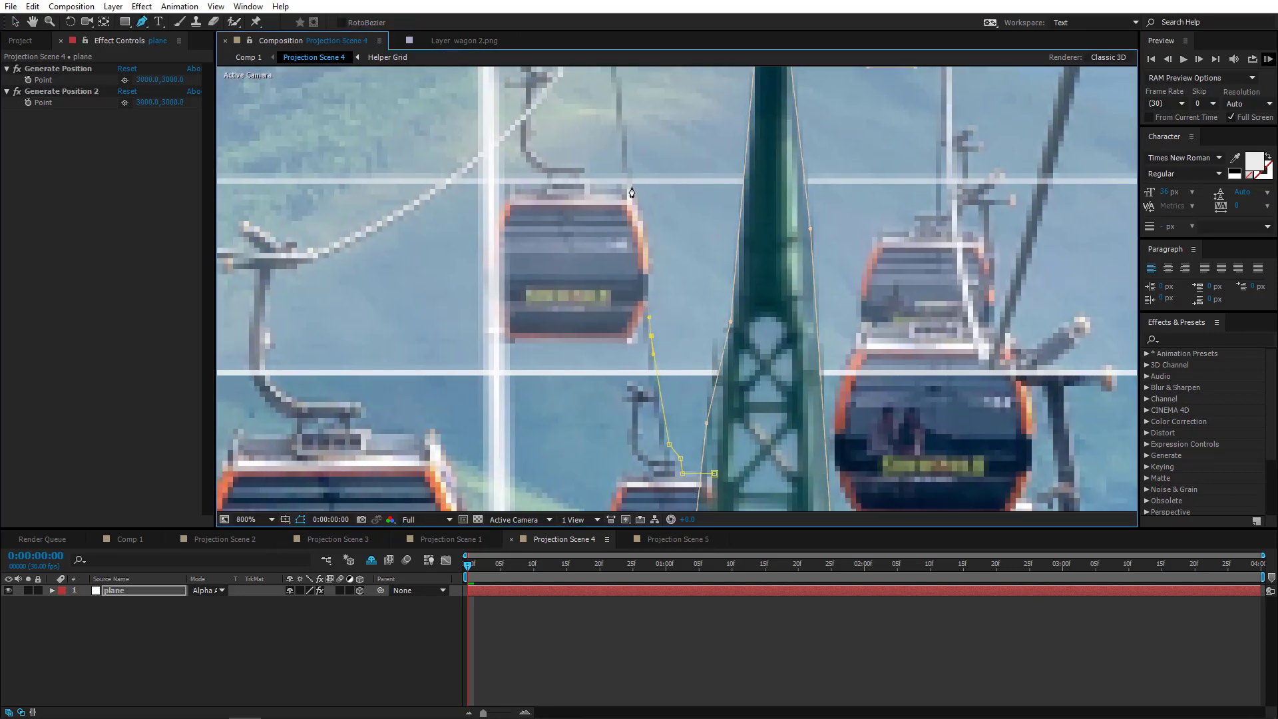
{"action": "scroll", "coordinate": [632, 193], "scroll_direction": "up", "scroll_amount": 5}
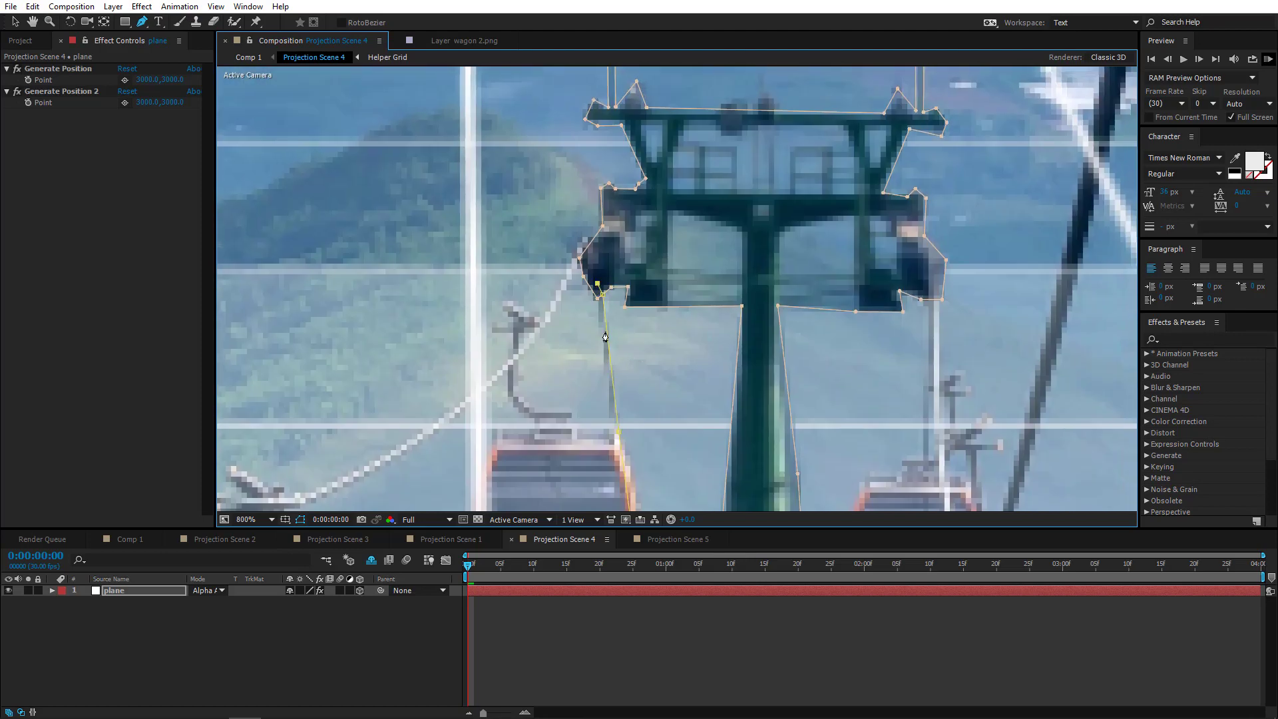
{"action": "scroll", "coordinate": [613, 447], "scroll_direction": "down", "scroll_amount": 7}
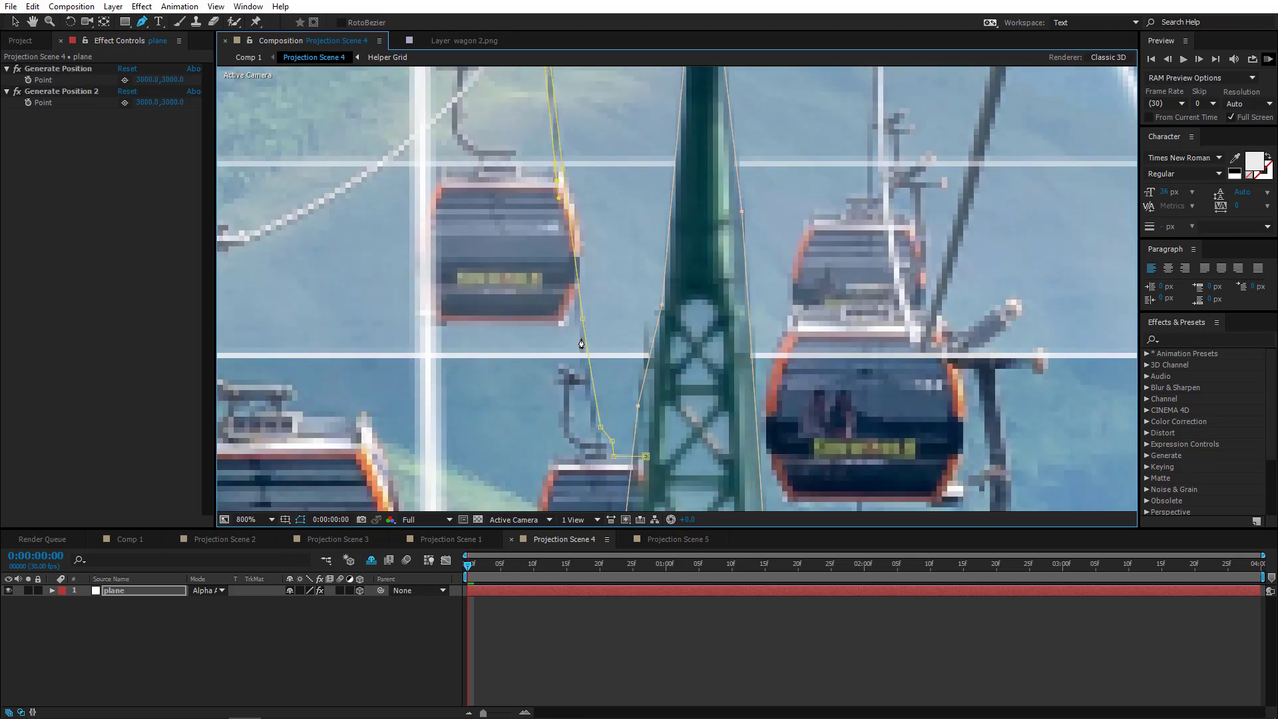
{"action": "scroll", "coordinate": [639, 367], "scroll_direction": "up", "scroll_amount": 1}
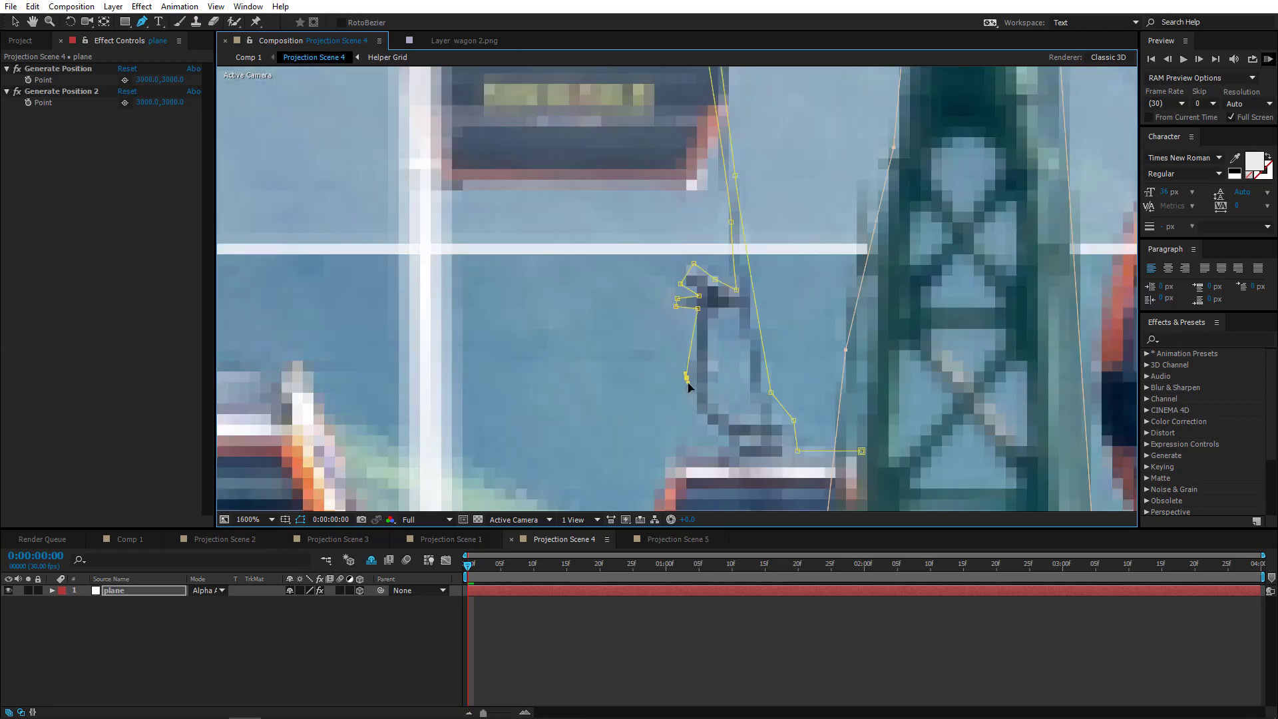
{"action": "left_click_drag", "start_coordinate": [690, 387], "coordinate": [629, 291]}
{"action": "left_click_drag", "start_coordinate": [546, 412], "coordinate": [491, 261]}
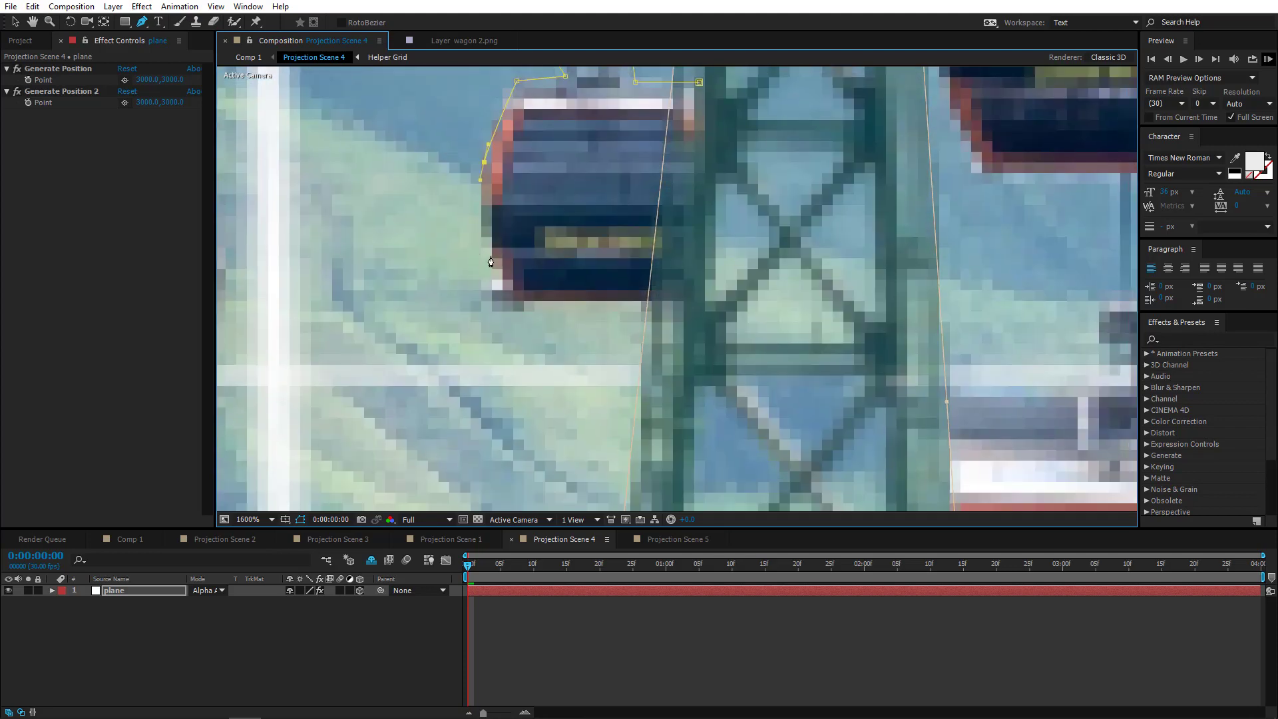
{"action": "left_click", "coordinate": [699, 84]}
{"action": "scroll", "coordinate": [728, 133], "scroll_direction": "down", "scroll_amount": 1}
Draw a narrow mask along the thin rope hanging from the mast's right arm to the wagon roof, and check the surrounding area
{"action": "left_click_drag", "start_coordinate": [799, 211], "coordinate": [614, 246]}
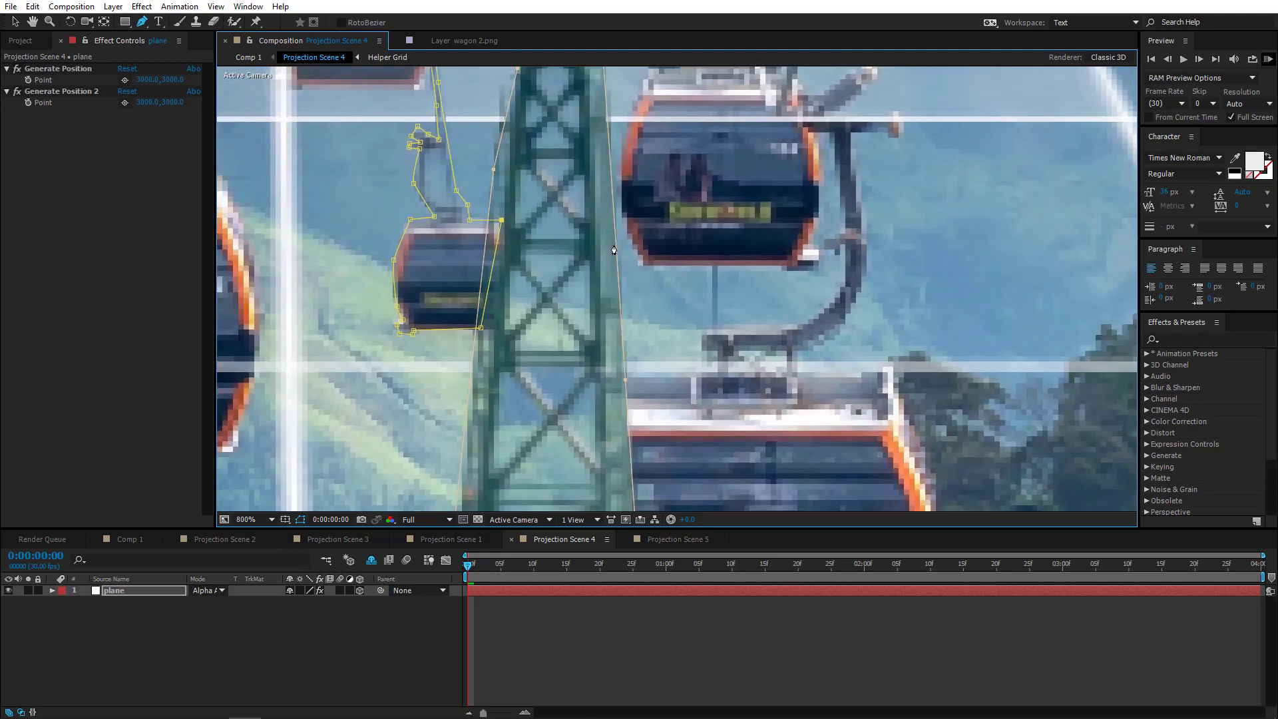
{"action": "left_click_drag", "start_coordinate": [693, 183], "coordinate": [638, 361]}
{"action": "left_click_drag", "start_coordinate": [659, 156], "coordinate": [631, 311]}
{"action": "scroll", "coordinate": [631, 311], "scroll_direction": "up", "scroll_amount": 1}
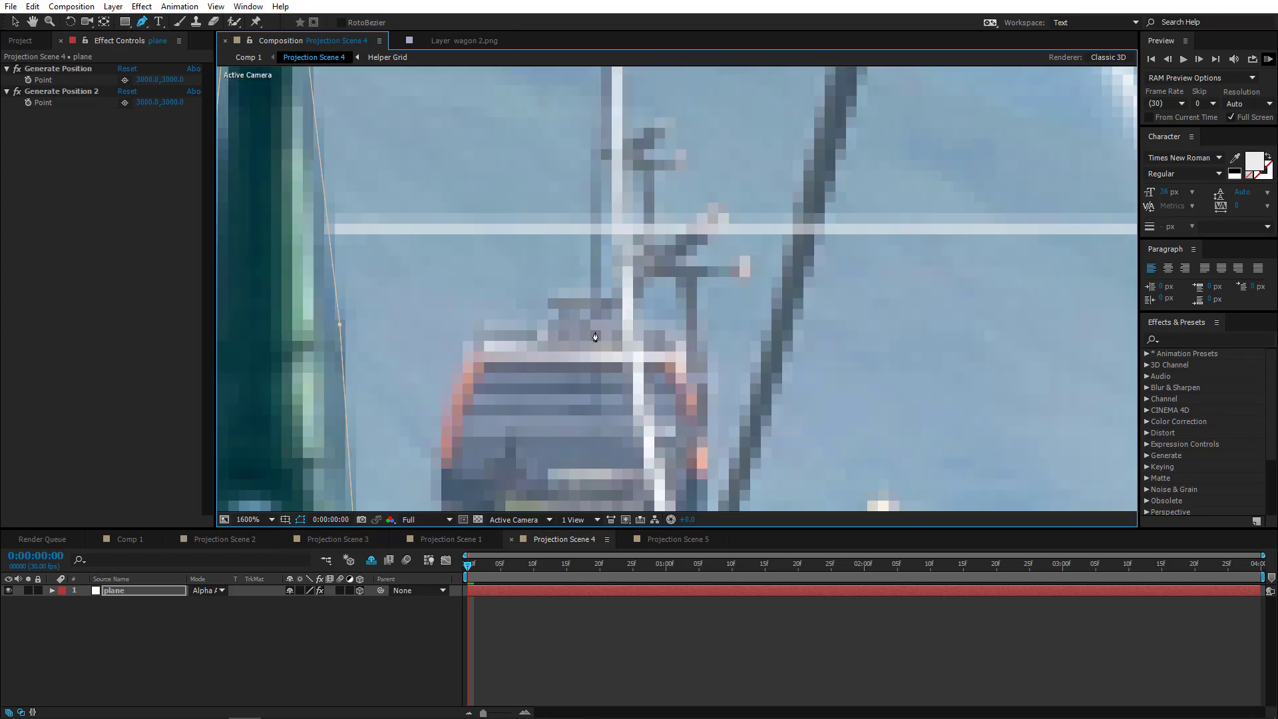
{"action": "scroll", "coordinate": [607, 215], "scroll_direction": "up", "scroll_amount": 3}
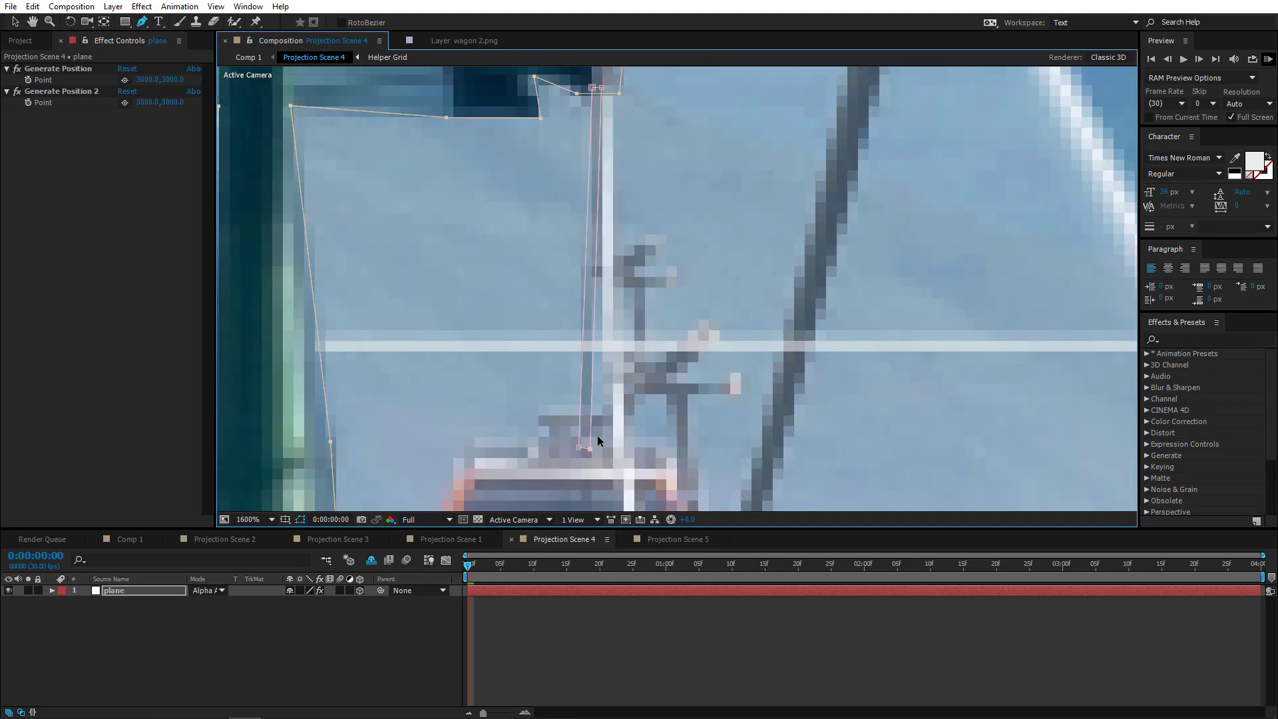
{"action": "scroll", "coordinate": [590, 414], "scroll_direction": "down", "scroll_amount": 2}
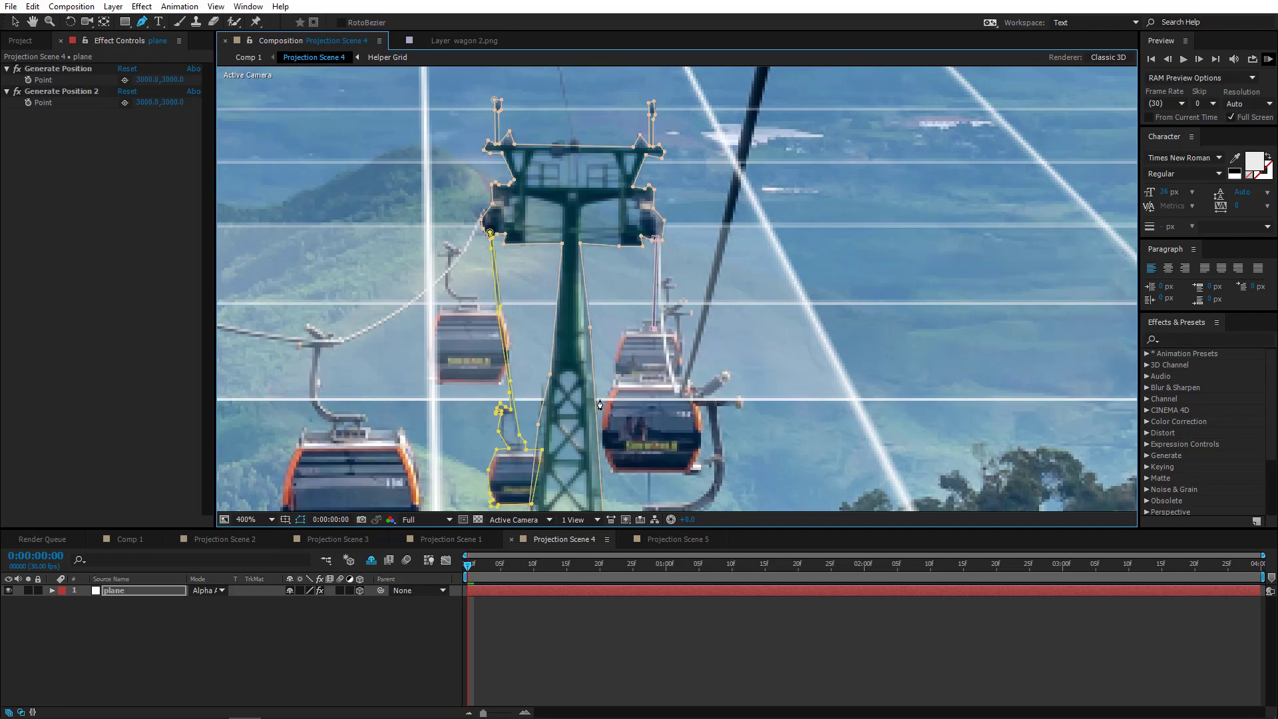
{"action": "left_click_drag", "start_coordinate": [600, 405], "coordinate": [737, 308]}
{"action": "scroll", "coordinate": [626, 252], "scroll_direction": "up", "scroll_amount": 1}
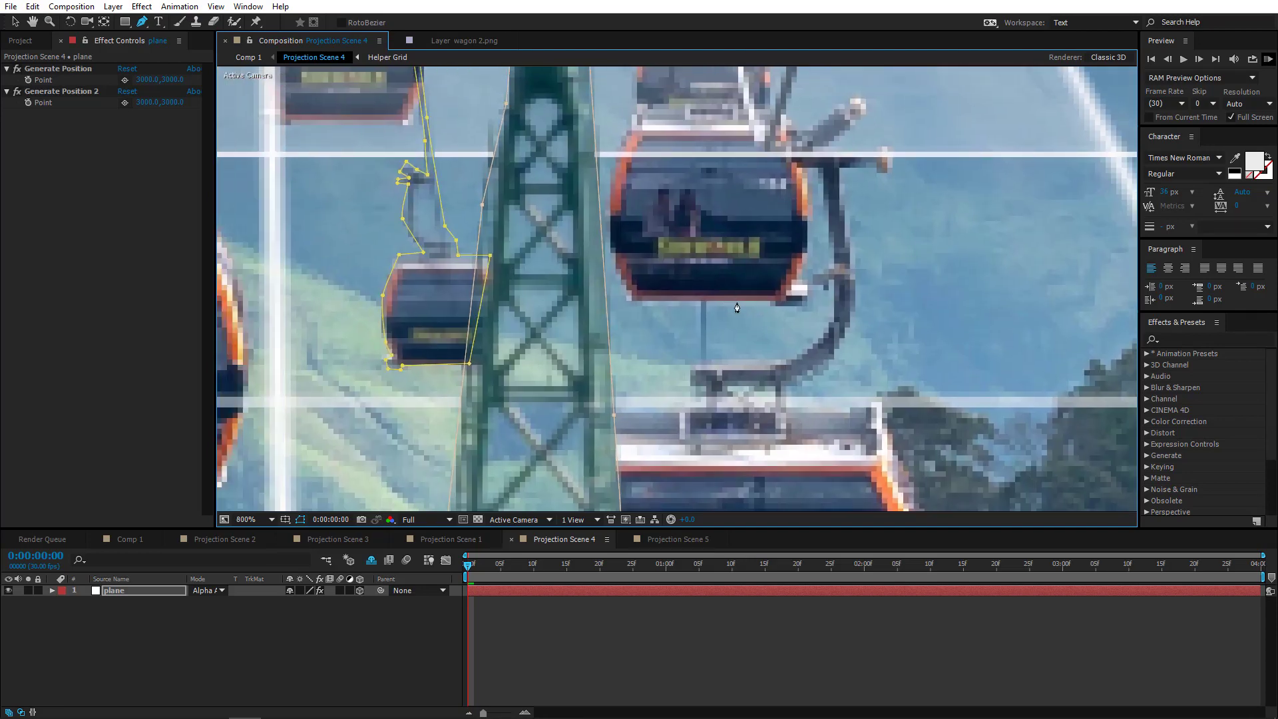
{"action": "scroll", "coordinate": [737, 308], "scroll_direction": "down", "scroll_amount": 2}
{"action": "left_click_drag", "start_coordinate": [541, 336], "coordinate": [623, 357]}
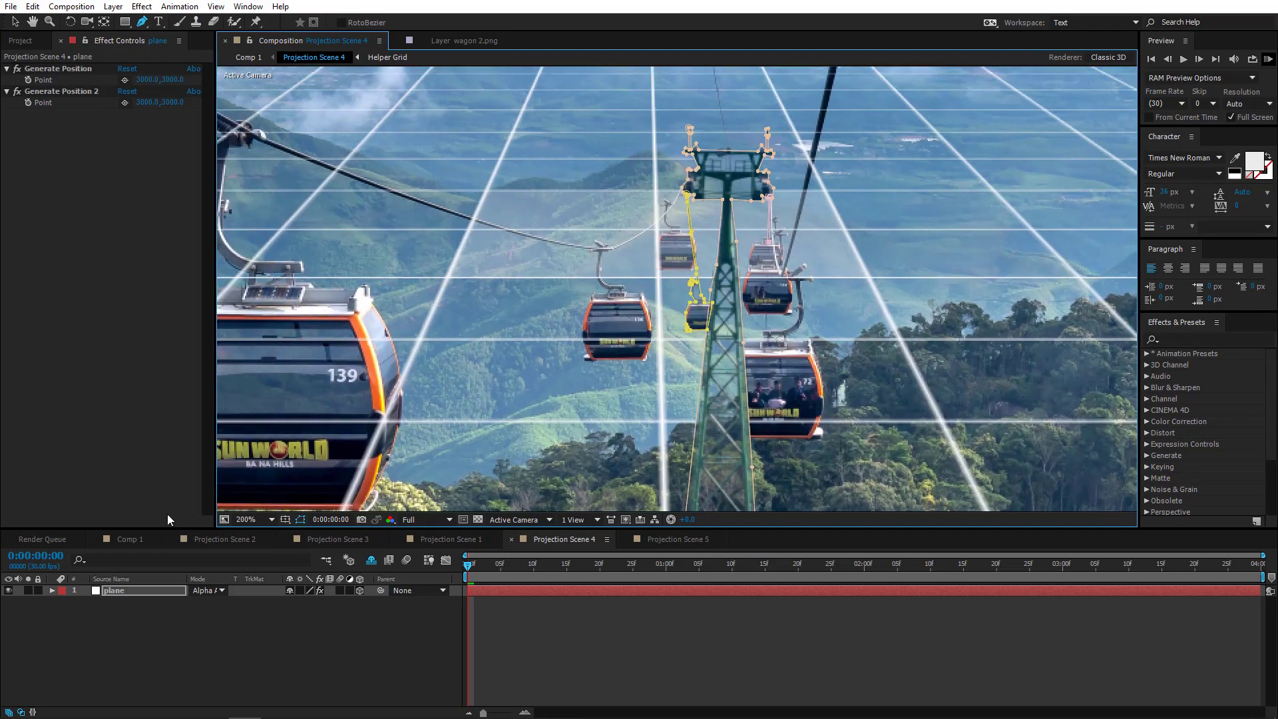
Open Comp 1, examine the mast and distant wagons up close, and fit the whole frame in the viewer again
{"action": "left_click", "coordinate": [129, 540]}
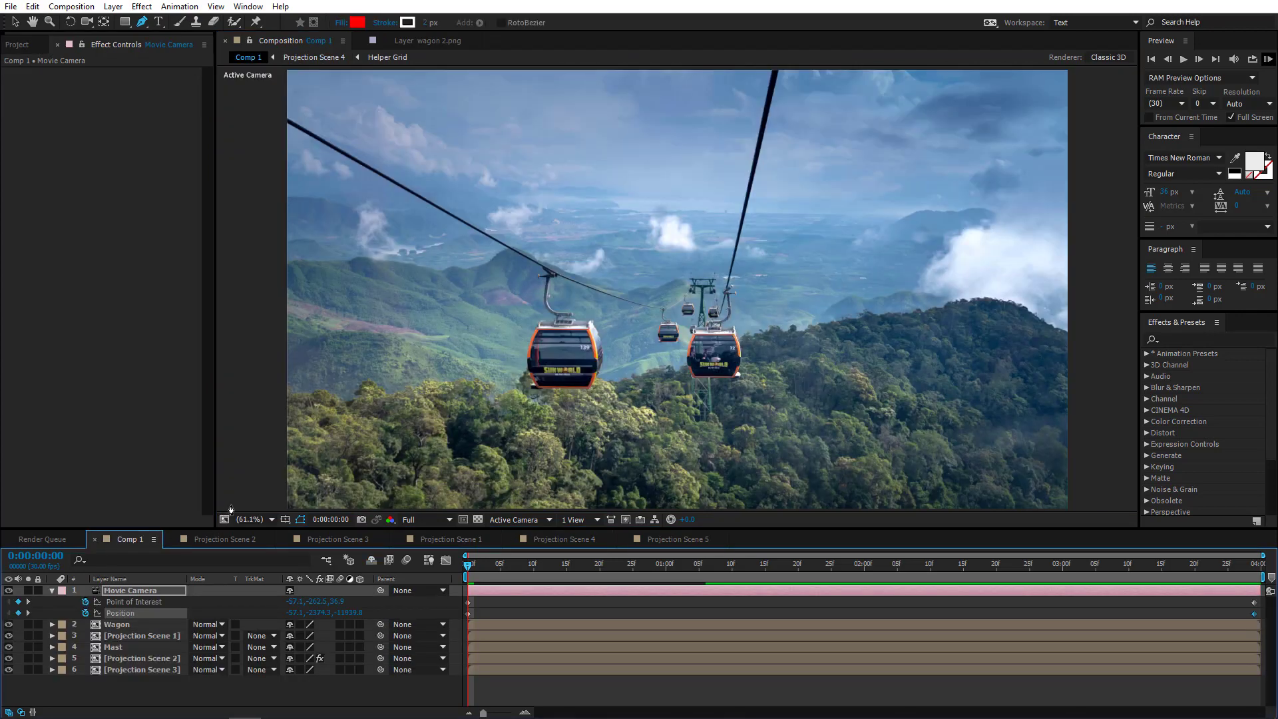
{"action": "scroll", "coordinate": [649, 297], "scroll_direction": "up", "scroll_amount": 3}
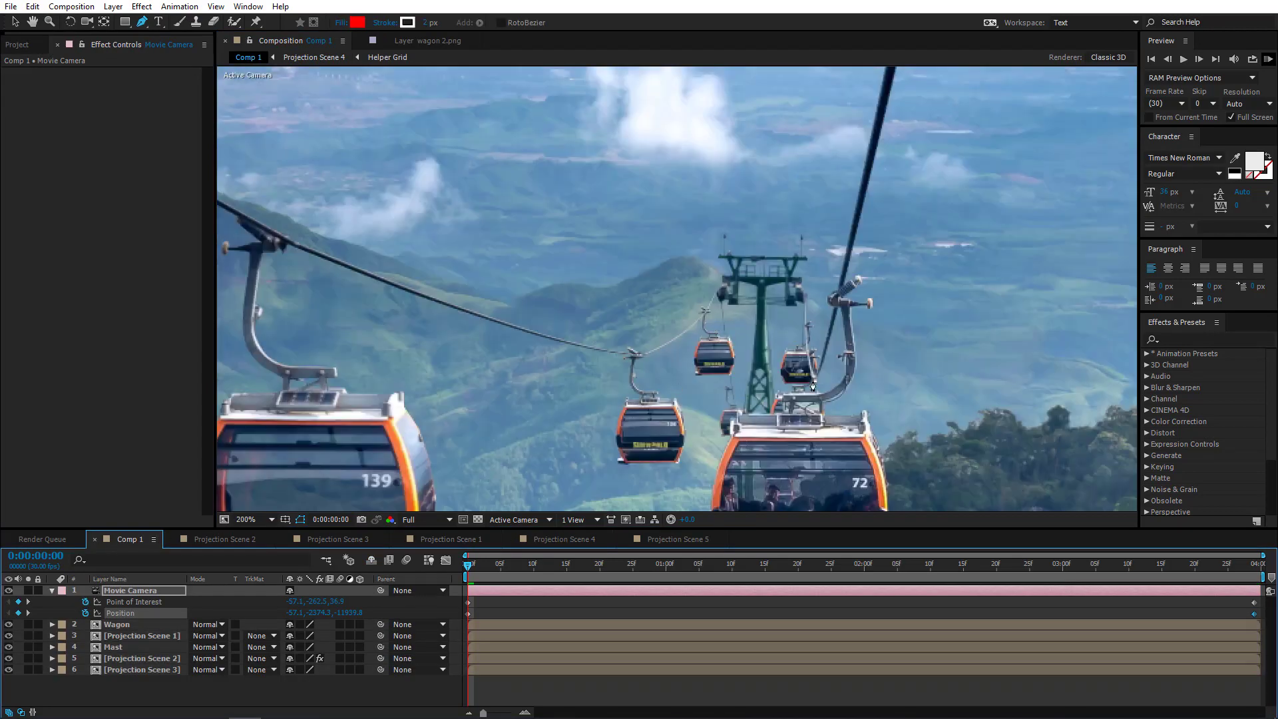
{"action": "key", "text": "comma"}
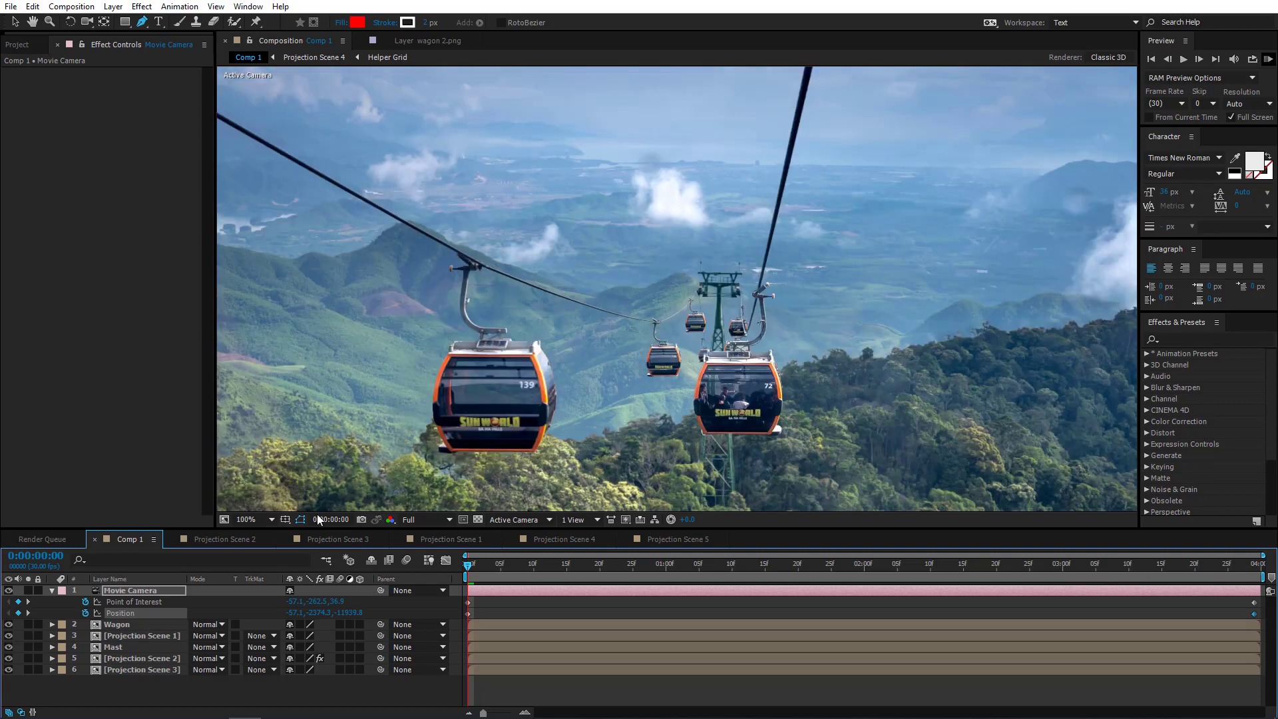
{"action": "left_click", "coordinate": [261, 518]}
{"action": "left_click", "coordinate": [253, 280]}
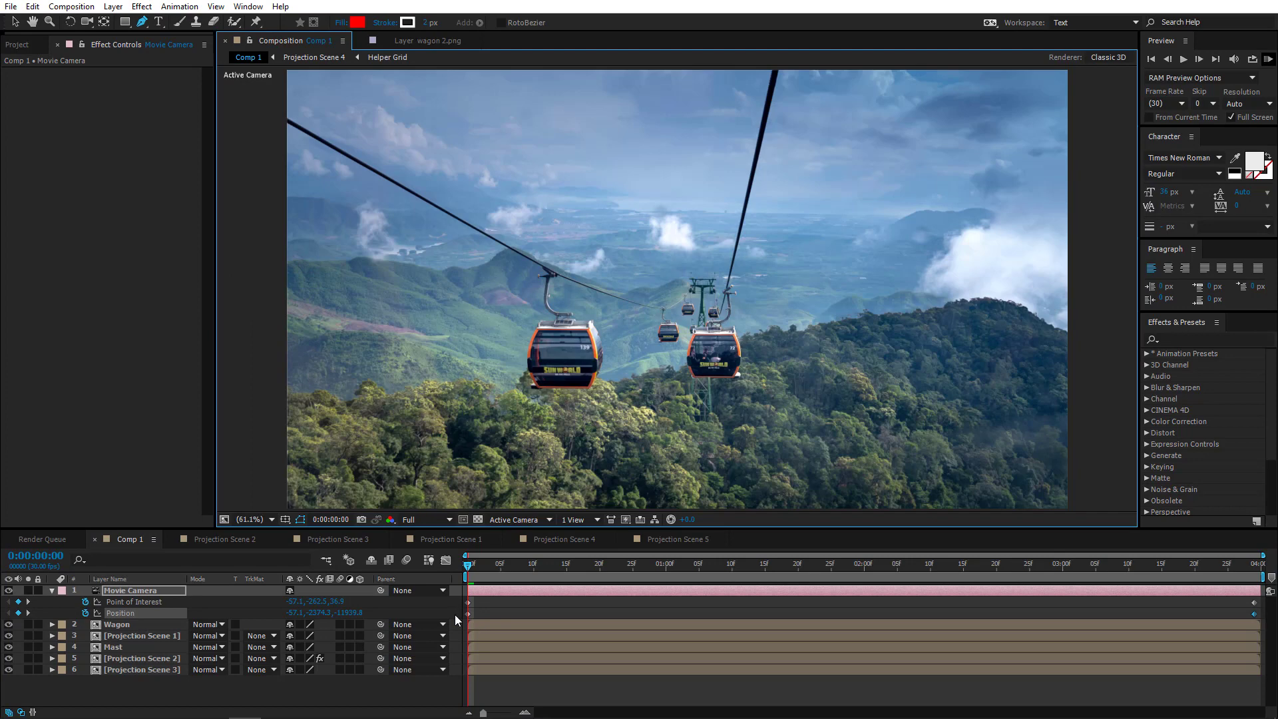
Add an adjustment layer above the Movie Camera in Comp 1 and apply the Sharpen effect with a Sharpen Amount of 10
{"action": "right_click", "coordinate": [460, 657]}
{"action": "mouse_move", "coordinate": [550, 518]}
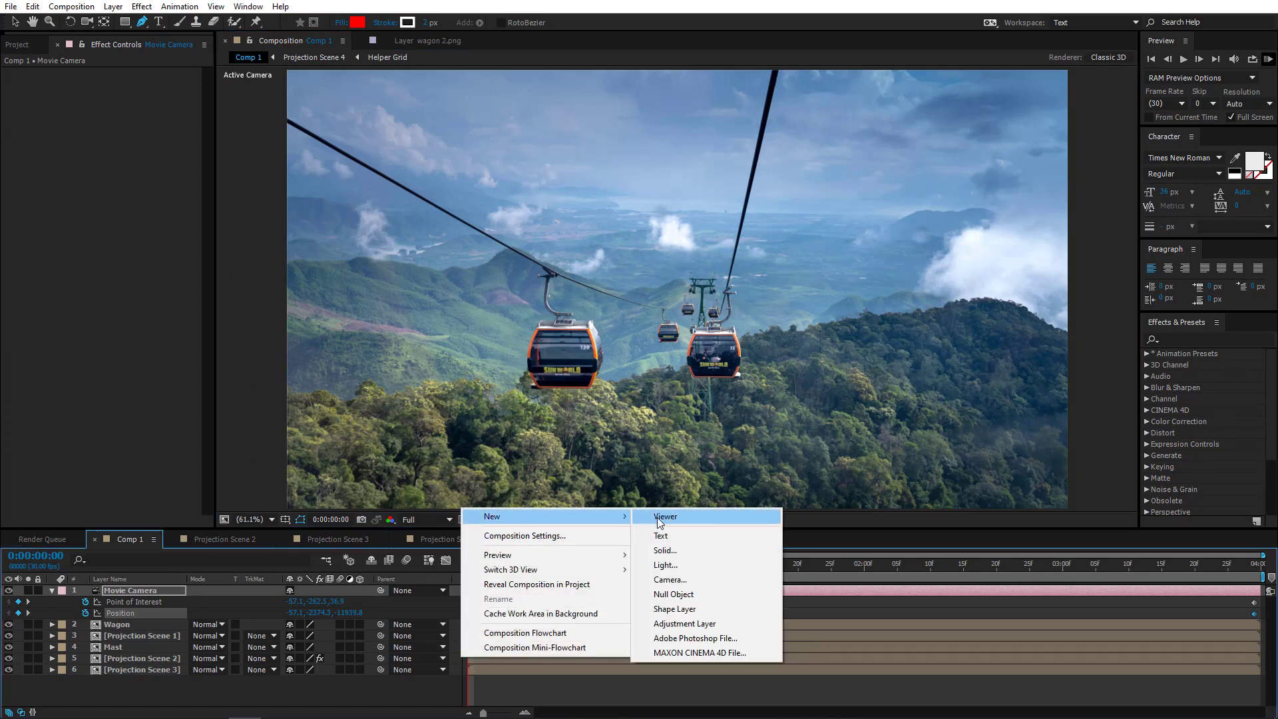
{"action": "left_click", "coordinate": [685, 624]}
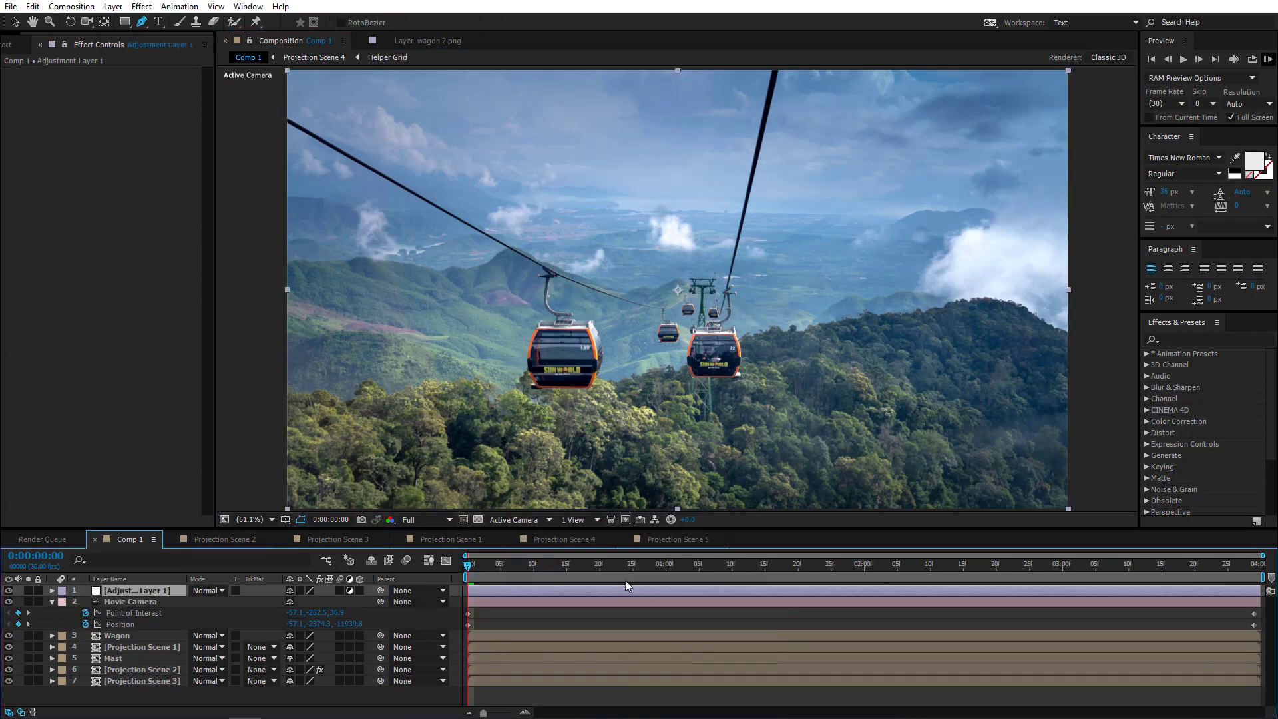
{"action": "left_click", "coordinate": [141, 6]}
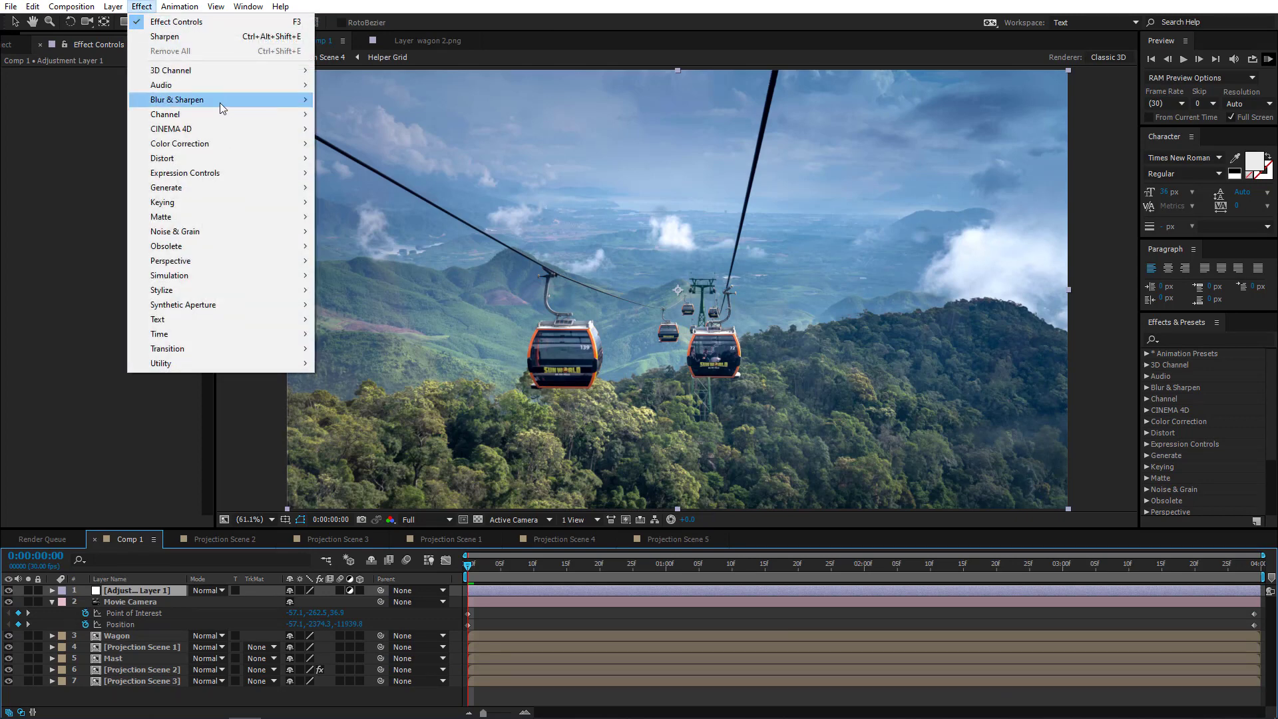
{"action": "mouse_move", "coordinate": [274, 104]}
{"action": "left_click", "coordinate": [359, 307]}
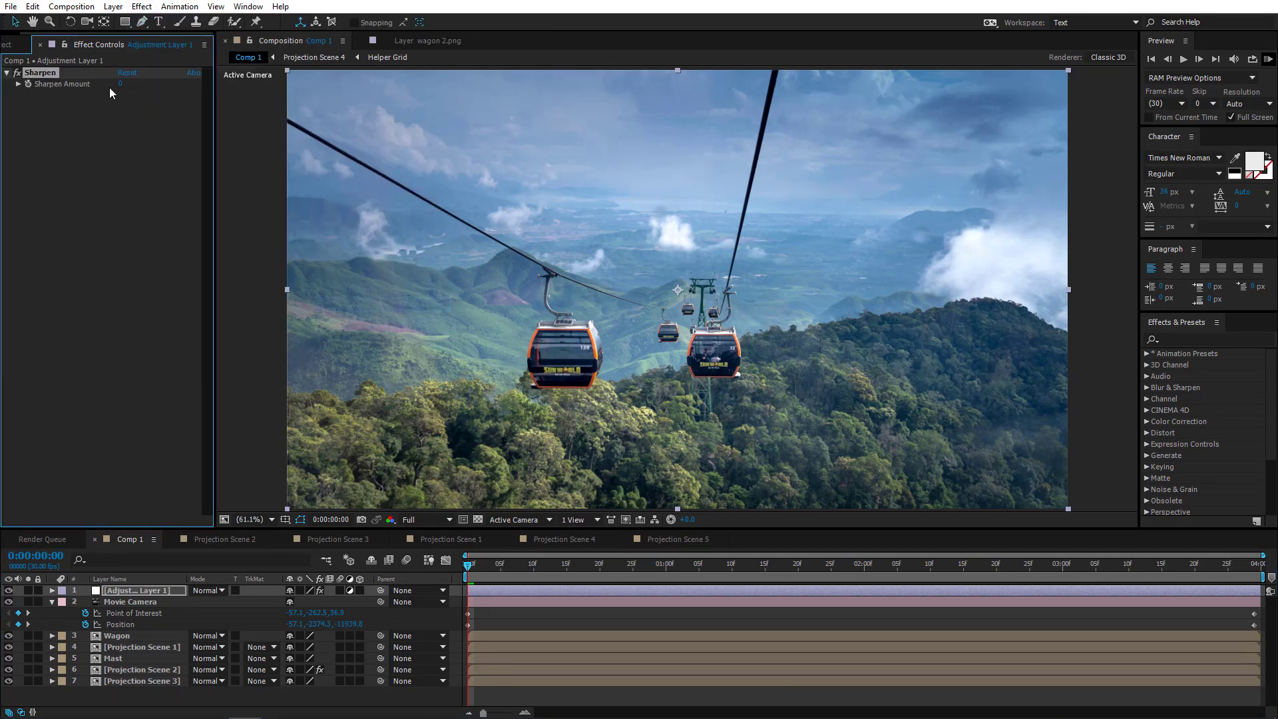
{"action": "left_click", "coordinate": [123, 84]}
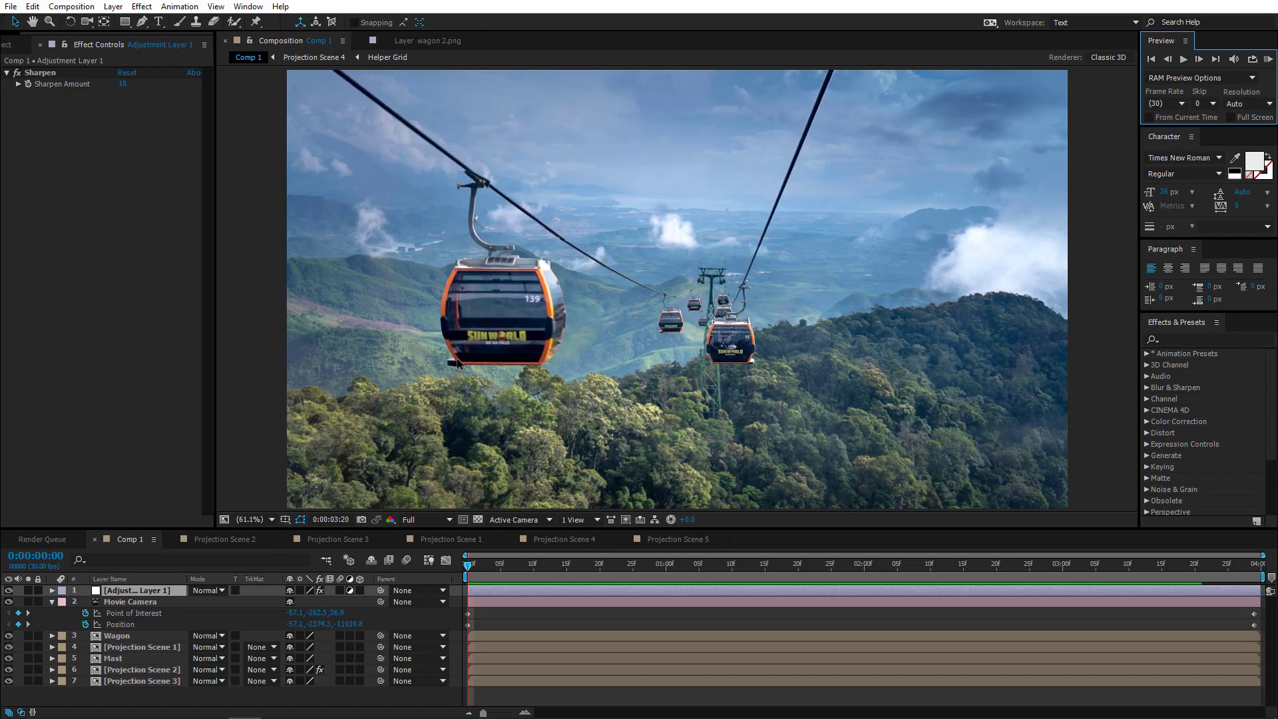
Stop the current playback and play the sharpened Comp 1 animation in full-screen preview
{"action": "key", "text": "space"}
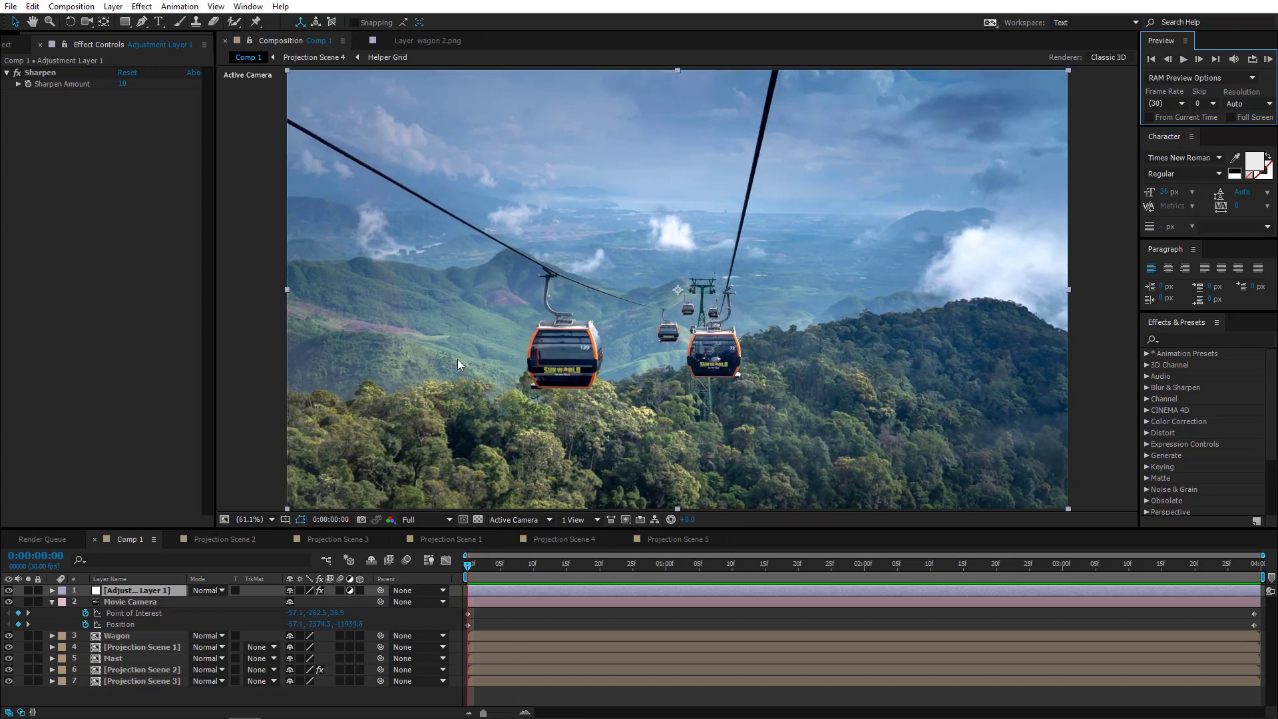
{"action": "left_click", "coordinate": [1268, 60]}
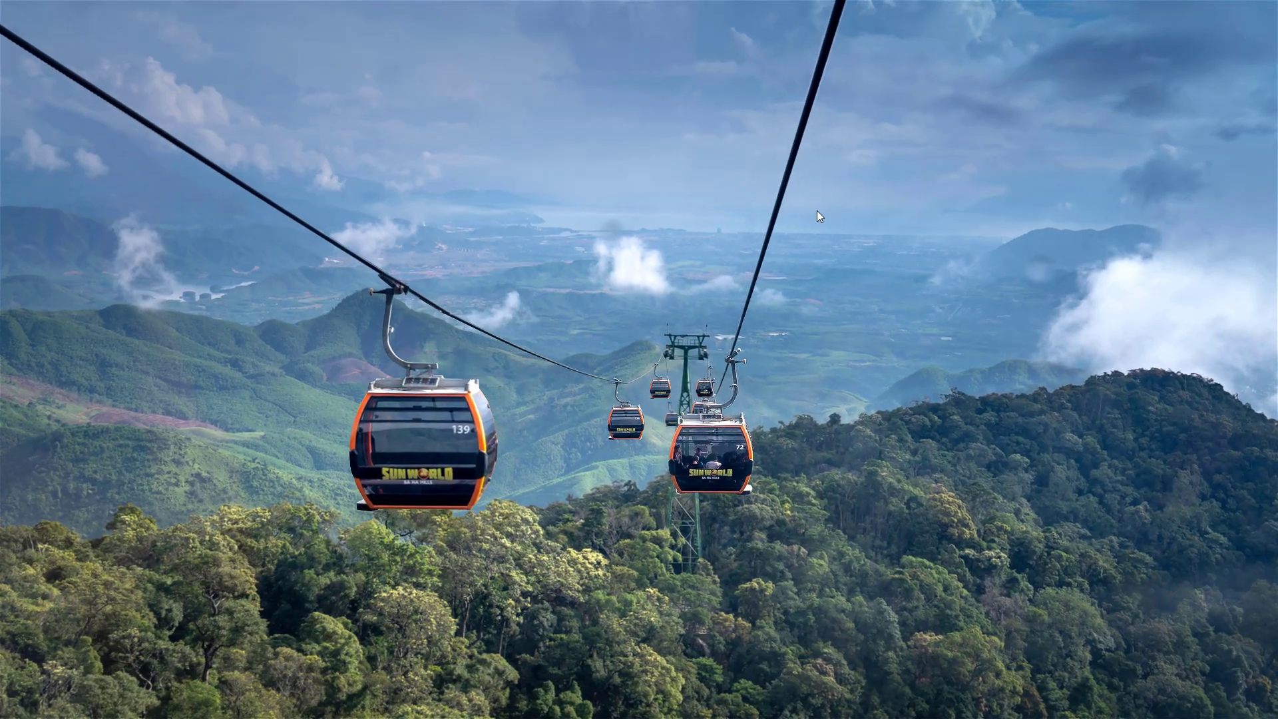